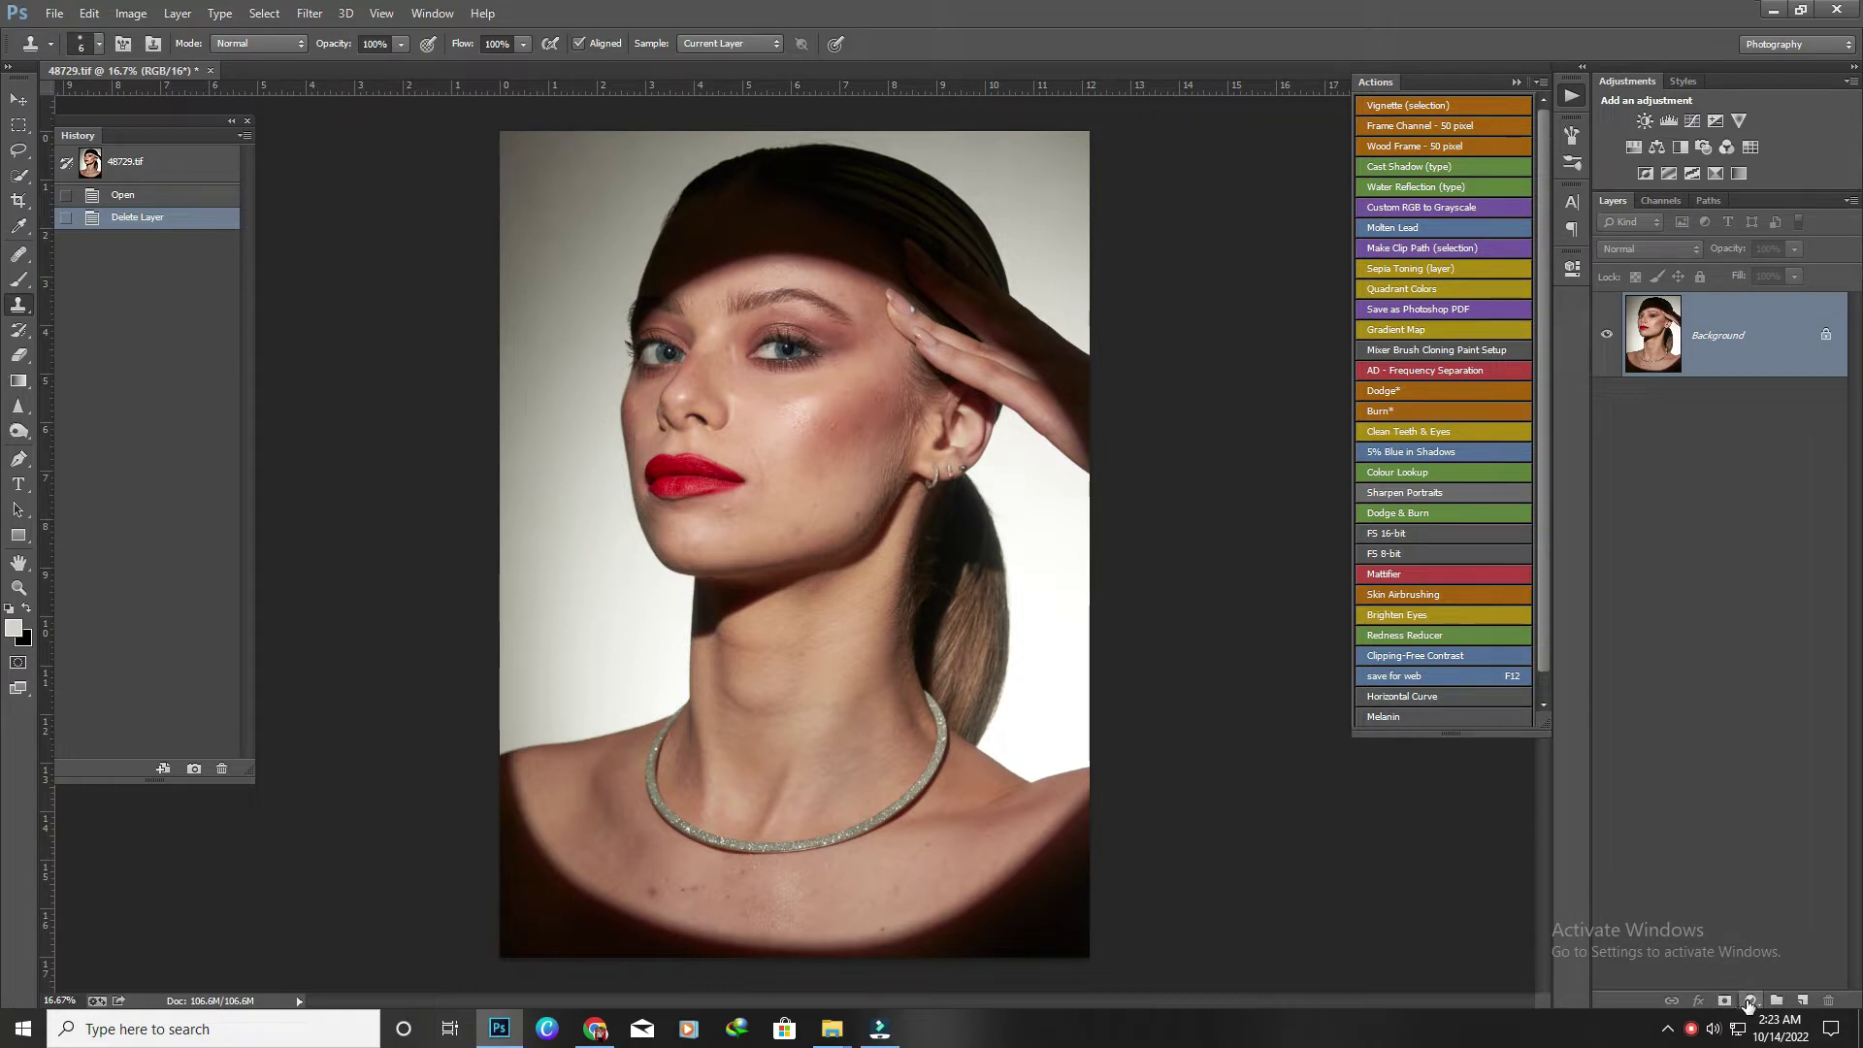
# Duplicate the Background layer onto Layer 1 and zoom in on the chin.
pyautogui.press('z')
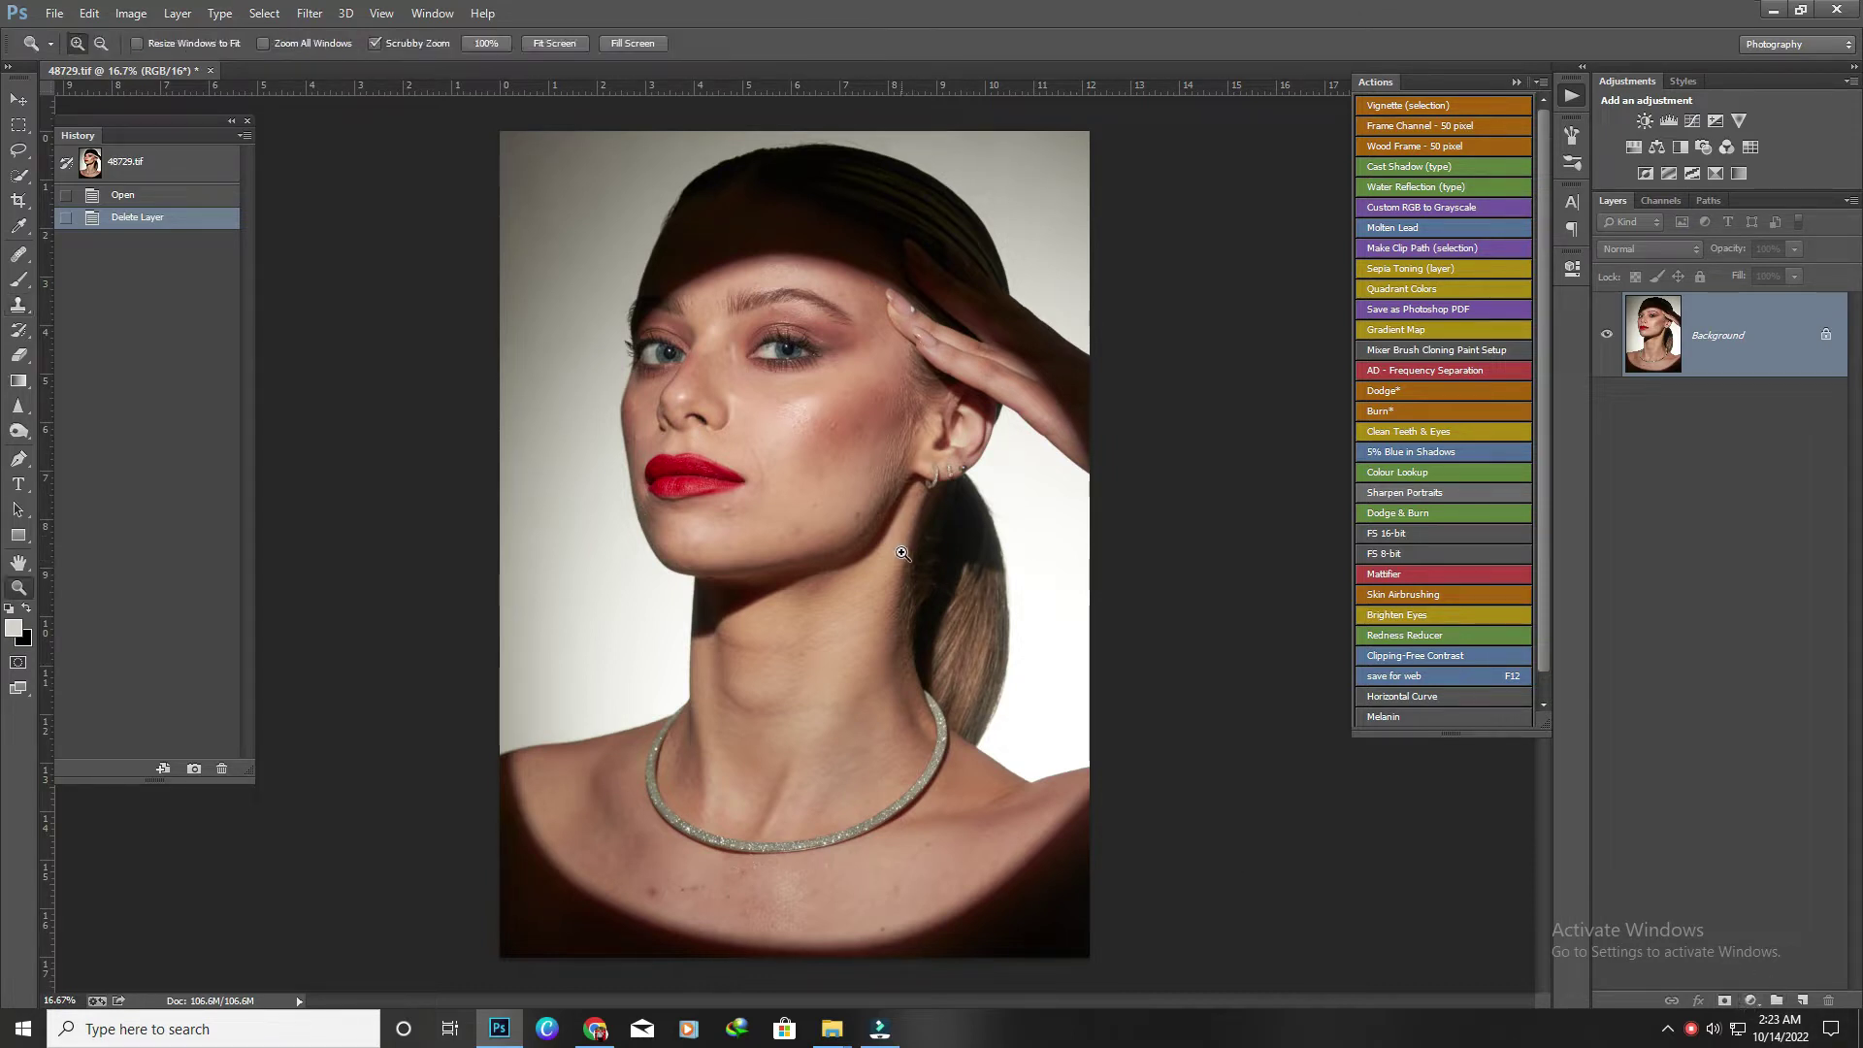
pyautogui.hotkey('ctrl', 'j')
pyautogui.moveTo(774, 553); pyautogui.dragTo(759, 532)
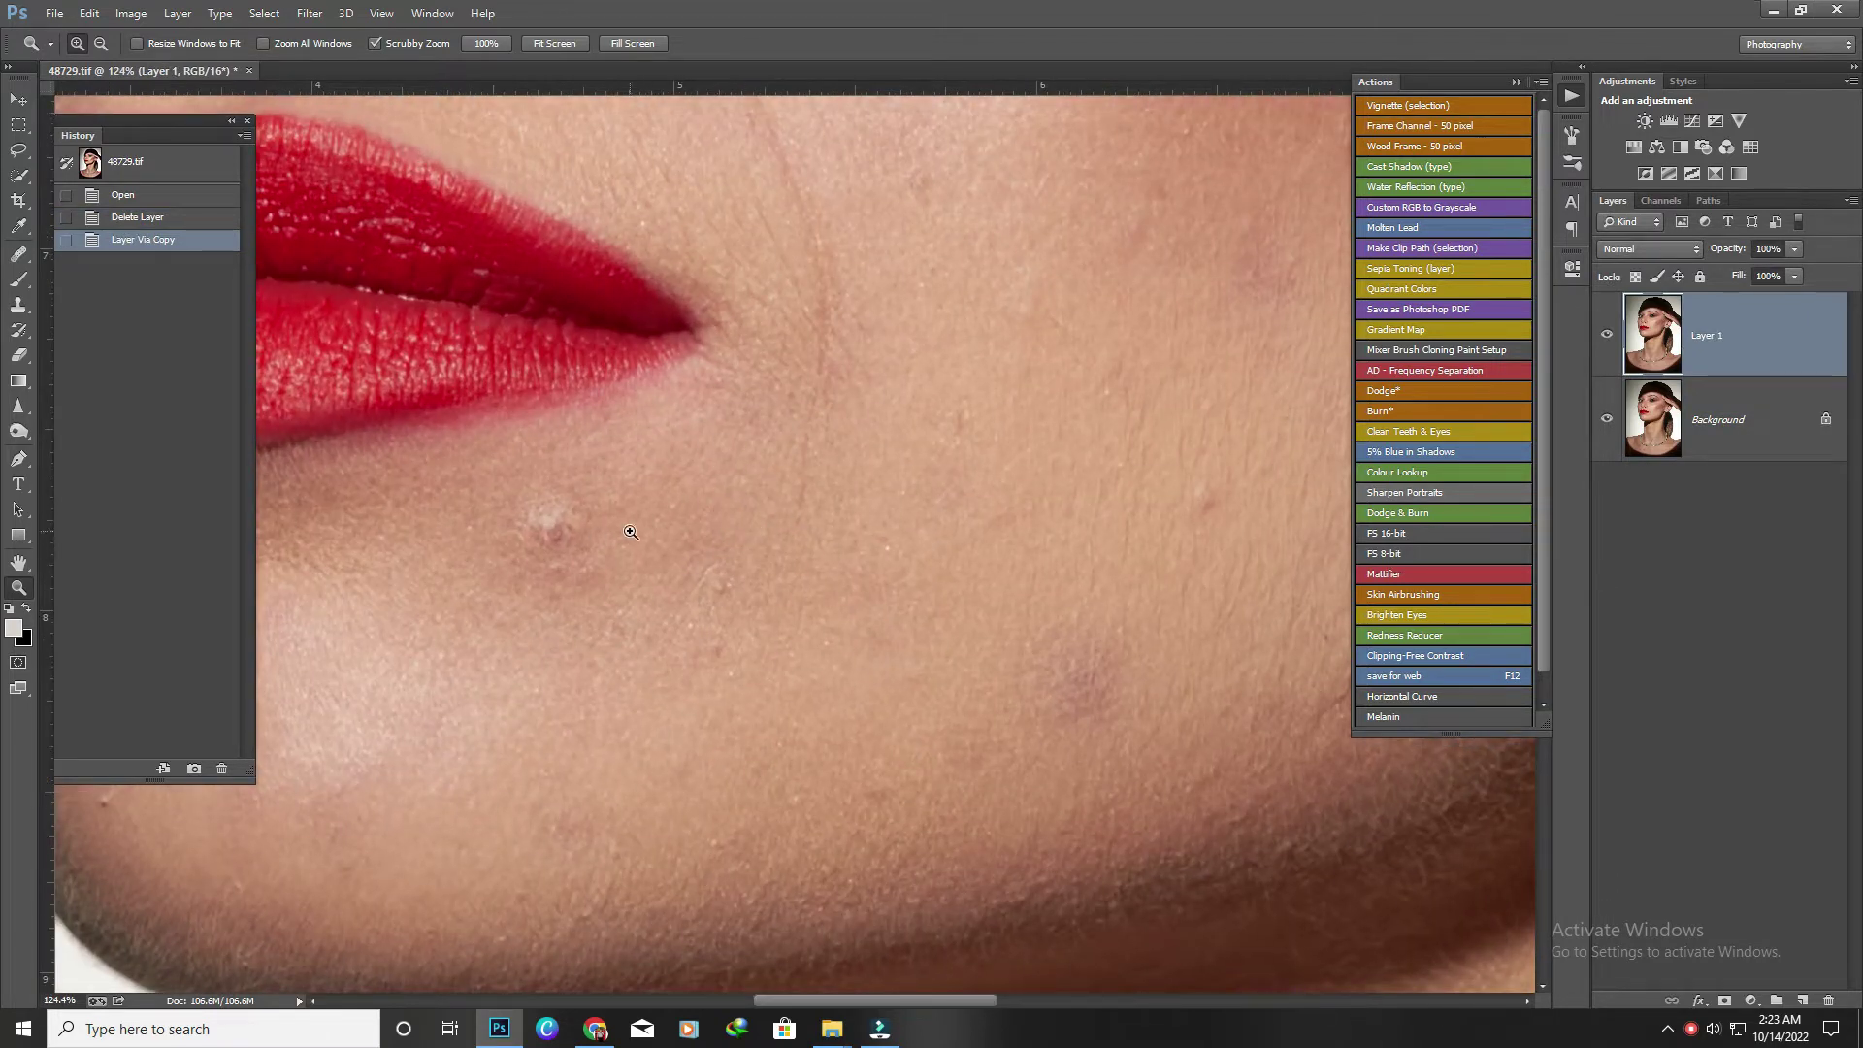
# Bring up the list of healing tools to choose a patching tool.
pyautogui.press('j')
pyautogui.press('l')
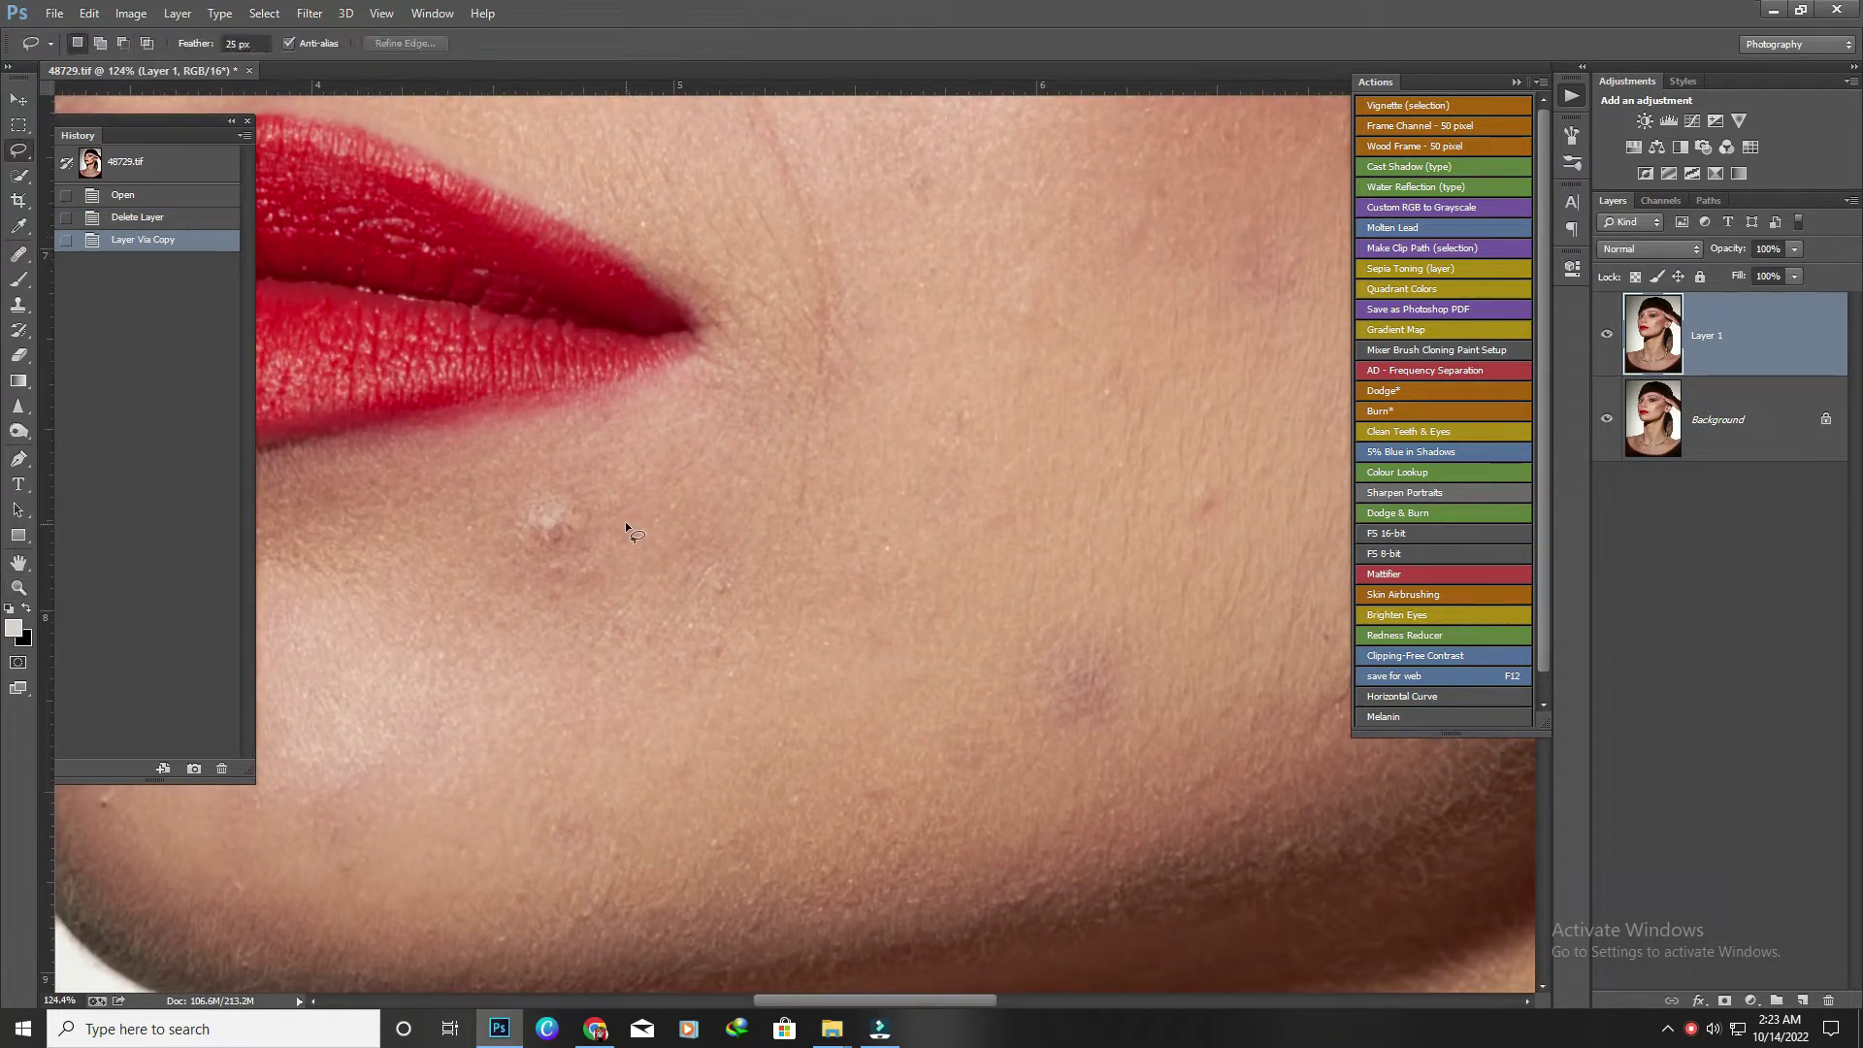
pyautogui.rightClick(20, 264)
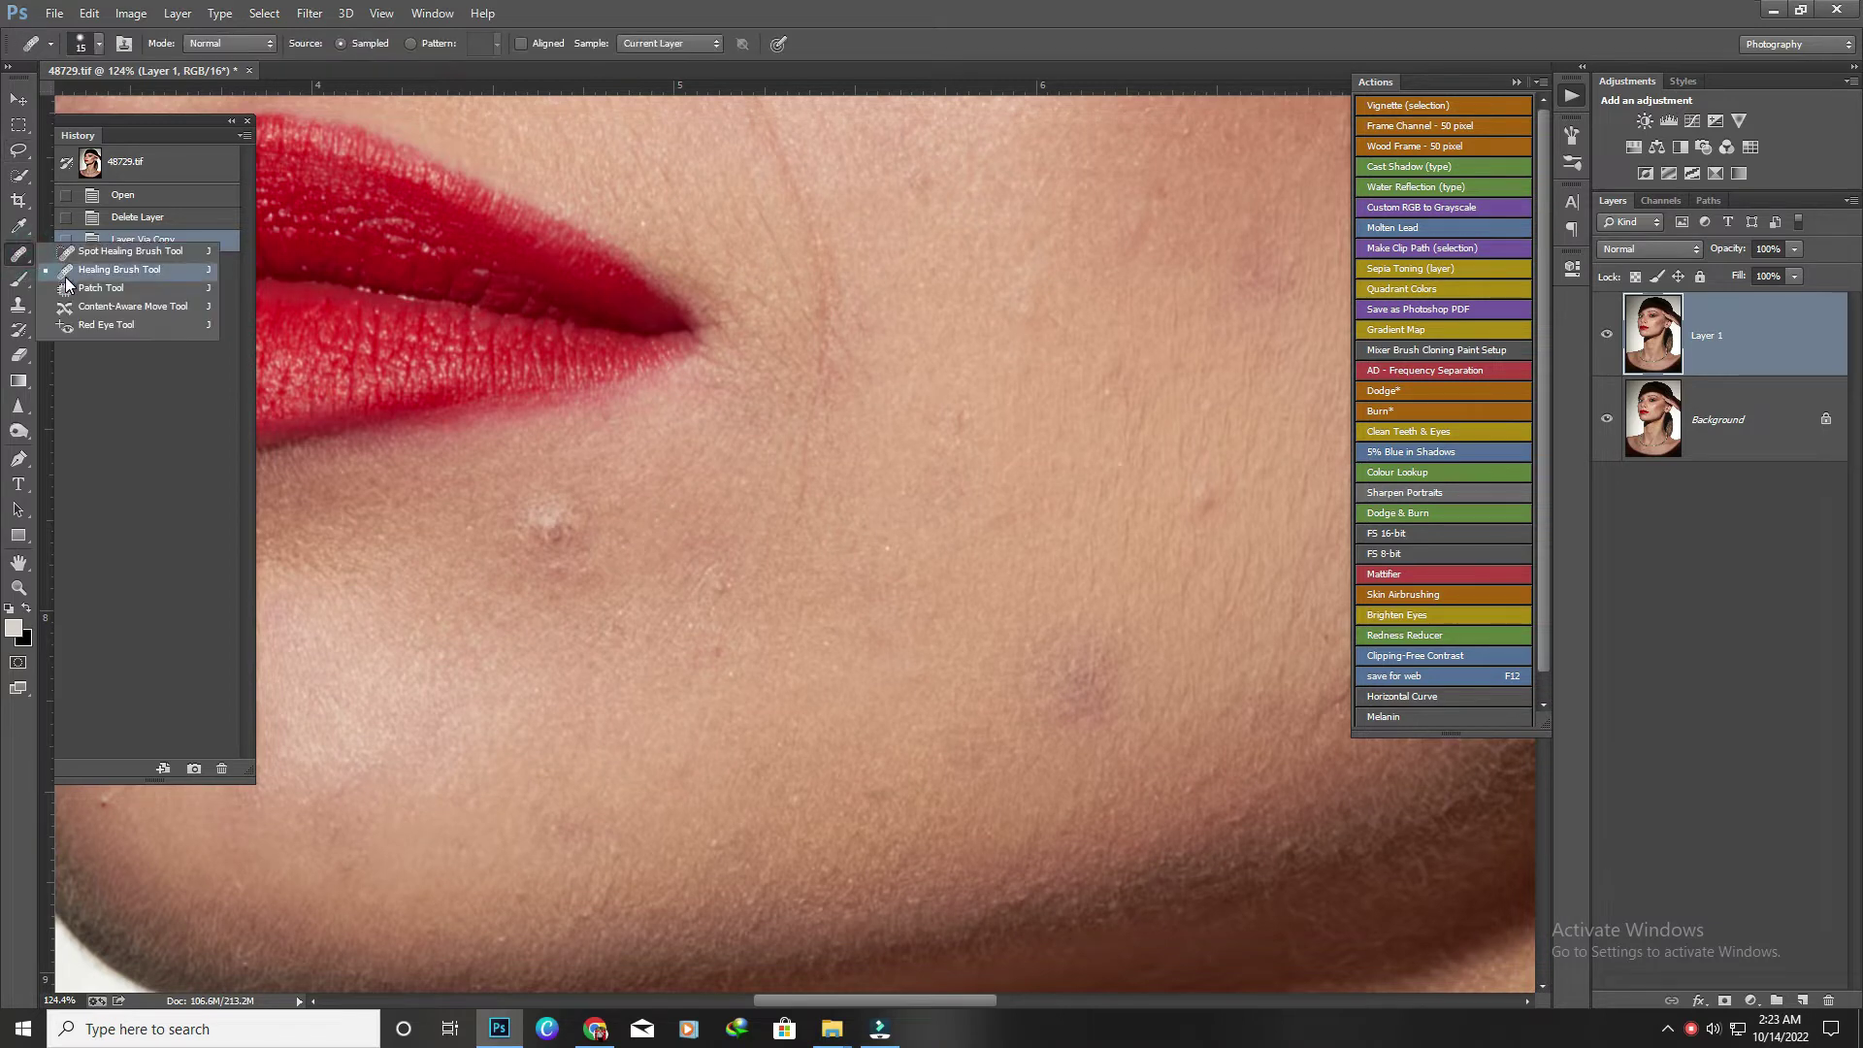
# With the Patch Tool, patch the raised blemishes beside the lips with clean skin.
pyautogui.click(126, 291)
pyautogui.scroll(2, 614, 490)
pyautogui.moveTo(599, 448); pyautogui.dragTo(461, 511)
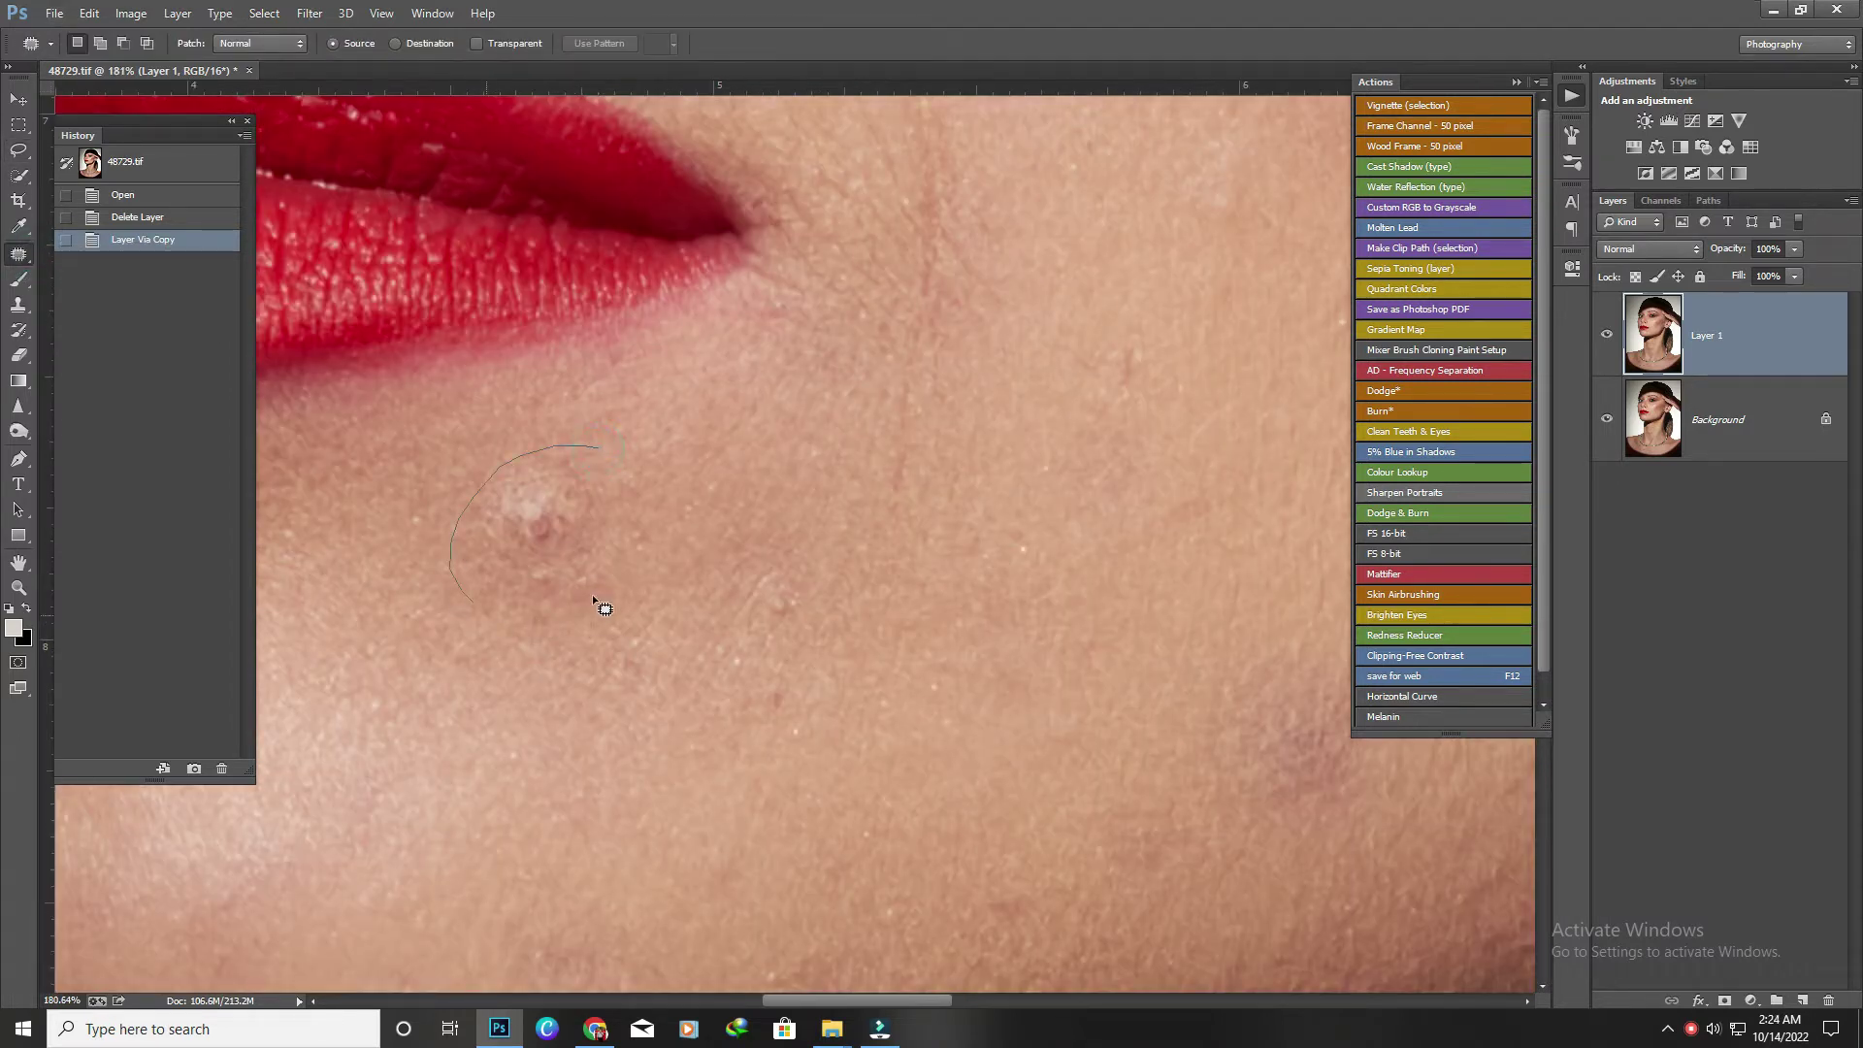
pyautogui.moveTo(564, 476); pyautogui.dragTo(597, 448)
pyautogui.moveTo(516, 540); pyautogui.dragTo(652, 489)
pyautogui.hotkey('ctrl', 'd')
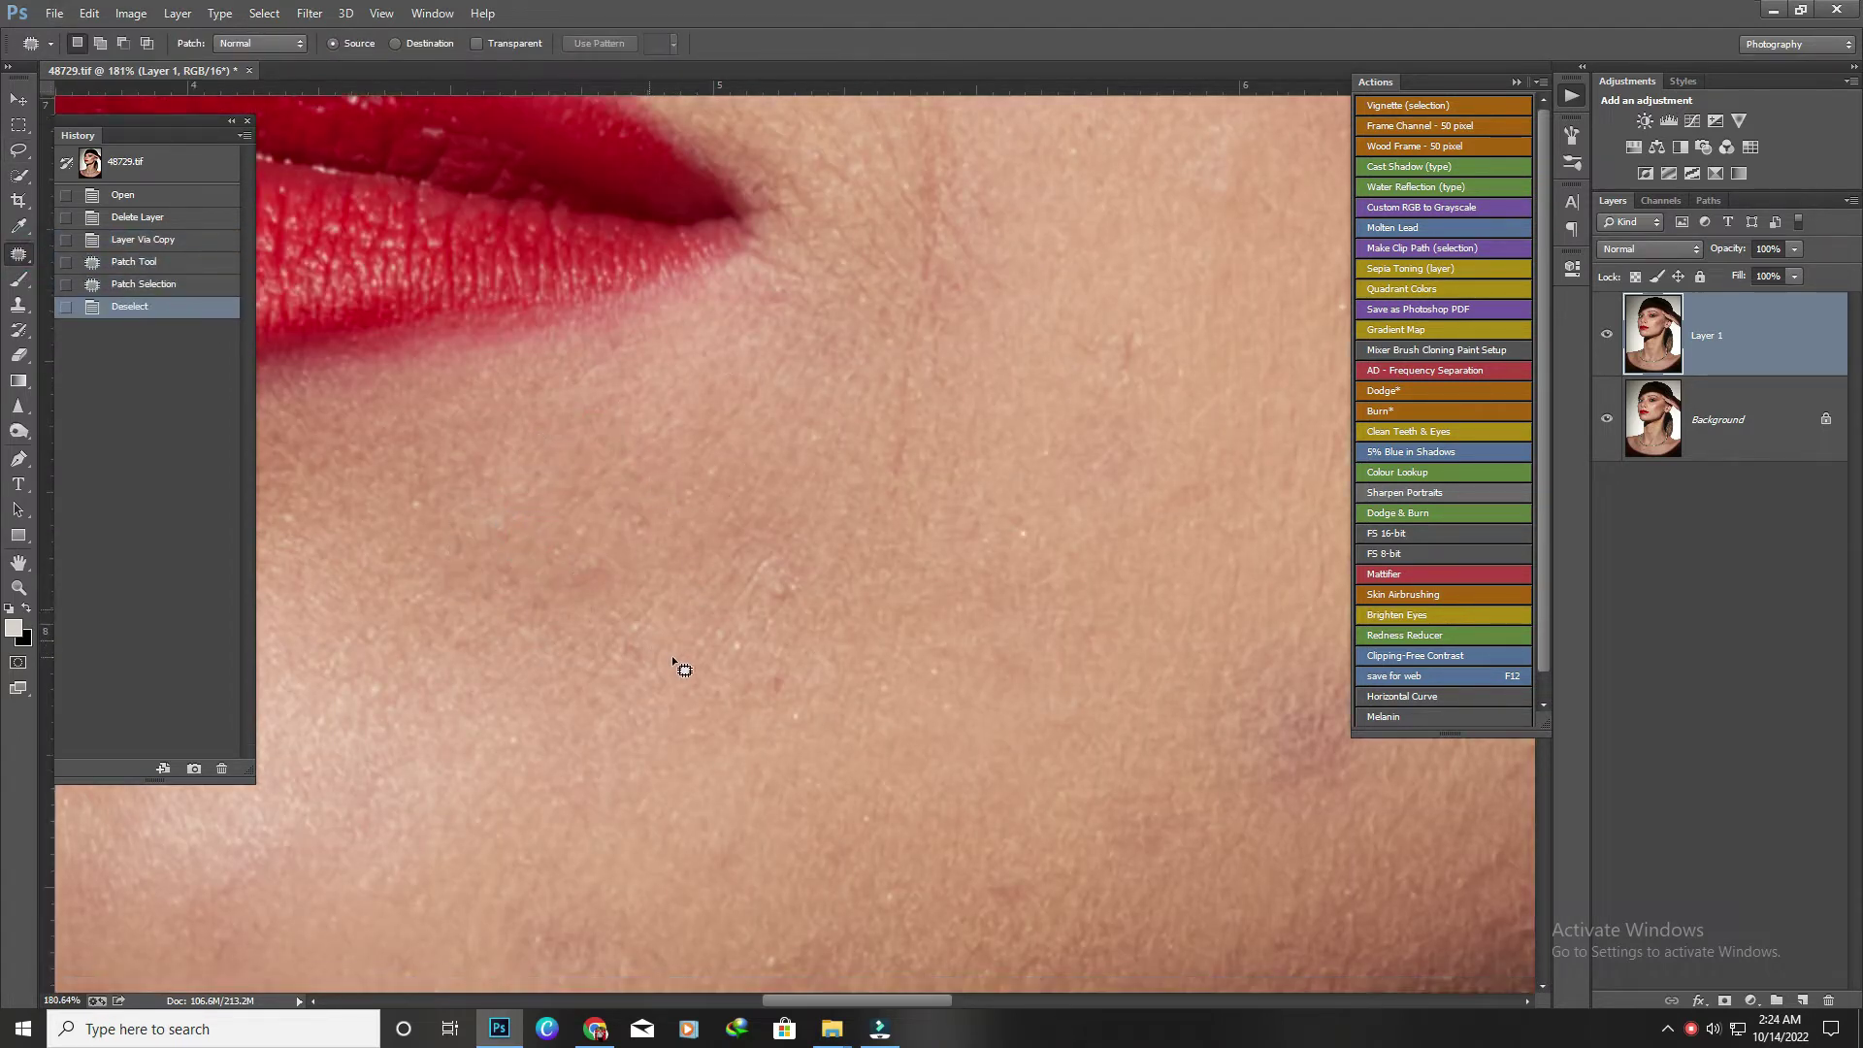
pyautogui.scroll(-3, 677, 666)
pyautogui.moveTo(777, 490); pyautogui.dragTo(771, 485)
pyautogui.moveTo(766, 515); pyautogui.dragTo(893, 477)
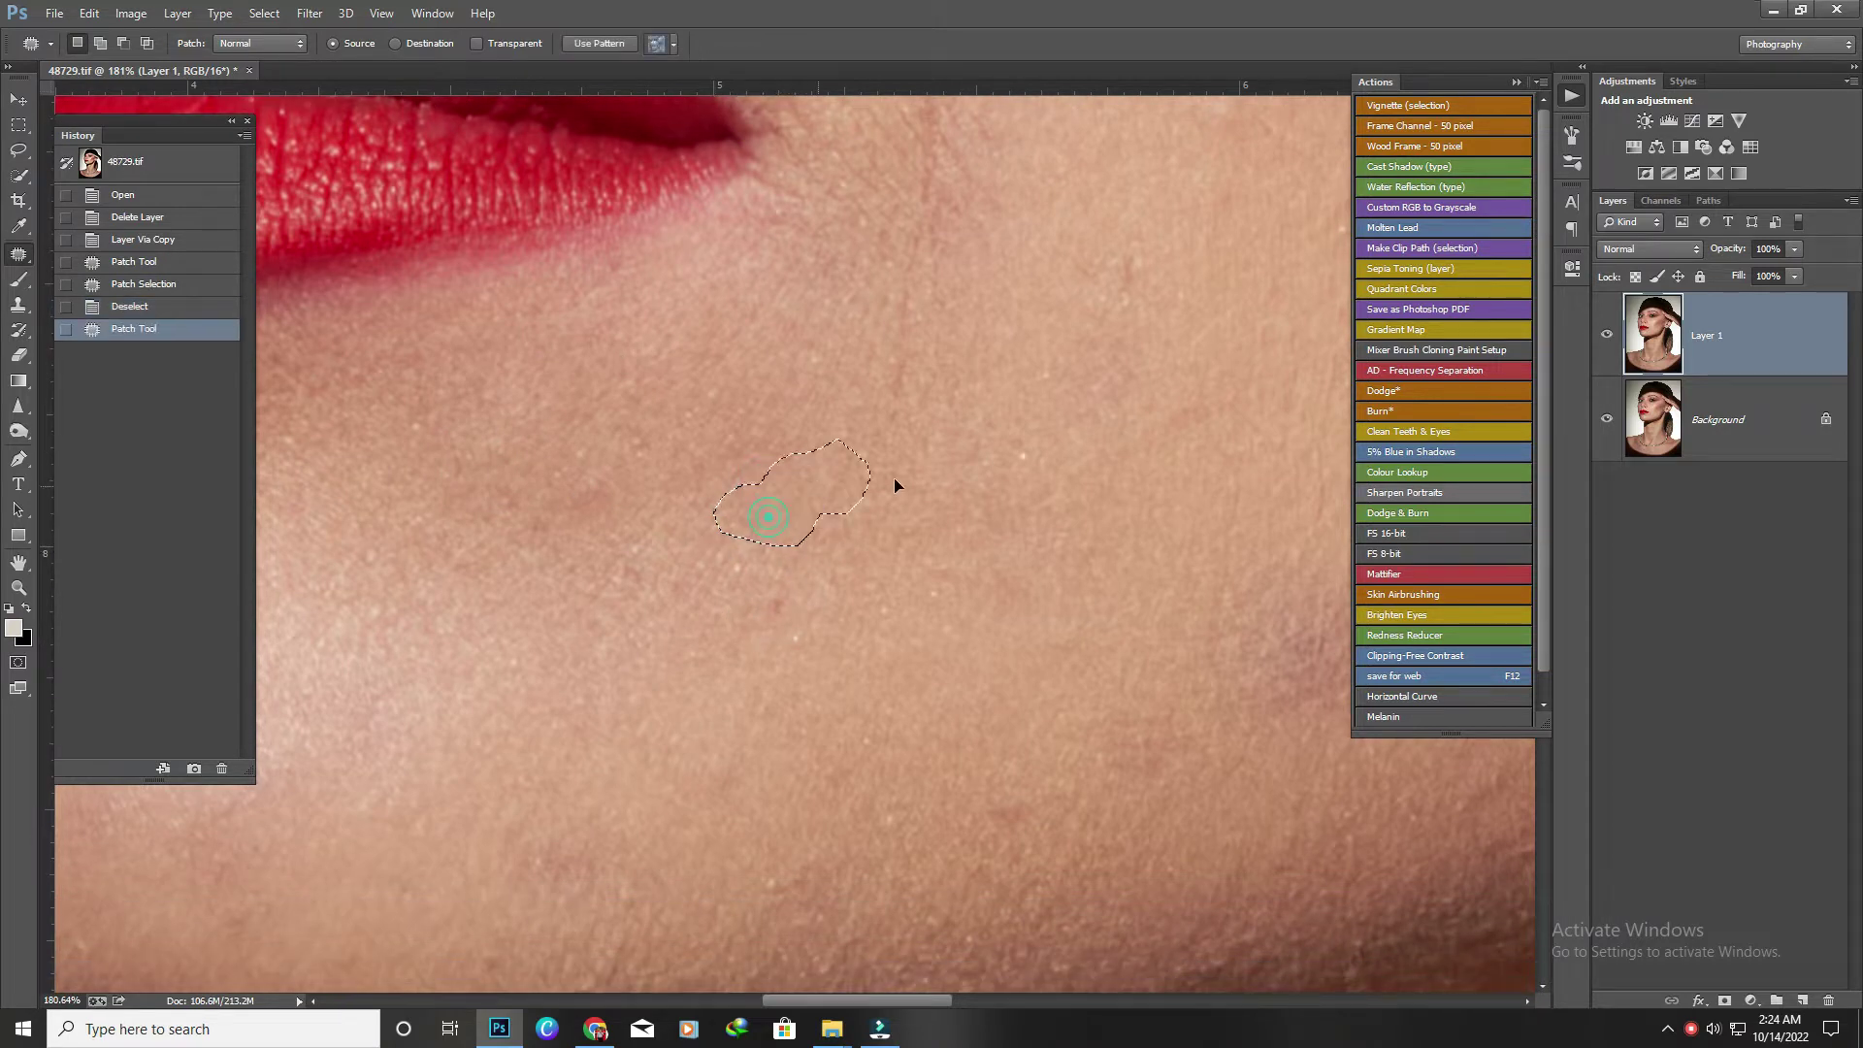
pyautogui.hotkey('ctrl', 'd')
# Patch three more small blemishes on the chin with nearby clean skin.
pyautogui.scroll(-3, 840, 670)
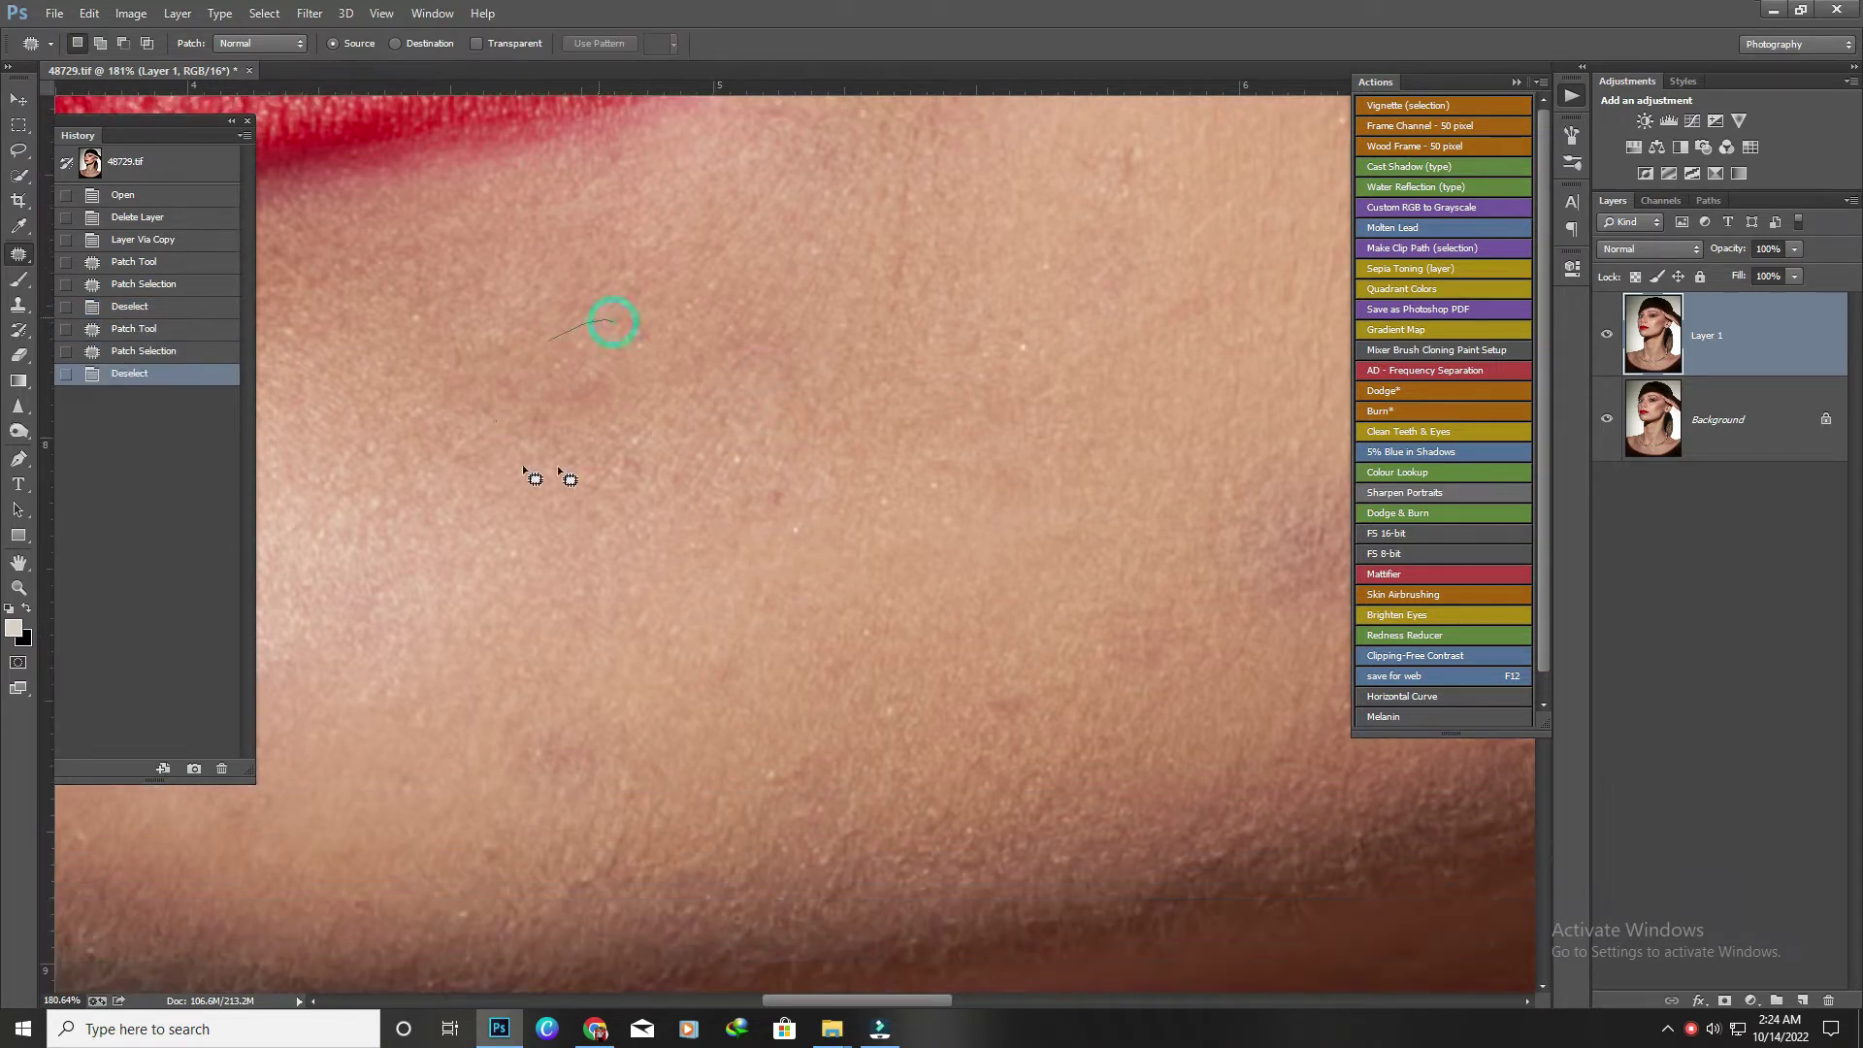
pyautogui.moveTo(580, 395); pyautogui.dragTo(790, 362)
pyautogui.hotkey('ctrl', 'd')
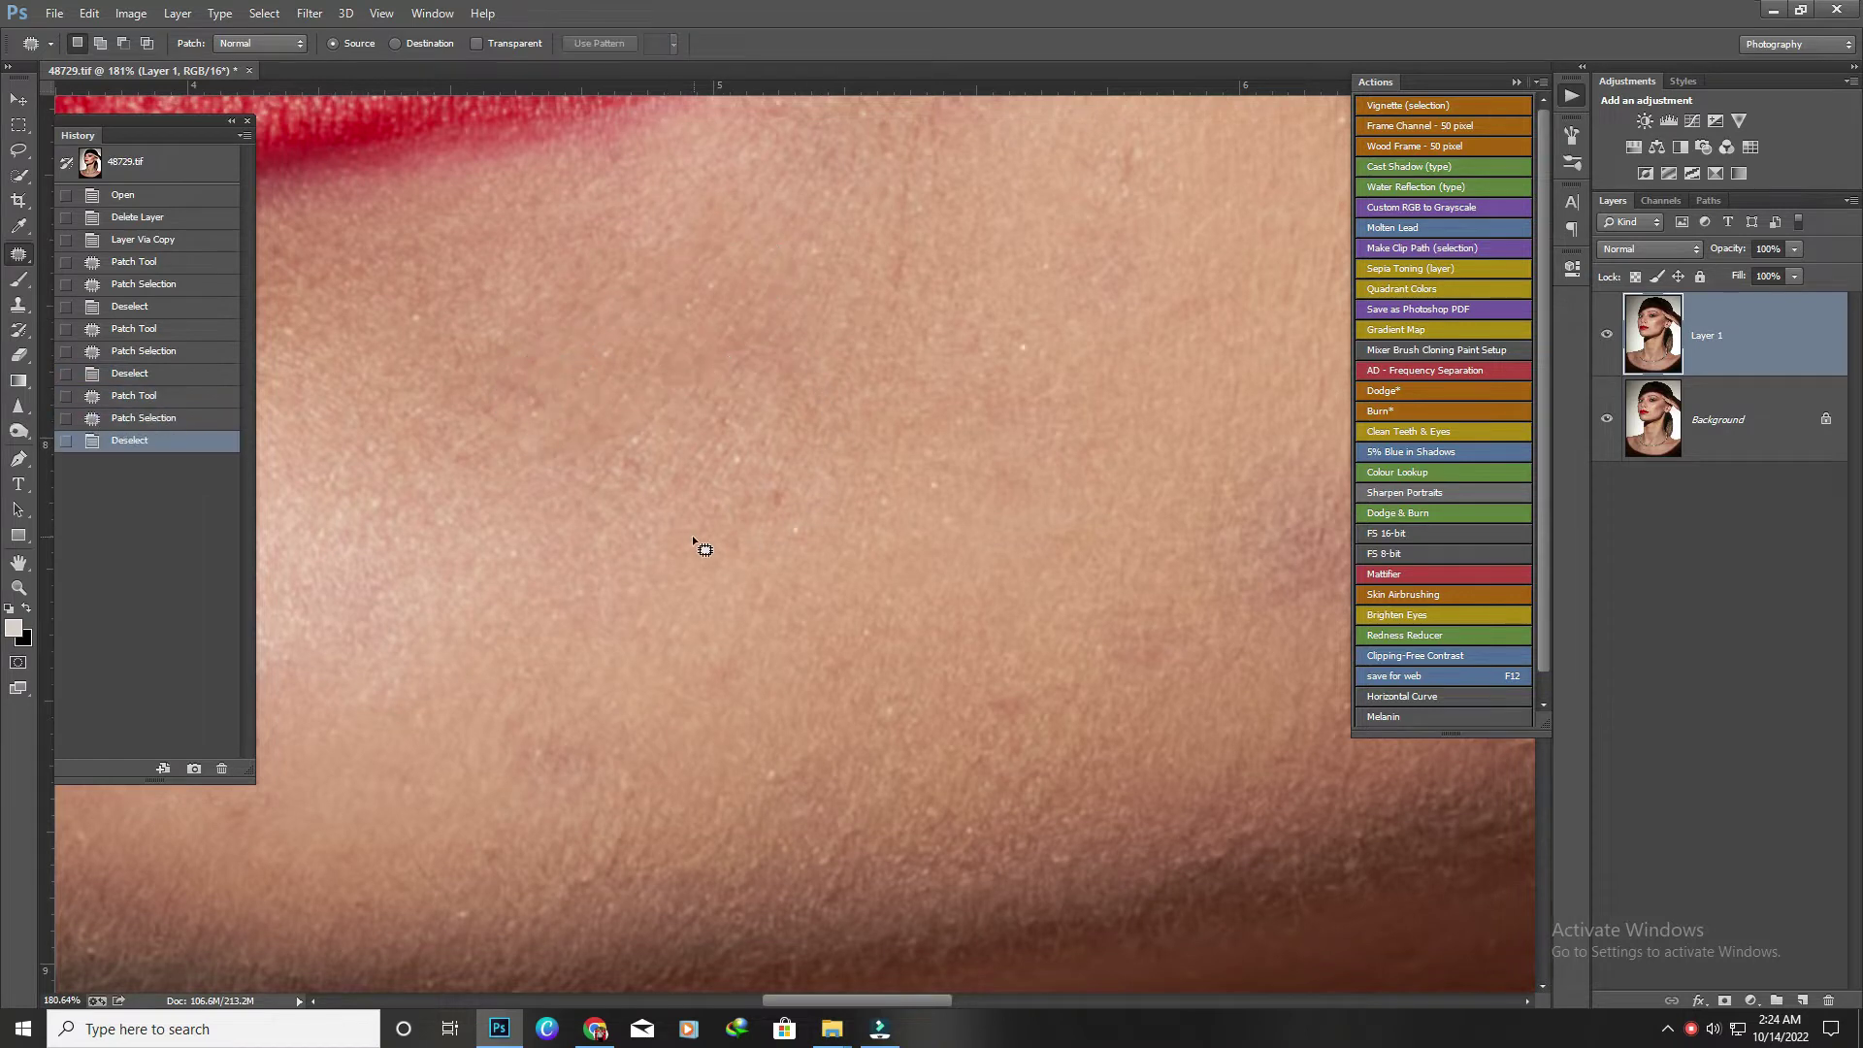
pyautogui.scroll(-3, 698, 545)
pyautogui.moveTo(679, 351)
pyautogui.mouseDown()
pyautogui.moveTo(577, 315)
pyautogui.moveTo(730, 433)
pyautogui.mouseUp()
pyautogui.hotkey('ctrl', 'd')
pyautogui.scroll(-2, 572, 533)
pyautogui.keyDown('alt'); pyautogui.scroll(2, 585, 561); pyautogui.keyUp('alt')
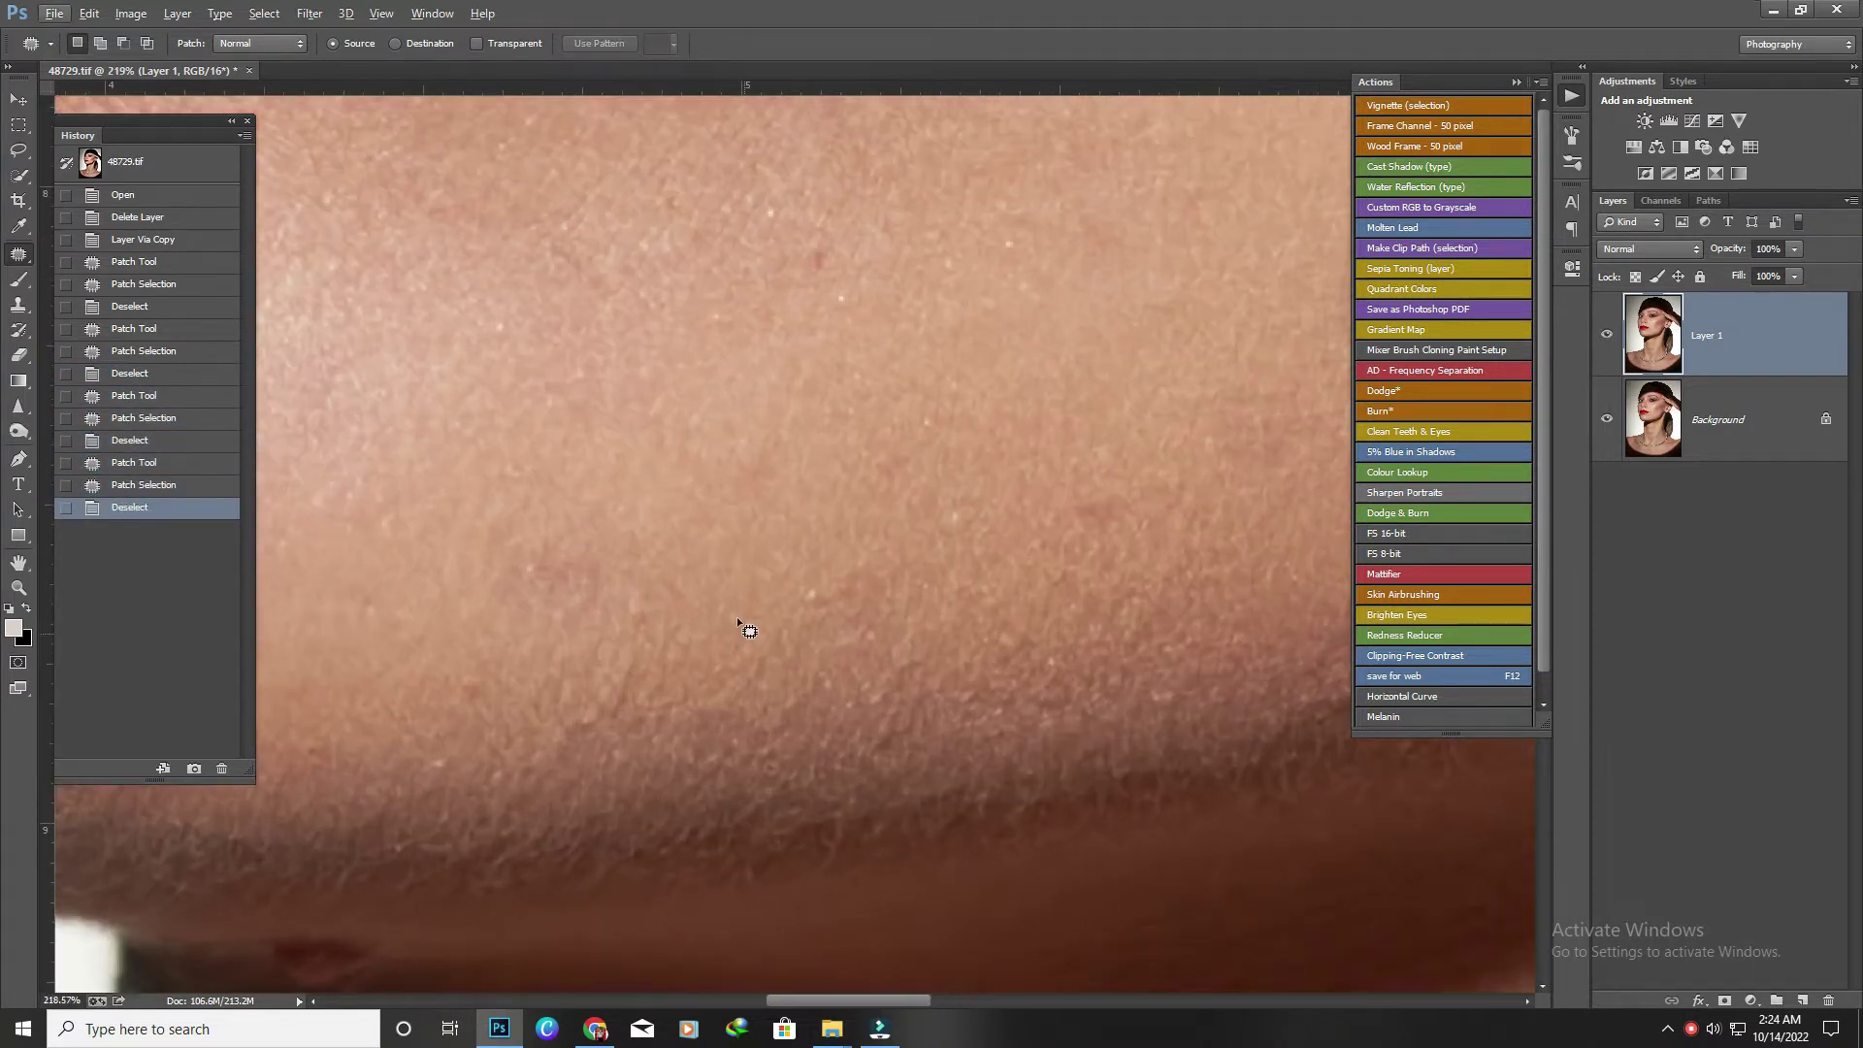
pyautogui.moveTo(668, 583); pyautogui.dragTo(679, 582)
pyautogui.moveTo(650, 596); pyautogui.dragTo(707, 666)
pyautogui.hotkey('ctrl', 'd')
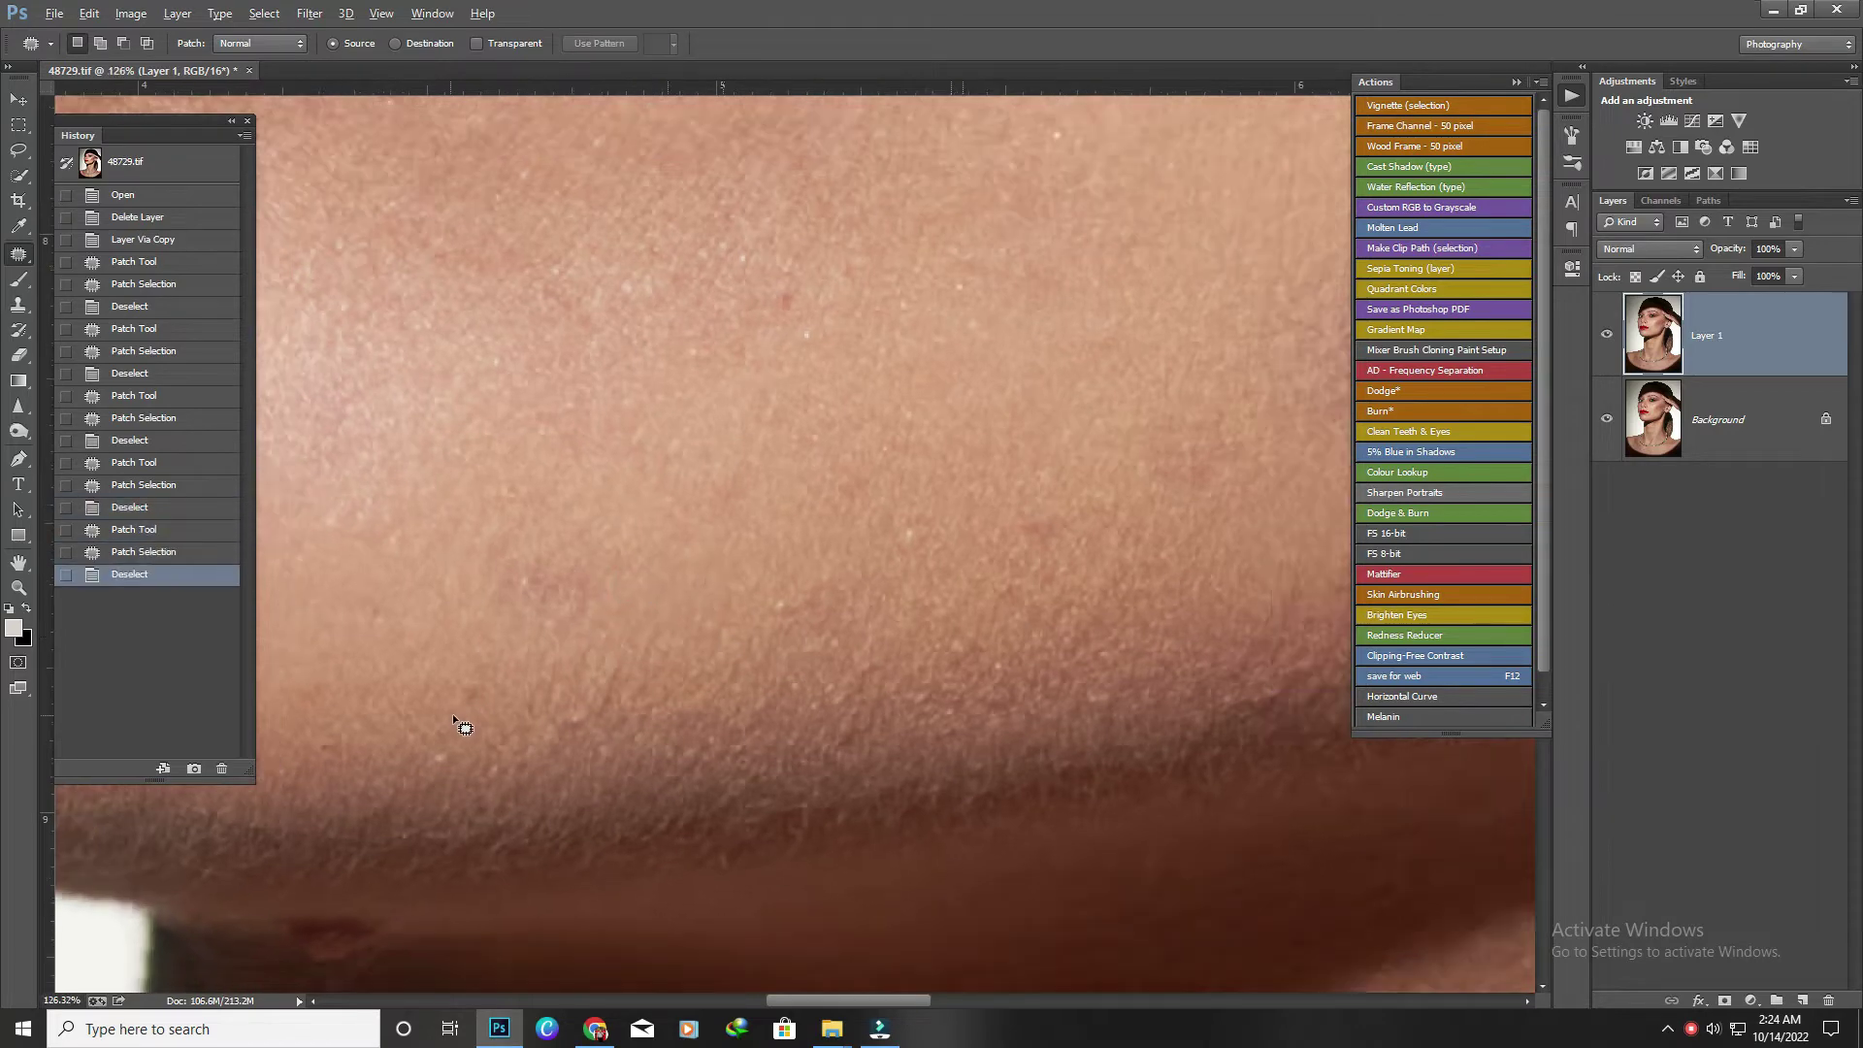
# Patch the blemishes on the lower cheek and begin outlining one near the jawline.
pyautogui.scroll(3, 452, 713)
pyautogui.keyDown('alt'); pyautogui.scroll(-2, 894, 387); pyautogui.keyUp('alt')
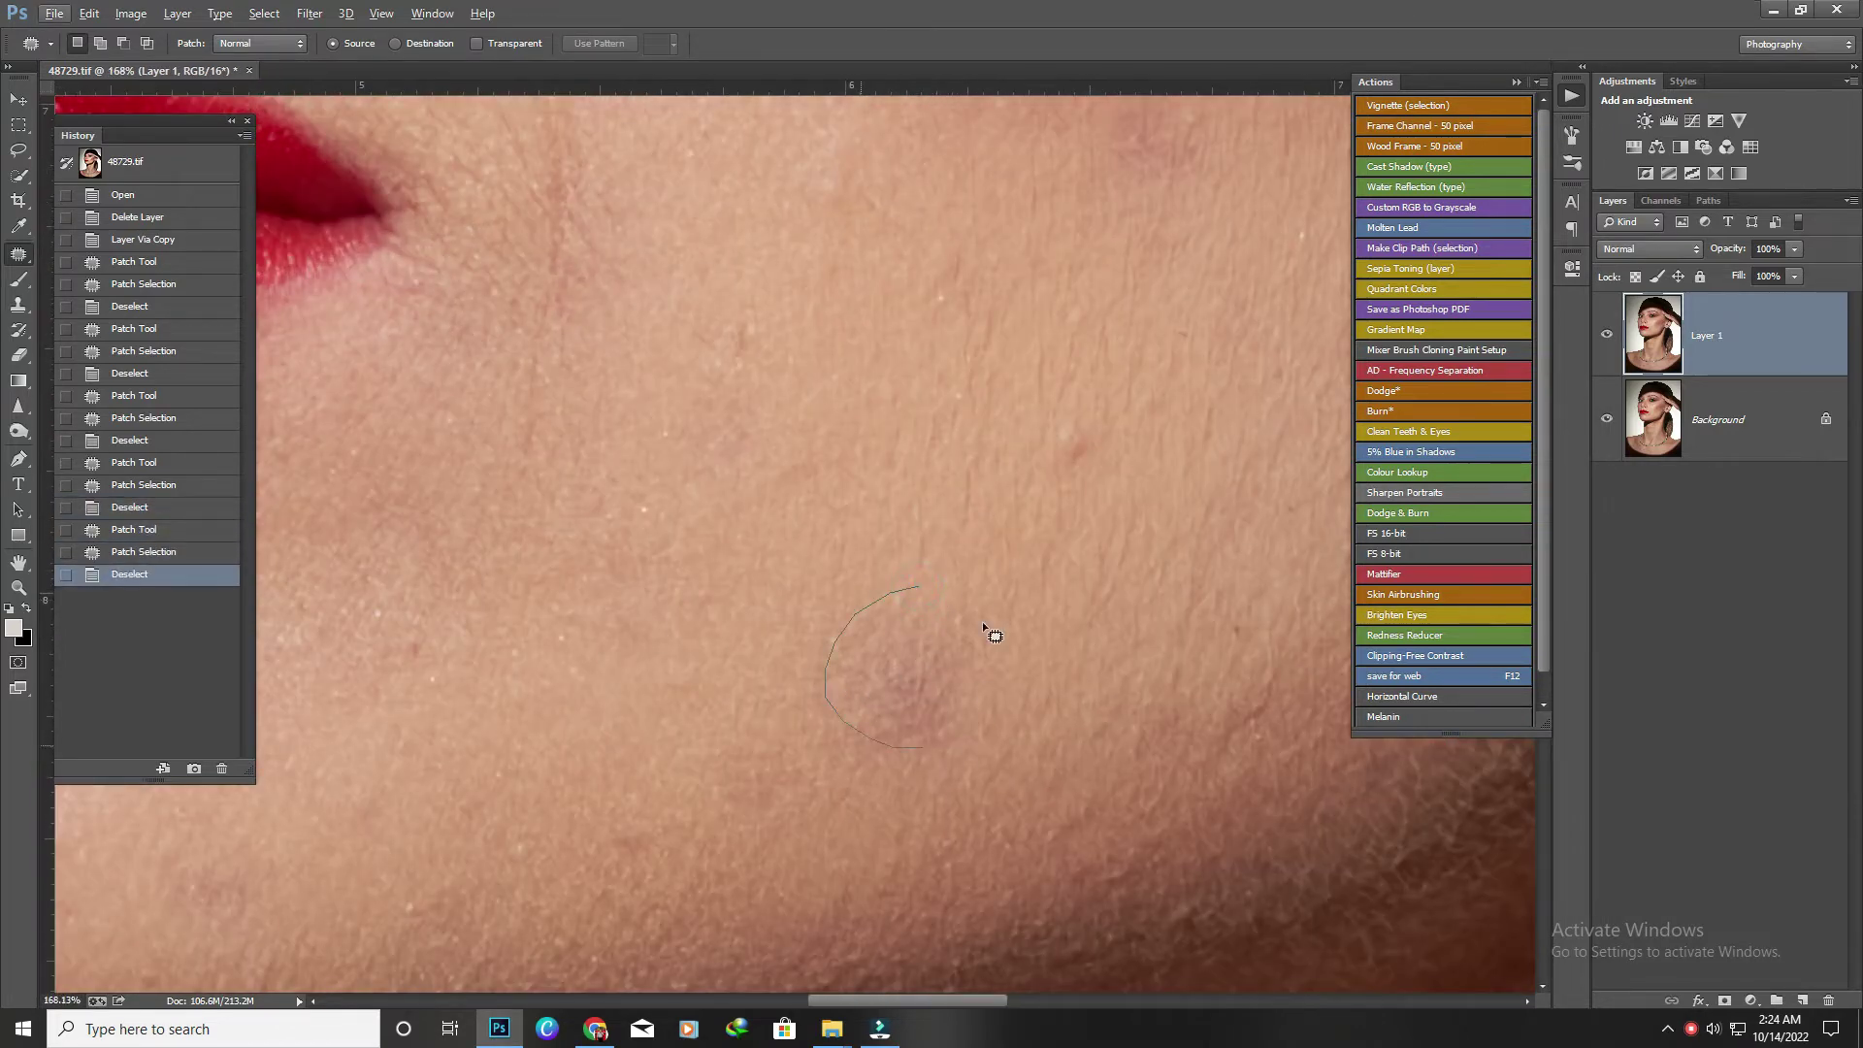
pyautogui.moveTo(983, 626)
pyautogui.mouseDown()
pyautogui.moveTo(920, 586)
pyautogui.moveTo(1051, 653)
pyautogui.mouseUp()
pyautogui.hotkey('ctrl', 'd')
pyautogui.keyDown('alt'); pyautogui.scroll(-2, 836, 677); pyautogui.keyUp('alt')
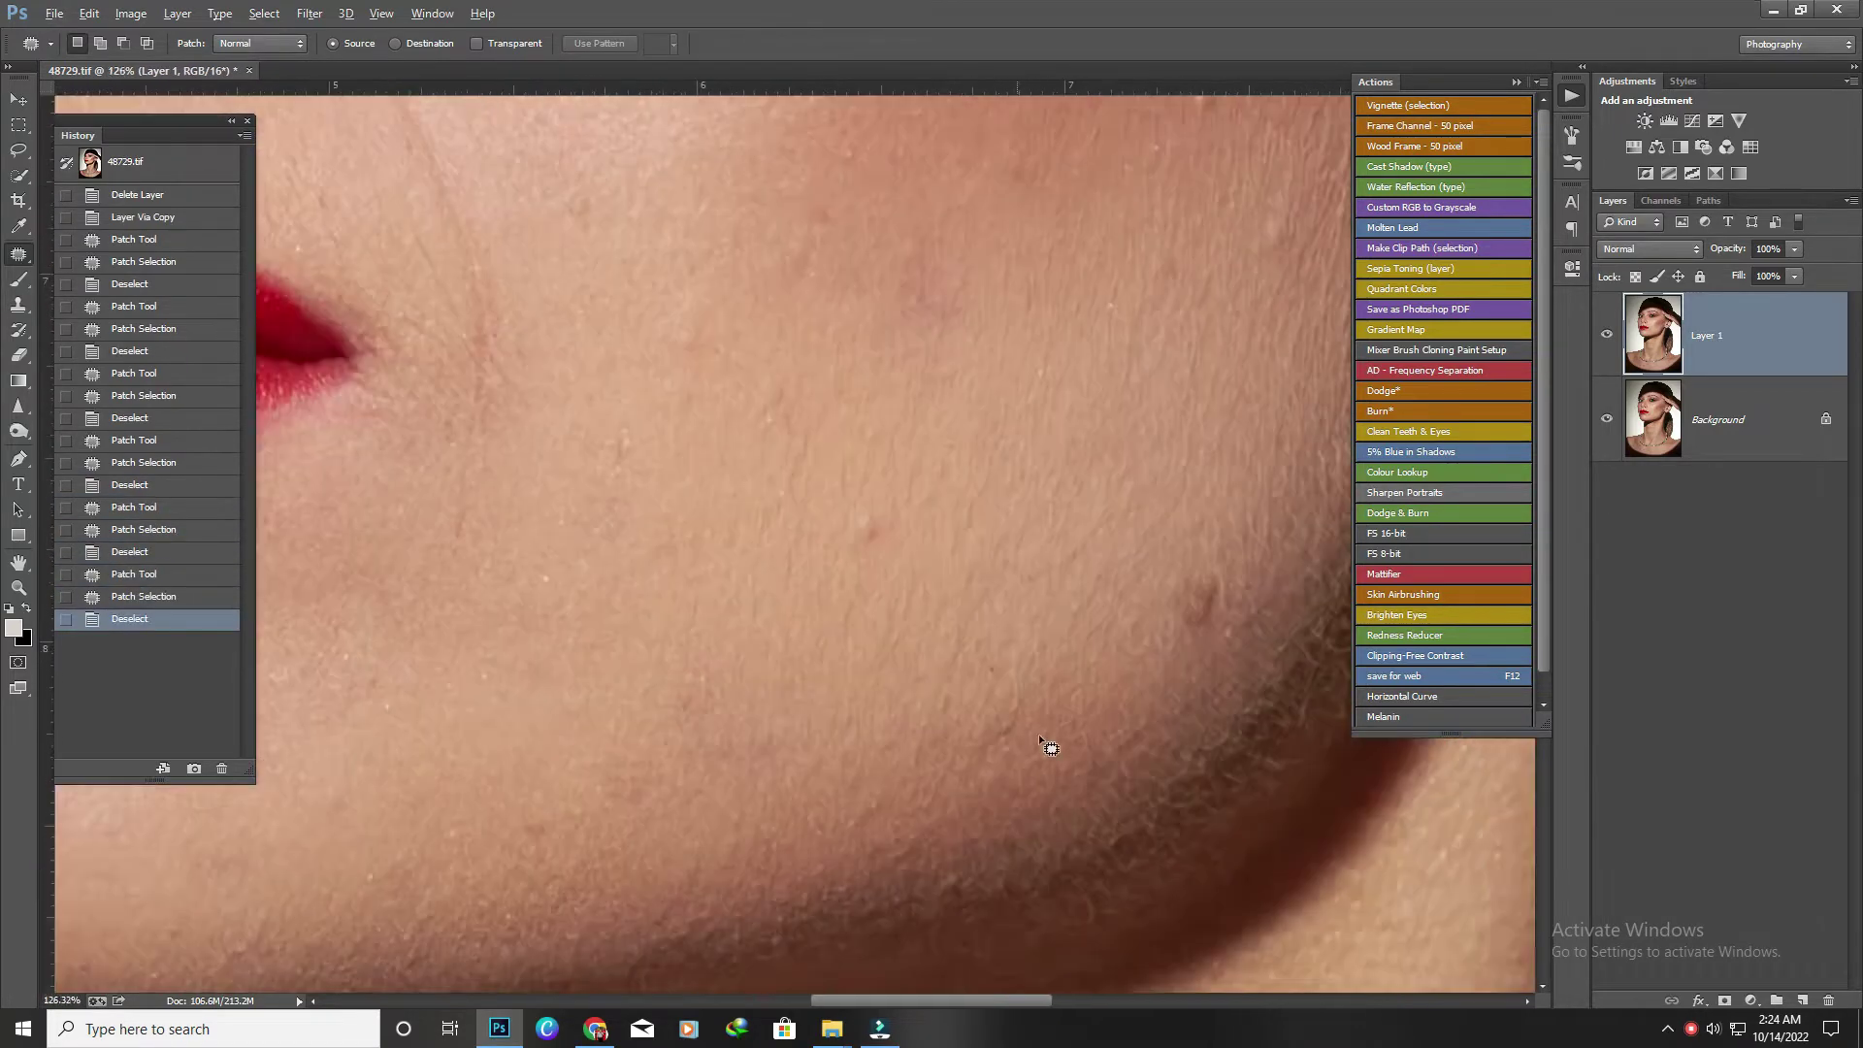
pyautogui.keyDown('alt'); pyautogui.scroll(1, 1043, 742); pyautogui.keyUp('alt')
pyautogui.moveTo(1279, 540)
pyautogui.mouseDown()
pyautogui.moveTo(1213, 529)
pyautogui.moveTo(1114, 644)
pyautogui.mouseUp()
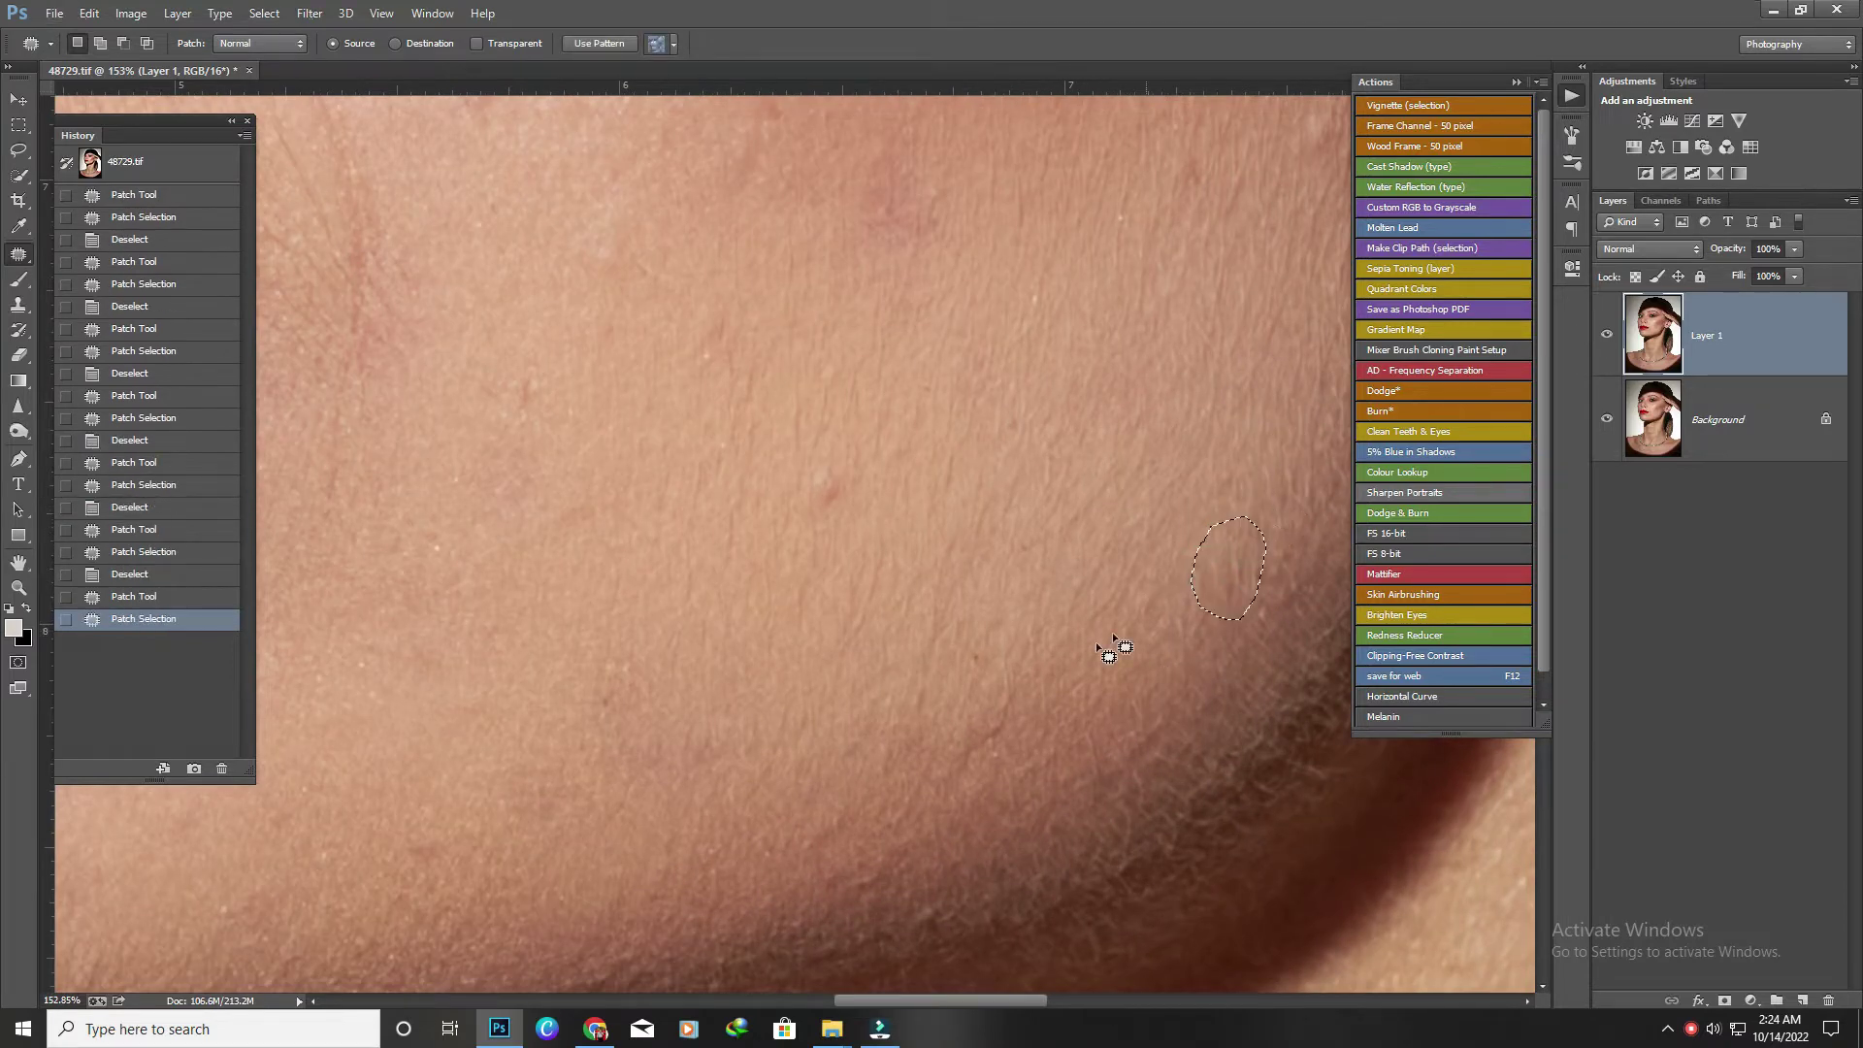
pyautogui.hotkey('ctrl', 'd')
pyautogui.keyDown('alt'); pyautogui.scroll(2, 1047, 673); pyautogui.keyUp('alt')
pyautogui.moveTo(917, 568)
pyautogui.mouseDown()
pyautogui.moveTo(903, 592)
pyautogui.moveTo(902, 570)
pyautogui.mouseUp()
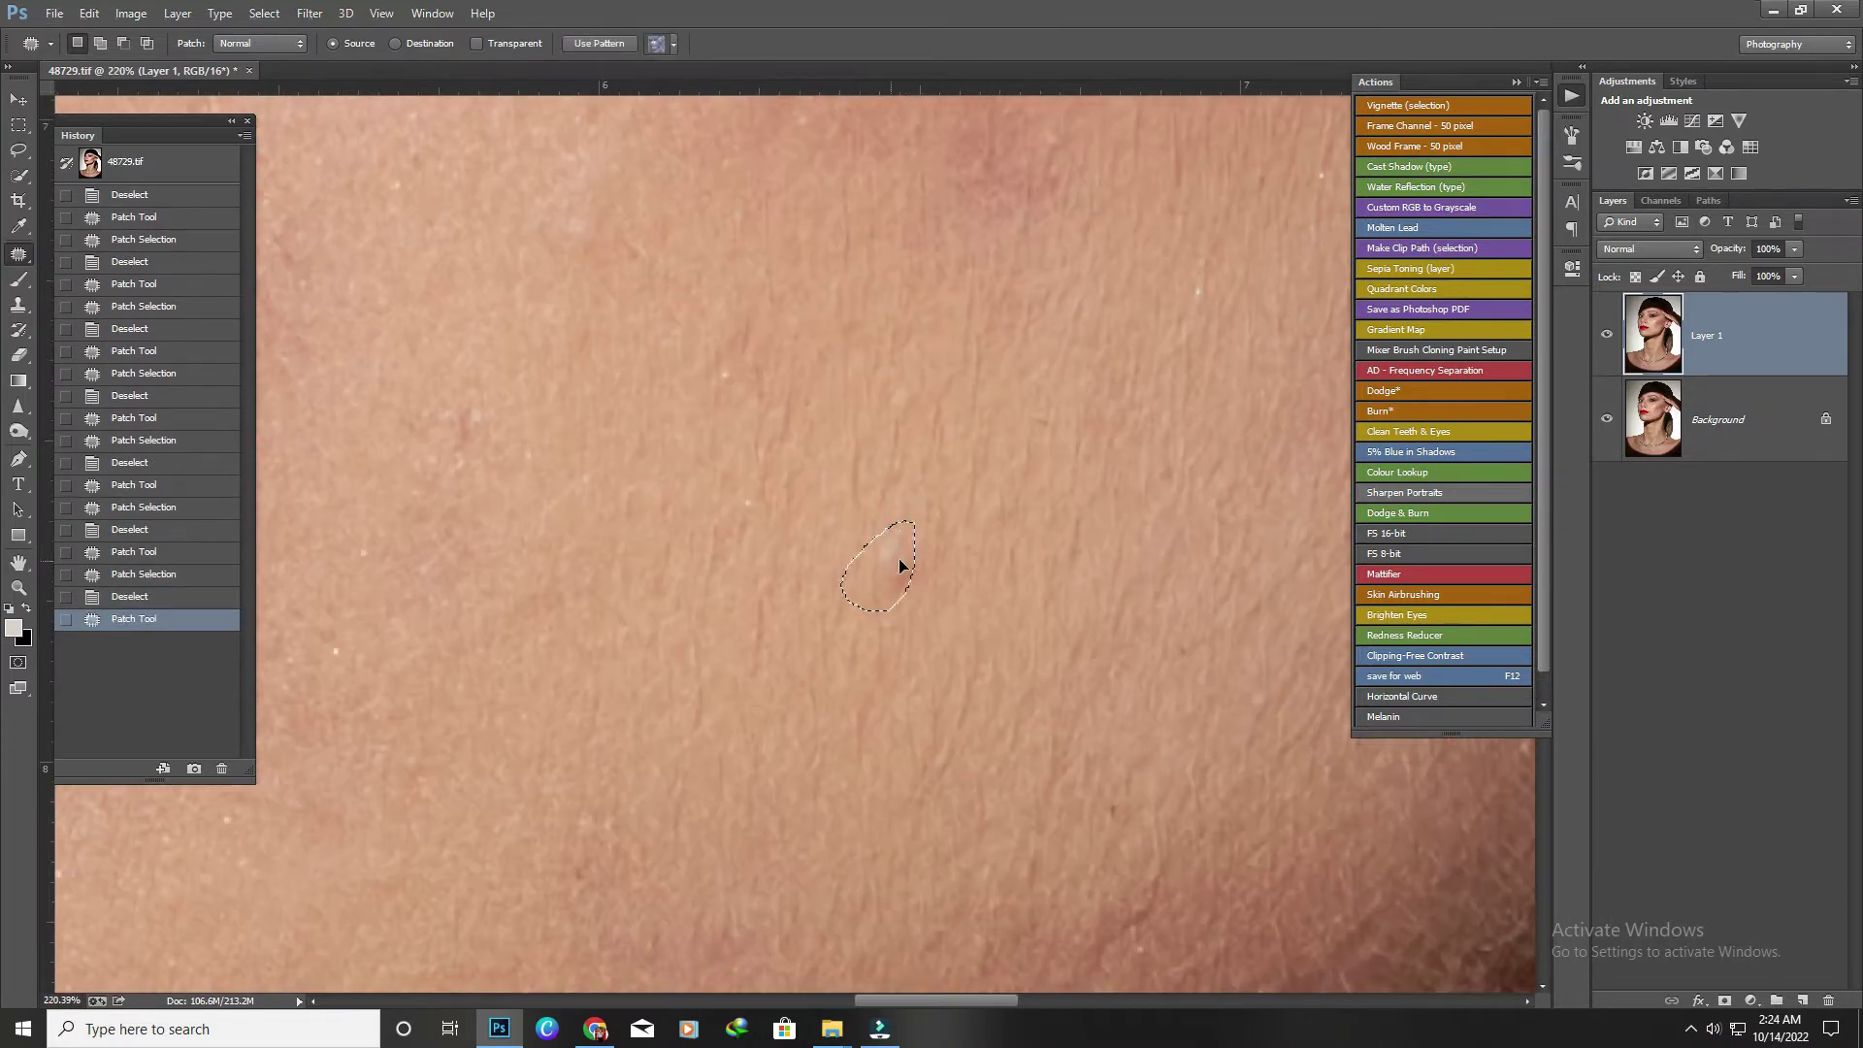
# Patch the reddish spot on the cheek with clean skin.
pyautogui.hotkey('ctrl', 'd')
pyautogui.keyDown('alt'); pyautogui.scroll(-4, 926, 660); pyautogui.keyUp('alt')
pyautogui.keyDown('alt'); pyautogui.scroll(3, 922, 701); pyautogui.keyUp('alt')
pyautogui.keyDown('alt'); pyautogui.scroll(2, 948, 544); pyautogui.keyUp('alt')
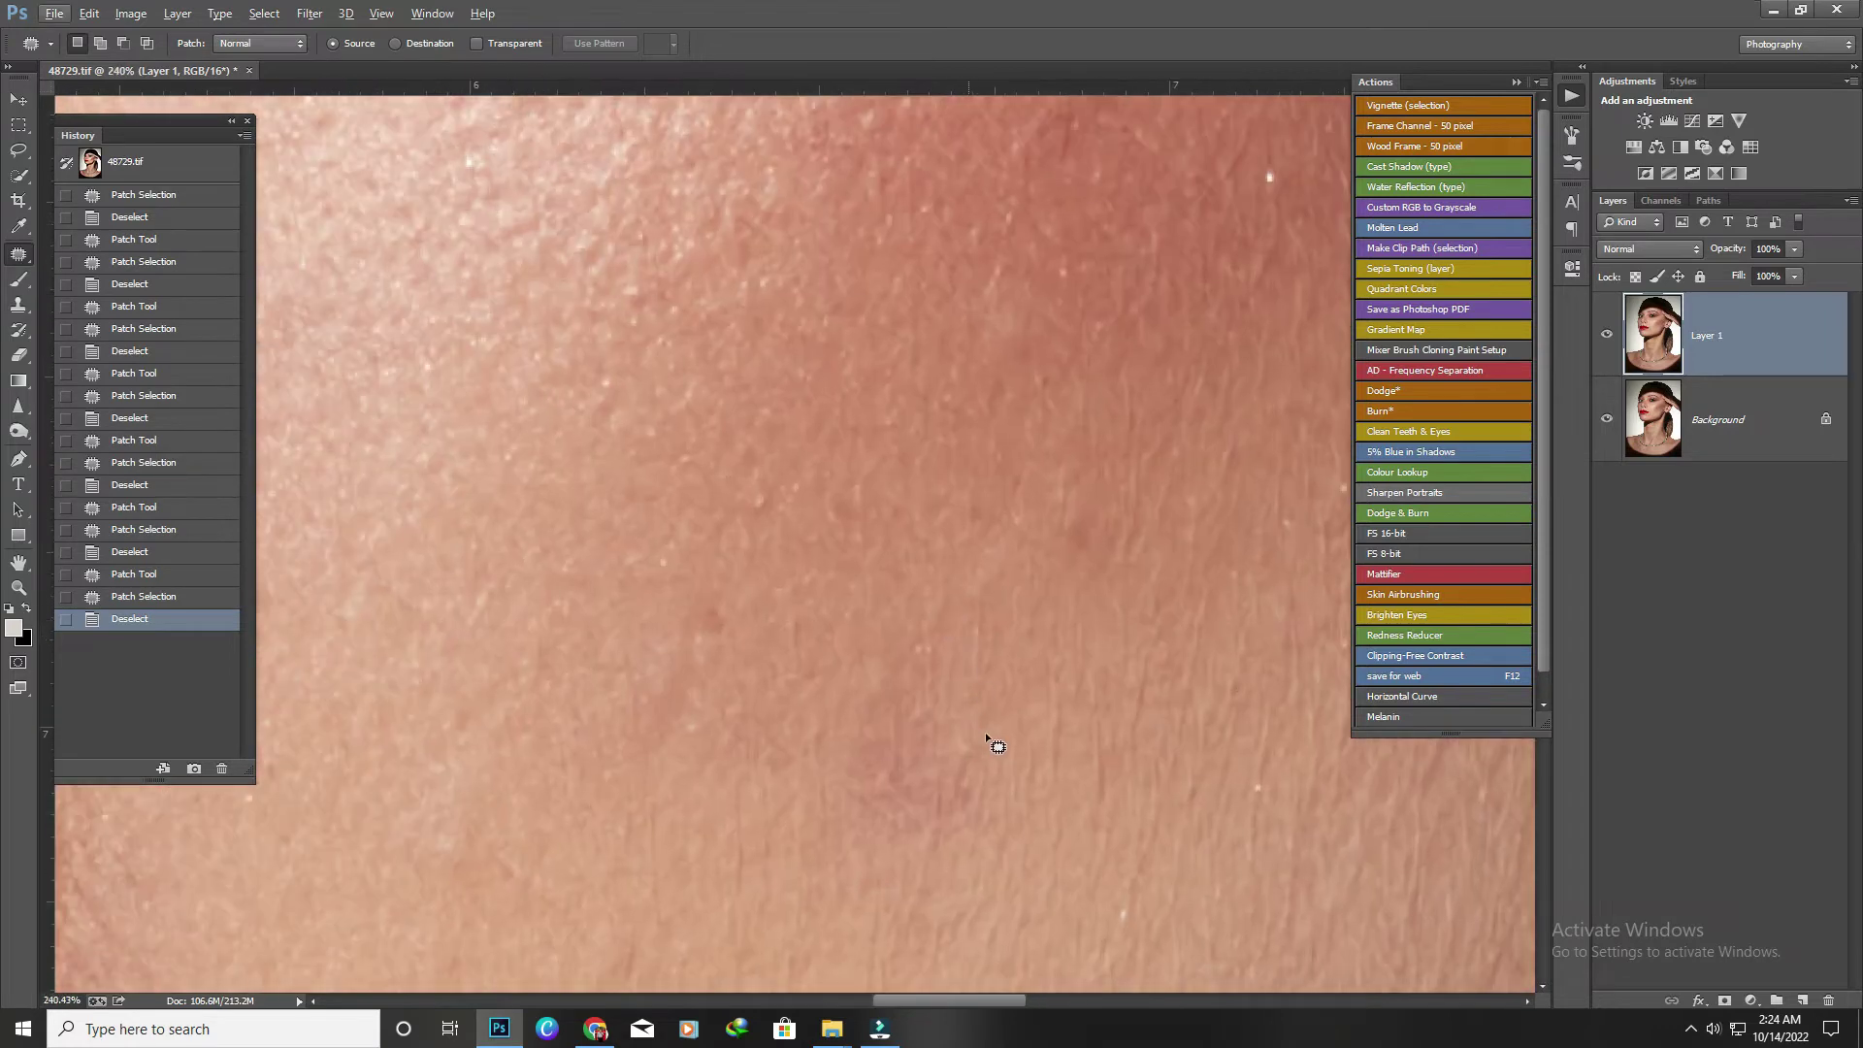
pyautogui.moveTo(830, 766); pyautogui.dragTo(1081, 782)
pyautogui.hotkey('ctrl', 'd')
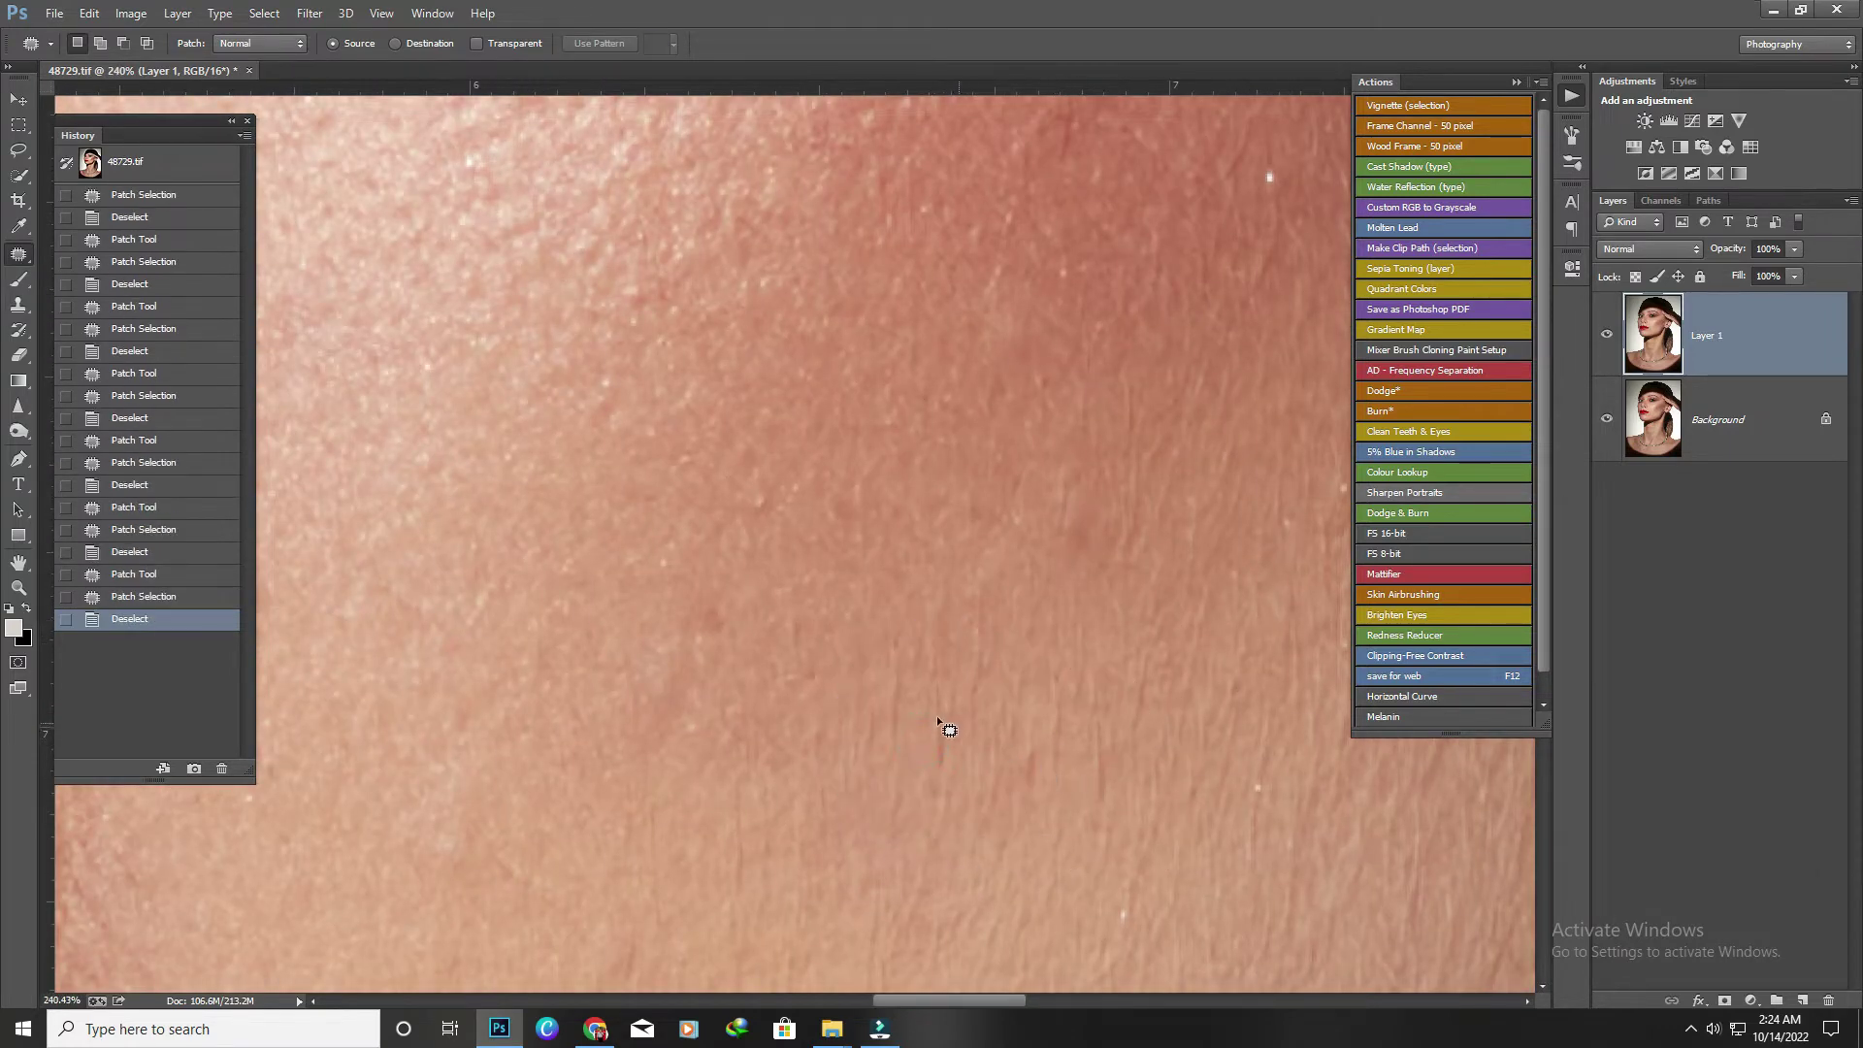
# Outline a small cheek spot and patch it with clean skin.
pyautogui.keyDown('alt'); pyautogui.scroll(-4, 1002, 579); pyautogui.keyUp('alt')
pyautogui.keyDown('alt'); pyautogui.scroll(2, 1002, 579); pyautogui.keyUp('alt')
pyautogui.keyDown('alt'); pyautogui.scroll(1, 956, 412); pyautogui.keyUp('alt')
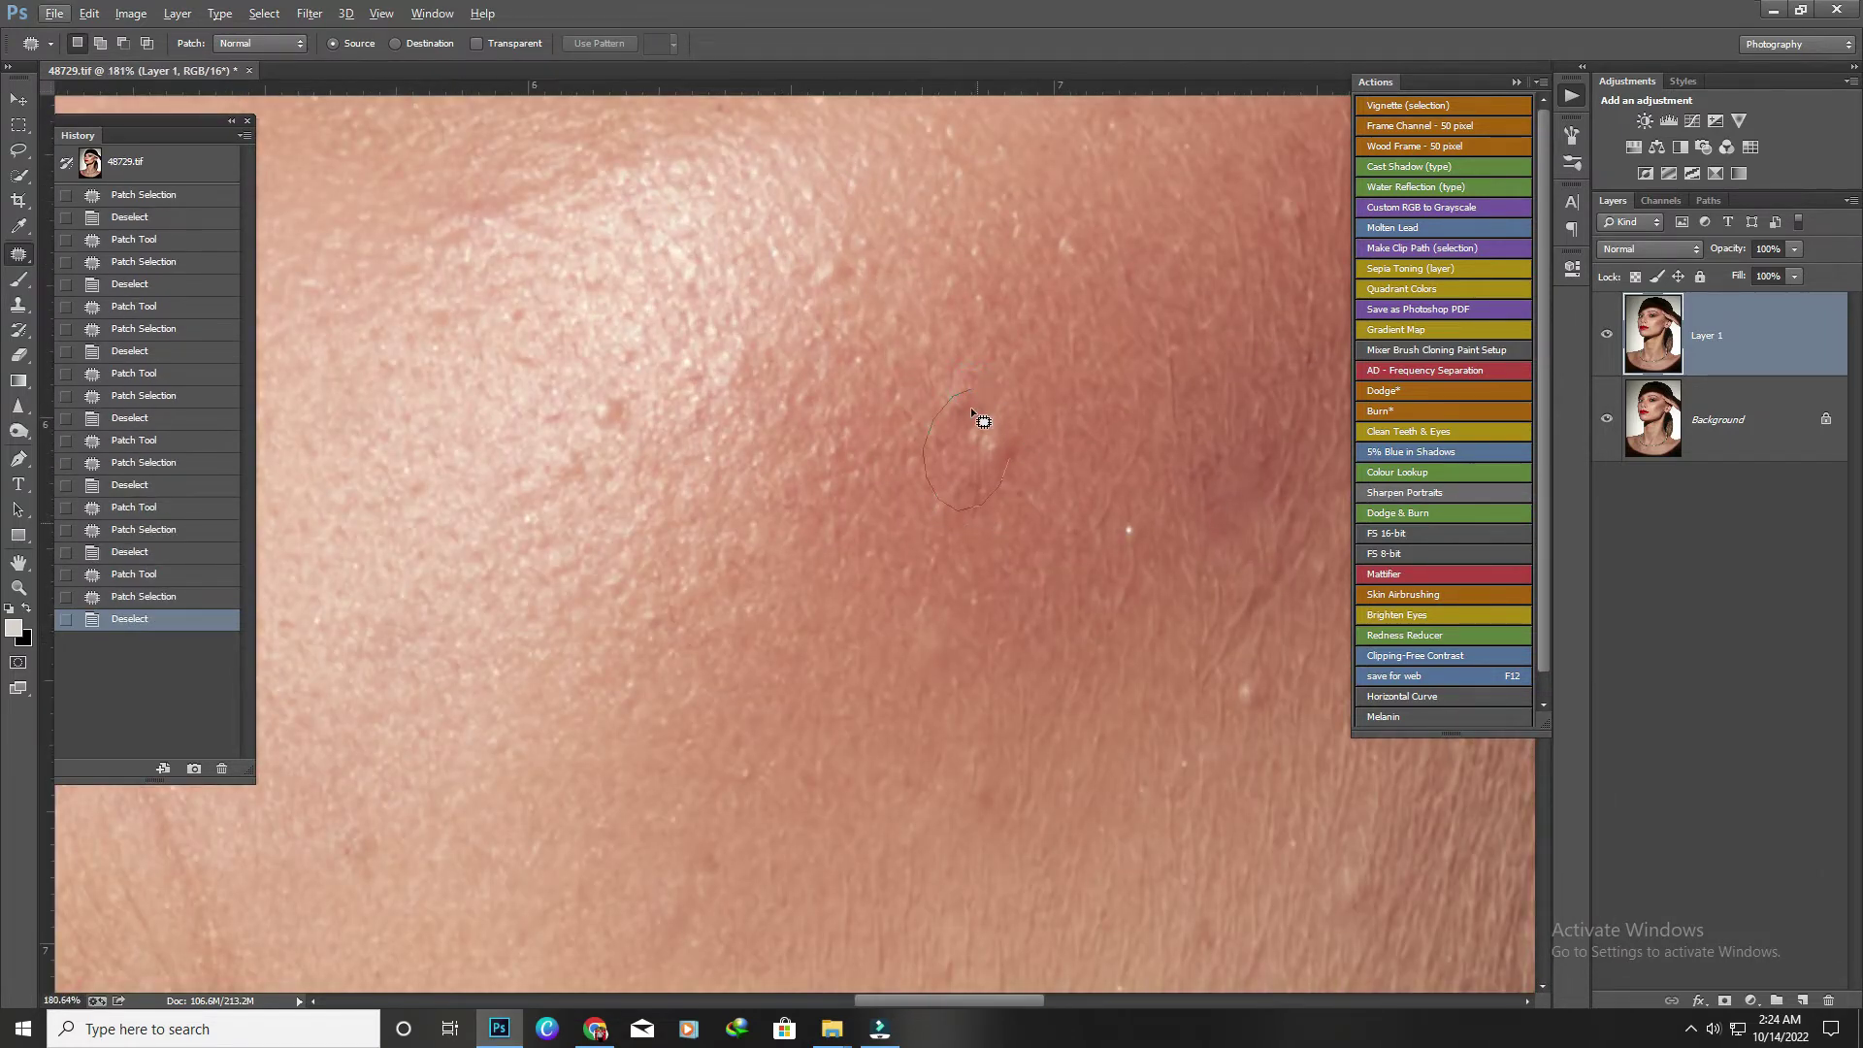
pyautogui.keyDown('alt'); pyautogui.scroll(1, 864, 665); pyautogui.keyUp('alt')
pyautogui.keyDown('alt'); pyautogui.scroll(1, 940, 540); pyautogui.keyUp('alt')
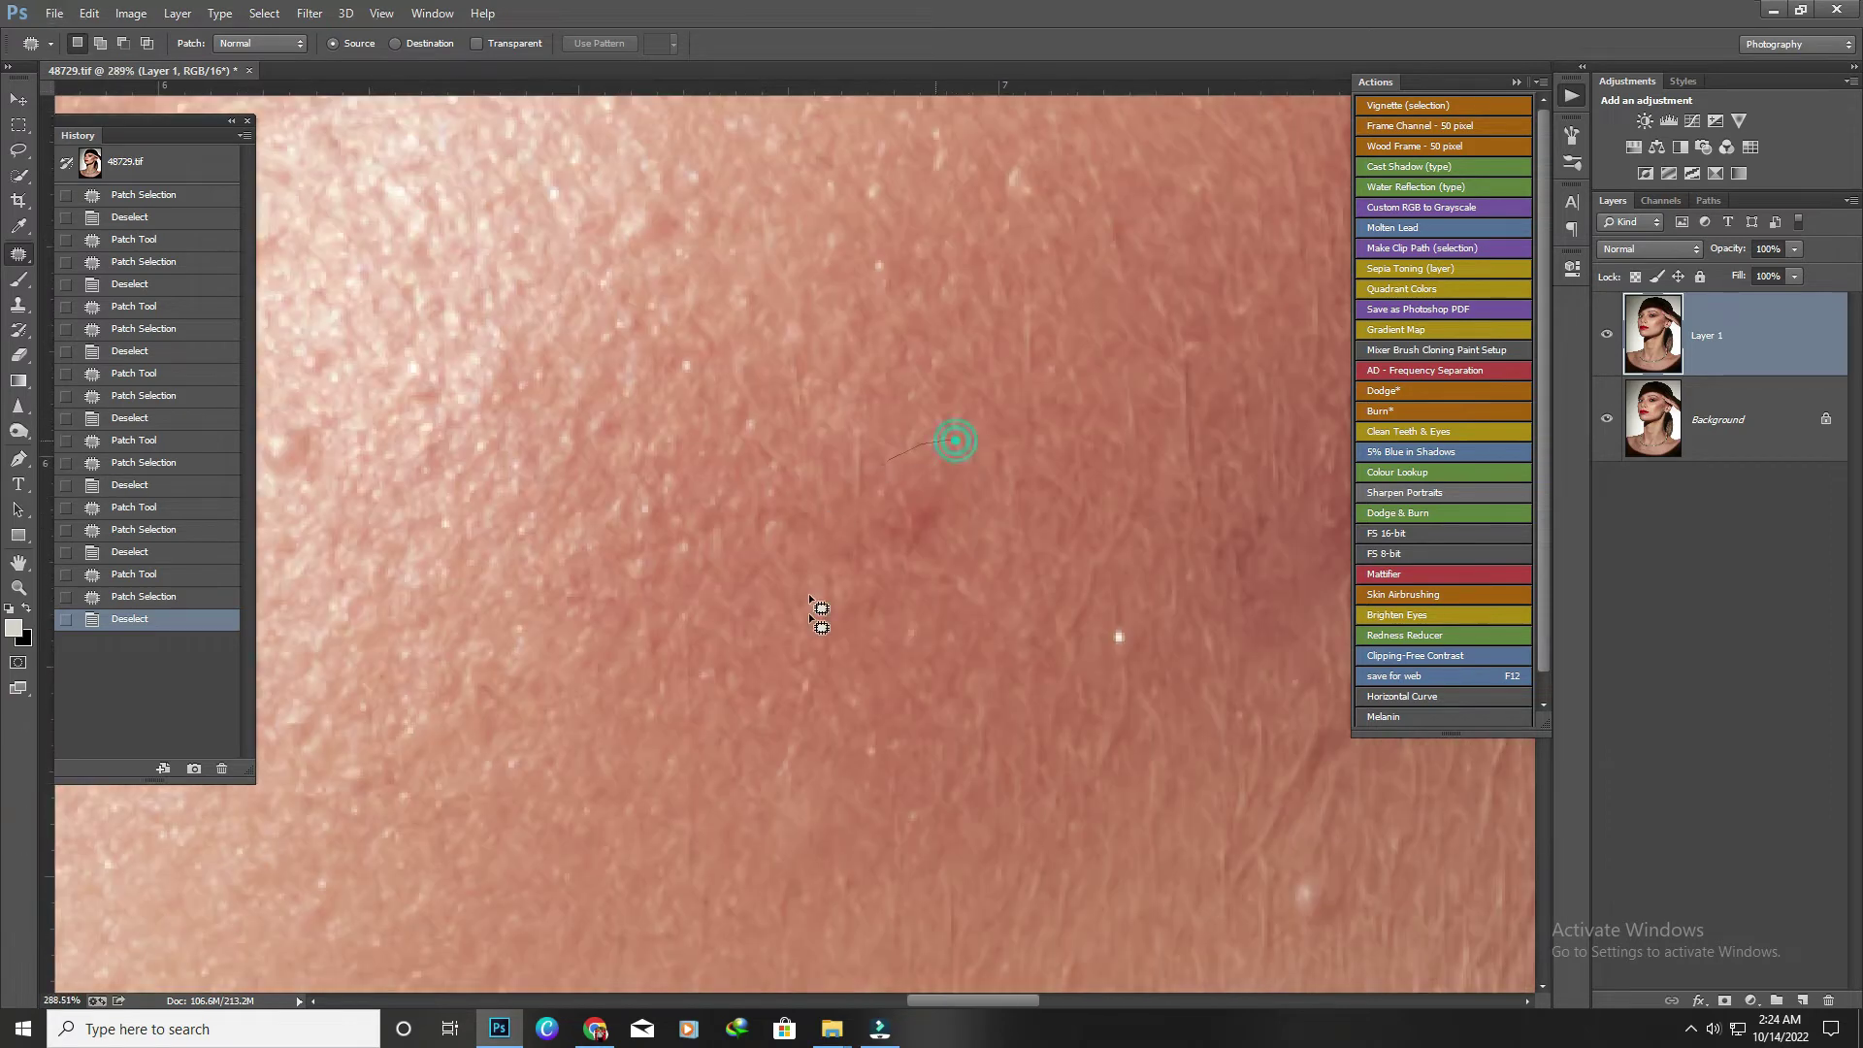
pyautogui.keyDown('alt'); pyautogui.scroll(-1, 795, 621); pyautogui.keyUp('alt')
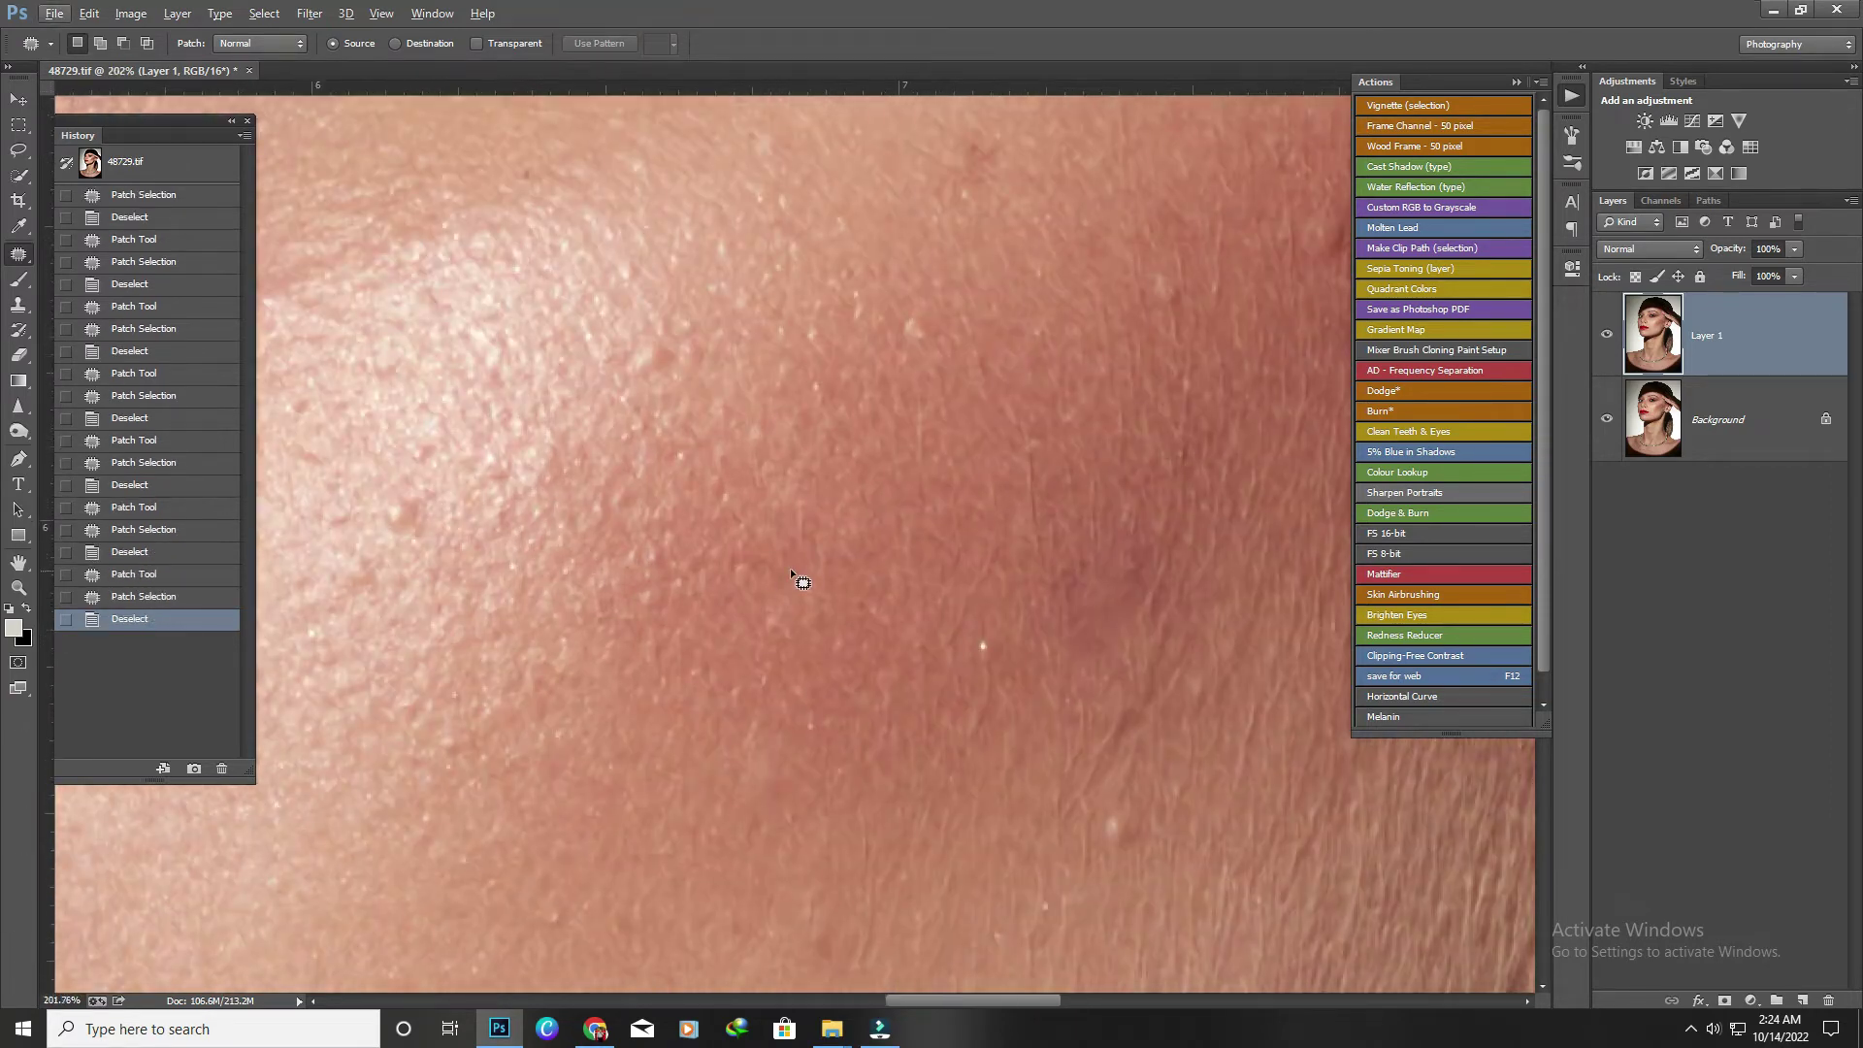
pyautogui.moveTo(791, 573); pyautogui.dragTo(790, 585)
pyautogui.moveTo(997, 666); pyautogui.dragTo(1043, 636)
pyautogui.moveTo(1112, 813); pyautogui.dragTo(1101, 817)
pyautogui.moveTo(1125, 841); pyautogui.dragTo(1185, 789)
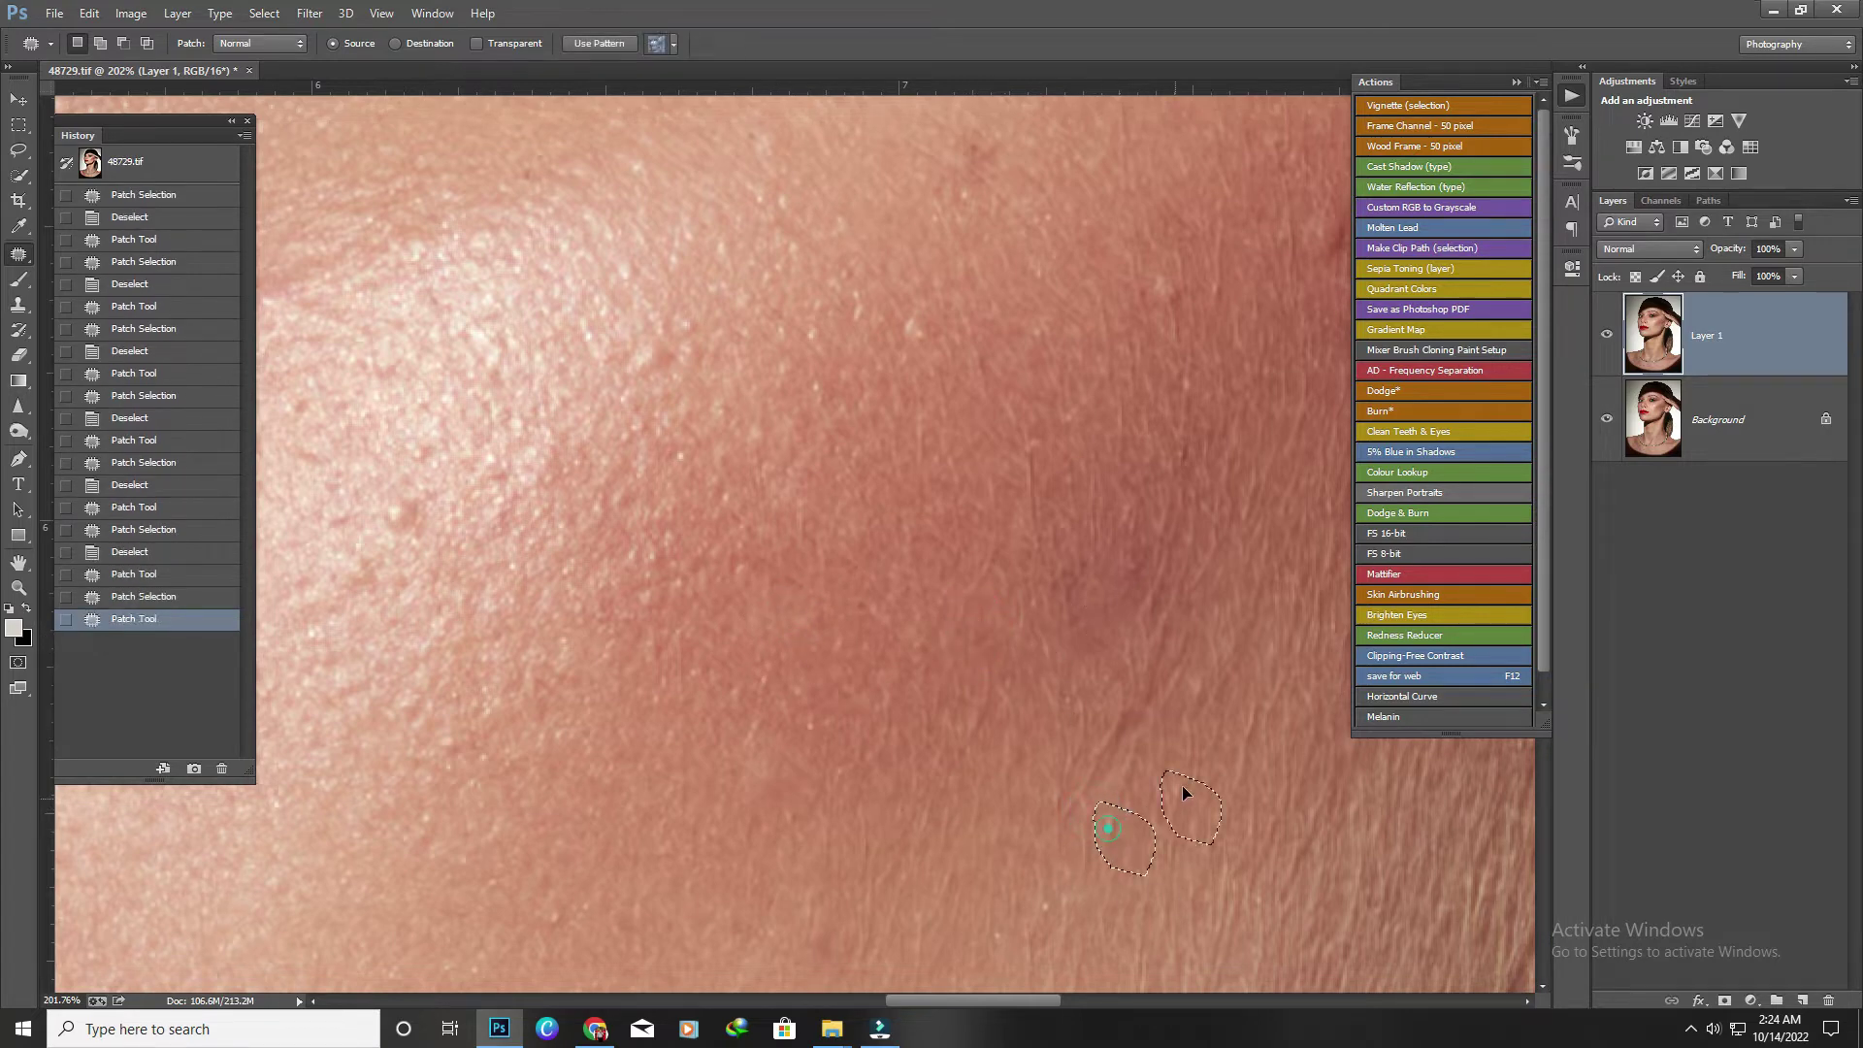
pyautogui.keyDown('alt'); pyautogui.scroll(2, 1044, 840); pyautogui.keyUp('alt')
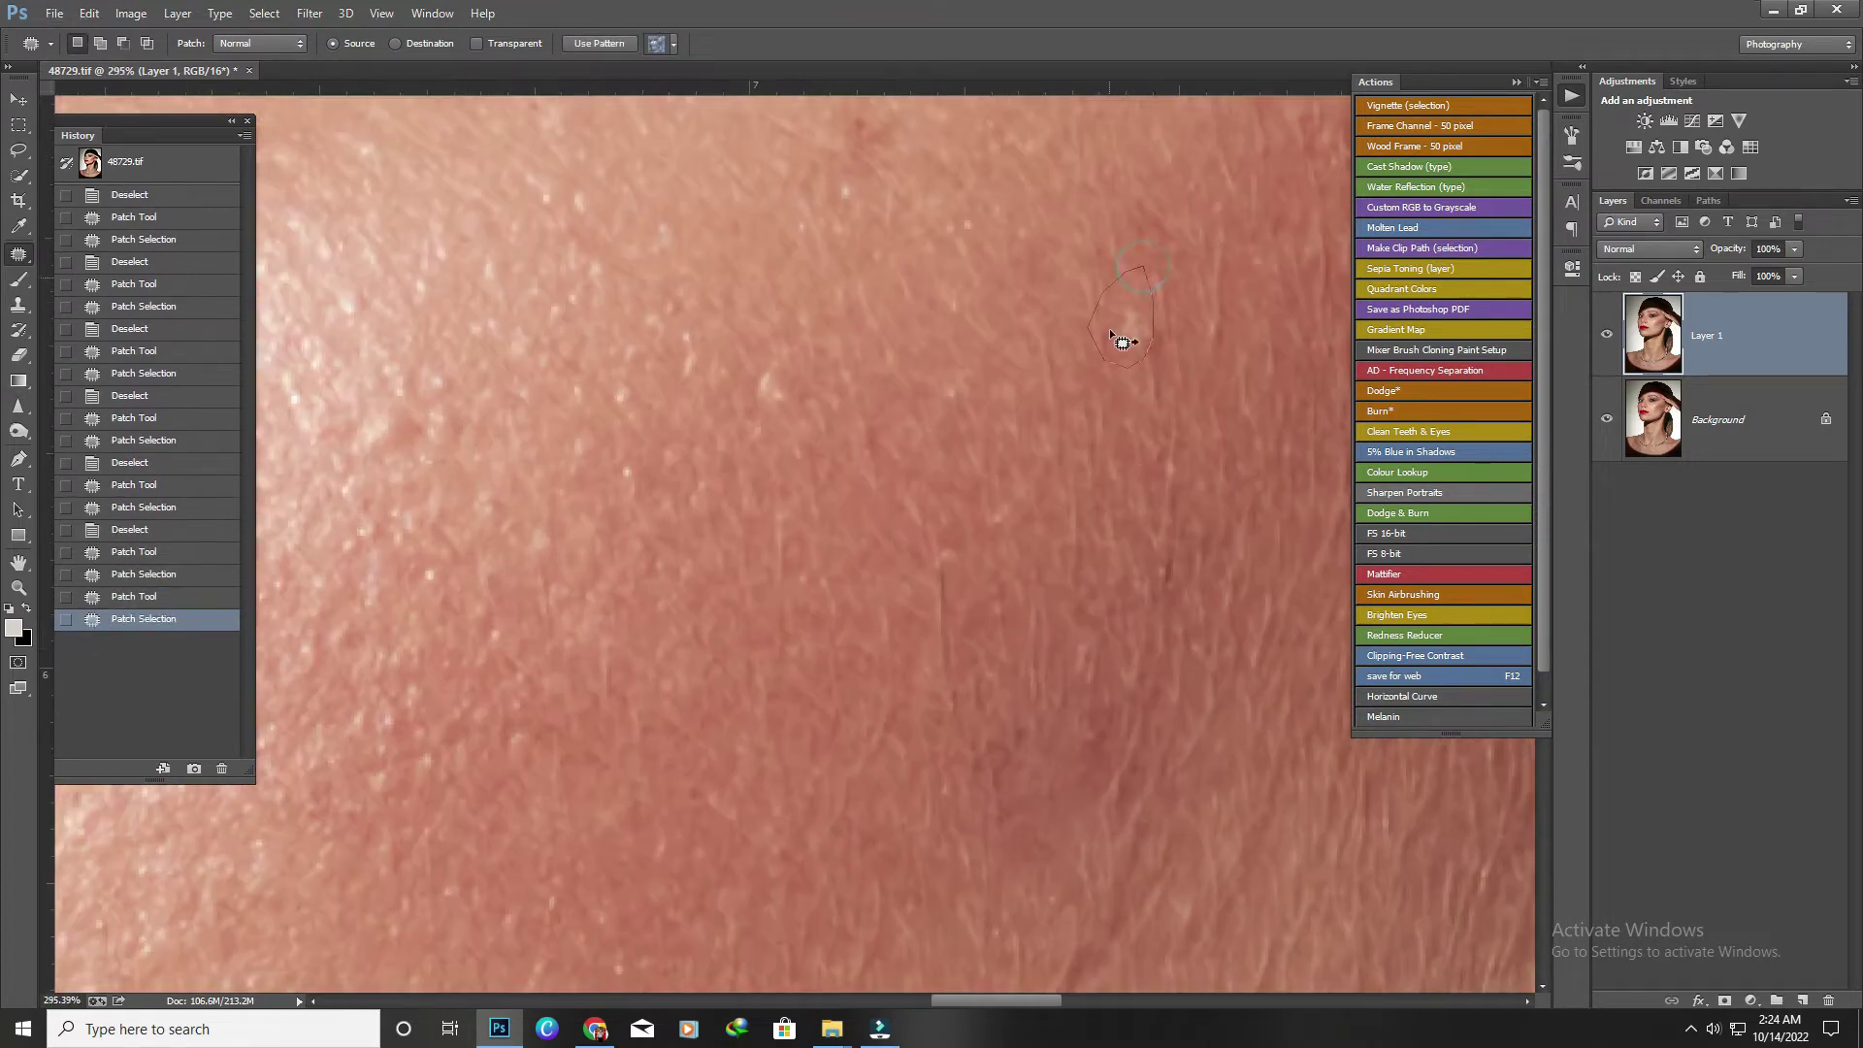
# Patch a spot high on the cheek, undoing a stray edit, then another from skin to its right.
pyautogui.moveTo(1111, 334); pyautogui.dragTo(1106, 334)
pyautogui.moveTo(747, 419); pyautogui.dragTo(786, 388)
pyautogui.hotkey('ctrl', 'z')
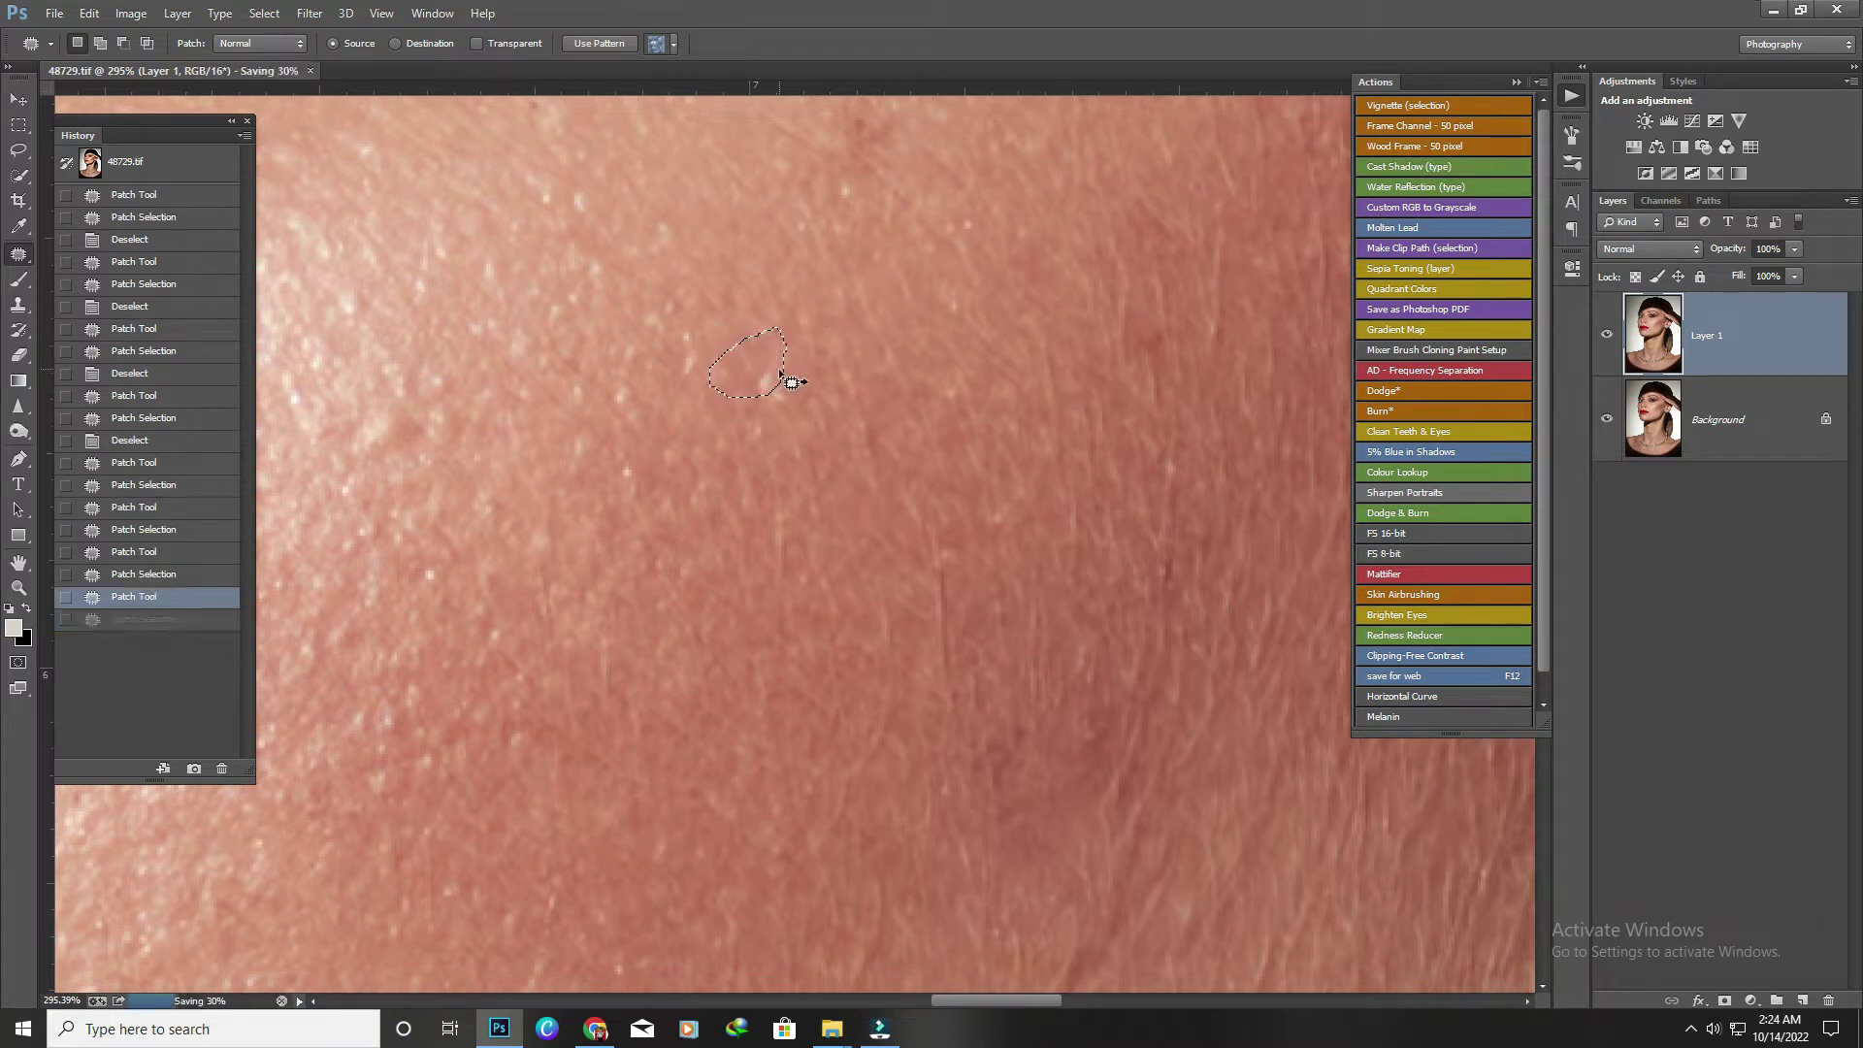
pyautogui.hotkey('ctrl', 'd')
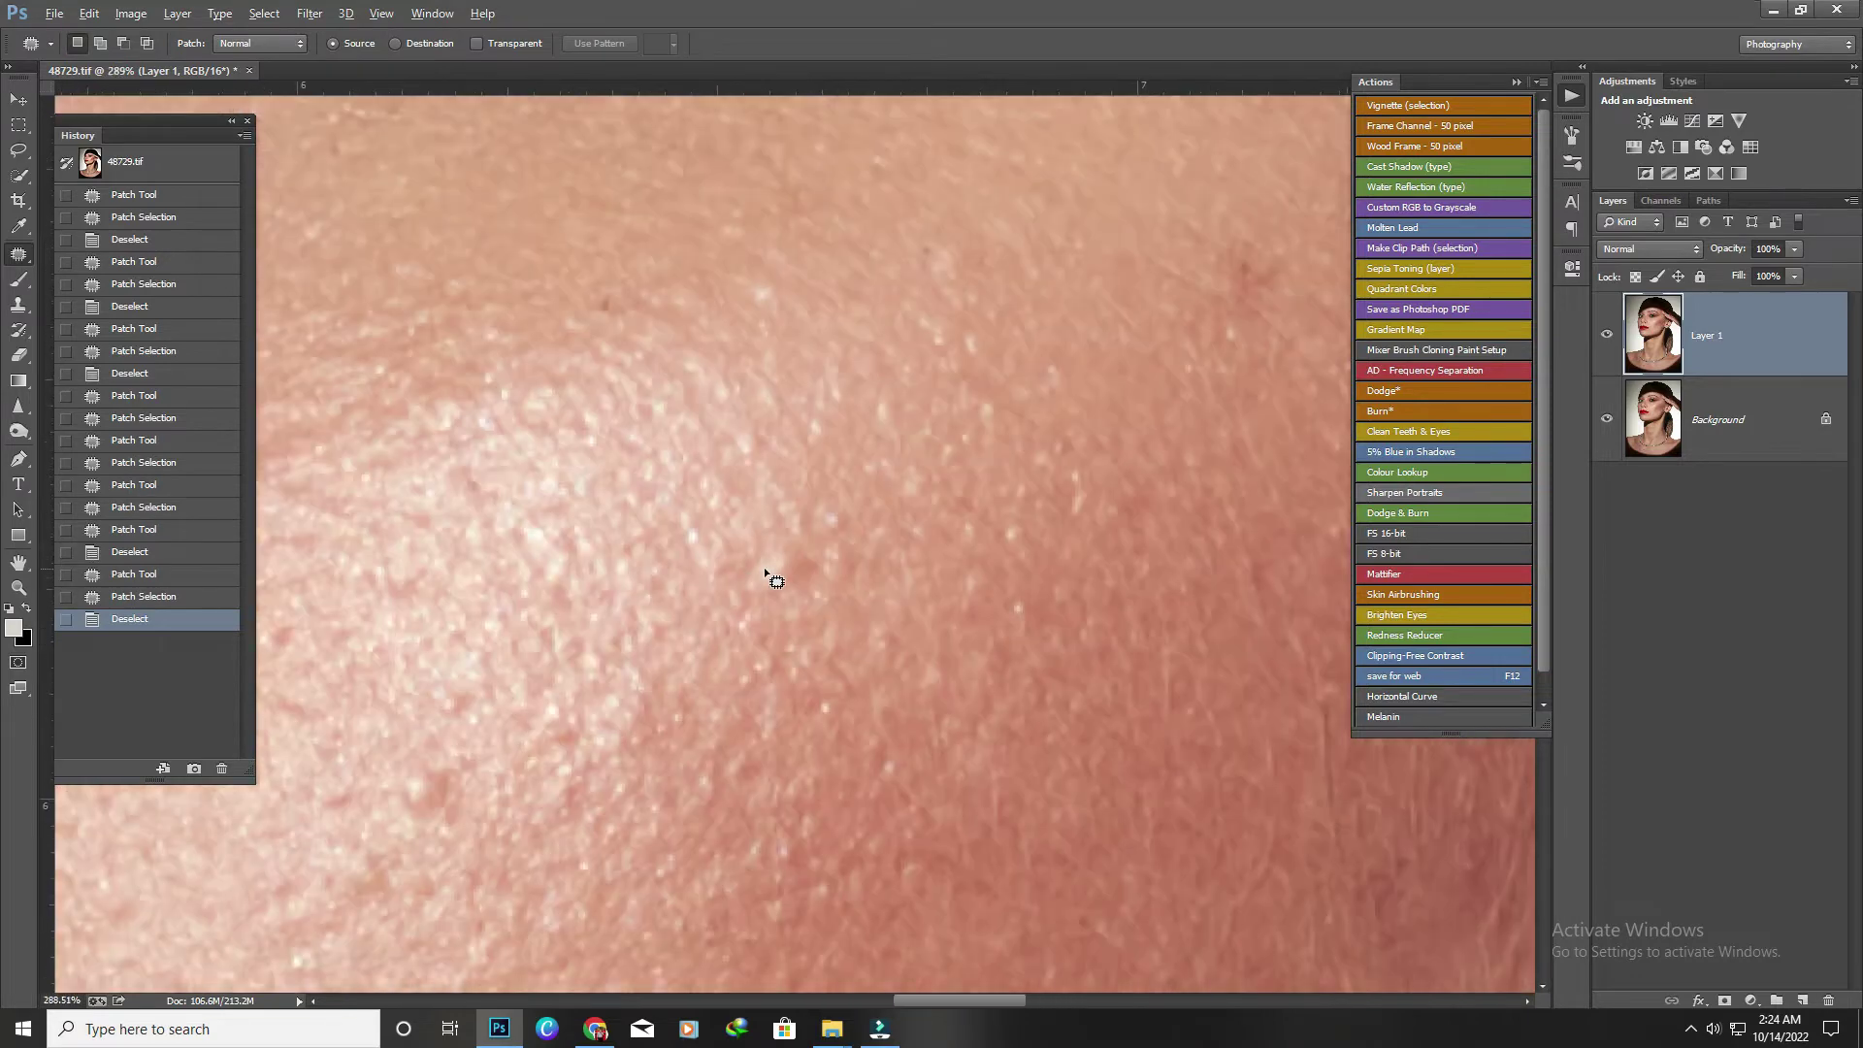
pyautogui.moveTo(757, 582); pyautogui.dragTo(952, 573)
pyautogui.hotkey('ctrl', 'd')
pyautogui.scroll(-2, 818, 572)
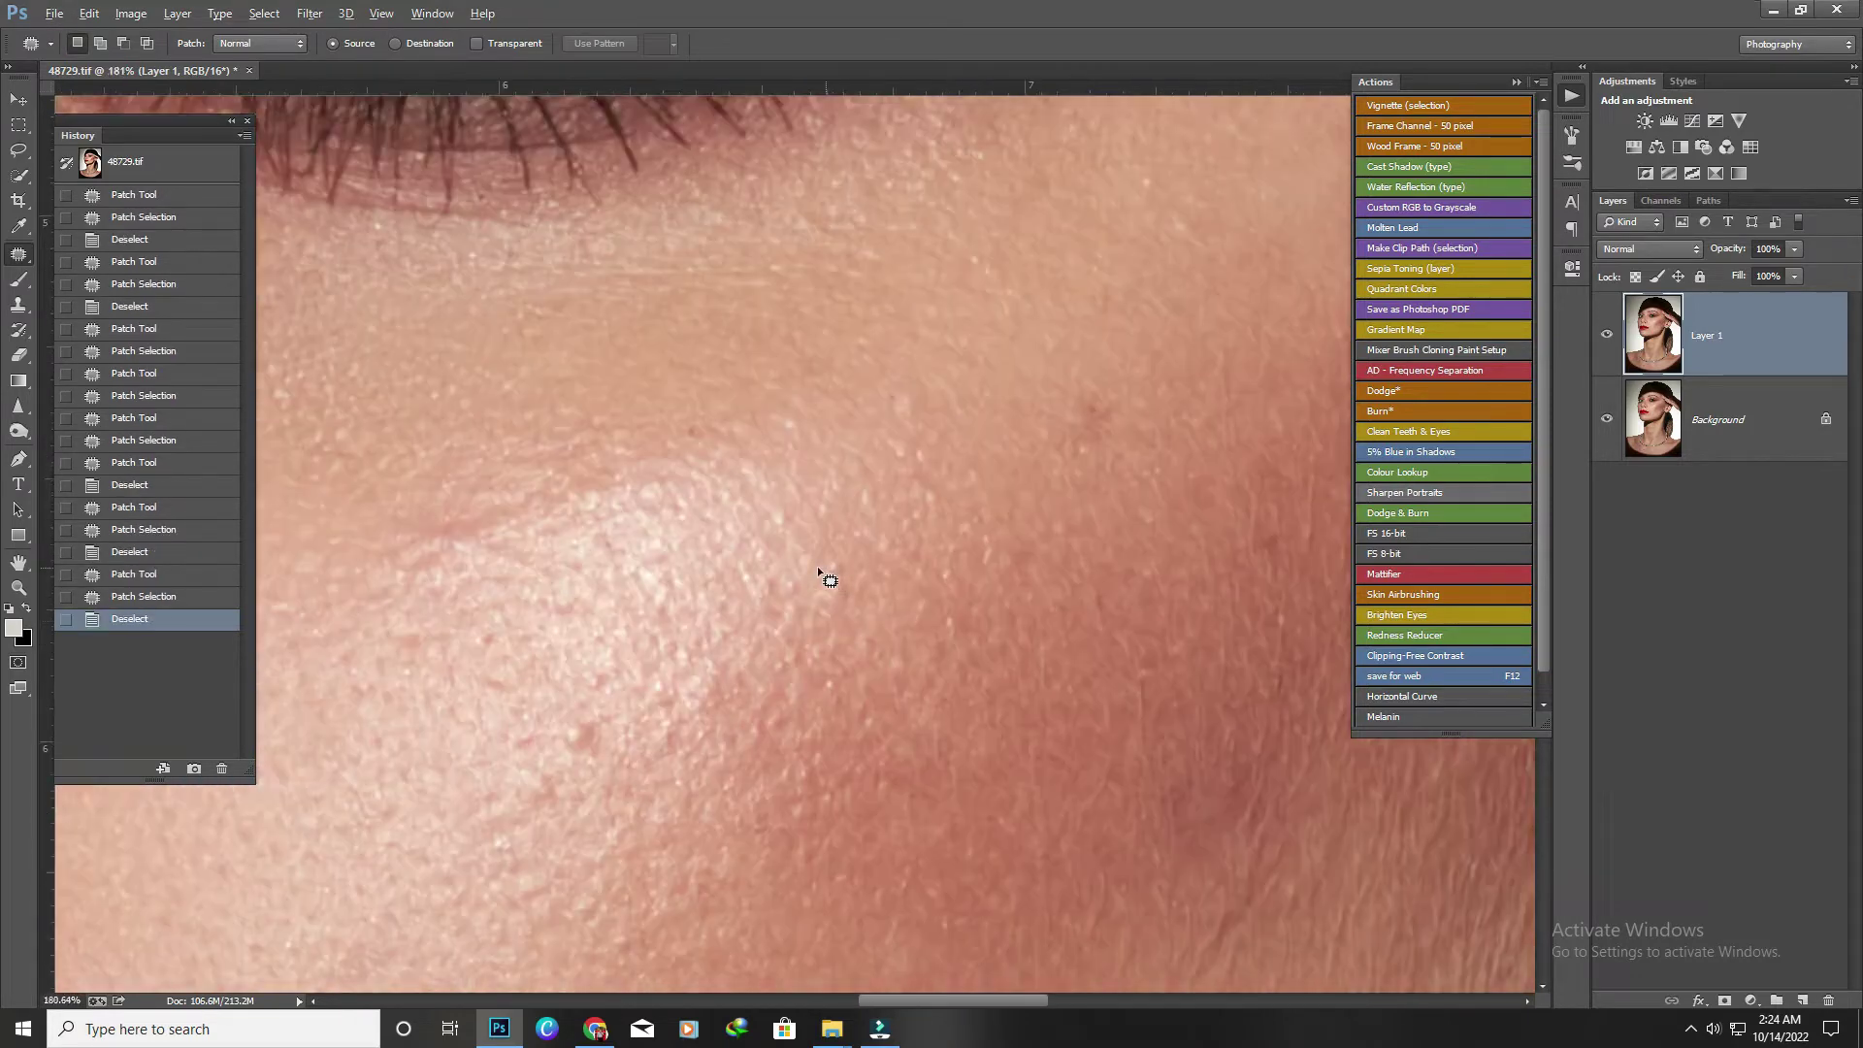
pyautogui.scroll(-1, 818, 573)
pyautogui.rightClick(34, 254)
# With the Healing Brush, heal seven small spots across the cheek.
pyautogui.click(71, 271)
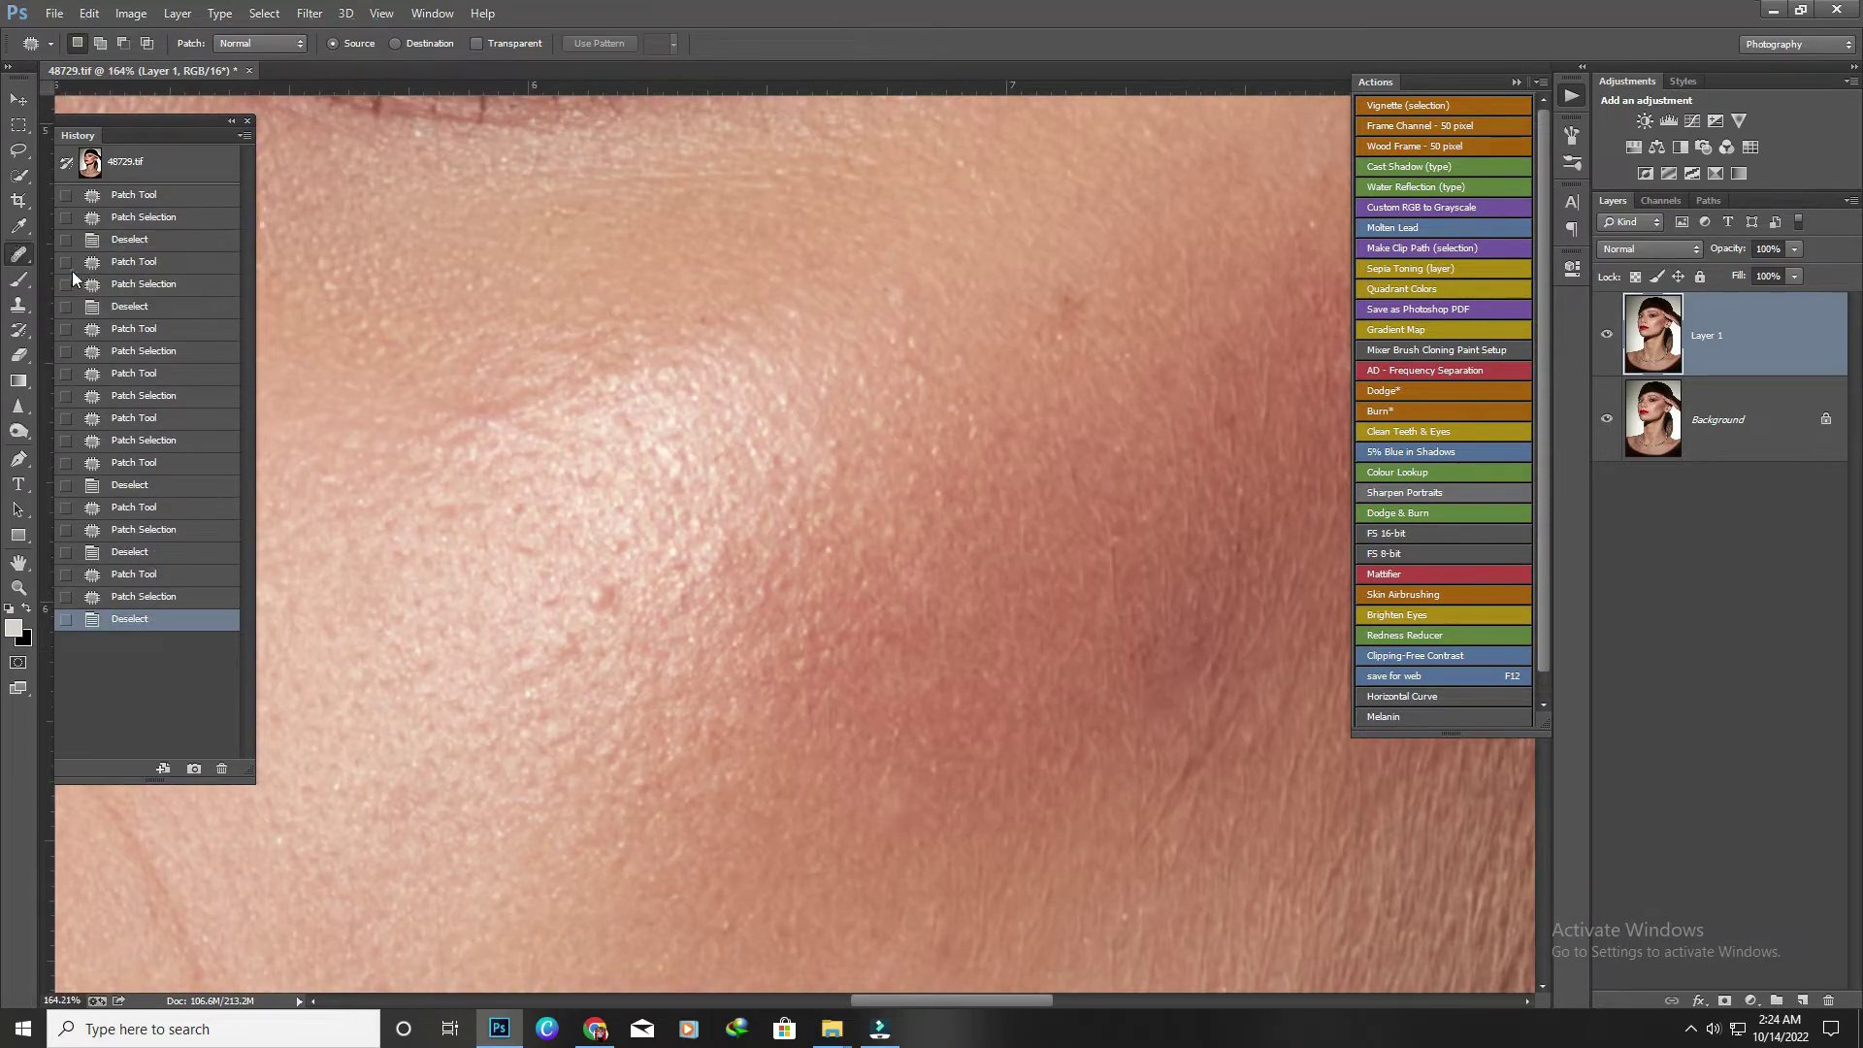
pyautogui.scroll(2, 602, 582)
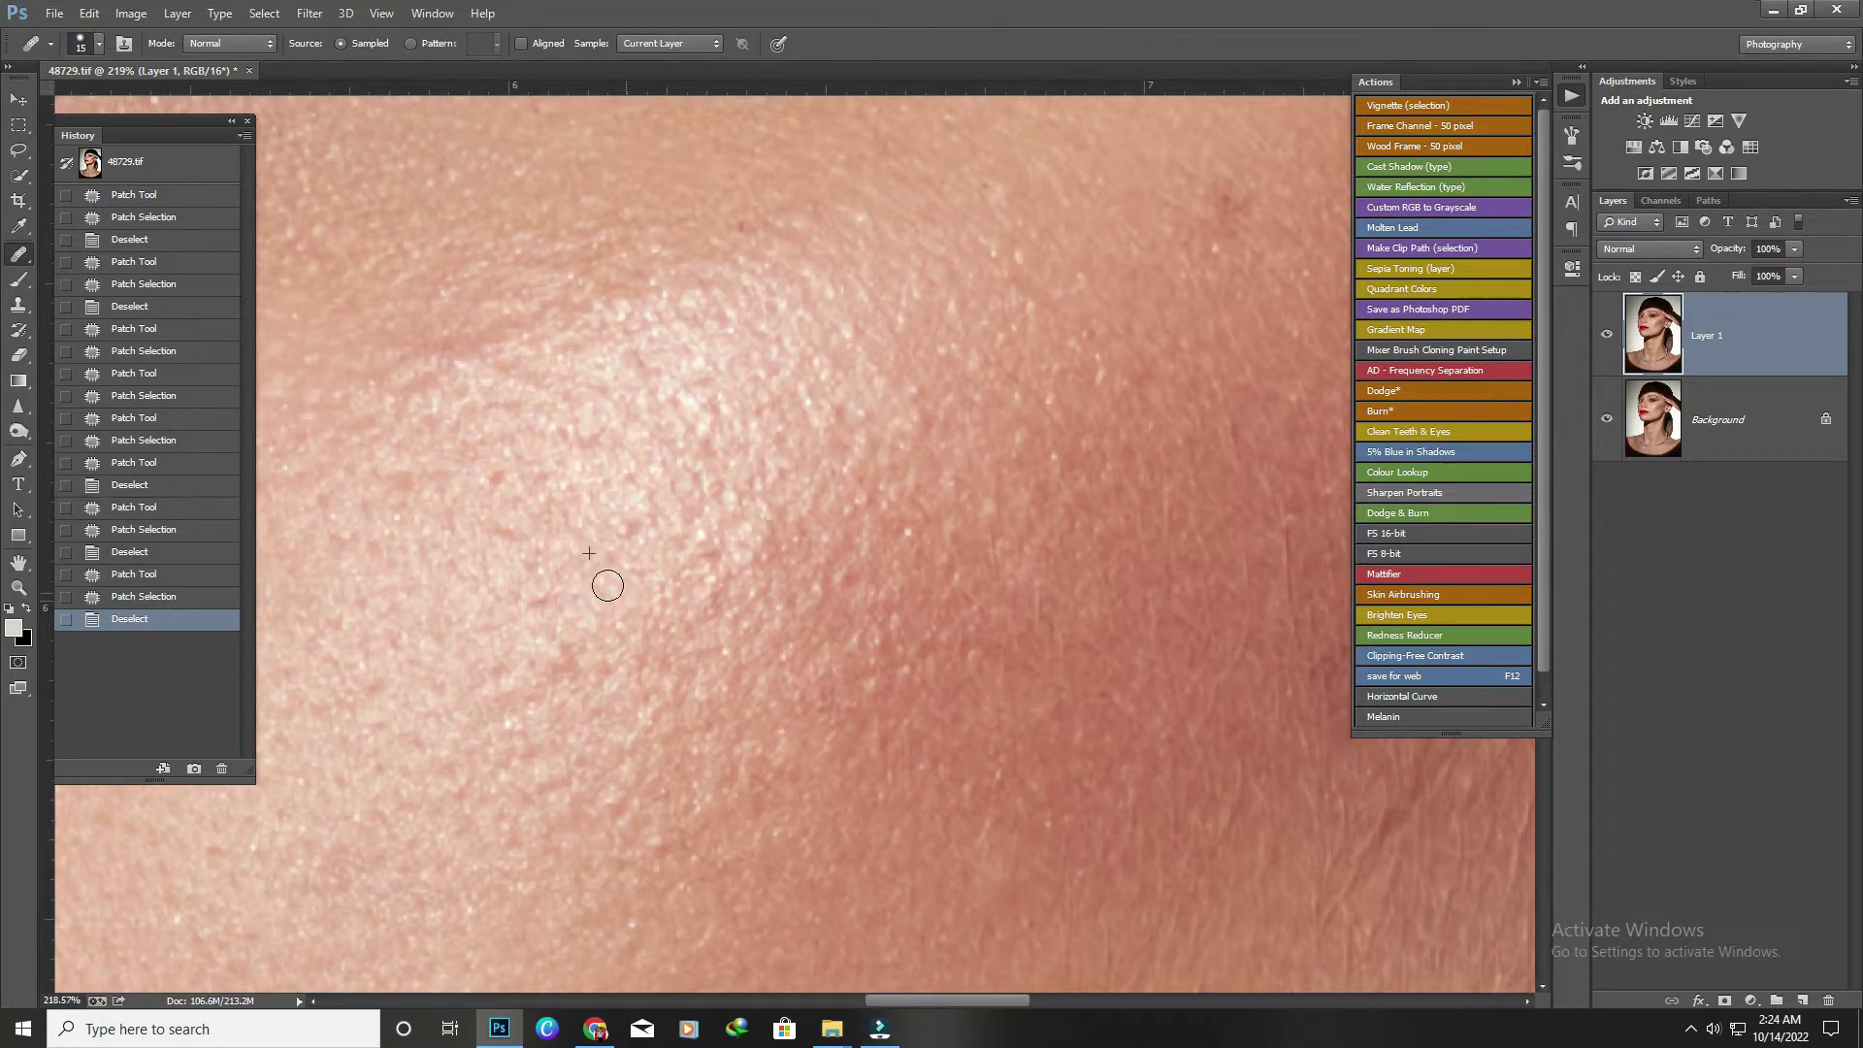
pyautogui.click(608, 581)
pyautogui.click(621, 549)
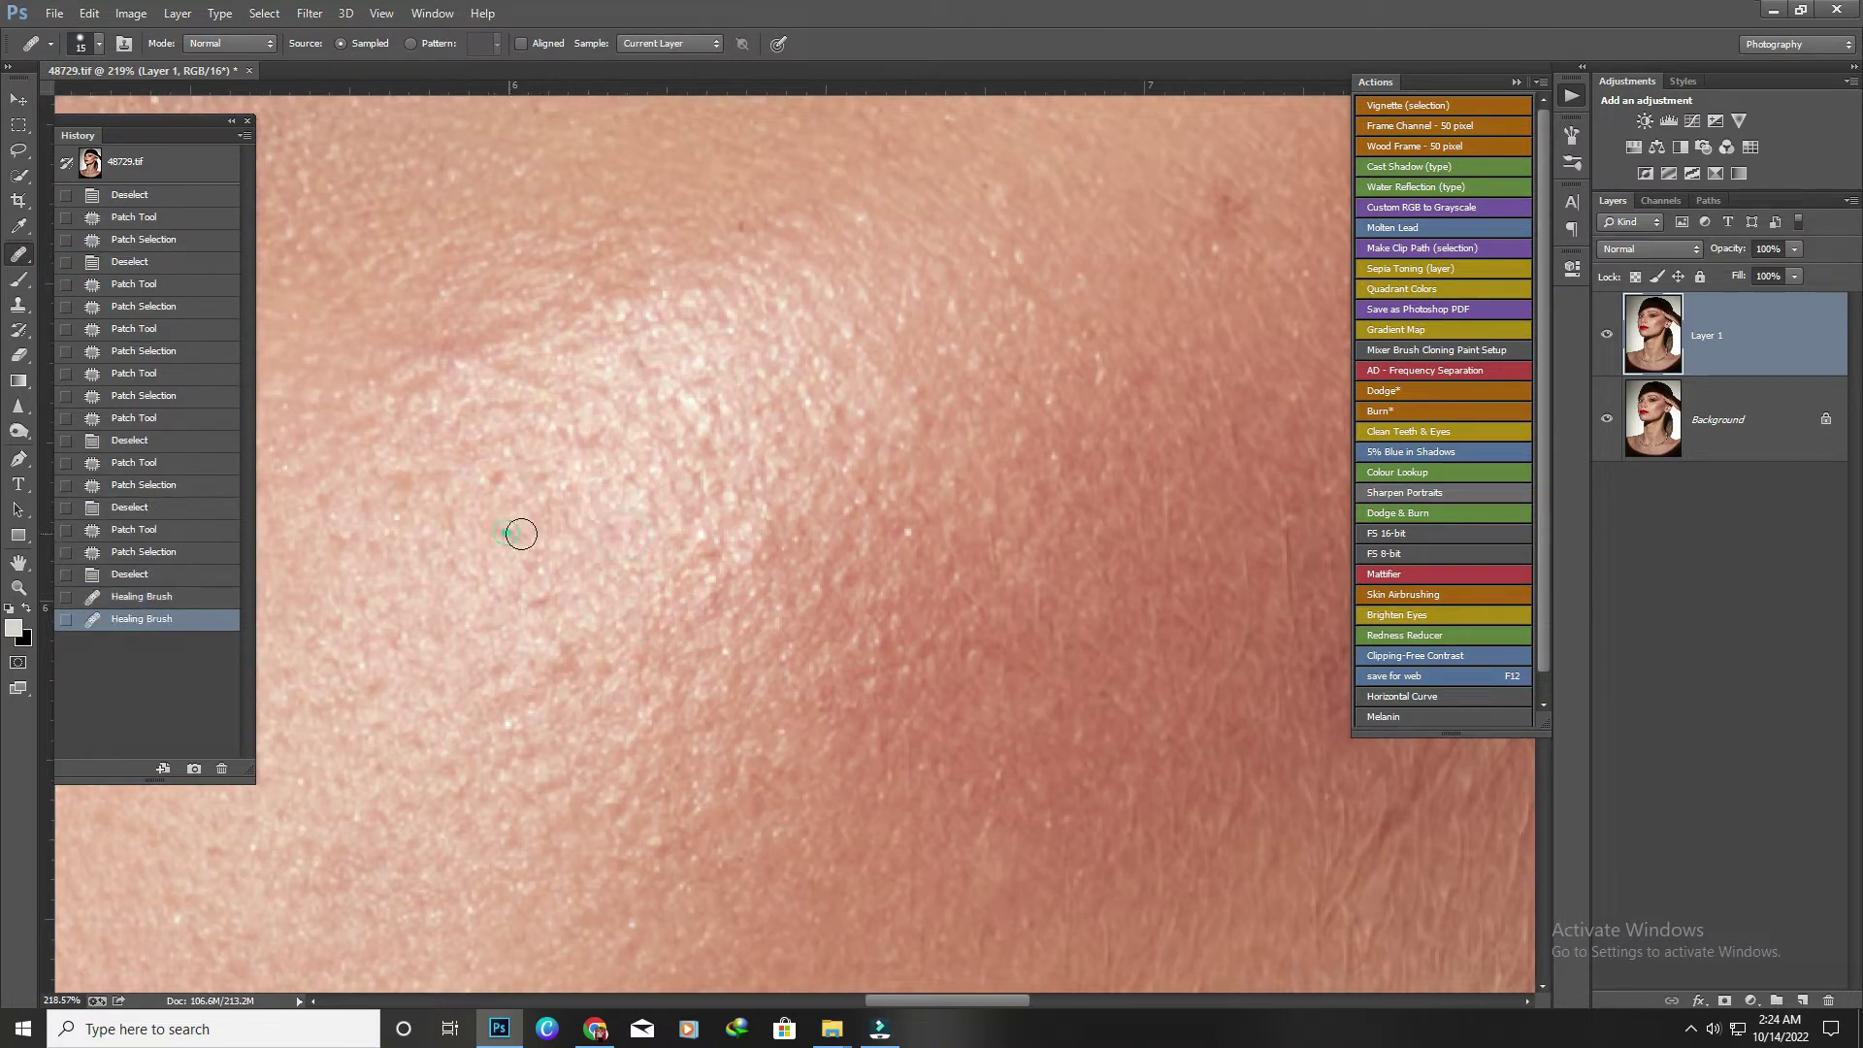
pyautogui.click(516, 533)
pyautogui.click(503, 488)
pyautogui.click(535, 587)
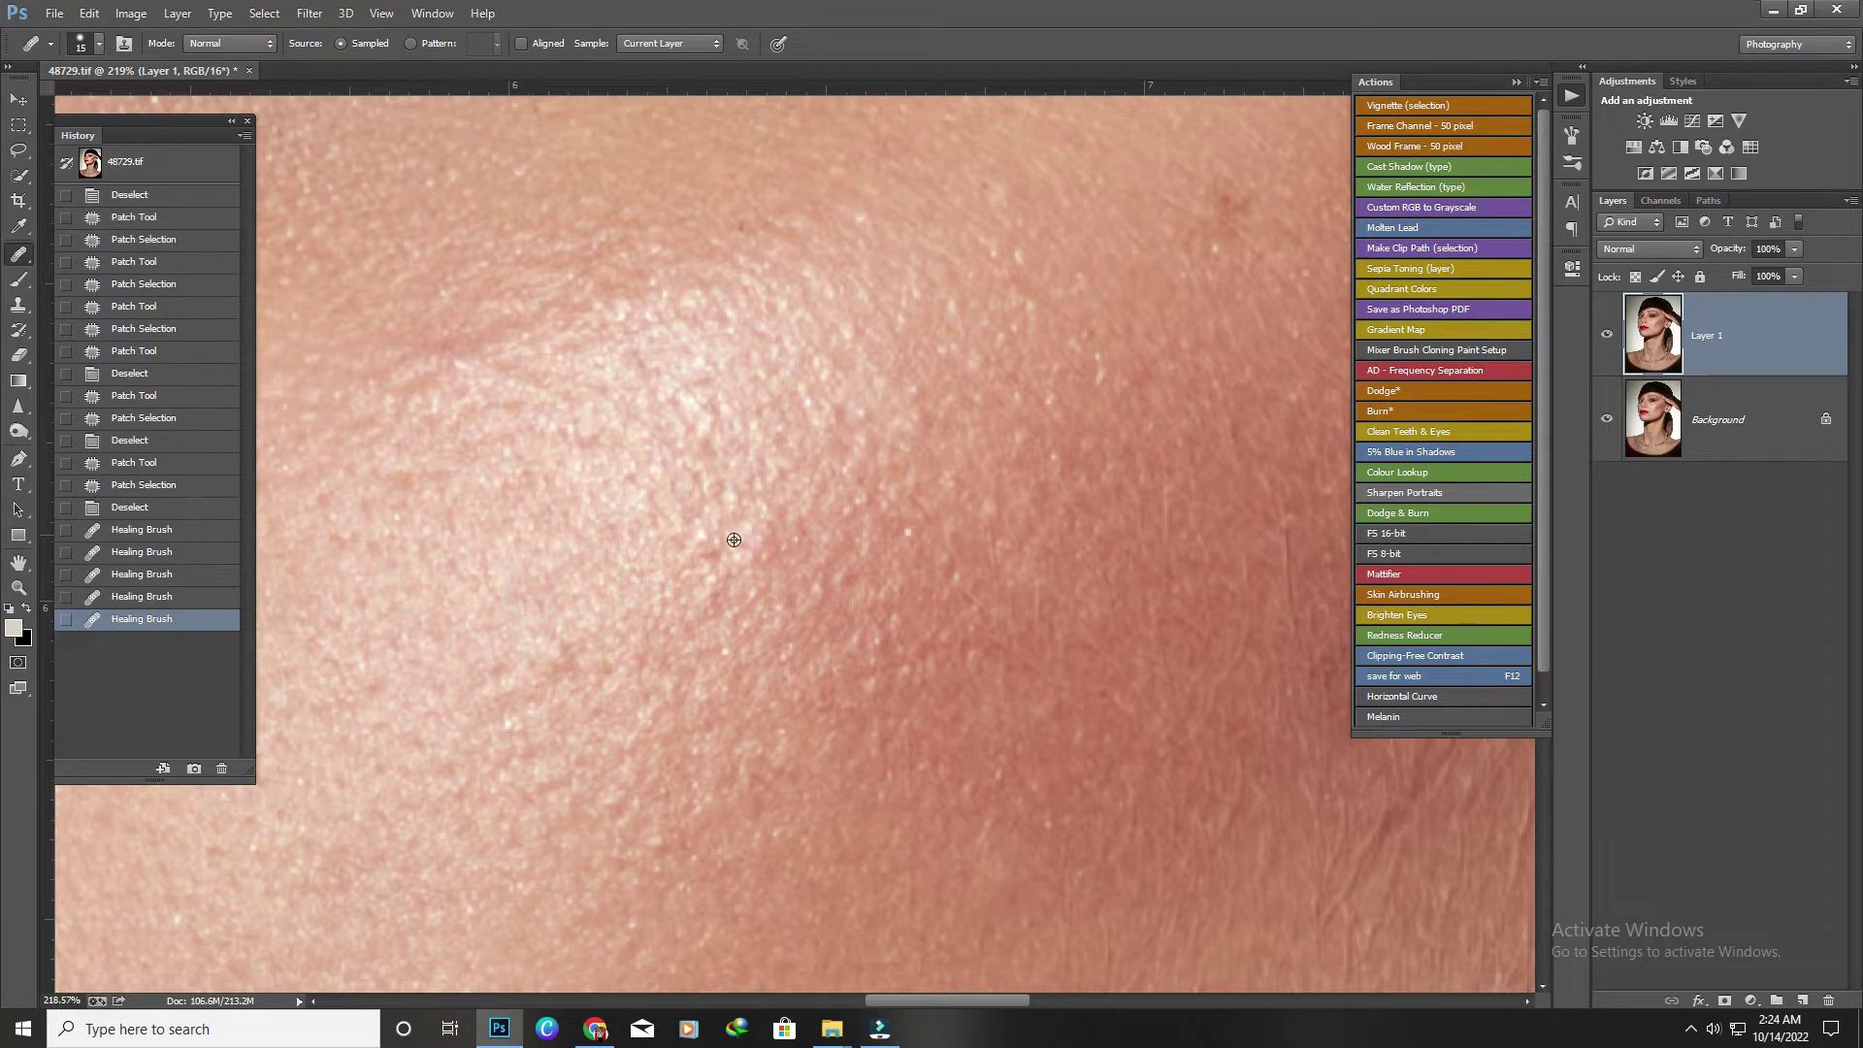
pyautogui.scroll(2, 732, 543)
pyautogui.click(732, 560)
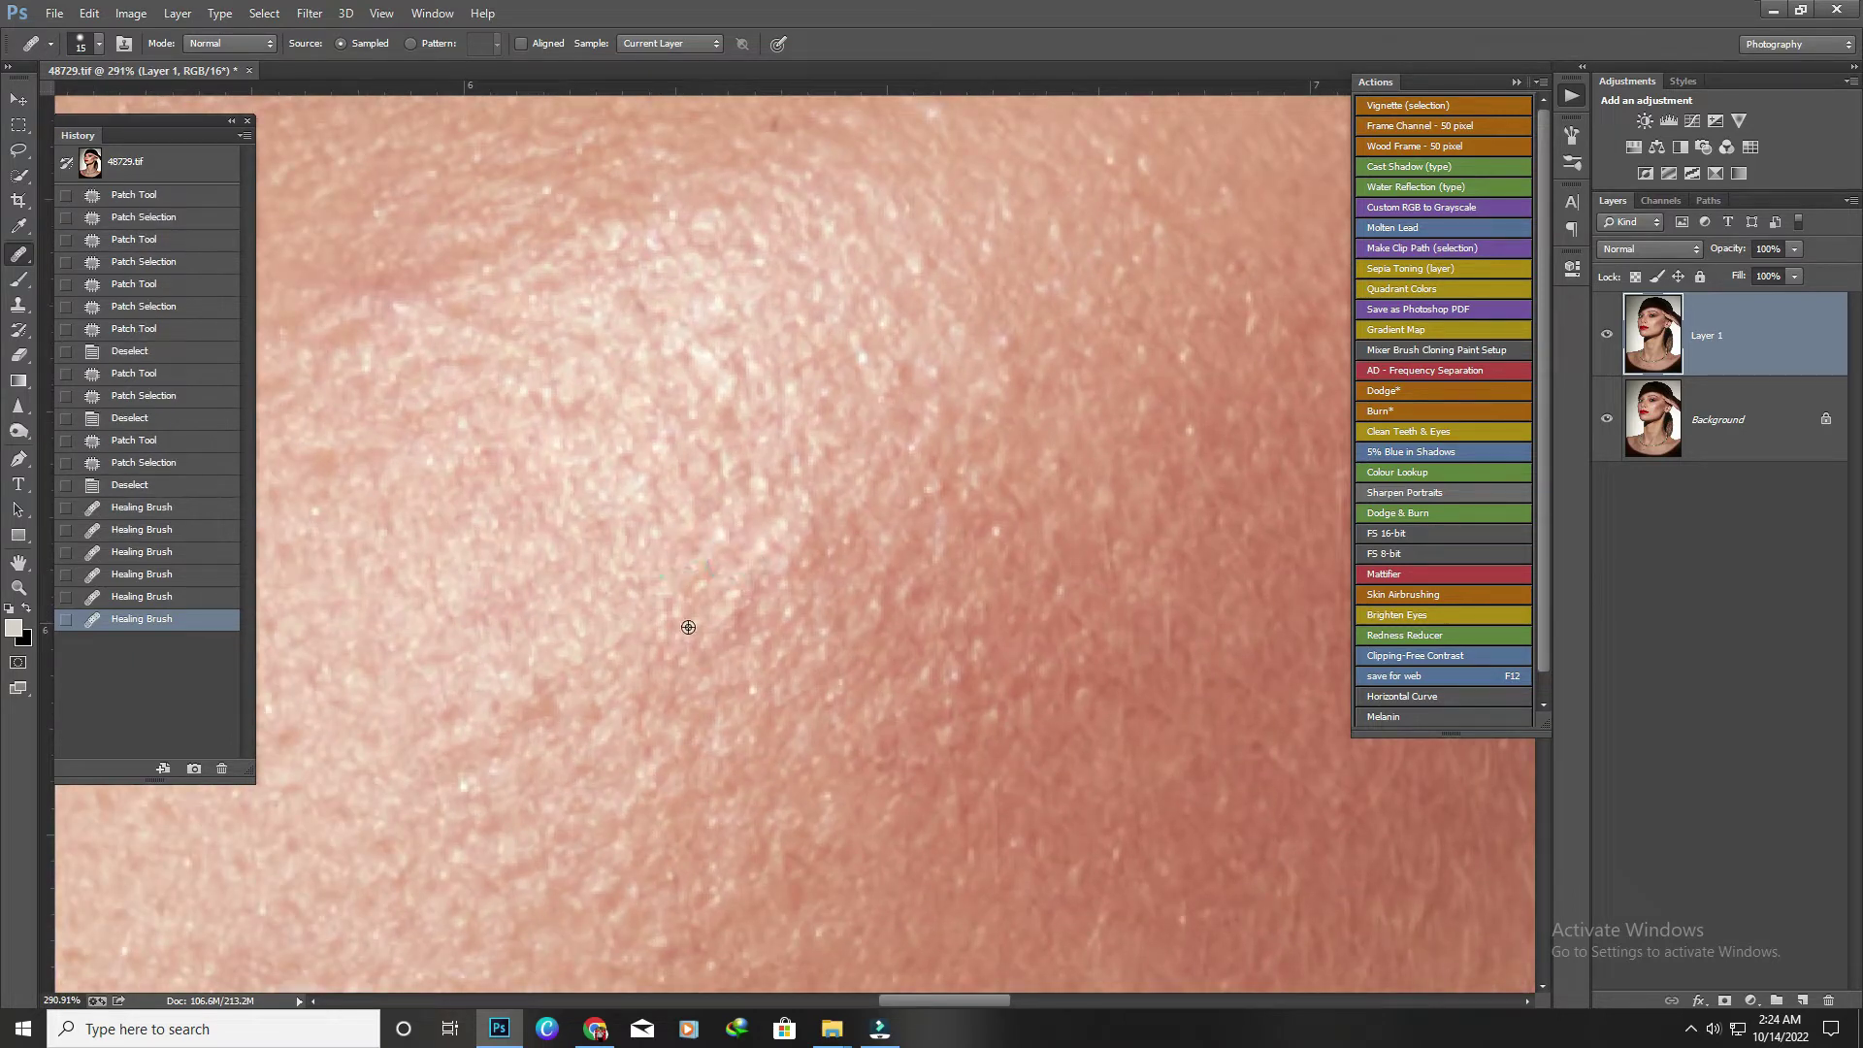
pyautogui.click(761, 595)
# Sample clean skin as the source and heal the small red spots.
pyautogui.scroll(2, 802, 624)
pyautogui.scroll(-5, 747, 739)
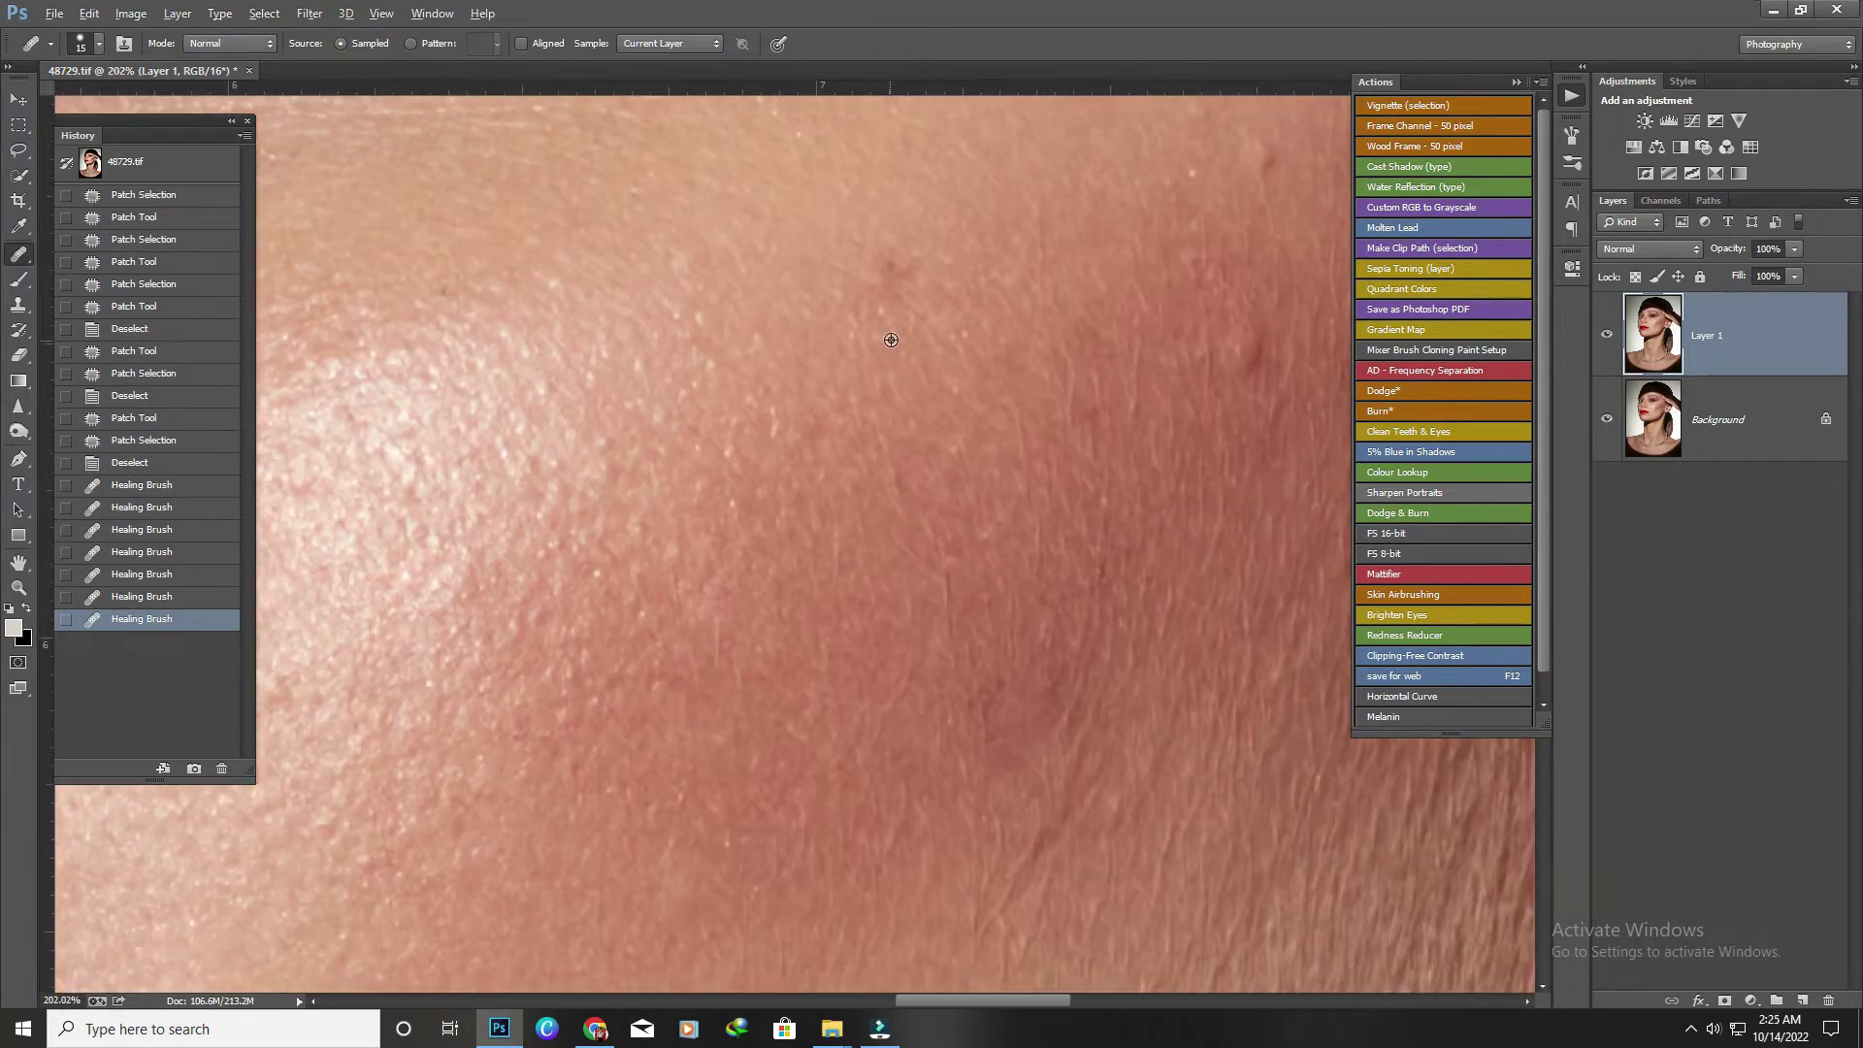
pyautogui.click(915, 263)
pyautogui.scroll(-4, 902, 264)
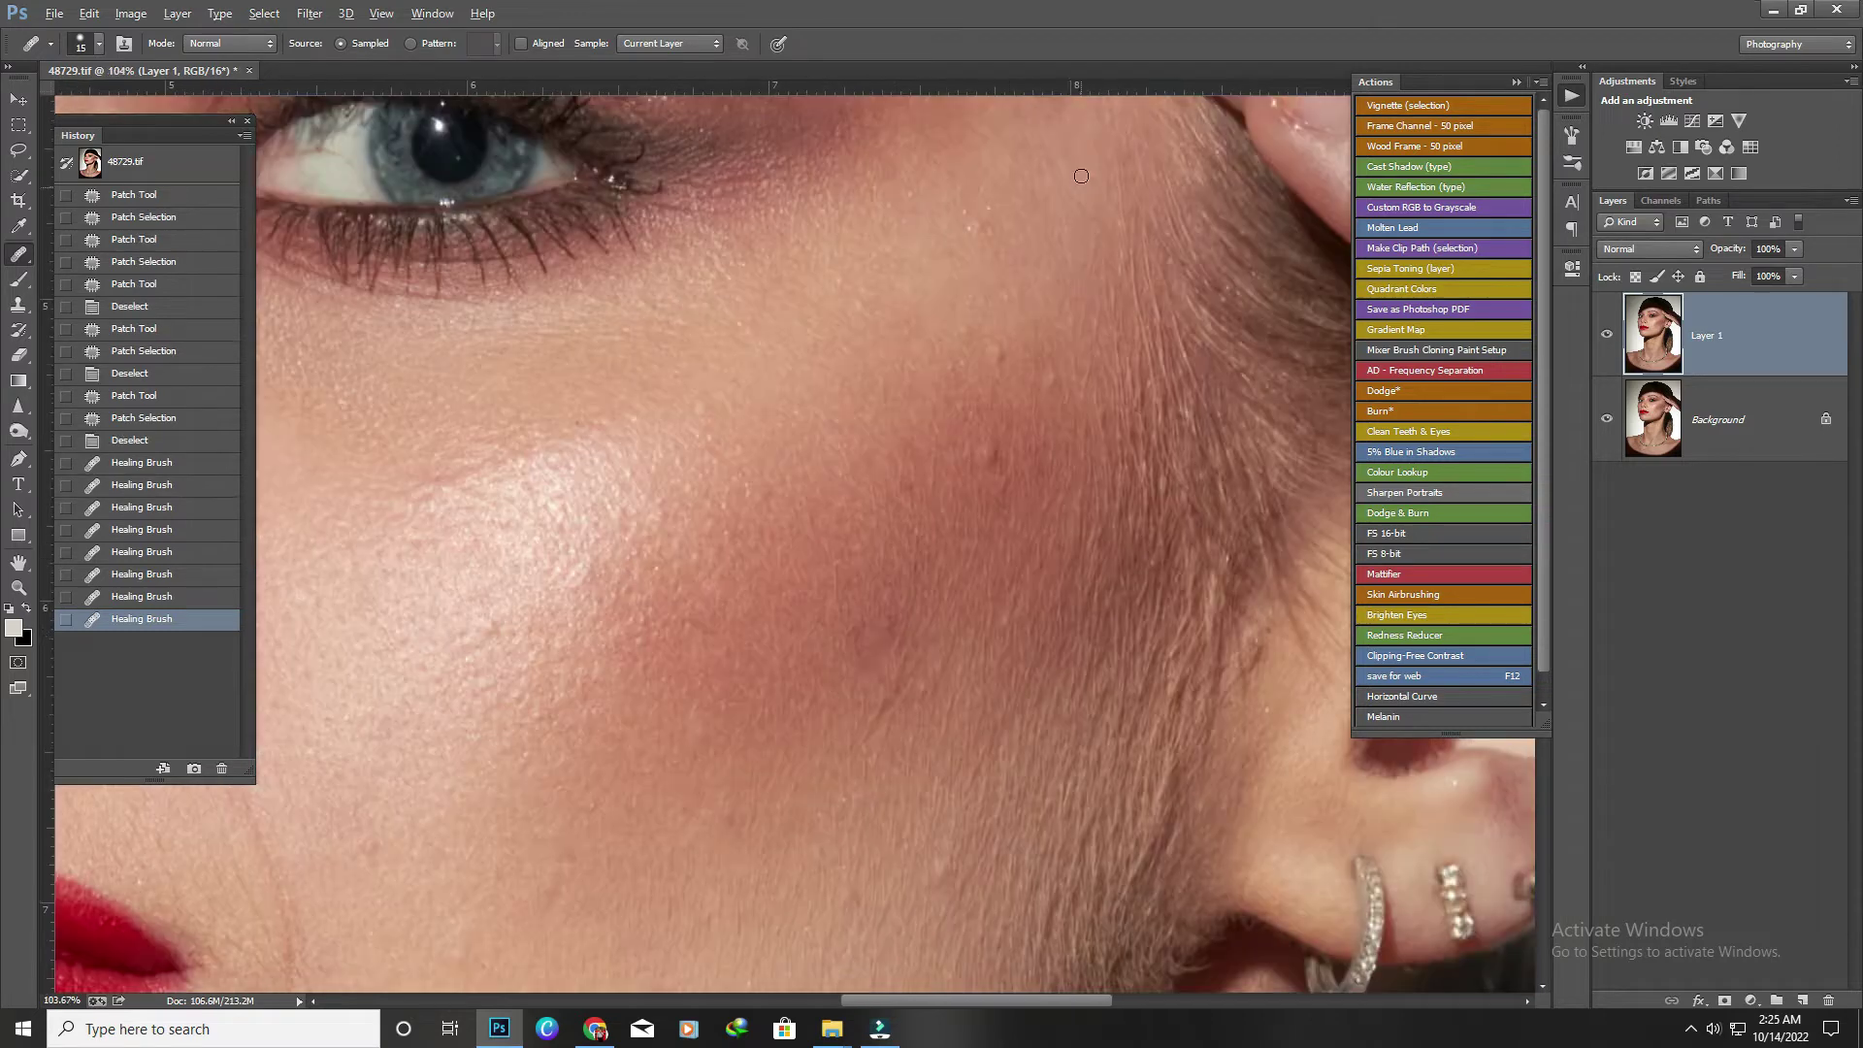
pyautogui.scroll(1, 1029, 264)
pyautogui.scroll(3, 1037, 264)
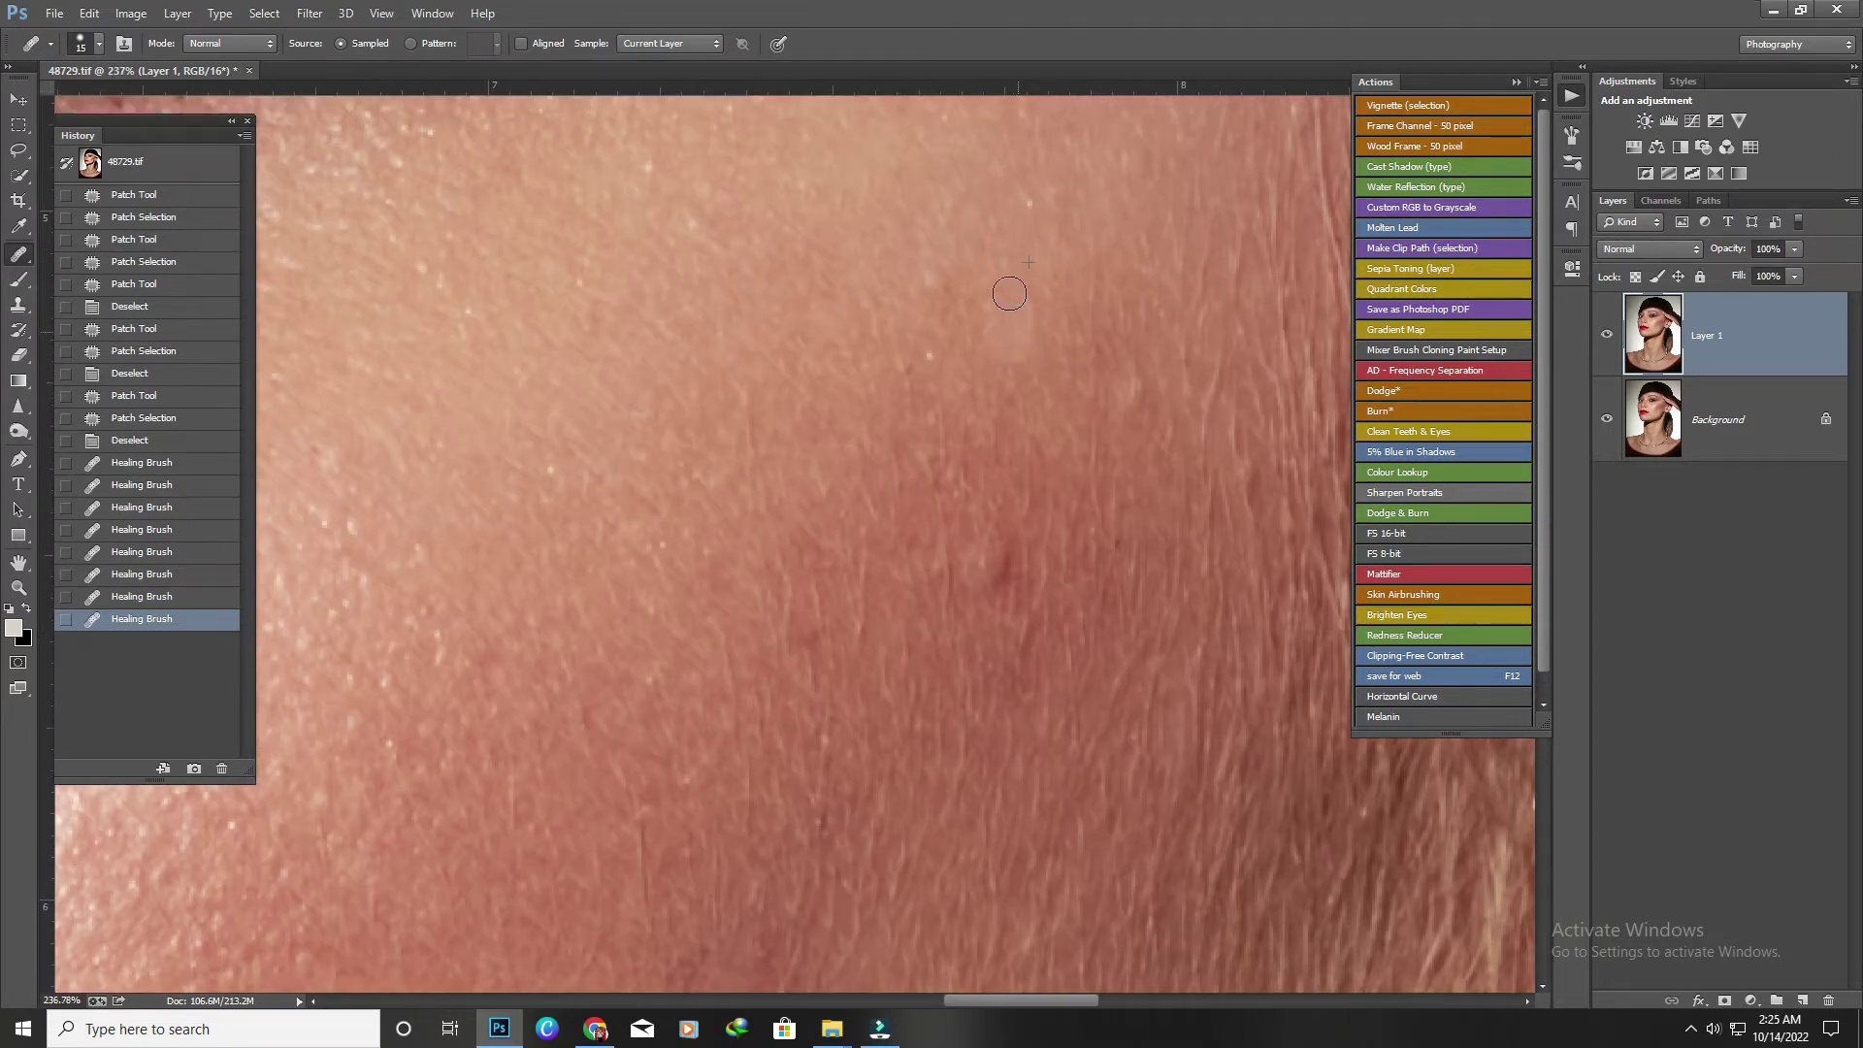
pyautogui.click(946, 297)
pyautogui.click(914, 367)
pyautogui.click(1000, 568)
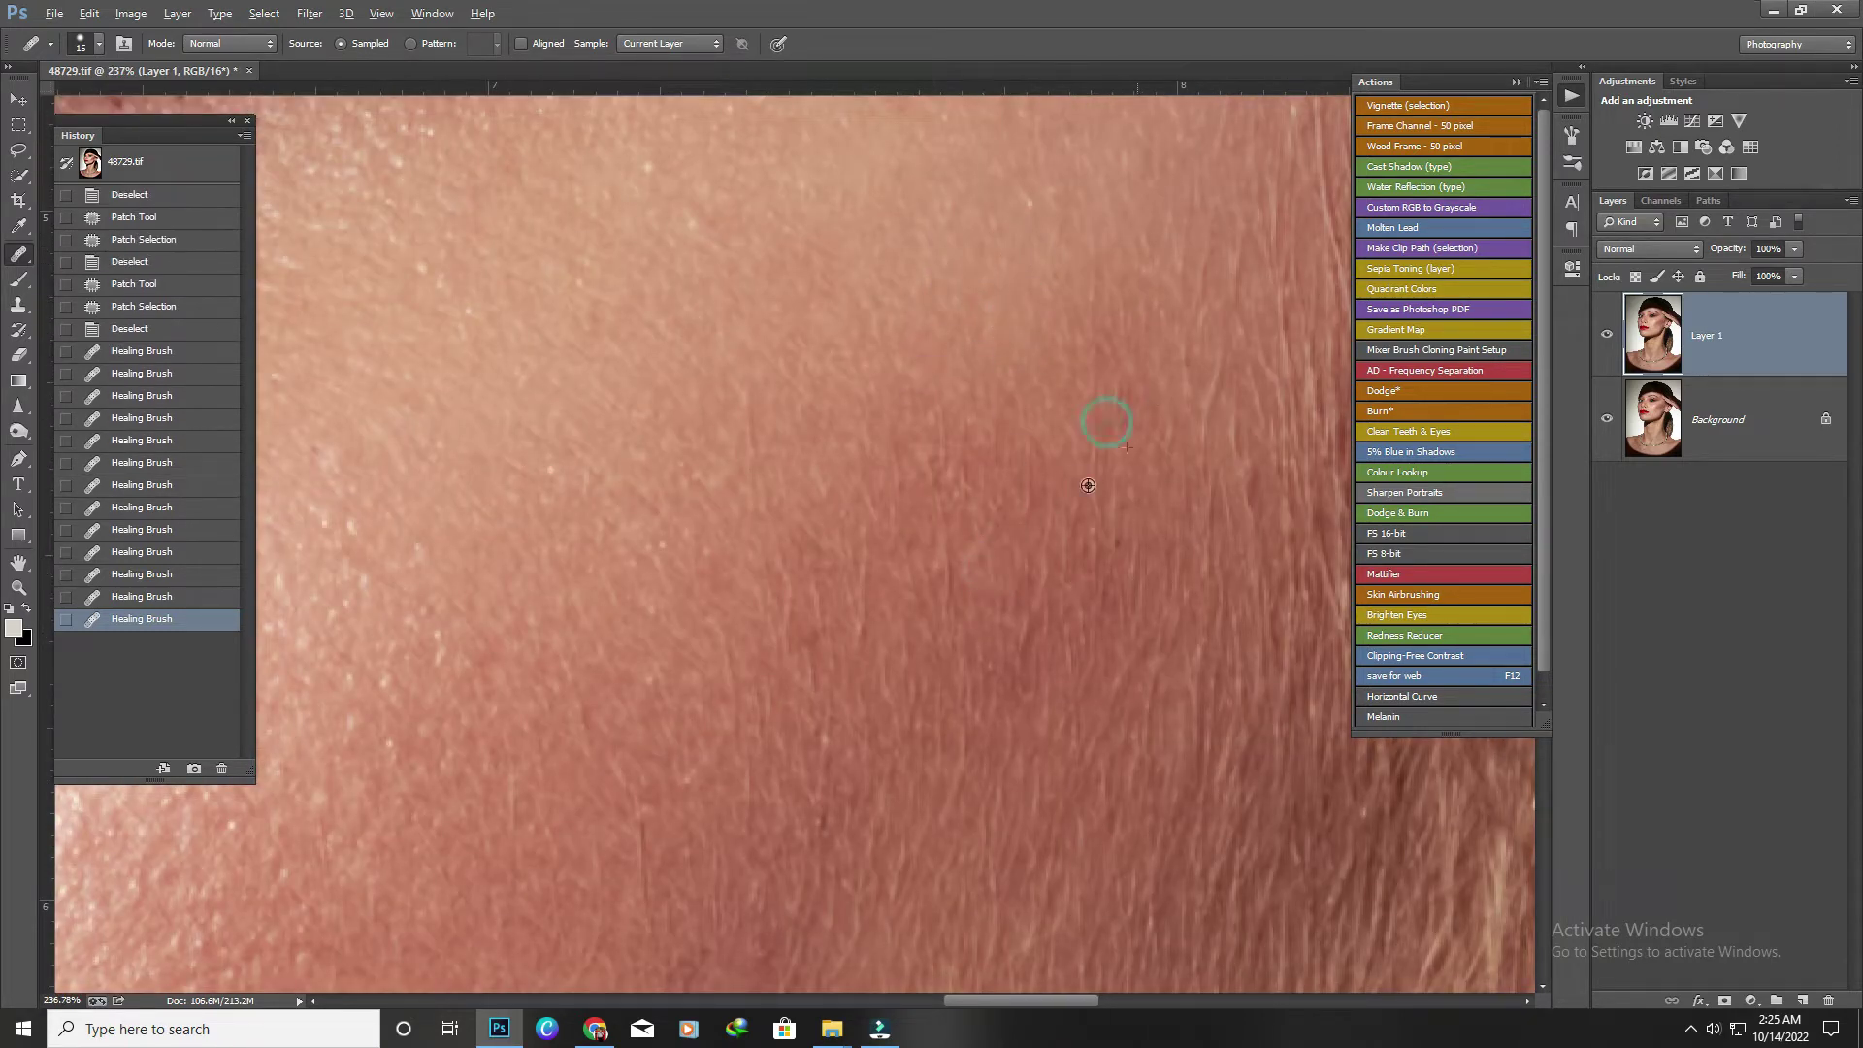
pyautogui.scroll(-4, 1088, 485)
pyautogui.scroll(5, 728, 599)
# Heal the remaining dark spots and blemishes, including one on the cheek near the lips.
pyautogui.click(728, 599)
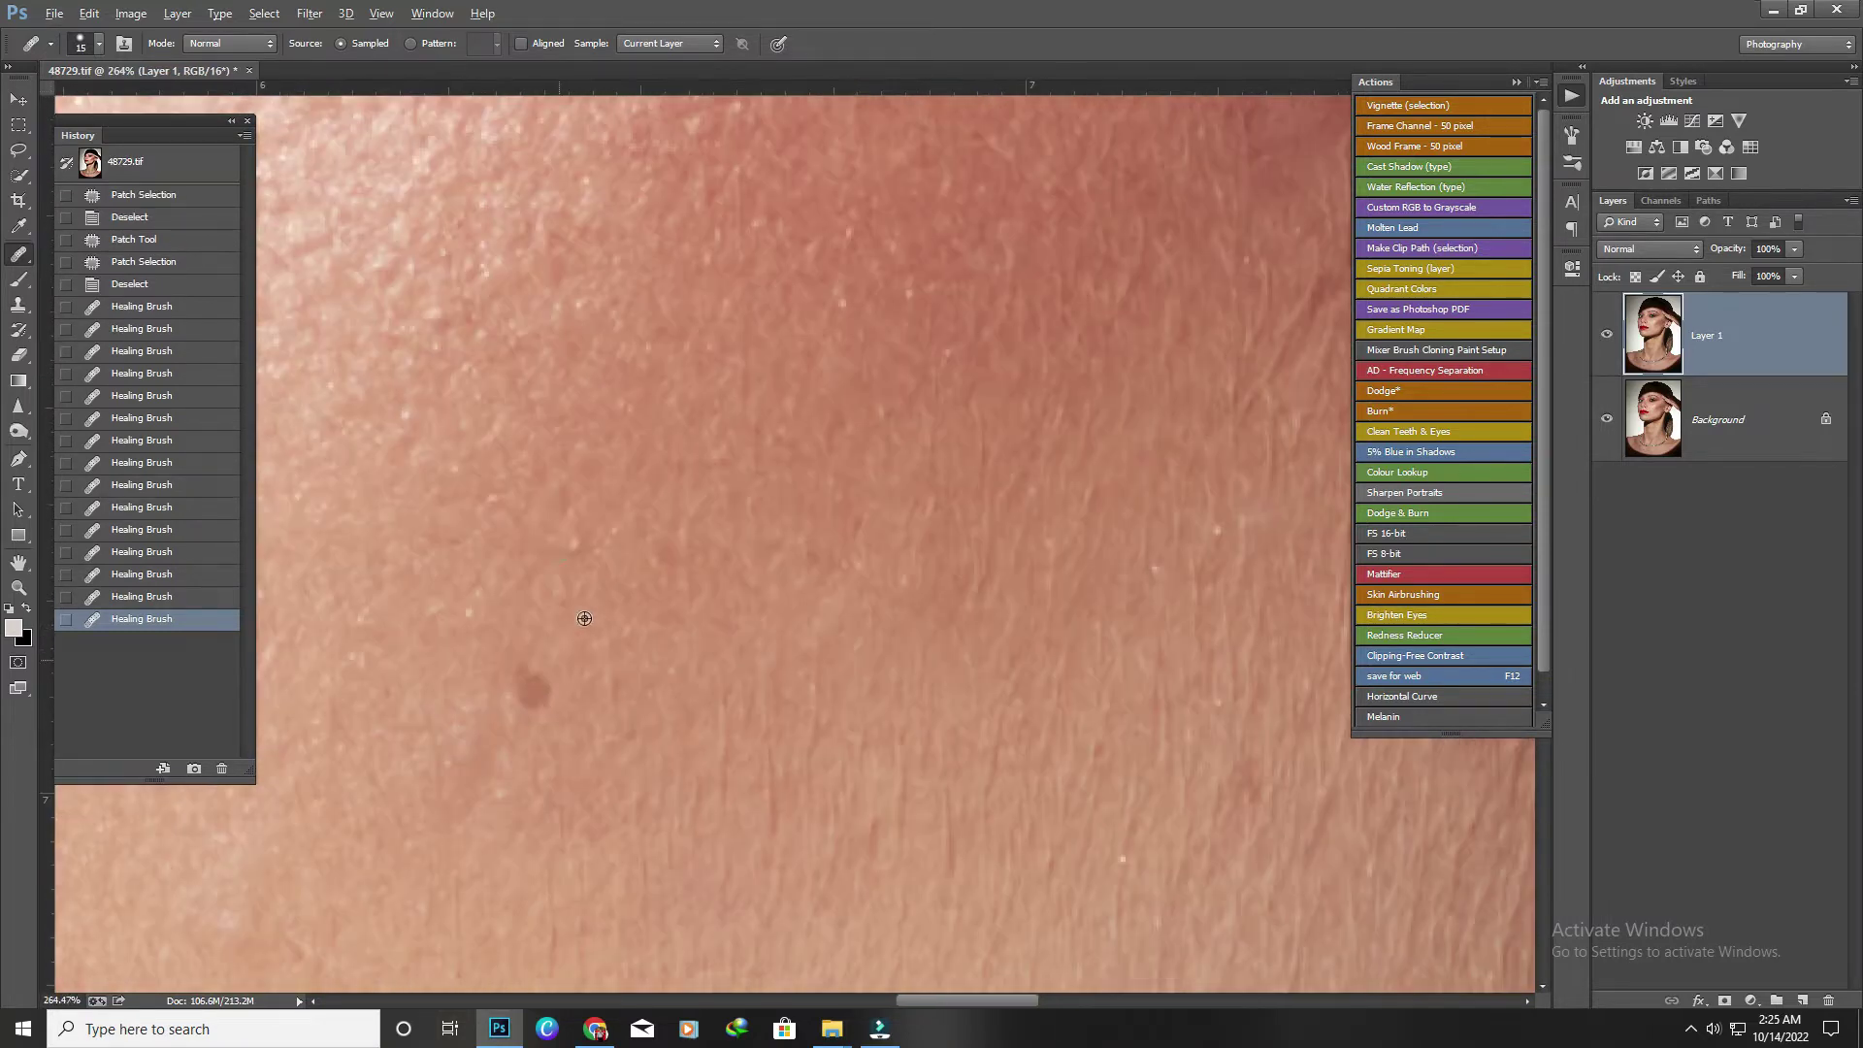
pyautogui.click(531, 691)
pyautogui.scroll(-4, 874, 582)
pyautogui.scroll(3, 1063, 638)
pyautogui.click(1063, 639)
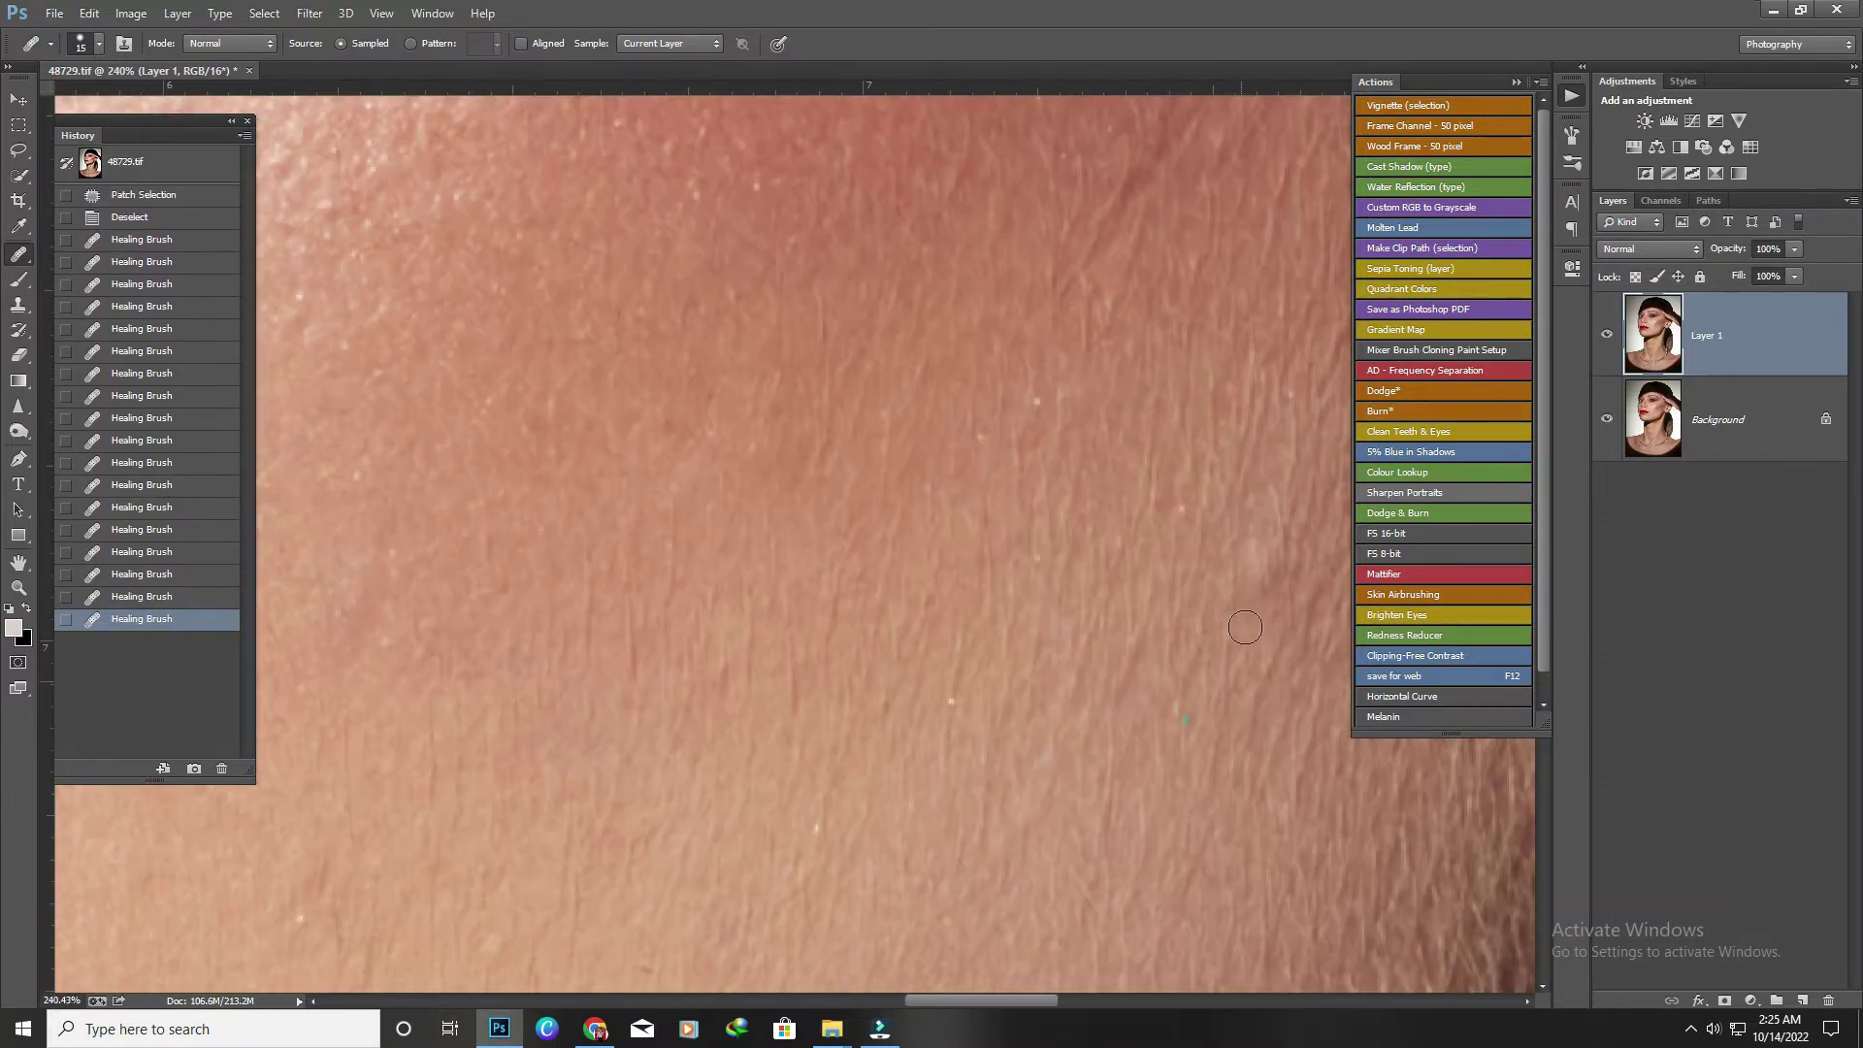
pyautogui.scroll(-4, 1164, 621)
pyautogui.scroll(3, 915, 686)
pyautogui.scroll(1, 970, 737)
pyautogui.click(1020, 783)
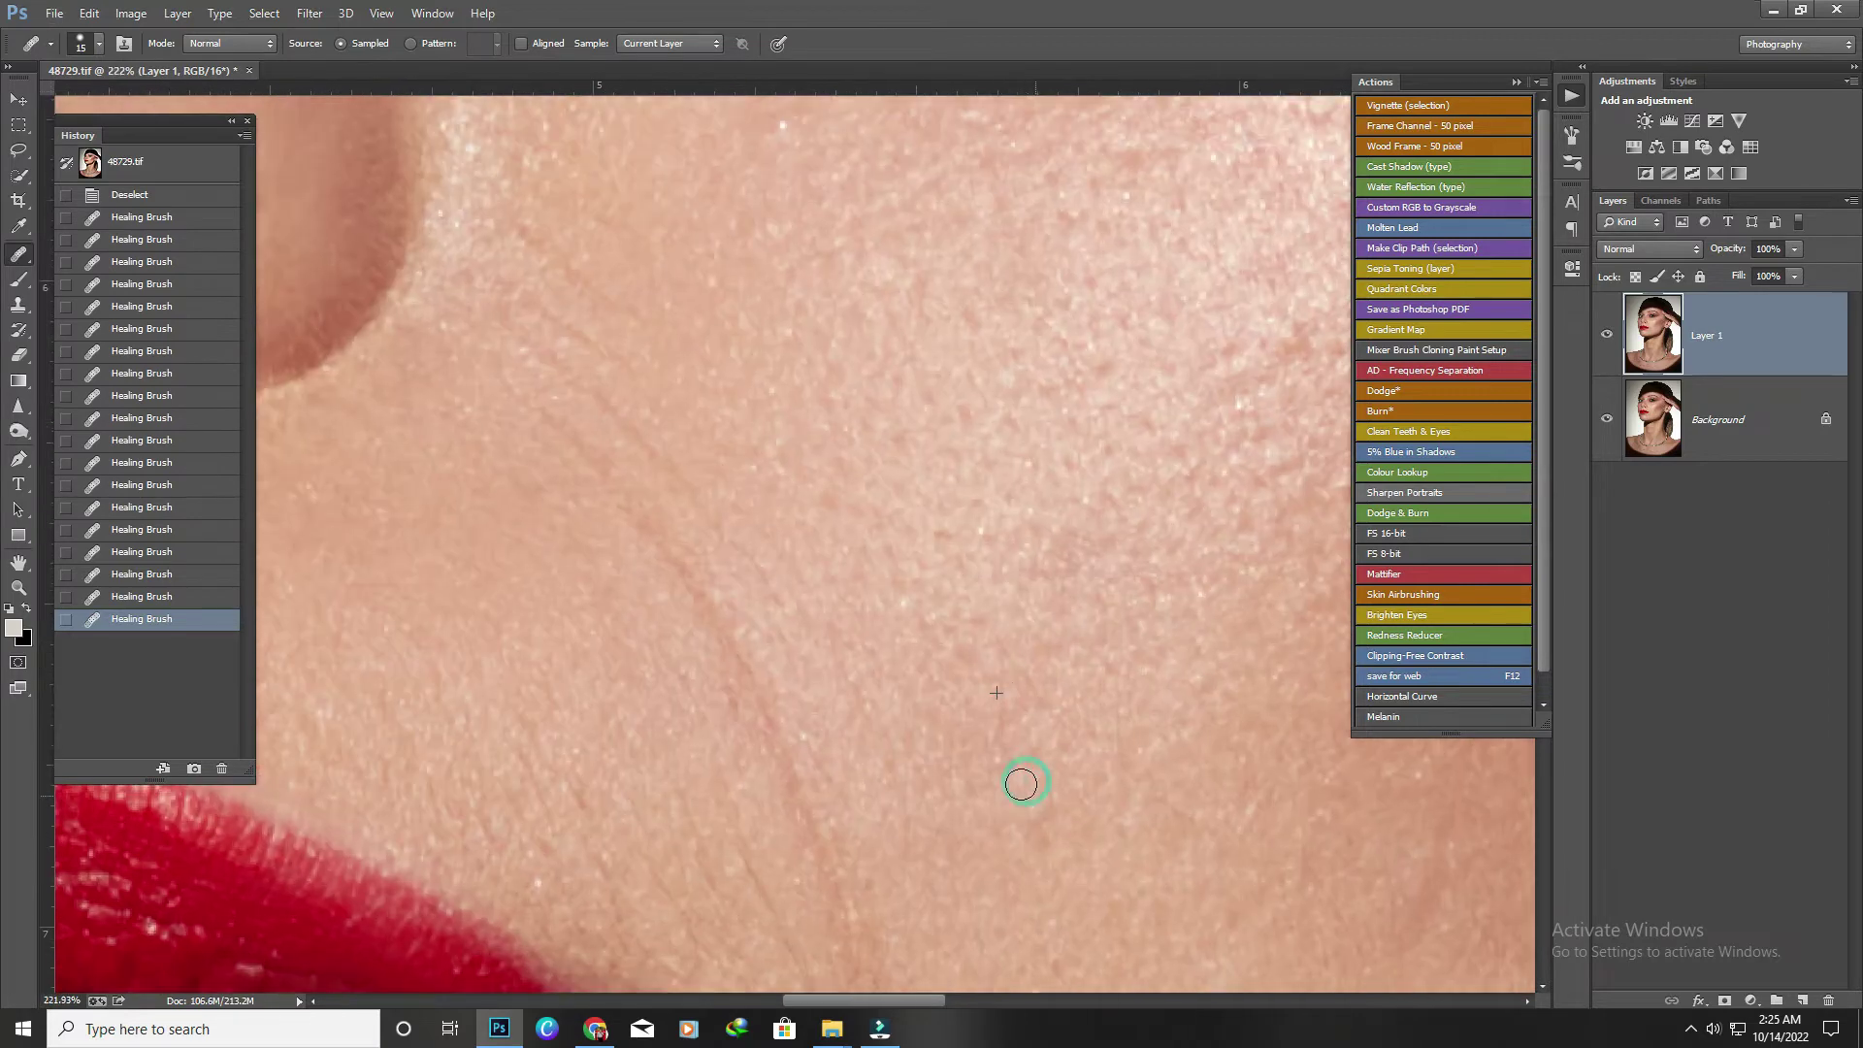
pyautogui.scroll(-2, 853, 342)
pyautogui.scroll(-2, 894, 582)
# Paint out the blemish beside the nose bridge near the inner eye corner.
pyautogui.scroll(4, 887, 471)
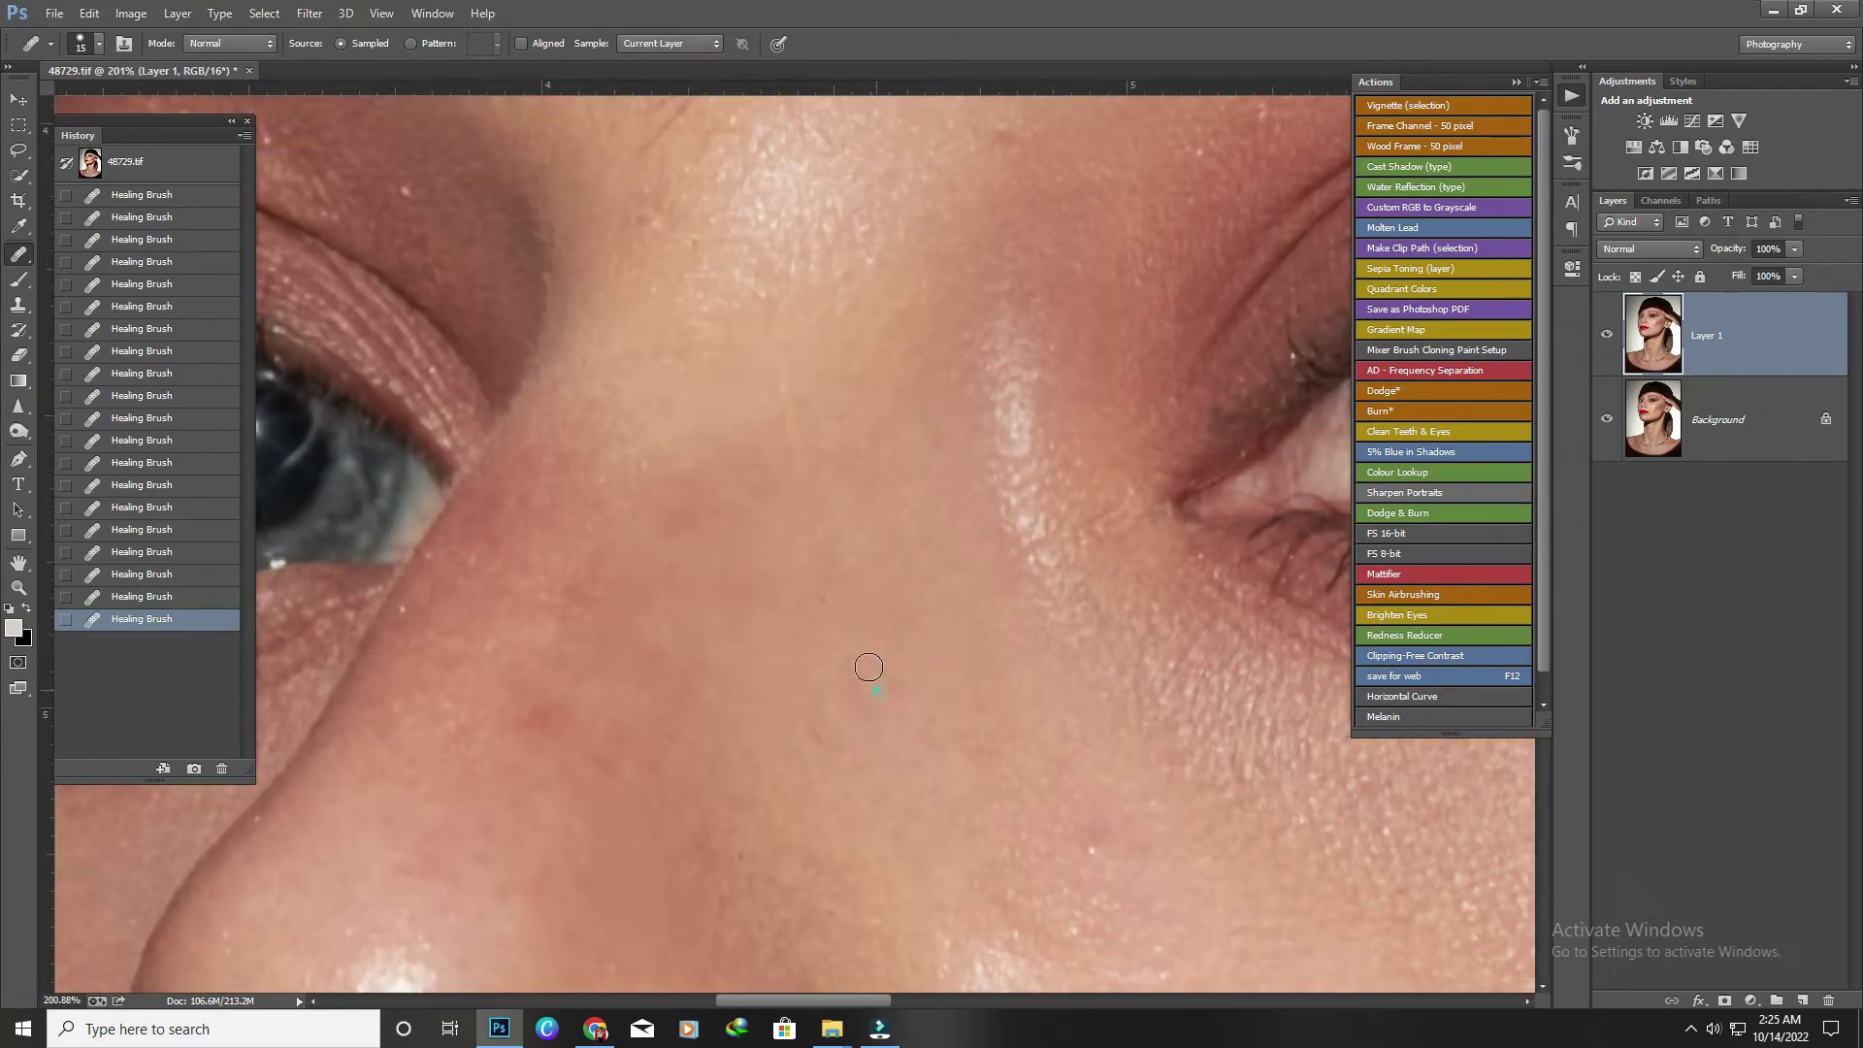
pyautogui.scroll(2, 721, 689)
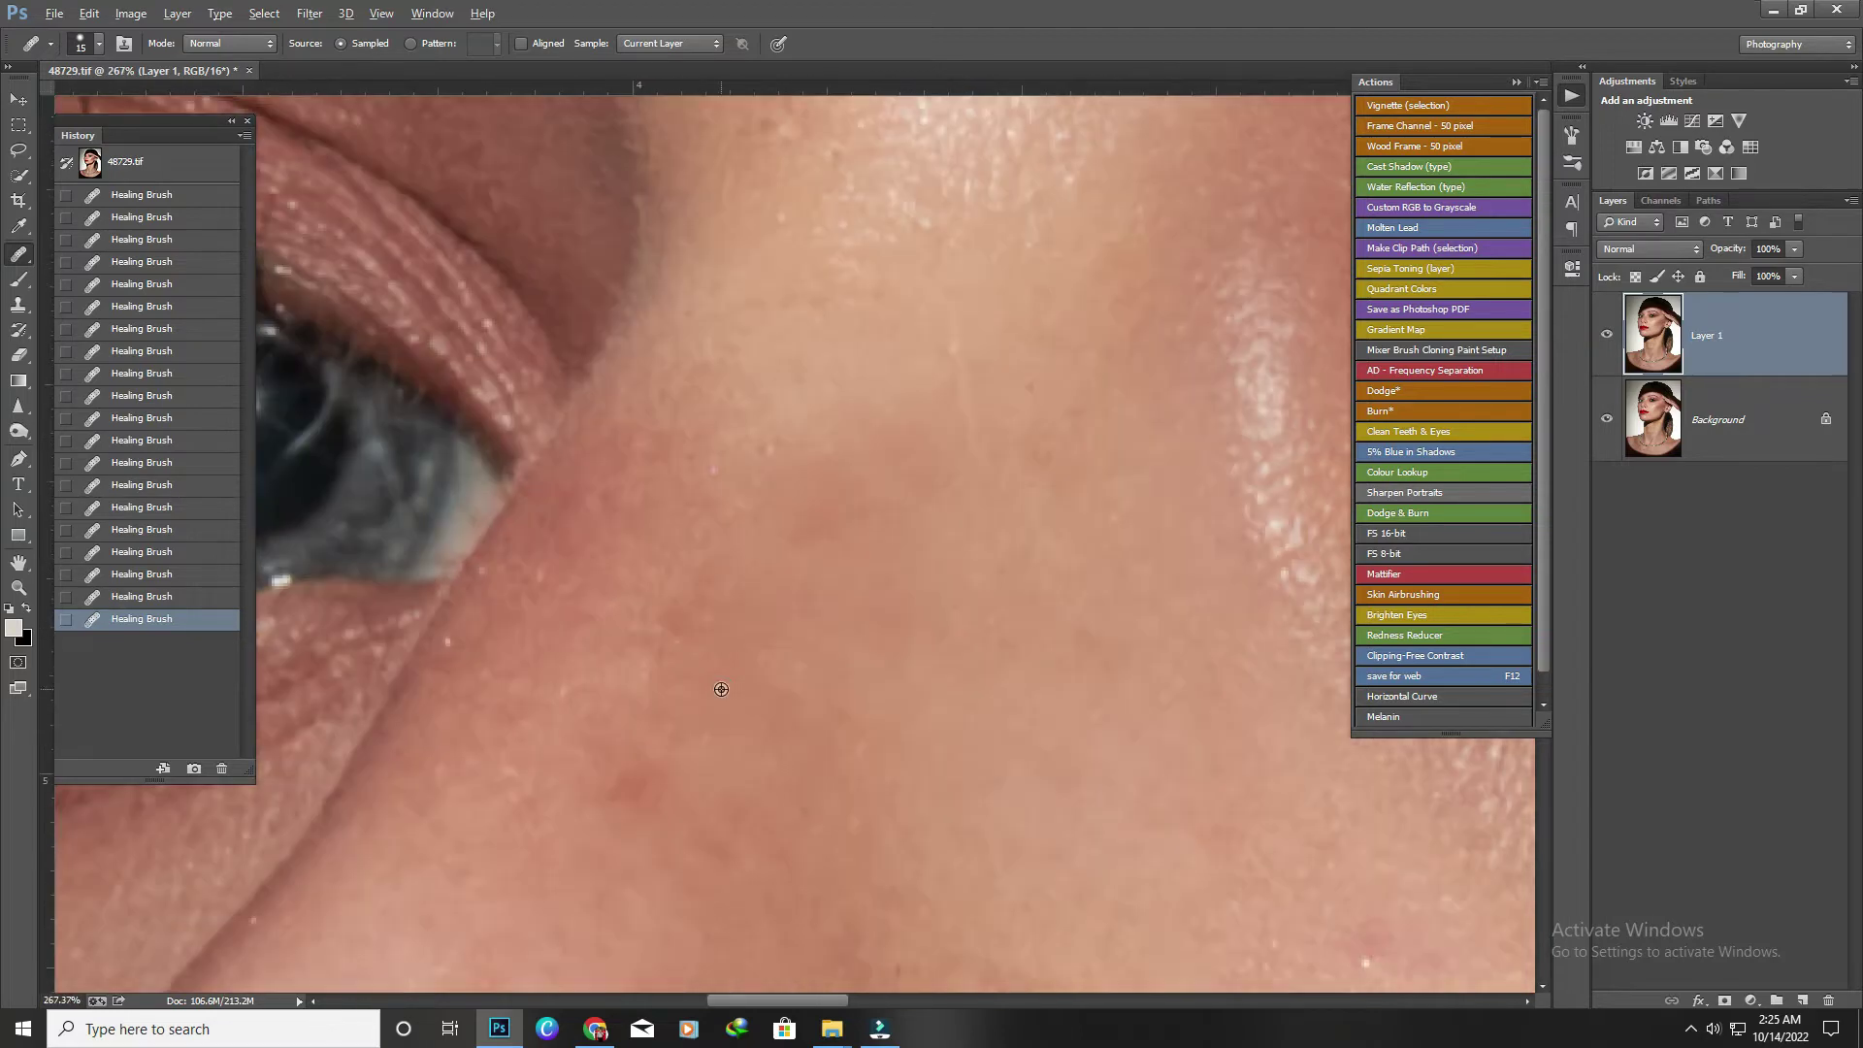
pyautogui.scroll(-3, 792, 665)
pyautogui.scroll(1, 786, 387)
pyautogui.scroll(2, 603, 499)
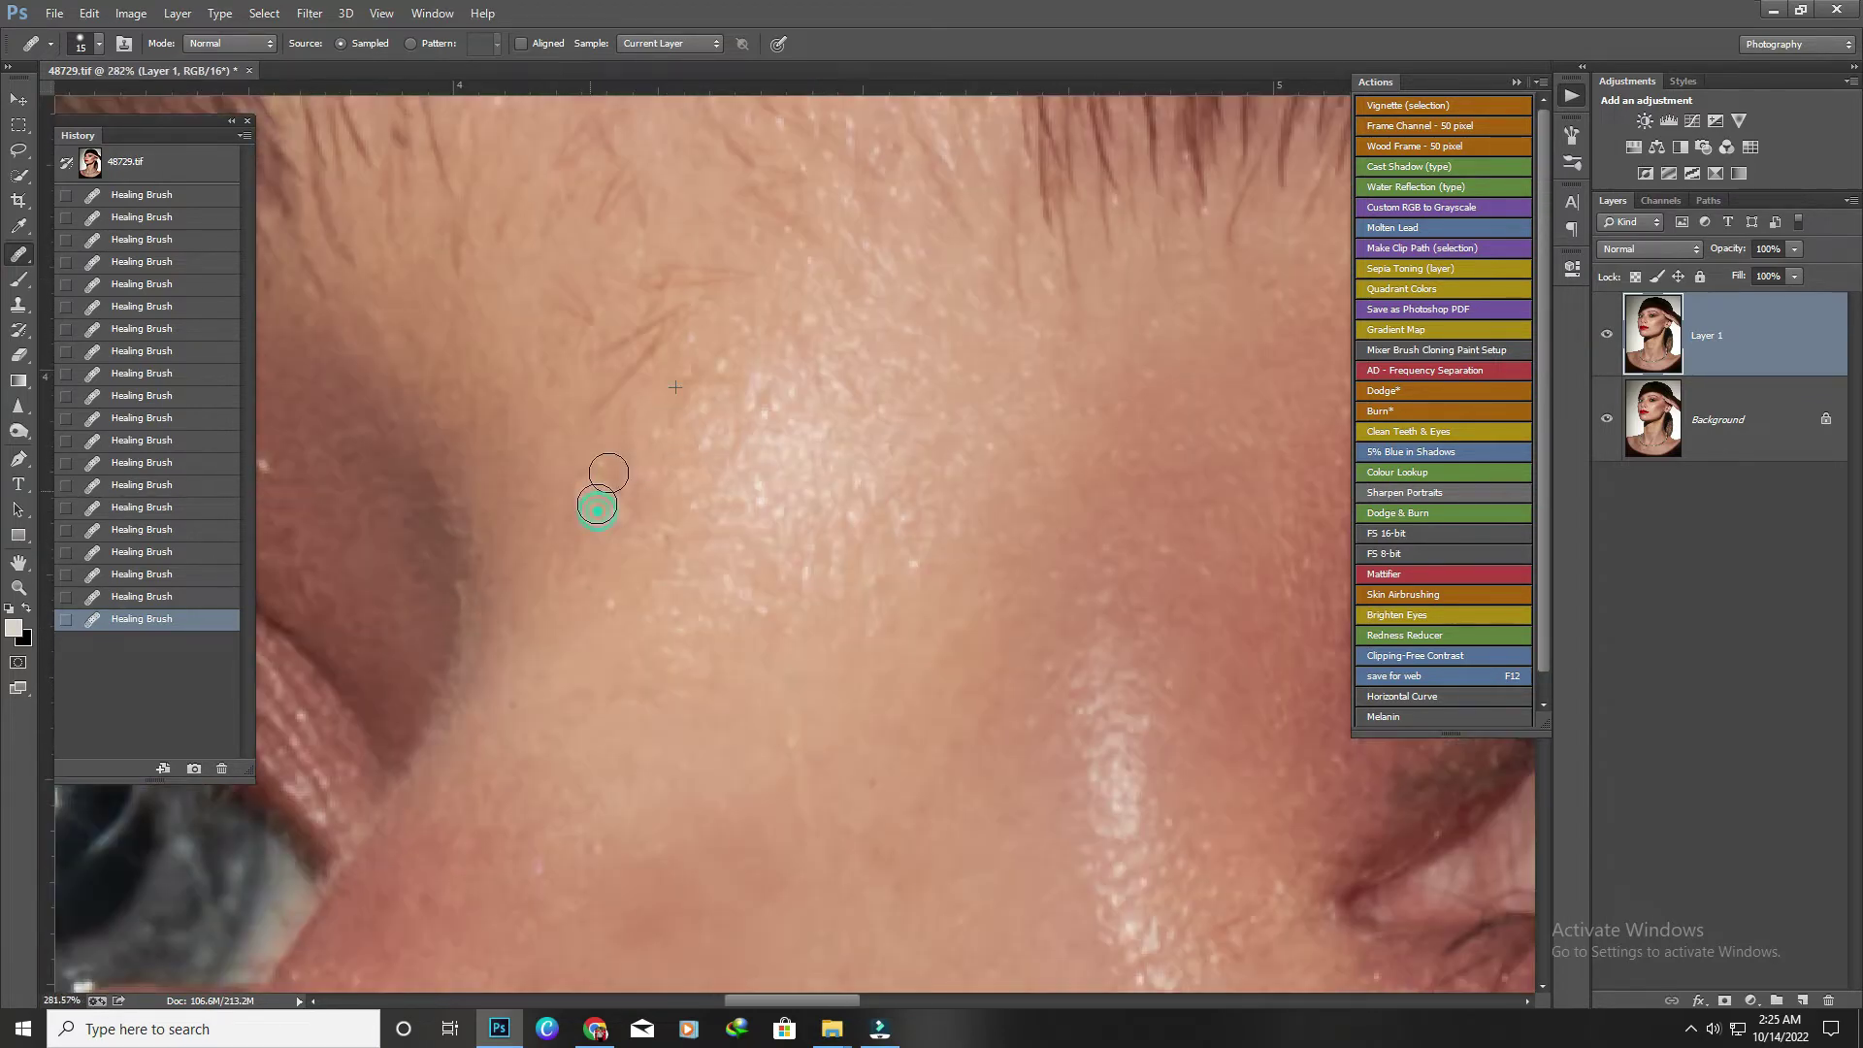
pyautogui.moveTo(611, 505); pyautogui.dragTo(583, 456)
pyautogui.scroll(-2, 679, 504)
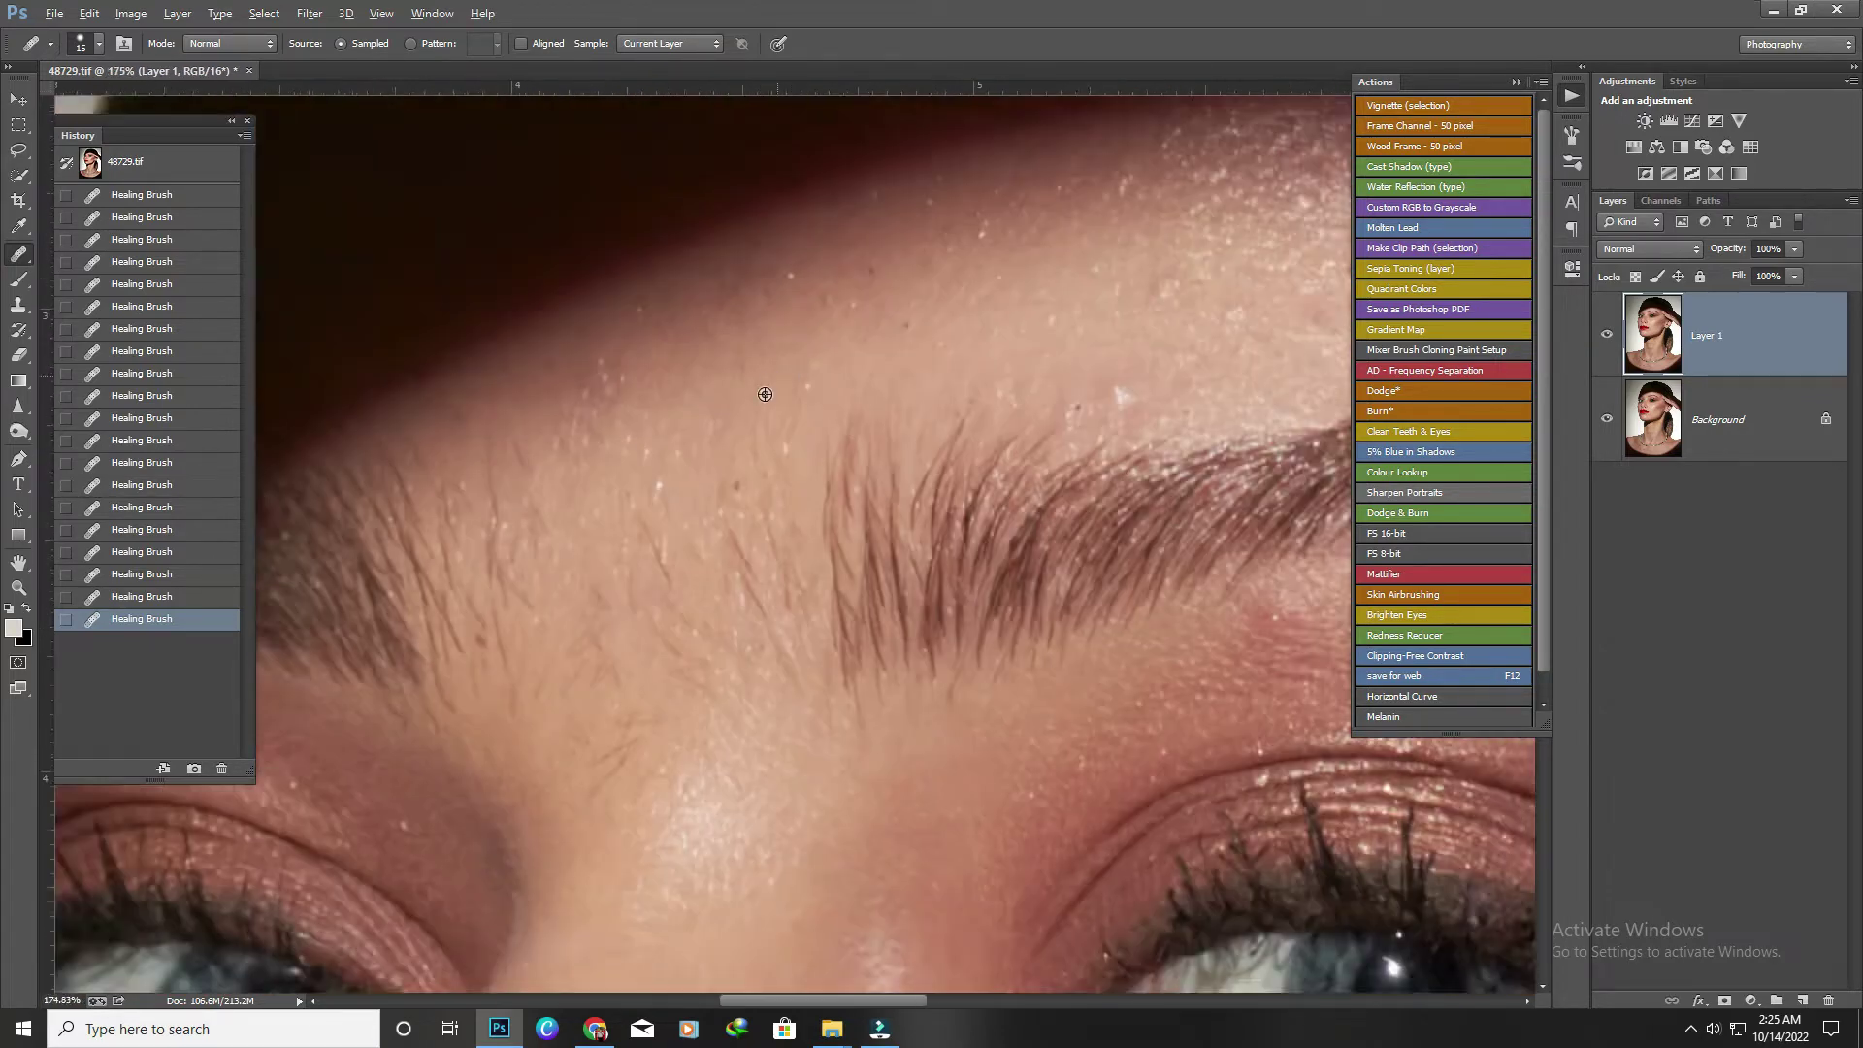
pyautogui.scroll(1, 789, 476)
# Scroll around the eyebrow, temple and upper cheek to check for remaining spots.
pyautogui.hscroll(5, 792, 443)
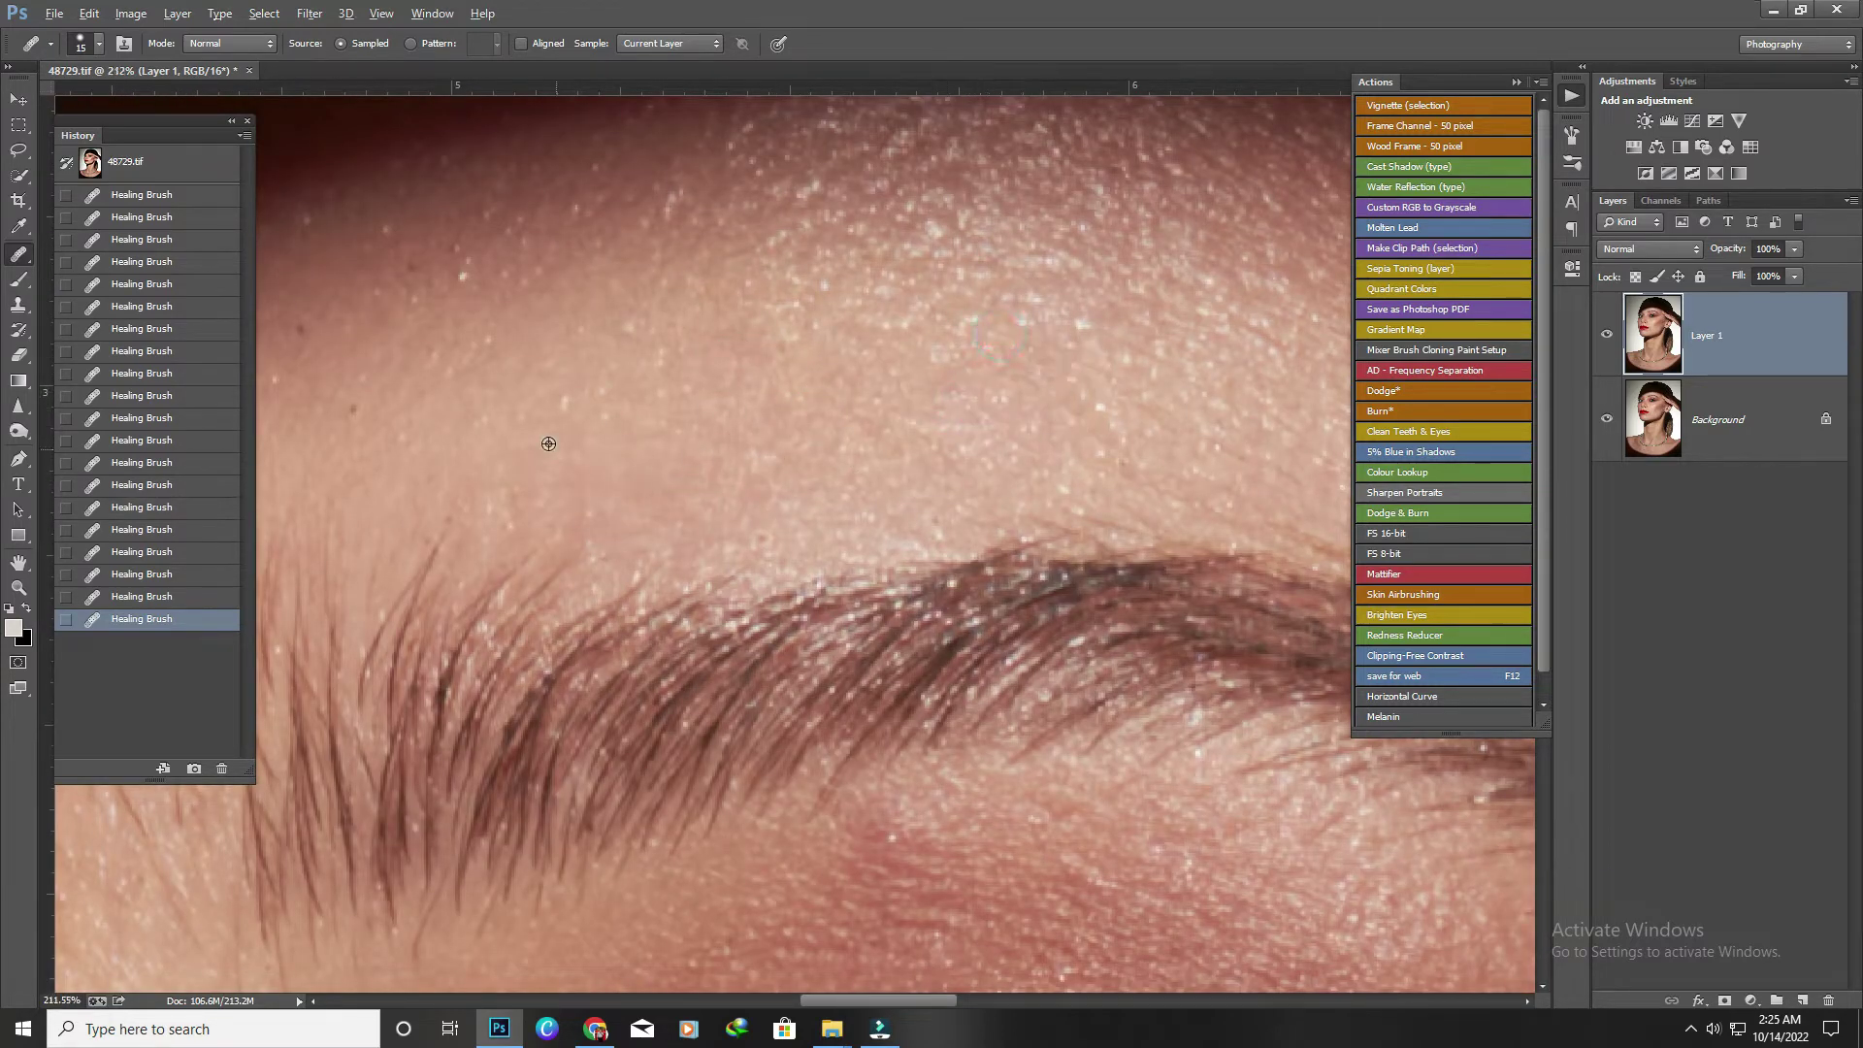
pyautogui.scroll(-1, 548, 443)
pyautogui.scroll(2, 1027, 445)
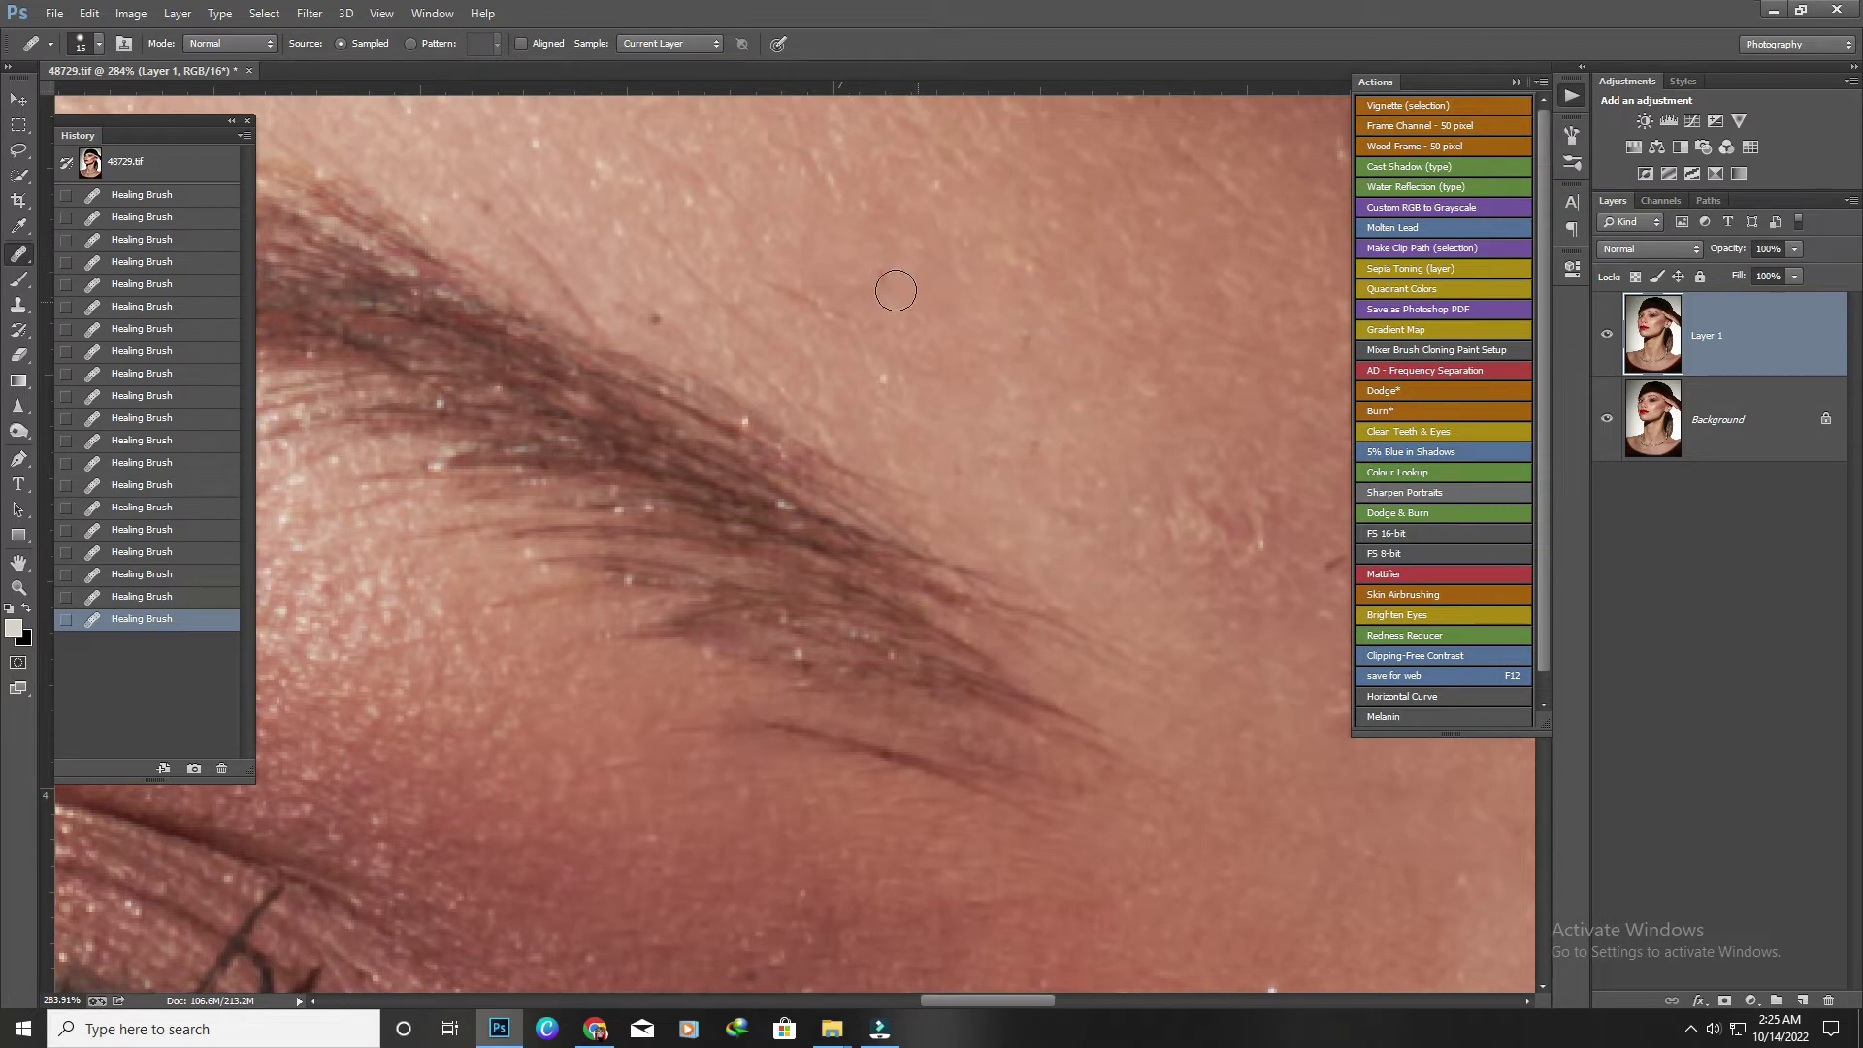
pyautogui.scroll(-2, 1207, 507)
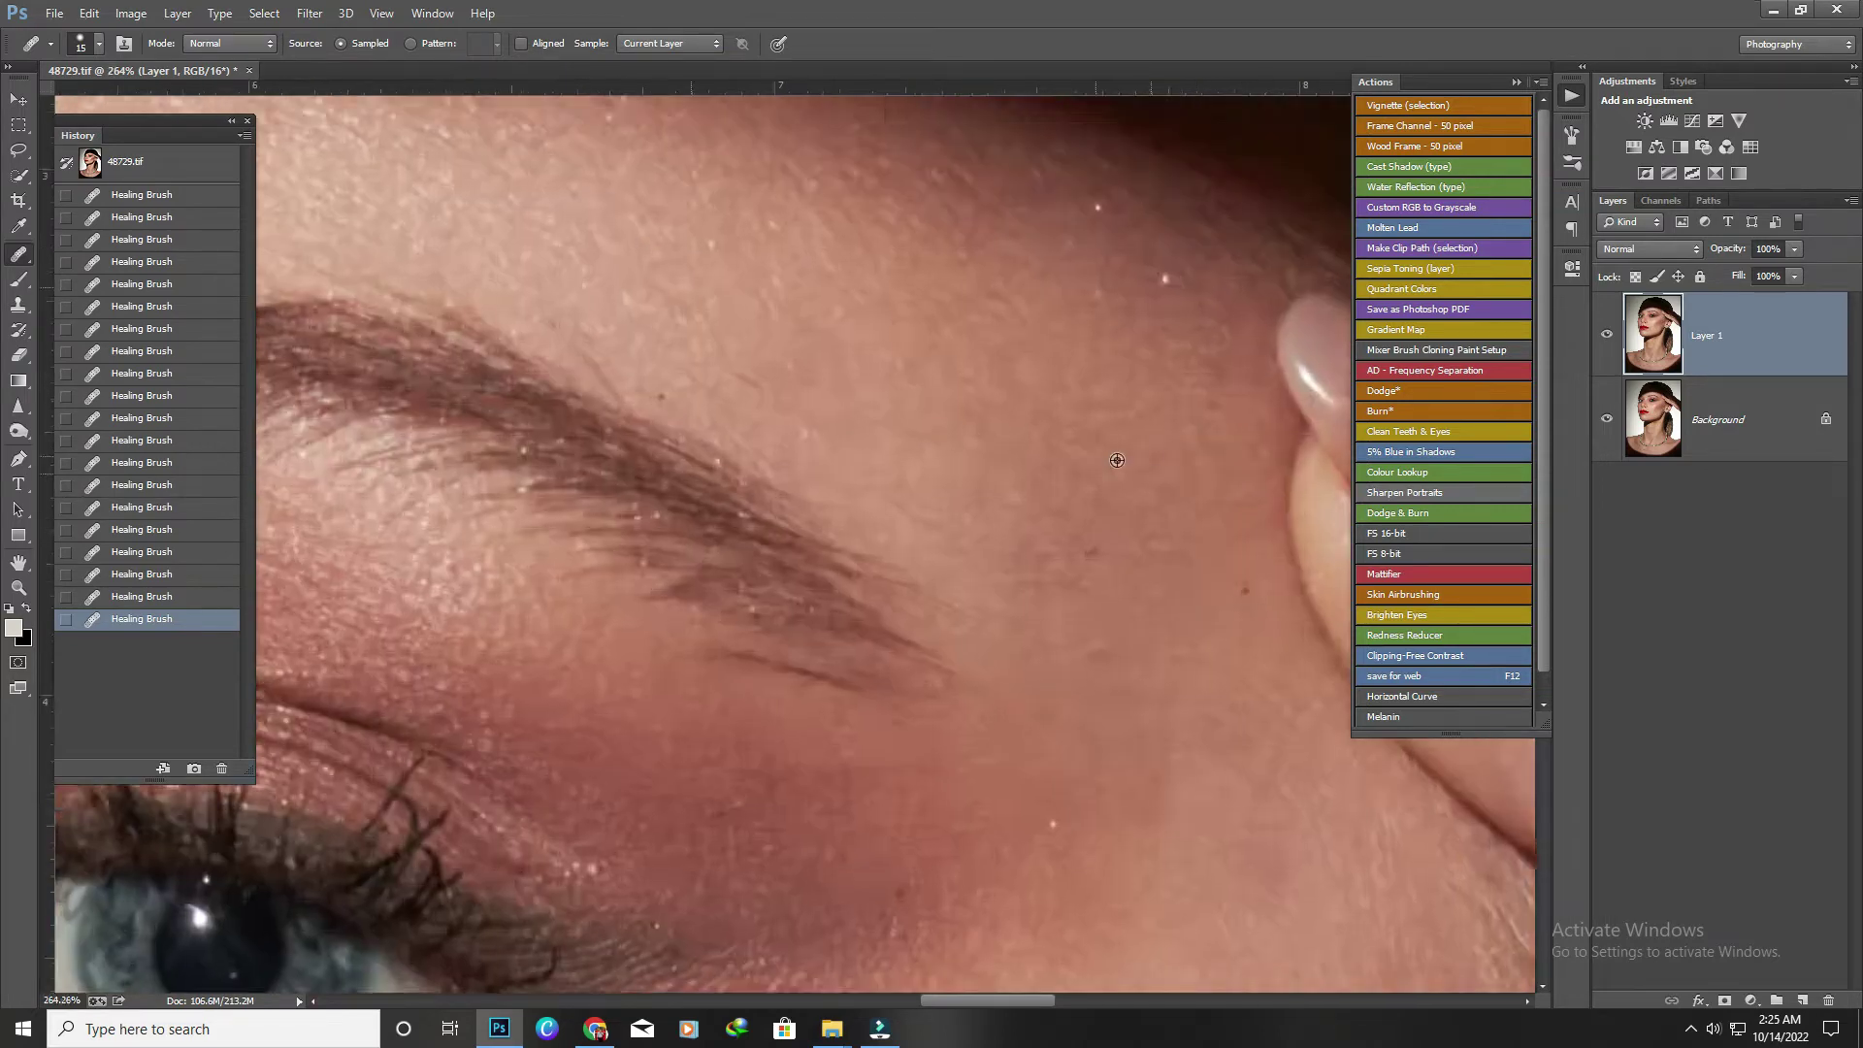
pyautogui.scroll(1, 1116, 458)
pyautogui.scroll(1, 1073, 645)
pyautogui.scroll(-1, 985, 444)
pyautogui.scroll(-1, 989, 485)
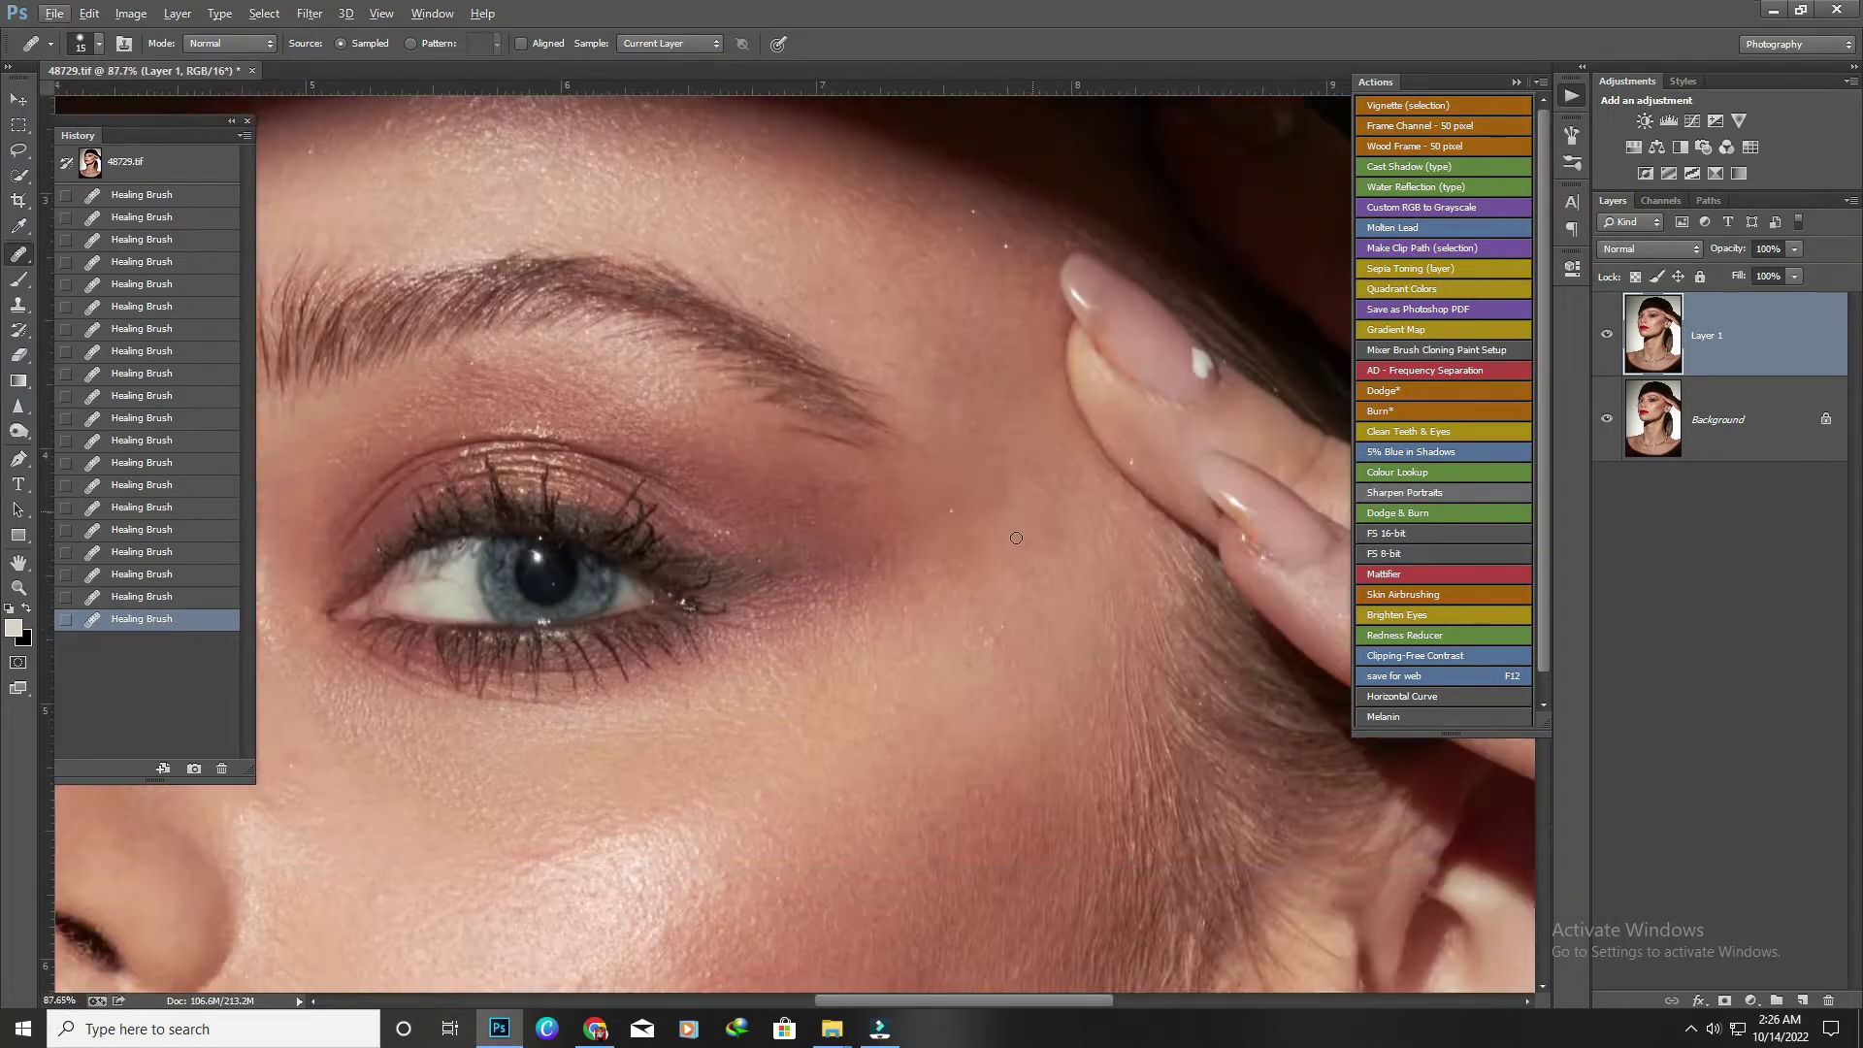
pyautogui.scroll(2, 998, 534)
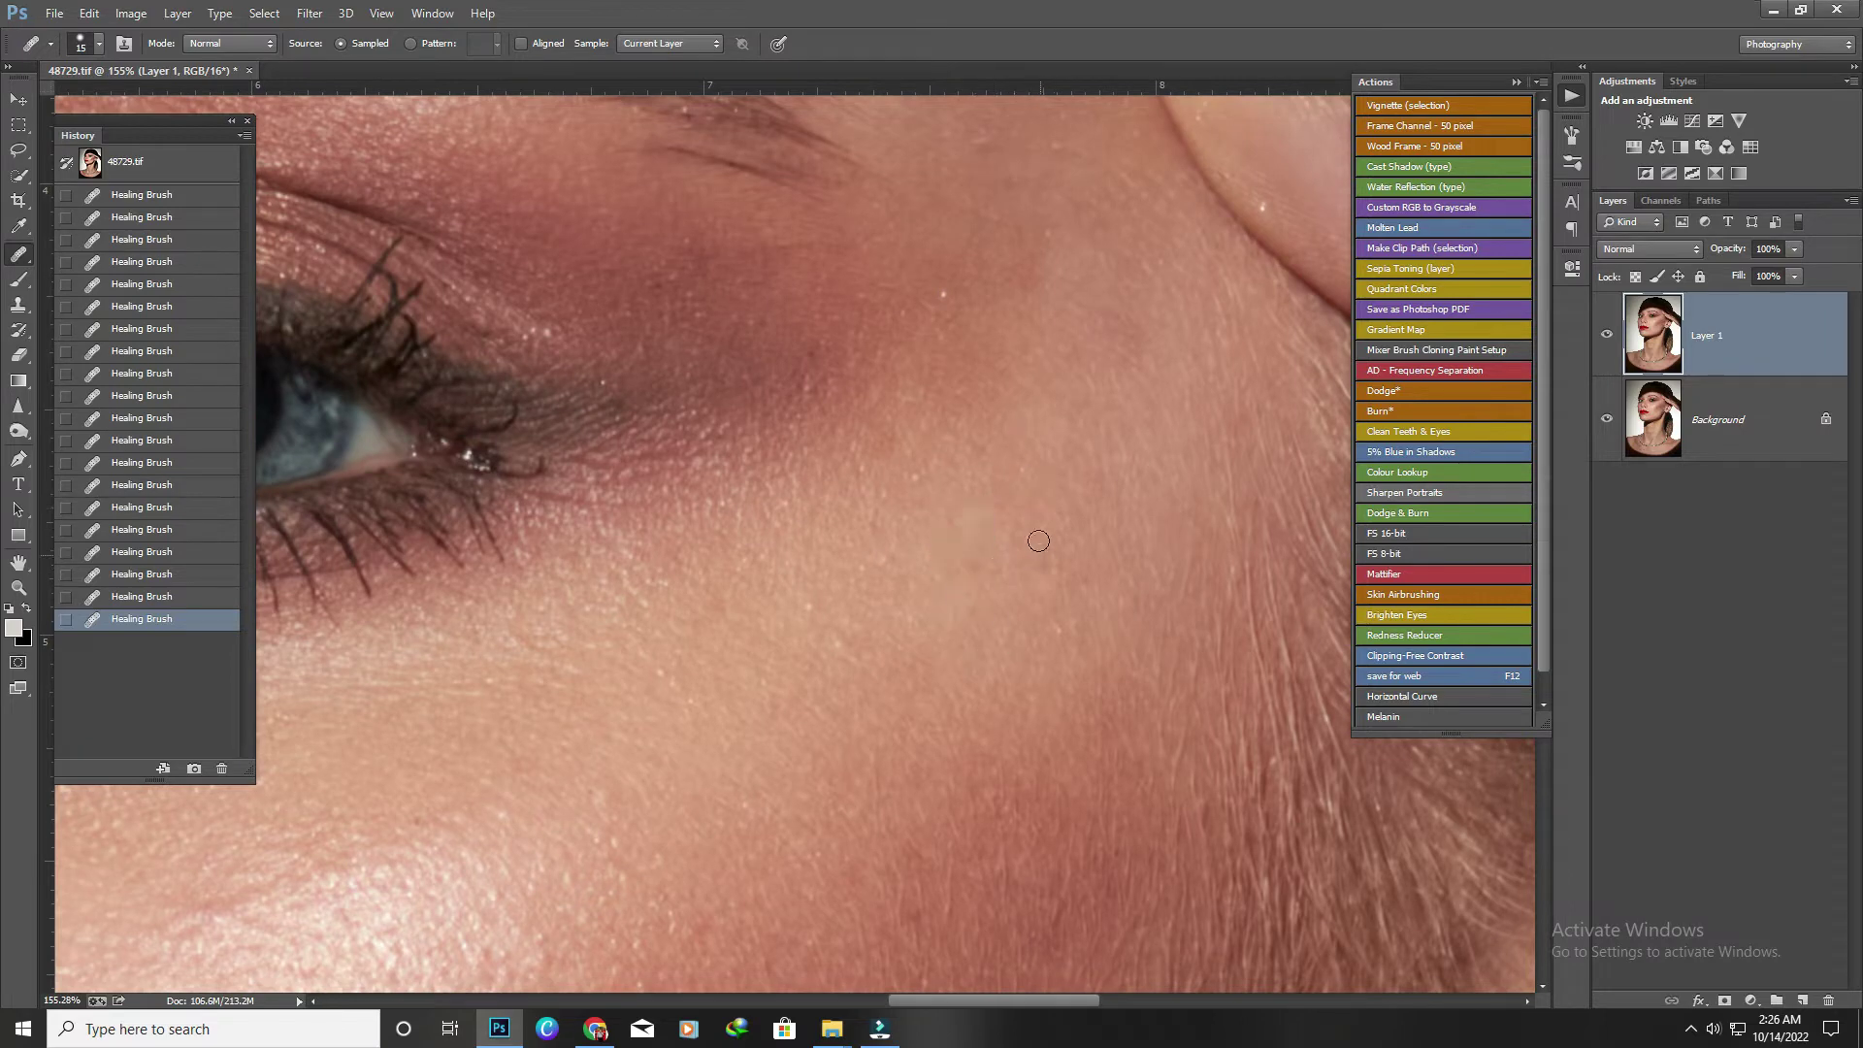
pyautogui.scroll(-1, 1213, 340)
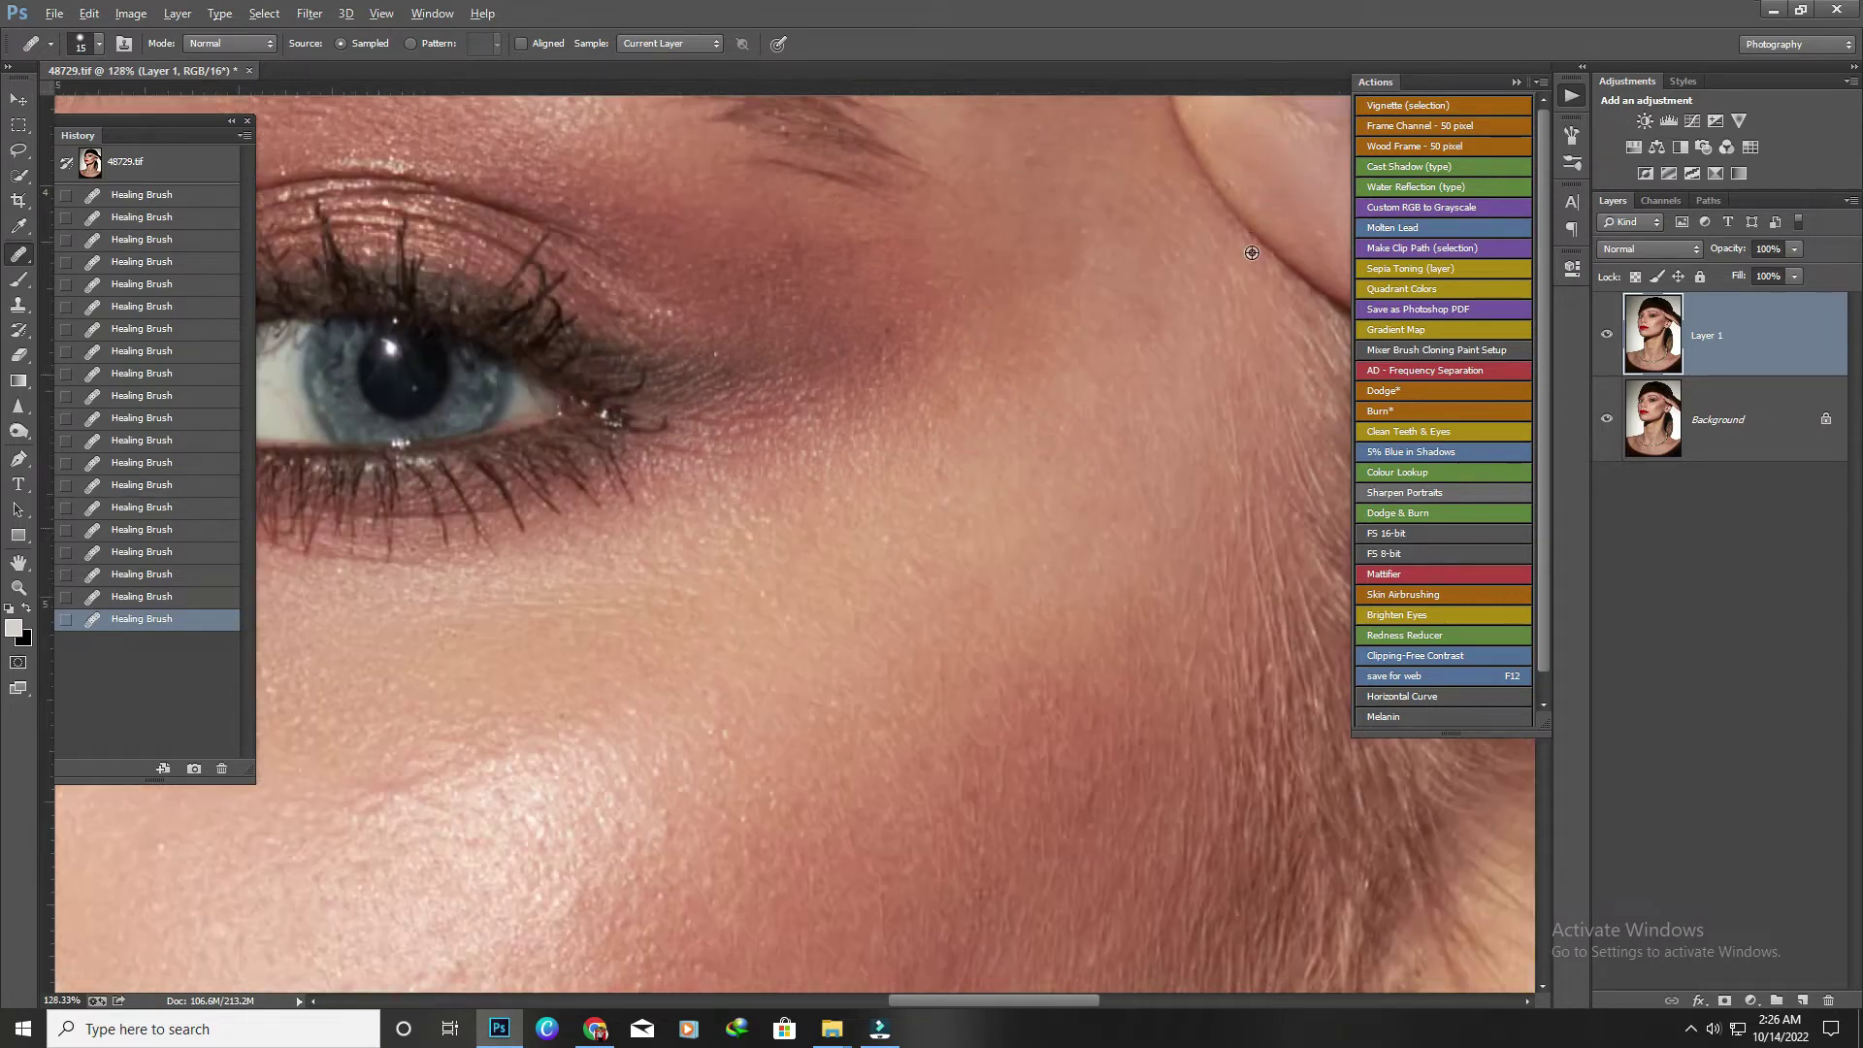
pyautogui.scroll(-1, 1068, 485)
pyautogui.scroll(3, 1022, 553)
pyautogui.scroll(1, 971, 529)
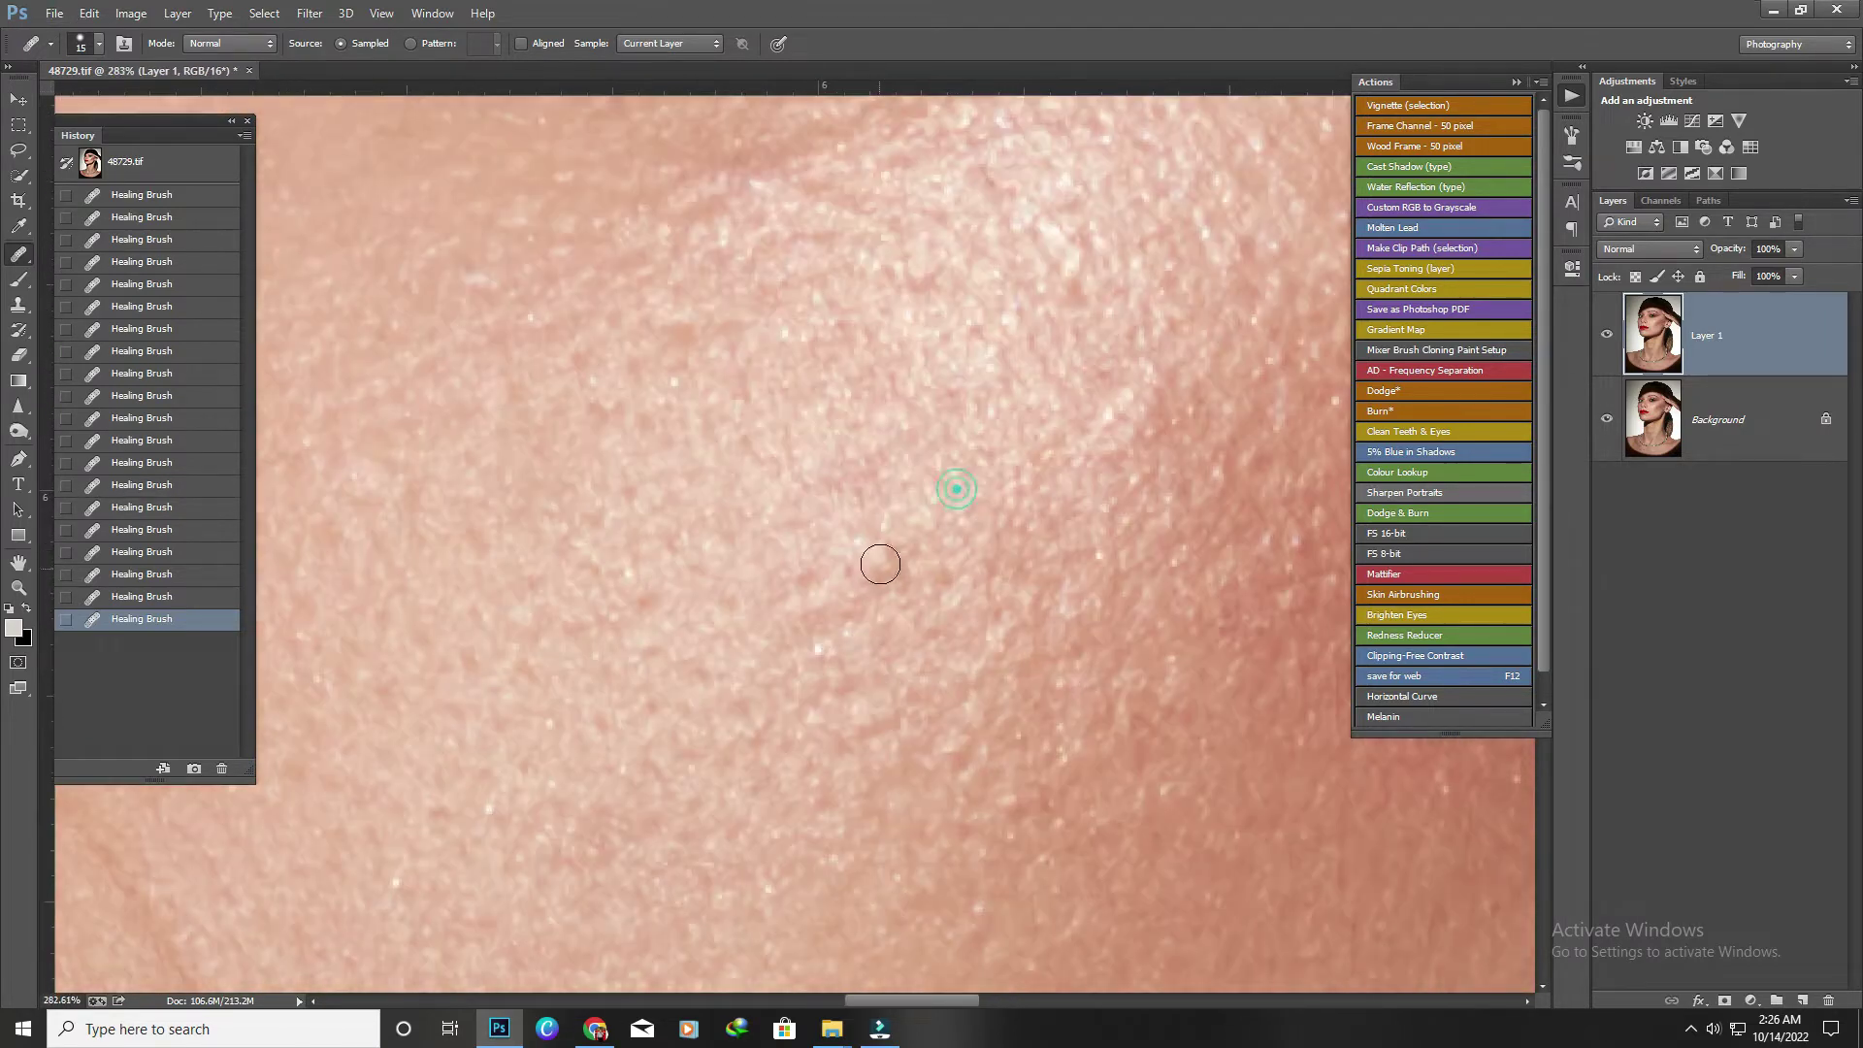
pyautogui.scroll(-1, 897, 529)
pyautogui.scroll(1, 891, 567)
pyautogui.scroll(-1, 890, 568)
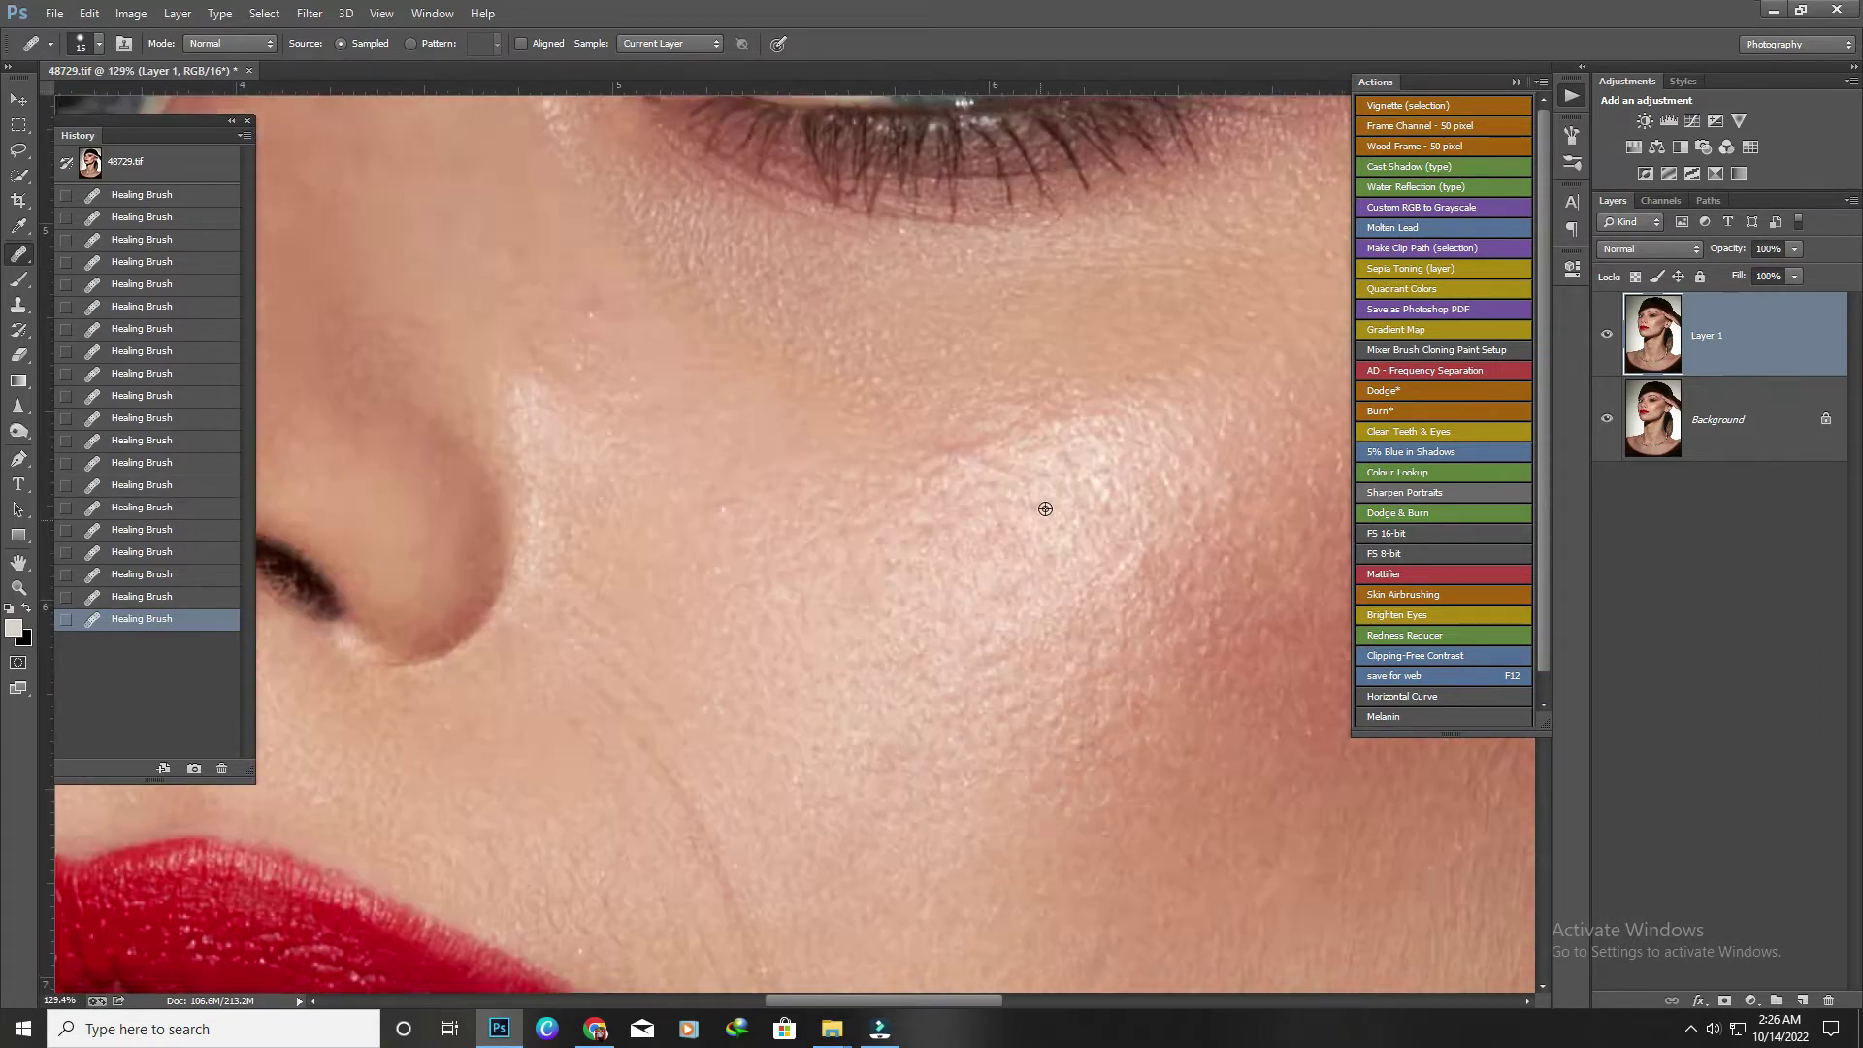
pyautogui.scroll(2, 1019, 659)
# Switch to the Spot Healing Brush and heal spots on the cheek and beside the nose.
pyautogui.rightClick(18, 253)
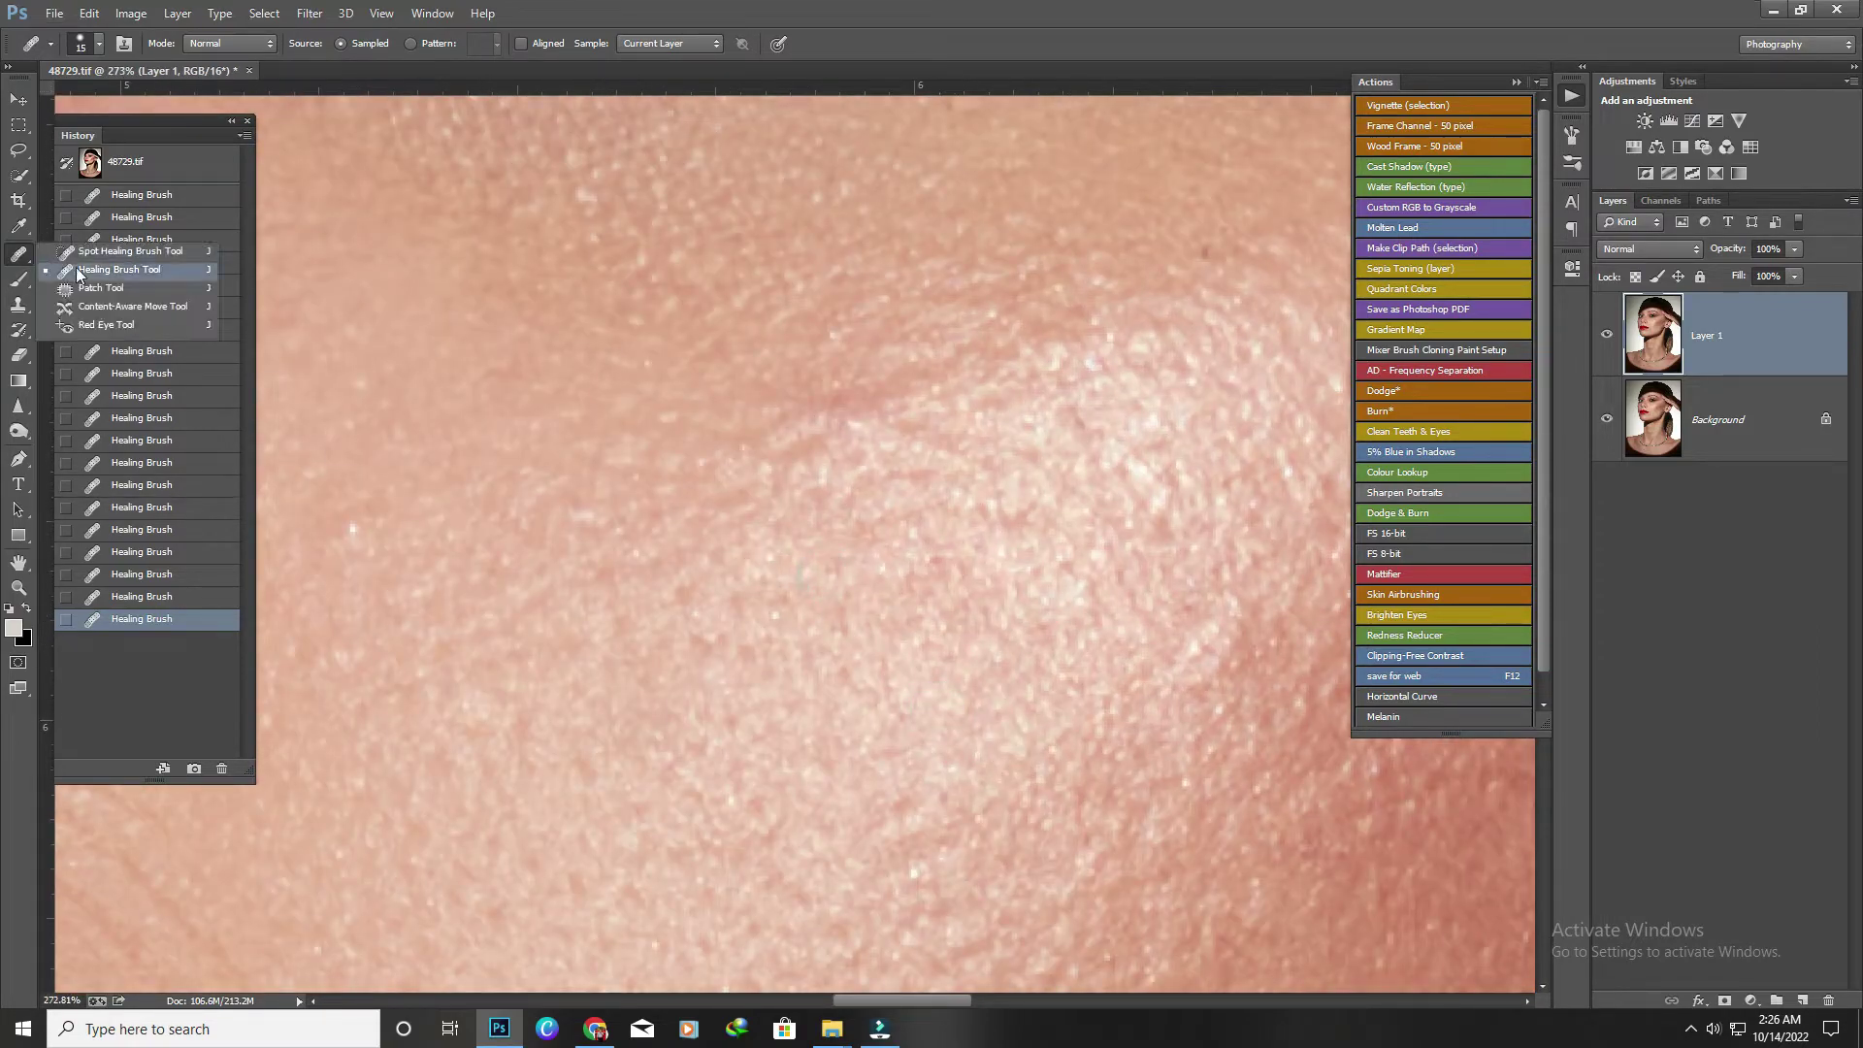
pyautogui.click(117, 253)
pyautogui.scroll(-2, 873, 611)
pyautogui.scroll(-2, 615, 531)
pyautogui.click(580, 485)
pyautogui.scroll(2, 580, 484)
pyautogui.click(491, 369)
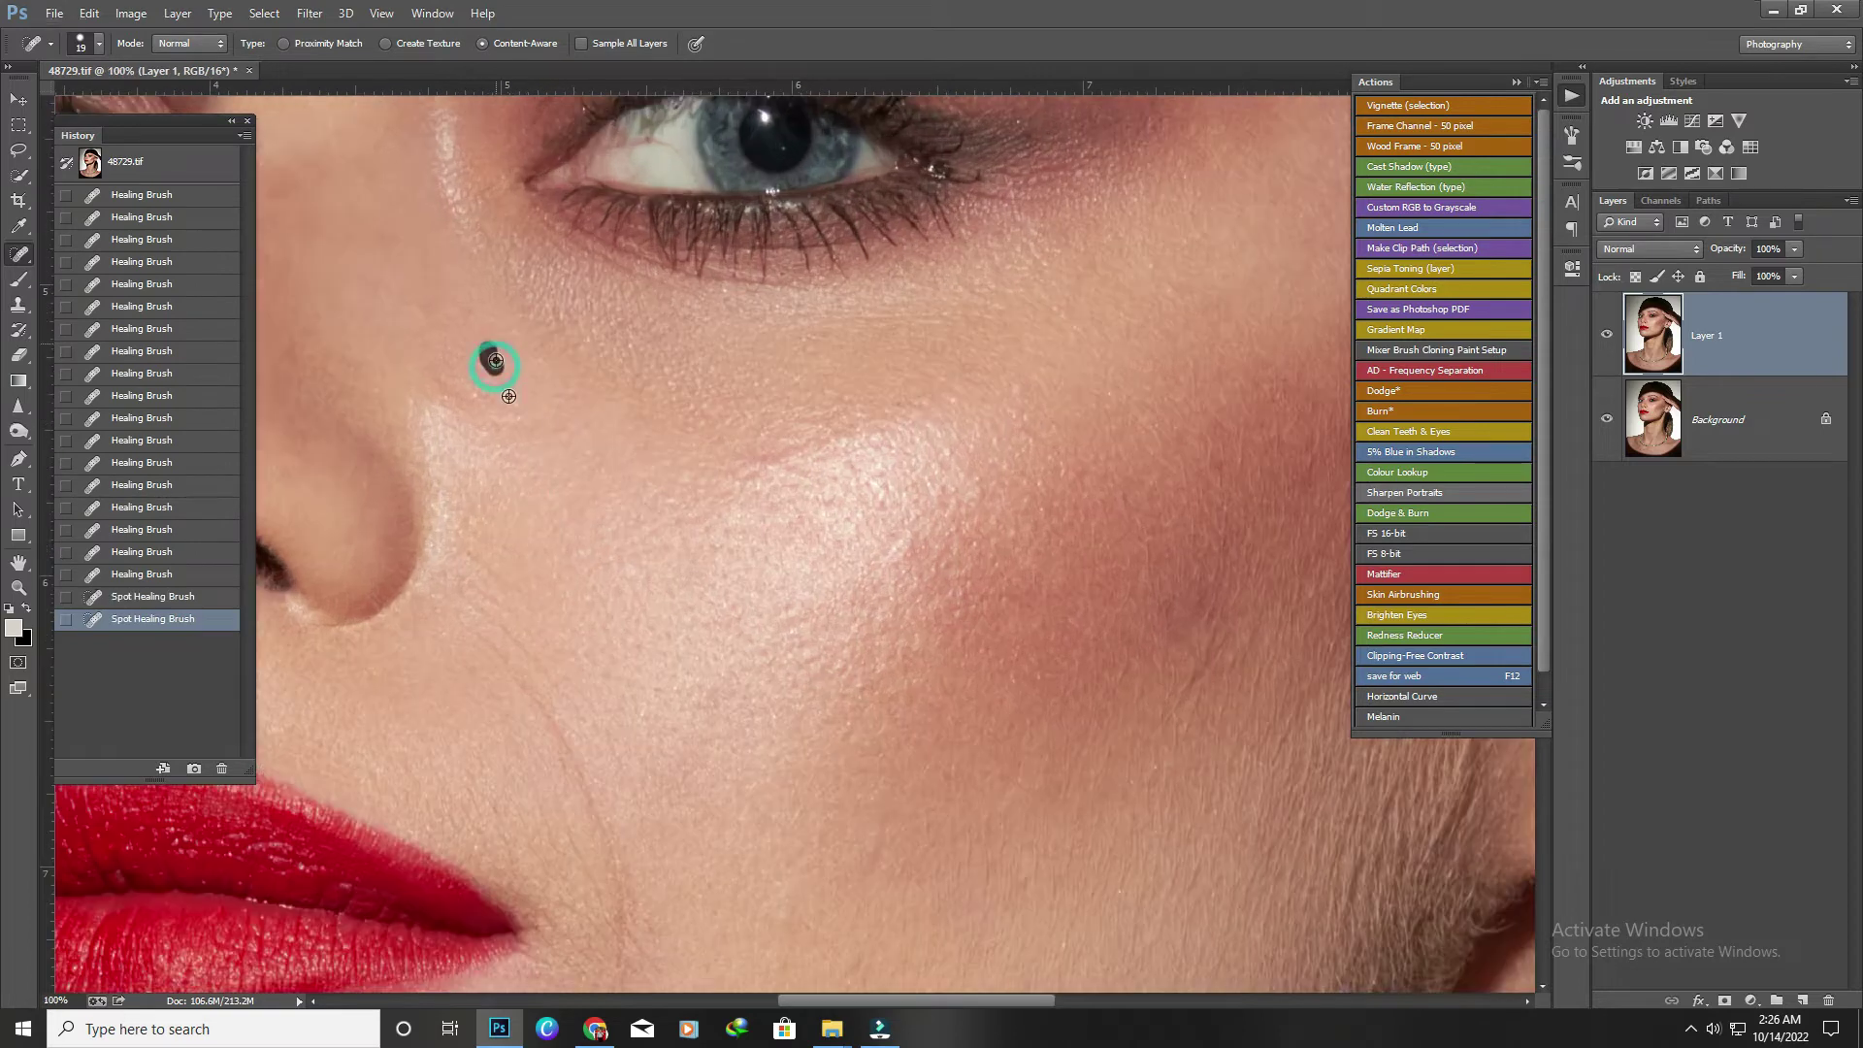
pyautogui.moveTo(474, 396); pyautogui.dragTo(514, 430)
# Heal more cheek blemishes and paint out the mark beside the nostril.
pyautogui.click(970, 385)
pyautogui.click(463, 379)
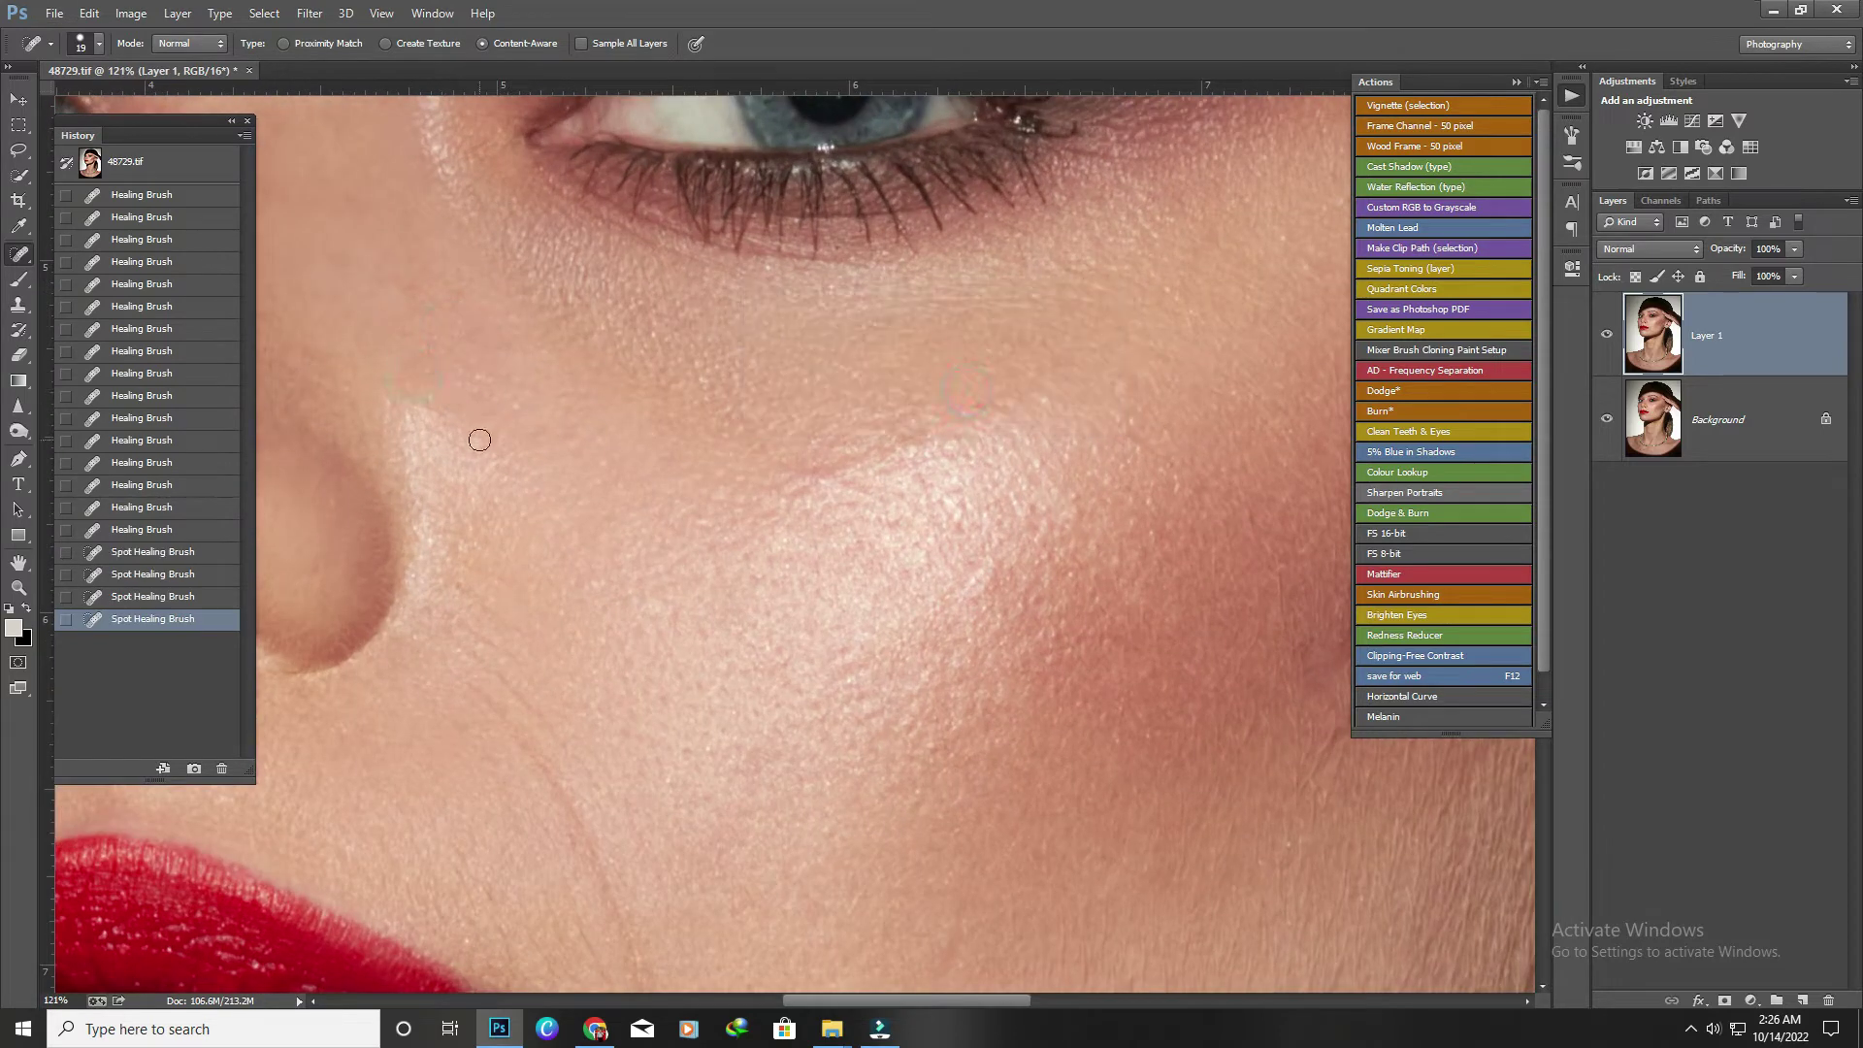
pyautogui.click(479, 437)
pyautogui.scroll(-2, 544, 582)
pyautogui.scroll(1, 609, 702)
pyautogui.moveTo(604, 677); pyautogui.dragTo(603, 671)
pyautogui.moveTo(687, 587); pyautogui.dragTo(686, 553)
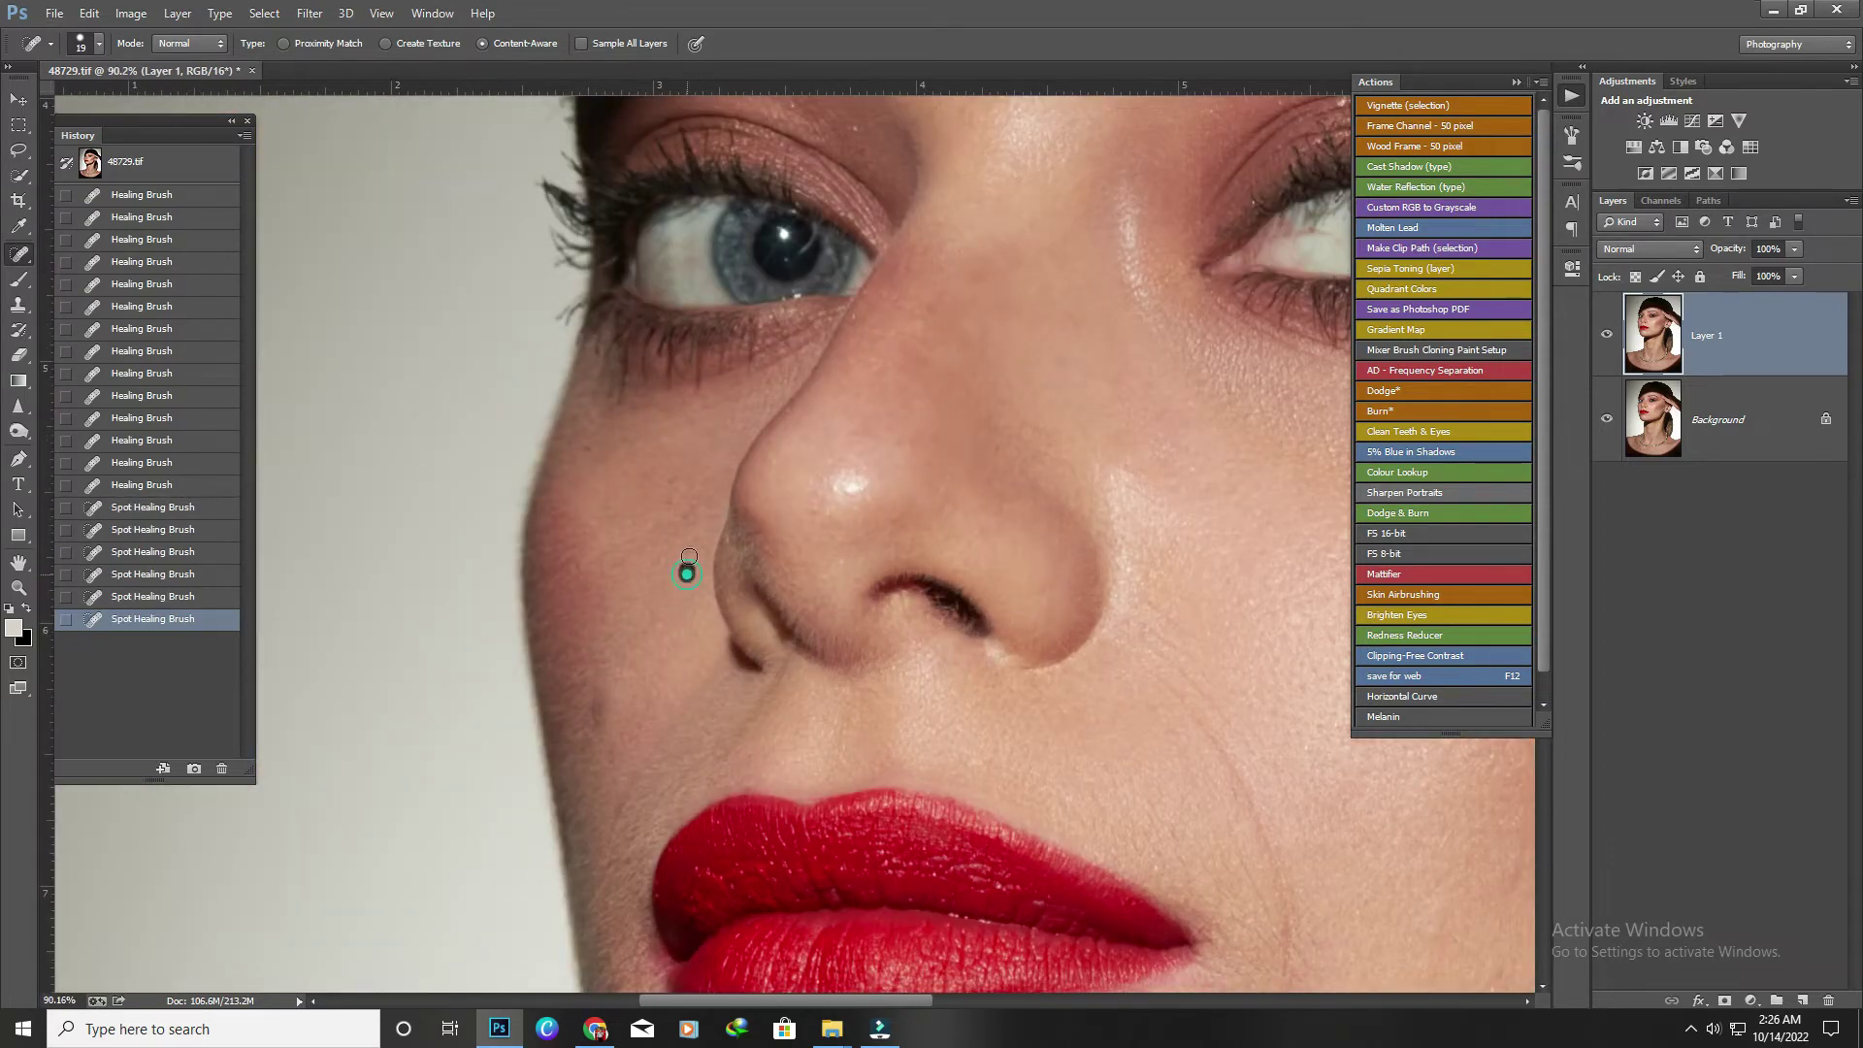
pyautogui.moveTo(621, 752)
pyautogui.mouseDown()
pyautogui.moveTo(590, 679)
pyautogui.moveTo(690, 601)
pyautogui.mouseUp()
pyautogui.scroll(2, 592, 679)
pyautogui.scroll(-3, 691, 601)
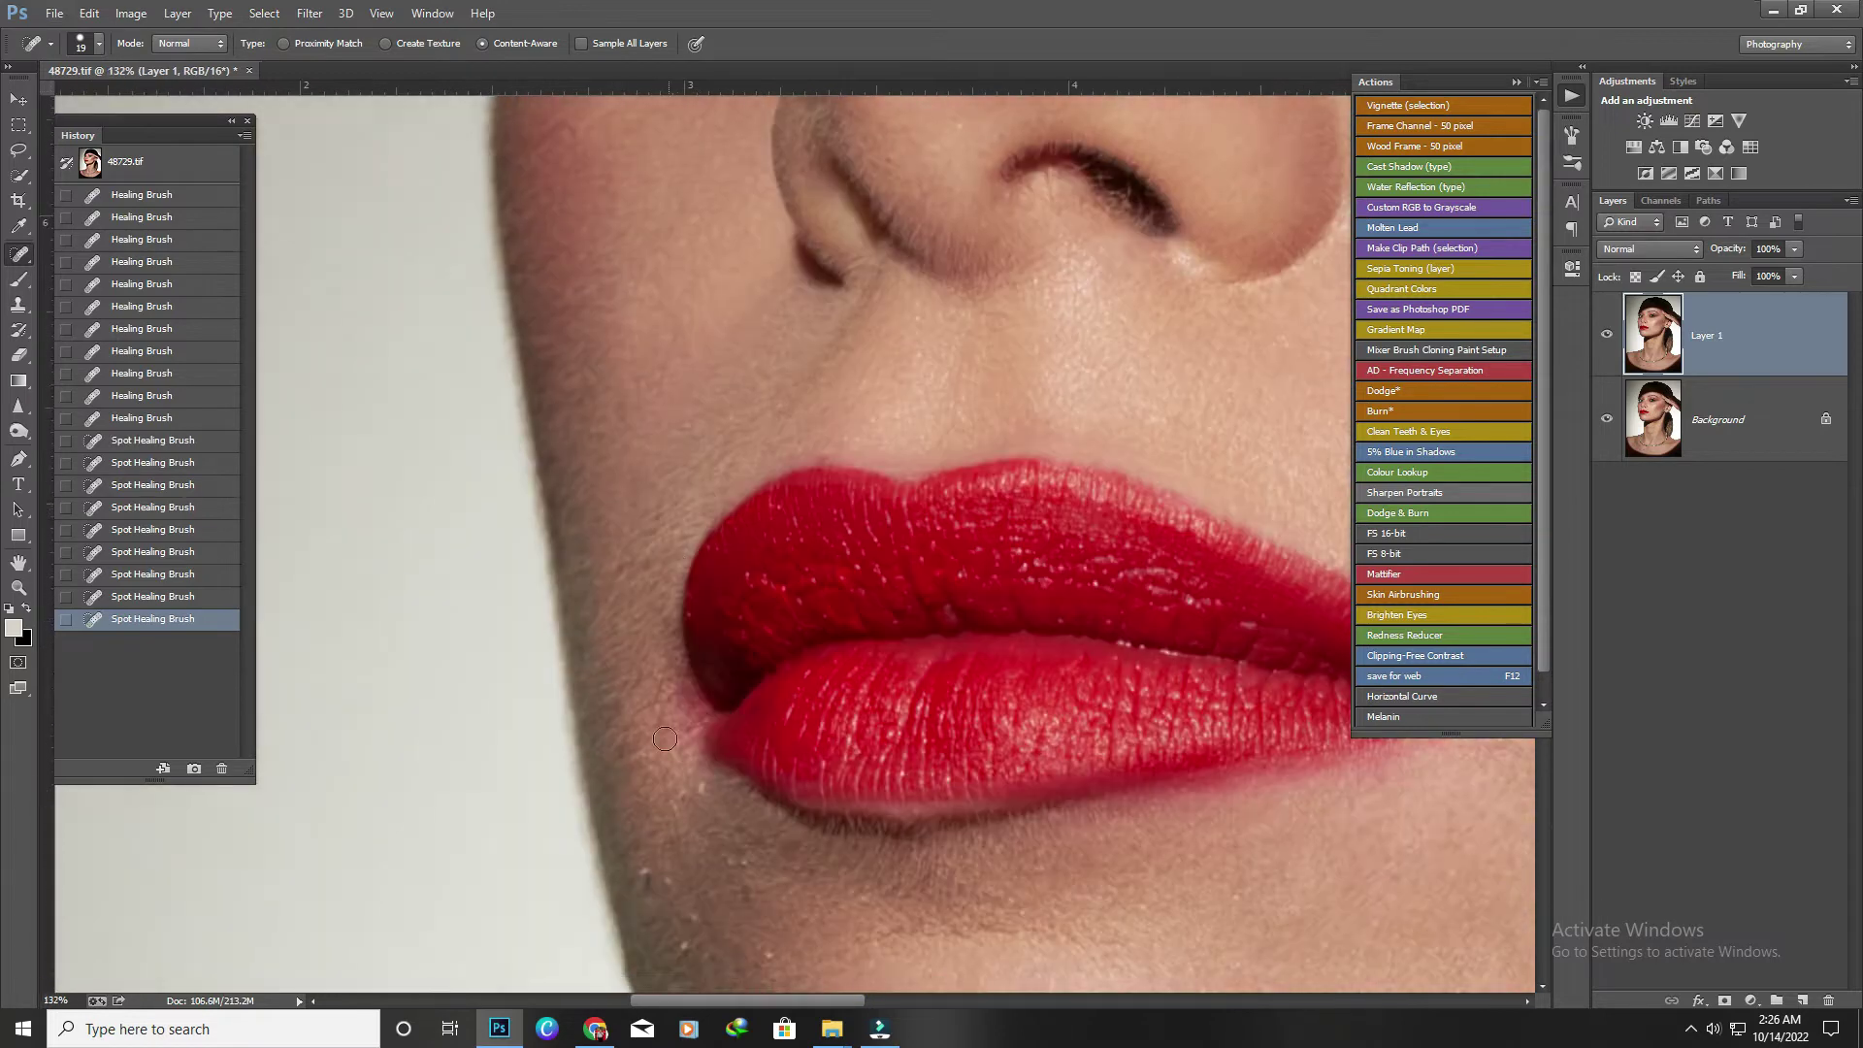
# Heal the spots and dark mark around the corner of the lips.
pyautogui.click(645, 735)
pyautogui.click(685, 788)
pyautogui.moveTo(735, 793); pyautogui.dragTo(770, 813)
pyautogui.click(730, 735)
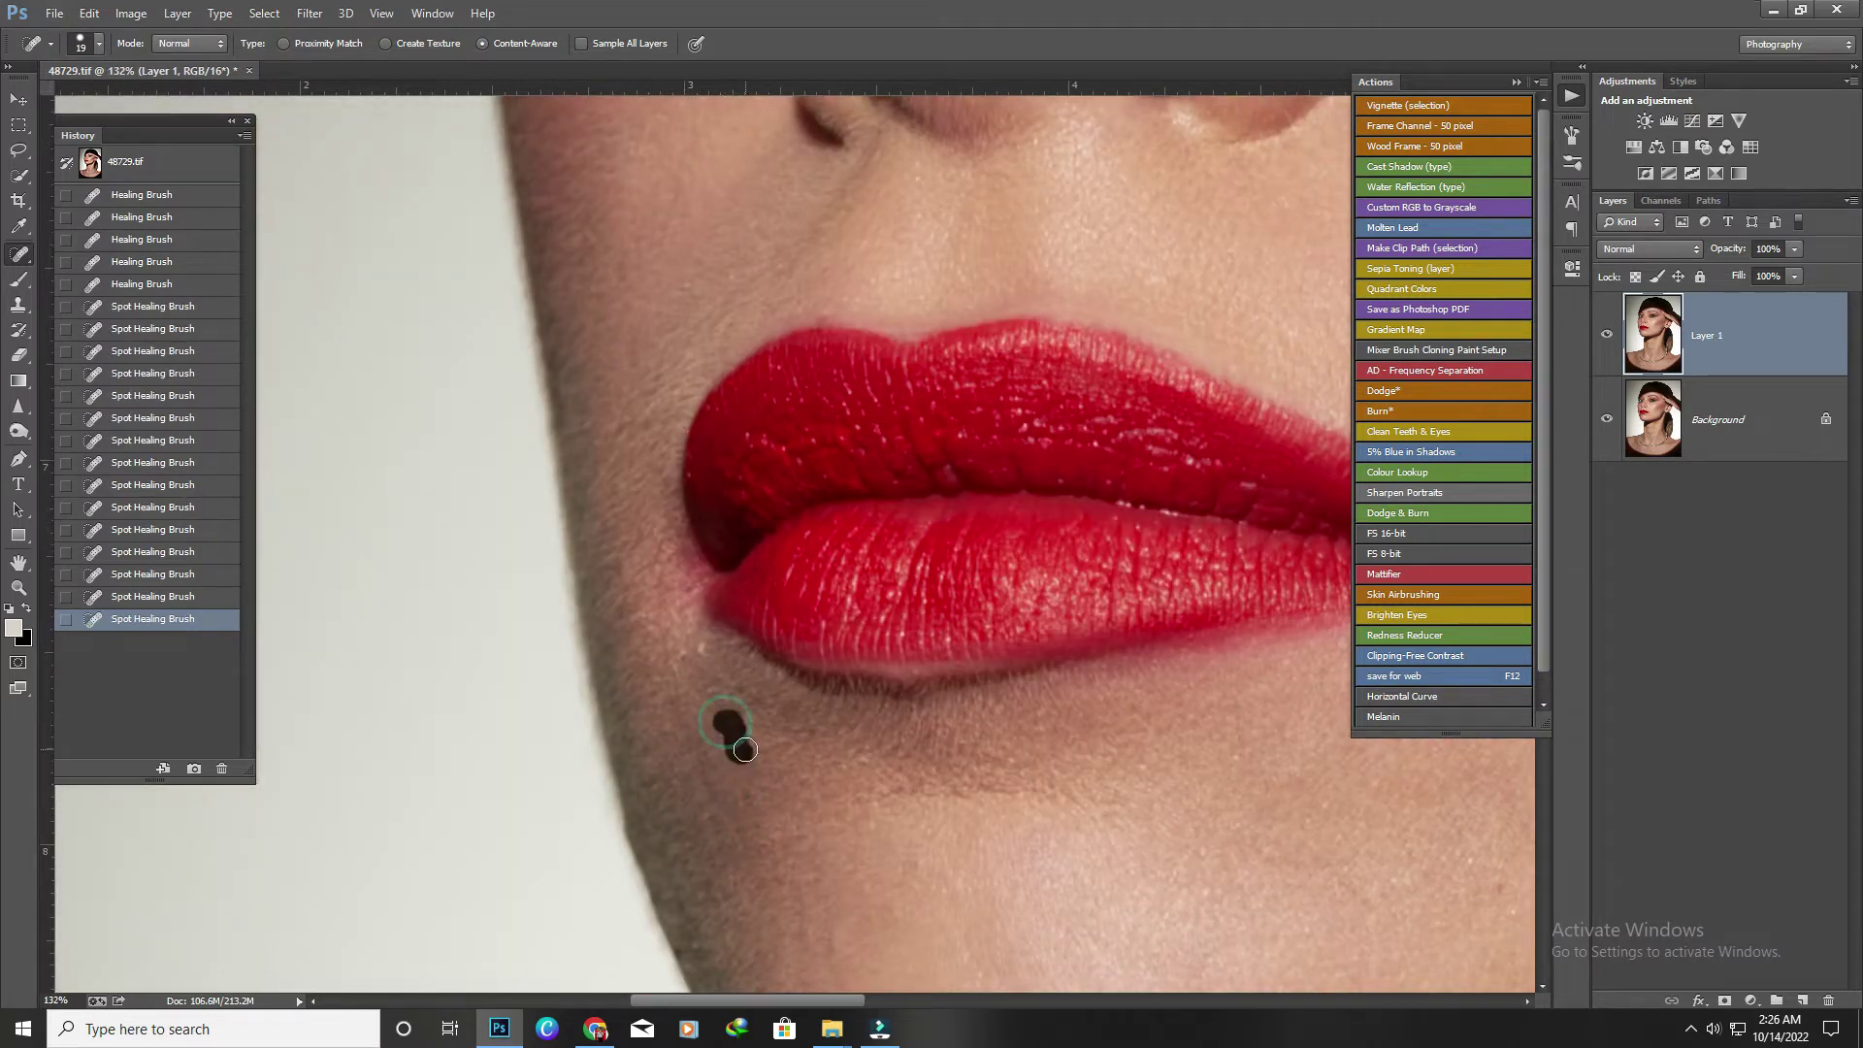
pyautogui.click(689, 656)
pyautogui.scroll(-3, 689, 656)
pyautogui.scroll(2, 742, 788)
pyautogui.scroll(1, 745, 718)
# Heal the blemishes on the chin below the lower lip.
pyautogui.click(732, 718)
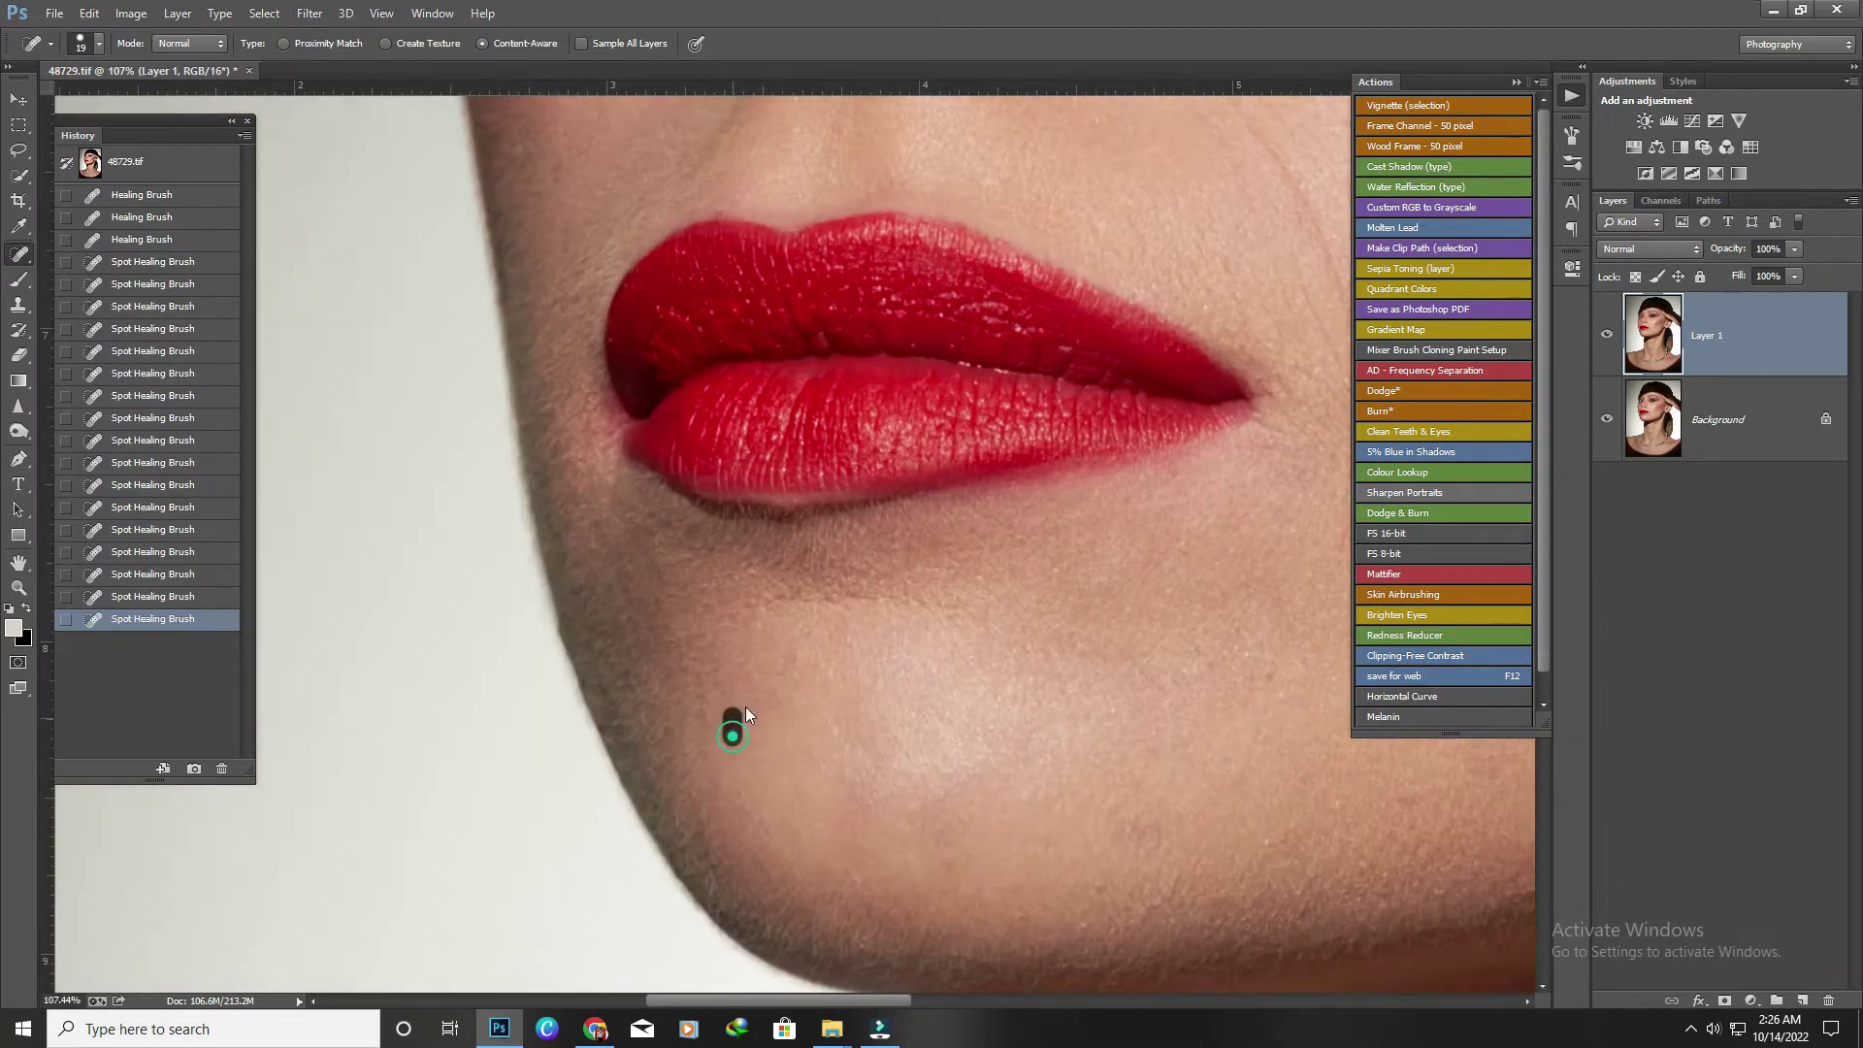
pyautogui.scroll(1, 781, 709)
pyautogui.click(788, 668)
pyautogui.scroll(-3, 834, 727)
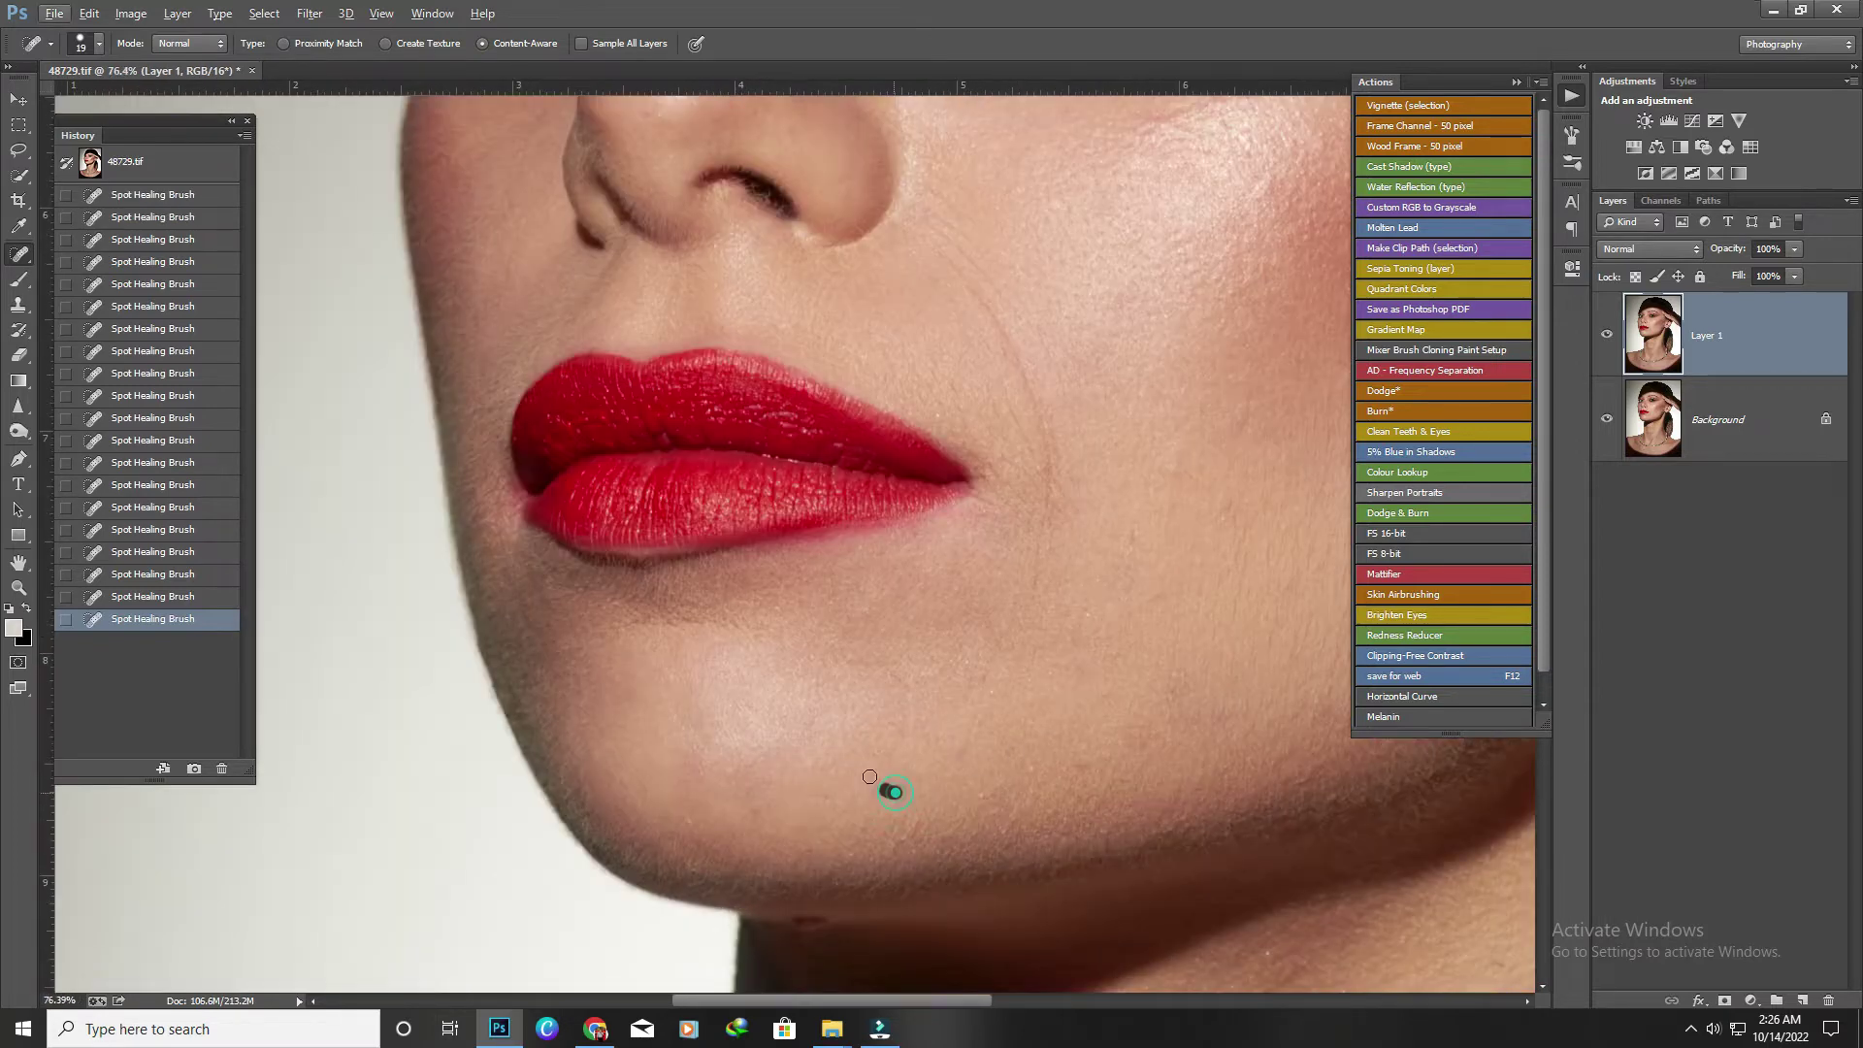
pyautogui.scroll(3, 926, 829)
pyautogui.click(822, 735)
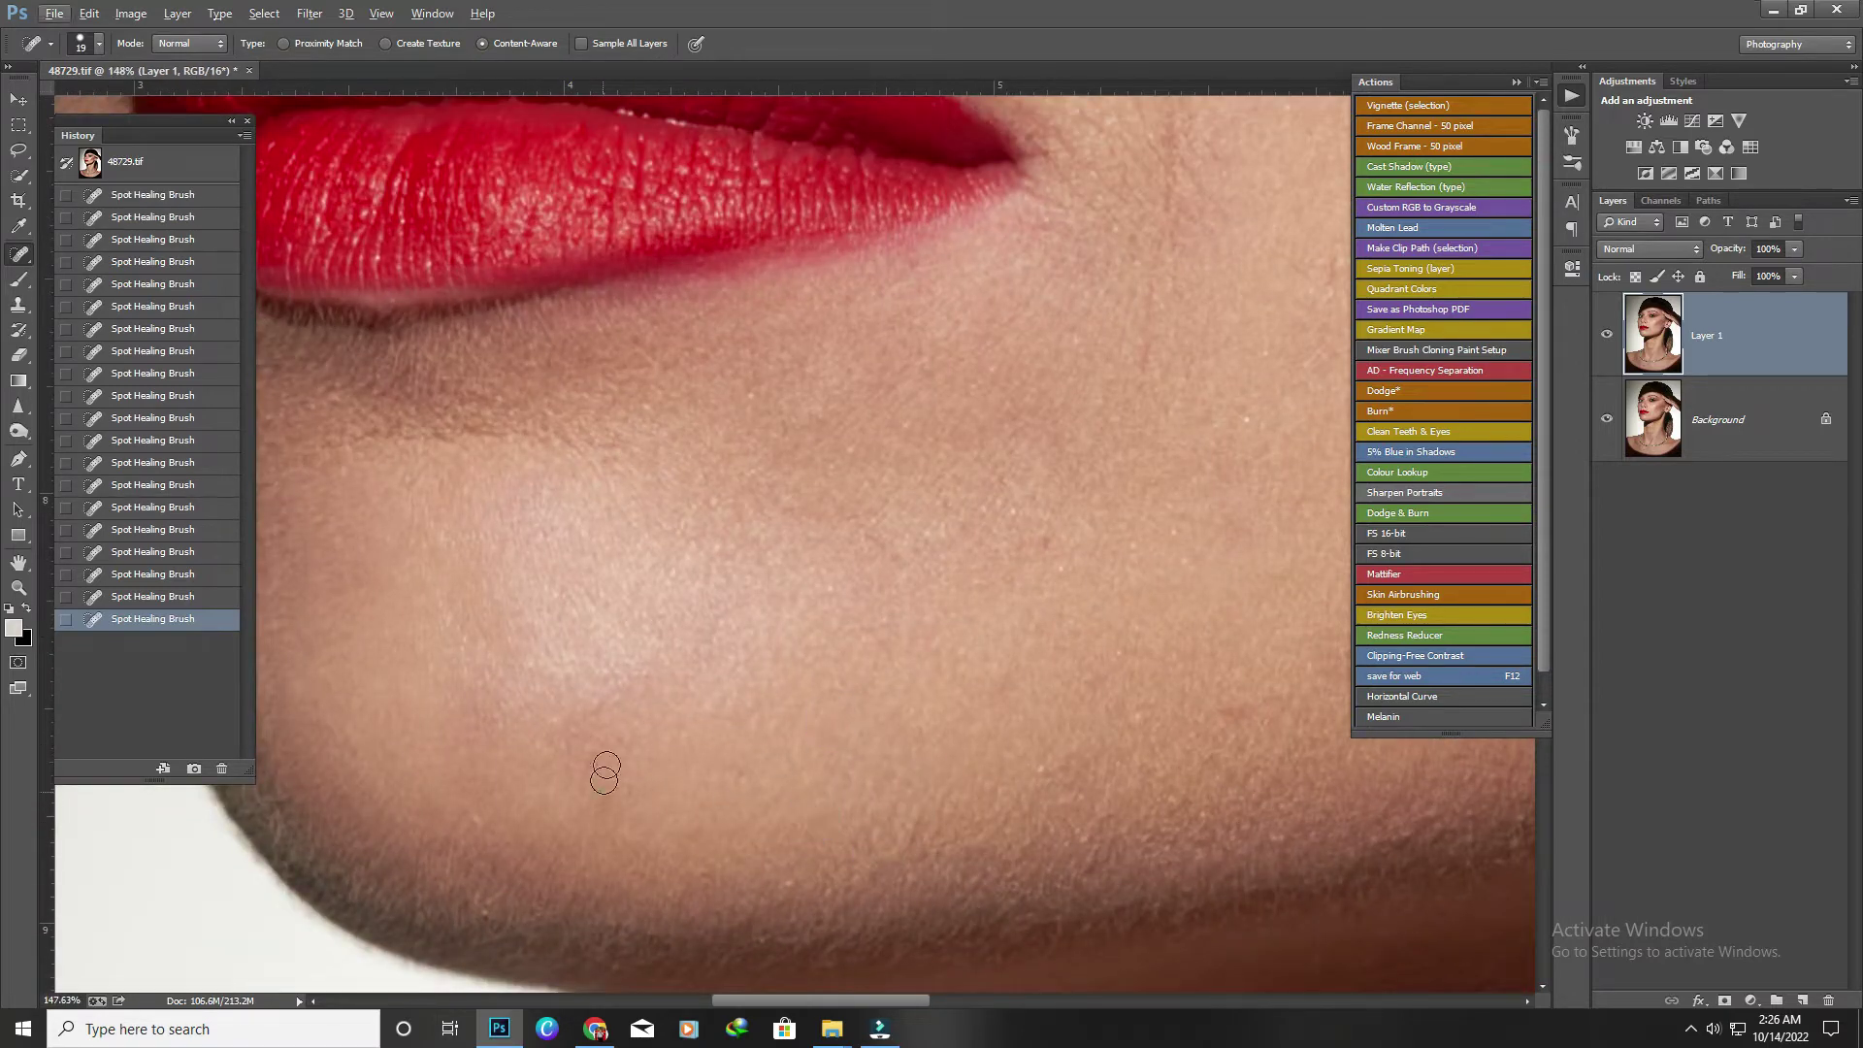
pyautogui.hscroll(5, 563, 732)
pyautogui.scroll(1, 570, 828)
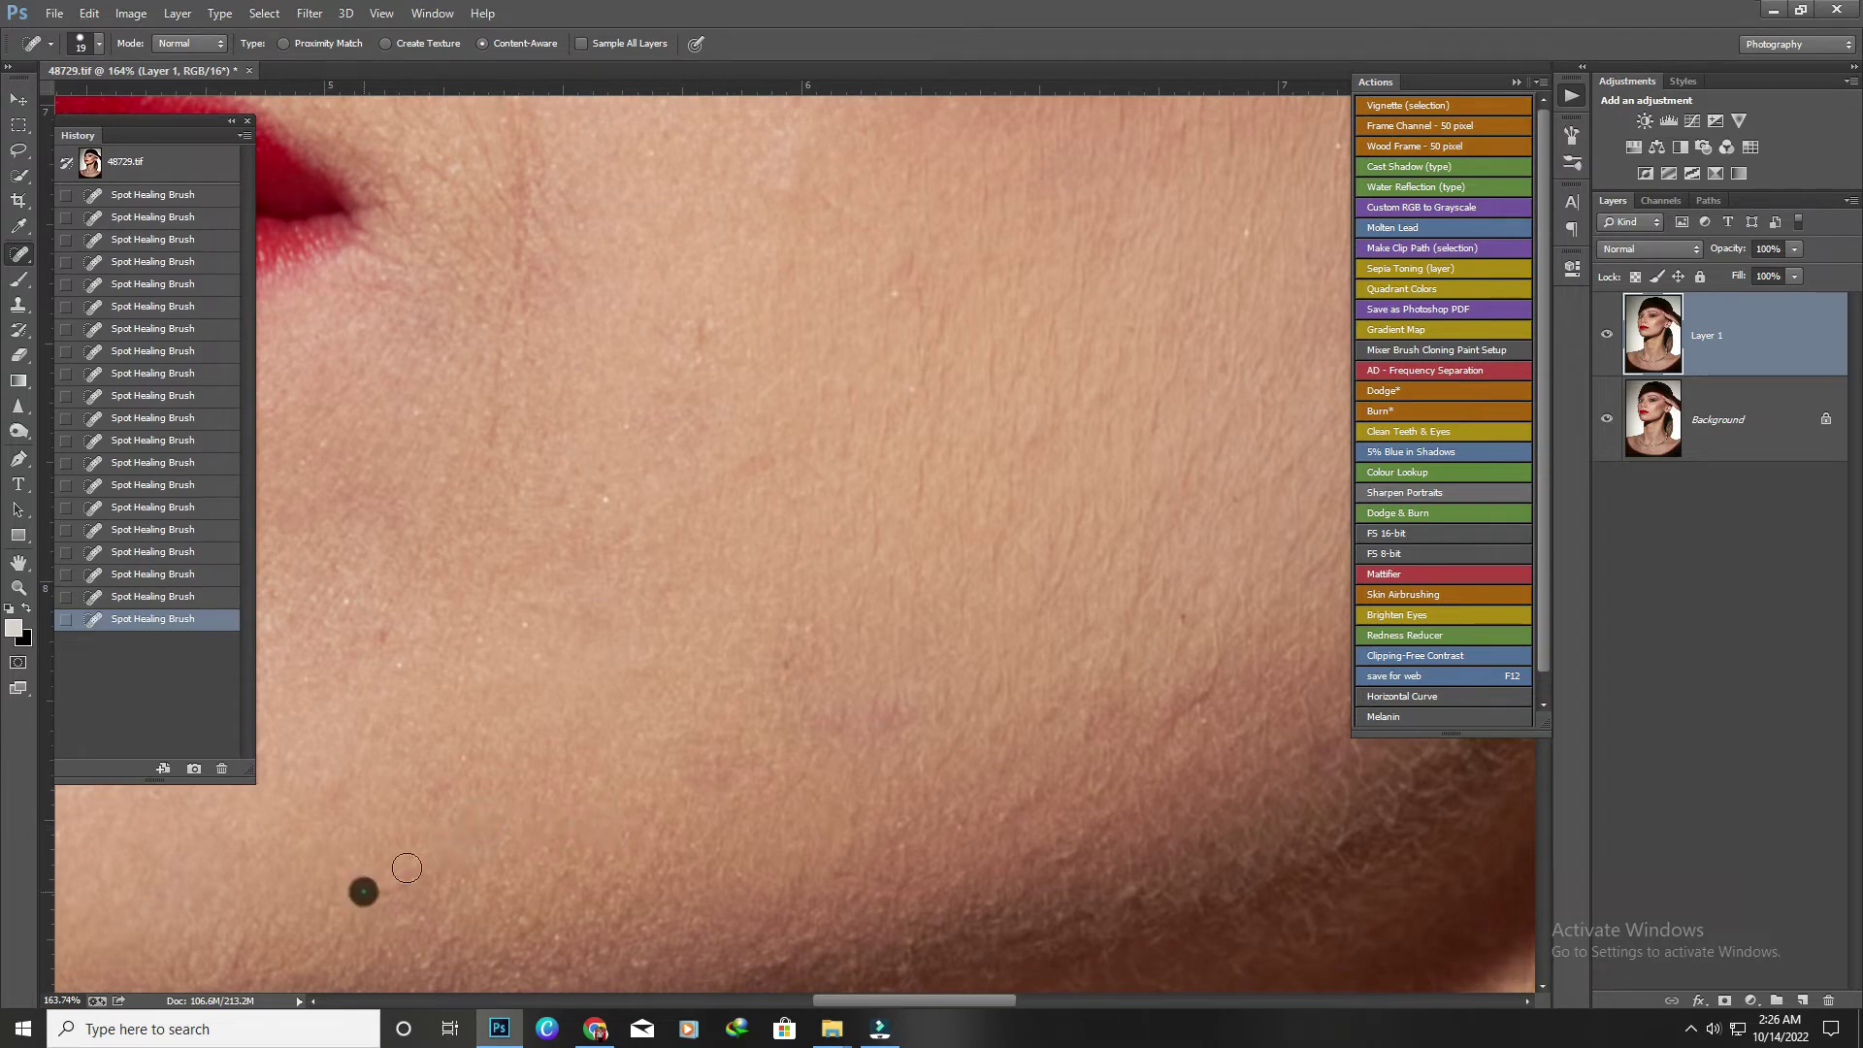
# Paint out a blemish along the jawline and a fine line on the cheek.
pyautogui.moveTo(703, 743); pyautogui.dragTo(703, 787)
pyautogui.scroll(-3, 533, 715)
pyautogui.scroll(2, 678, 678)
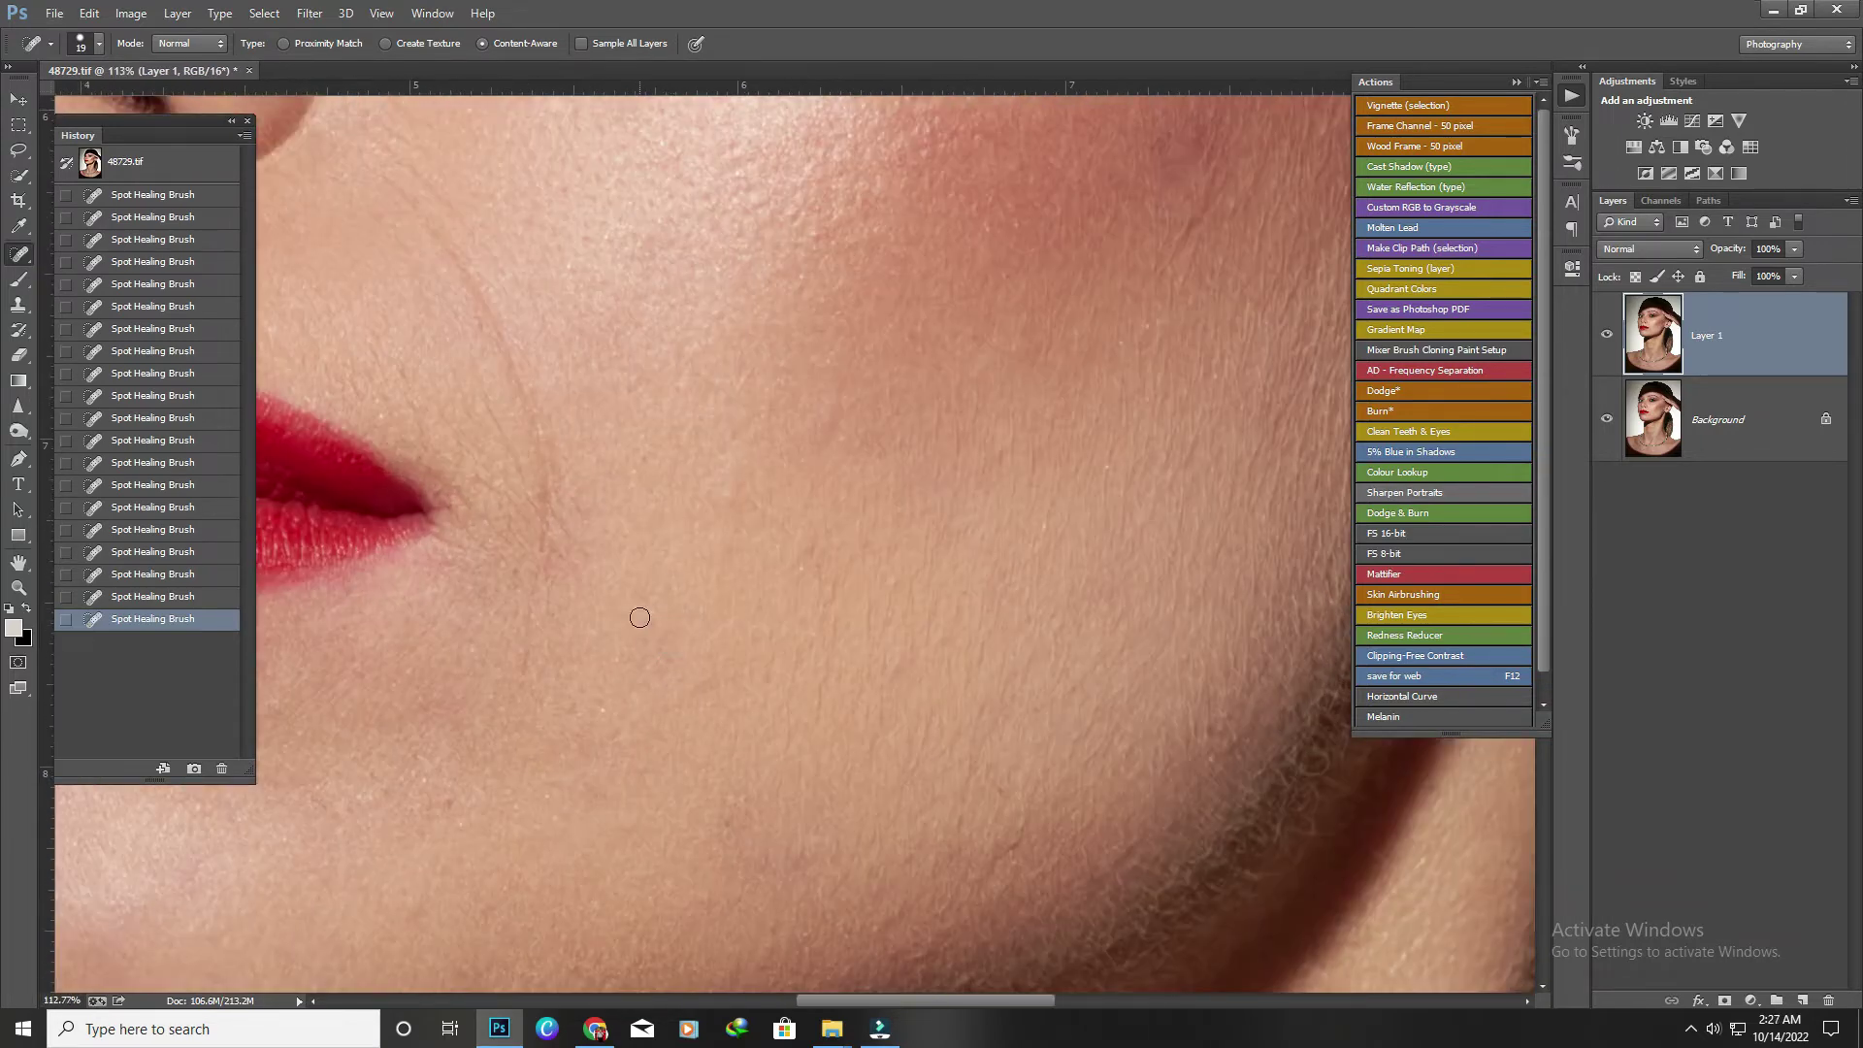
pyautogui.moveTo(637, 615); pyautogui.dragTo(732, 623)
pyautogui.scroll(-3, 716, 504)
pyautogui.scroll(1, 1152, 587)
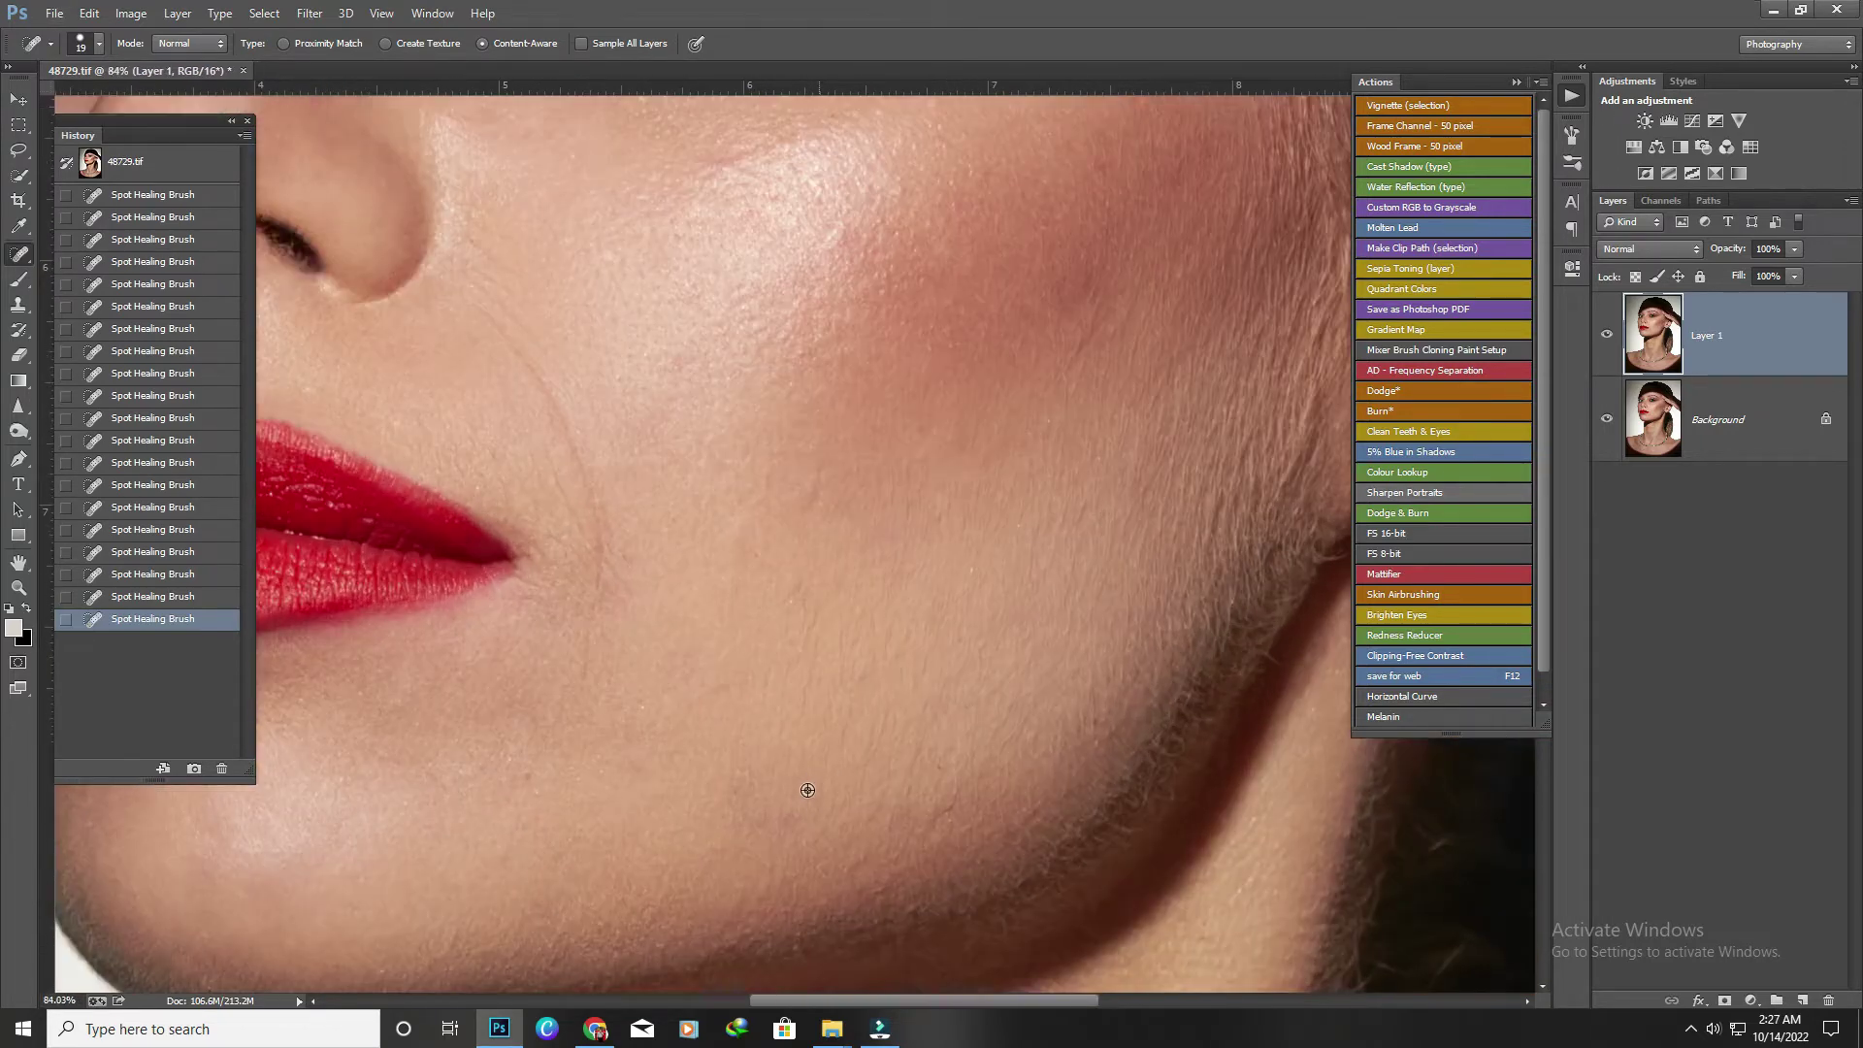
# Try sampling a skin source, dismiss the sampling warning, and bring up the related healing tools.
pyautogui.keyDown('alt'); pyautogui.click(804, 791); pyautogui.keyUp('alt')
pyautogui.click(987, 393)
pyautogui.scroll(3, 830, 762)
pyautogui.rightClick(18, 254)
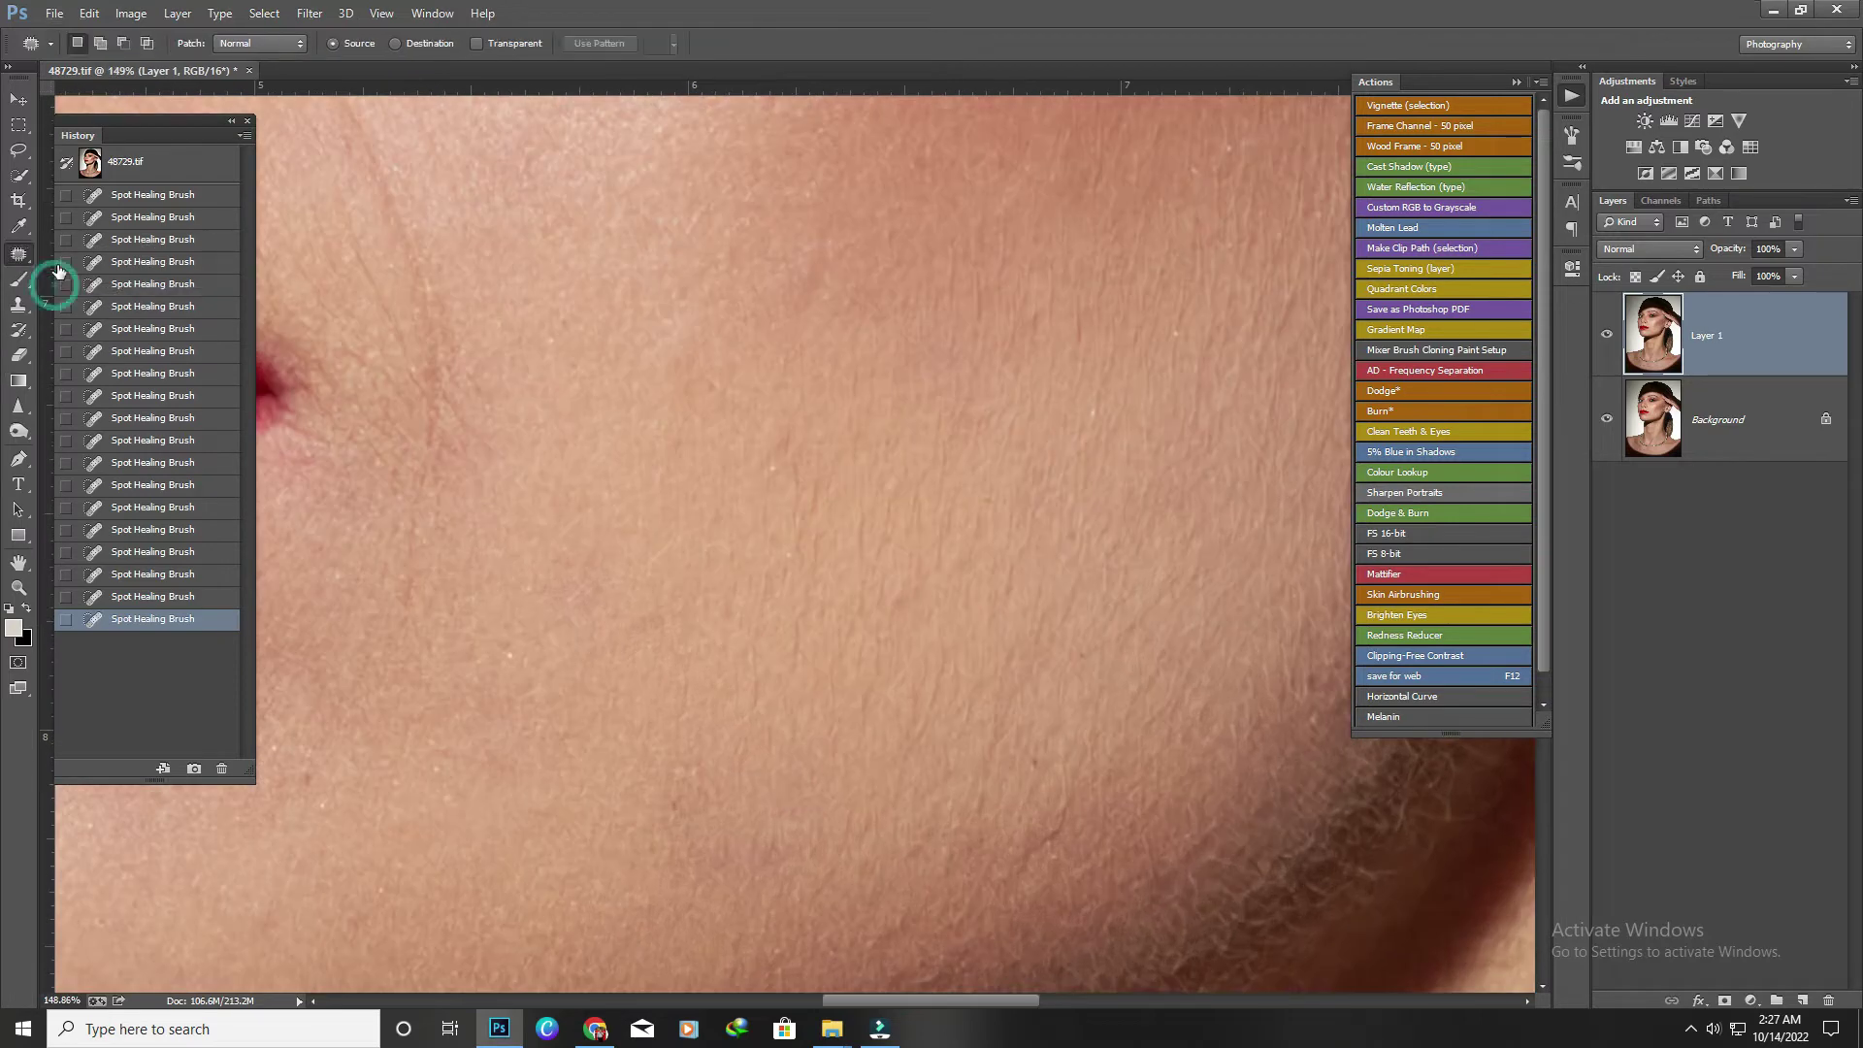
# Switch to the Healing Brush and heal several remaining spots across the cheek.
pyautogui.click(97, 291)
pyautogui.scroll(-1, 682, 725)
pyautogui.hotkey('shift', 'j')
pyautogui.scroll(-2, 746, 685)
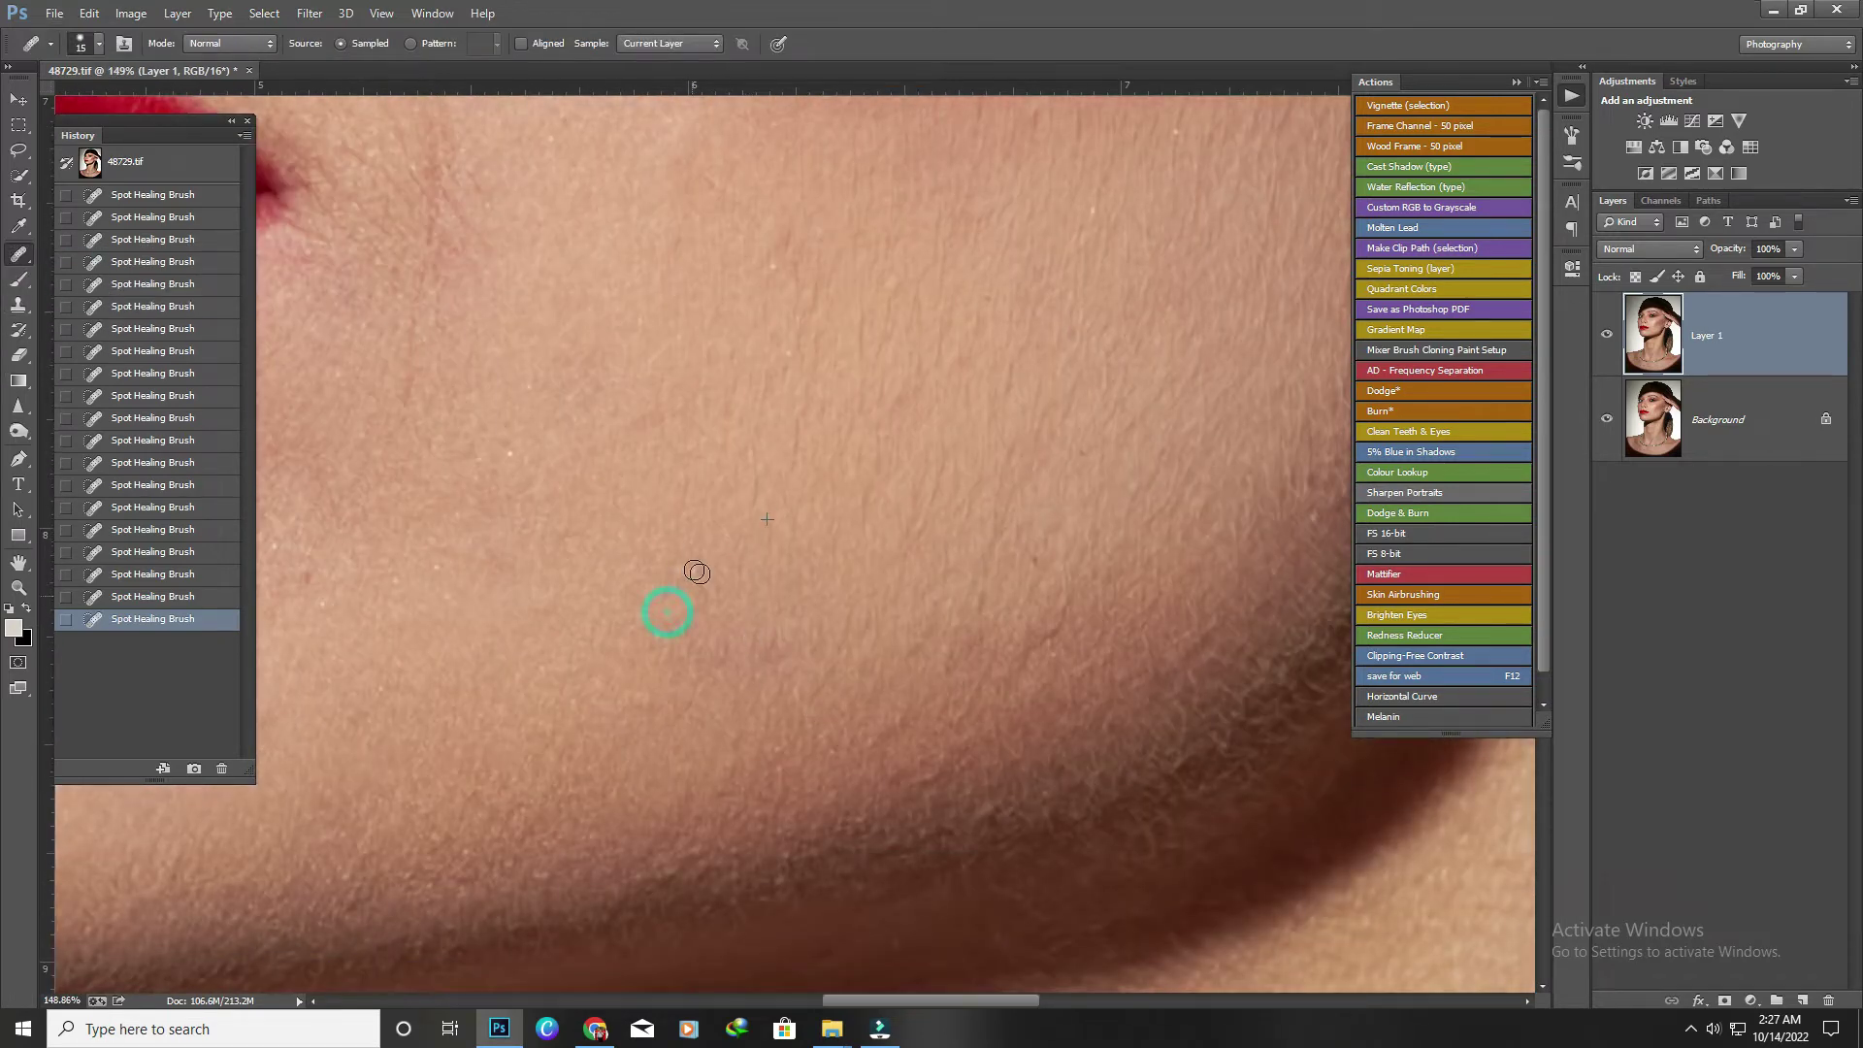
pyautogui.click(697, 573)
pyautogui.scroll(1, 387, 796)
pyautogui.click(573, 656)
pyautogui.click(483, 674)
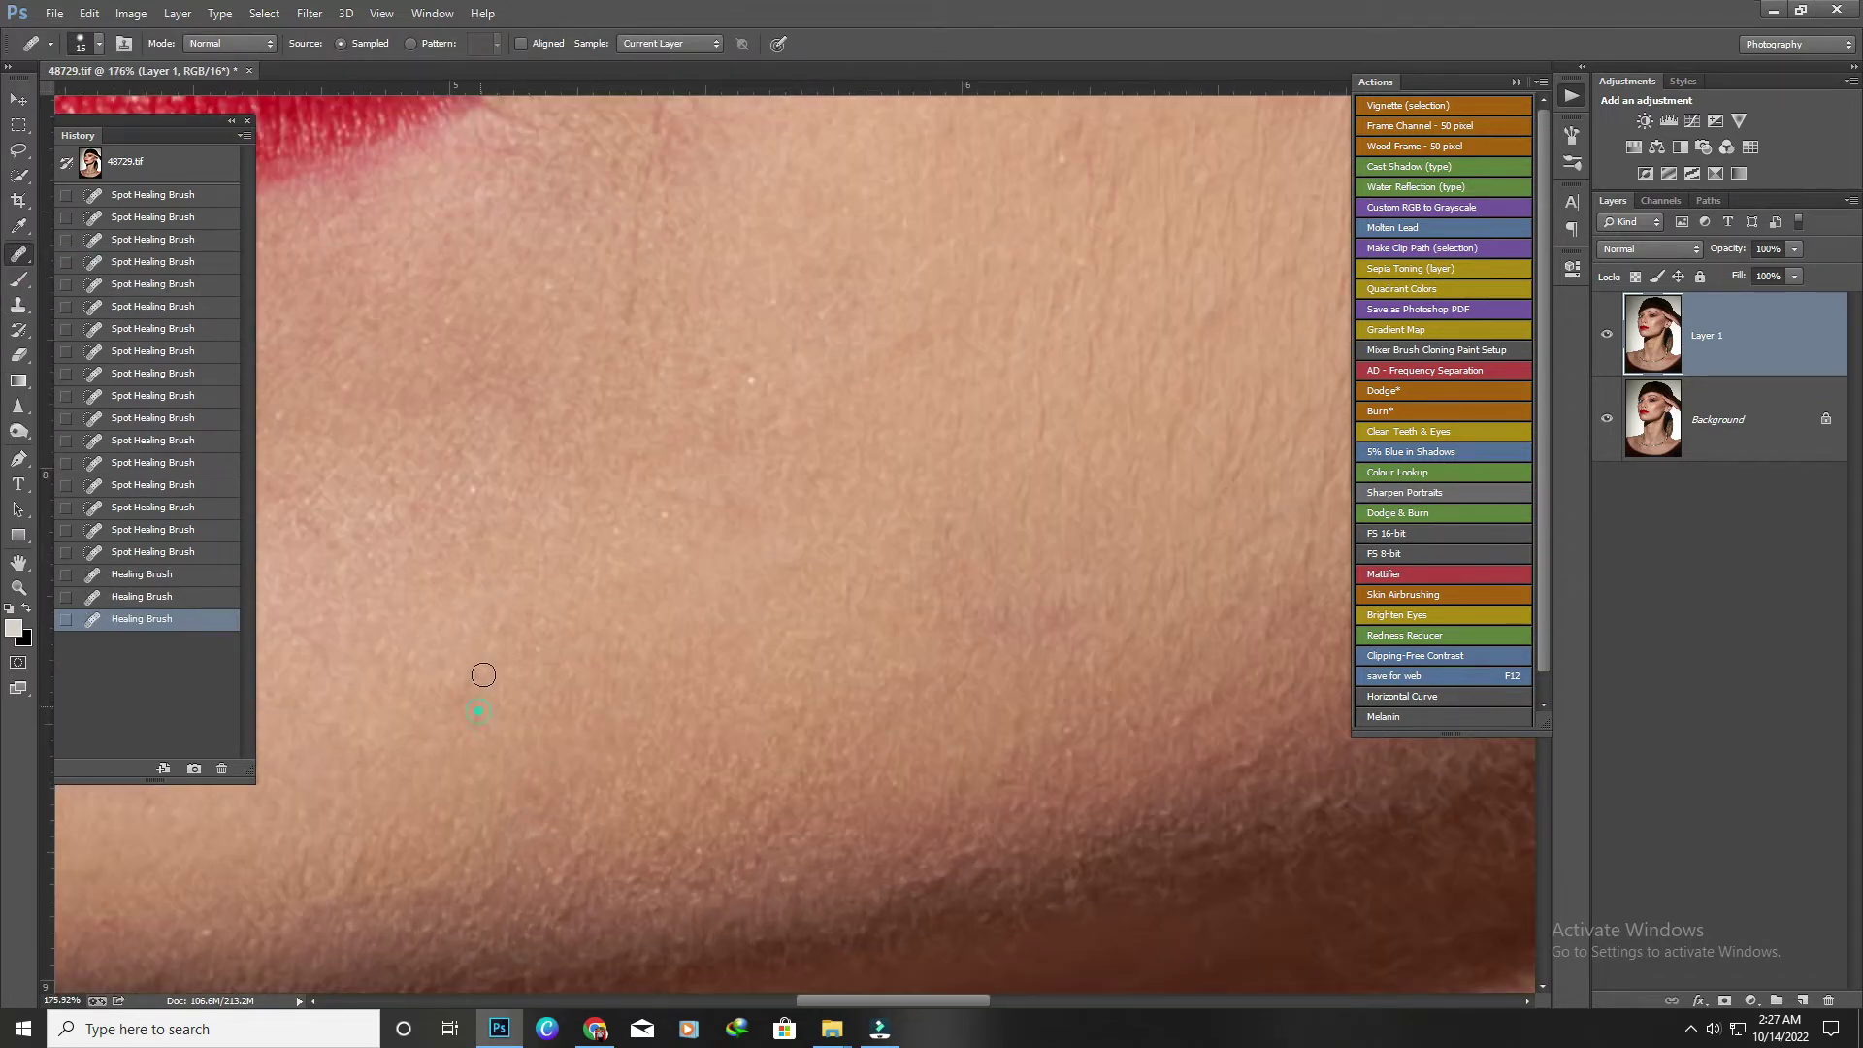
pyautogui.click(670, 853)
pyautogui.scroll(-5, 1022, 686)
pyautogui.scroll(5, 862, 414)
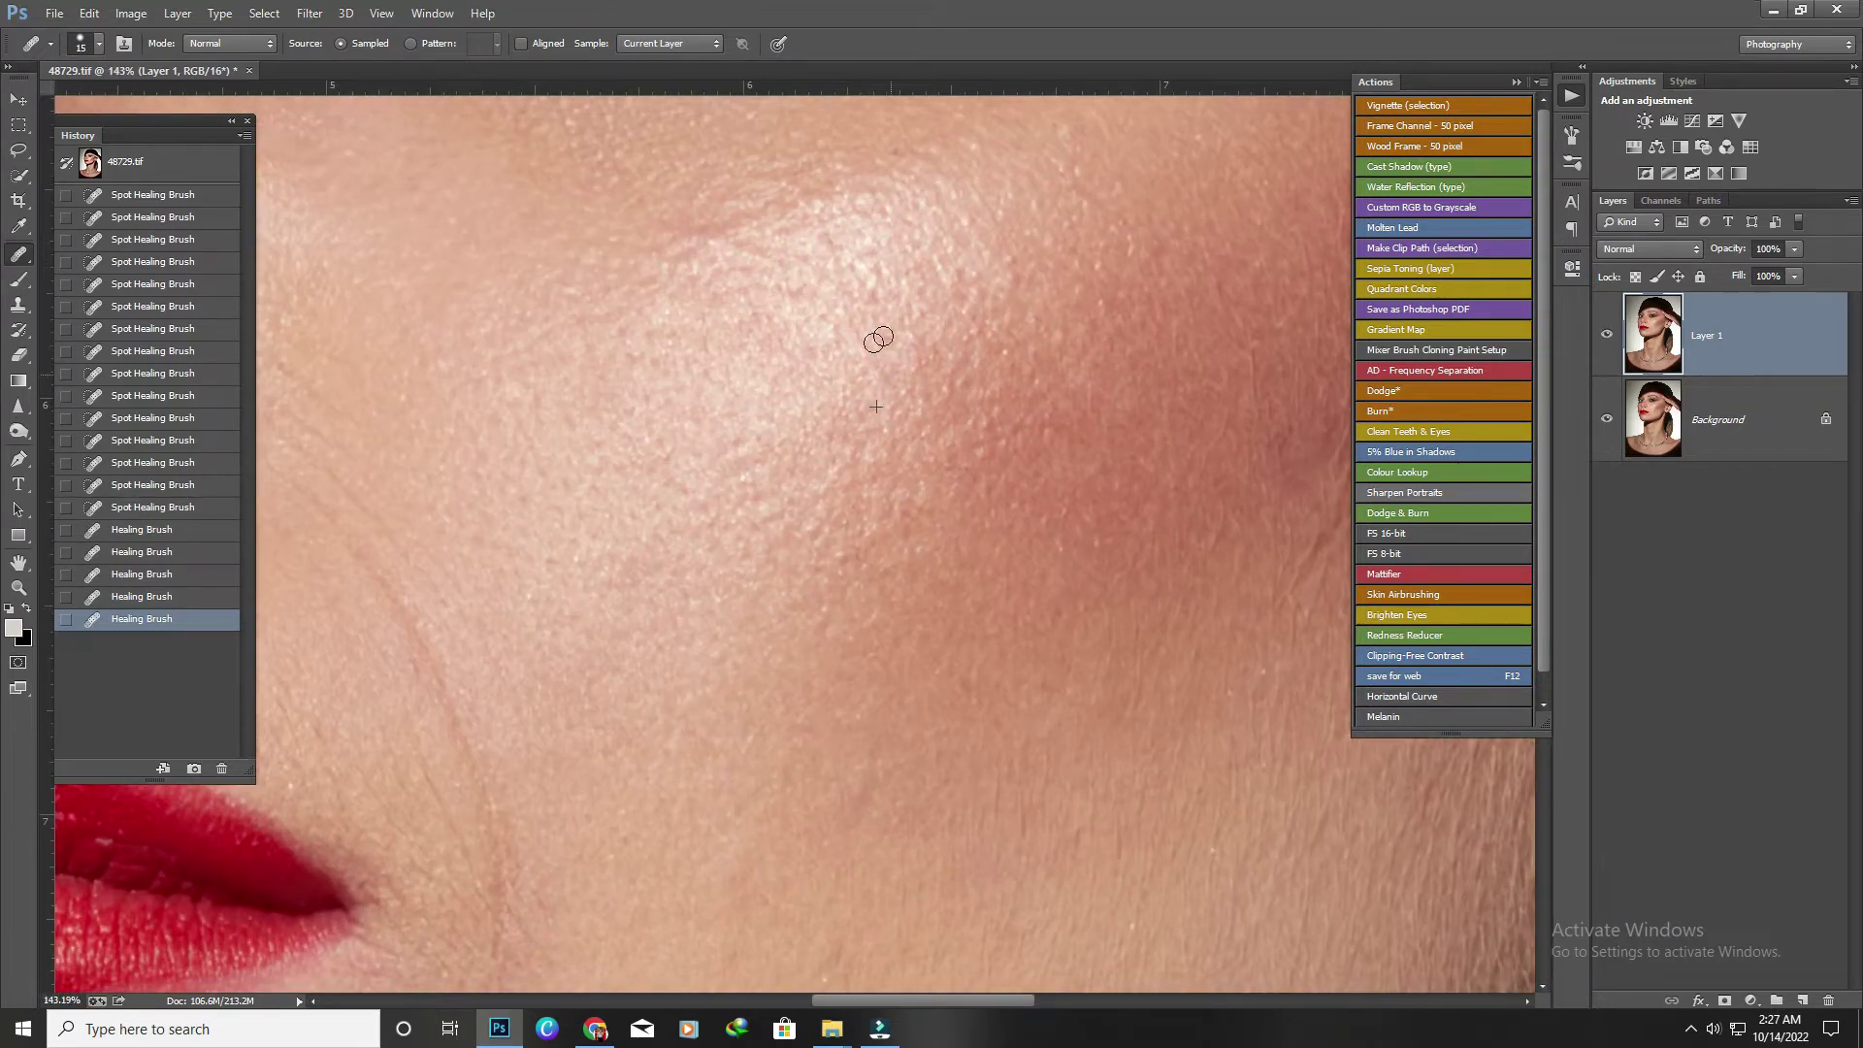
pyautogui.click(878, 338)
# Toggle Layer 1's visibility to compare the retouch against the original.
pyautogui.scroll(-2, 835, 253)
pyautogui.scroll(-2, 830, 311)
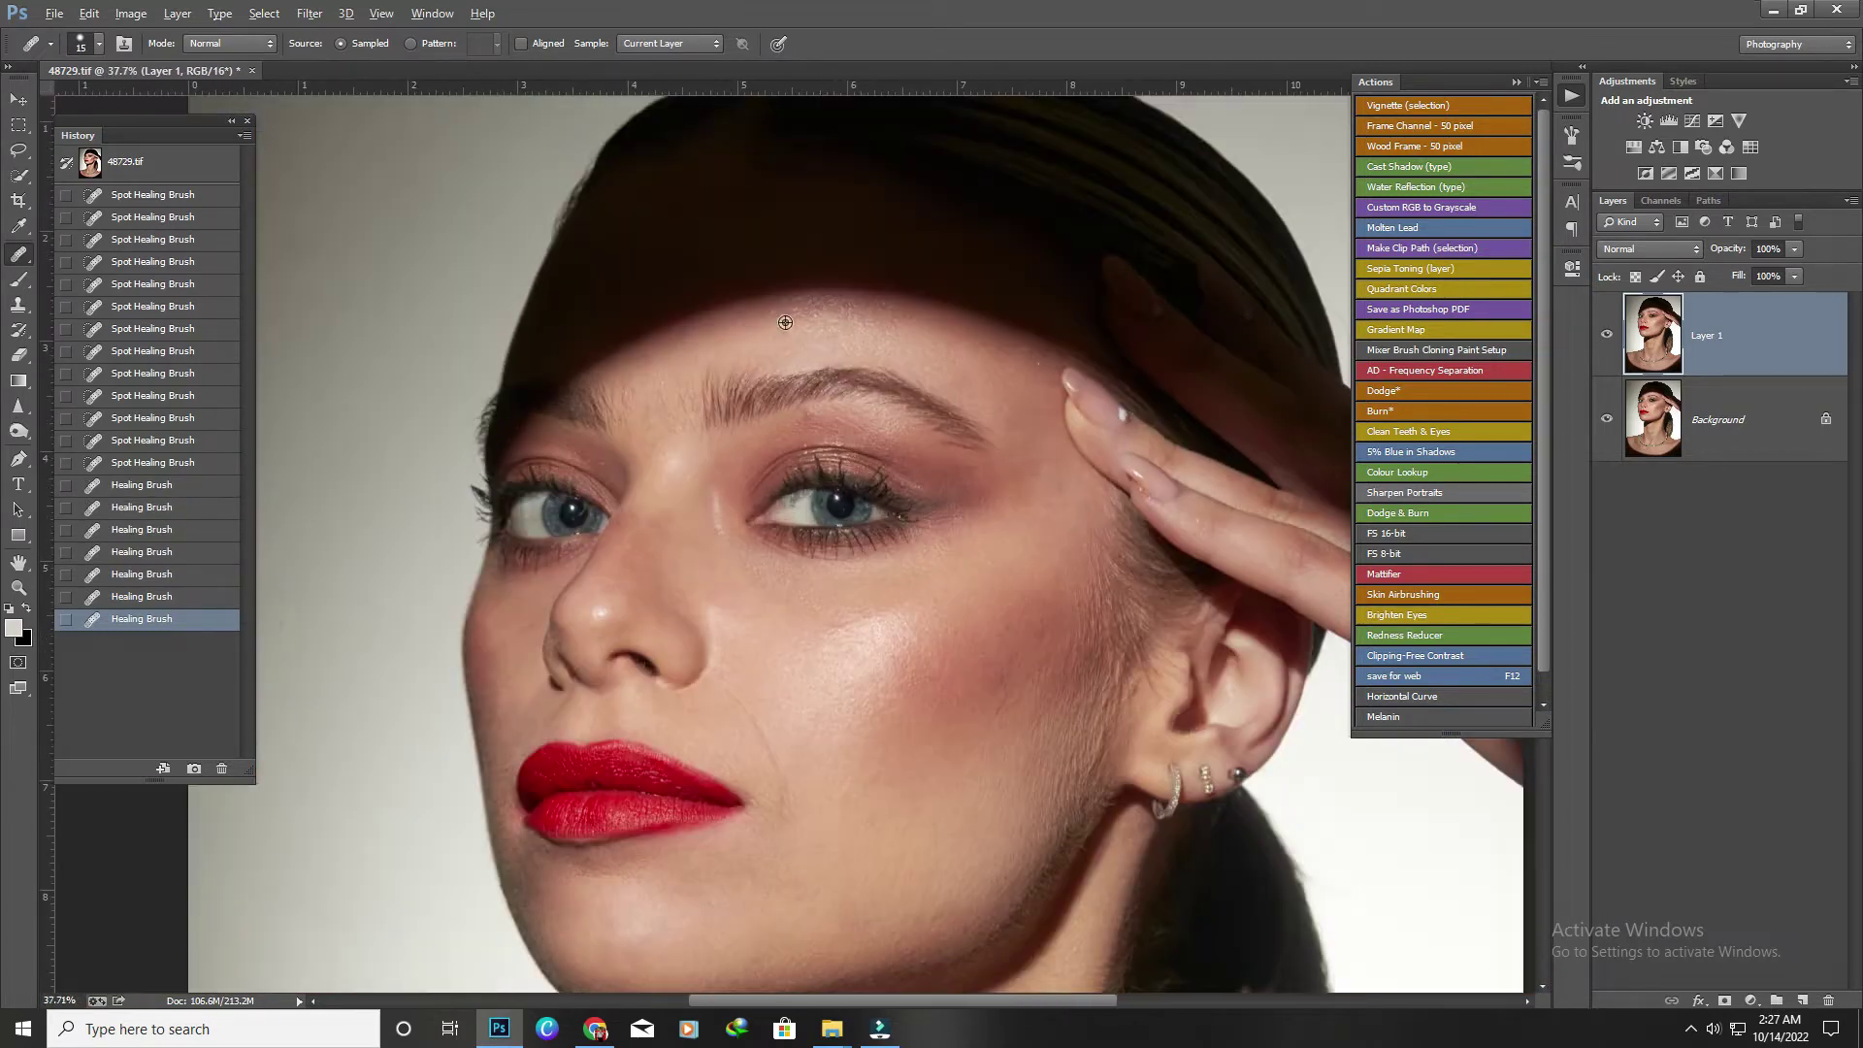
pyautogui.scroll(-1, 823, 363)
pyautogui.click(1606, 335)
pyautogui.click(1606, 336)
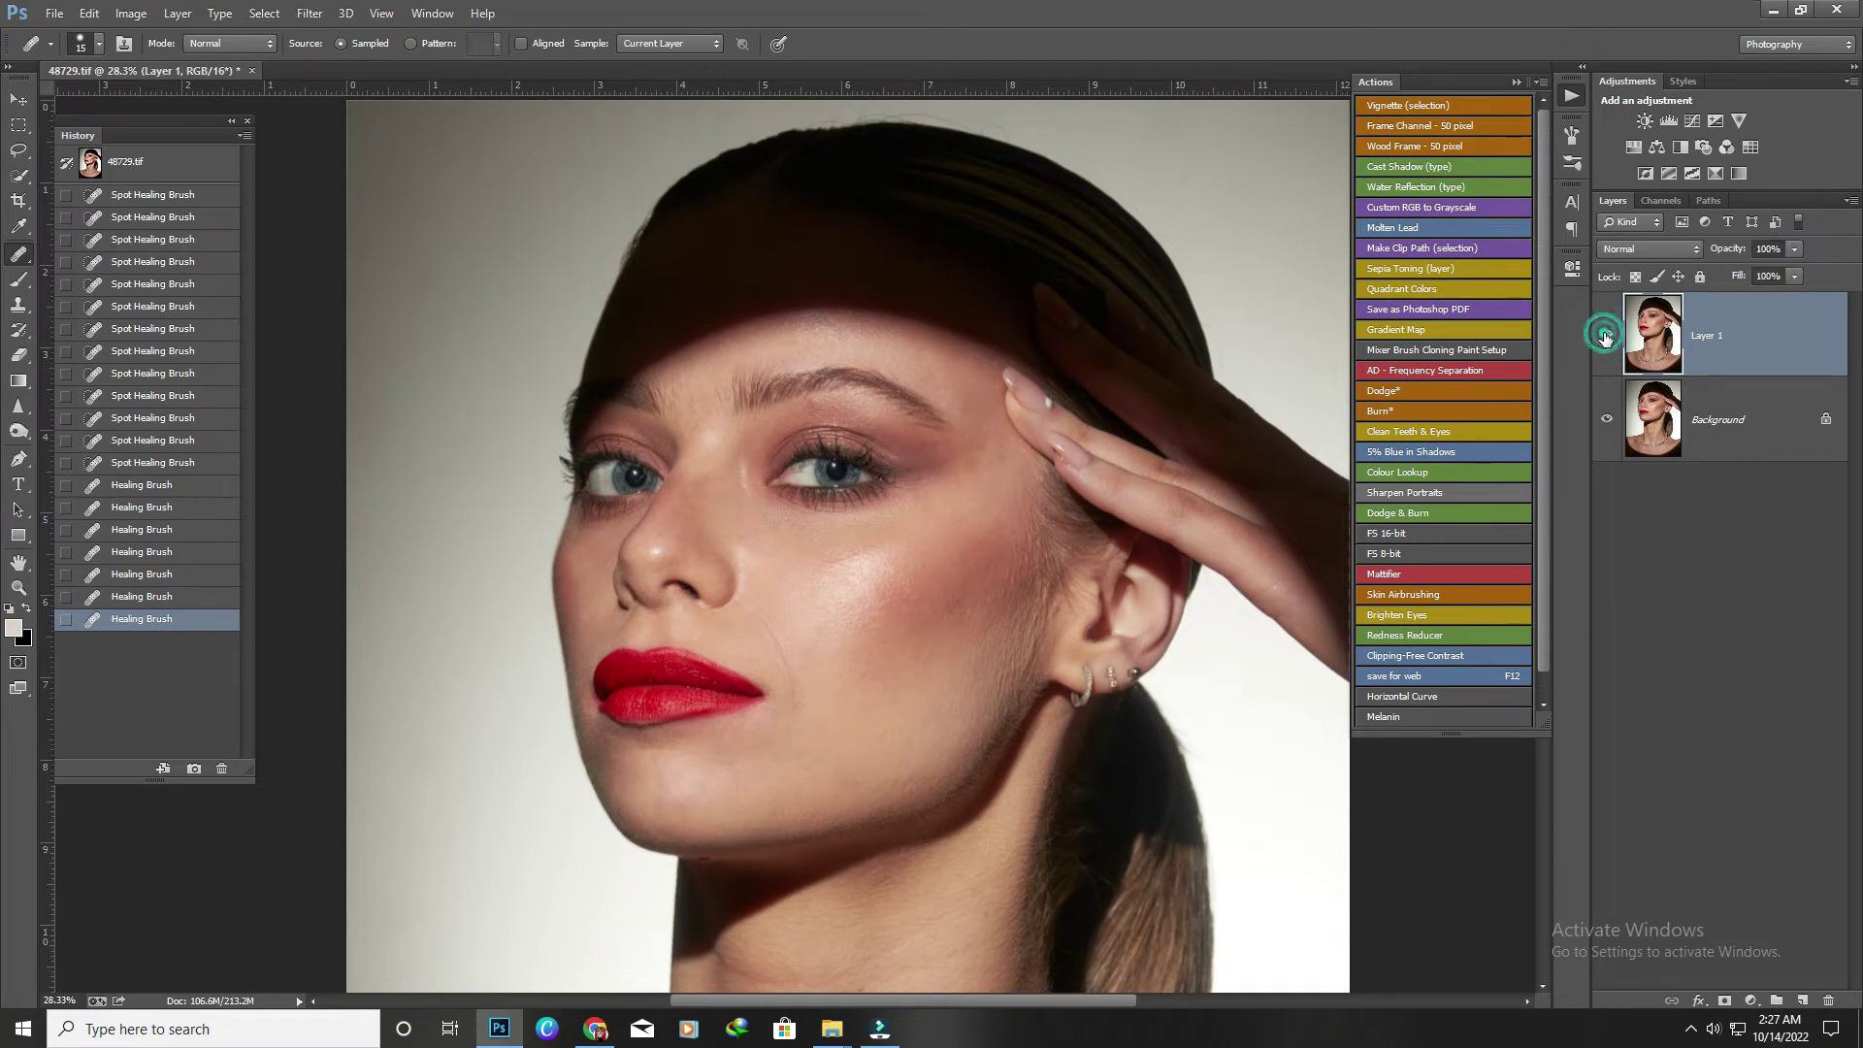
pyautogui.click(1605, 336)
pyautogui.click(1606, 336)
# Heal the dark red blemish under the chin and the dark mark on the neck.
pyautogui.scroll(1, 737, 912)
pyautogui.scroll(3, 738, 932)
pyautogui.scroll(2, 738, 905)
pyautogui.moveTo(631, 884); pyautogui.dragTo(668, 882)
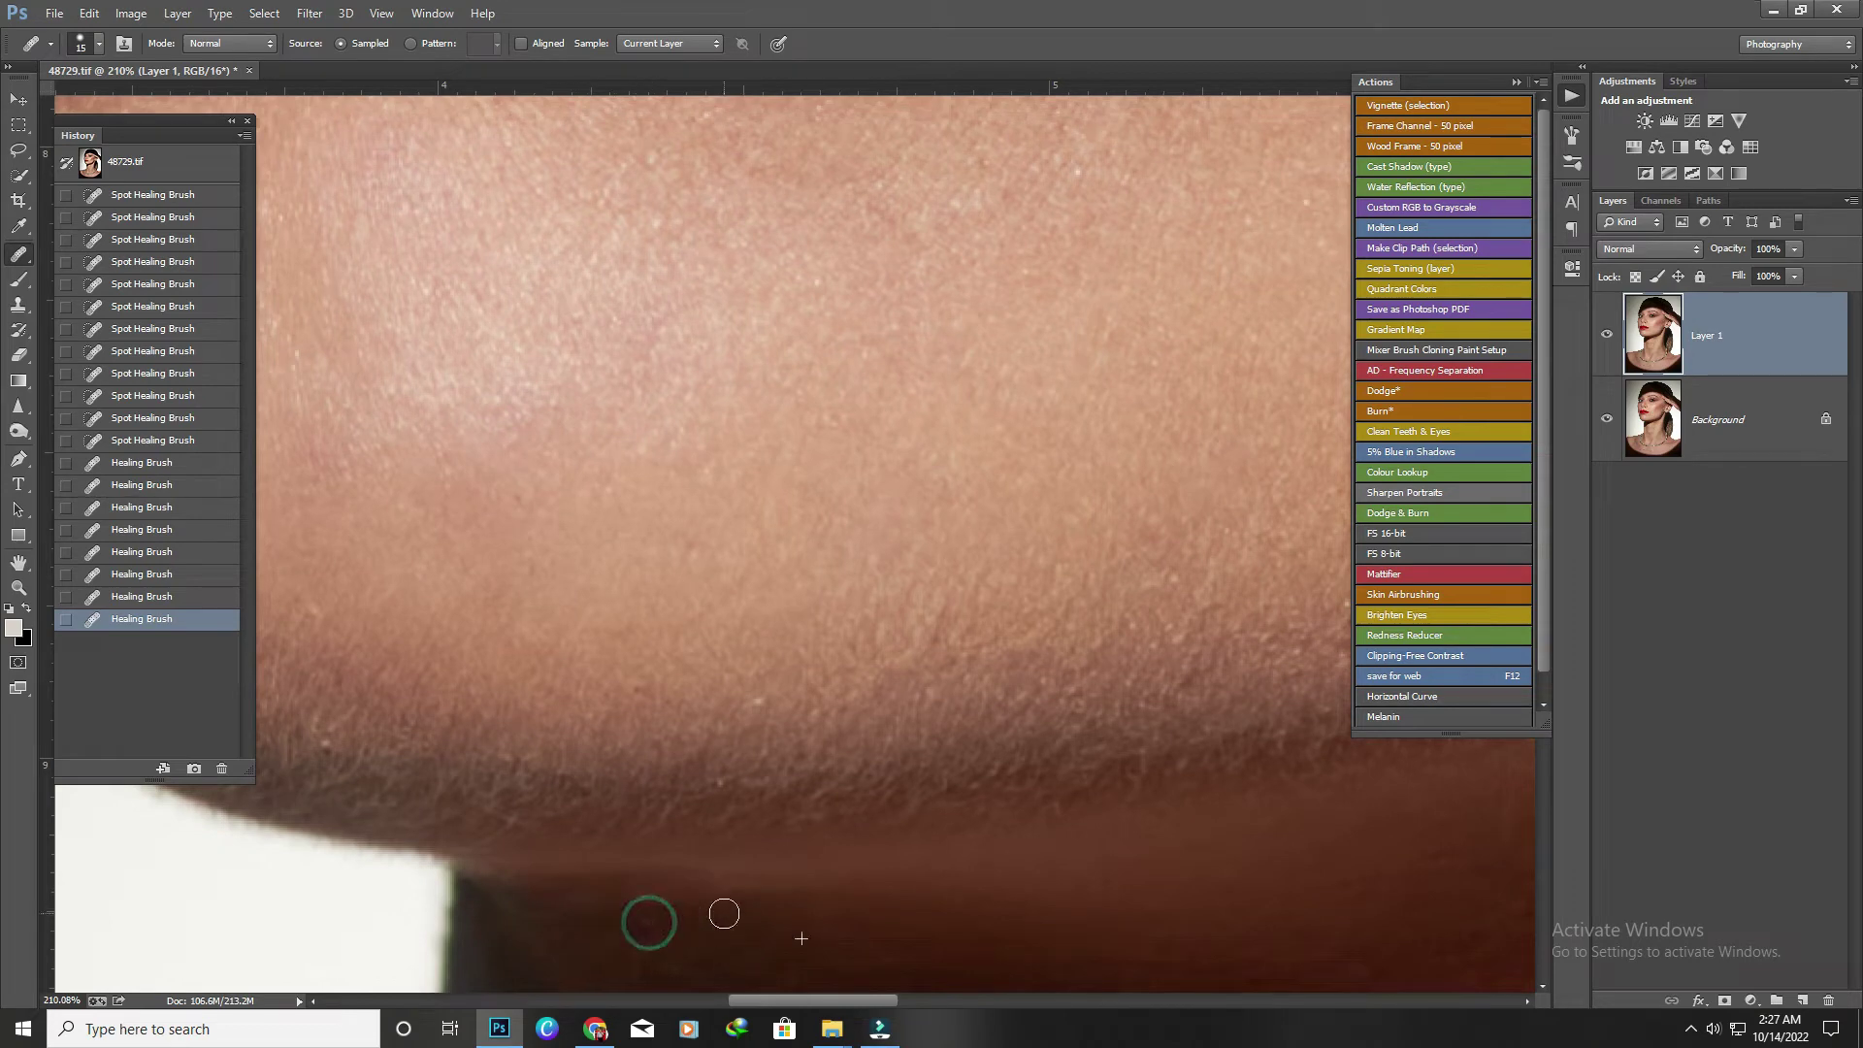
pyautogui.click(644, 915)
pyautogui.scroll(-4, 873, 931)
pyautogui.scroll(-1, 1061, 946)
pyautogui.scroll(3, 1062, 946)
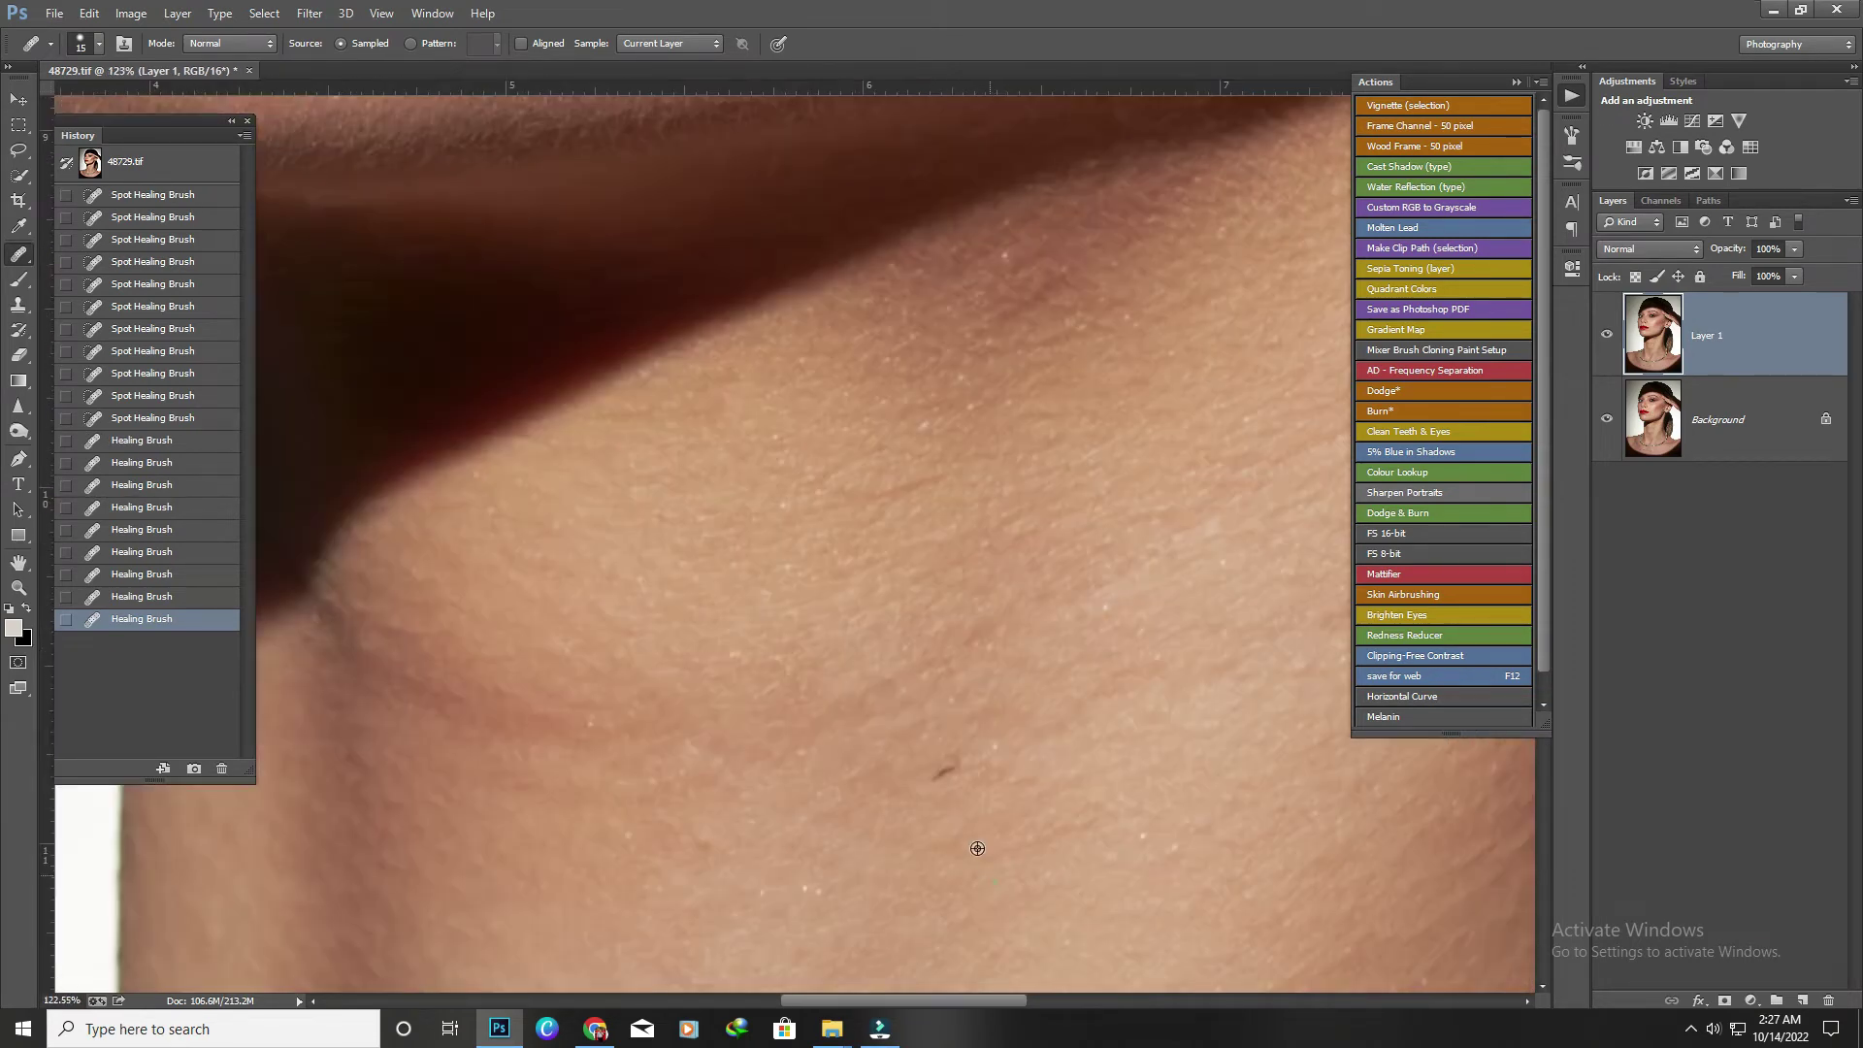
pyautogui.scroll(-1, 727, 847)
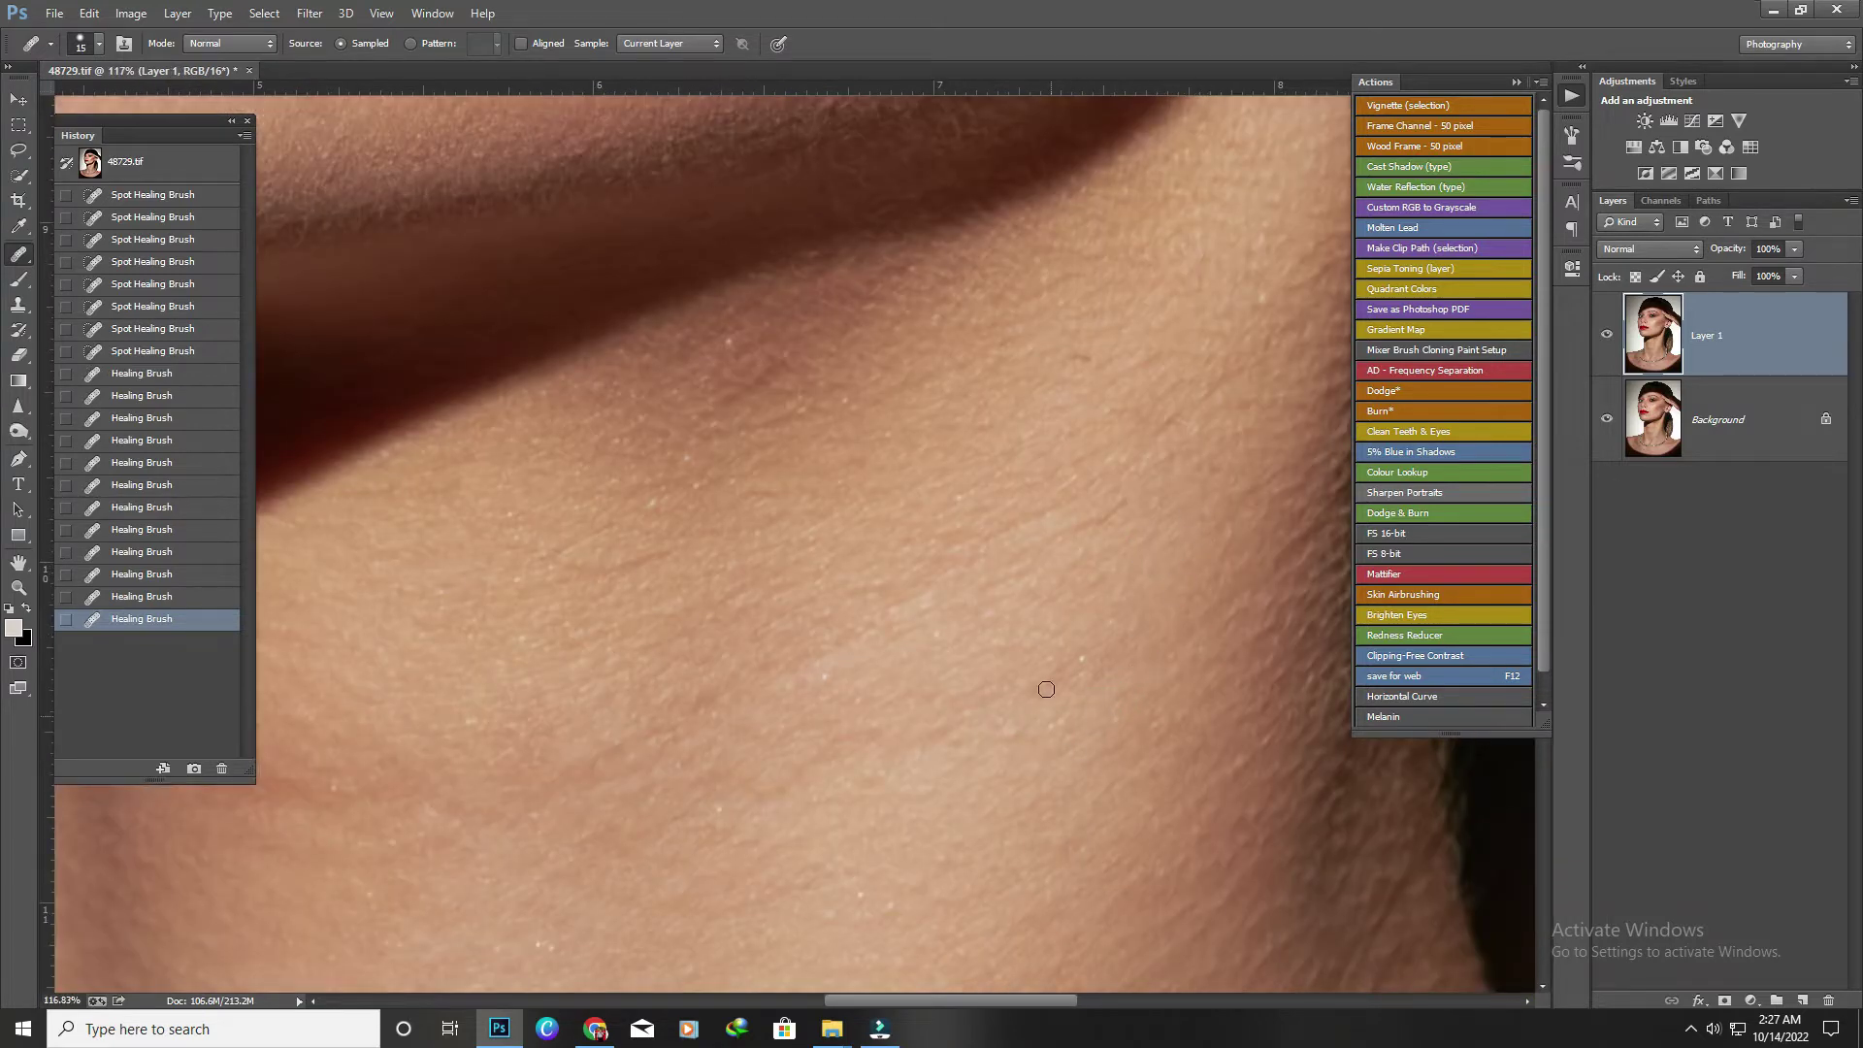
pyautogui.moveTo(1033, 698); pyautogui.dragTo(1080, 657)
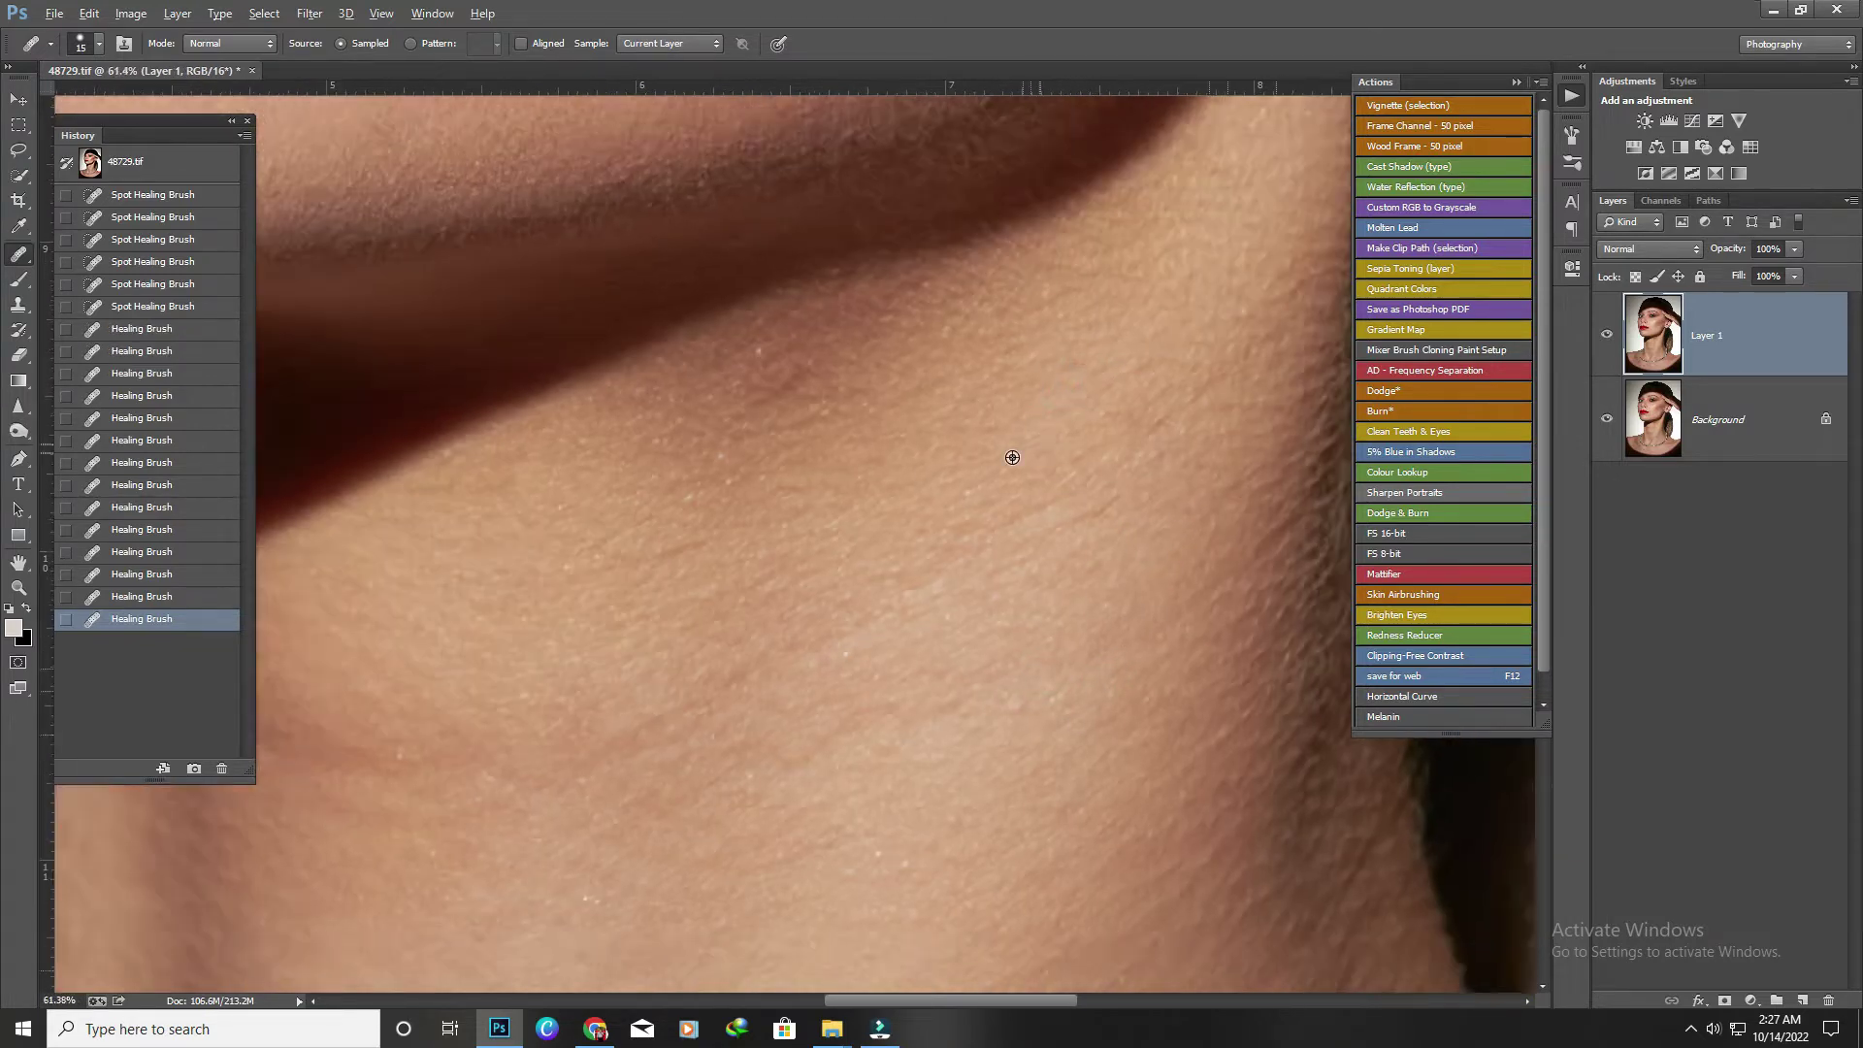
pyautogui.scroll(-5, 1011, 450)
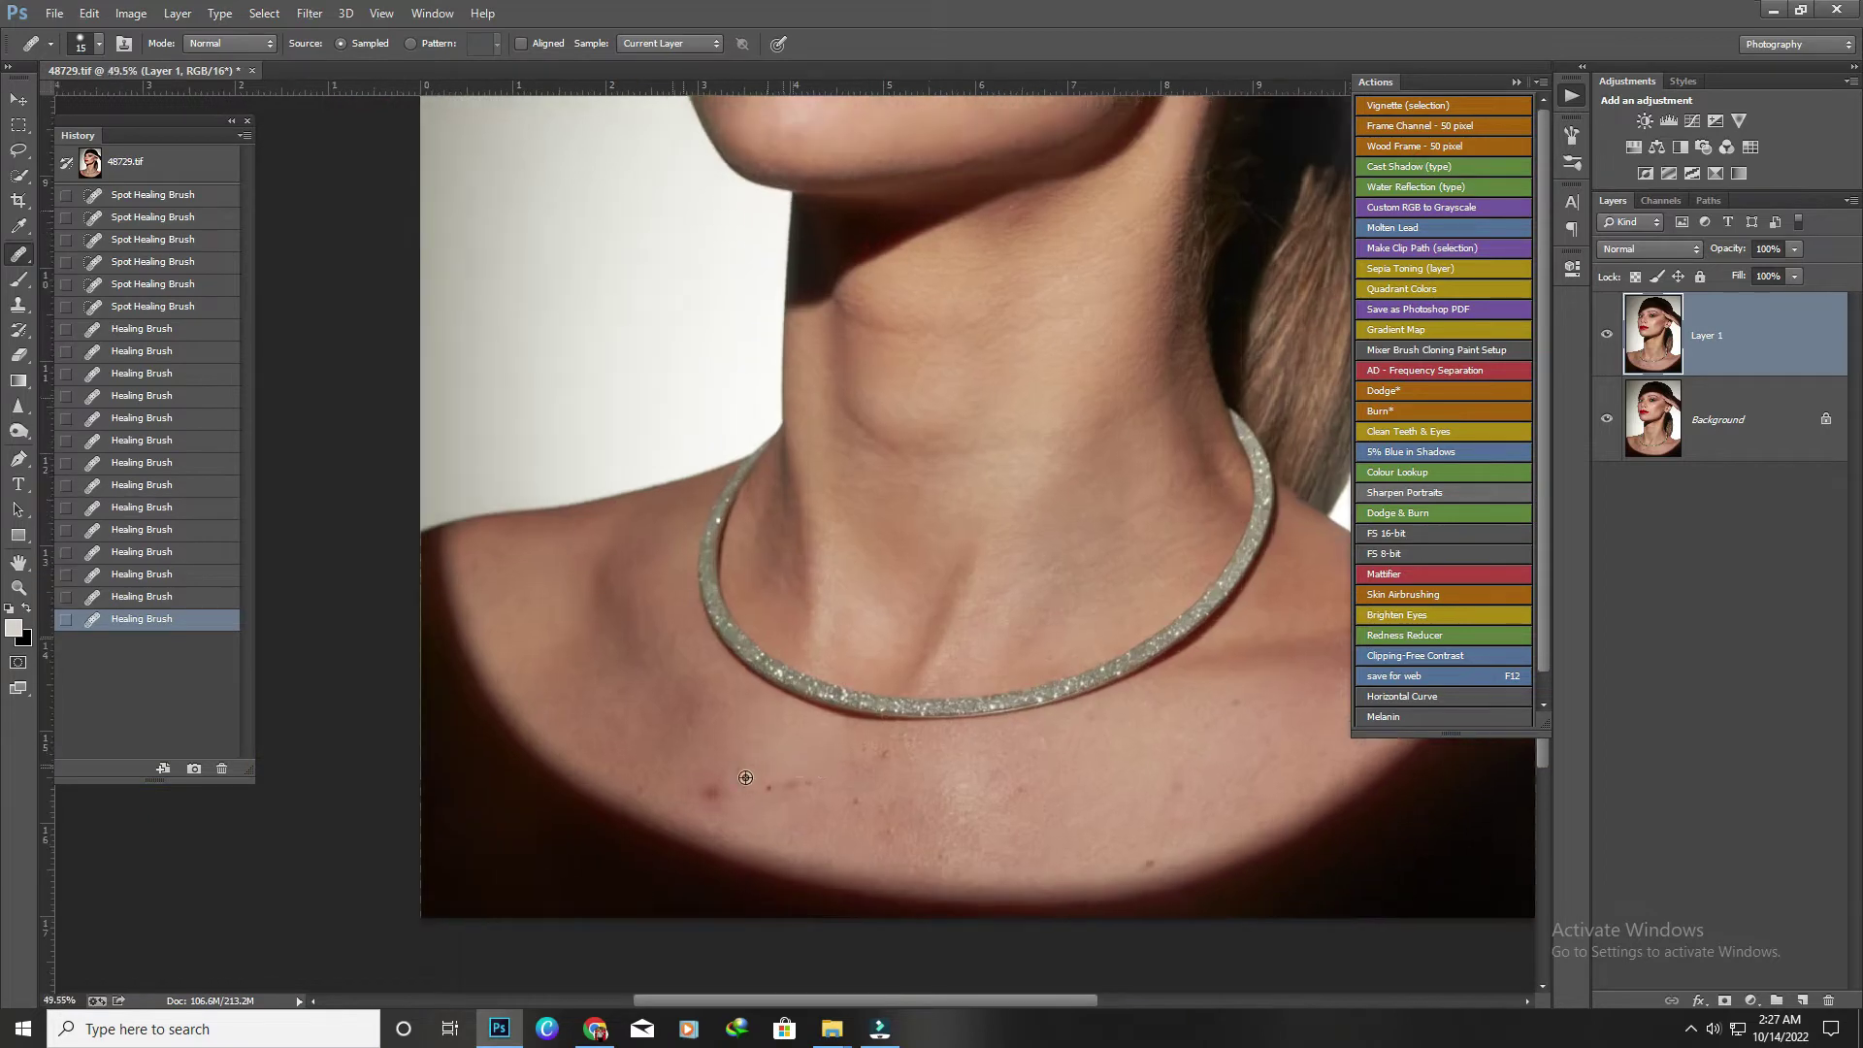
# Heal the red spots on the chest below the necklace.
pyautogui.scroll(5, 738, 738)
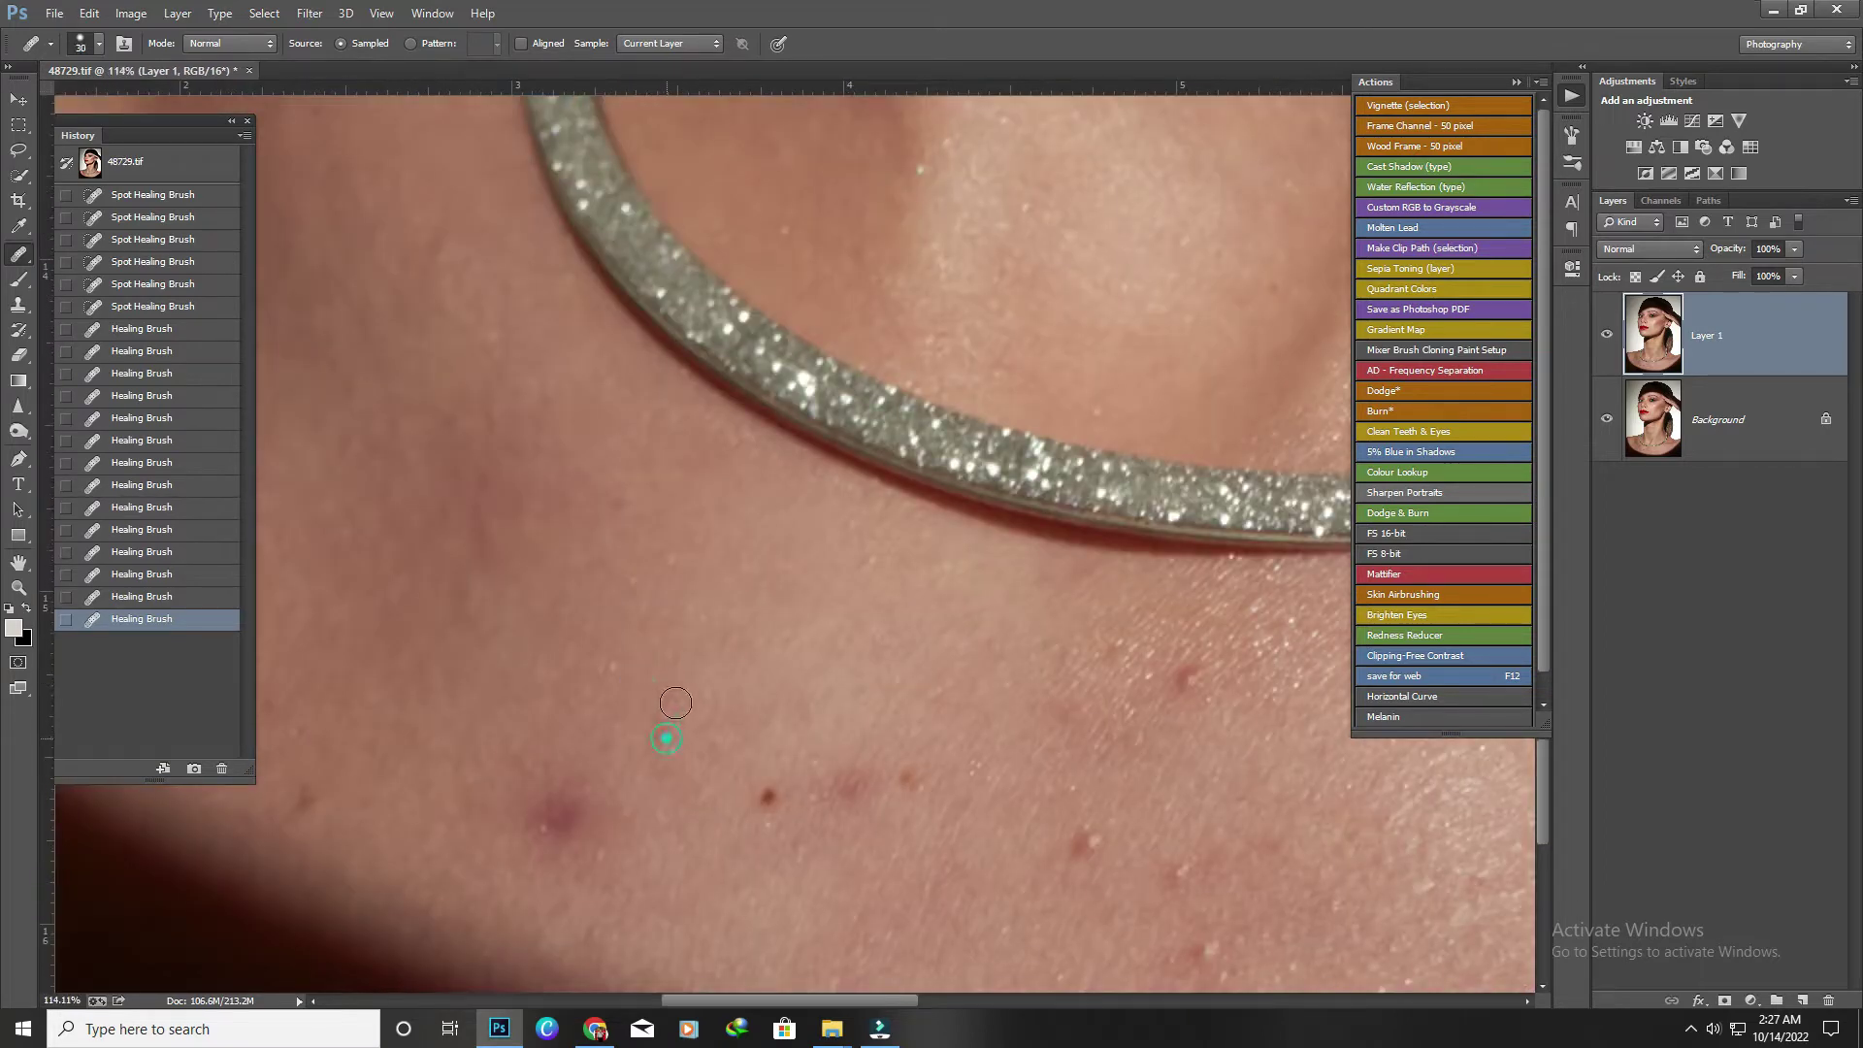
pyautogui.click(675, 702)
pyautogui.click(820, 782)
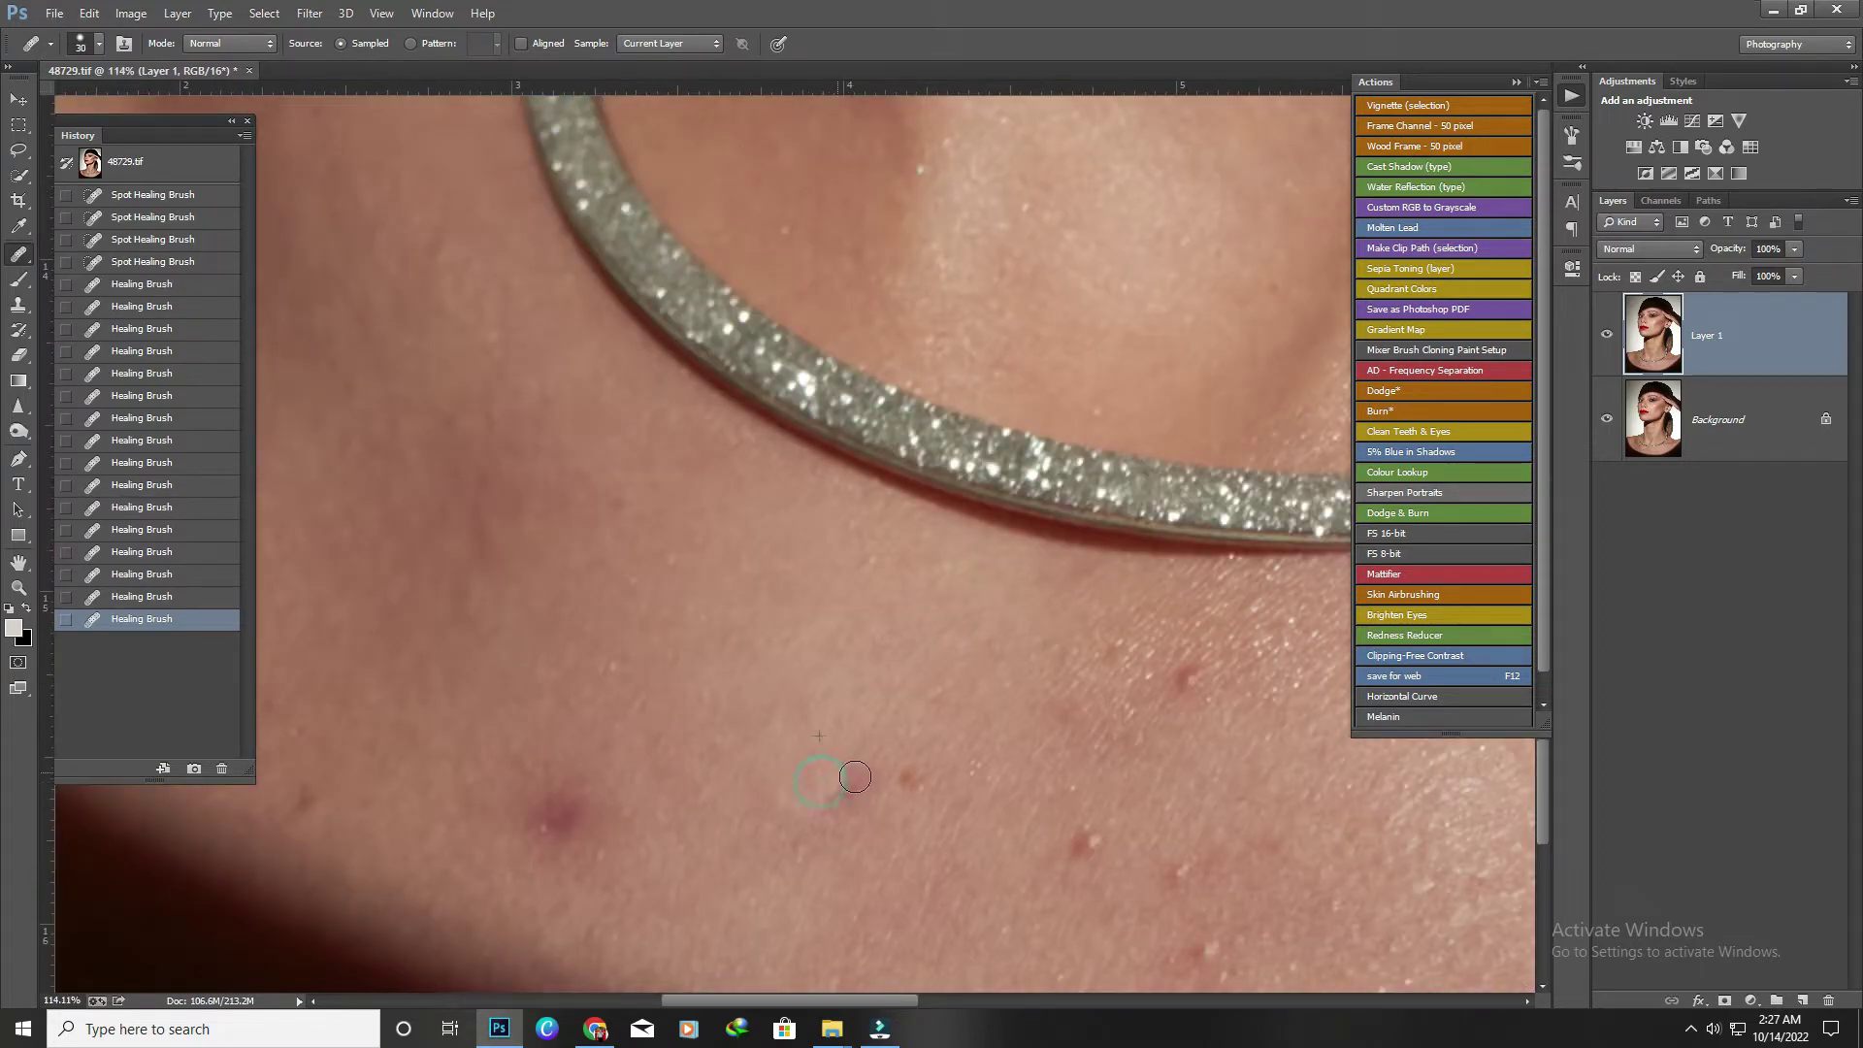
pyautogui.click(843, 778)
pyautogui.click(913, 763)
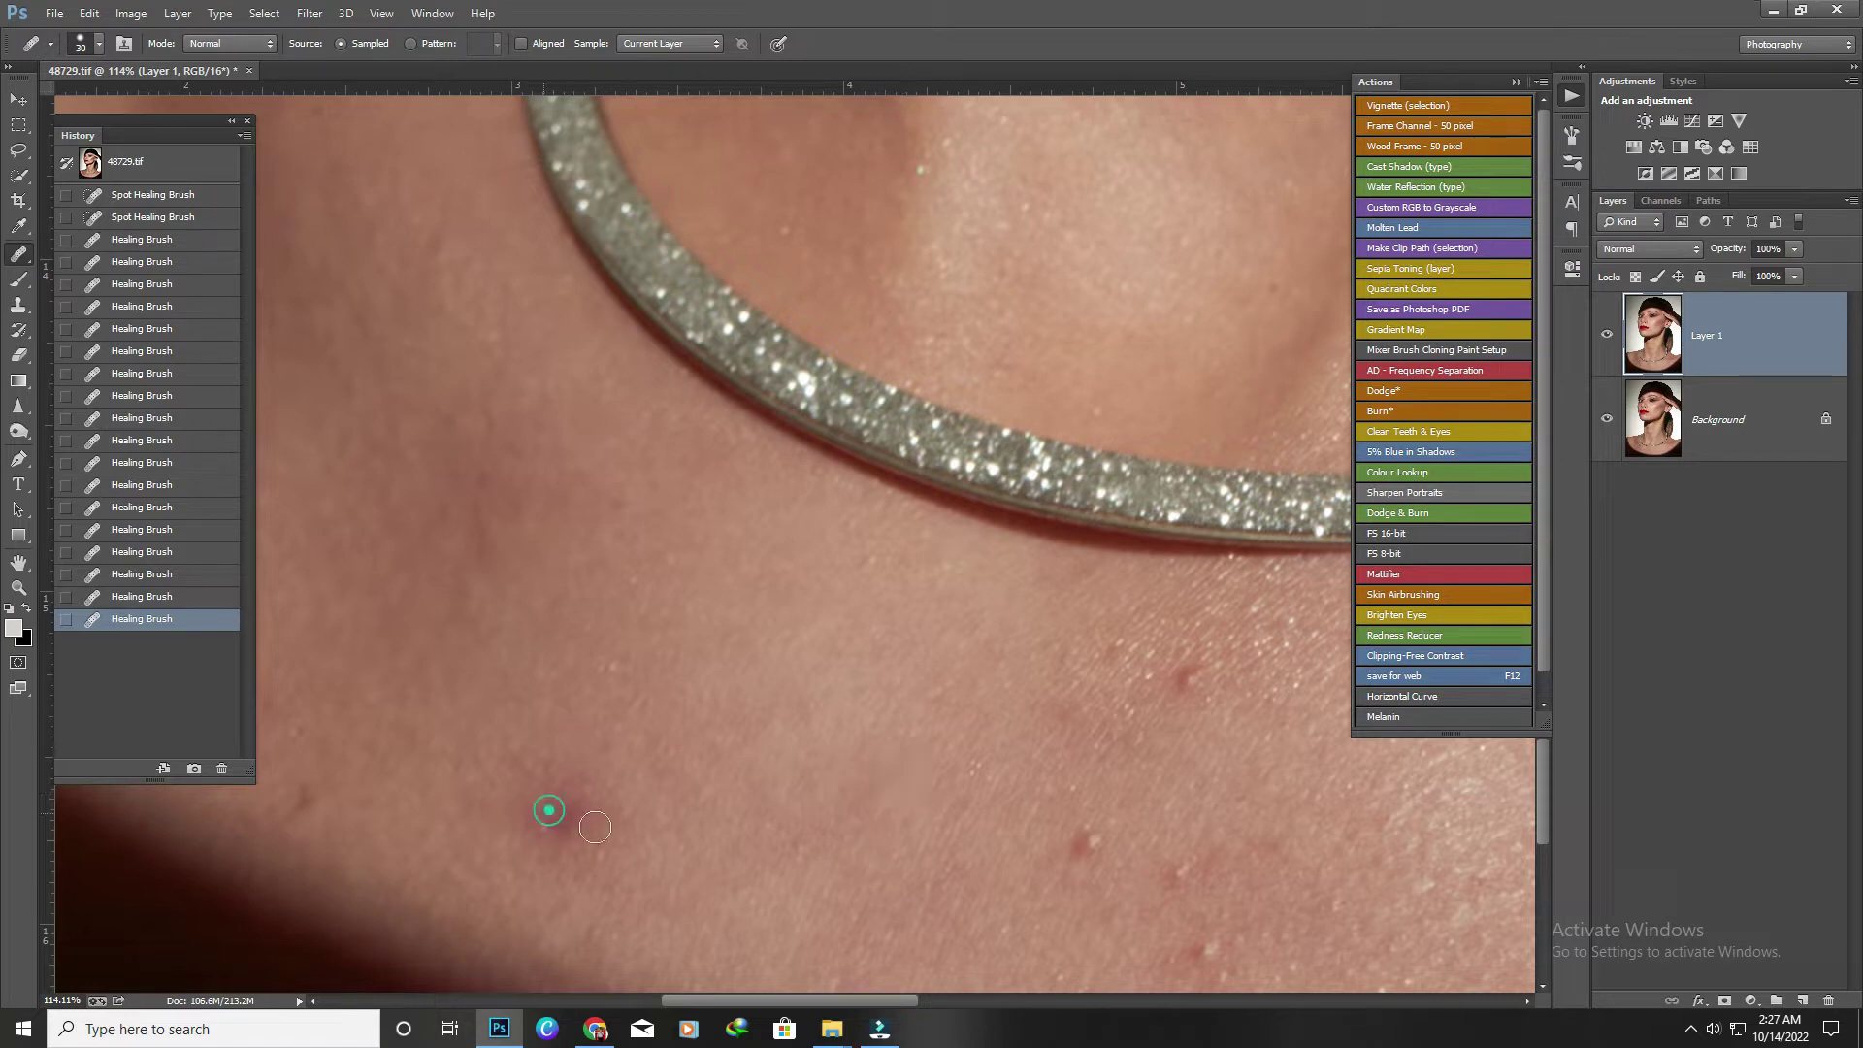
pyautogui.click(573, 797)
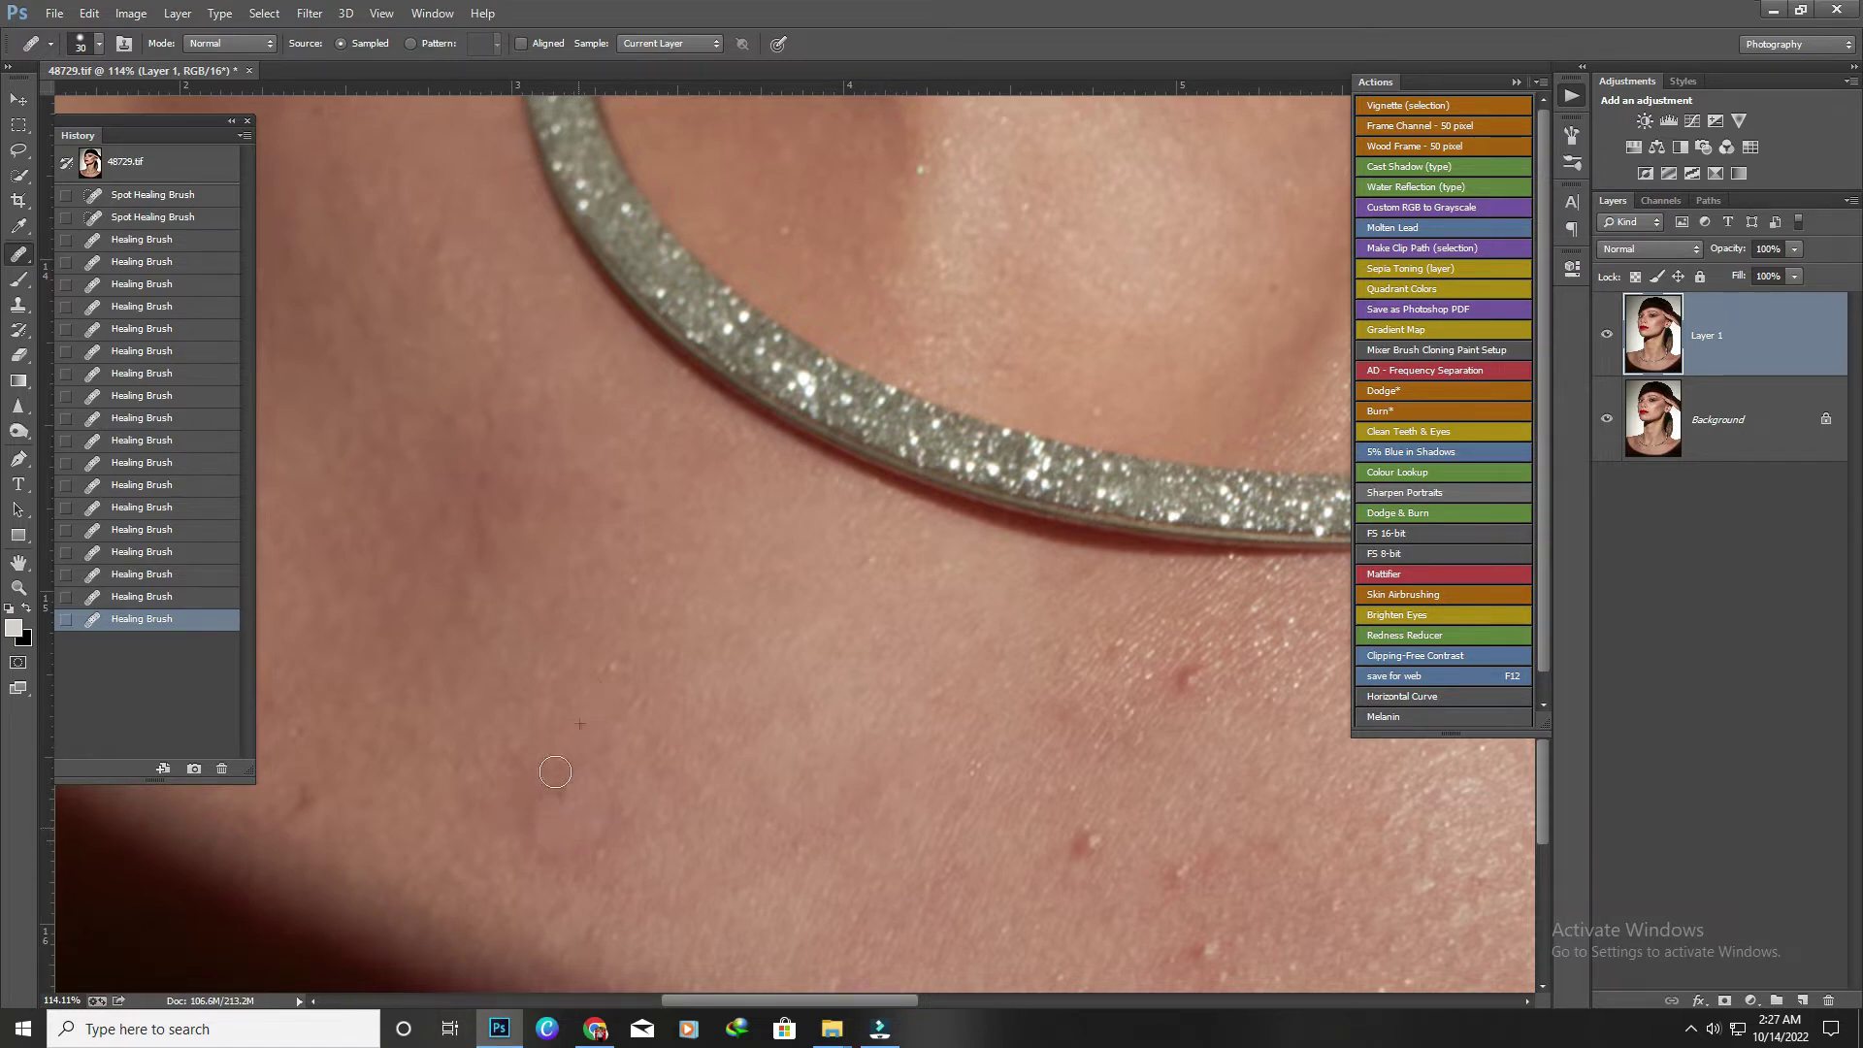
pyautogui.click(305, 795)
# Heal the streak and dark spots on the shoulder, sampling clean shoulder skin.
pyautogui.scroll(-1, 486, 717)
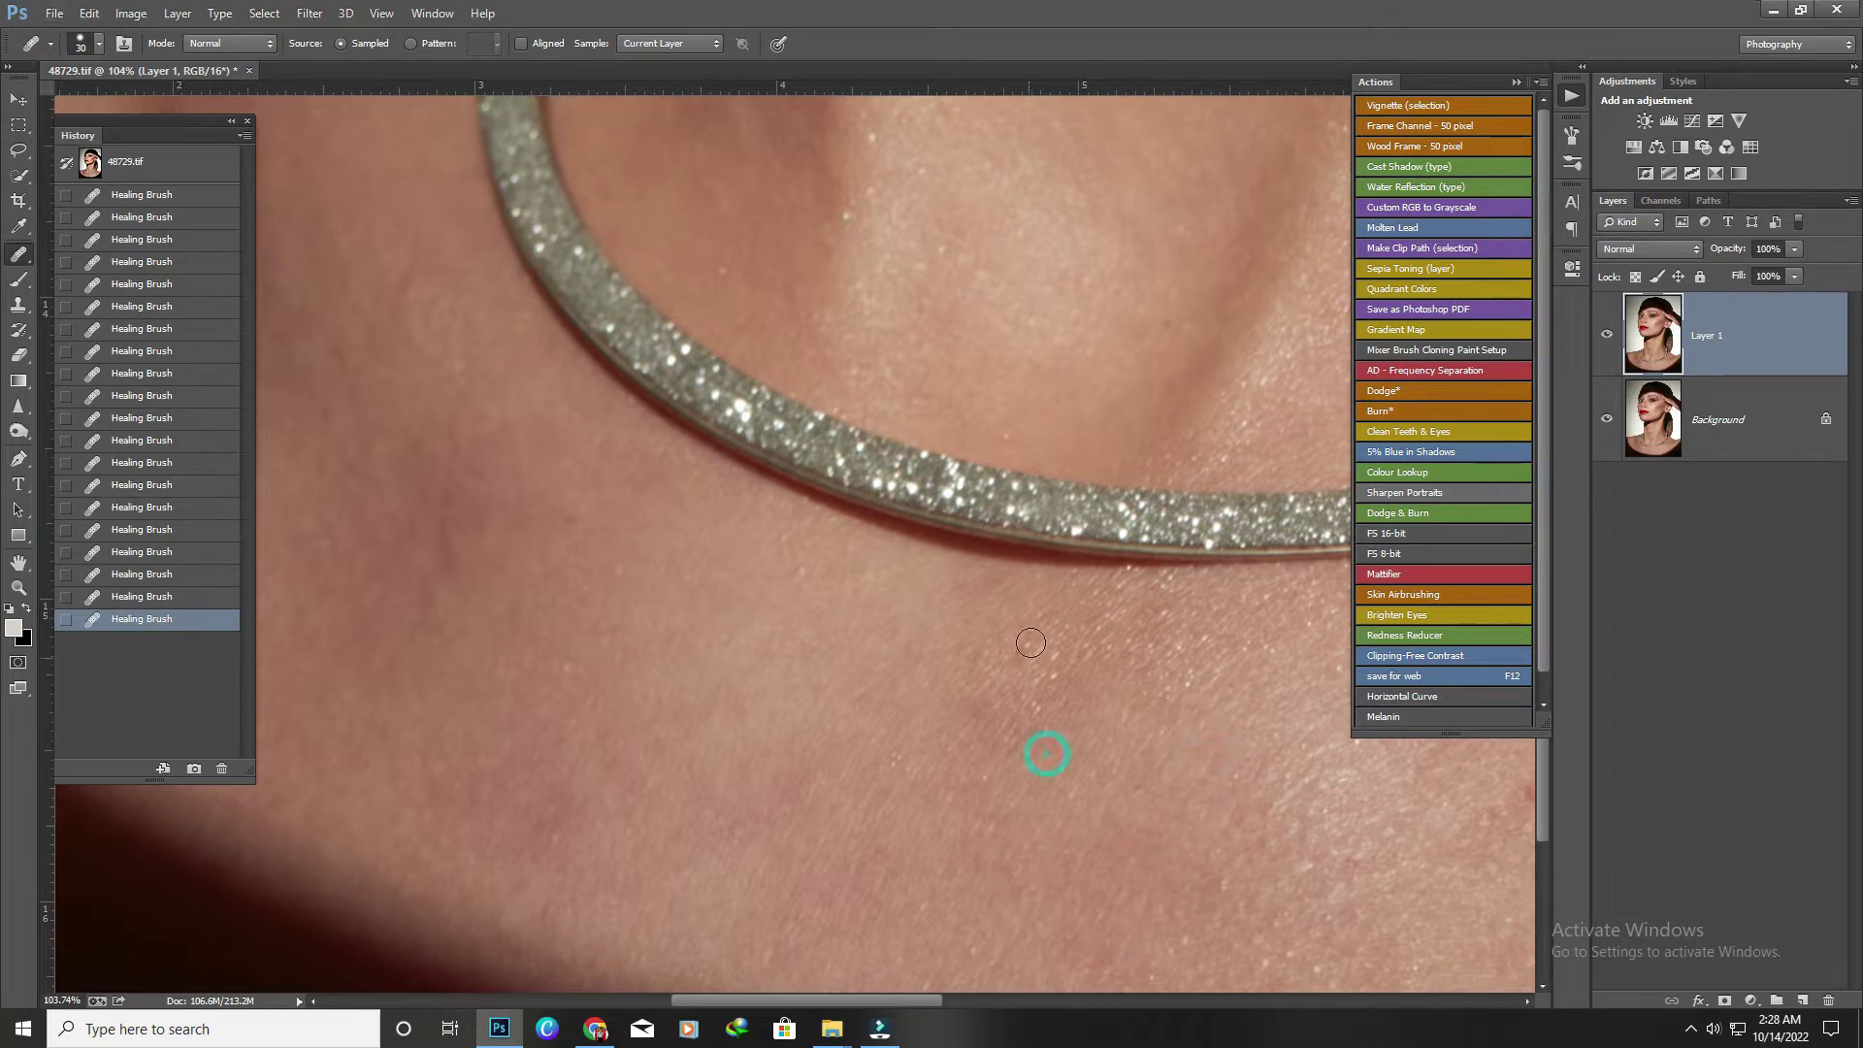
pyautogui.hscroll(4, 636, 823)
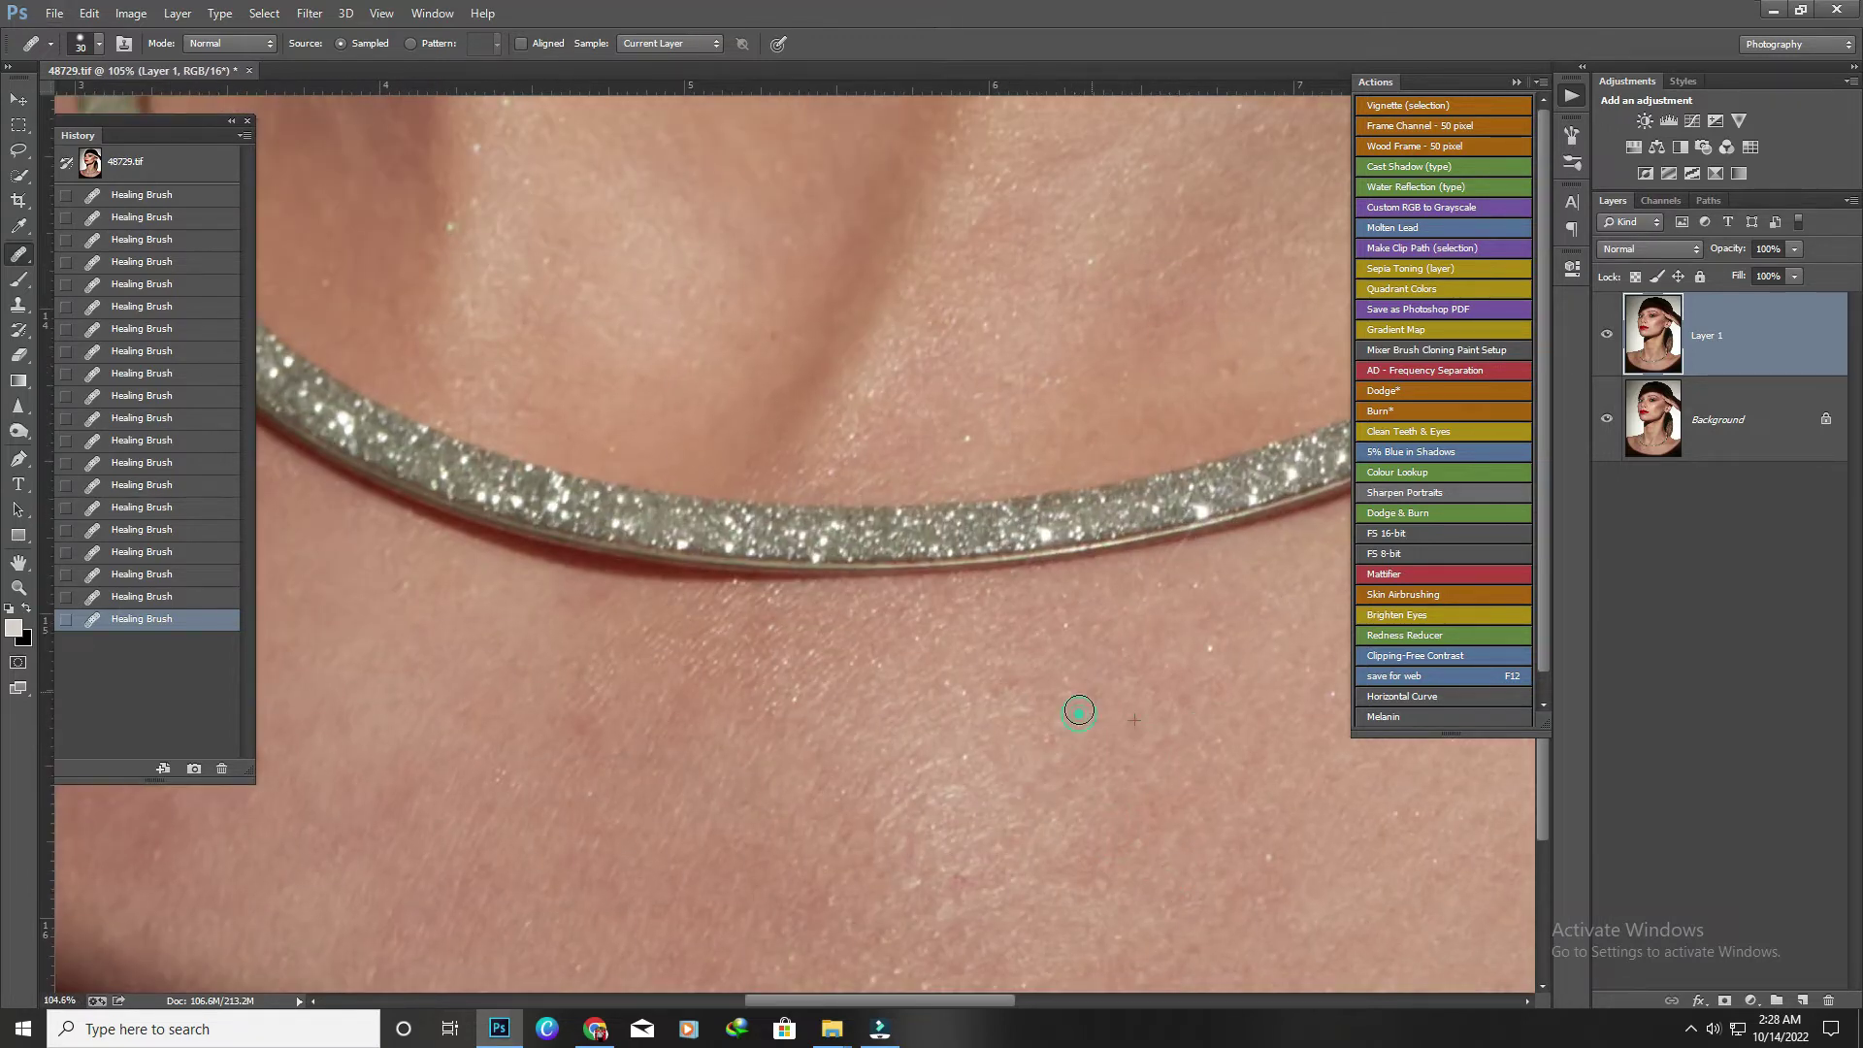
pyautogui.scroll(-2, 1079, 711)
pyautogui.scroll(-2, 1253, 777)
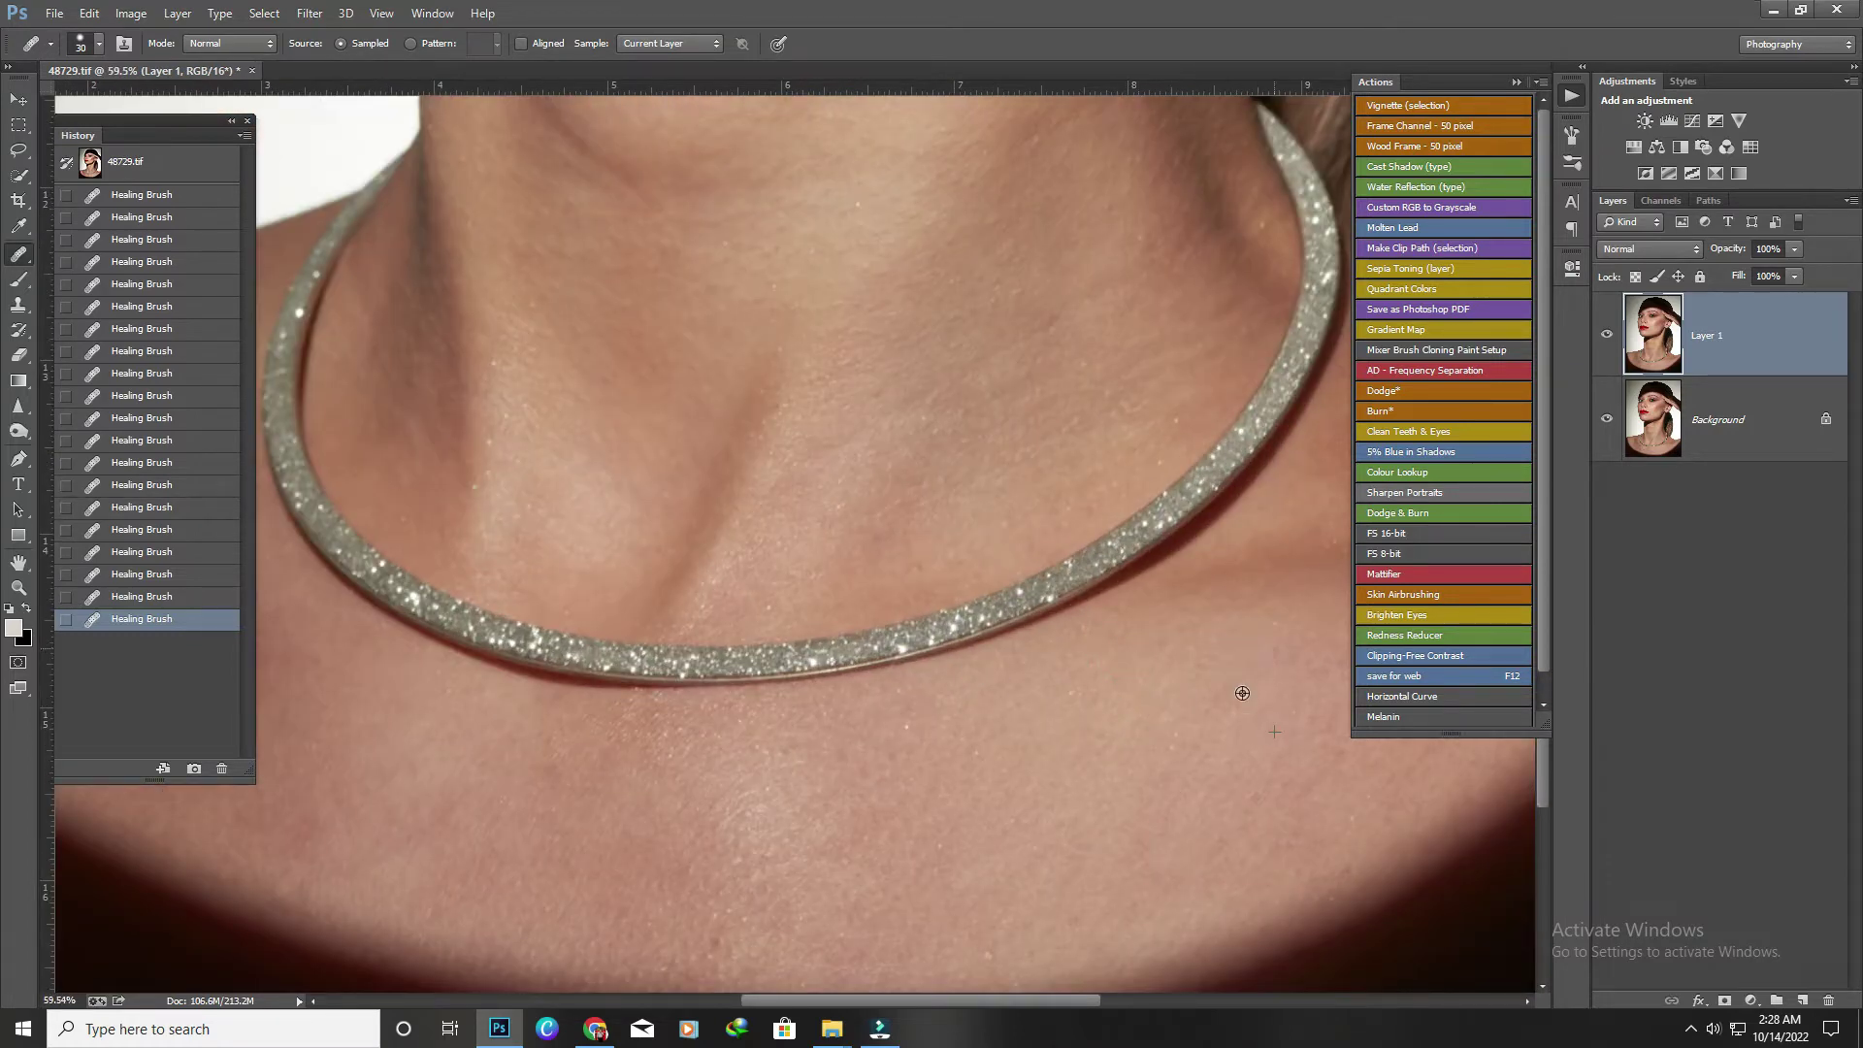
pyautogui.scroll(-5, 1189, 711)
pyautogui.scroll(6, 749, 563)
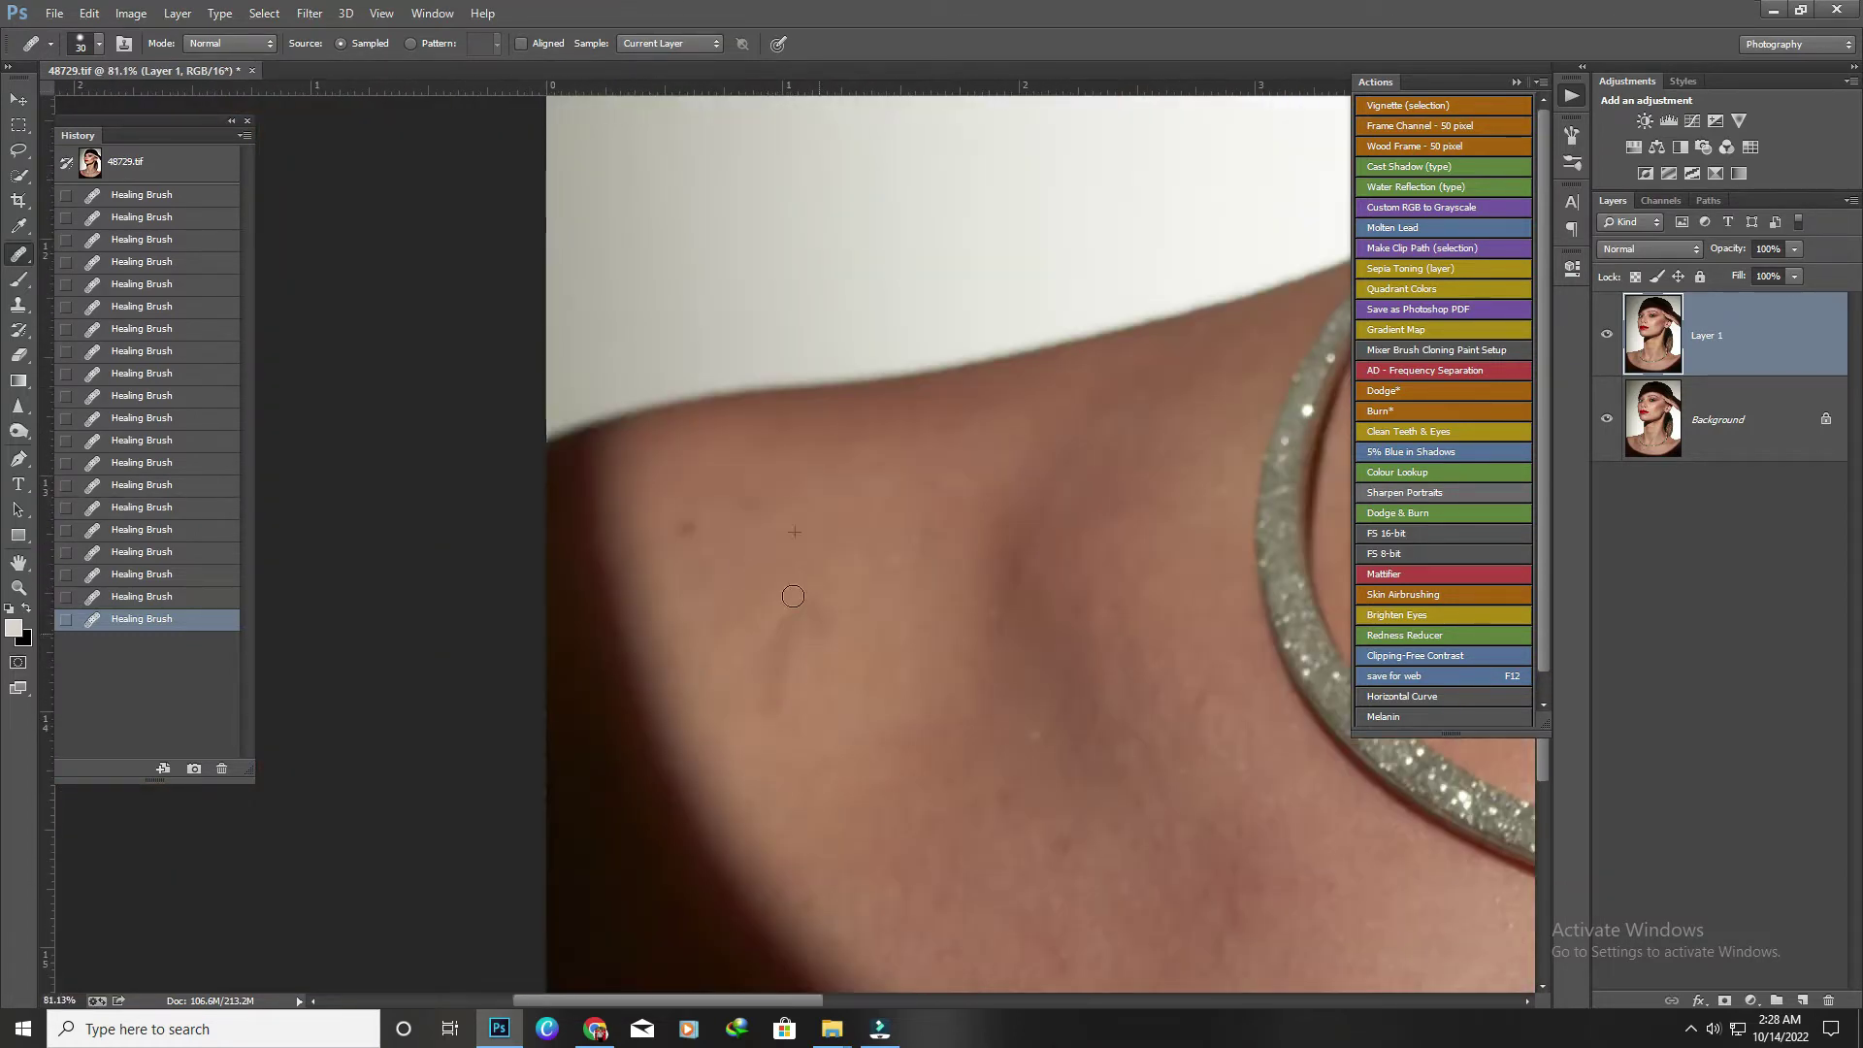
pyautogui.moveTo(793, 595); pyautogui.dragTo(782, 669)
pyautogui.click(684, 528)
pyautogui.keyDown('alt'); pyautogui.click(683, 812); pyautogui.keyUp('alt')
pyautogui.click(976, 798)
# Zoom out to view the whole retouched portrait.
pyautogui.scroll(-5, 861, 694)
pyautogui.scroll(2, 796, 767)
pyautogui.scroll(2, 796, 768)
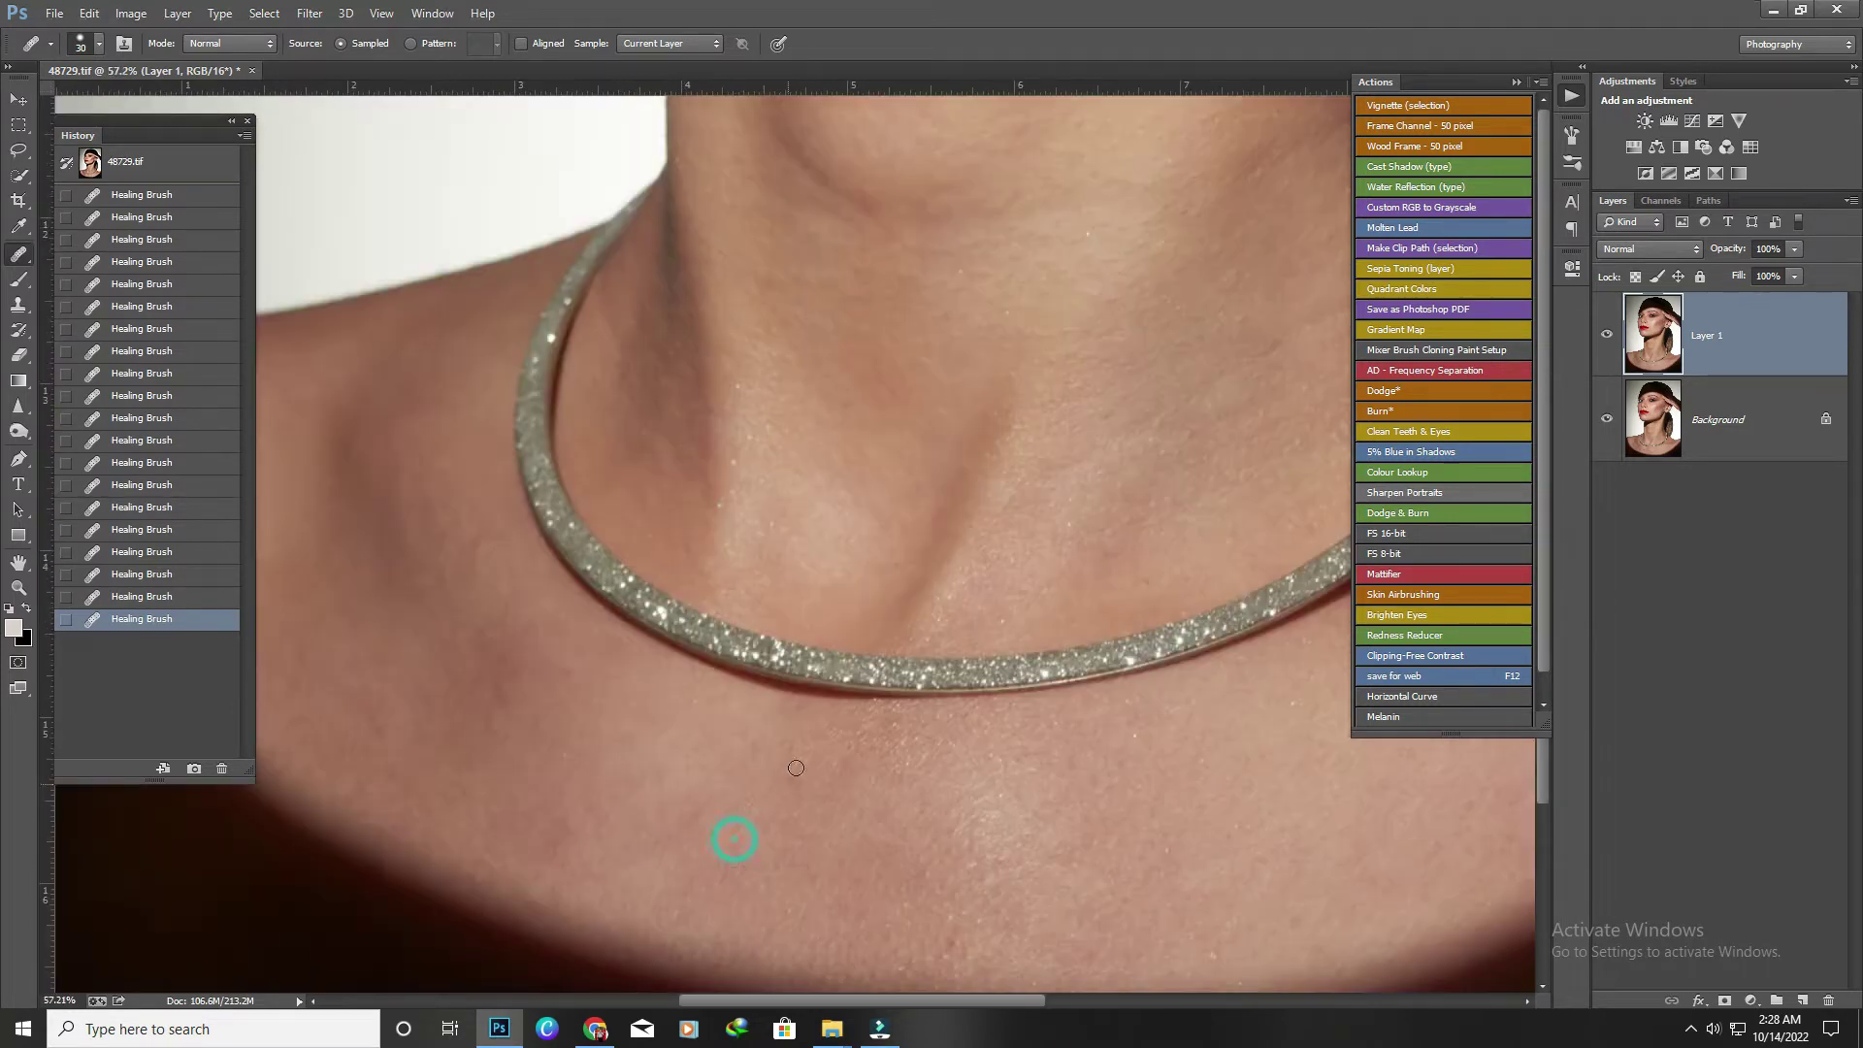
pyautogui.scroll(-3, 970, 963)
pyautogui.scroll(-2, 970, 963)
# Compare the retouch once more, then merge Layer 1 down into the background.
pyautogui.click(1608, 335)
pyautogui.click(1608, 335)
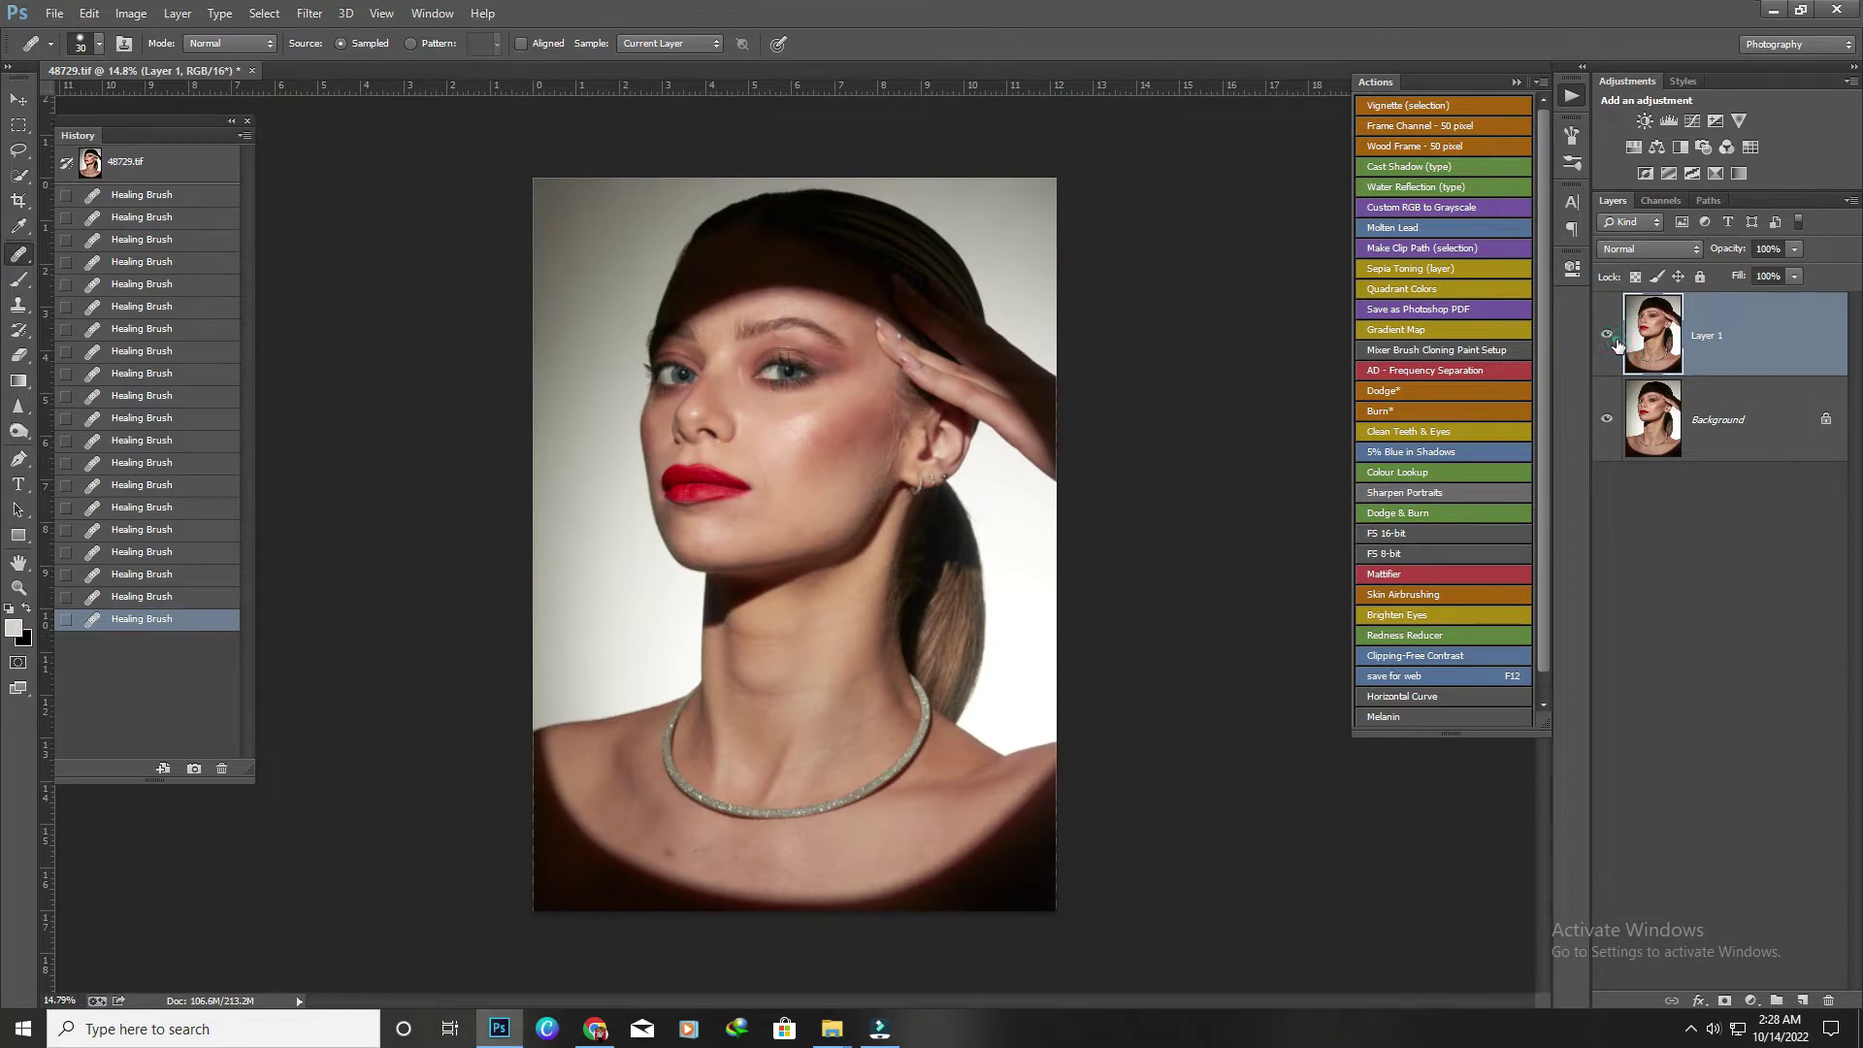
pyautogui.click(1608, 334)
pyautogui.click(1608, 335)
pyautogui.rightClick(1700, 338)
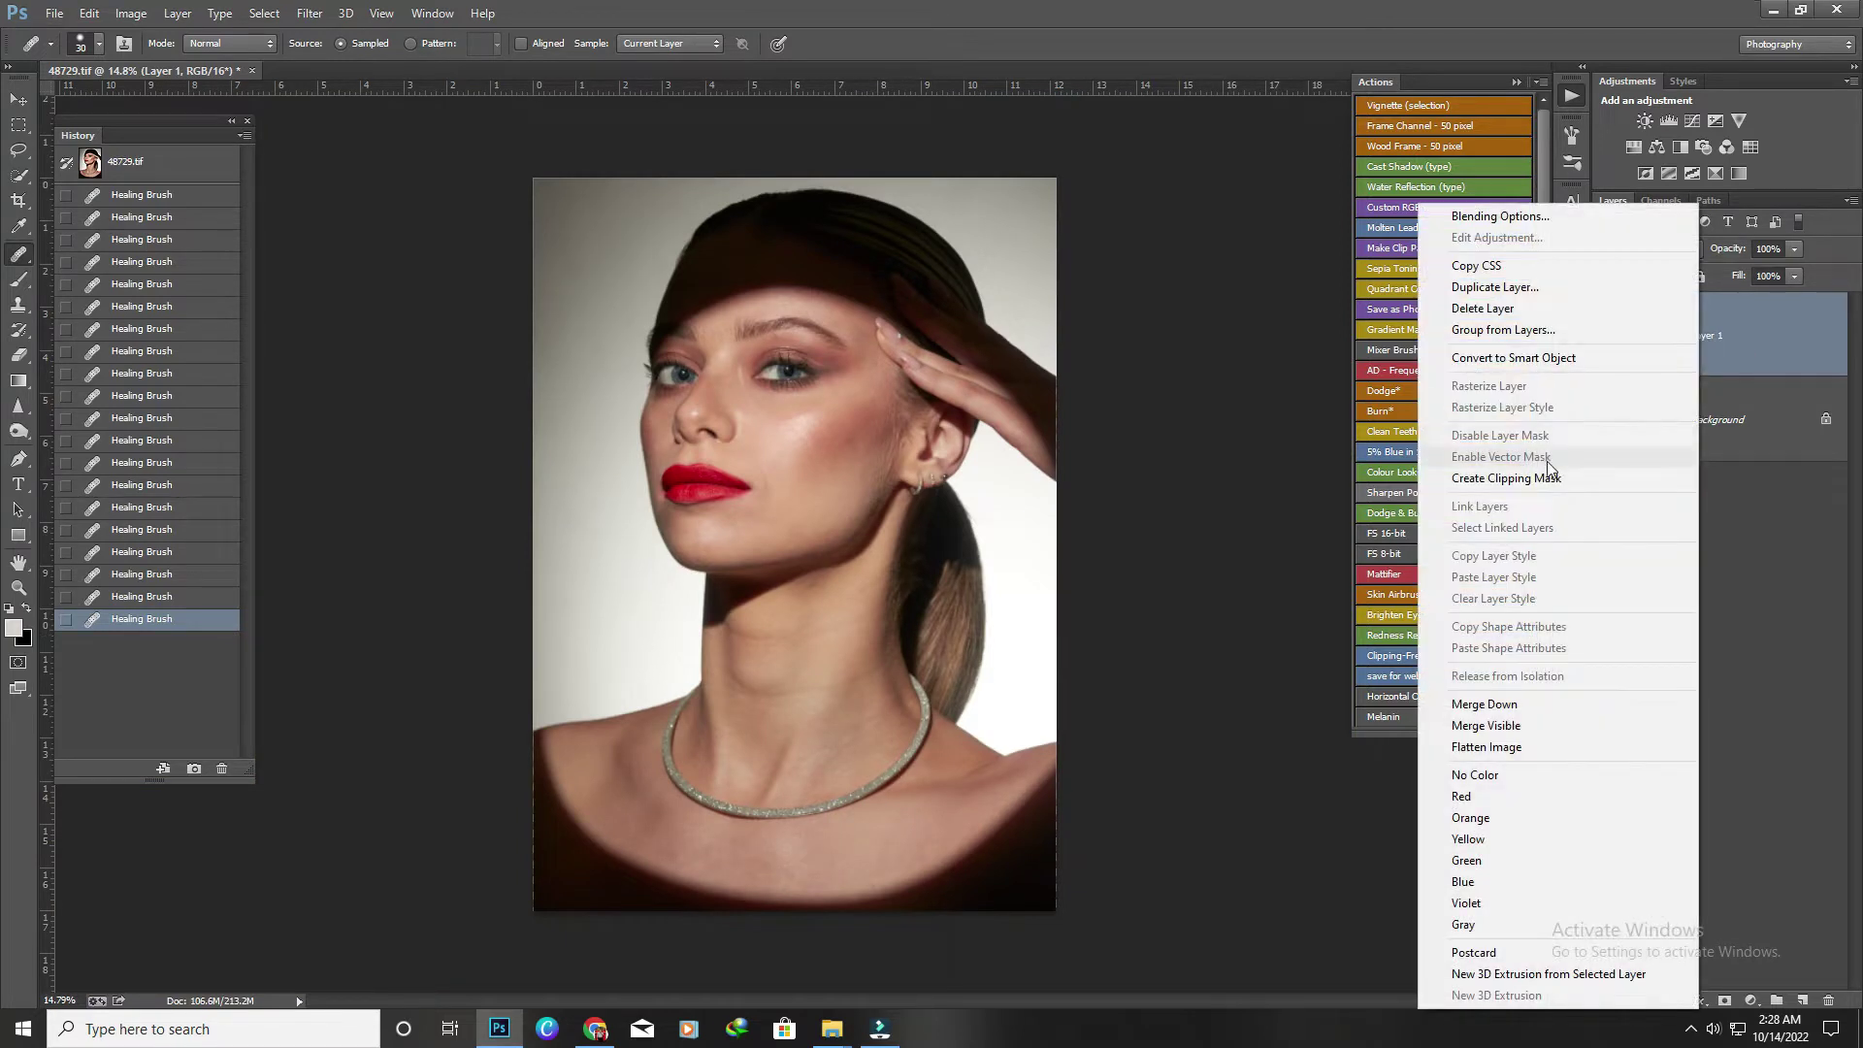
pyautogui.click(1507, 705)
# Duplicate the merged image into a new layer named 'color'.
pyautogui.hotkey('ctrl', 'j')
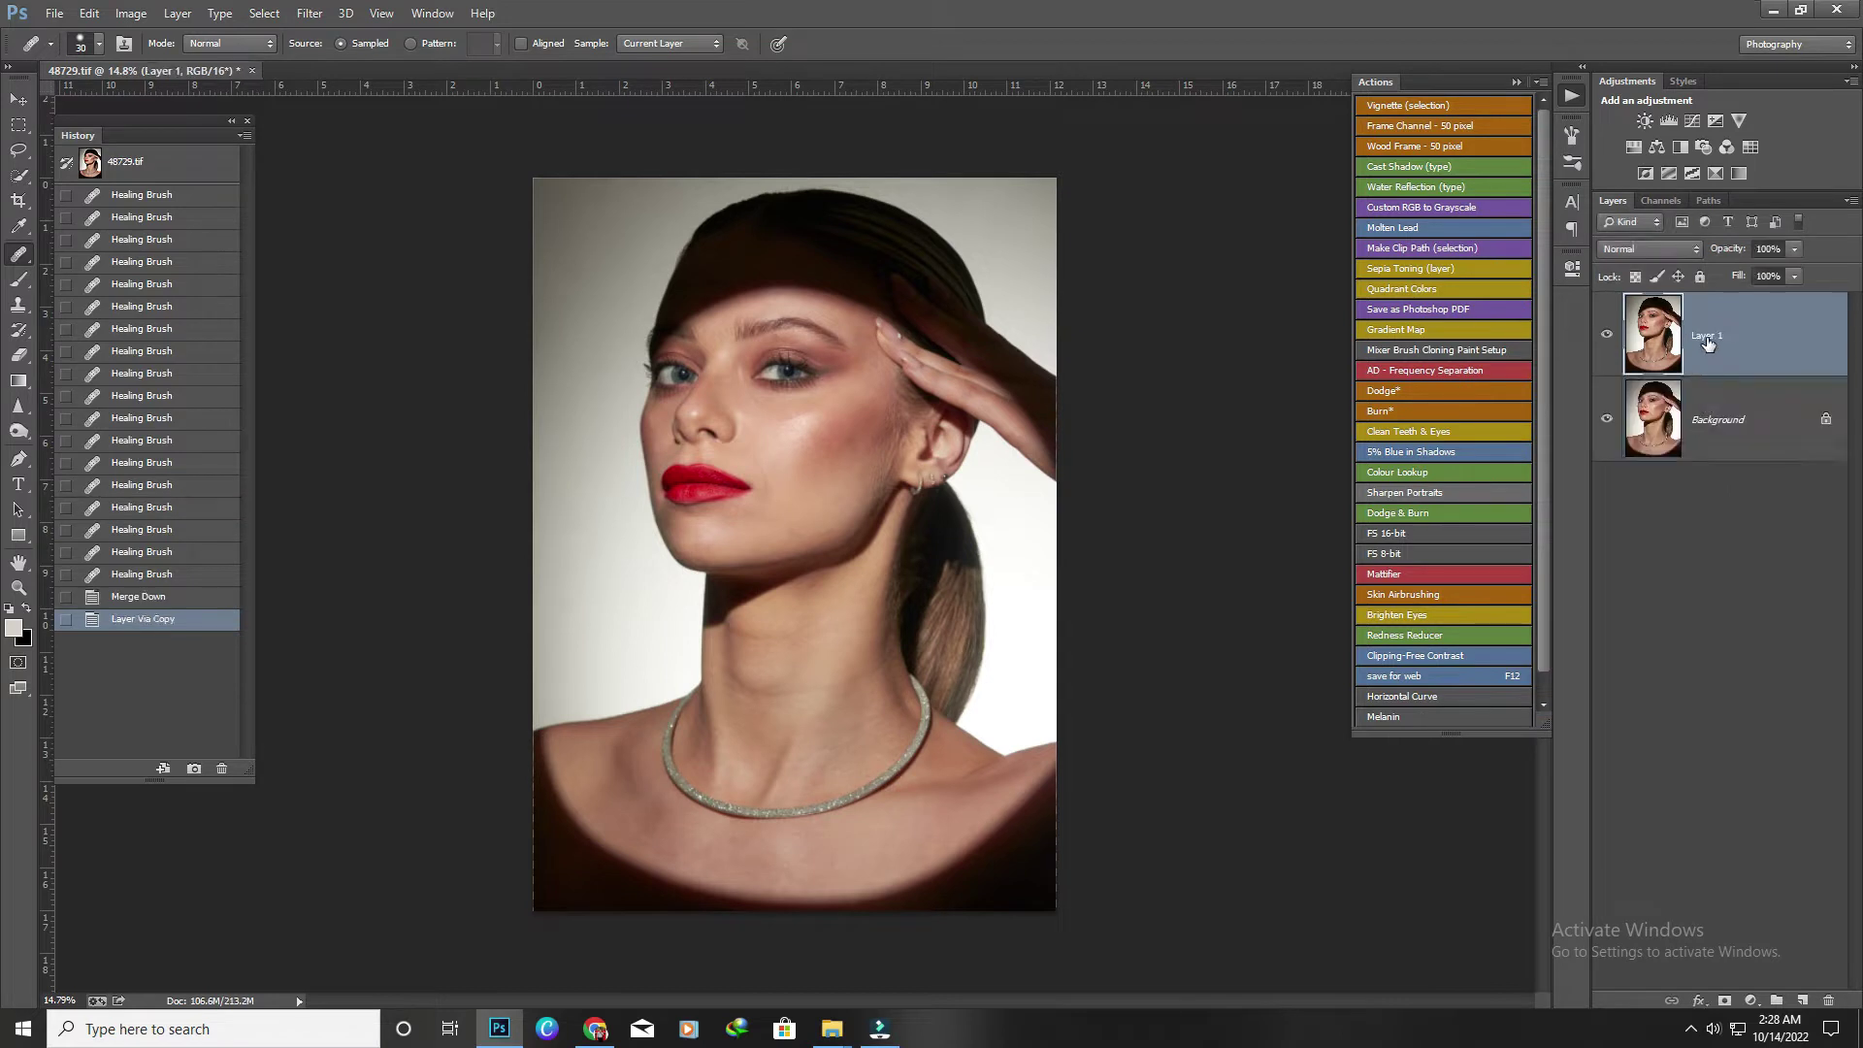
pyautogui.doubleClick(1707, 337)
pyautogui.write('color')
pyautogui.press('Return')
# Duplicate it again as a layer named 'texture', hidden, with 'color' selected.
pyautogui.hotkey('ctrl', 'j')
pyautogui.doubleClick(1720, 336)
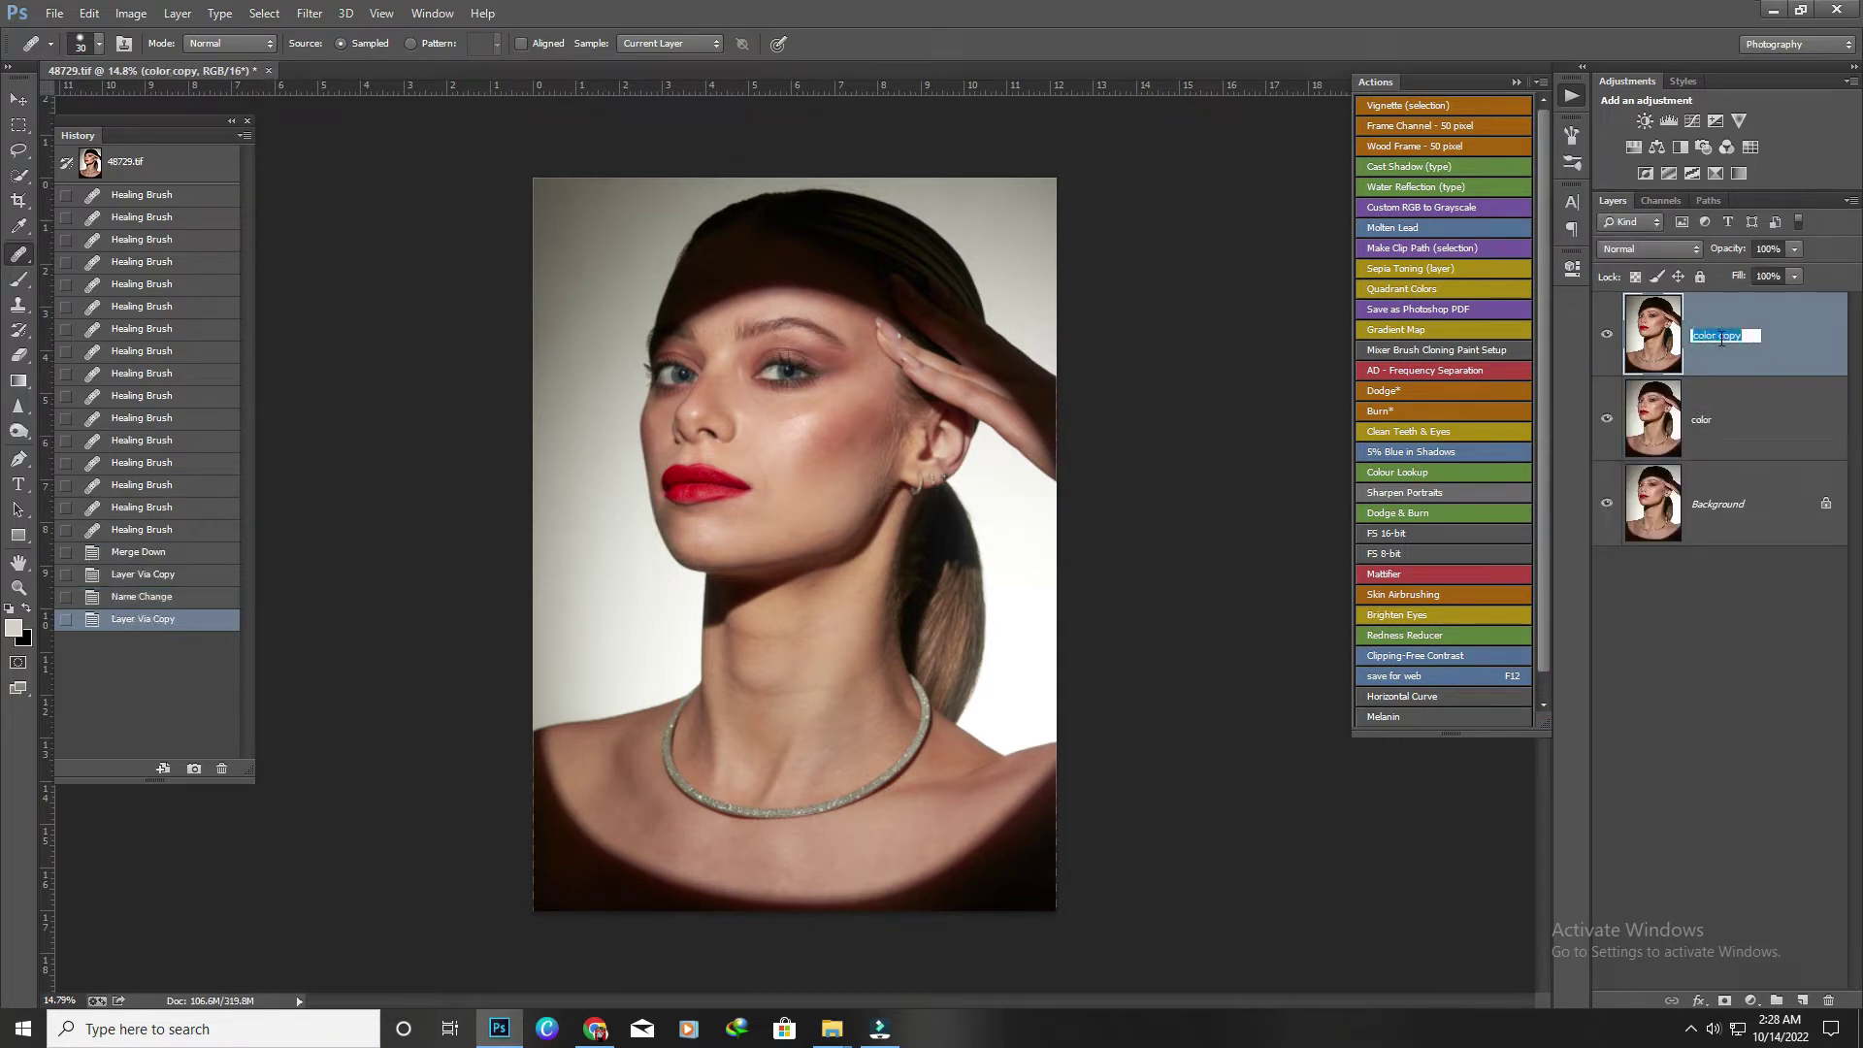
pyautogui.write('texture')
pyautogui.press('Return')
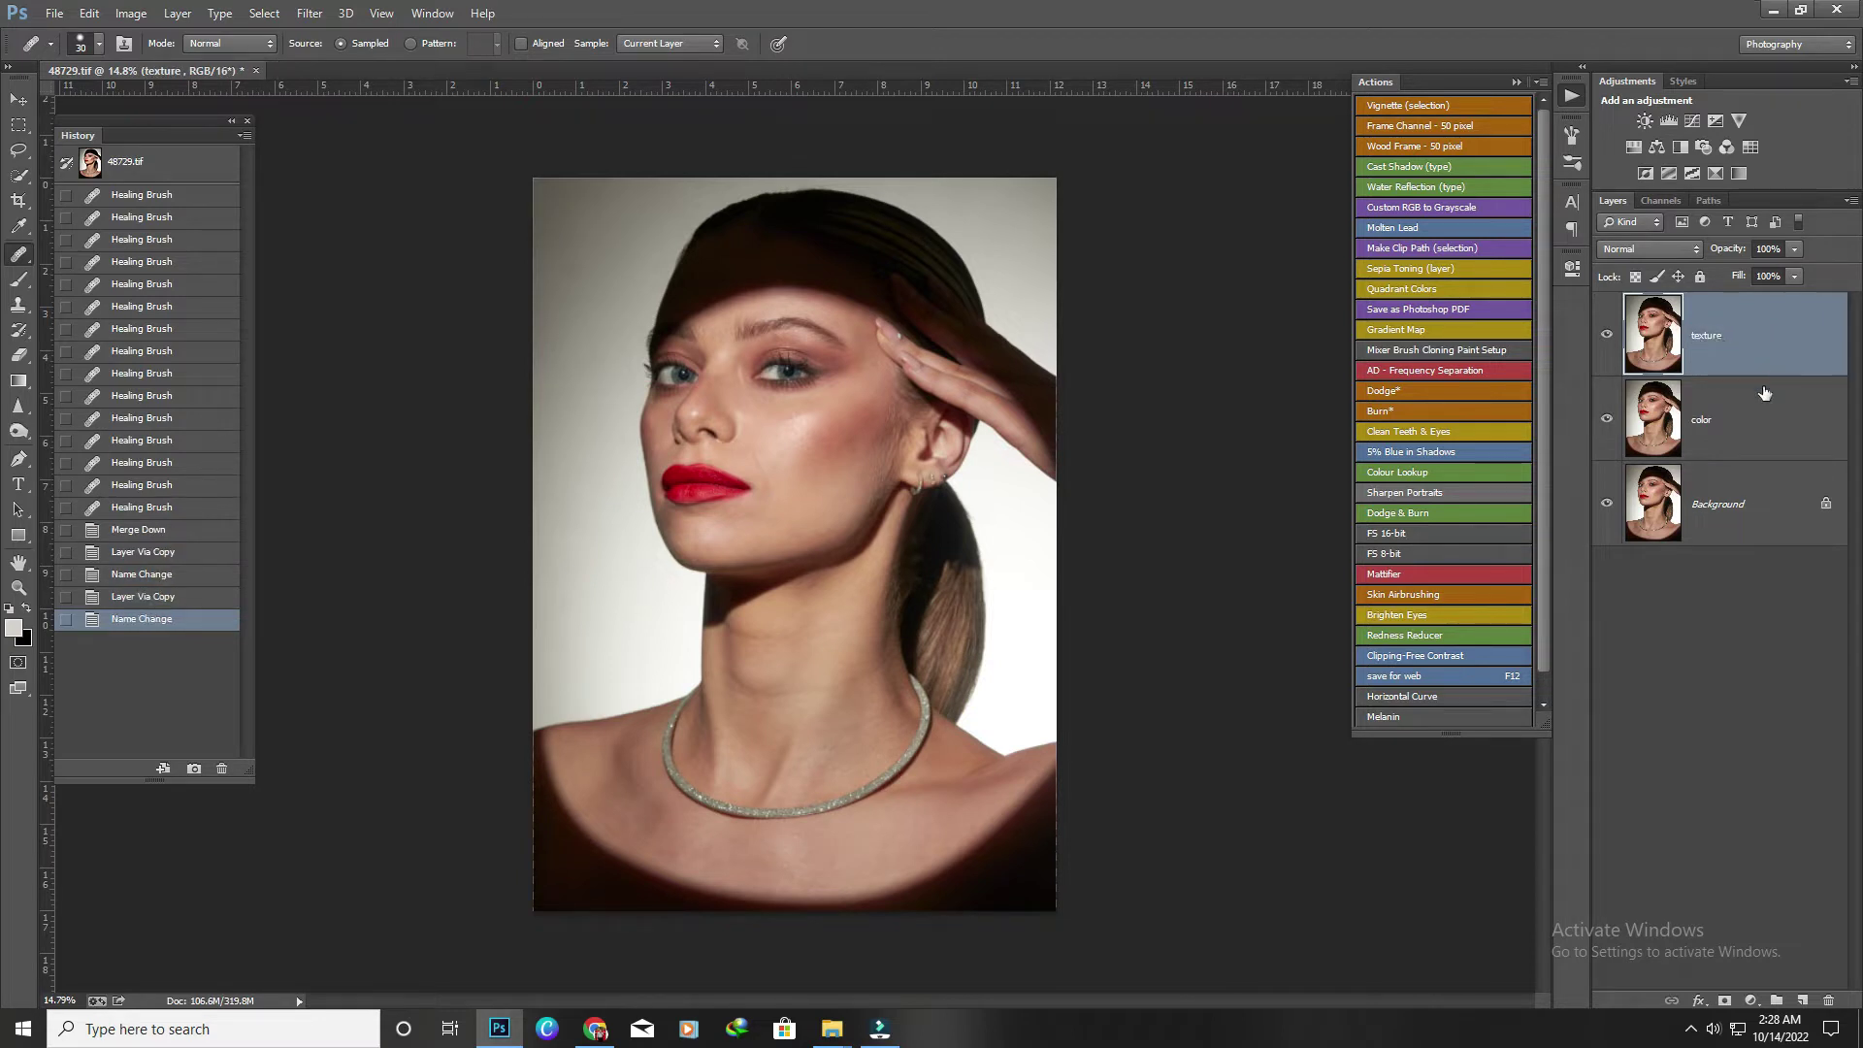
pyautogui.click(1752, 394)
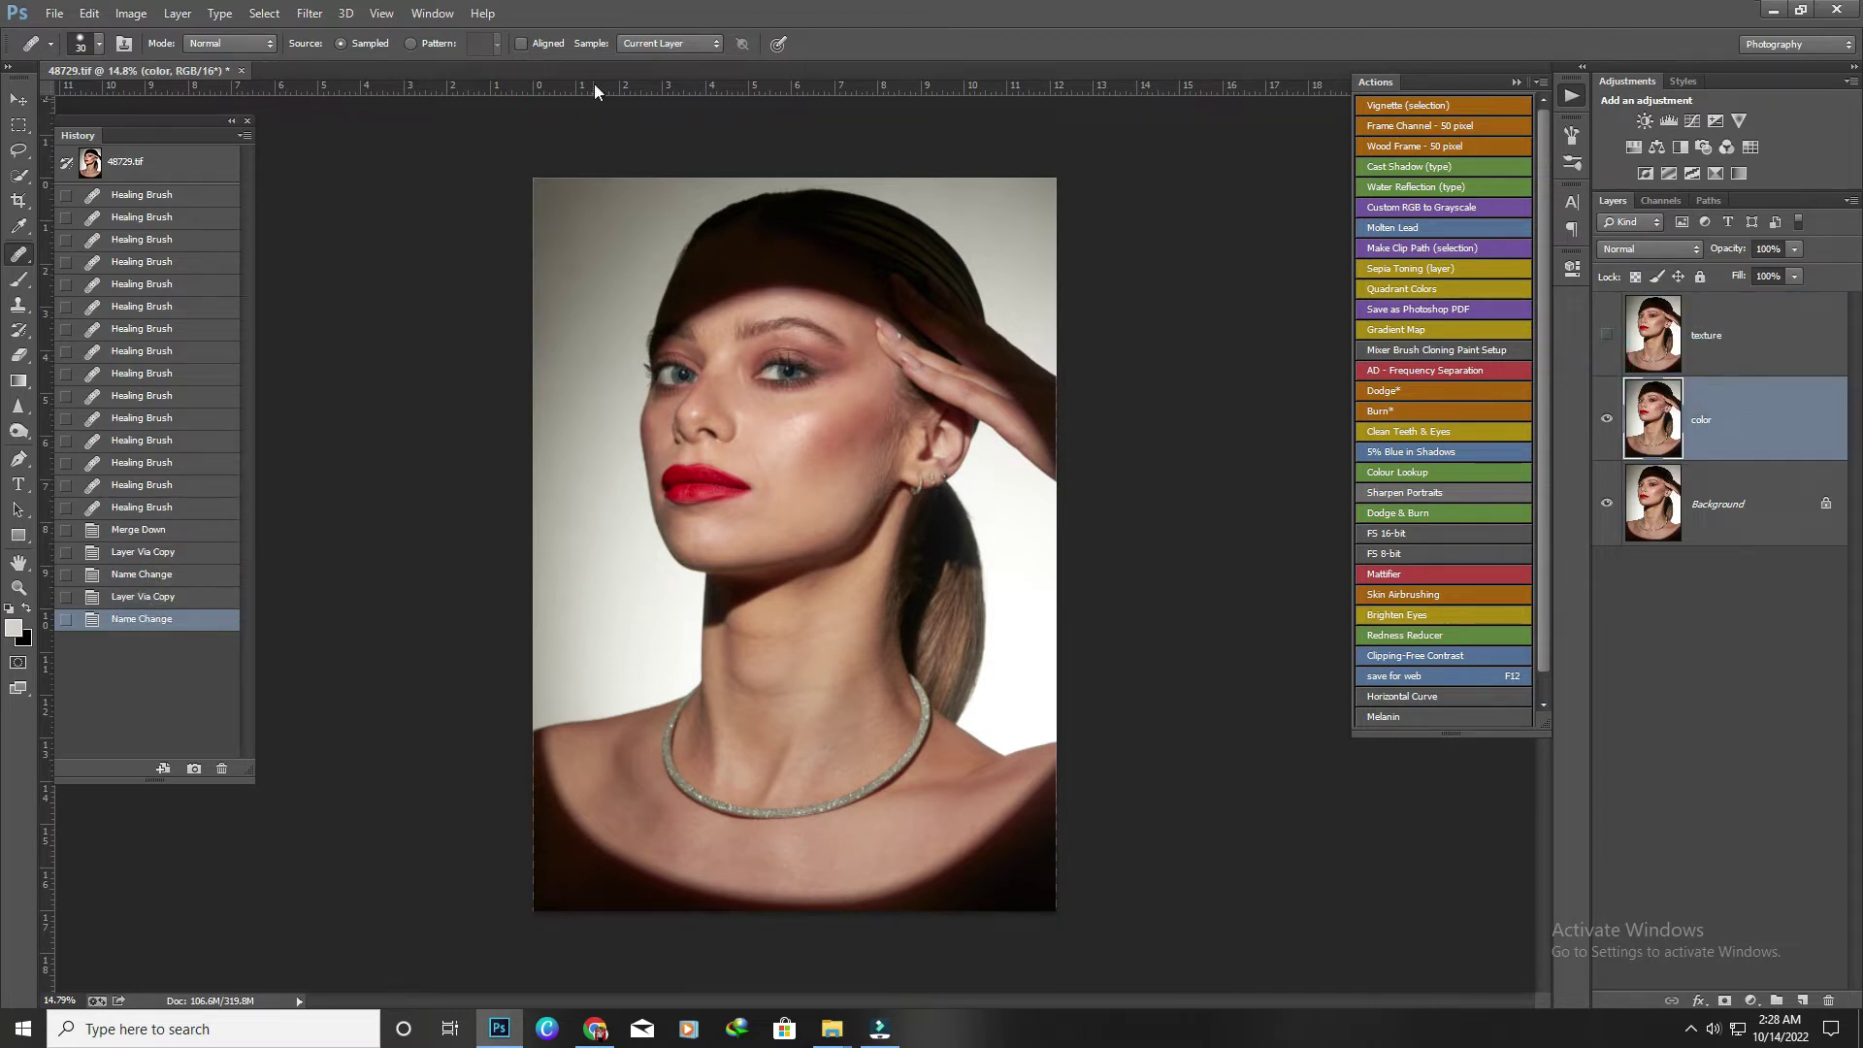
# Apply Dust & Scratches to the color layer with a radius of 37.
pyautogui.click(309, 13)
pyautogui.moveTo(323, 264)
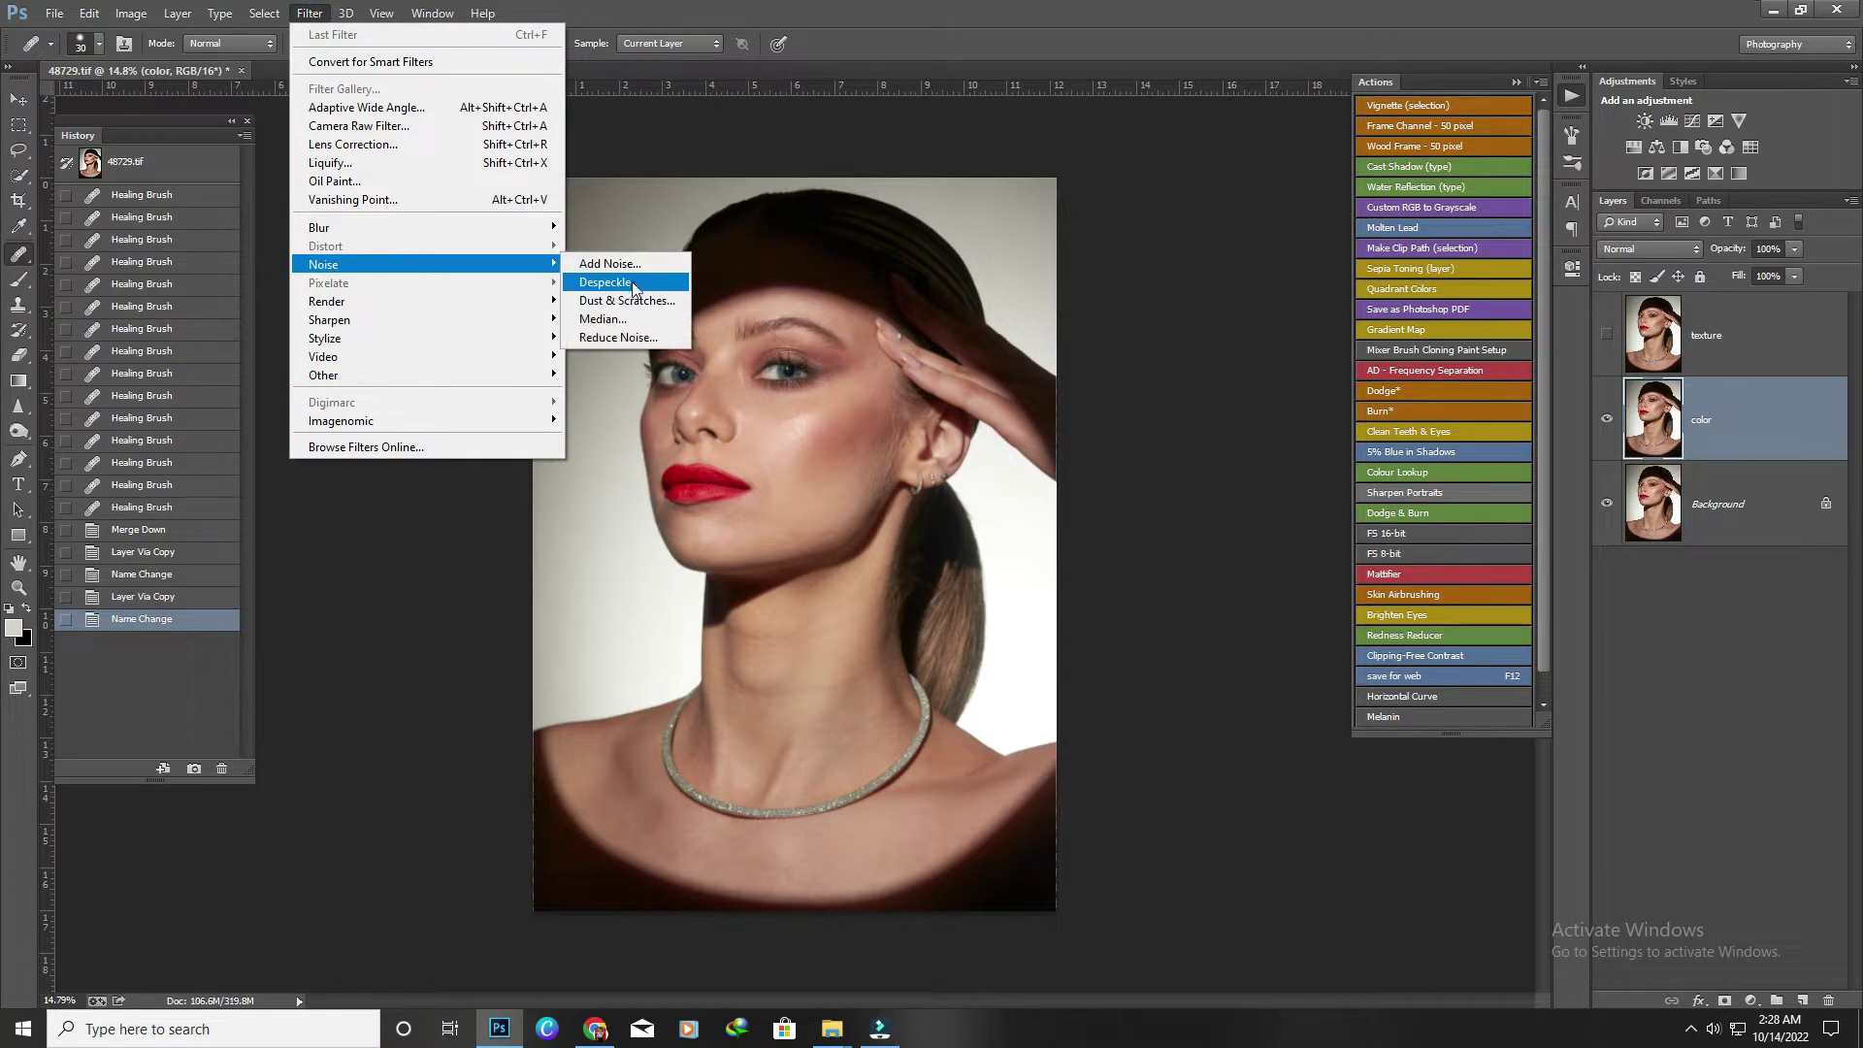
pyautogui.click(626, 300)
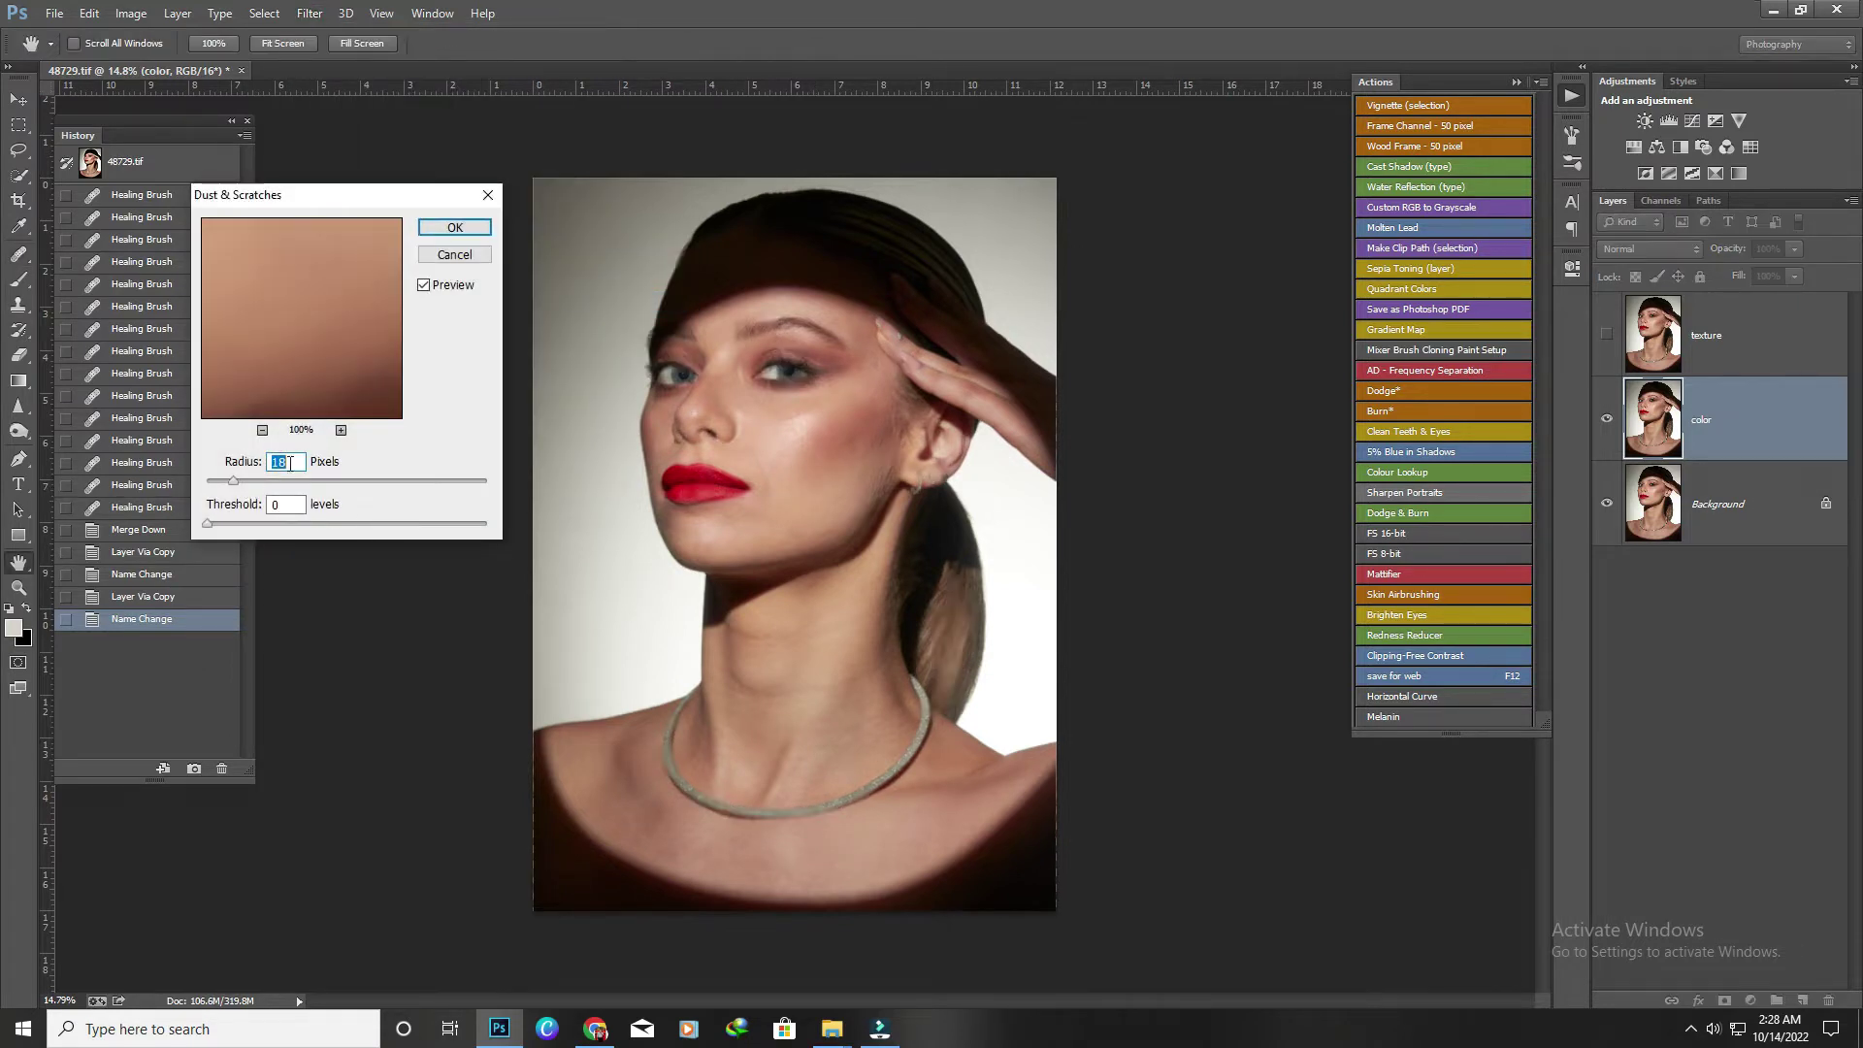
pyautogui.moveTo(235, 481); pyautogui.dragTo(263, 484)
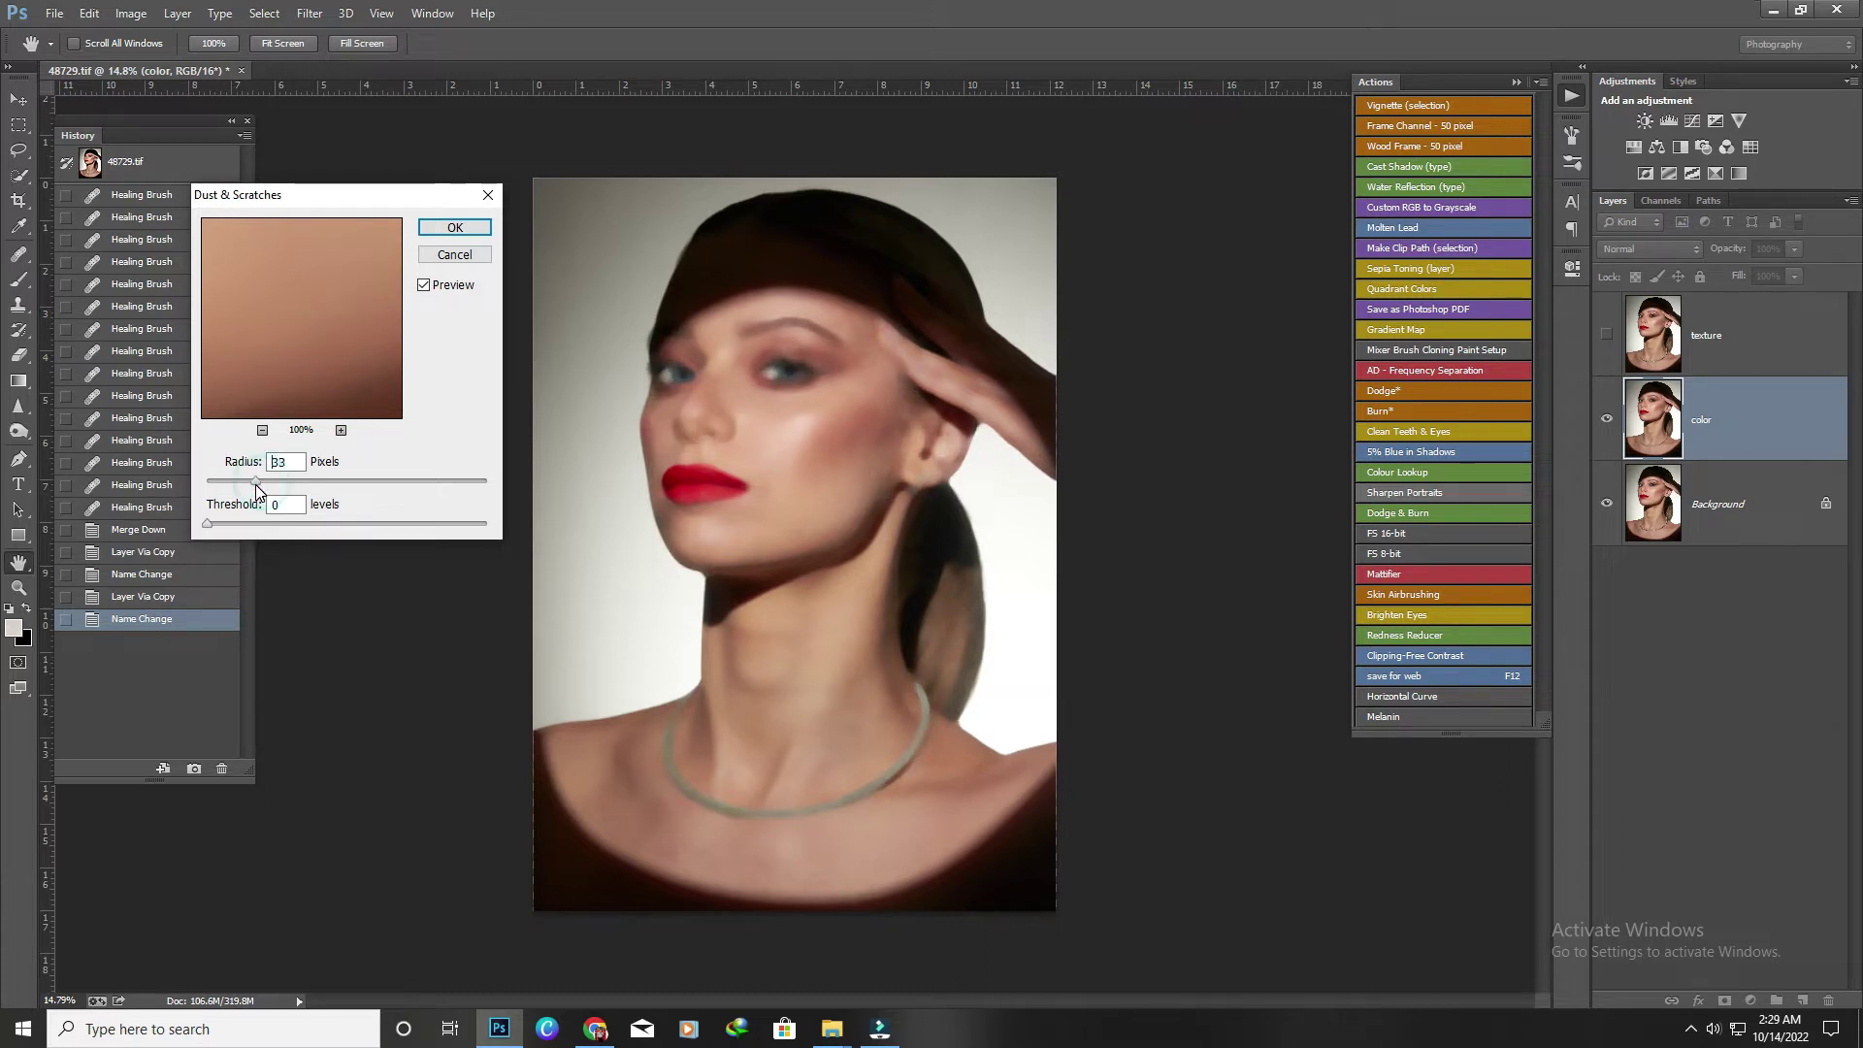
pyautogui.press('Return')
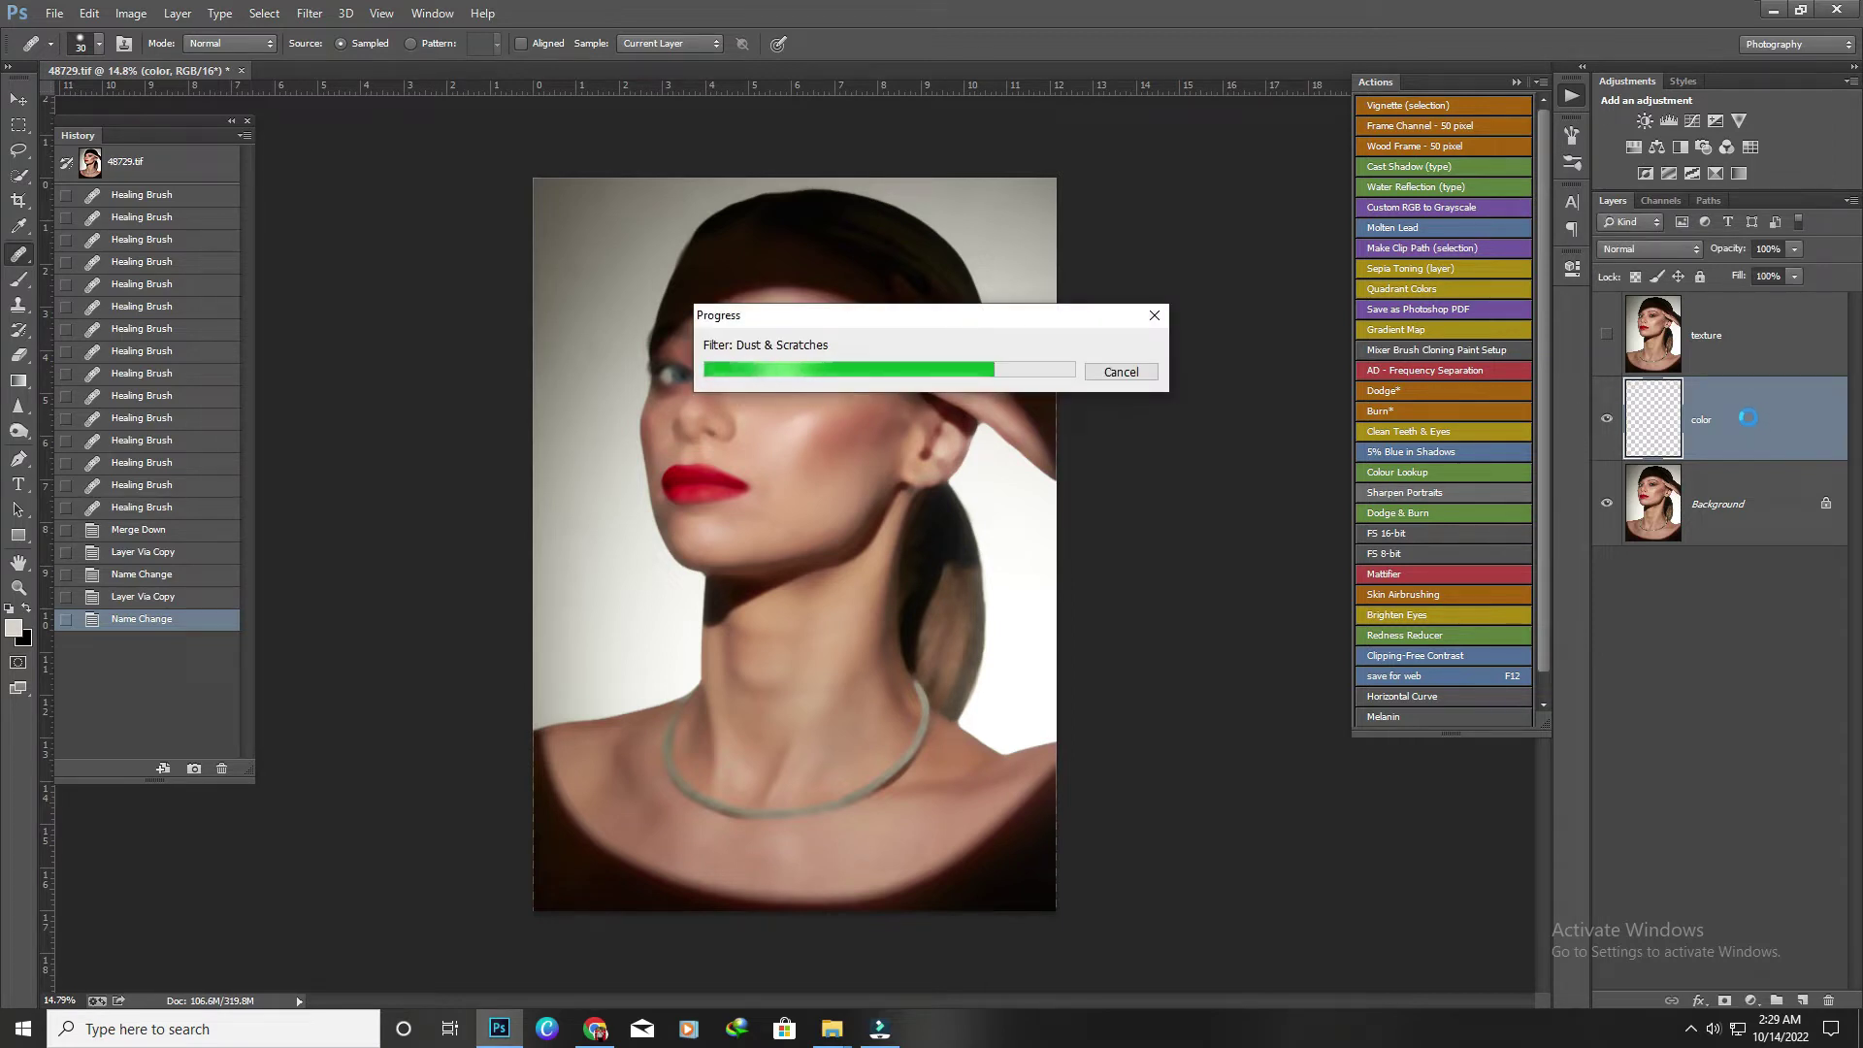
# Apply Image to texture from the color layer using Subtract, Scale 2, Offset 128.
pyautogui.click(1736, 335)
pyautogui.click(309, 13)
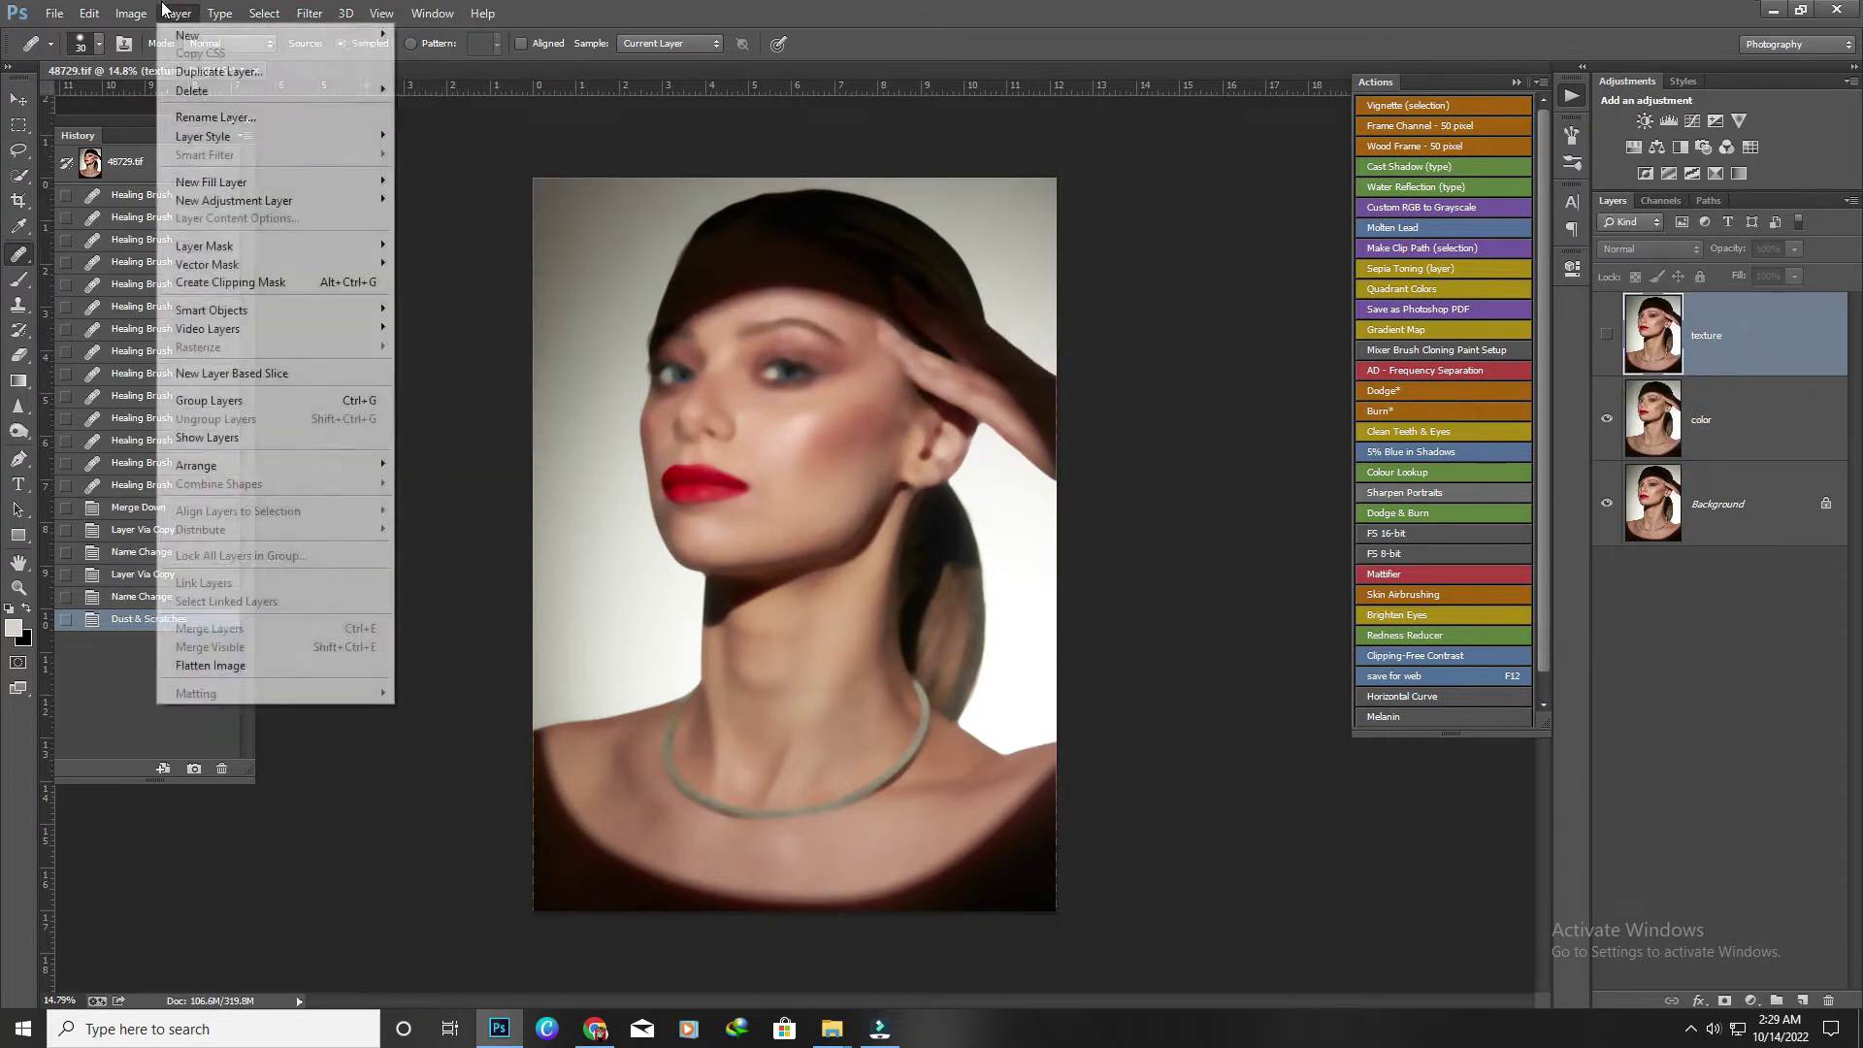
pyautogui.click(200, 286)
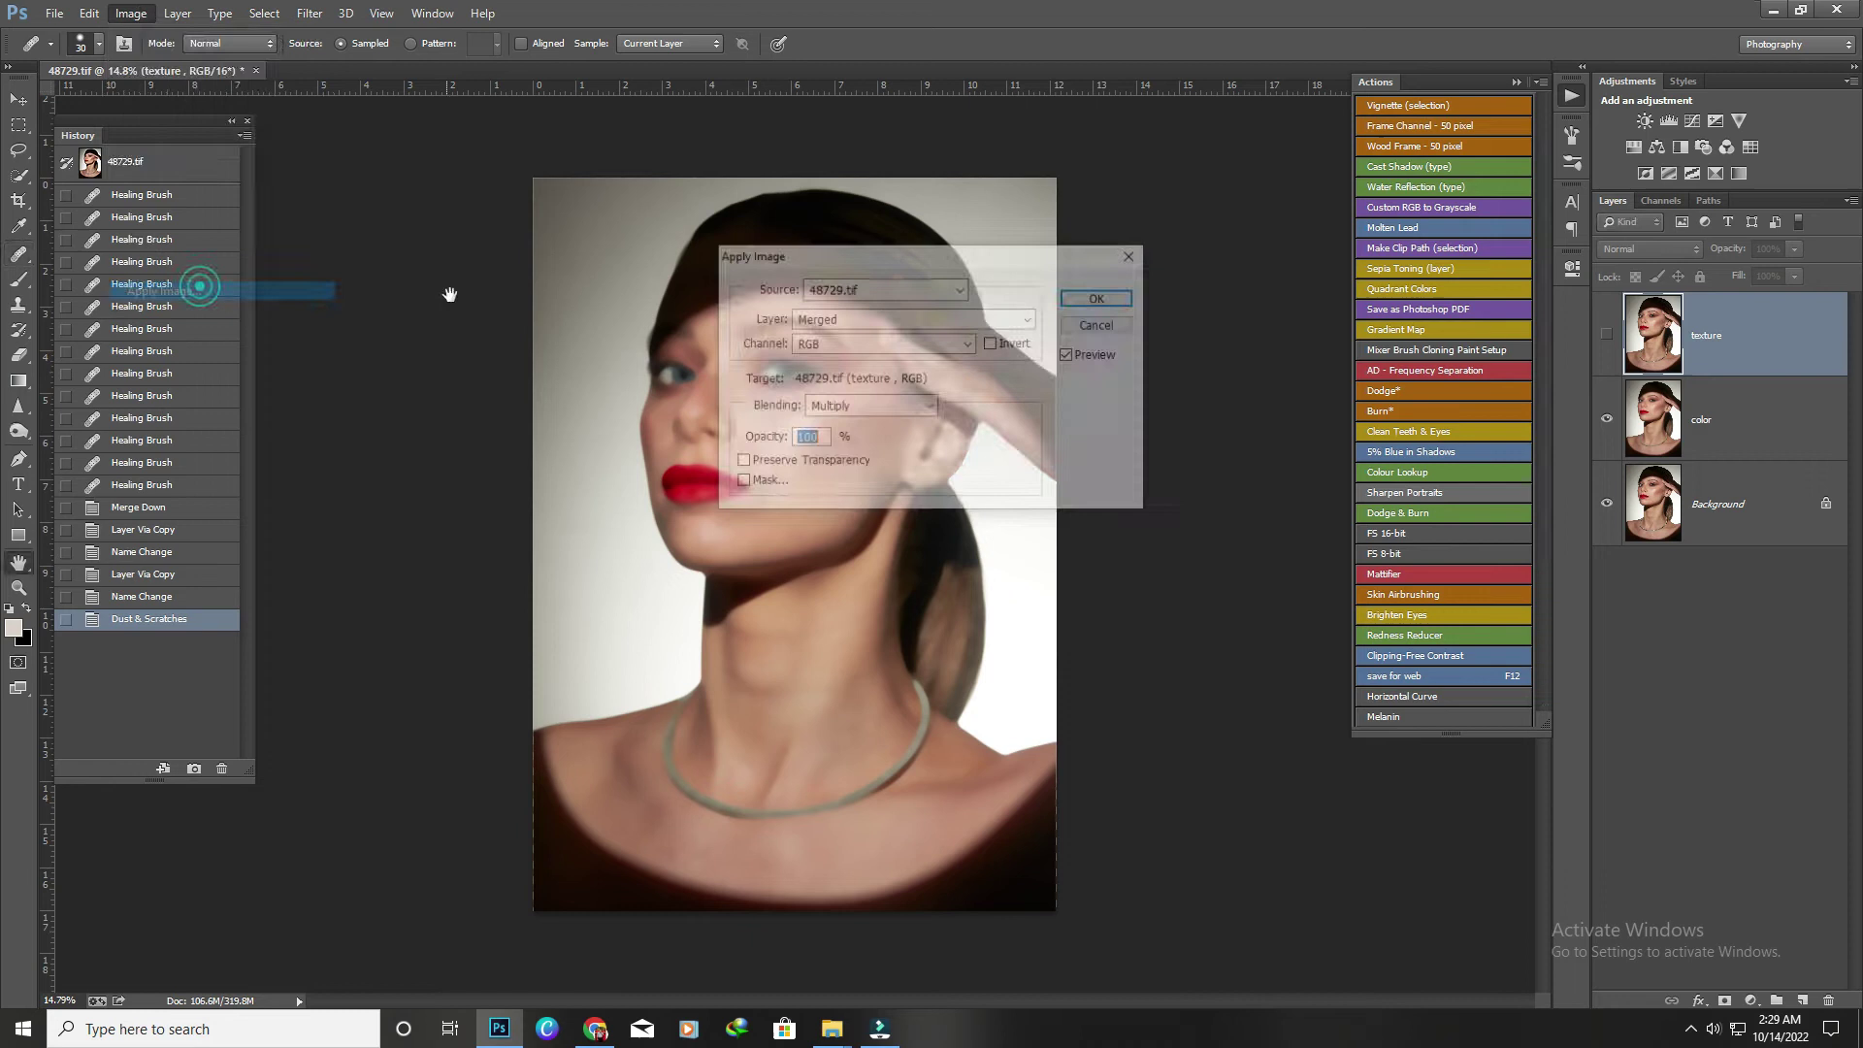
pyautogui.click(835, 318)
pyautogui.click(844, 379)
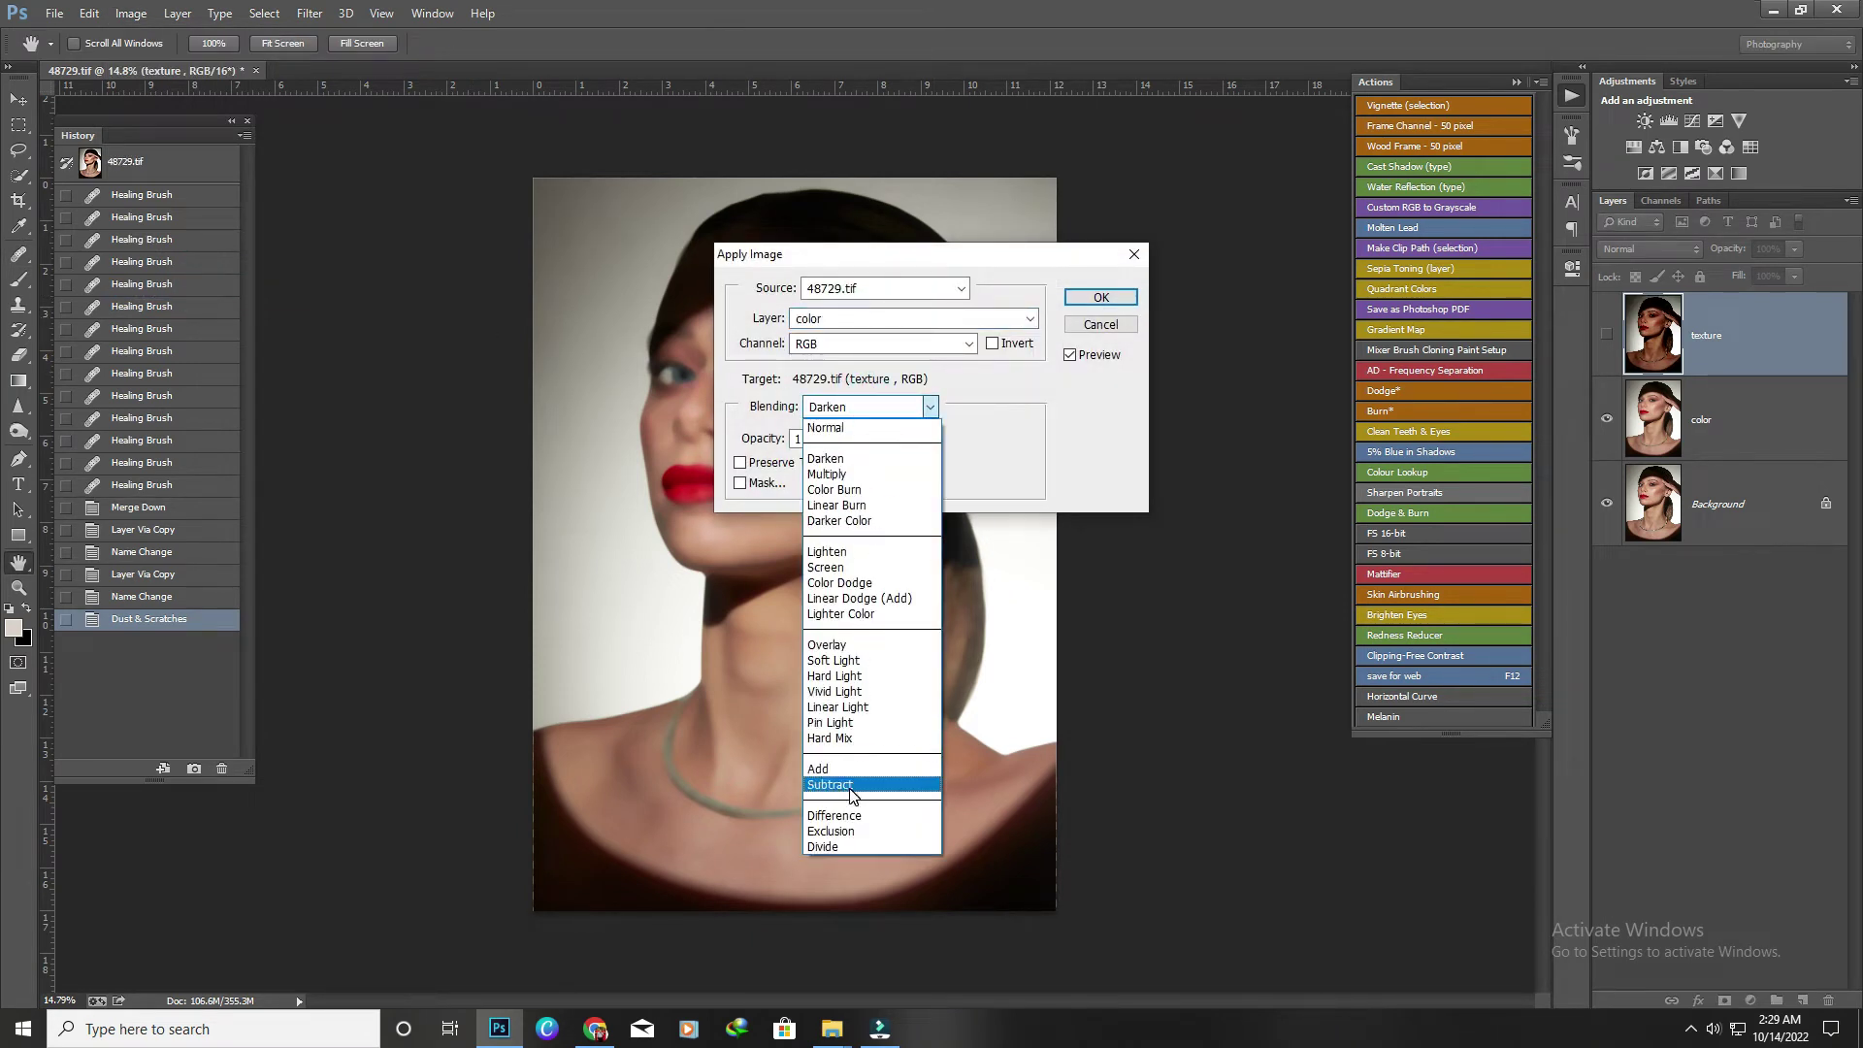
pyautogui.click(854, 784)
pyautogui.doubleClick(980, 462)
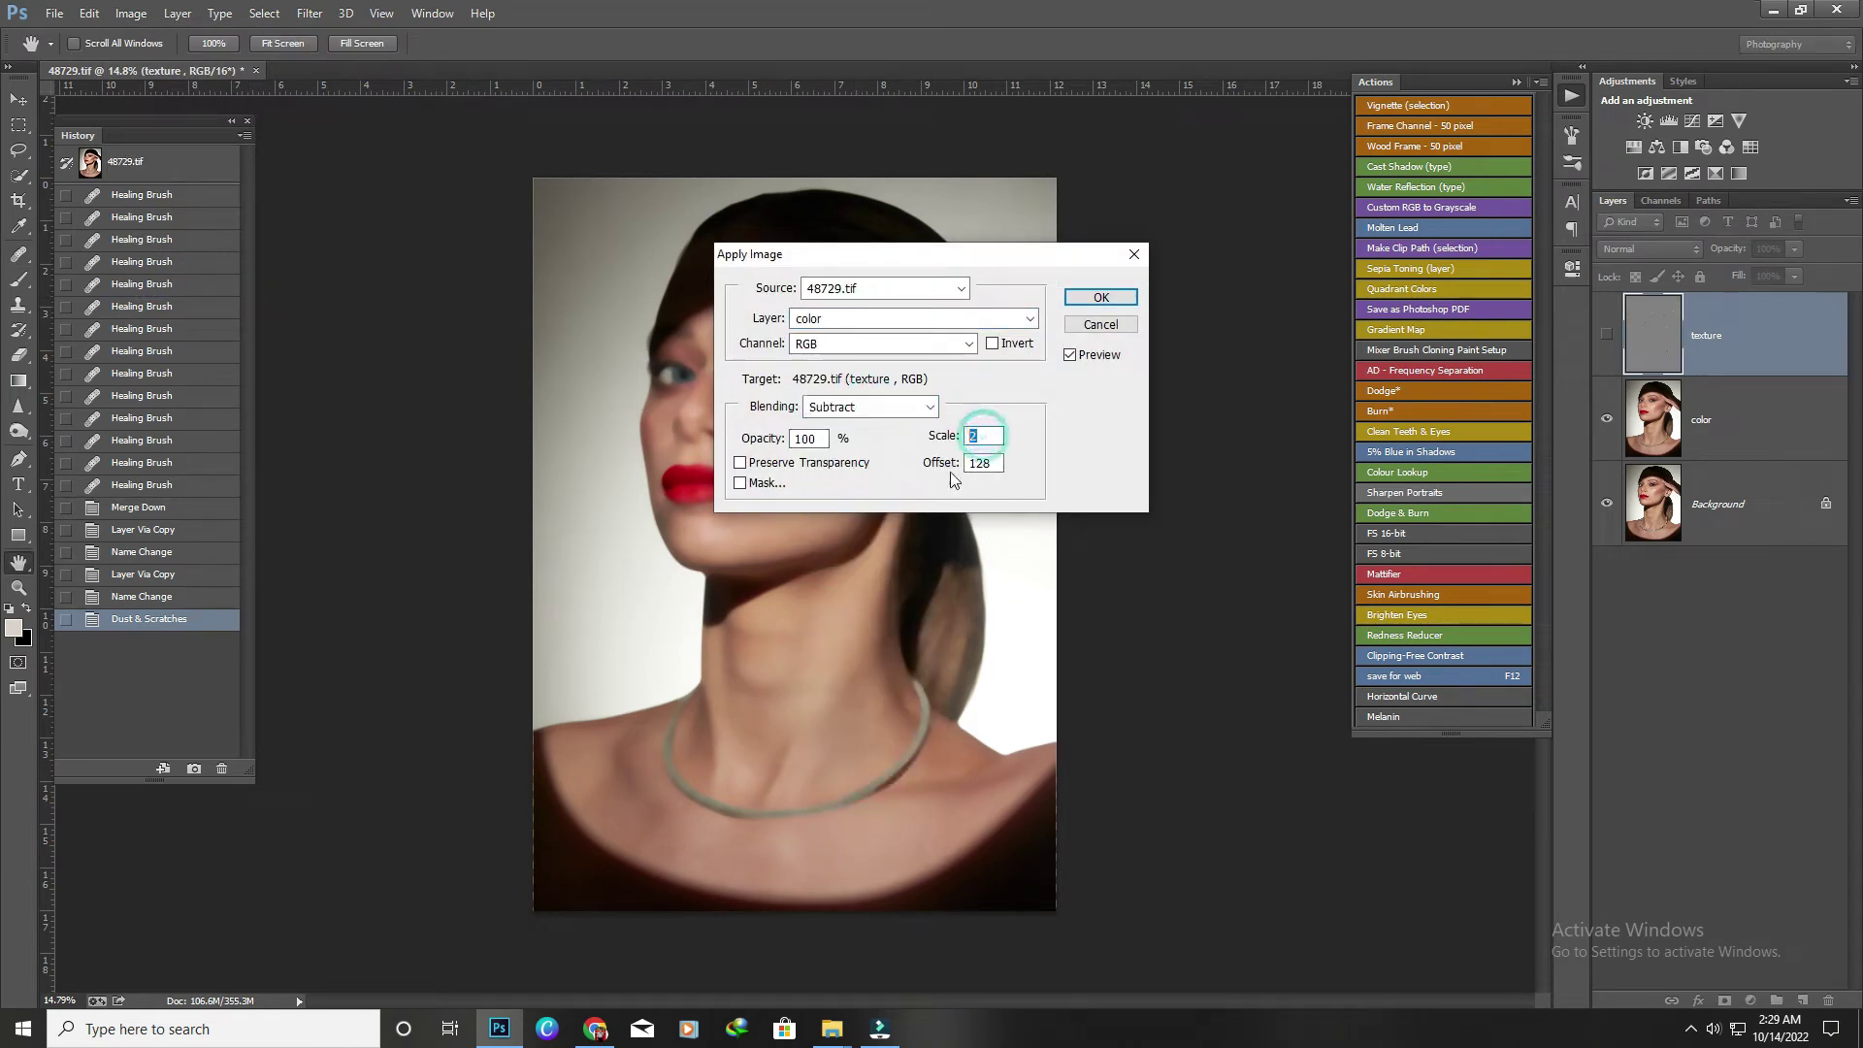
pyautogui.click(1100, 297)
# Show the texture layer and set its blend mode to Linear Light.
pyautogui.click(1606, 334)
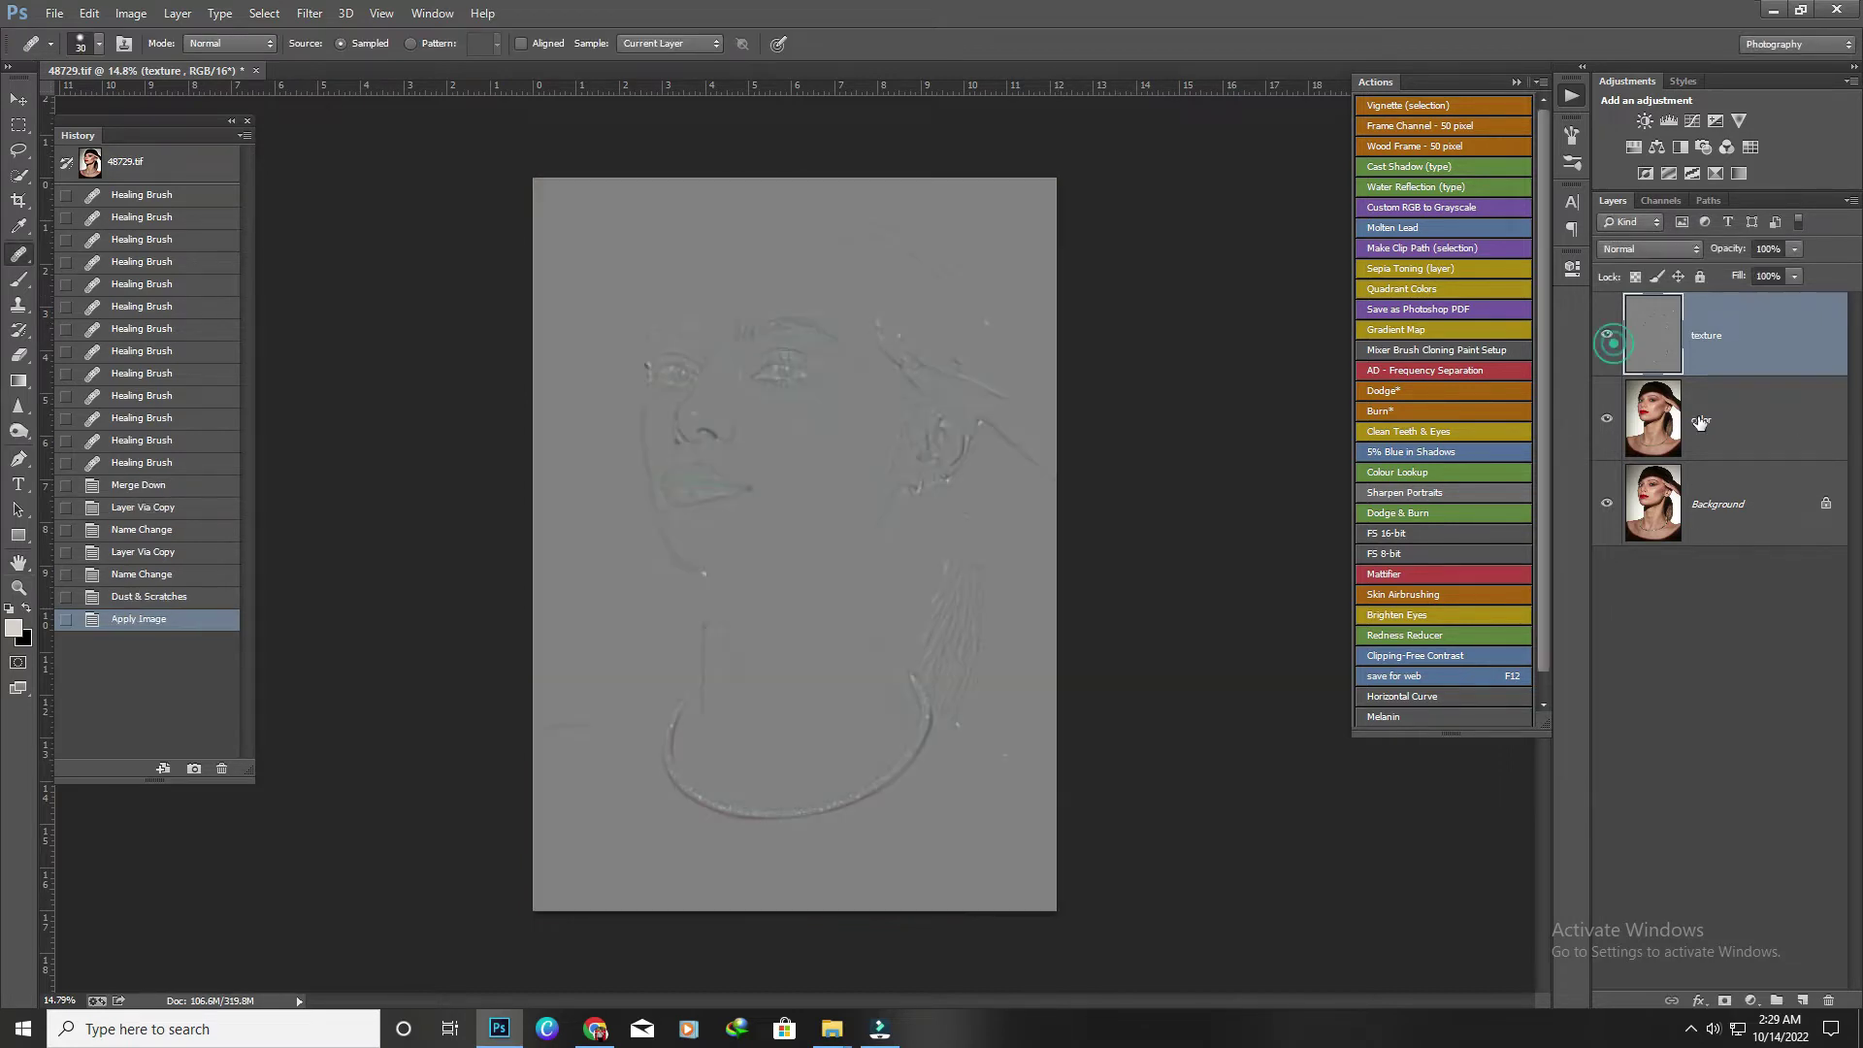
pyautogui.click(1649, 248)
pyautogui.click(1646, 555)
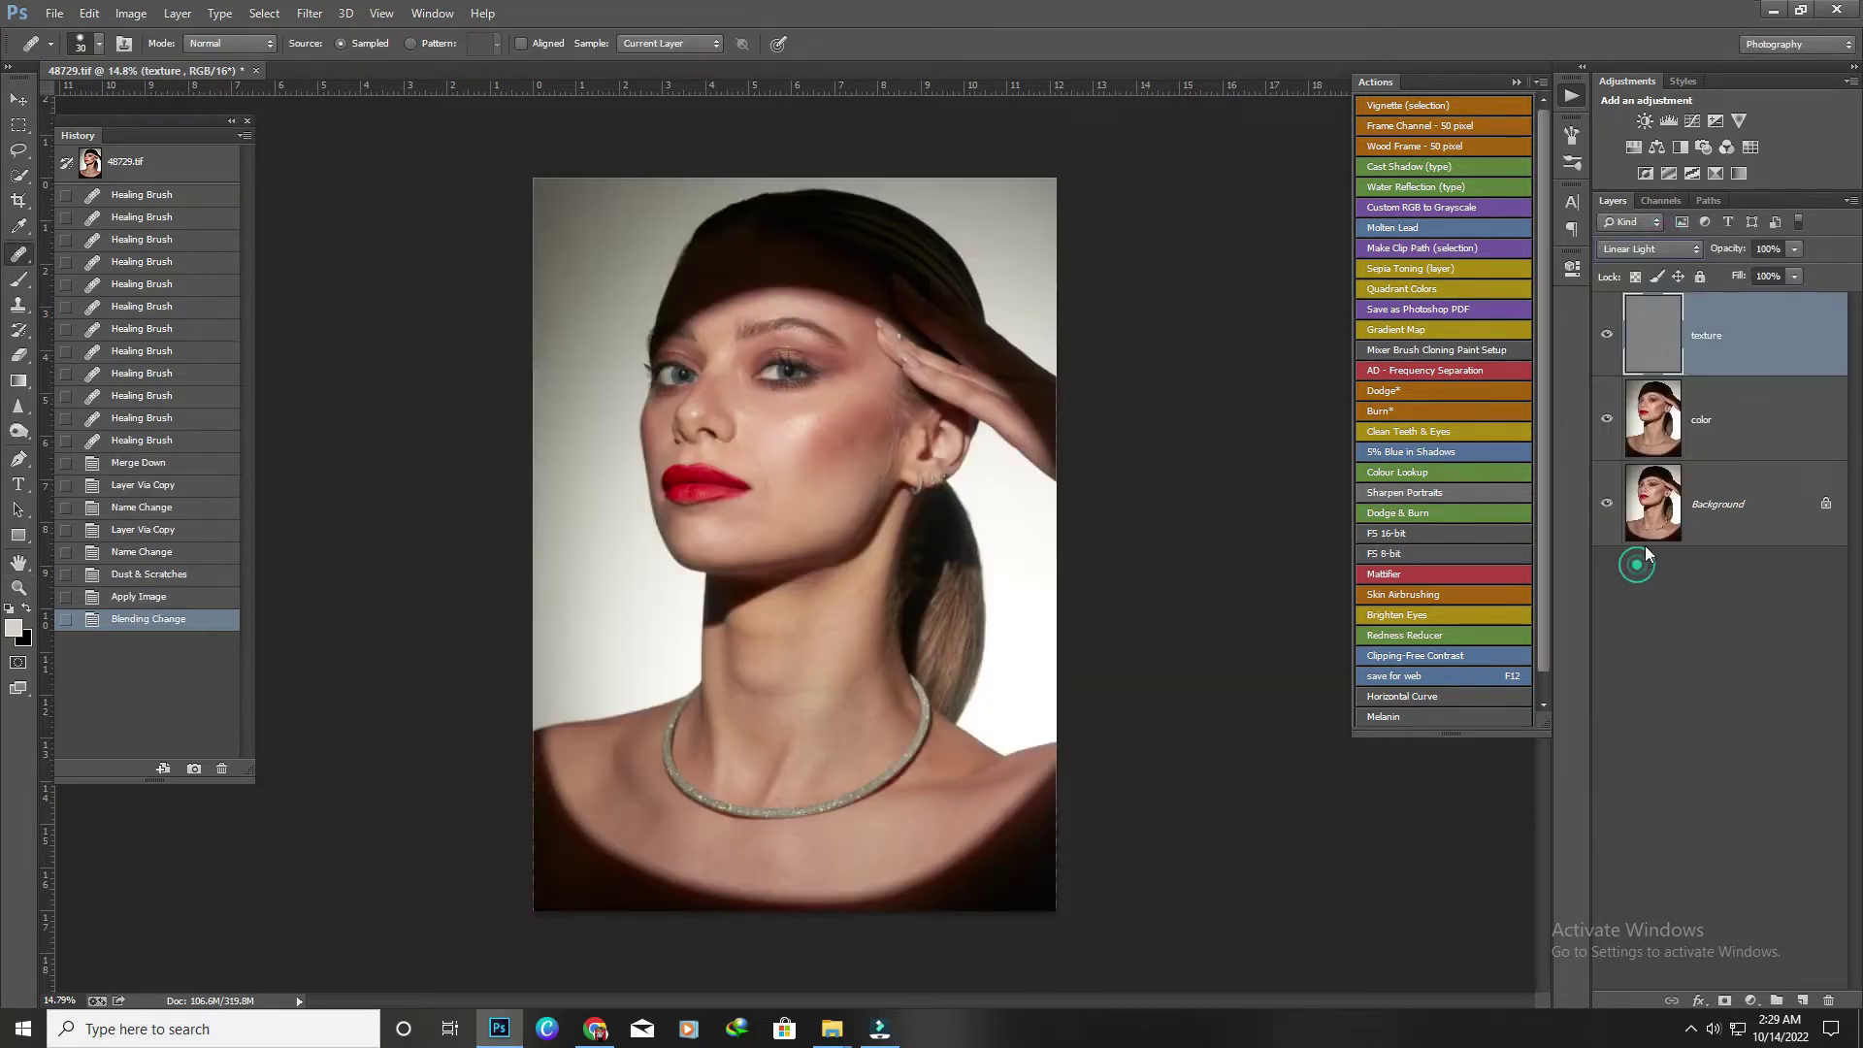
# Group the texture and color layers together, then select the color layer.
pyautogui.keyDown('shift'); pyautogui.click(1740, 414); pyautogui.keyUp('shift')
pyautogui.rightClick(1742, 407)
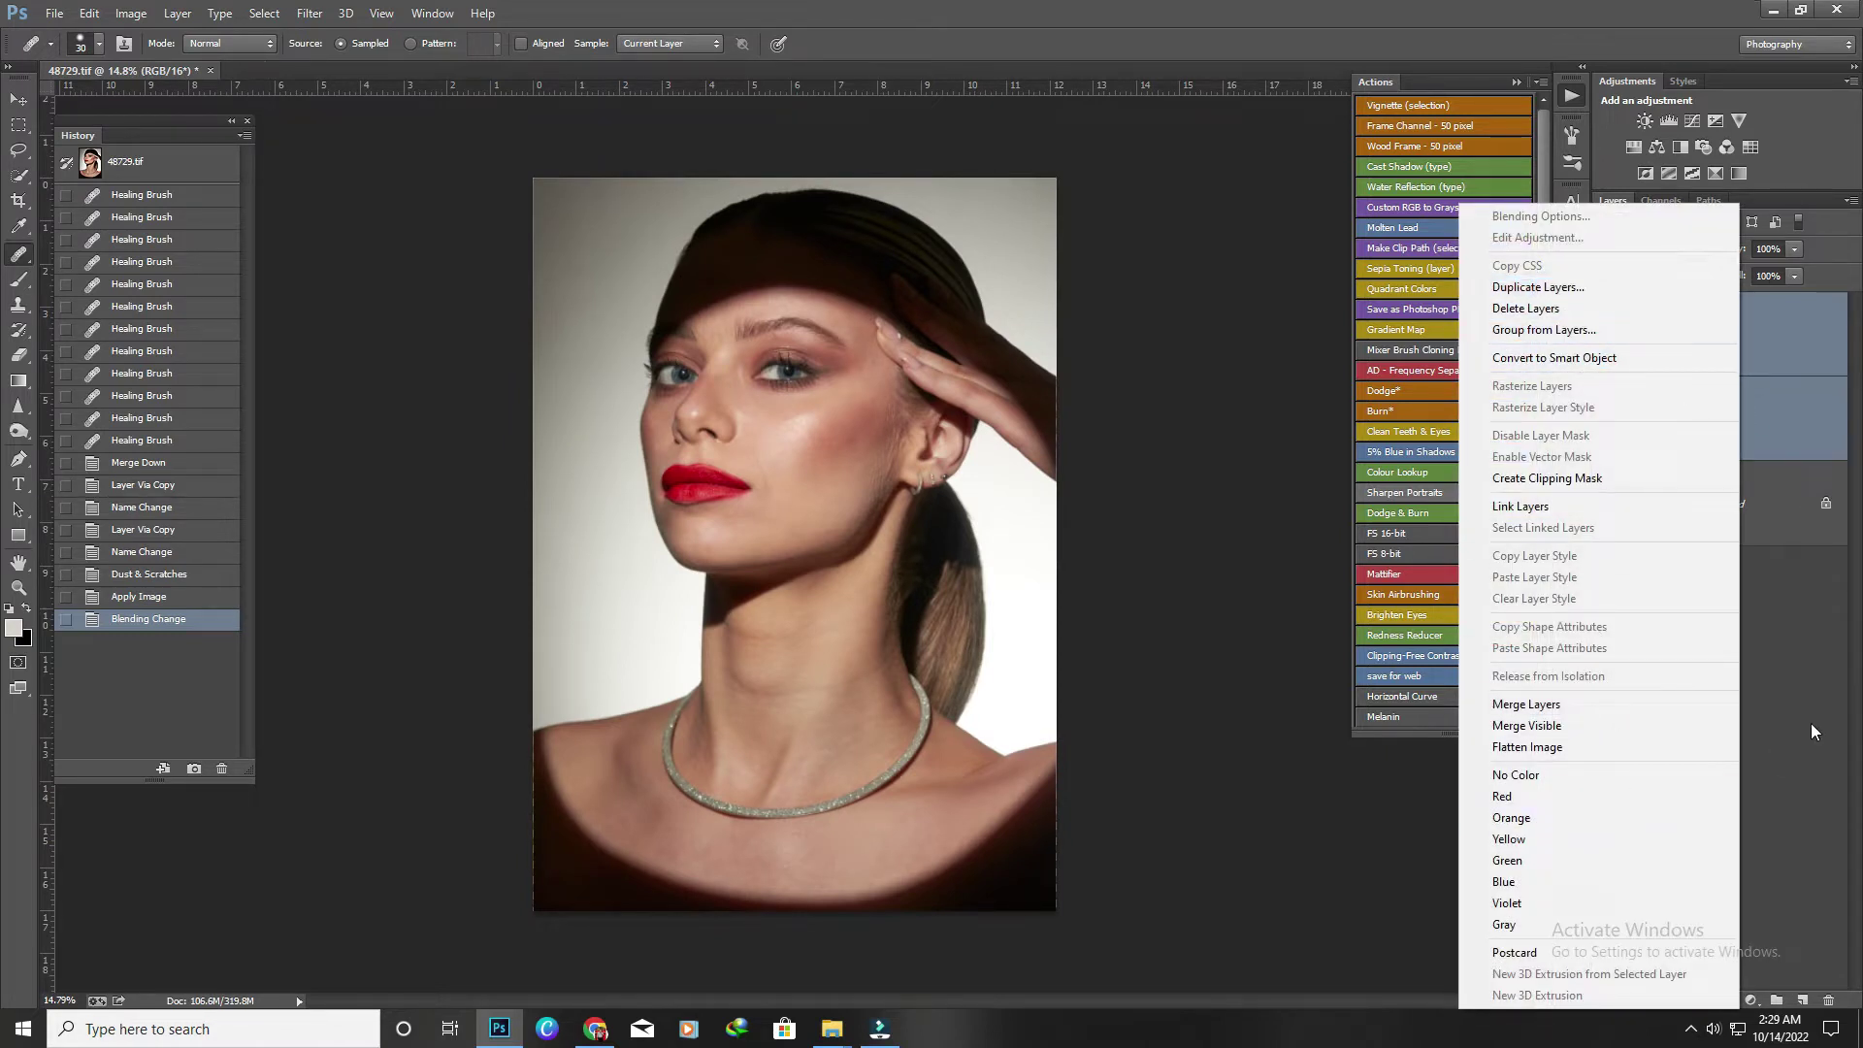
pyautogui.press('Escape')
pyautogui.hotkey('ctrl', 'g')
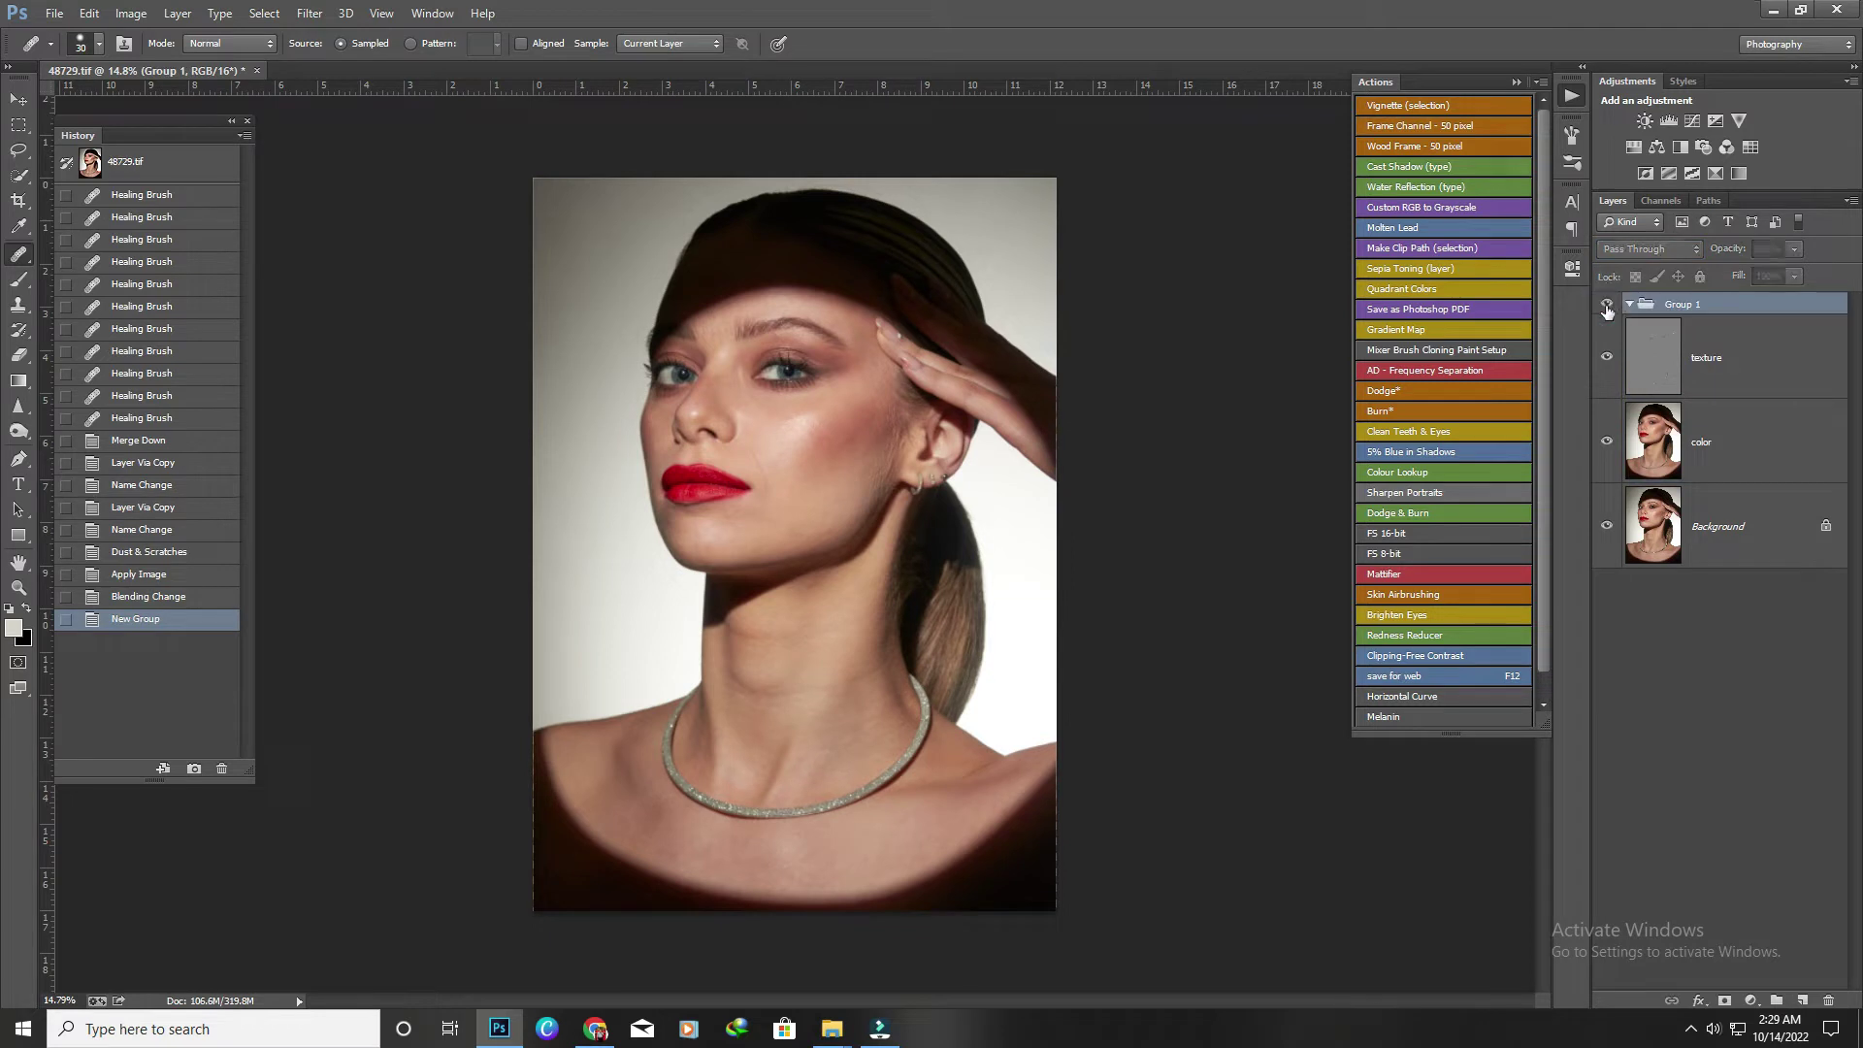
pyautogui.click(1683, 448)
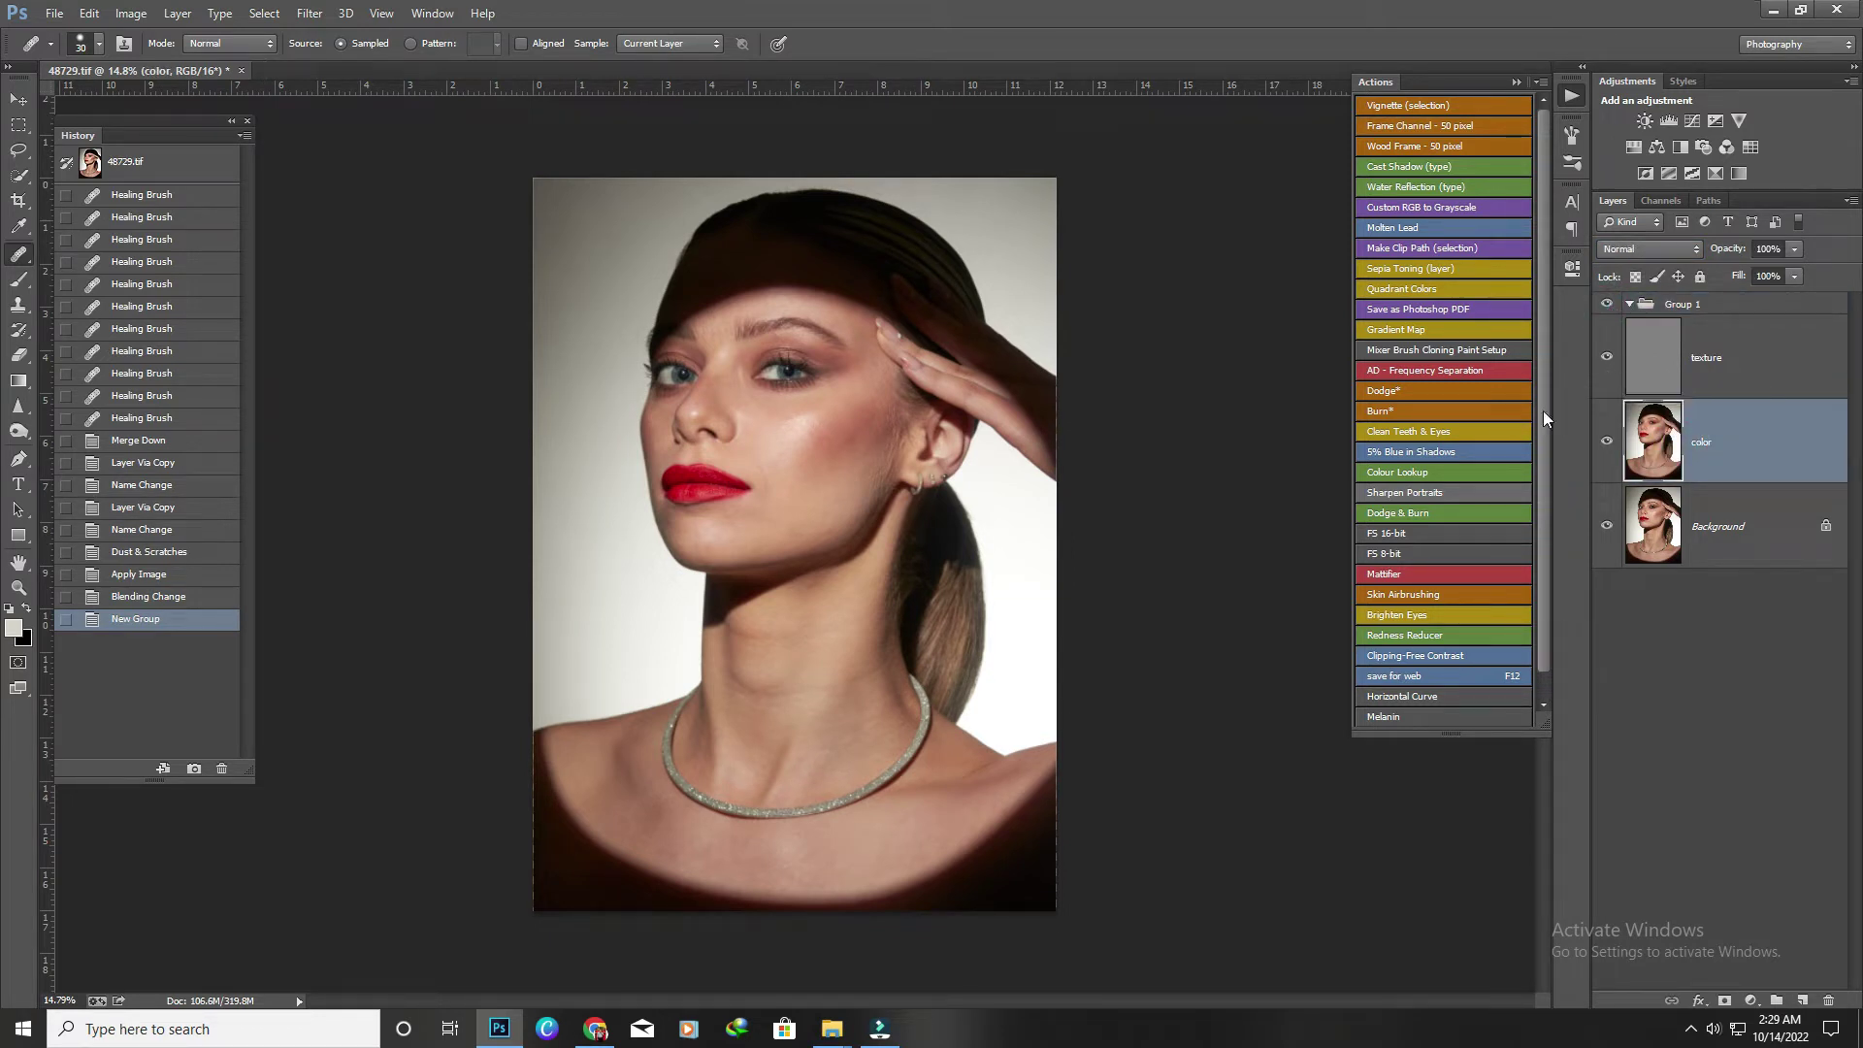
# Duplicate the color layer and Gaussian-blur the cheek below the eye at about 31.9 px.
pyautogui.hotkey('ctrl', 'j')
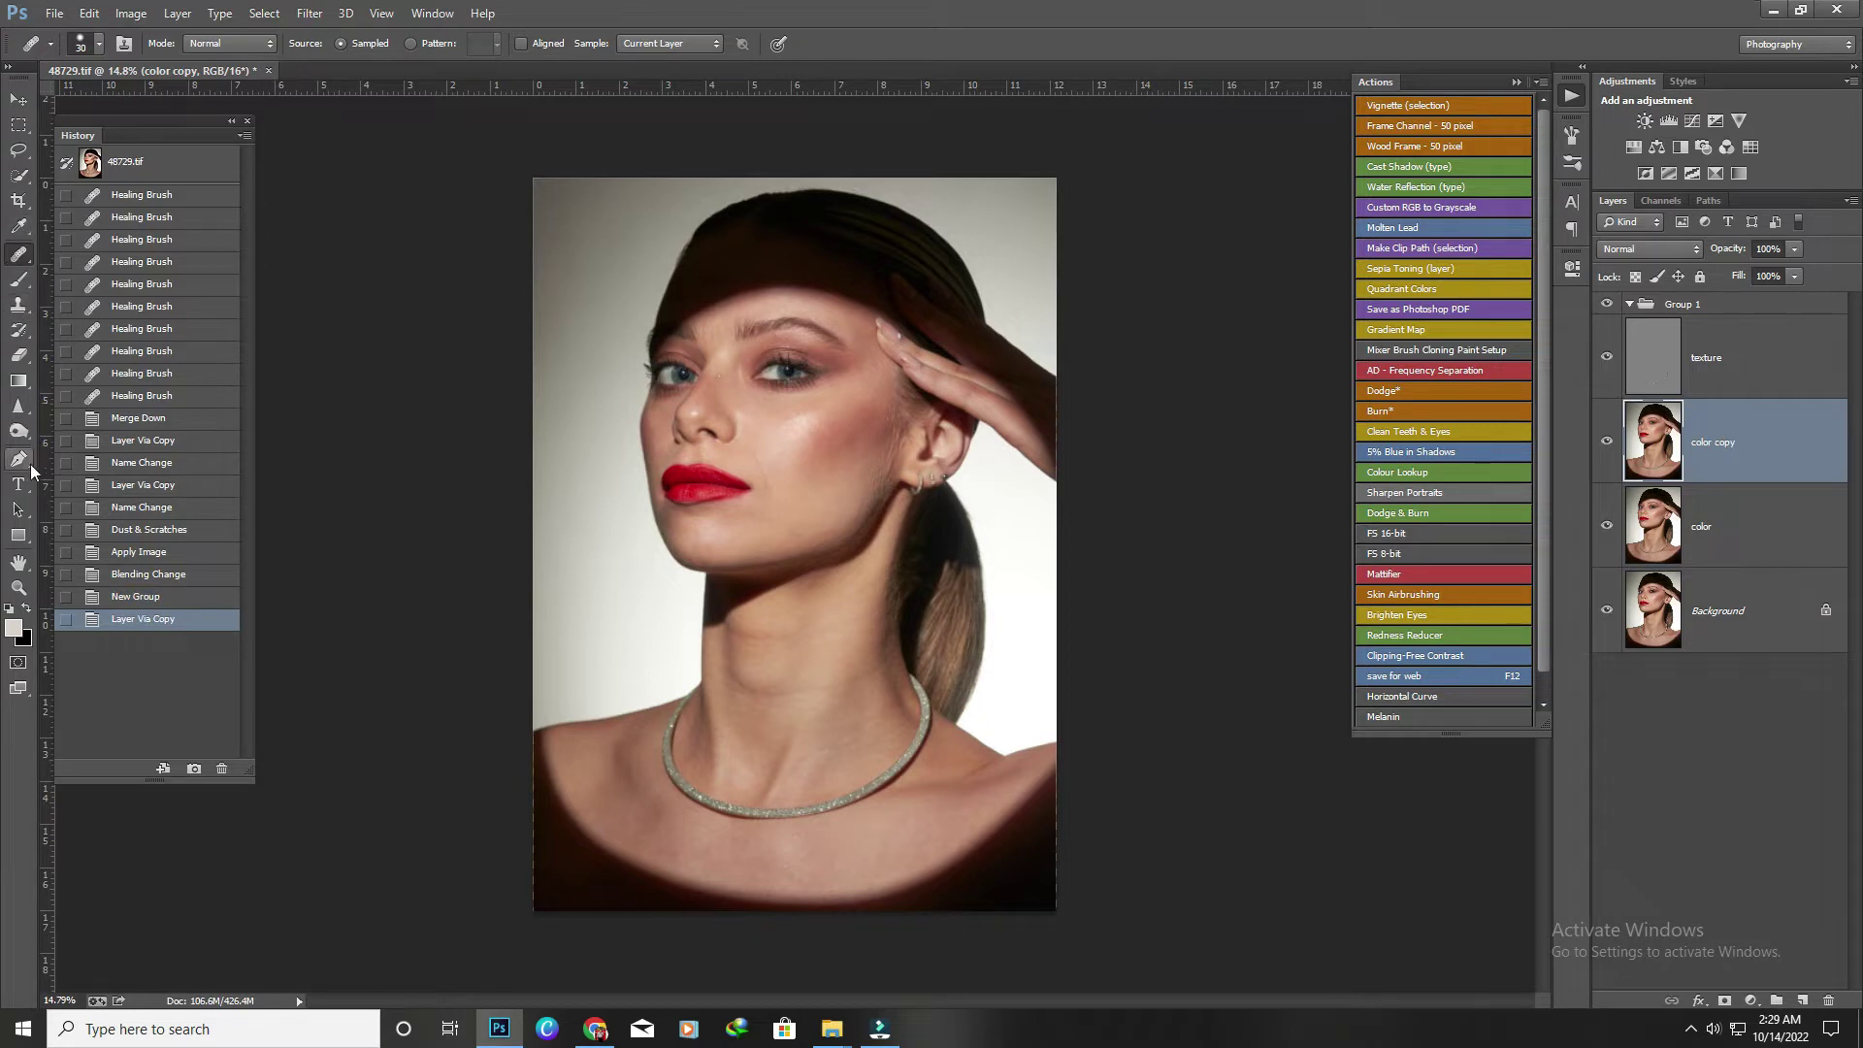
pyautogui.press('alt')
pyautogui.click(17, 150)
pyautogui.scroll(2, 813, 457)
pyautogui.scroll(3, 874, 427)
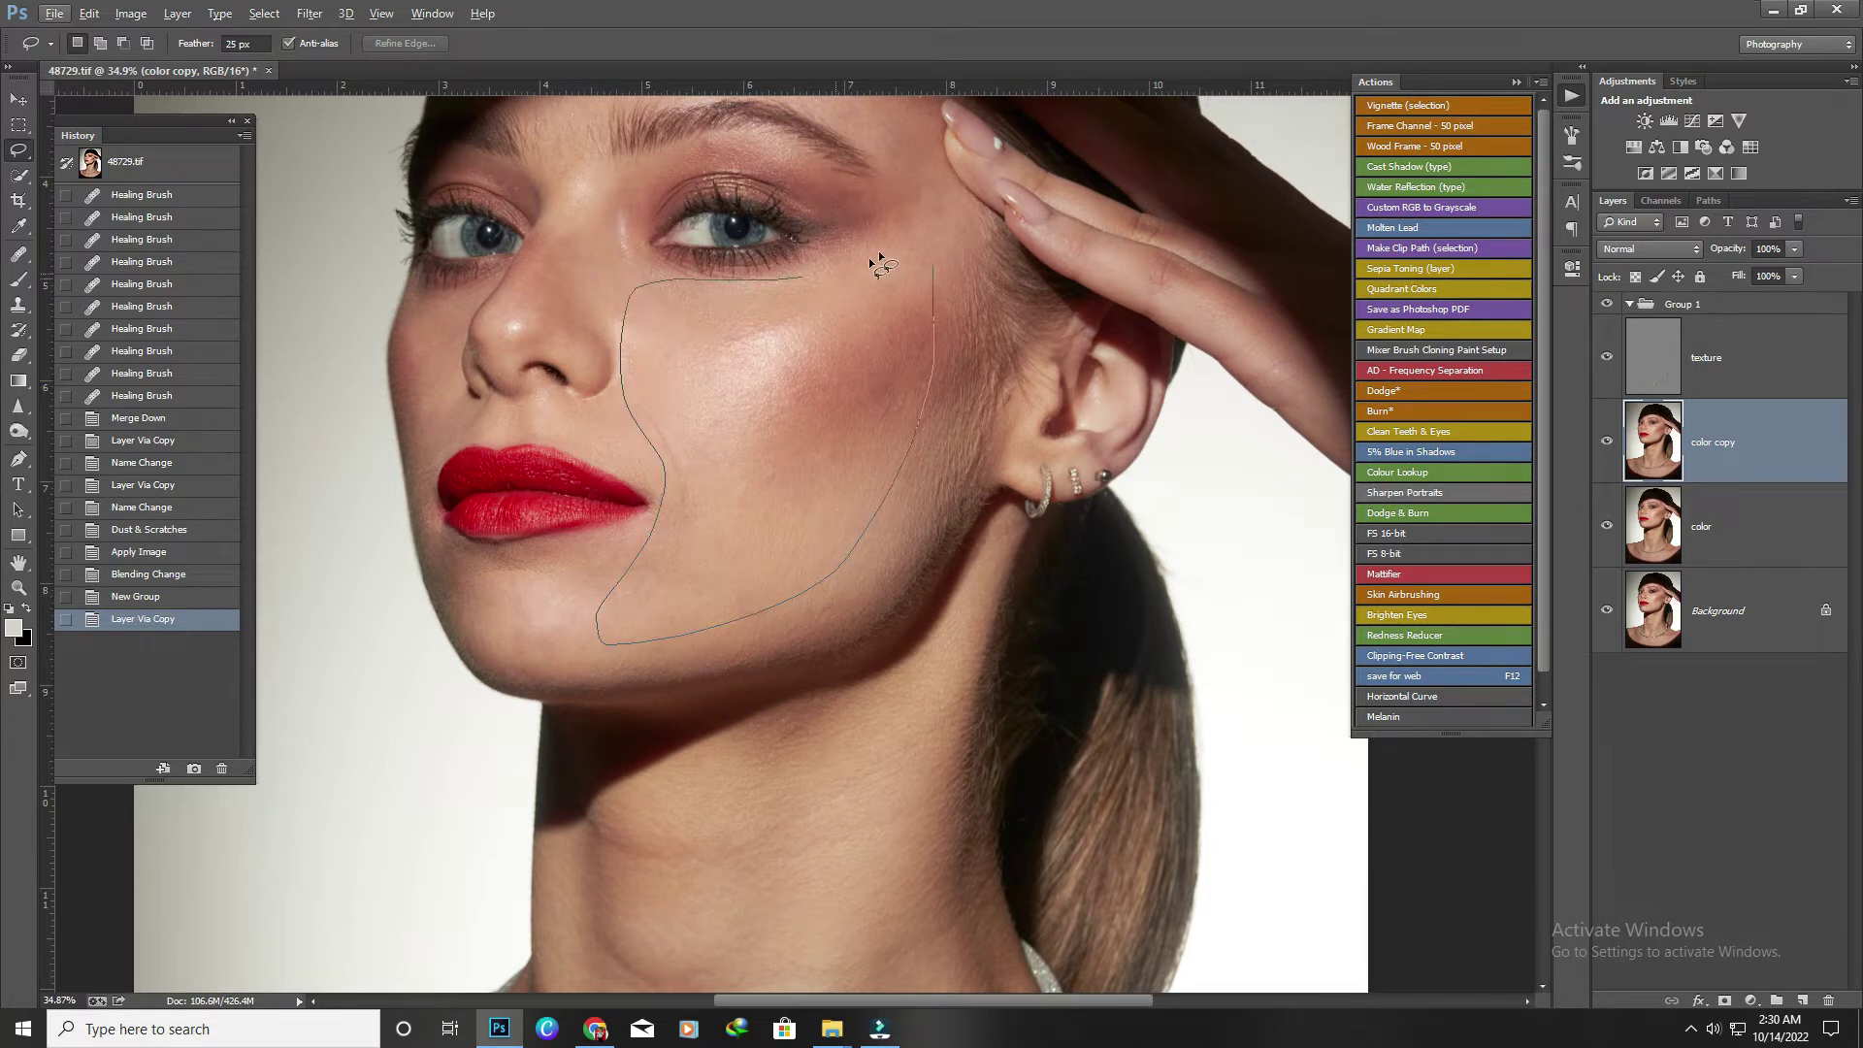
pyautogui.moveTo(881, 264); pyautogui.dragTo(922, 235)
pyautogui.click(309, 14)
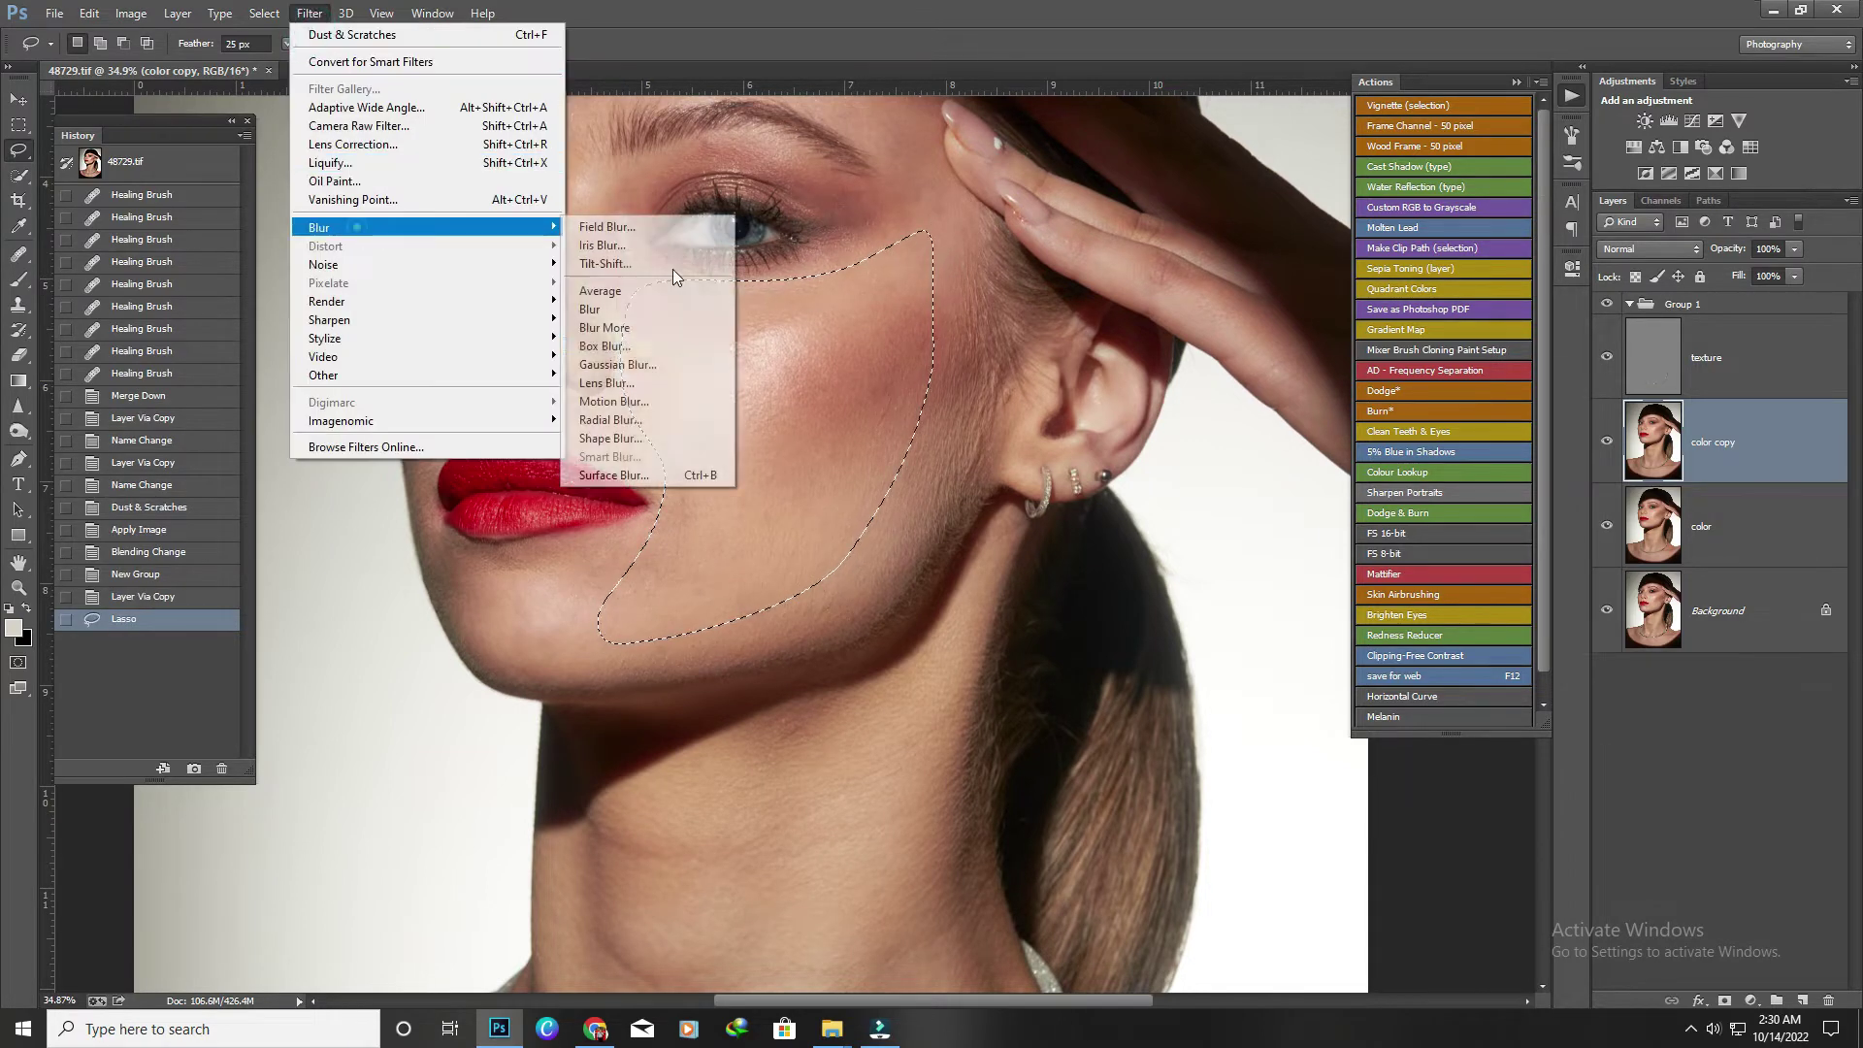
pyautogui.click(632, 365)
pyautogui.moveTo(1035, 419); pyautogui.dragTo(1028, 411)
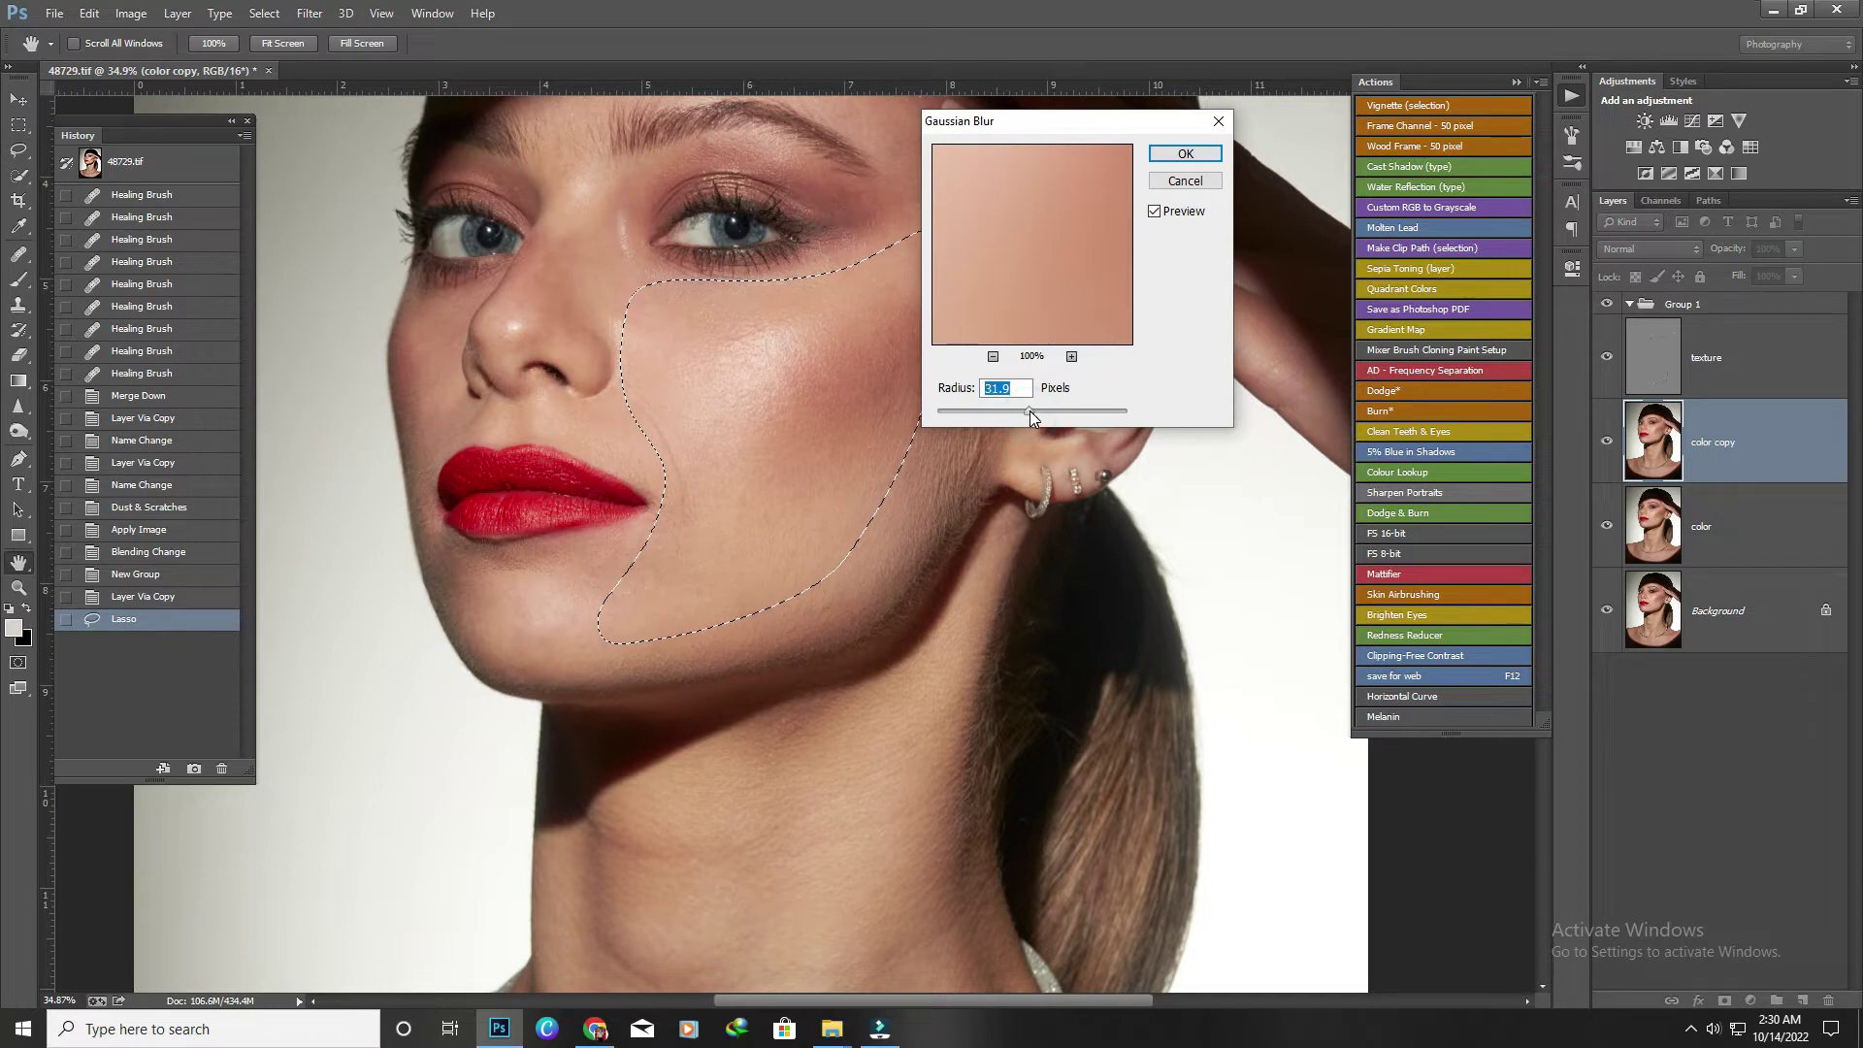
pyautogui.press('Return')
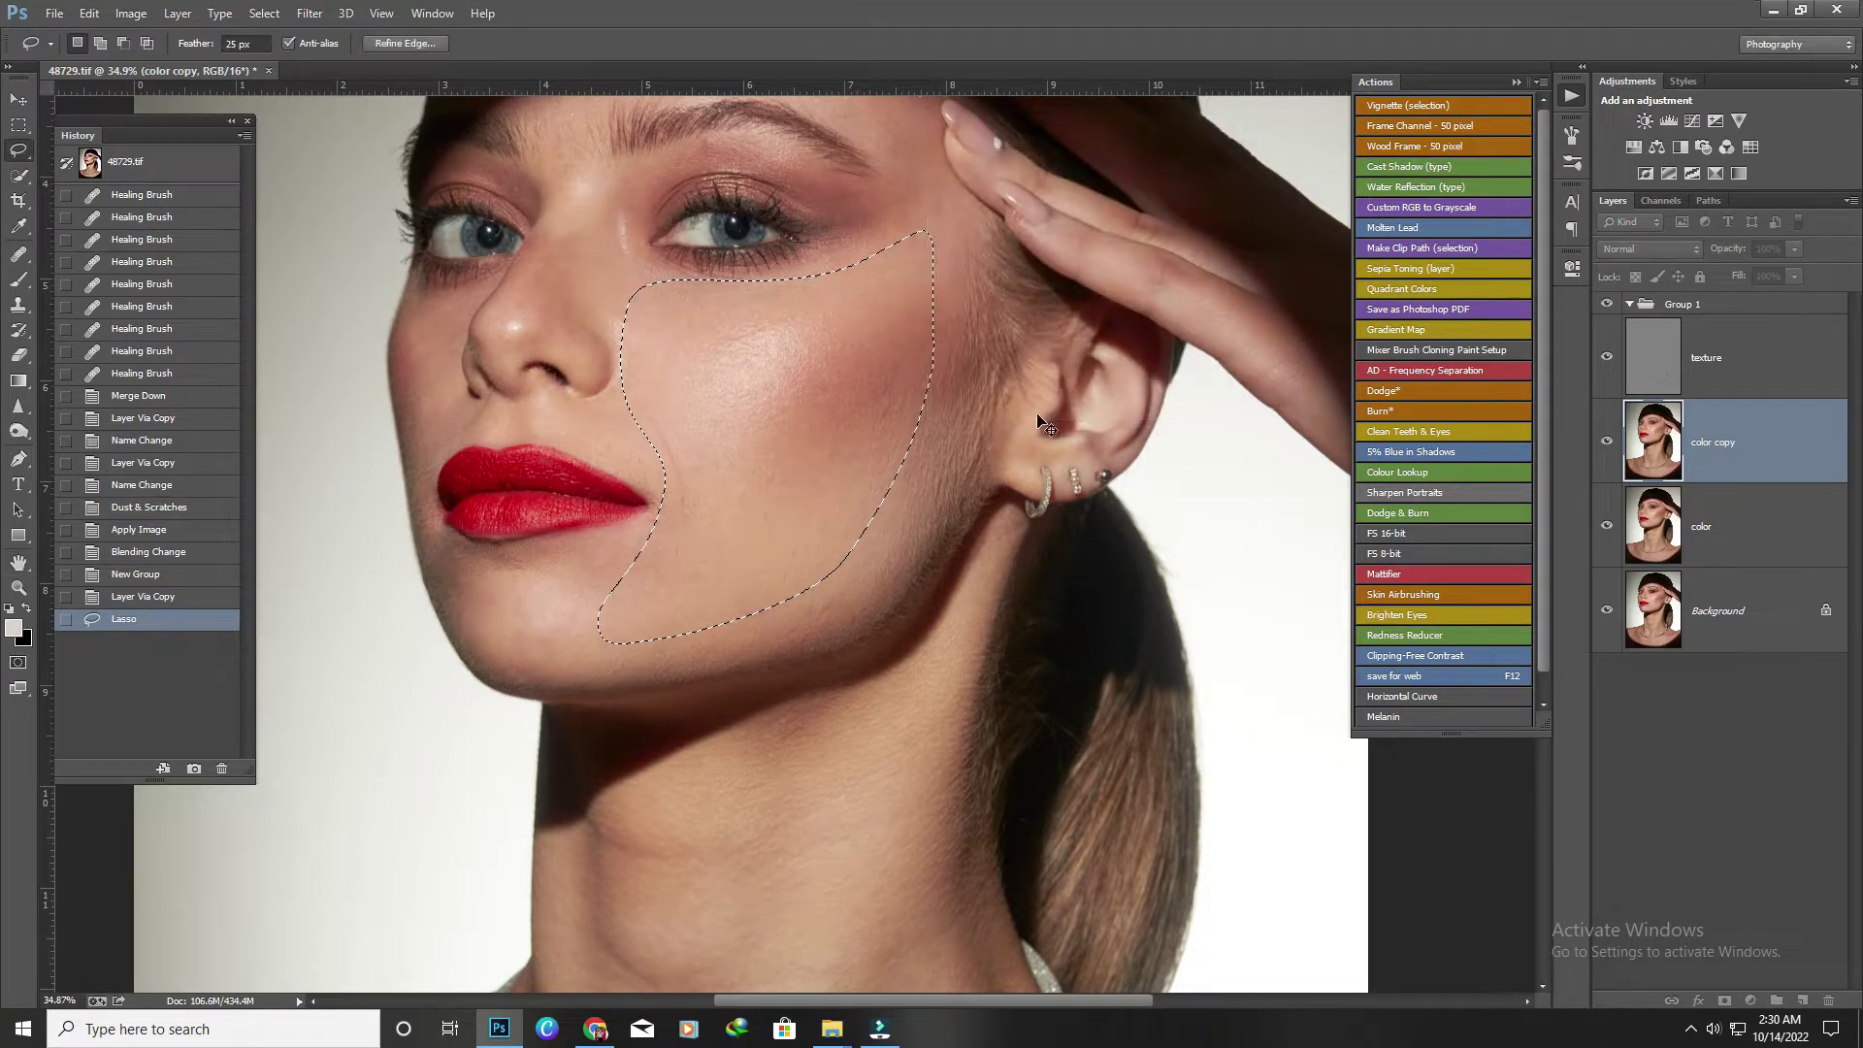
pyautogui.hotkey('ctrl', 'd')
# Lasso the bridge of the nose and soften it with Gaussian Blur.
pyautogui.scroll(-3, 1009, 481)
pyautogui.scroll(3, 883, 402)
pyautogui.scroll(3, 736, 504)
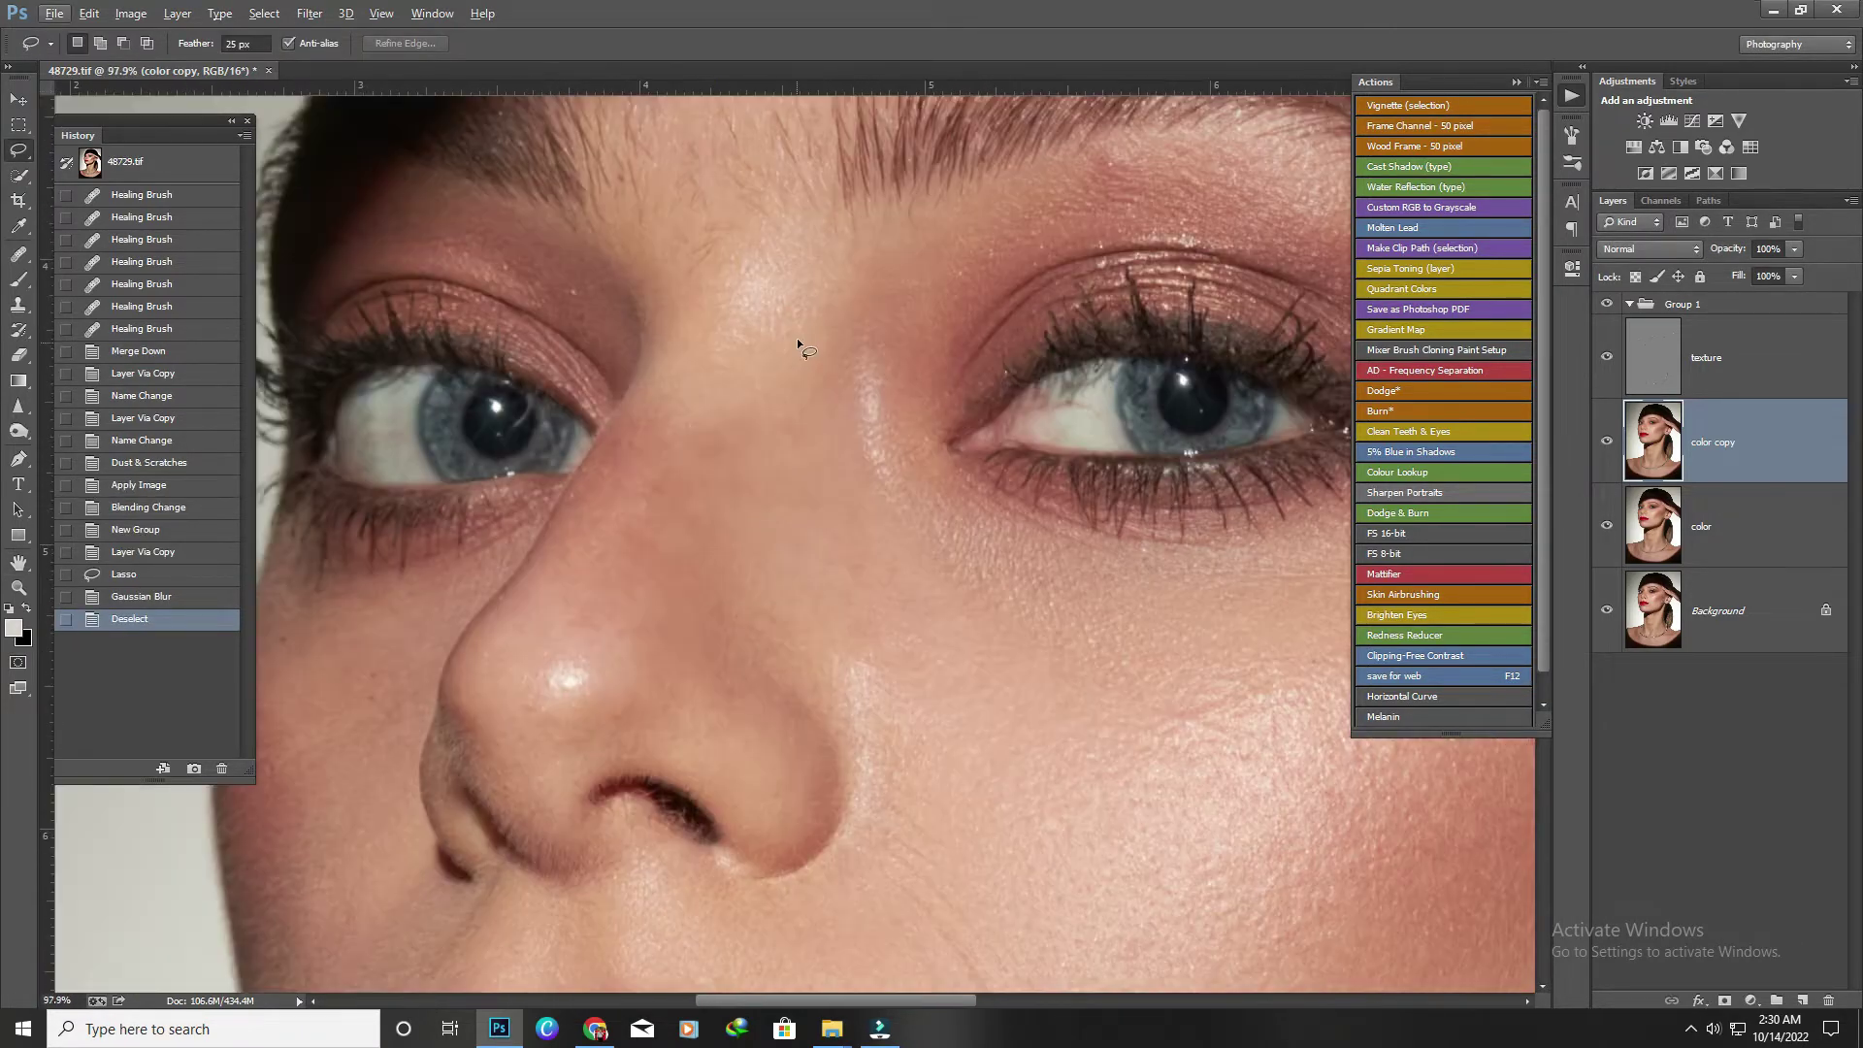
pyautogui.moveTo(639, 428); pyautogui.dragTo(757, 281)
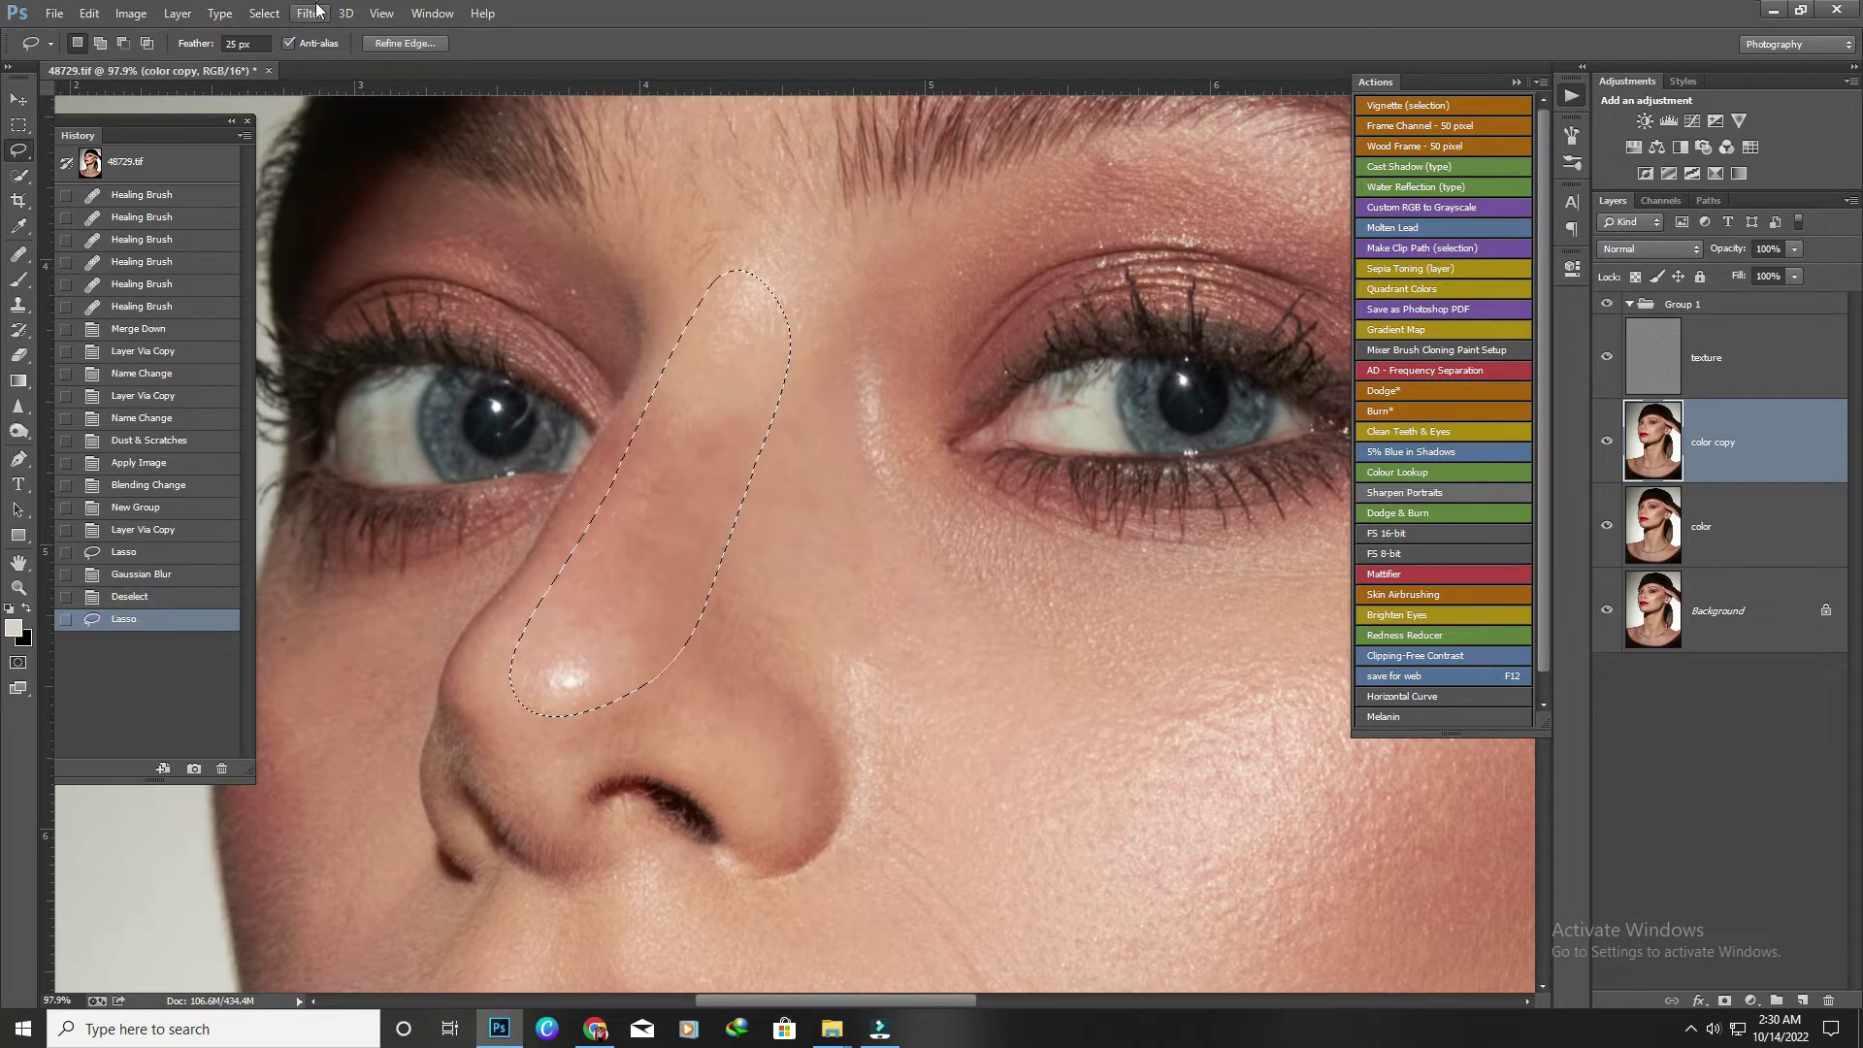
pyautogui.click(309, 12)
pyautogui.click(680, 365)
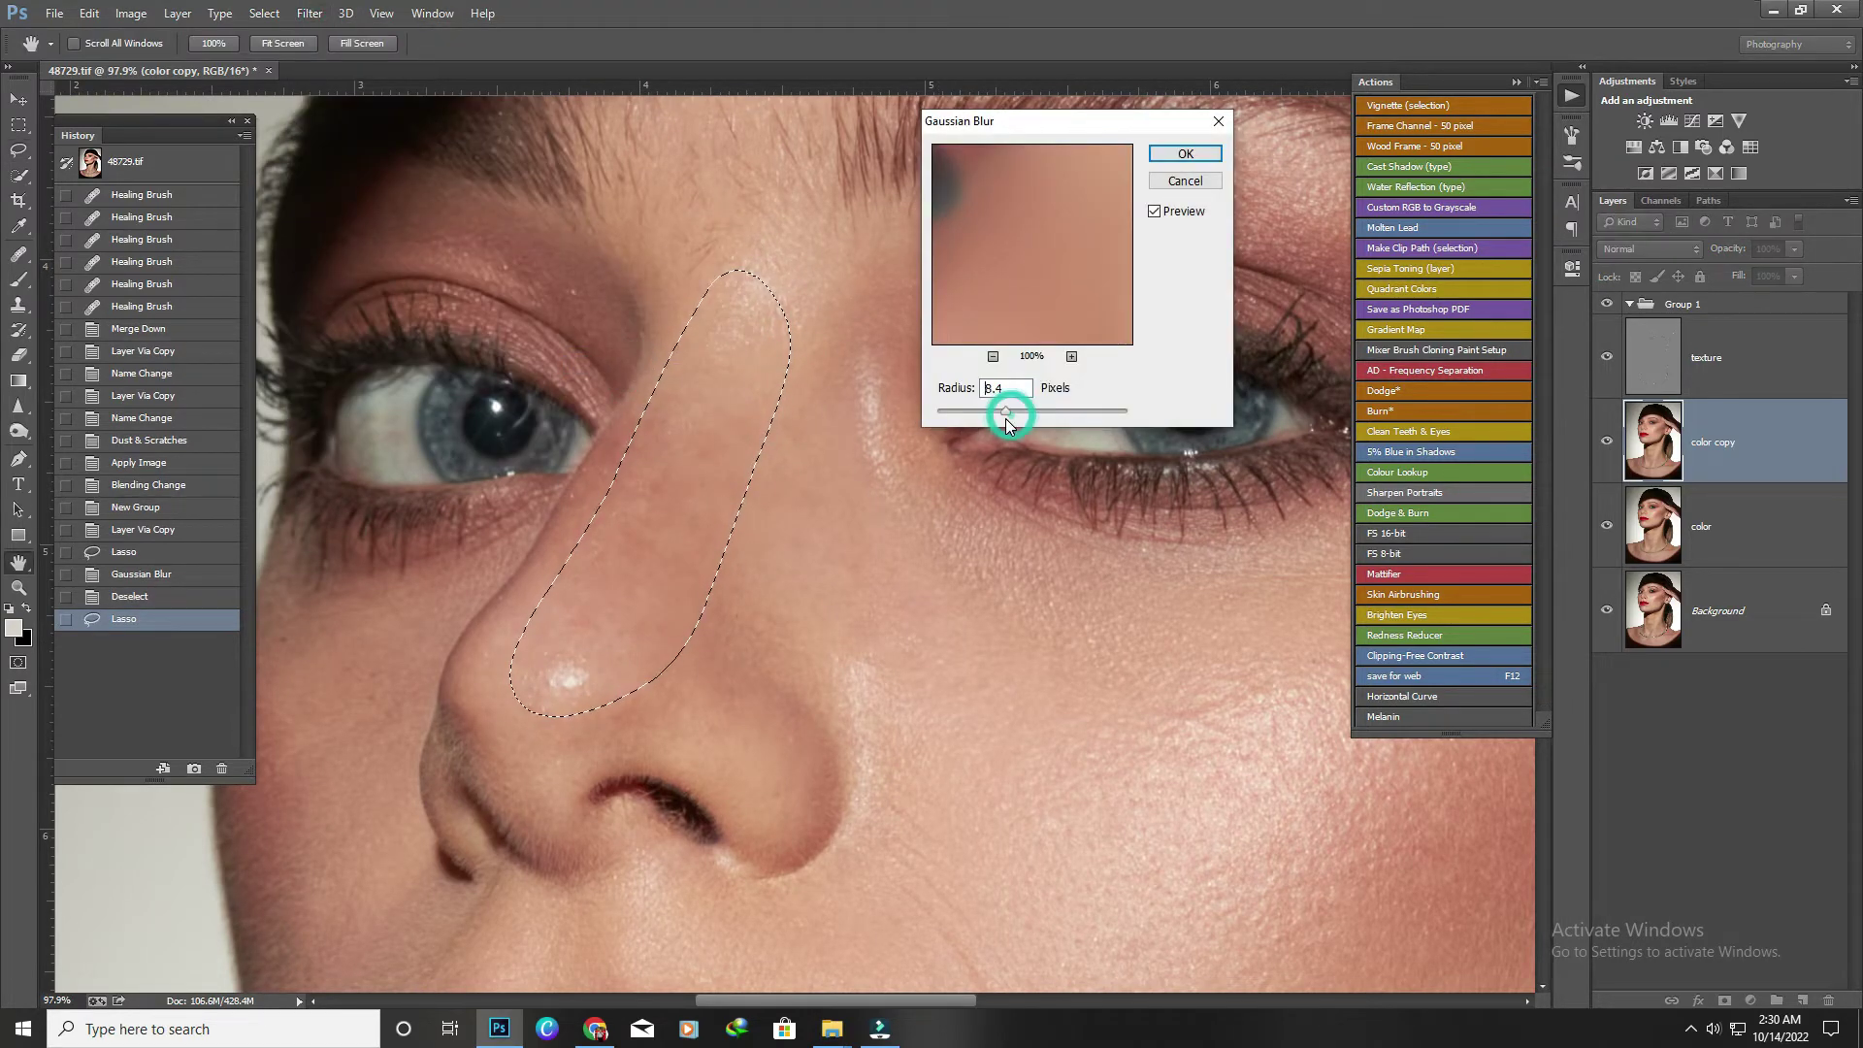
pyautogui.moveTo(1005, 417); pyautogui.dragTo(573, 523)
pyautogui.press('Return')
pyautogui.hotkey('ctrl', 'd')
# Lasso the smile line beside the mouth and soften it with Gaussian Blur.
pyautogui.scroll(-1, 849, 376)
pyautogui.scroll(-3, 849, 376)
pyautogui.scroll(2, 764, 625)
pyautogui.moveTo(920, 394)
pyautogui.mouseDown()
pyautogui.moveTo(1016, 411)
pyautogui.moveTo(522, 497)
pyautogui.mouseUp()
pyautogui.click(309, 13)
pyautogui.click(691, 372)
pyautogui.press('Return')
pyautogui.hotkey('ctrl', 'd')
pyautogui.scroll(-2, 817, 372)
pyautogui.scroll(-2, 818, 371)
pyautogui.scroll(2, 948, 486)
# Apply Dust & Scratches with a raised radius to the area below the lips.
pyautogui.moveTo(1320, 432); pyautogui.dragTo(943, 400)
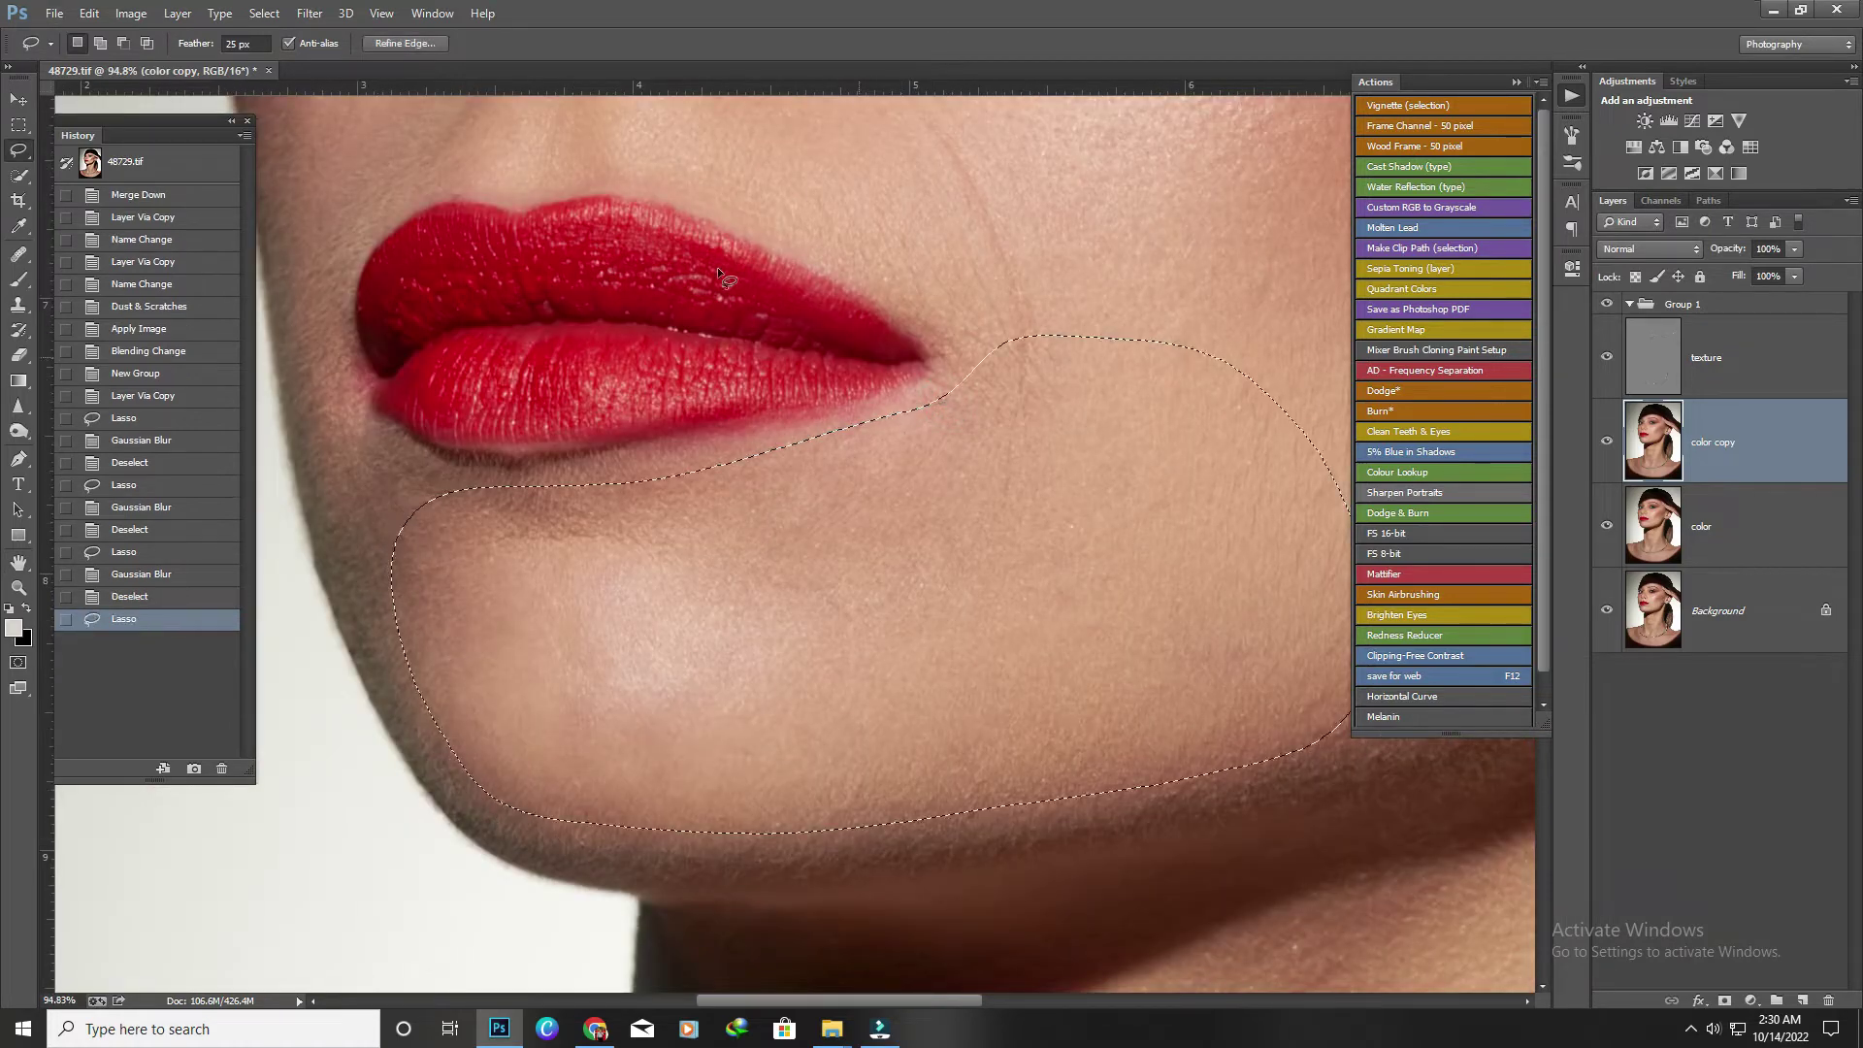
pyautogui.click(310, 13)
pyautogui.click(594, 301)
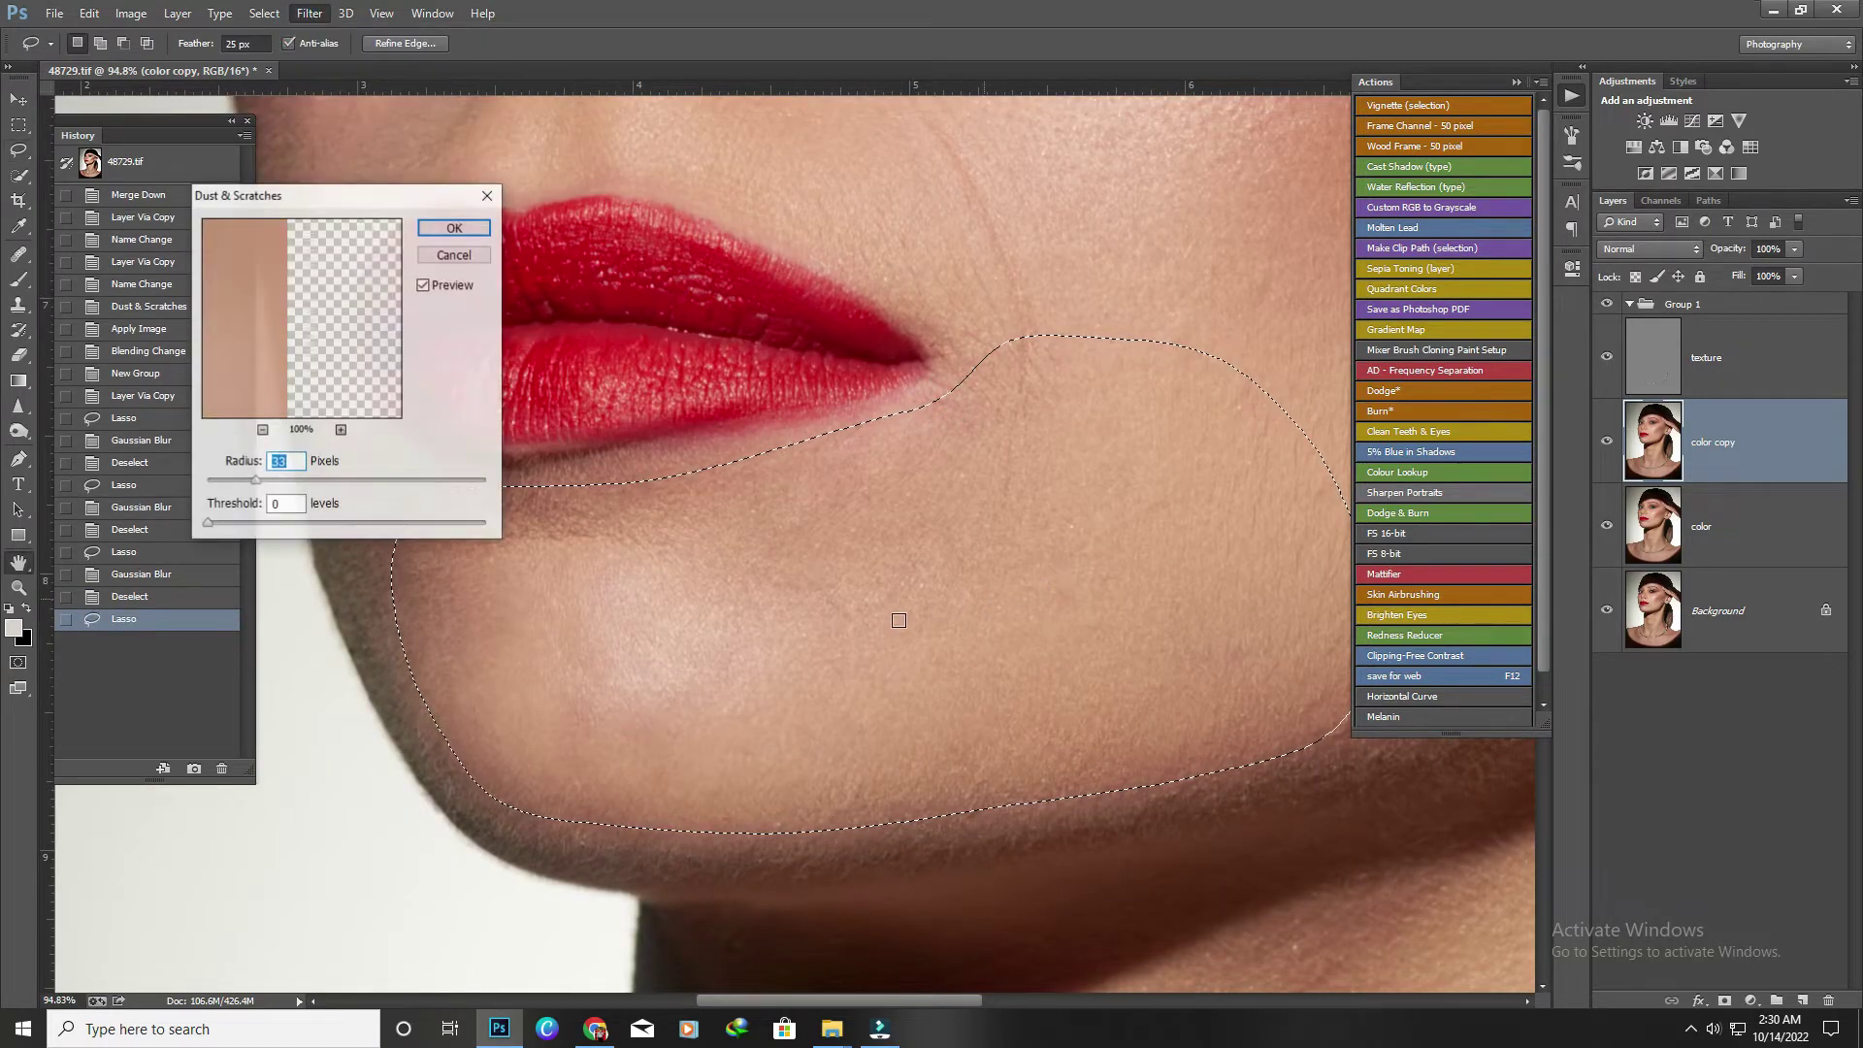
pyautogui.moveTo(214, 478); pyautogui.dragTo(291, 479)
pyautogui.press('Return')
pyautogui.hotkey('ctrl', 'd')
pyautogui.scroll(-3, 887, 241)
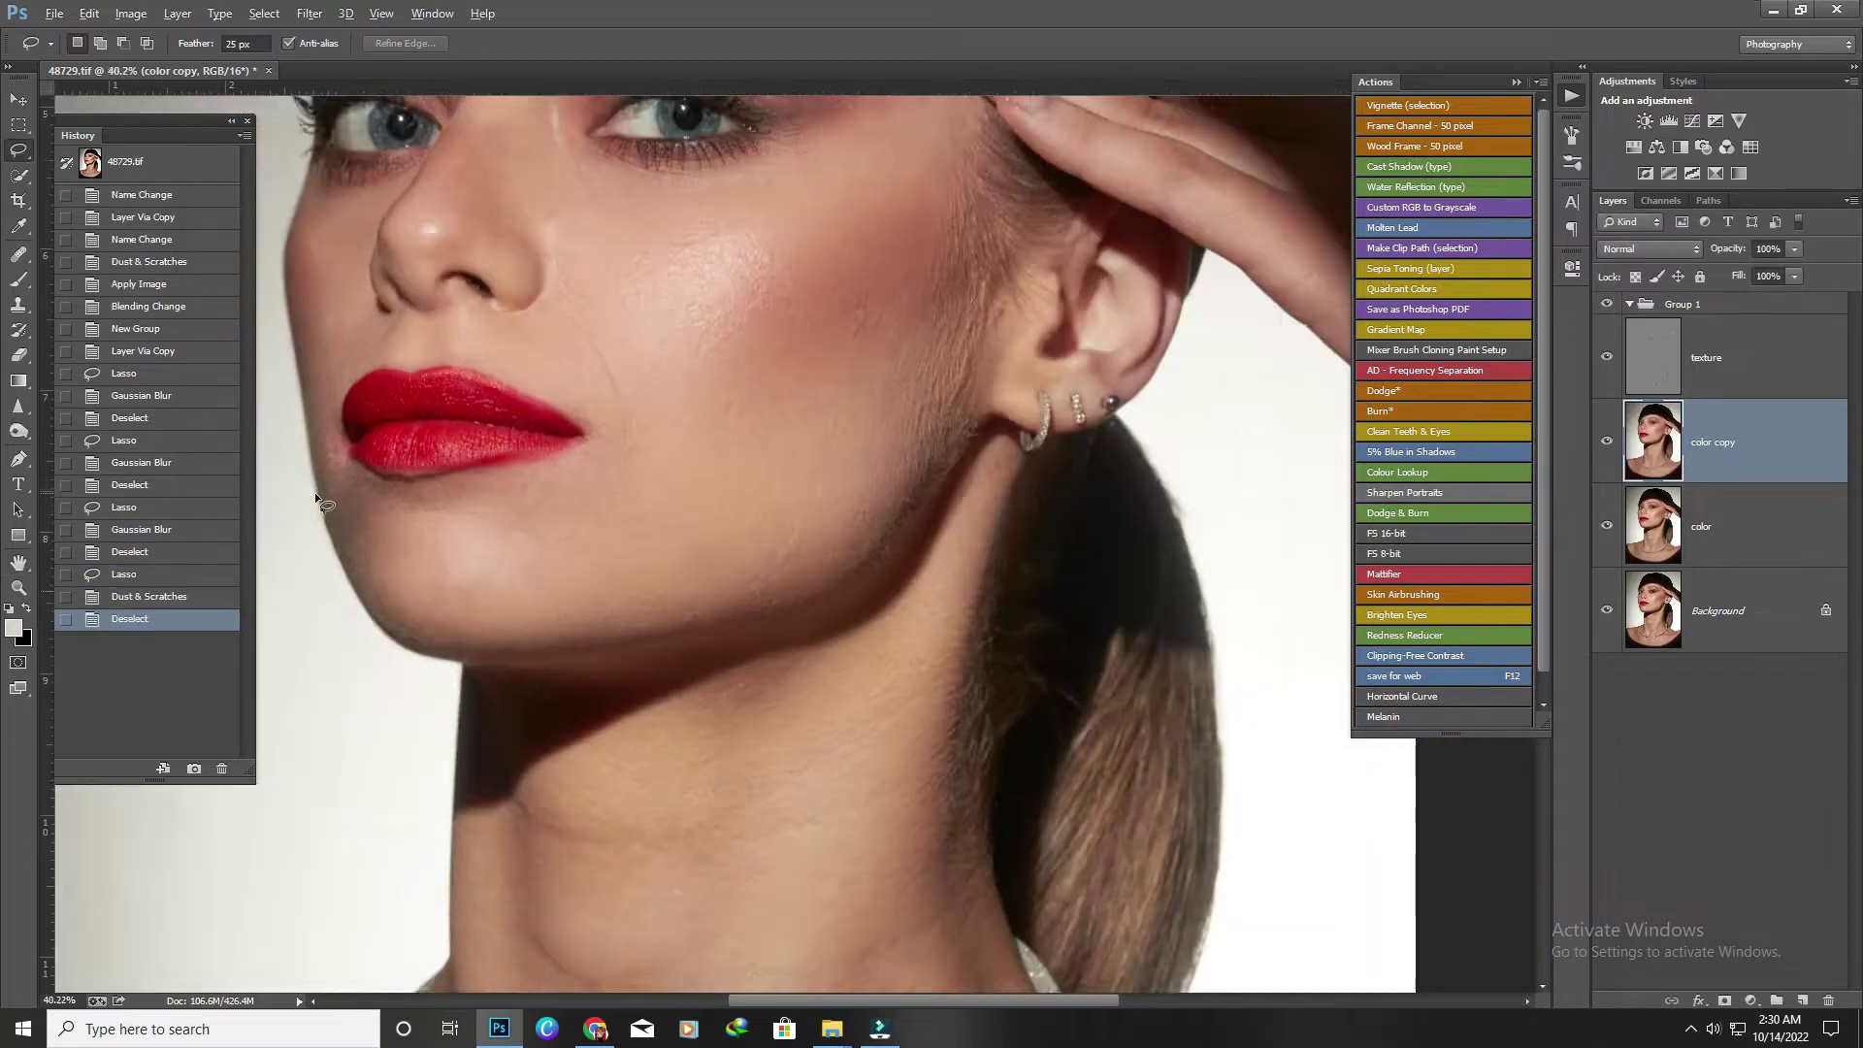
pyautogui.scroll(1, 886, 241)
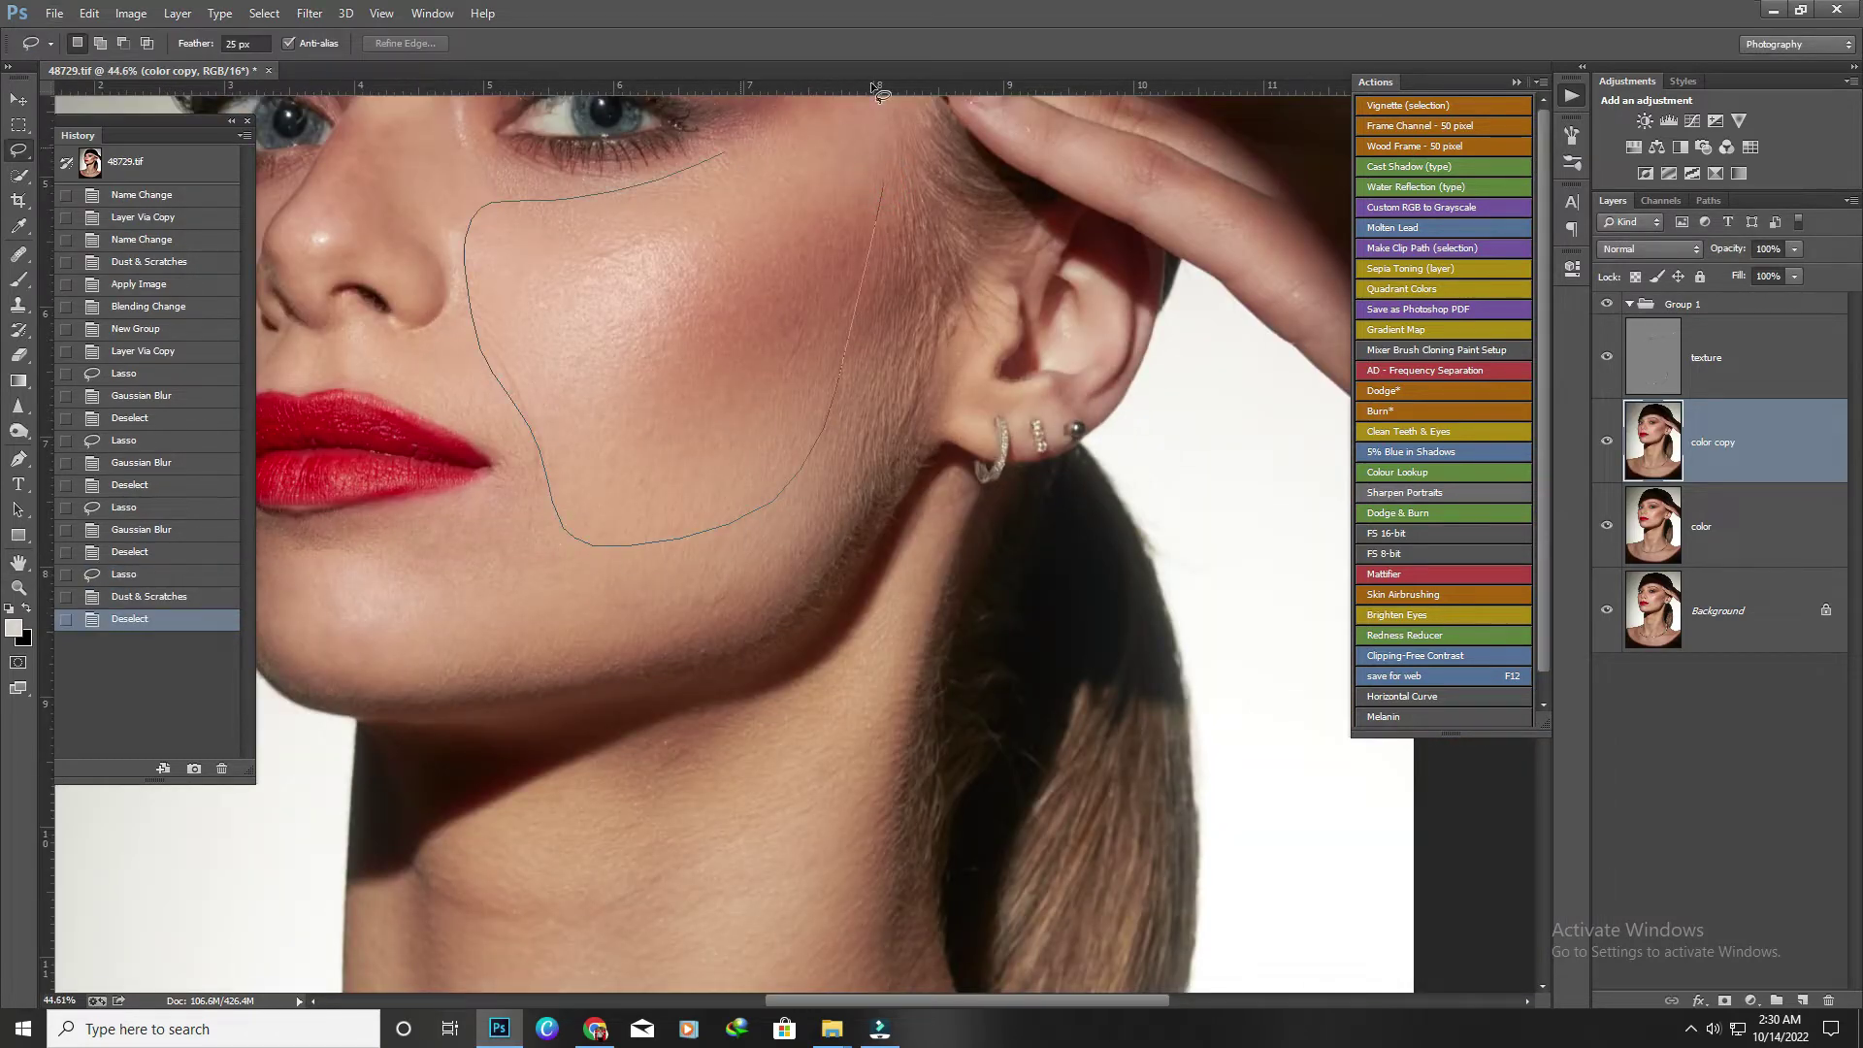
# Apply Dust & Scratches at a 49 px radius to the cheek, then fit the image in view.
pyautogui.moveTo(880, 92); pyautogui.dragTo(853, 96)
pyautogui.click(309, 12)
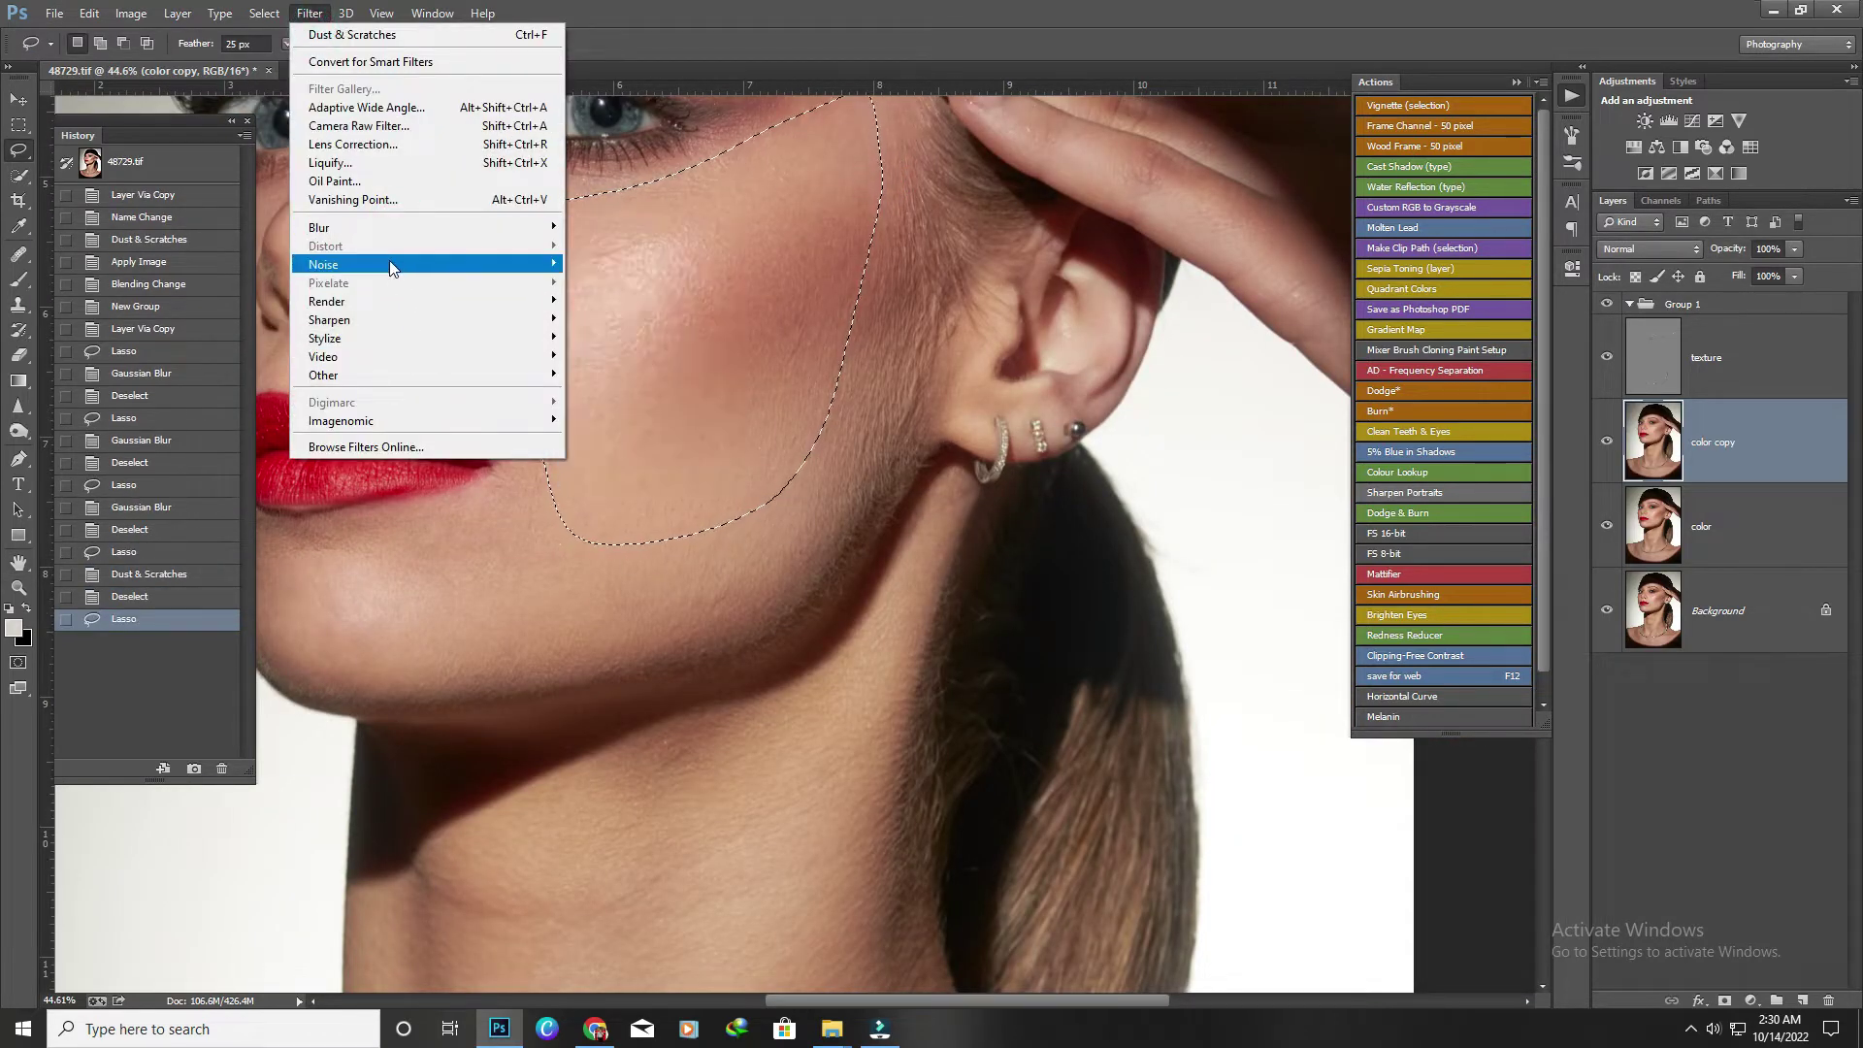
pyautogui.click(601, 282)
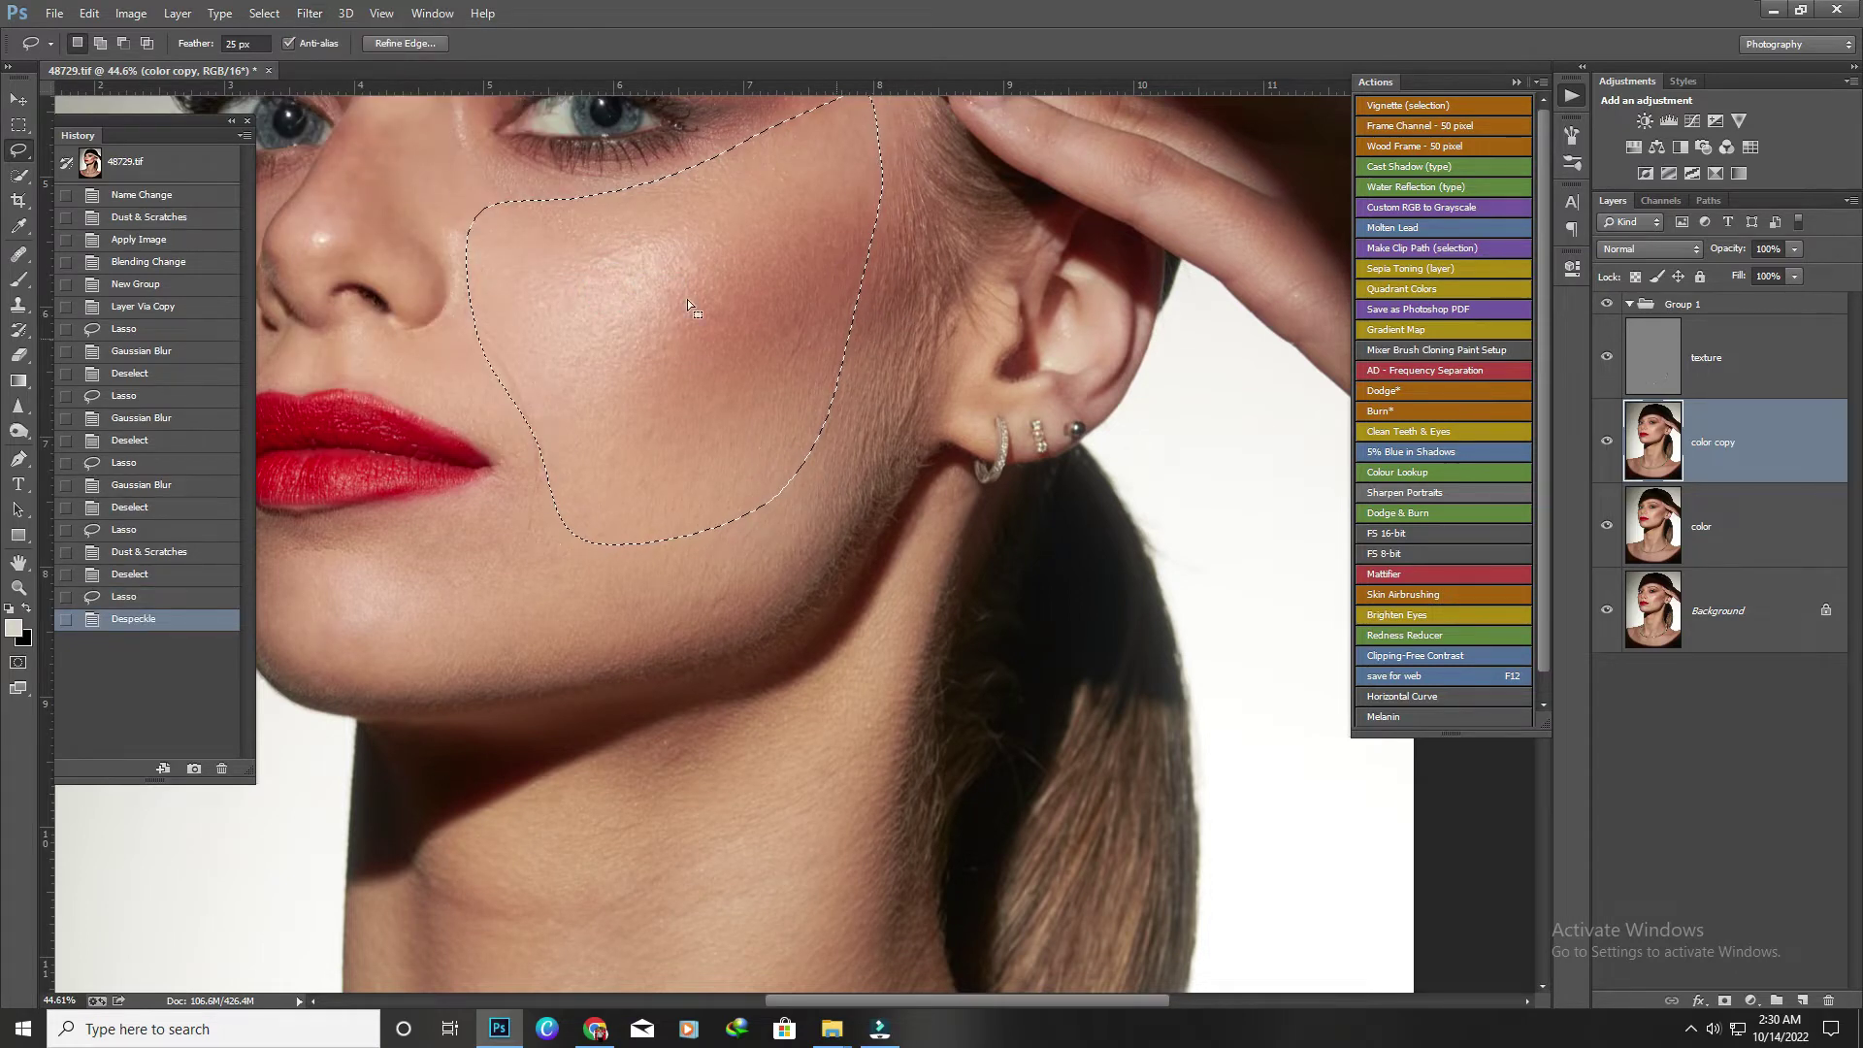
pyautogui.hotkey('ctrl', 'z')
pyautogui.click(309, 12)
pyautogui.moveTo(323, 264)
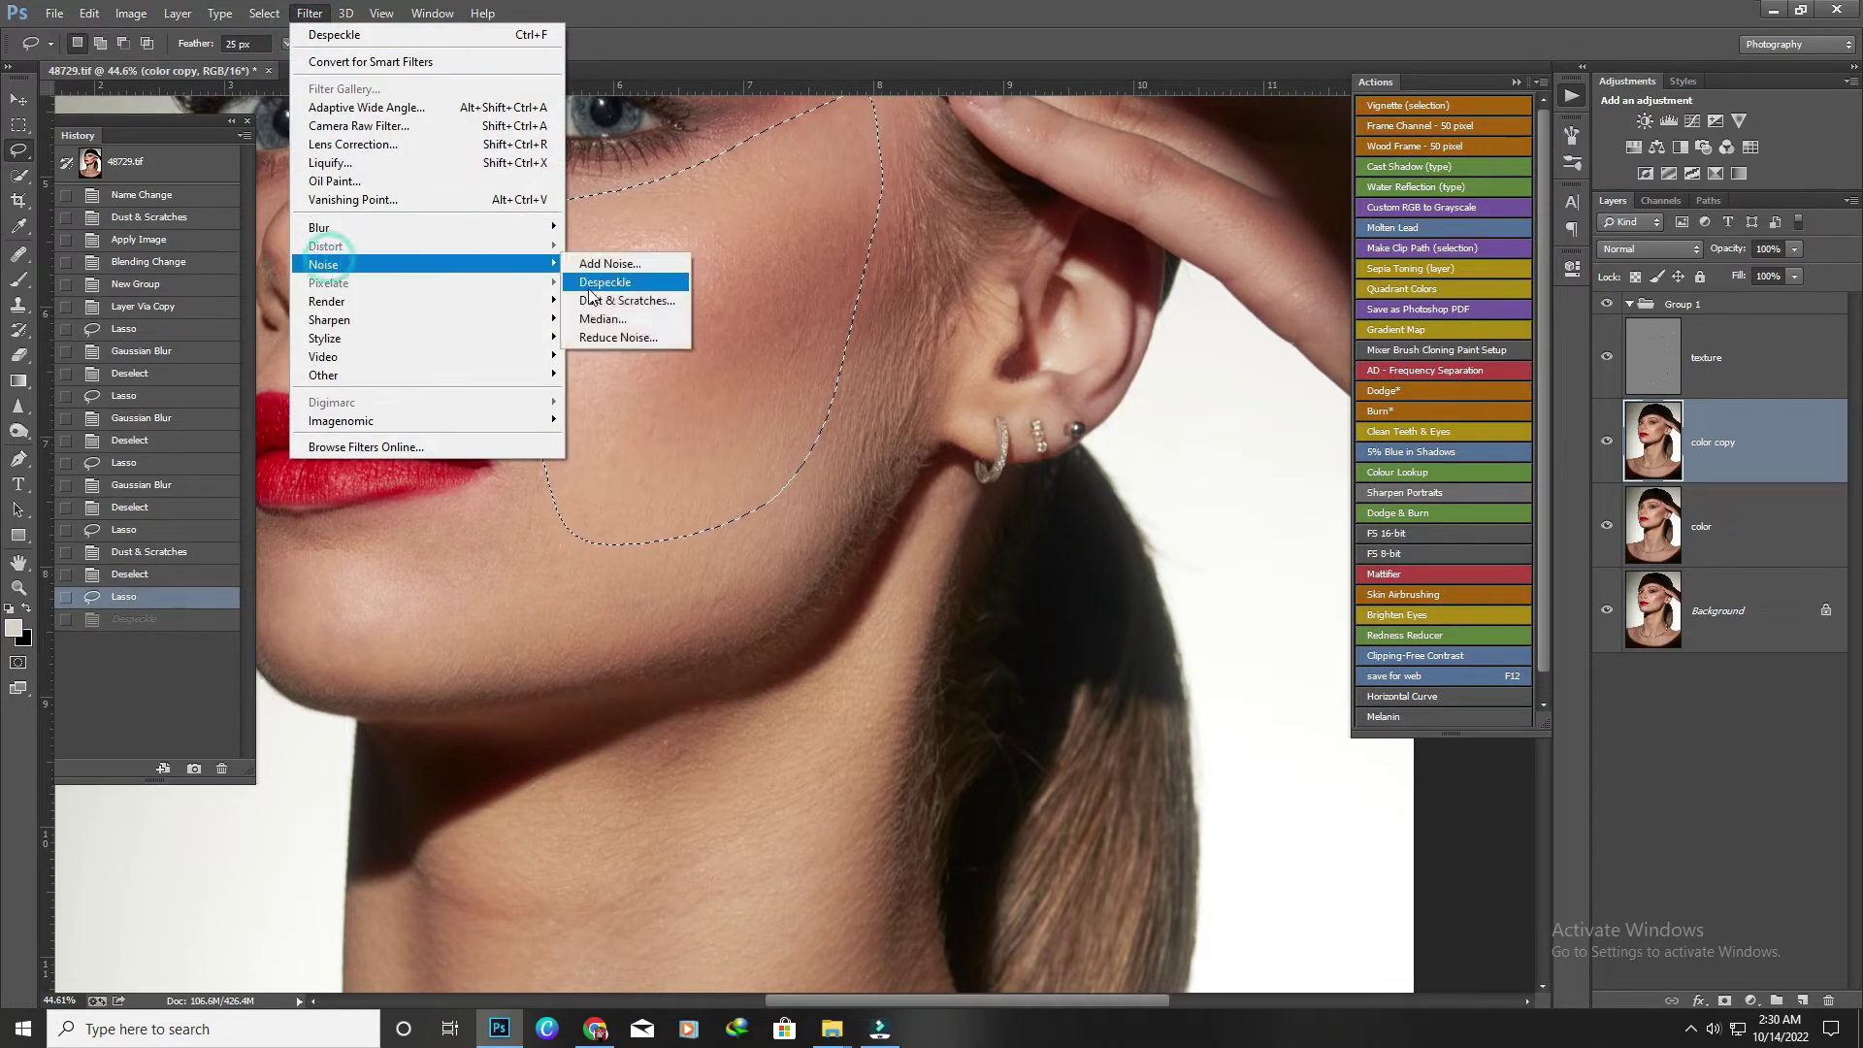
pyautogui.click(621, 300)
pyautogui.moveTo(292, 481); pyautogui.dragTo(281, 482)
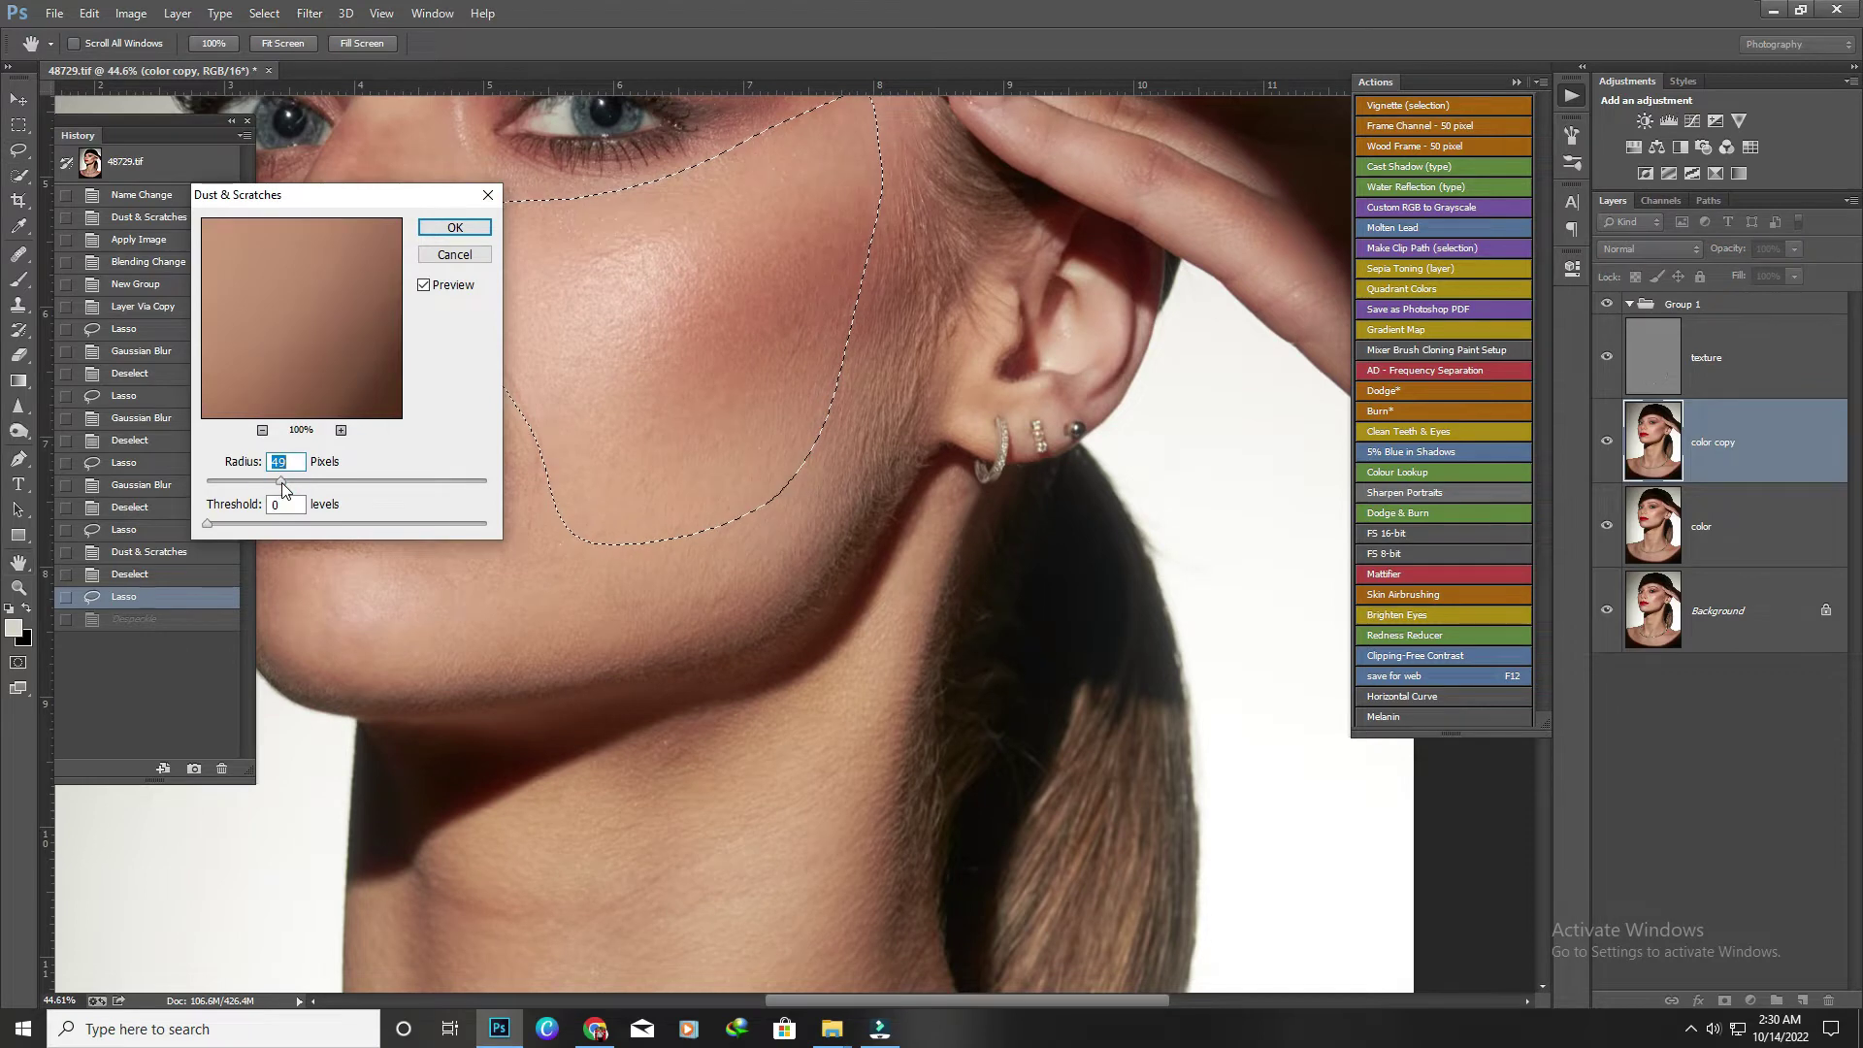
pyautogui.press('Return')
pyautogui.hotkey('ctrl', 'd')
pyautogui.hotkey('ctrl', '0')
# Toggle Group 1's visibility to compare the retouch before and after.
pyautogui.click(1607, 306)
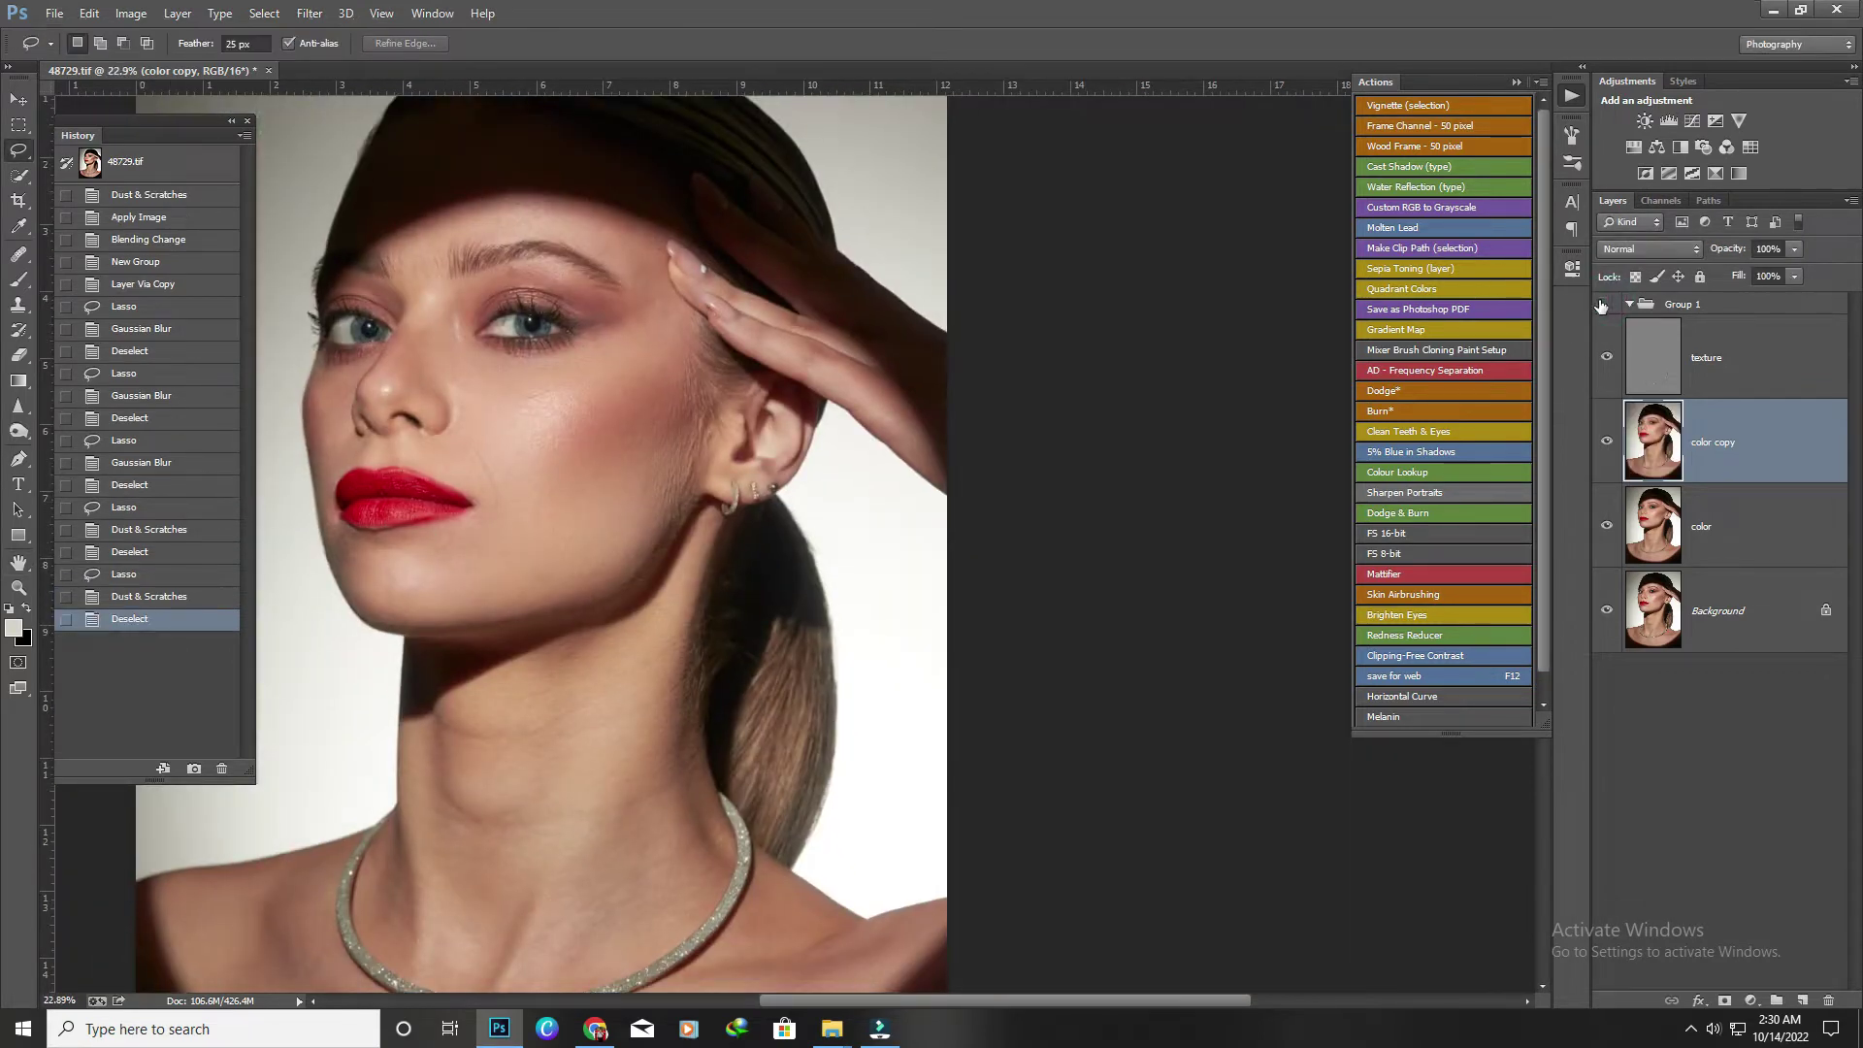
pyautogui.click(1606, 306)
pyautogui.click(1606, 305)
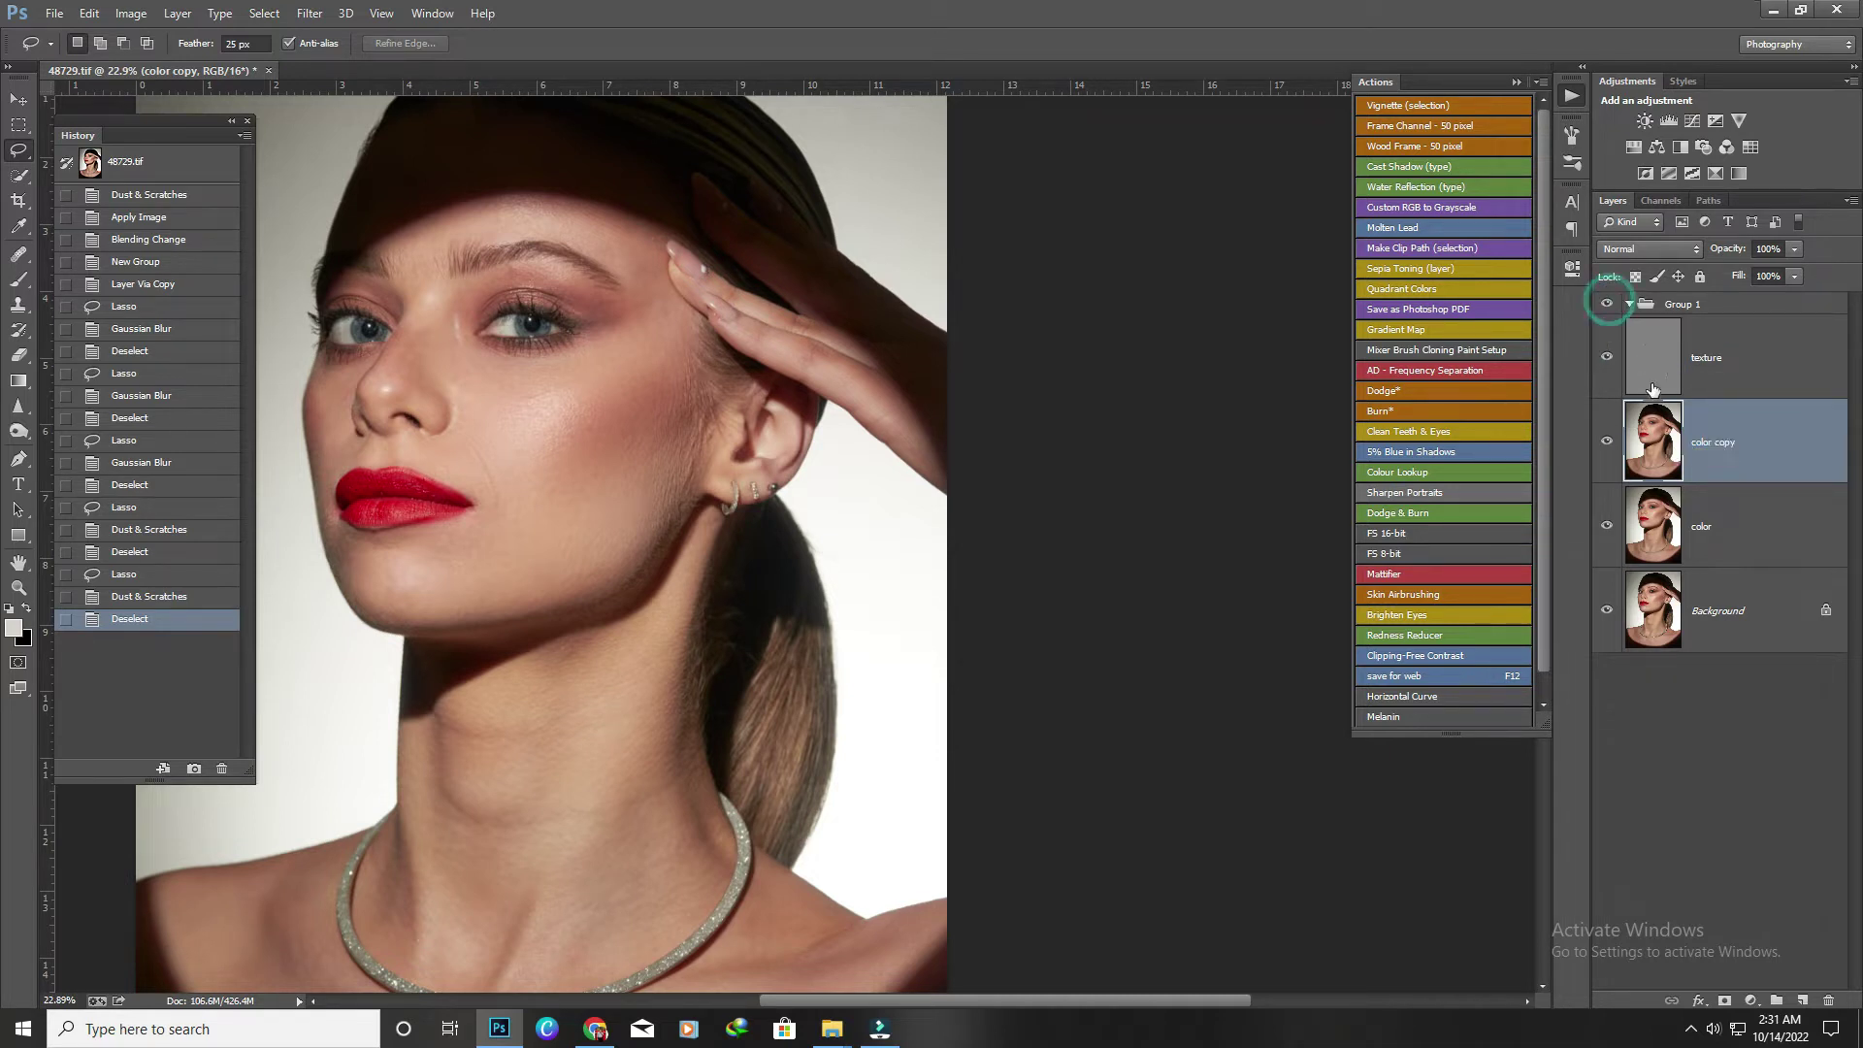
# Blend the cheek below the eye with enlarged Mixer Brush strokes.
pyautogui.click(19, 280)
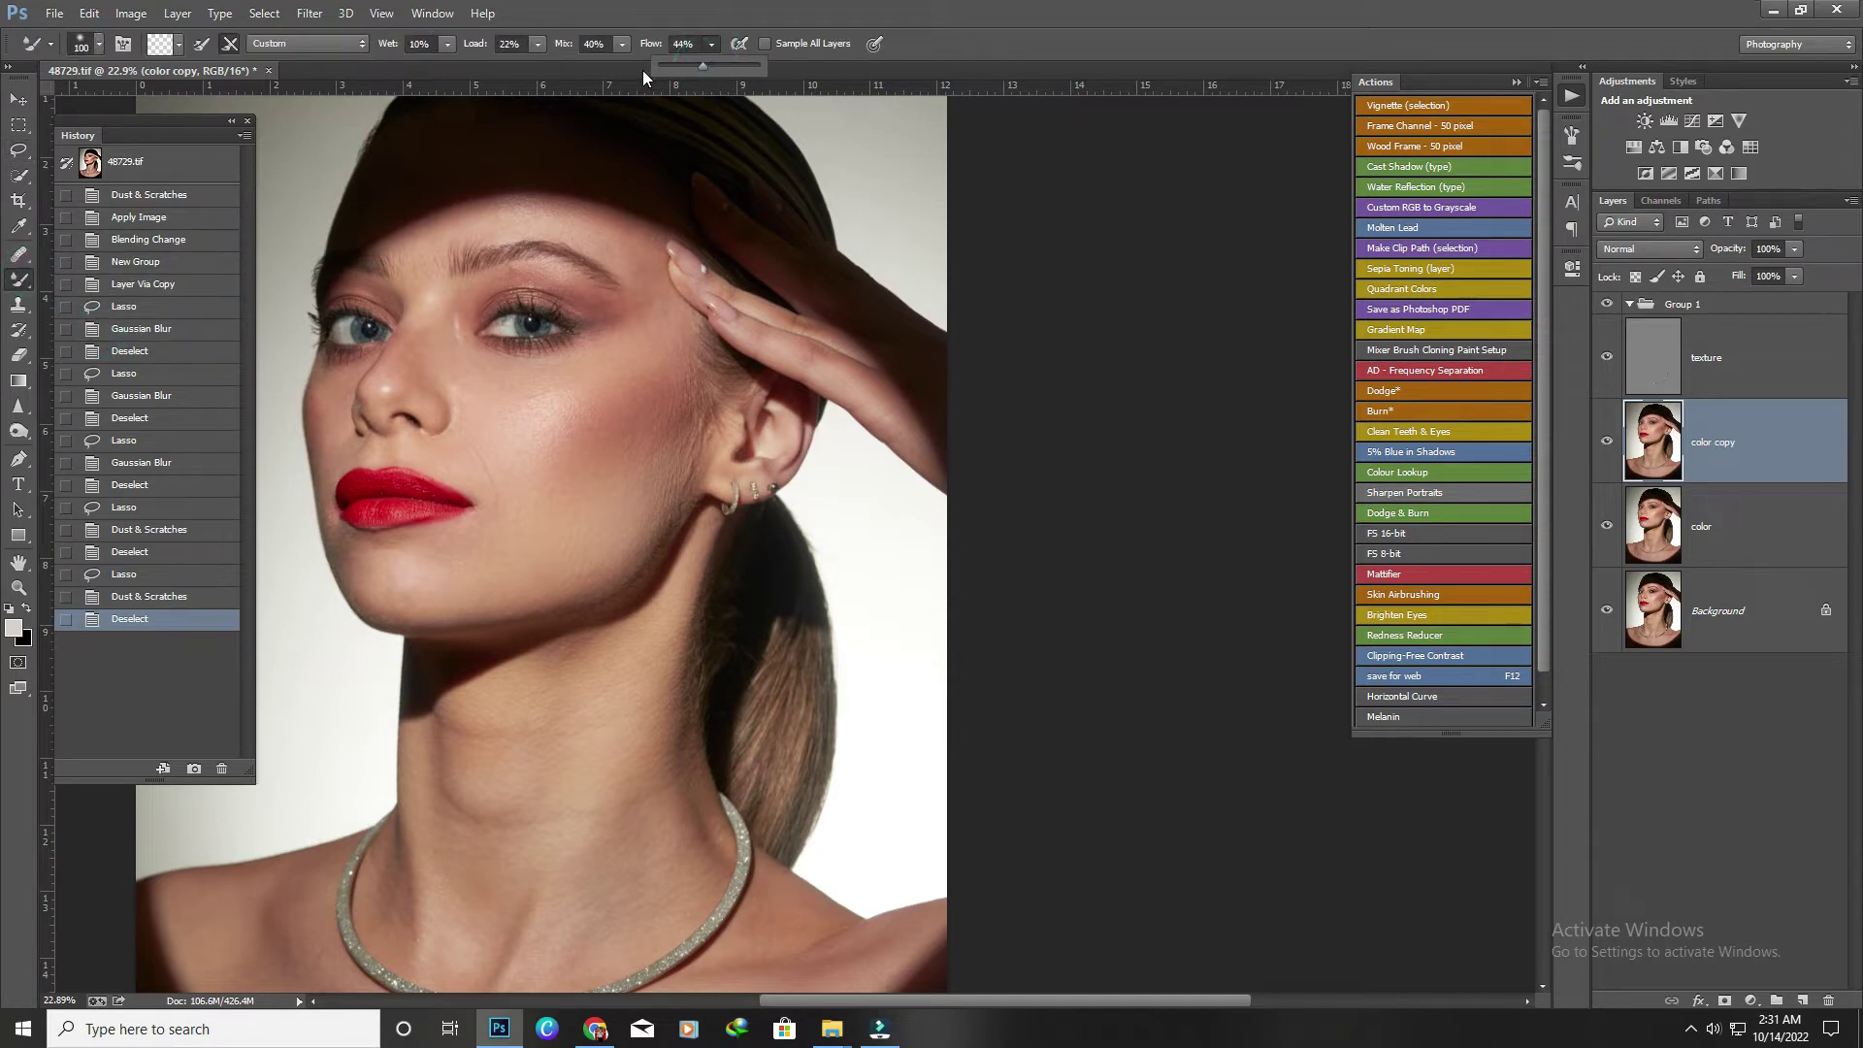
pyautogui.scroll(5, 464, 252)
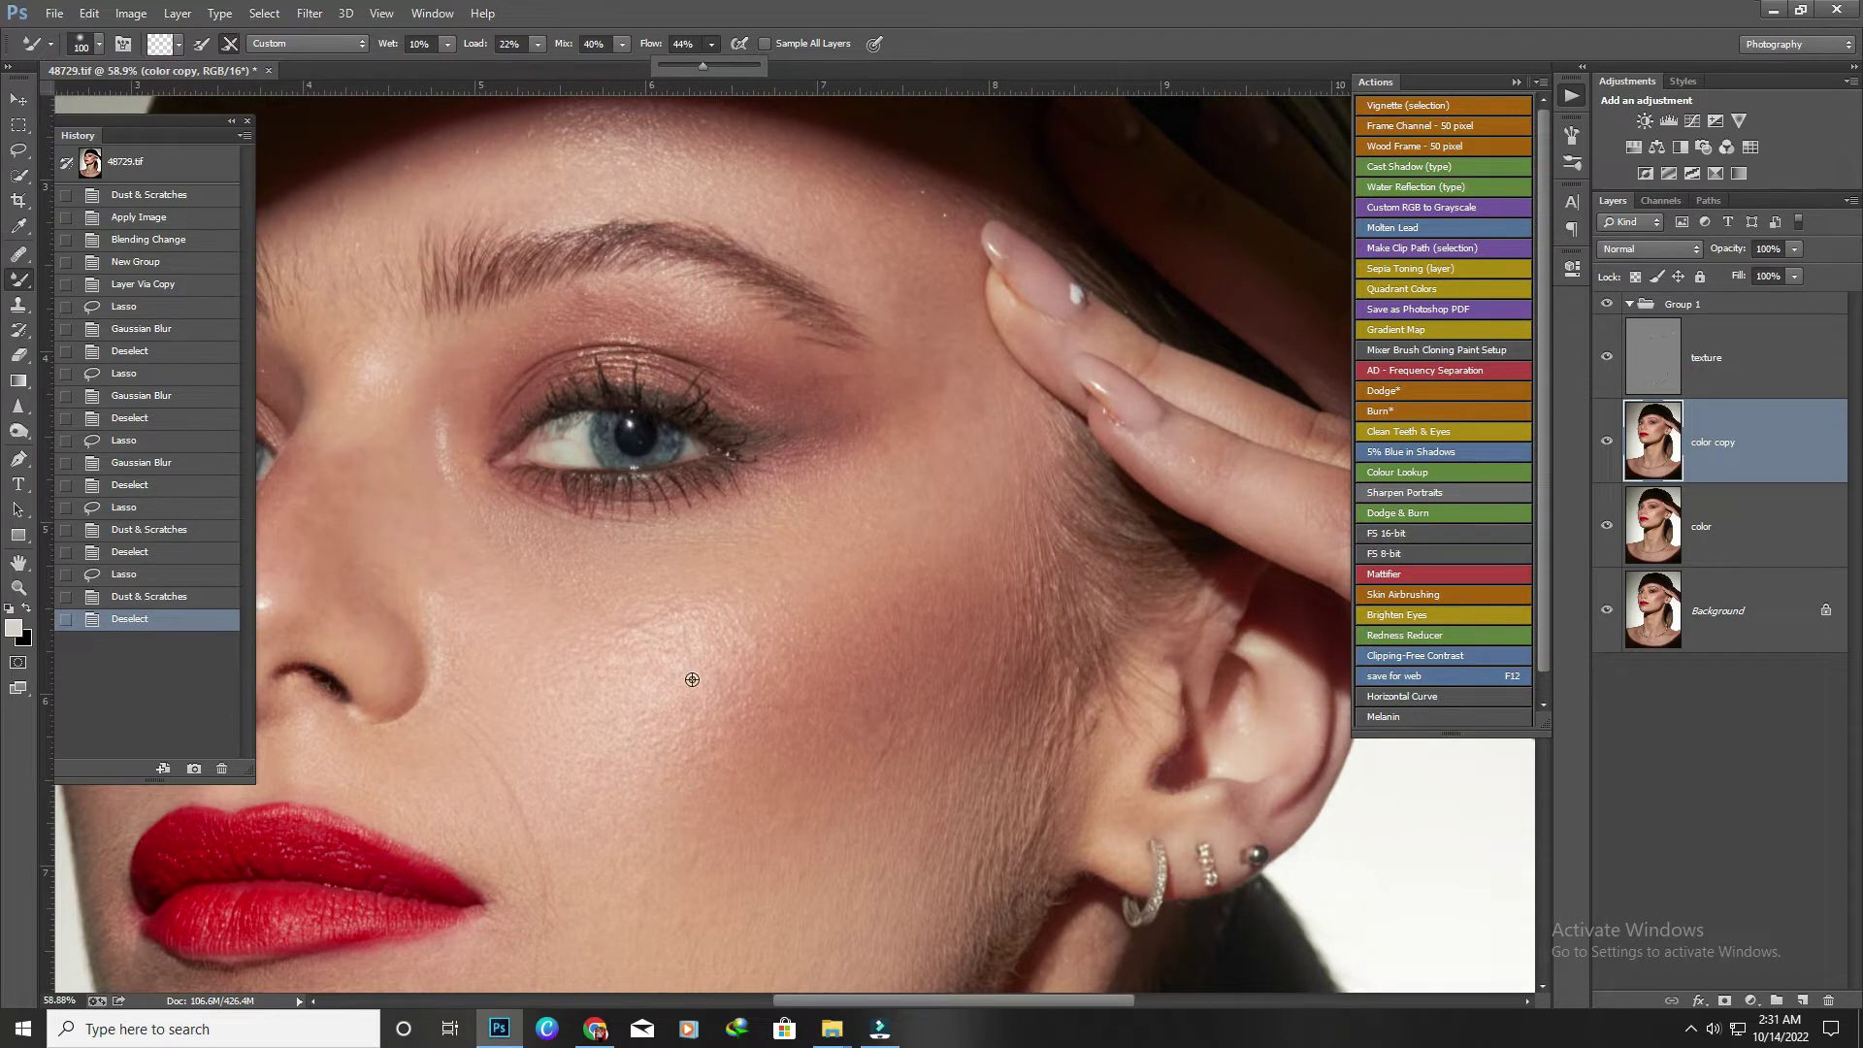
pyautogui.click(691, 679)
pyautogui.press(']')
pyautogui.press(']')
pyautogui.press(']')
pyautogui.moveTo(635, 670)
pyautogui.mouseDown()
pyautogui.moveTo(643, 706)
pyautogui.moveTo(687, 667)
pyautogui.mouseUp()
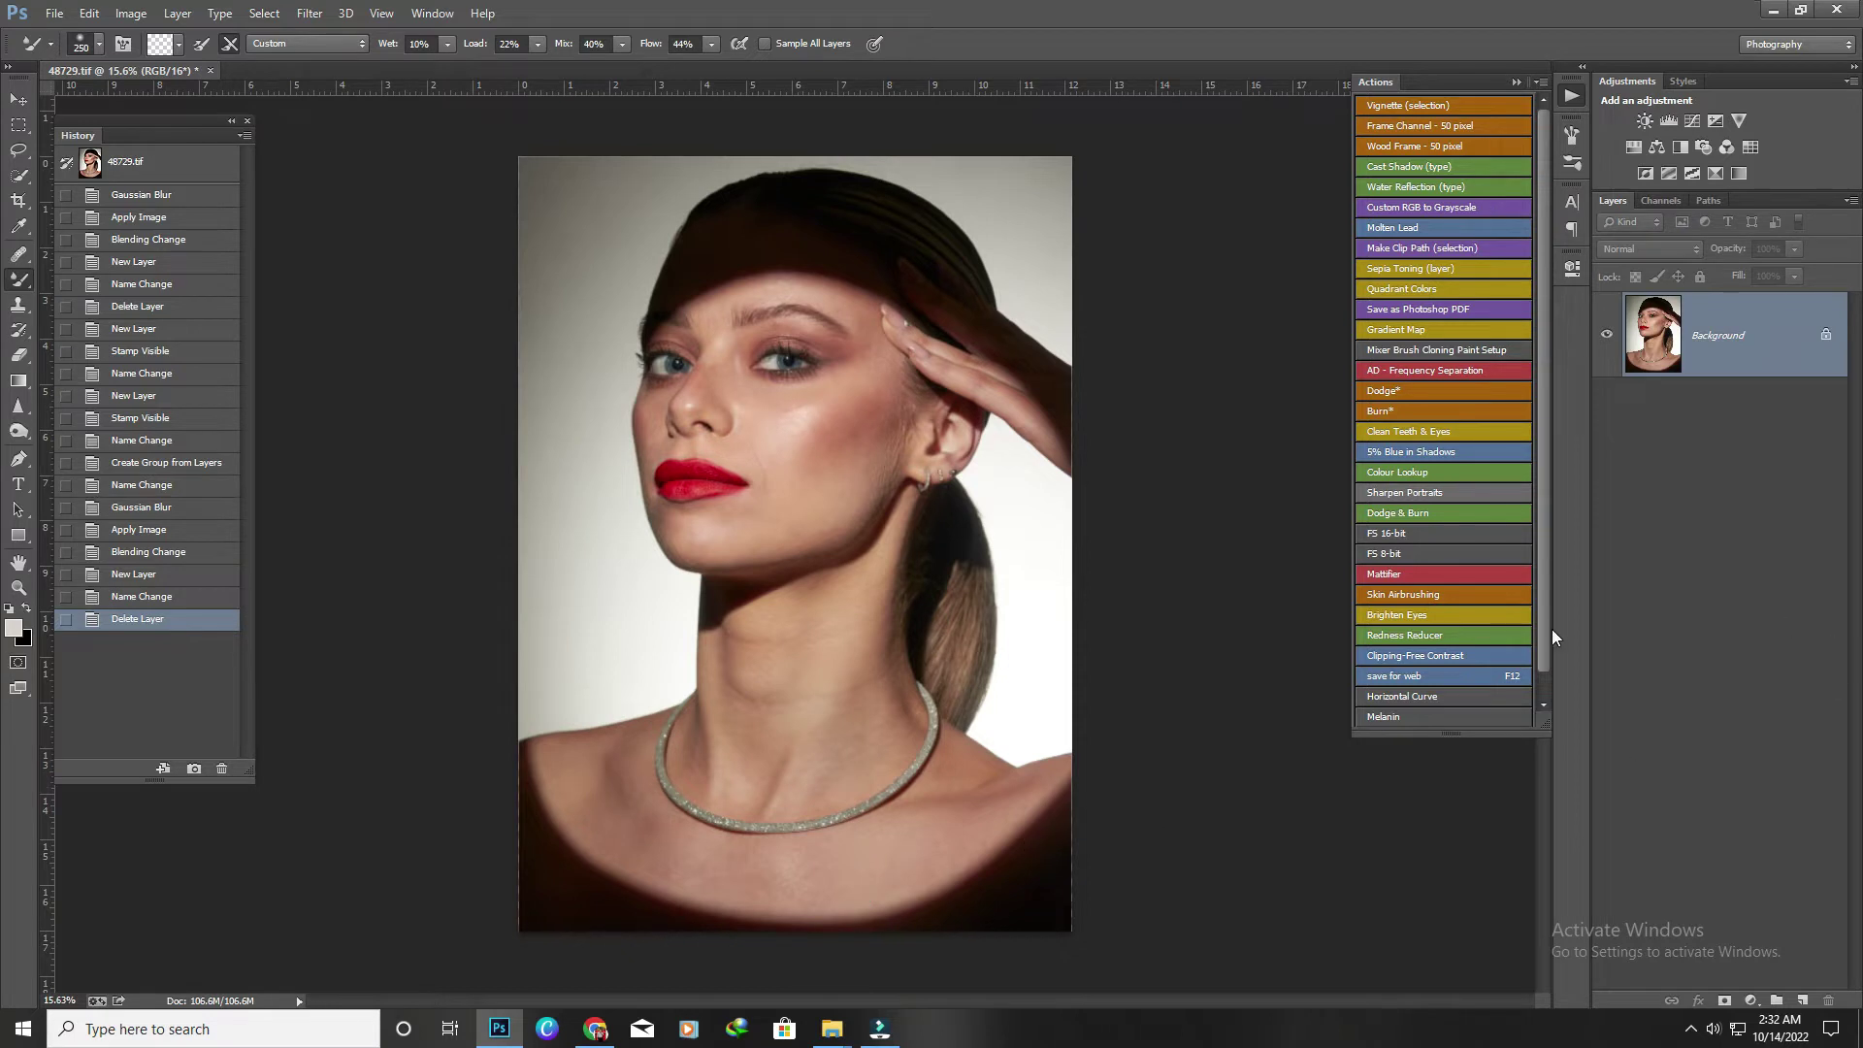
# Copy the background to a layer named color, duplicate it as texture, and hide texture.
pyautogui.hotkey('ctrl', 'j')
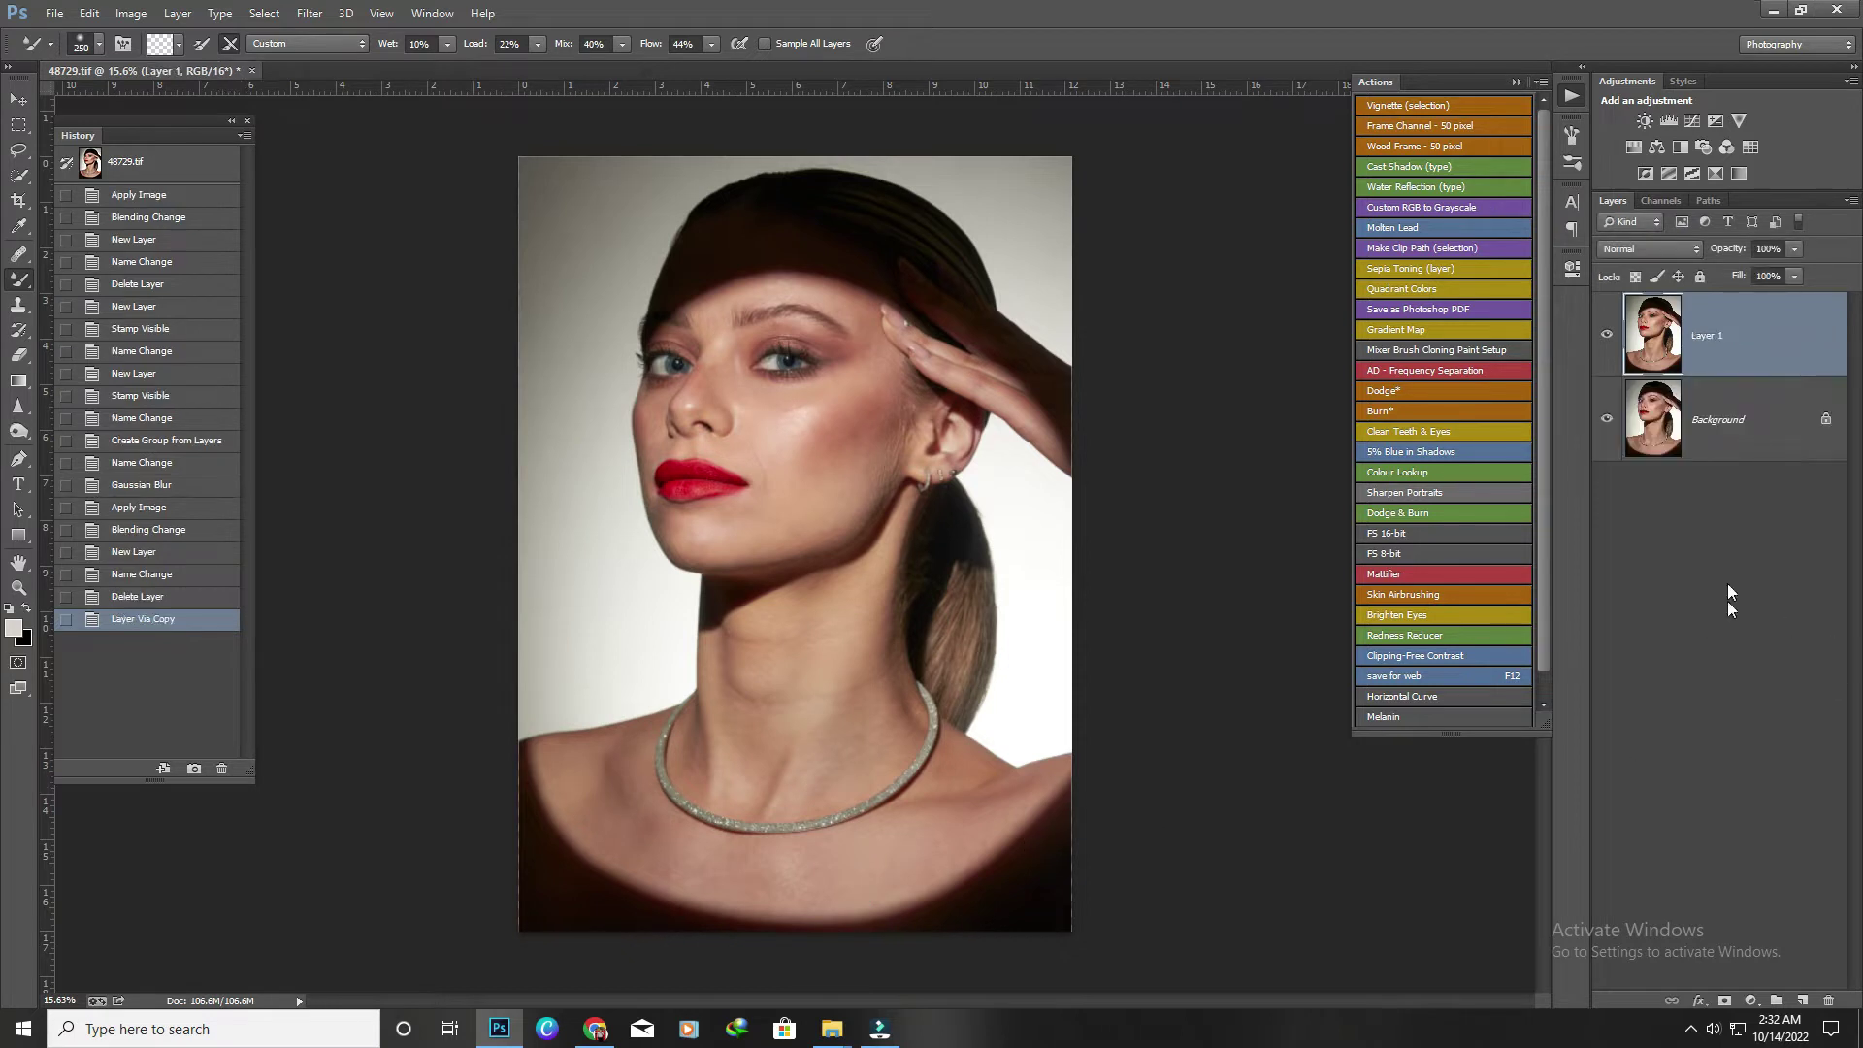
pyautogui.doubleClick(1707, 335)
pyautogui.write('color')
pyautogui.press('Return')
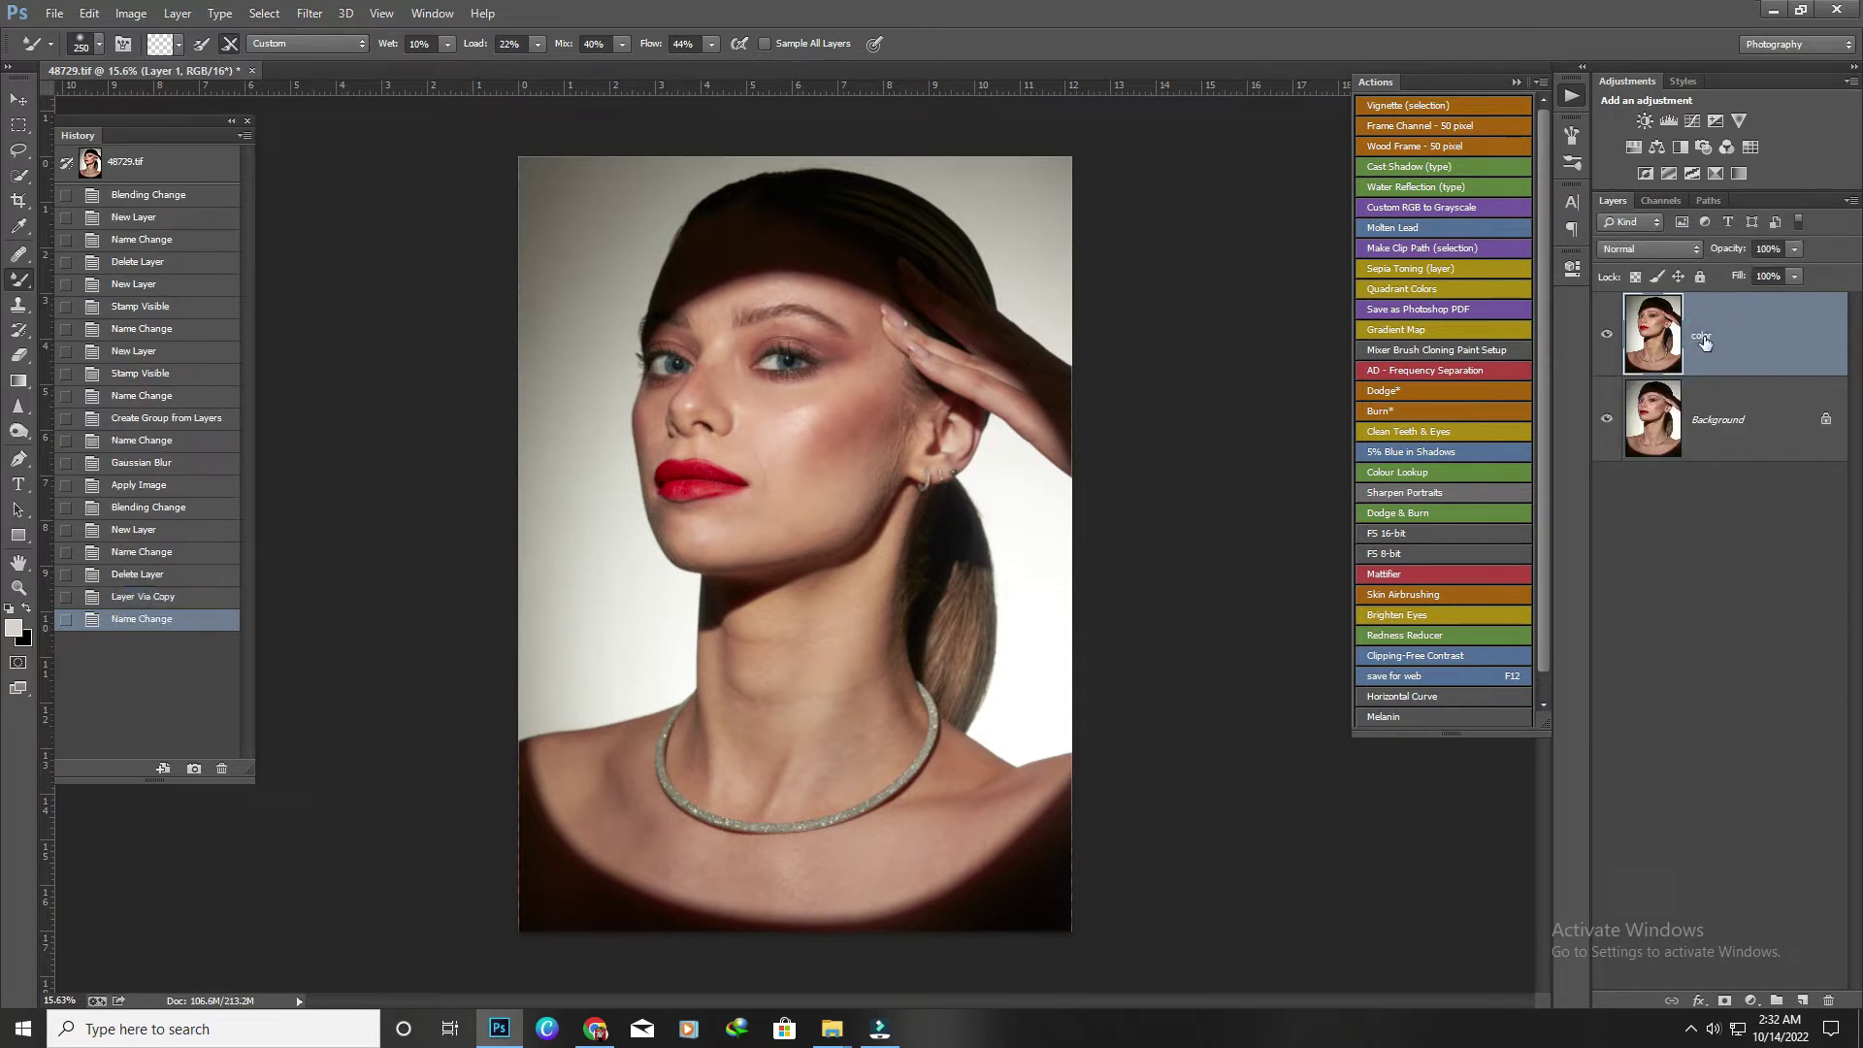
pyautogui.hotkey('ctrl', 'j')
pyautogui.write('texture')
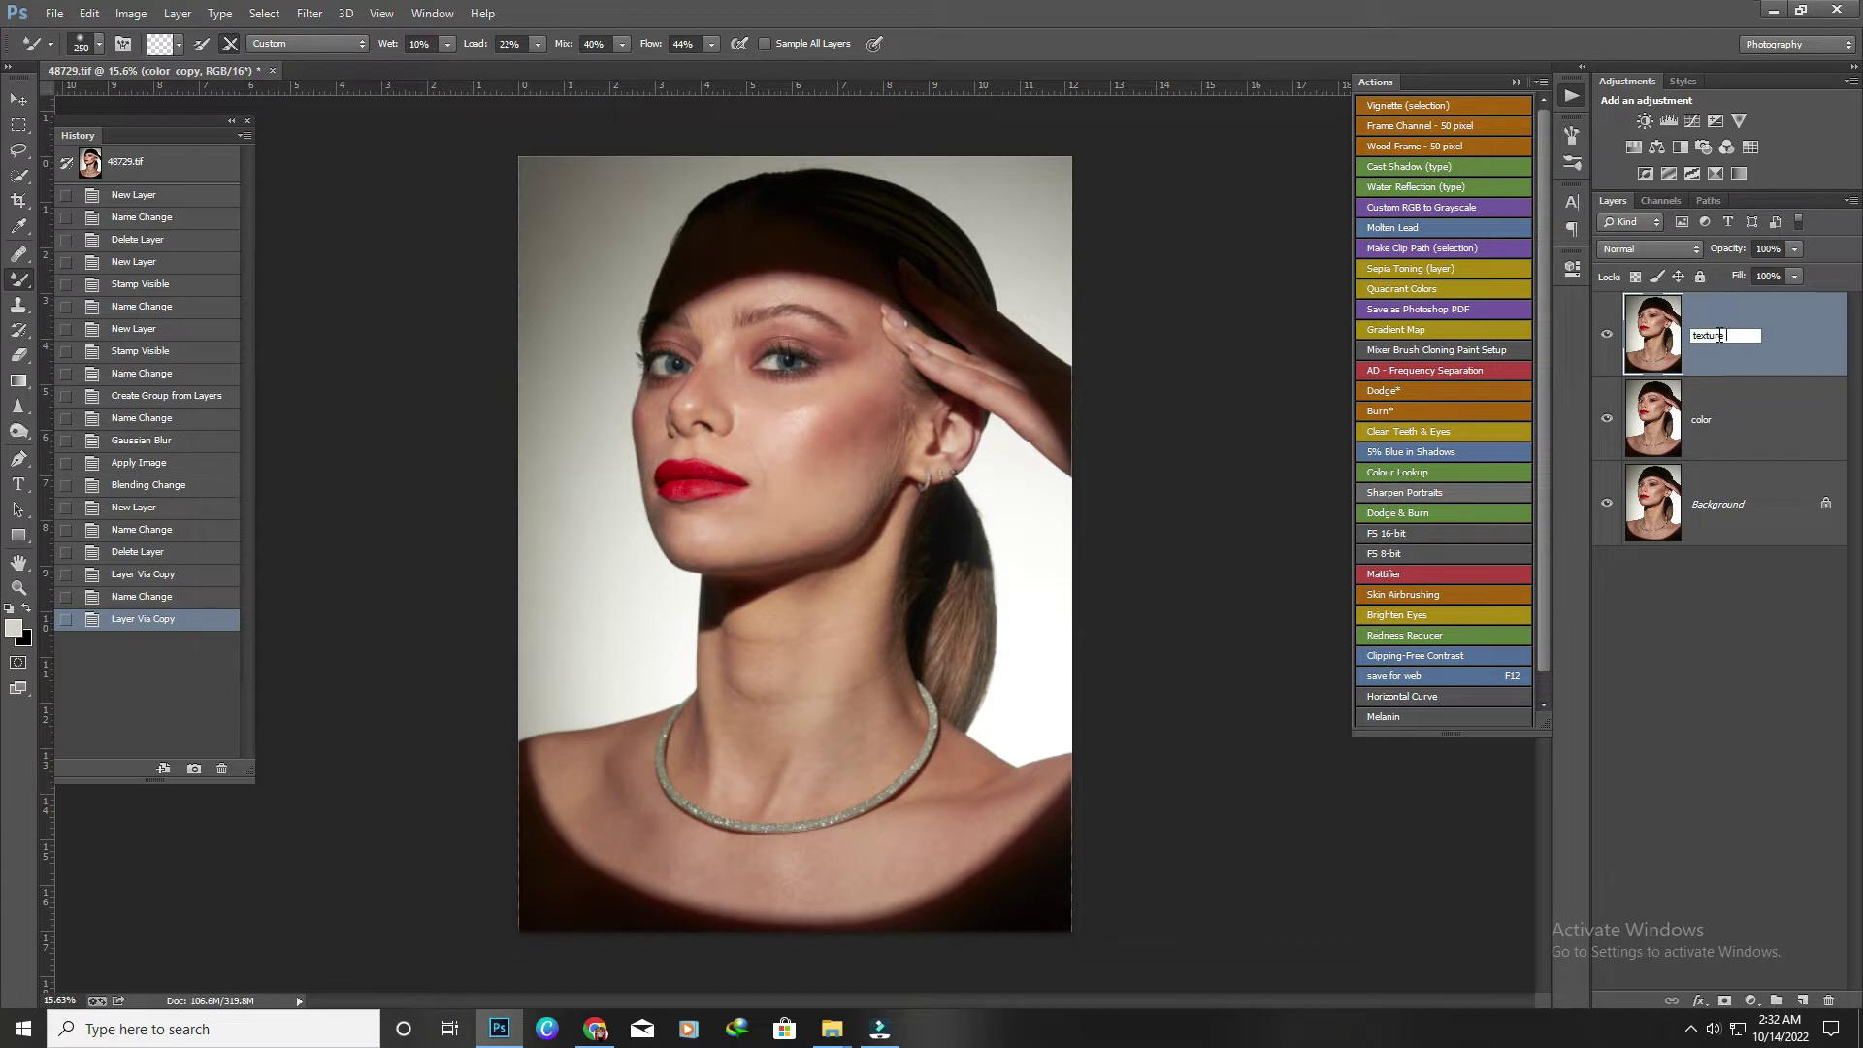
pyautogui.press('Return')
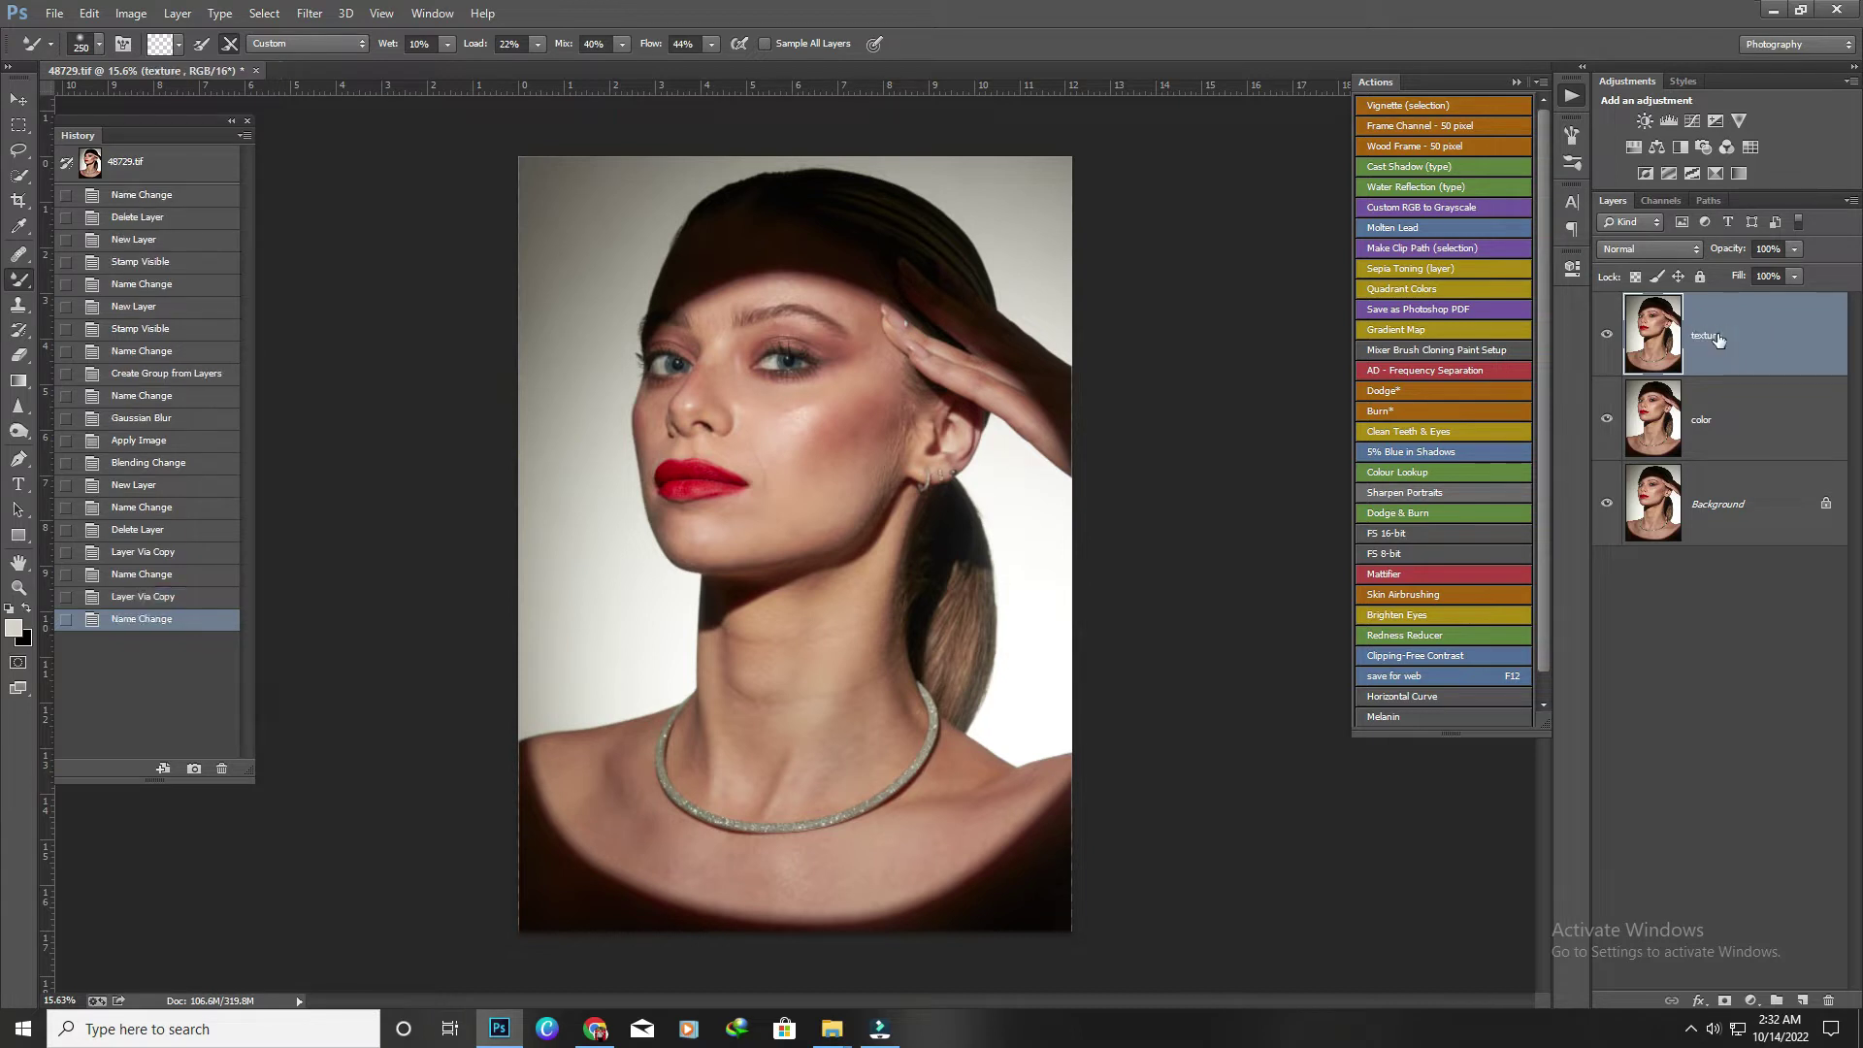
pyautogui.click(1710, 397)
# Apply Gaussian Blur to the whole color layer.
pyautogui.click(1607, 334)
pyautogui.click(309, 13)
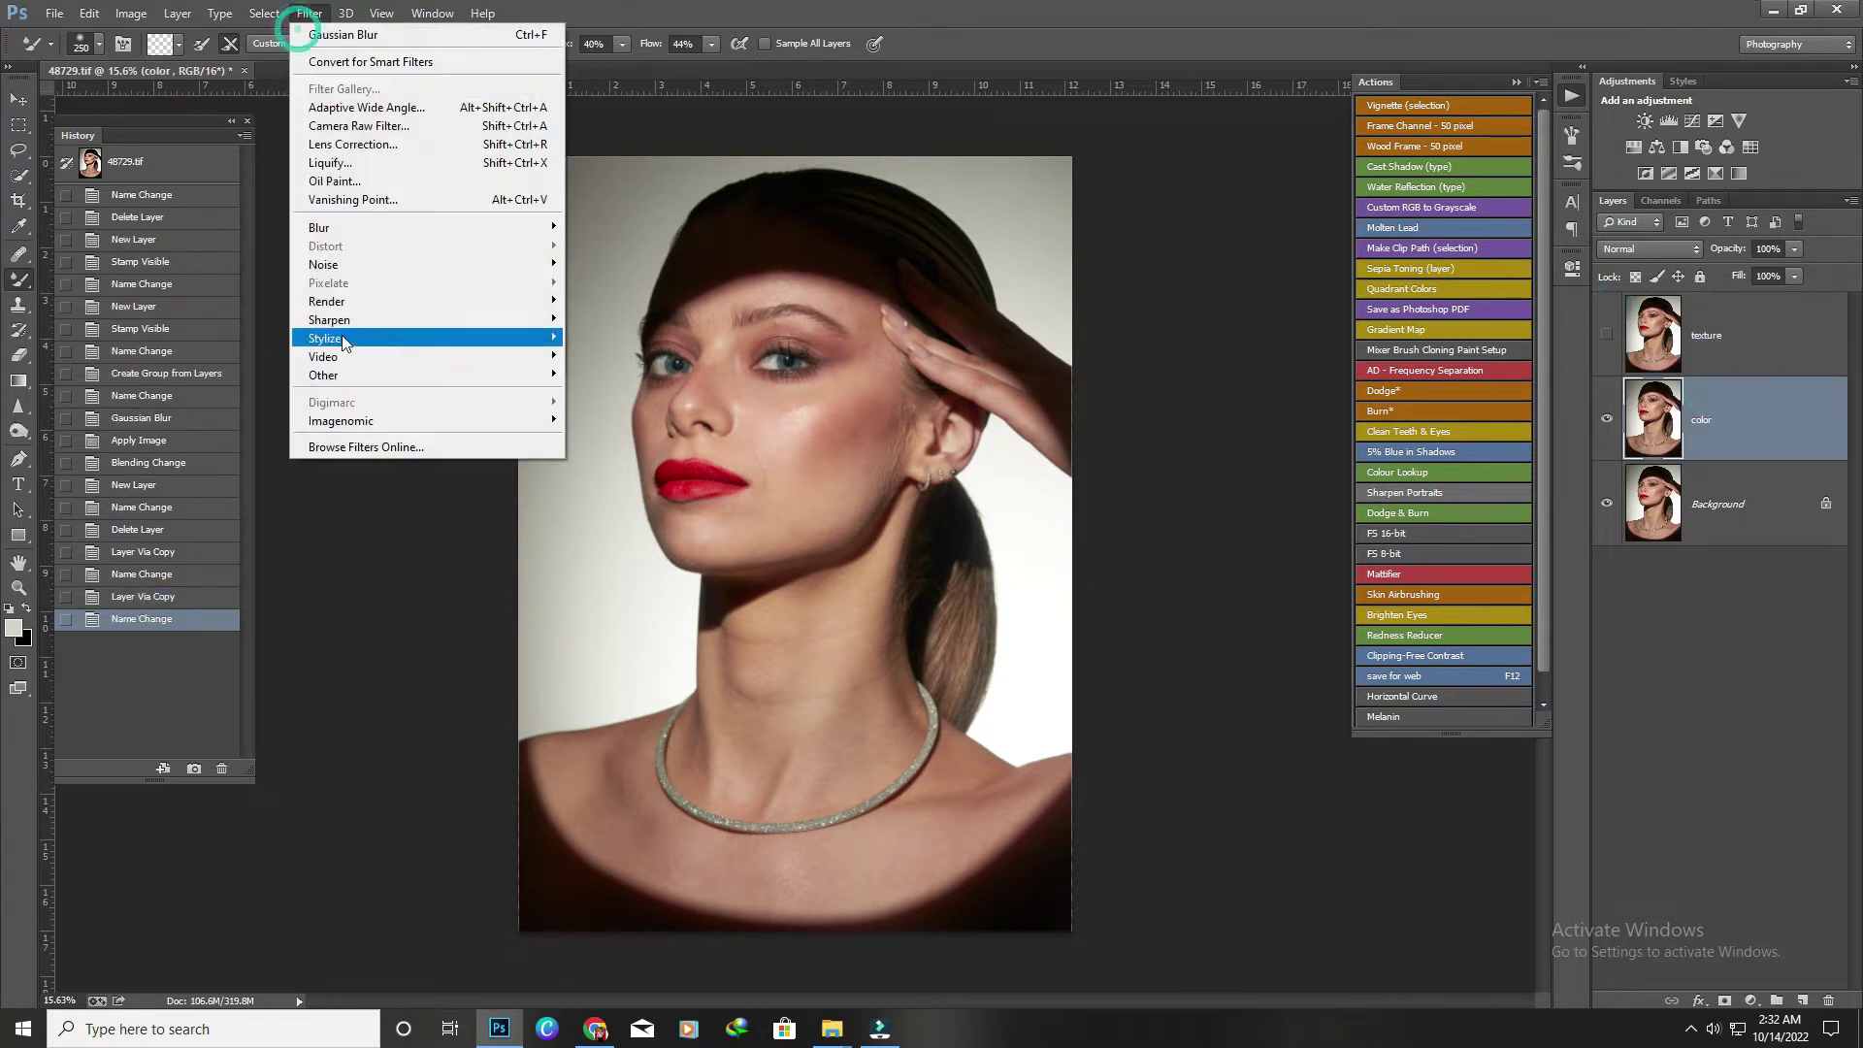
pyautogui.moveTo(318, 227)
pyautogui.click(621, 364)
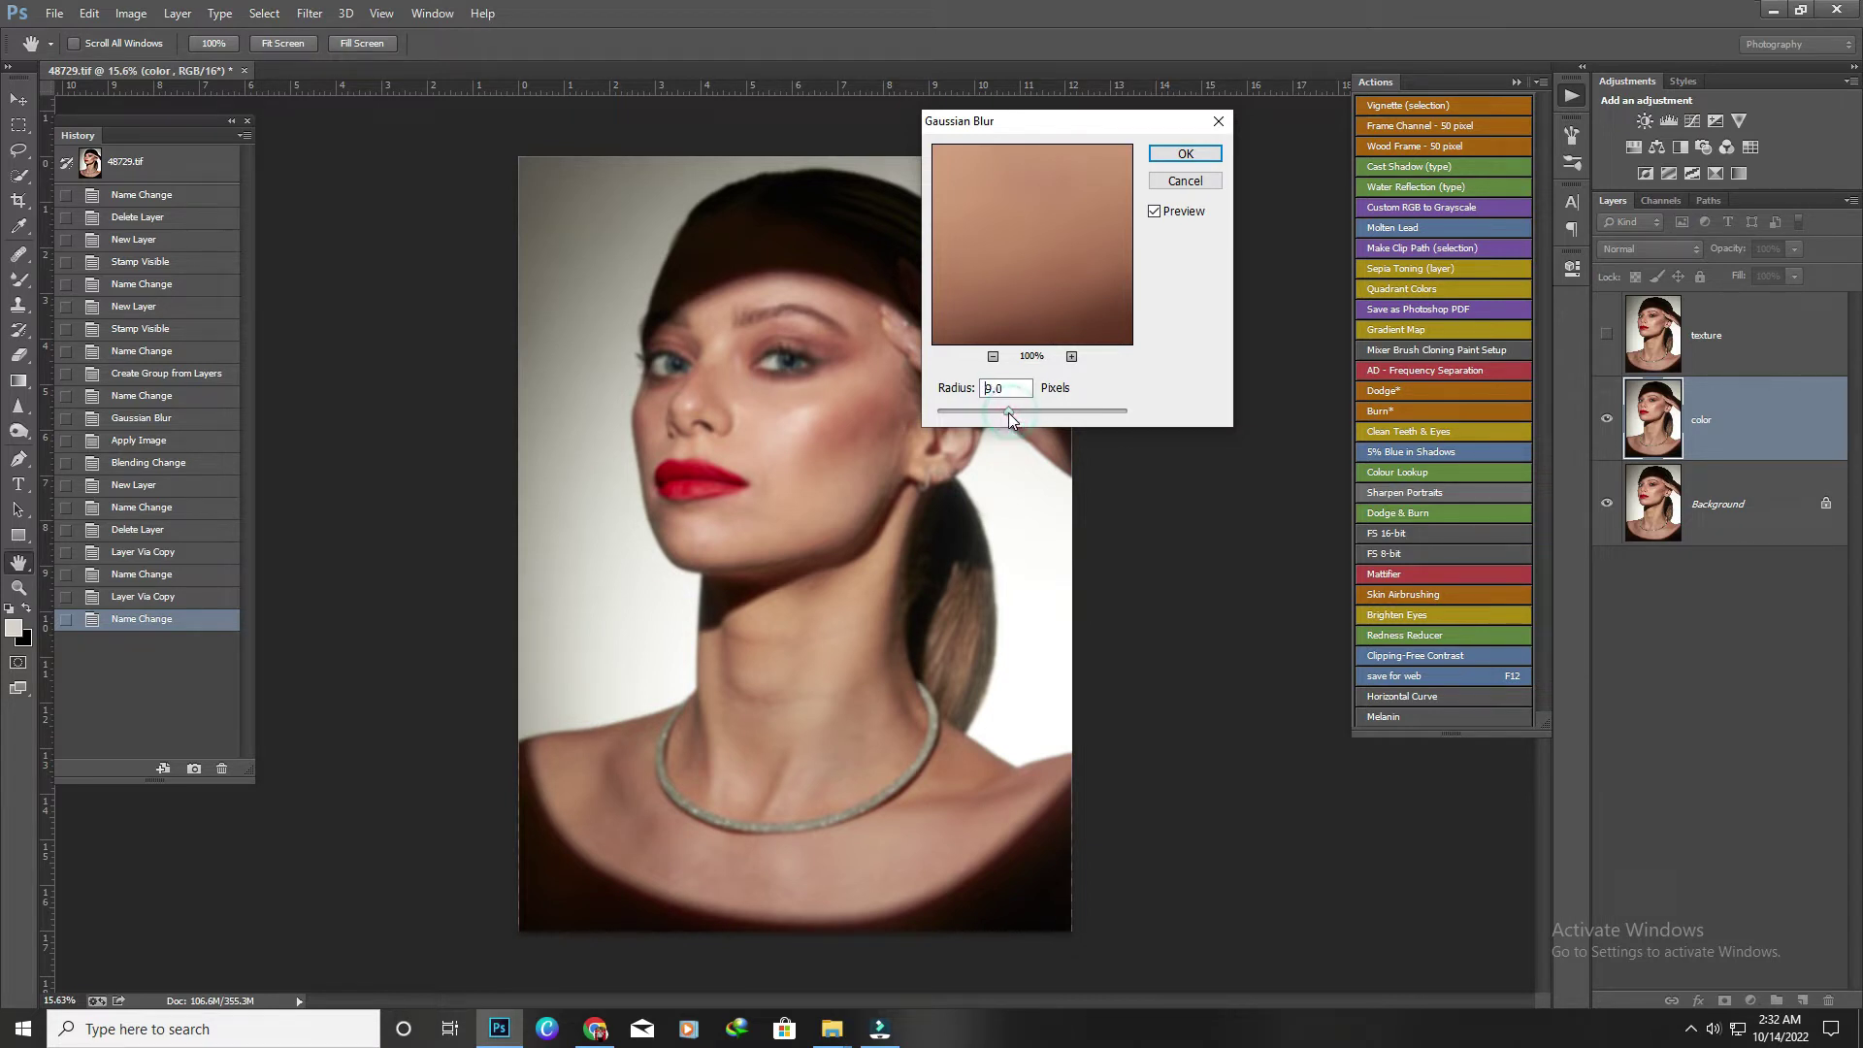
pyautogui.click(1185, 153)
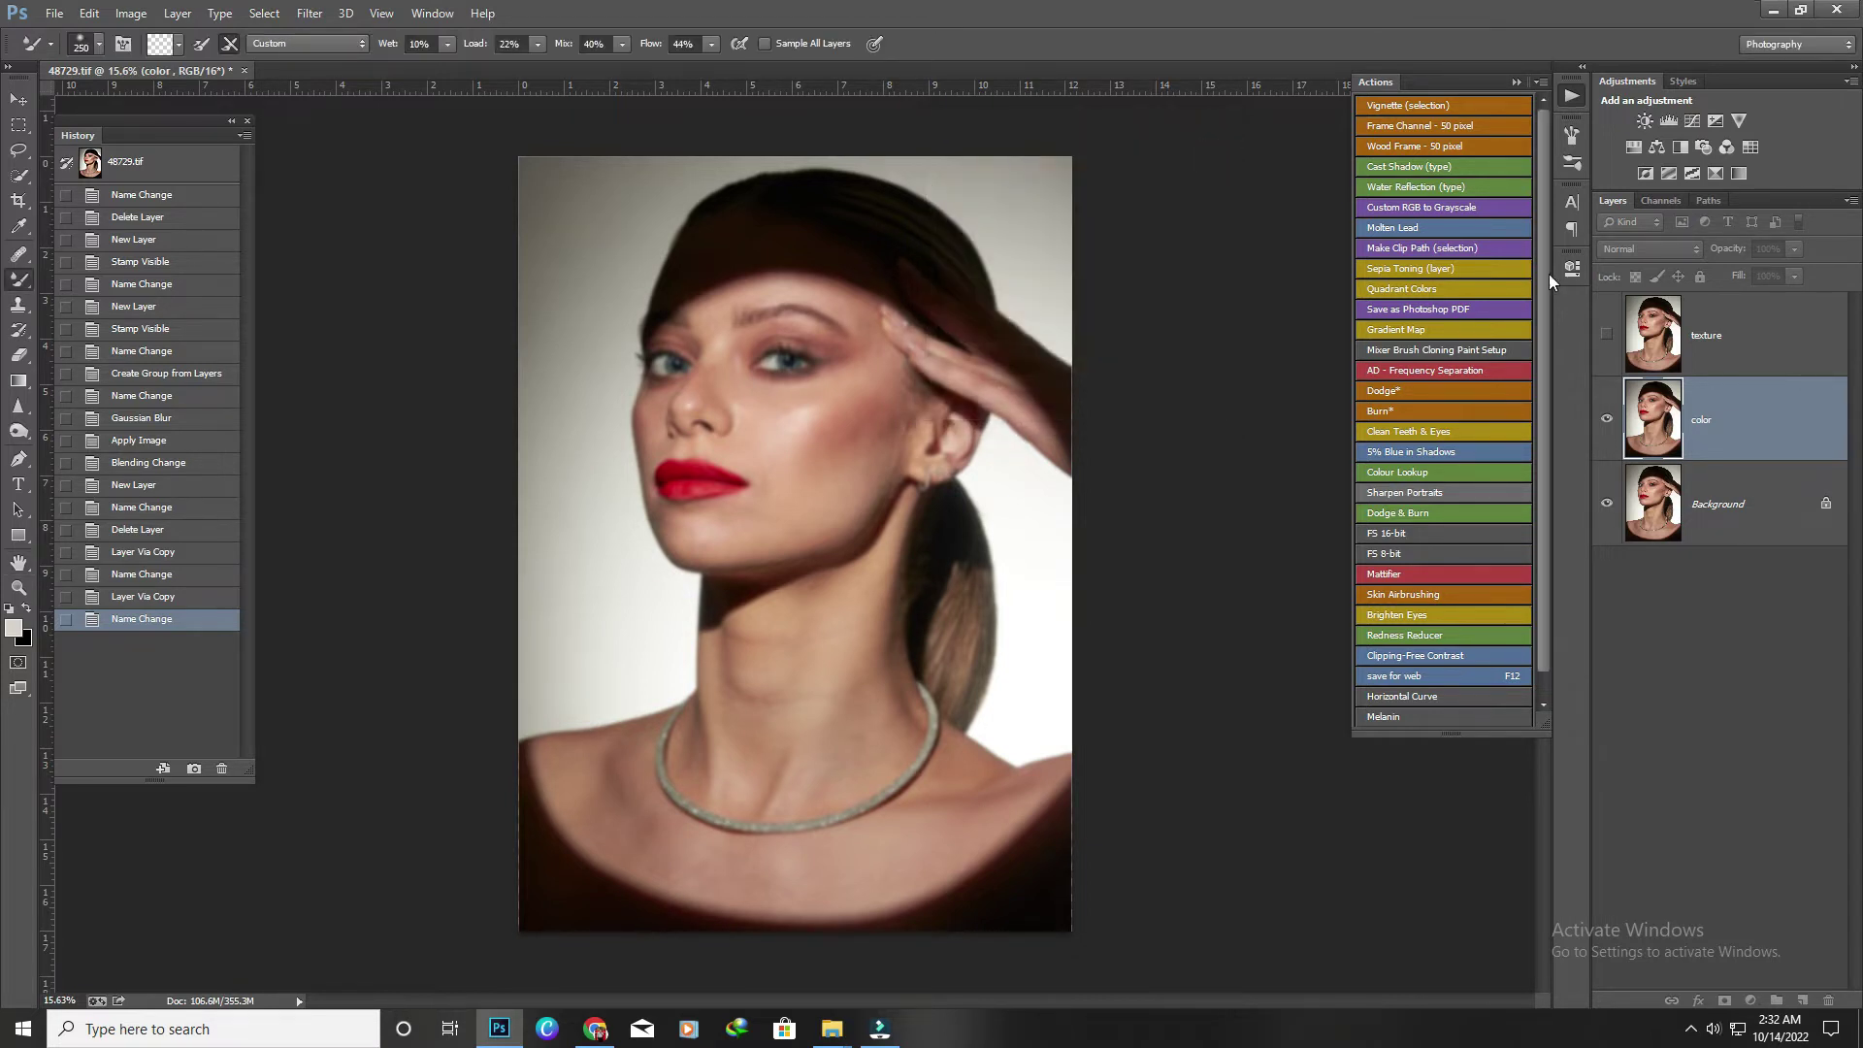
pyautogui.click(1722, 345)
# Apply Image onto the texture layer using the color layer as source with Subtract blending.
pyautogui.click(307, 12)
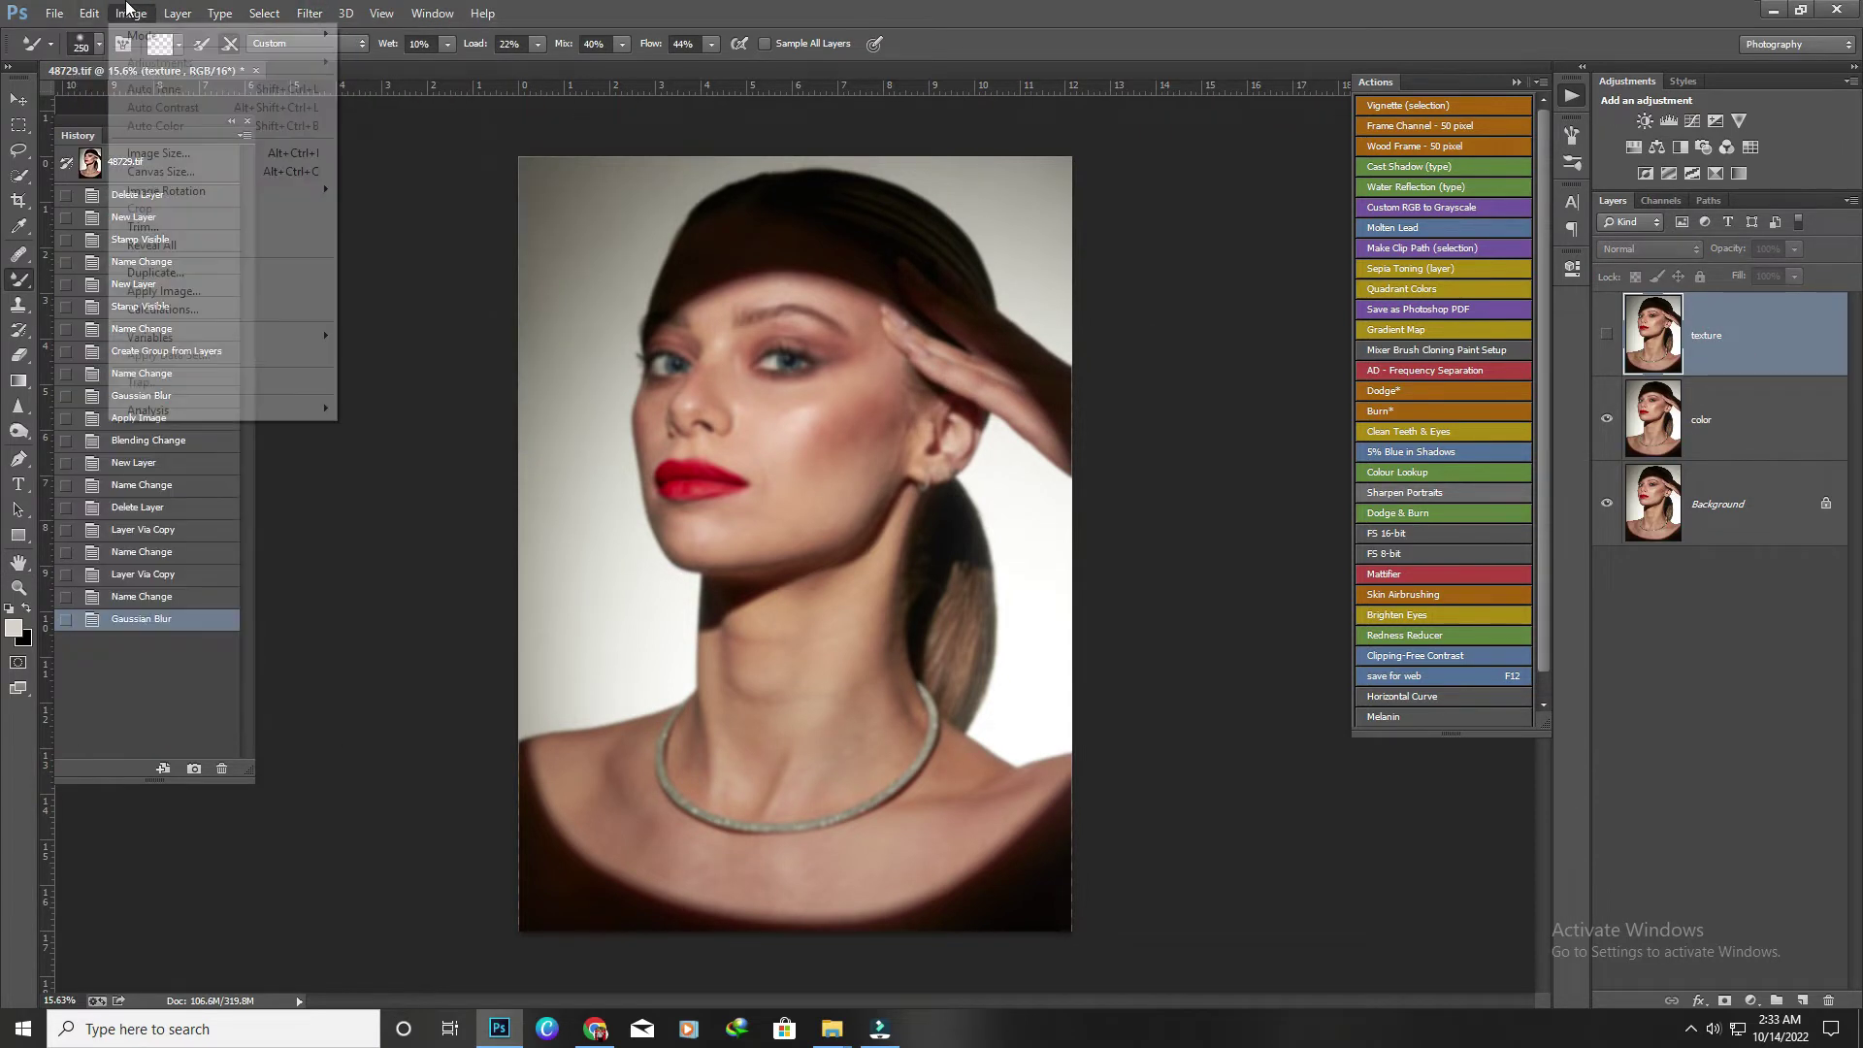
pyautogui.click(189, 290)
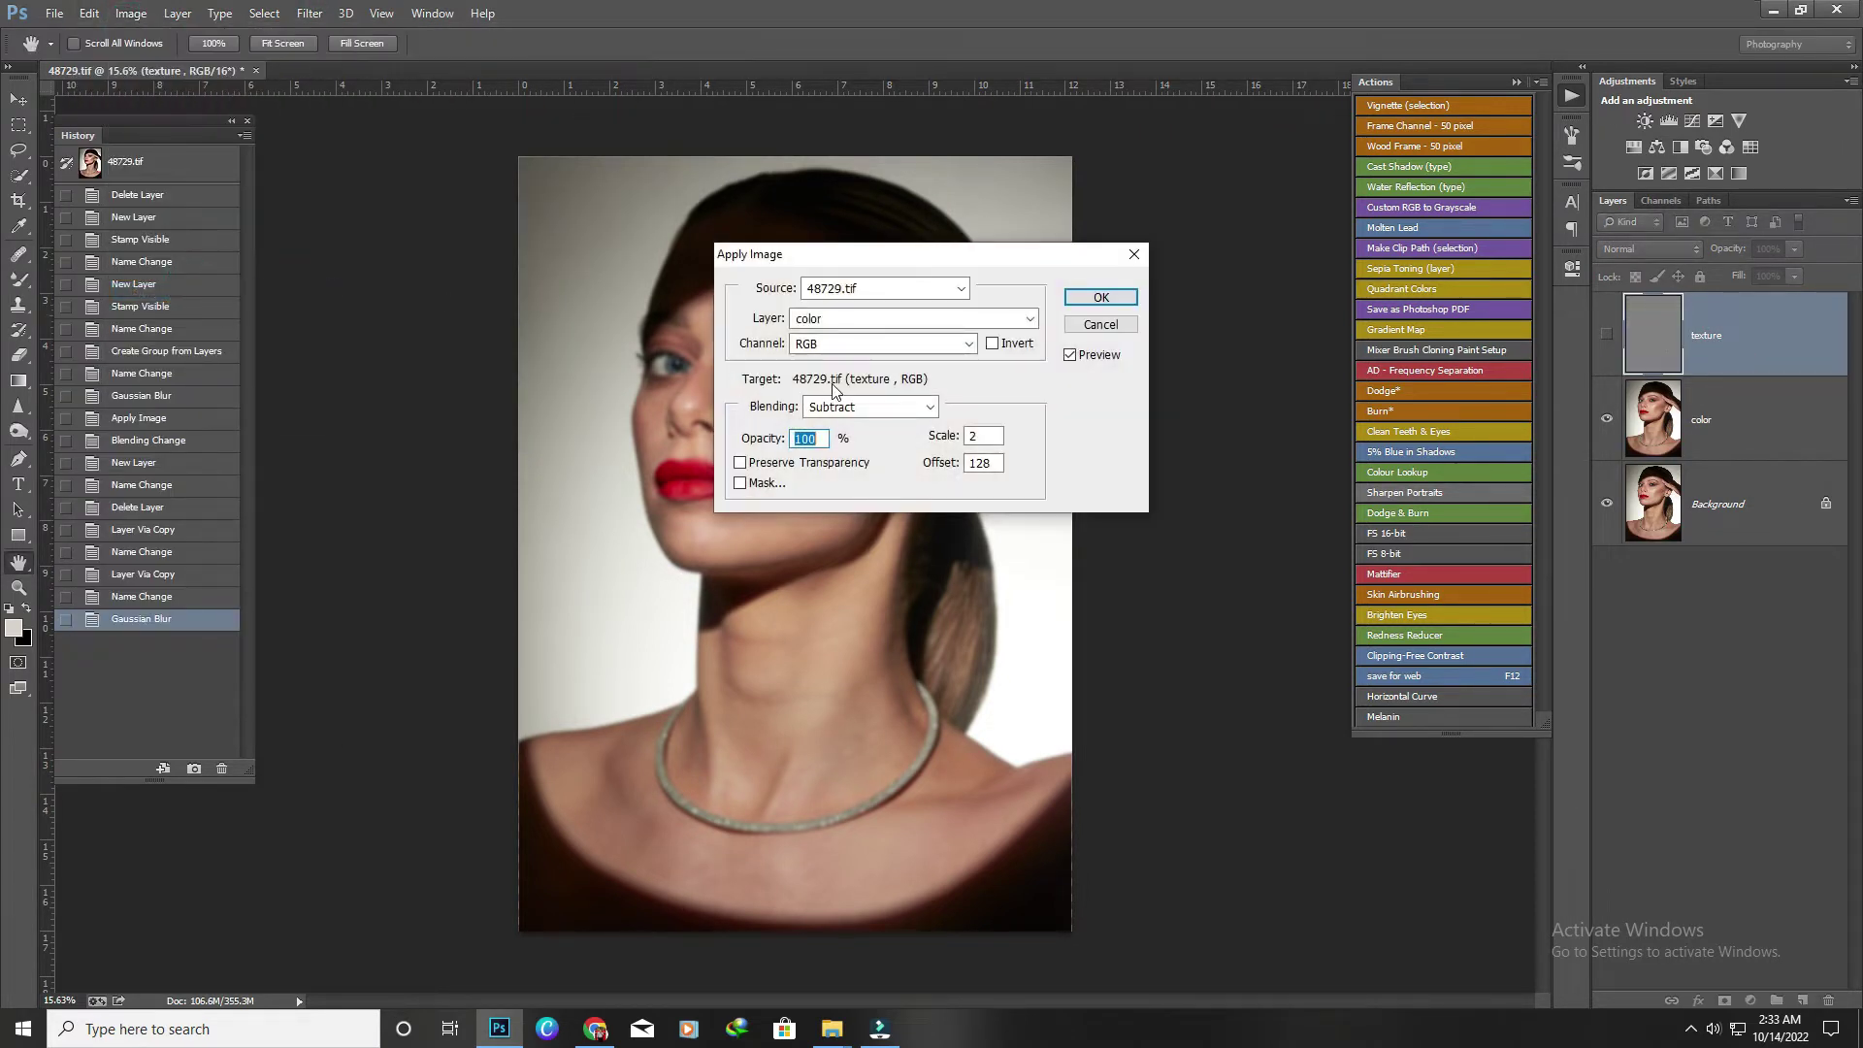
pyautogui.click(853, 318)
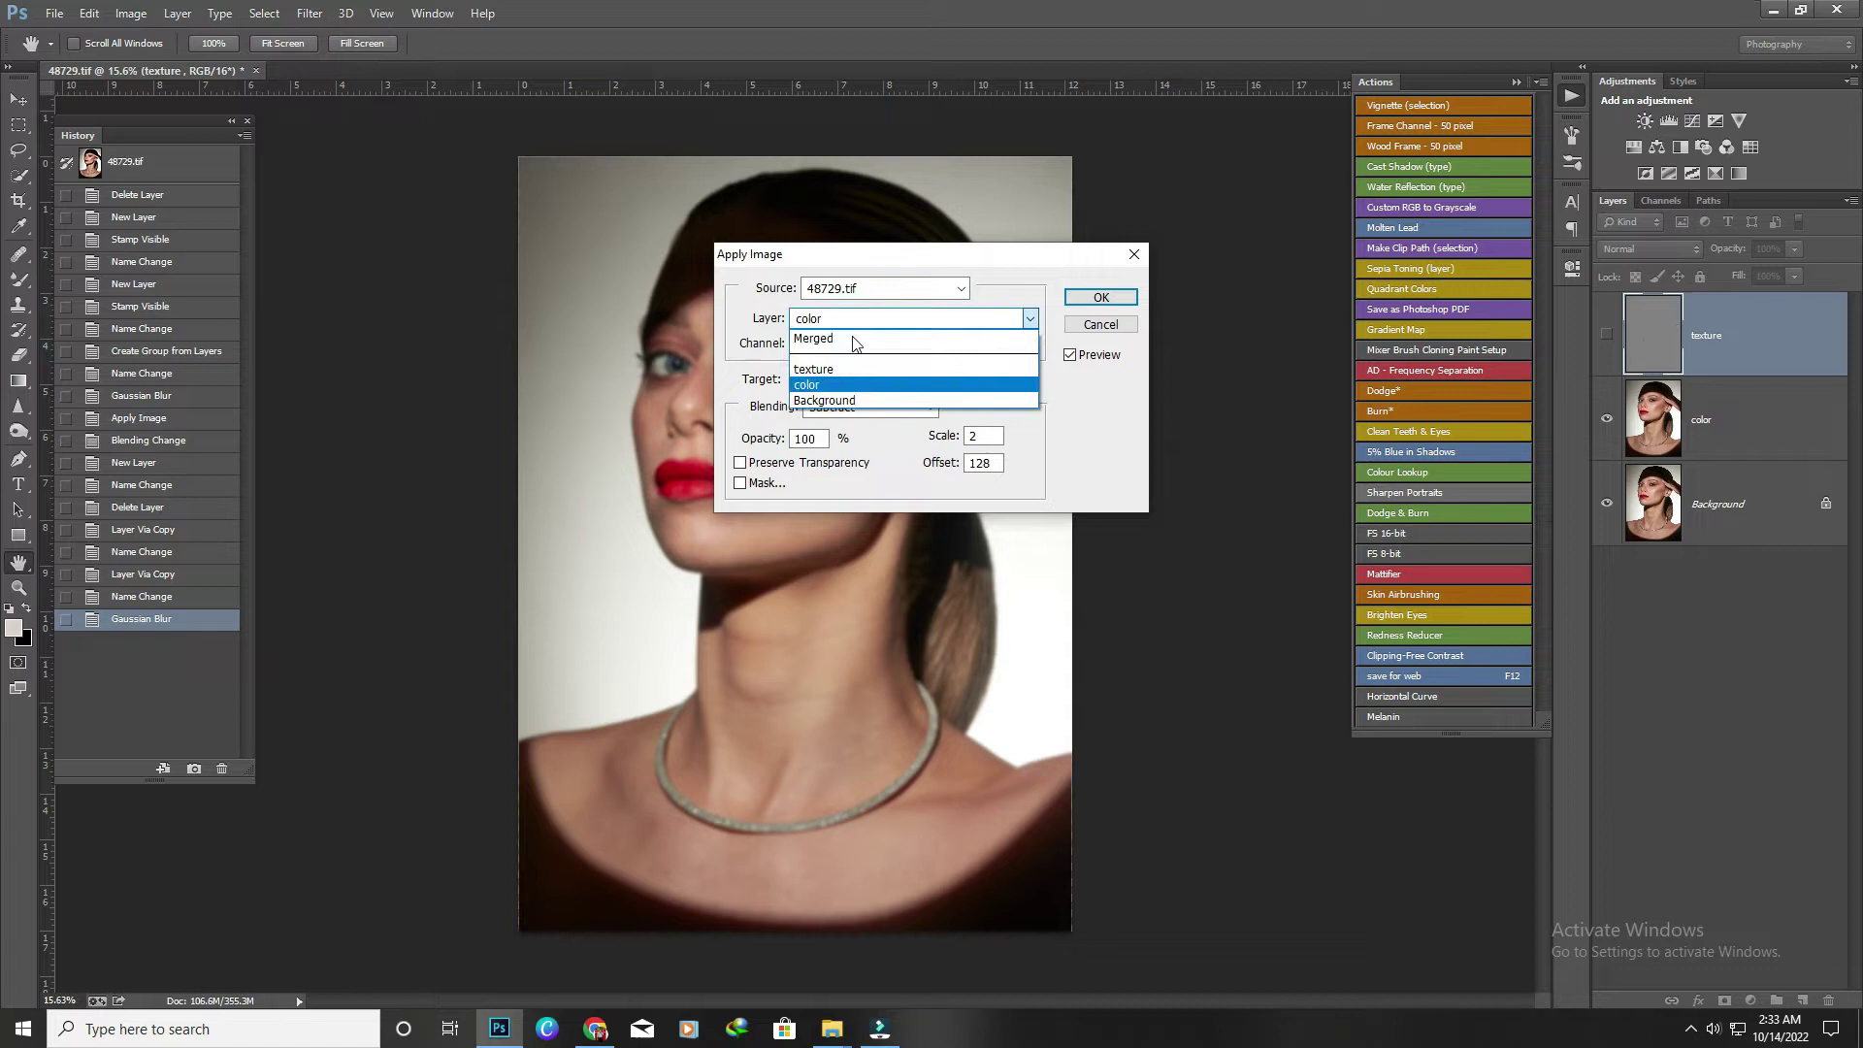
pyautogui.click(850, 388)
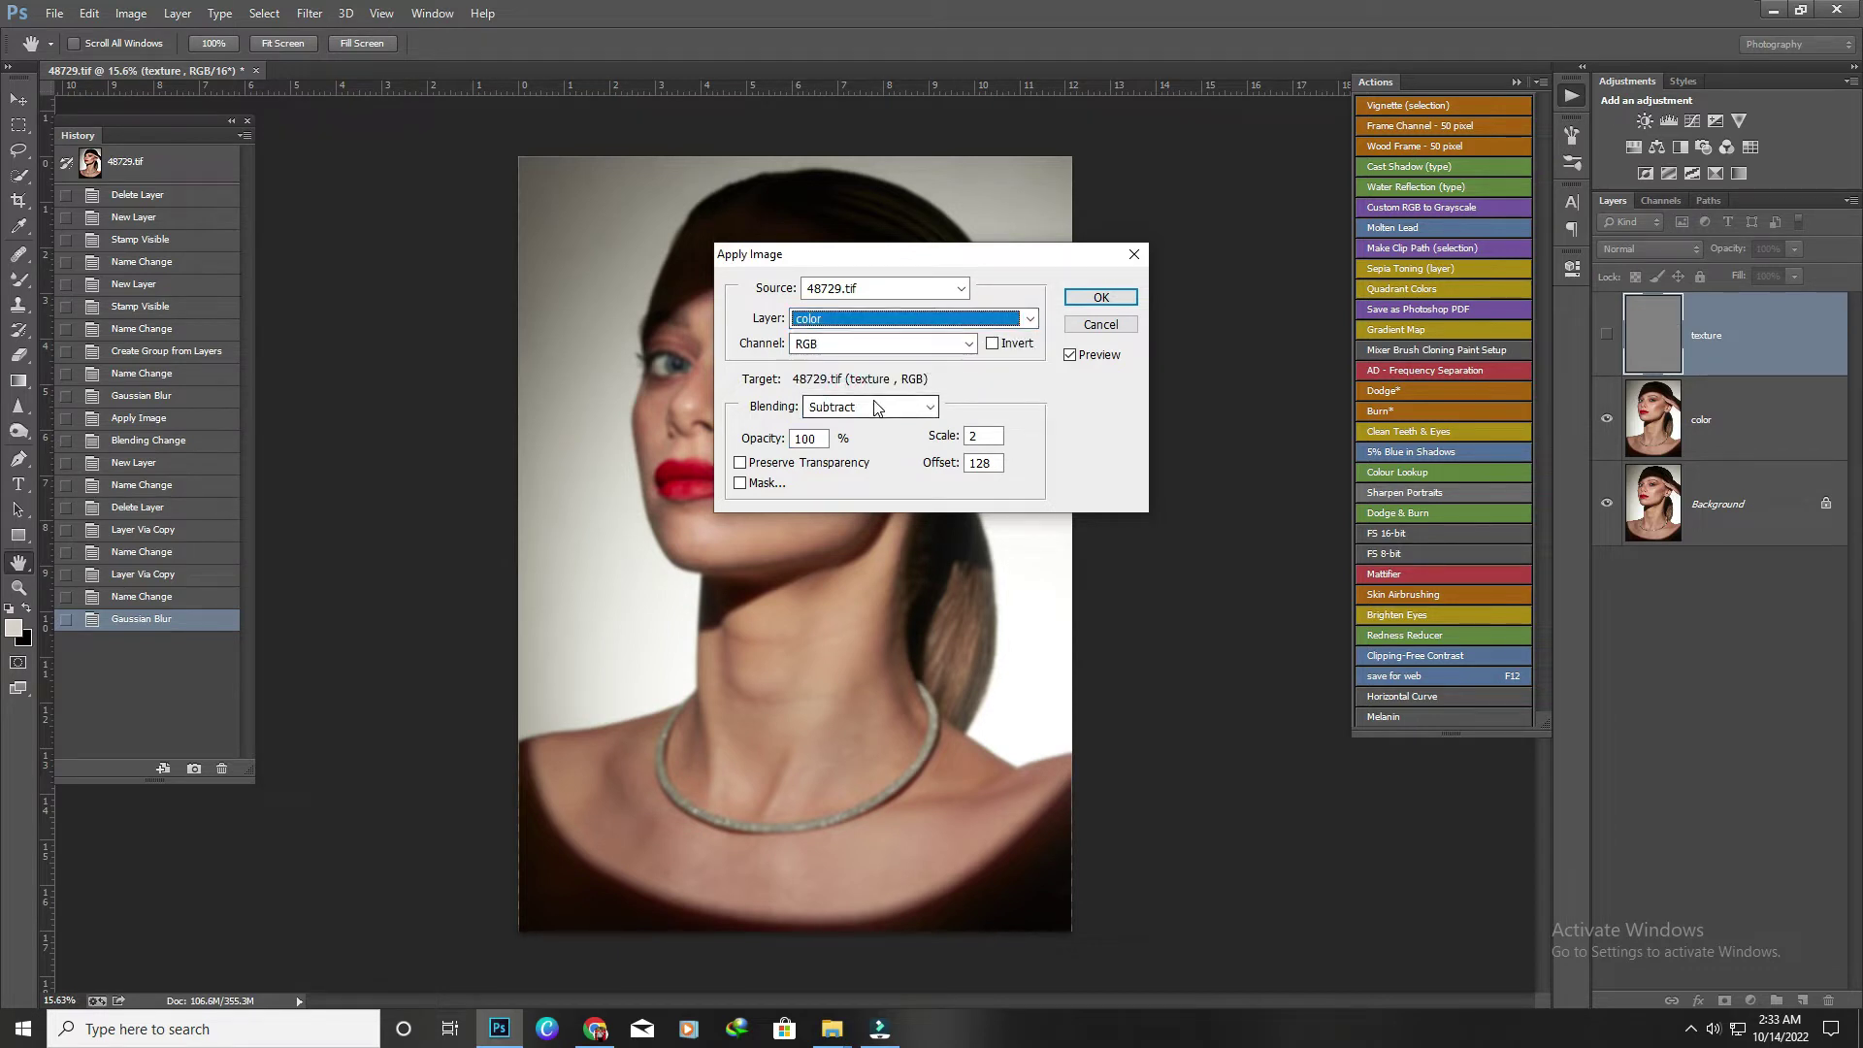
pyautogui.click(1100, 296)
# Show texture in Linear Light mode and group it with color into Group 1.
pyautogui.click(1606, 332)
pyautogui.click(1644, 249)
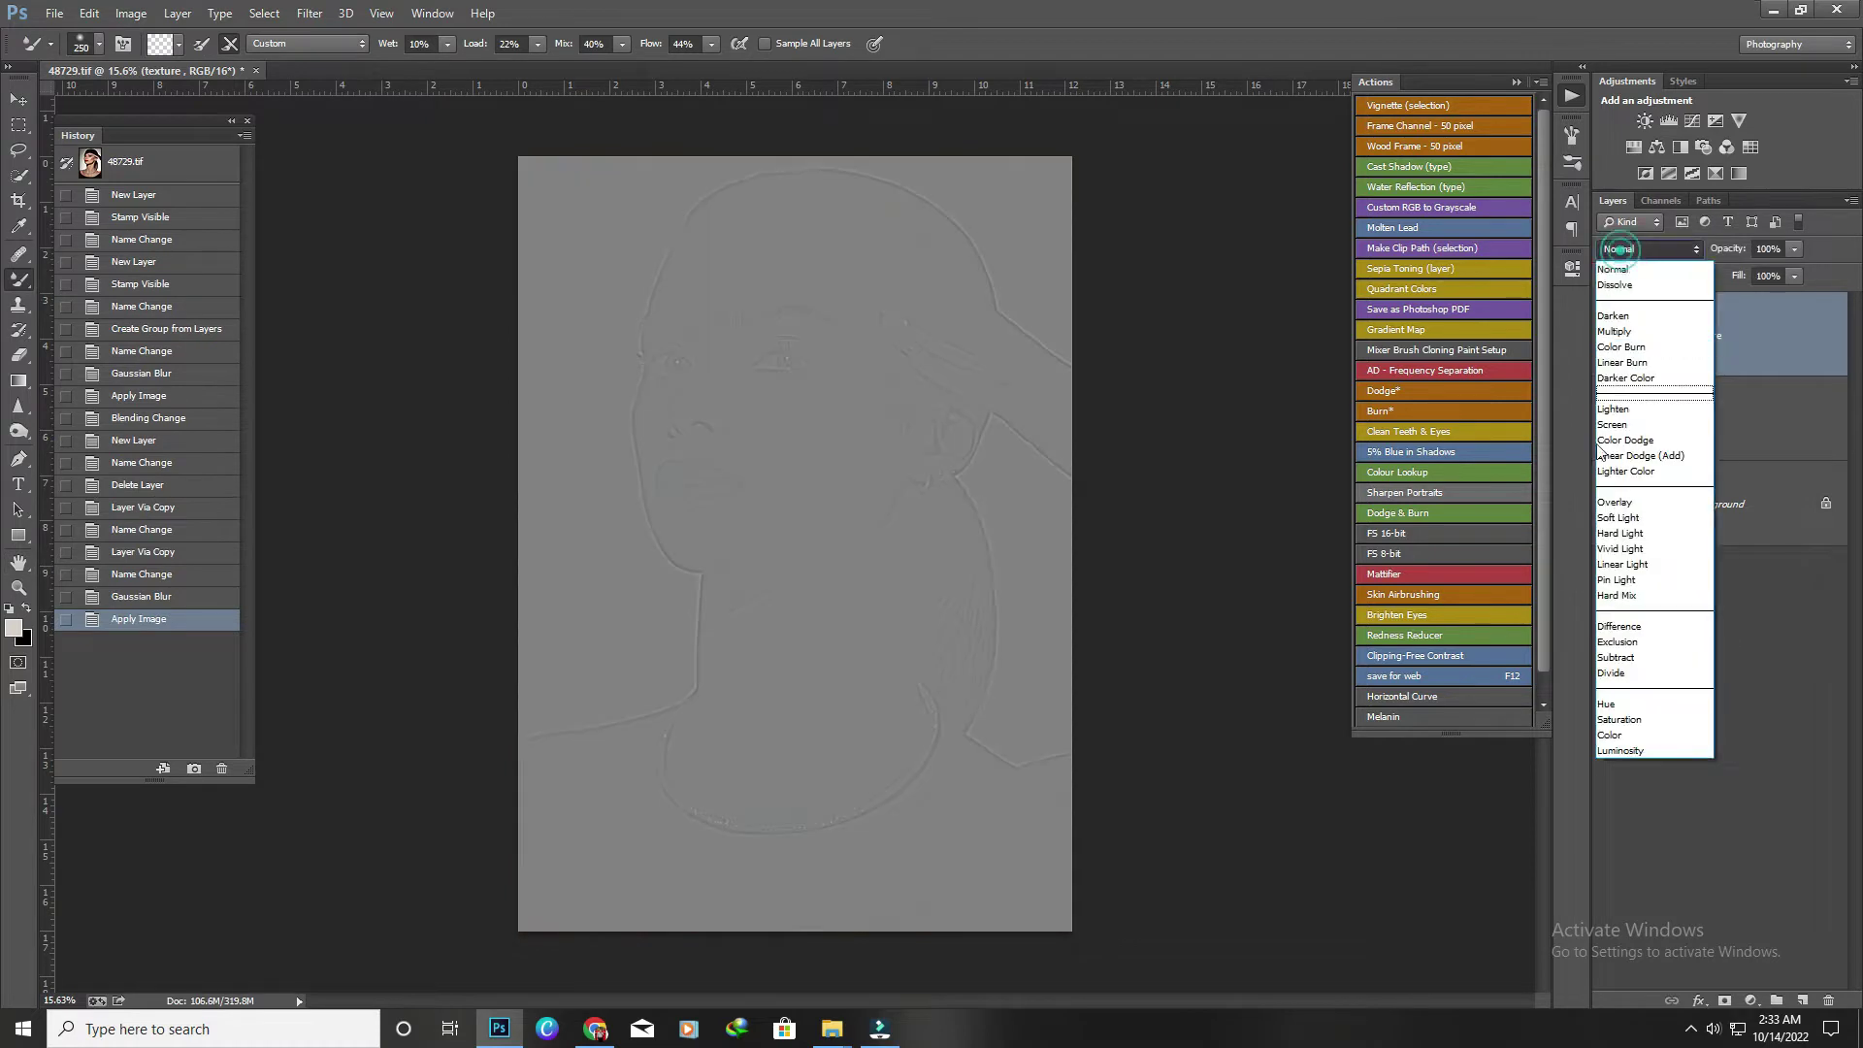
pyautogui.click(1622, 565)
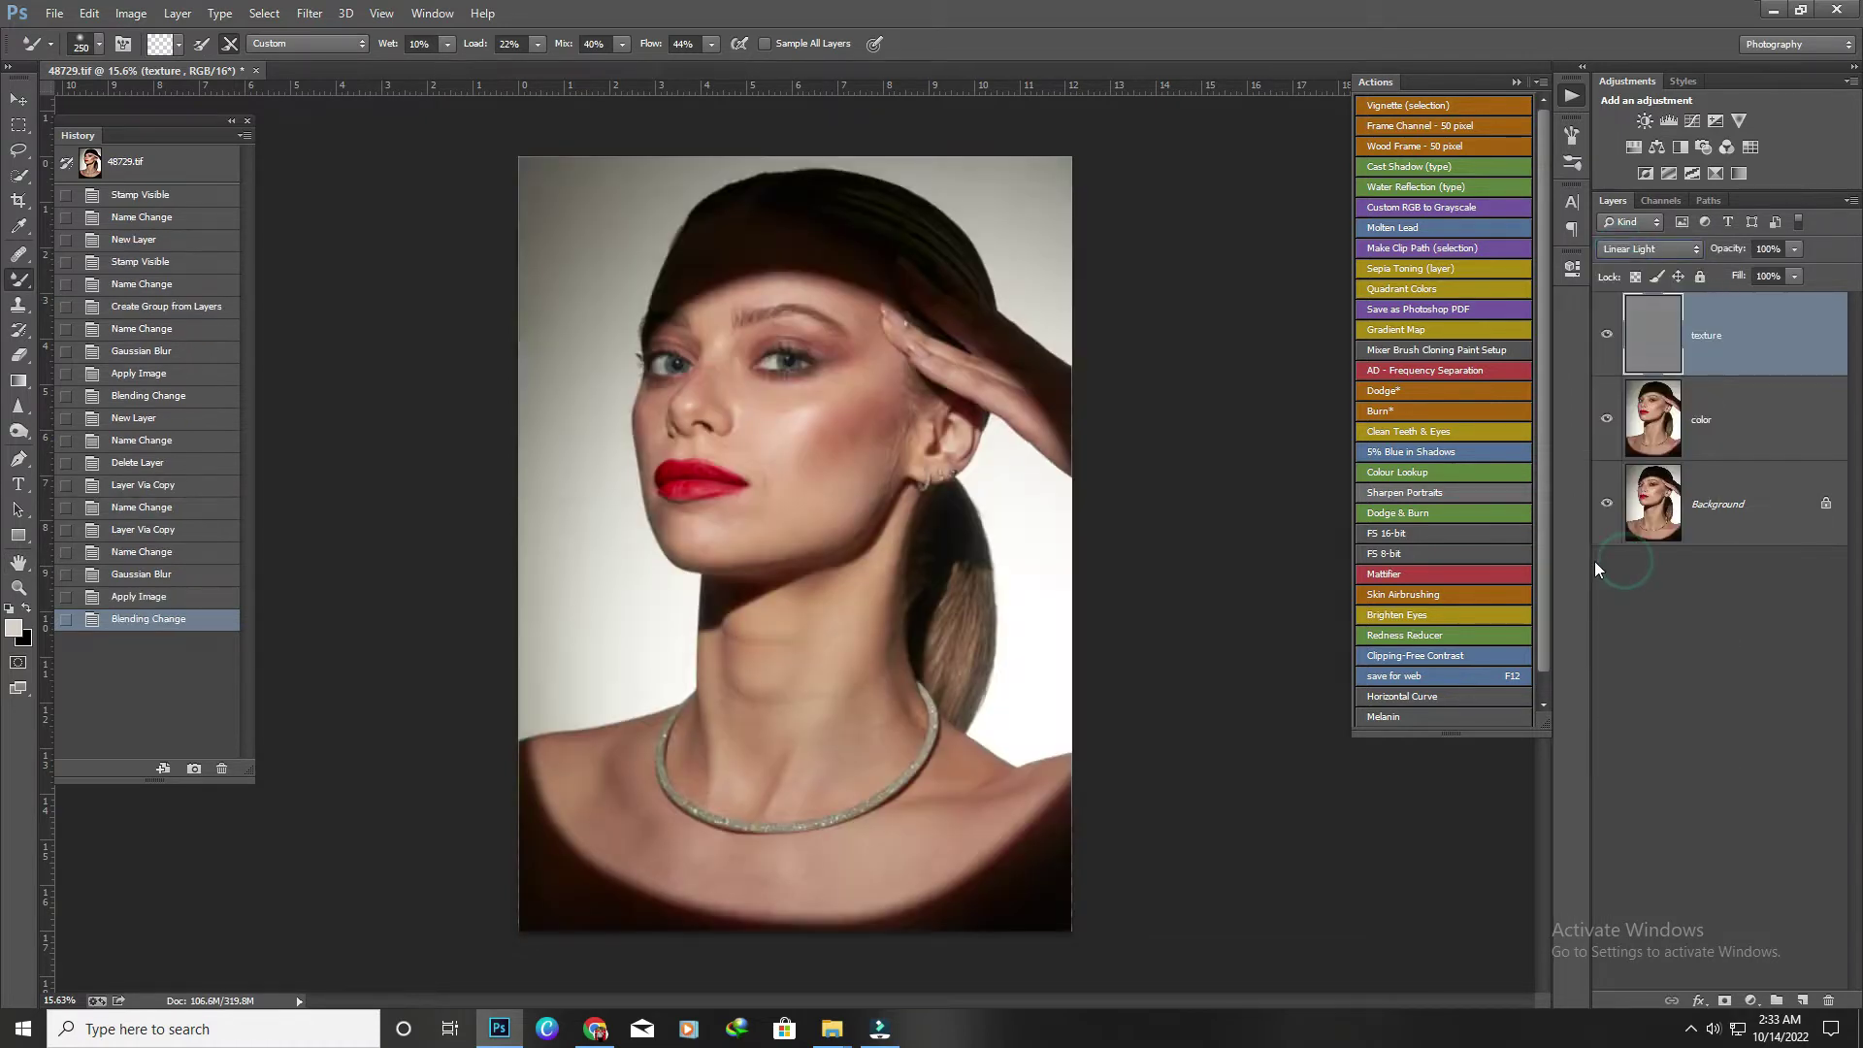
pyautogui.keyDown('shift'); pyautogui.click(1723, 446); pyautogui.keyUp('shift')
pyautogui.hotkey('ctrl', 'g')
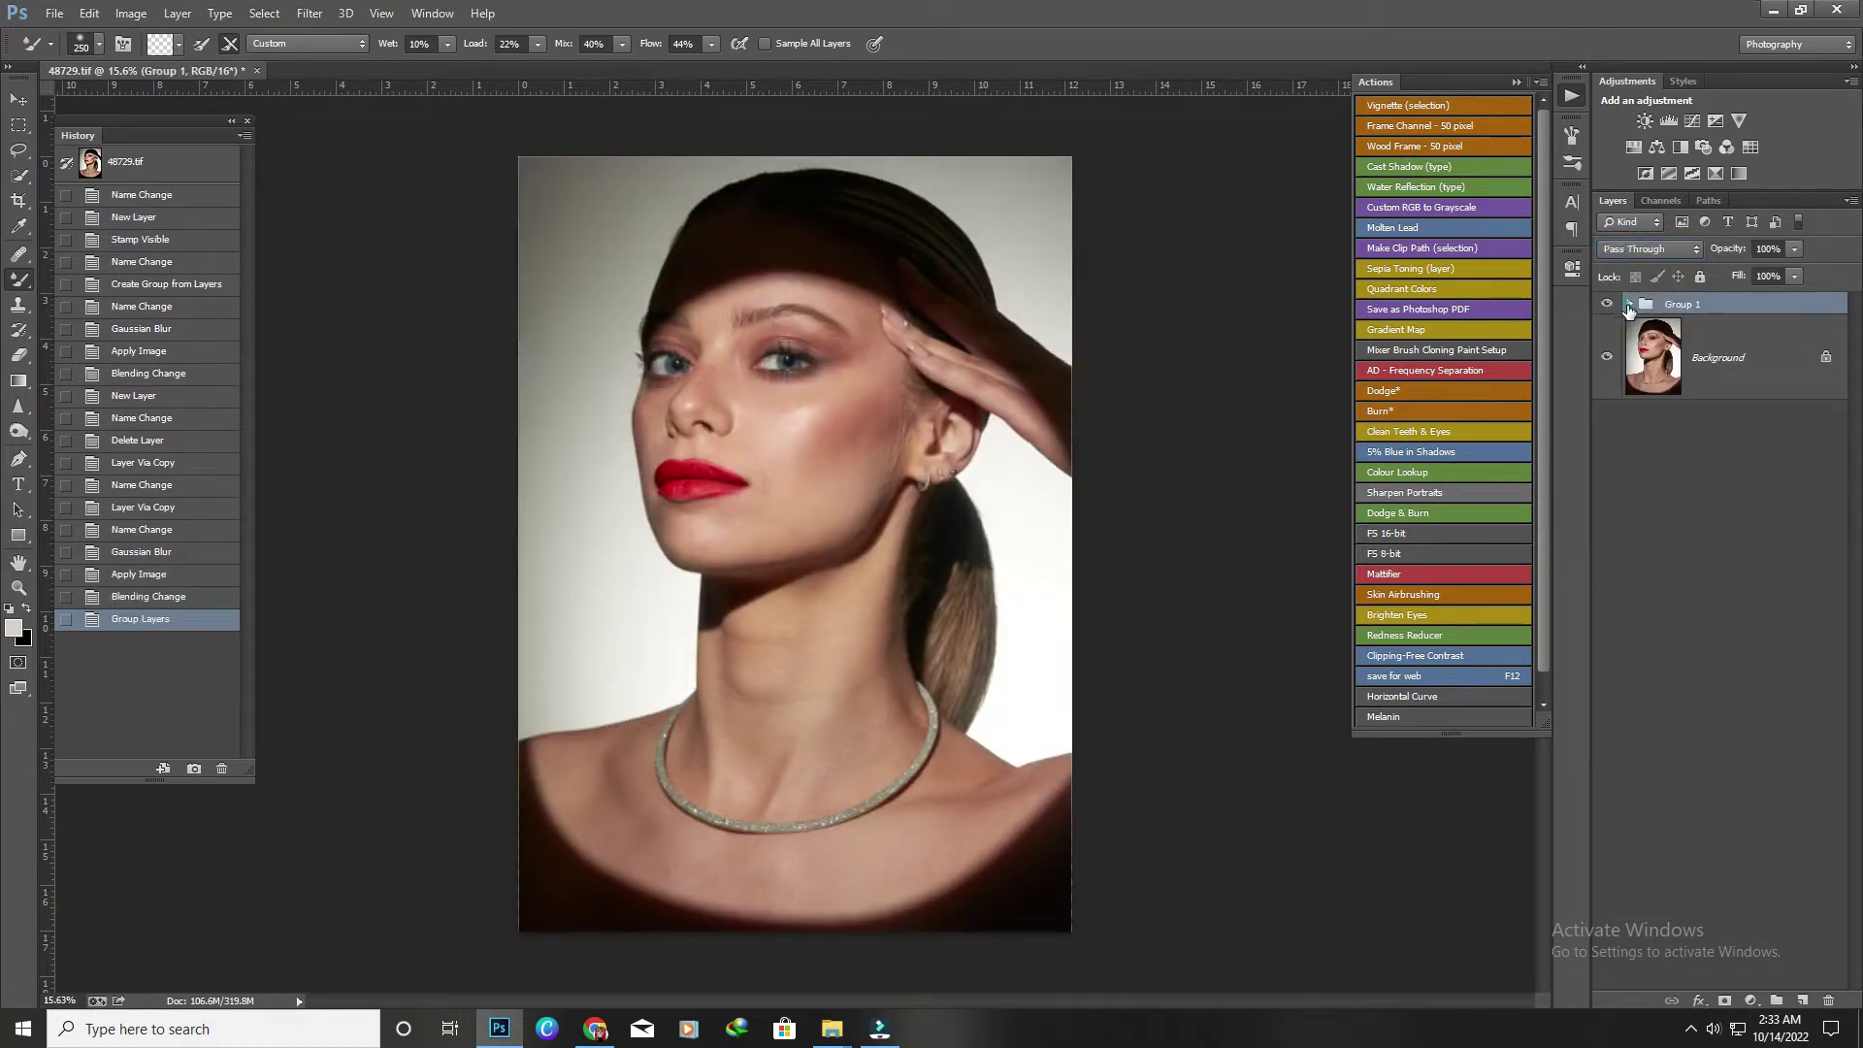
pyautogui.click(1629, 305)
pyautogui.click(1639, 441)
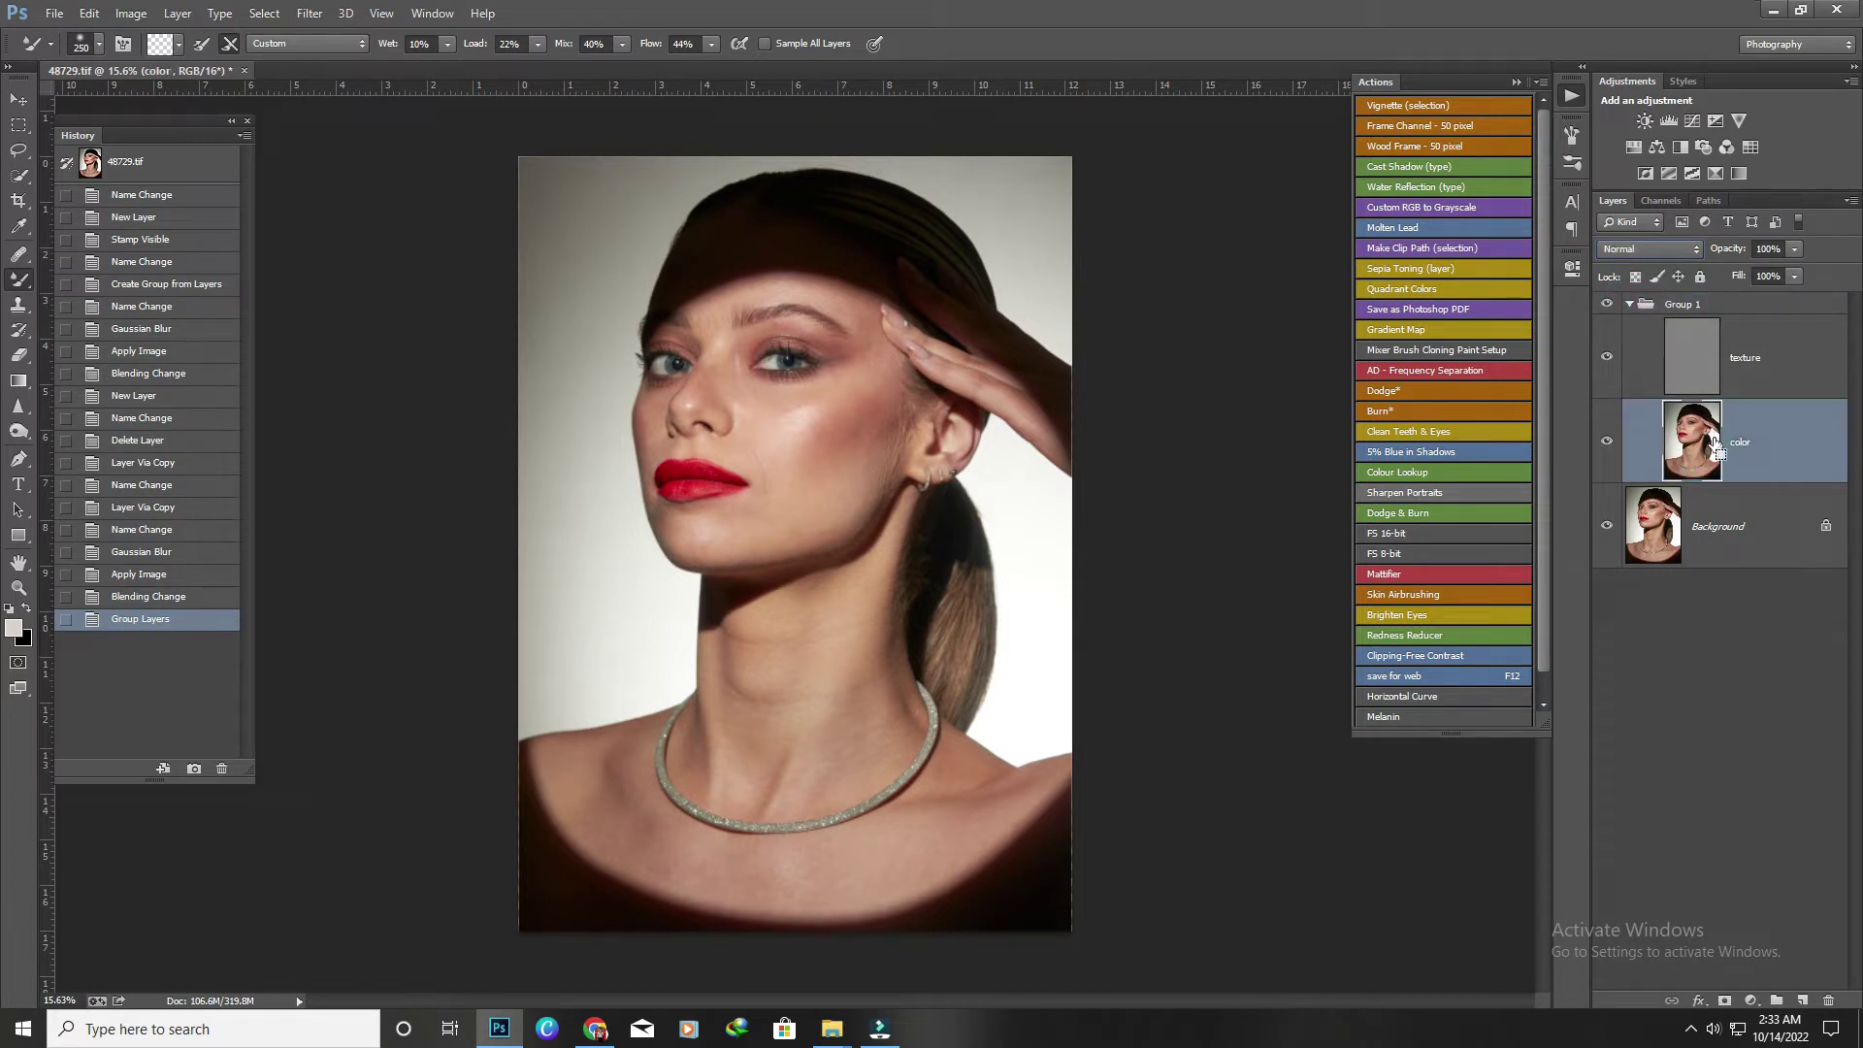
# Duplicate color, then add a Black & White adjustment with lowered Reds above Group 1.
pyautogui.hotkey('ctrl', 'j')
pyautogui.click(1746, 366)
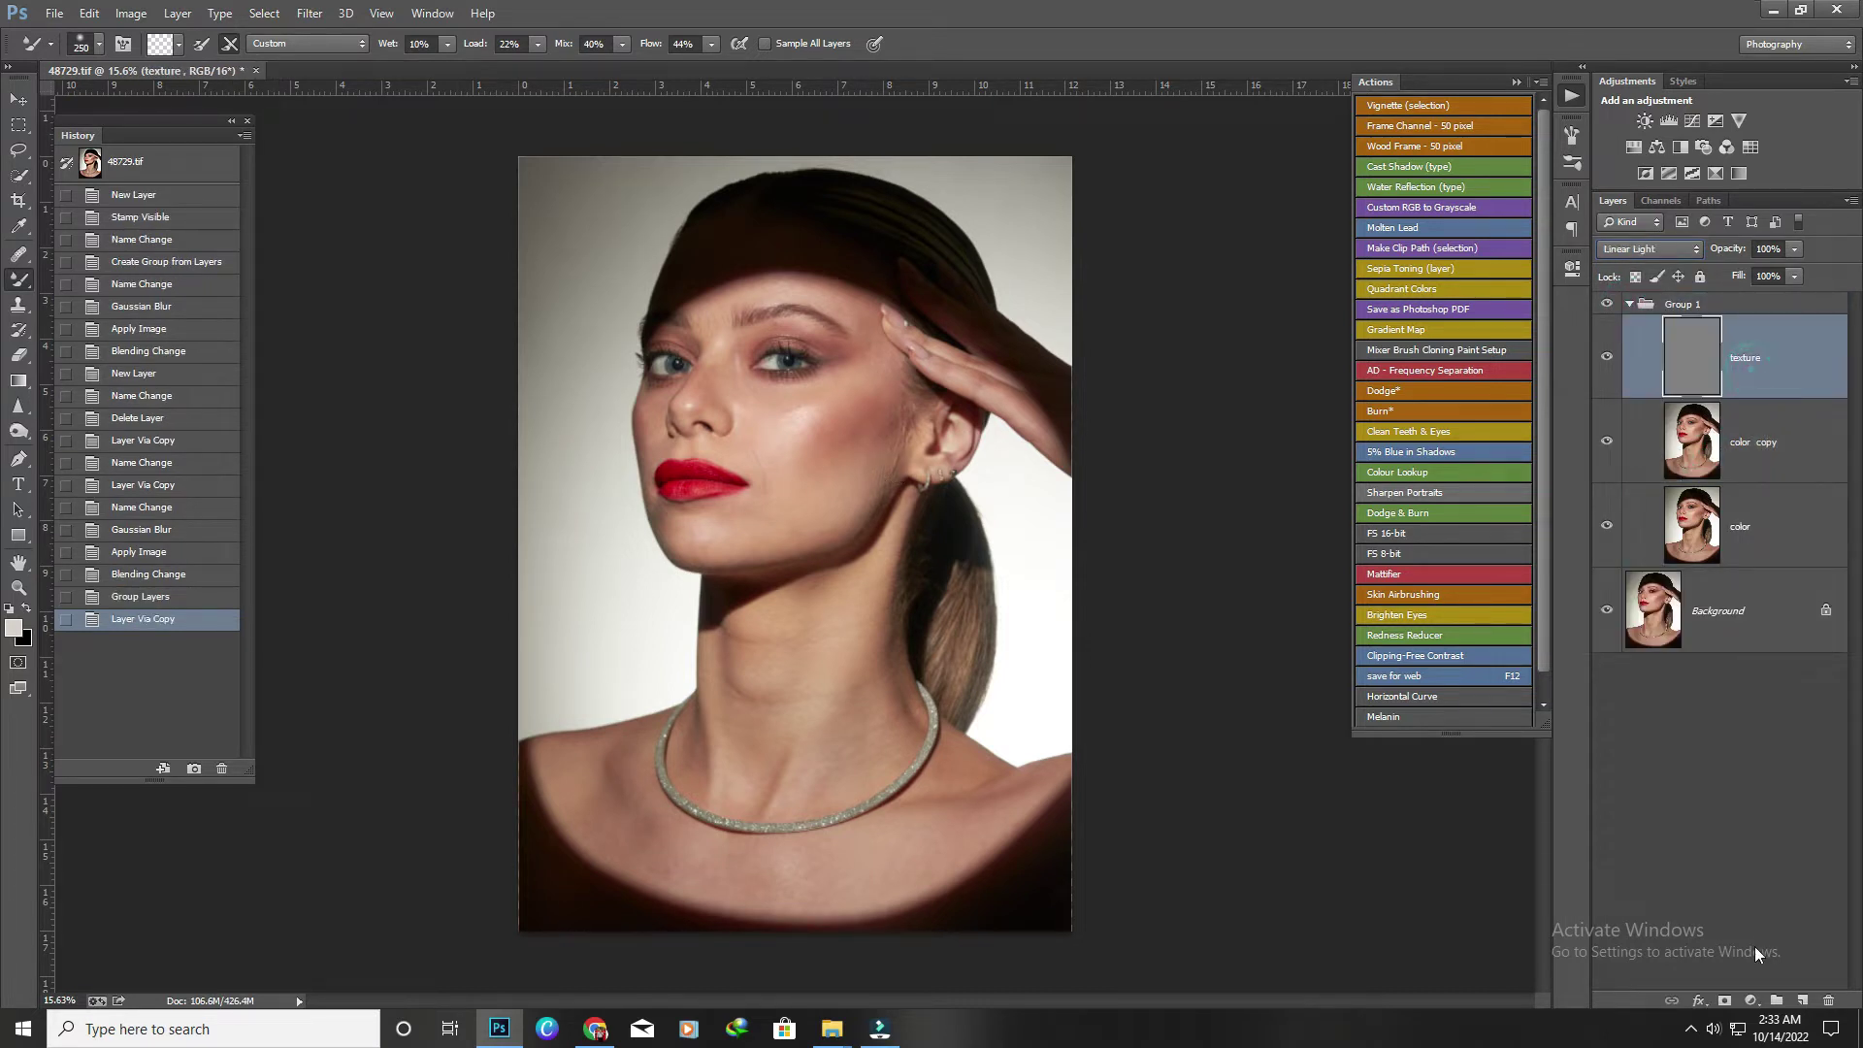
pyautogui.click(1752, 1000)
pyautogui.click(1737, 782)
pyautogui.hotkey('ctrl', 'z')
pyautogui.click(1752, 1001)
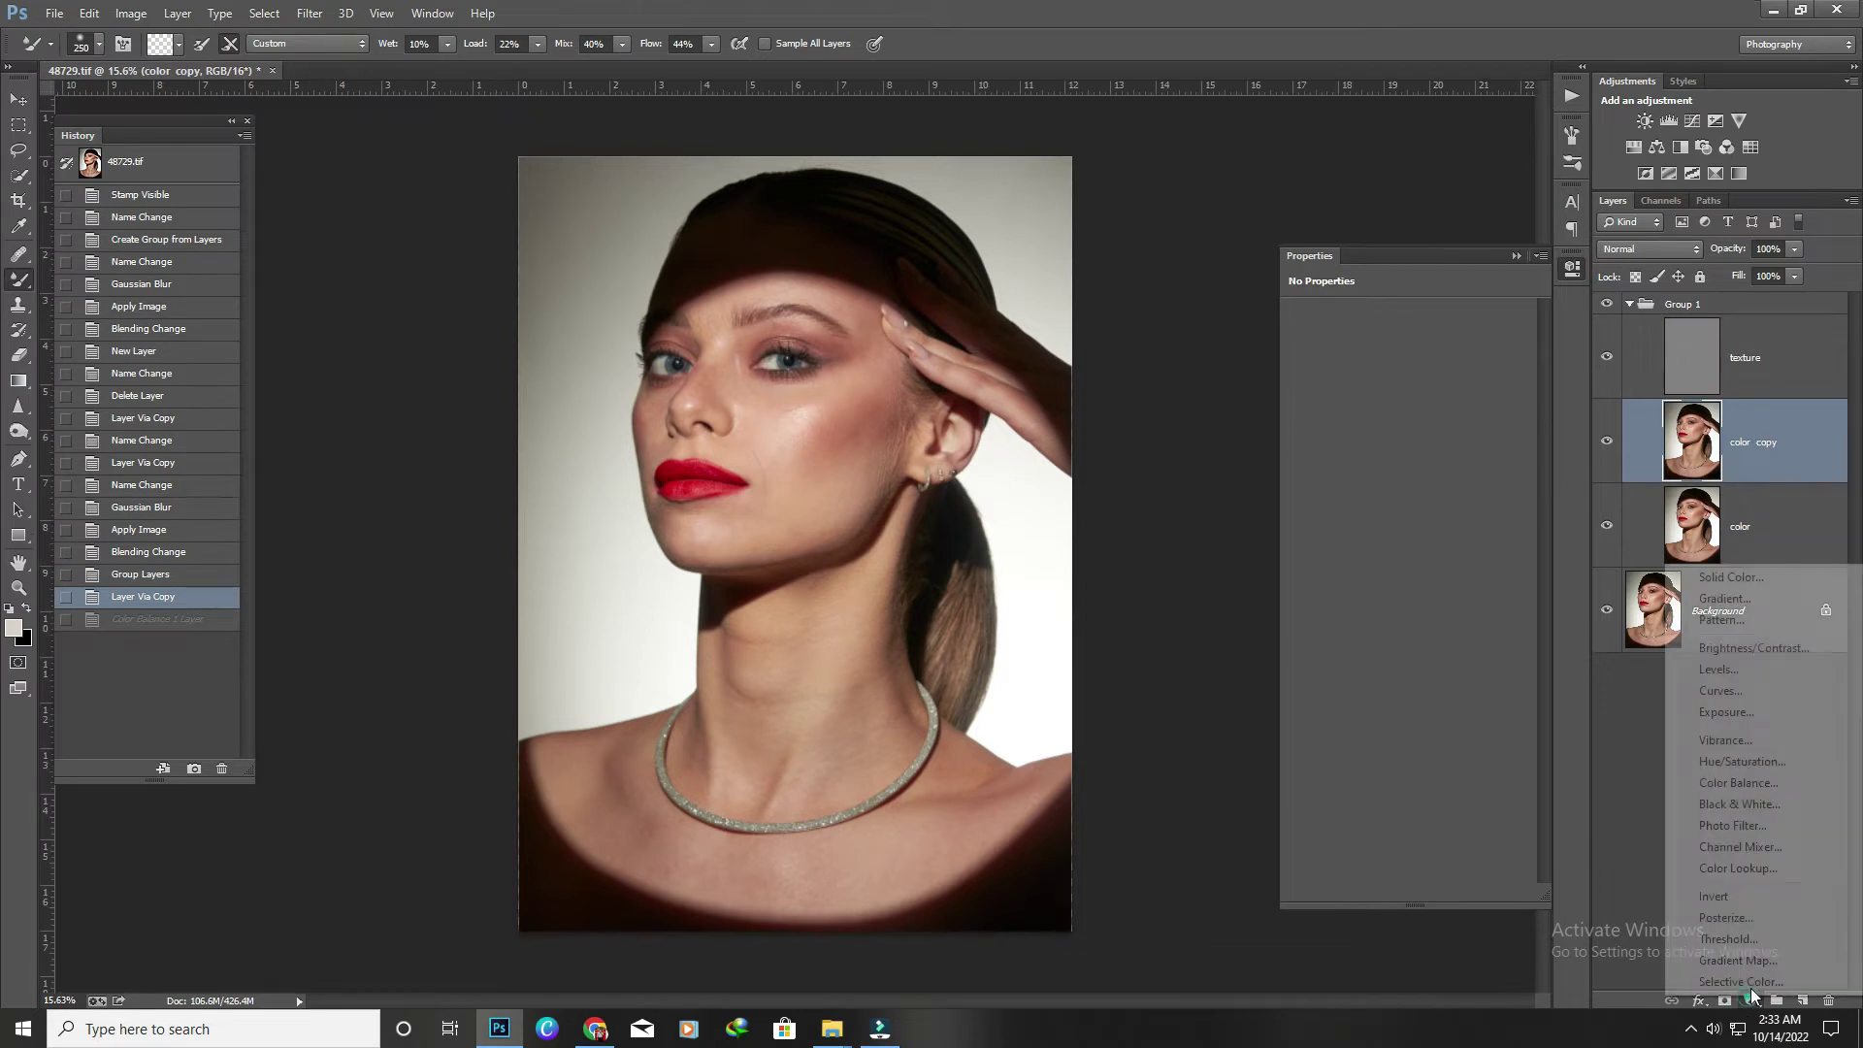
pyautogui.click(1739, 803)
pyautogui.moveTo(1403, 386); pyautogui.dragTo(1395, 386)
pyautogui.click(1516, 255)
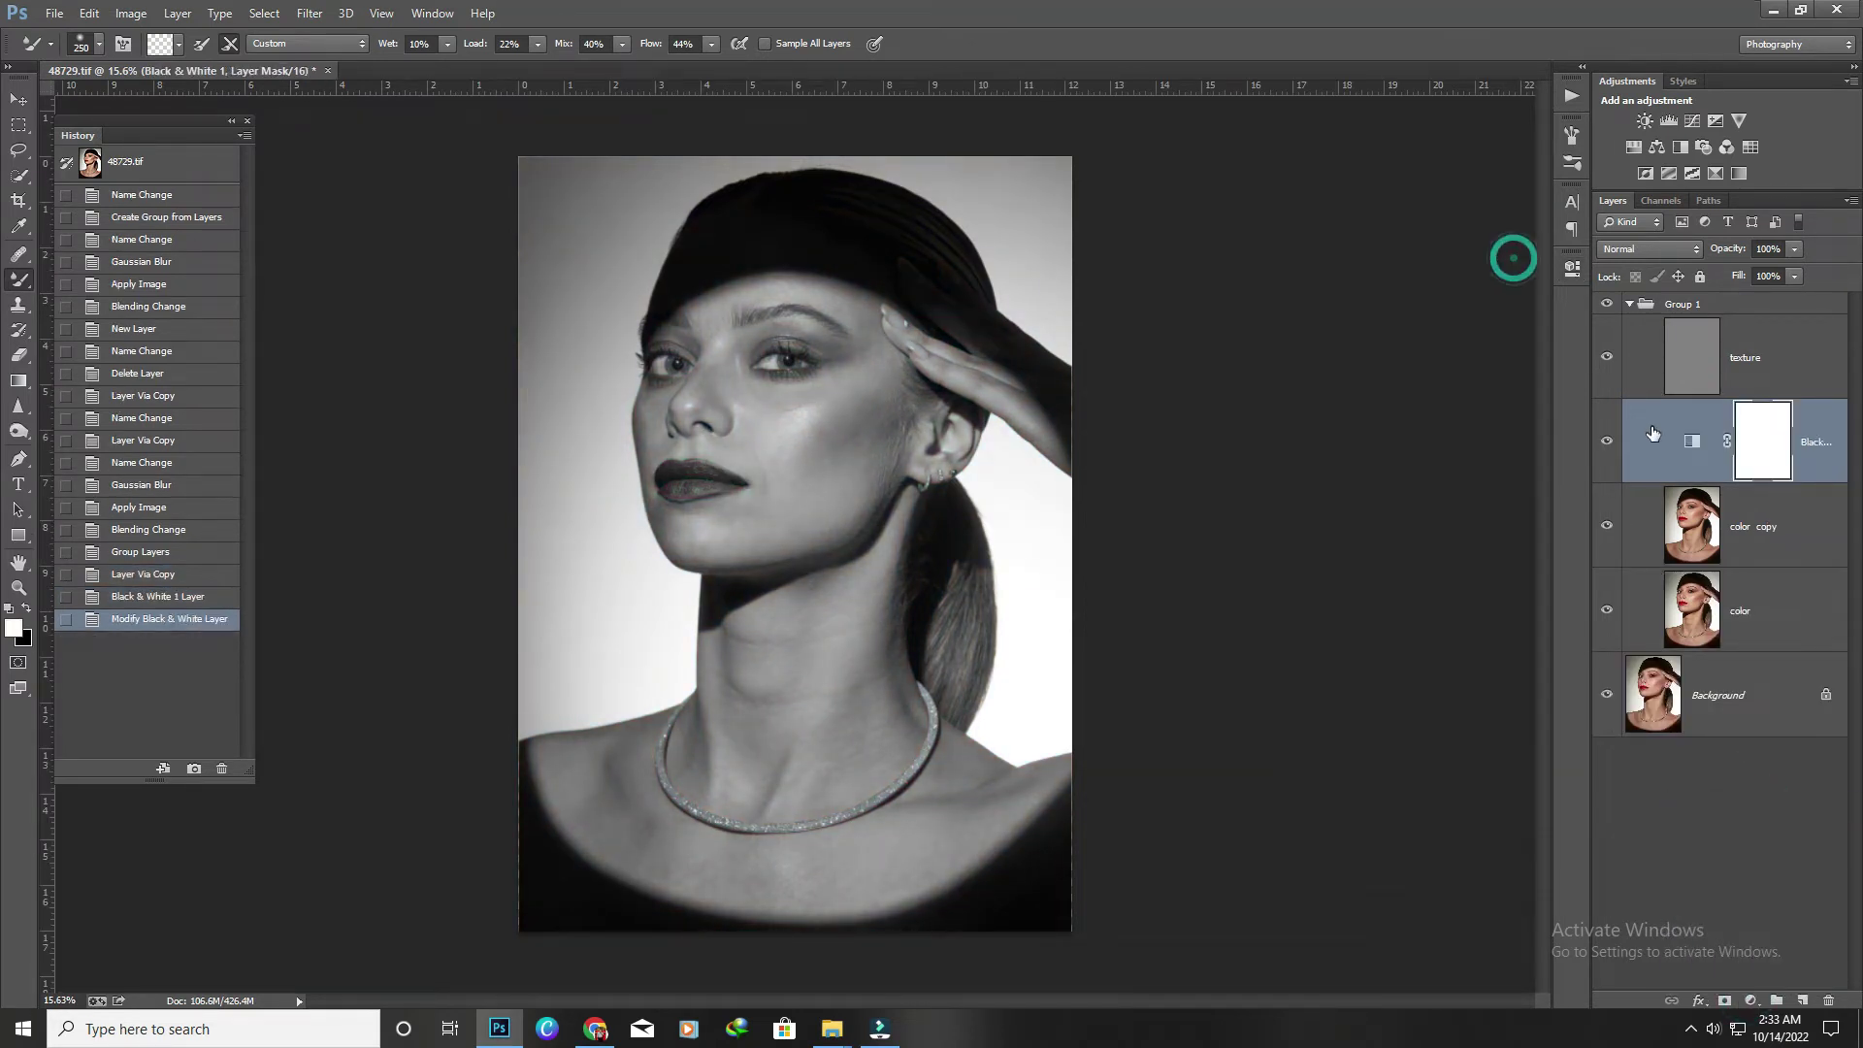
pyautogui.moveTo(1668, 412); pyautogui.dragTo(1668, 296)
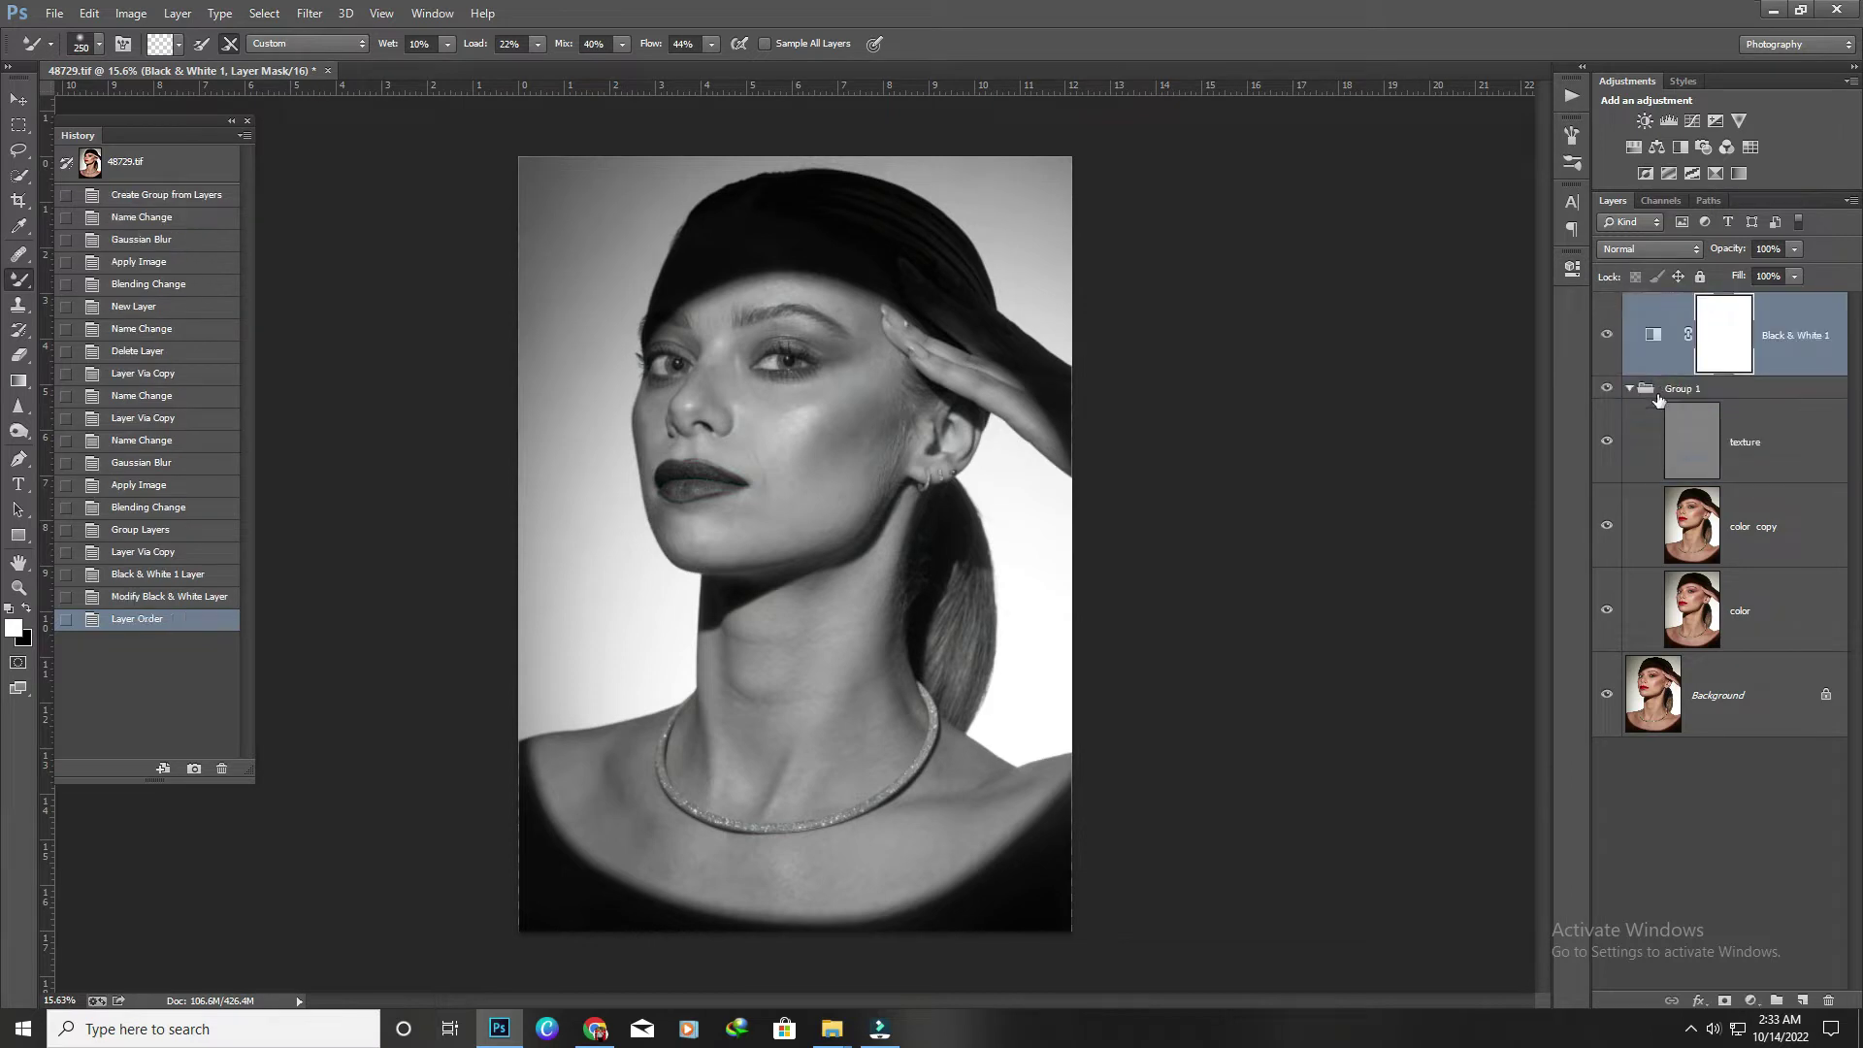
pyautogui.click(1716, 532)
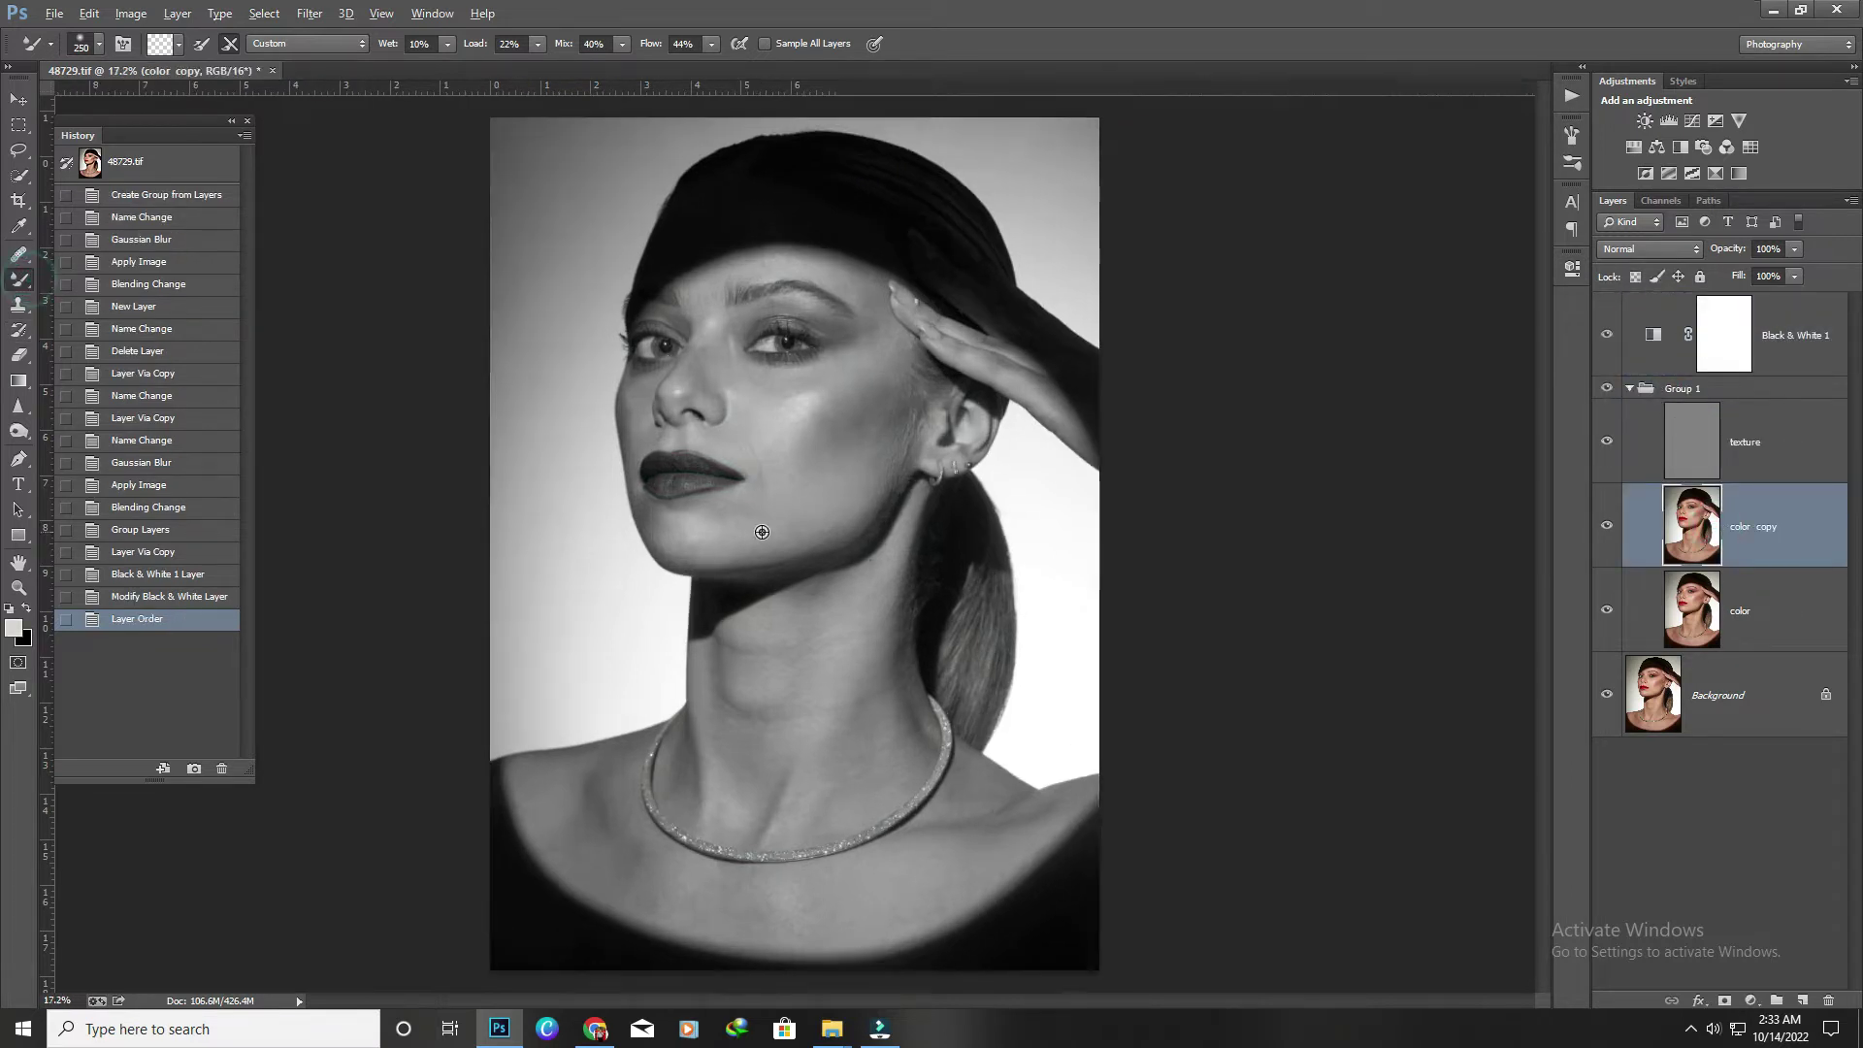
# Smooth the skin tones on the cheek with a larger Mixer Brush.
pyautogui.scroll(3, 805, 388)
pyautogui.scroll(3, 803, 375)
pyautogui.scroll(2, 830, 473)
pyautogui.moveTo(831, 473)
pyautogui.mouseDown()
pyautogui.moveTo(823, 495)
pyautogui.moveTo(782, 499)
pyautogui.moveTo(790, 428)
pyautogui.moveTo(964, 387)
pyautogui.moveTo(1089, 412)
pyautogui.moveTo(1077, 330)
pyautogui.mouseUp()
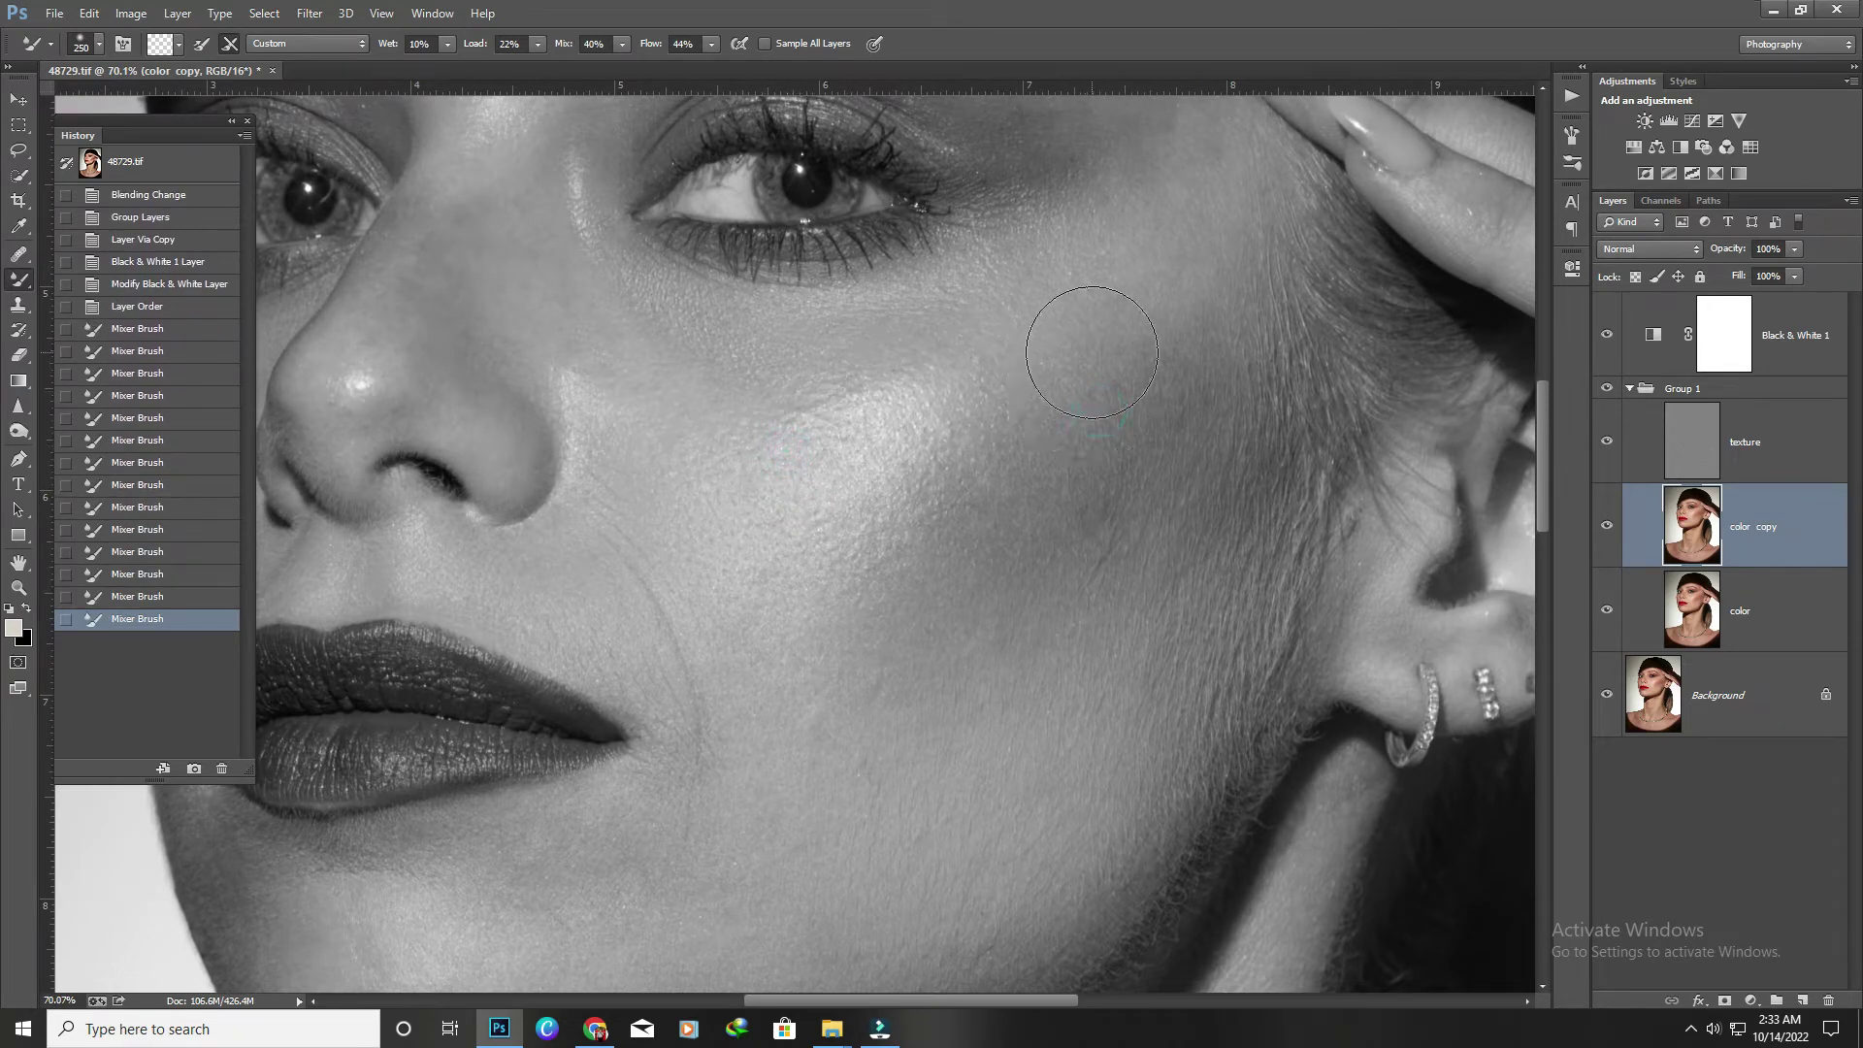
pyautogui.scroll(-1, 1077, 330)
pyautogui.press(']')
pyautogui.press(']')
pyautogui.moveTo(1058, 407)
pyautogui.mouseDown()
pyautogui.moveTo(1123, 338)
pyautogui.moveTo(956, 450)
pyautogui.moveTo(1020, 437)
pyautogui.mouseUp()
# Blend and brighten the chin, jaw and lower cheek with Mixer Brush strokes.
pyautogui.scroll(-1, 1015, 504)
pyautogui.scroll(-1, 1059, 351)
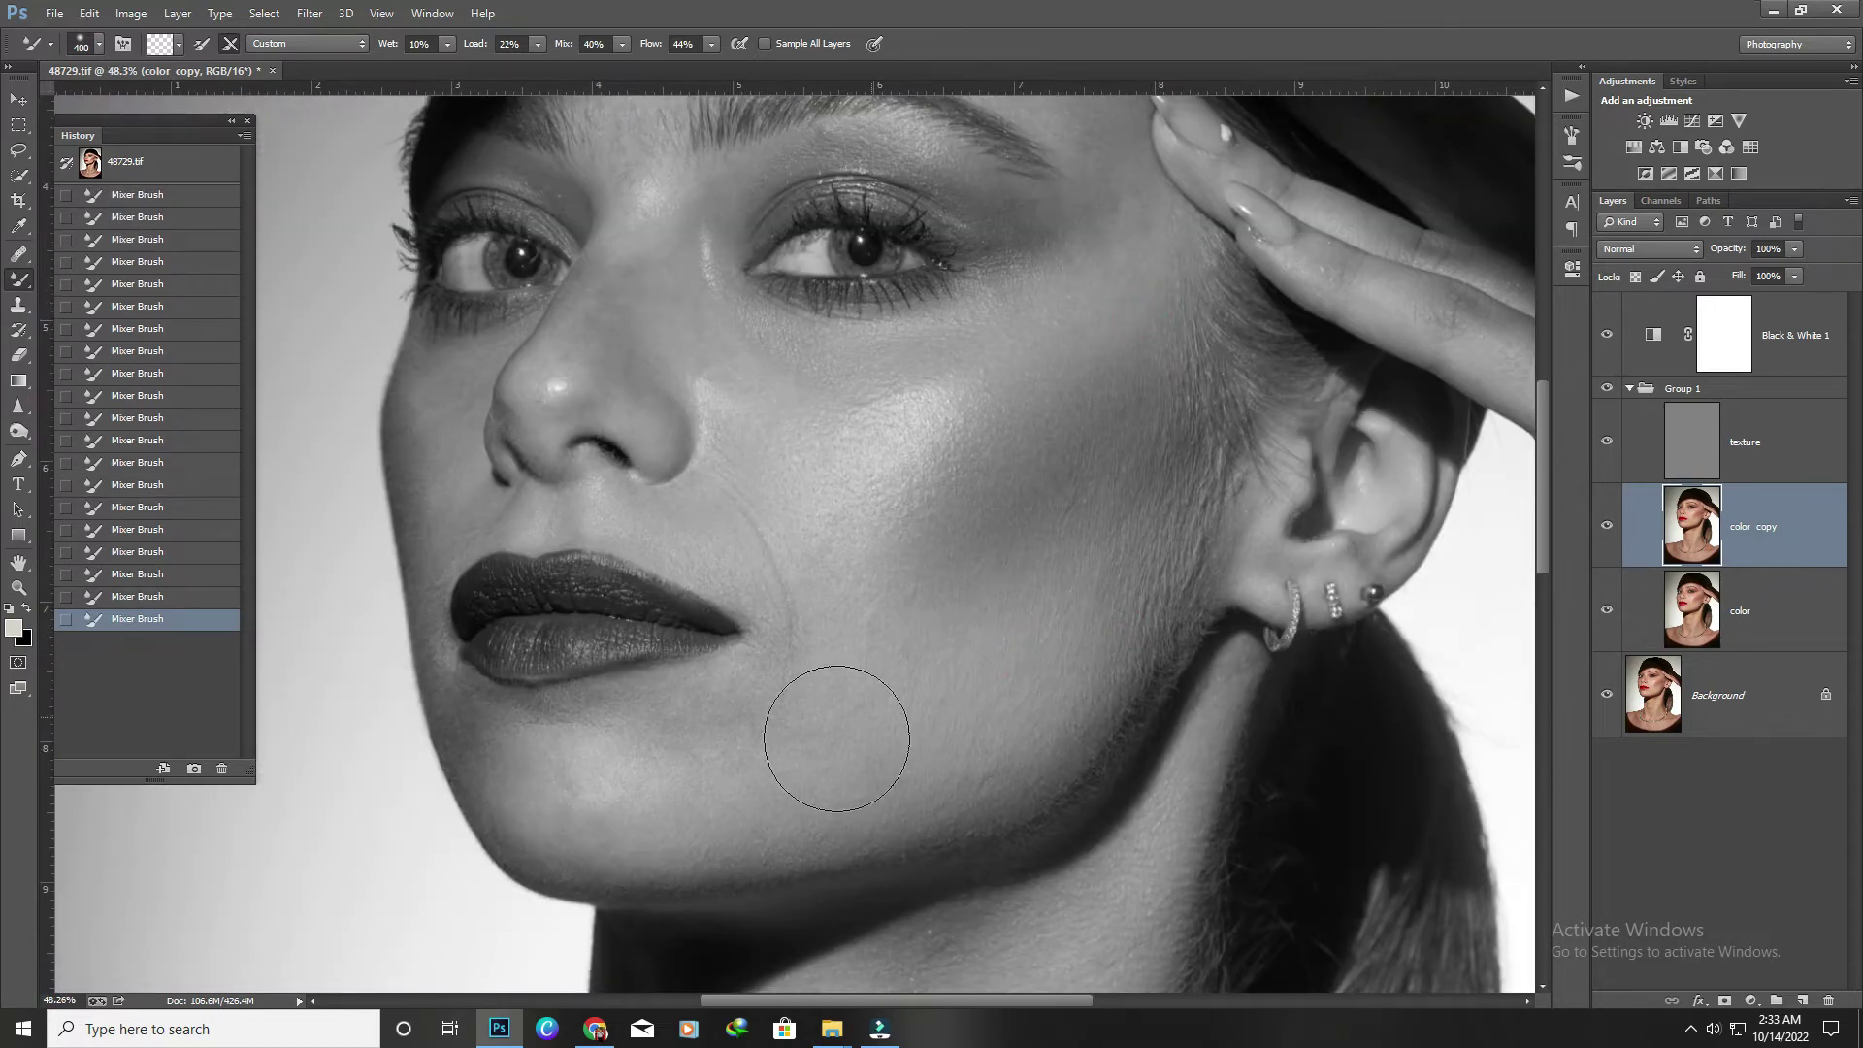
pyautogui.moveTo(952, 666); pyautogui.dragTo(847, 707)
pyautogui.moveTo(665, 771)
pyautogui.mouseDown()
pyautogui.moveTo(572, 782)
pyautogui.moveTo(723, 776)
pyautogui.mouseUp()
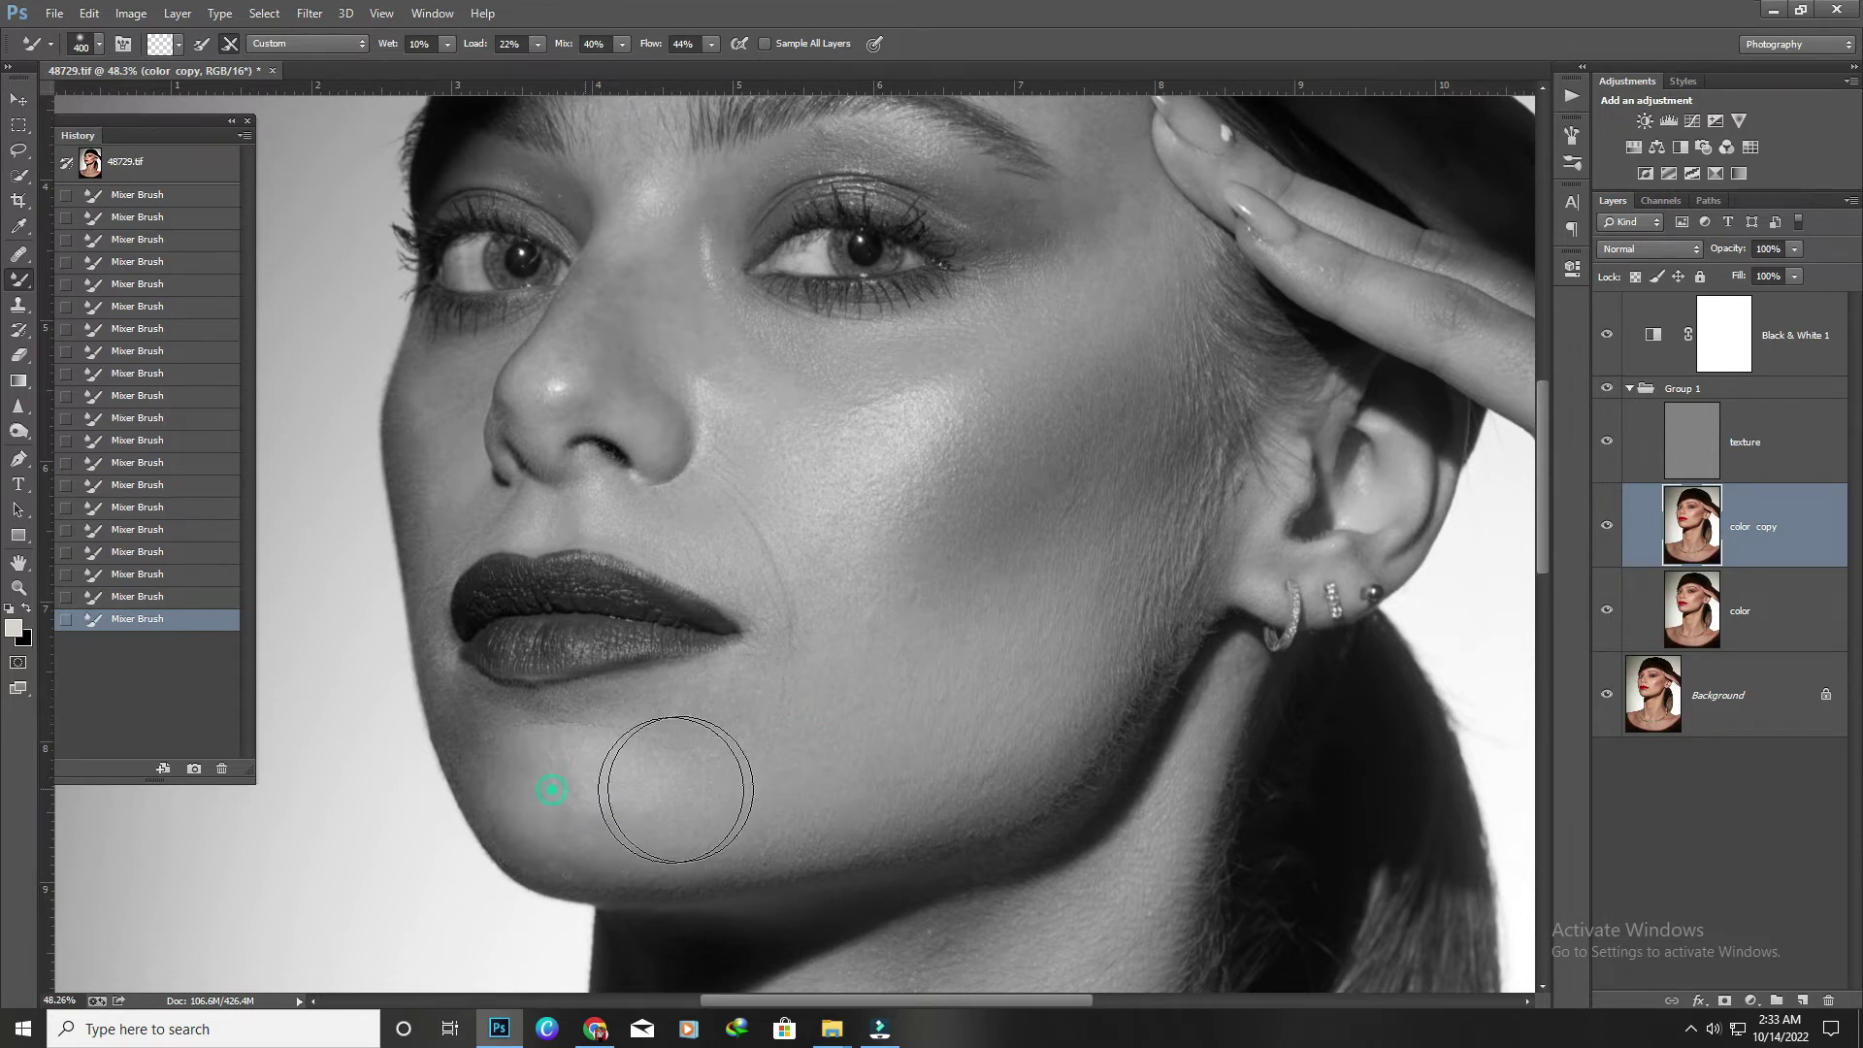
pyautogui.moveTo(832, 725); pyautogui.dragTo(847, 497)
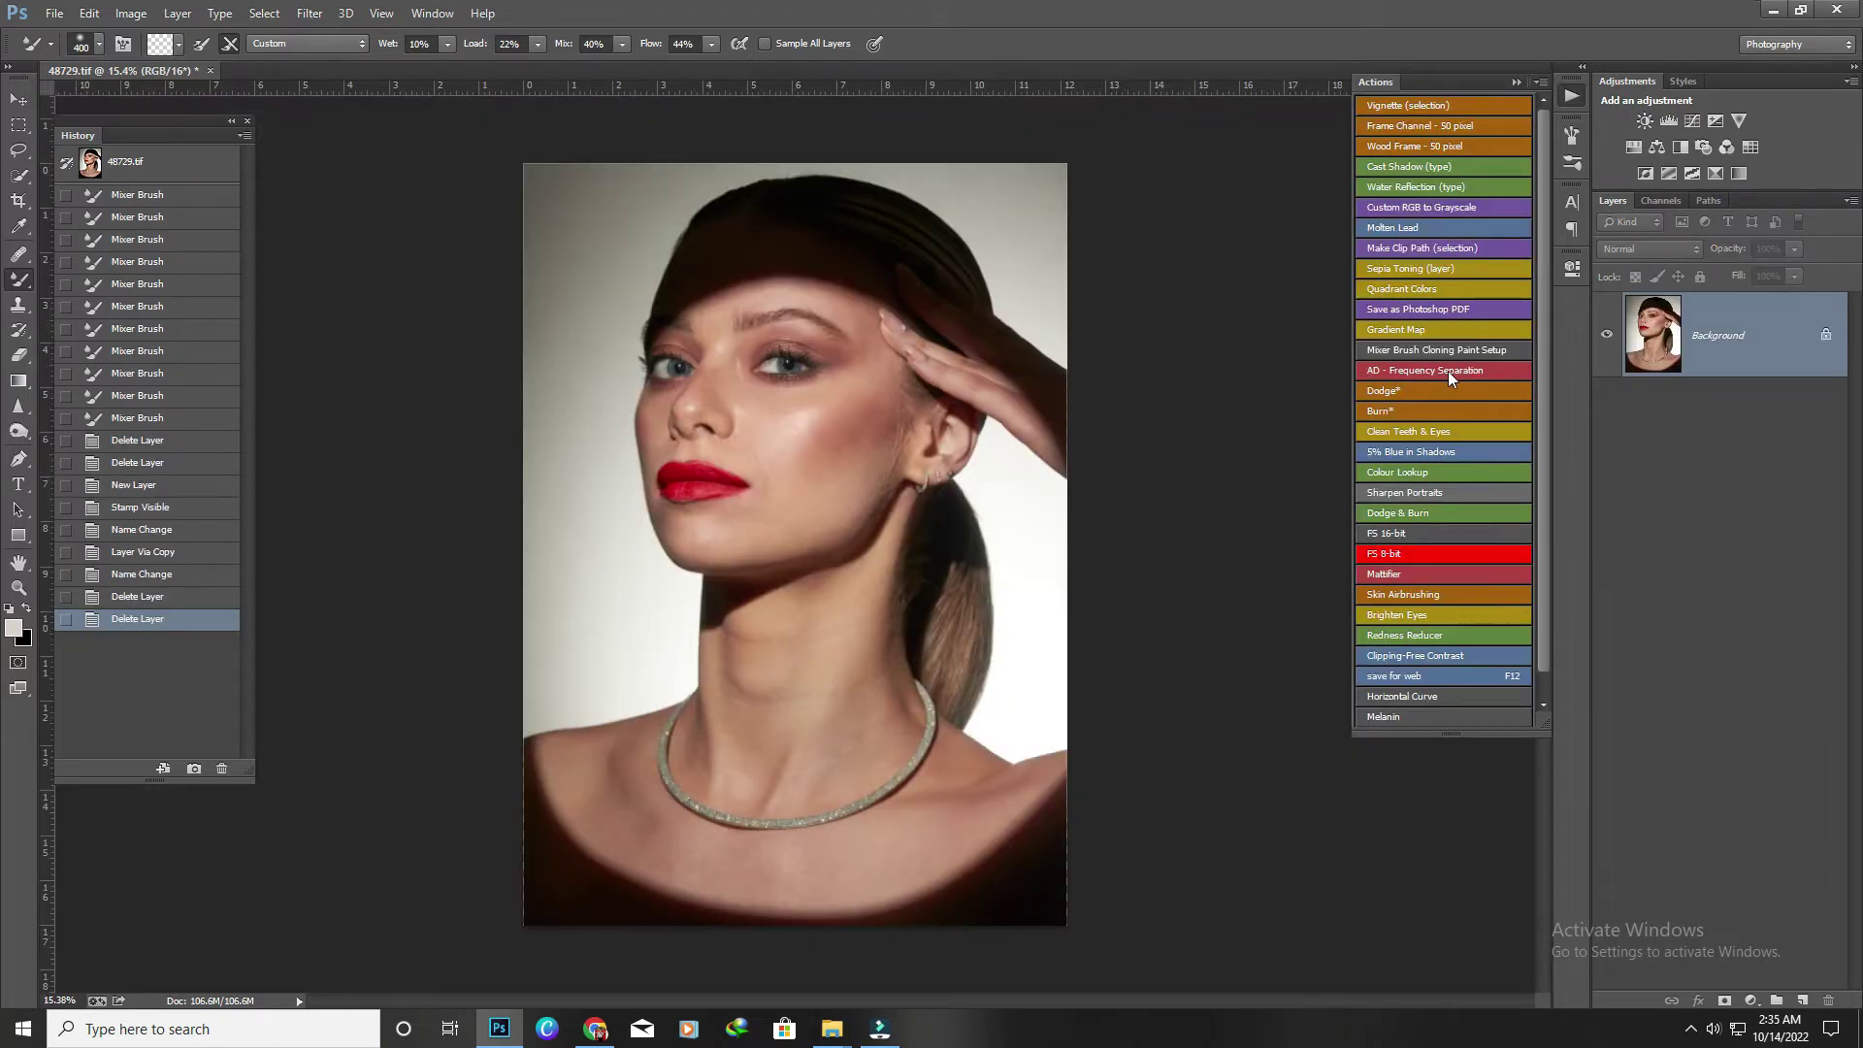
# Run the AD - Frequency Separation action to build the High and Low layers.
pyautogui.click(1447, 371)
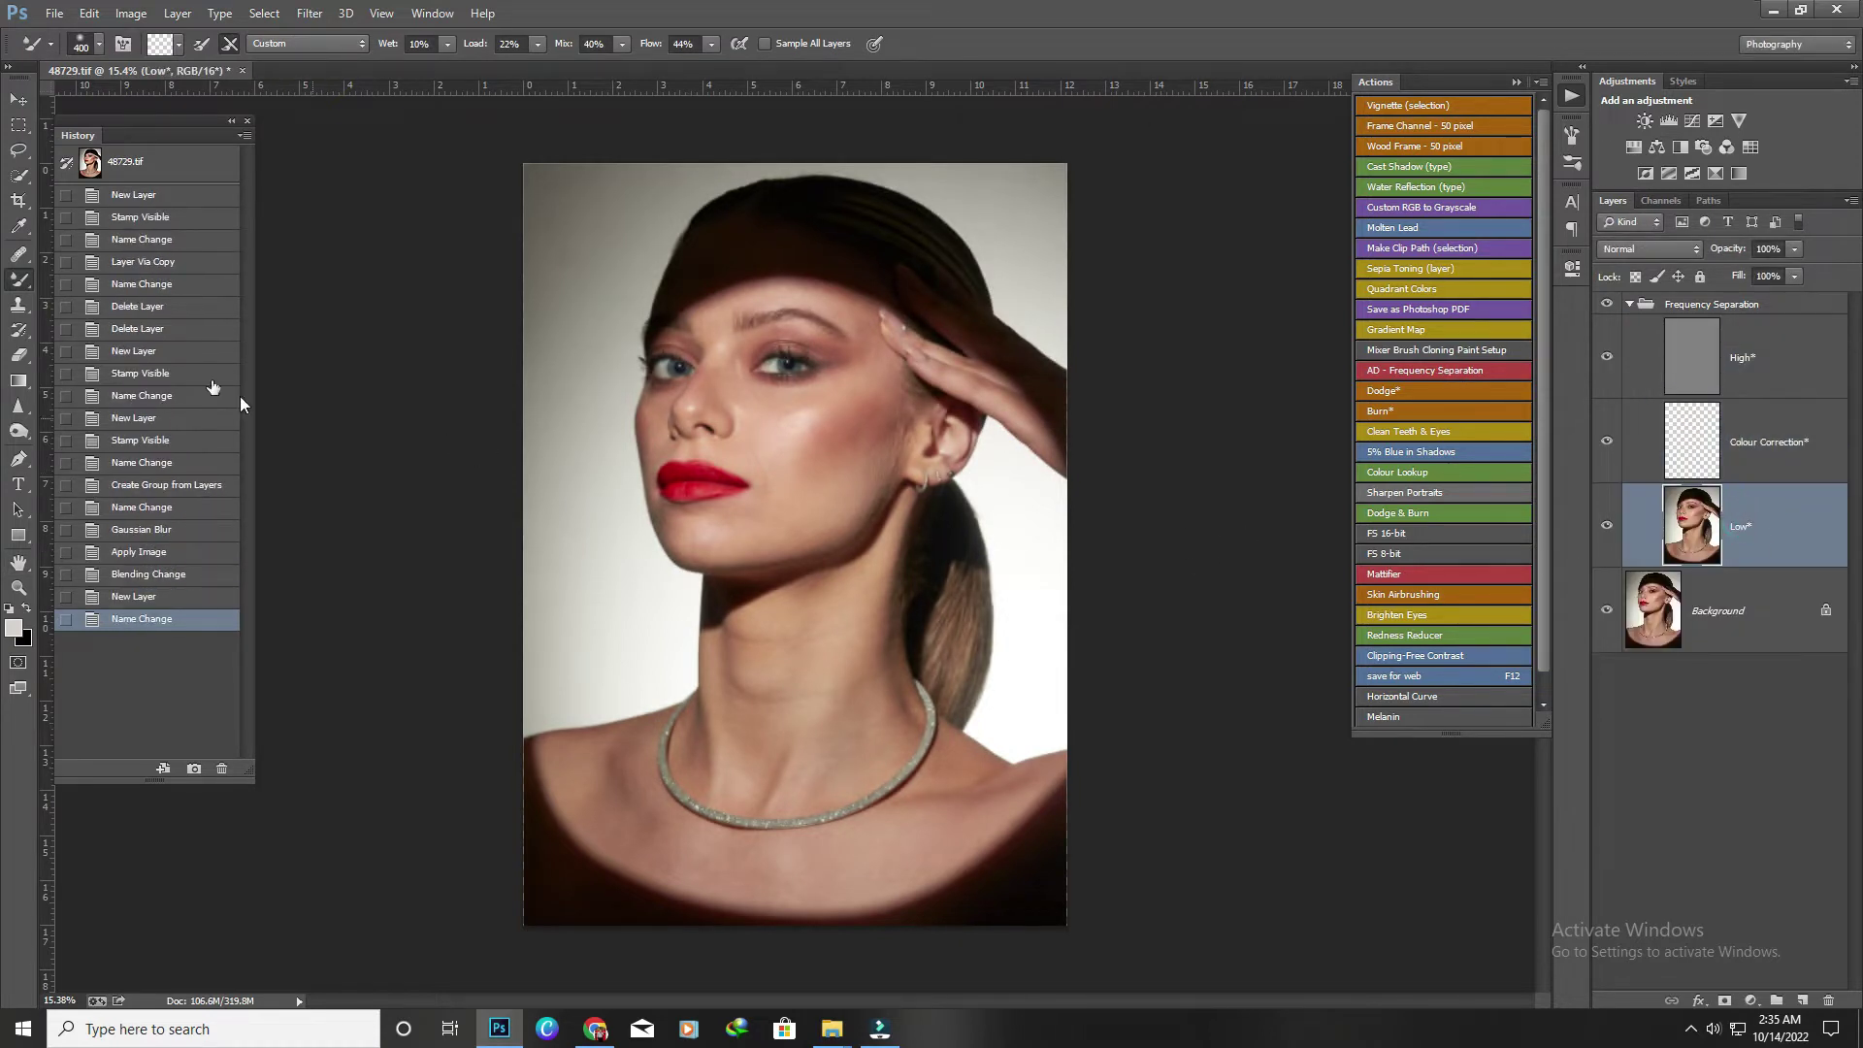
pyautogui.scroll(1, 922, 531)
pyautogui.scroll(1, 922, 531)
# Add a Black & White adjustment with lowered Reds to the Frequency Separation group.
pyautogui.click(1793, 304)
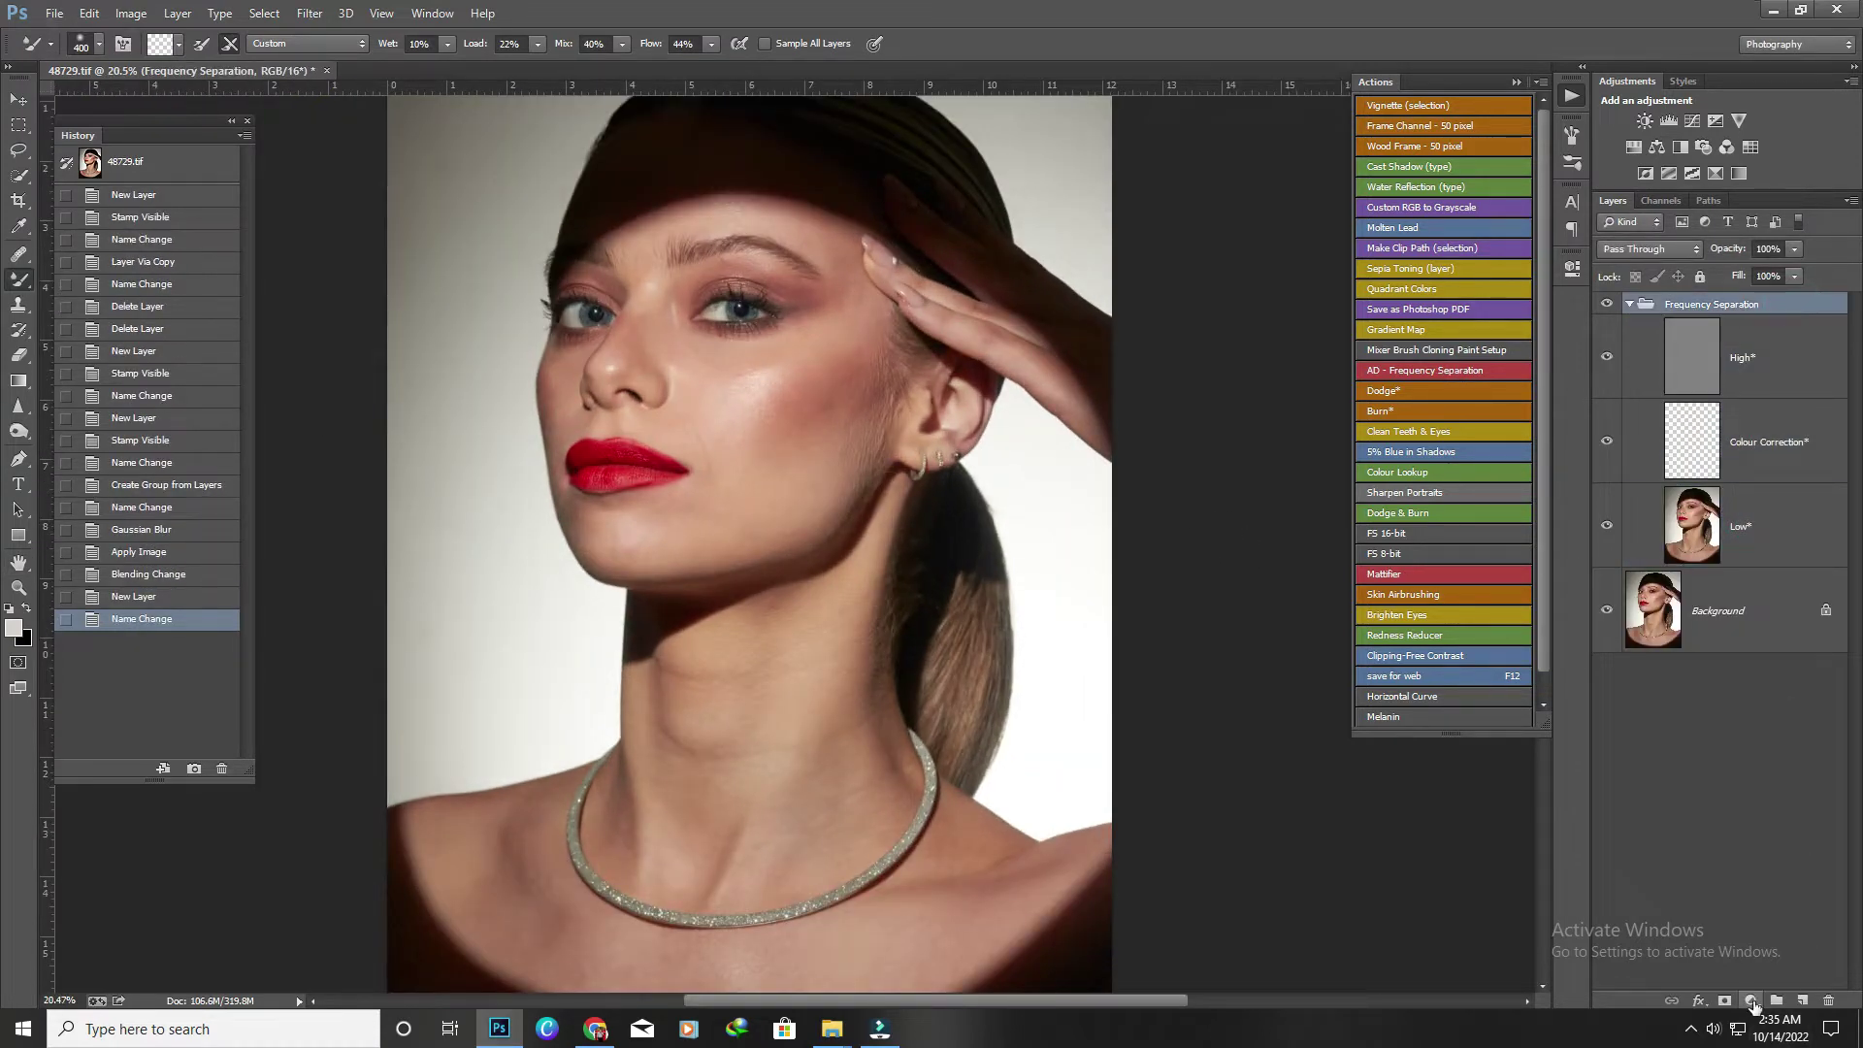
pyautogui.click(1751, 1000)
pyautogui.click(1746, 808)
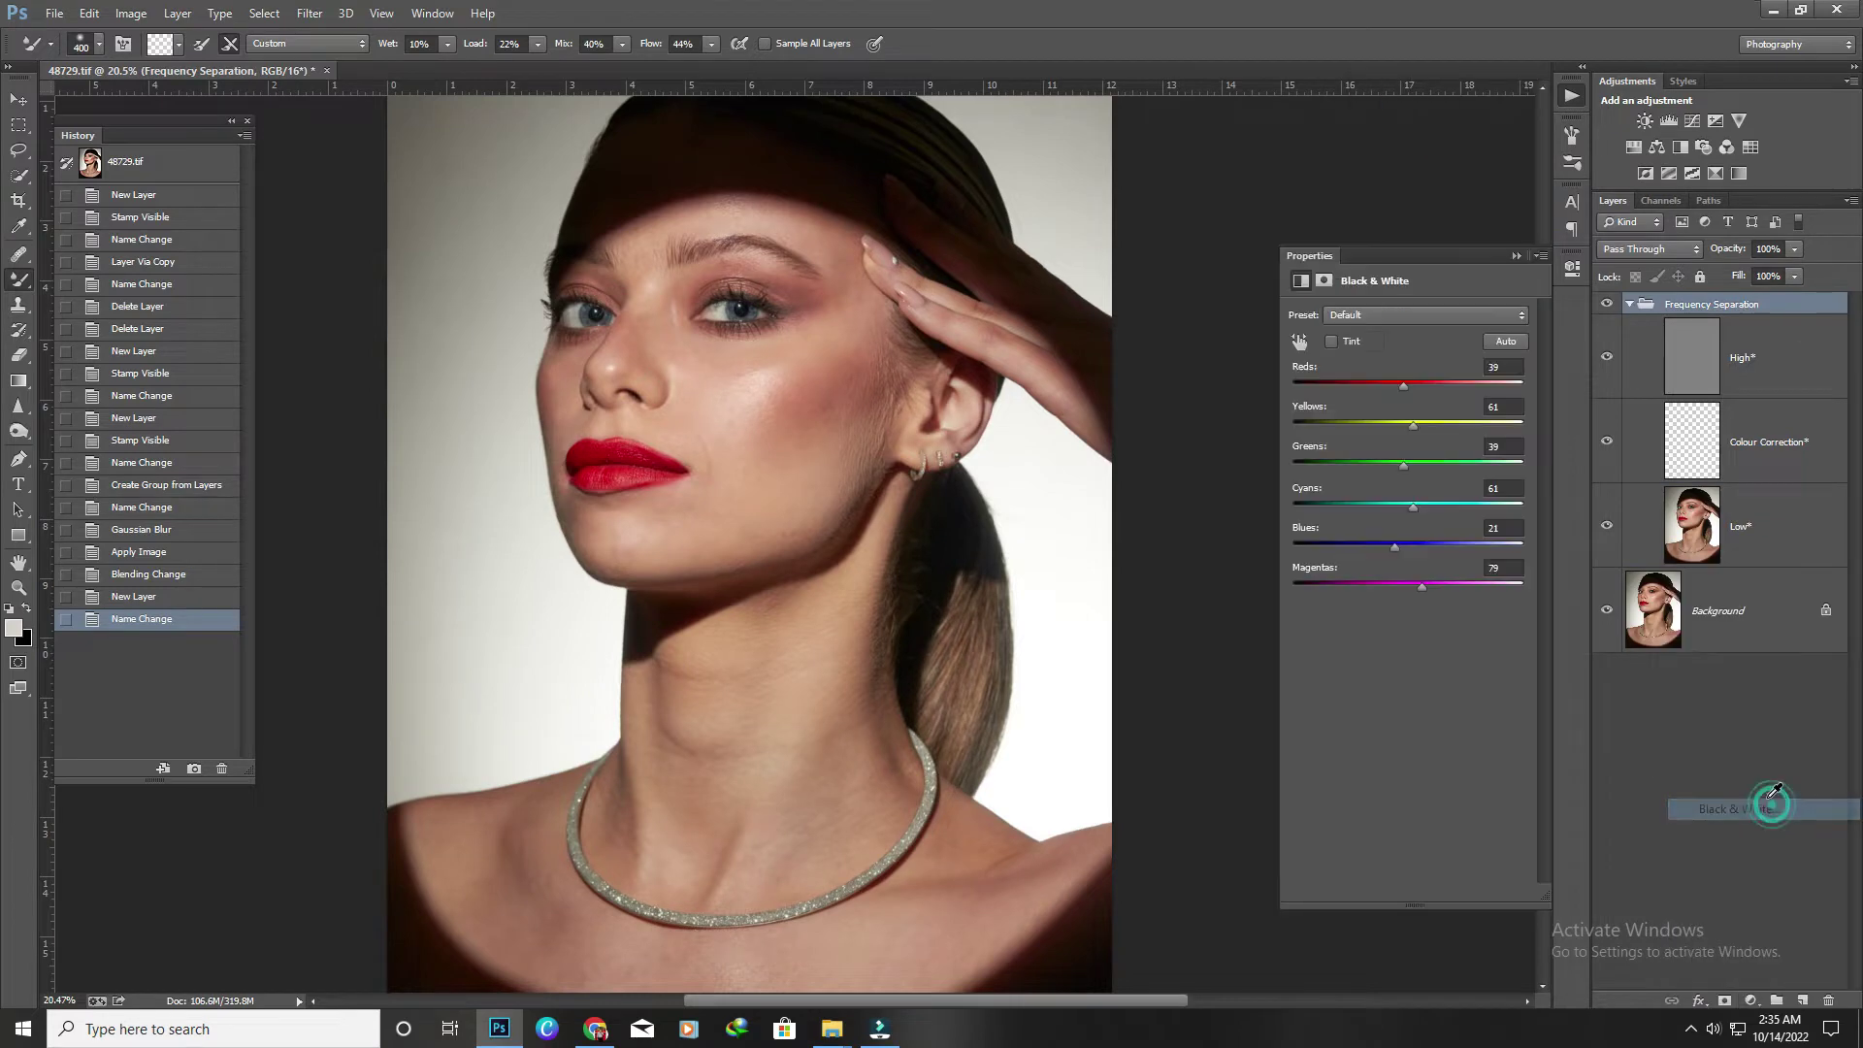
pyautogui.moveTo(1403, 383); pyautogui.dragTo(1389, 392)
pyautogui.click(1515, 255)
# On the Low layer, blend the cheek and under-eye skin tones with the Mixer Brush.
pyautogui.click(1737, 610)
pyautogui.scroll(1, 748, 529)
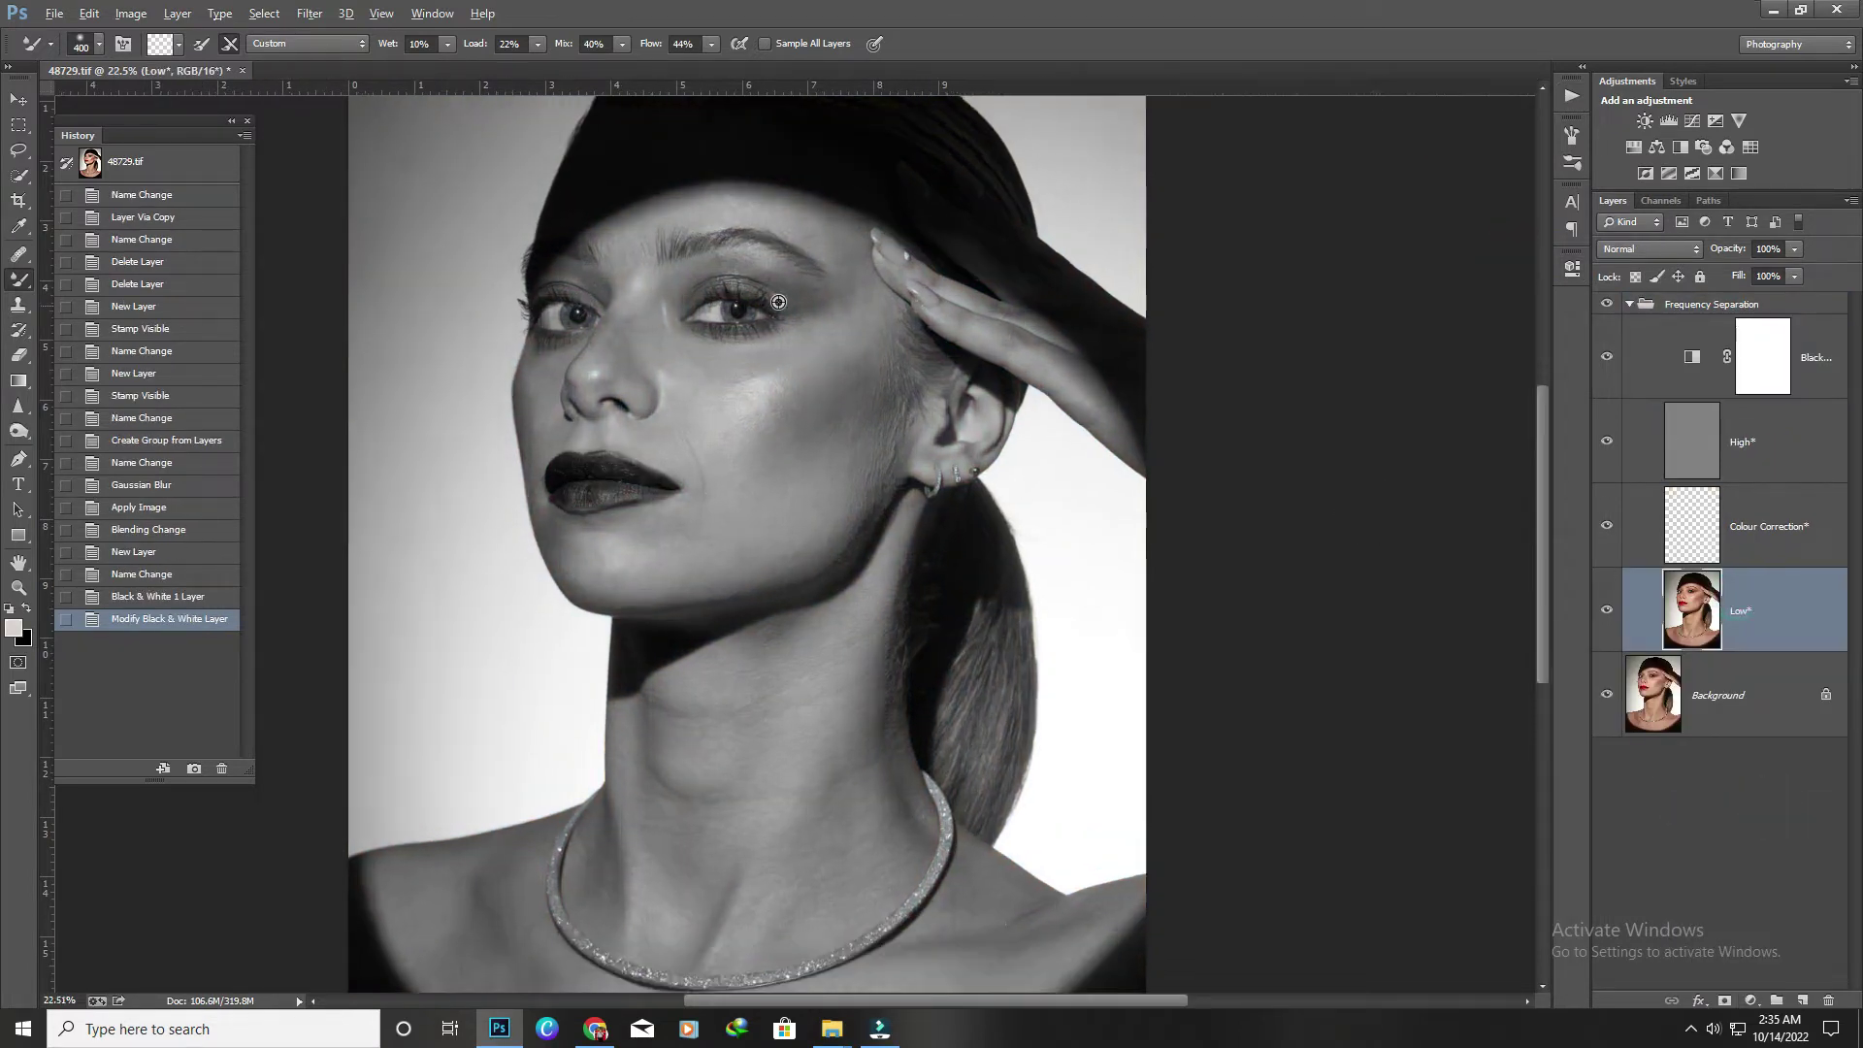
pyautogui.scroll(1, 748, 529)
pyautogui.scroll(2, 748, 529)
pyautogui.press('[')
pyautogui.press('[')
pyautogui.moveTo(728, 577)
pyautogui.mouseDown()
pyautogui.moveTo(766, 591)
pyautogui.moveTo(849, 522)
pyautogui.moveTo(776, 553)
pyautogui.mouseUp()
pyautogui.moveTo(766, 563)
pyautogui.mouseDown()
pyautogui.moveTo(819, 520)
pyautogui.moveTo(777, 553)
pyautogui.moveTo(986, 533)
pyautogui.moveTo(944, 570)
pyautogui.moveTo(1001, 445)
pyautogui.moveTo(1051, 449)
pyautogui.mouseUp()
pyautogui.press(']')
pyautogui.scroll(-3, 1052, 449)
pyautogui.moveTo(964, 375)
pyautogui.mouseDown()
pyautogui.moveTo(944, 420)
pyautogui.moveTo(829, 481)
pyautogui.moveTo(737, 492)
pyautogui.mouseUp()
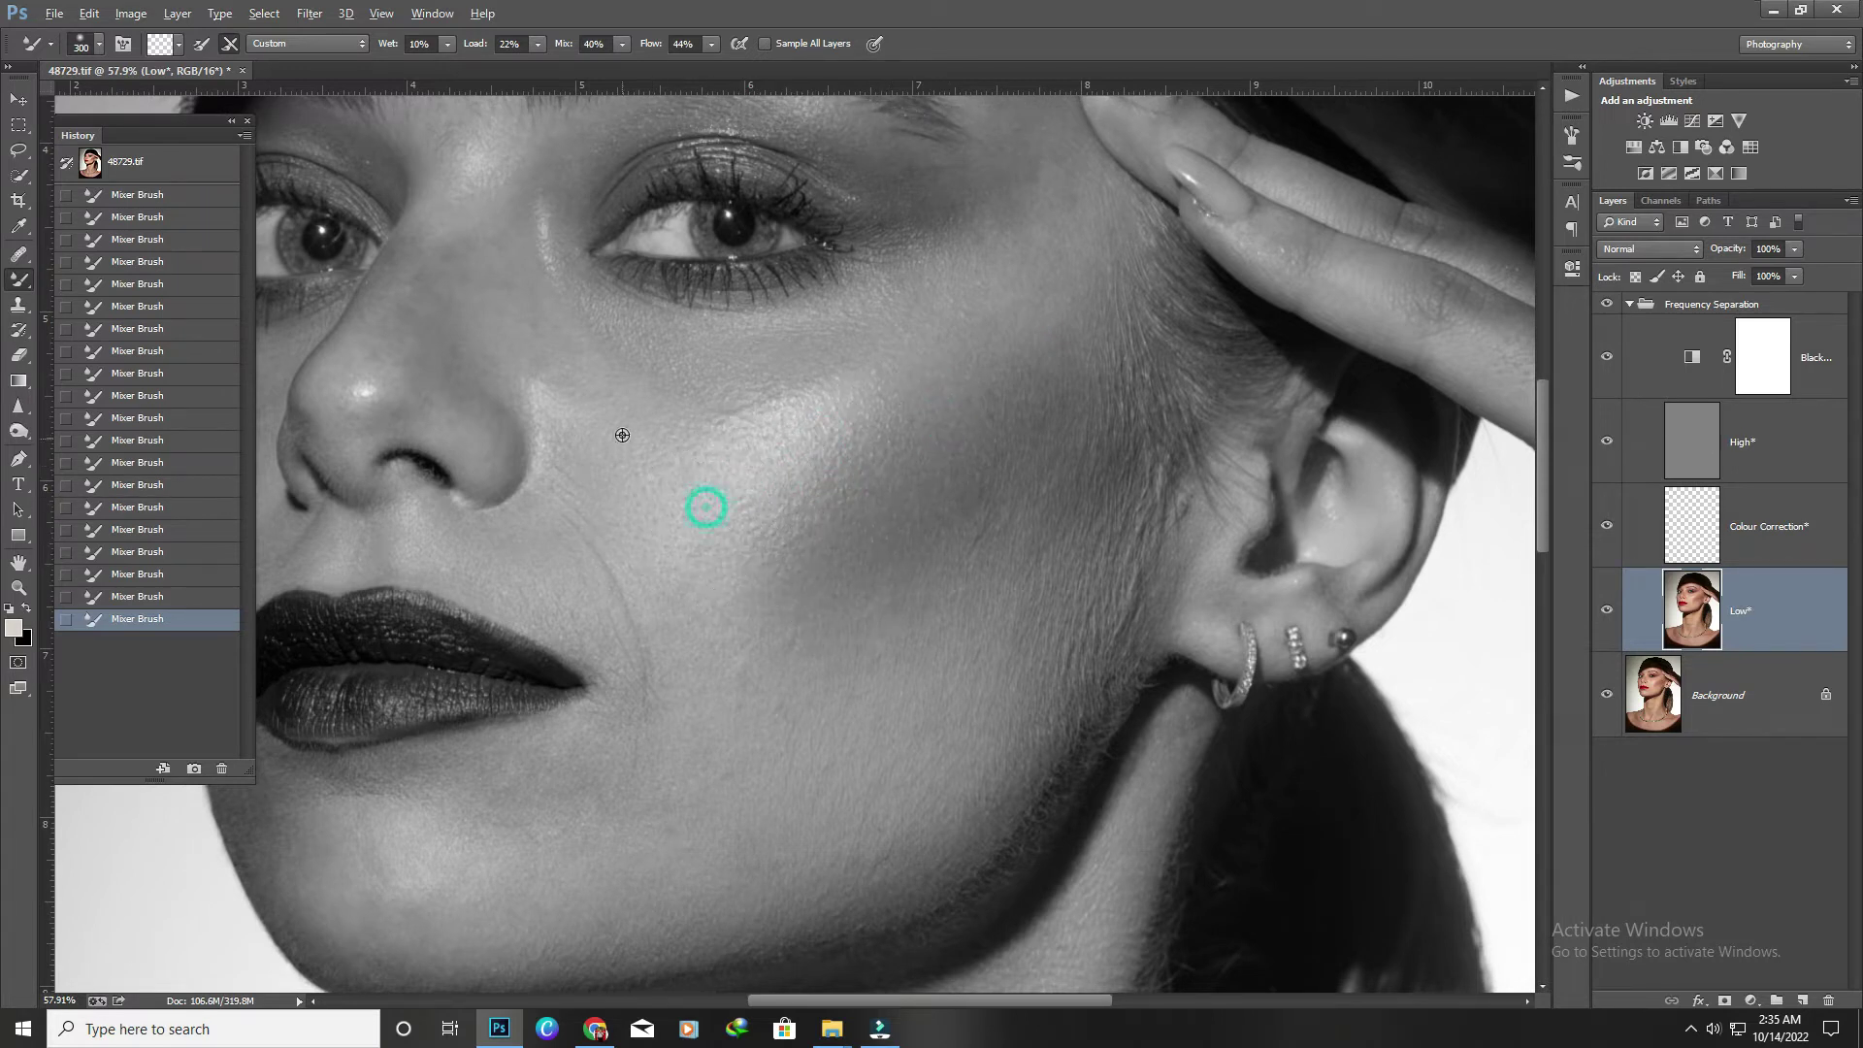
pyautogui.moveTo(621, 435)
pyautogui.mouseDown()
pyautogui.moveTo(595, 412)
pyautogui.moveTo(864, 398)
pyautogui.mouseUp()
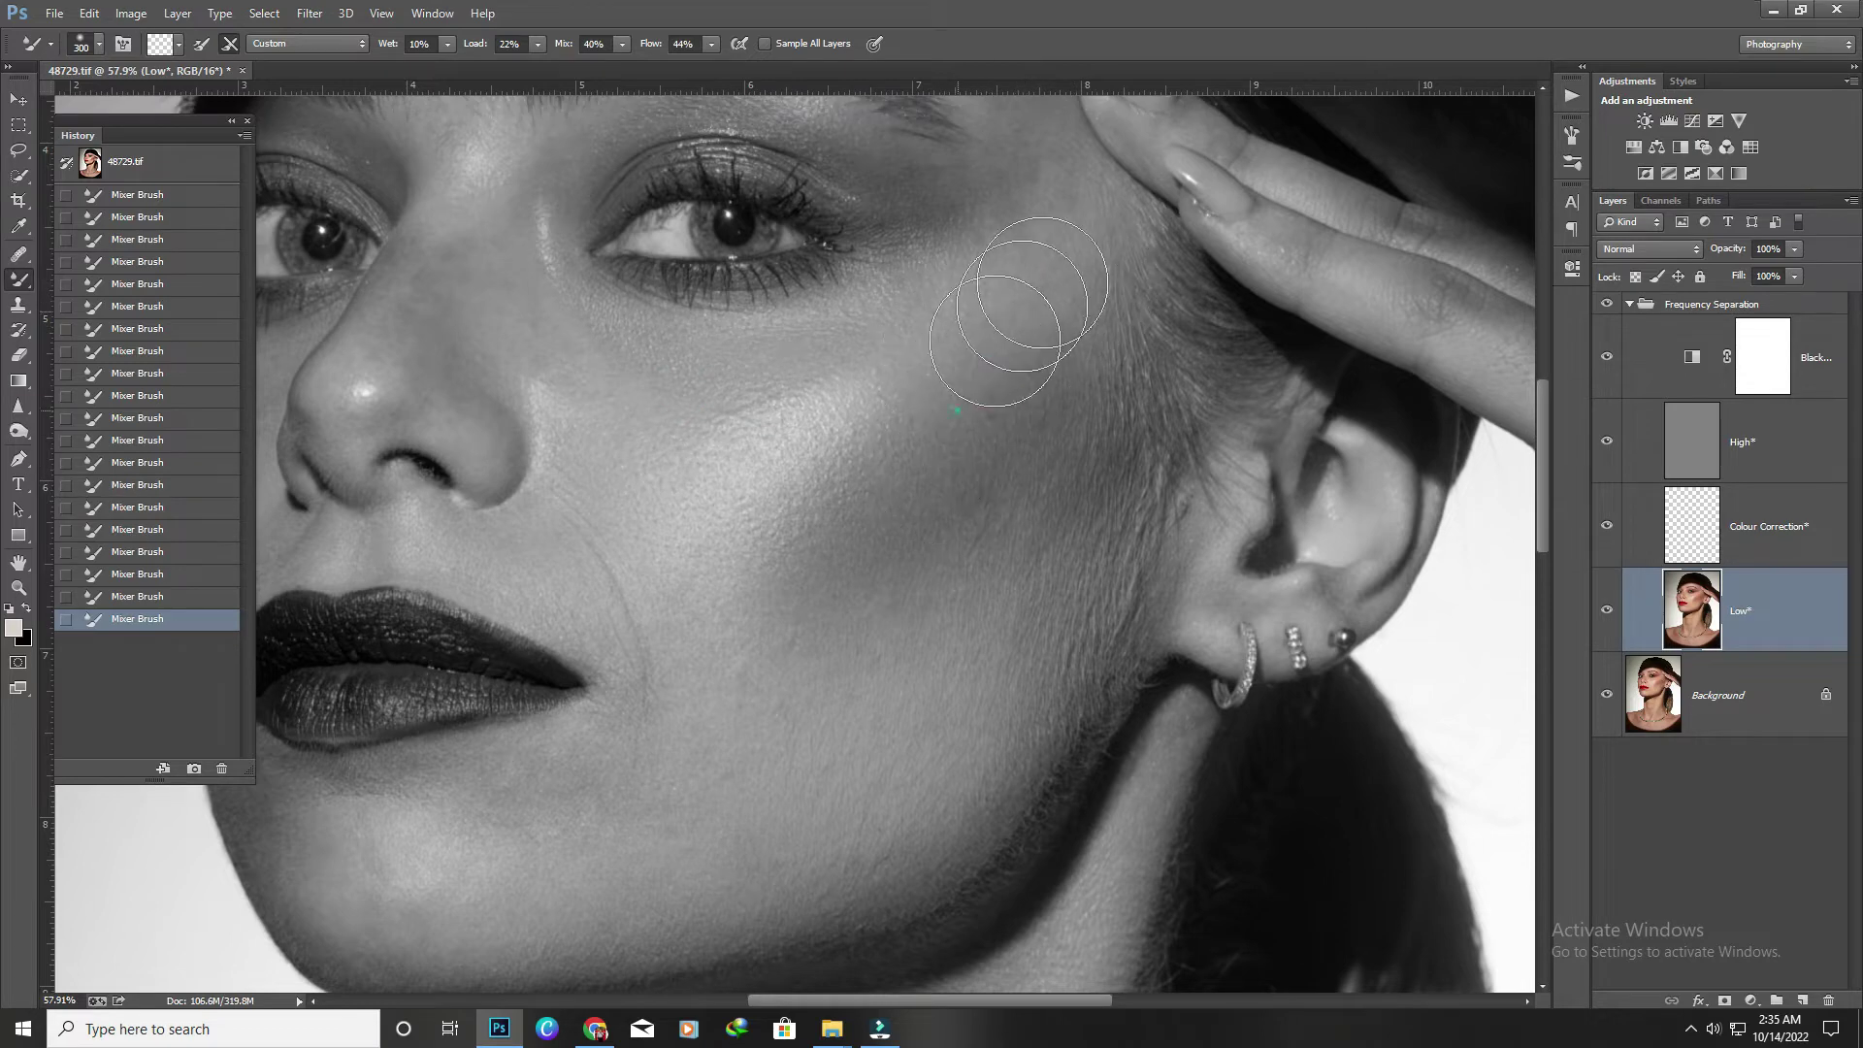
# Smooth the lower cheek skin tones down toward the lips.
pyautogui.scroll(-3, 1085, 291)
pyautogui.moveTo(755, 579)
pyautogui.mouseDown()
pyautogui.moveTo(570, 695)
pyautogui.moveTo(653, 678)
pyautogui.moveTo(679, 572)
pyautogui.mouseUp()
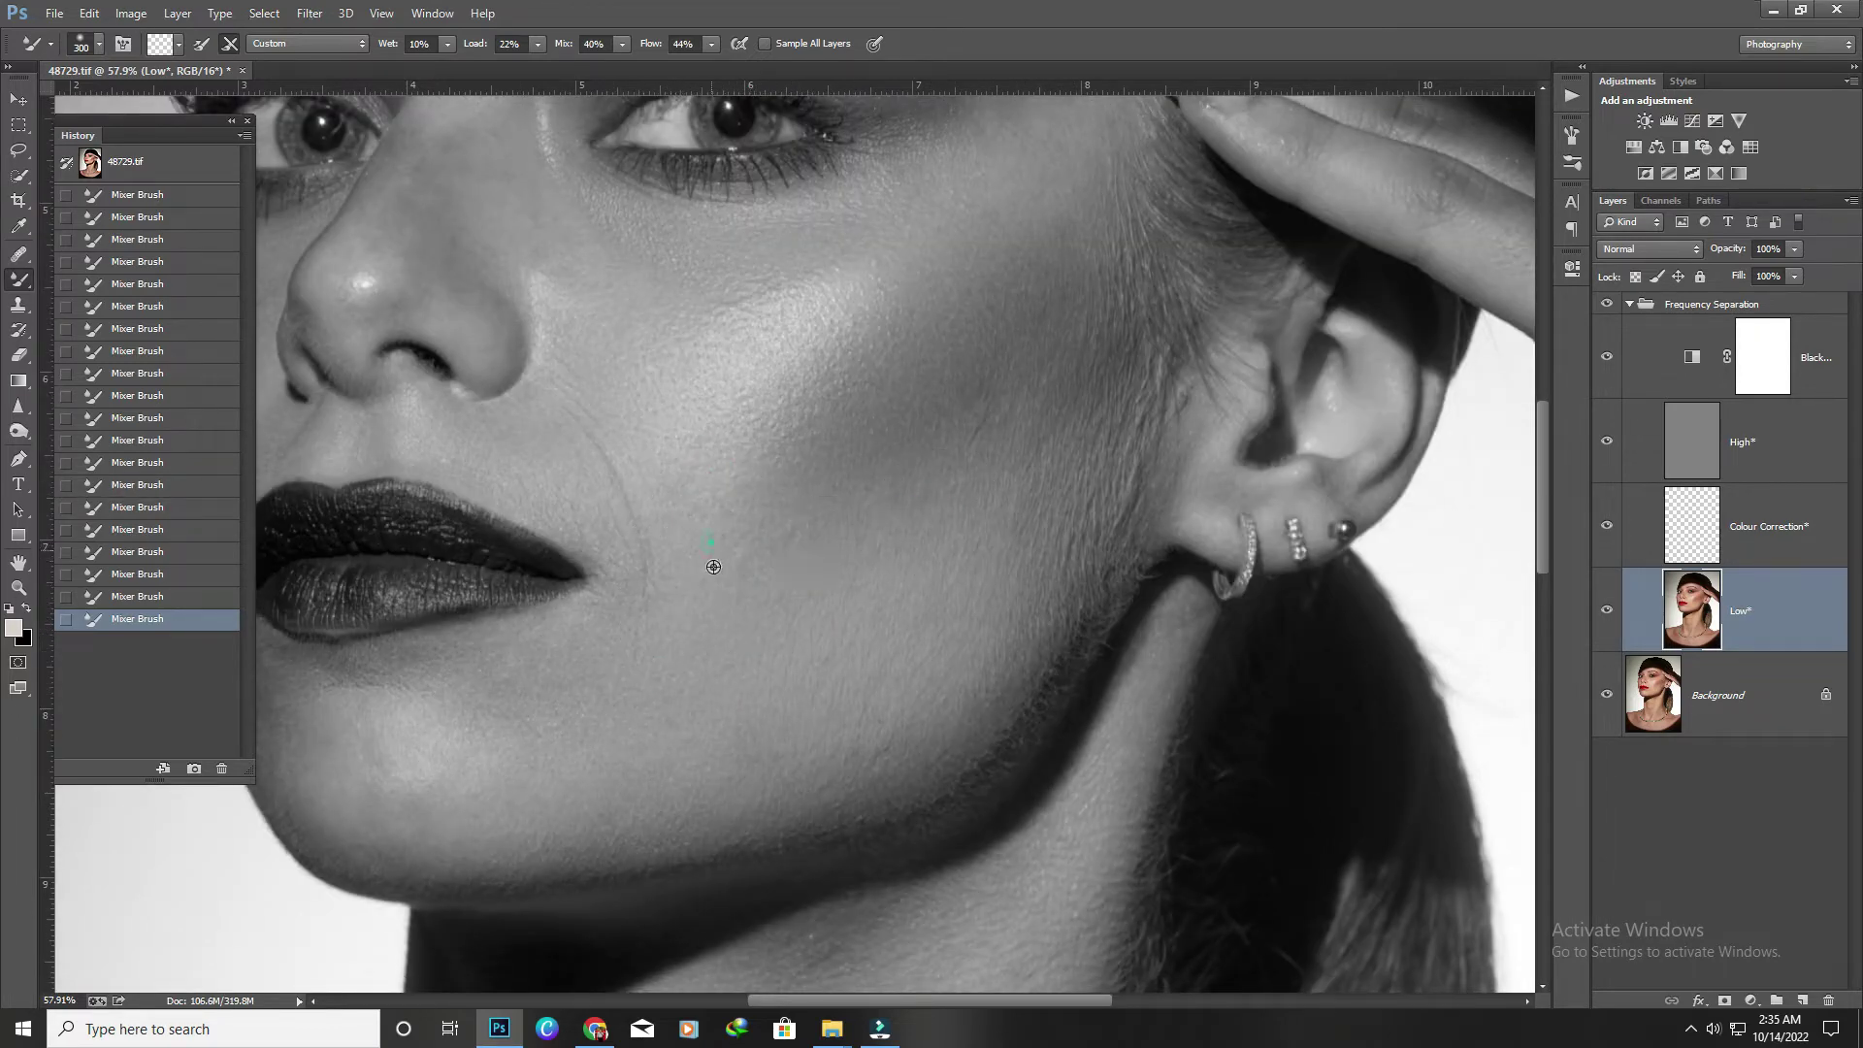
pyautogui.moveTo(831, 511); pyautogui.dragTo(798, 607)
pyautogui.moveTo(411, 756); pyautogui.dragTo(362, 742)
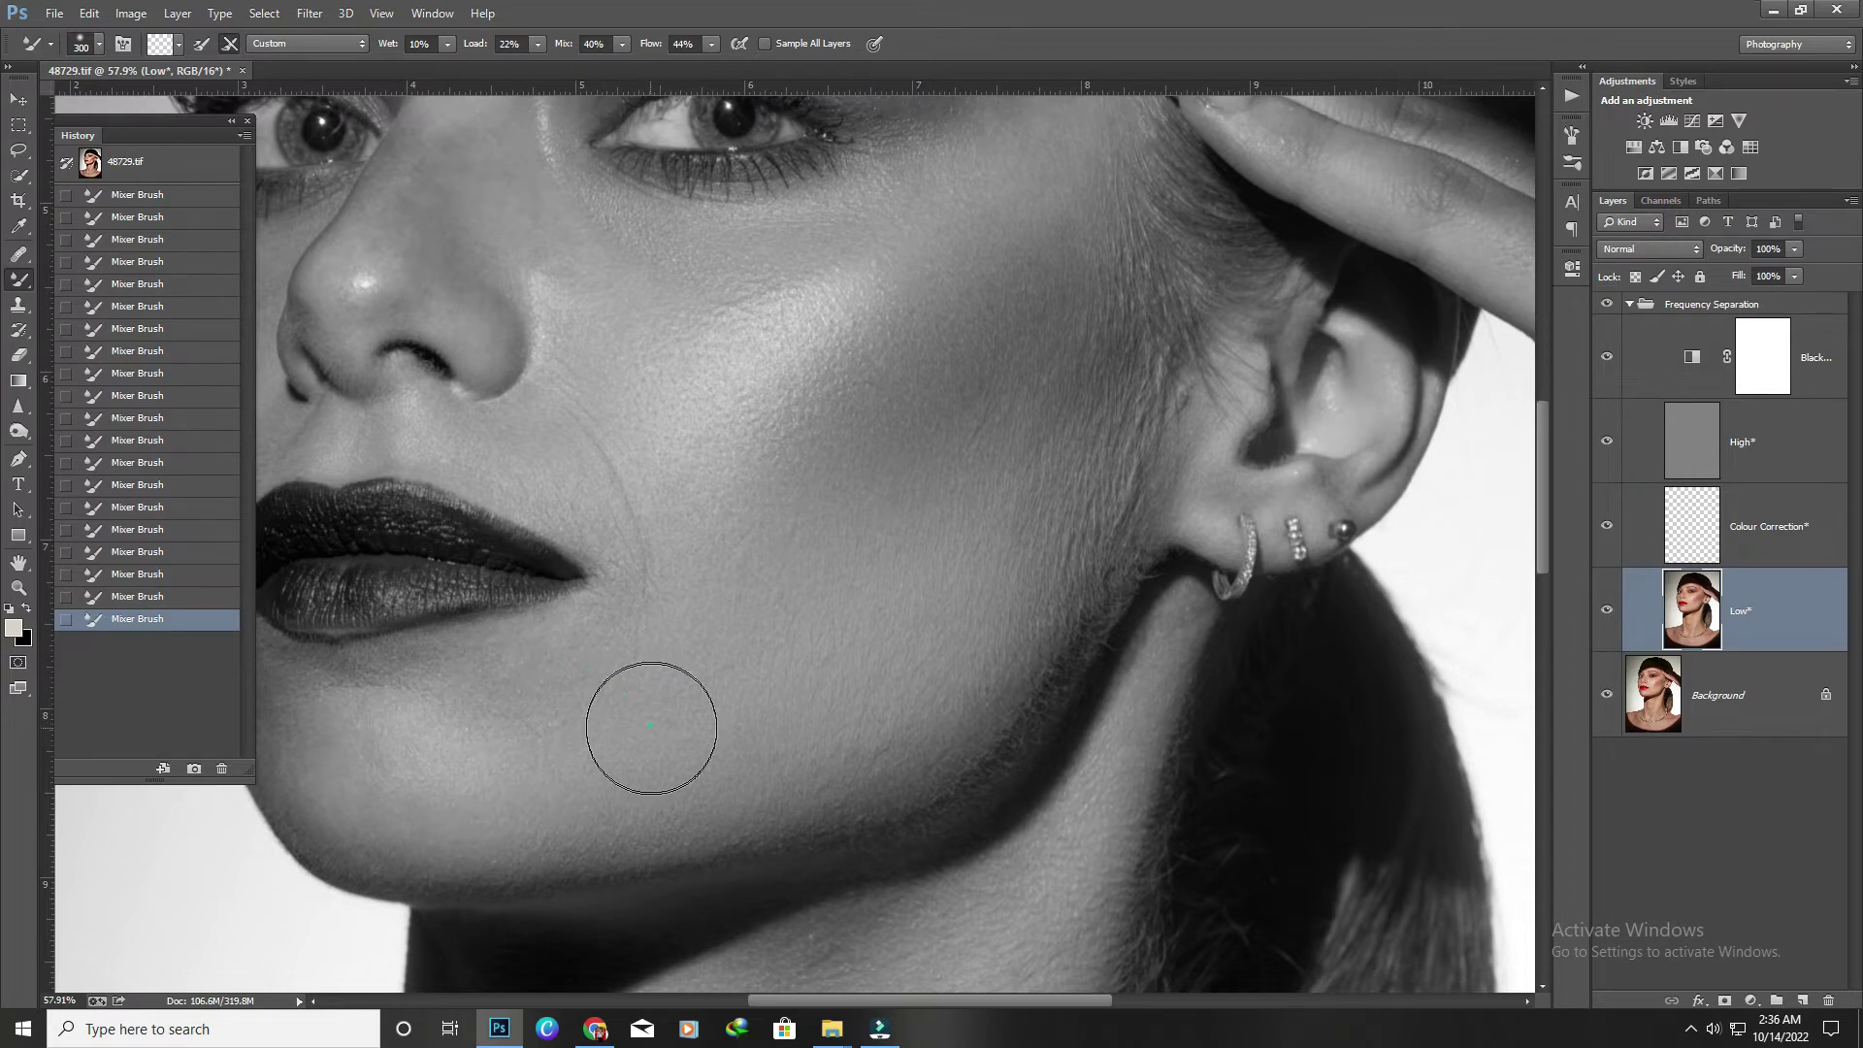
pyautogui.scroll(-2, 653, 728)
pyautogui.scroll(4, 574, 665)
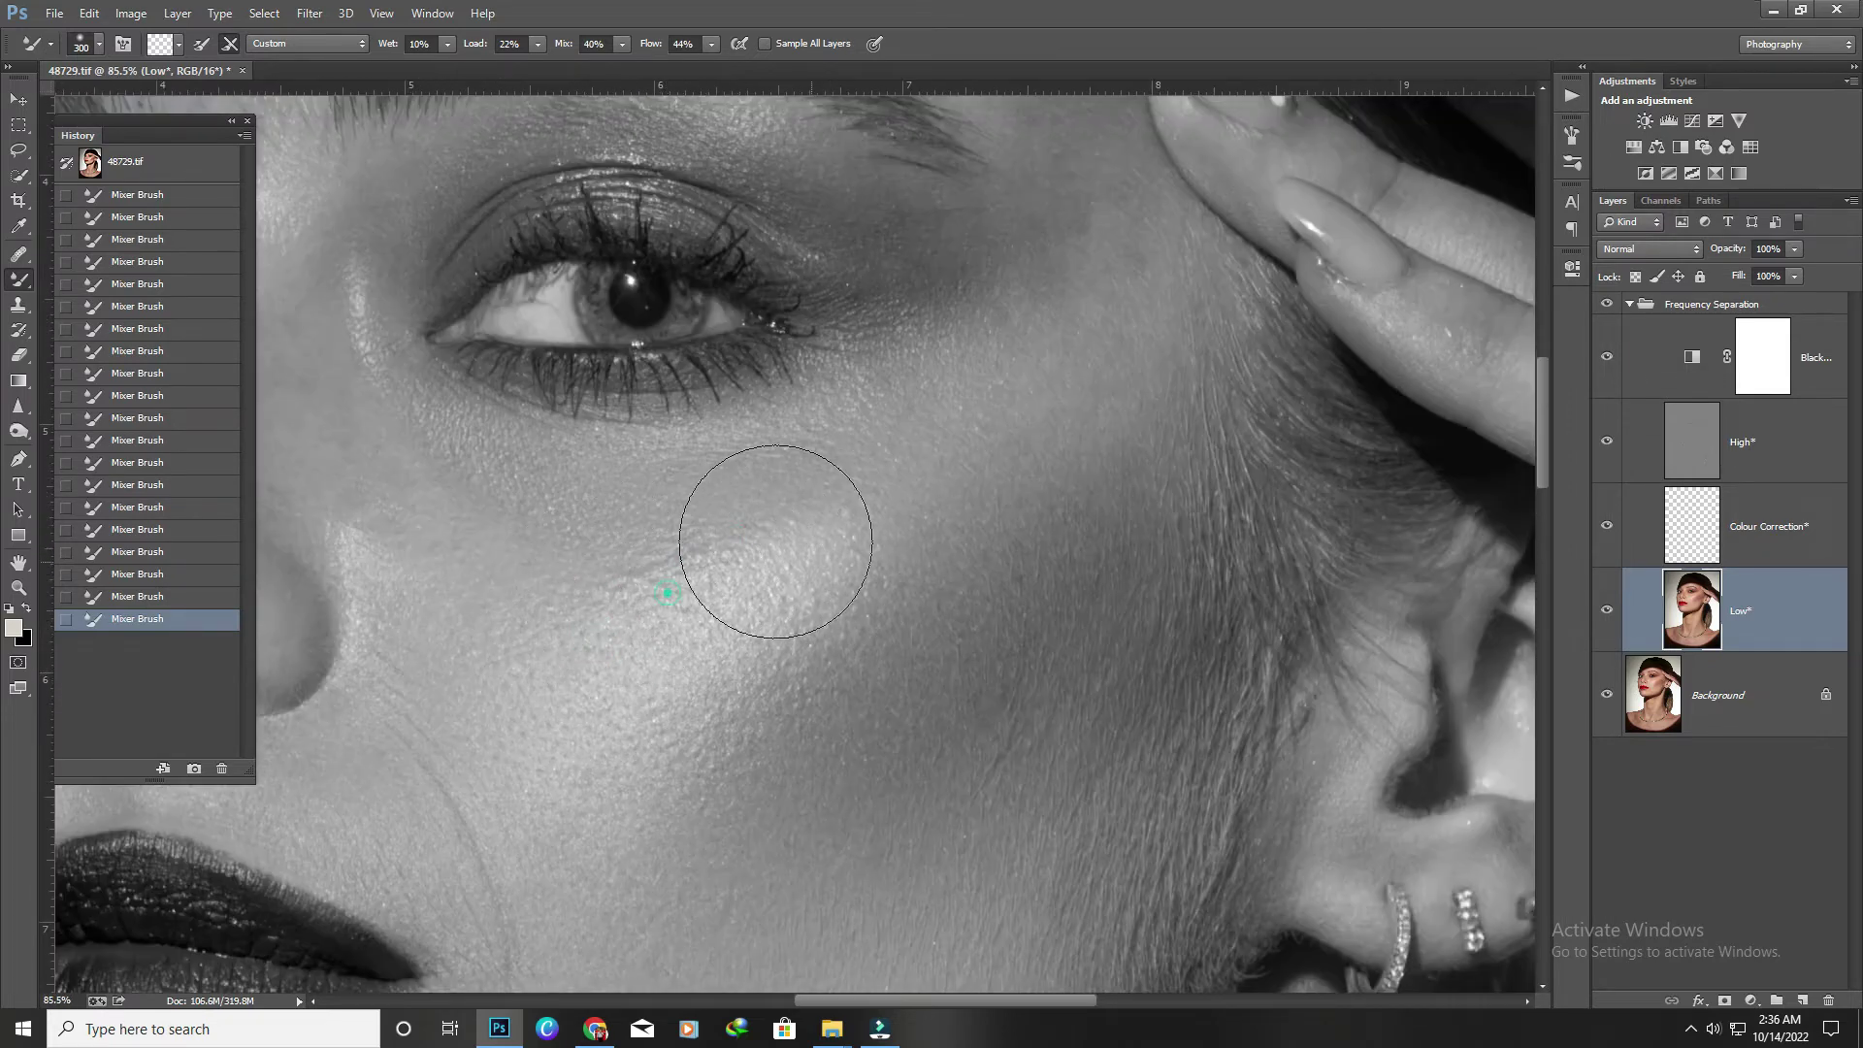
pyautogui.scroll(-4, 769, 491)
pyautogui.scroll(3, 873, 543)
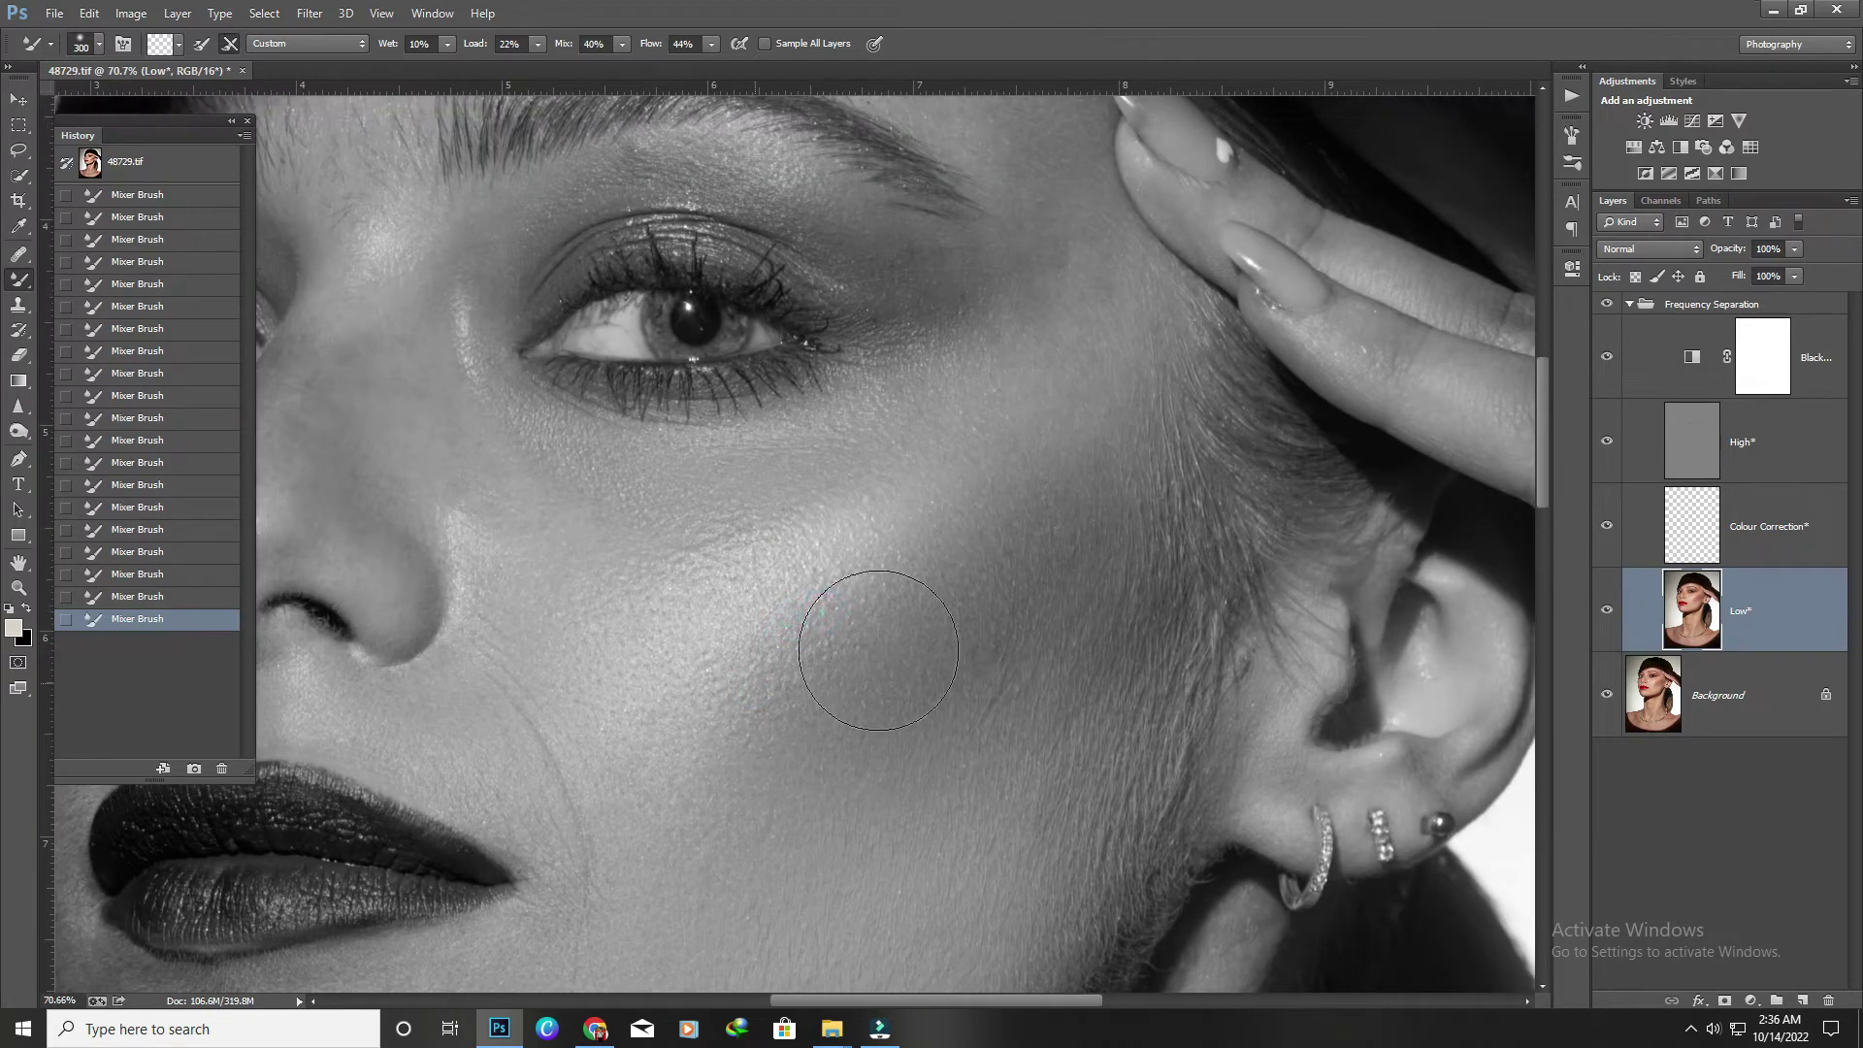
pyautogui.moveTo(789, 616); pyautogui.dragTo(681, 847)
pyautogui.scroll(-2, 727, 602)
pyautogui.scroll(3, 854, 565)
pyautogui.scroll(2, 878, 563)
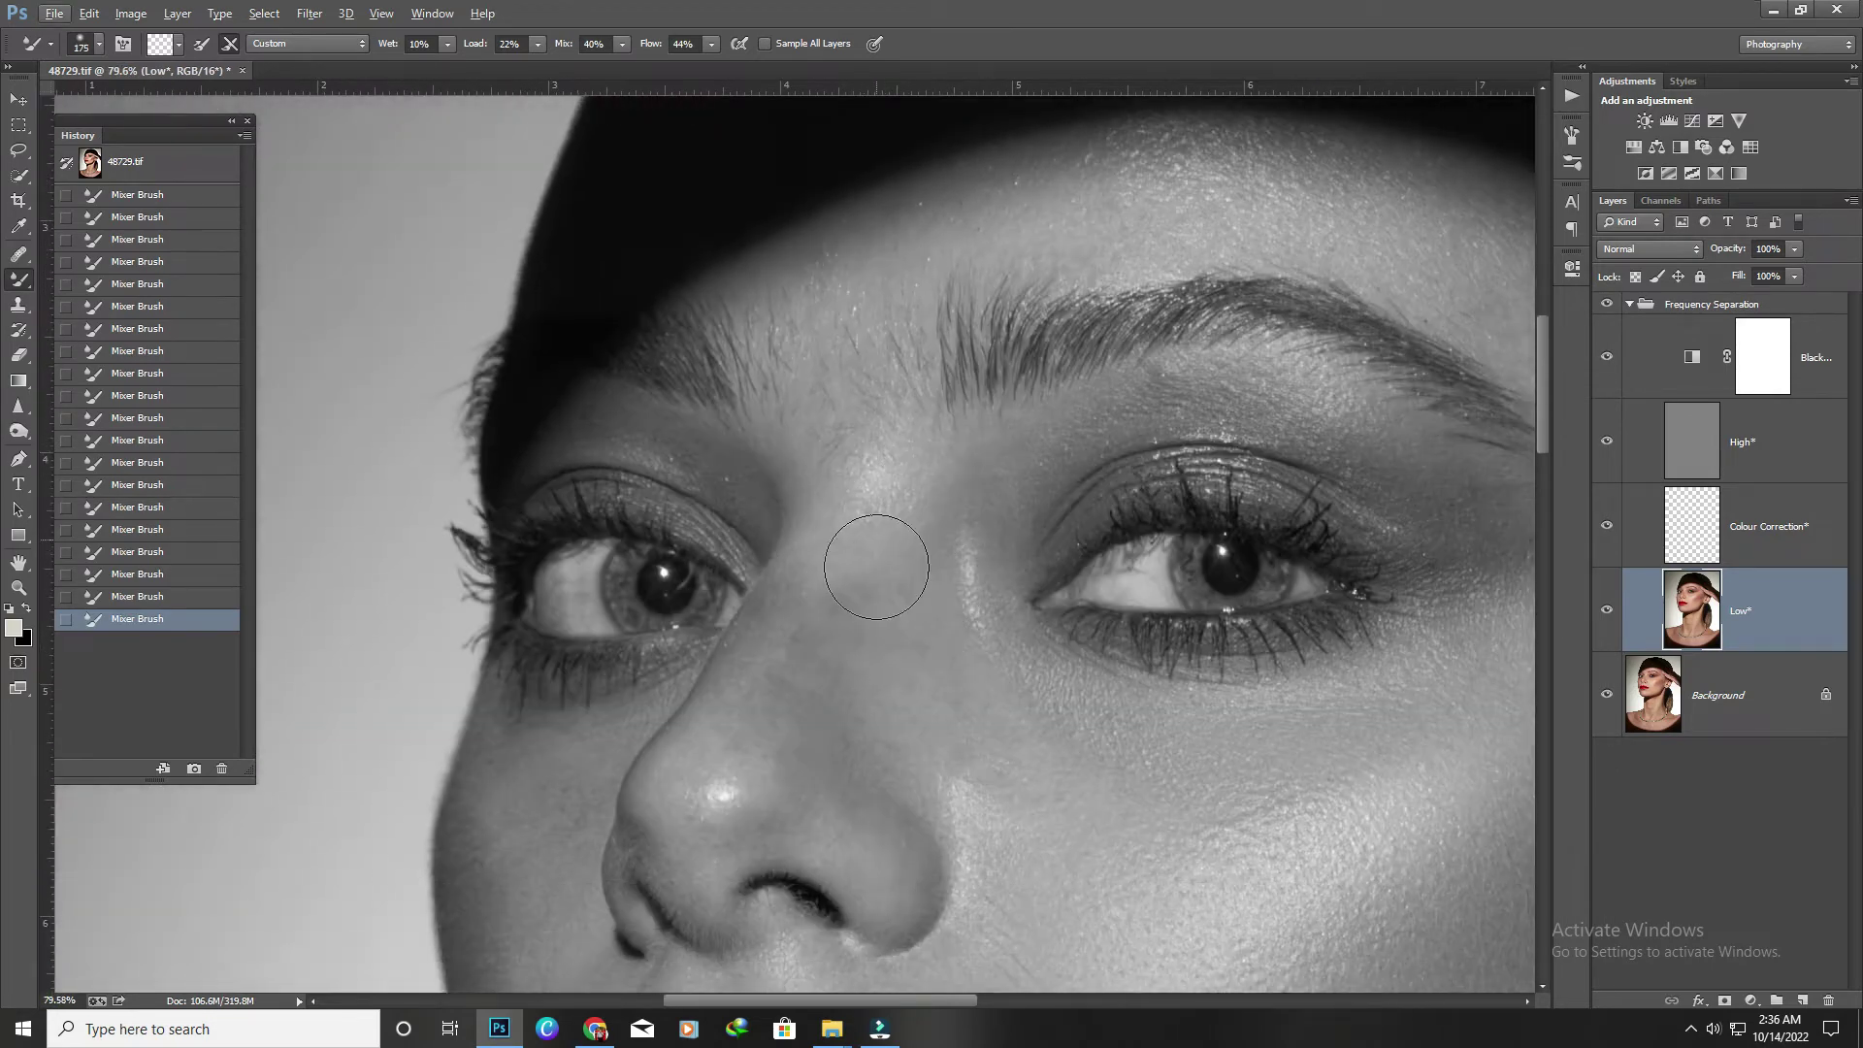
# With a smaller brush, even out the skin tone along the nose bridge and down the nose.
pyautogui.press('[')
pyautogui.press('[')
pyautogui.press('[')
pyautogui.scroll(1, 855, 575)
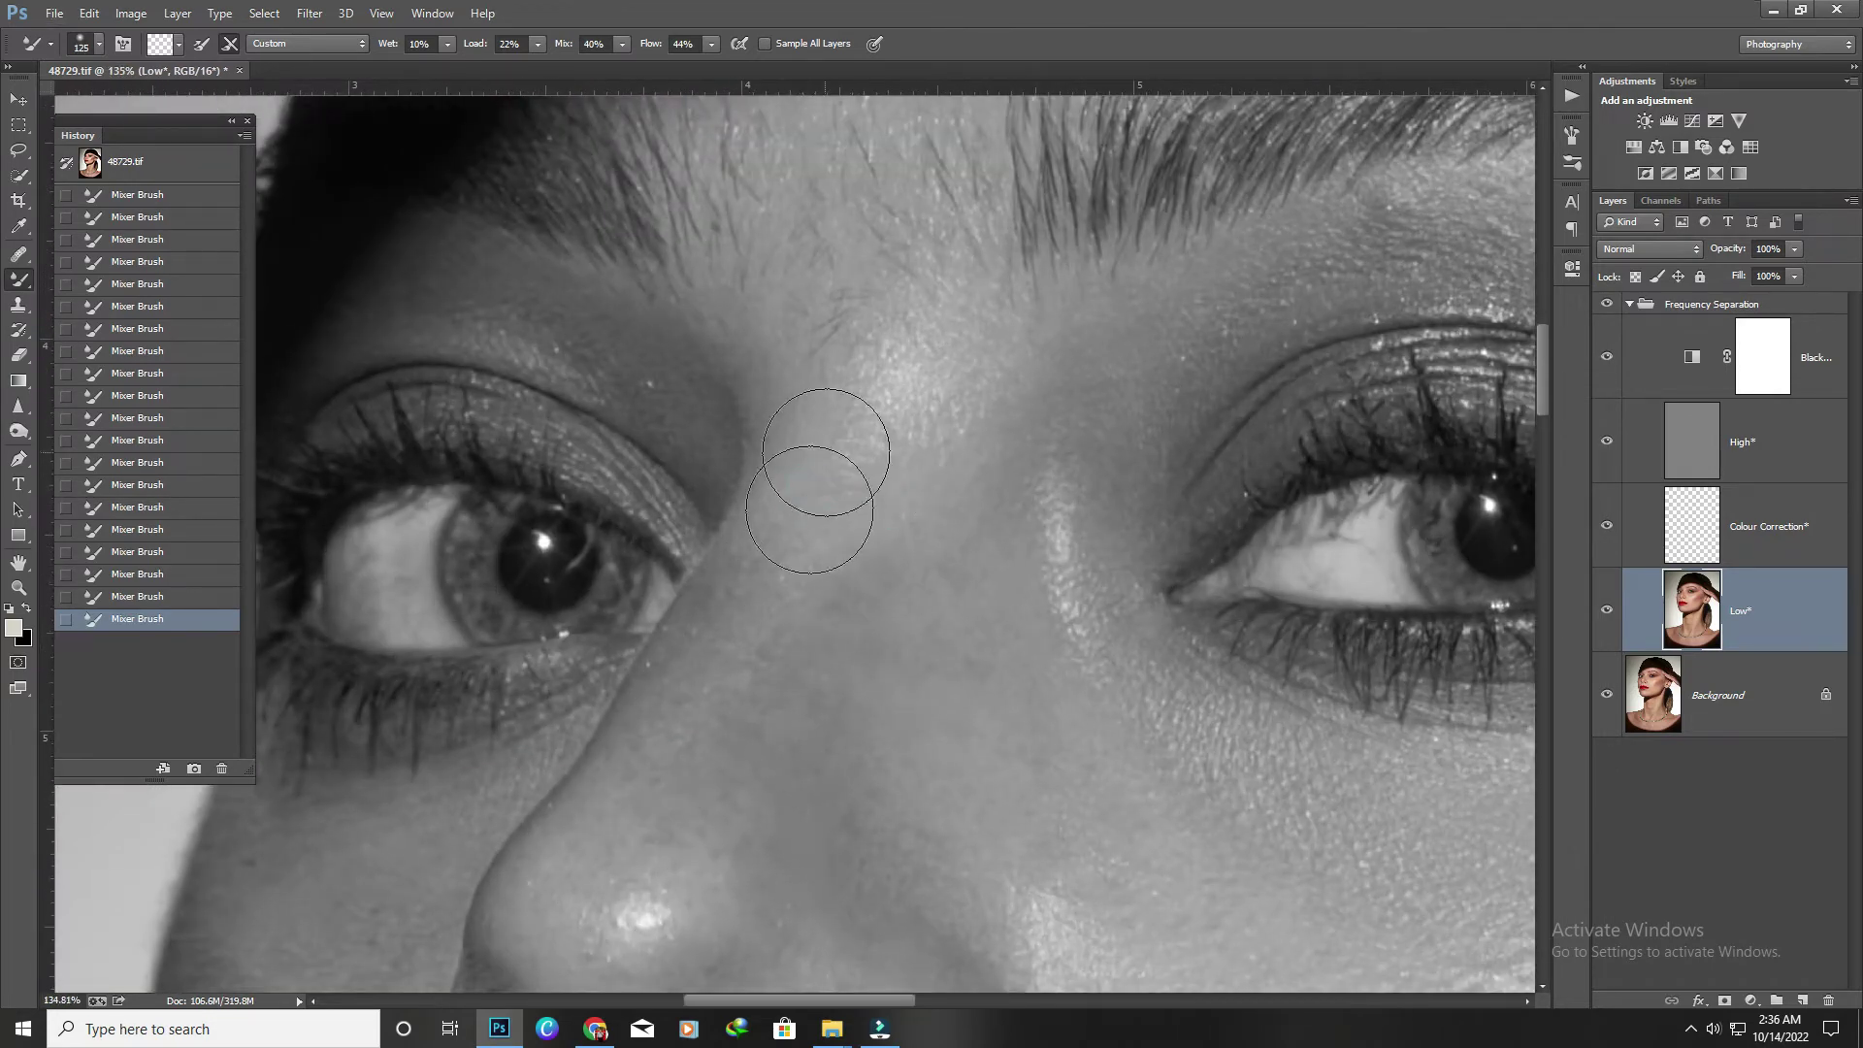
pyautogui.moveTo(728, 707); pyautogui.dragTo(772, 610)
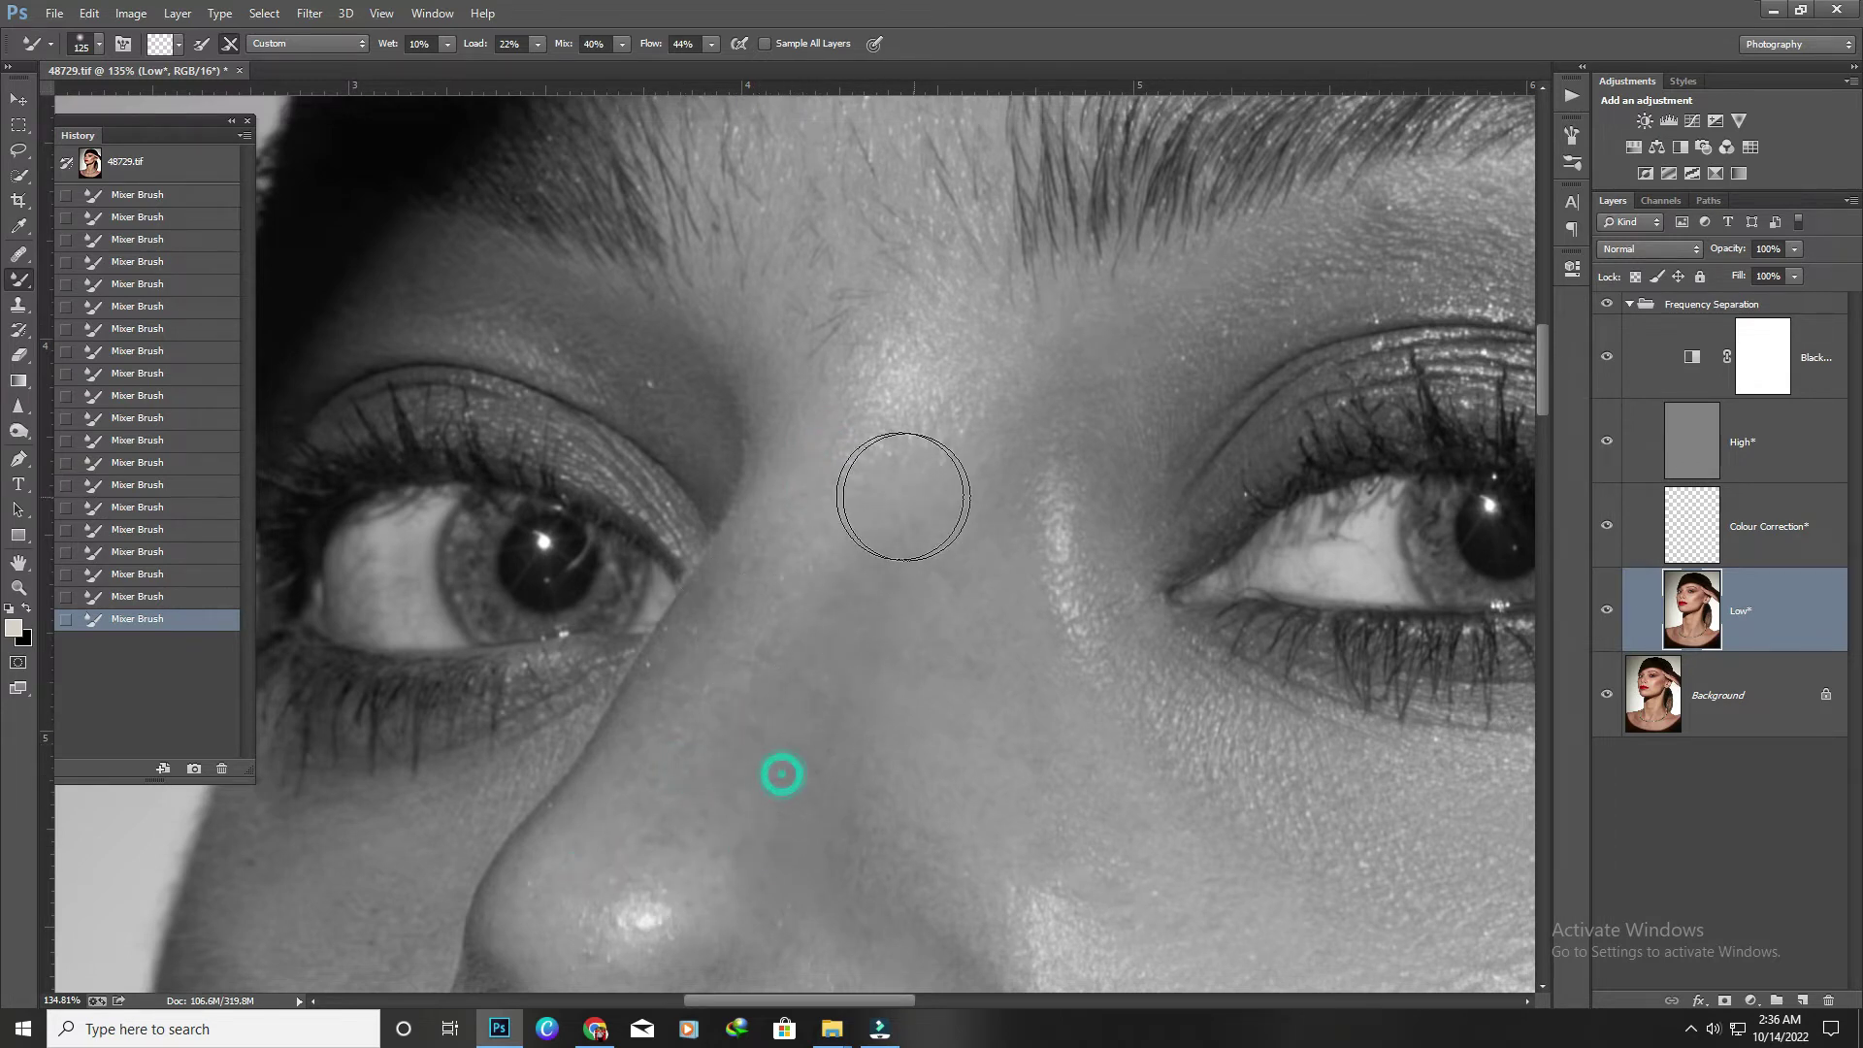
pyautogui.scroll(-3, 900, 504)
pyautogui.moveTo(907, 485); pyautogui.dragTo(1001, 408)
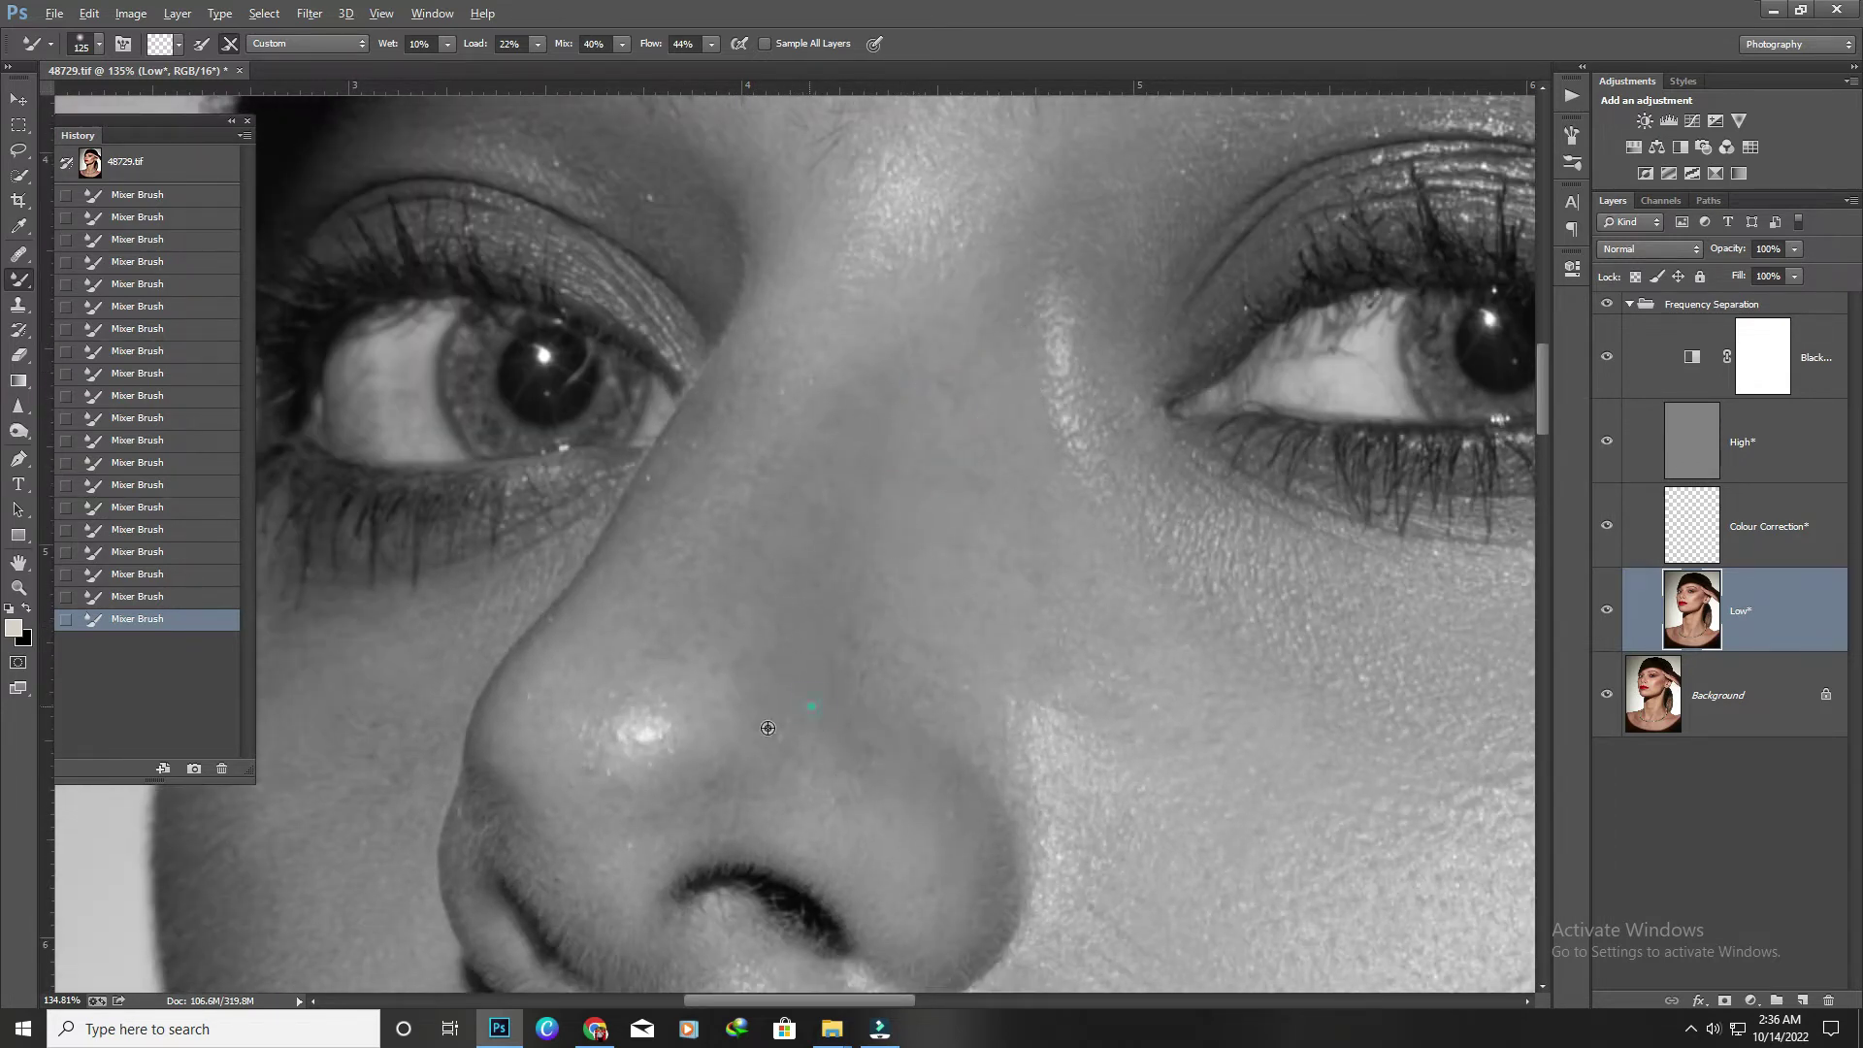
pyautogui.moveTo(666, 733)
pyautogui.mouseDown()
pyautogui.moveTo(707, 684)
pyautogui.moveTo(740, 487)
pyautogui.mouseUp()
pyautogui.scroll(-3, 760, 390)
pyautogui.moveTo(878, 238); pyautogui.dragTo(763, 524)
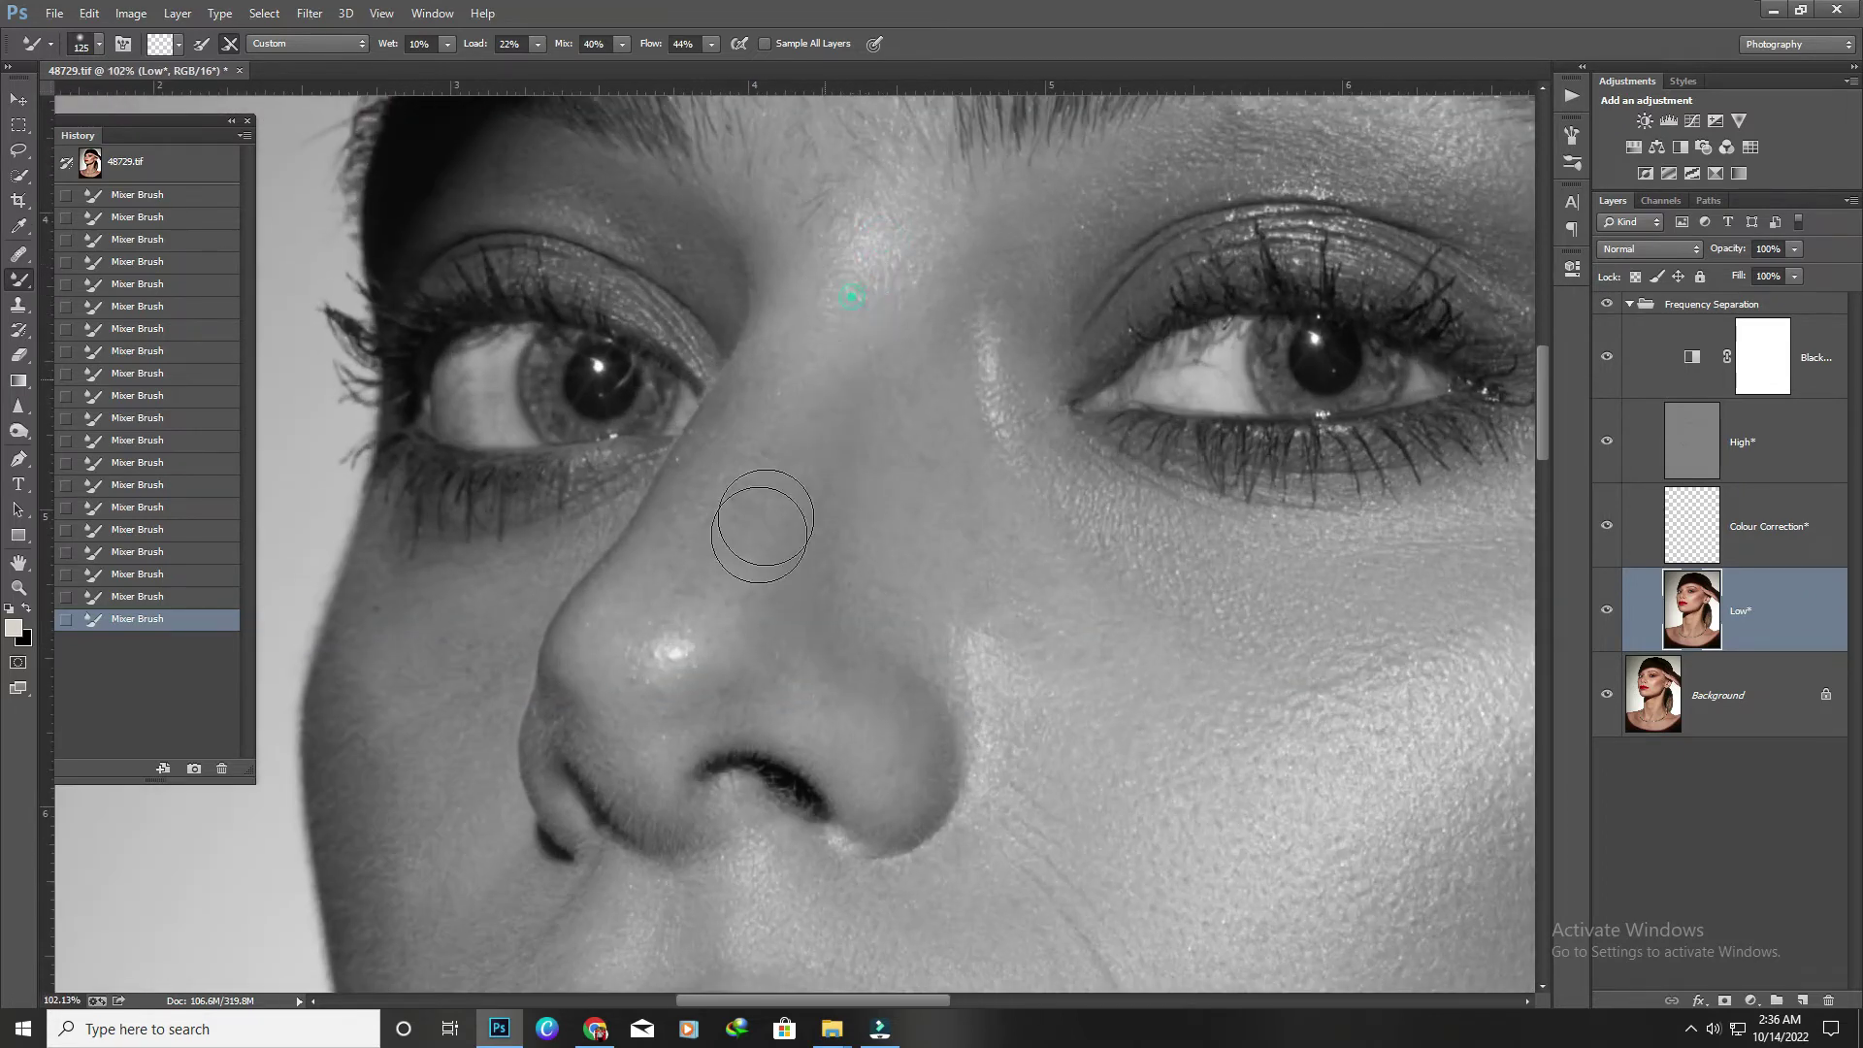
pyautogui.moveTo(739, 457); pyautogui.dragTo(714, 504)
pyautogui.scroll(-1, 786, 336)
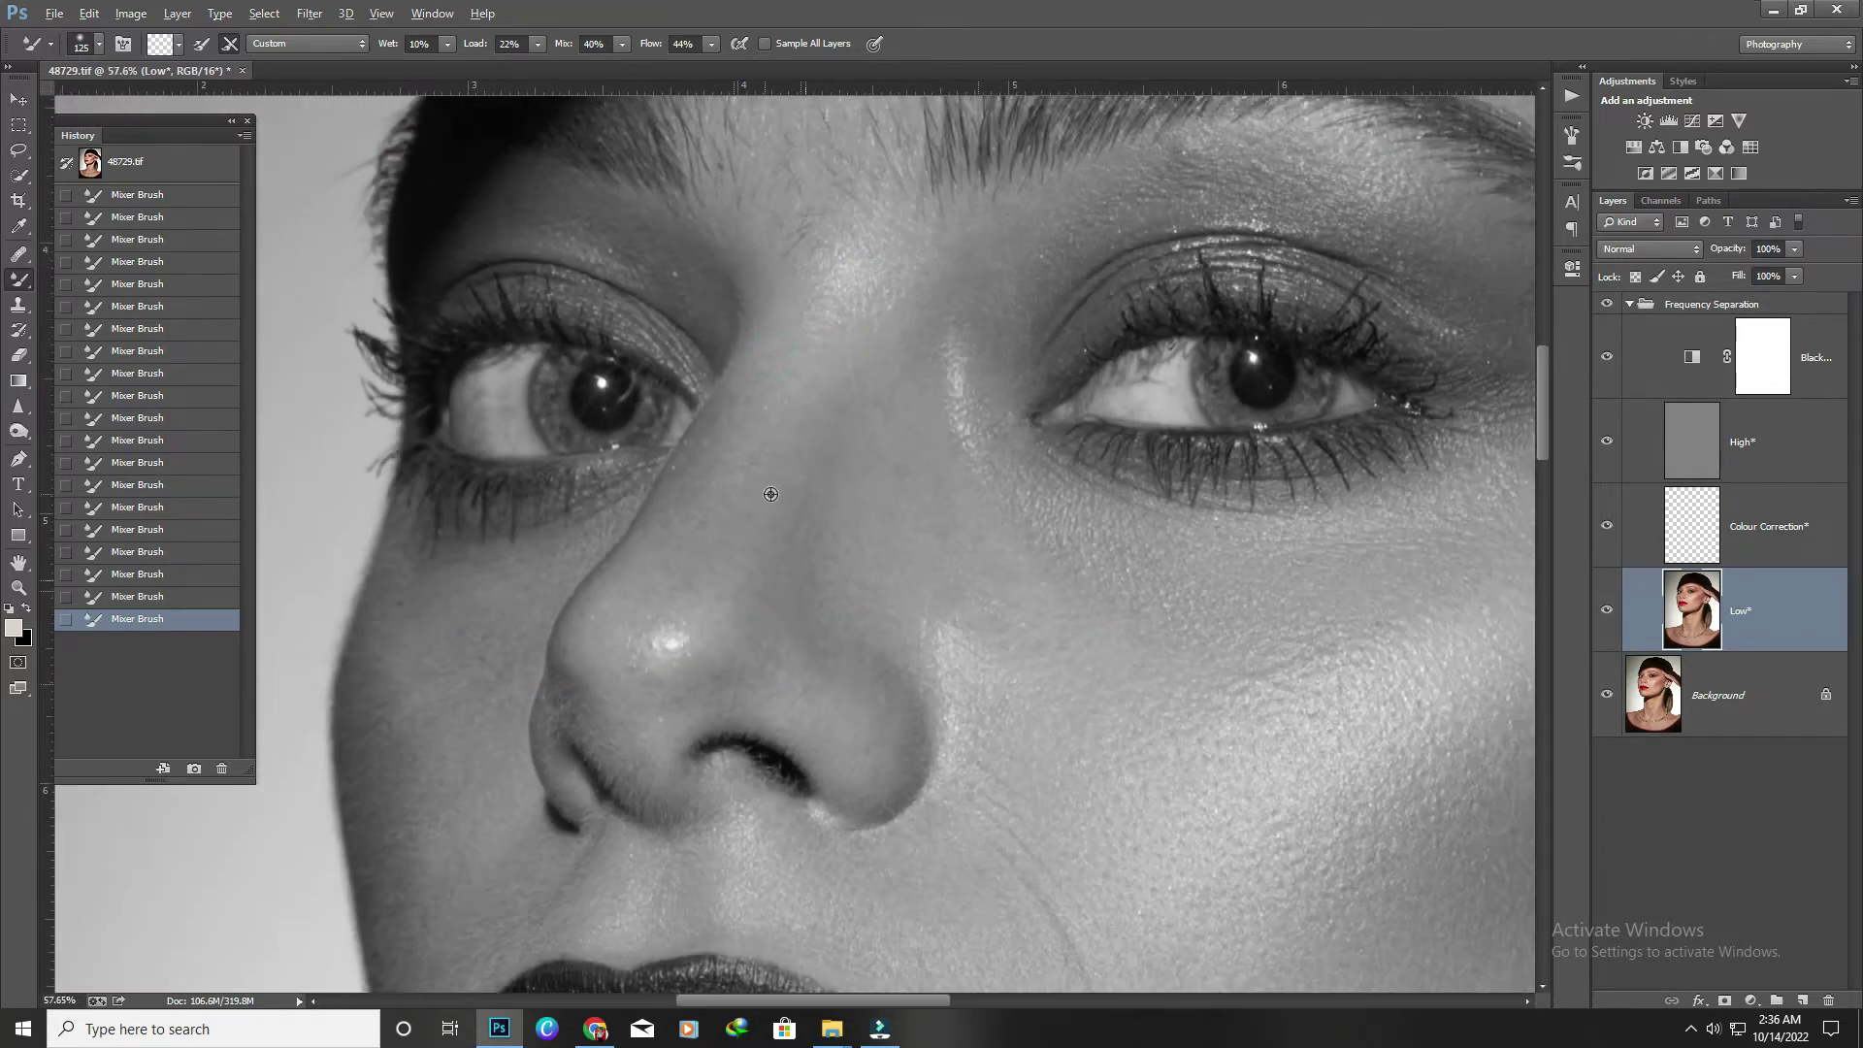
pyautogui.scroll(-1, 786, 337)
pyautogui.moveTo(820, 378); pyautogui.dragTo(770, 577)
pyautogui.scroll(-10, 710, 540)
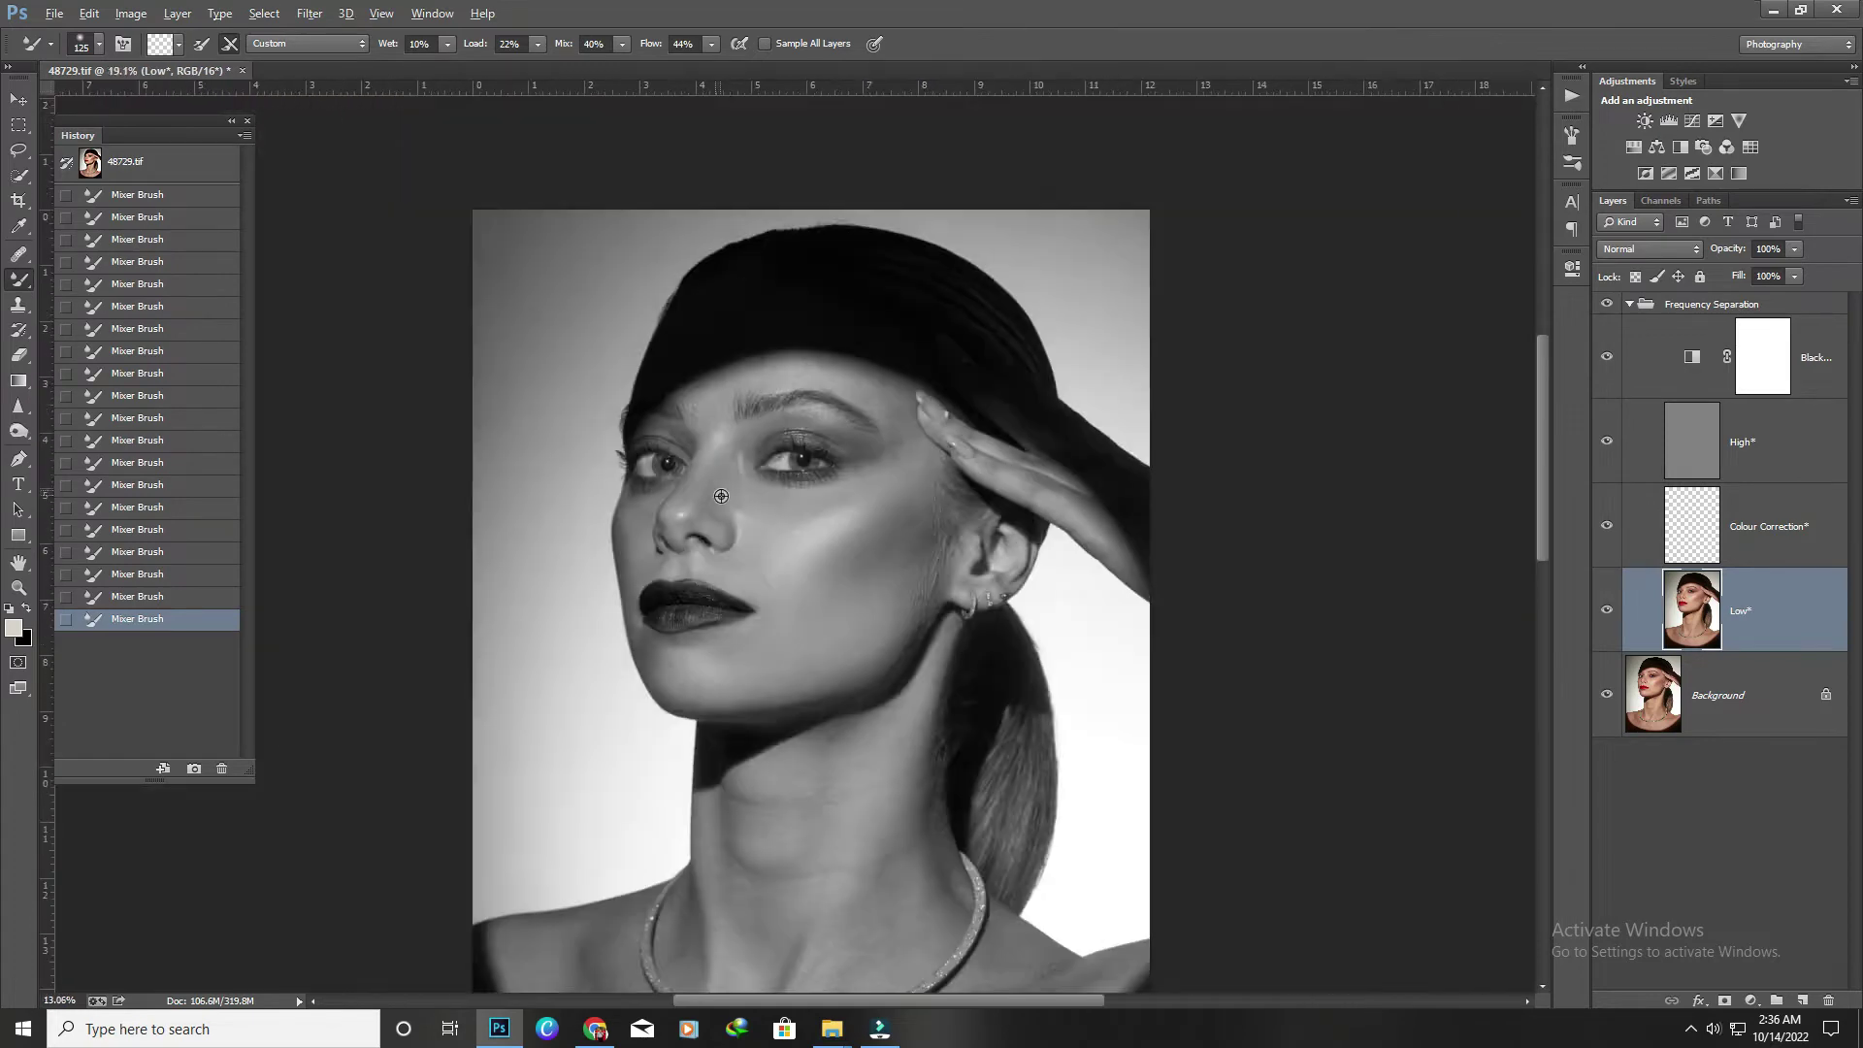
# Hide the Black & White layer to check the skin in colour, then show it again.
pyautogui.click(1606, 357)
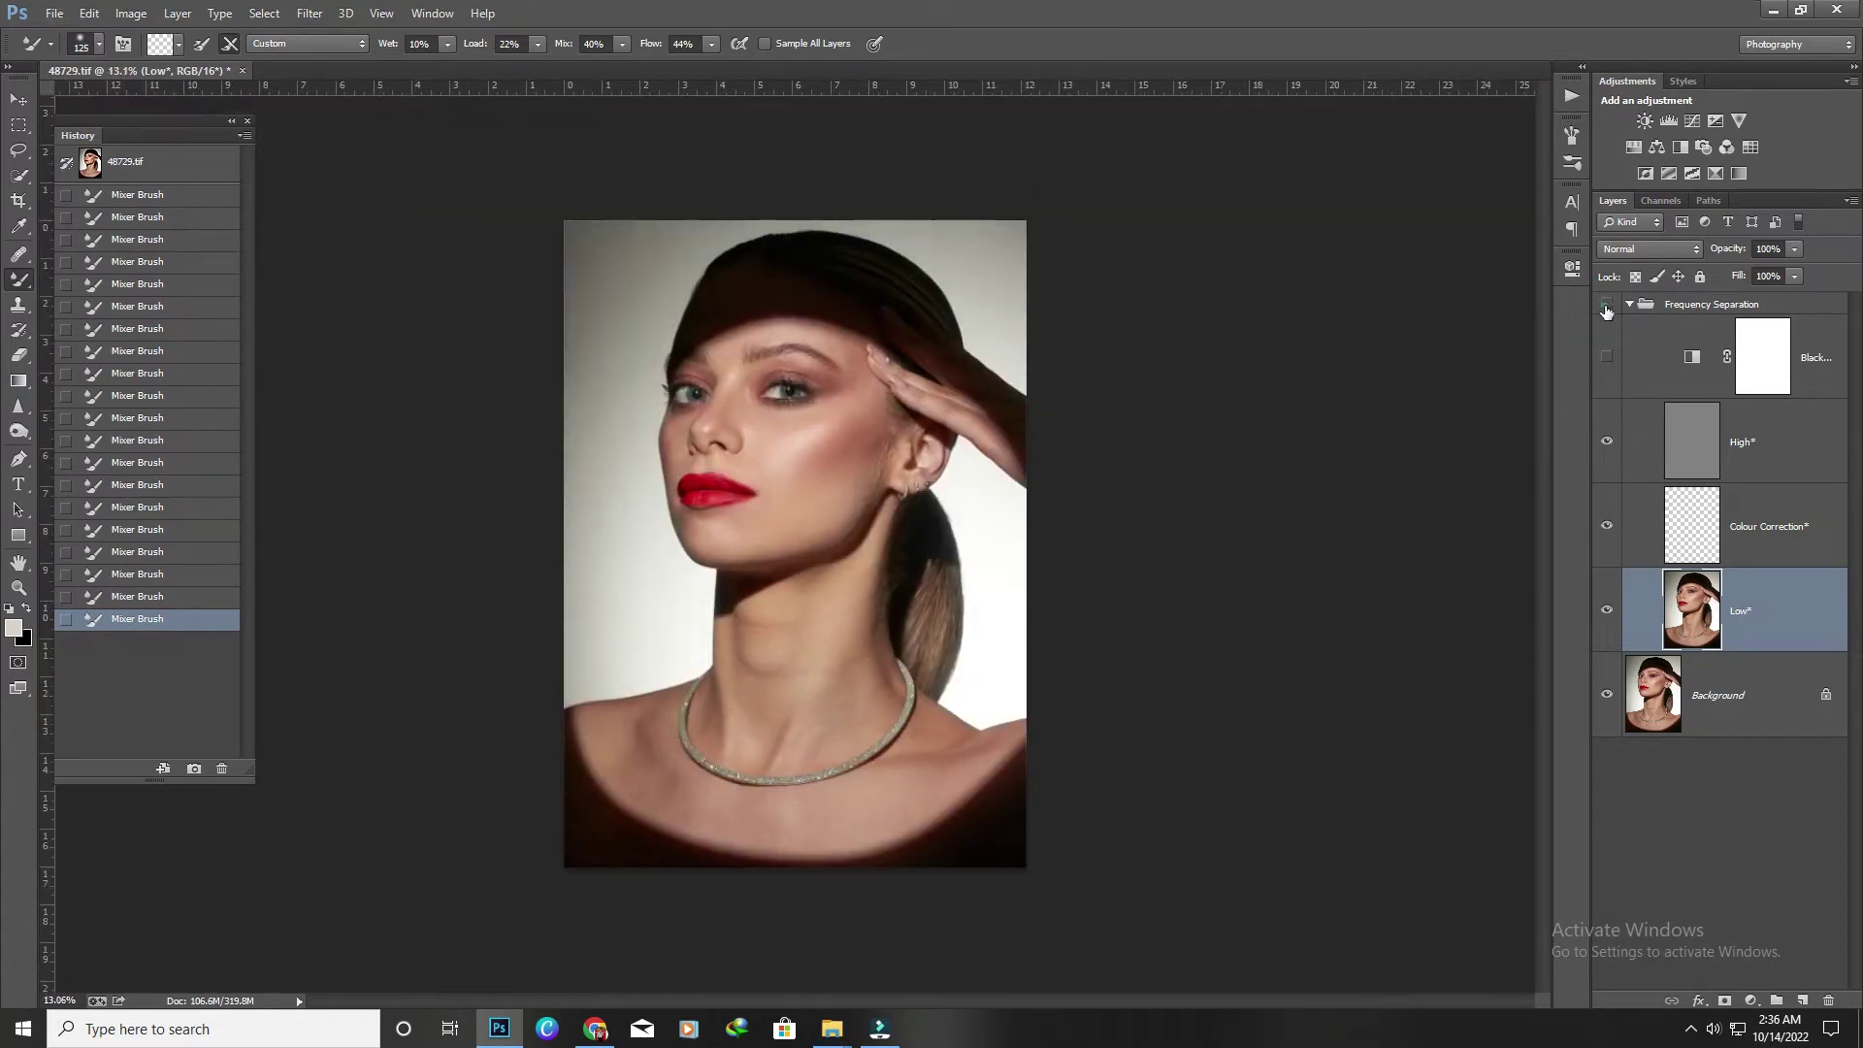
pyautogui.scroll(2, 708, 417)
pyautogui.scroll(4, 802, 478)
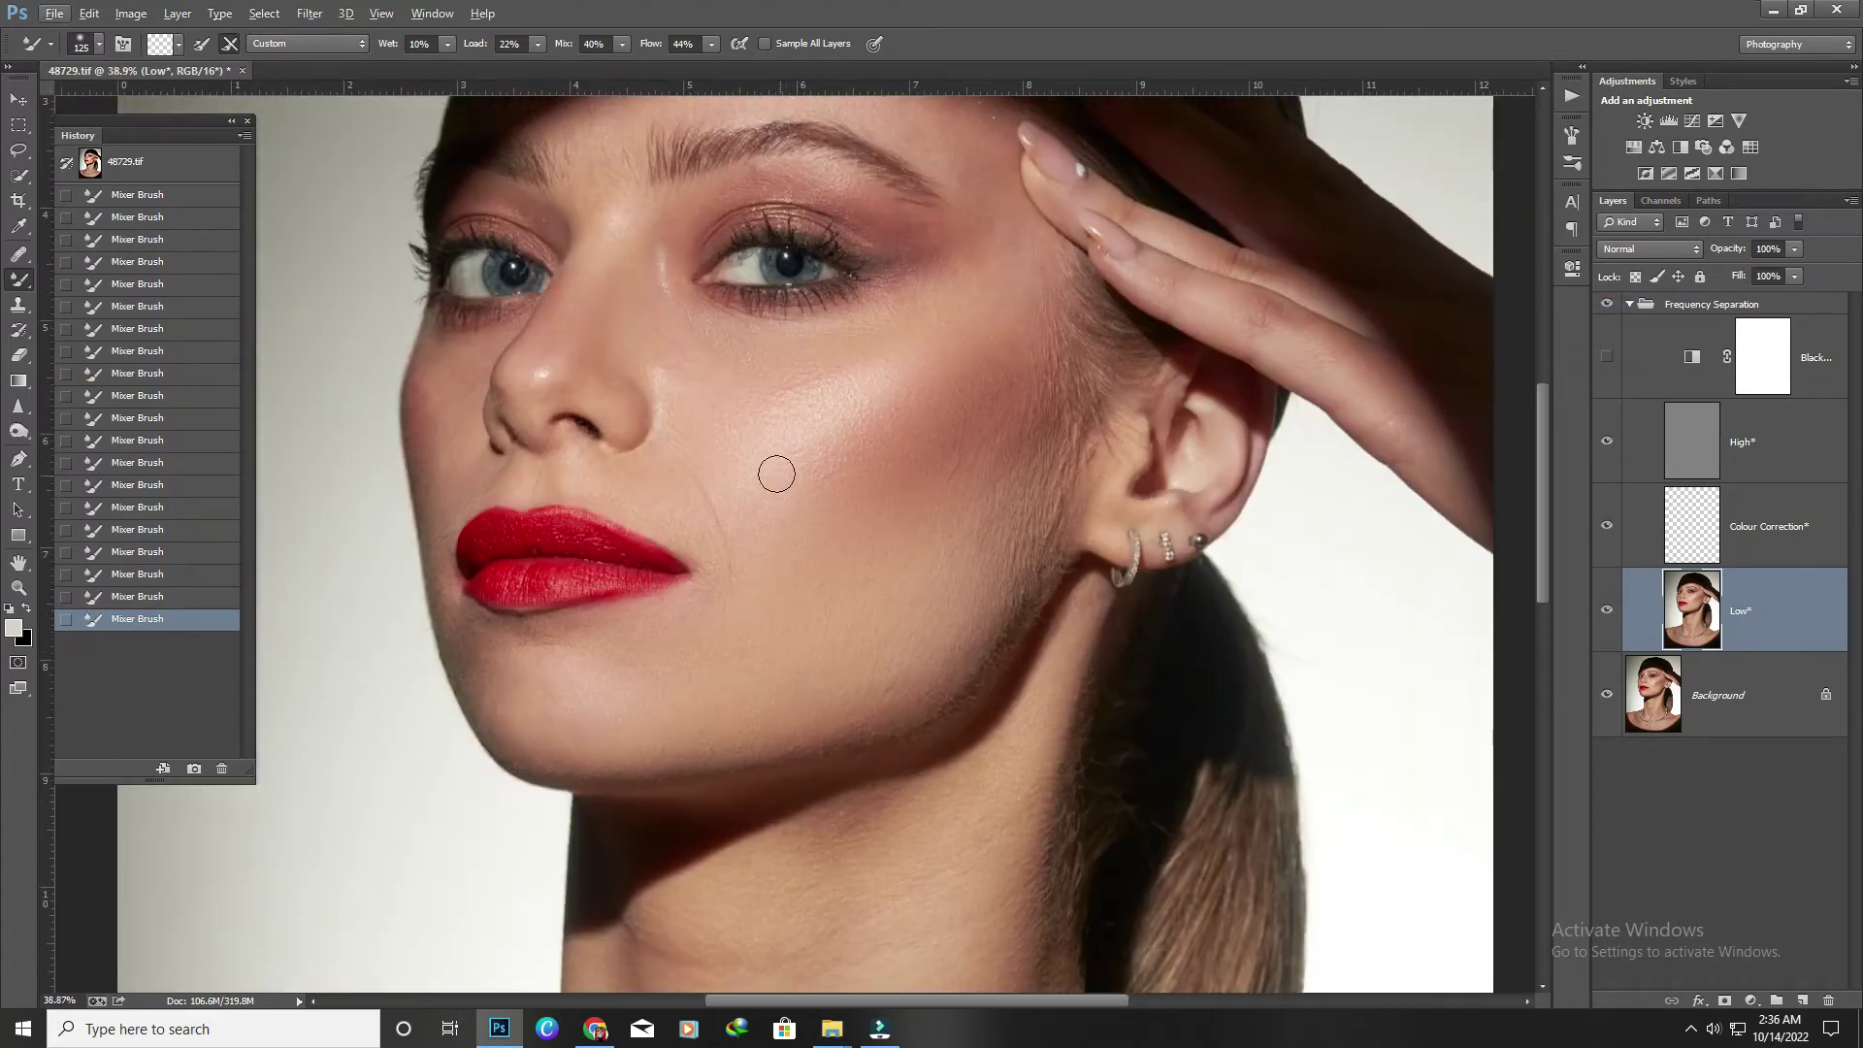
pyautogui.scroll(2, 771, 473)
pyautogui.scroll(1, 770, 474)
pyautogui.scroll(-3, 1028, 656)
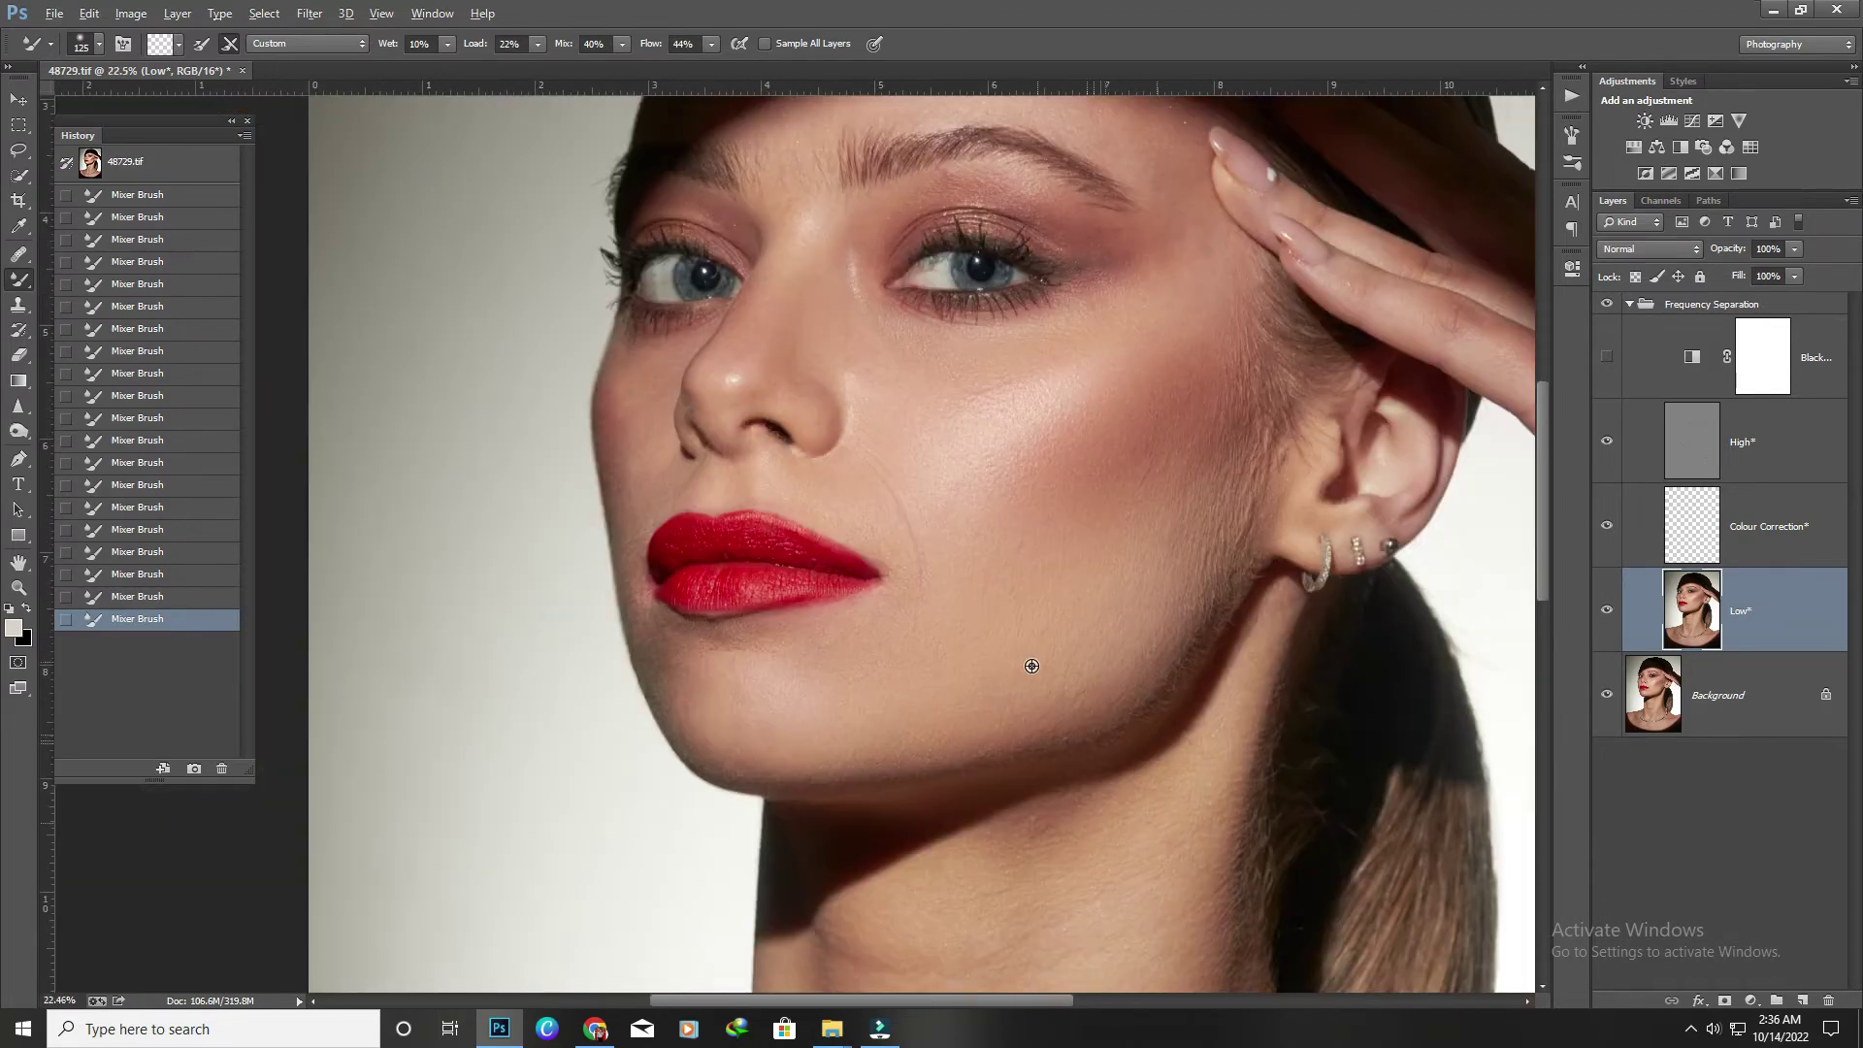
pyautogui.scroll(-2, 1028, 657)
pyautogui.press('l')
pyautogui.click(1605, 357)
pyautogui.scroll(3, 1331, 457)
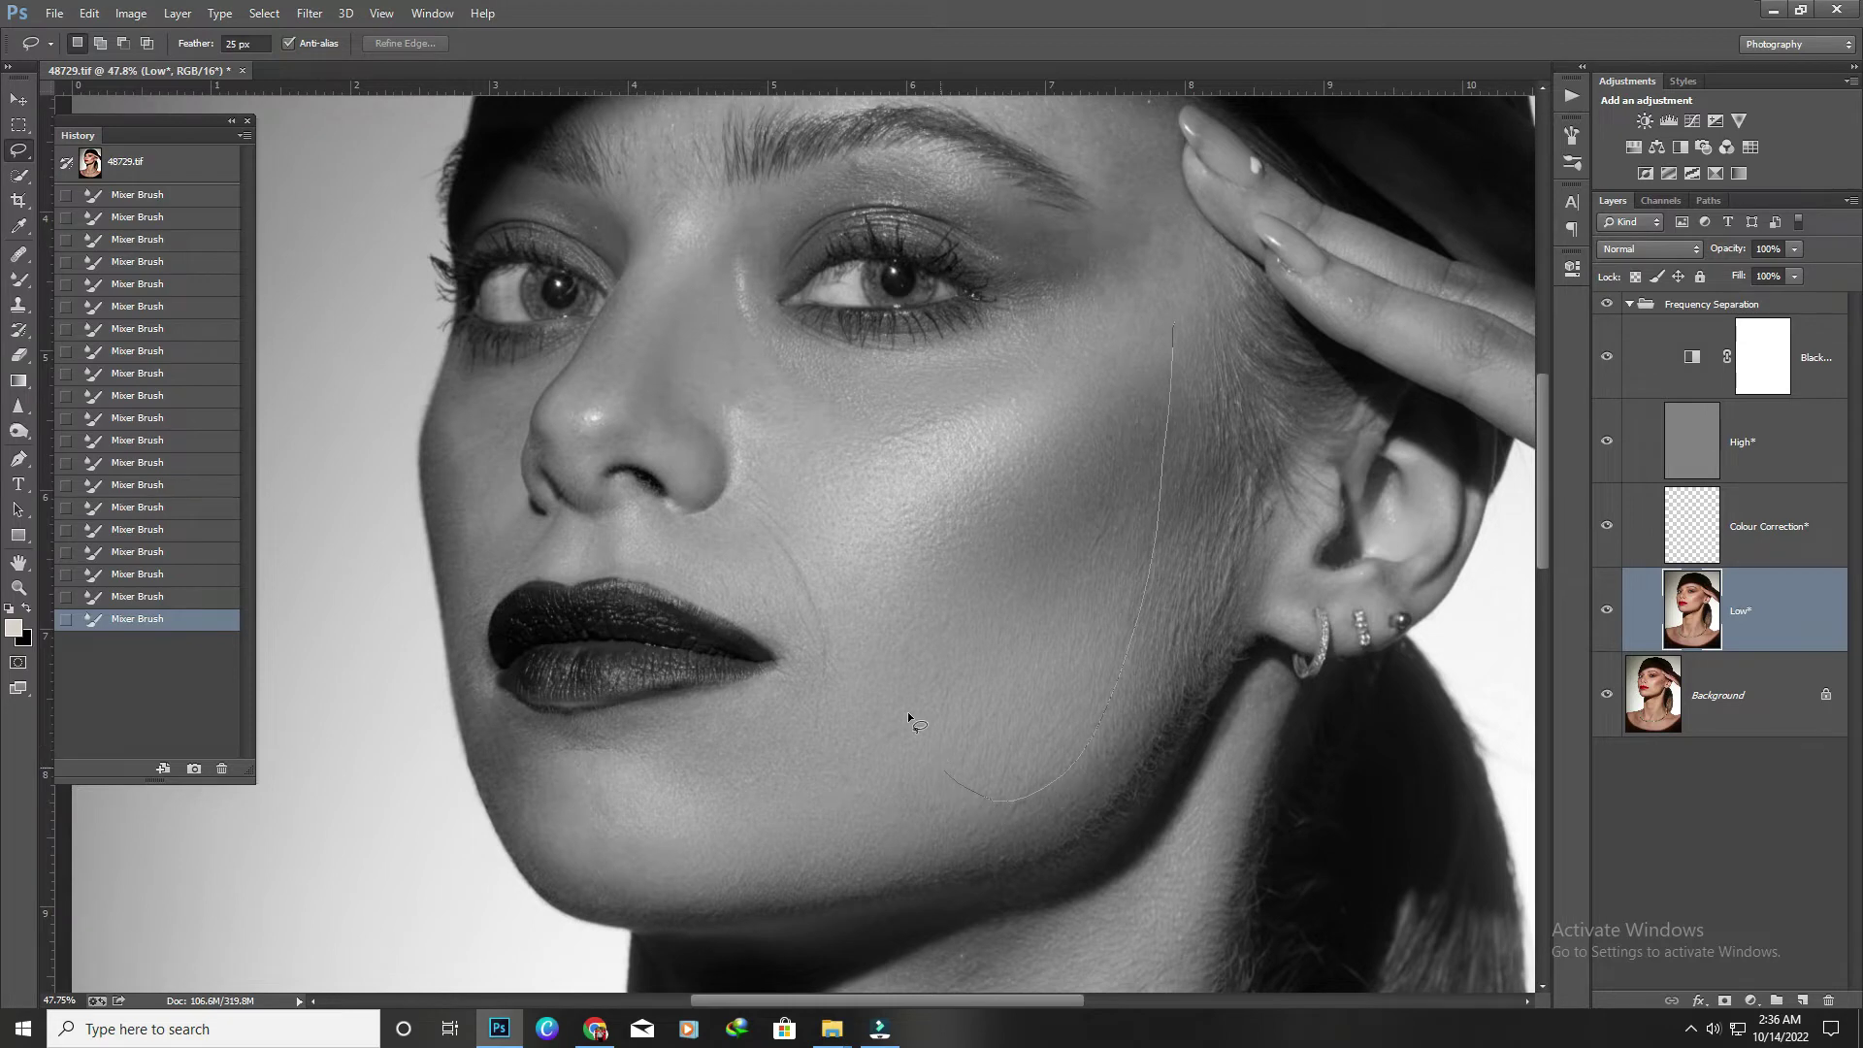
# Lasso a cheek area and soften it with Gaussian Blur, then deselect.
pyautogui.moveTo(1145, 325)
pyautogui.mouseDown()
pyautogui.moveTo(1179, 312)
pyautogui.moveTo(1183, 286)
pyautogui.mouseUp()
pyautogui.click(1185, 281)
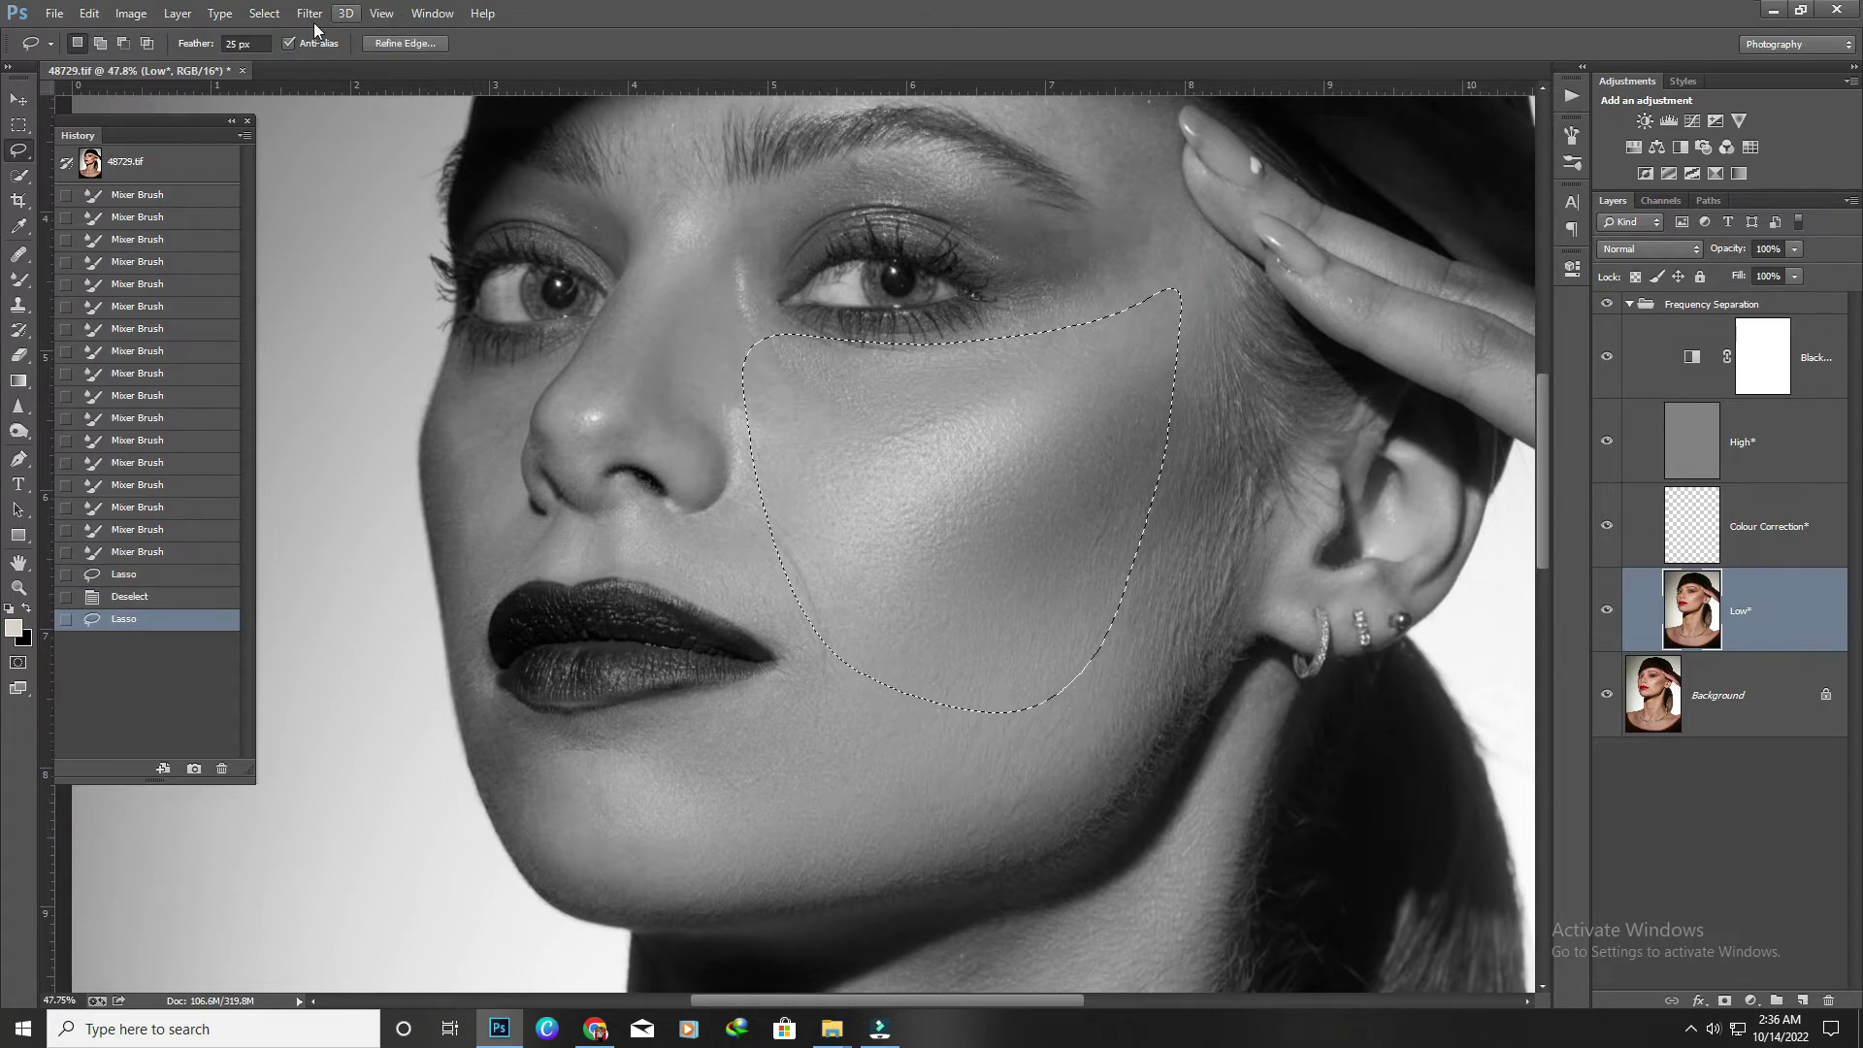
pyautogui.click(309, 13)
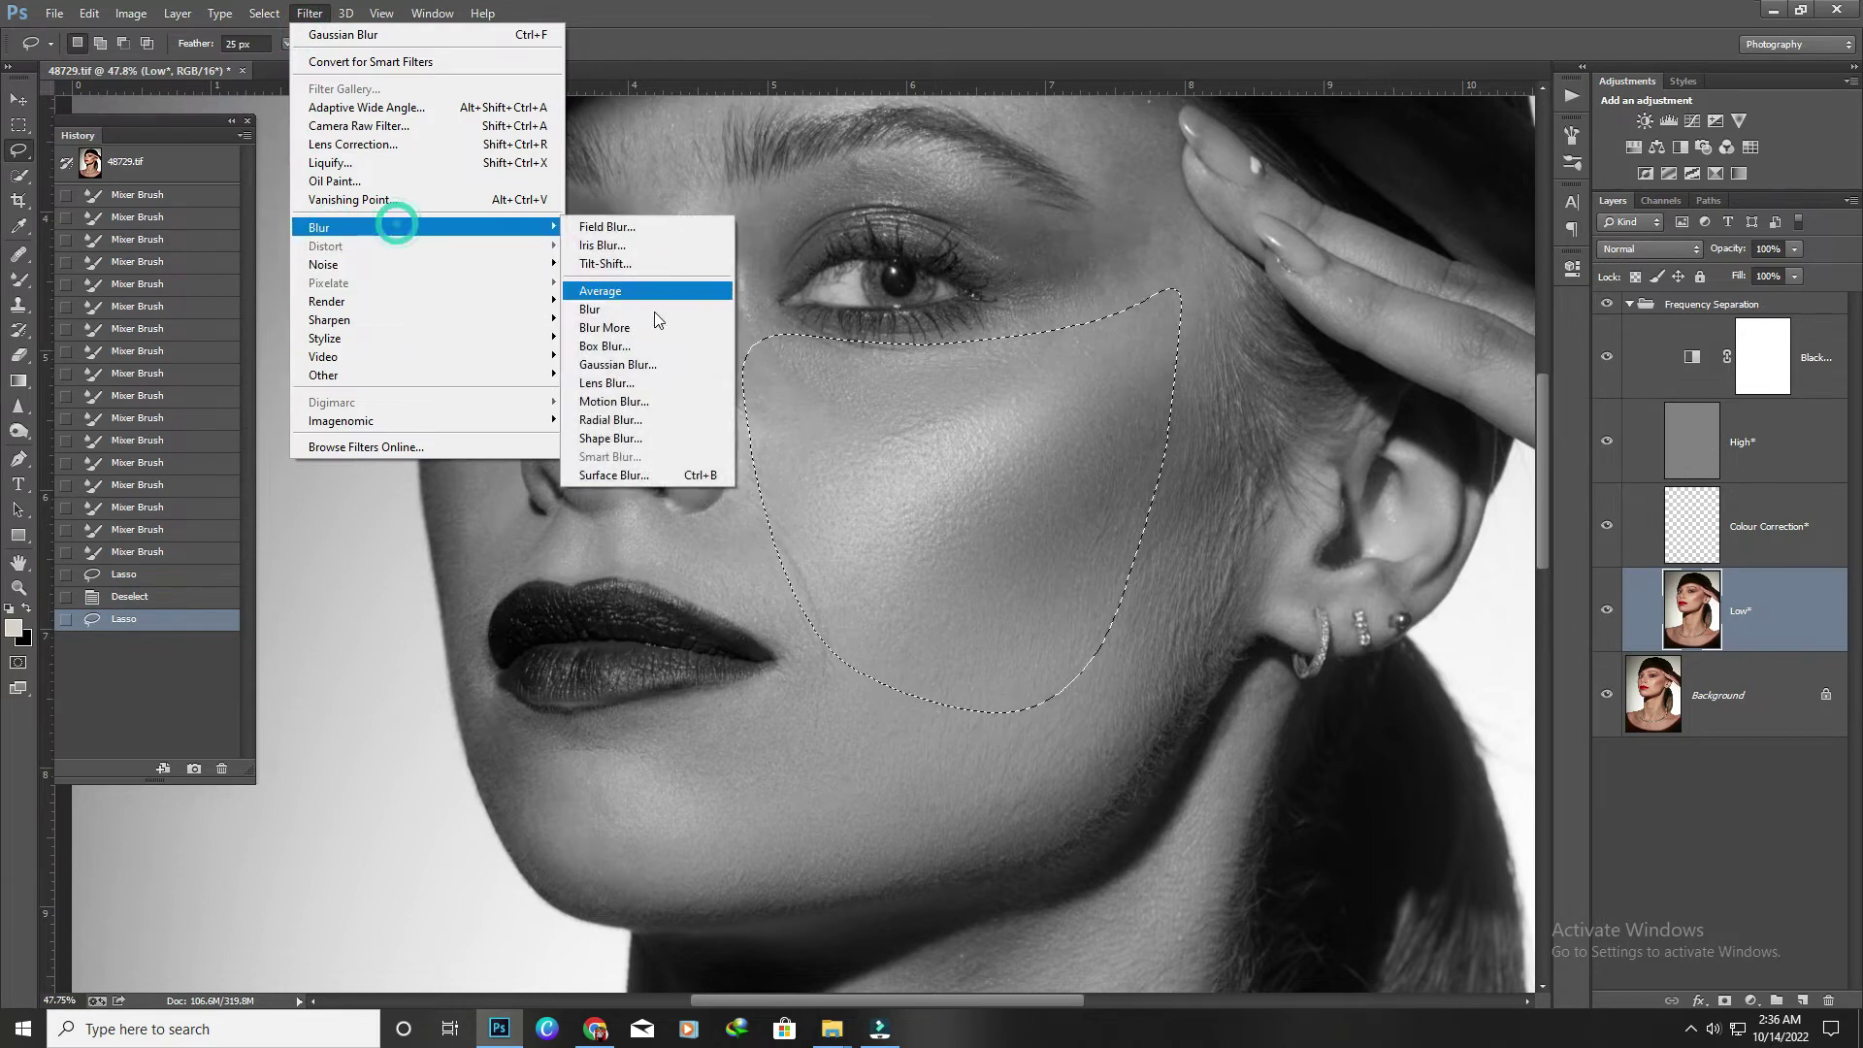
pyautogui.click(645, 361)
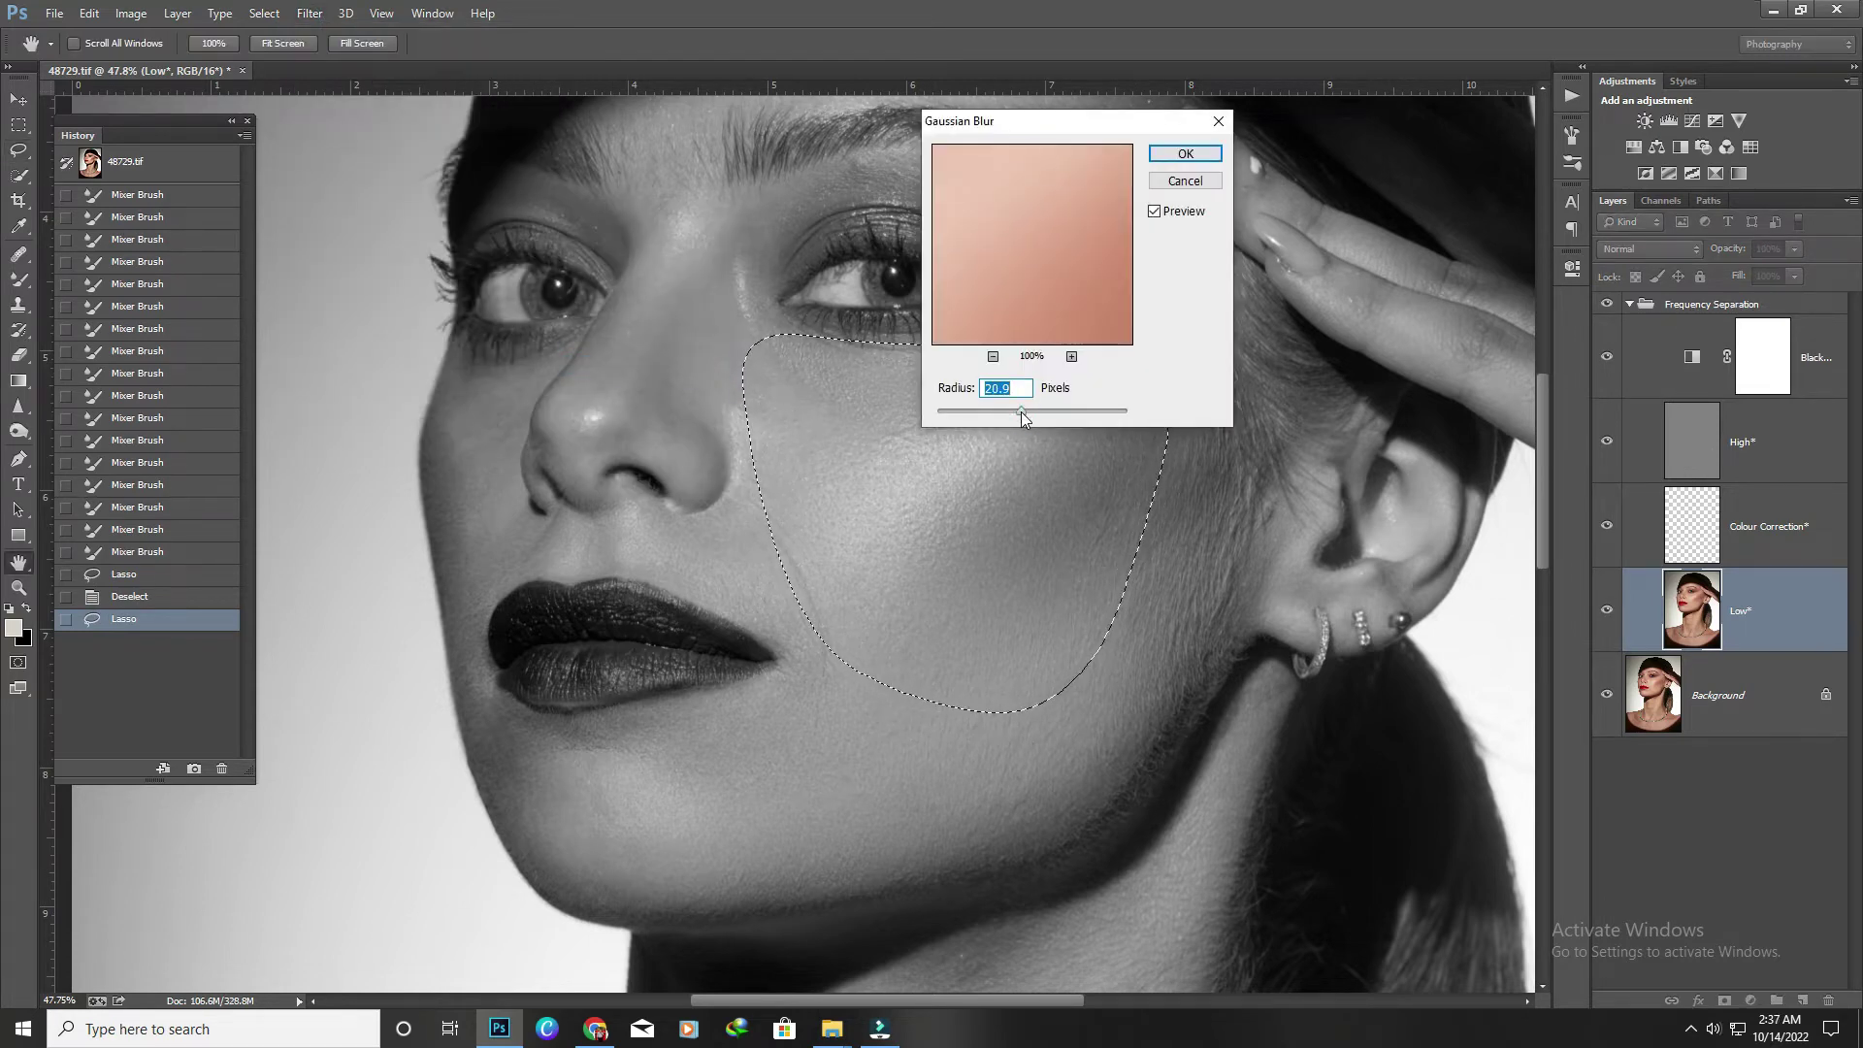
pyautogui.press('Return')
pyautogui.hotkey('ctrl', 'd')
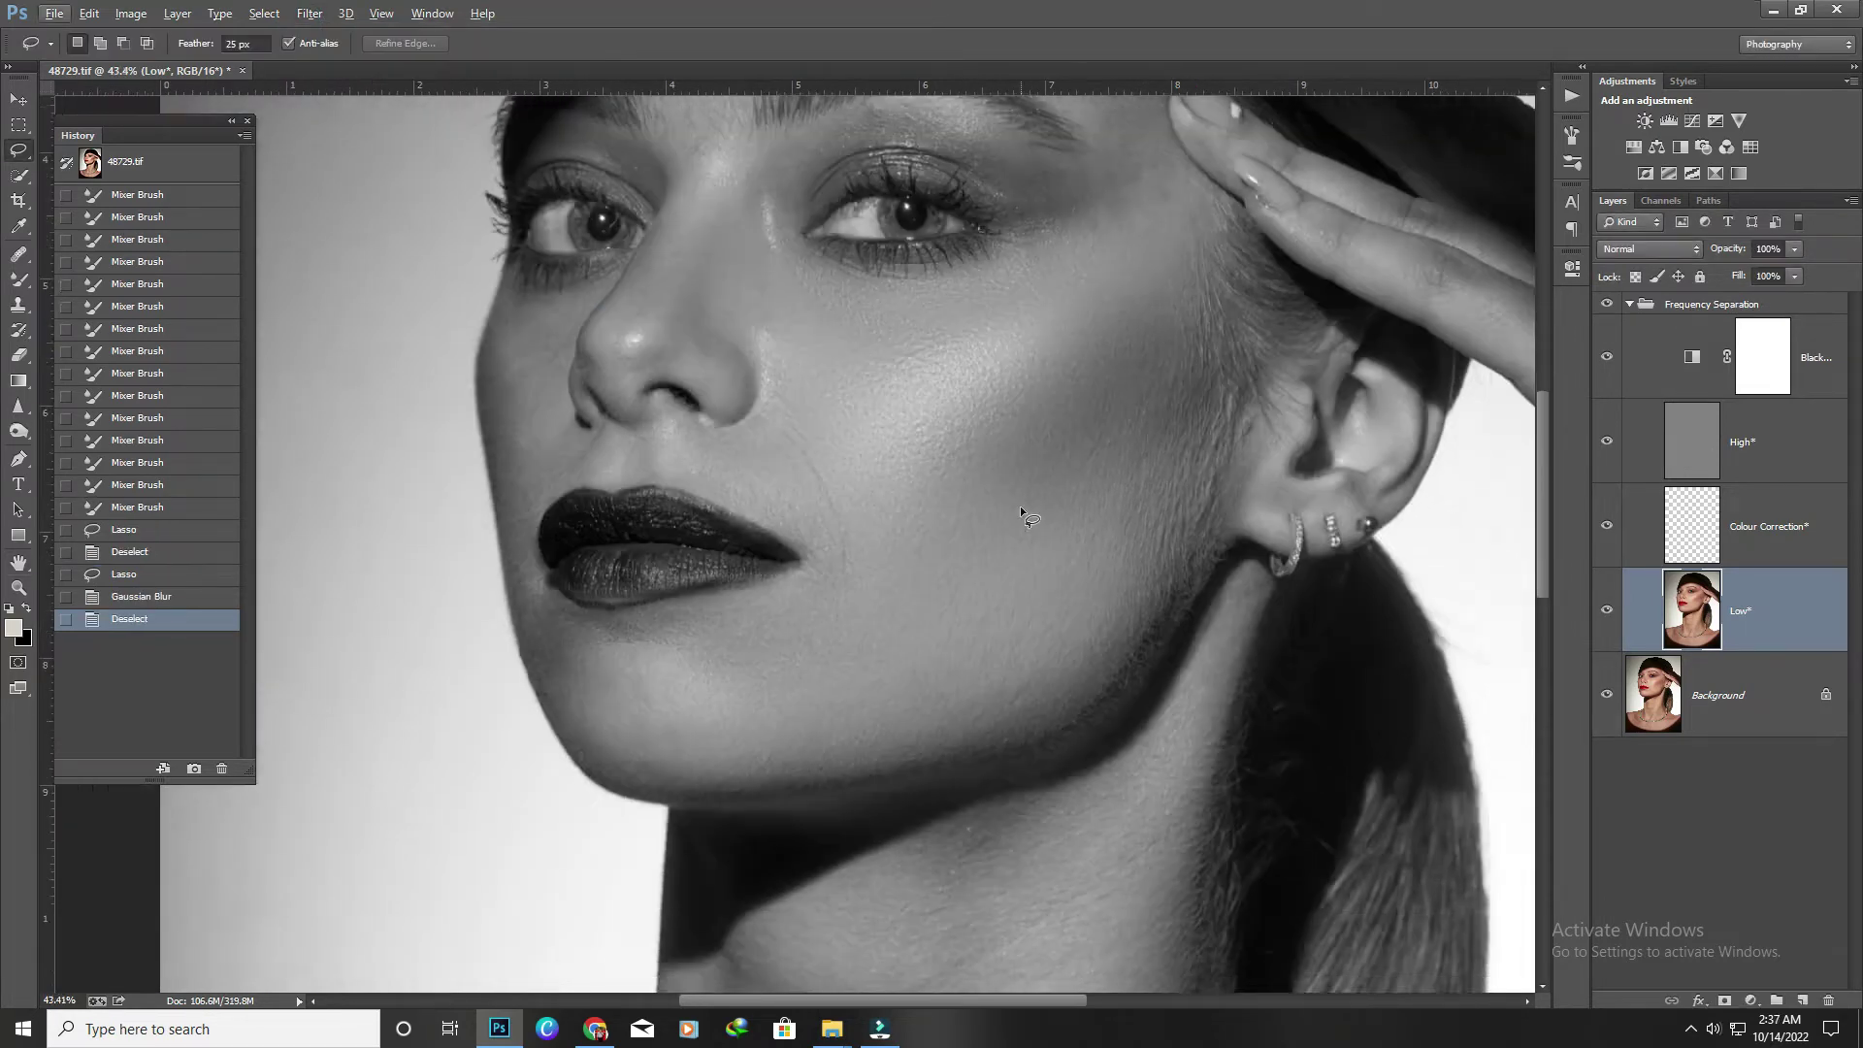
pyautogui.scroll(-3, 1102, 541)
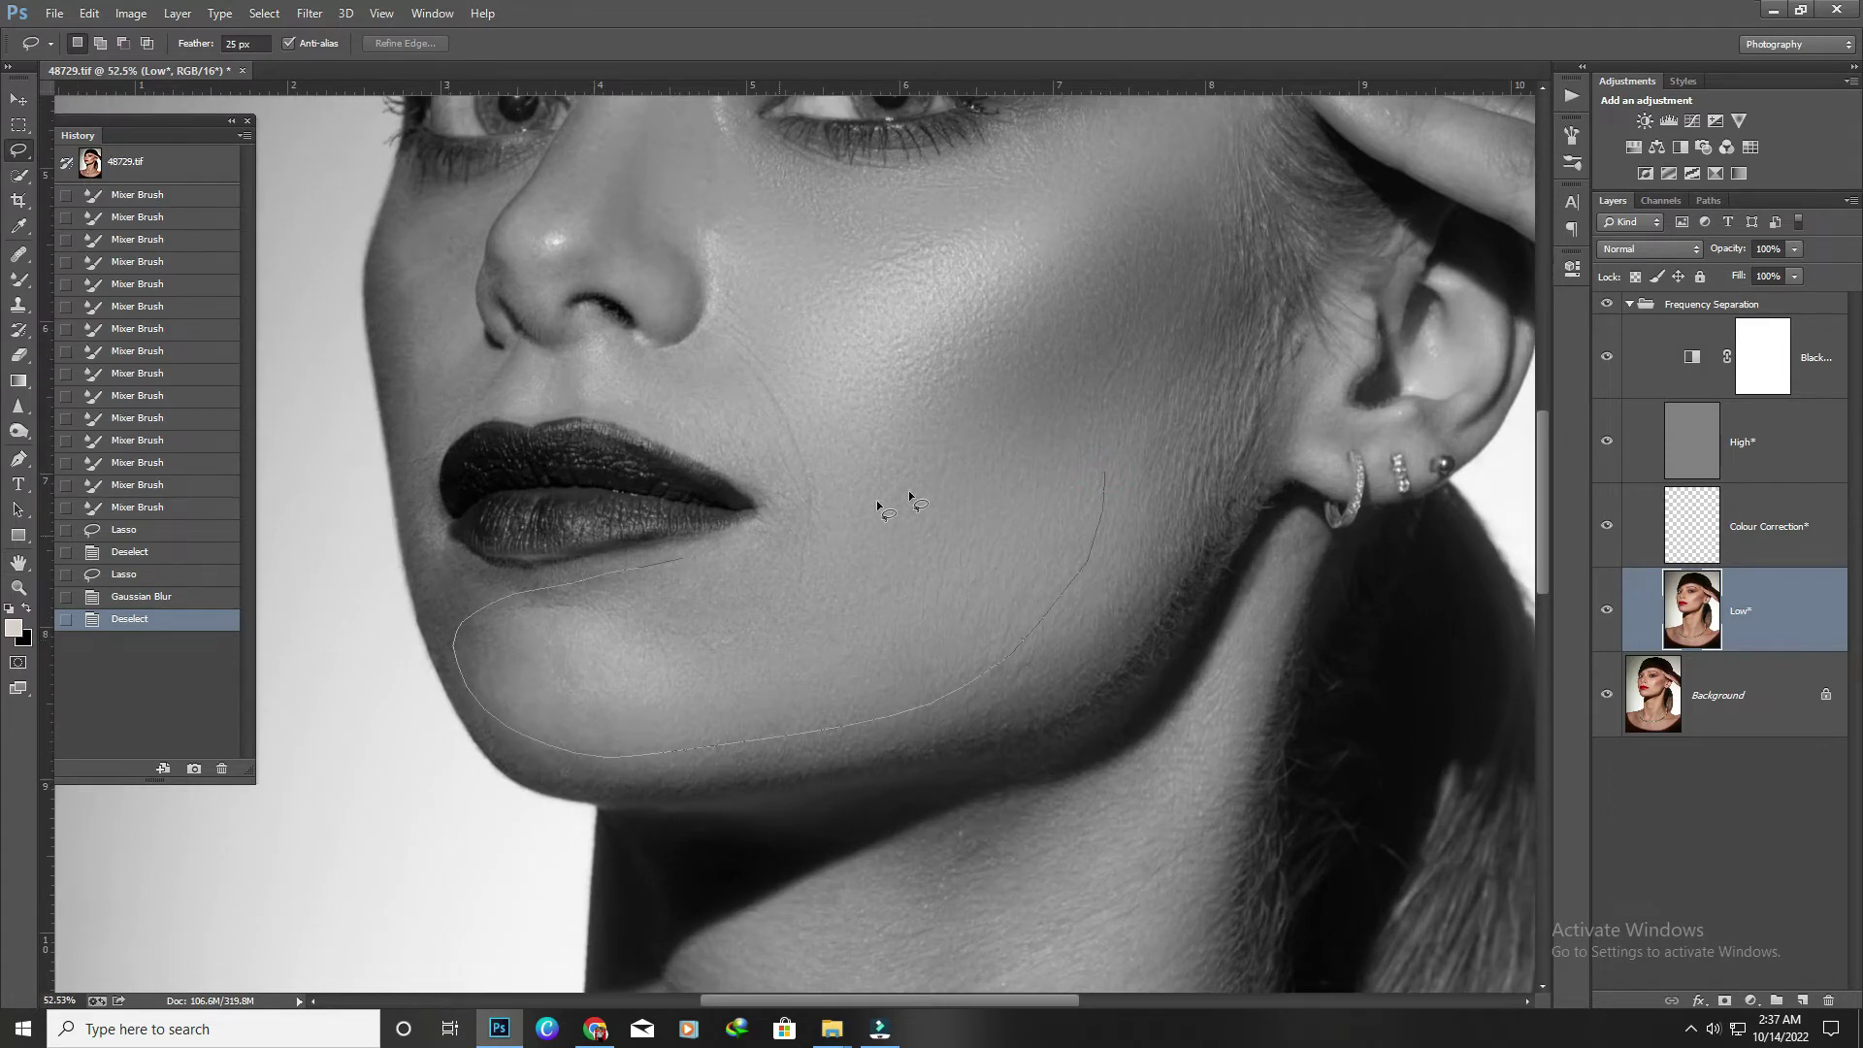
# Lasso the lower cheek and jaw area and apply Gaussian Blur, then deselect.
pyautogui.moveTo(1171, 472); pyautogui.dragTo(1164, 475)
pyautogui.click(309, 12)
pyautogui.moveTo(364, 227)
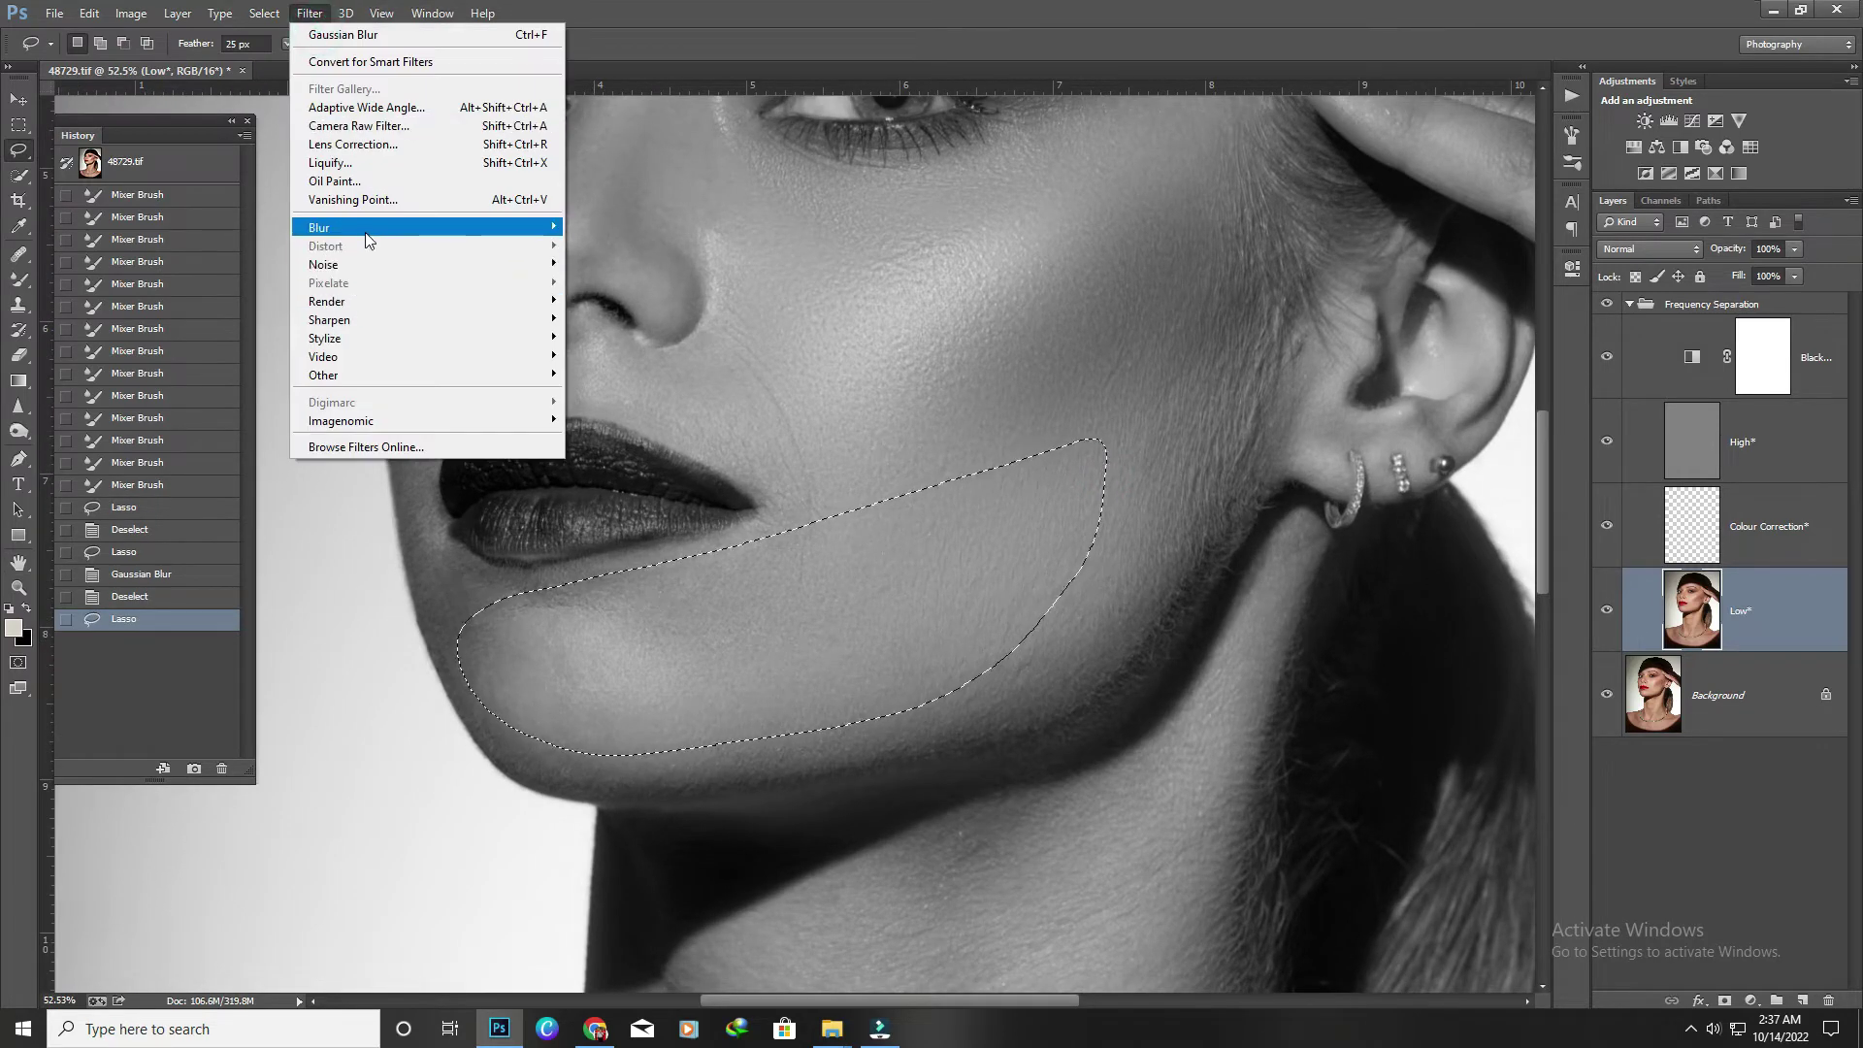
pyautogui.click(639, 369)
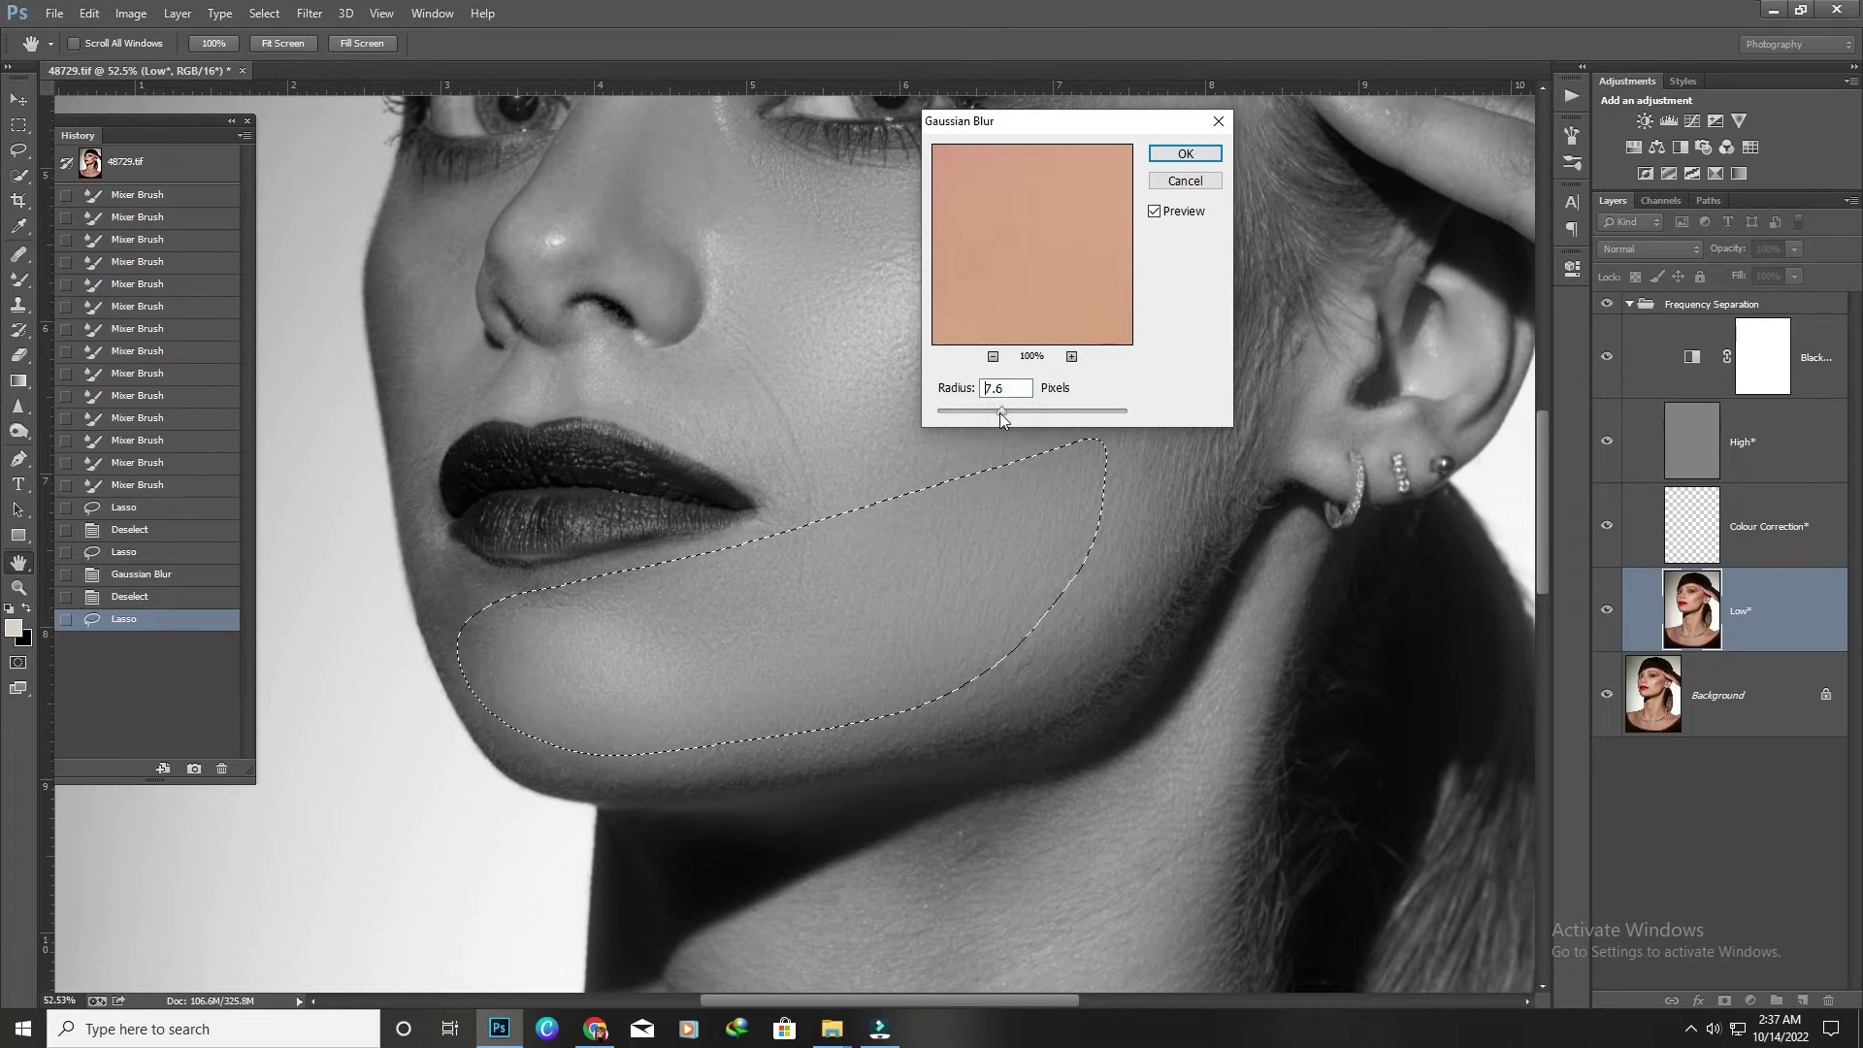
pyautogui.press('Return')
pyautogui.hotkey('ctrl', 'd')
pyautogui.press('l')
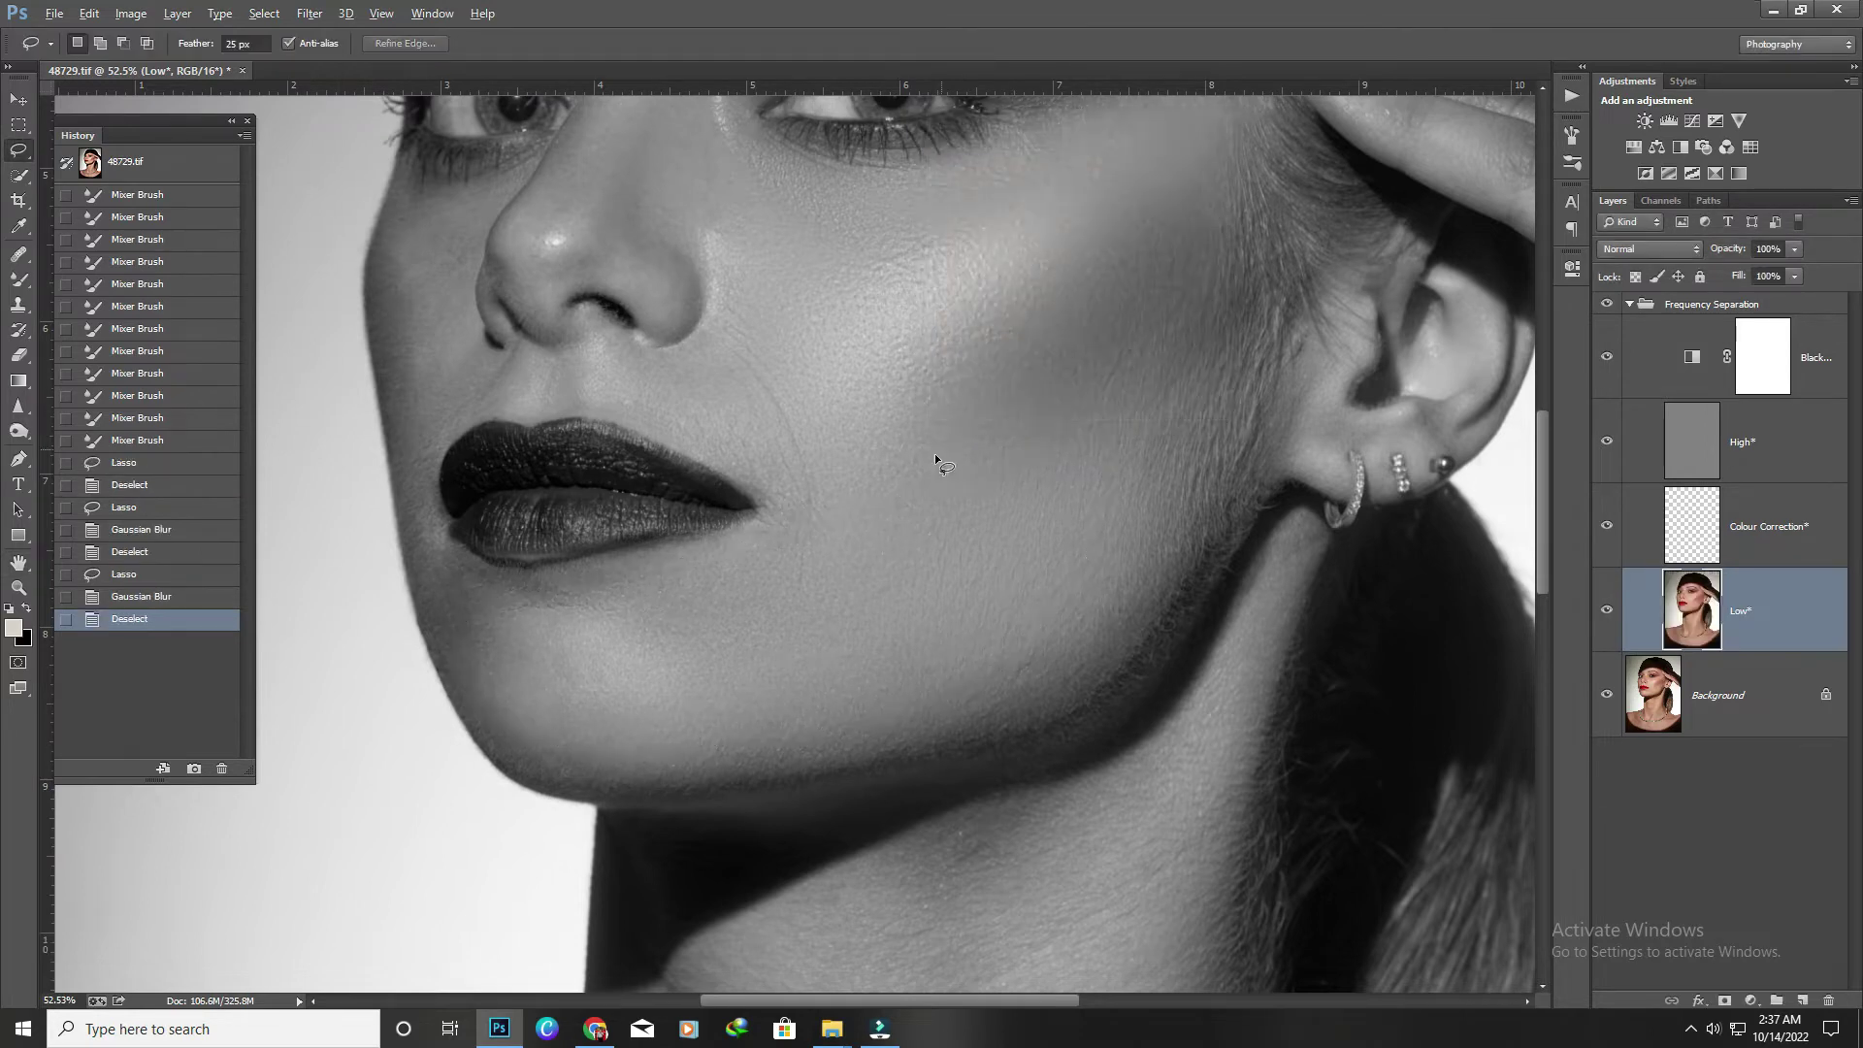
pyautogui.scroll(-3, 898, 479)
pyautogui.scroll(-2, 899, 479)
pyautogui.scroll(5, 718, 291)
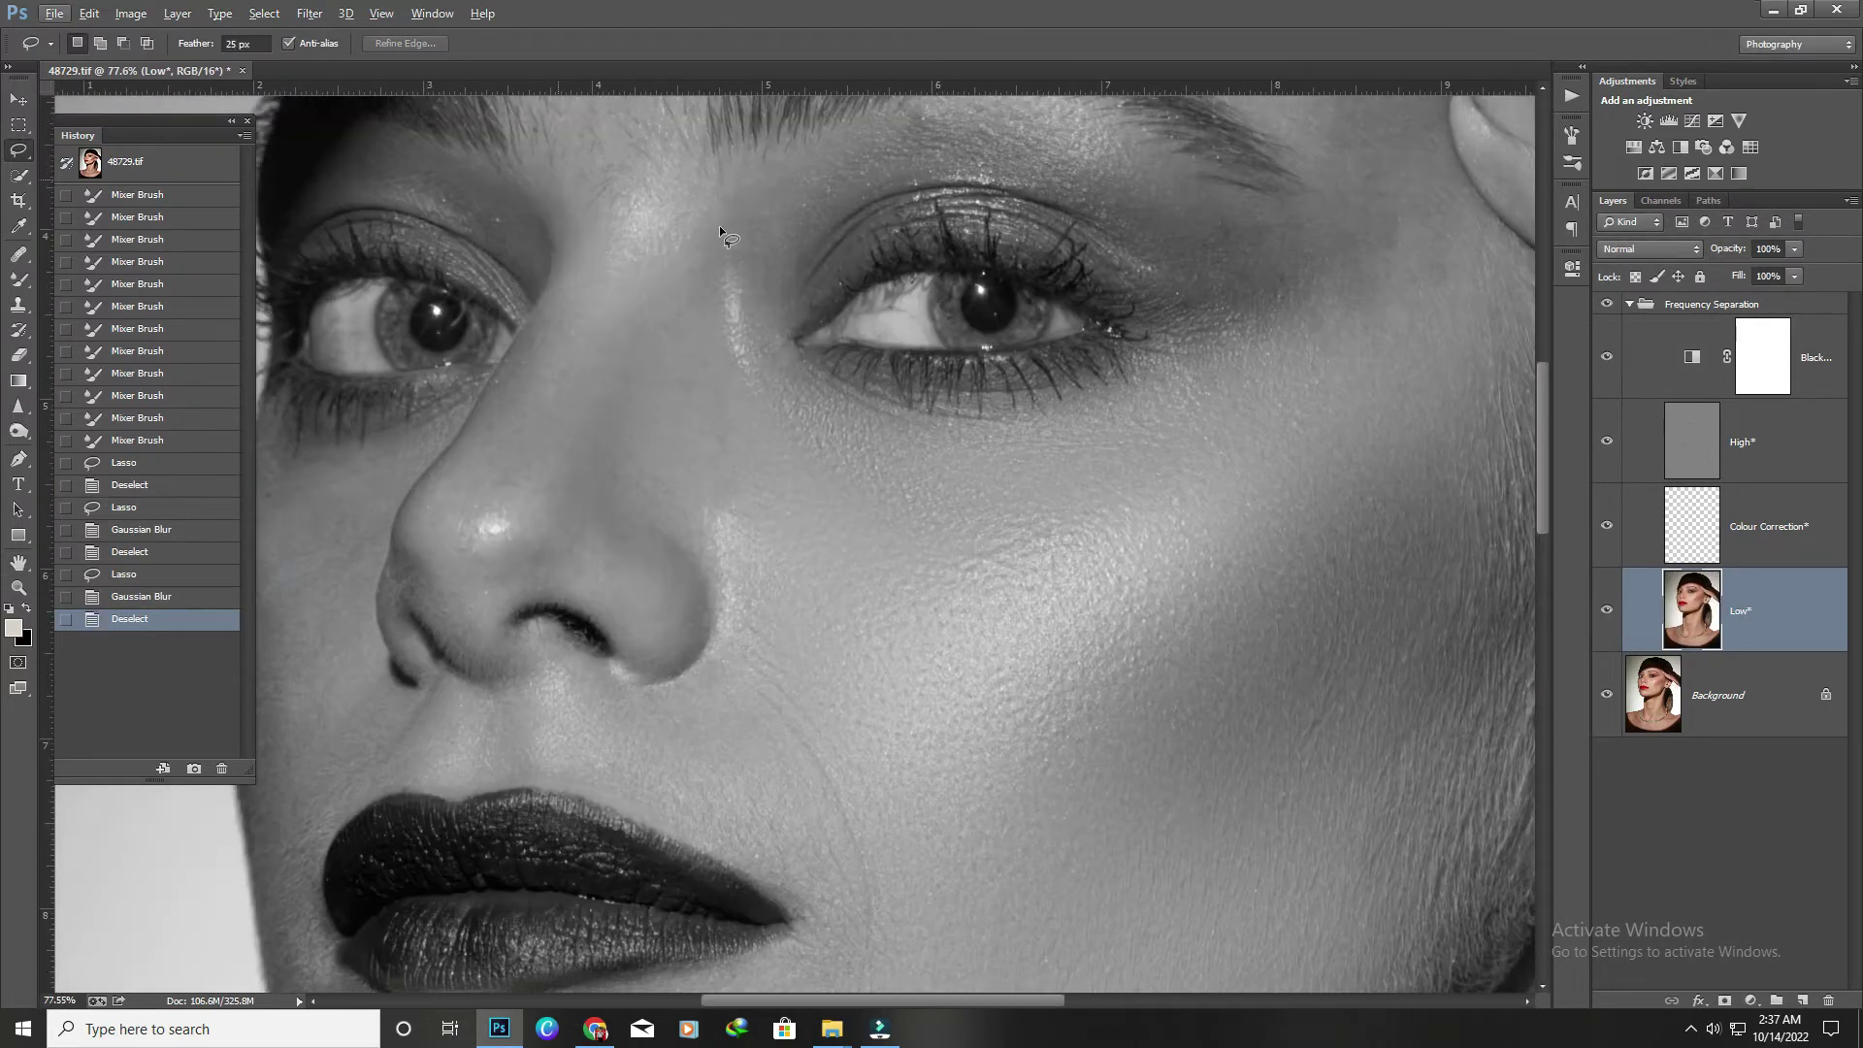
# Lasso the nose bridge and soften it with Gaussian Blur, then deselect.
pyautogui.moveTo(711, 207); pyautogui.dragTo(616, 512)
pyautogui.moveTo(650, 199); pyautogui.dragTo(656, 200)
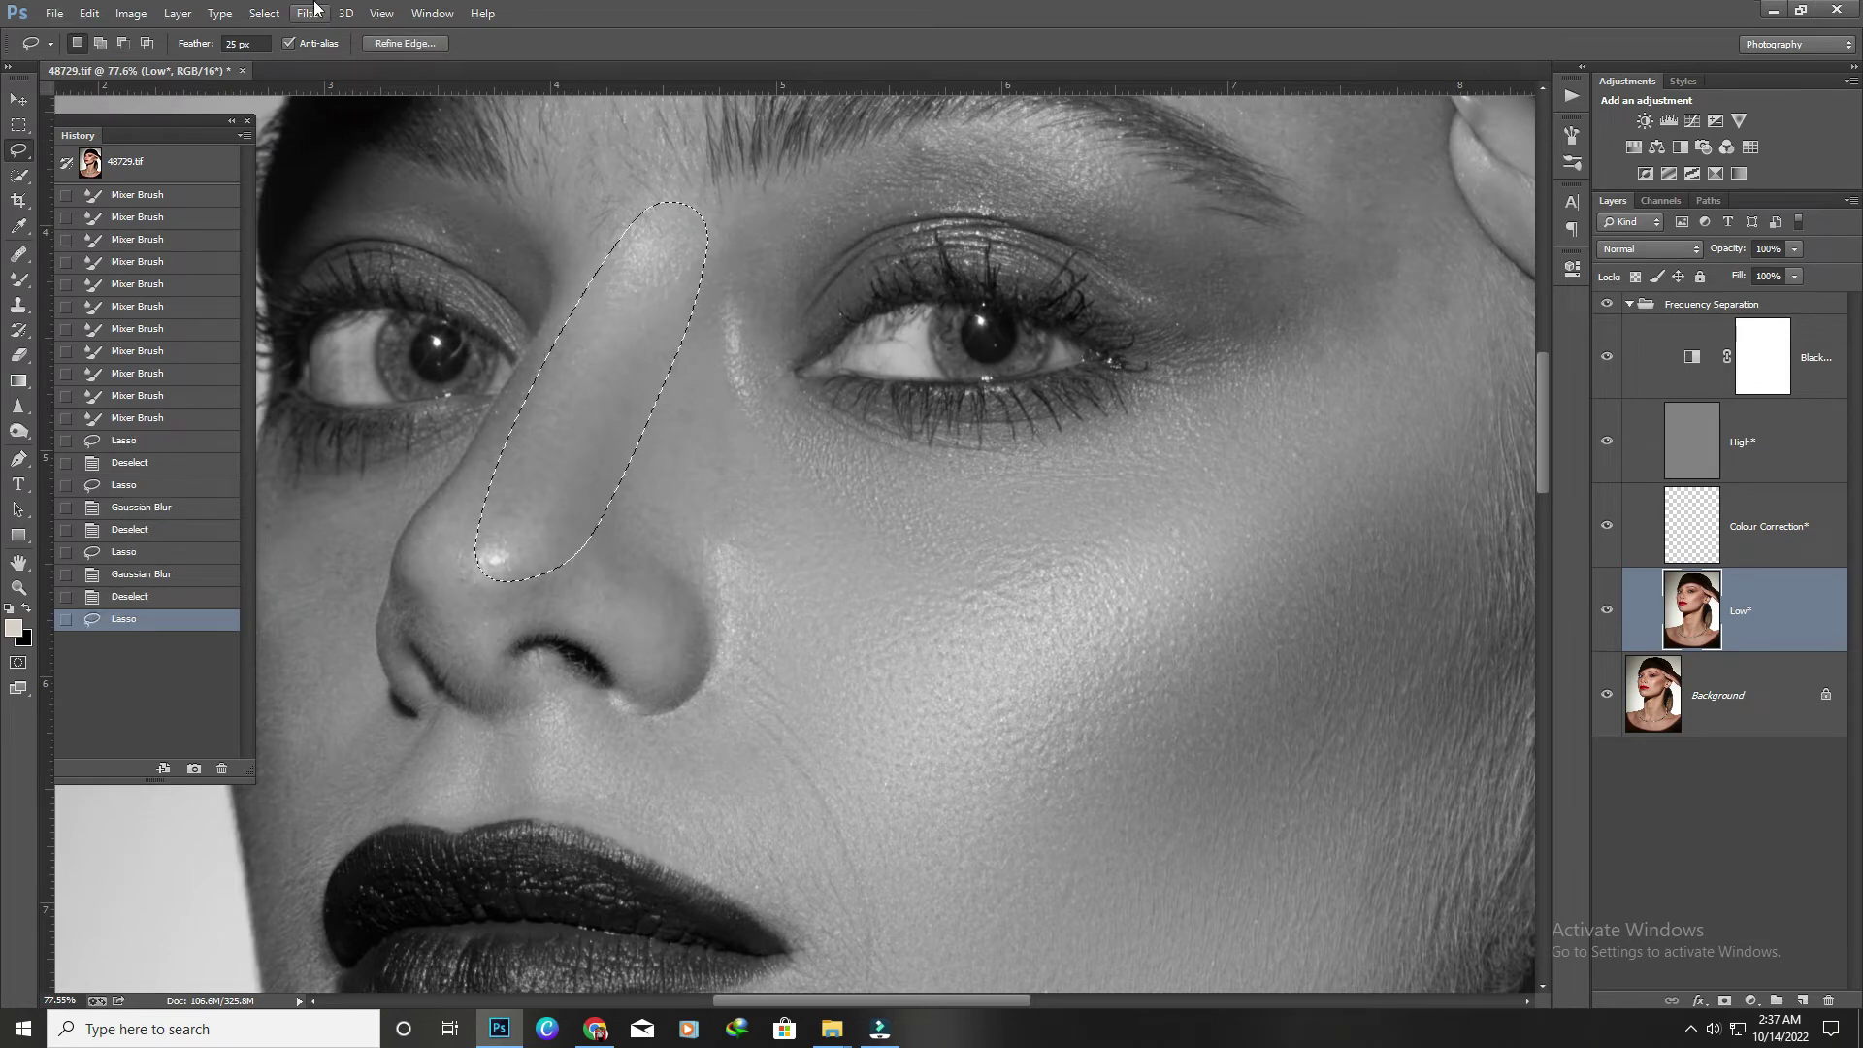
pyautogui.click(310, 12)
pyautogui.click(639, 369)
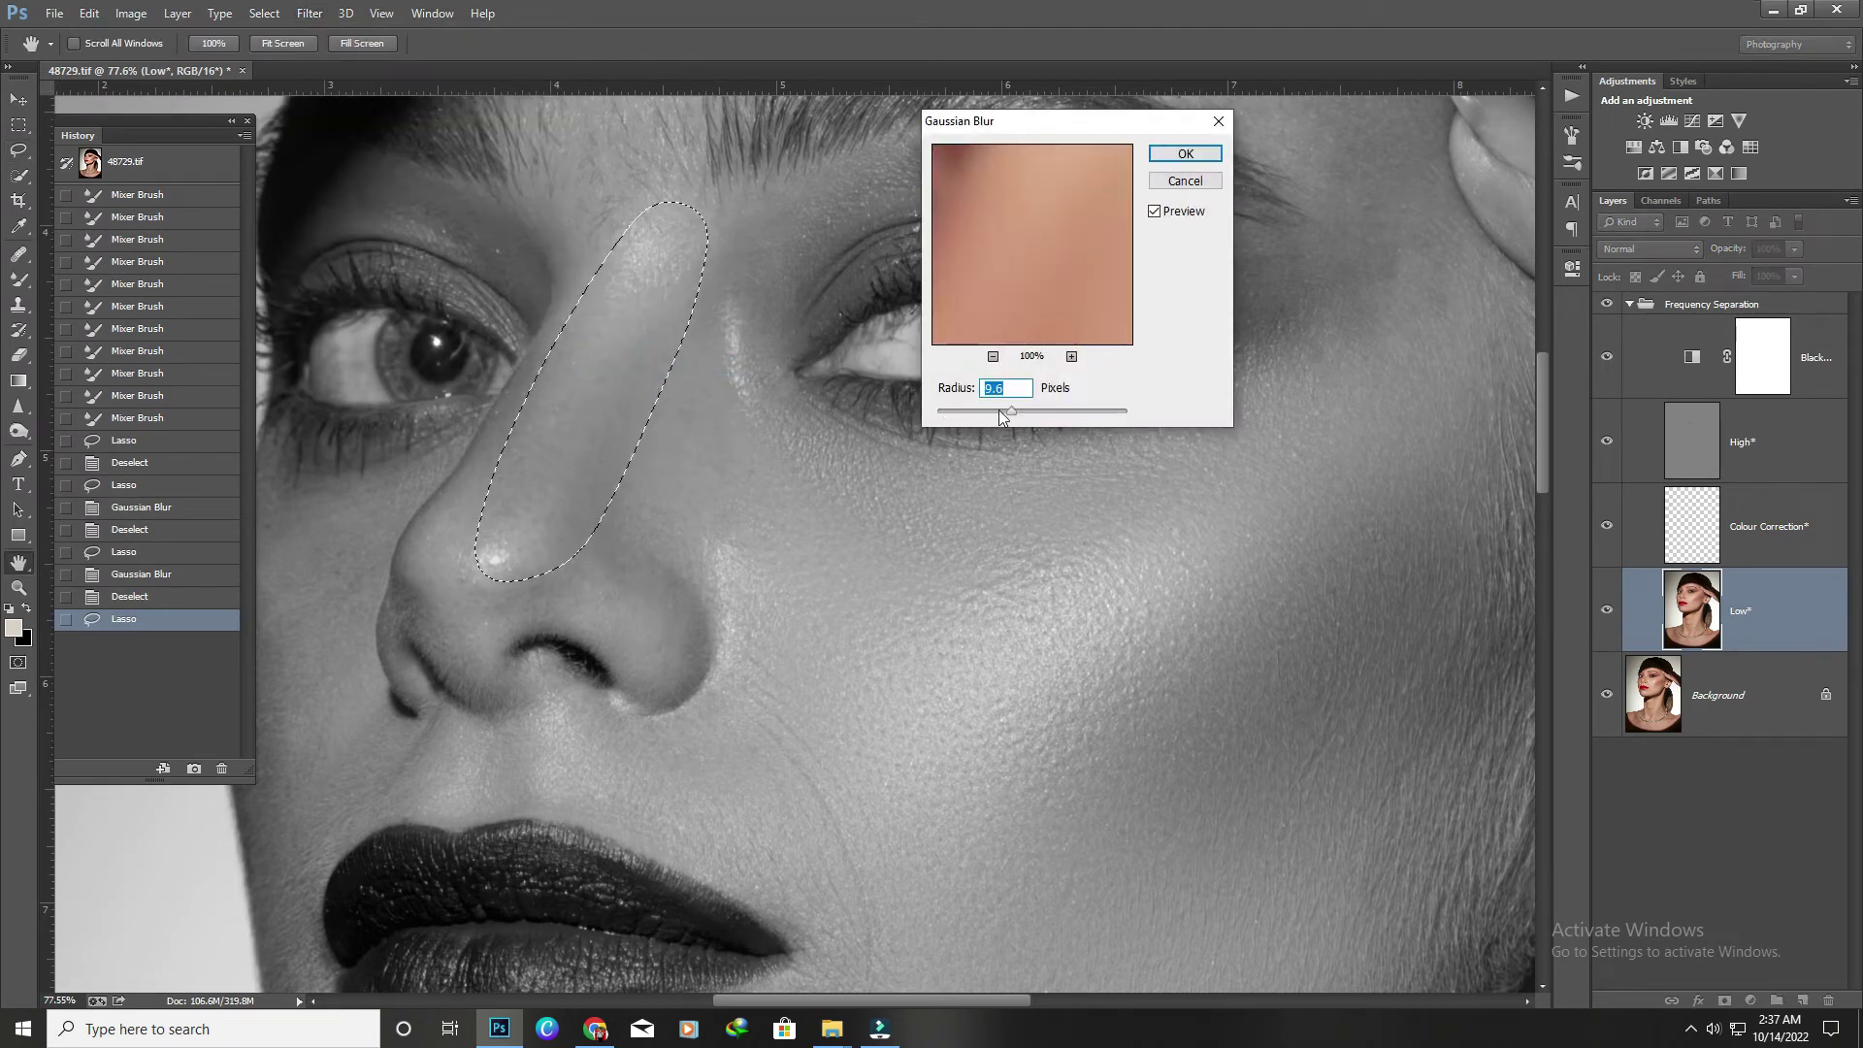
pyautogui.press('Return')
pyautogui.hotkey('ctrl', 'd')
pyautogui.scroll(-3, 945, 392)
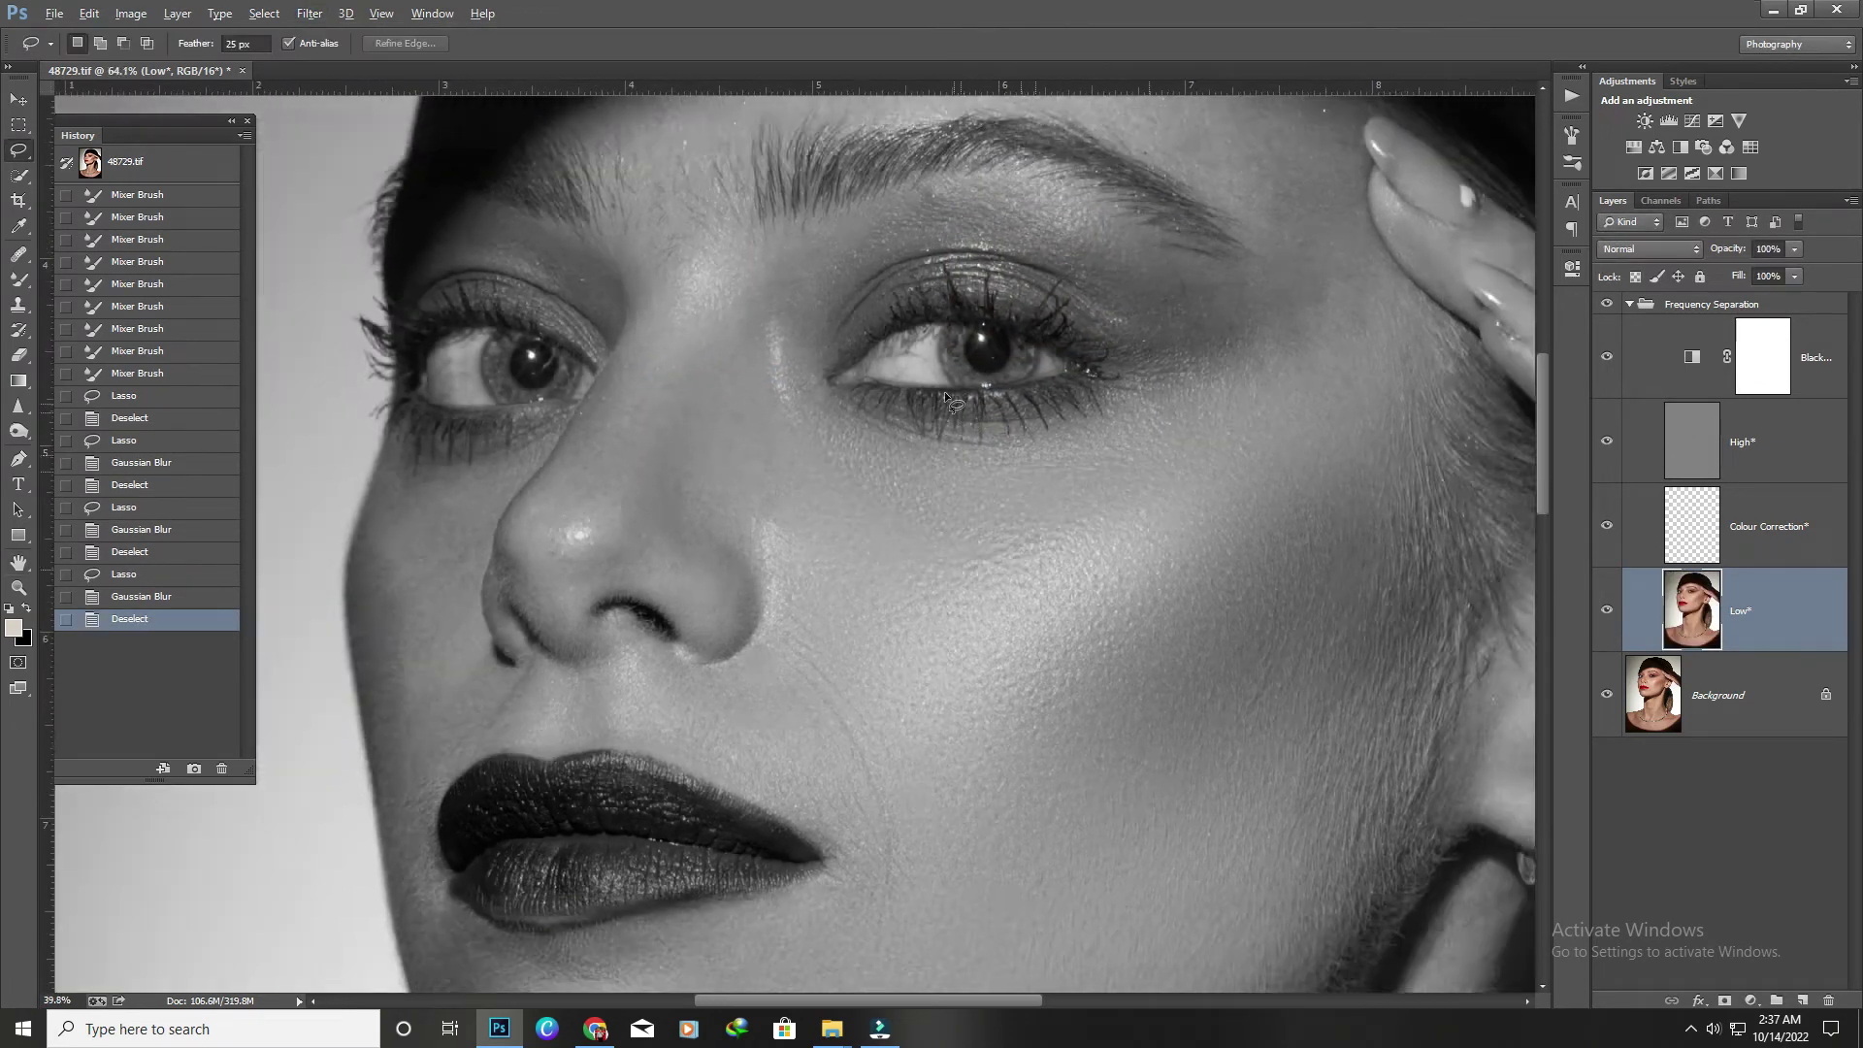
pyautogui.scroll(-2, 830, 412)
pyautogui.scroll(2, 836, 442)
pyautogui.scroll(-2, 836, 442)
pyautogui.scroll(2, 945, 478)
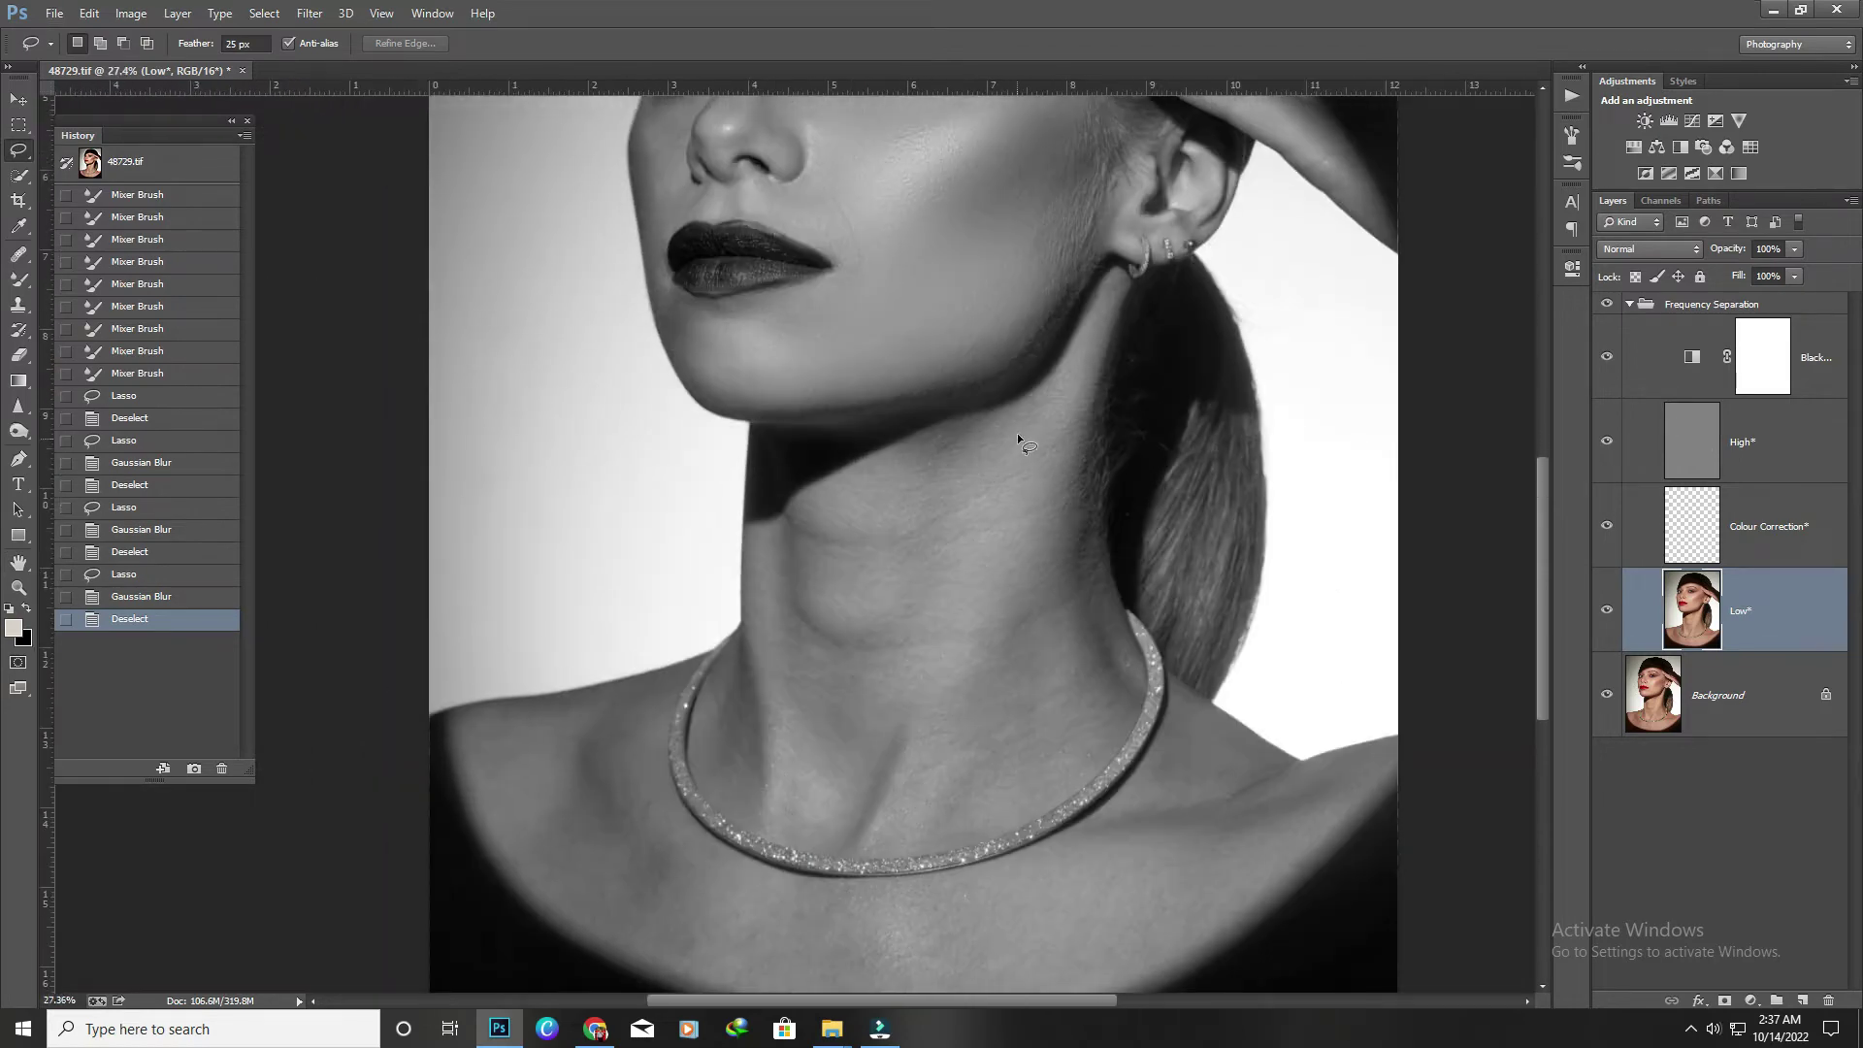
pyautogui.scroll(2, 1017, 433)
pyautogui.scroll(5, 1017, 253)
# Lasso the temple skin beside the eye and fingers and apply Gaussian Blur.
pyautogui.moveTo(1084, 202); pyautogui.dragTo(1106, 666)
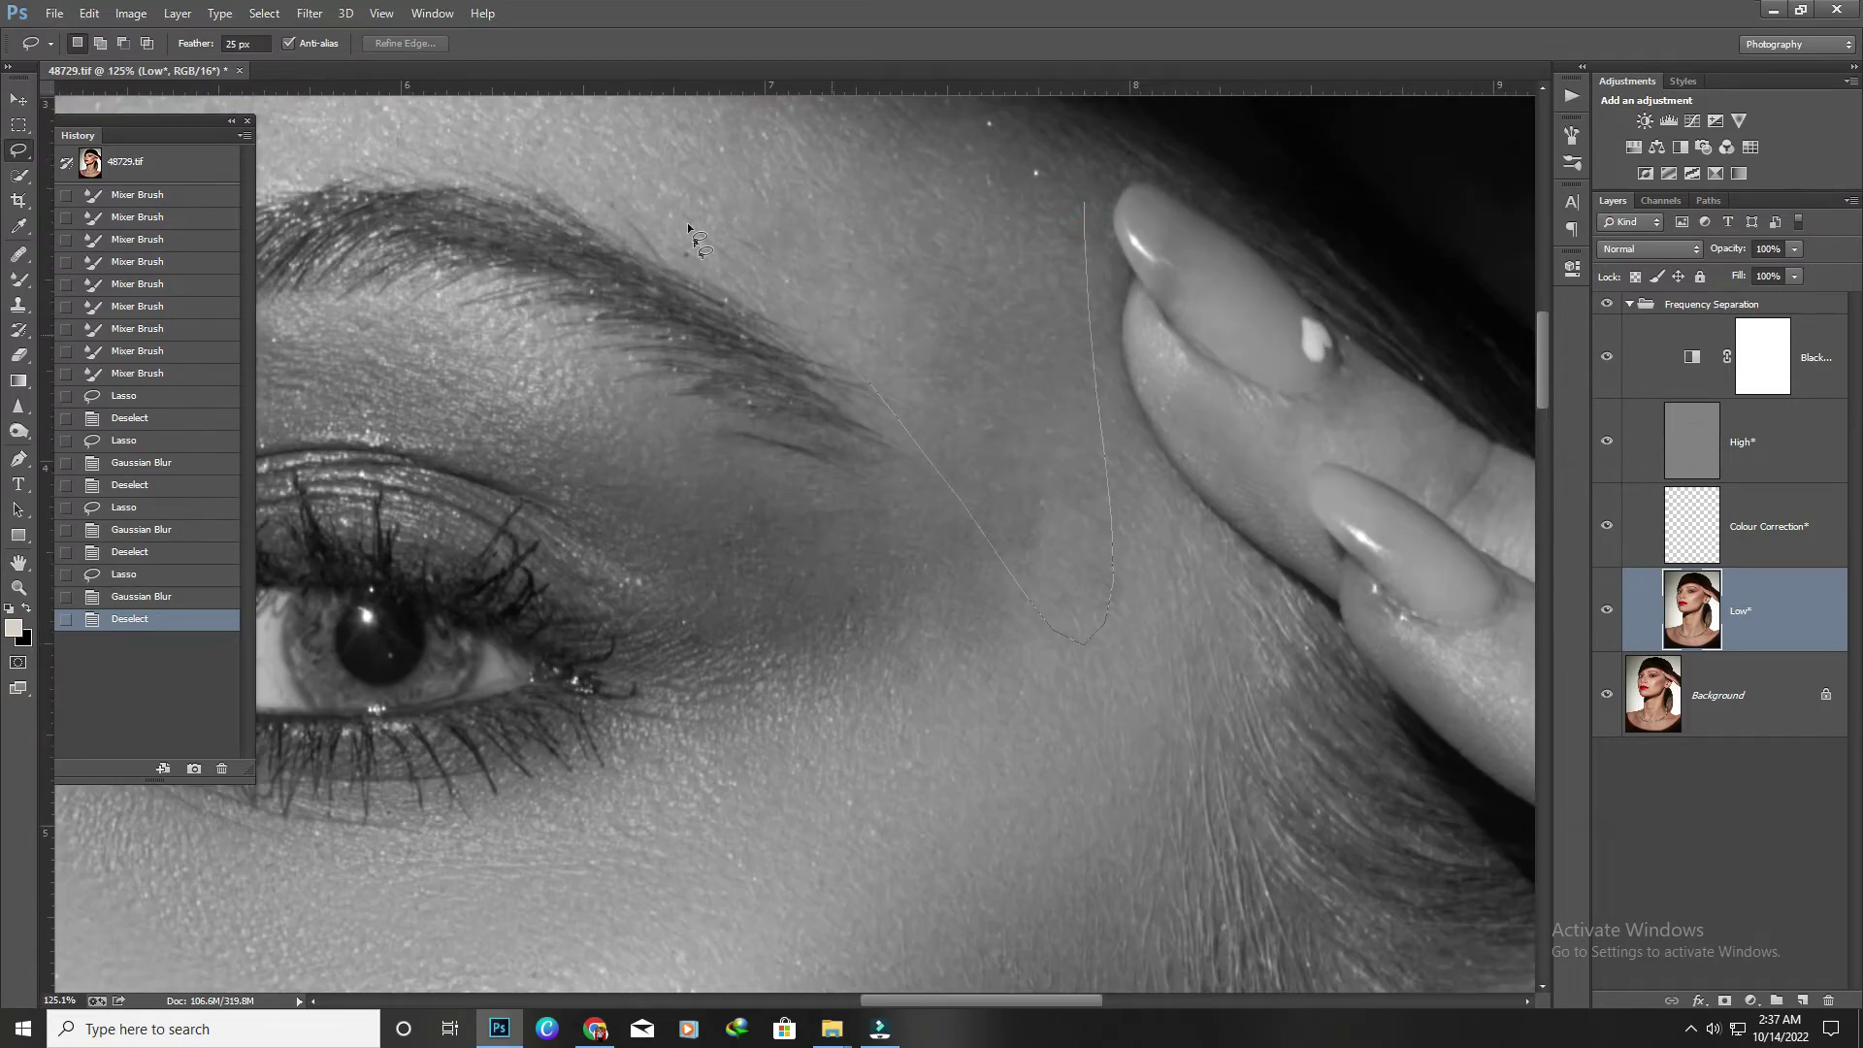
pyautogui.moveTo(1125, 179); pyautogui.dragTo(1087, 199)
pyautogui.click(309, 12)
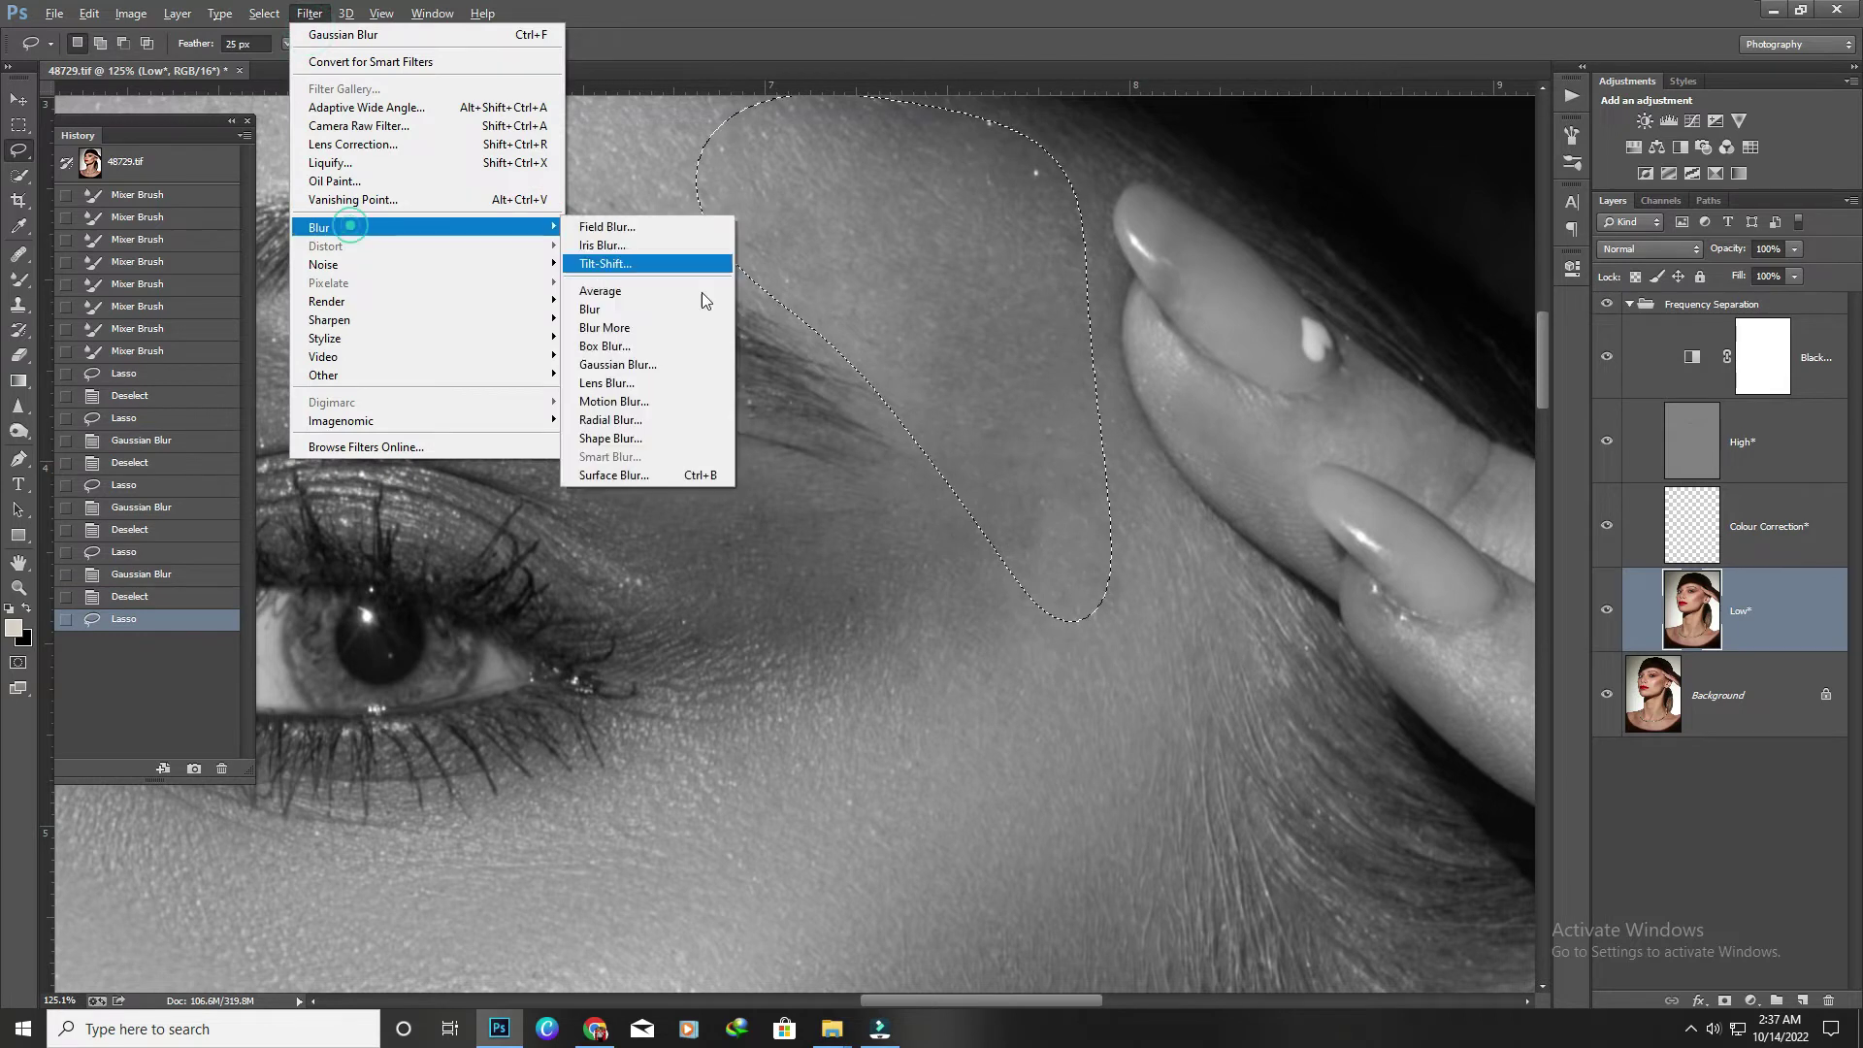
pyautogui.click(667, 368)
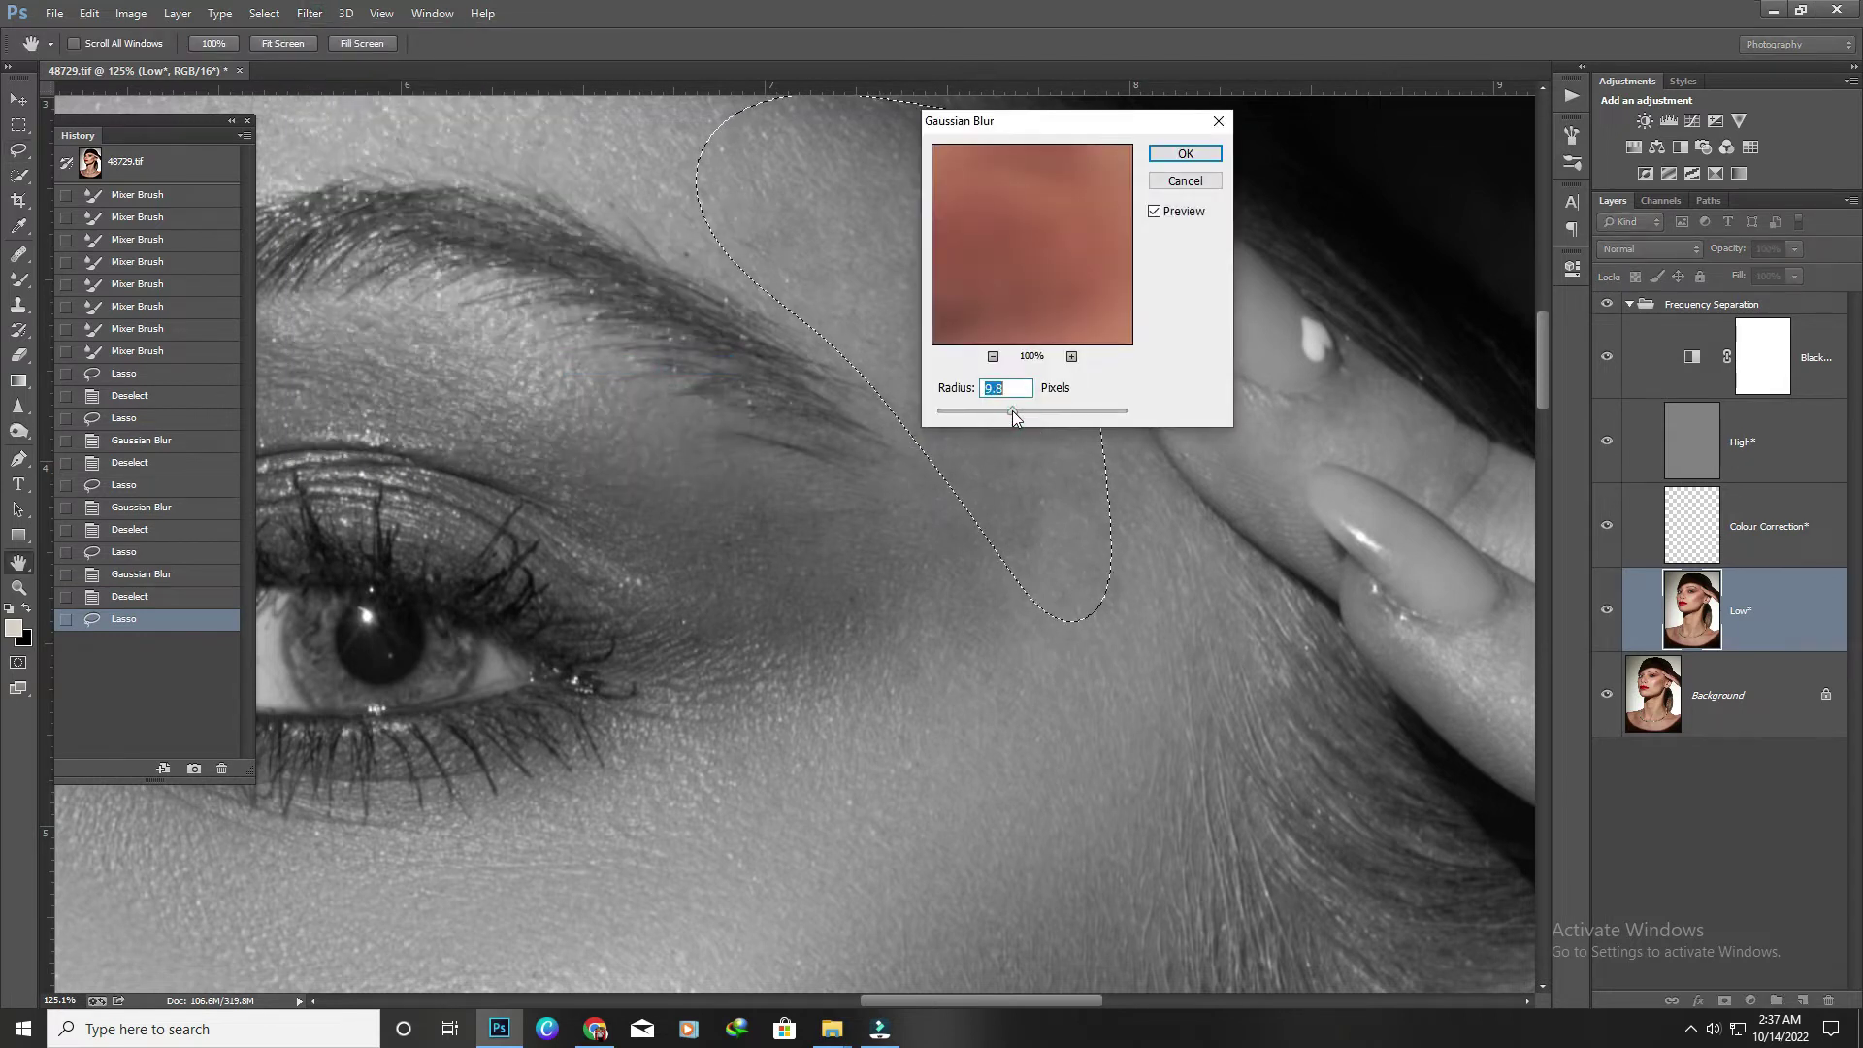
pyautogui.press('Return')
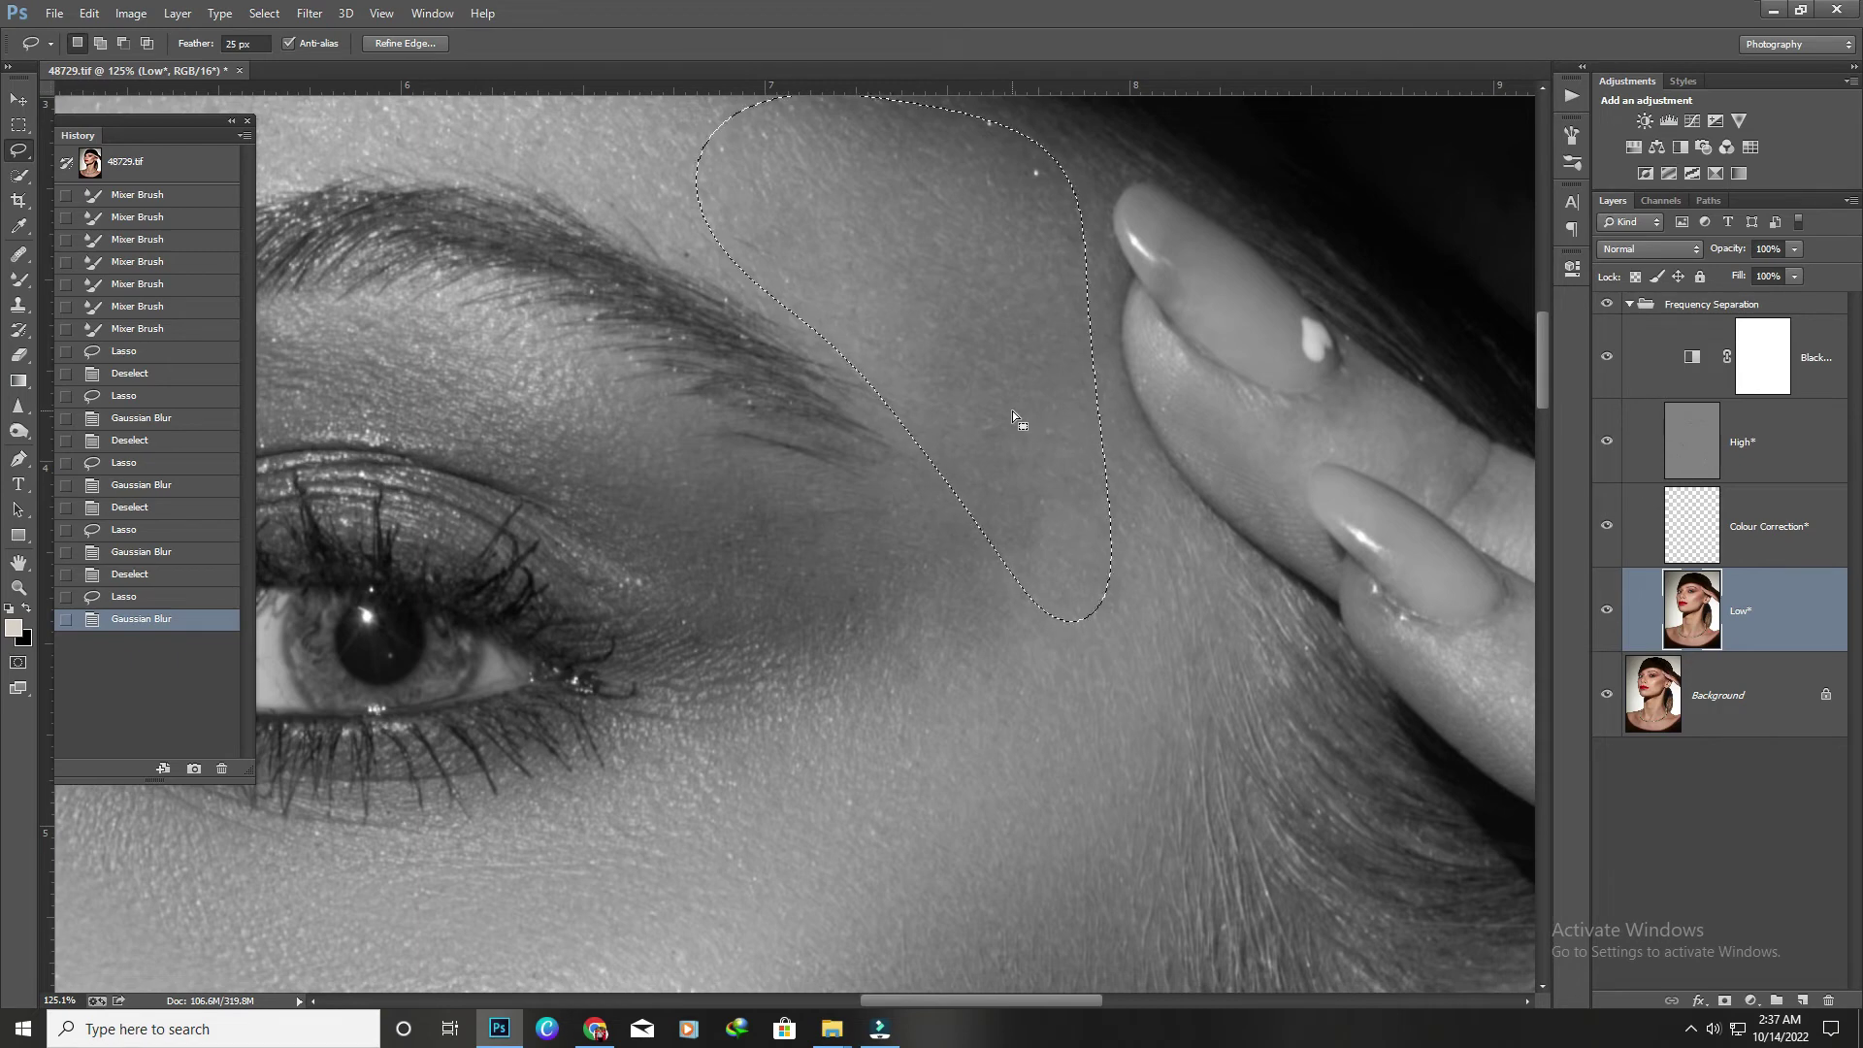
pyautogui.hotkey('ctrl', 'd')
pyautogui.scroll(-5, 819, 416)
pyautogui.scroll(5, 1318, 631)
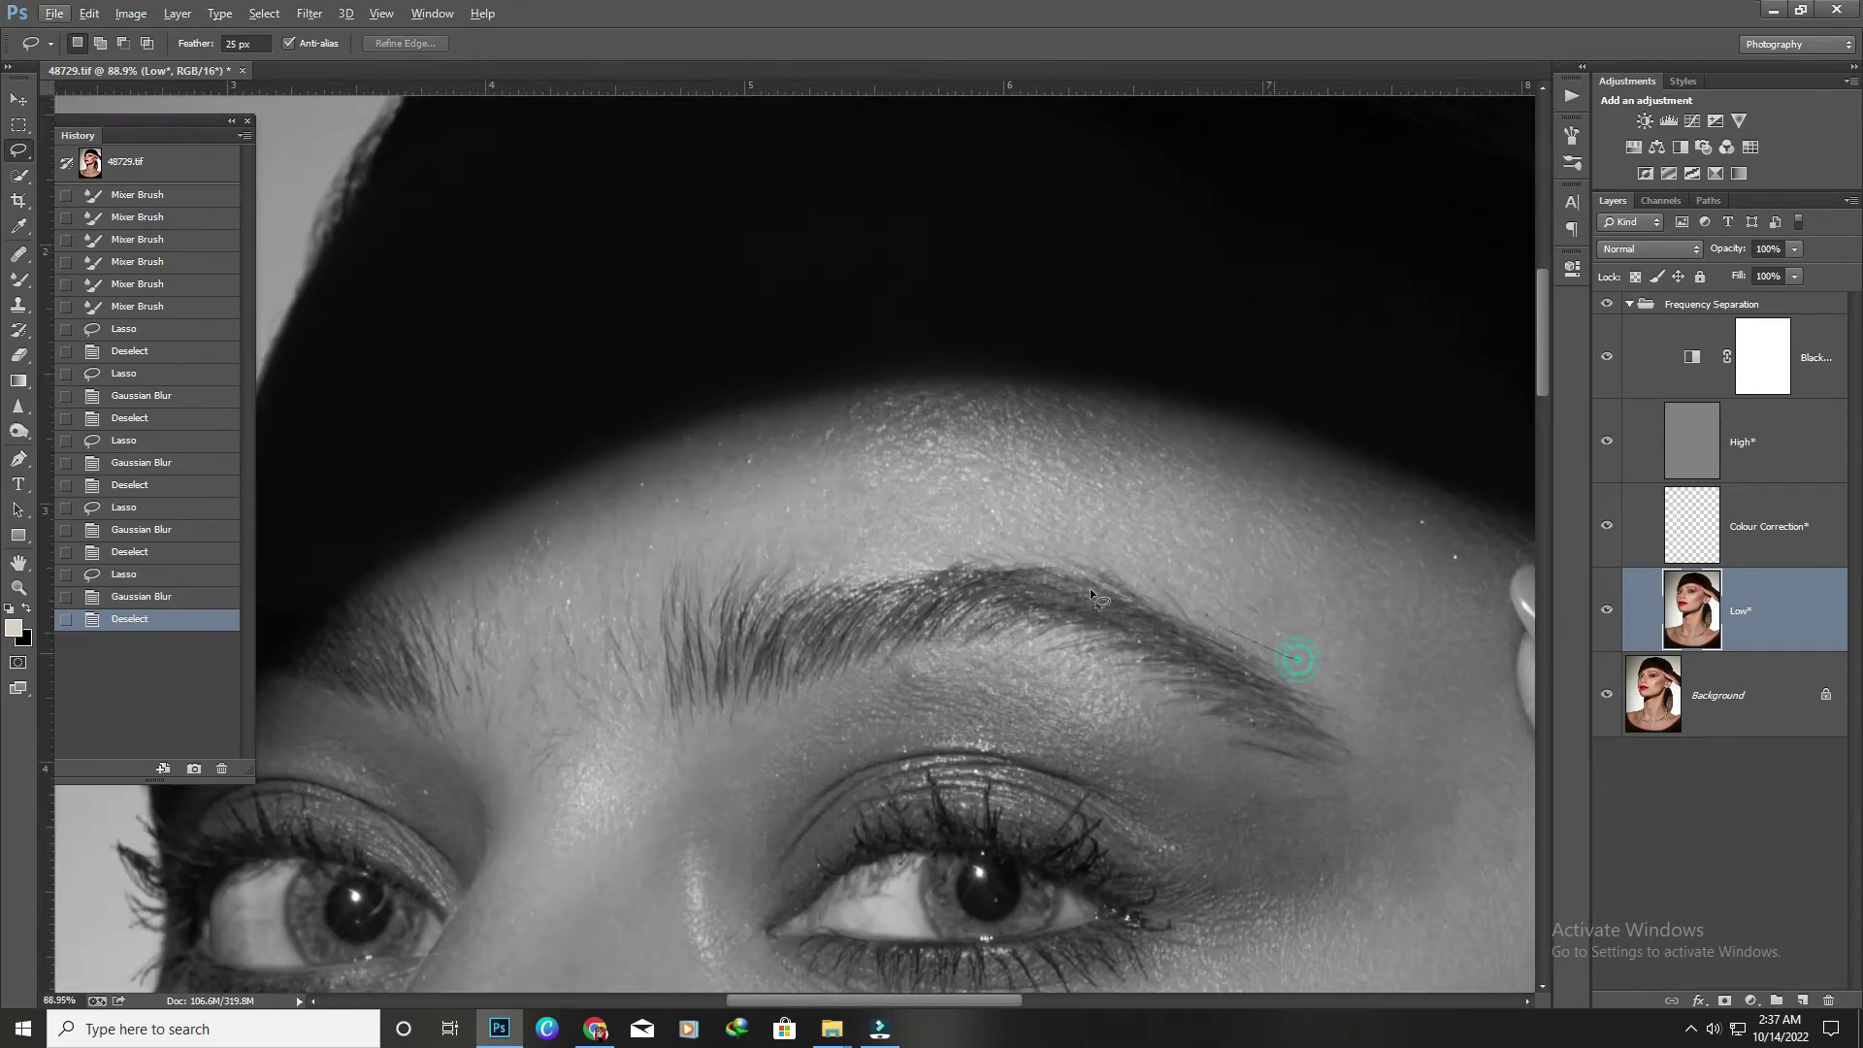
# Lasso a forehead patch above the brow, cancel a stray Portraiture window, and undo back to the selection.
pyautogui.moveTo(912, 415); pyautogui.dragTo(1322, 582)
pyautogui.moveTo(1317, 459); pyautogui.dragTo(1171, 596)
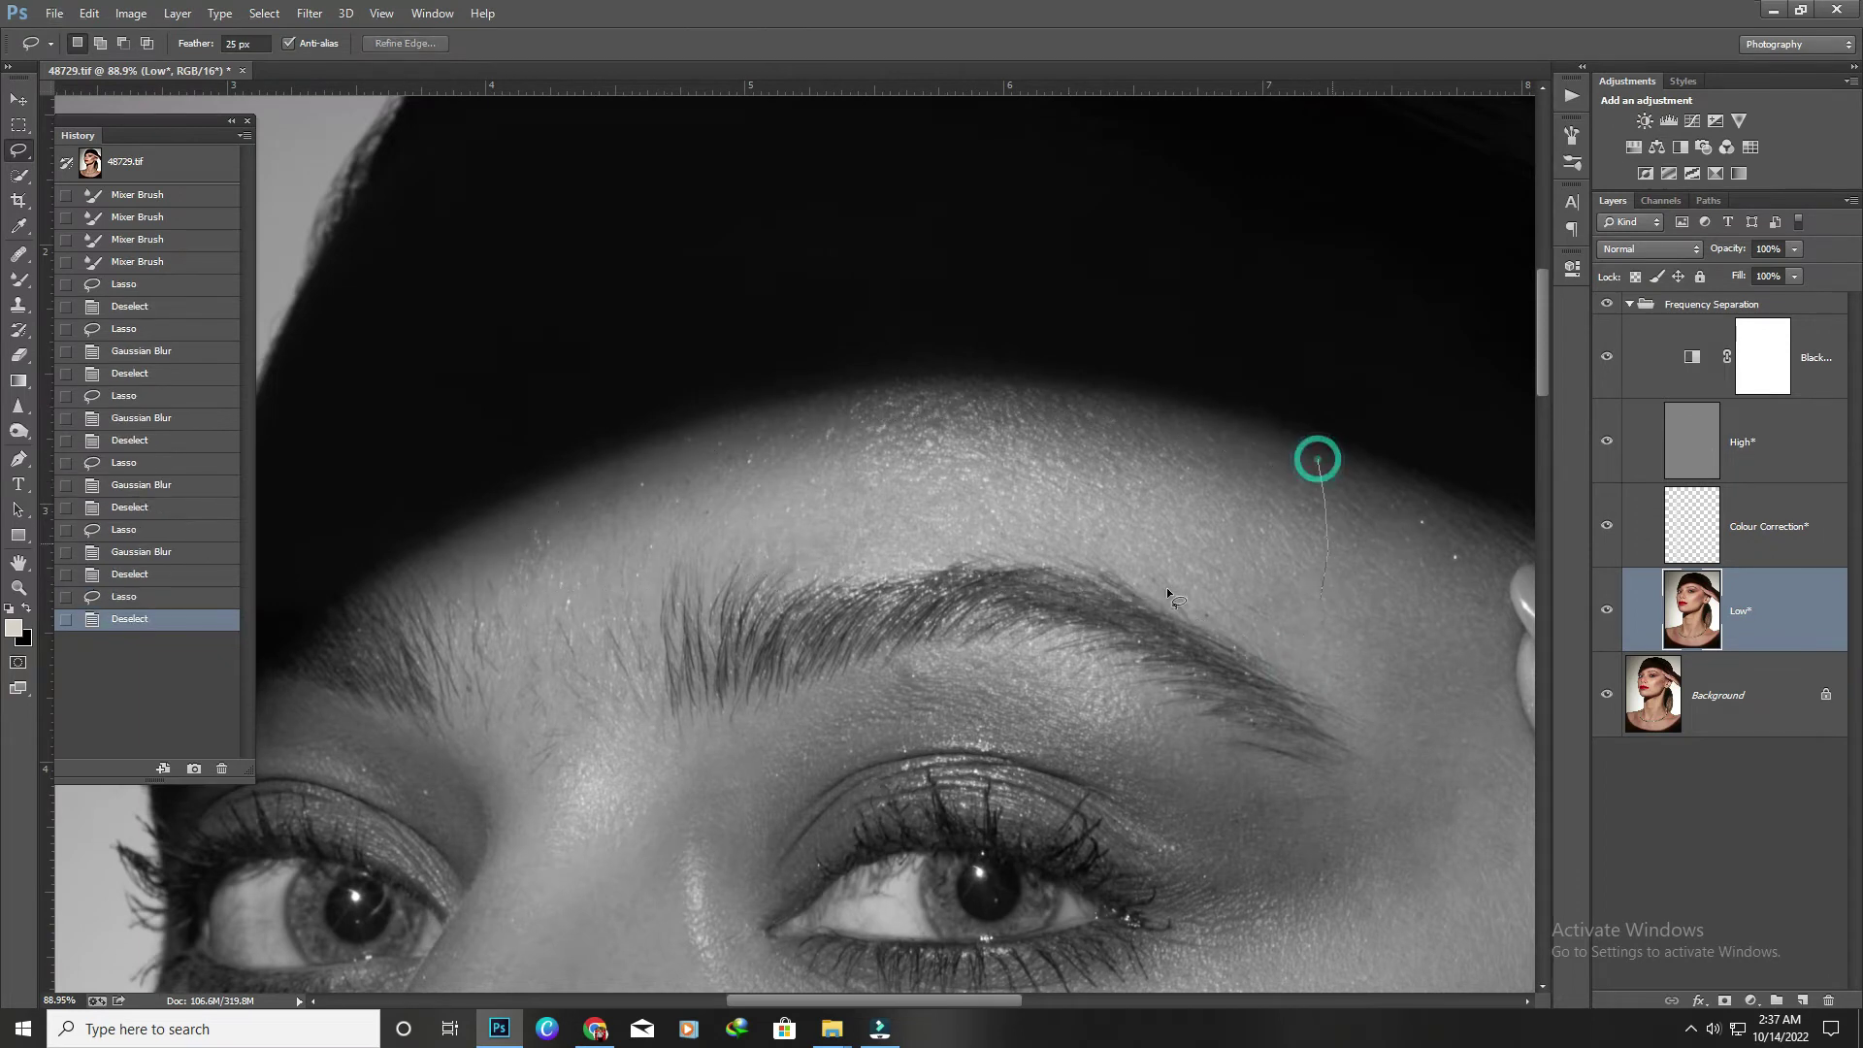
pyautogui.moveTo(1394, 465); pyautogui.dragTo(1319, 446)
pyautogui.click(309, 13)
pyautogui.moveTo(318, 227)
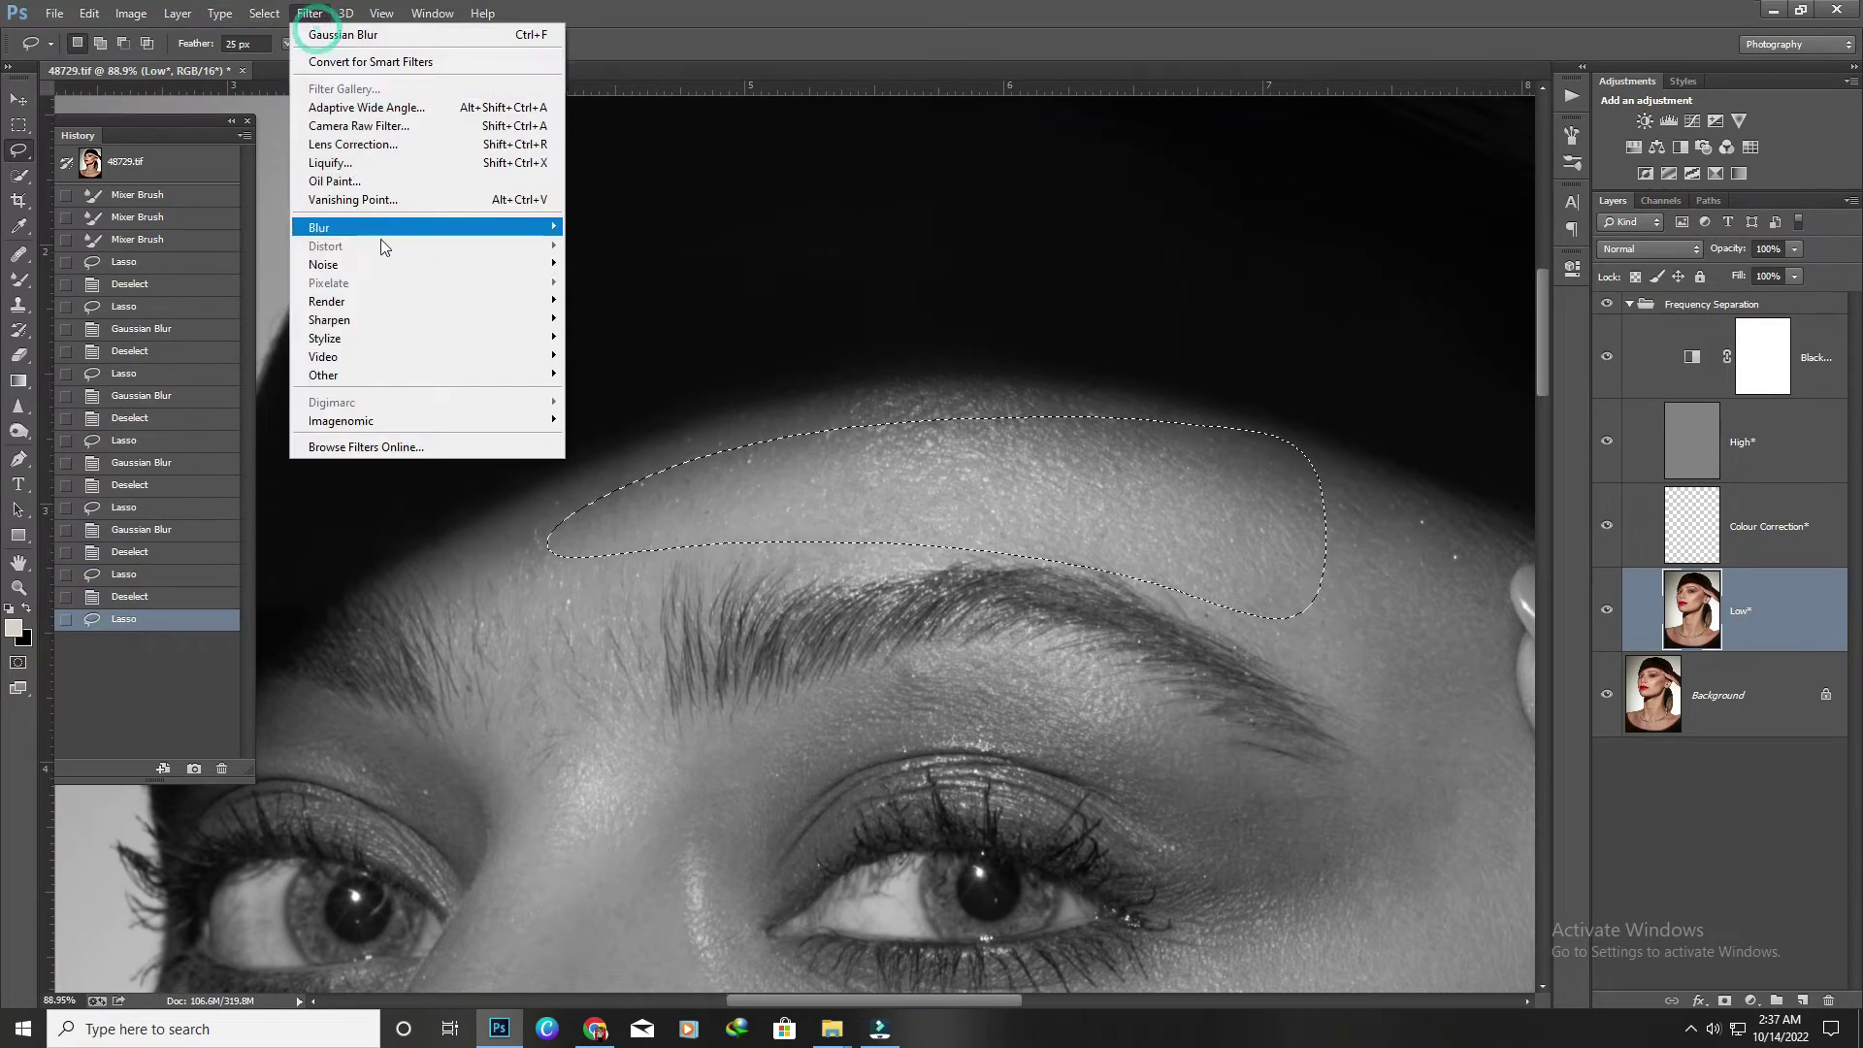
pyautogui.click(682, 366)
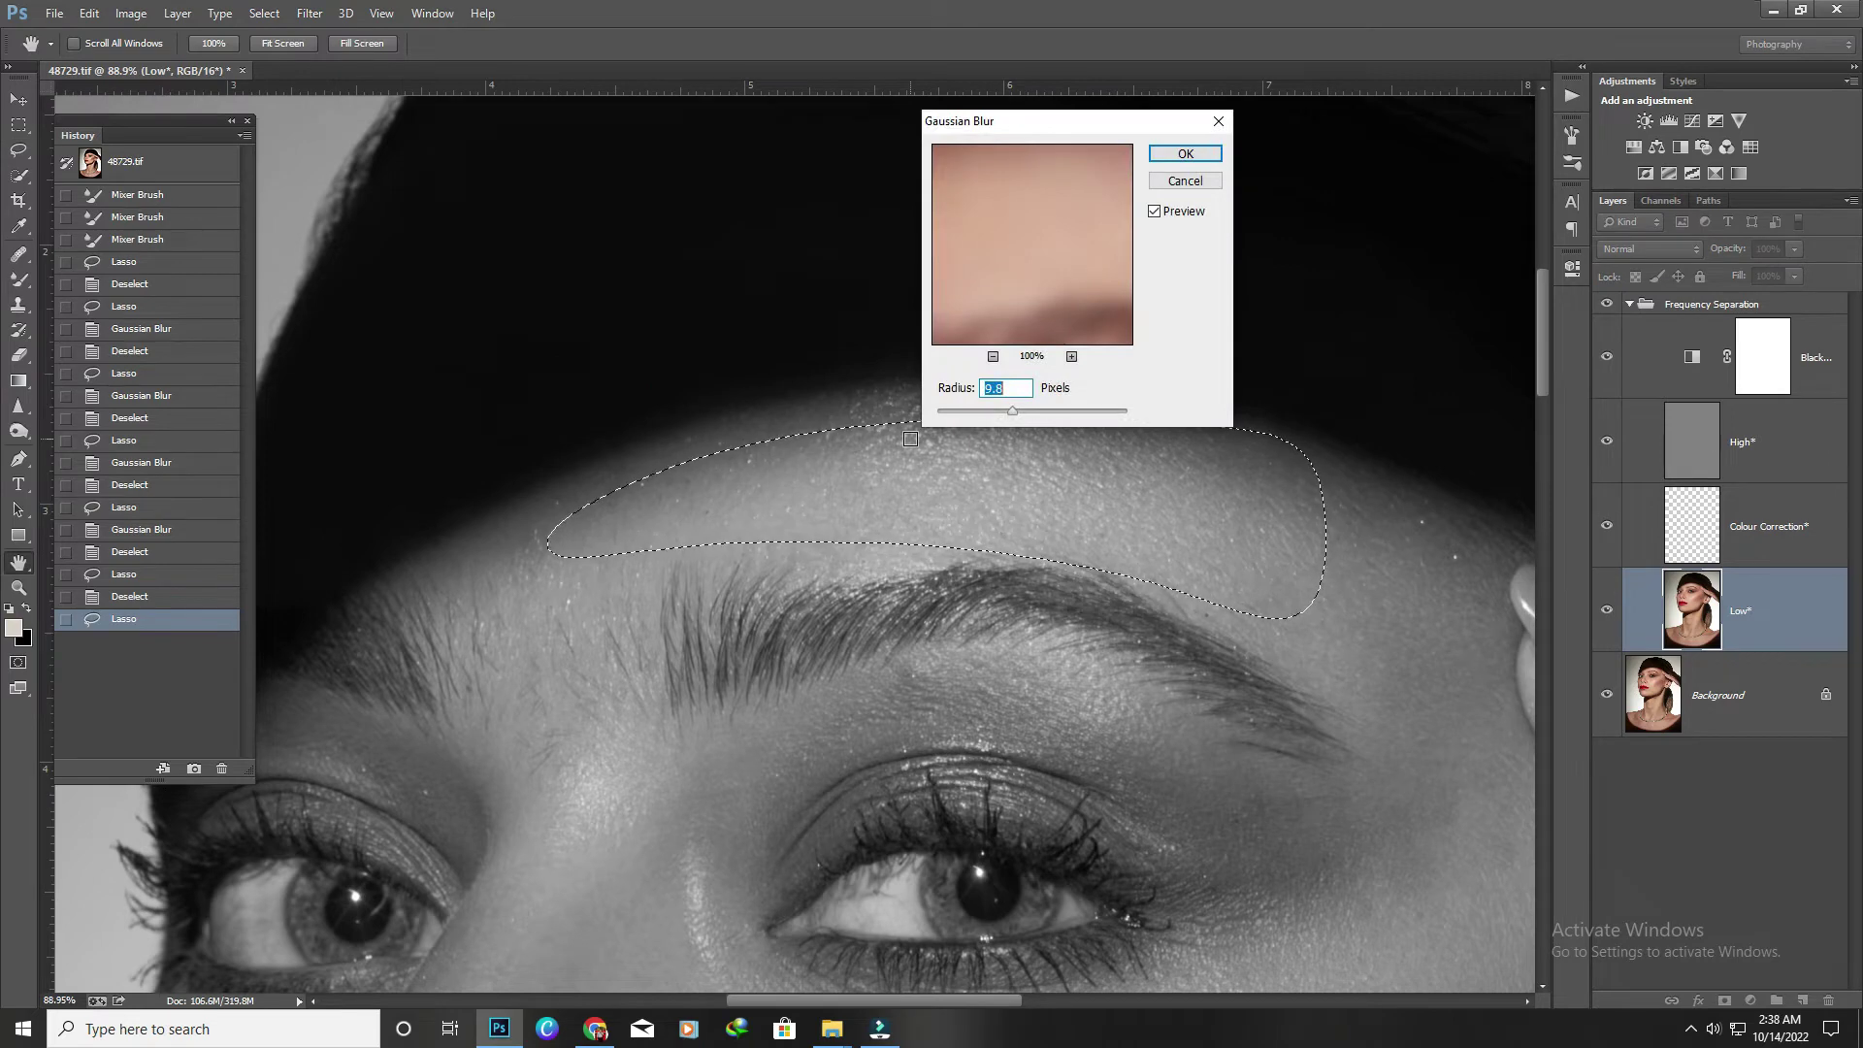
pyautogui.press('Return')
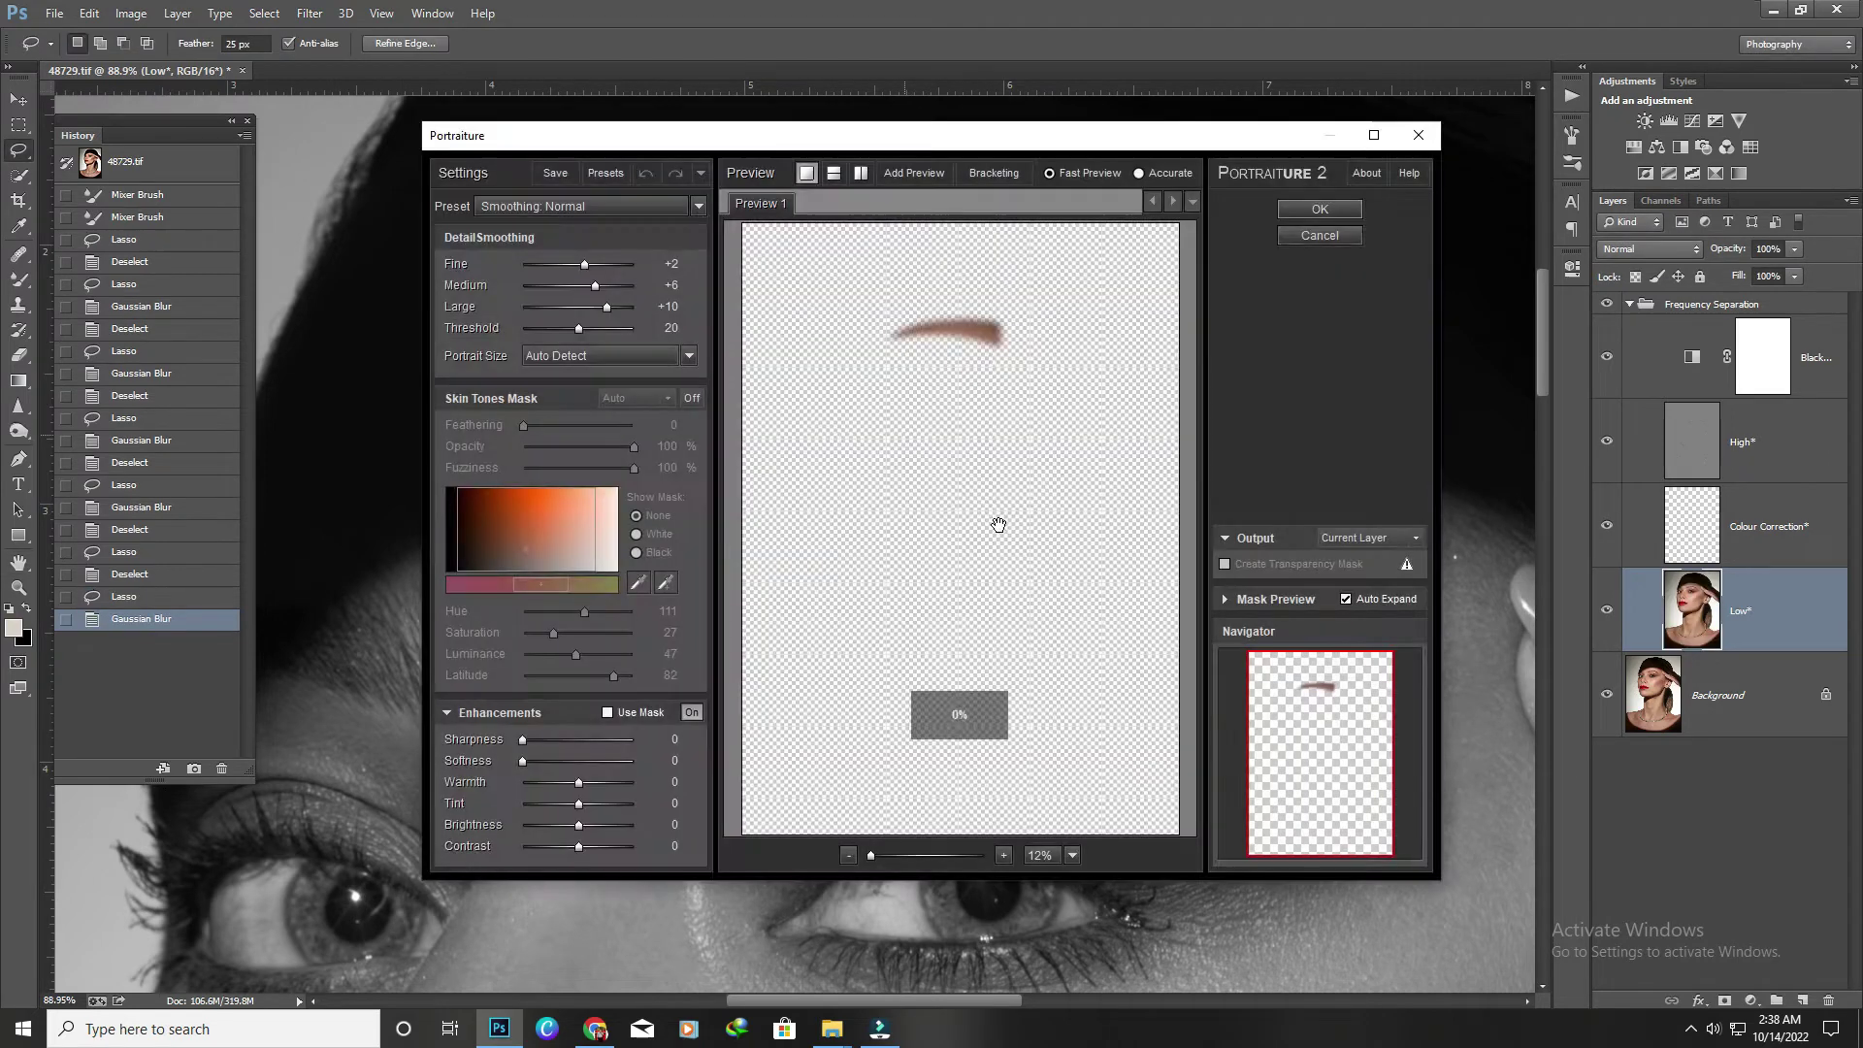
pyautogui.click(1320, 233)
pyautogui.hotkey('ctrl', 'z')
pyautogui.hotkey('ctrl', 'alt', 'z')
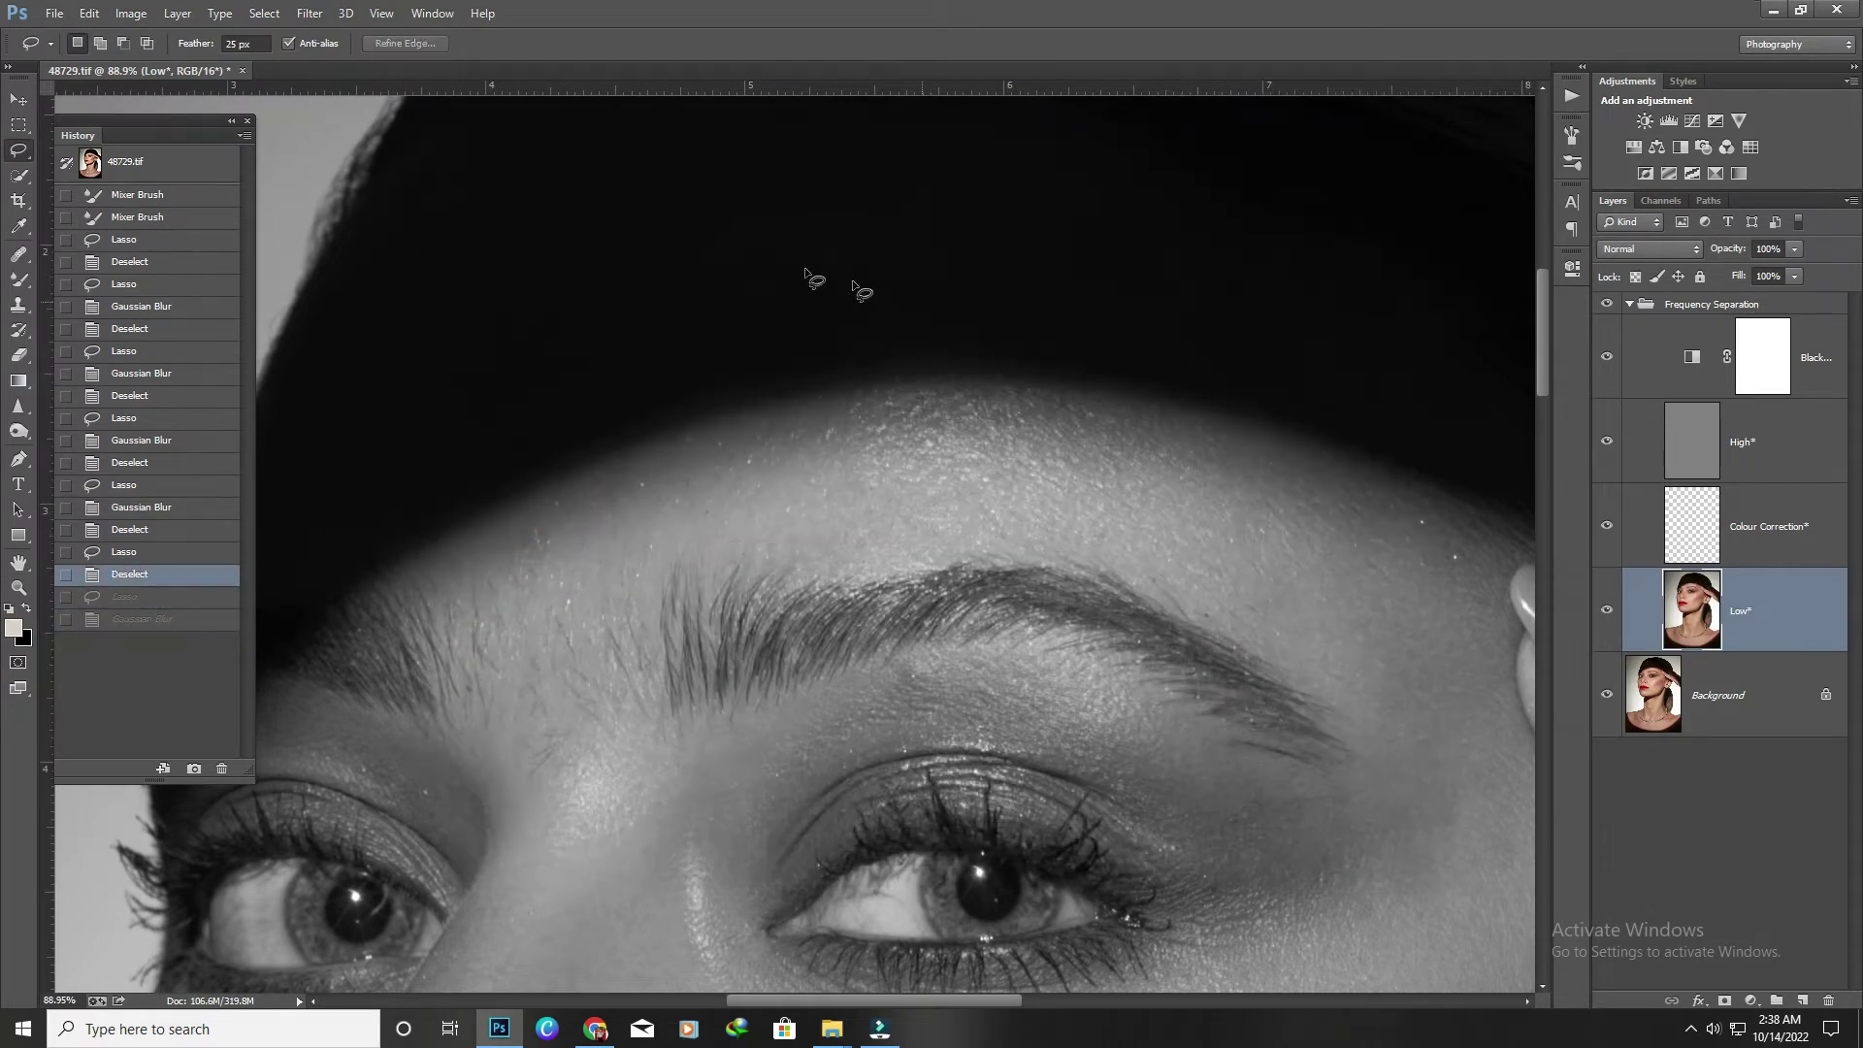
pyautogui.hotkey('shift', 'ctrl', 'z')
# Apply Gaussian Blur to the forehead patch and deselect.
pyautogui.click(309, 12)
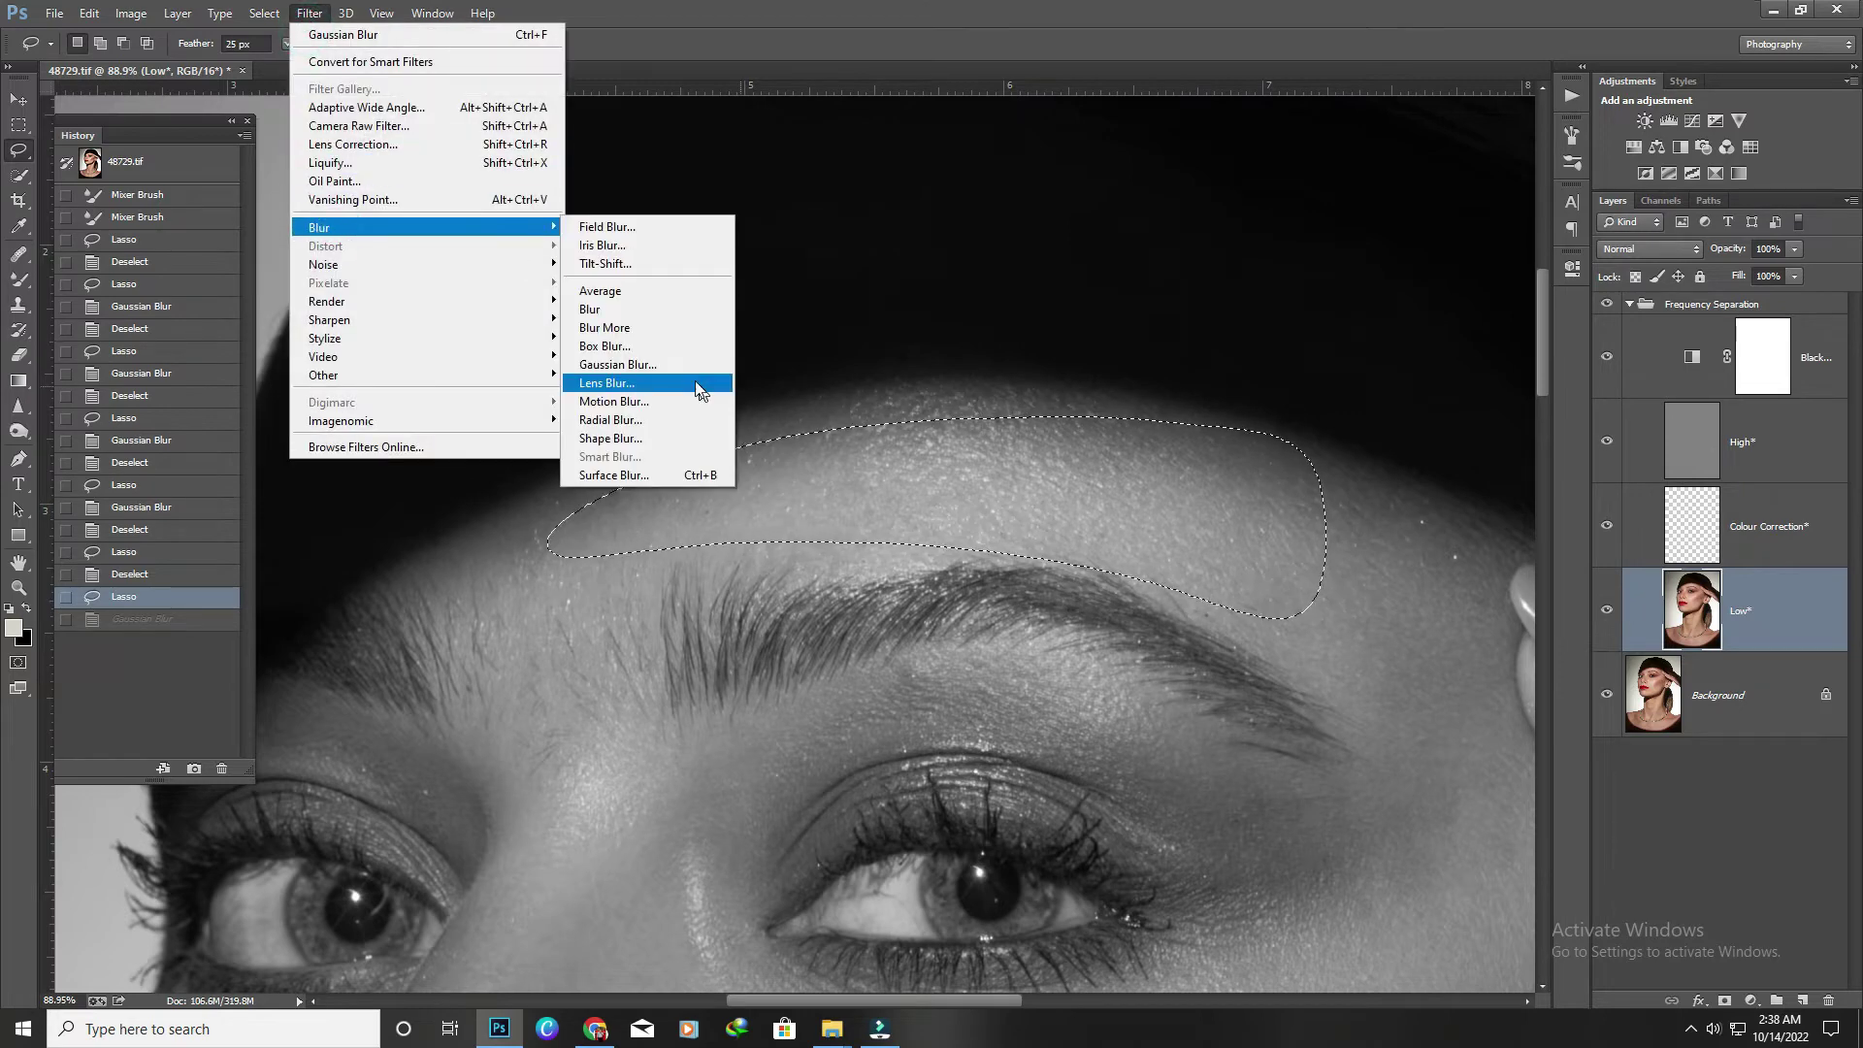
pyautogui.click(669, 365)
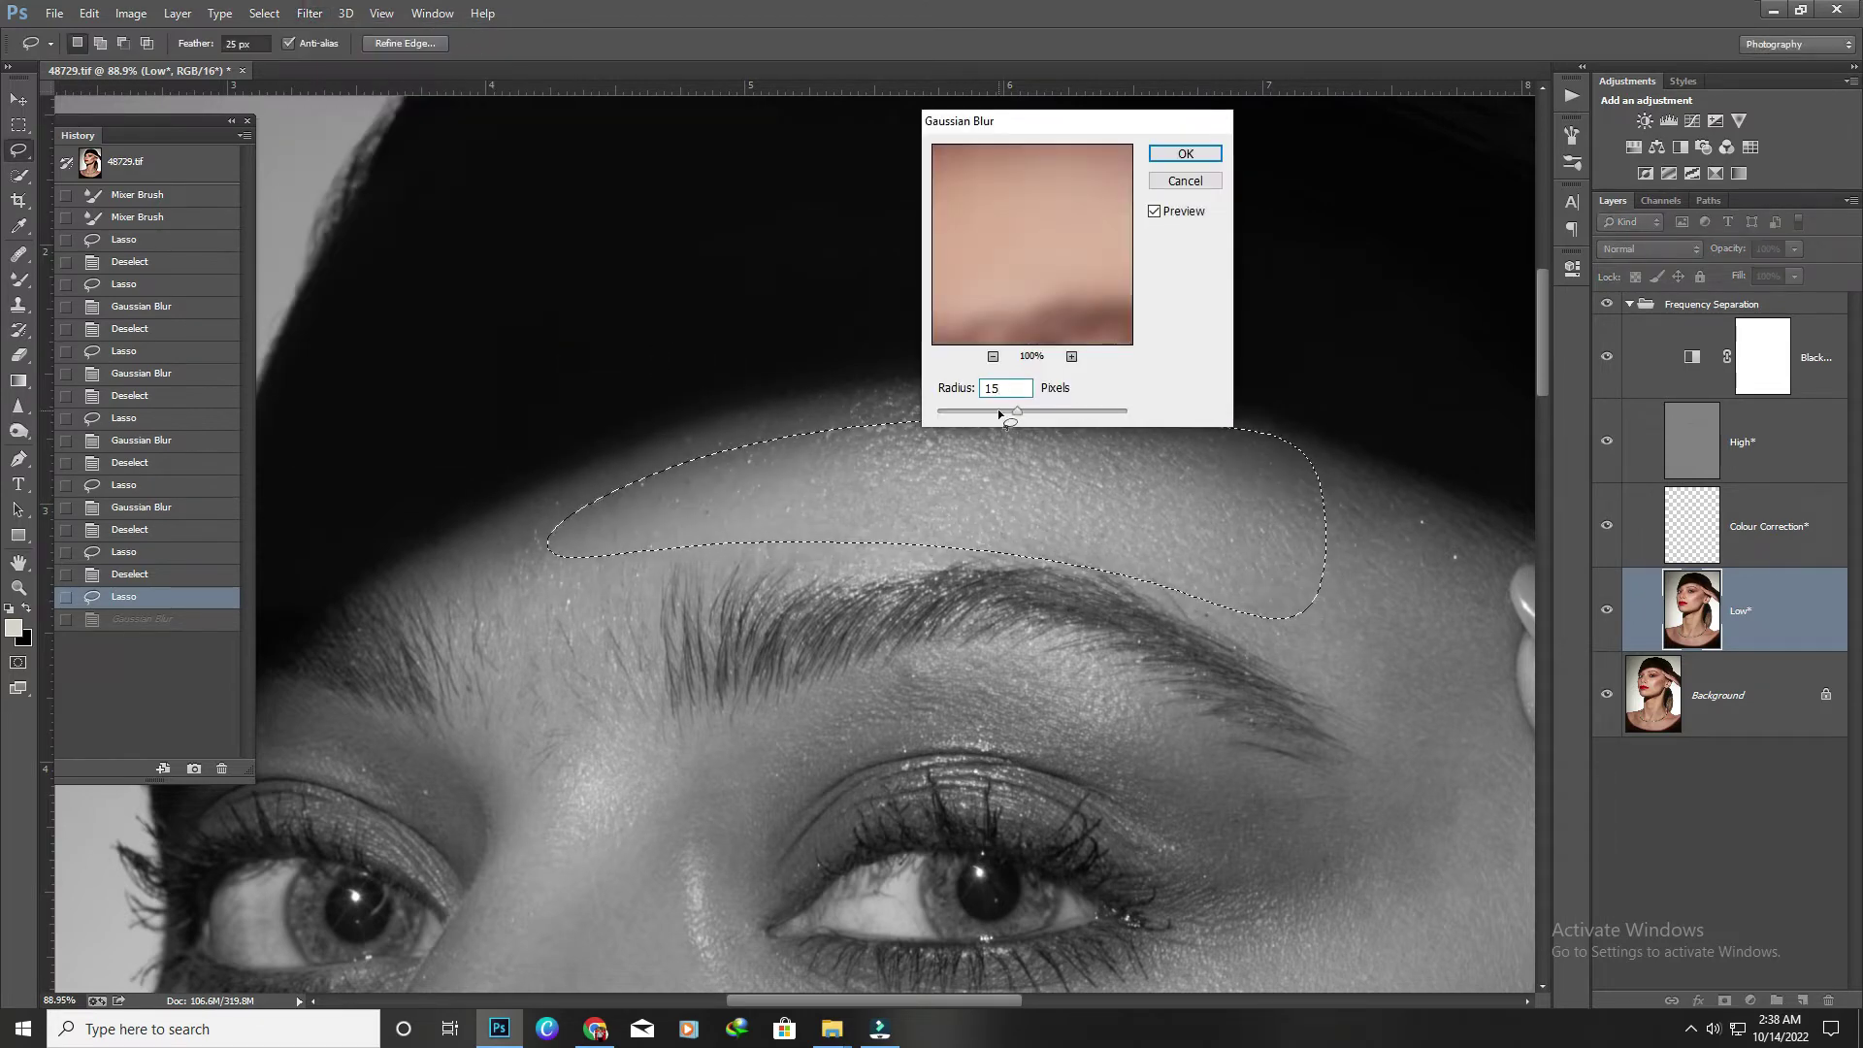
pyautogui.press('Return')
pyautogui.hotkey('ctrl', 'd')
pyautogui.press('l')
pyautogui.scroll(-3, 838, 318)
pyautogui.scroll(-2, 838, 318)
pyautogui.scroll(-3, 838, 318)
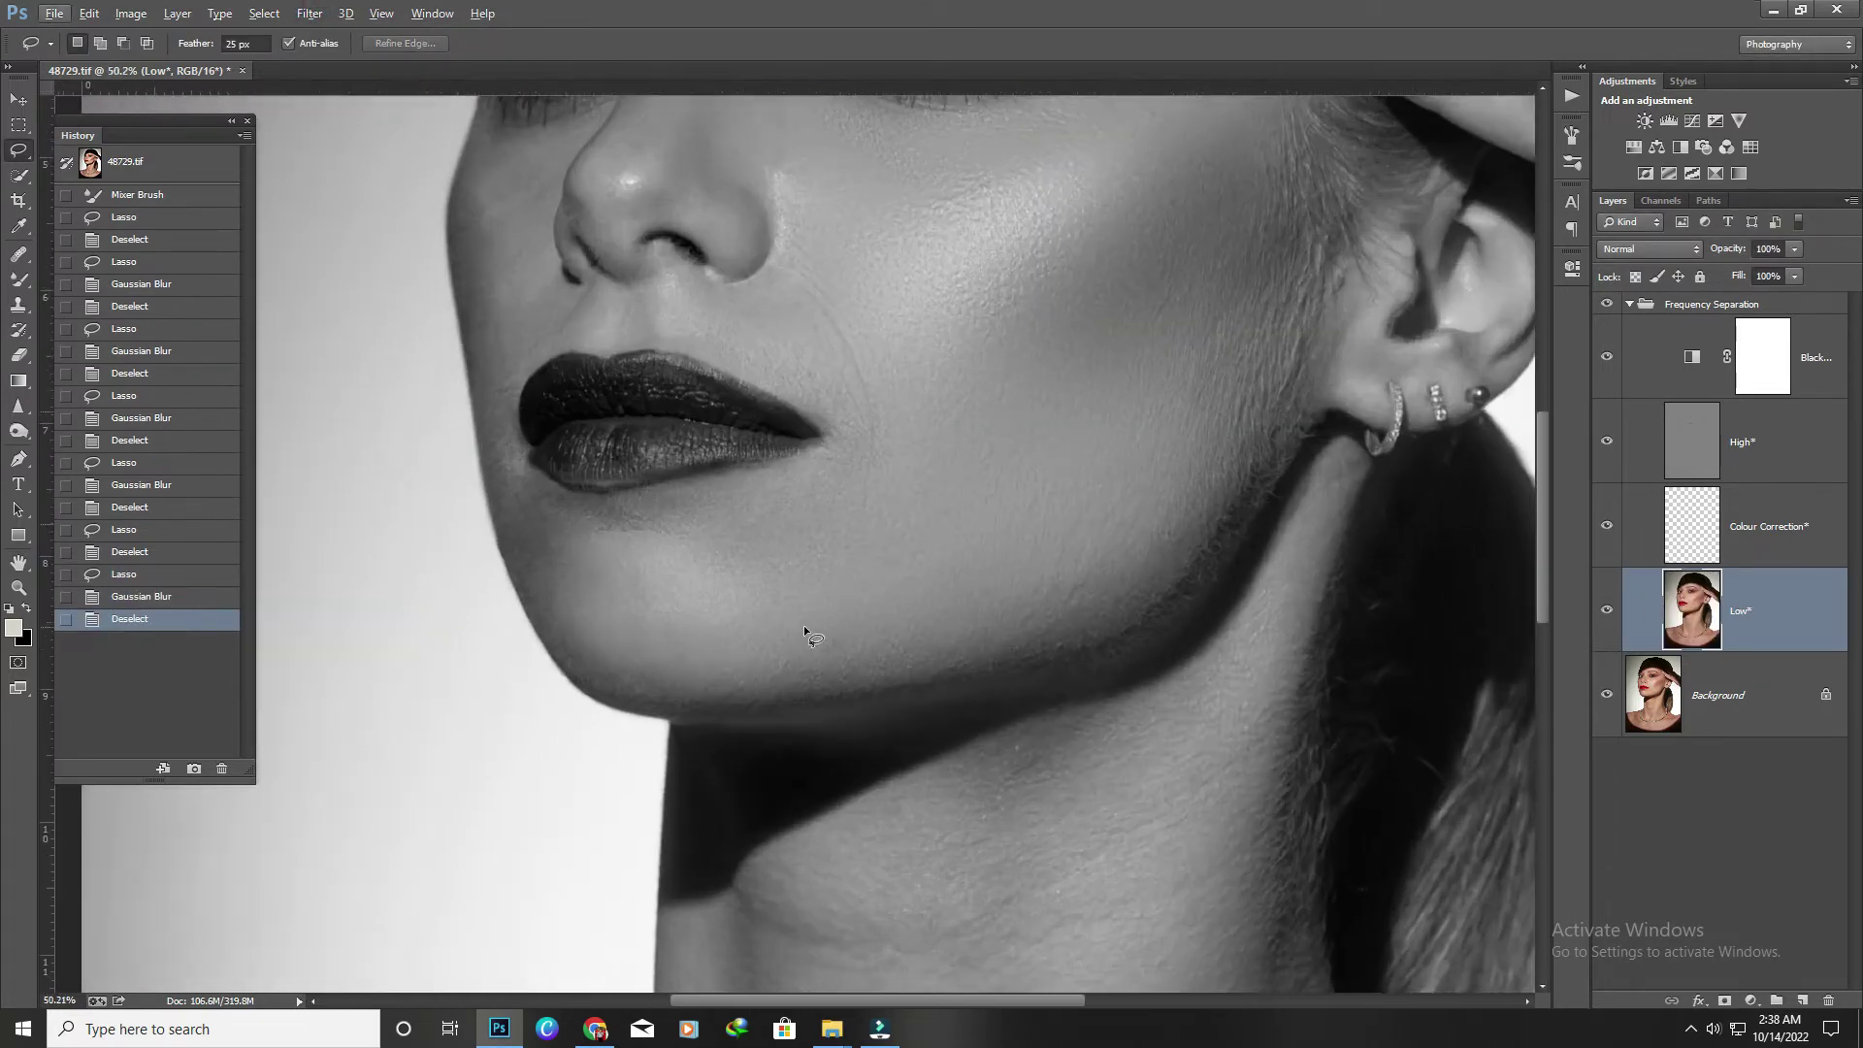
pyautogui.scroll(3, 679, 388)
pyautogui.scroll(3, 580, 409)
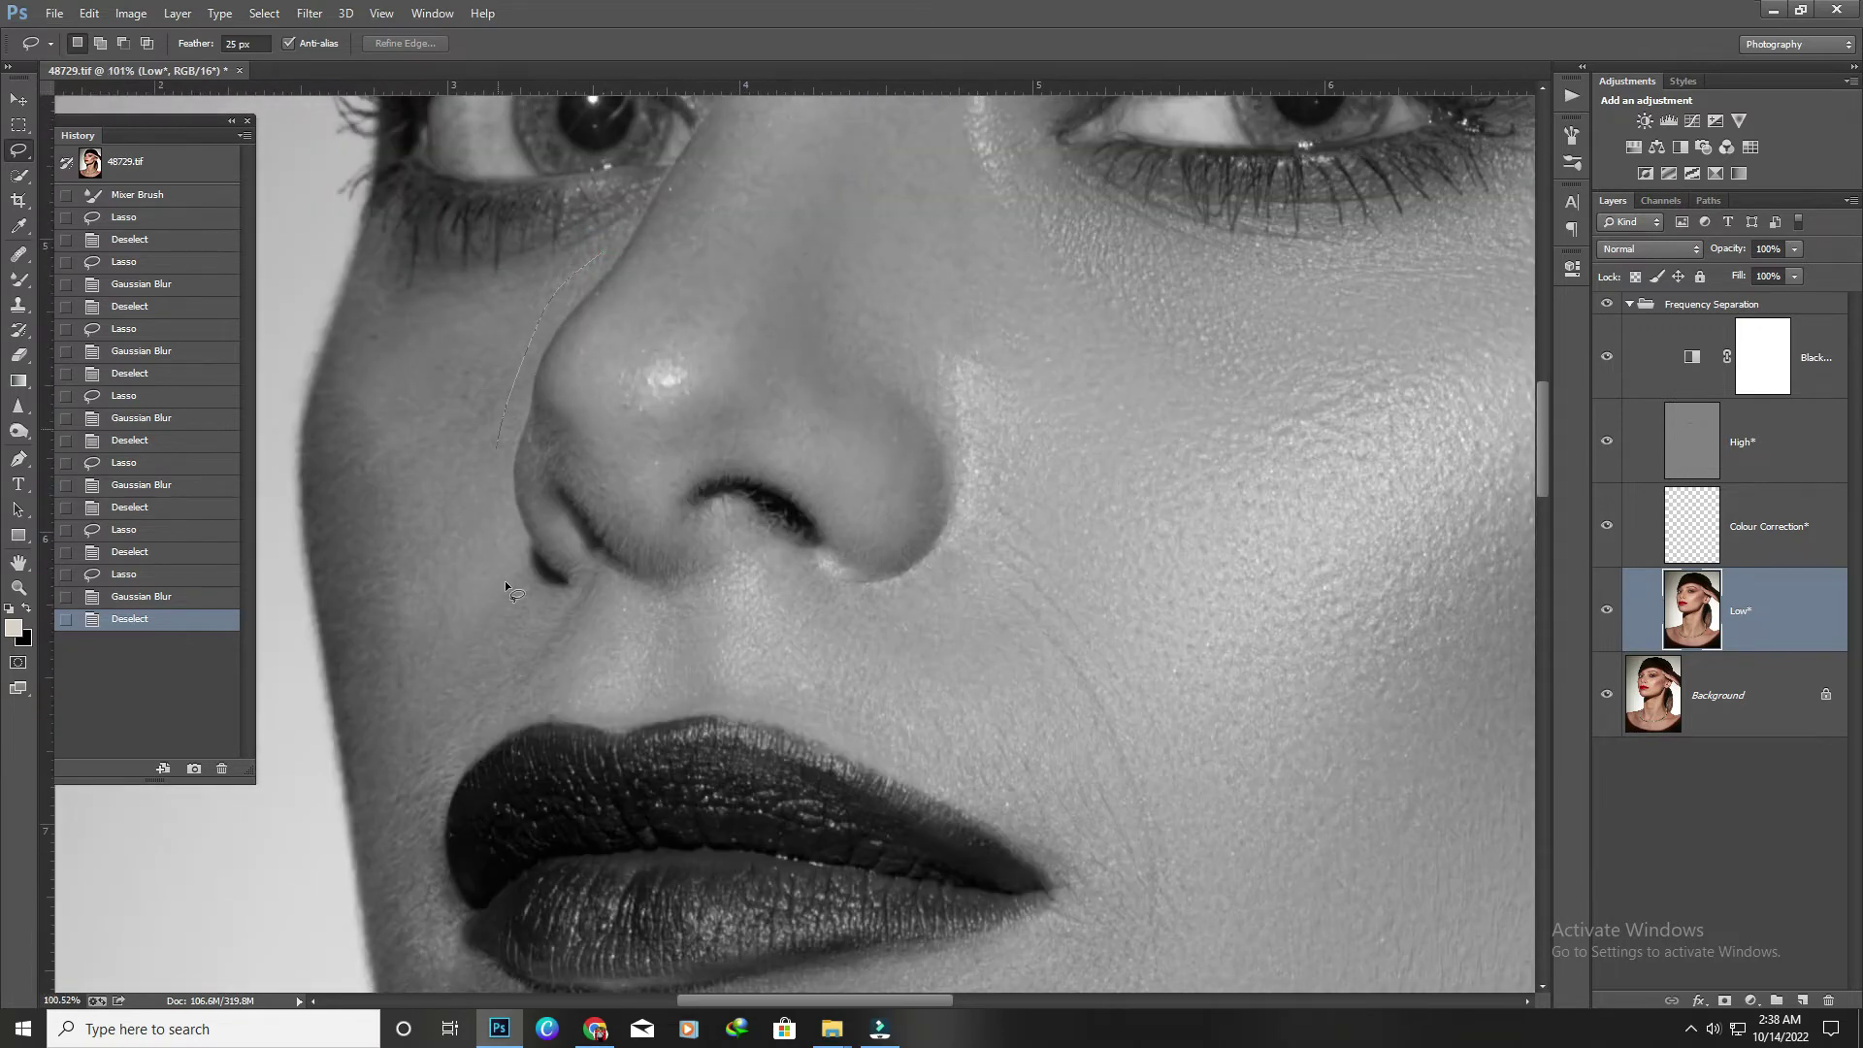
# Lasso the cheek beside the nose, apply Gaussian Blur, and fit the portrait in view.
pyautogui.moveTo(397, 218); pyautogui.dragTo(589, 228)
pyautogui.click(263, 12)
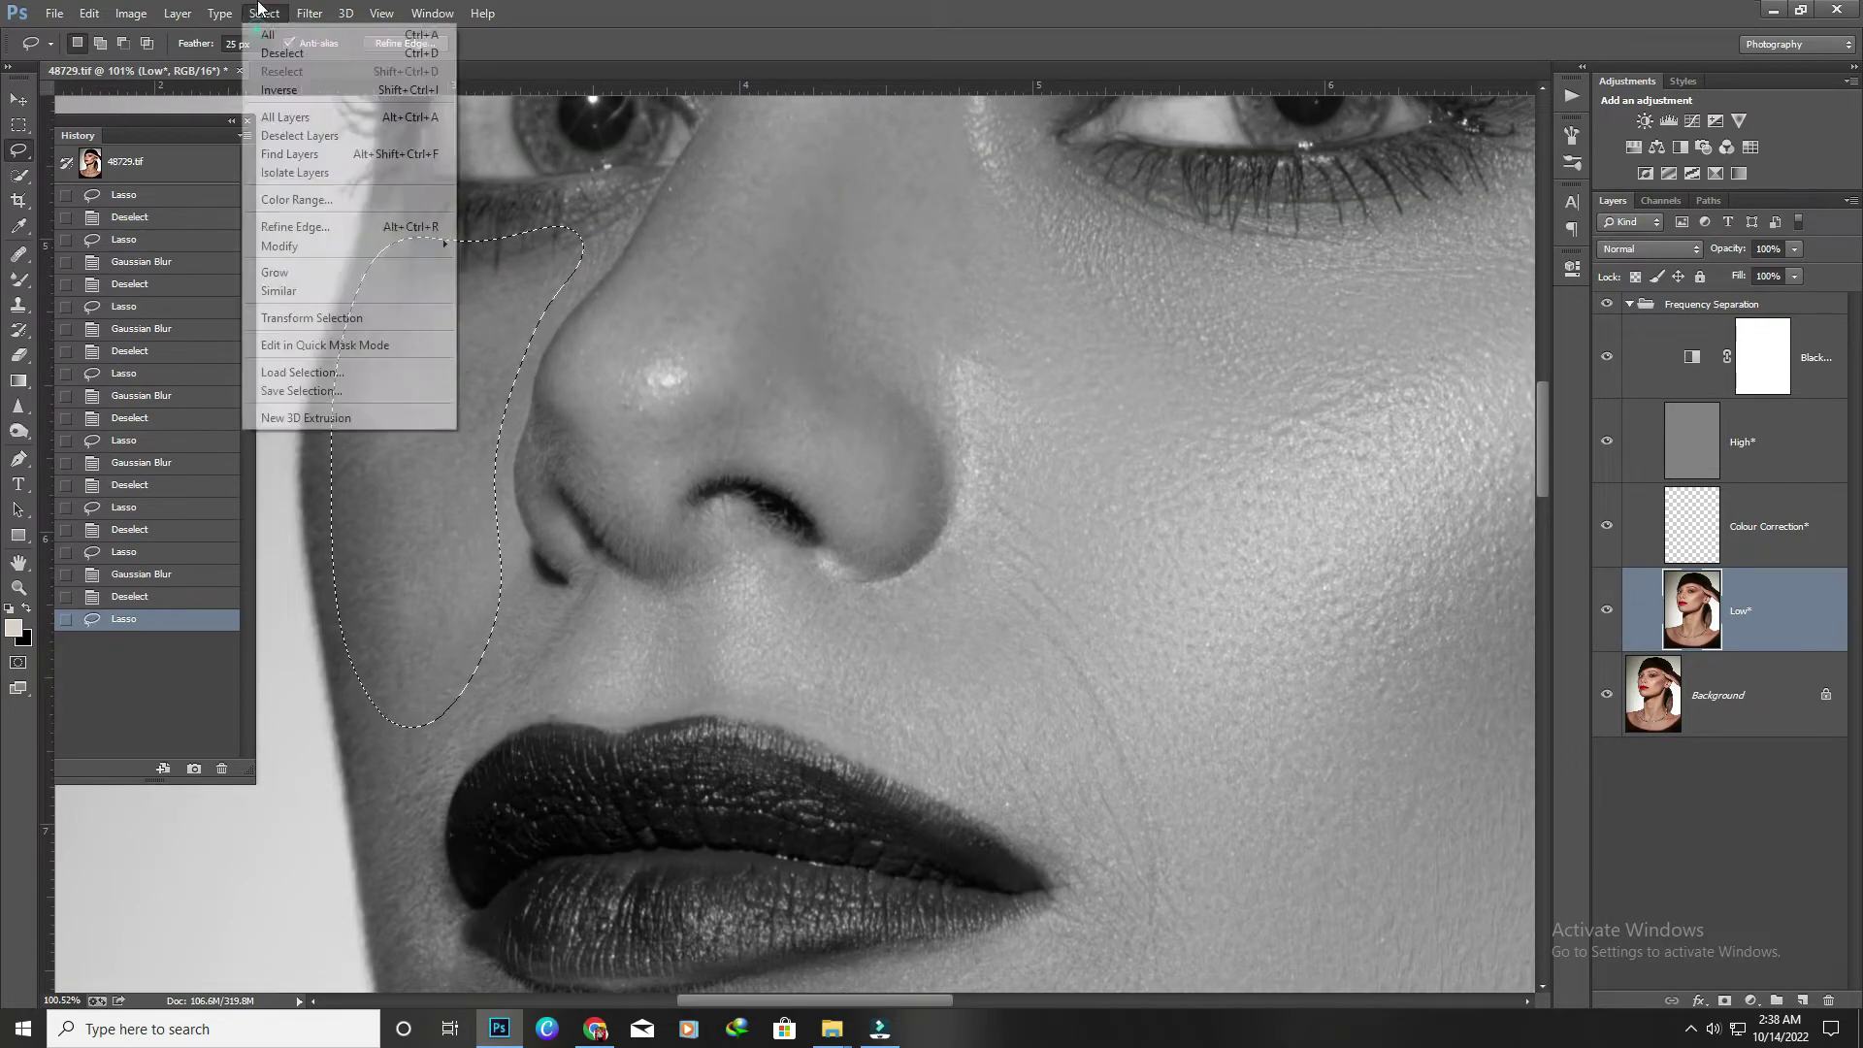
pyautogui.moveTo(318, 227)
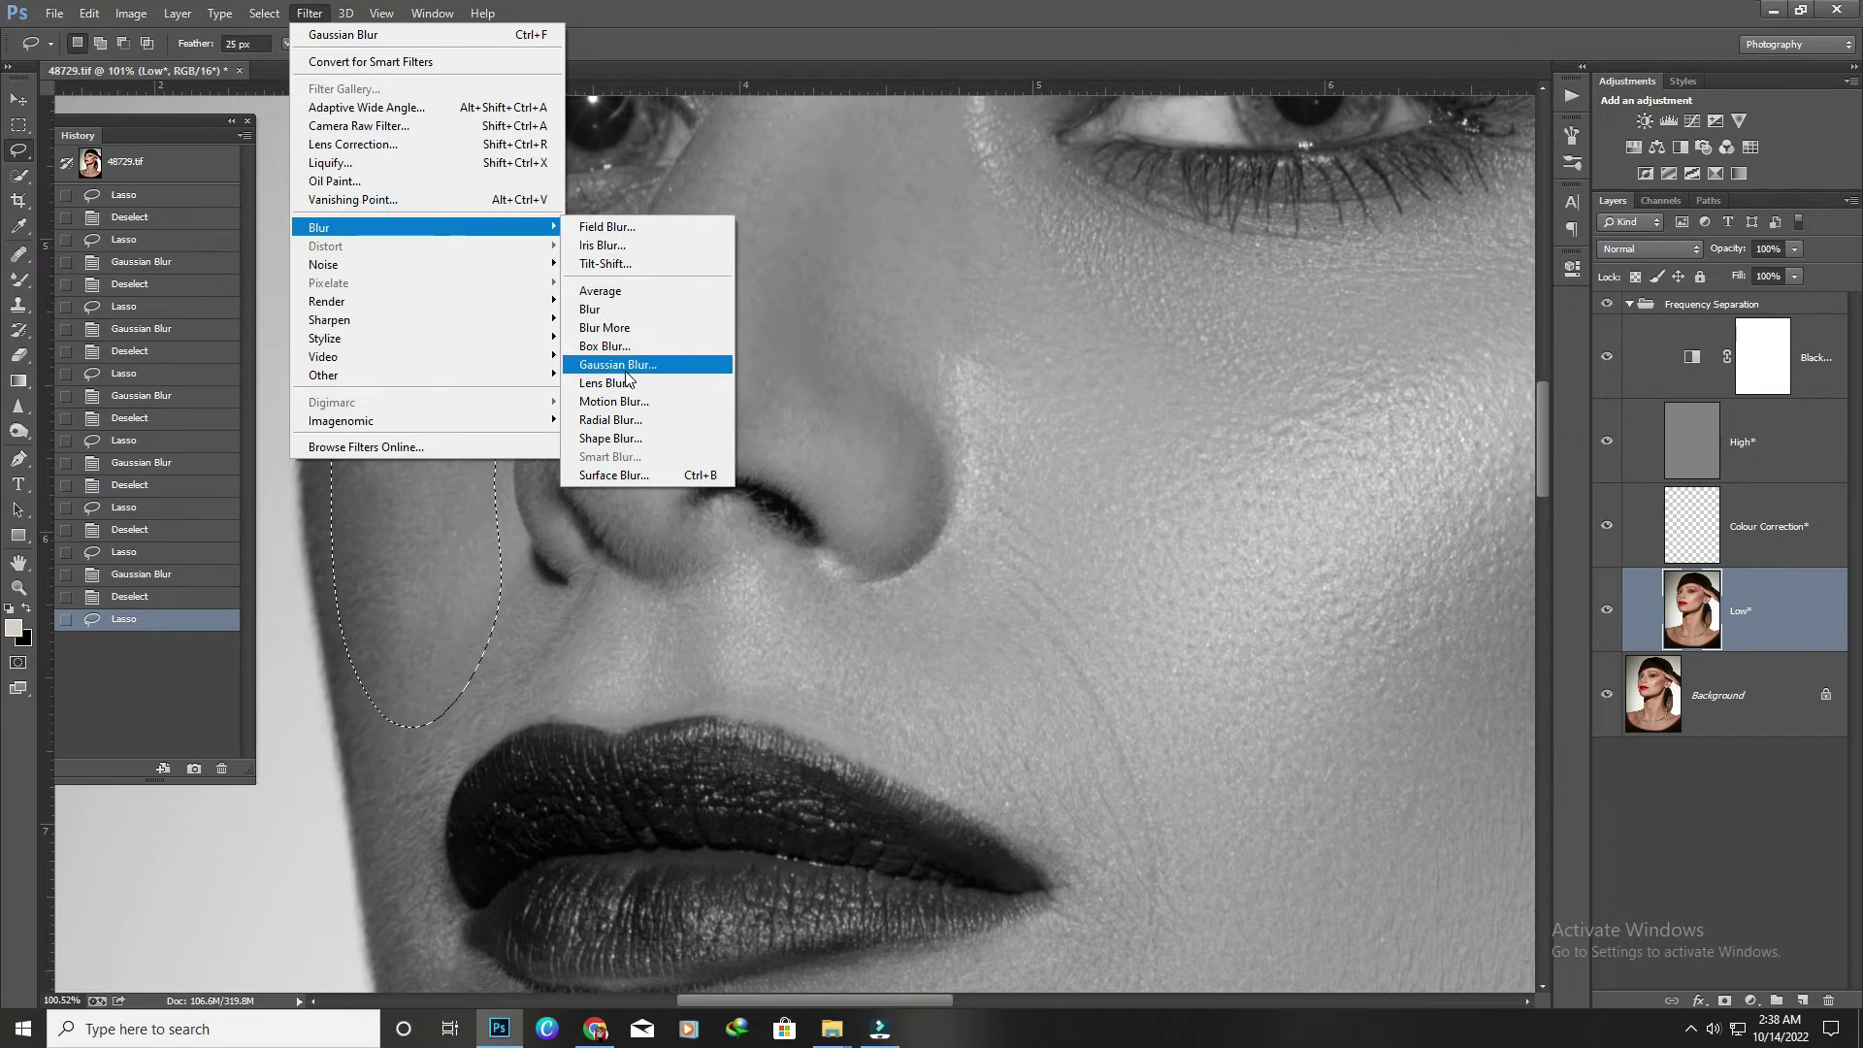
pyautogui.click(644, 362)
pyautogui.press('Return')
pyautogui.hotkey('ctrl', 'd')
pyautogui.hotkey('ctrl', '0')
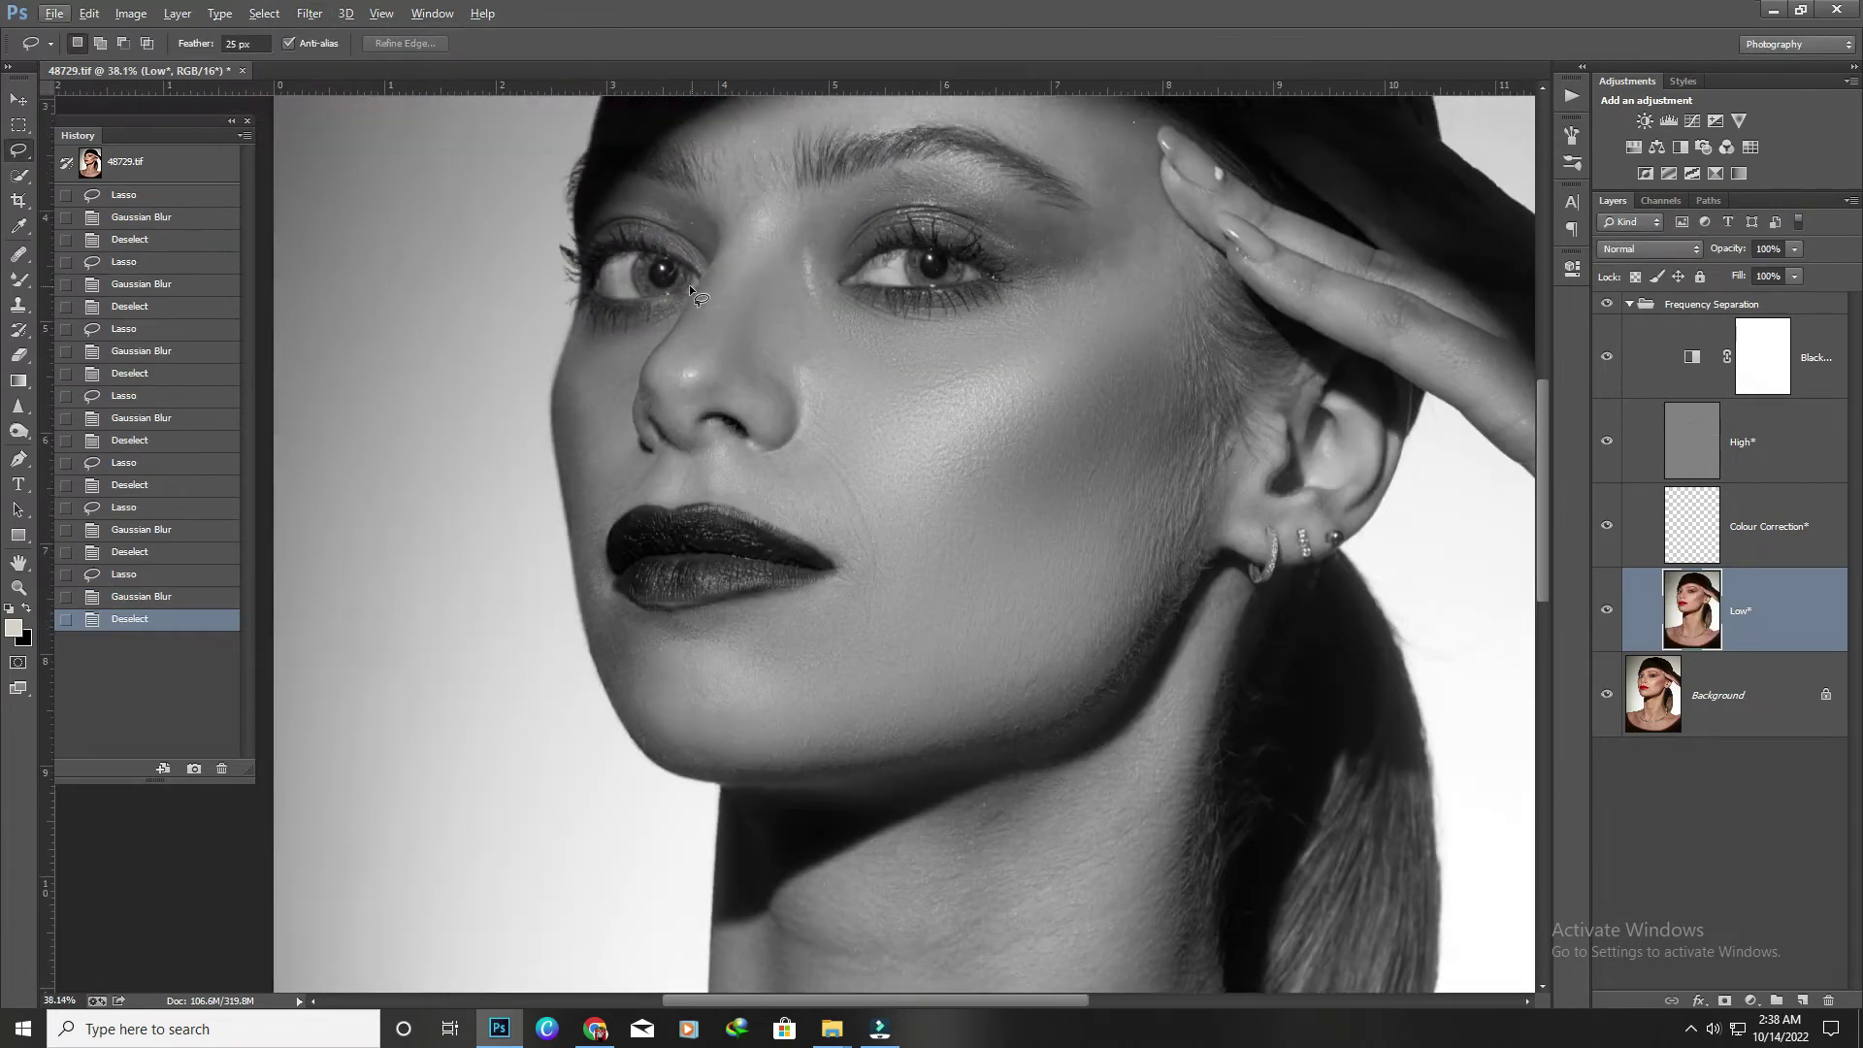
# Duplicate the Low layer and blend the forehead and temple tones with an enlarged Mixer Brush.
pyautogui.hotkey('ctrl', 'j')
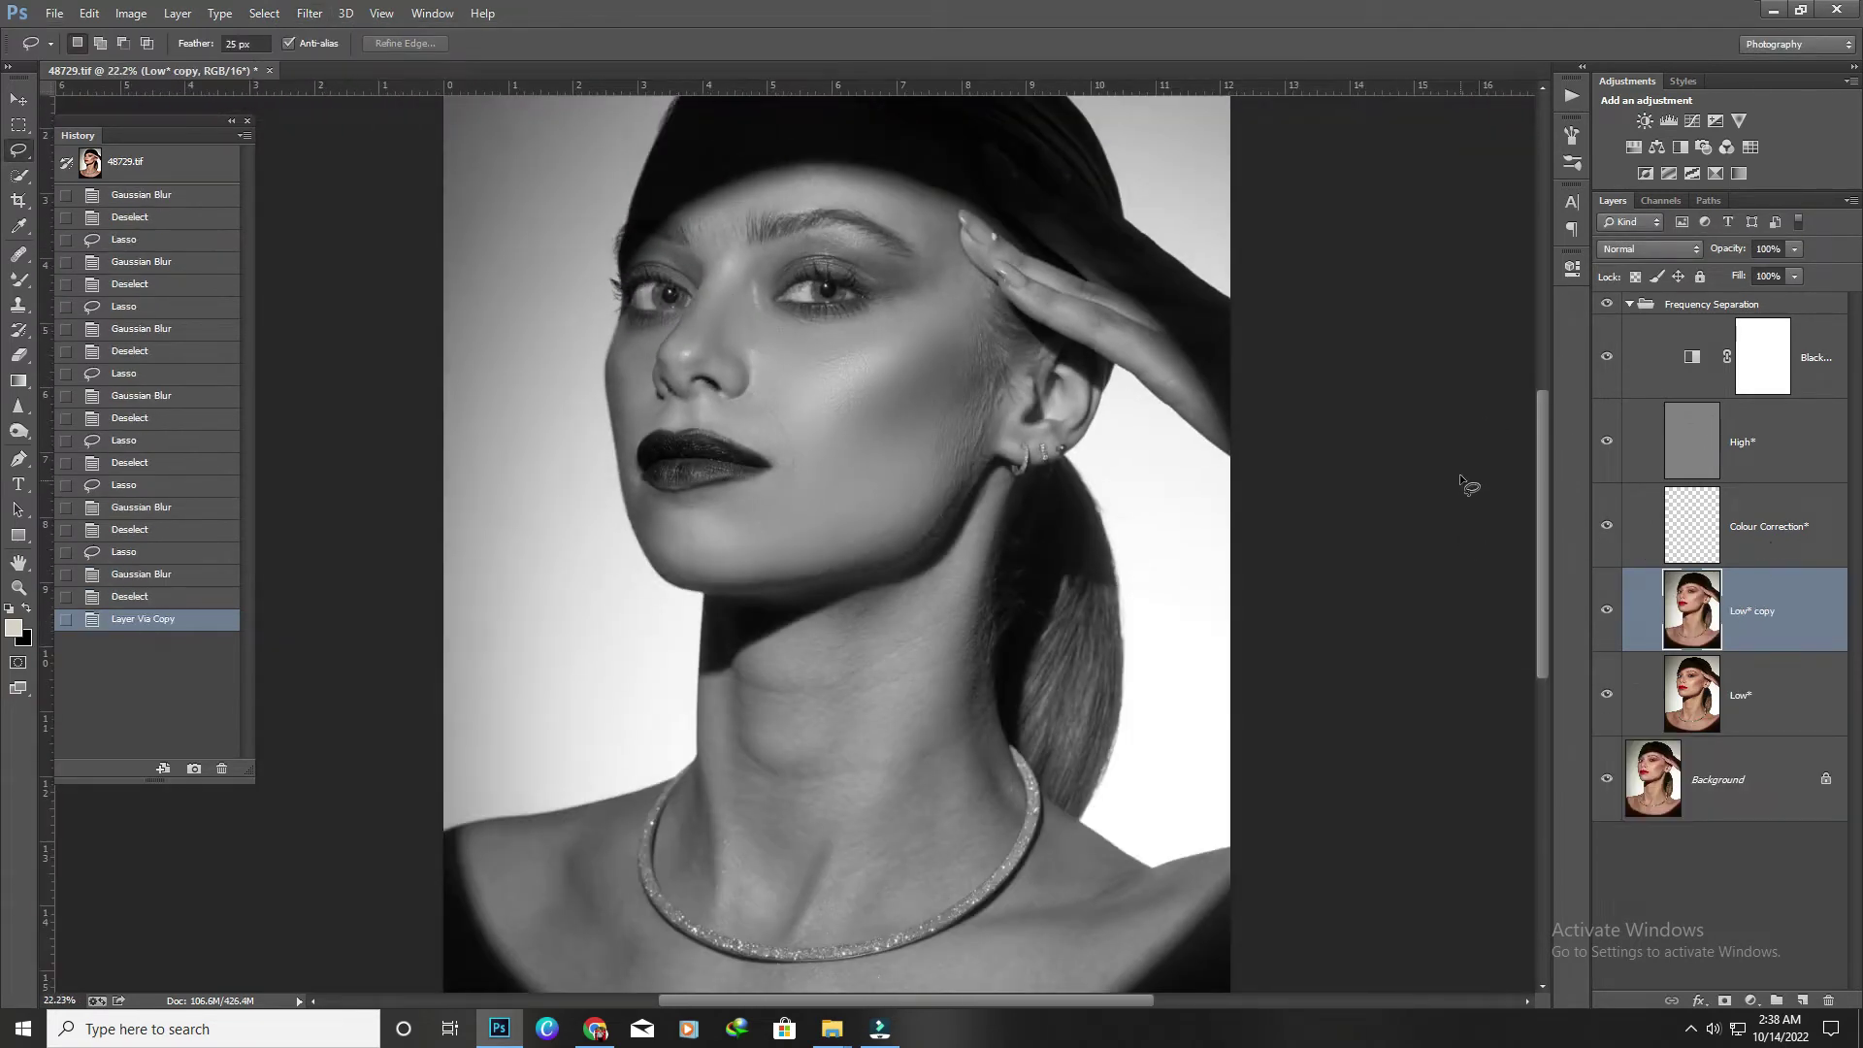
pyautogui.press('b')
pyautogui.scroll(3, 940, 670)
pyautogui.scroll(2, 816, 417)
pyautogui.scroll(2, 815, 417)
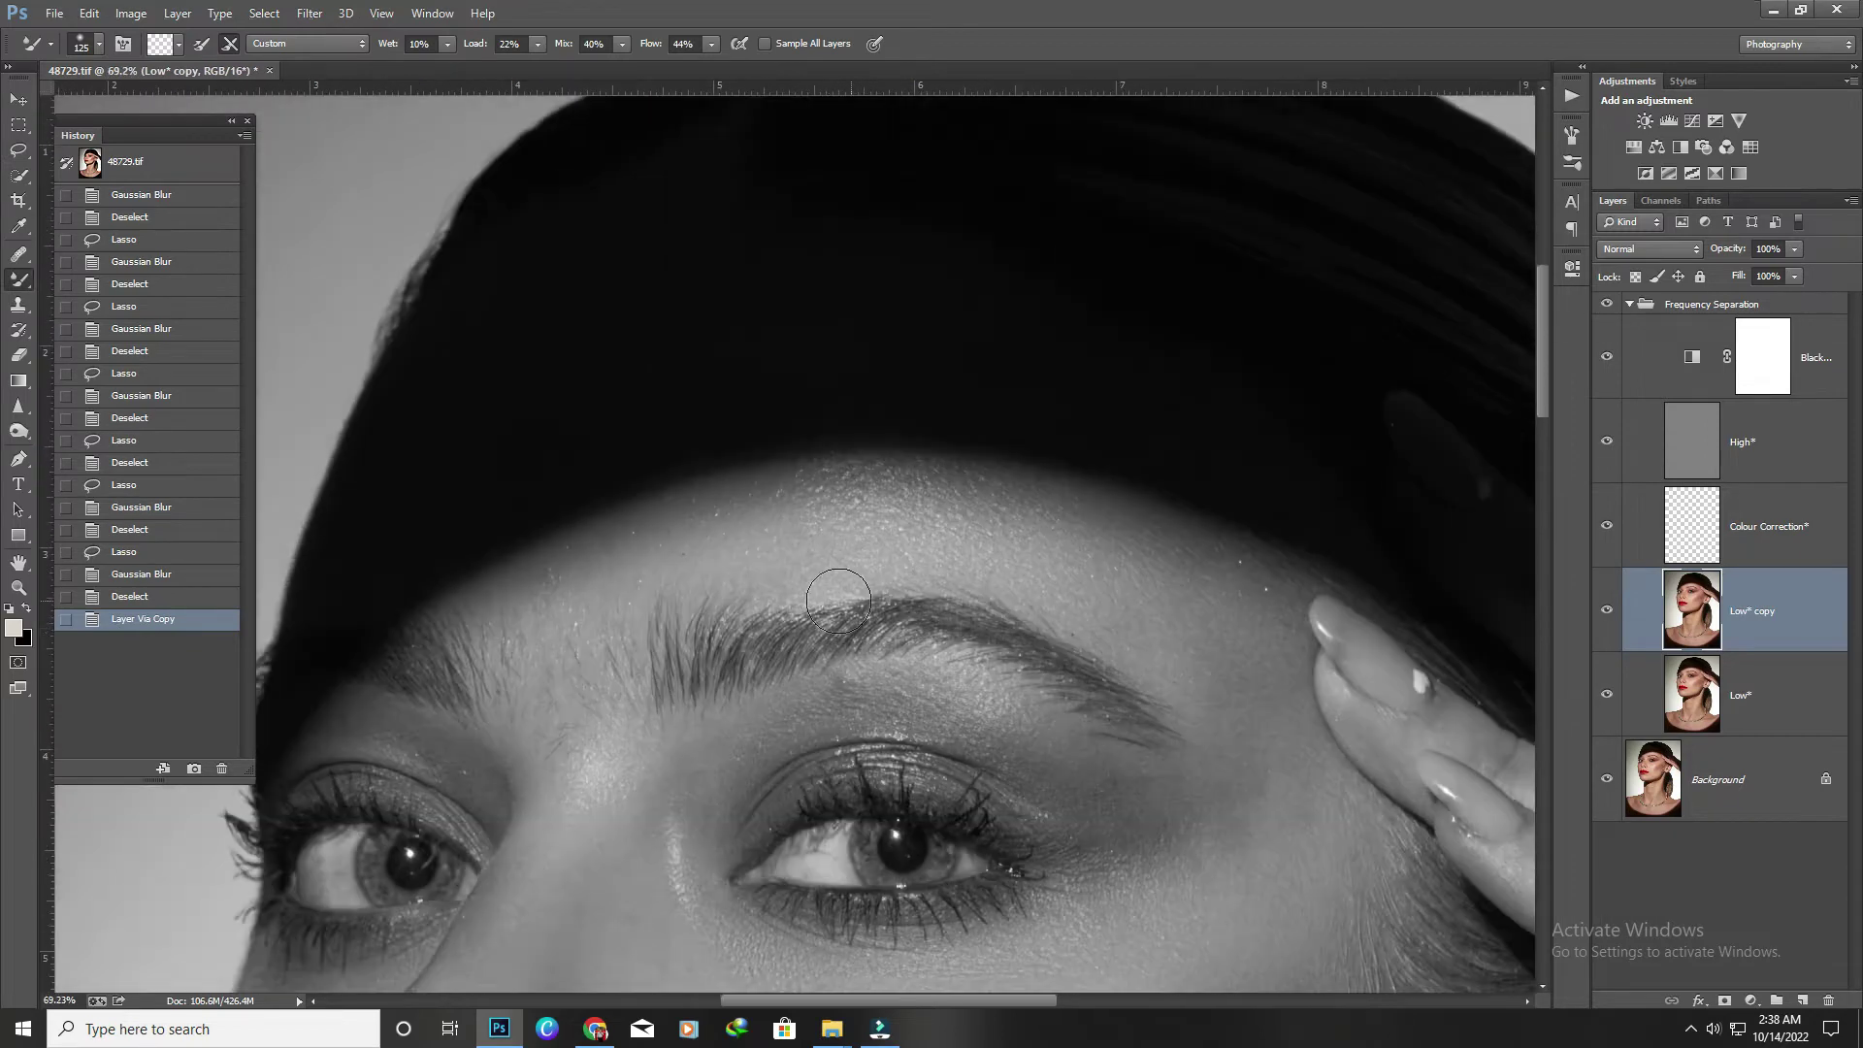
pyautogui.scroll(1, 816, 417)
pyautogui.press(']')
pyautogui.moveTo(970, 534)
pyautogui.mouseDown()
pyautogui.moveTo(1009, 536)
pyautogui.moveTo(823, 512)
pyautogui.moveTo(761, 533)
pyautogui.moveTo(819, 511)
pyautogui.moveTo(530, 555)
pyautogui.mouseUp()
pyautogui.press(']')
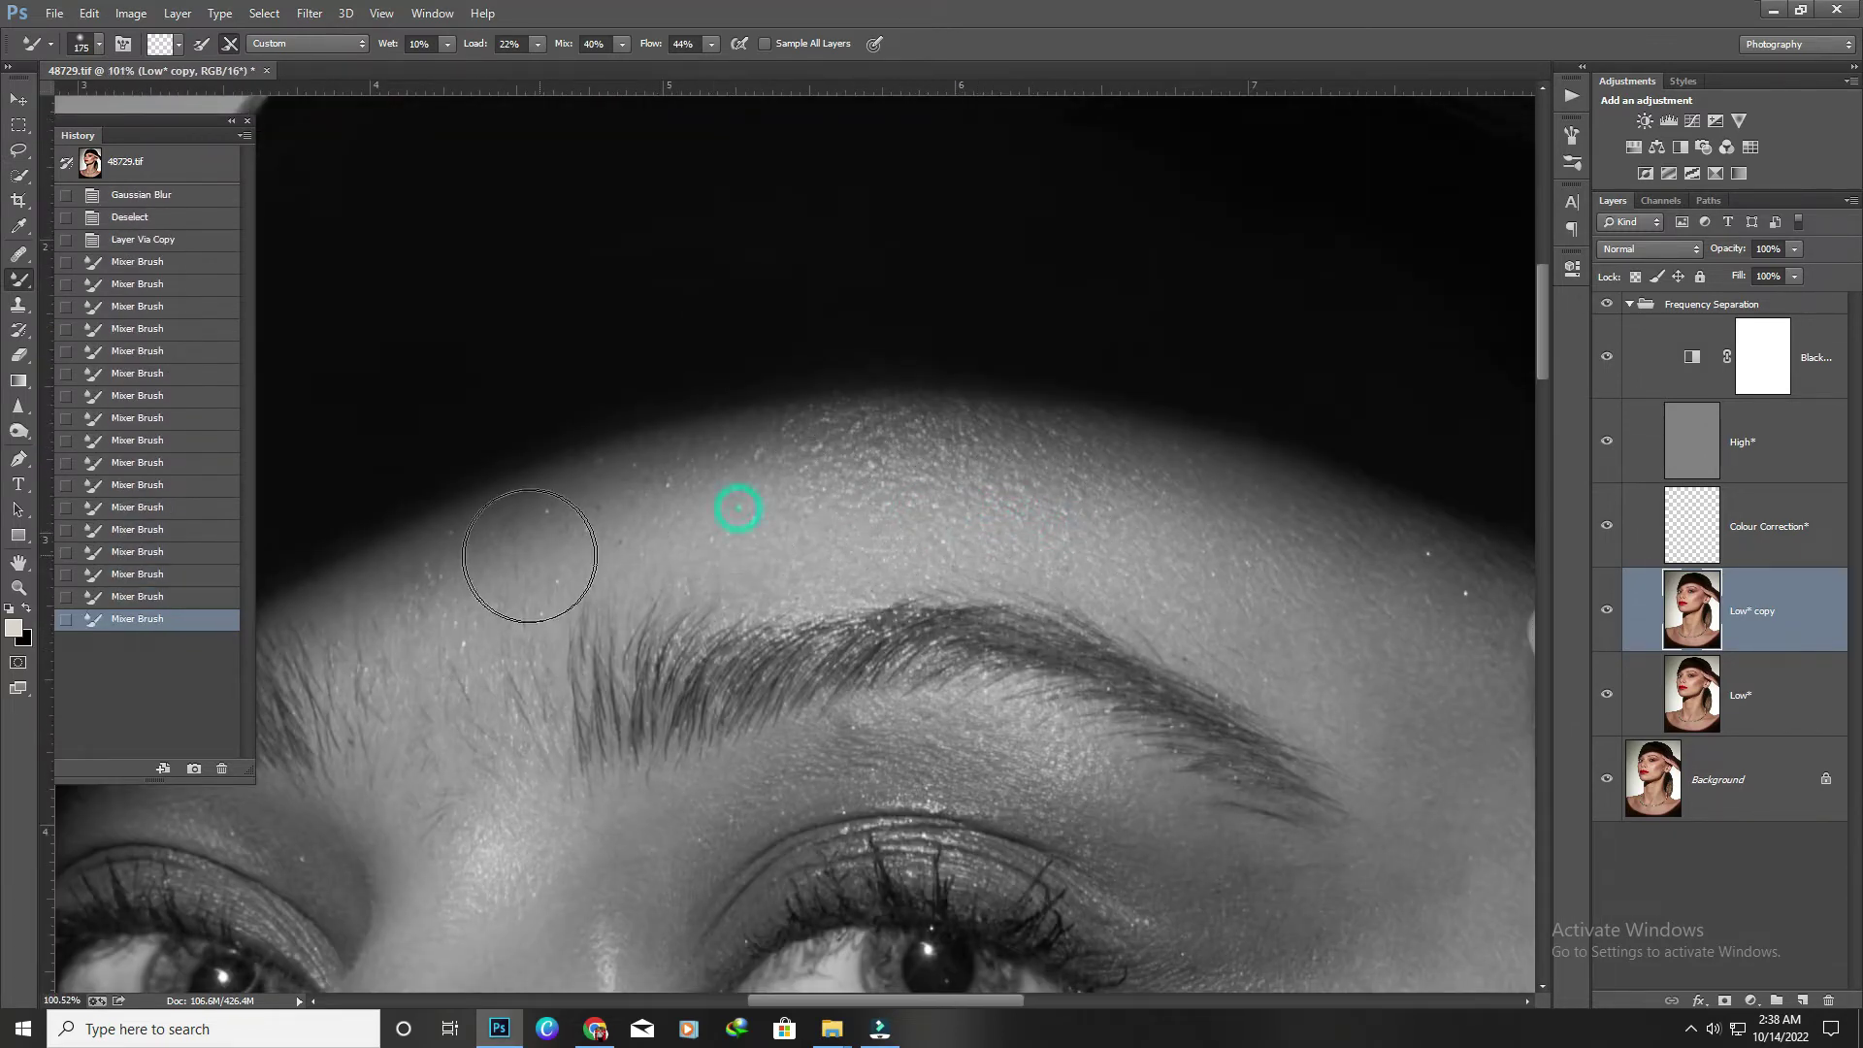
pyautogui.moveTo(690, 482); pyautogui.dragTo(482, 563)
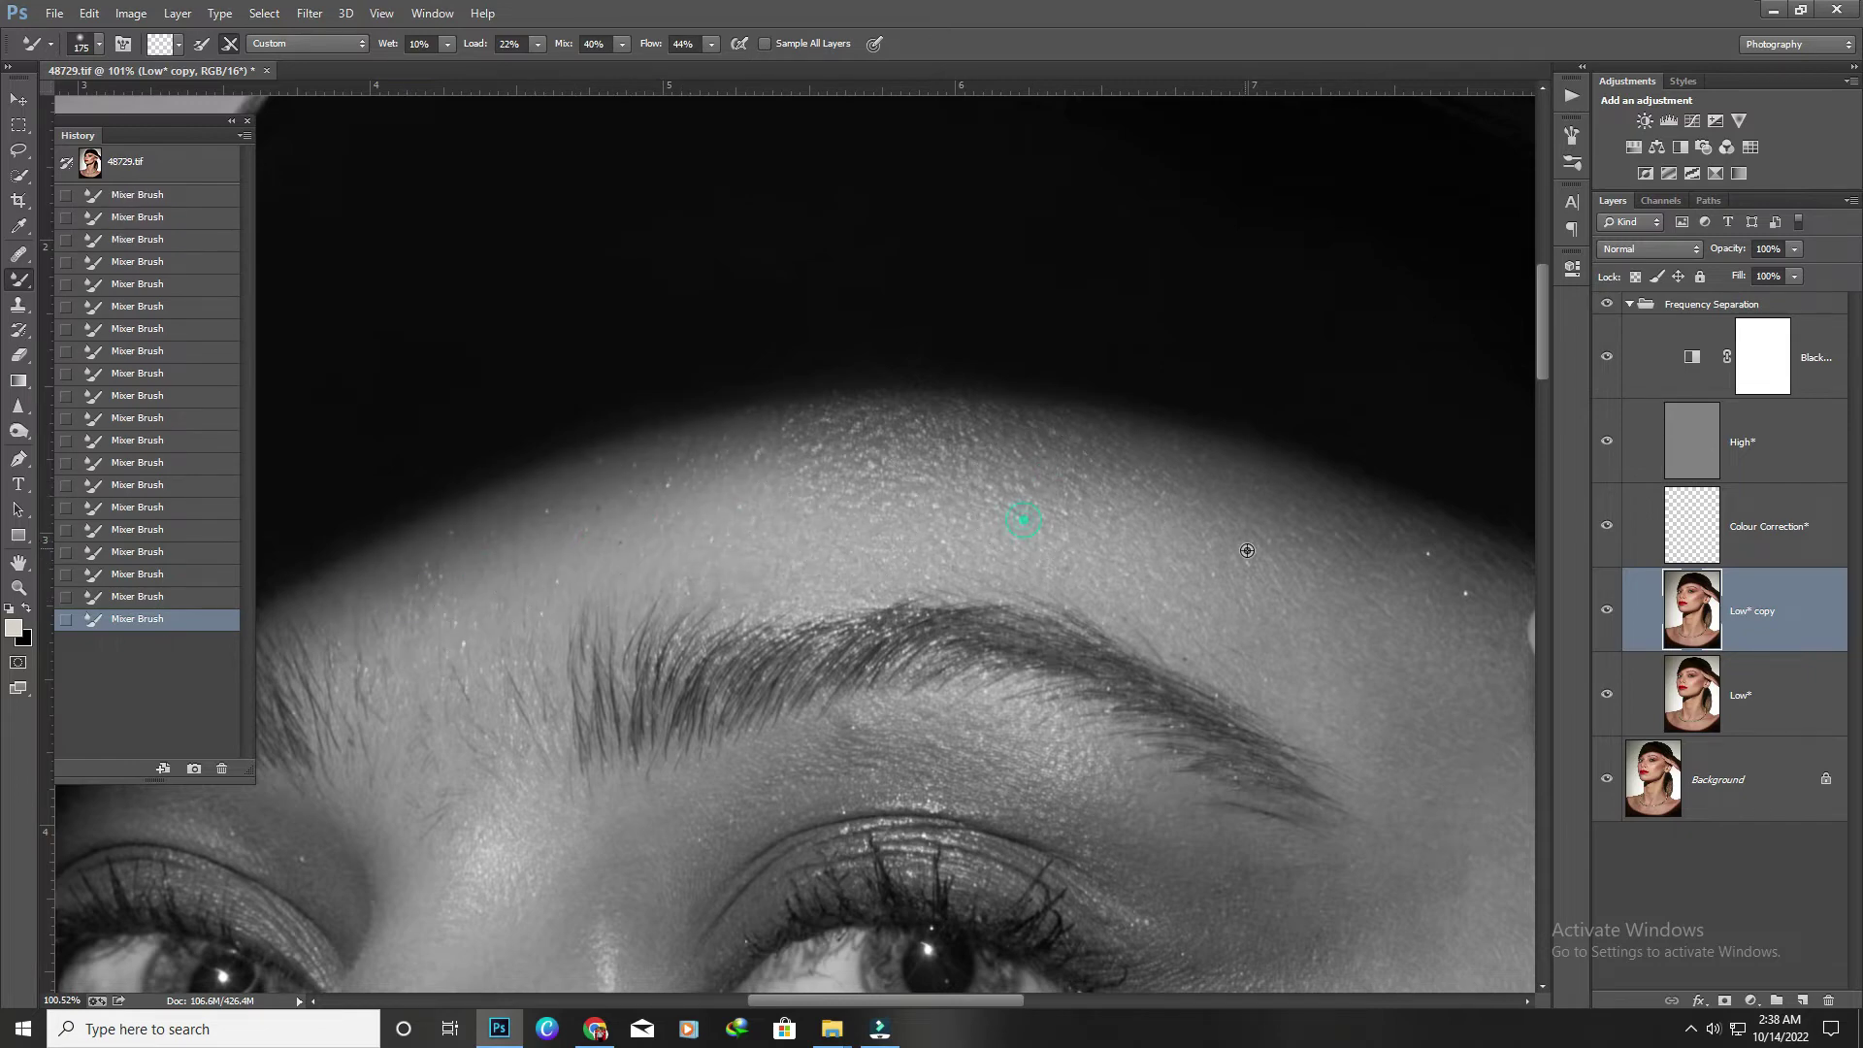
pyautogui.scroll(3, 766, 427)
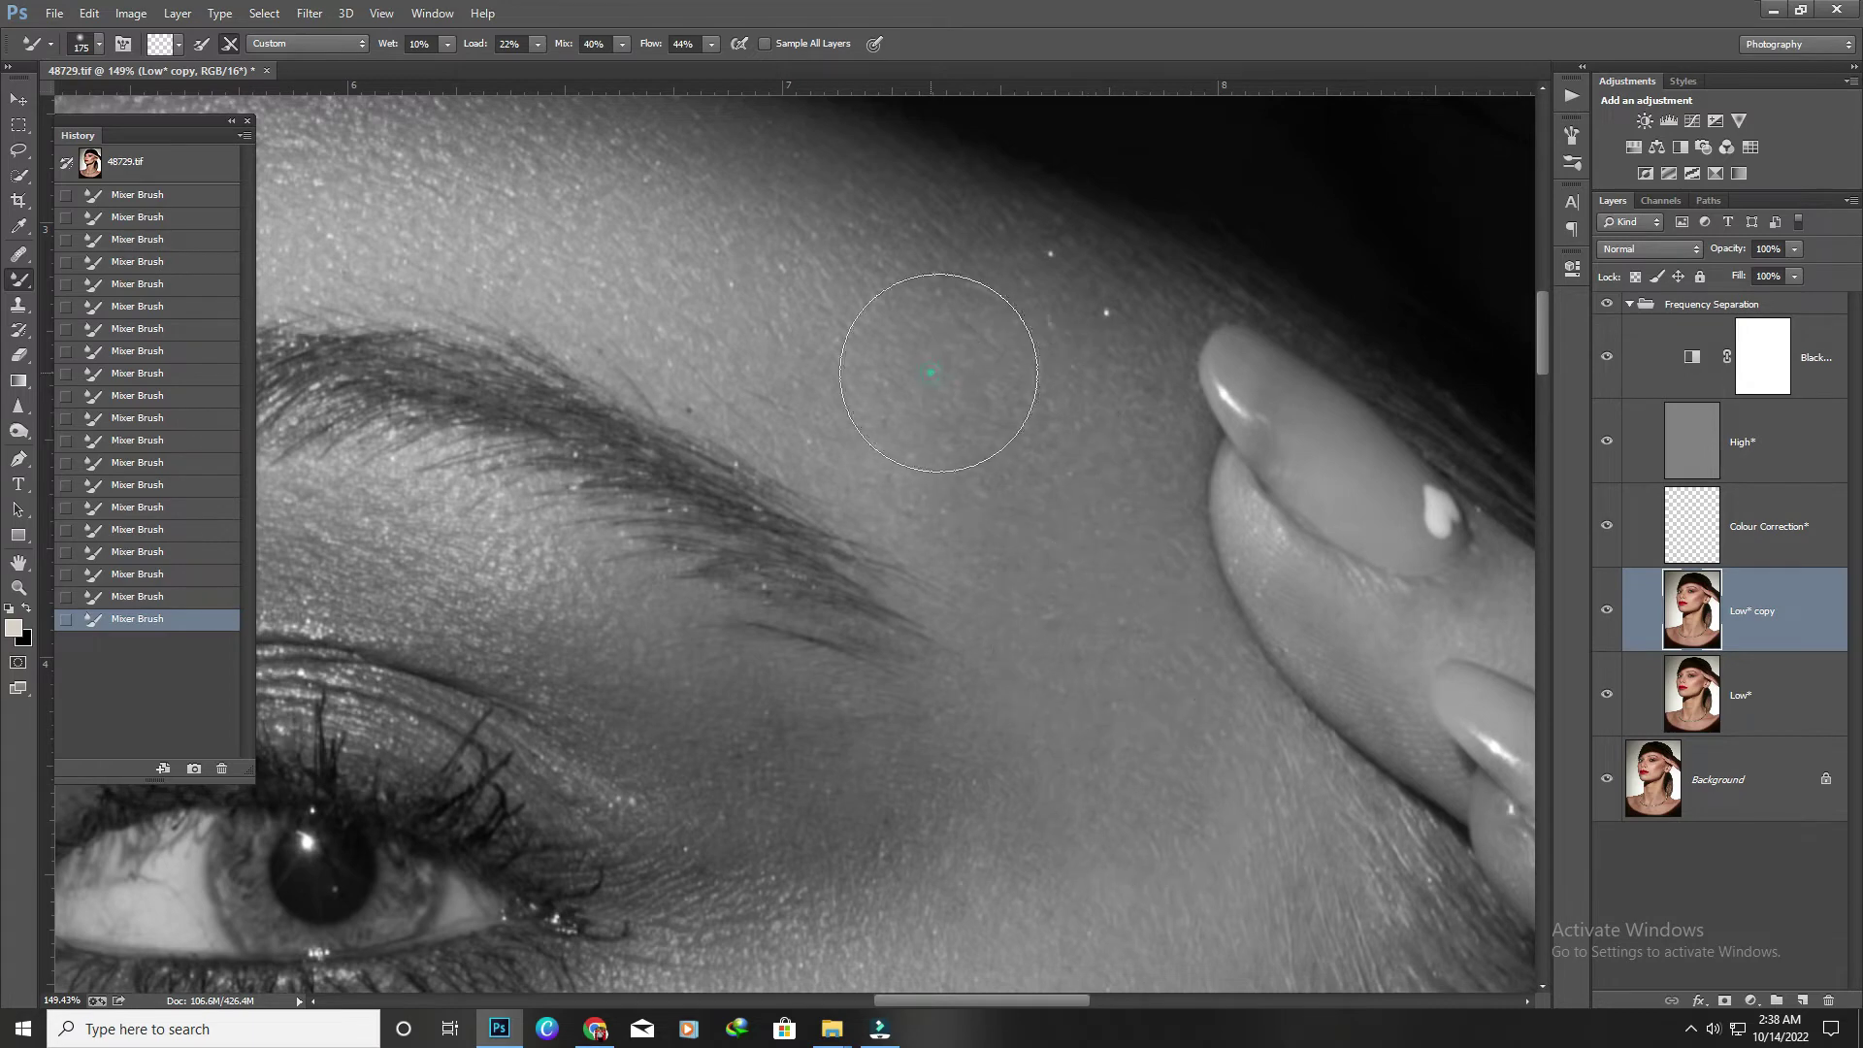
pyautogui.scroll(-3, 1116, 716)
pyautogui.scroll(2, 924, 487)
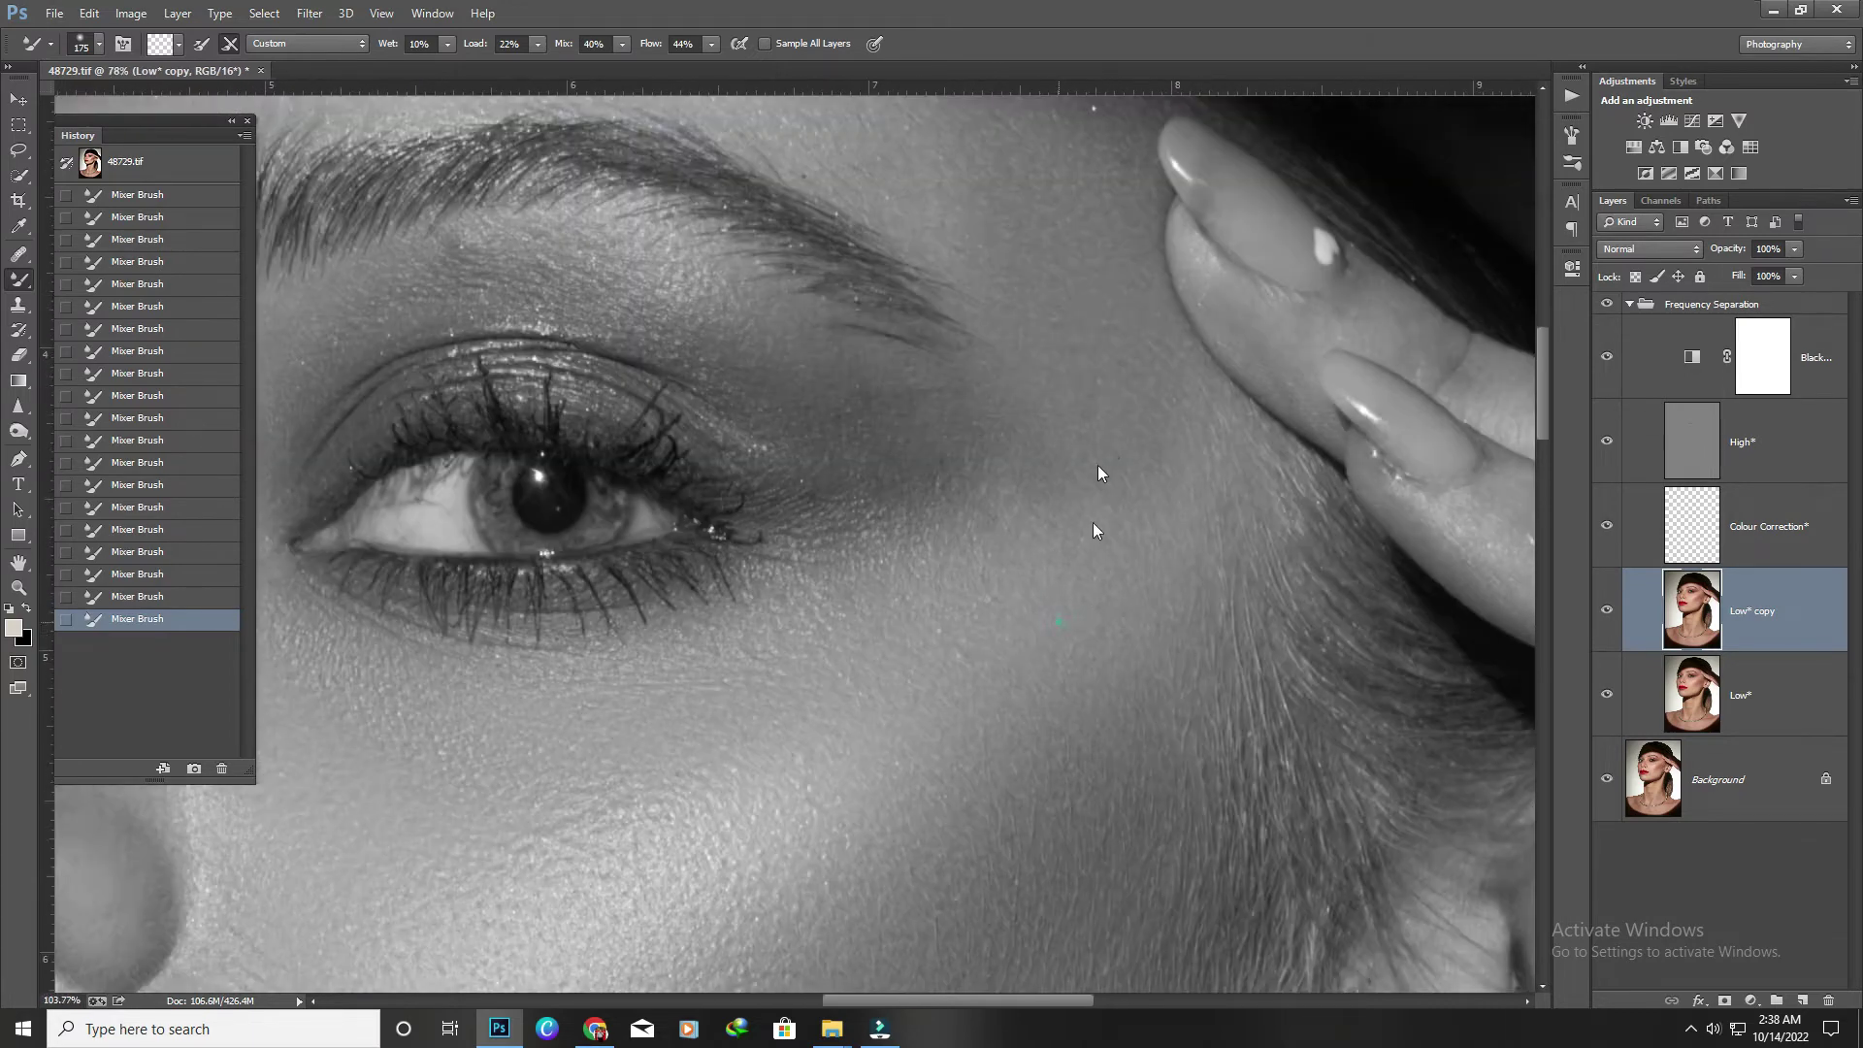
# With an even larger brush, blend the skin under the eyebrow.
pyautogui.press(']')
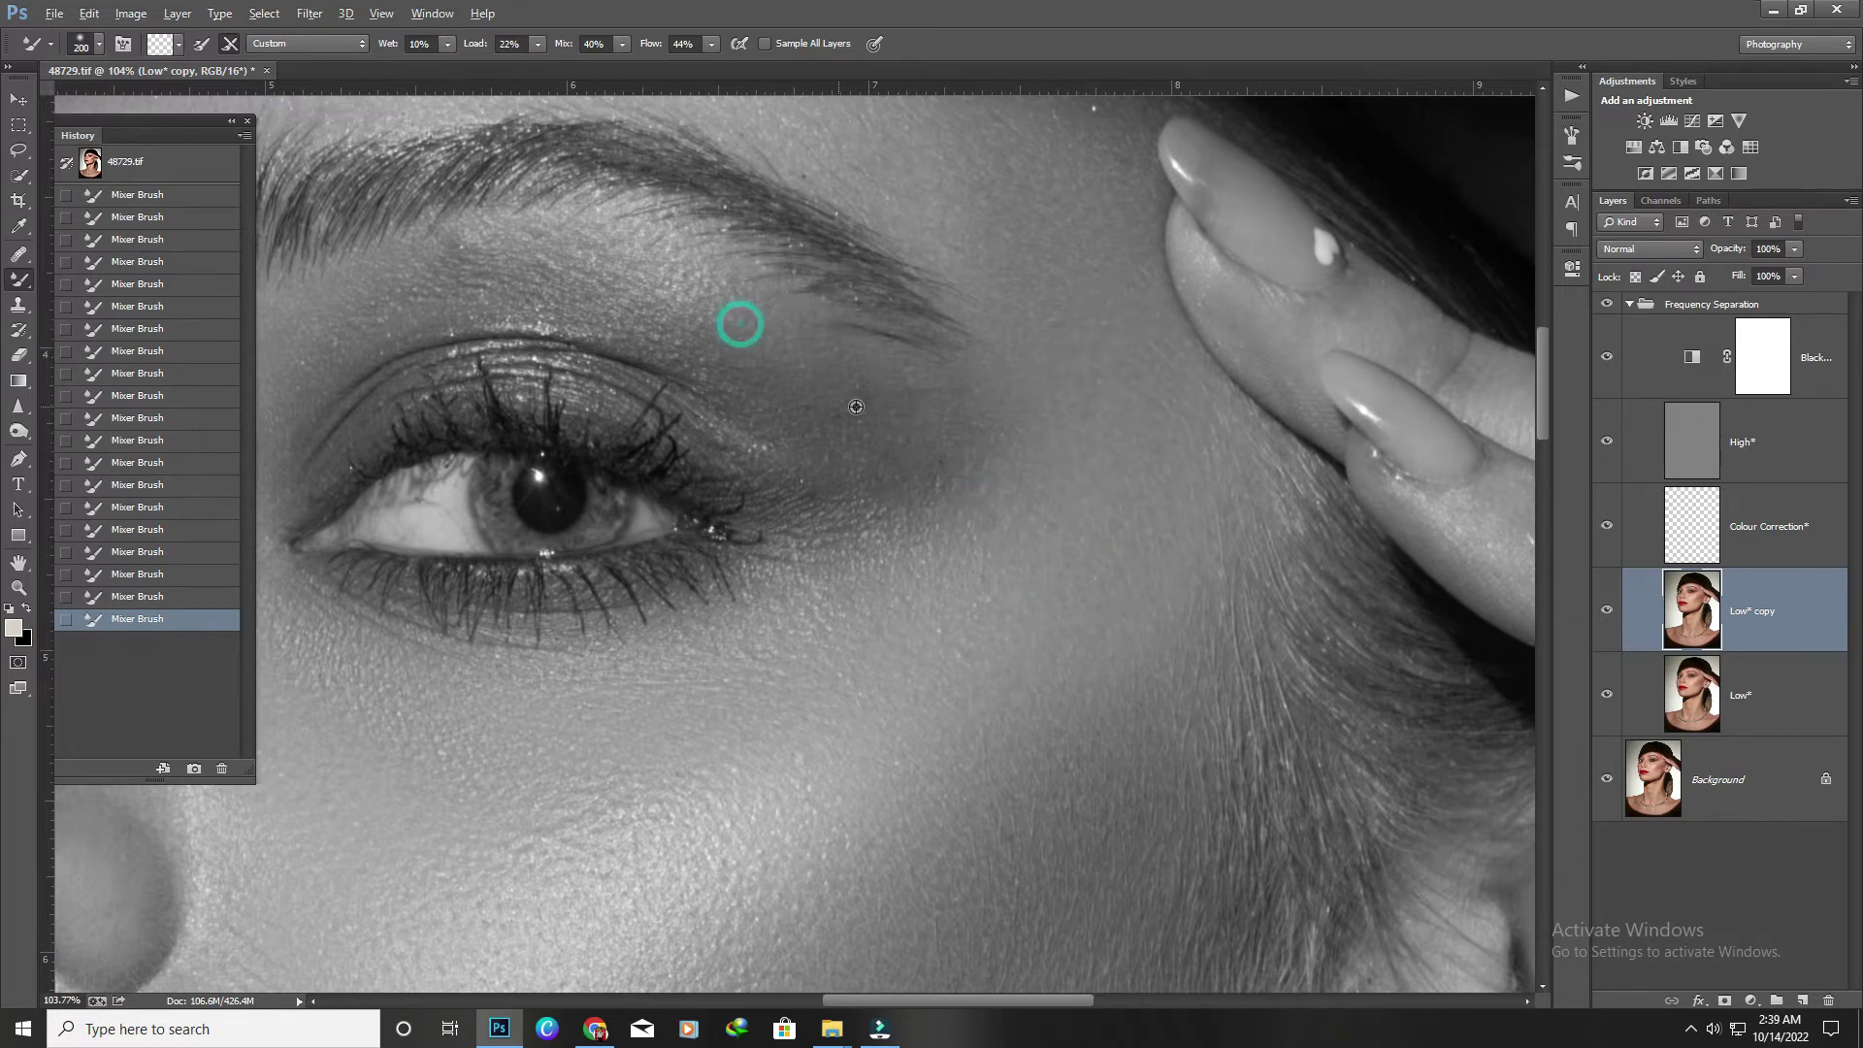
pyautogui.scroll(-2, 899, 444)
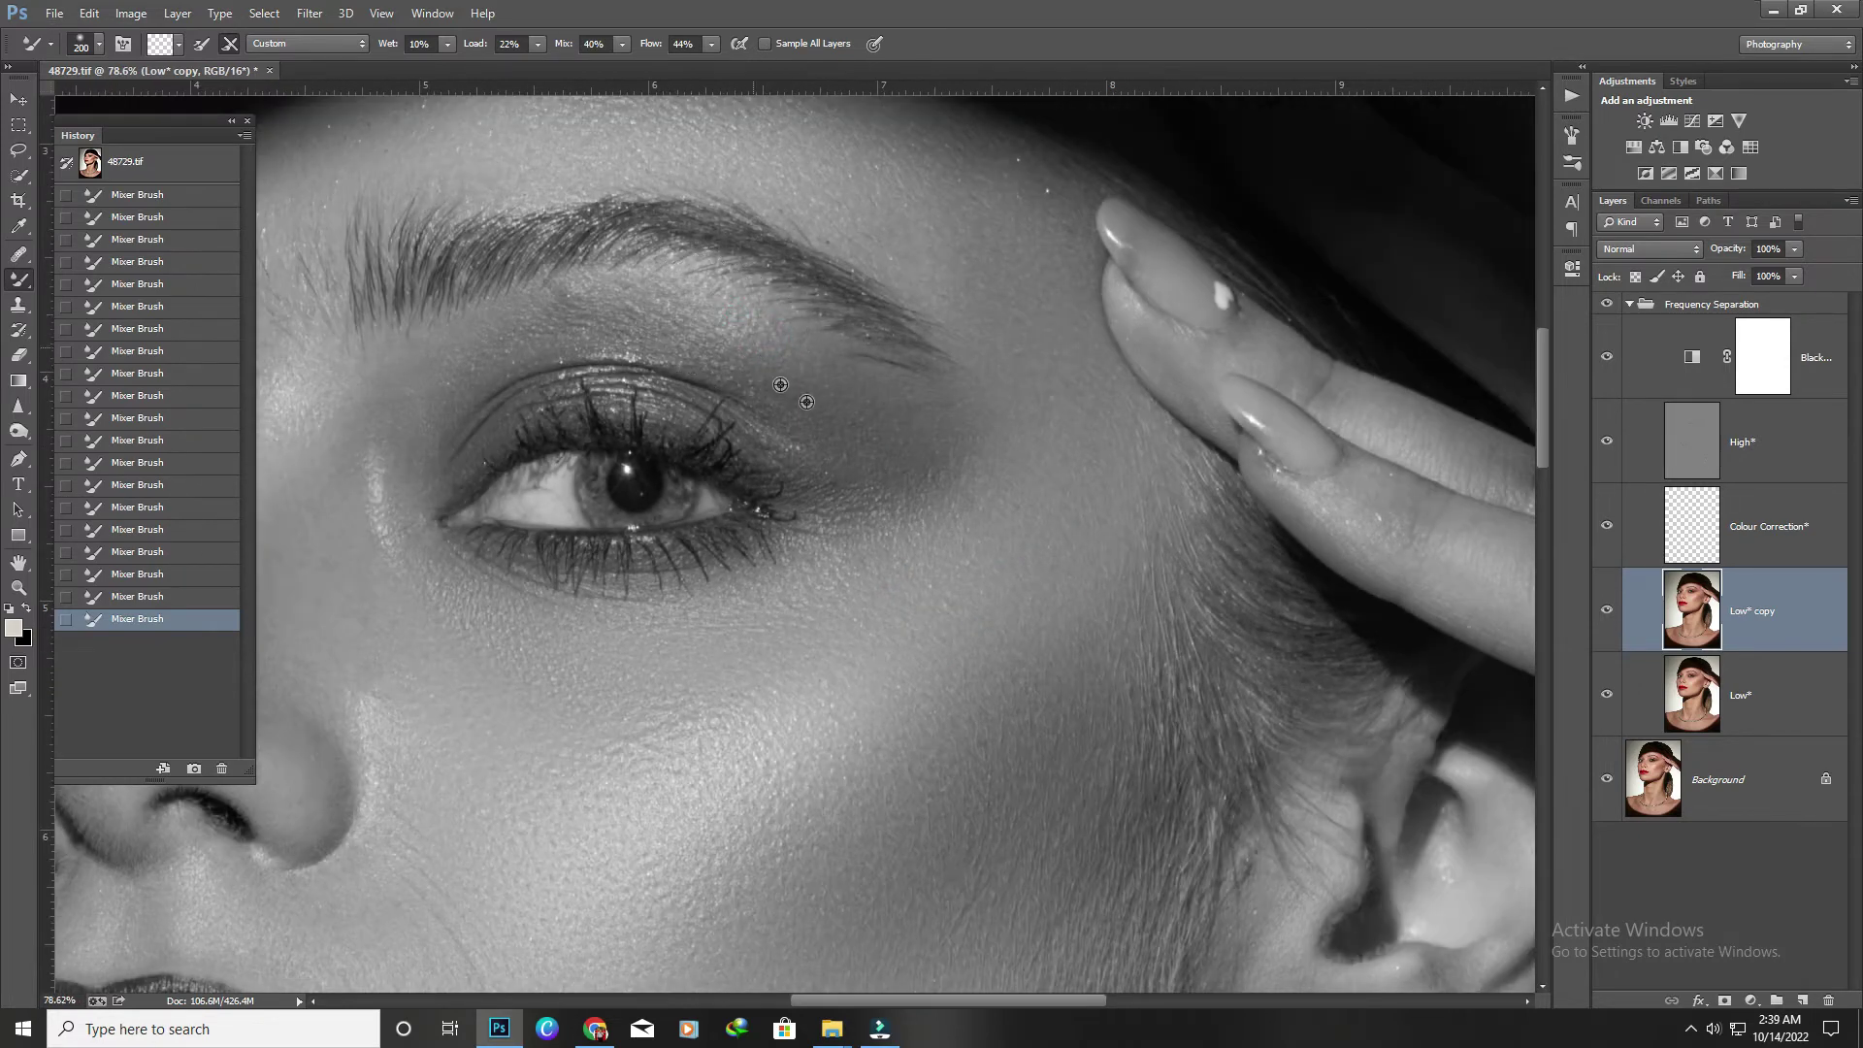
pyautogui.moveTo(780, 384); pyautogui.dragTo(824, 375)
pyautogui.scroll(2, 531, 334)
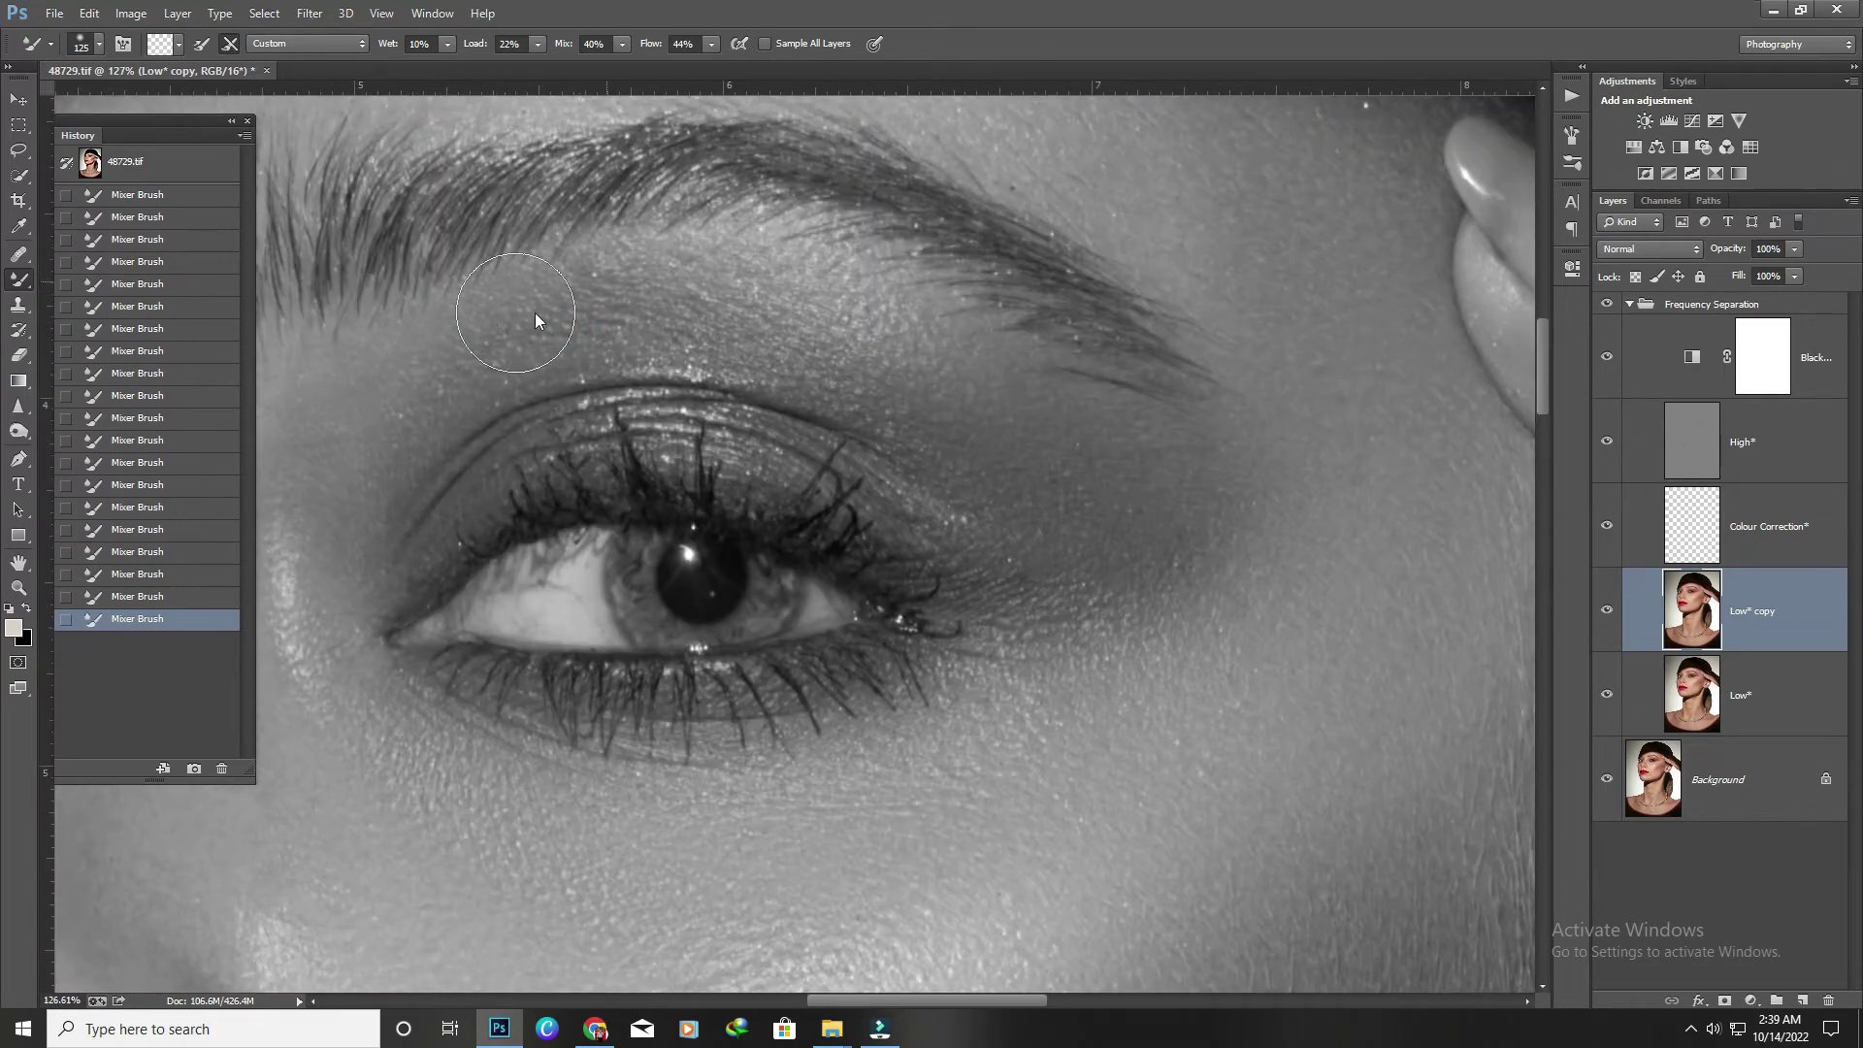
pyautogui.scroll(-5, 539, 333)
pyautogui.scroll(4, 540, 333)
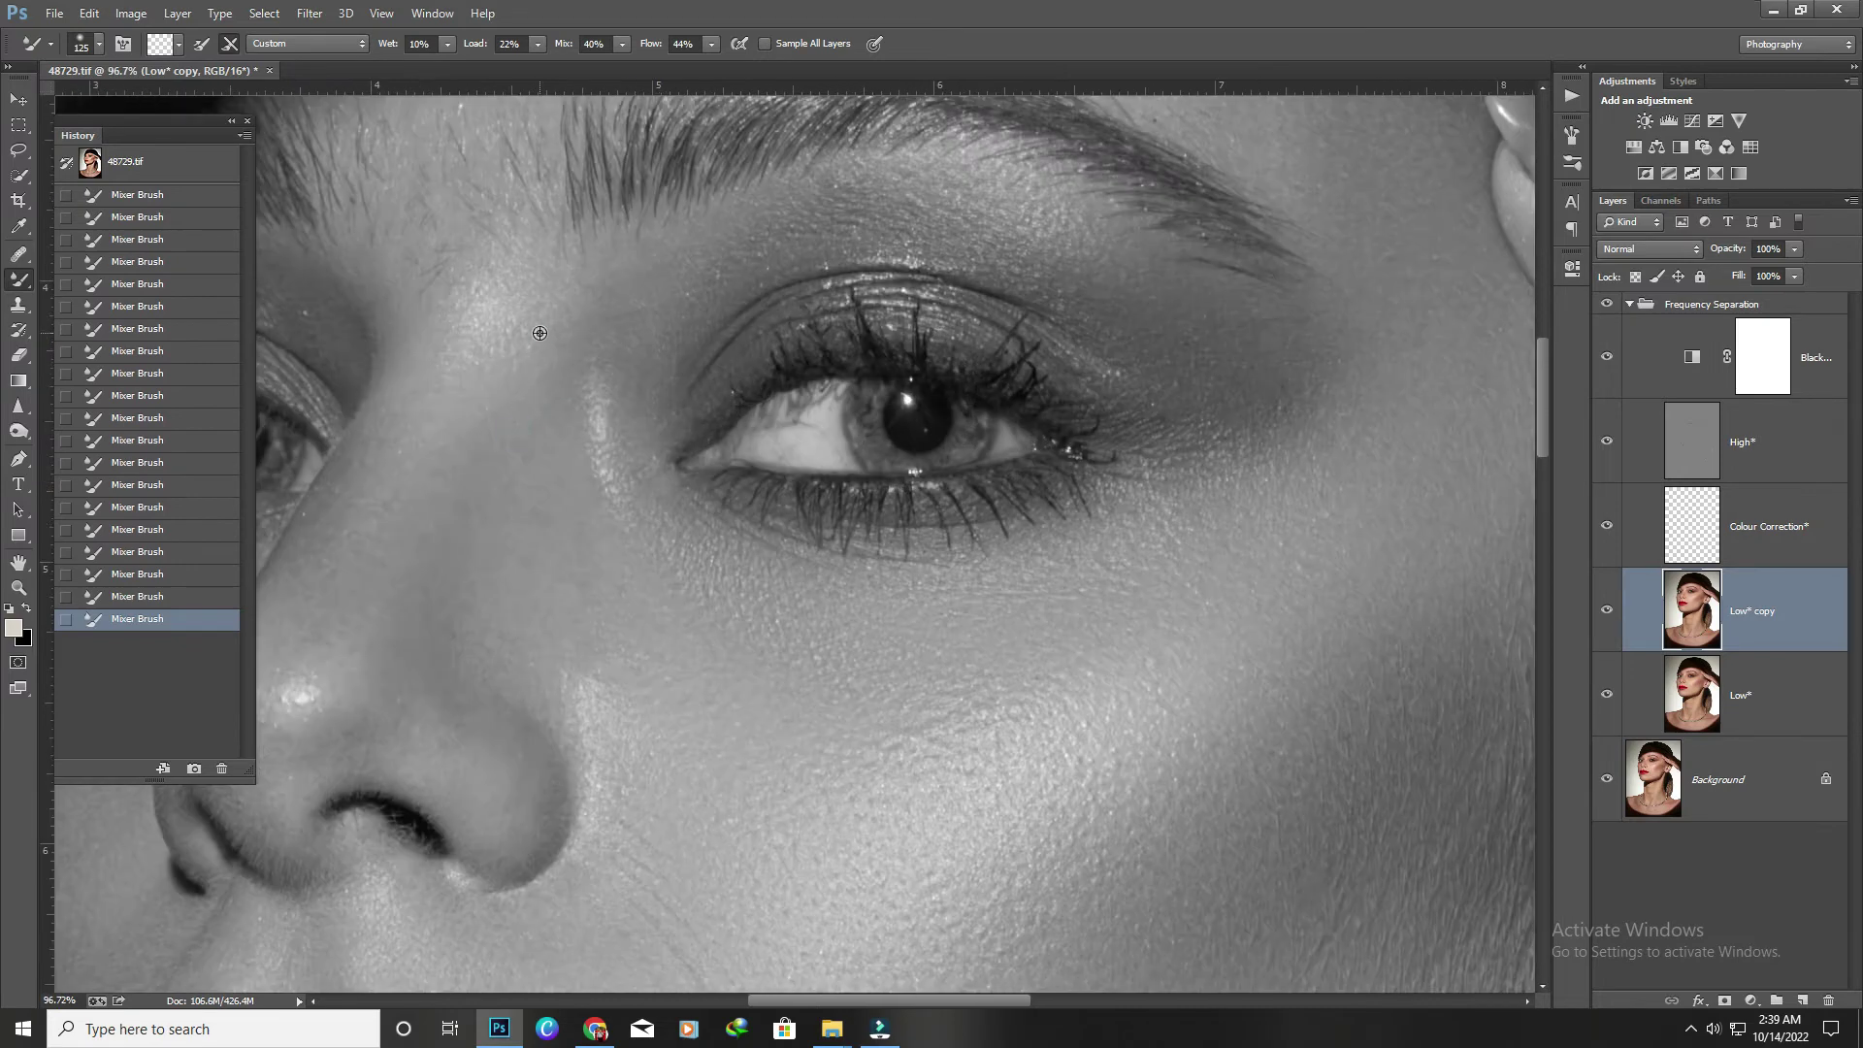
pyautogui.scroll(-2, 507, 280)
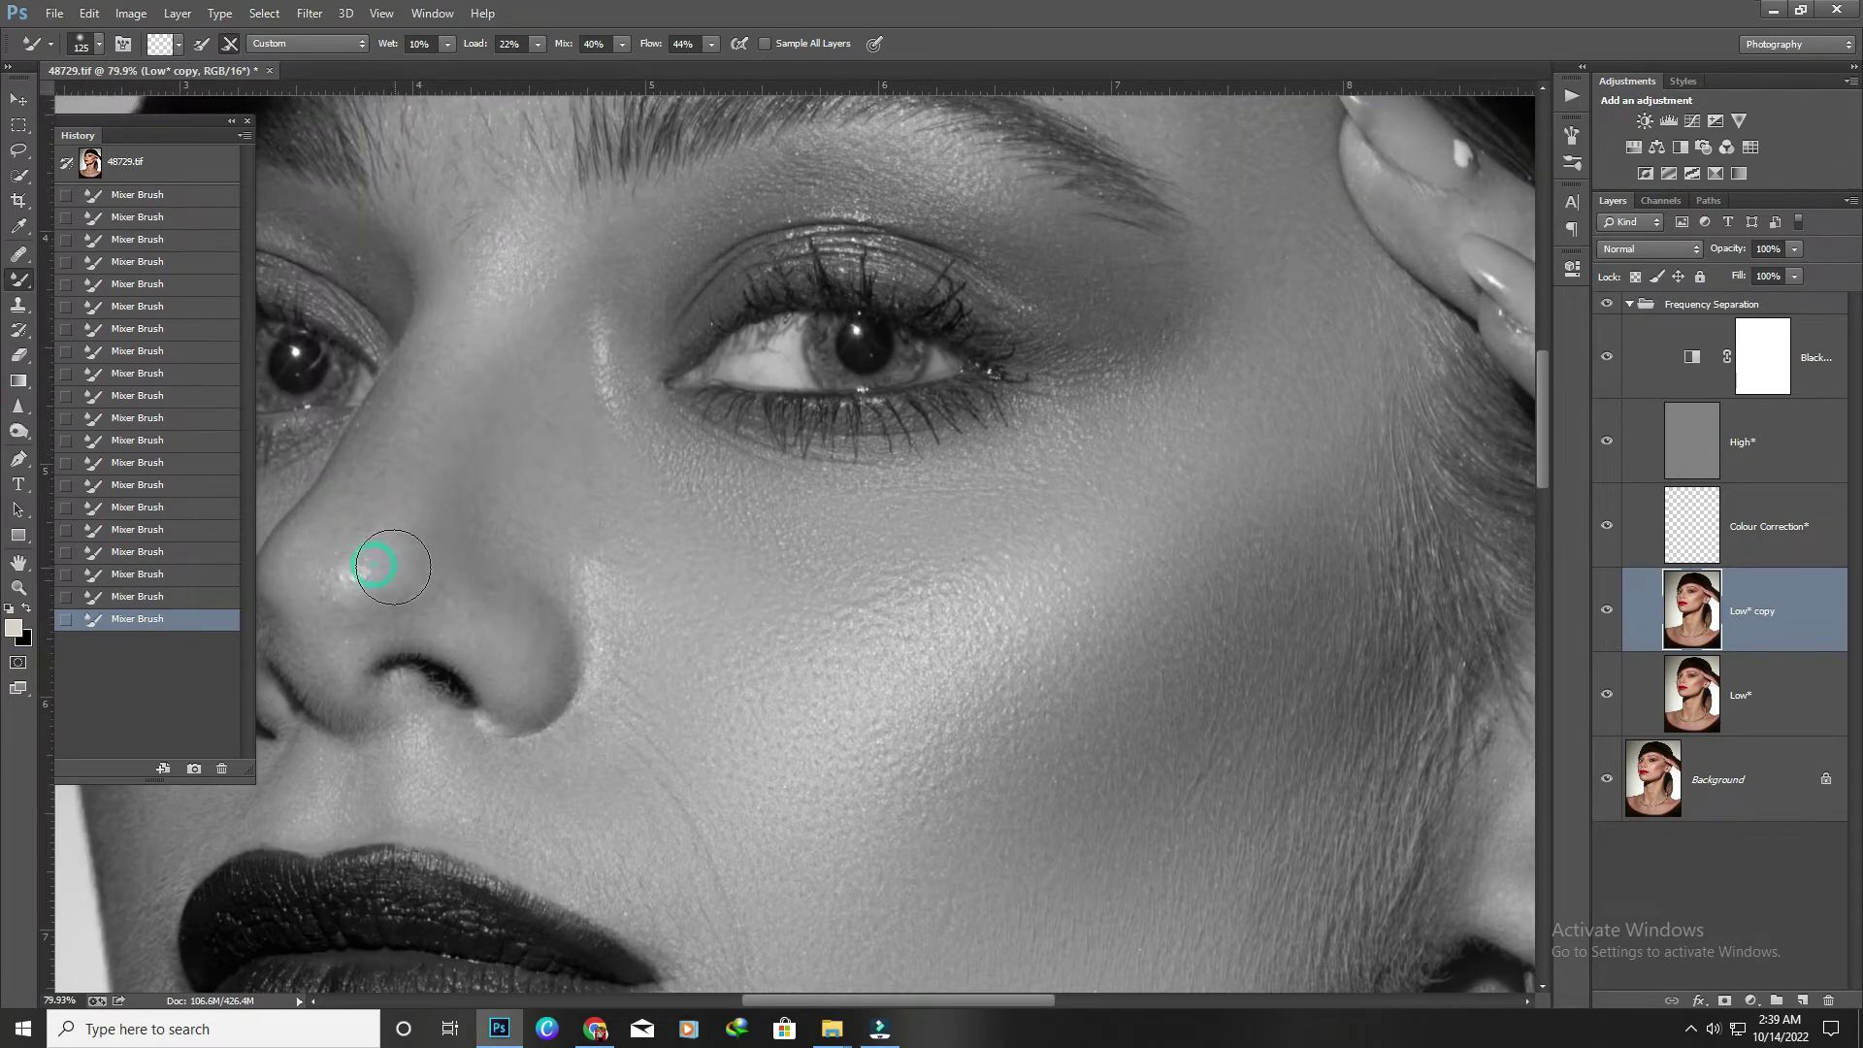
pyautogui.scroll(-4, 398, 587)
pyautogui.scroll(2, 615, 574)
# Blend the chin, jaw and mouth-corner tones with a smaller Mixer Brush at 23% wetness.
pyautogui.scroll(3, 602, 632)
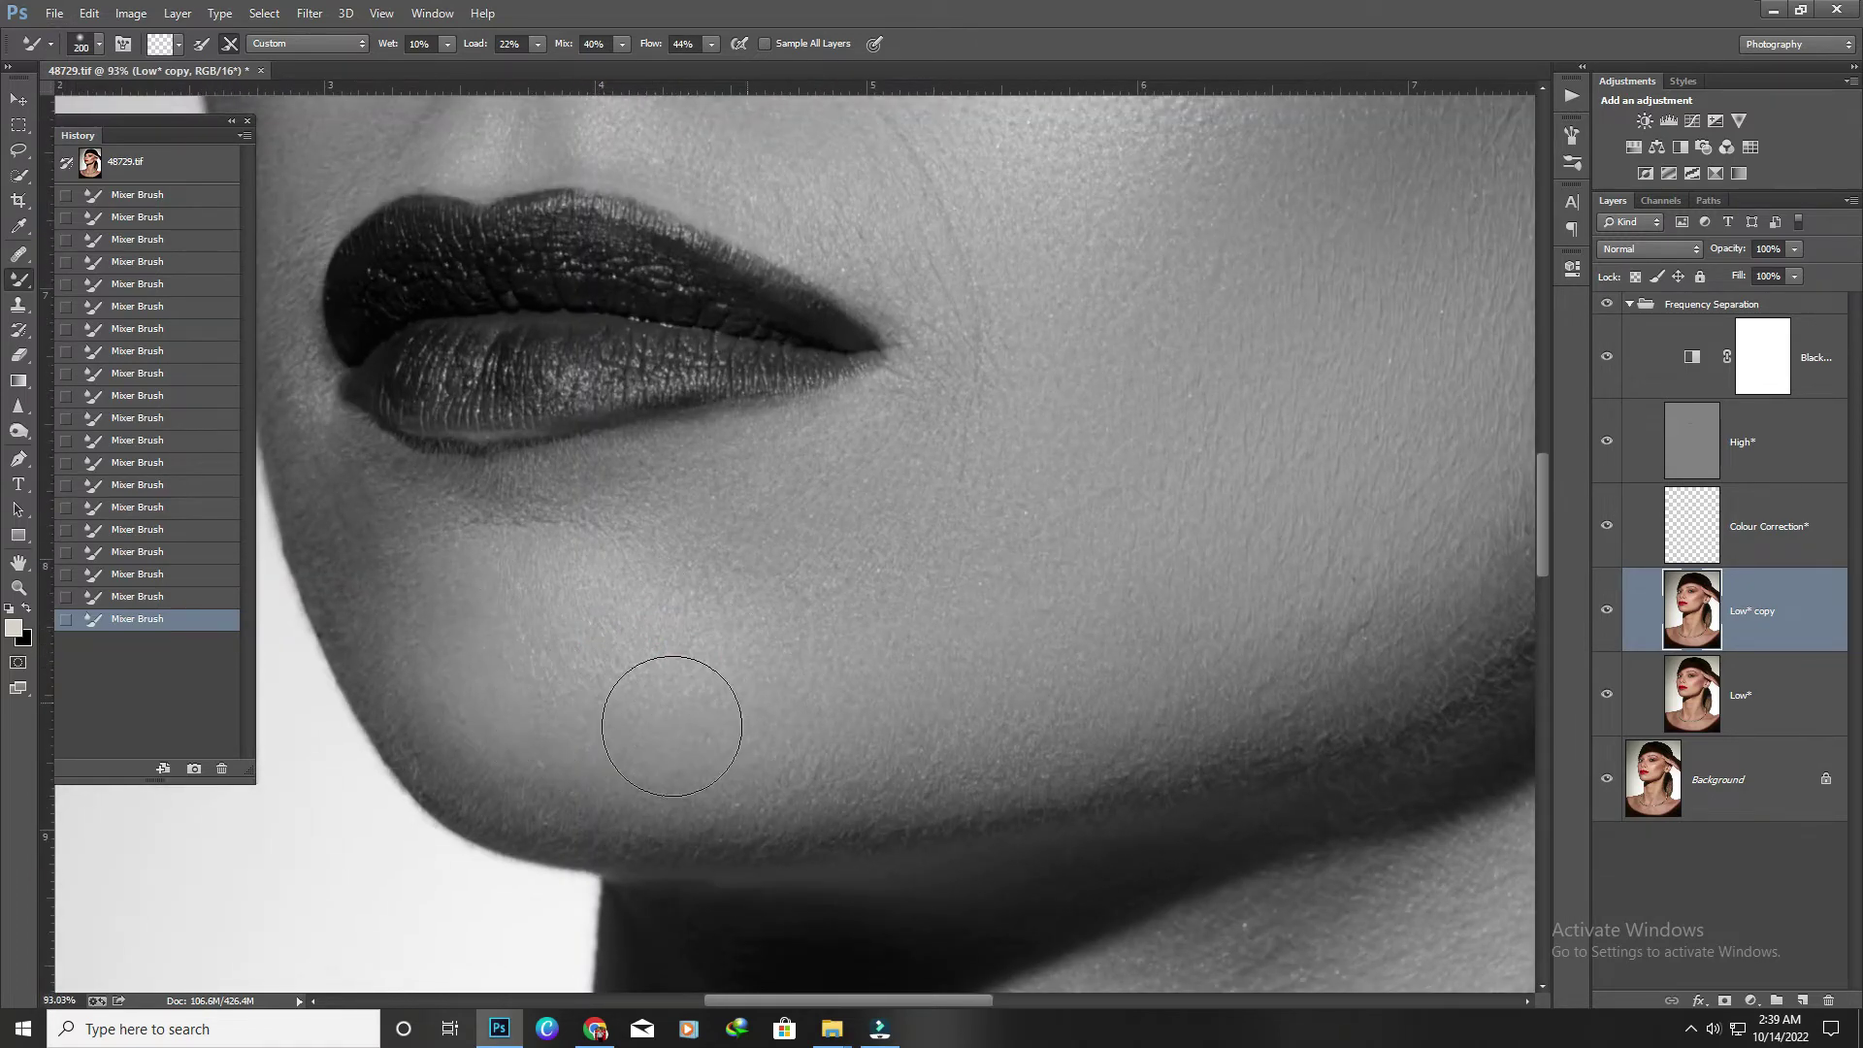
pyautogui.moveTo(564, 588); pyautogui.dragTo(539, 648)
pyautogui.press('[')
pyautogui.press('[')
pyautogui.scroll(-3, 373, 582)
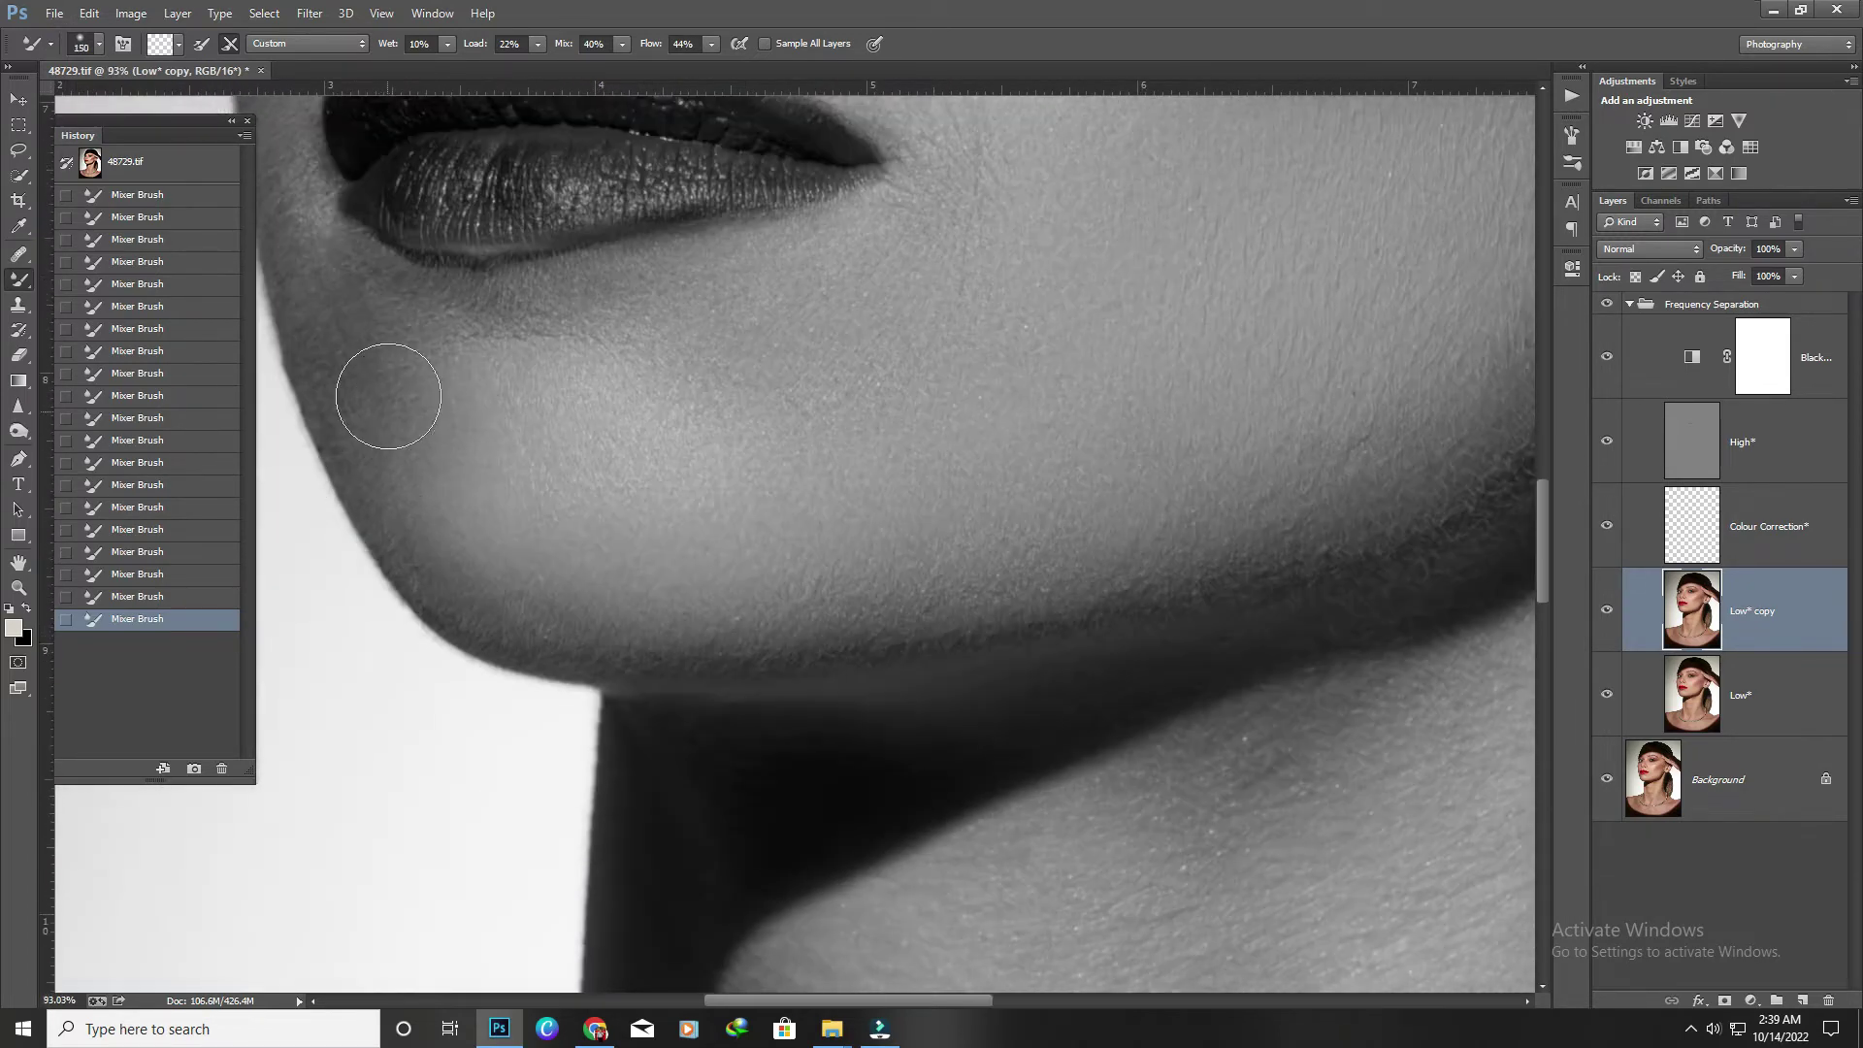
pyautogui.moveTo(382, 474); pyautogui.dragTo(637, 631)
pyautogui.moveTo(447, 43); pyautogui.dragTo(455, 60)
pyautogui.moveTo(349, 433); pyautogui.dragTo(599, 648)
pyautogui.moveTo(372, 495); pyautogui.dragTo(742, 607)
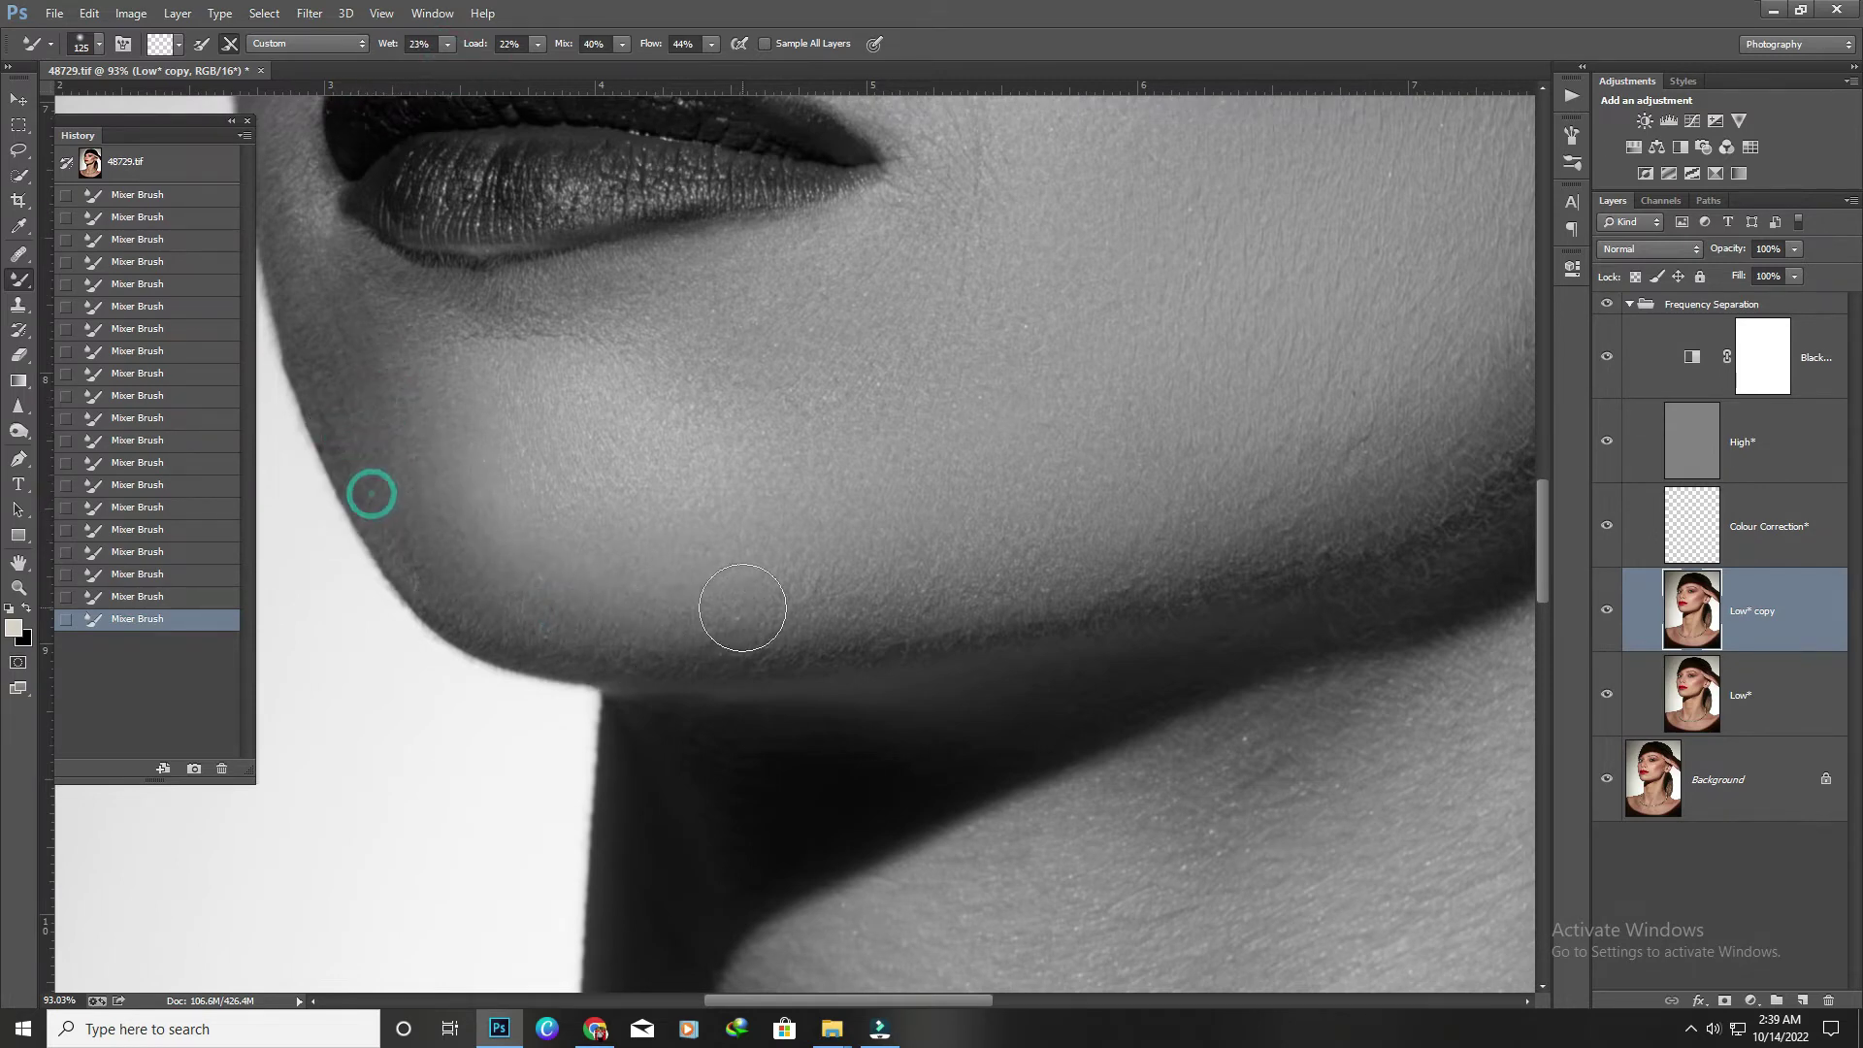
pyautogui.scroll(3, 742, 608)
pyautogui.moveTo(565, 424); pyautogui.dragTo(683, 685)
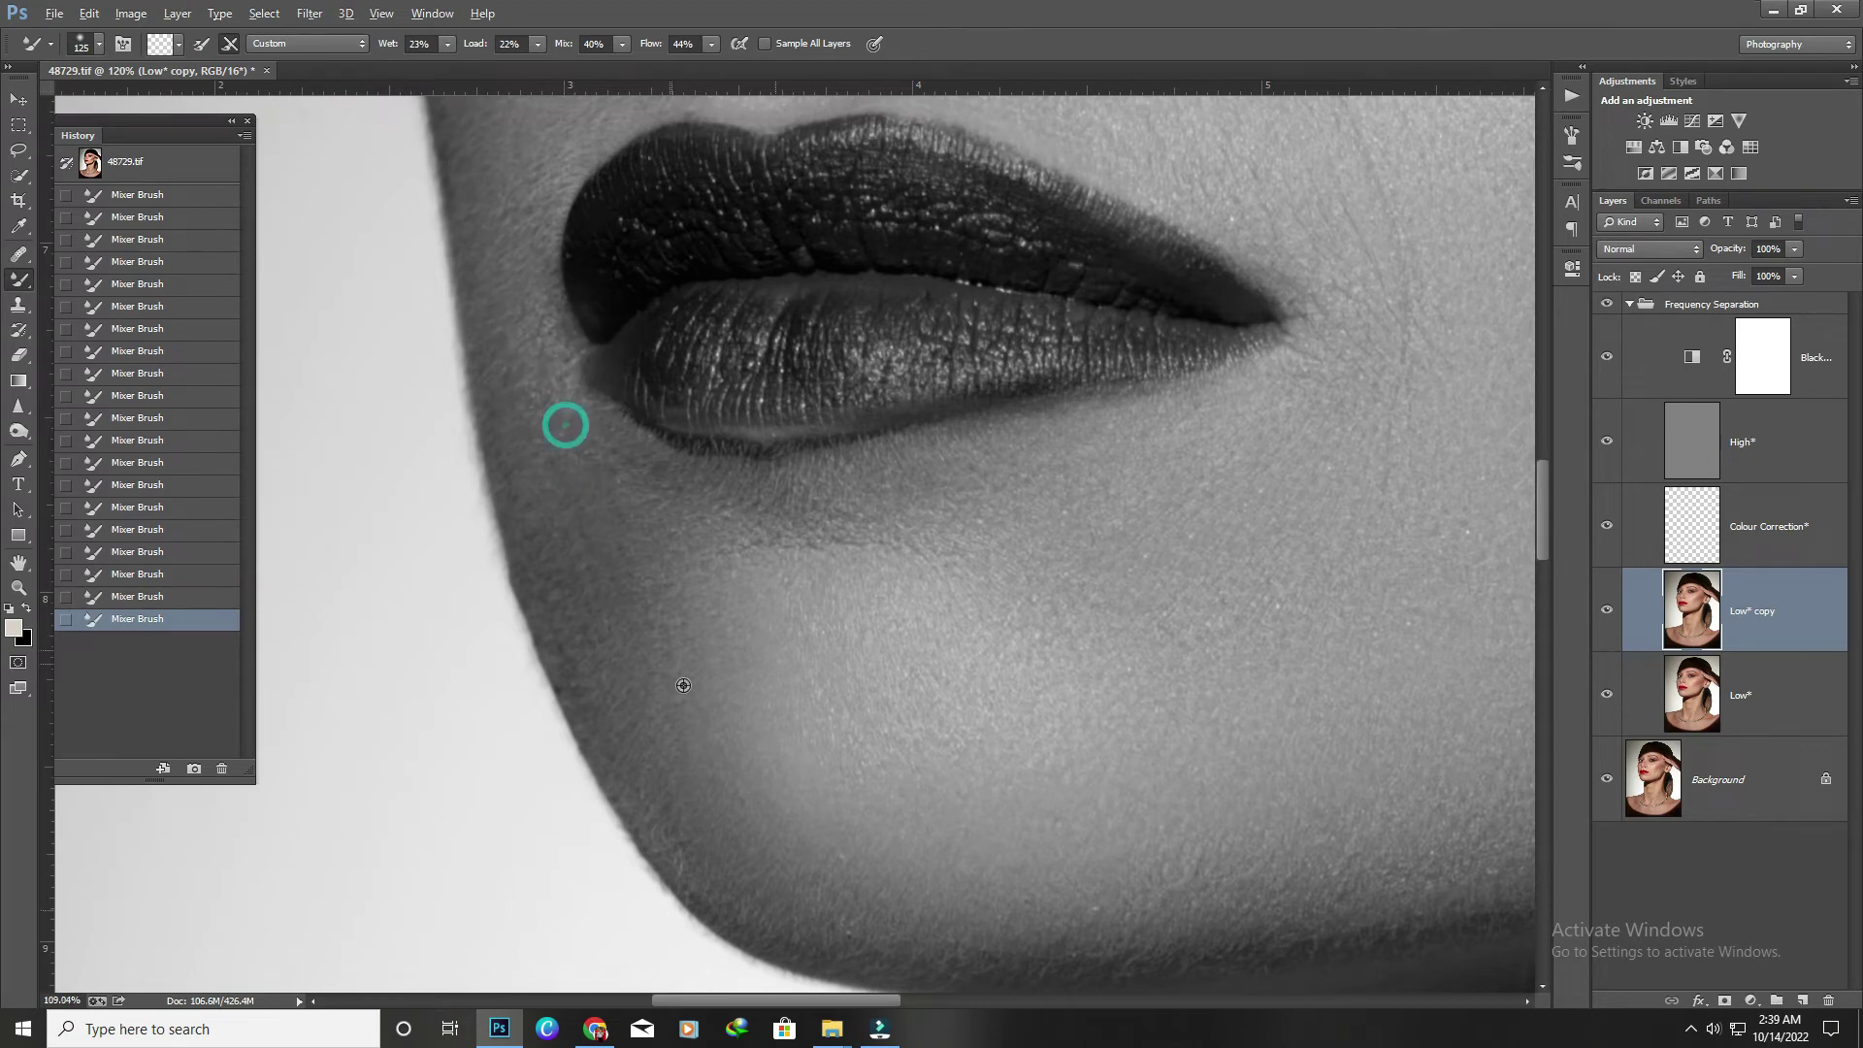
pyautogui.scroll(-1, 683, 685)
# Undo the last two strokes and re-blend the skin just below the lower lip.
pyautogui.hotkey('ctrl', 'alt', 'z')
pyautogui.hotkey('ctrl', 'alt', 'z')
pyautogui.scroll(4, 655, 700)
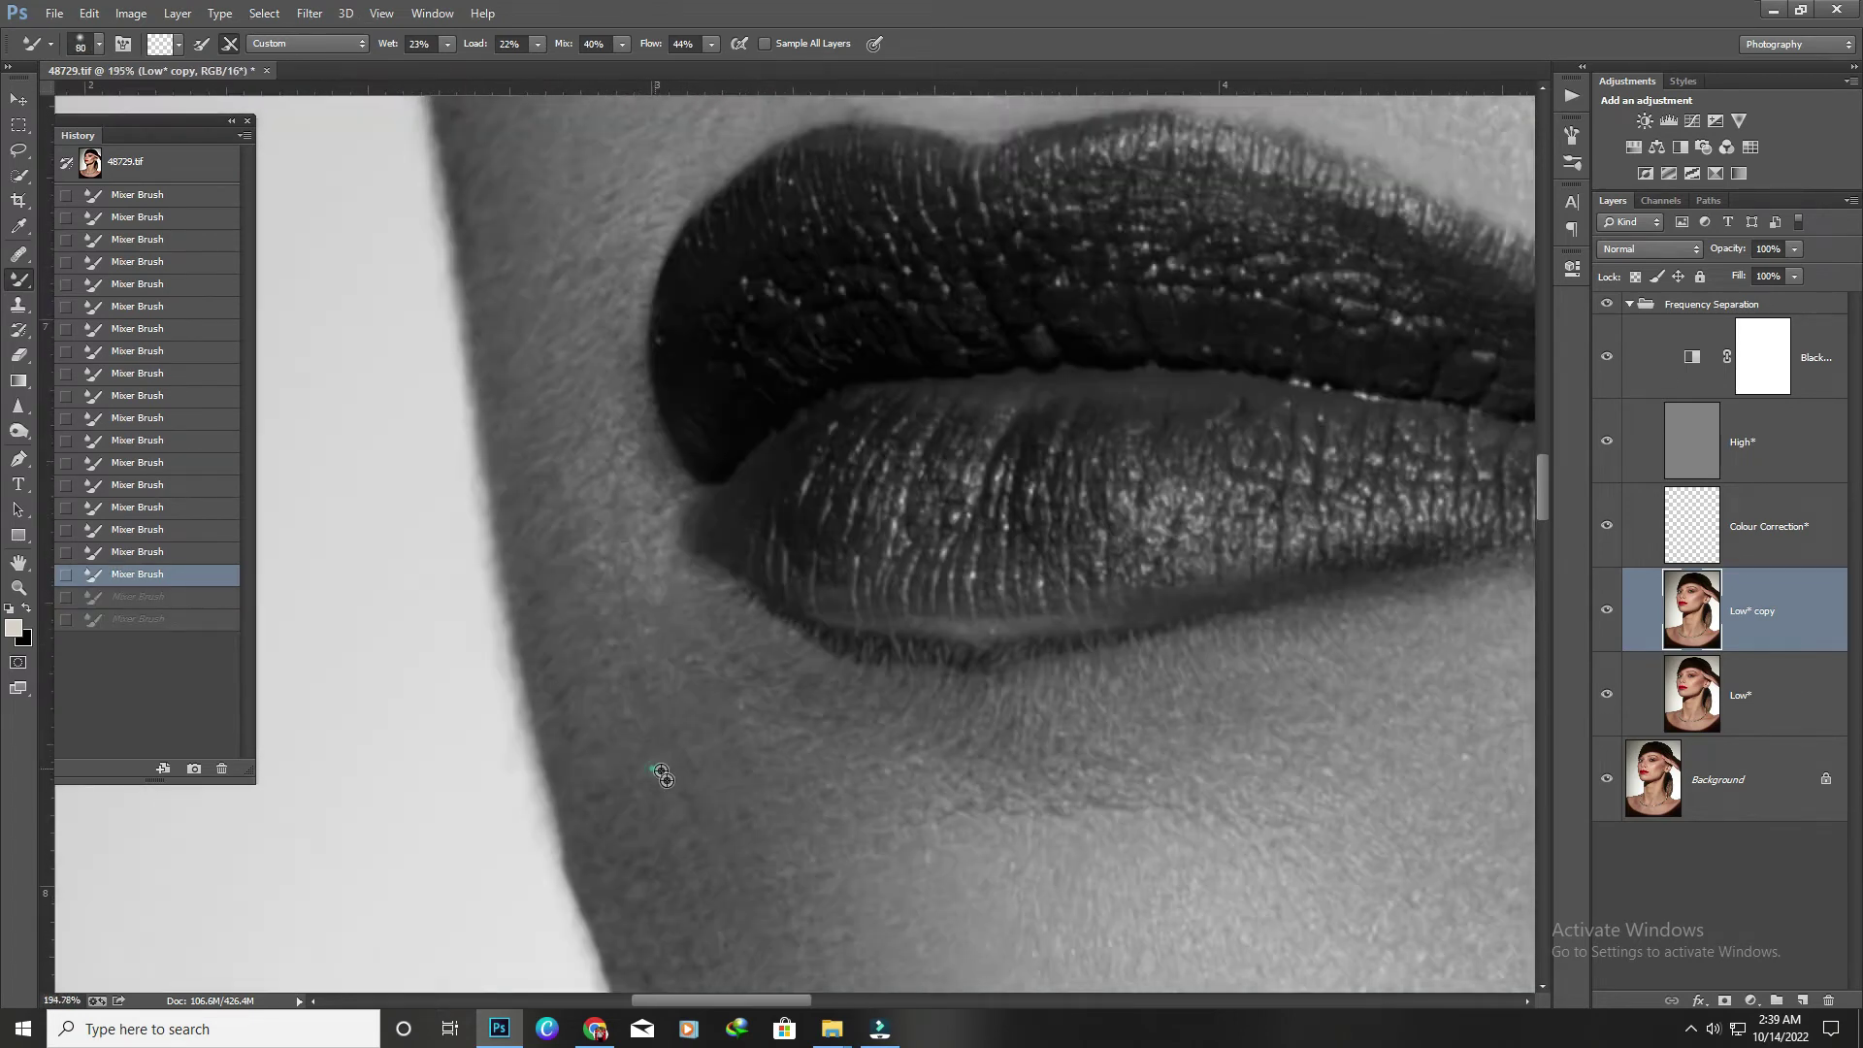
pyautogui.moveTo(658, 774)
pyautogui.mouseDown()
pyautogui.moveTo(603, 603)
pyautogui.moveTo(666, 782)
pyautogui.mouseUp()
pyautogui.scroll(-4, 597, 562)
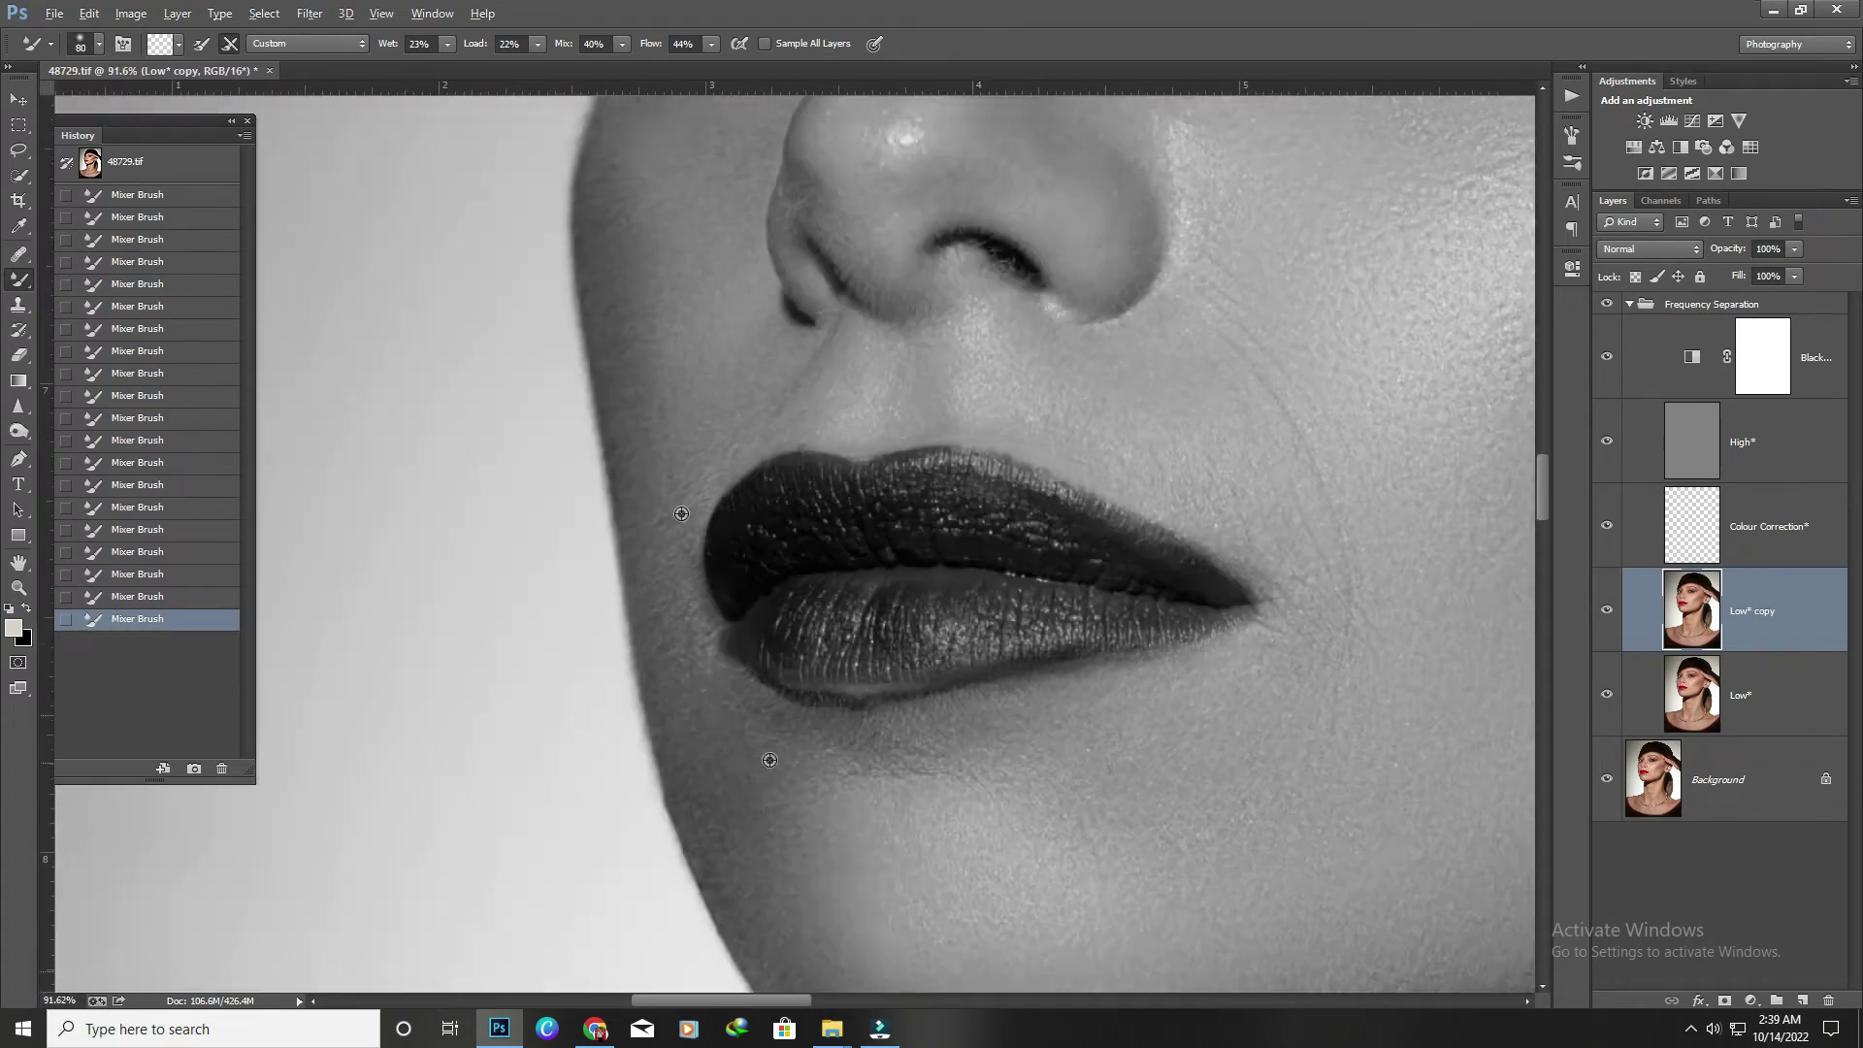
pyautogui.scroll(2, 659, 612)
pyautogui.scroll(3, 648, 364)
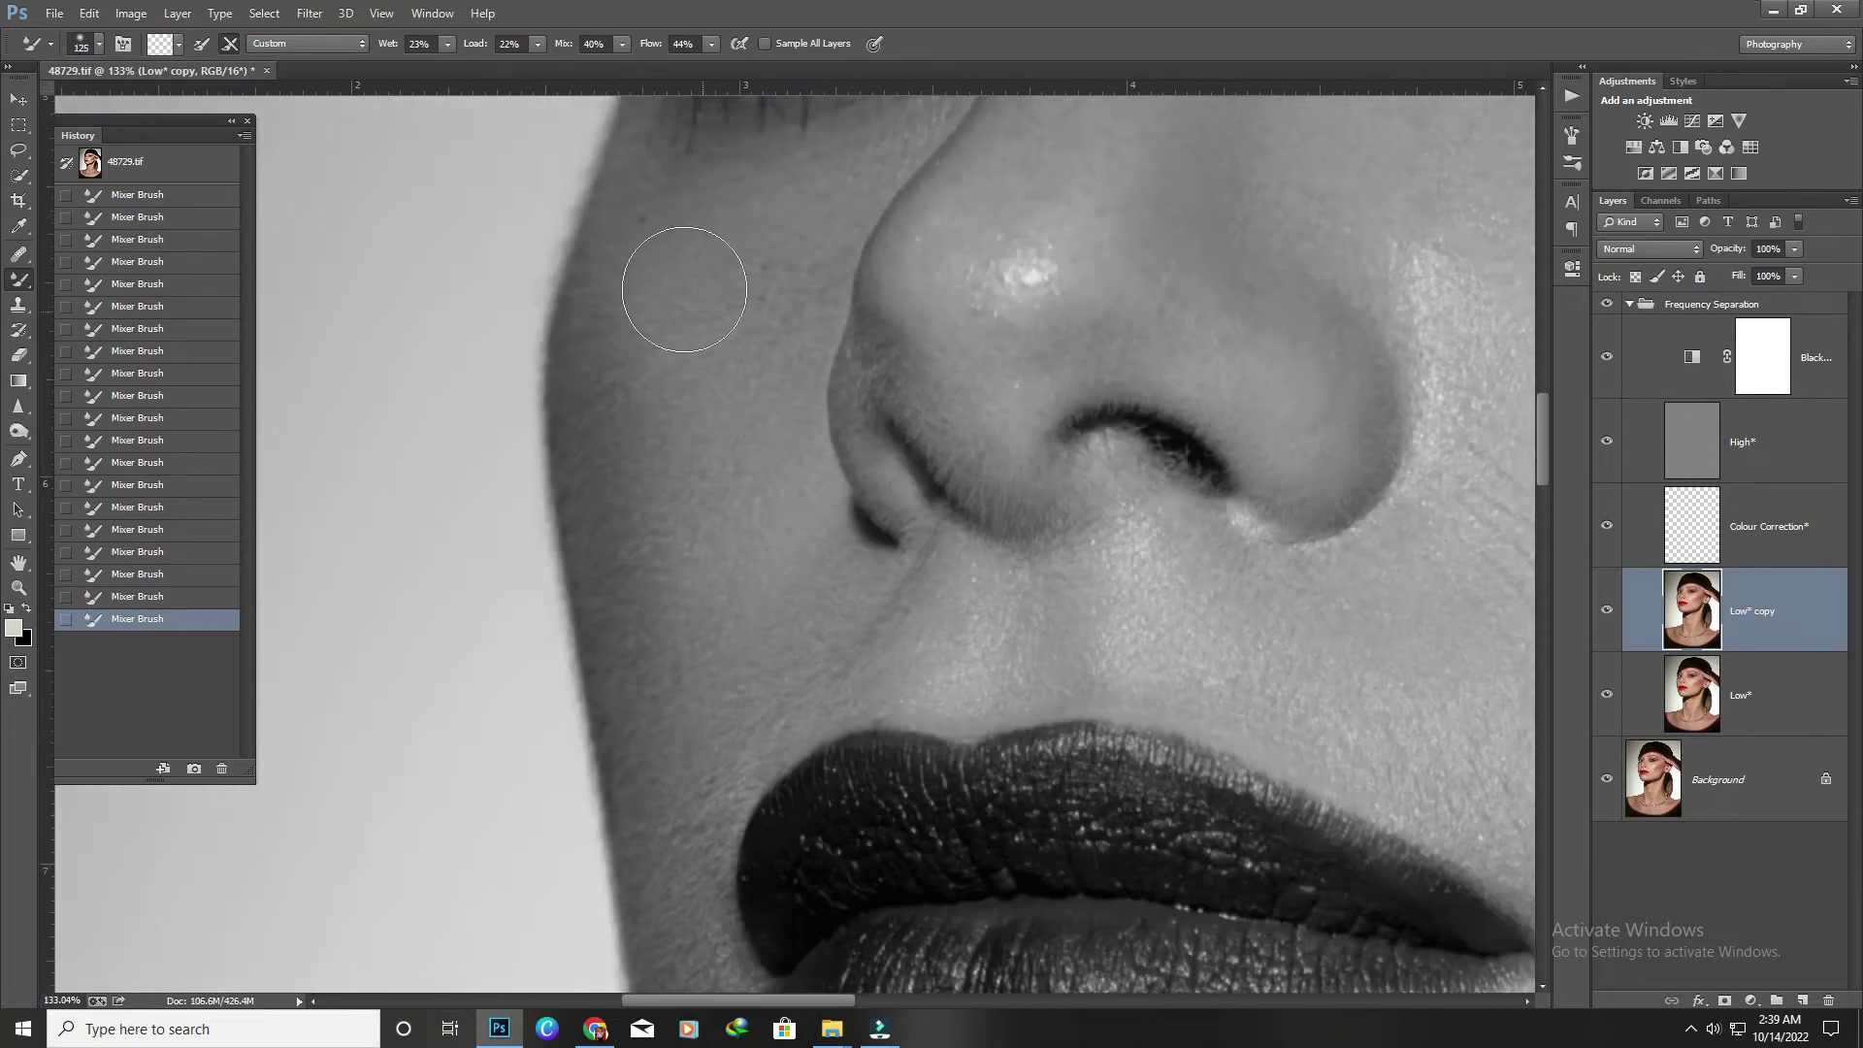
# Smooth the cheek beside the nose, resizing the brush with the bracket keys.
pyautogui.click(653, 321)
pyautogui.press(']')
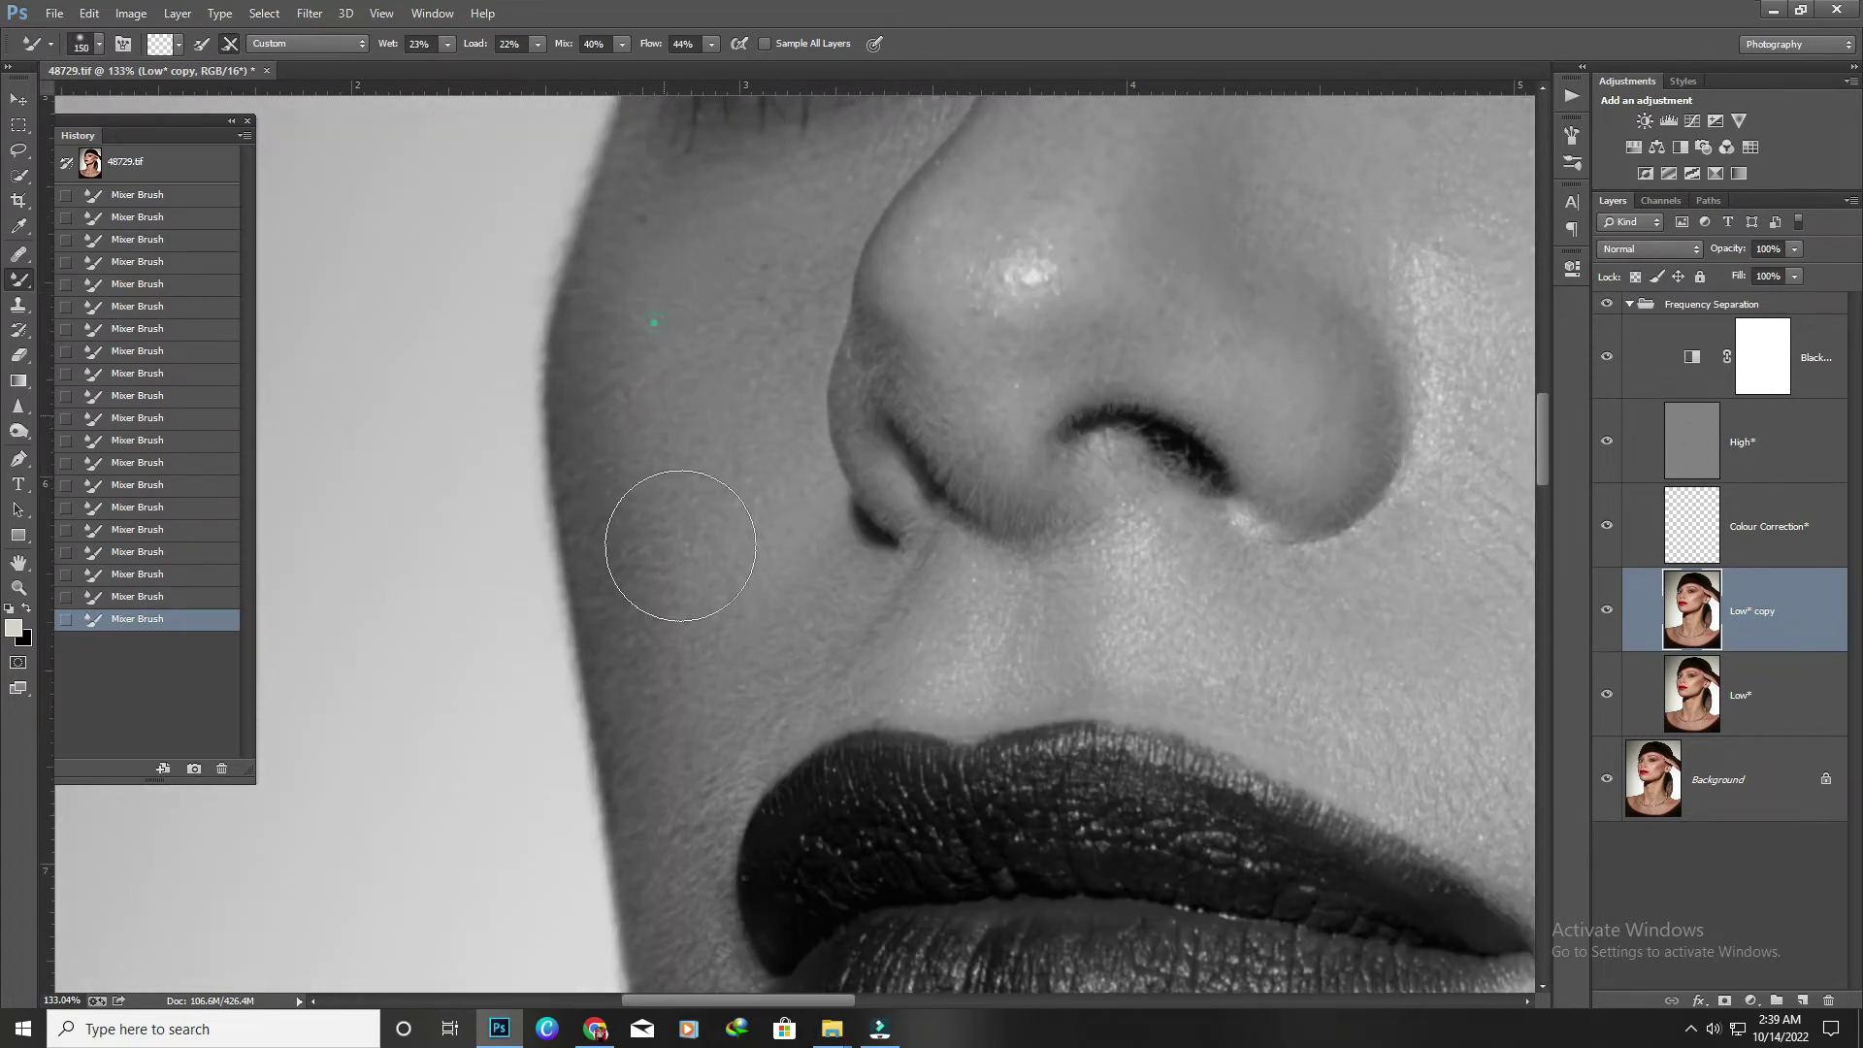
pyautogui.scroll(1, 684, 329)
pyautogui.press('[')
pyautogui.press('[')
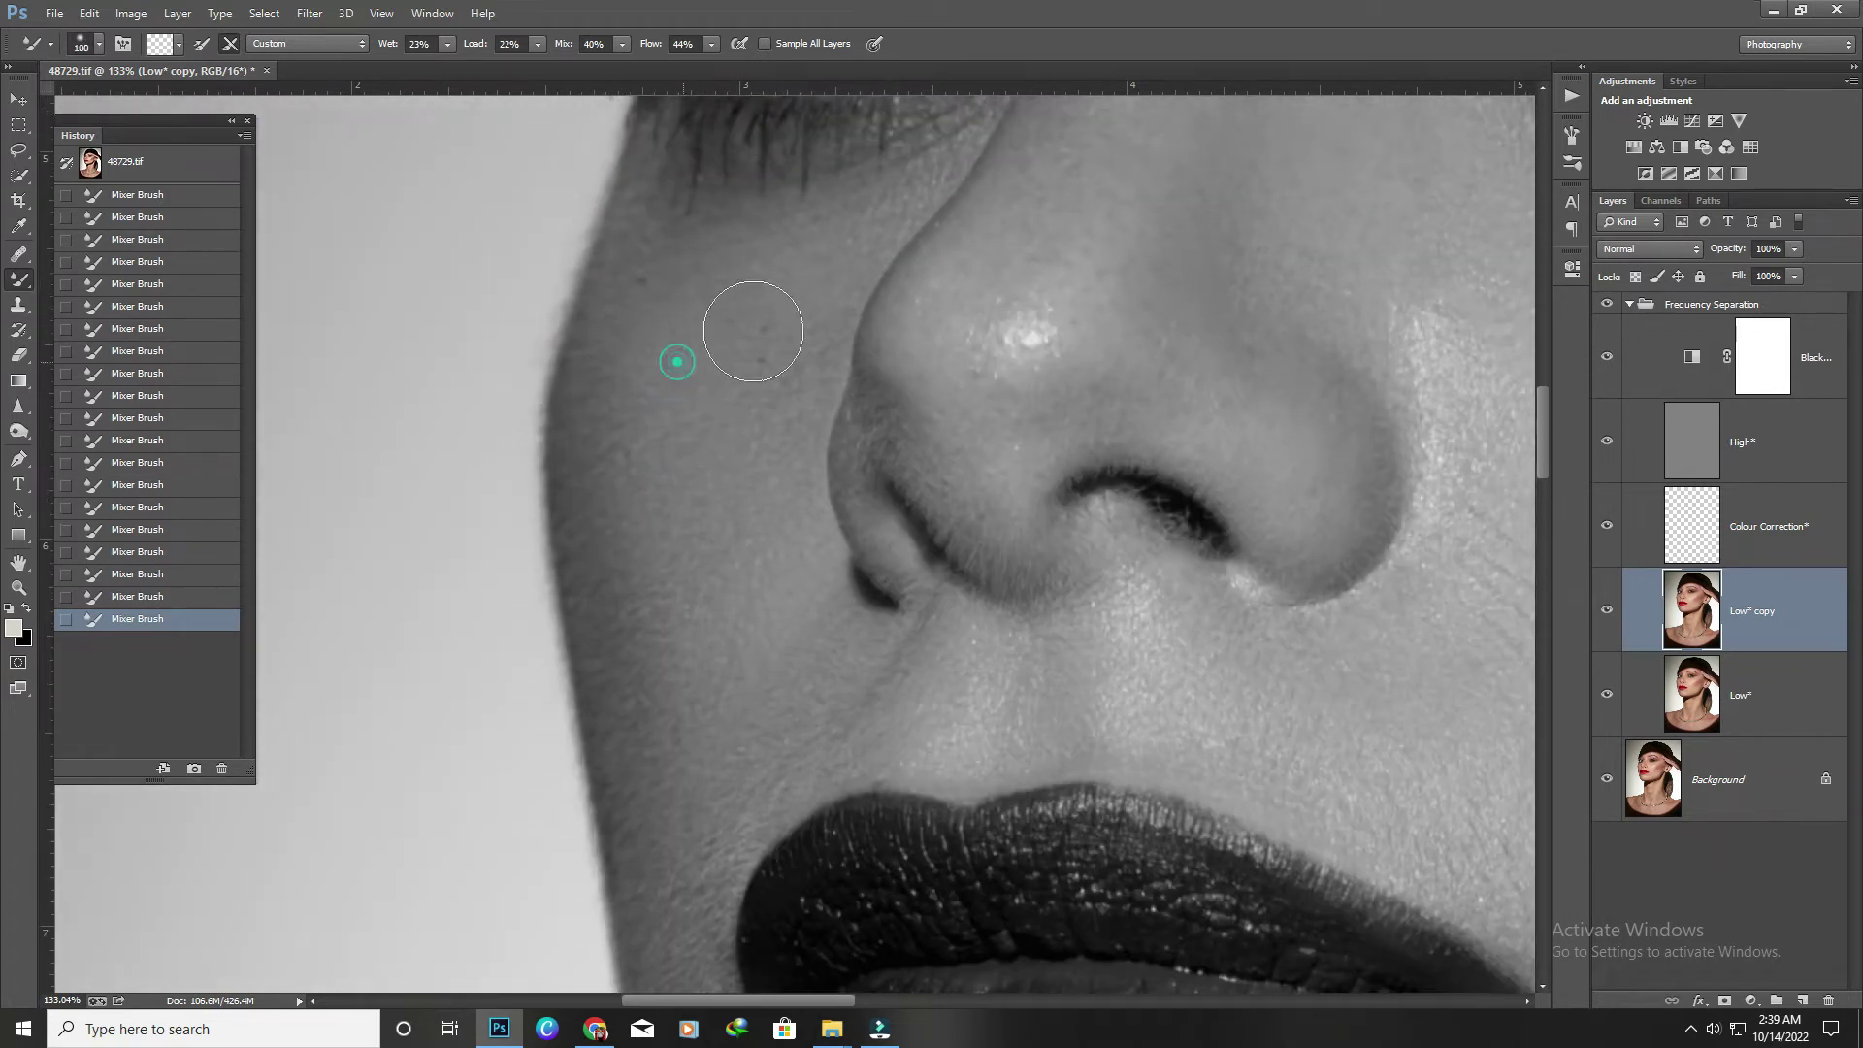
pyautogui.click(753, 633)
pyautogui.press(']')
pyautogui.press(']')
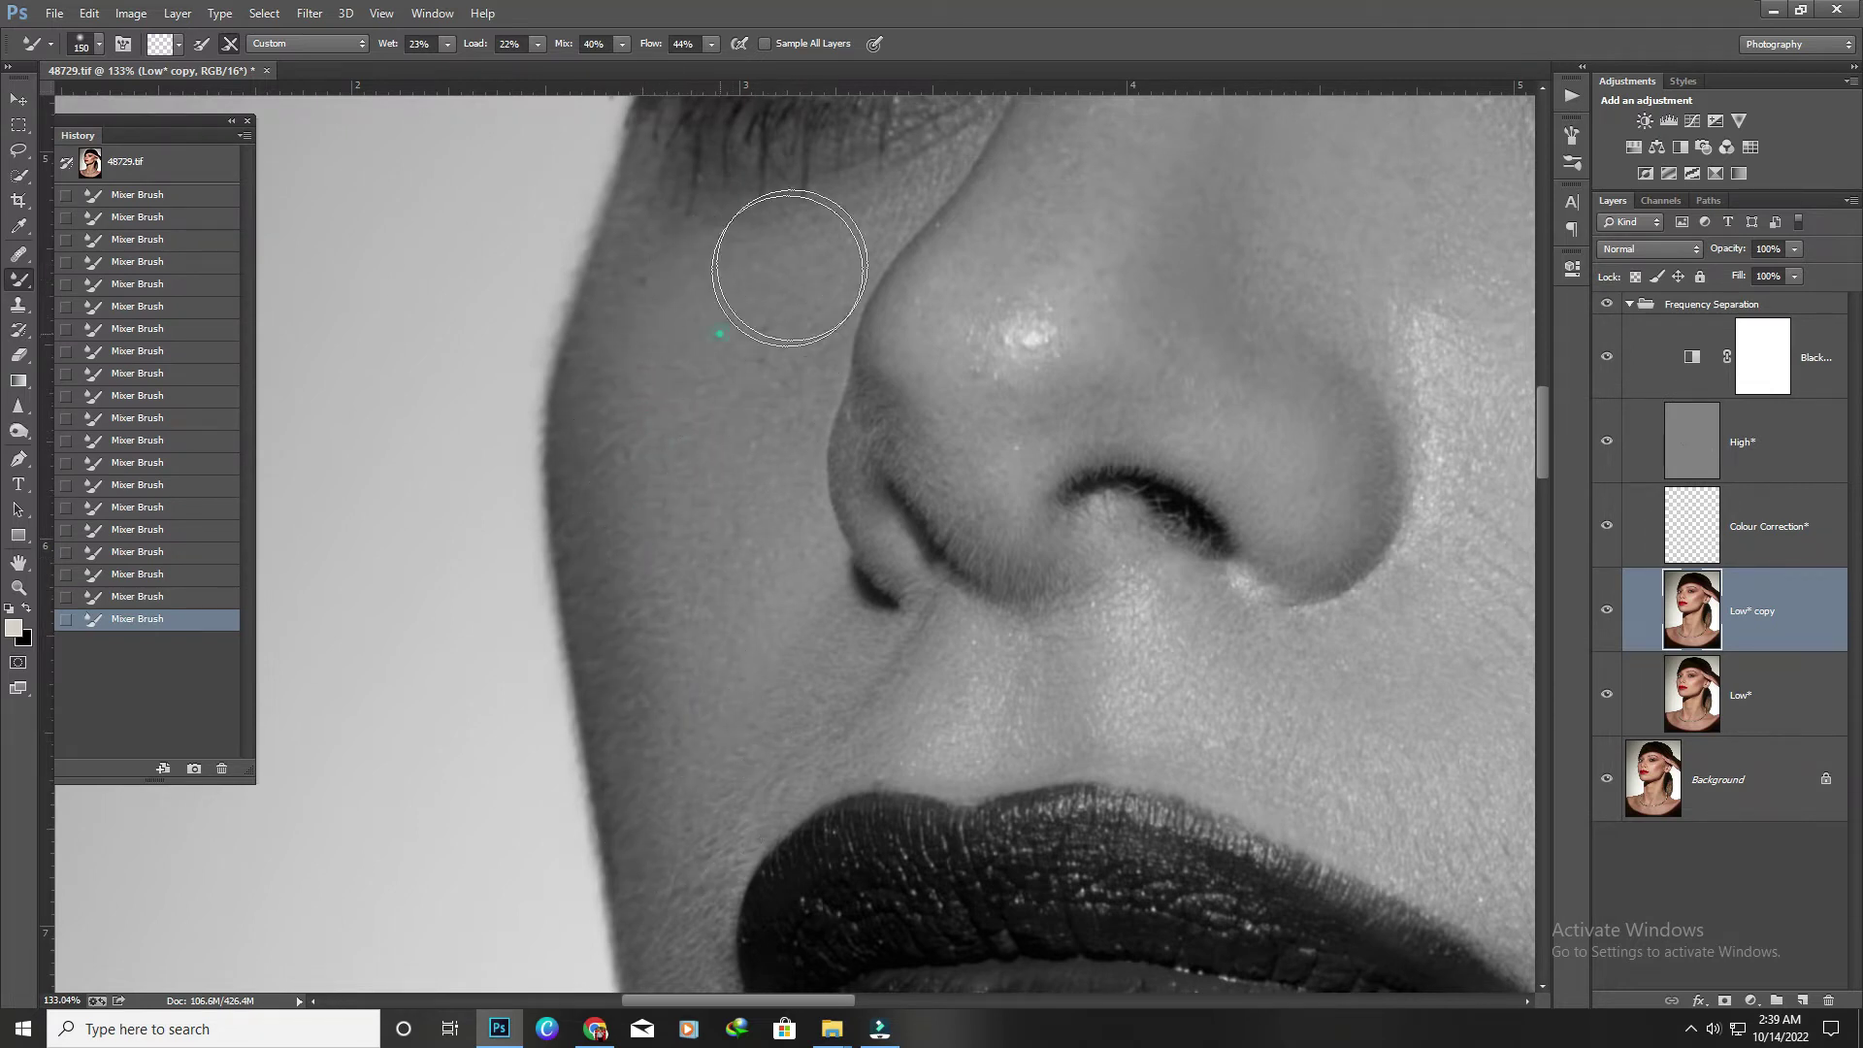
pyautogui.press('[')
pyautogui.press('[')
pyautogui.scroll(-6, 934, 516)
pyautogui.scroll(4, 933, 516)
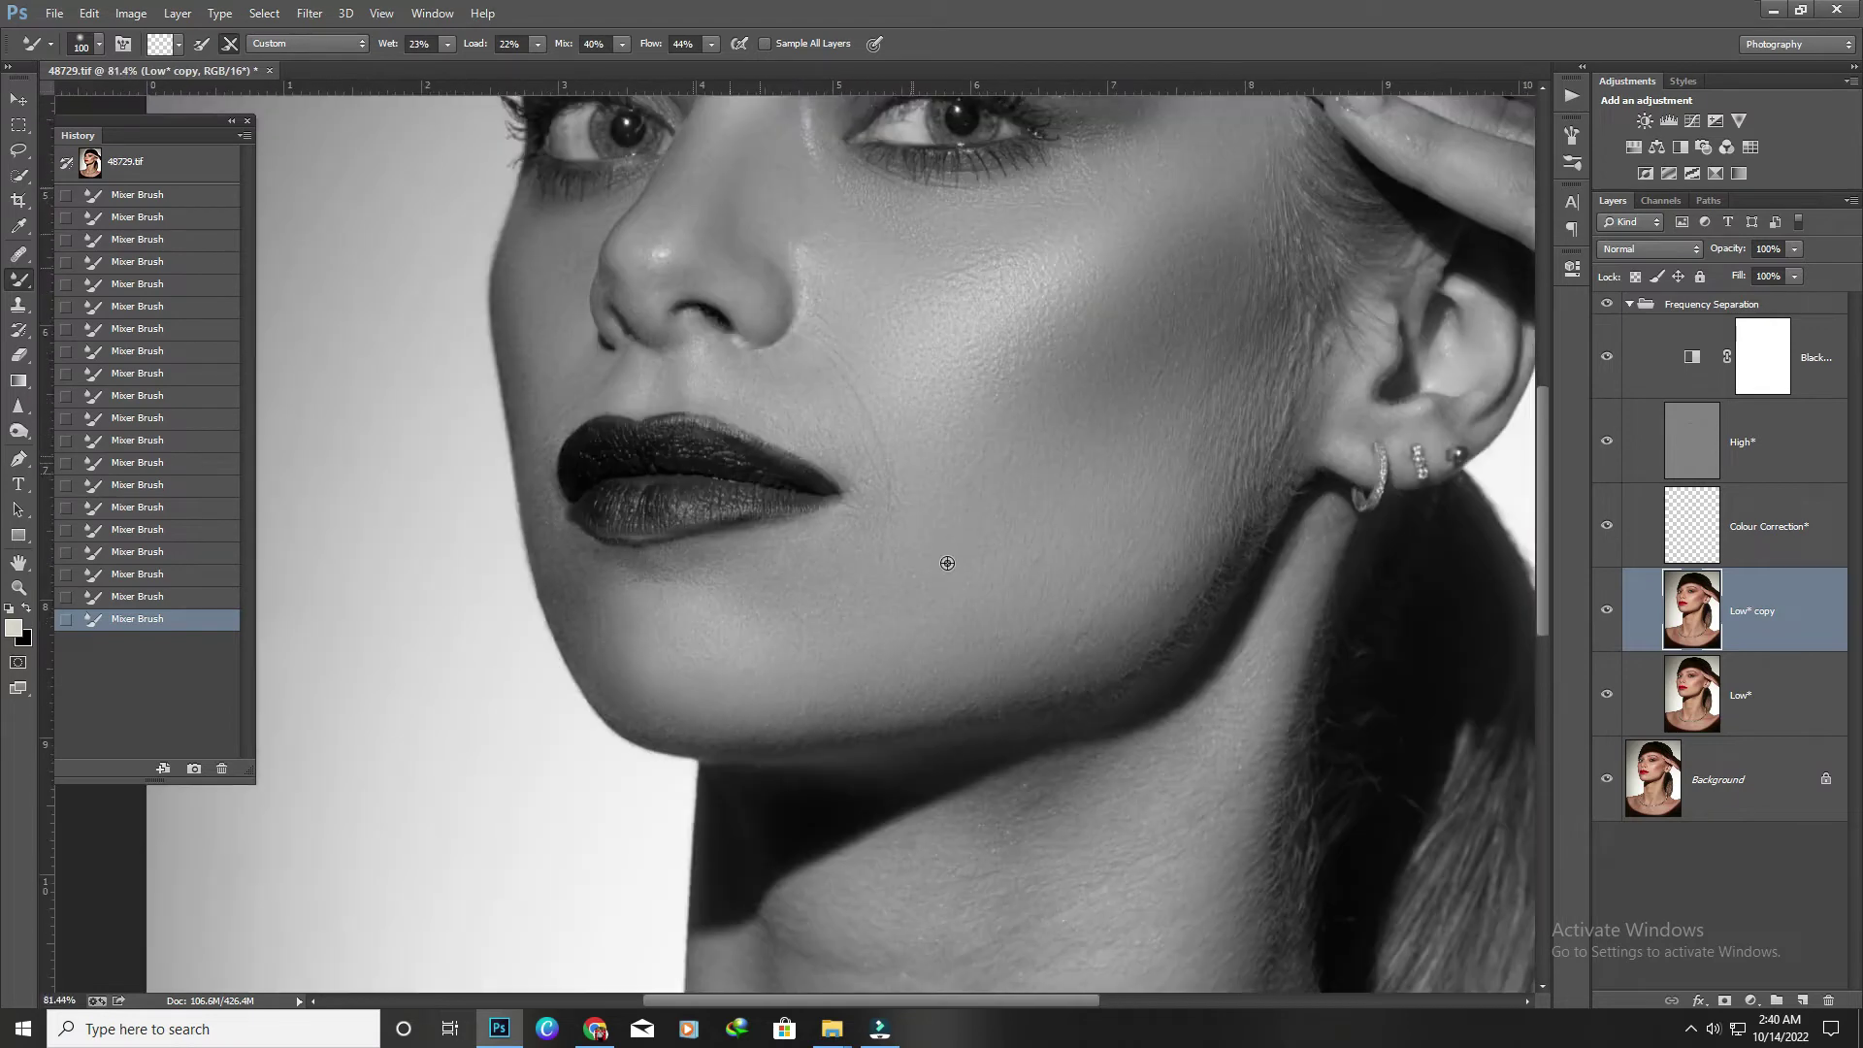
pyautogui.scroll(2, 873, 562)
pyautogui.scroll(1, 679, 766)
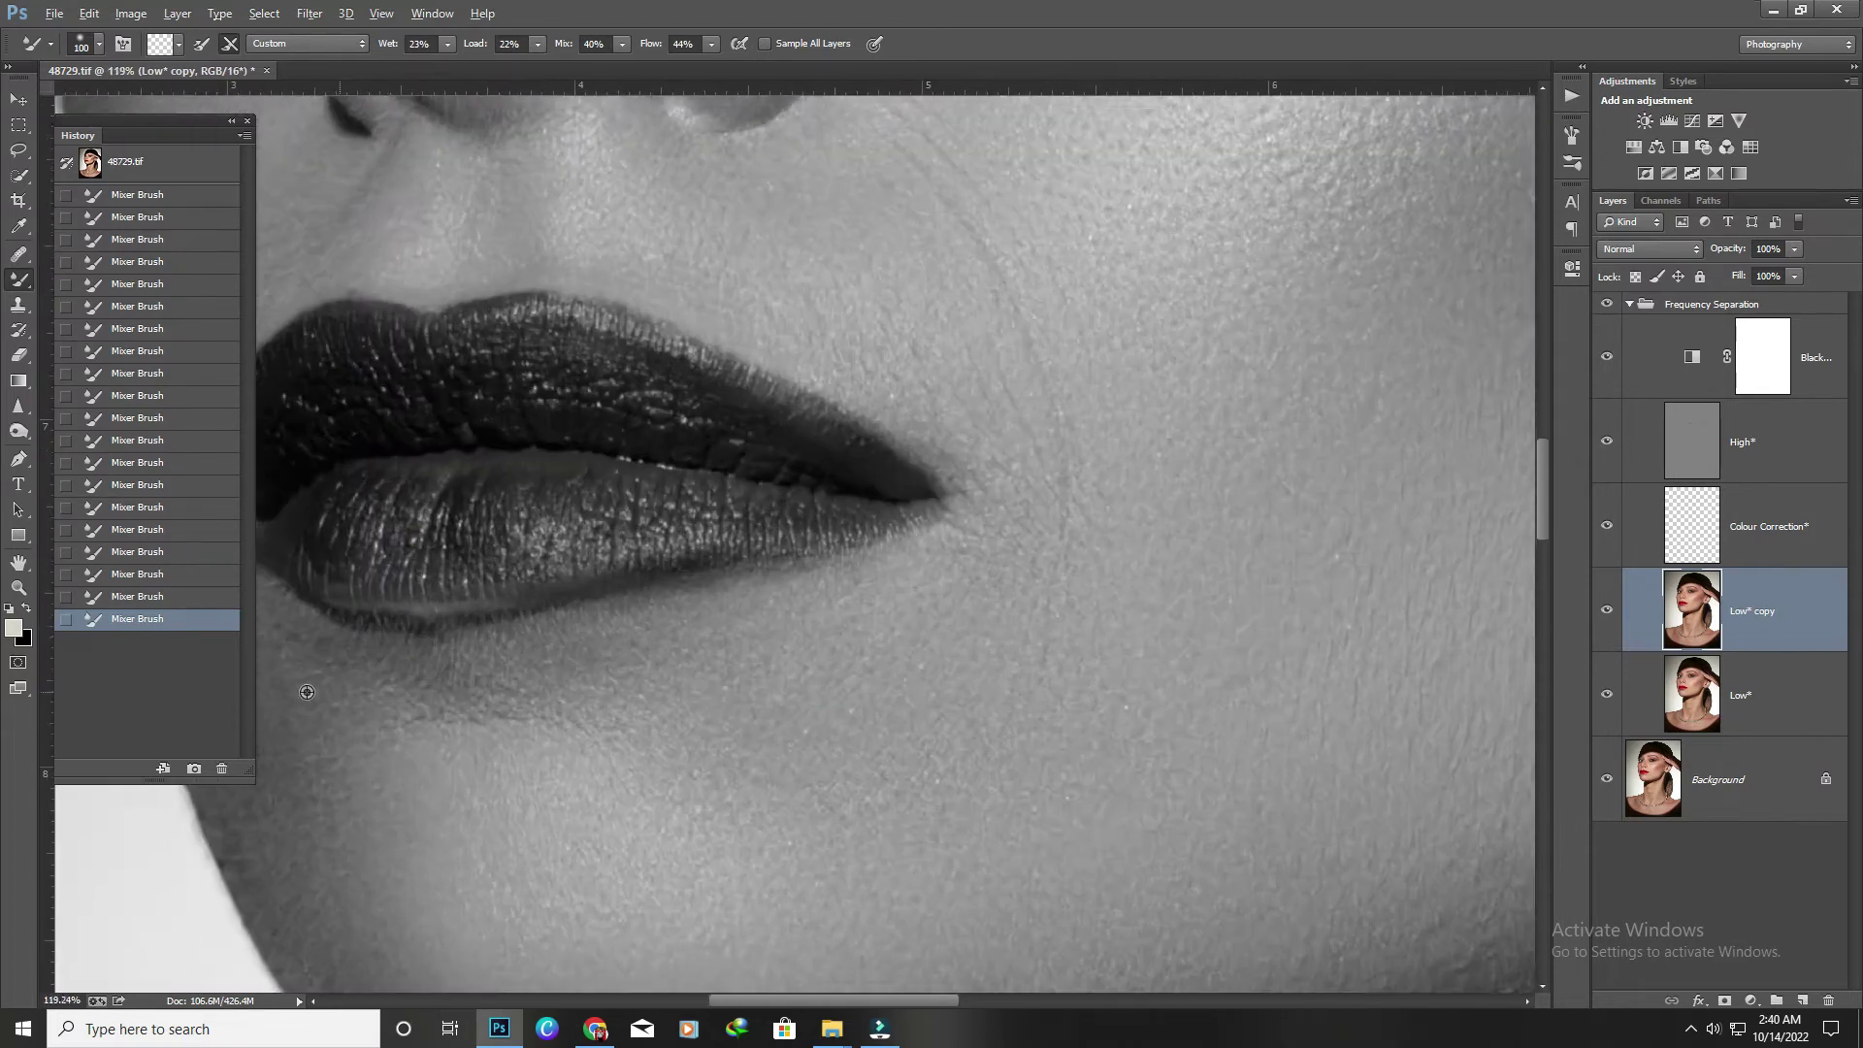
# Blend the chin skin below the lips.
pyautogui.click(319, 715)
pyautogui.scroll(-2, 945, 660)
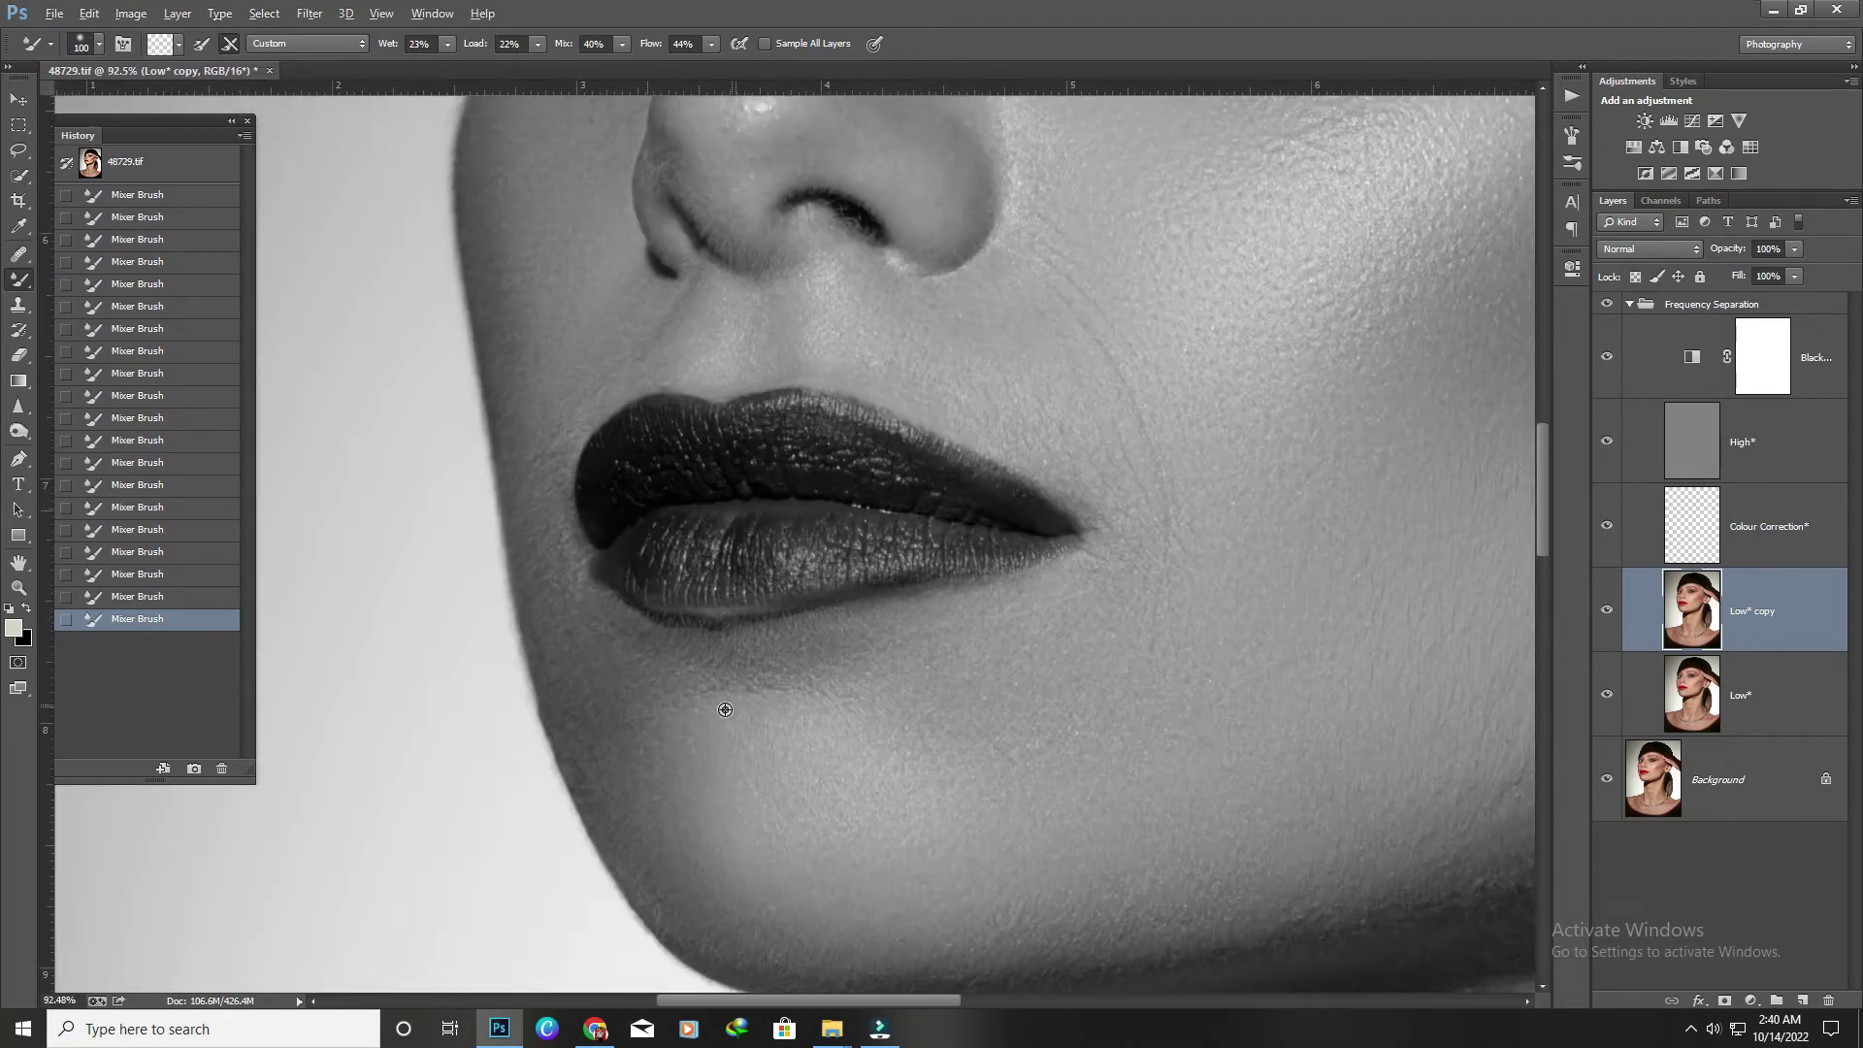
pyautogui.scroll(1, 874, 645)
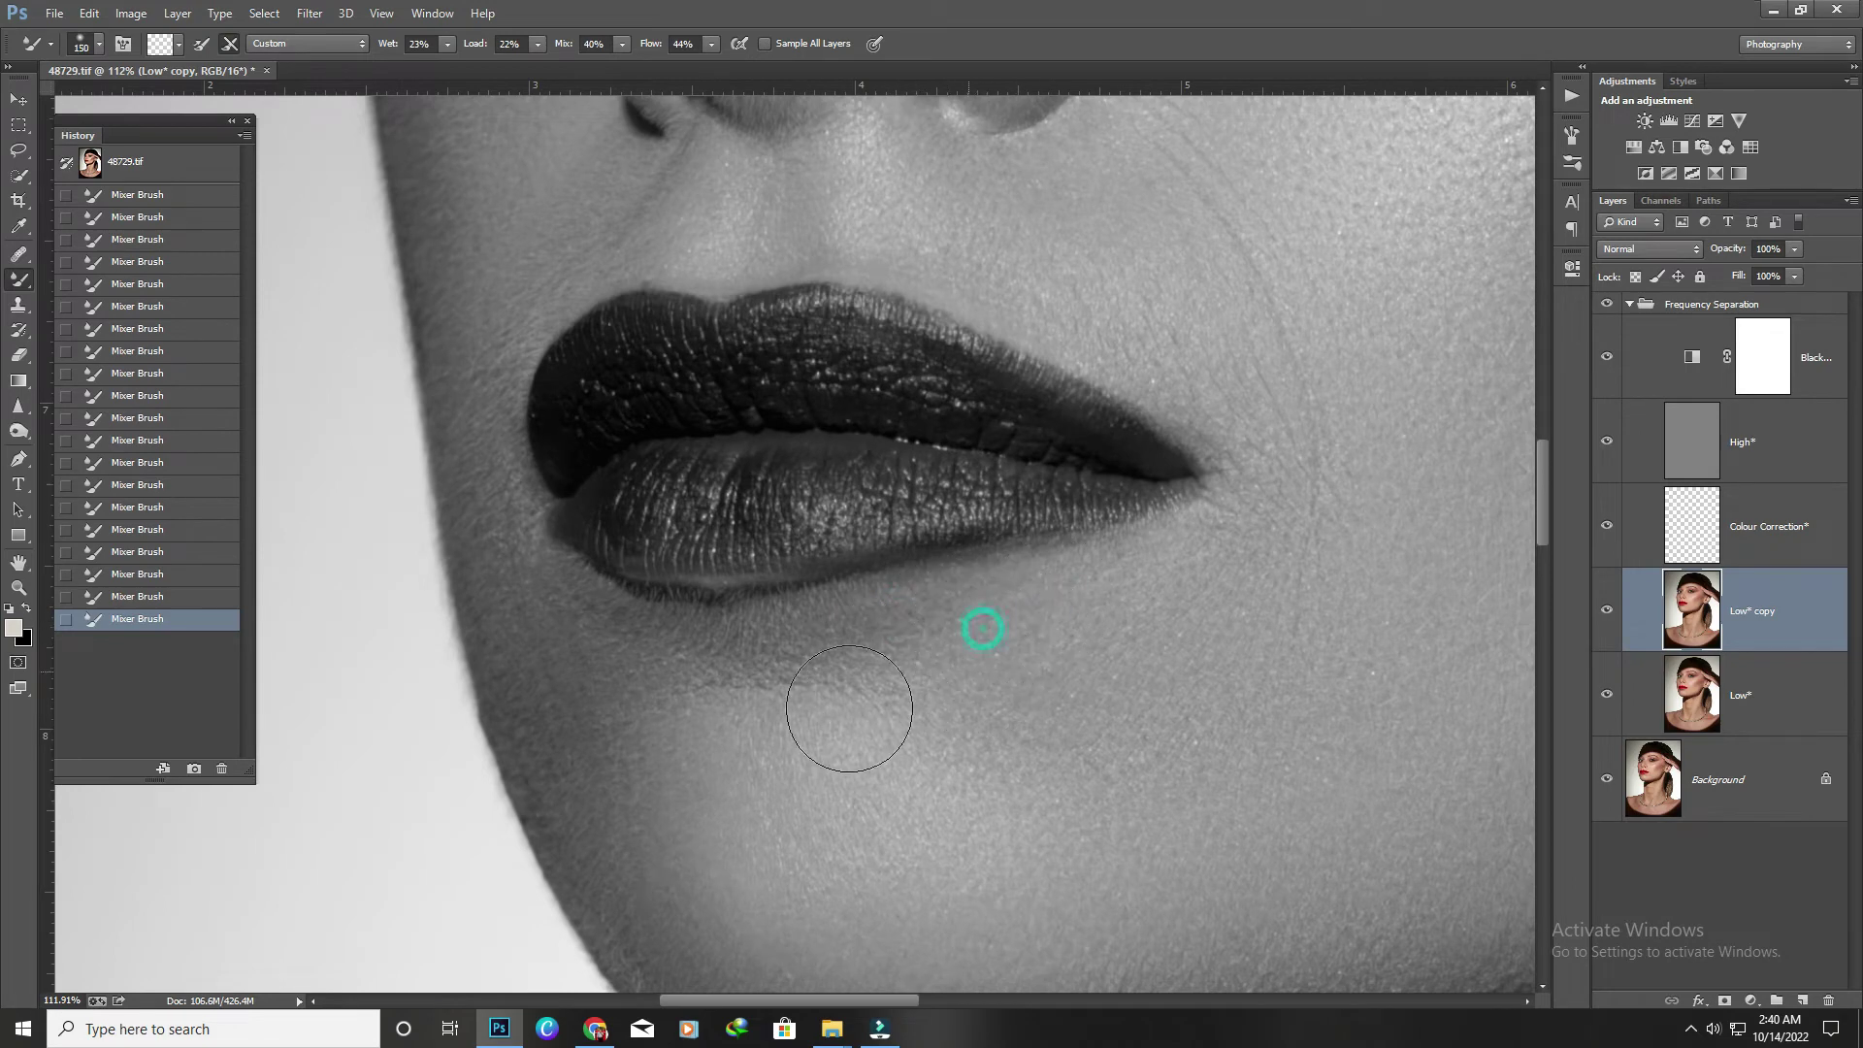
pyautogui.scroll(1, 685, 683)
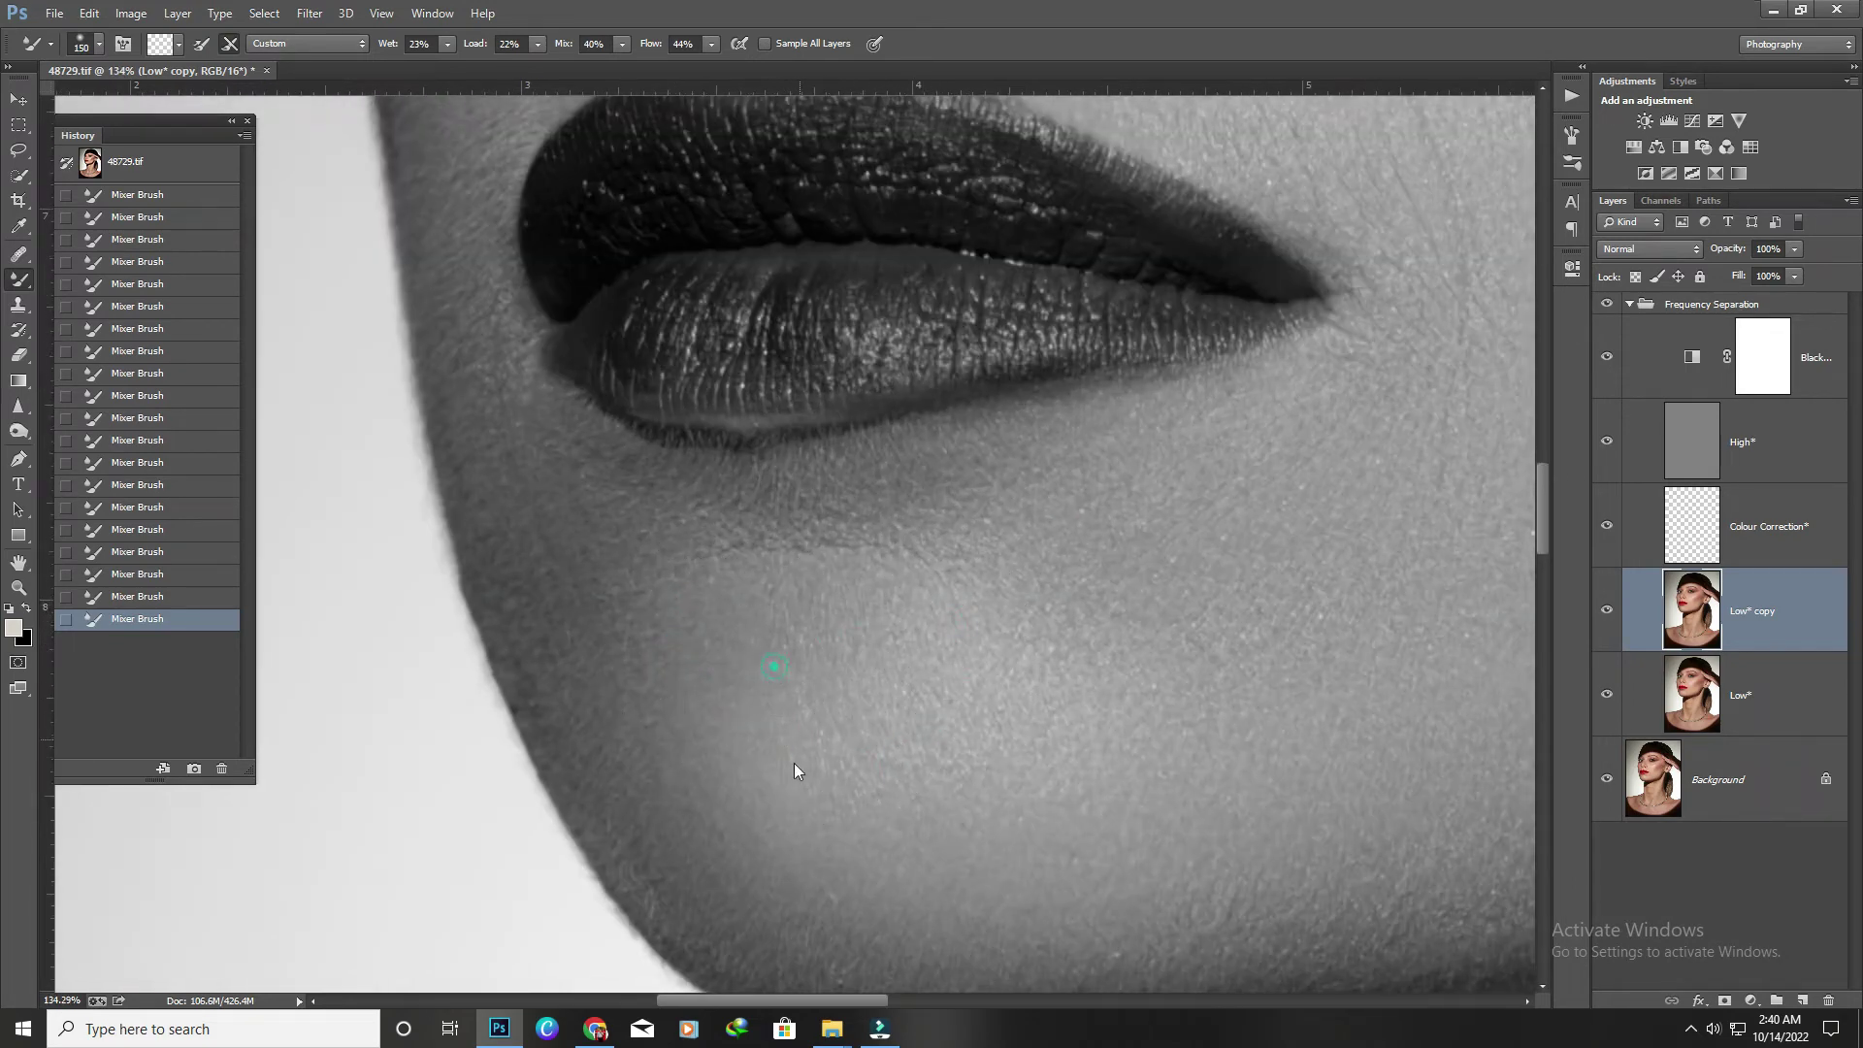
pyautogui.scroll(-5, 794, 772)
pyautogui.scroll(2, 978, 728)
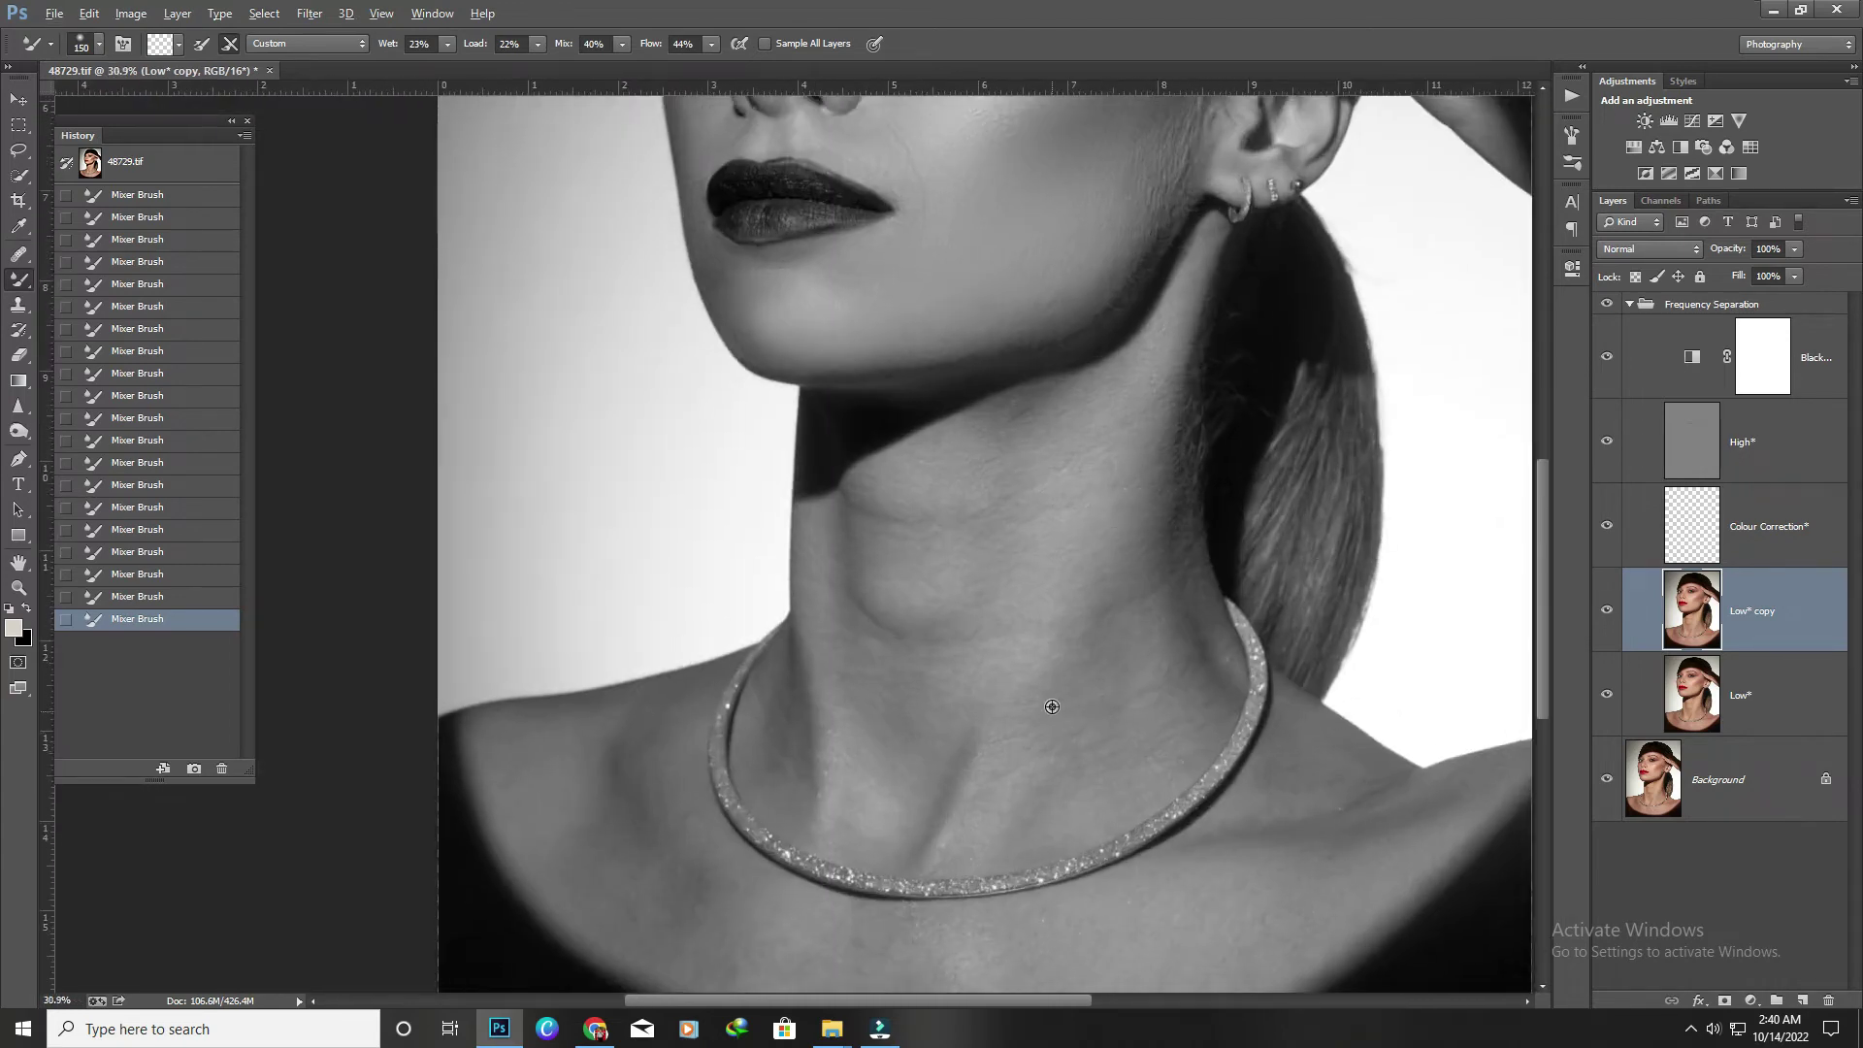
# Sample neck skin, lower Mixer Brush flow to about 21%, and smooth the neck.
pyautogui.scroll(1, 1051, 706)
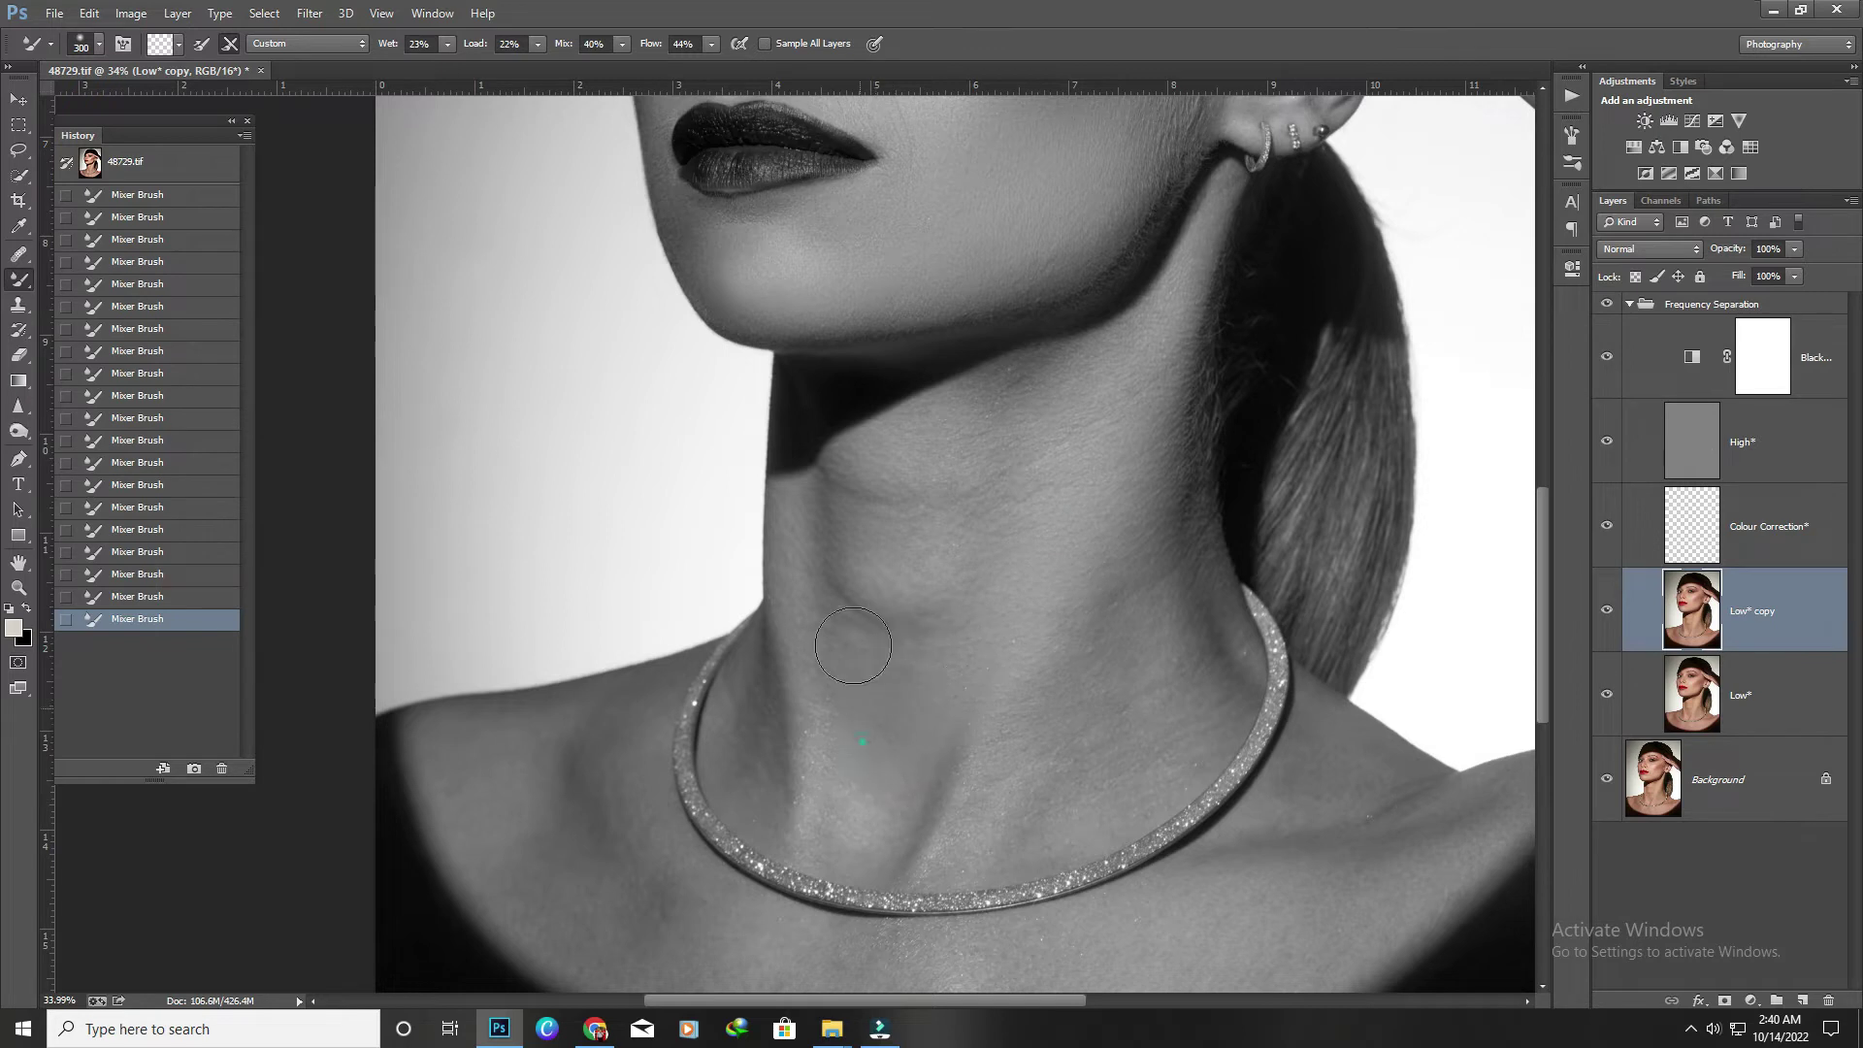
pyautogui.keyDown('alt'); pyautogui.click(876, 682); pyautogui.keyUp('alt')
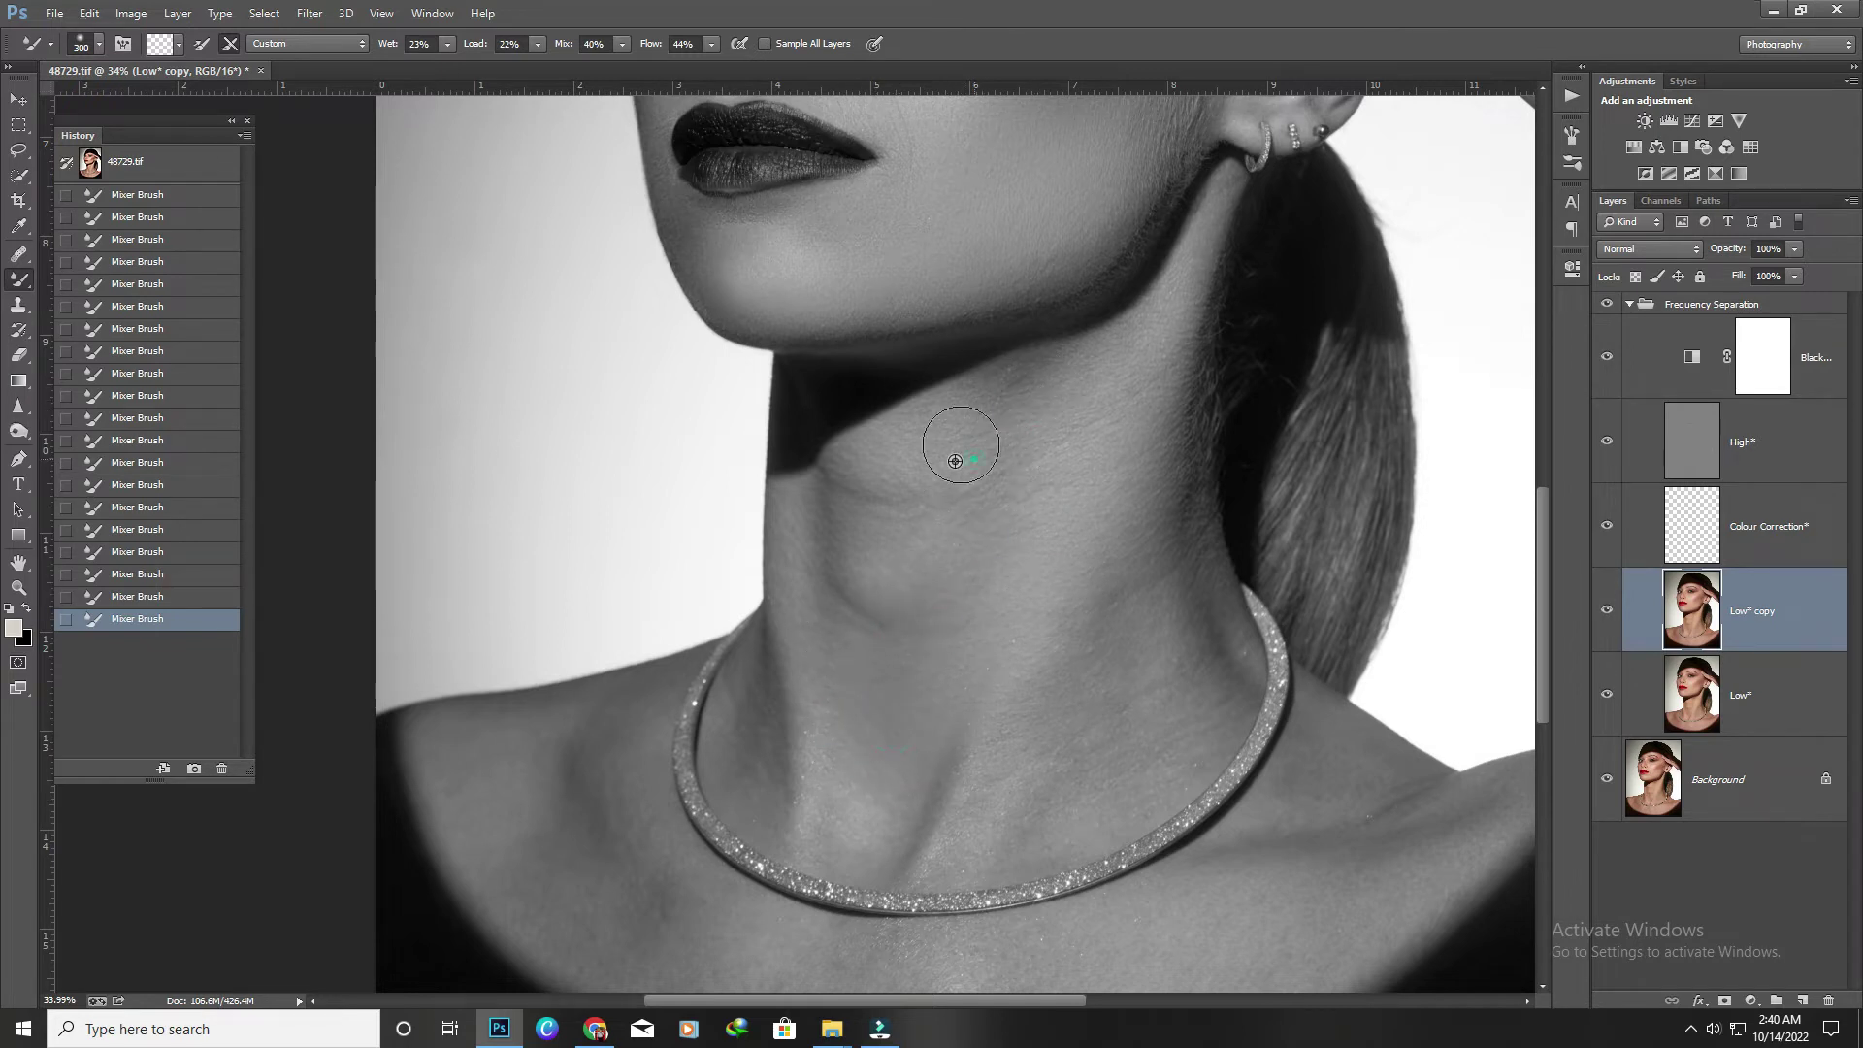
pyautogui.keyDown('alt'); pyautogui.click(865, 591); pyautogui.keyUp('alt')
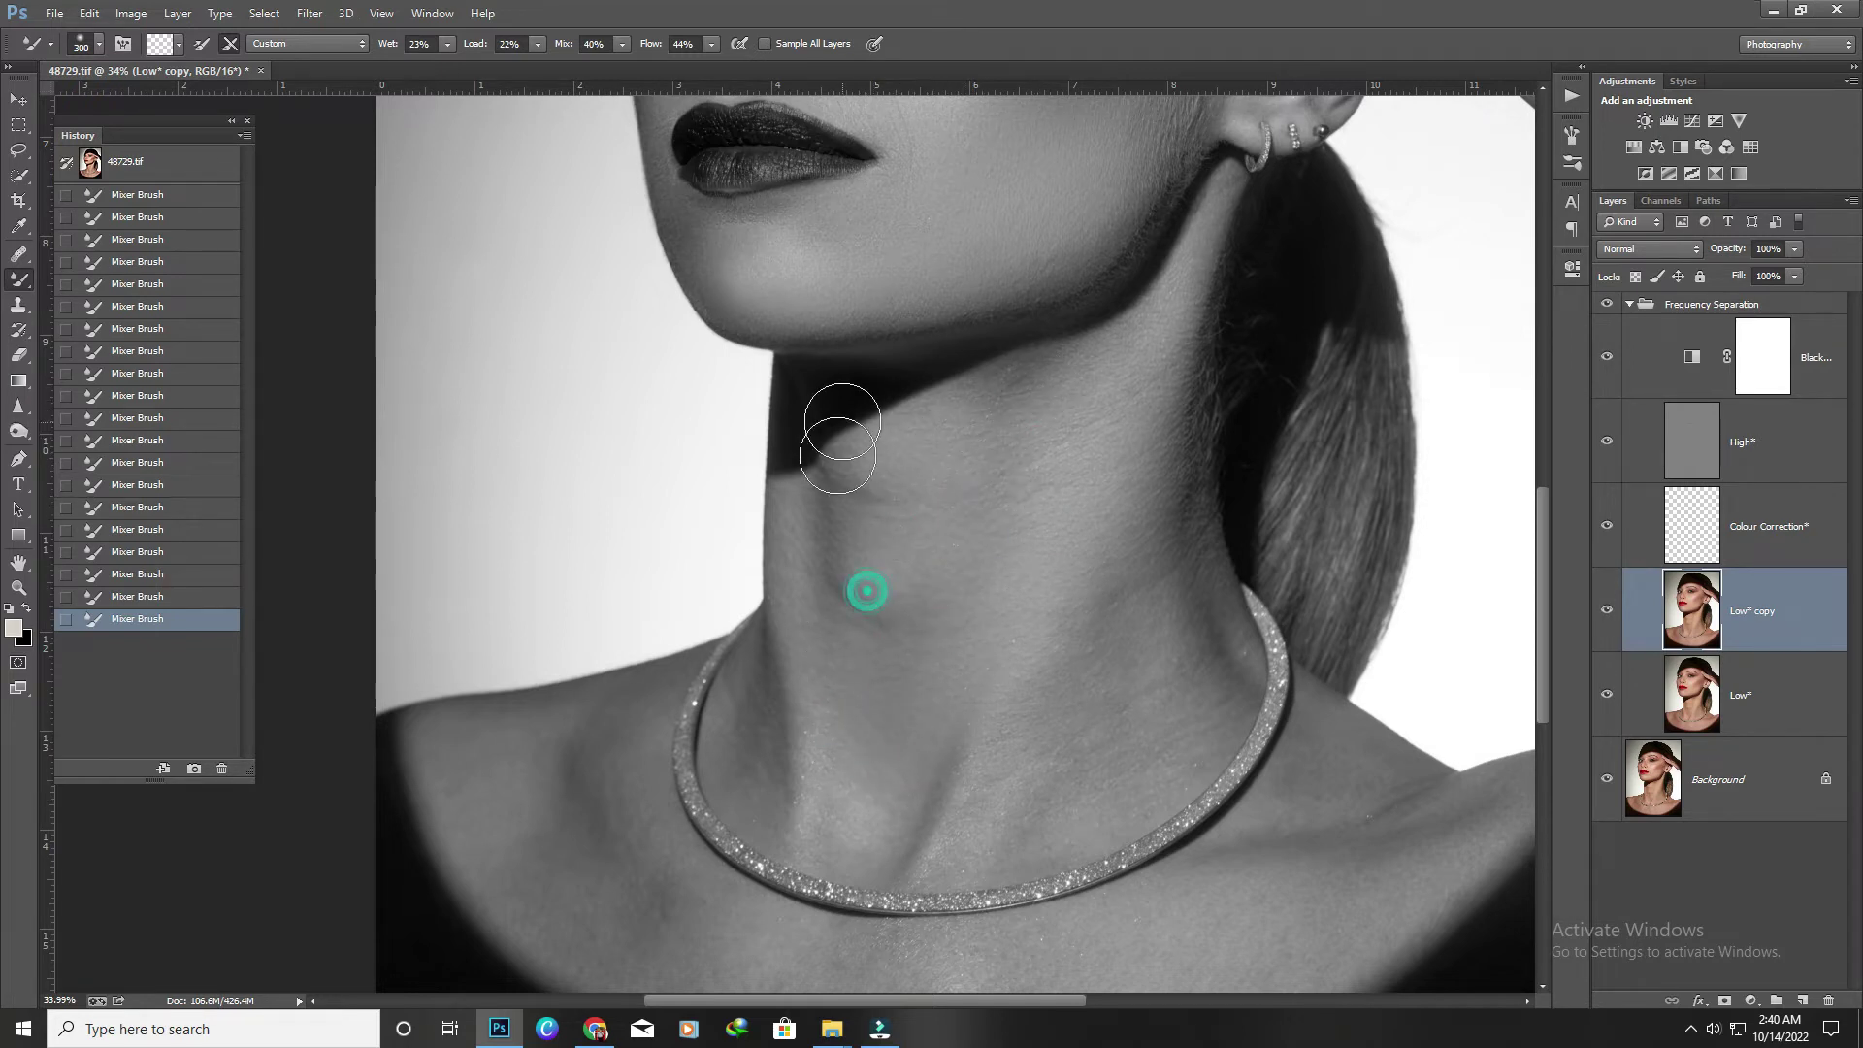
pyautogui.click(711, 44)
pyautogui.moveTo(710, 65); pyautogui.dragTo(691, 79)
pyautogui.click(835, 612)
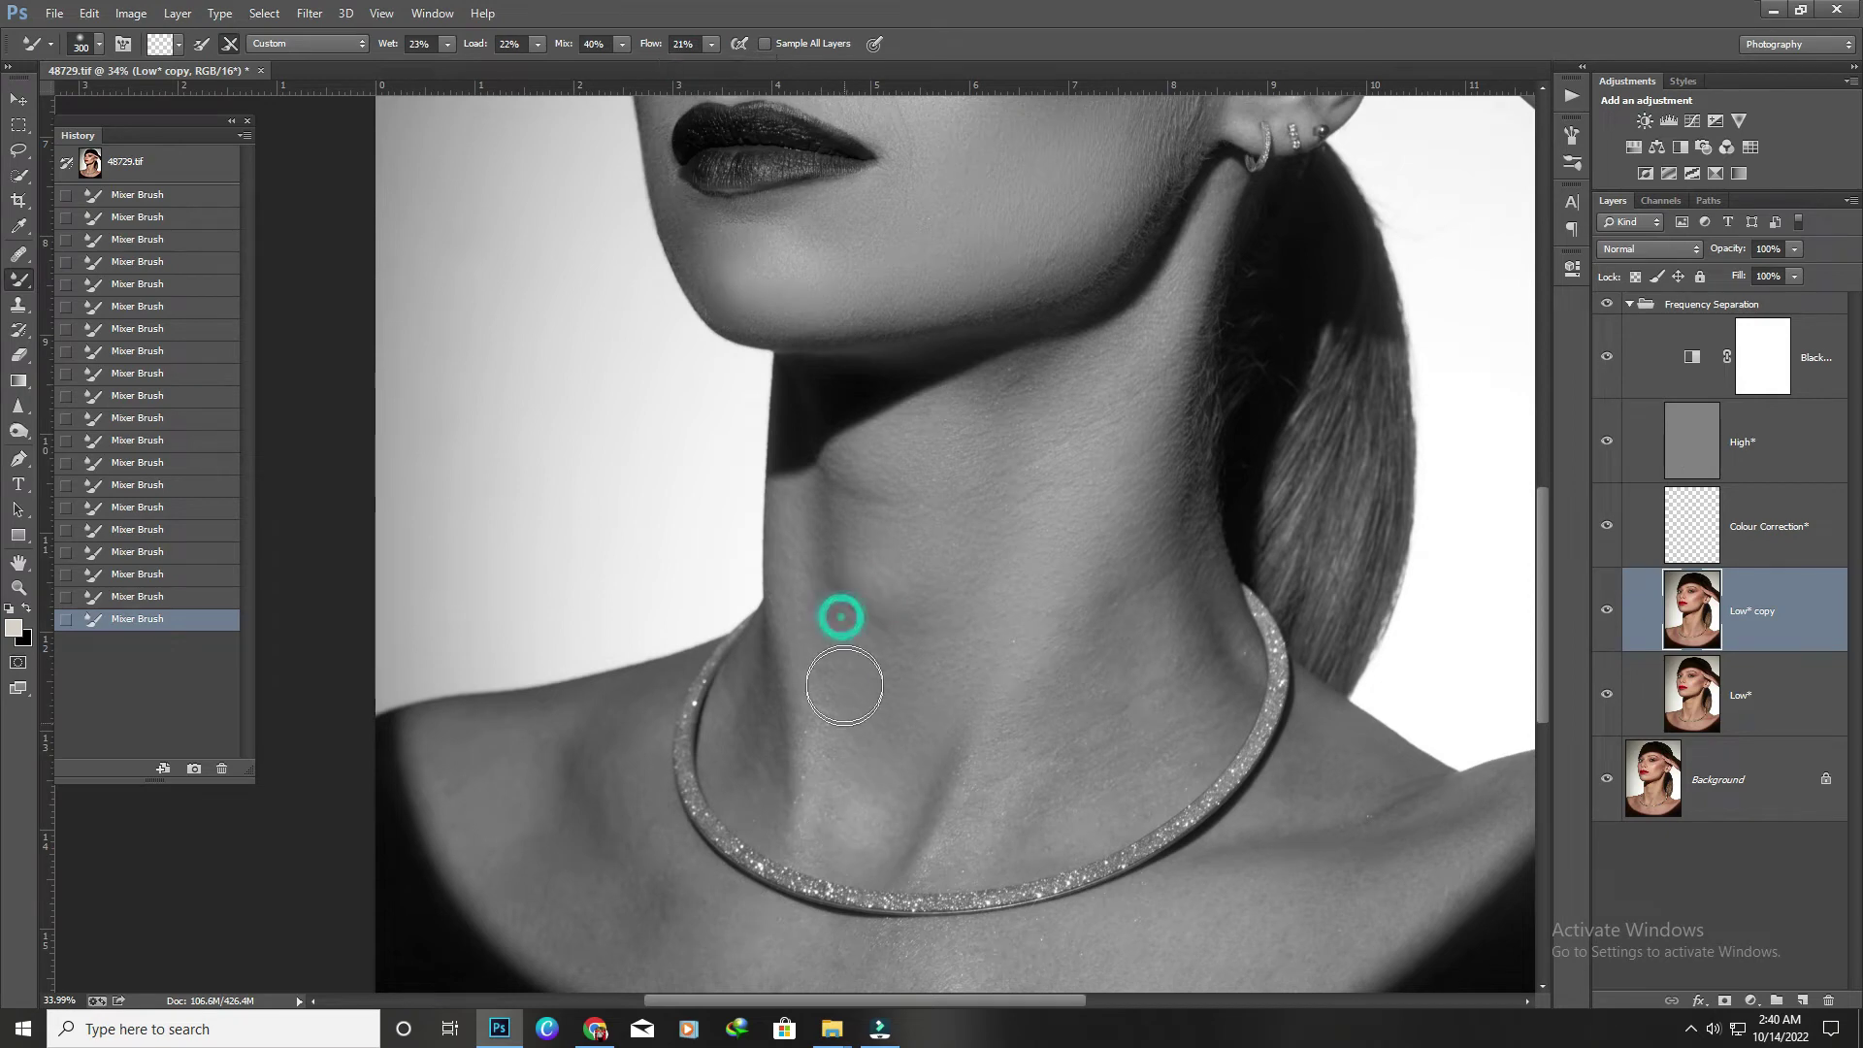
pyautogui.click(812, 631)
# Blend the chest skin below the necklace and near the shoulder edge.
pyautogui.keyDown('alt'); pyautogui.scroll(3, 655, 742); pyautogui.keyUp('alt')
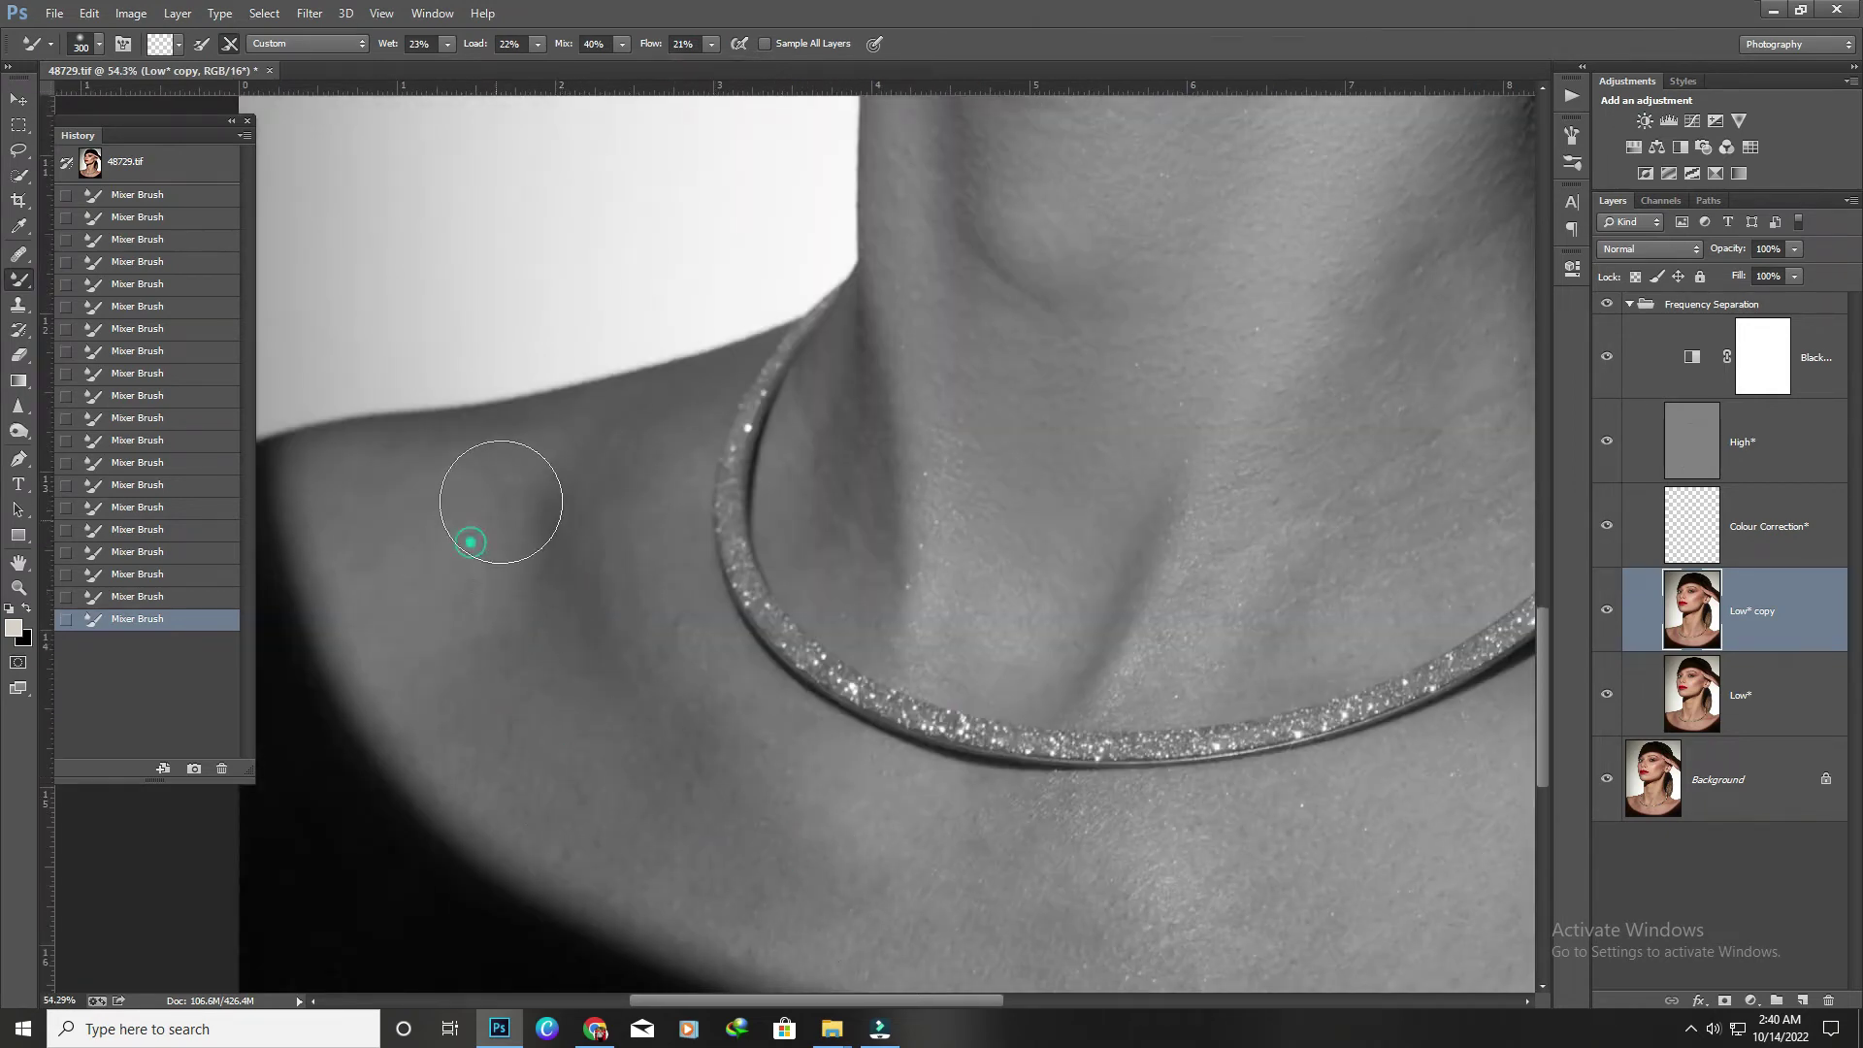
pyautogui.keyDown('alt'); pyautogui.scroll(-1, 449, 532); pyautogui.keyUp('alt')
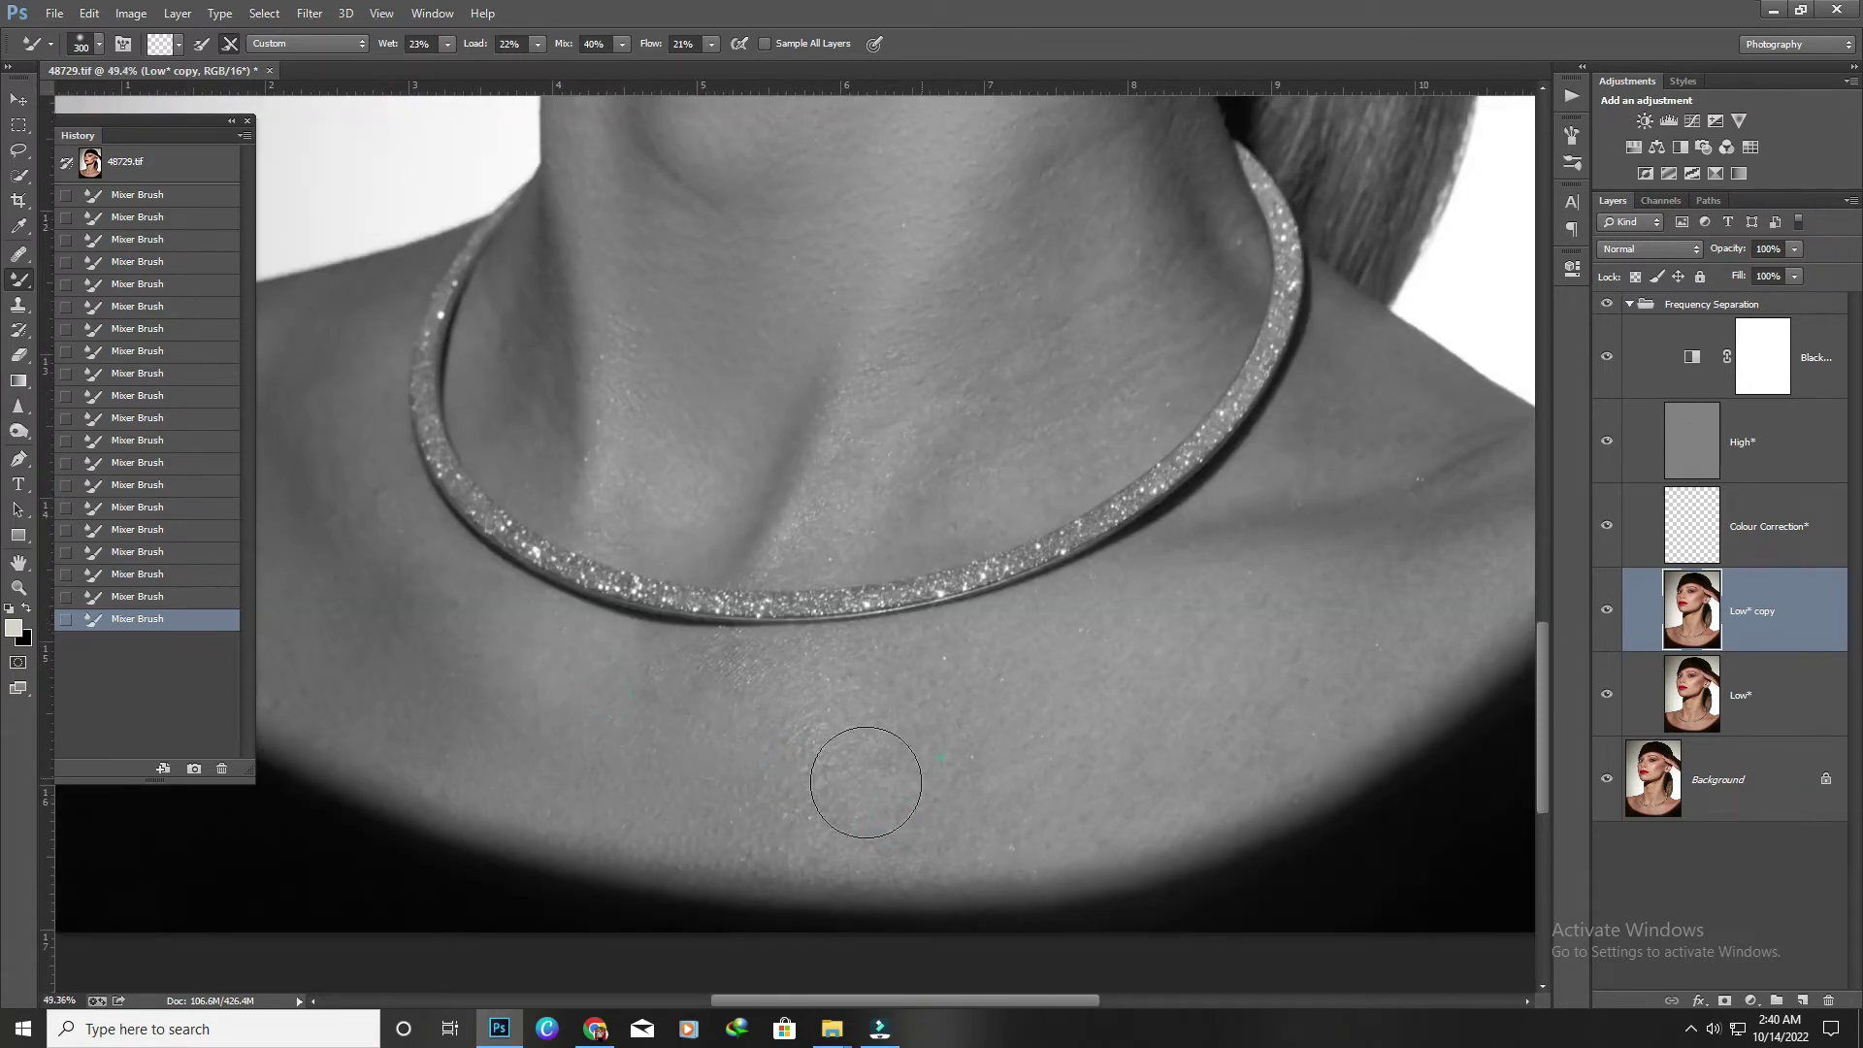
pyautogui.click(1187, 682)
pyautogui.click(1303, 605)
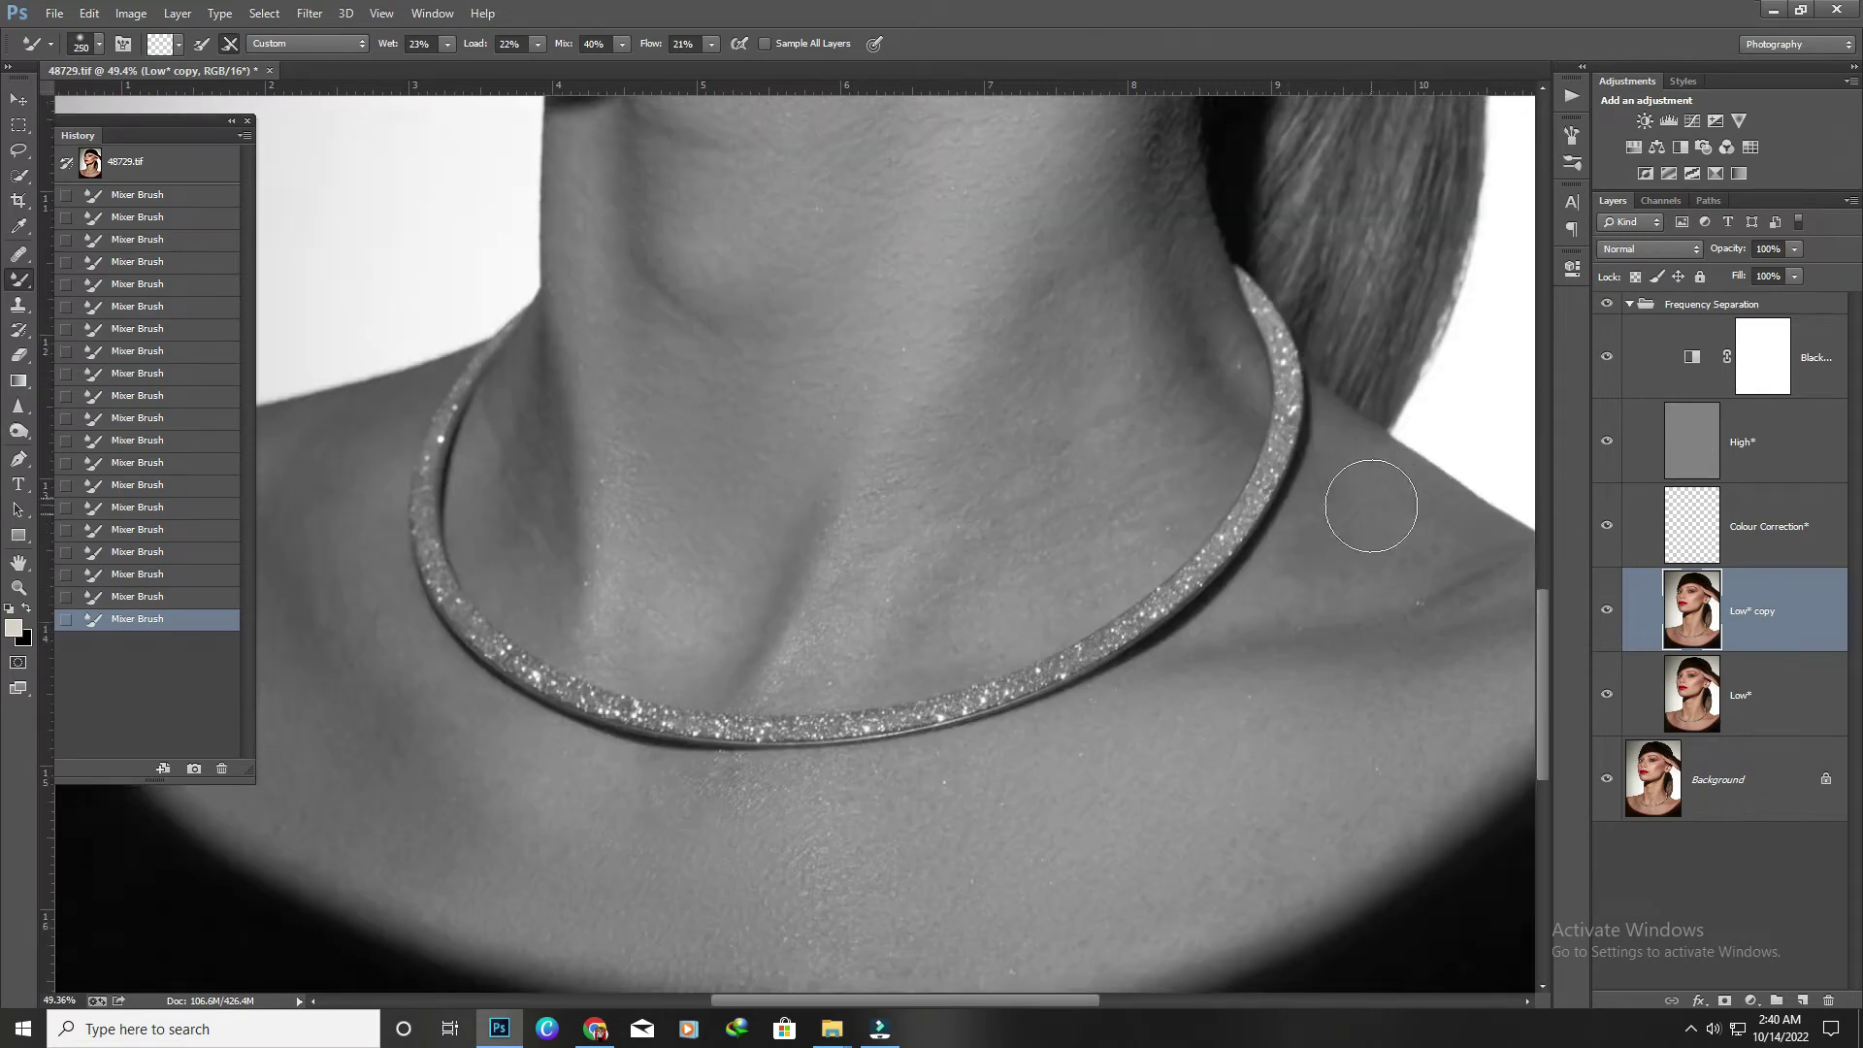
pyautogui.scroll(5, 1358, 419)
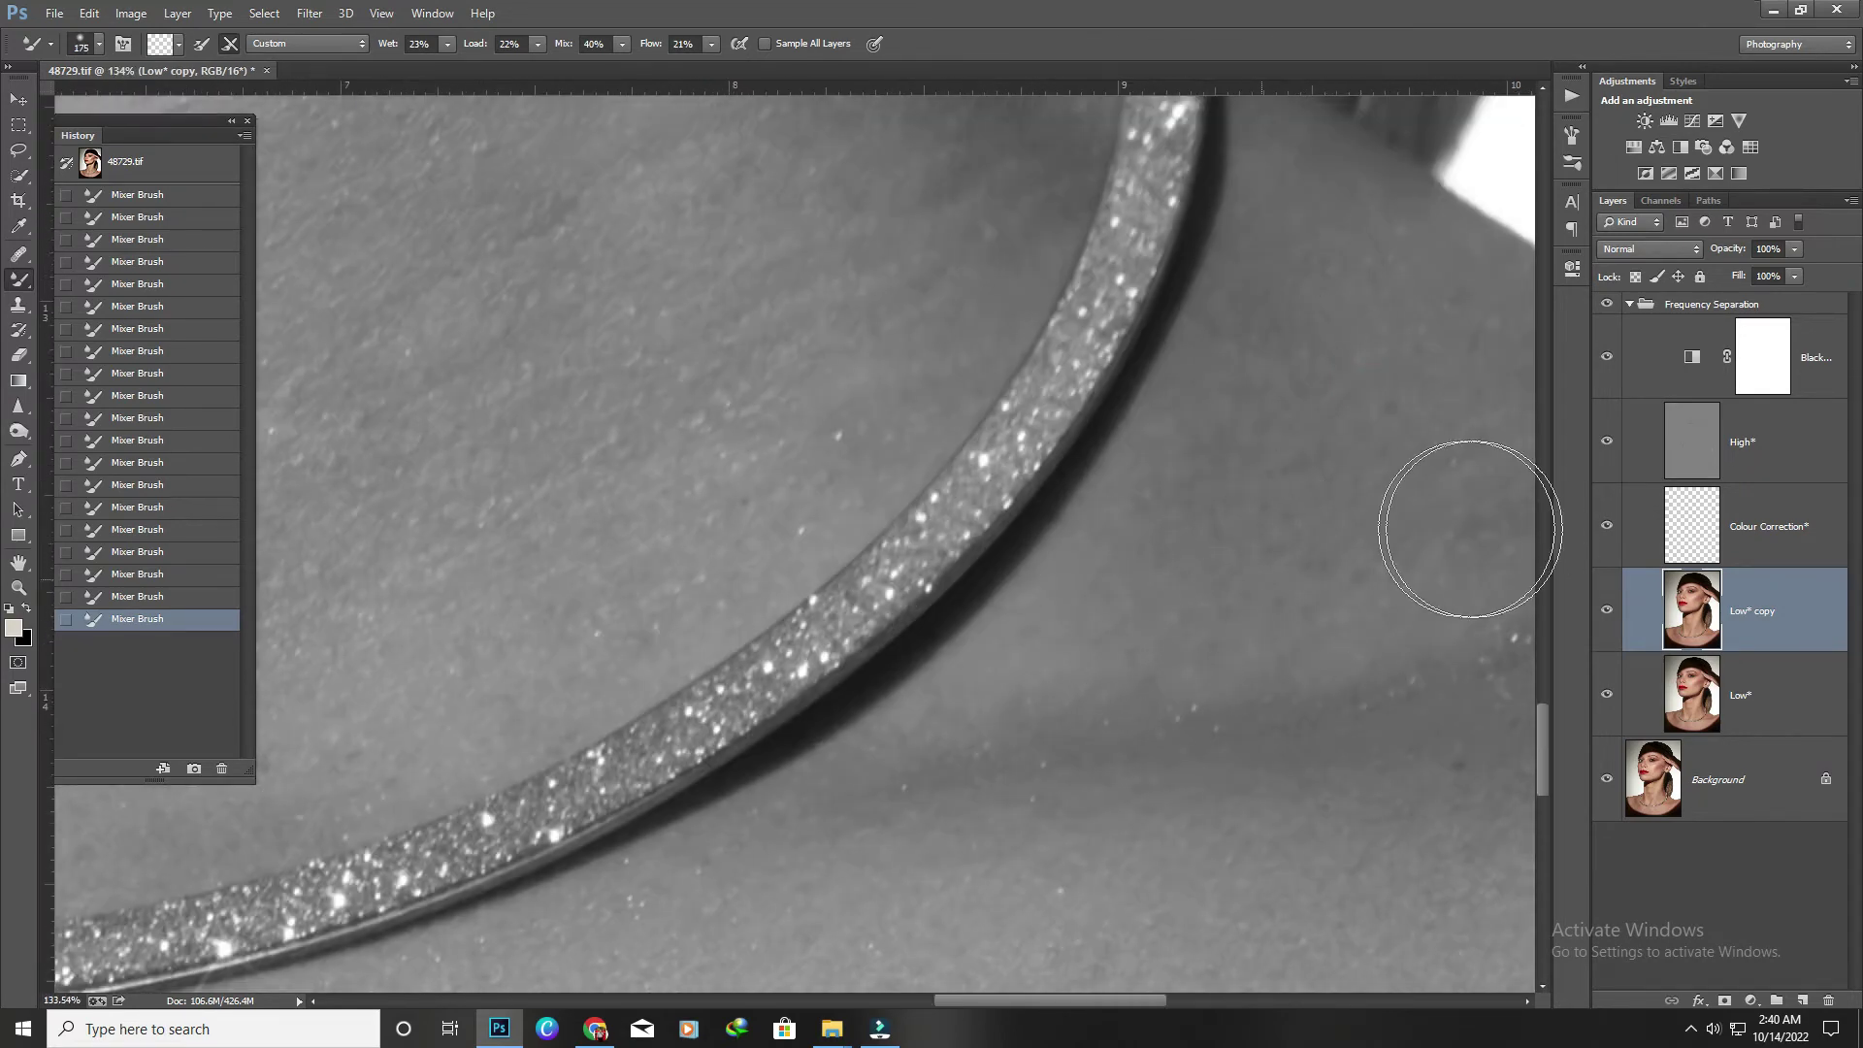
pyautogui.scroll(-3, 1178, 617)
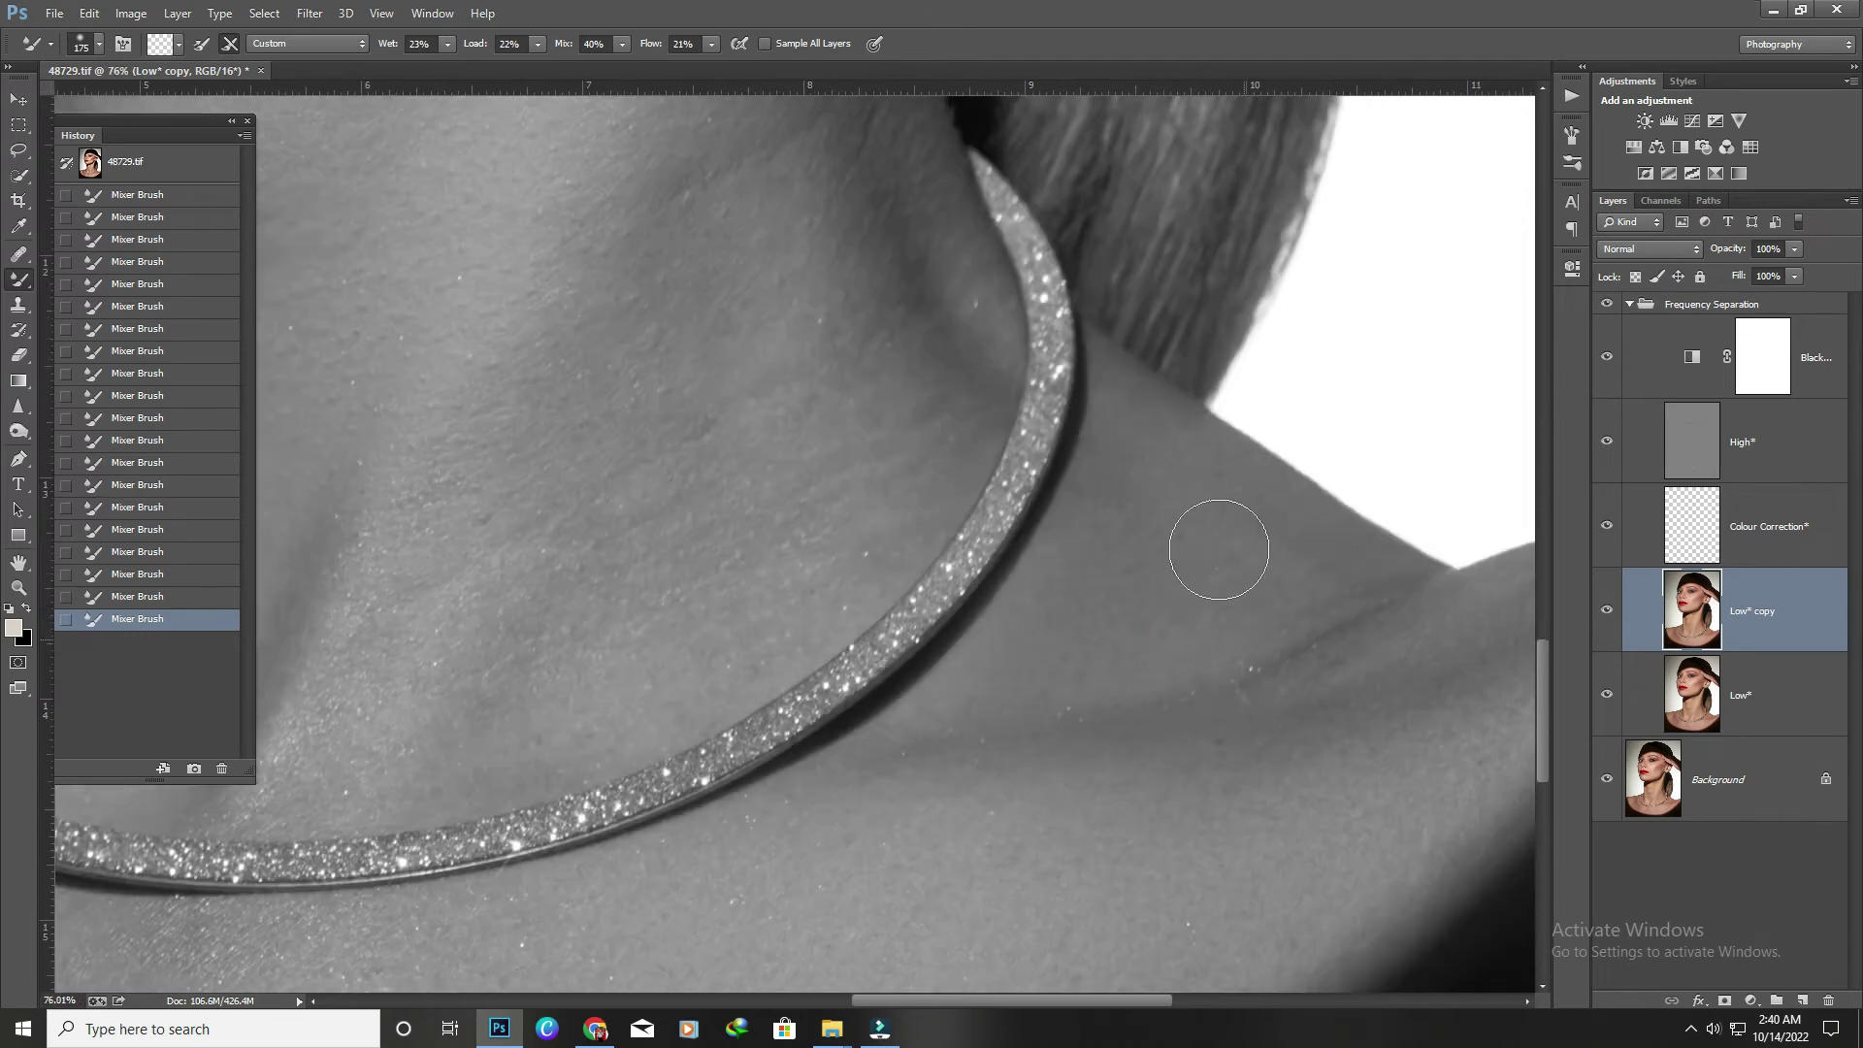
pyautogui.scroll(-2, 1116, 504)
# Smooth skin tones across the neck with an enlarged brush, then fine-tune the brush size.
pyautogui.press(']')
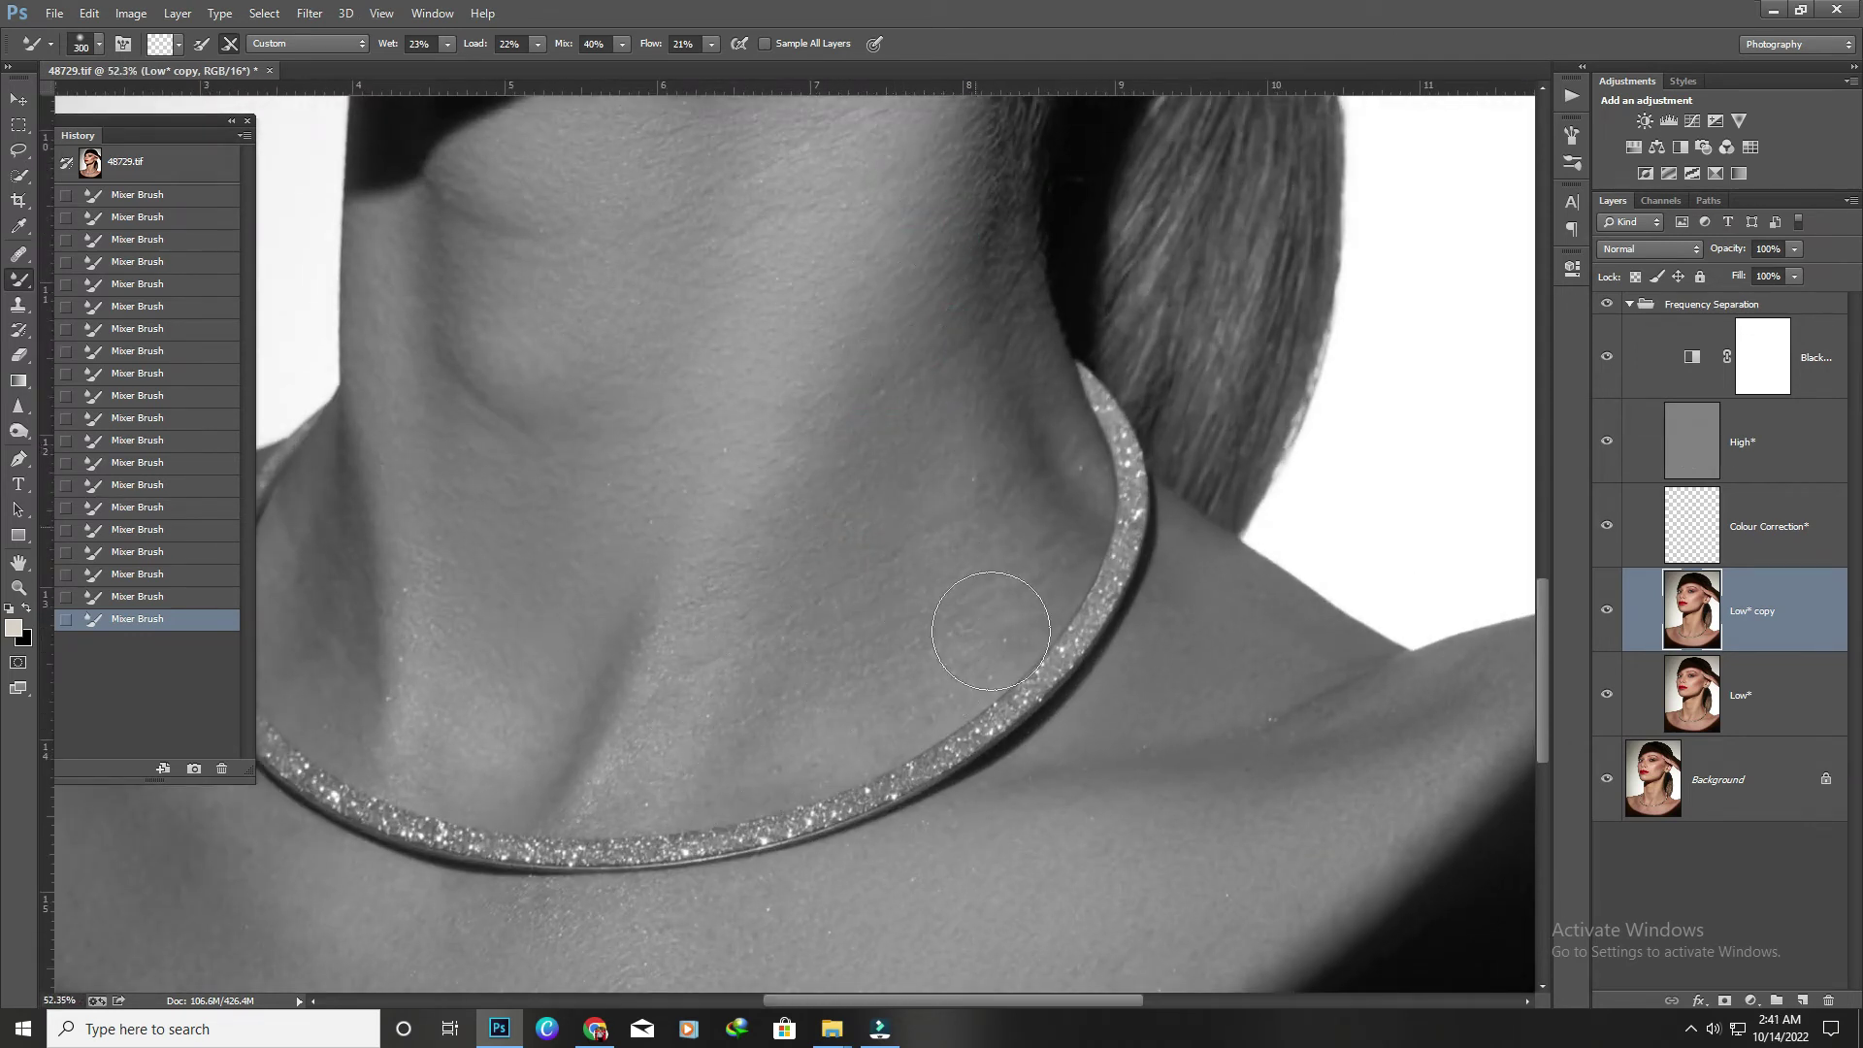
pyautogui.moveTo(939, 590); pyautogui.dragTo(971, 621)
pyautogui.scroll(2, 796, 631)
pyautogui.press(']')
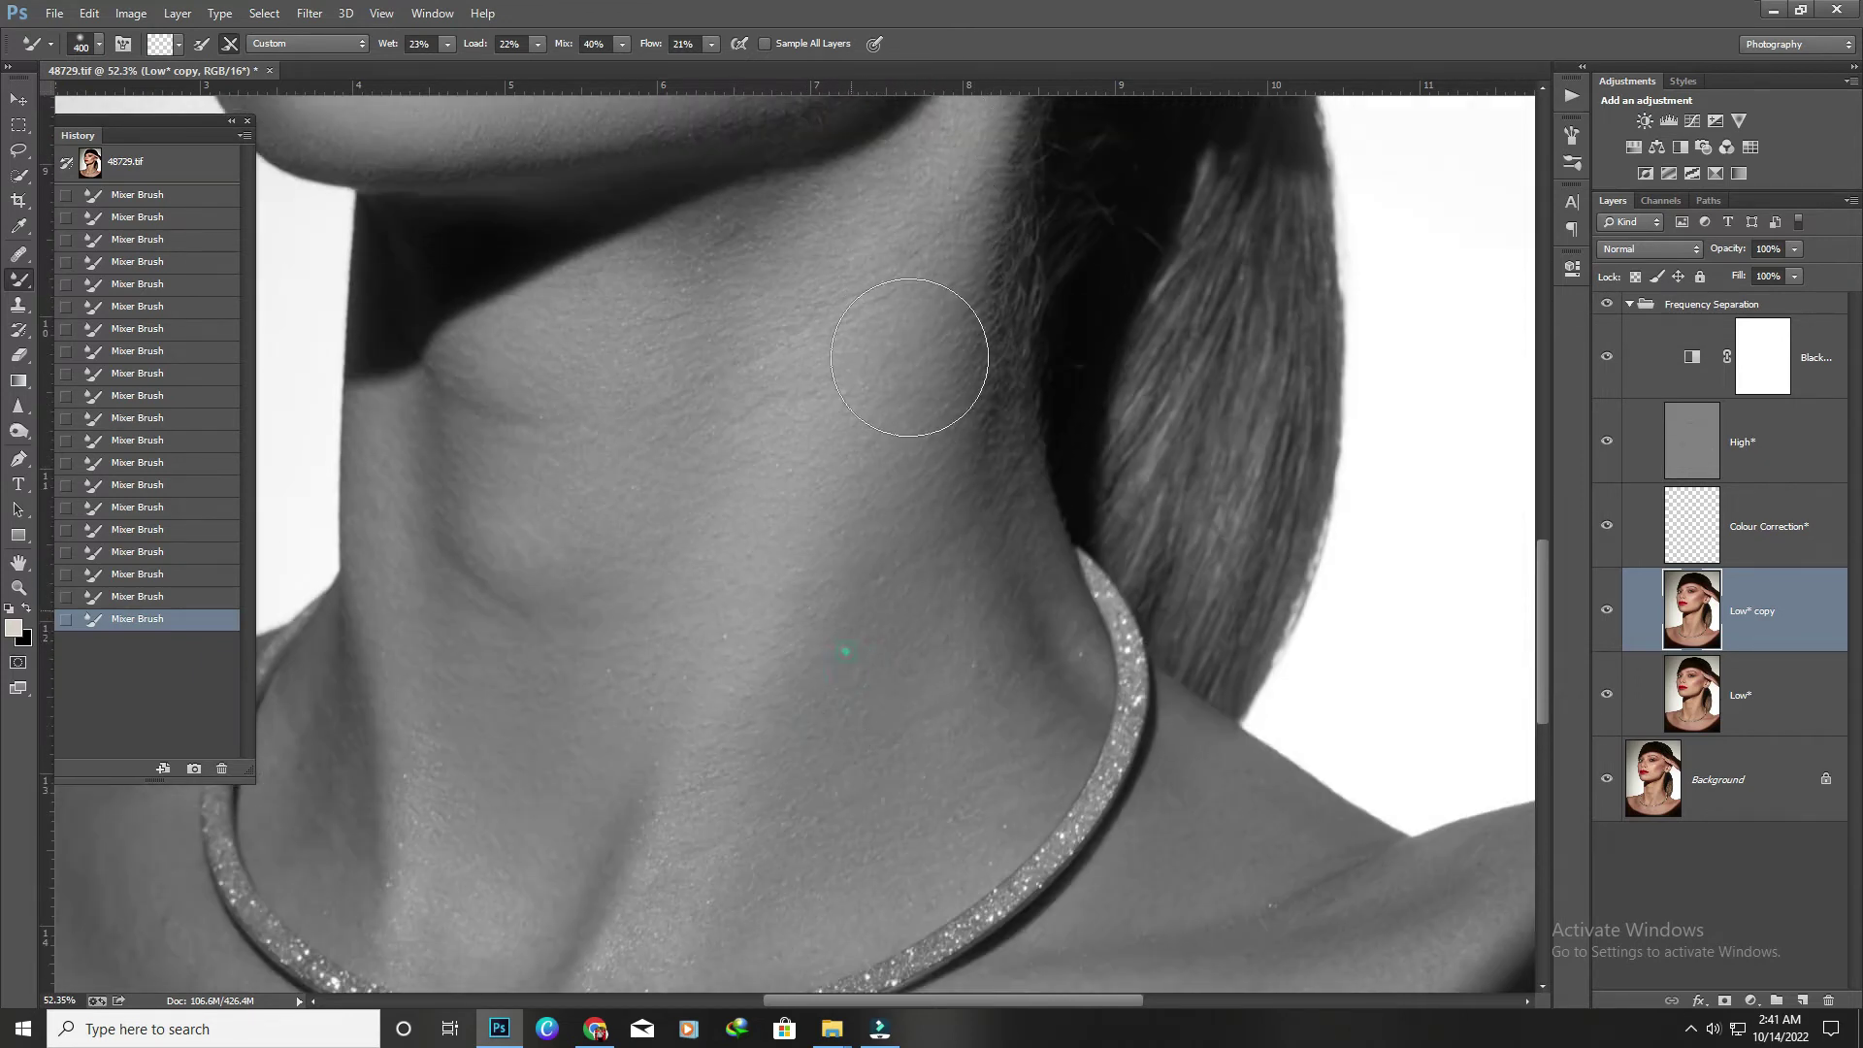
pyautogui.press('[')
pyautogui.scroll(1, 756, 924)
pyautogui.press('[')
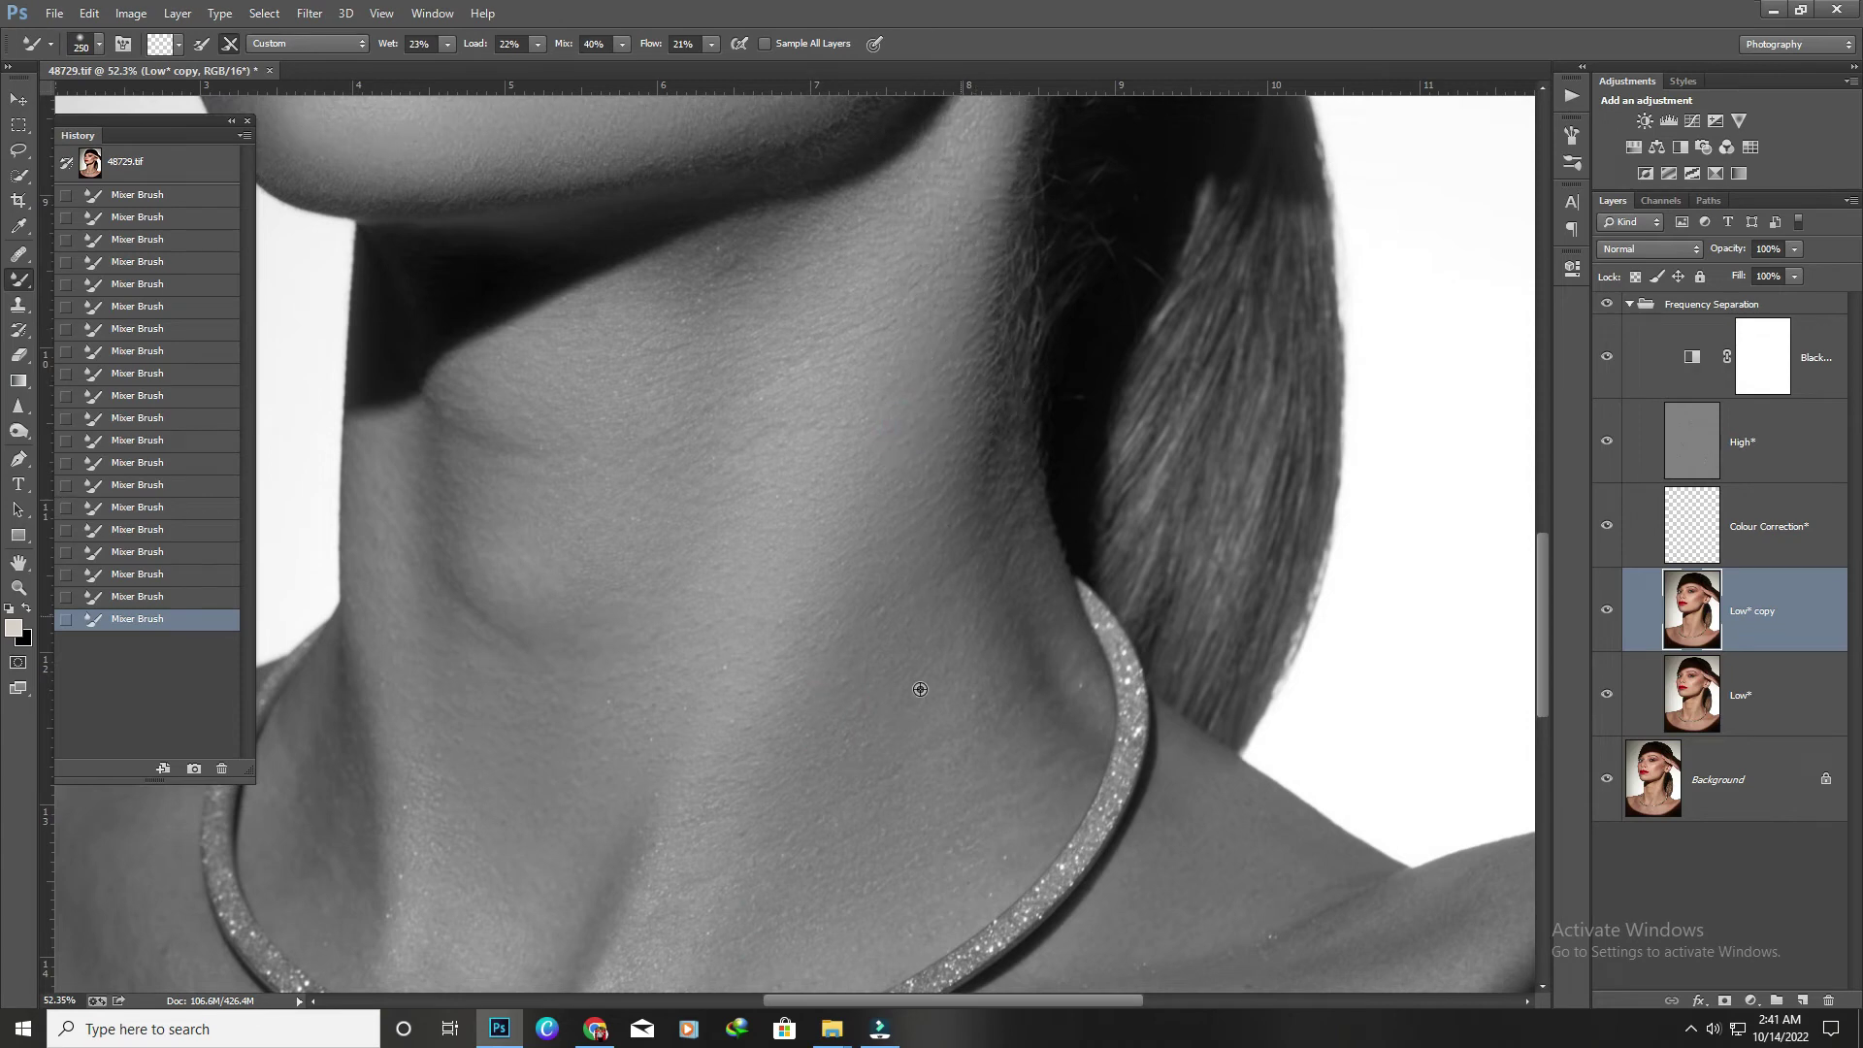
pyautogui.scroll(-5, 914, 572)
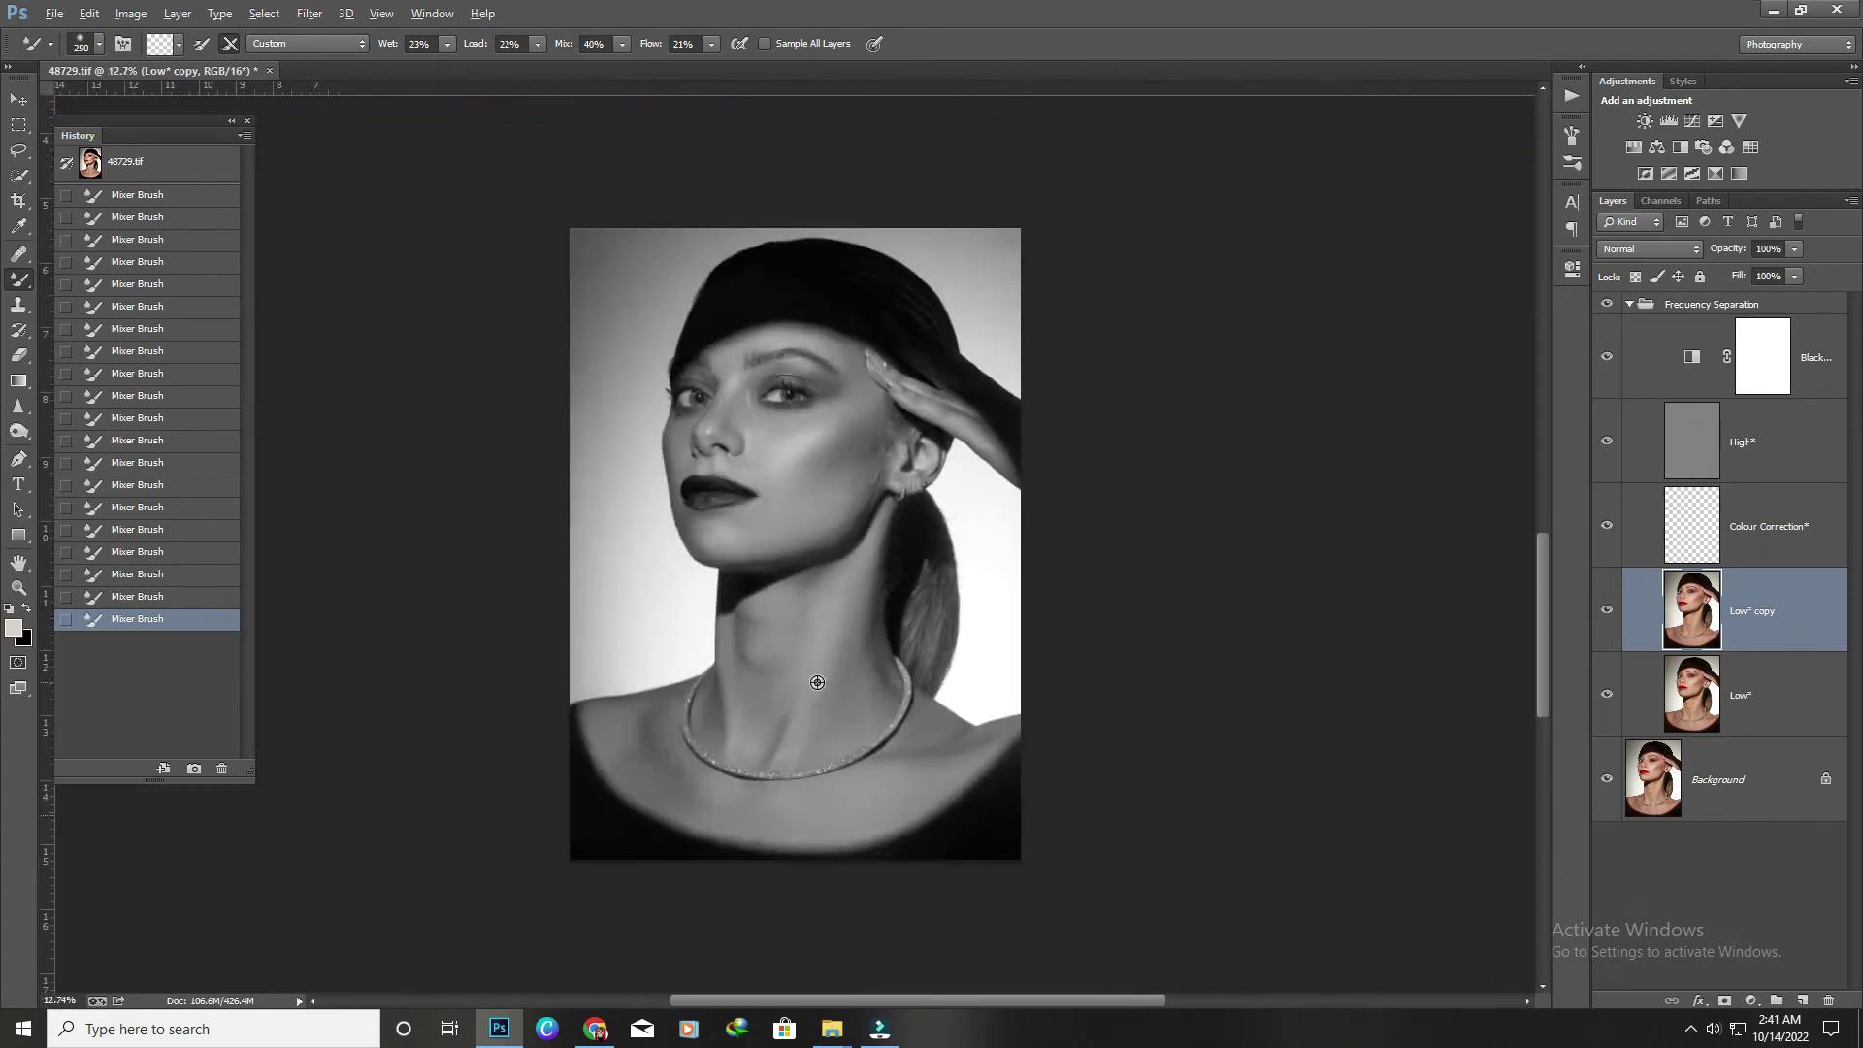
pyautogui.scroll(2, 748, 825)
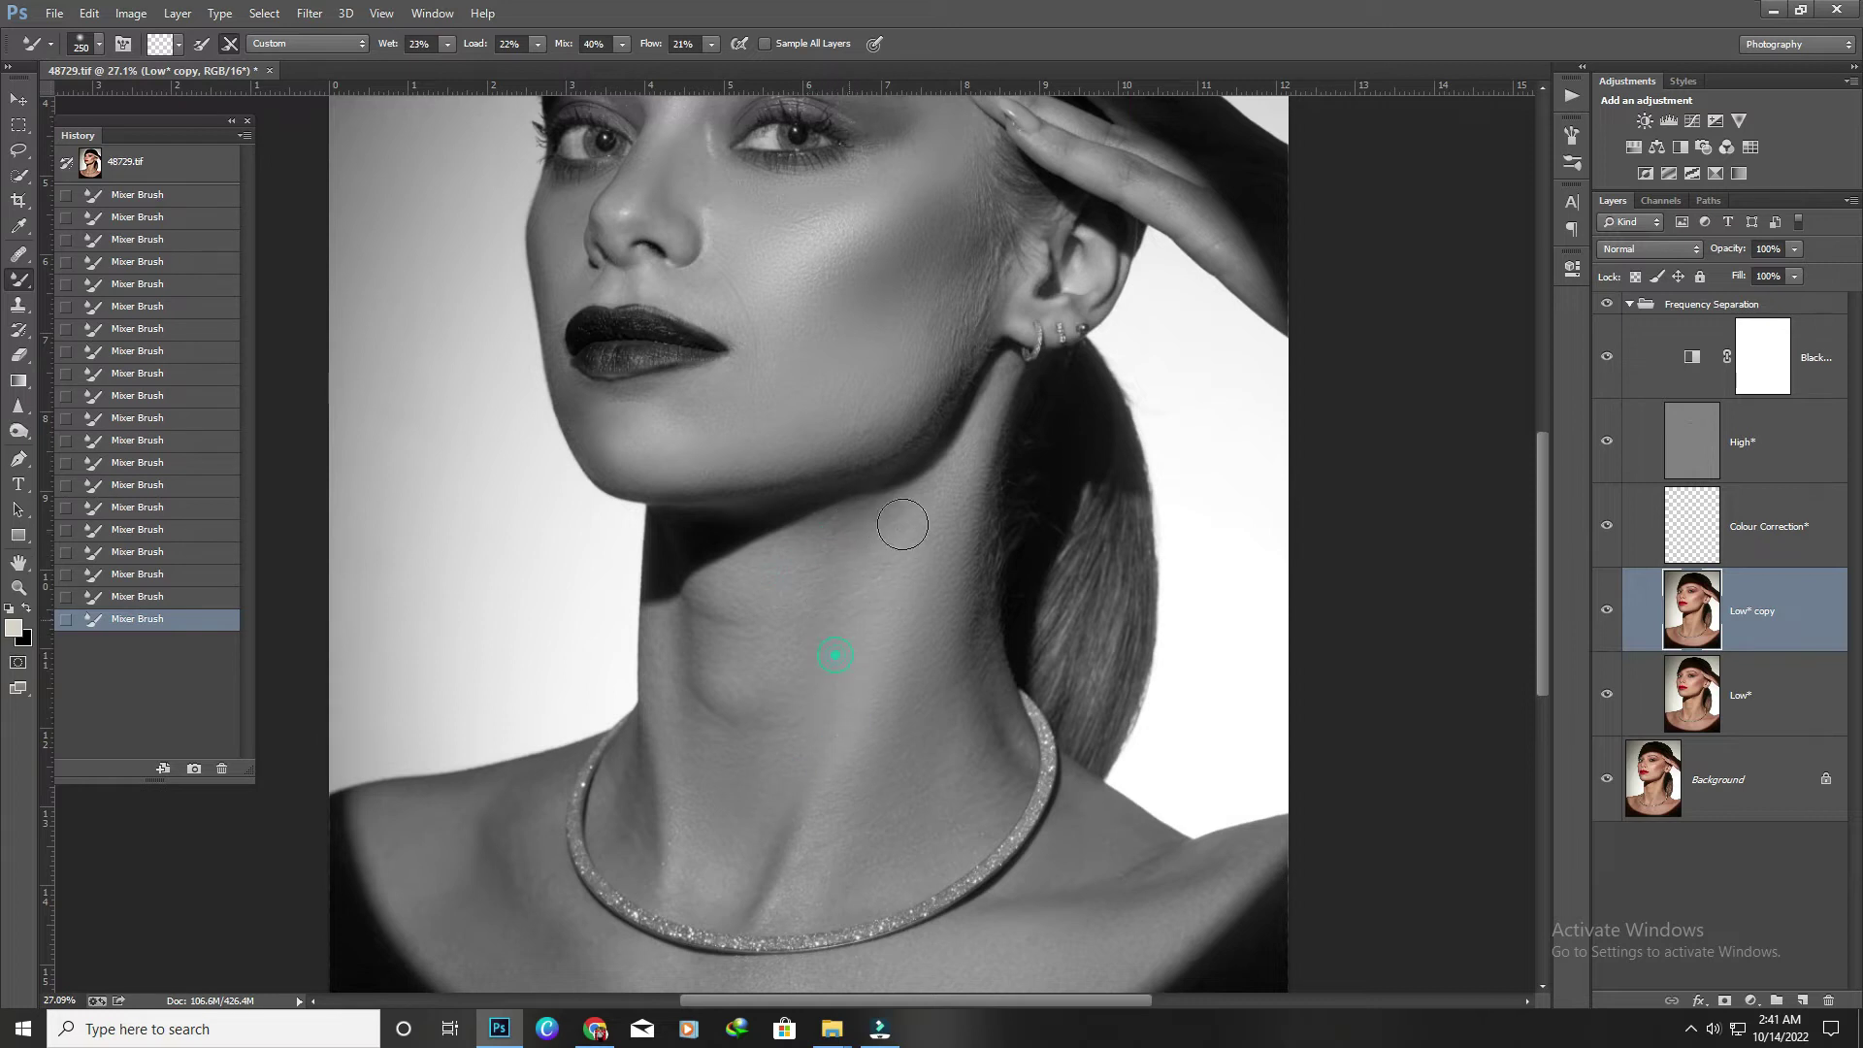
pyautogui.scroll(-3, 825, 576)
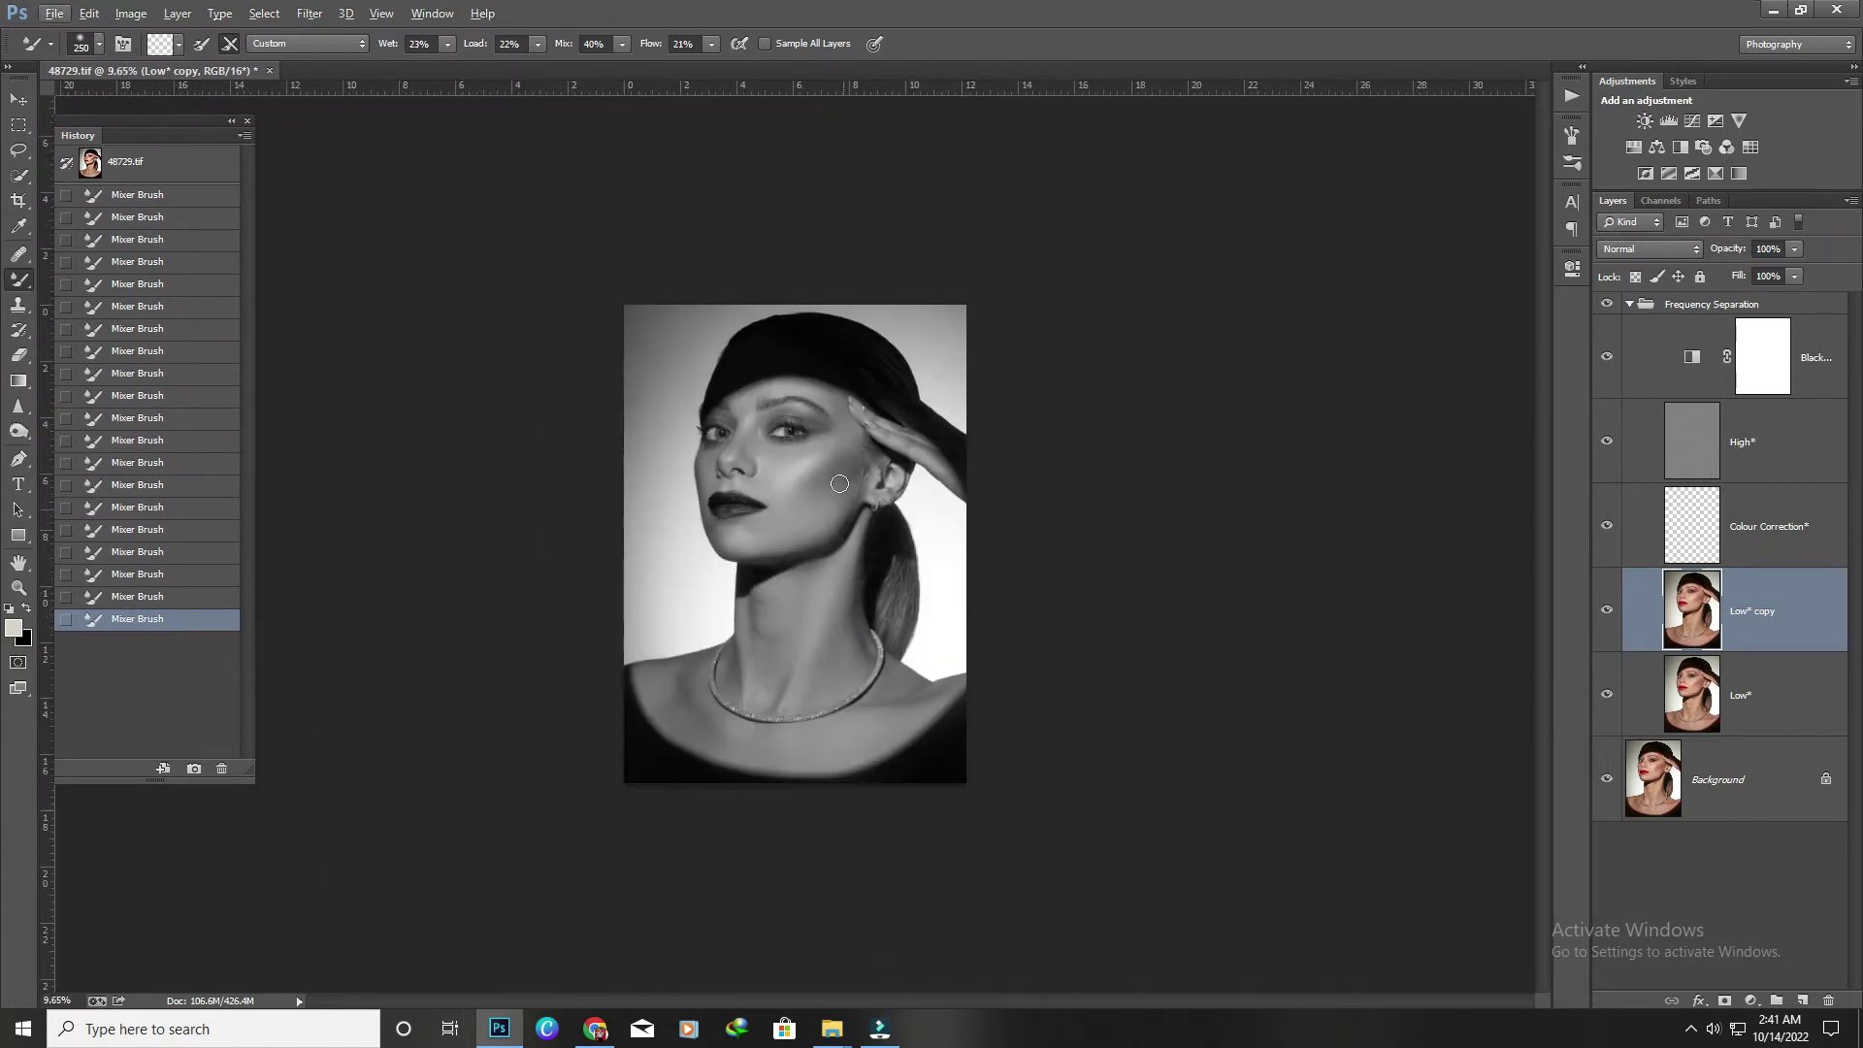
pyautogui.click(1607, 307)
pyautogui.click(1607, 306)
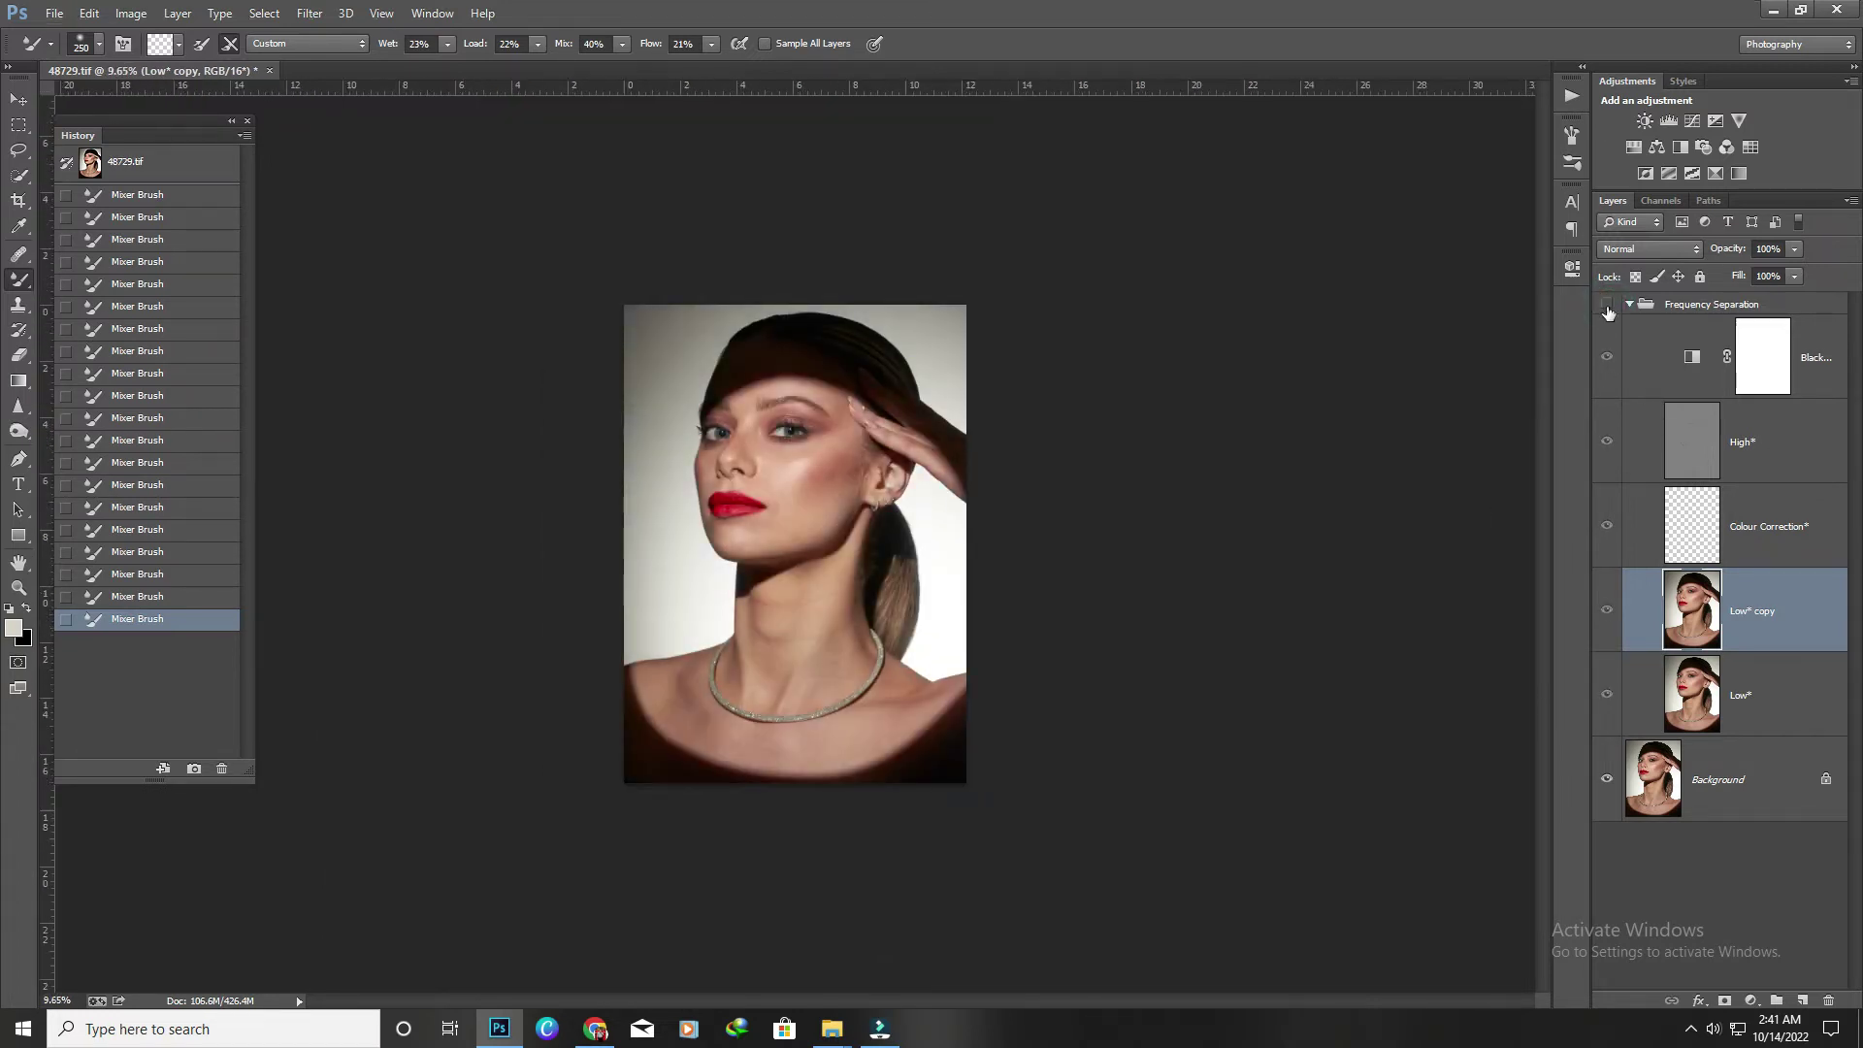
pyautogui.click(1606, 304)
pyautogui.click(1607, 303)
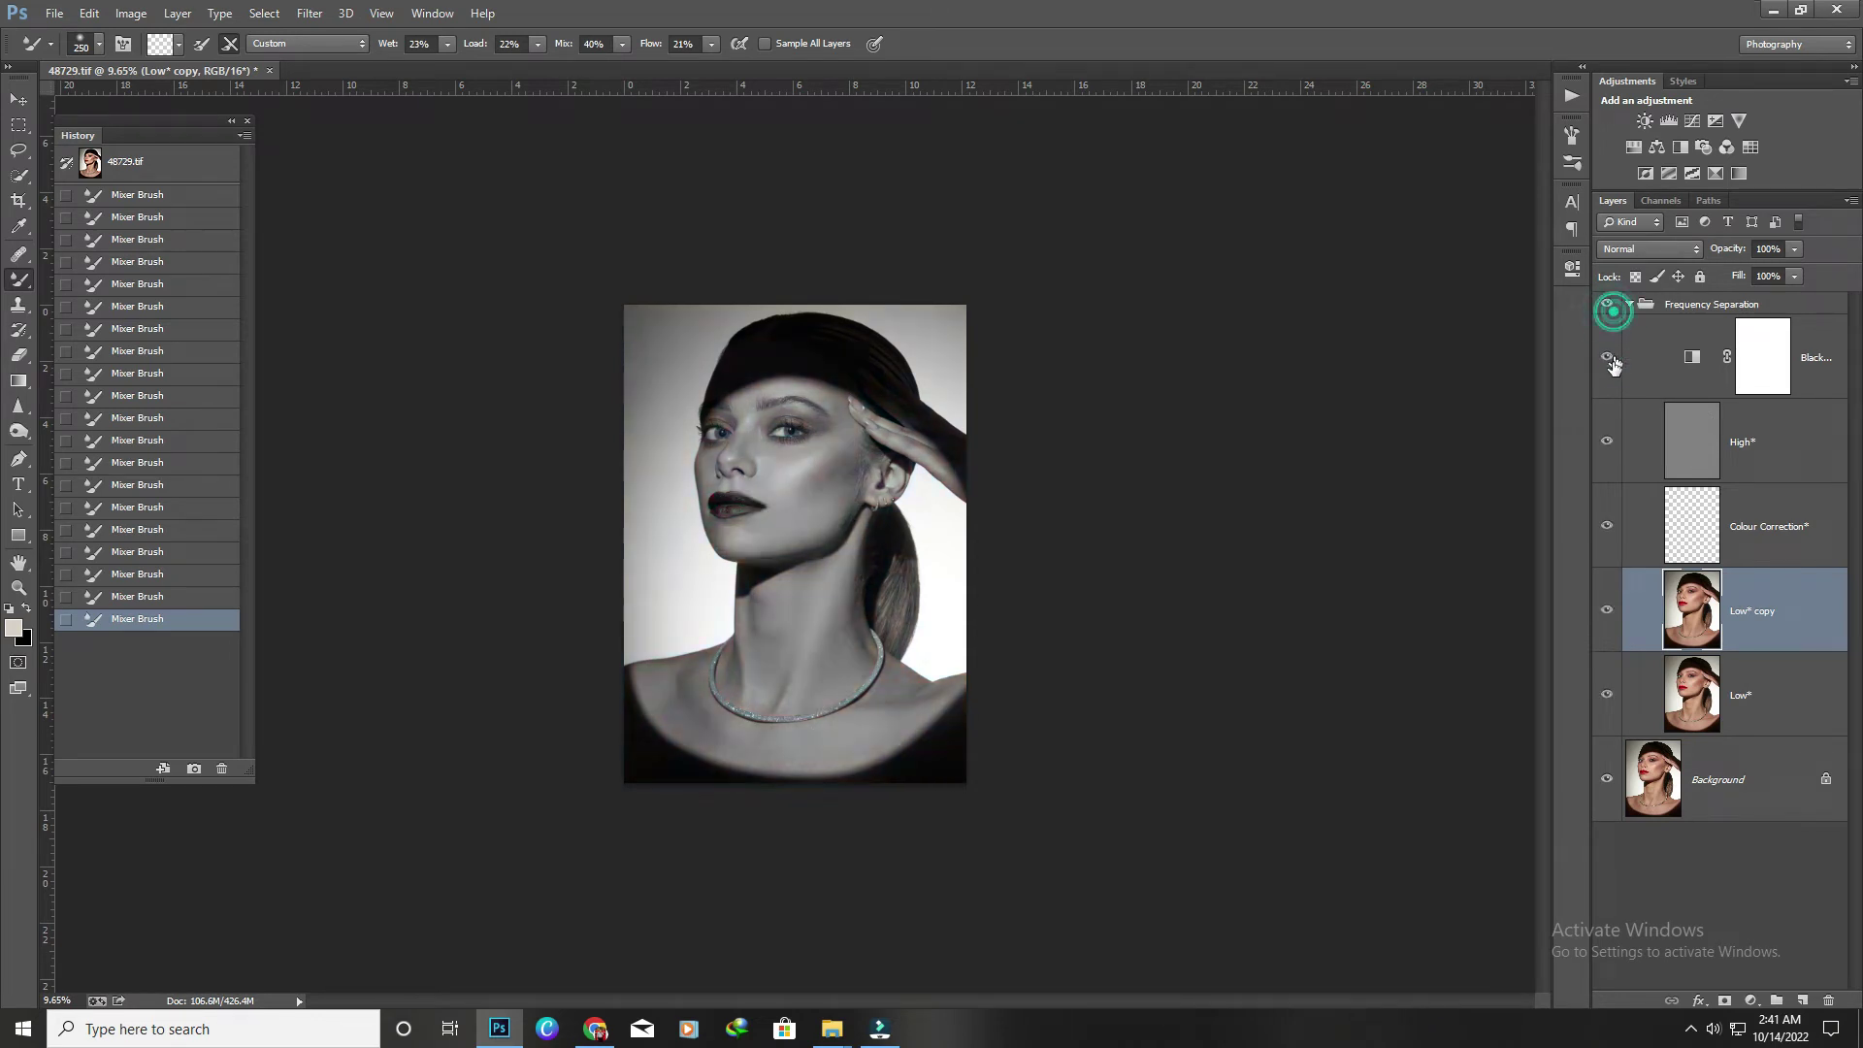
pyautogui.click(1607, 356)
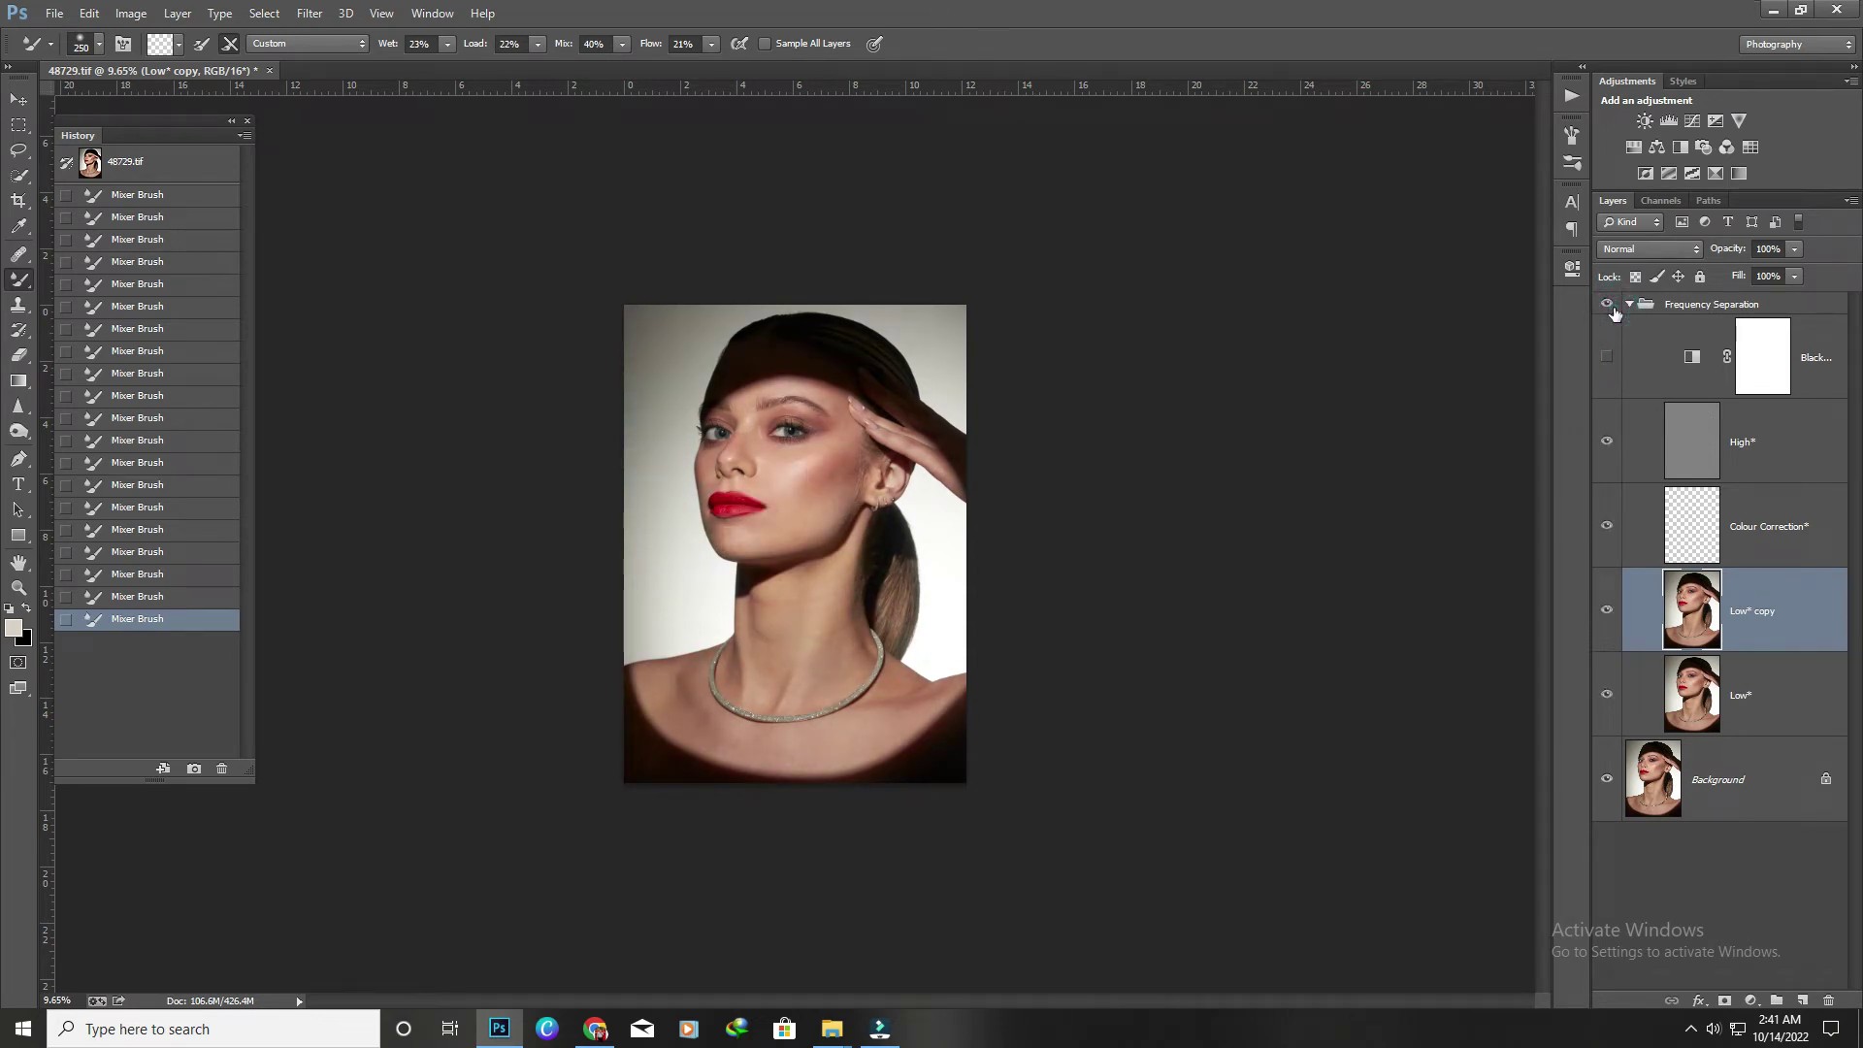
pyautogui.click(1607, 356)
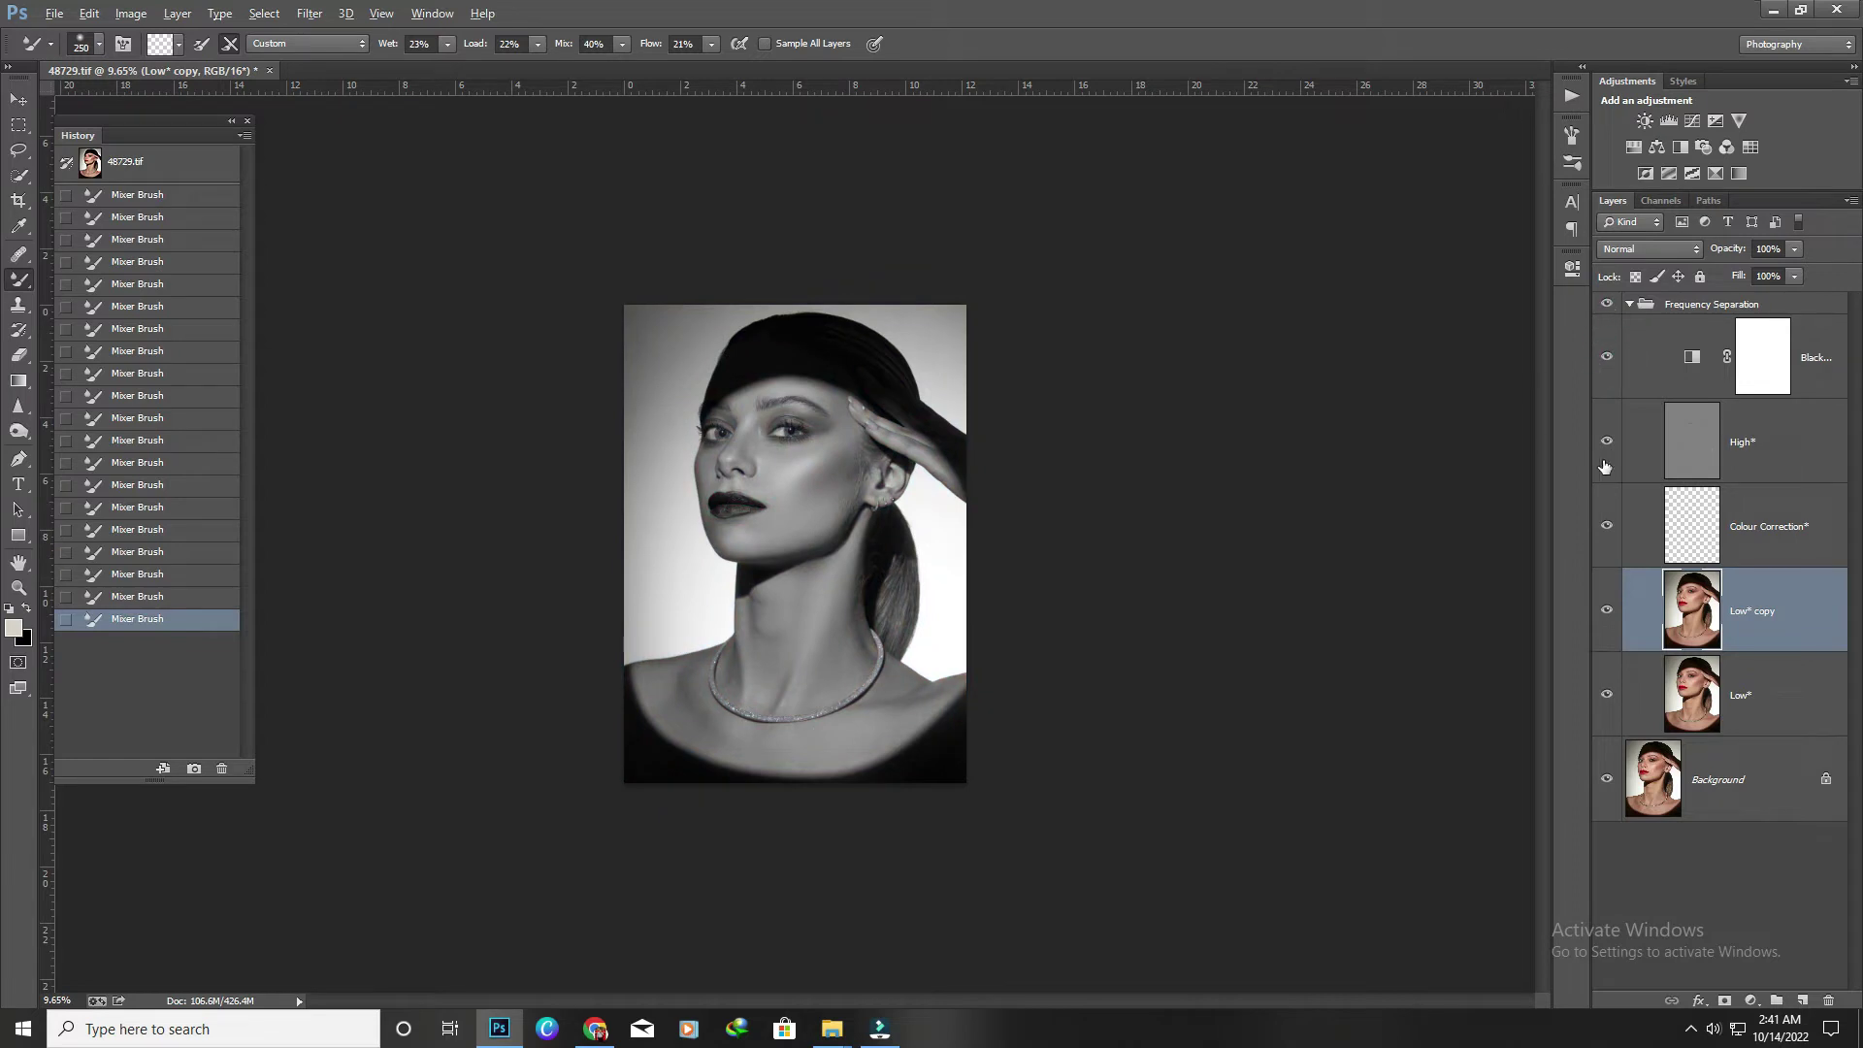
# Try Spot Healing on the line below the lip corner, then undo it.
pyautogui.click(18, 151)
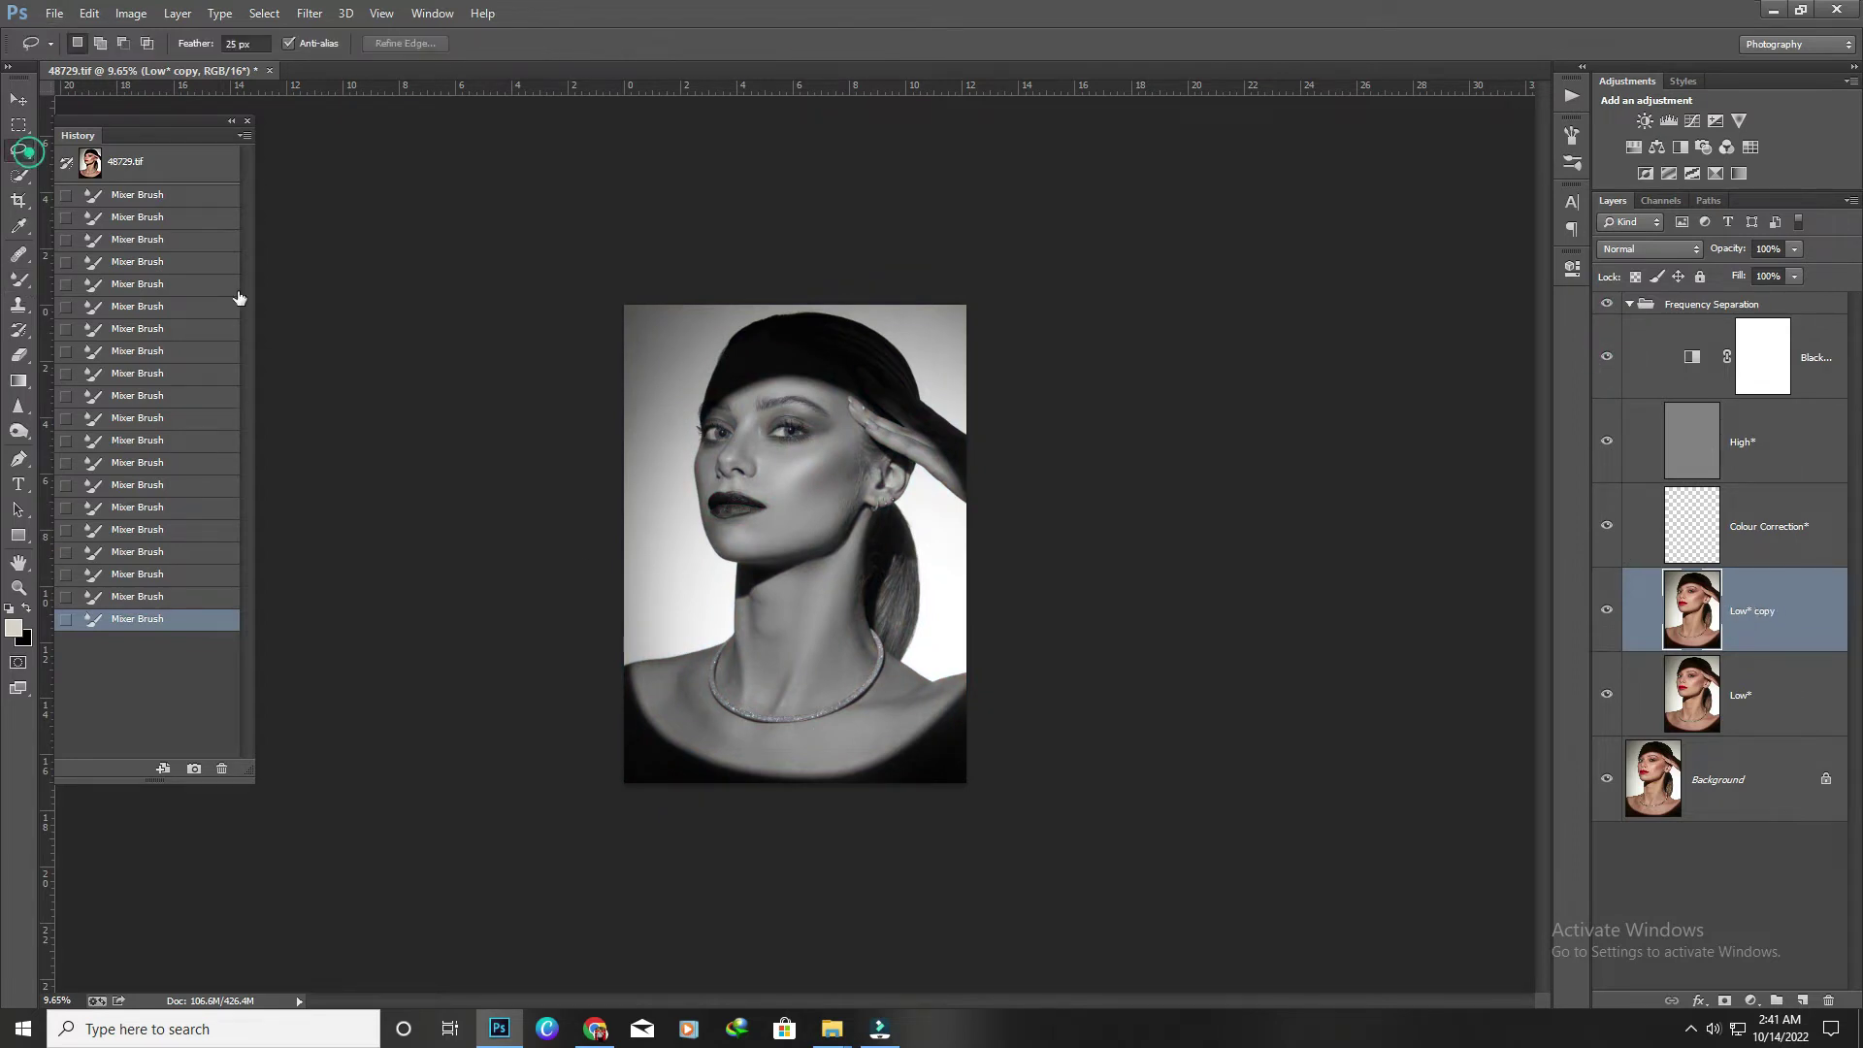
pyautogui.scroll(3, 787, 433)
pyautogui.scroll(3, 787, 433)
pyautogui.scroll(3, 757, 408)
pyautogui.scroll(2, 729, 375)
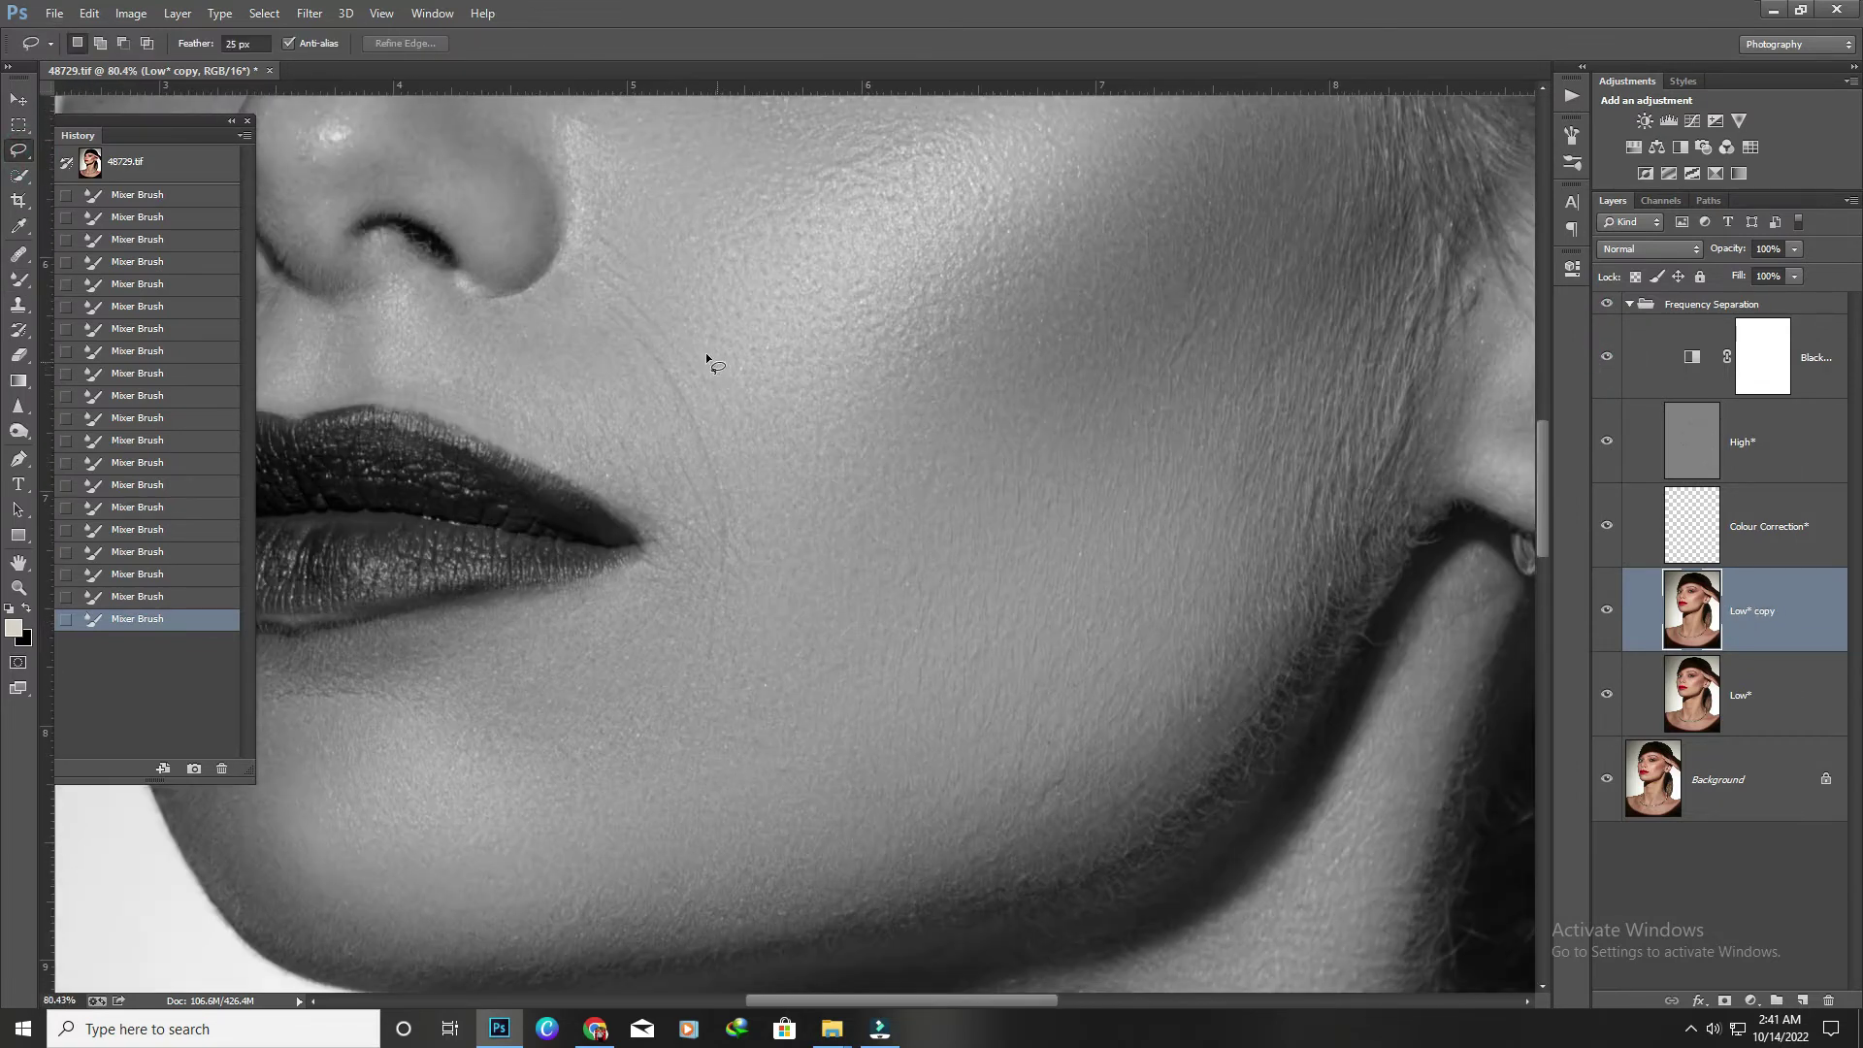
pyautogui.scroll(1, 782, 645)
pyautogui.rightClick(19, 254)
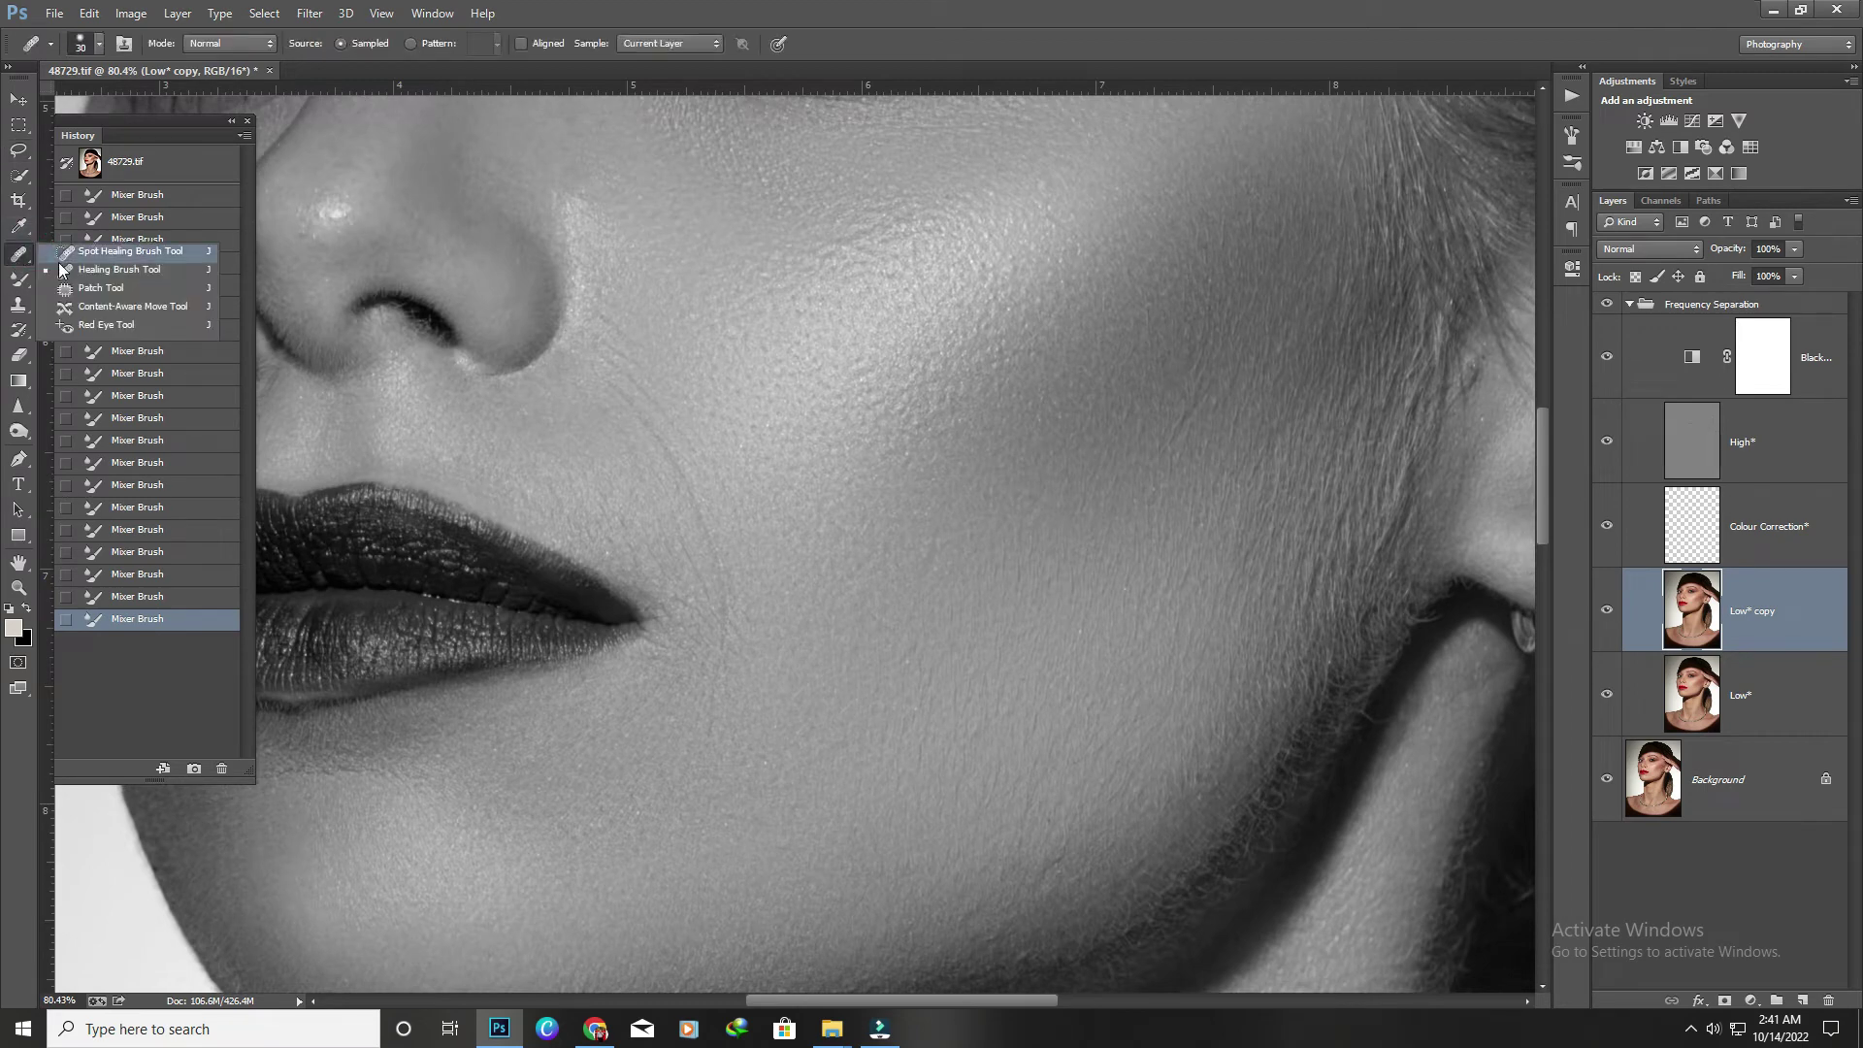
pyautogui.click(97, 254)
pyautogui.scroll(1, 773, 631)
pyautogui.moveTo(700, 769); pyautogui.dragTo(698, 626)
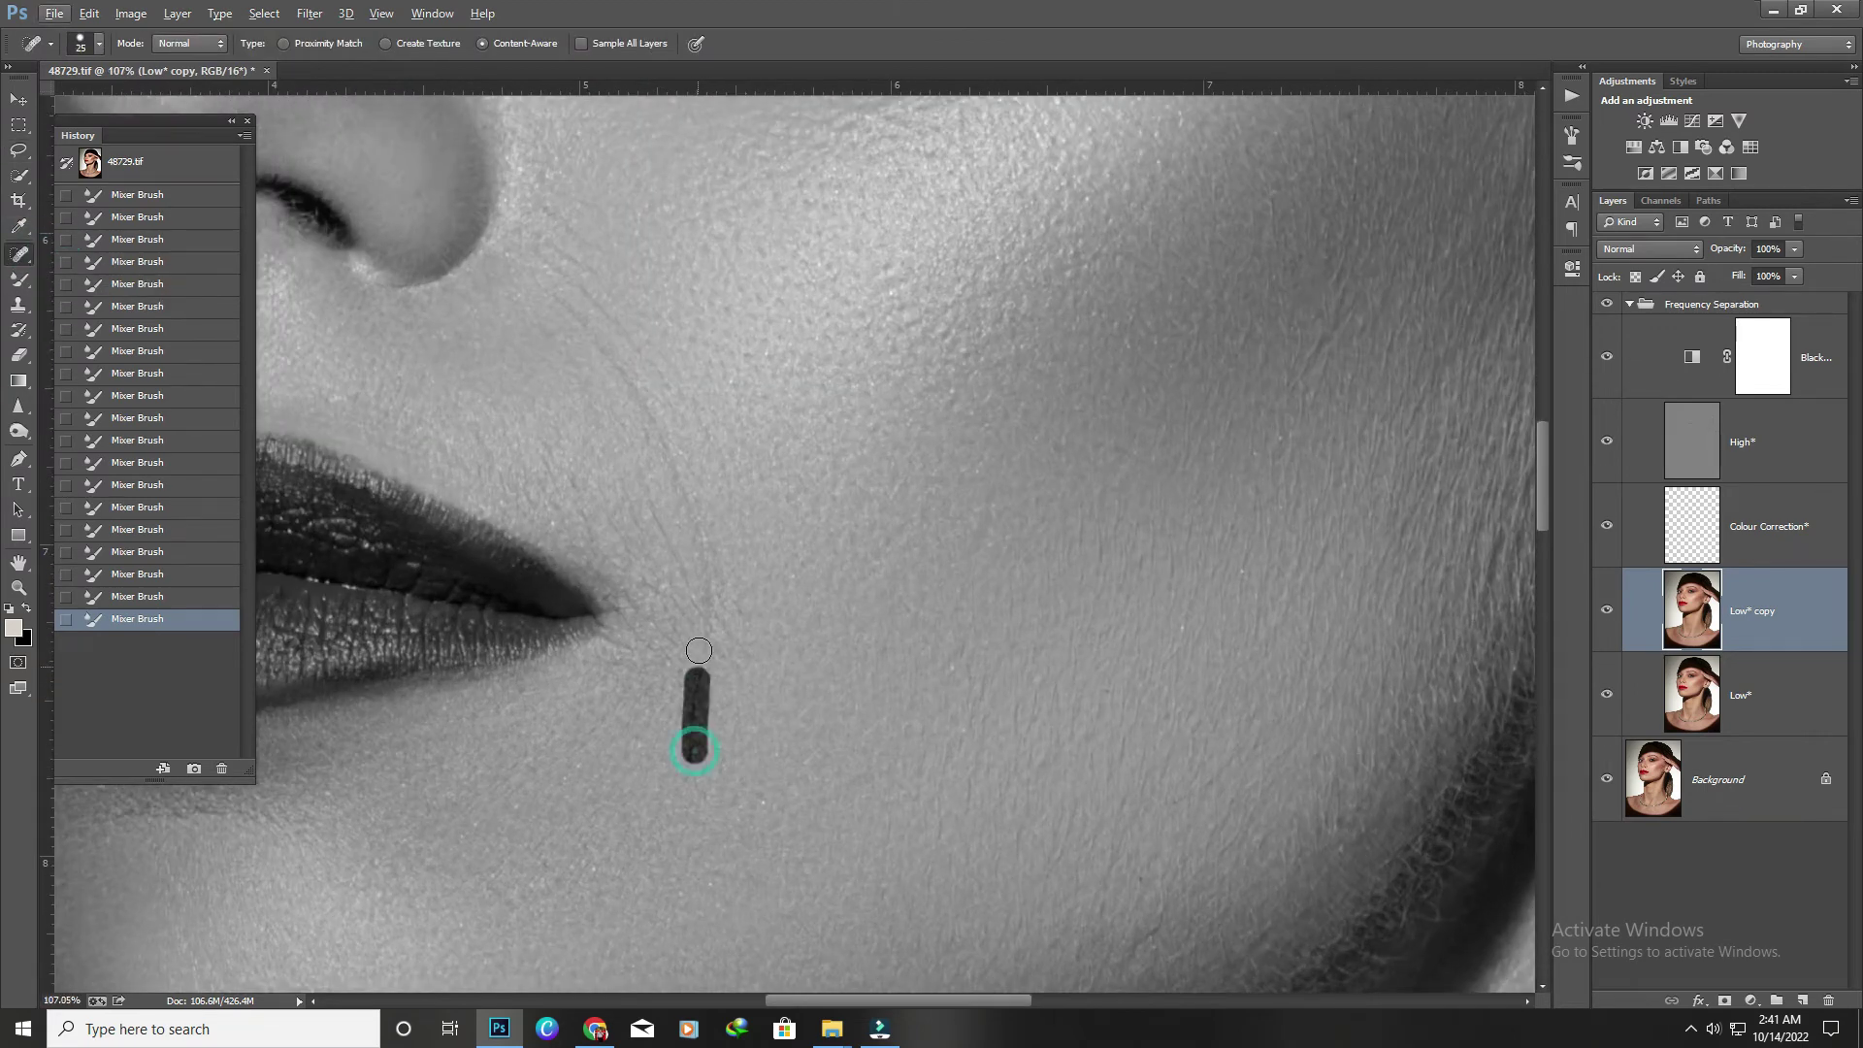
pyautogui.hotkey('ctrl', 'z')
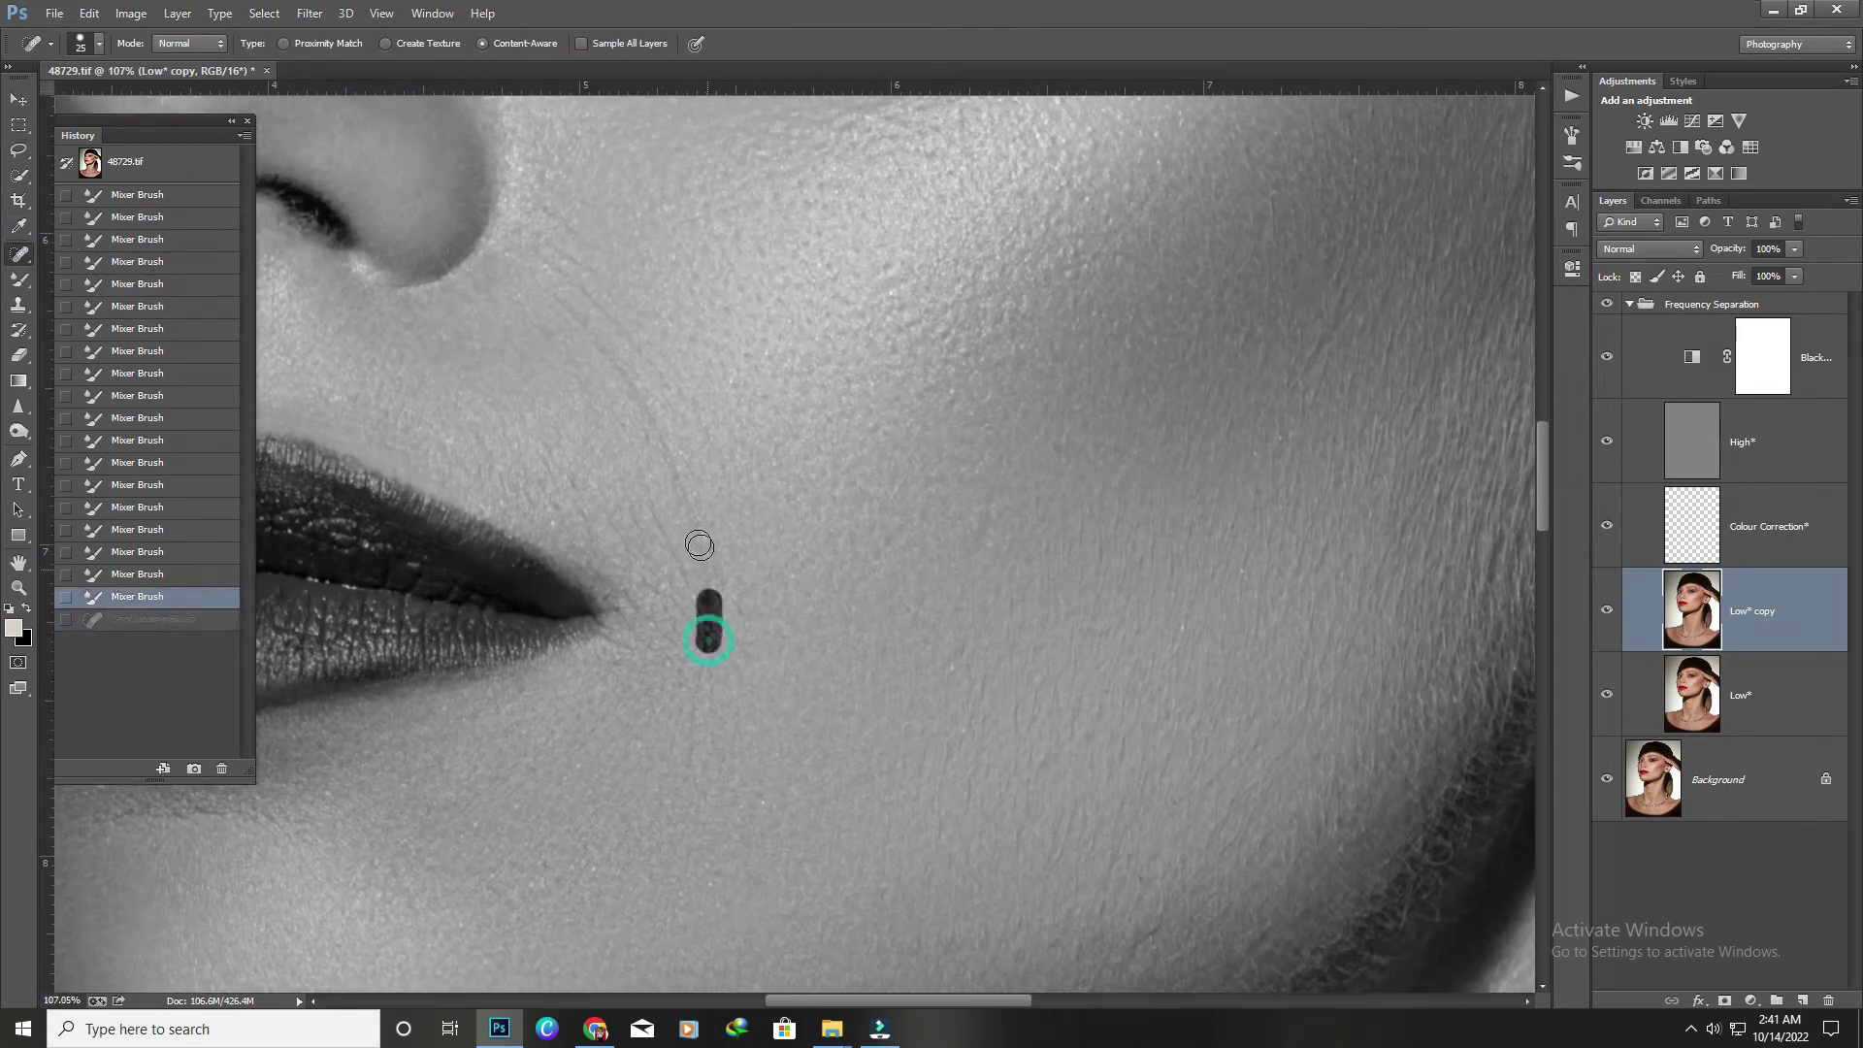
# Retry the lip-corner line on the High* layer, undo it, and switch to the Healing Brush.
pyautogui.scroll(2, 699, 546)
pyautogui.click(1722, 460)
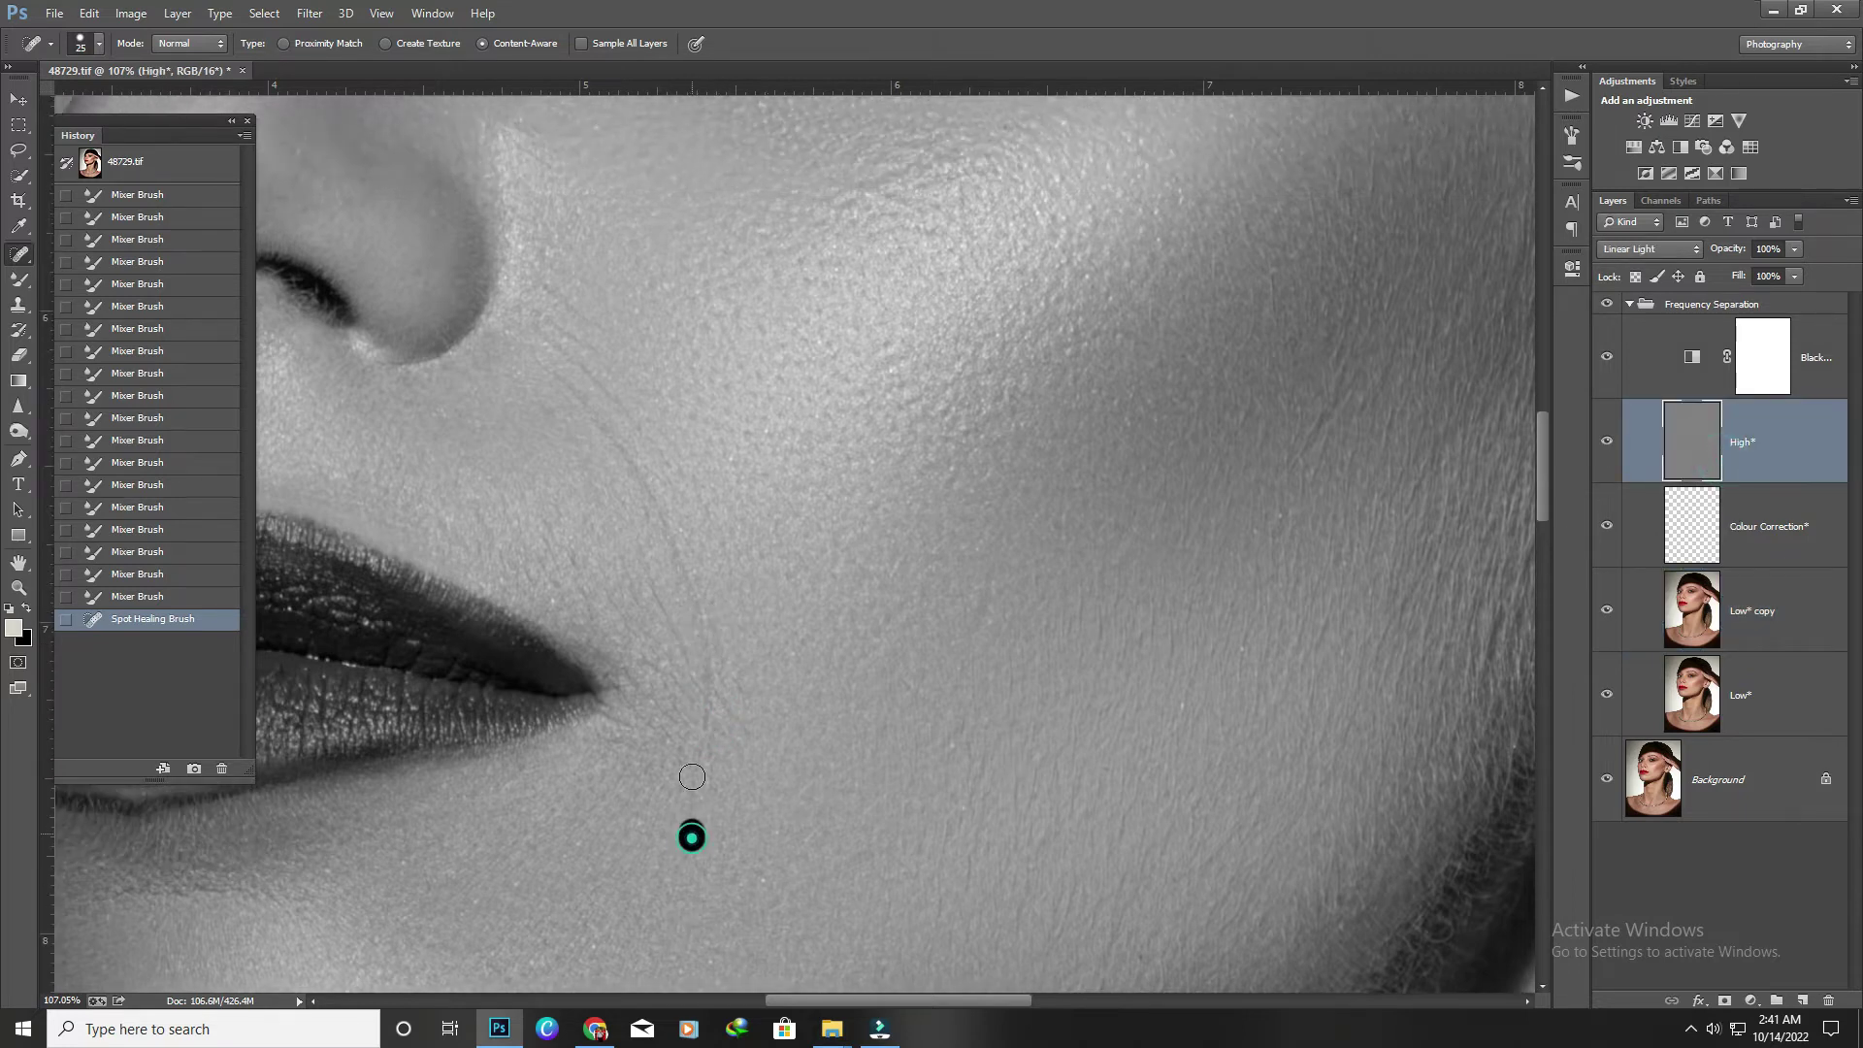
pyautogui.moveTo(692, 776); pyautogui.dragTo(694, 745)
pyautogui.hotkey('ctrl', 'z')
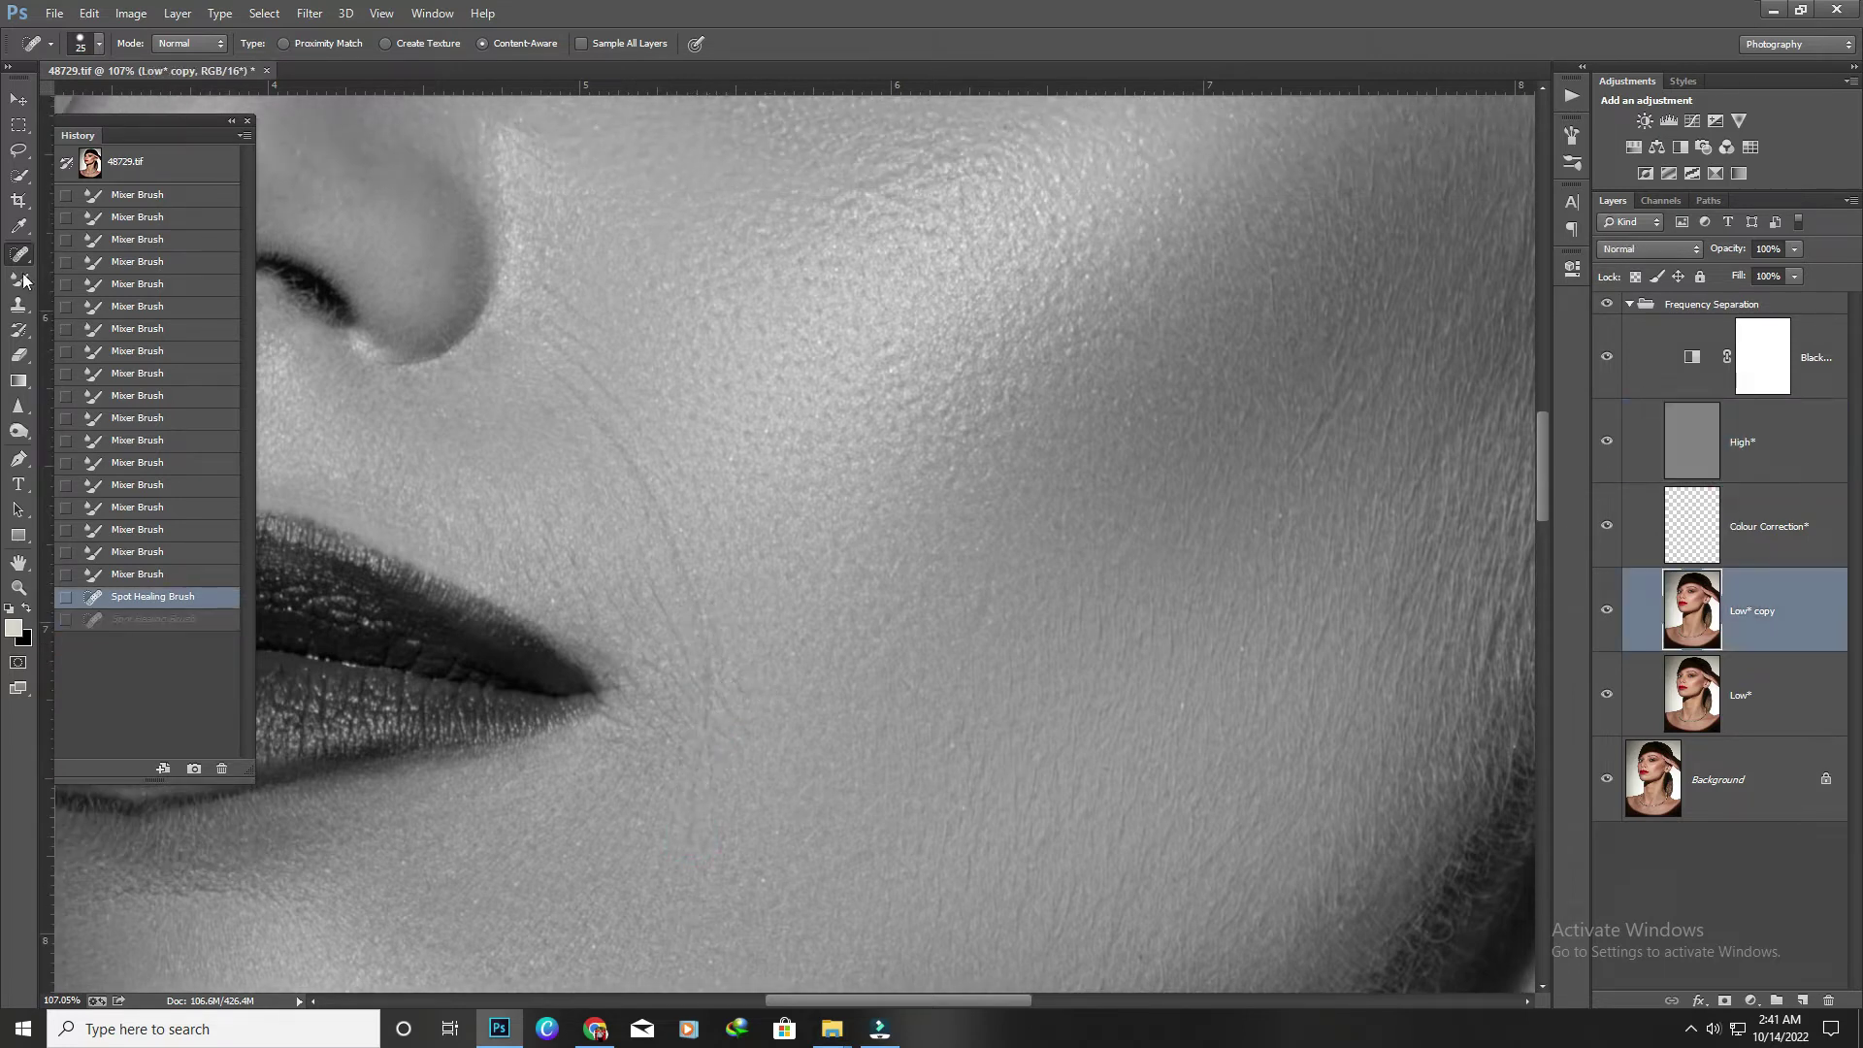
pyautogui.rightClick(18, 254)
pyautogui.click(87, 271)
pyautogui.click(1767, 446)
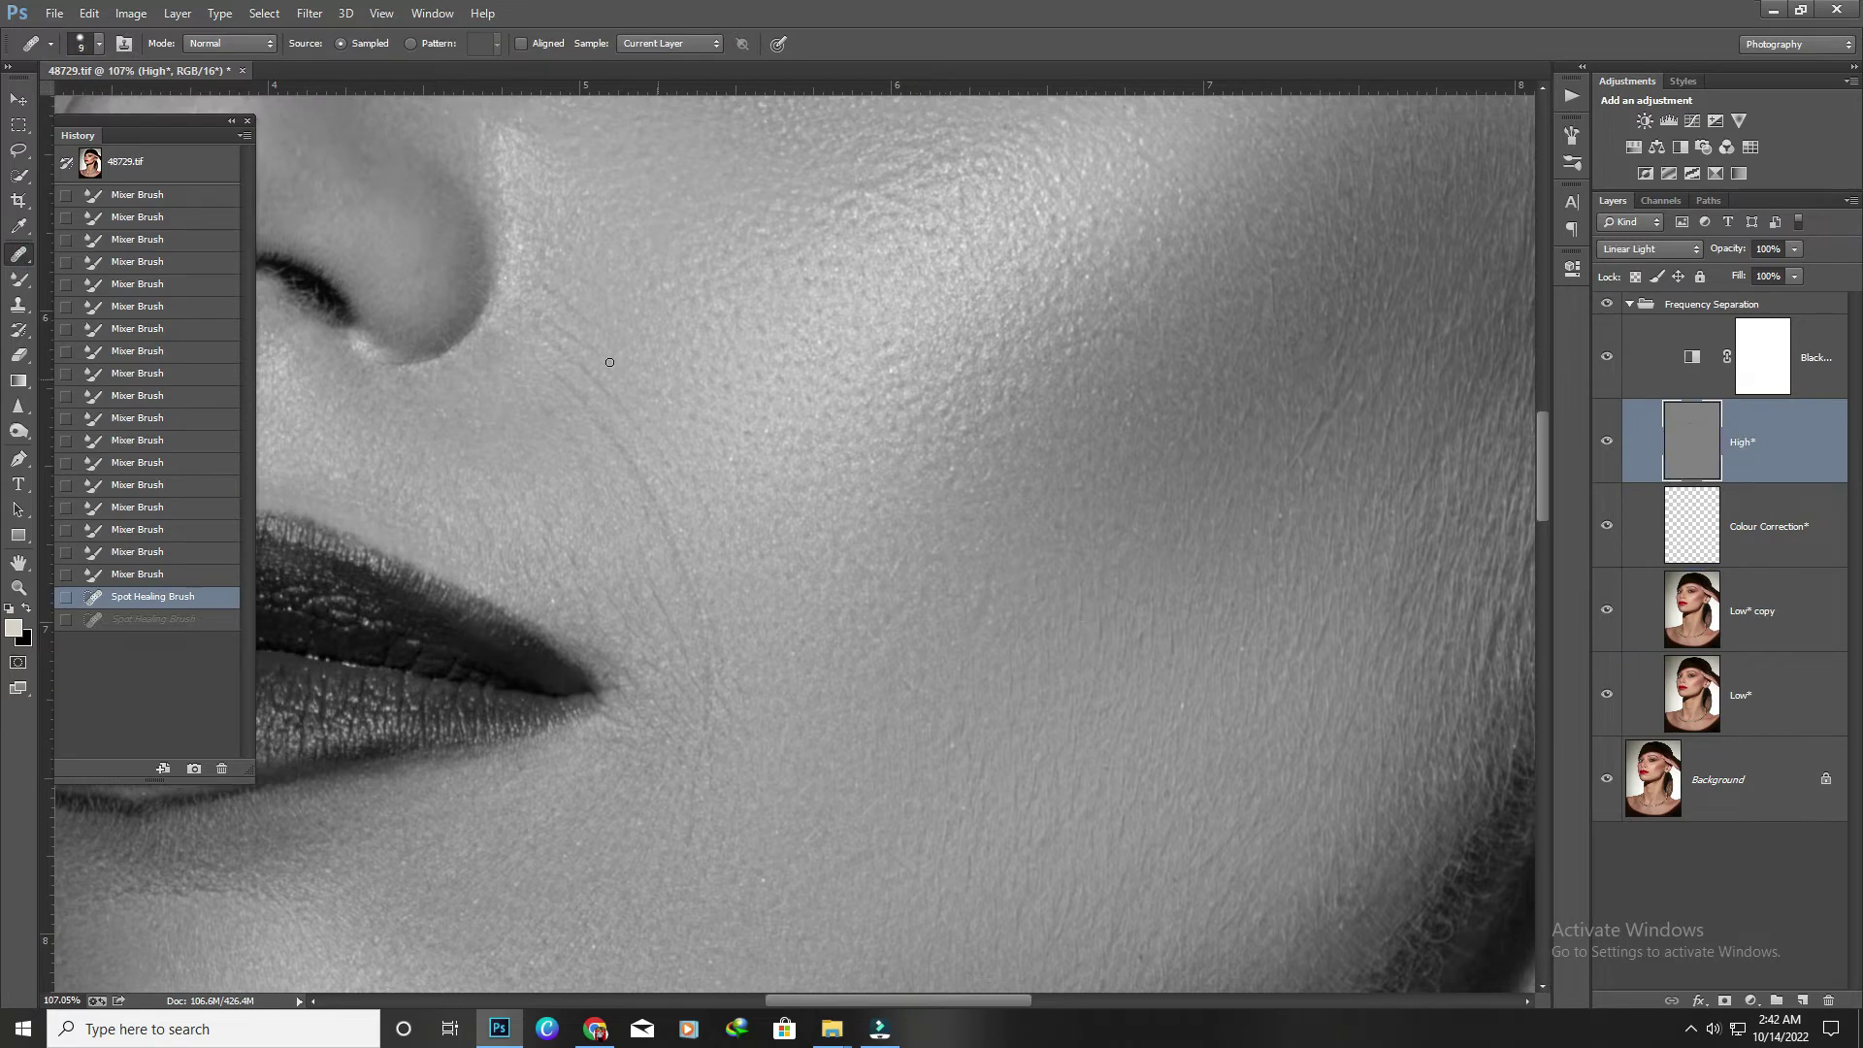
pyautogui.scroll(5, 610, 362)
# Heal the fine cheek lines using clean skin sampled as the source.
pyautogui.click(411, 372)
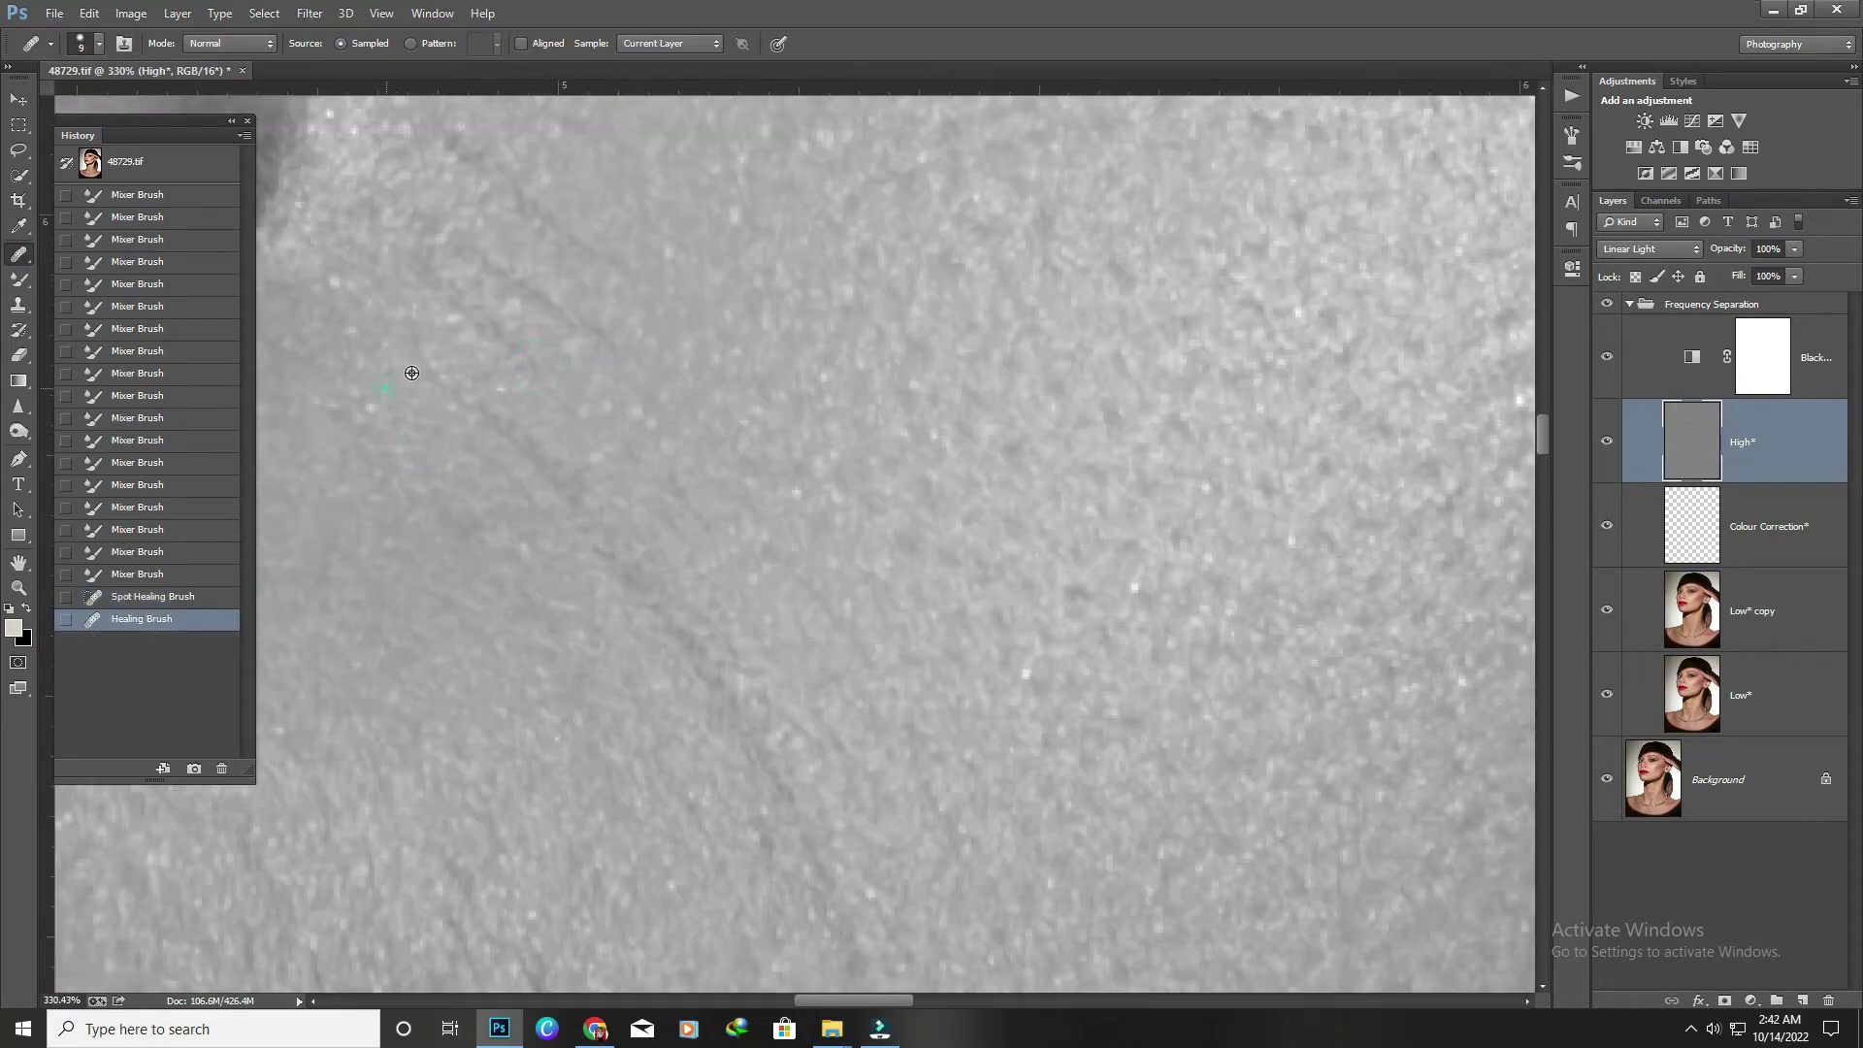
pyautogui.click(544, 340)
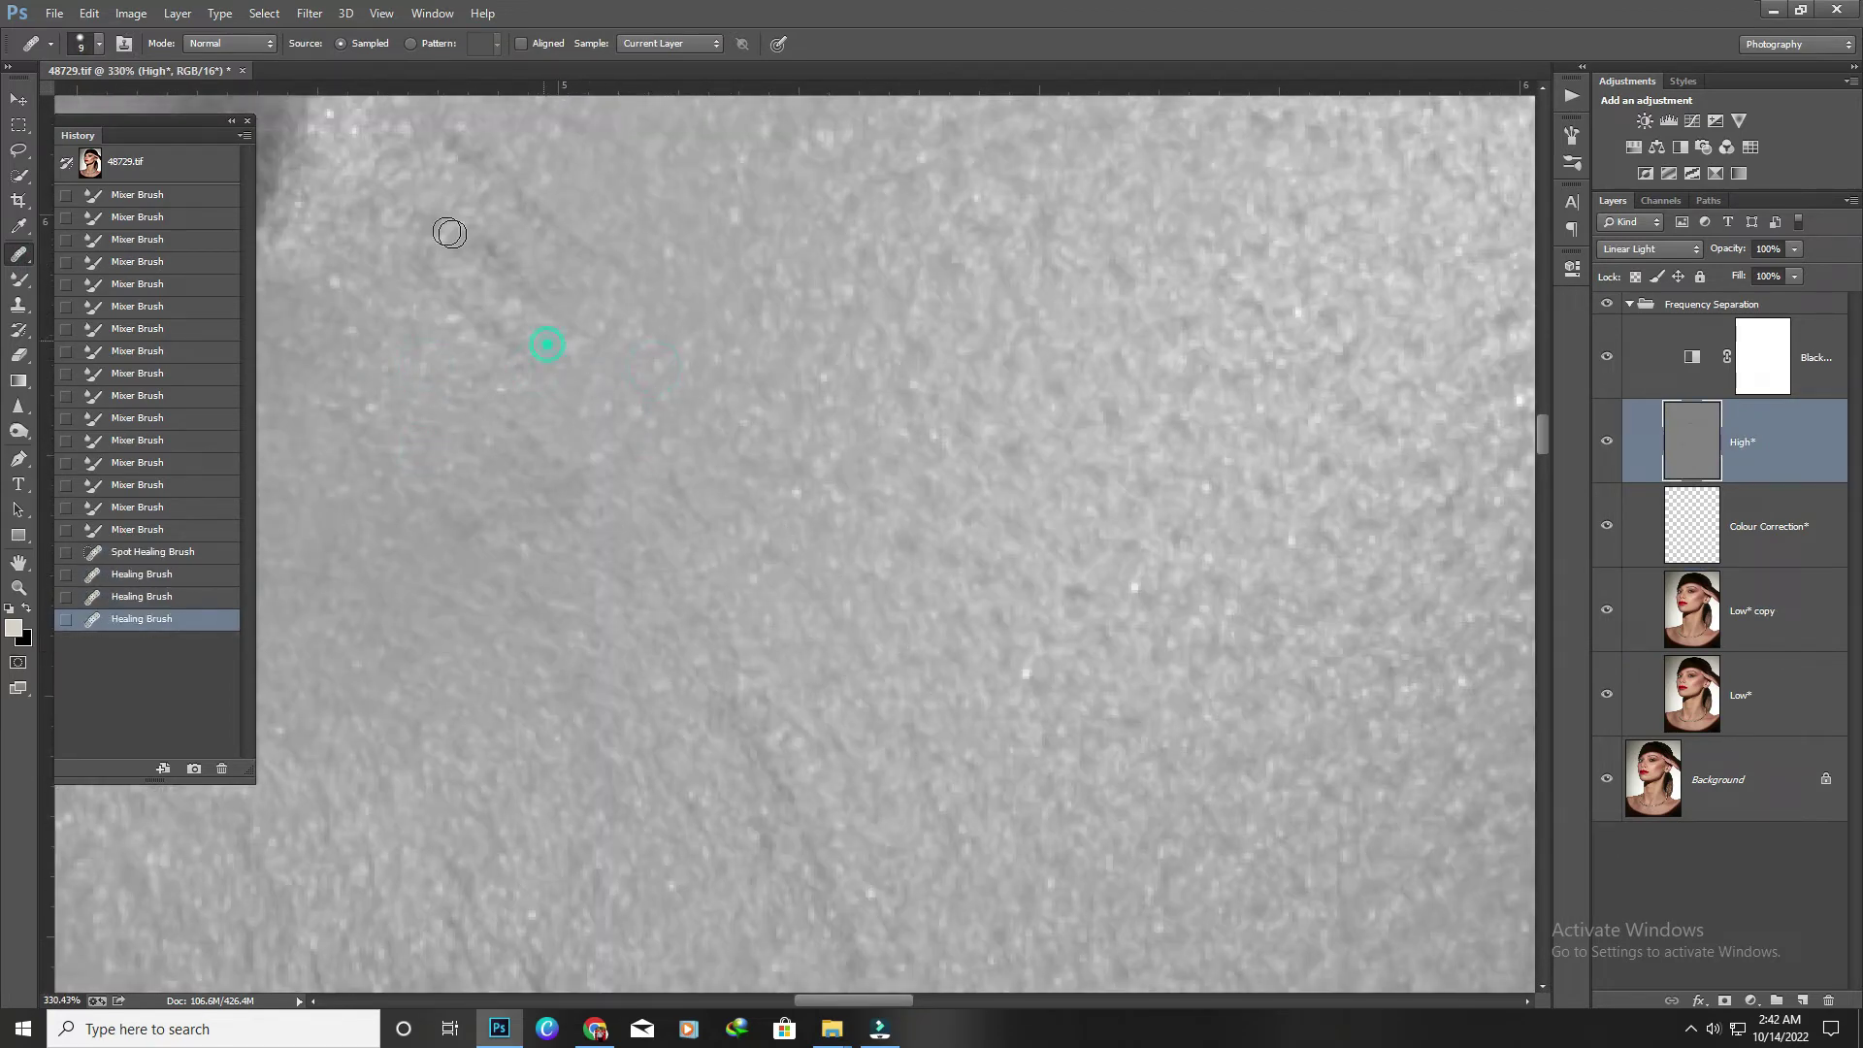
pyautogui.click(741, 384)
pyautogui.click(501, 227)
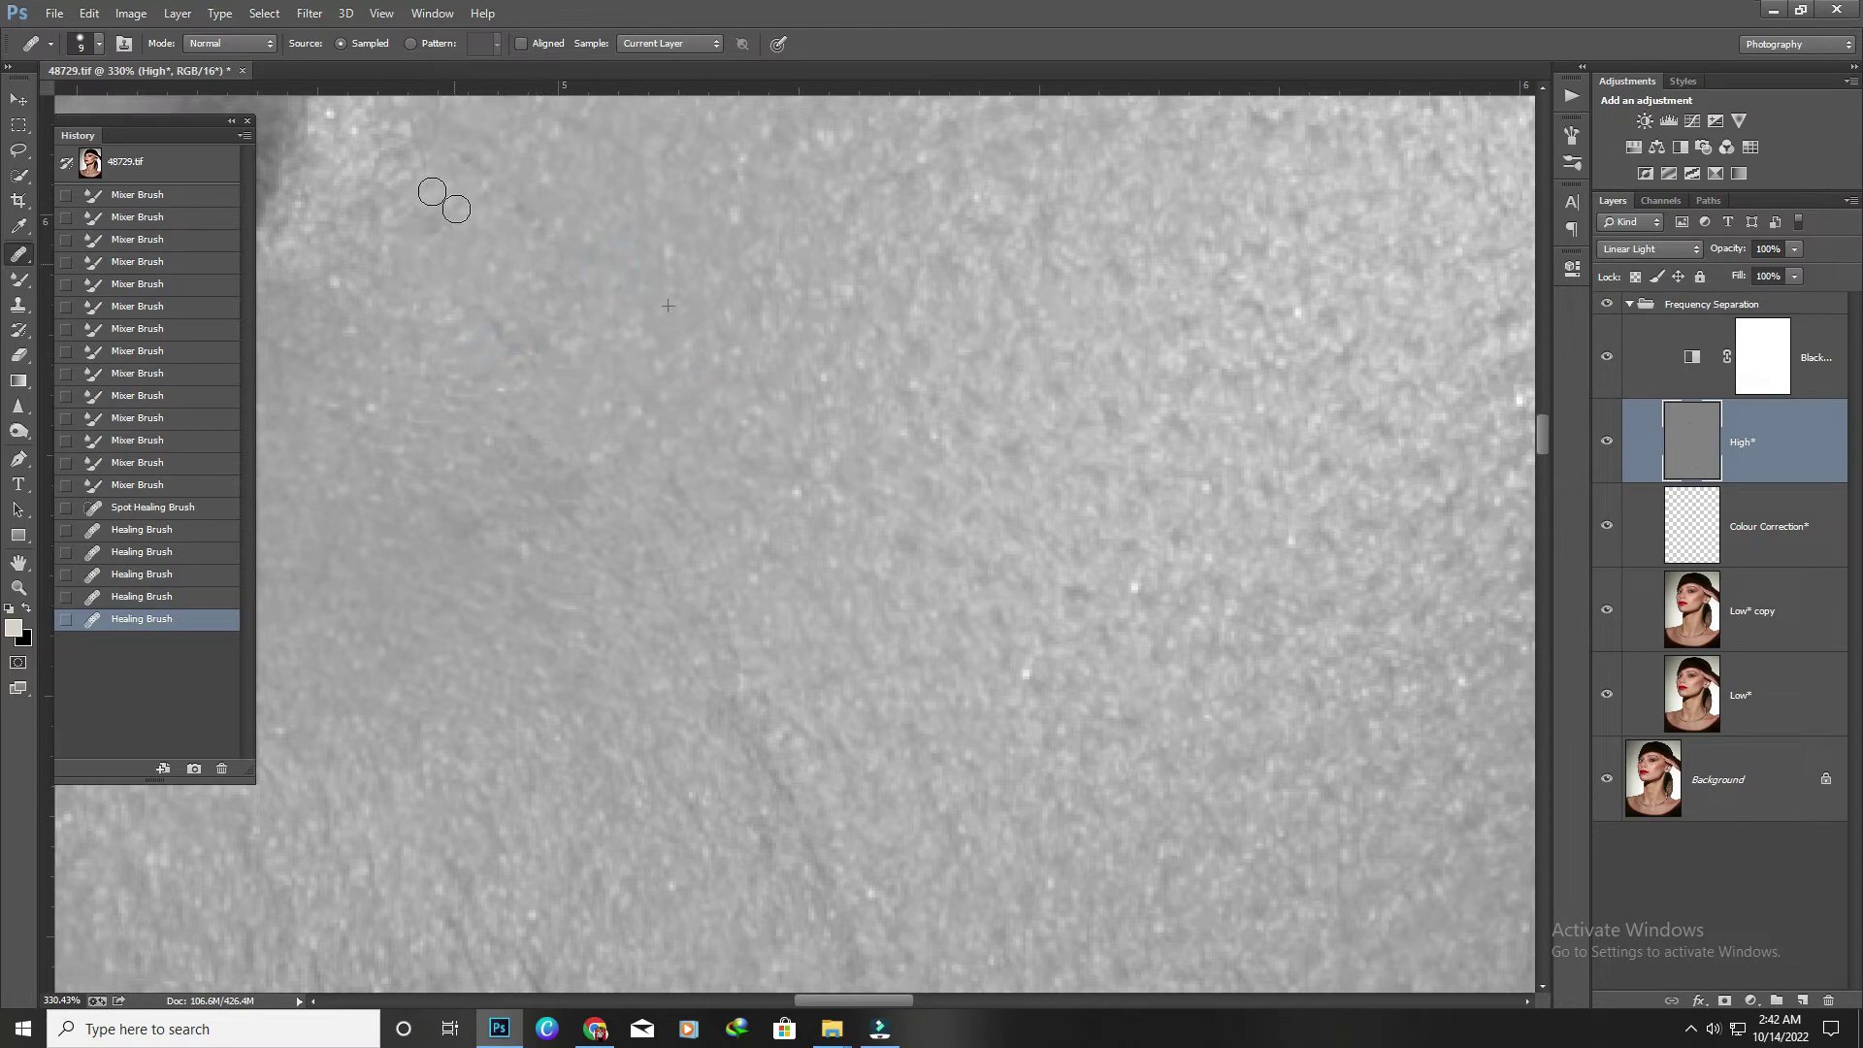
pyautogui.scroll(-2, 564, 382)
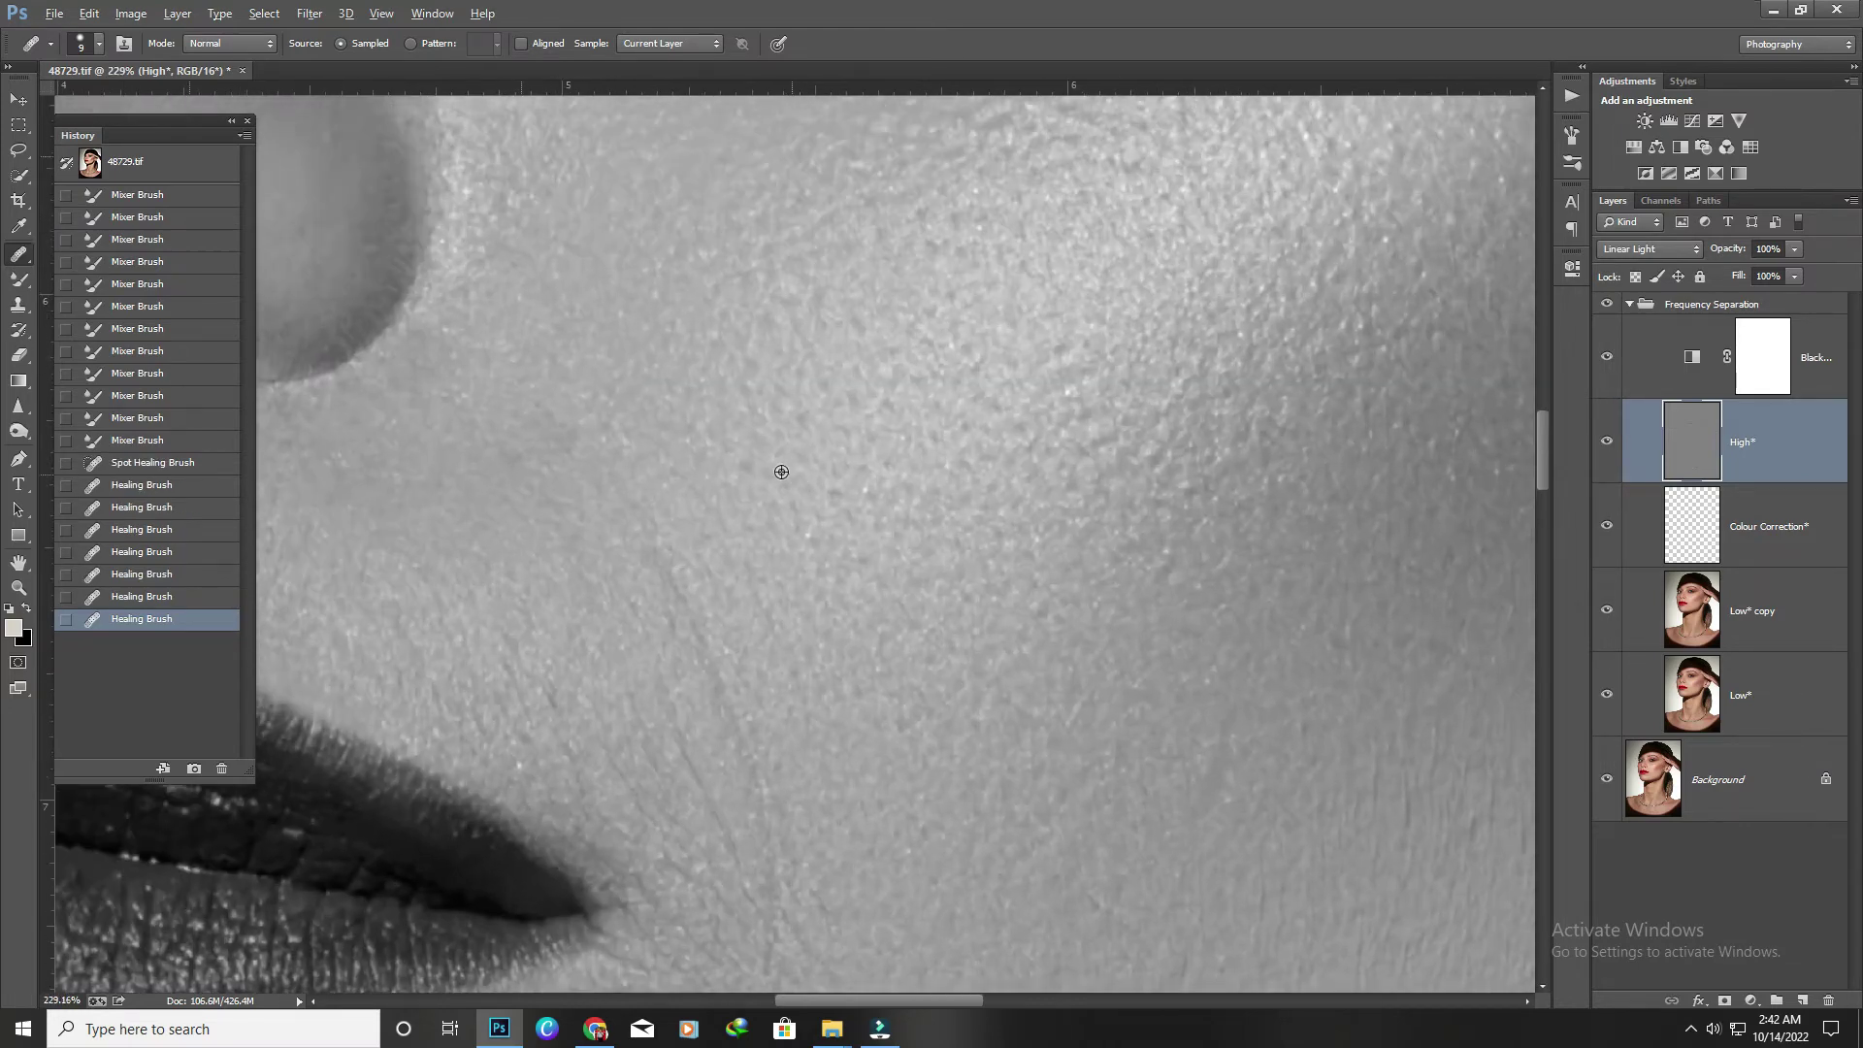
pyautogui.click(645, 507)
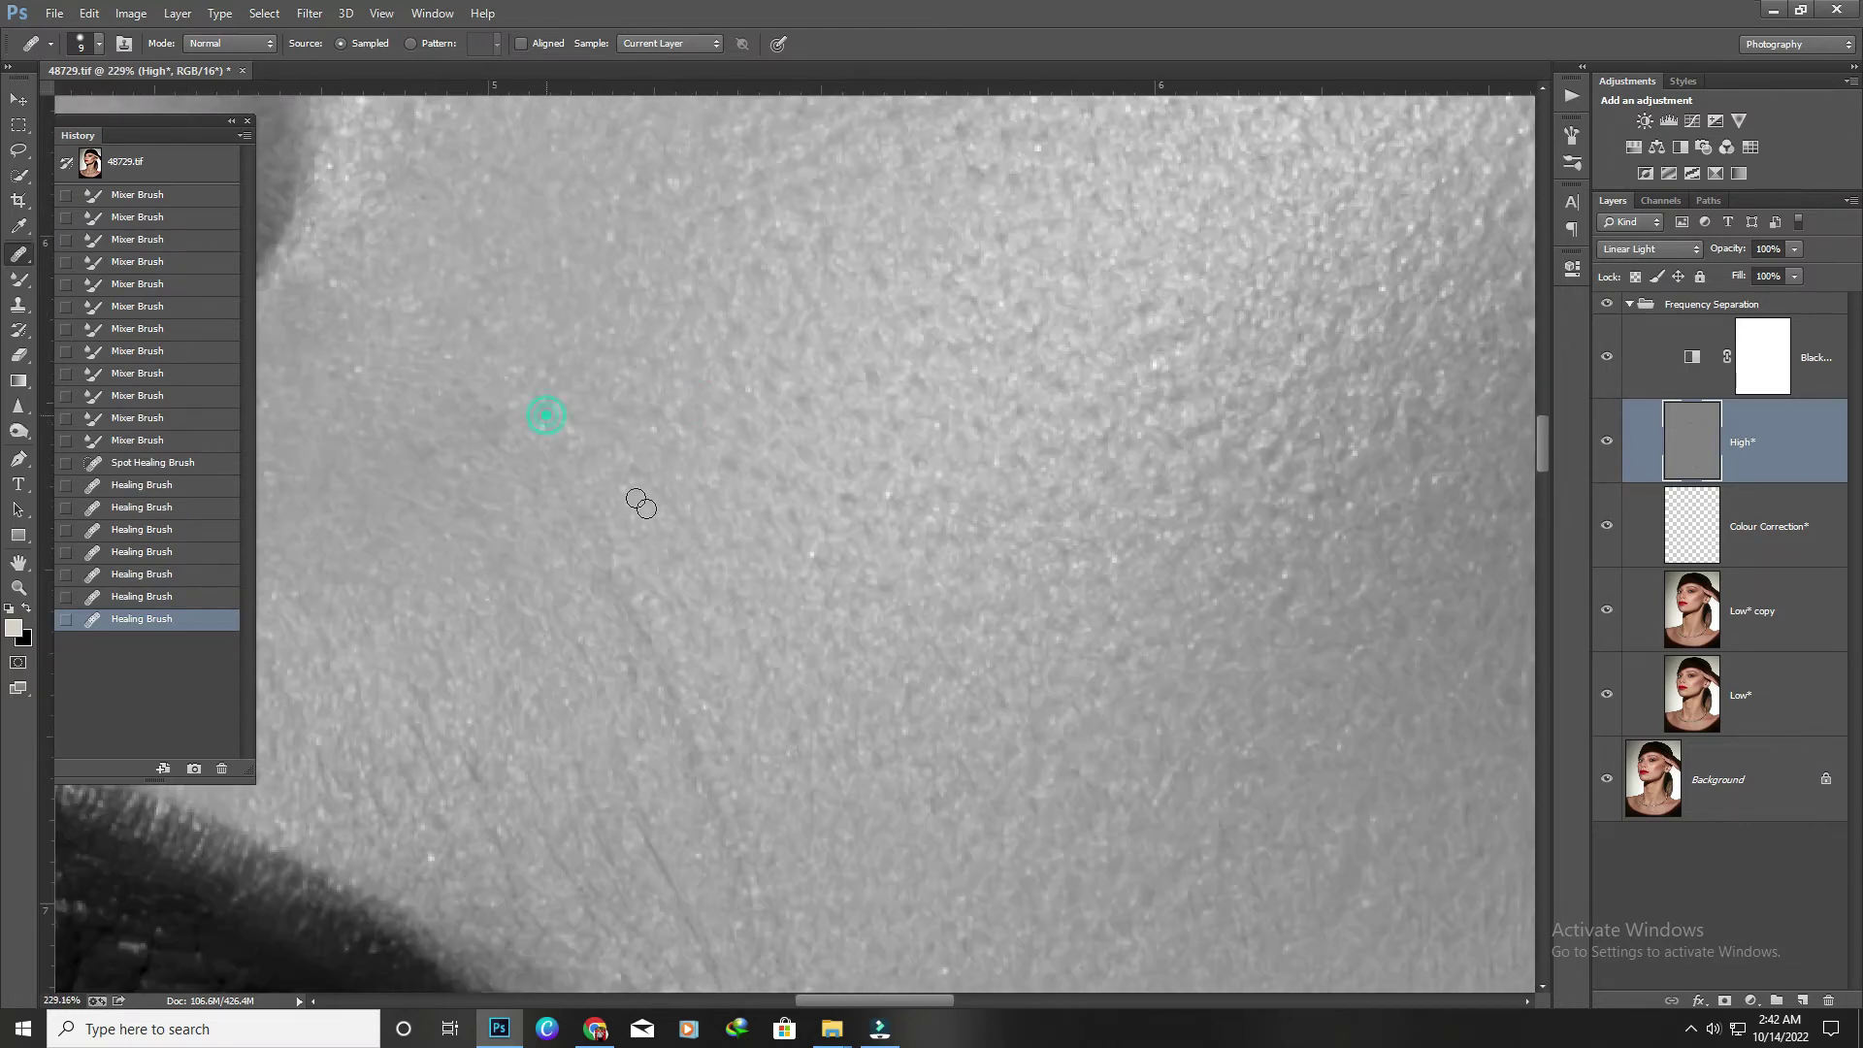
pyautogui.scroll(-1, 665, 520)
pyautogui.click(662, 517)
pyautogui.scroll(-5, 670, 507)
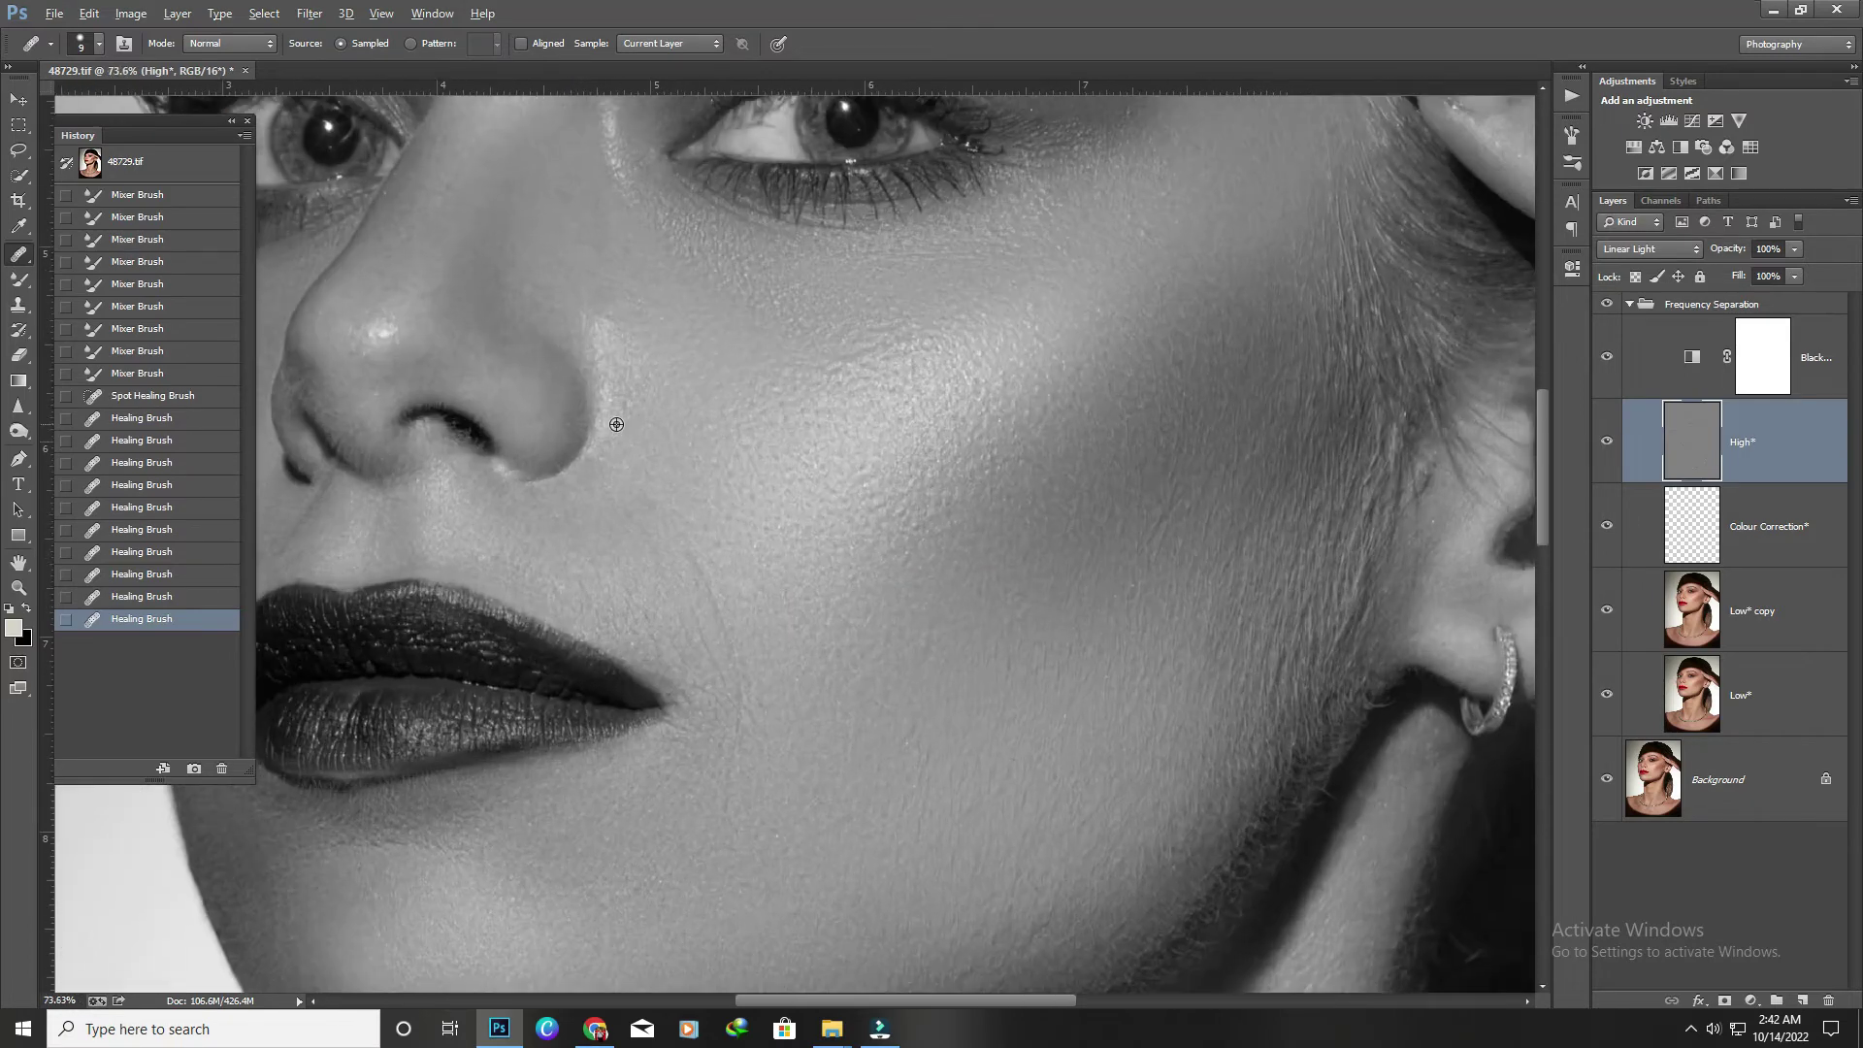
pyautogui.scroll(5, 677, 620)
# Undo the healing strokes and Clone Stamp over a cheek line from sampled clean skin.
pyautogui.hotkey('ctrl', 'alt', 'z')
pyautogui.hotkey('ctrl', 'alt', 'z')
pyautogui.press('s')
pyautogui.scroll(2, 865, 555)
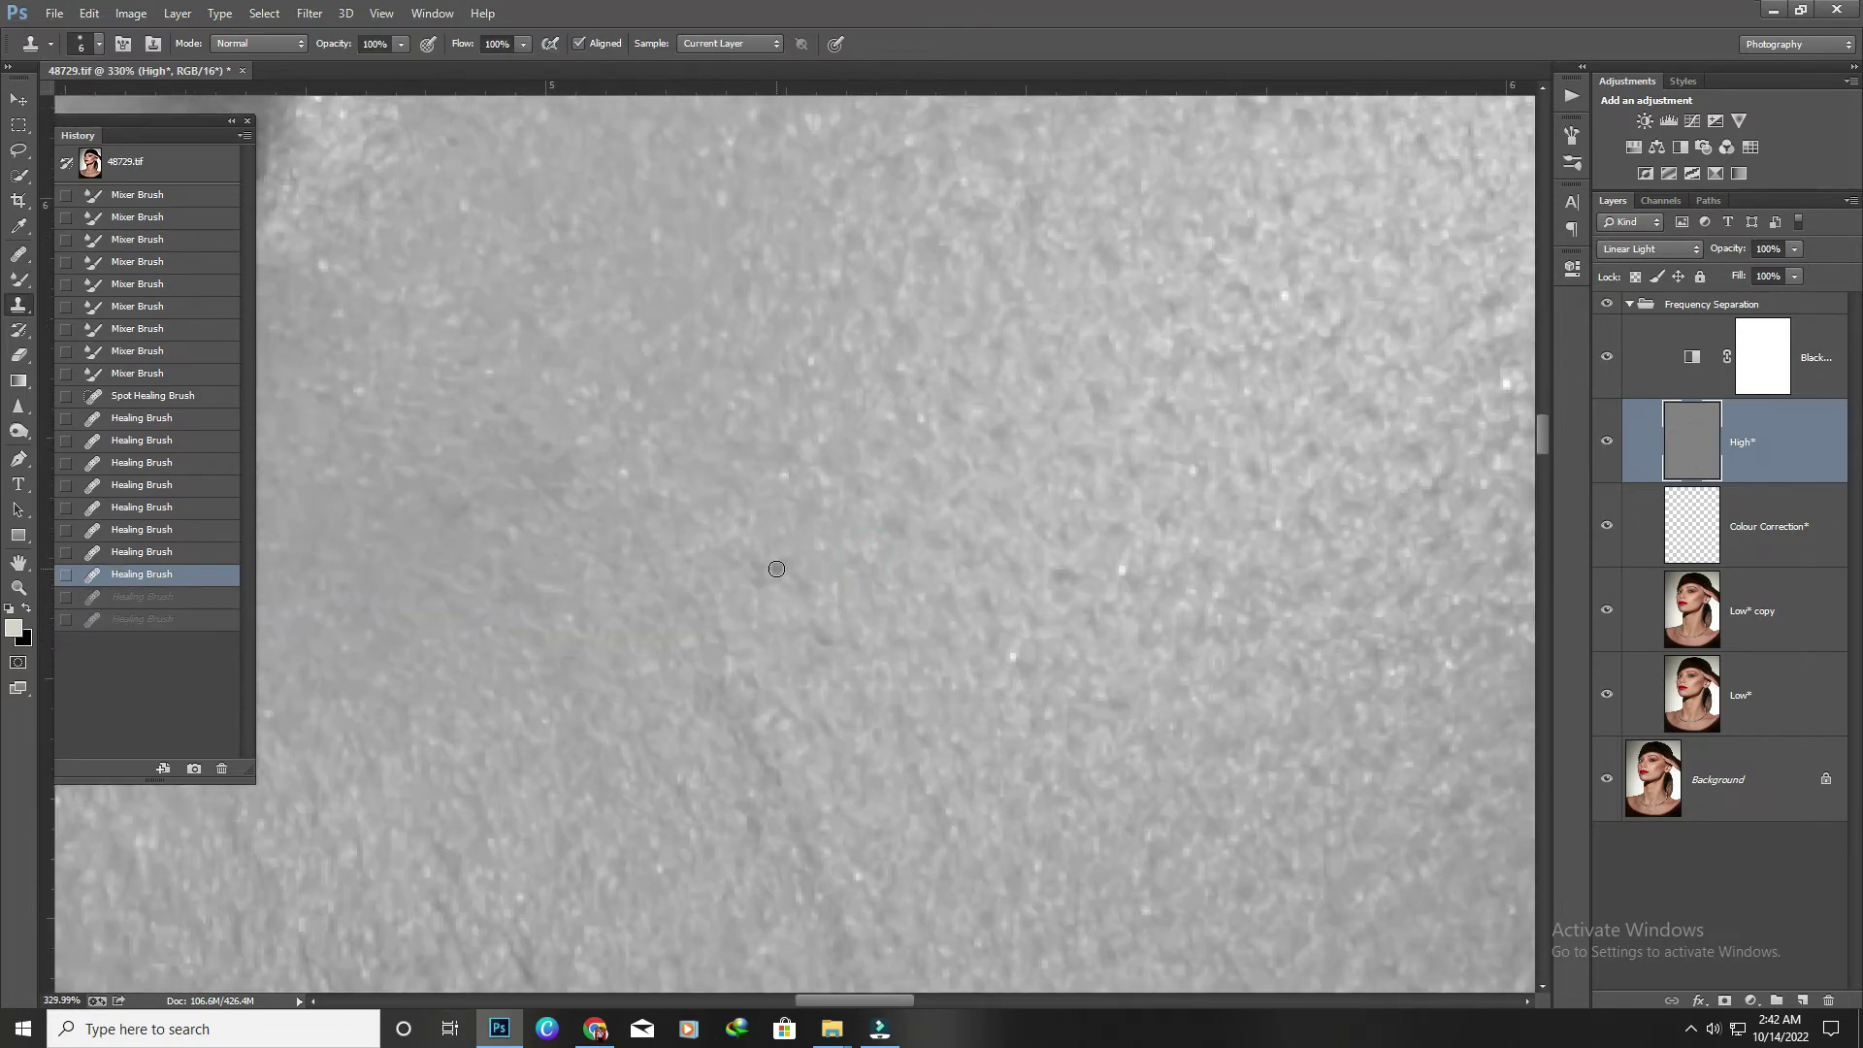
pyautogui.click(790, 545)
pyautogui.scroll(-2, 981, 823)
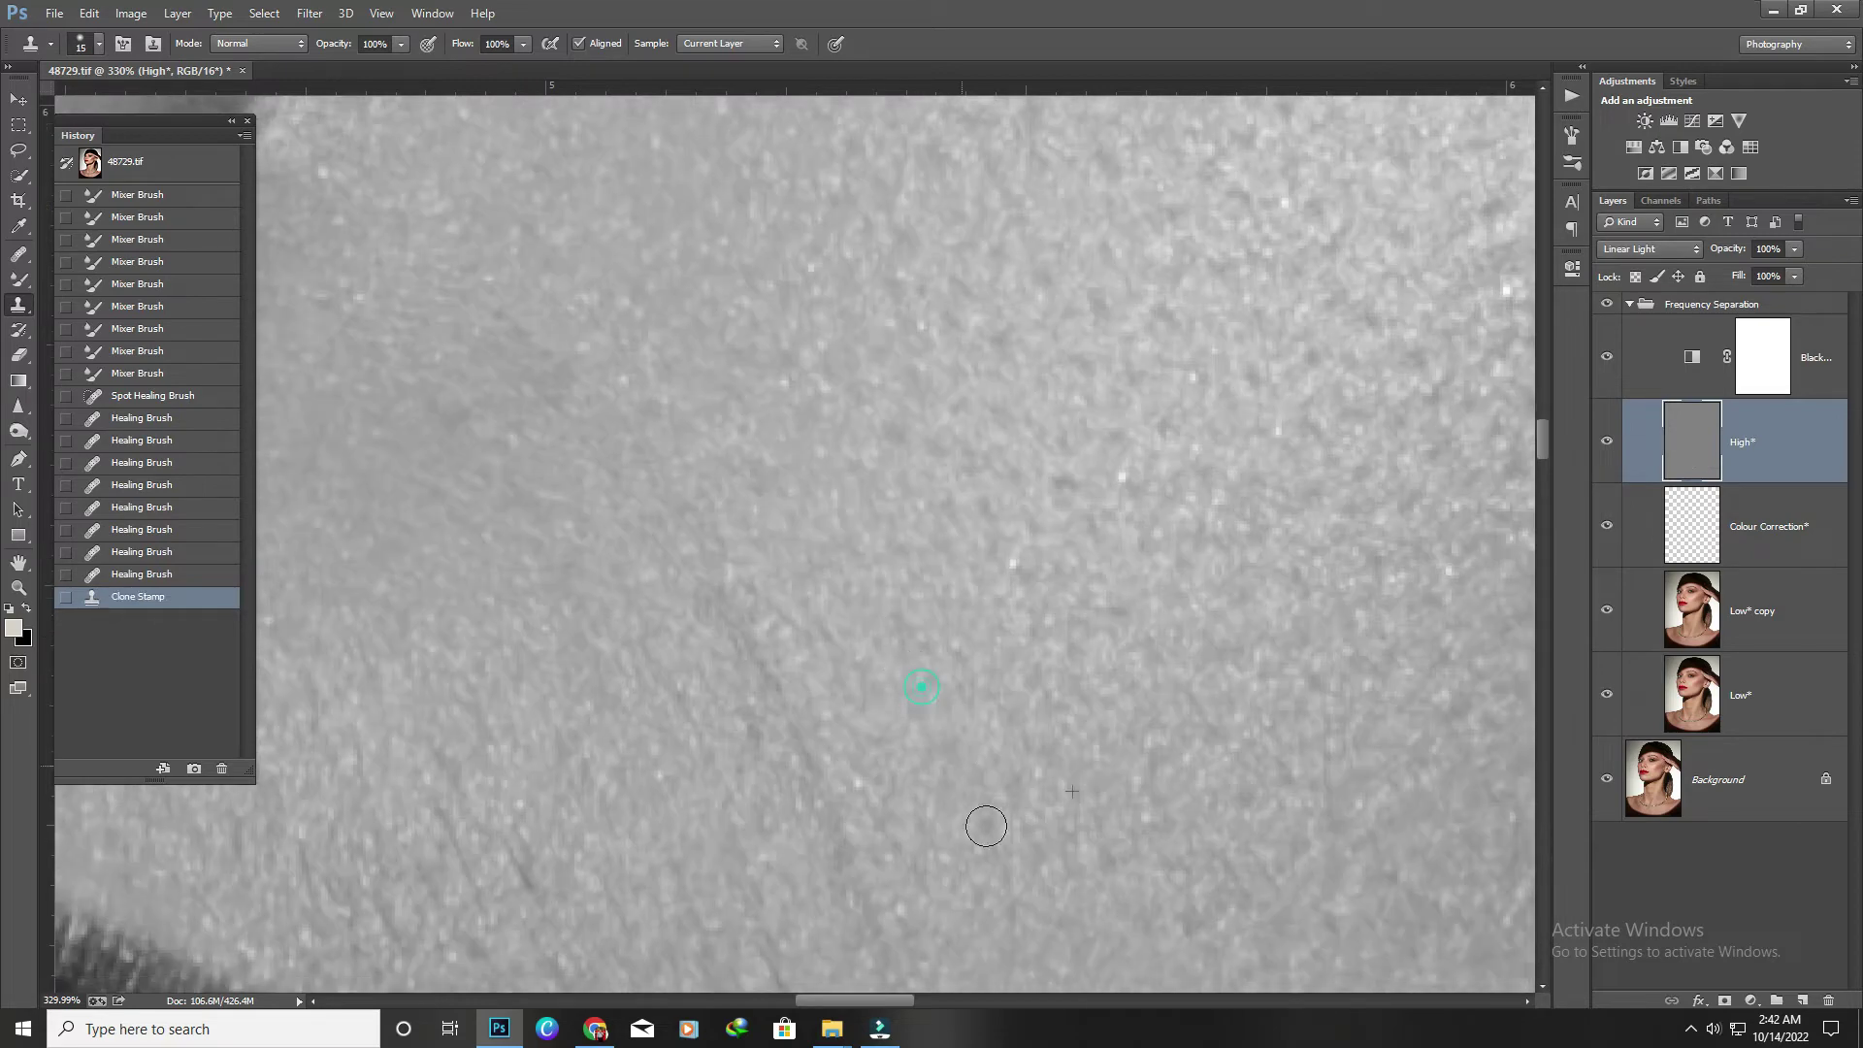
pyautogui.click(964, 657)
pyautogui.press(']')
pyautogui.press(']')
pyautogui.scroll(-4, 865, 436)
pyautogui.scroll(3, 845, 545)
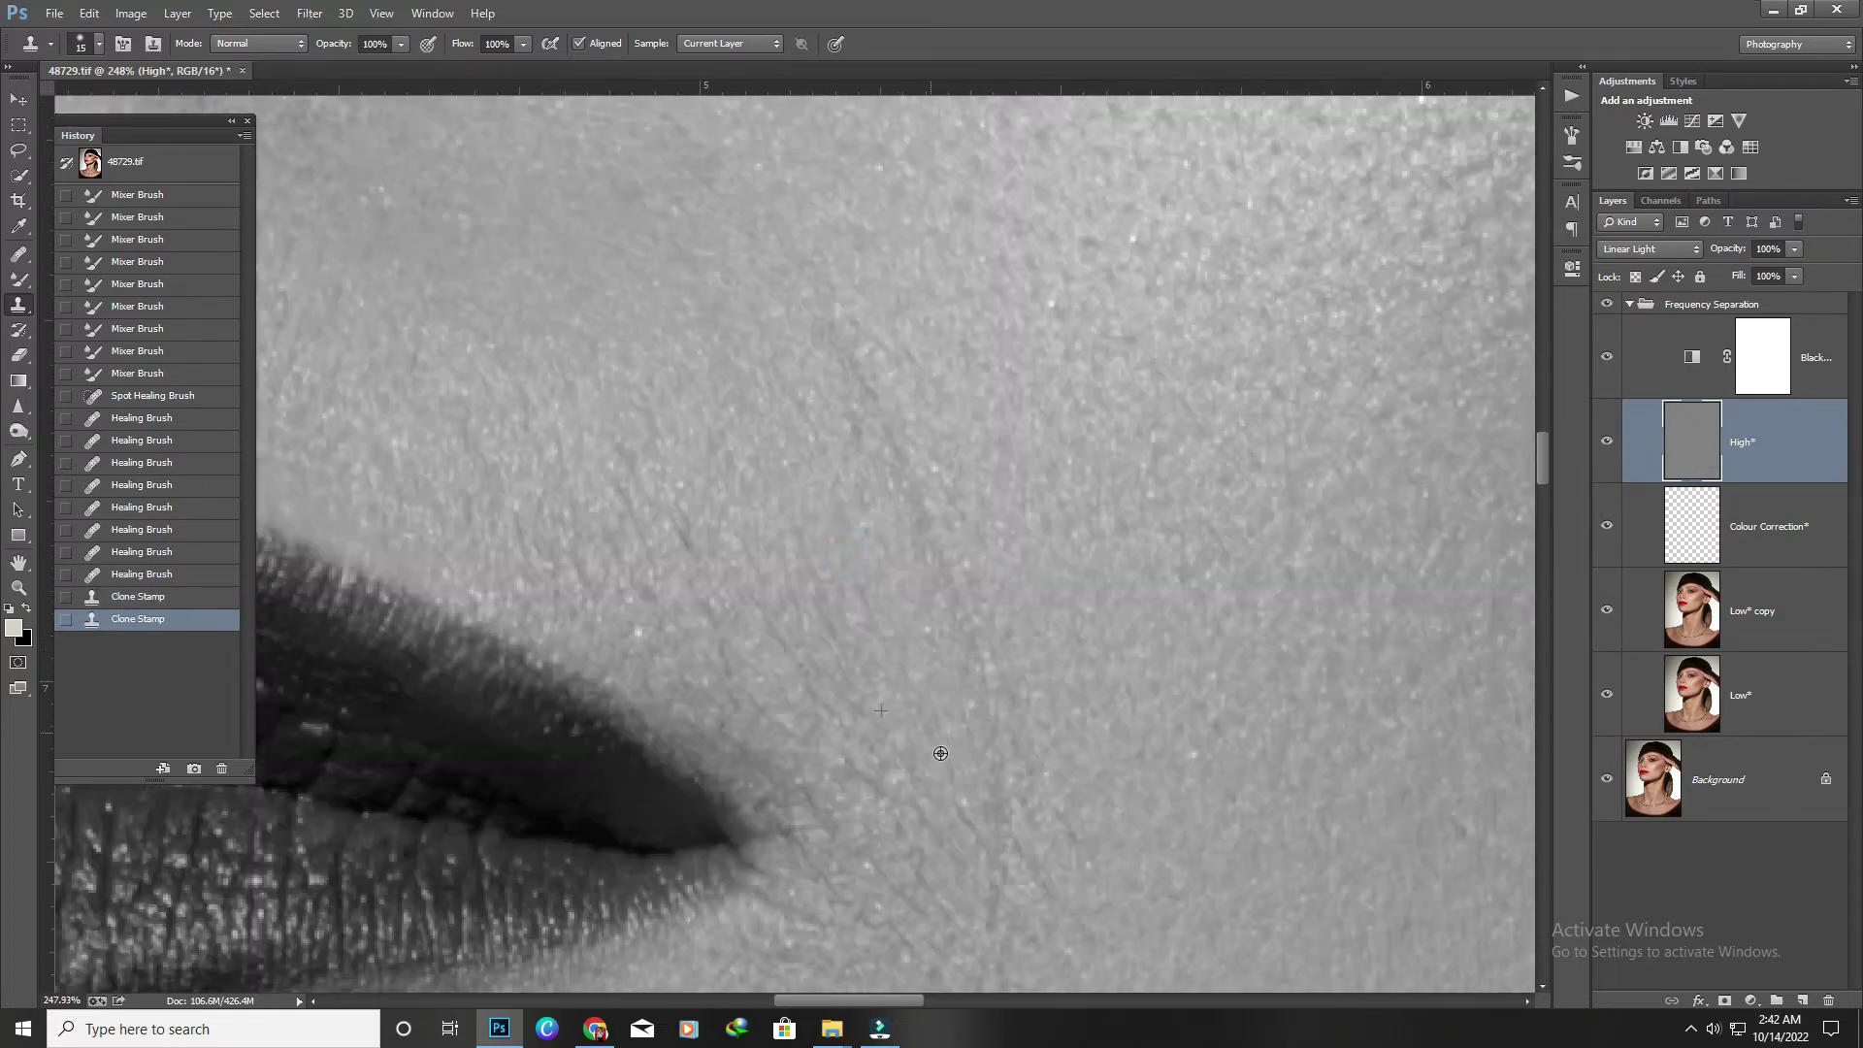
pyautogui.scroll(-2, 940, 753)
# Clone out the lip-corner line, the dark cheek spot and other cheek blemishes.
pyautogui.click(915, 790)
pyautogui.click(1080, 674)
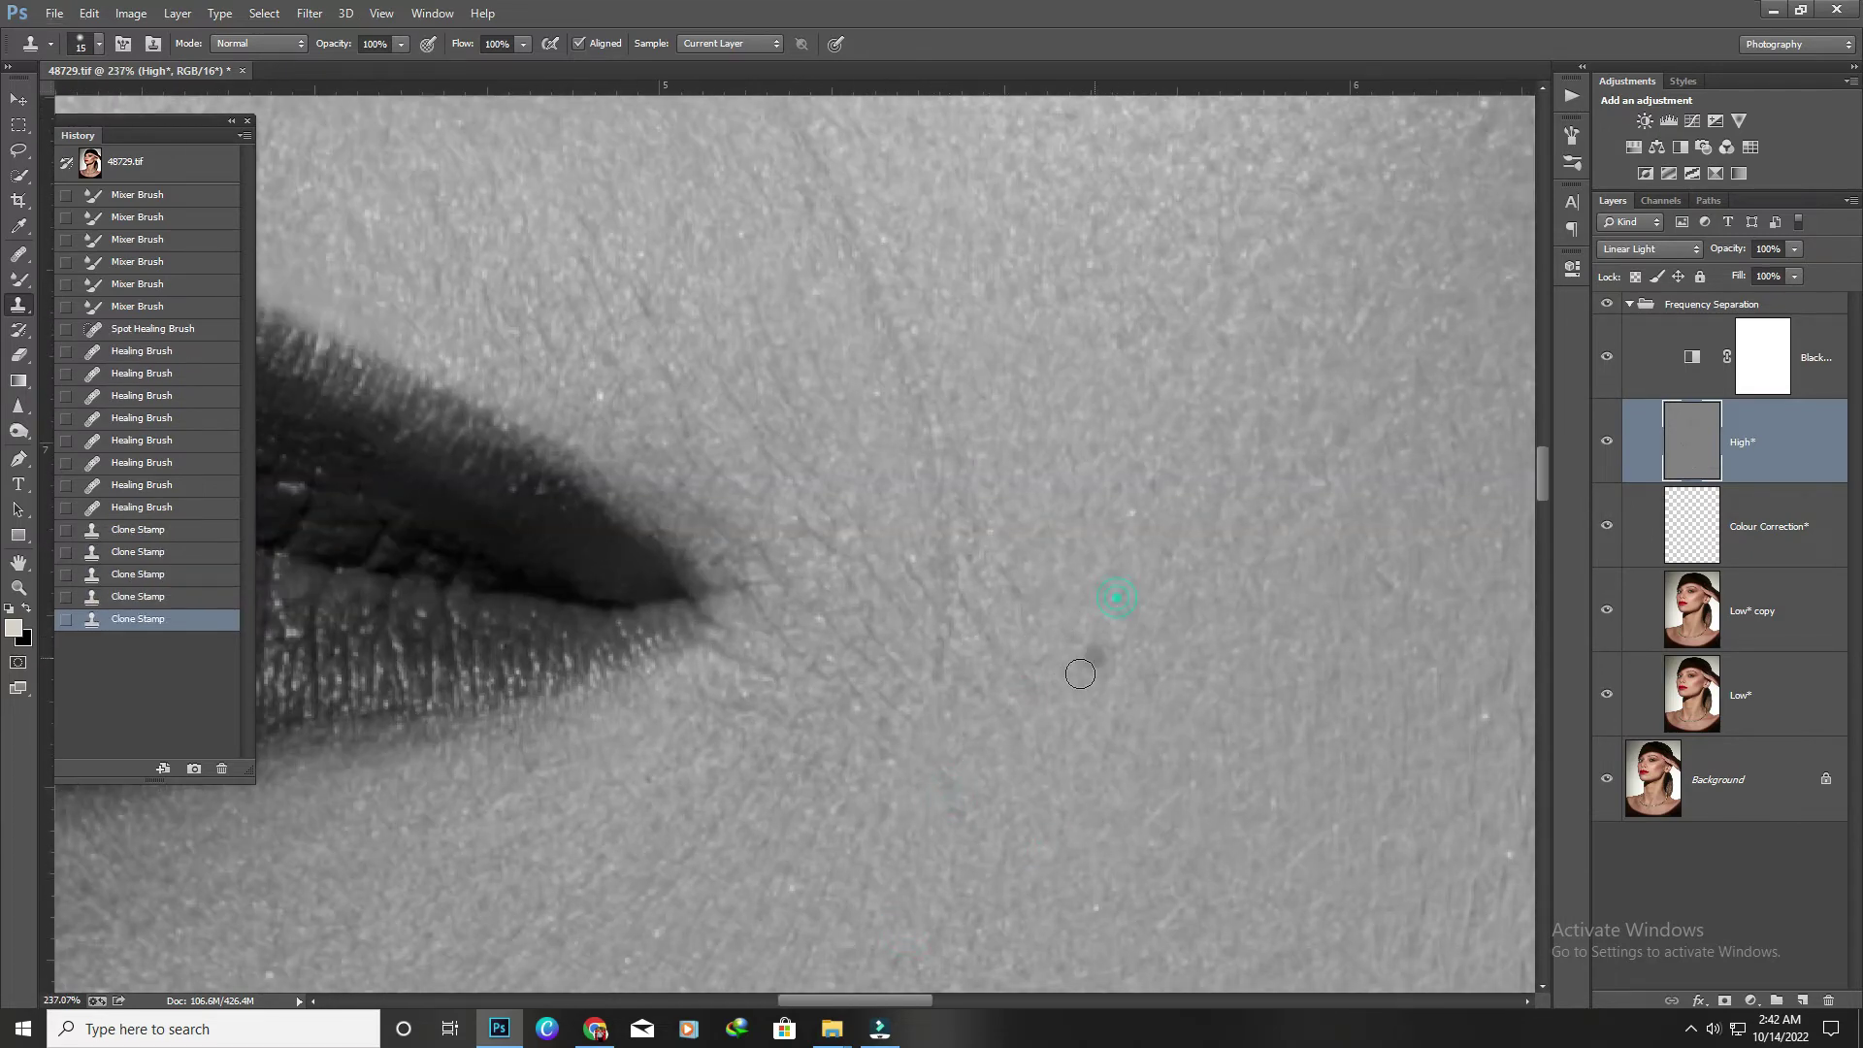
pyautogui.click(1060, 669)
pyautogui.press(']')
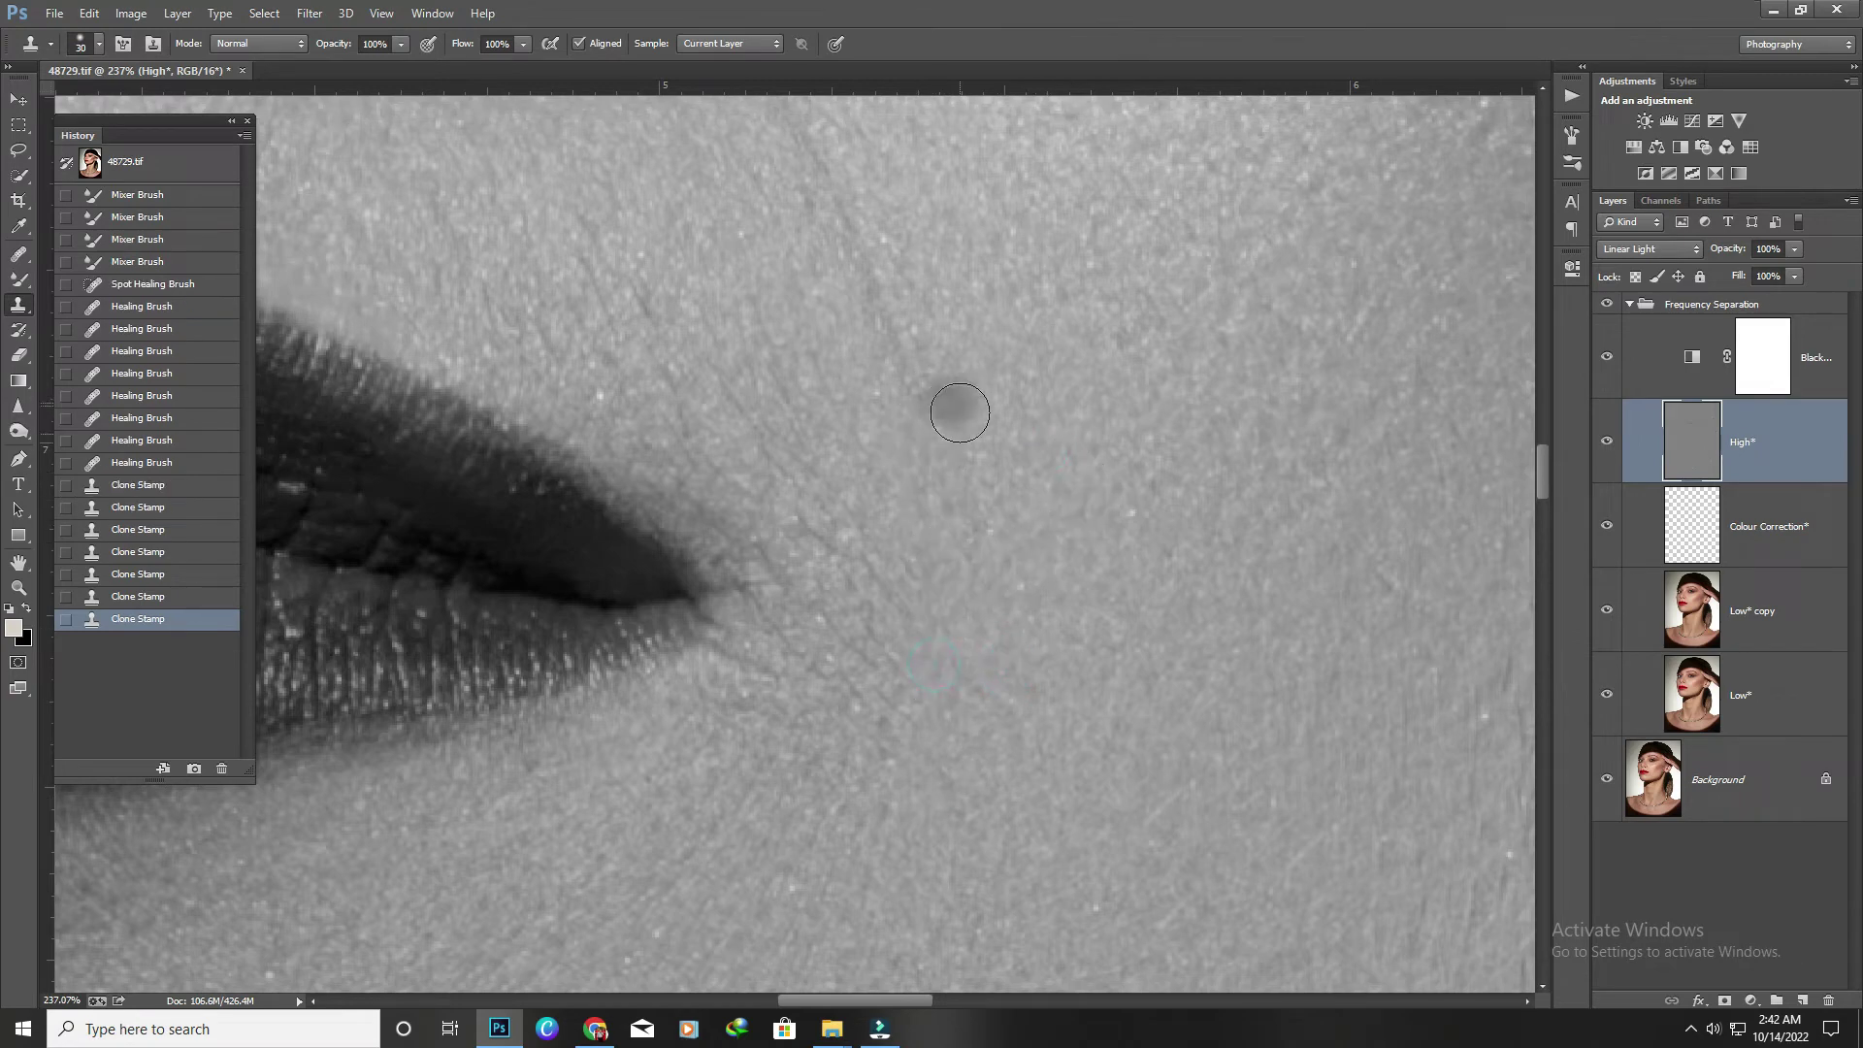
pyautogui.scroll(2, 947, 403)
pyautogui.click(873, 303)
pyautogui.click(816, 297)
pyautogui.scroll(-3, 873, 388)
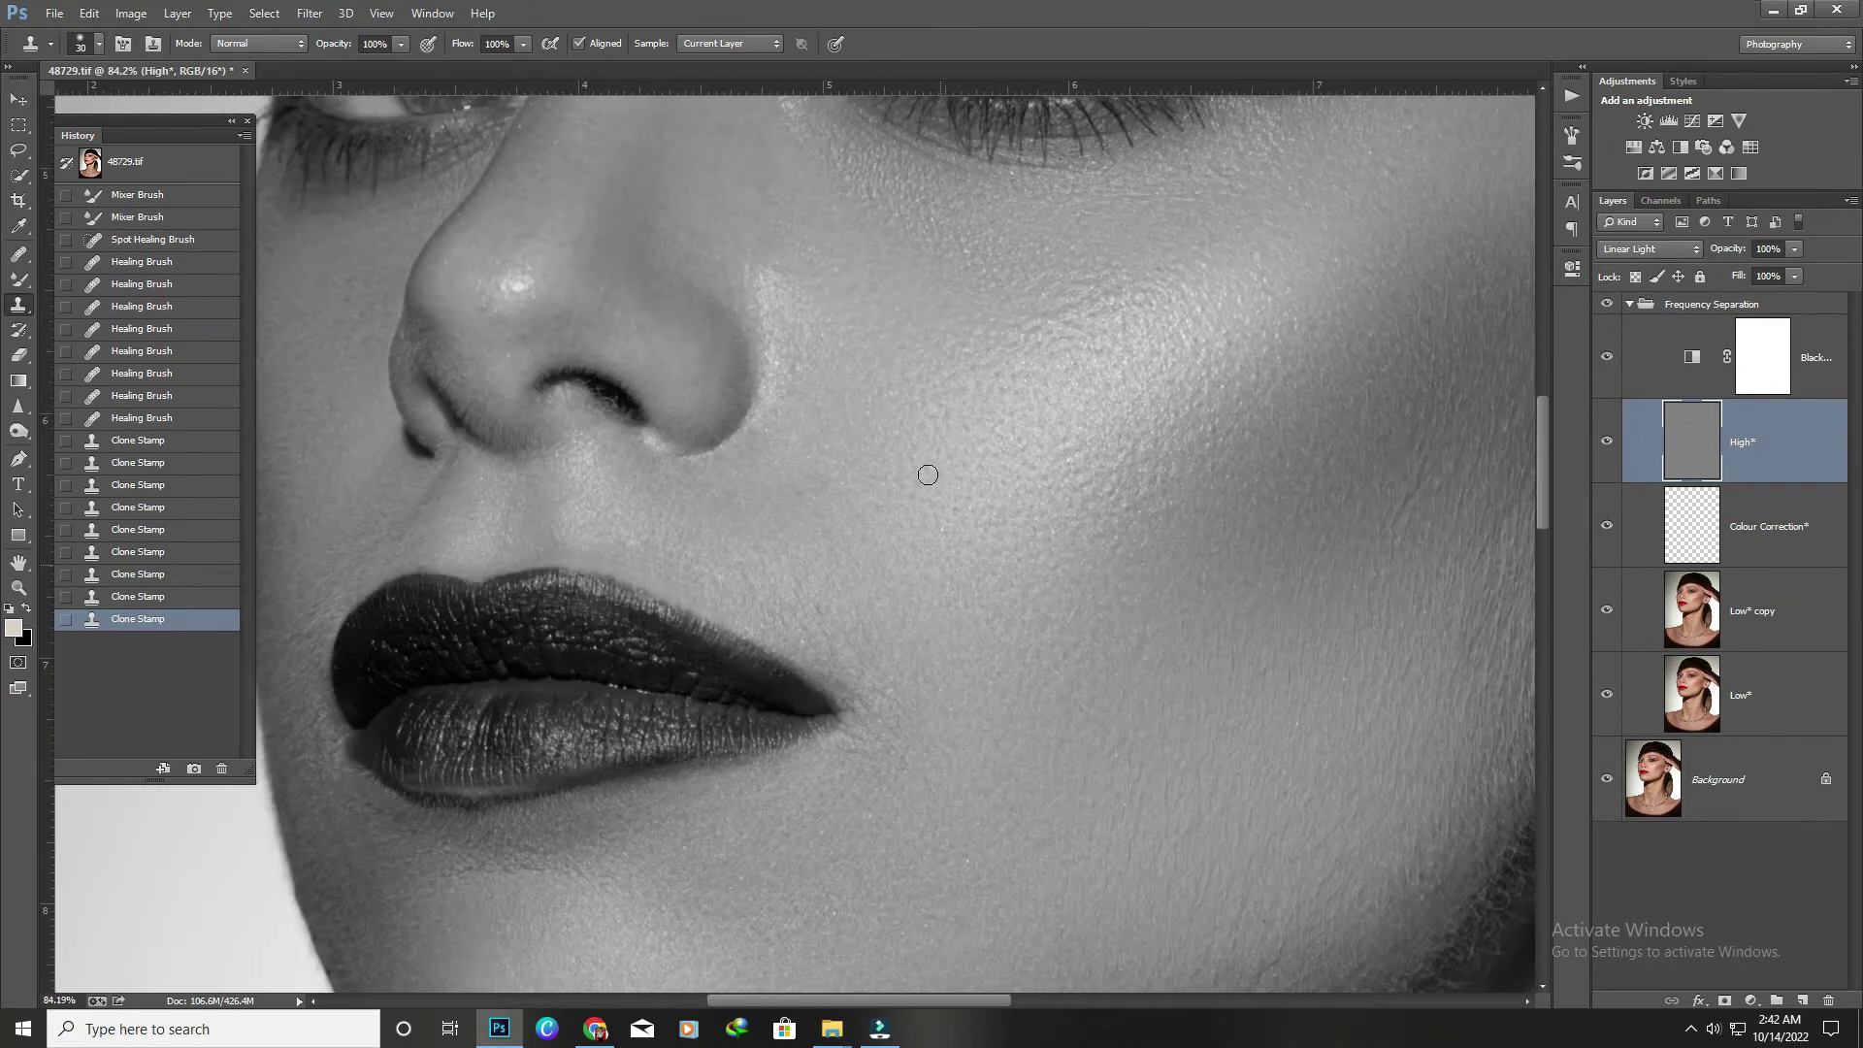
pyautogui.scroll(2, 923, 469)
# Clone away marks on the cheek beside the nose and along the nose bridge.
pyautogui.click(742, 632)
pyautogui.scroll(-3, 757, 679)
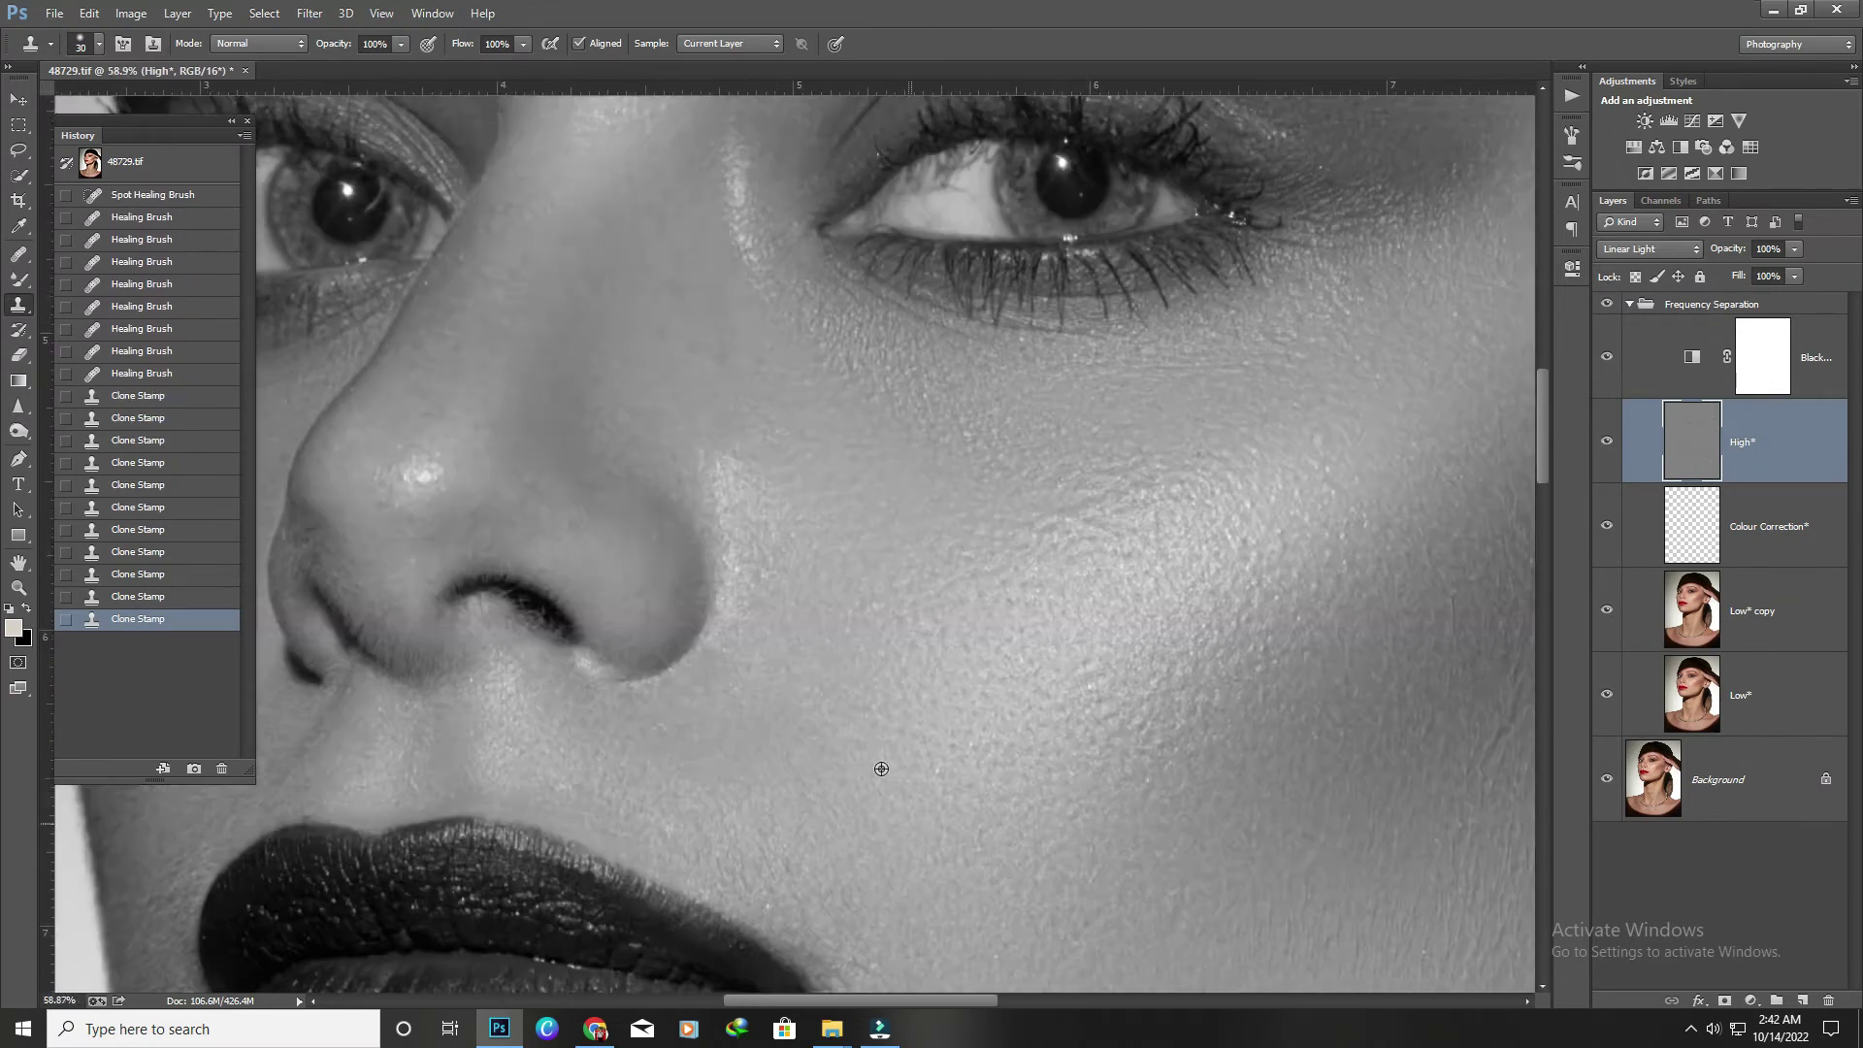
pyautogui.scroll(4, 777, 586)
pyautogui.click(791, 705)
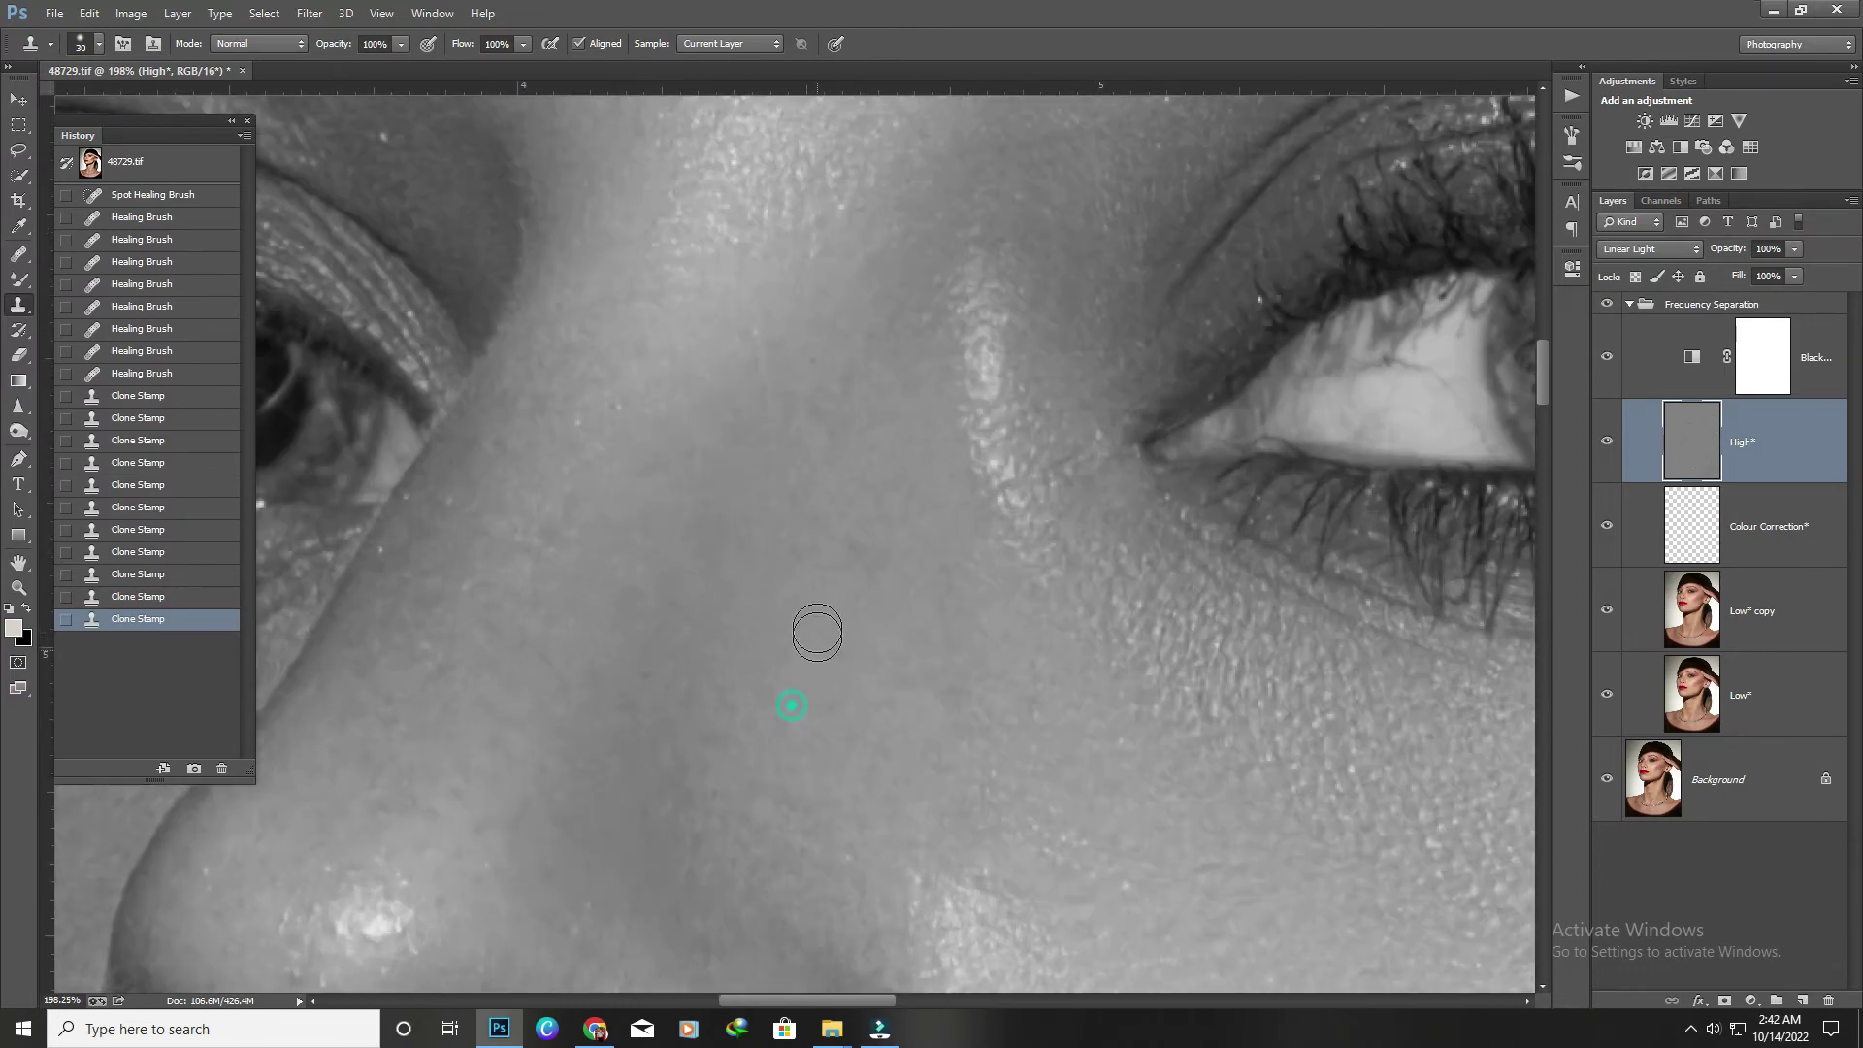
pyautogui.click(851, 692)
pyautogui.scroll(-4, 851, 693)
pyautogui.scroll(2, 1236, 595)
pyautogui.scroll(3, 1358, 563)
# Clone out two forehead spots and a line near the jaw from nearby clean skin.
pyautogui.click(1386, 578)
pyautogui.click(1475, 485)
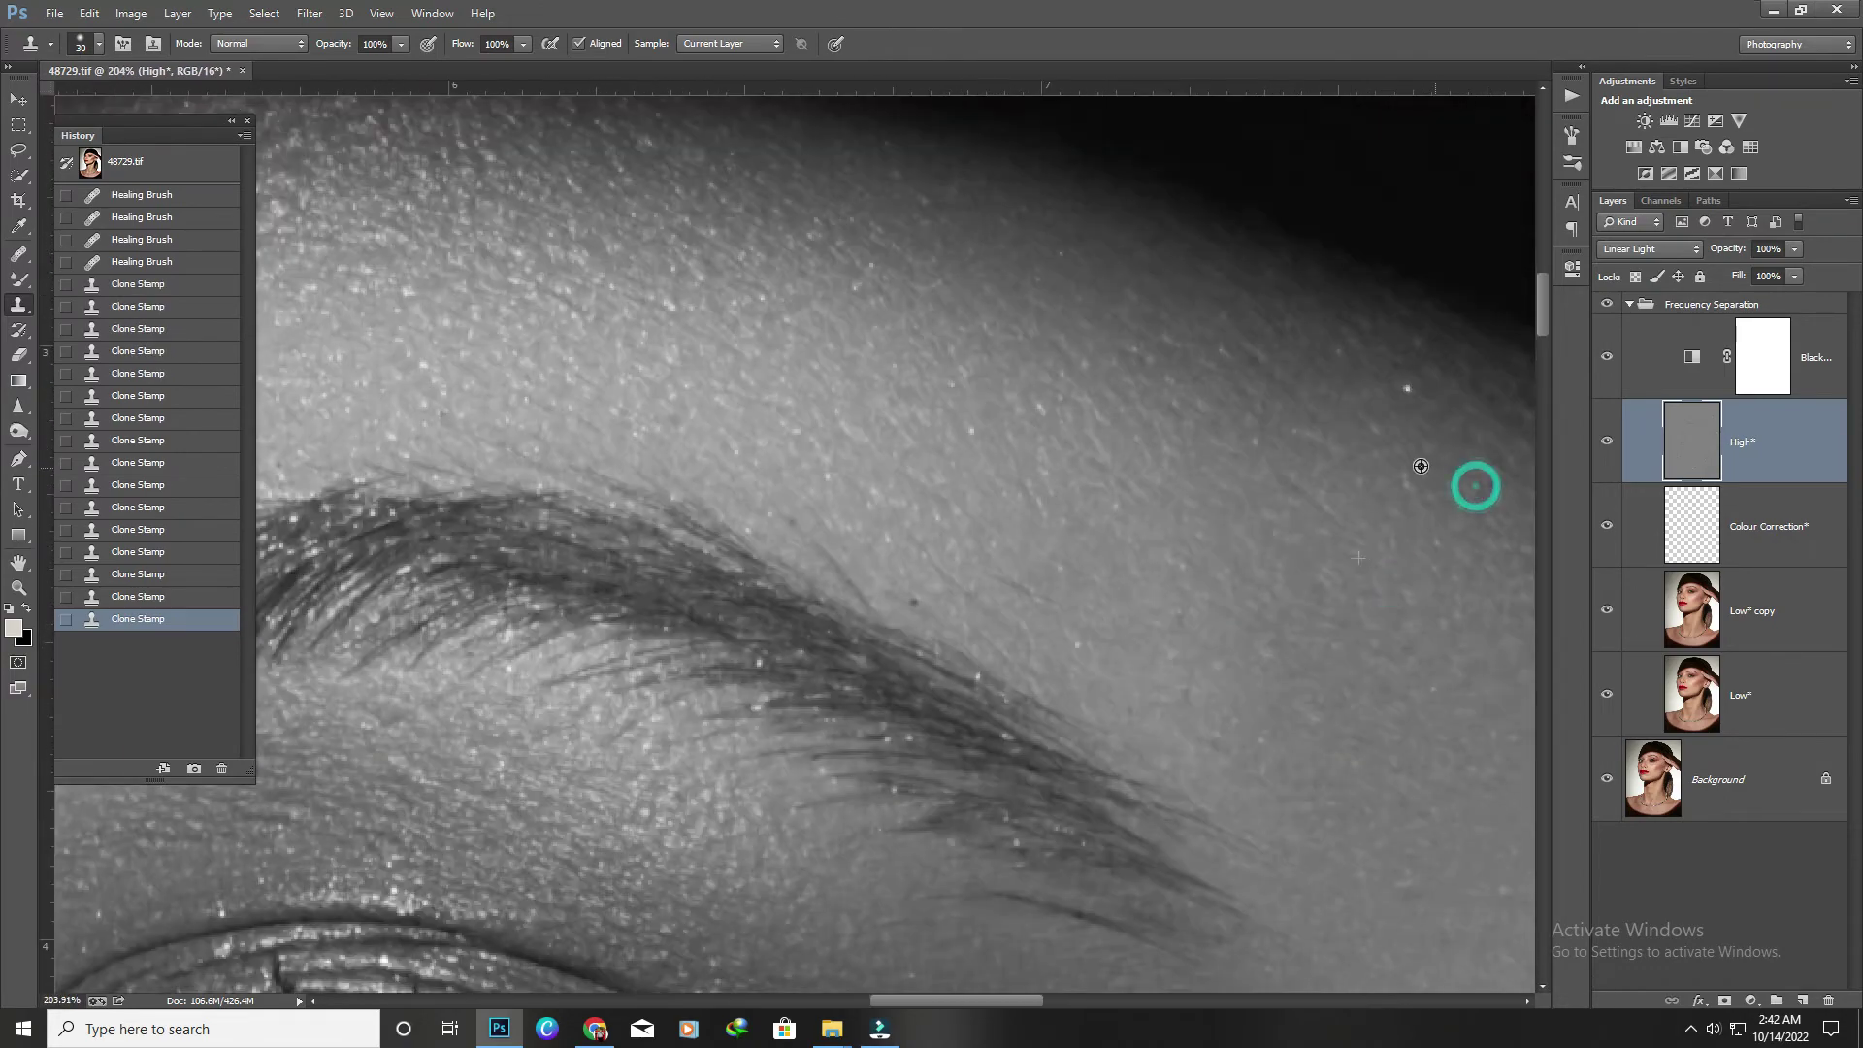
pyautogui.click(1415, 398)
pyautogui.scroll(-5, 1417, 398)
pyautogui.scroll(2, 969, 705)
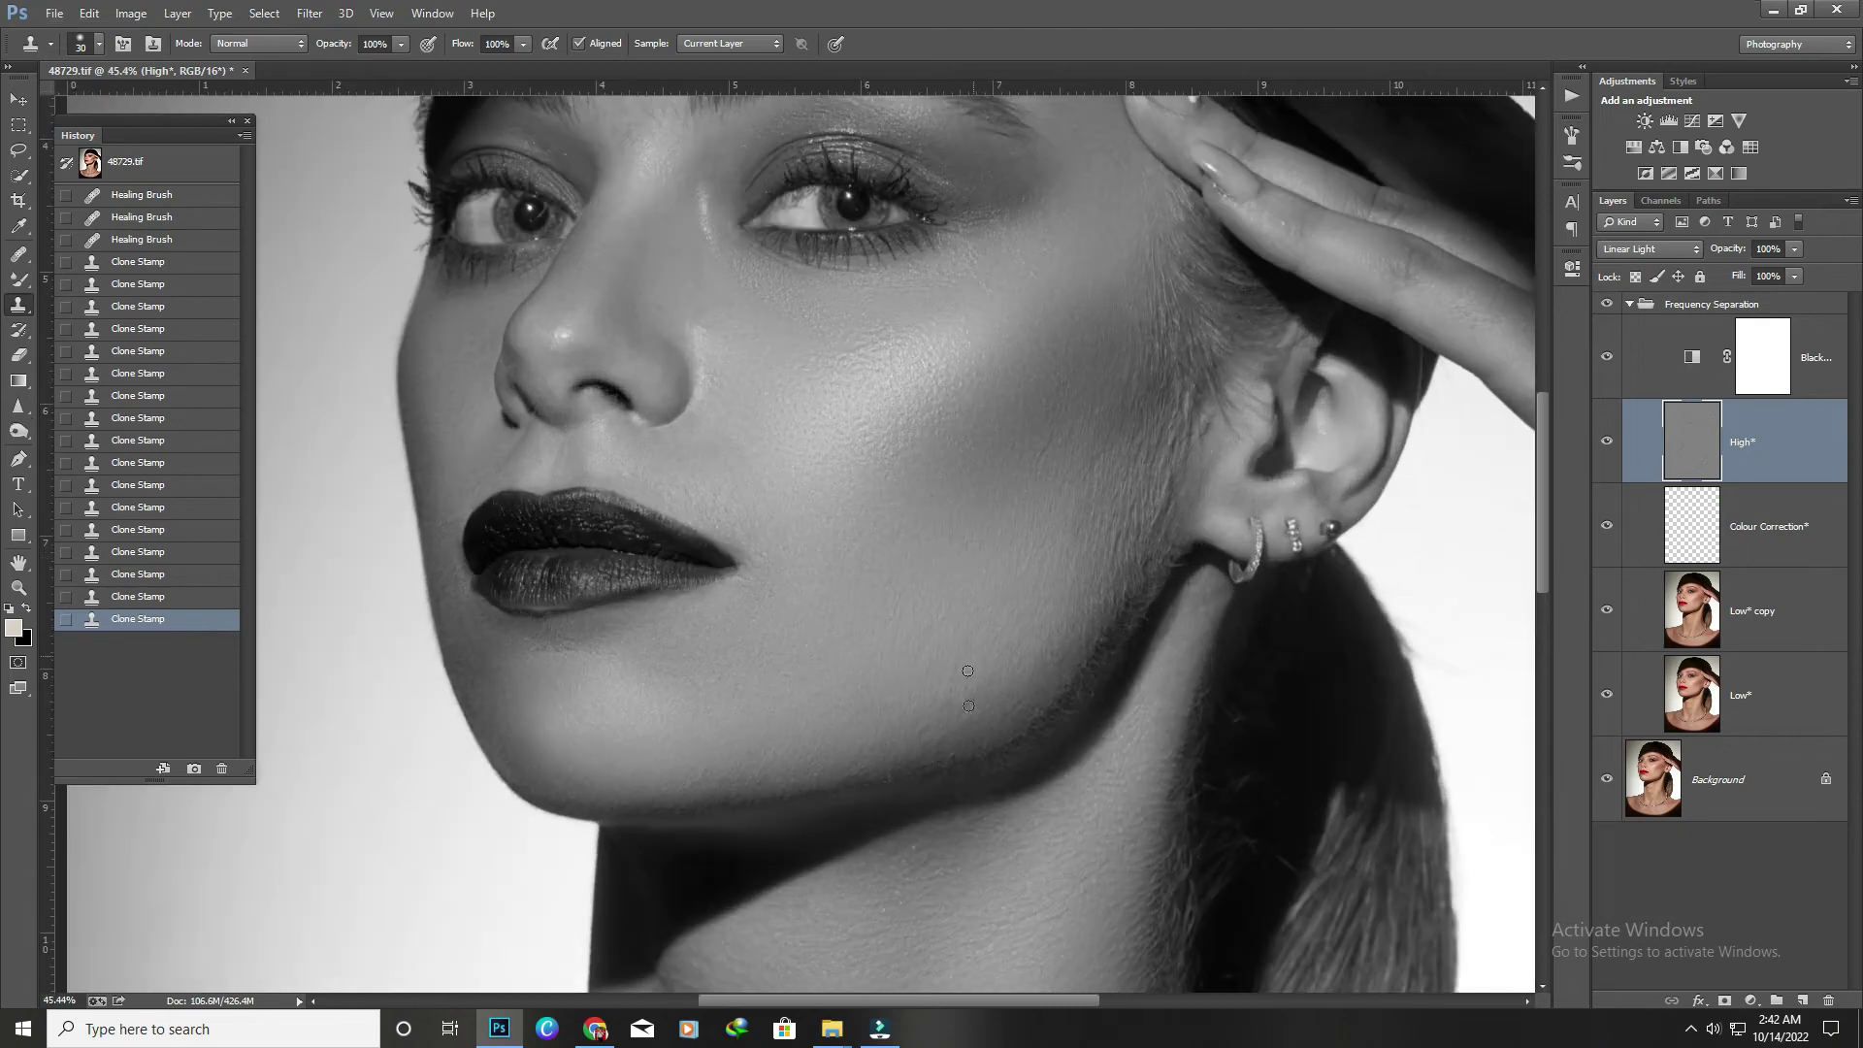
pyautogui.scroll(4, 968, 705)
pyautogui.click(986, 623)
pyautogui.click(963, 488)
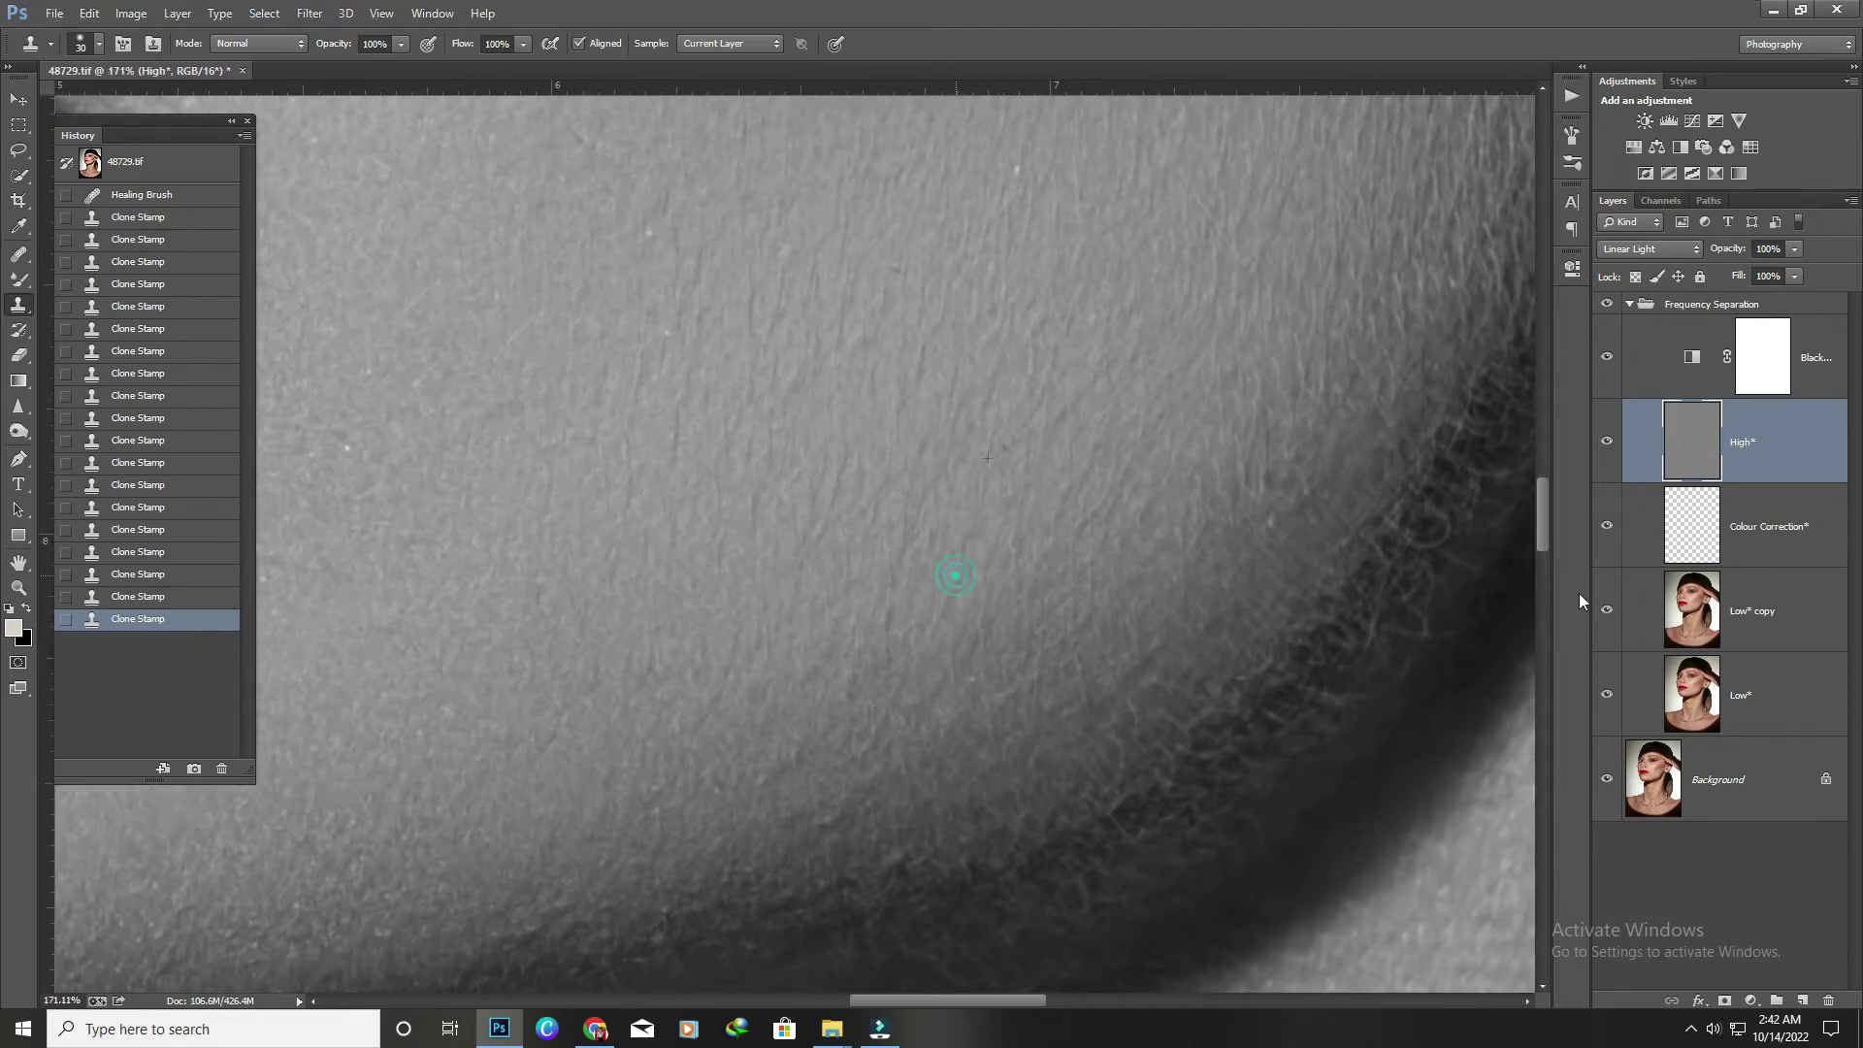
pyautogui.click(1779, 608)
# Duplicate the low-frequency layer and blend the jawline and lower jaw with a smaller Mixer Brush.
pyautogui.hotkey('ctrl', 'j')
pyautogui.press('b')
pyautogui.moveTo(1067, 635)
pyautogui.mouseDown()
pyautogui.moveTo(1243, 481)
pyautogui.moveTo(1225, 548)
pyautogui.mouseUp()
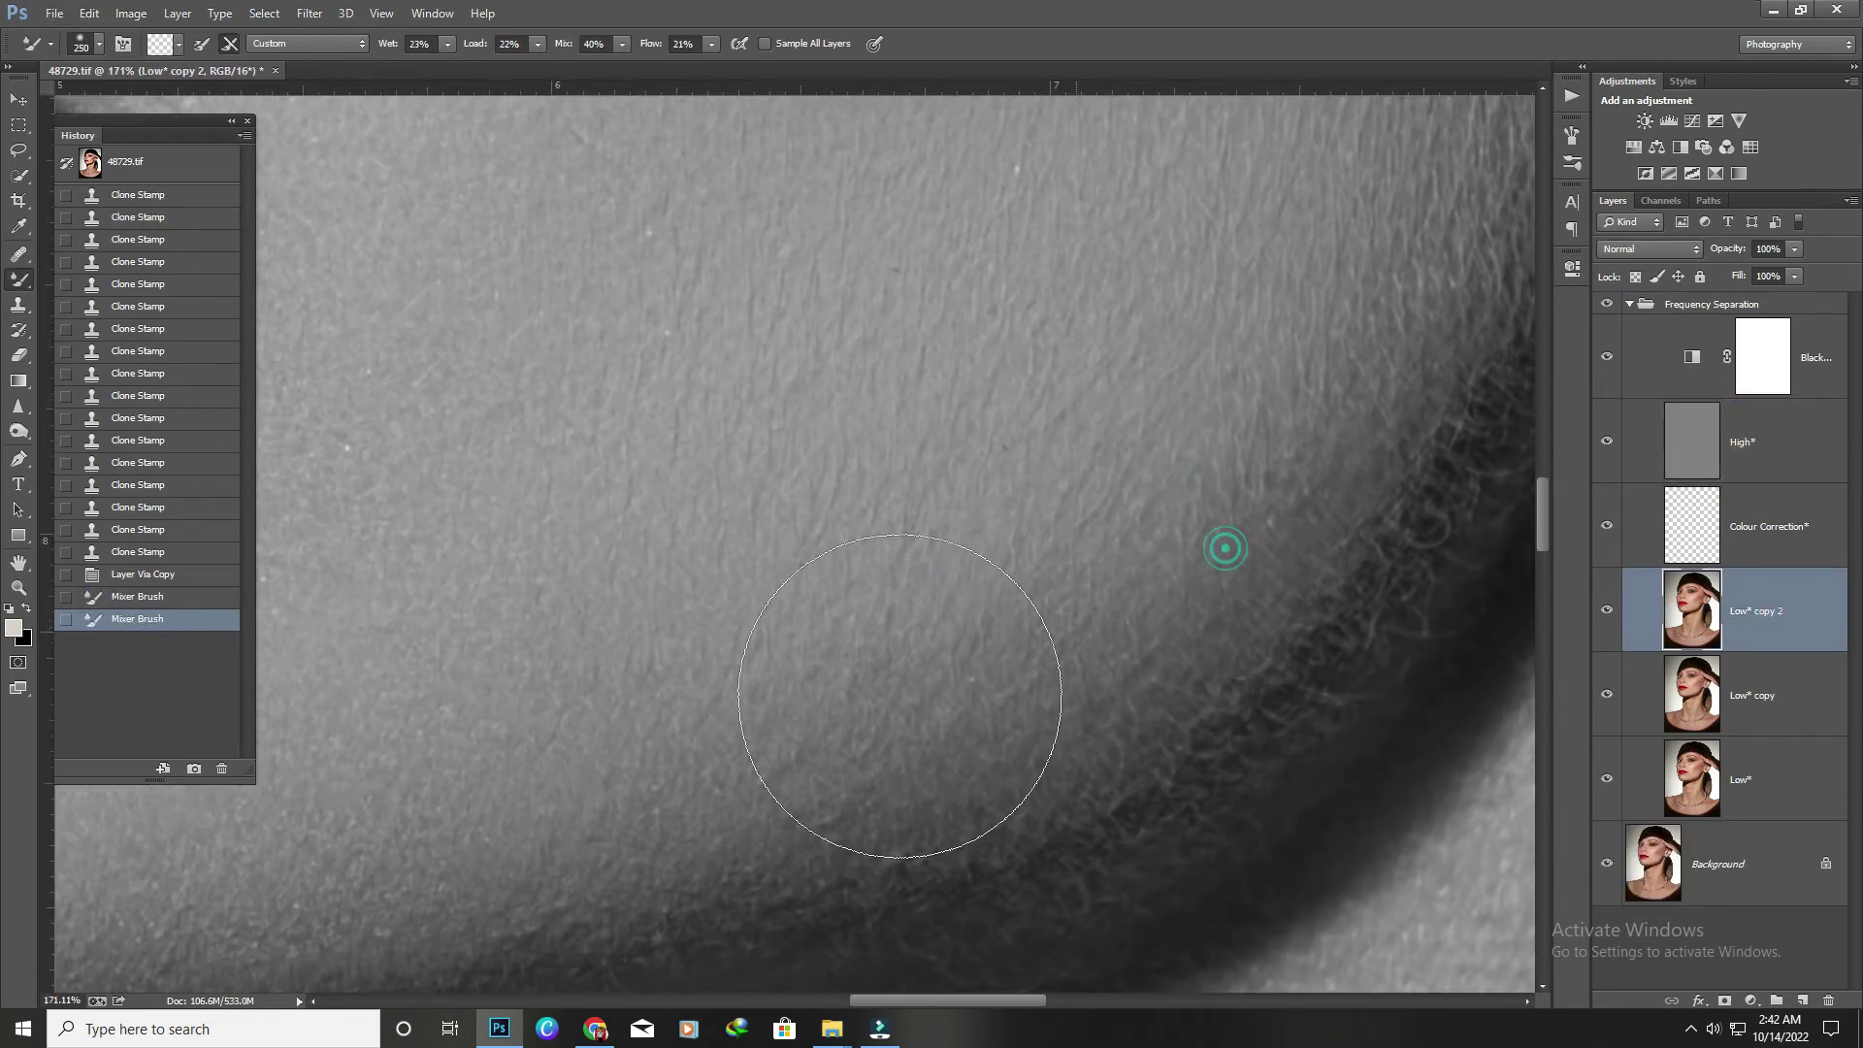
pyautogui.press('[')
pyautogui.press('[')
pyautogui.moveTo(1010, 607); pyautogui.dragTo(582, 815)
pyautogui.moveTo(715, 803)
pyautogui.mouseDown()
pyautogui.moveTo(777, 811)
pyautogui.moveTo(718, 828)
pyautogui.moveTo(989, 657)
pyautogui.moveTo(1056, 665)
pyautogui.moveTo(906, 682)
pyautogui.moveTo(1010, 611)
pyautogui.mouseUp()
pyautogui.scroll(-2, 1057, 665)
pyautogui.moveTo(1218, 503); pyautogui.dragTo(1343, 342)
pyautogui.scroll(-3, 1012, 515)
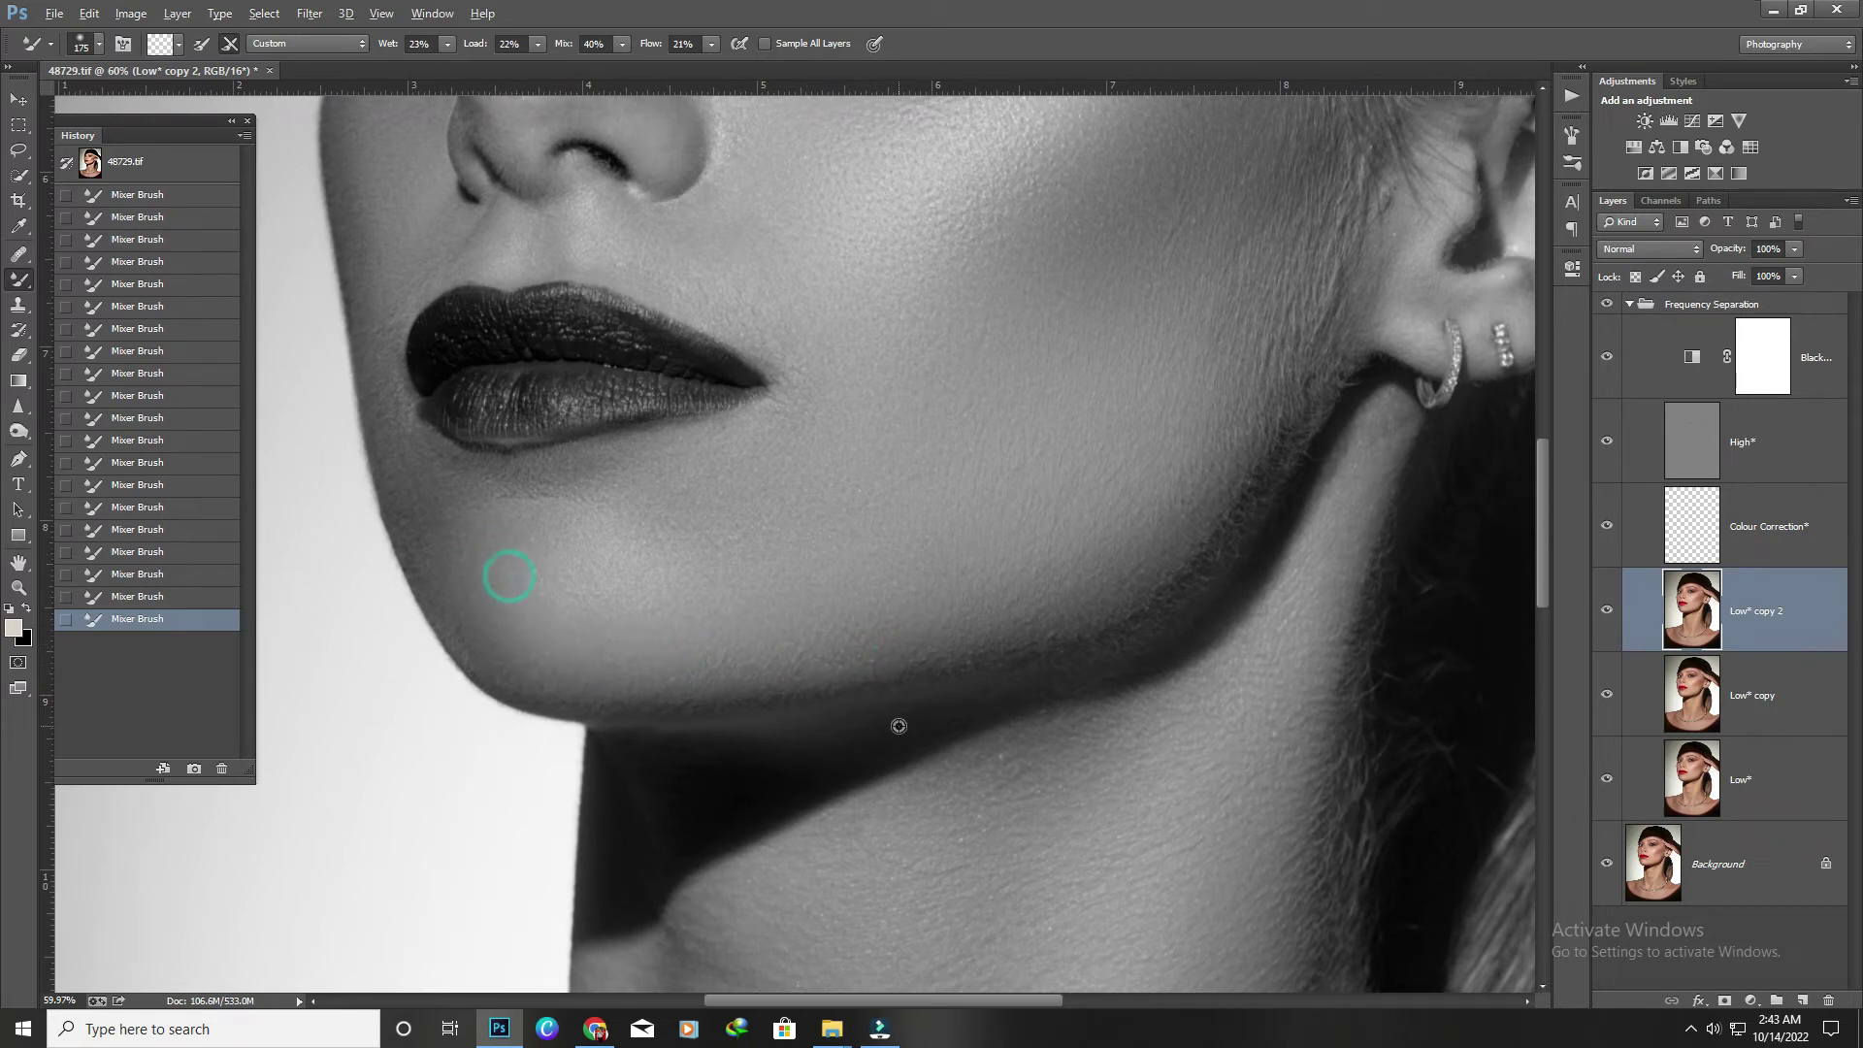
# Lasso the shaded side of the neck, smooth it with Dust & Scratches, then deselect.
pyautogui.scroll(-5, 899, 725)
pyautogui.scroll(3, 798, 571)
pyautogui.scroll(-2, 886, 529)
pyautogui.scroll(-2, 868, 540)
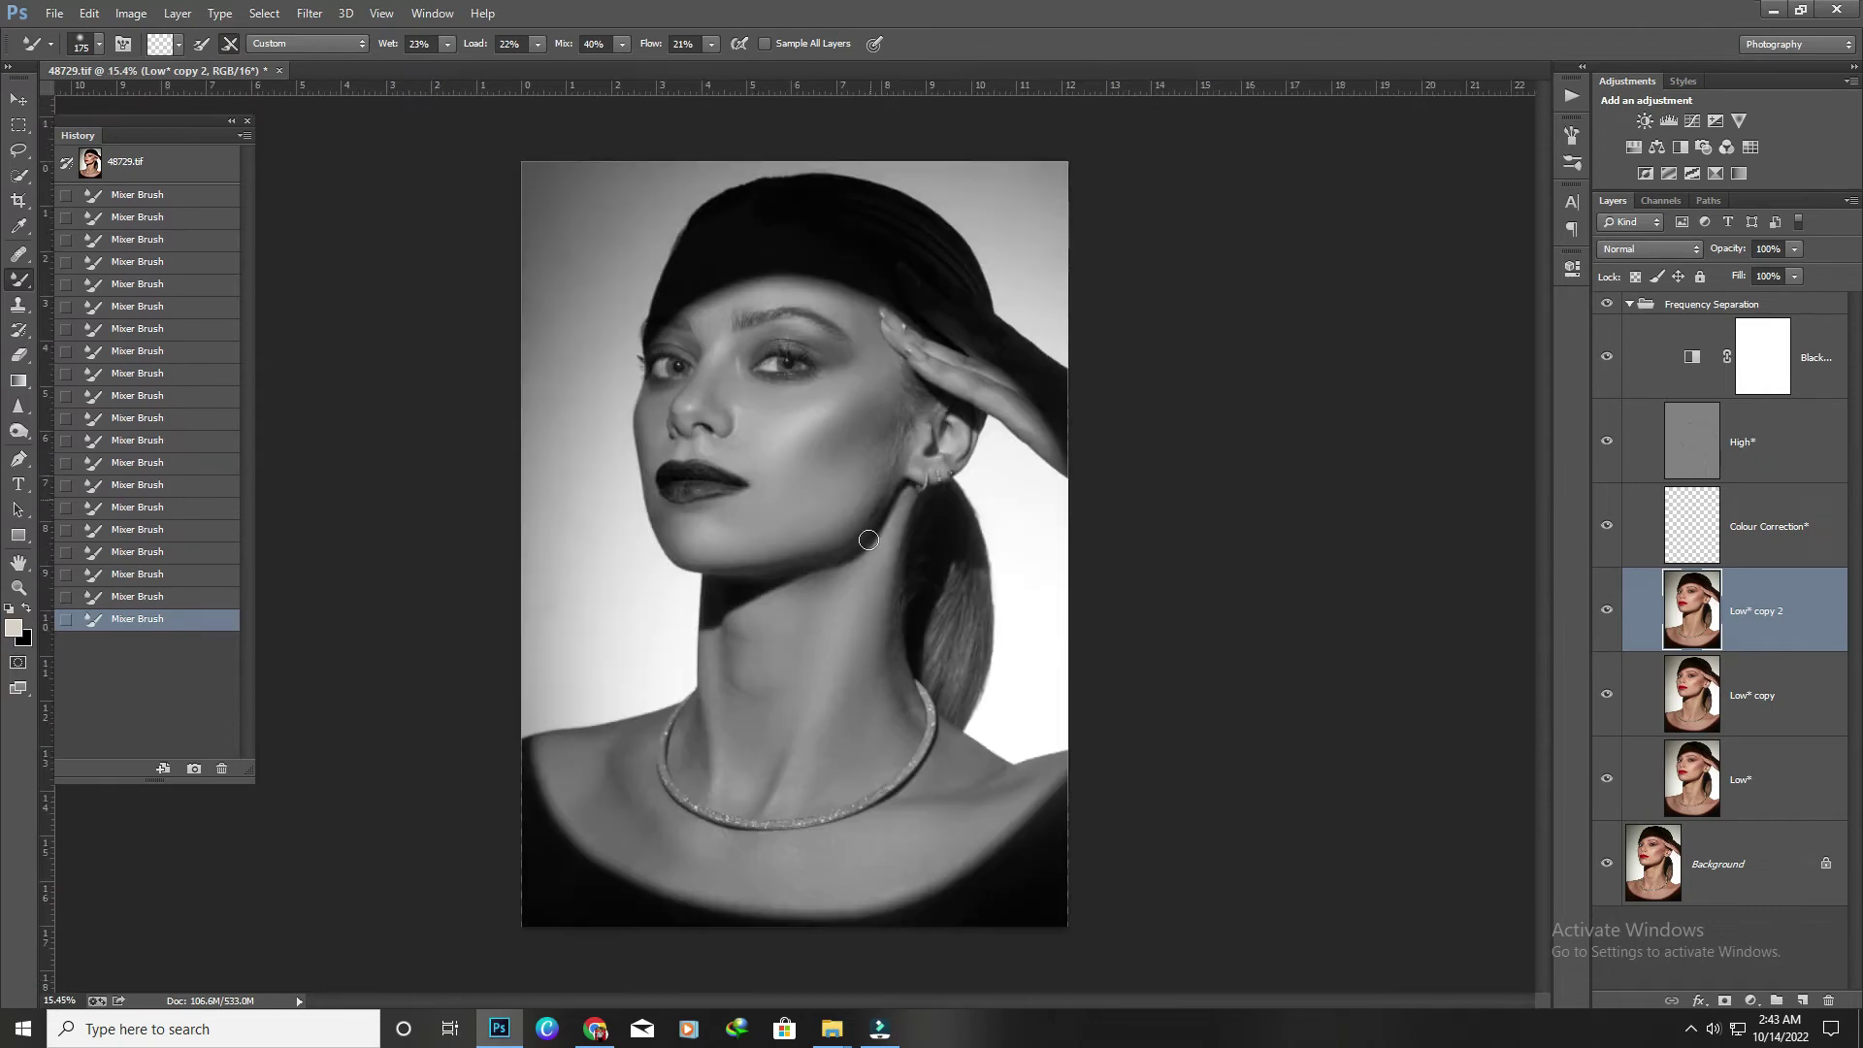
pyautogui.scroll(3, 869, 539)
pyautogui.scroll(-1, 1261, 582)
pyautogui.press('l')
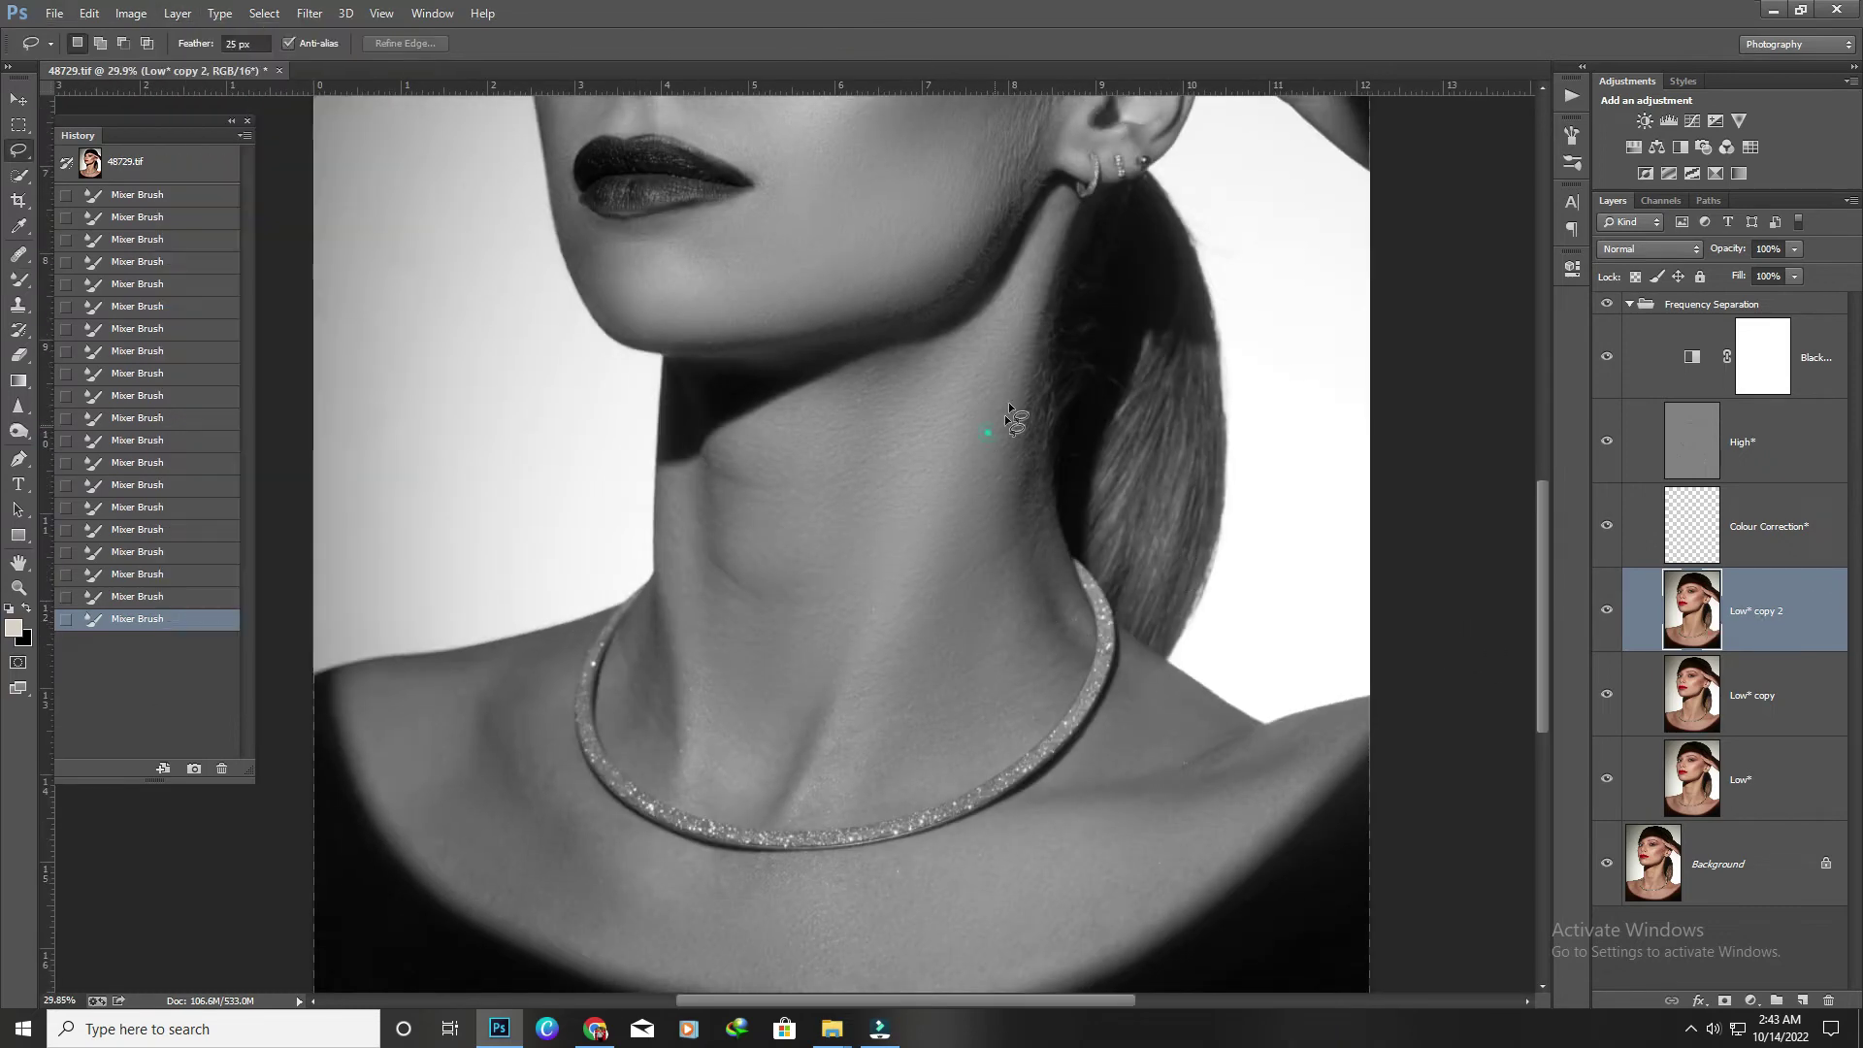
pyautogui.moveTo(1025, 315); pyautogui.dragTo(920, 801)
pyautogui.moveTo(1024, 286); pyautogui.dragTo(1025, 291)
pyautogui.click(310, 13)
pyautogui.click(354, 260)
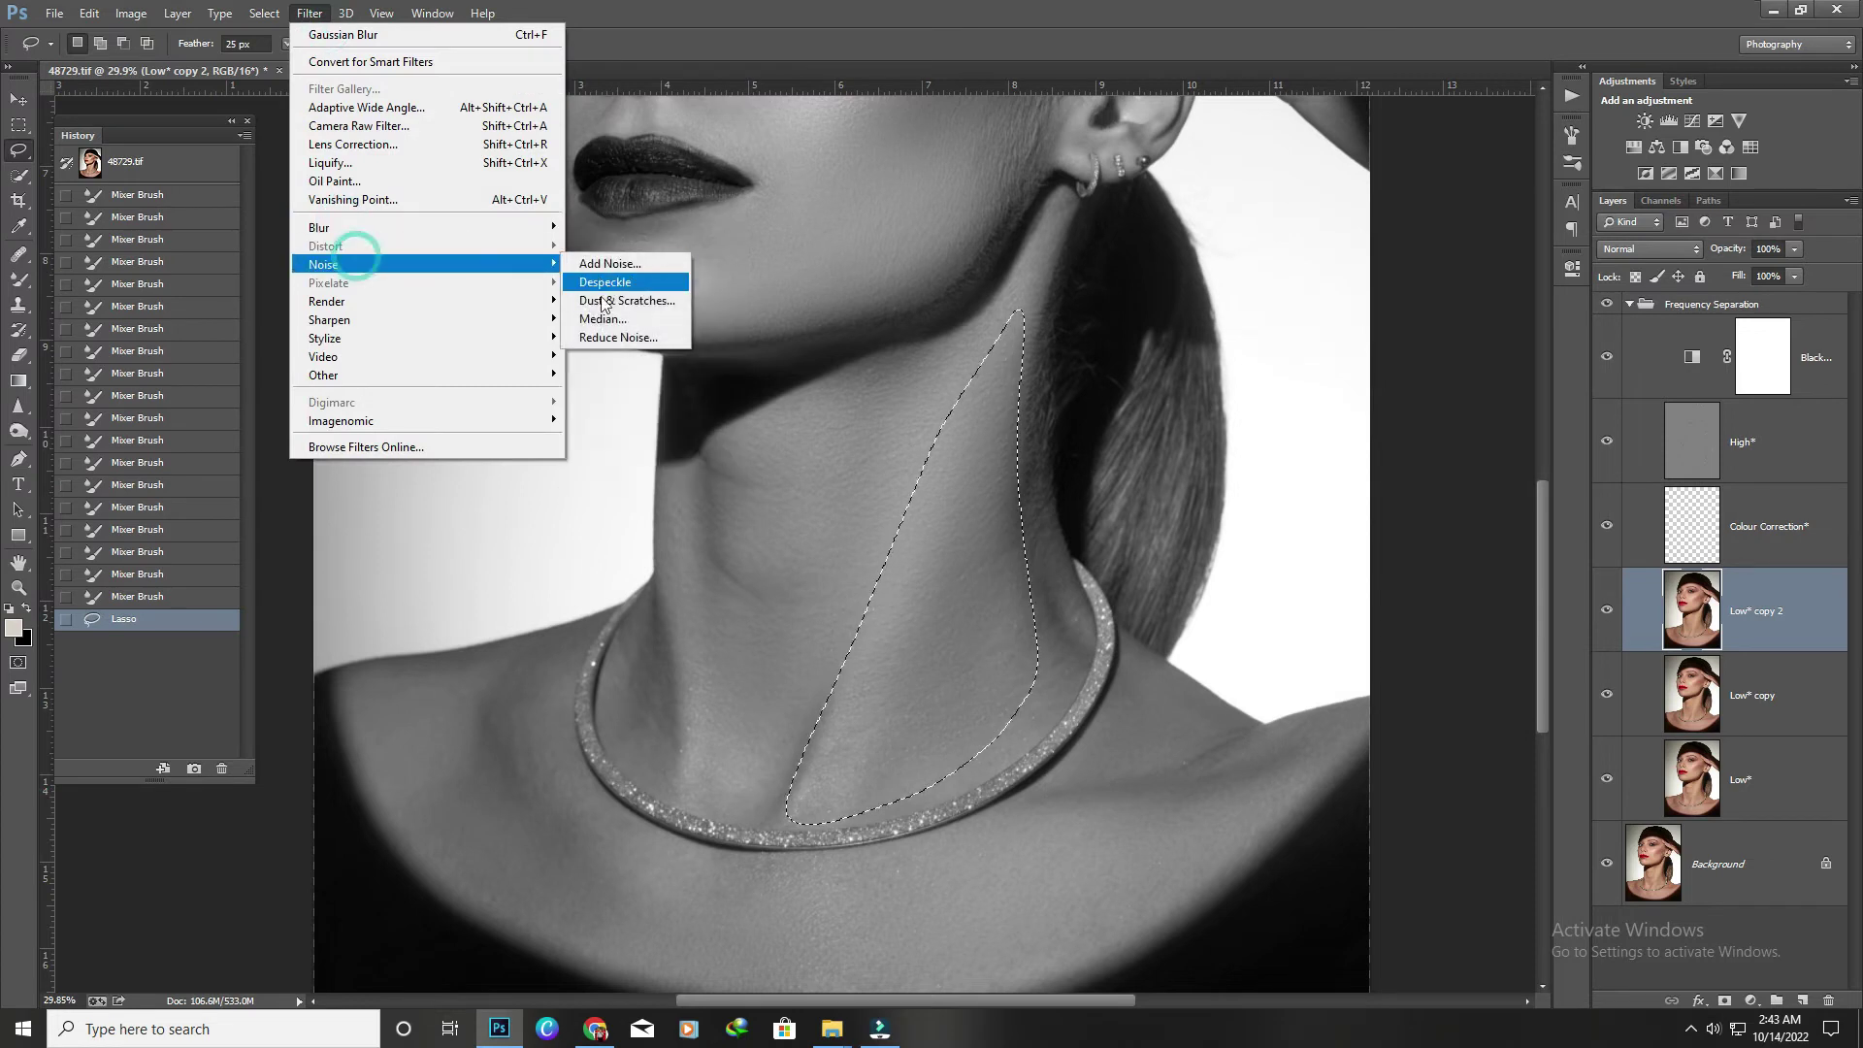
pyautogui.click(602, 301)
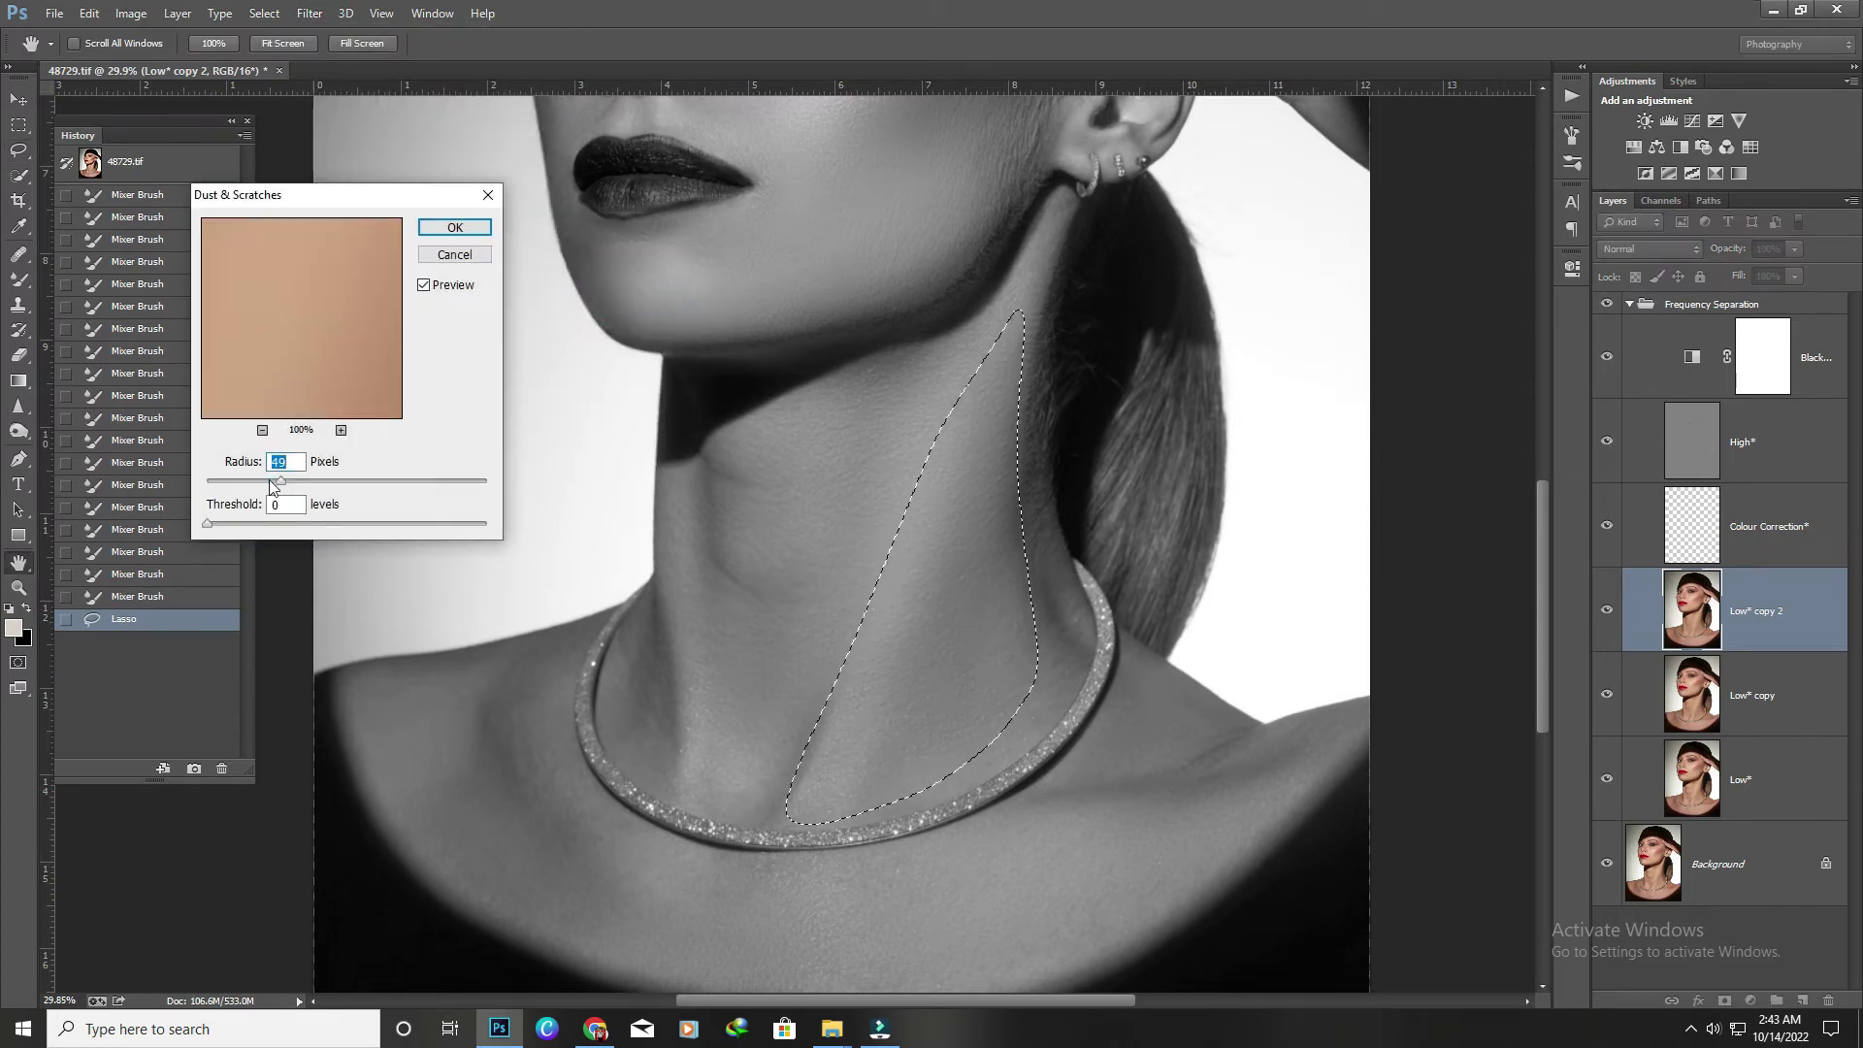
pyautogui.press('Return')
pyautogui.hotkey('ctrl', 'd')
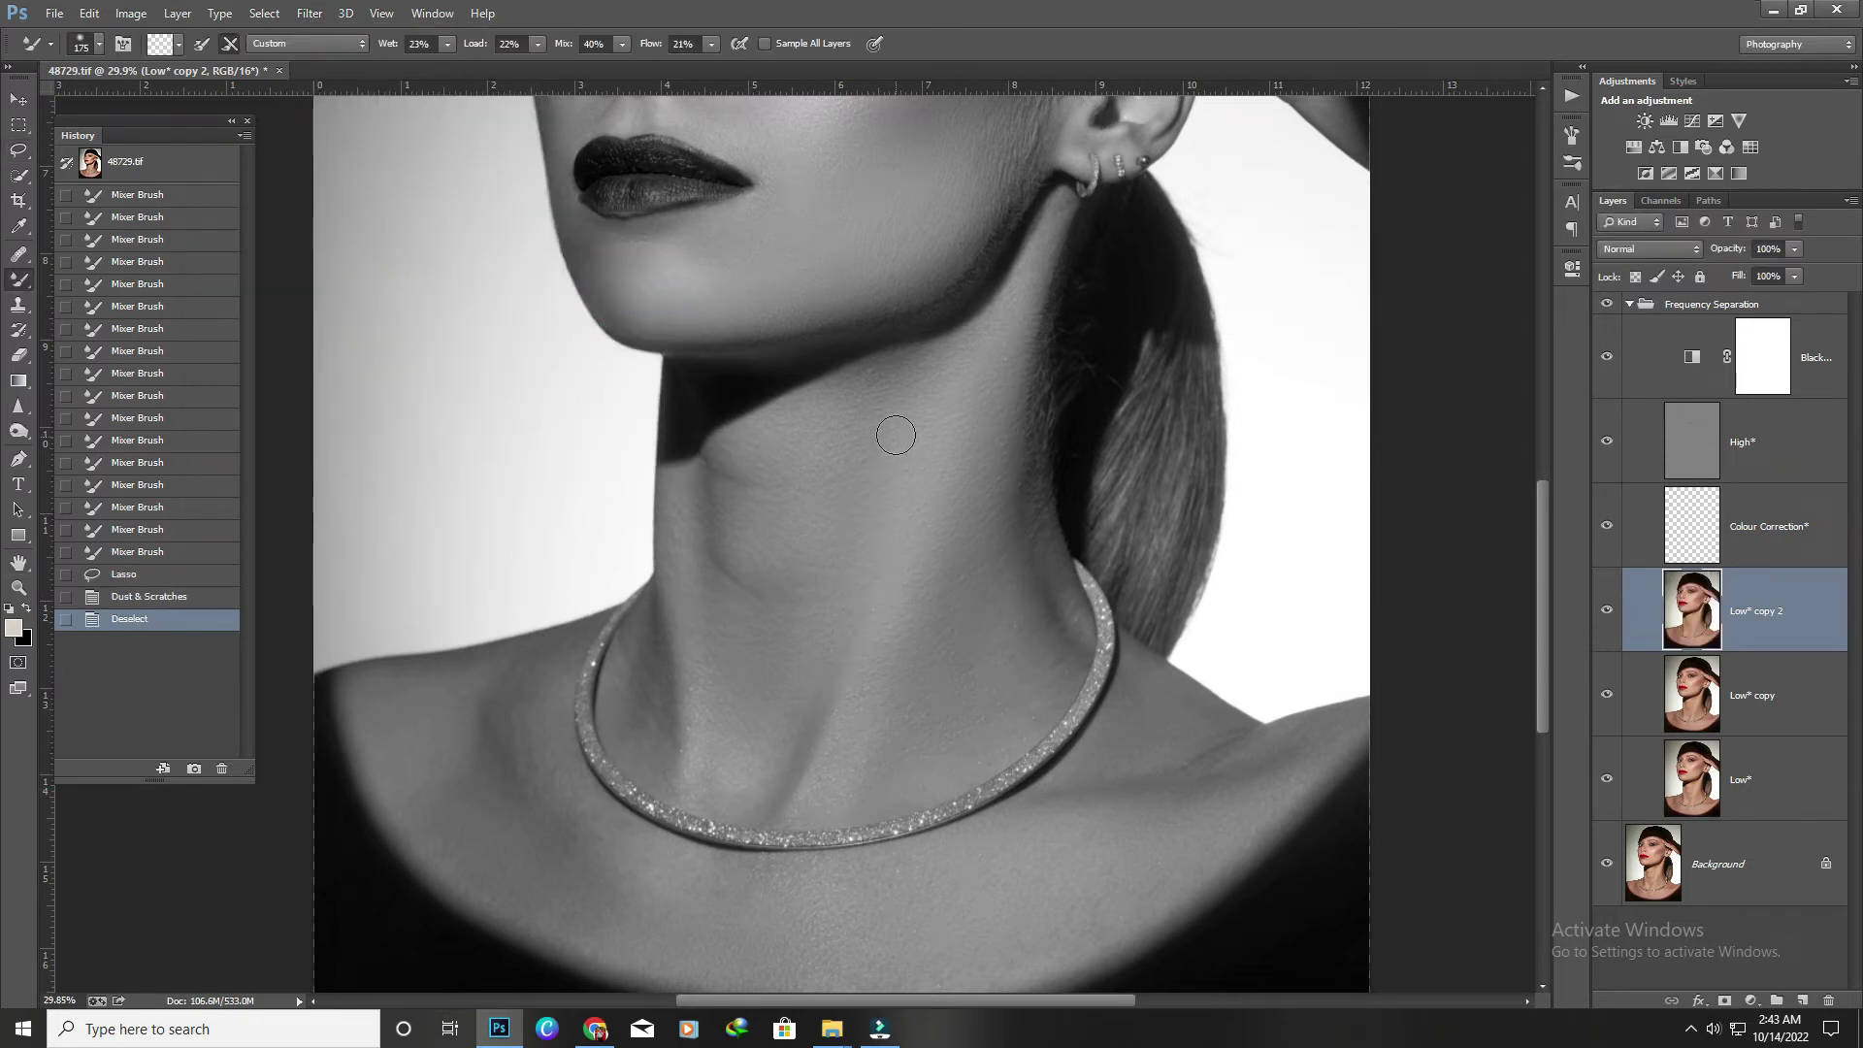
# Smooth the front of the neck with Dust & Scratches and deselect.
pyautogui.press('l')
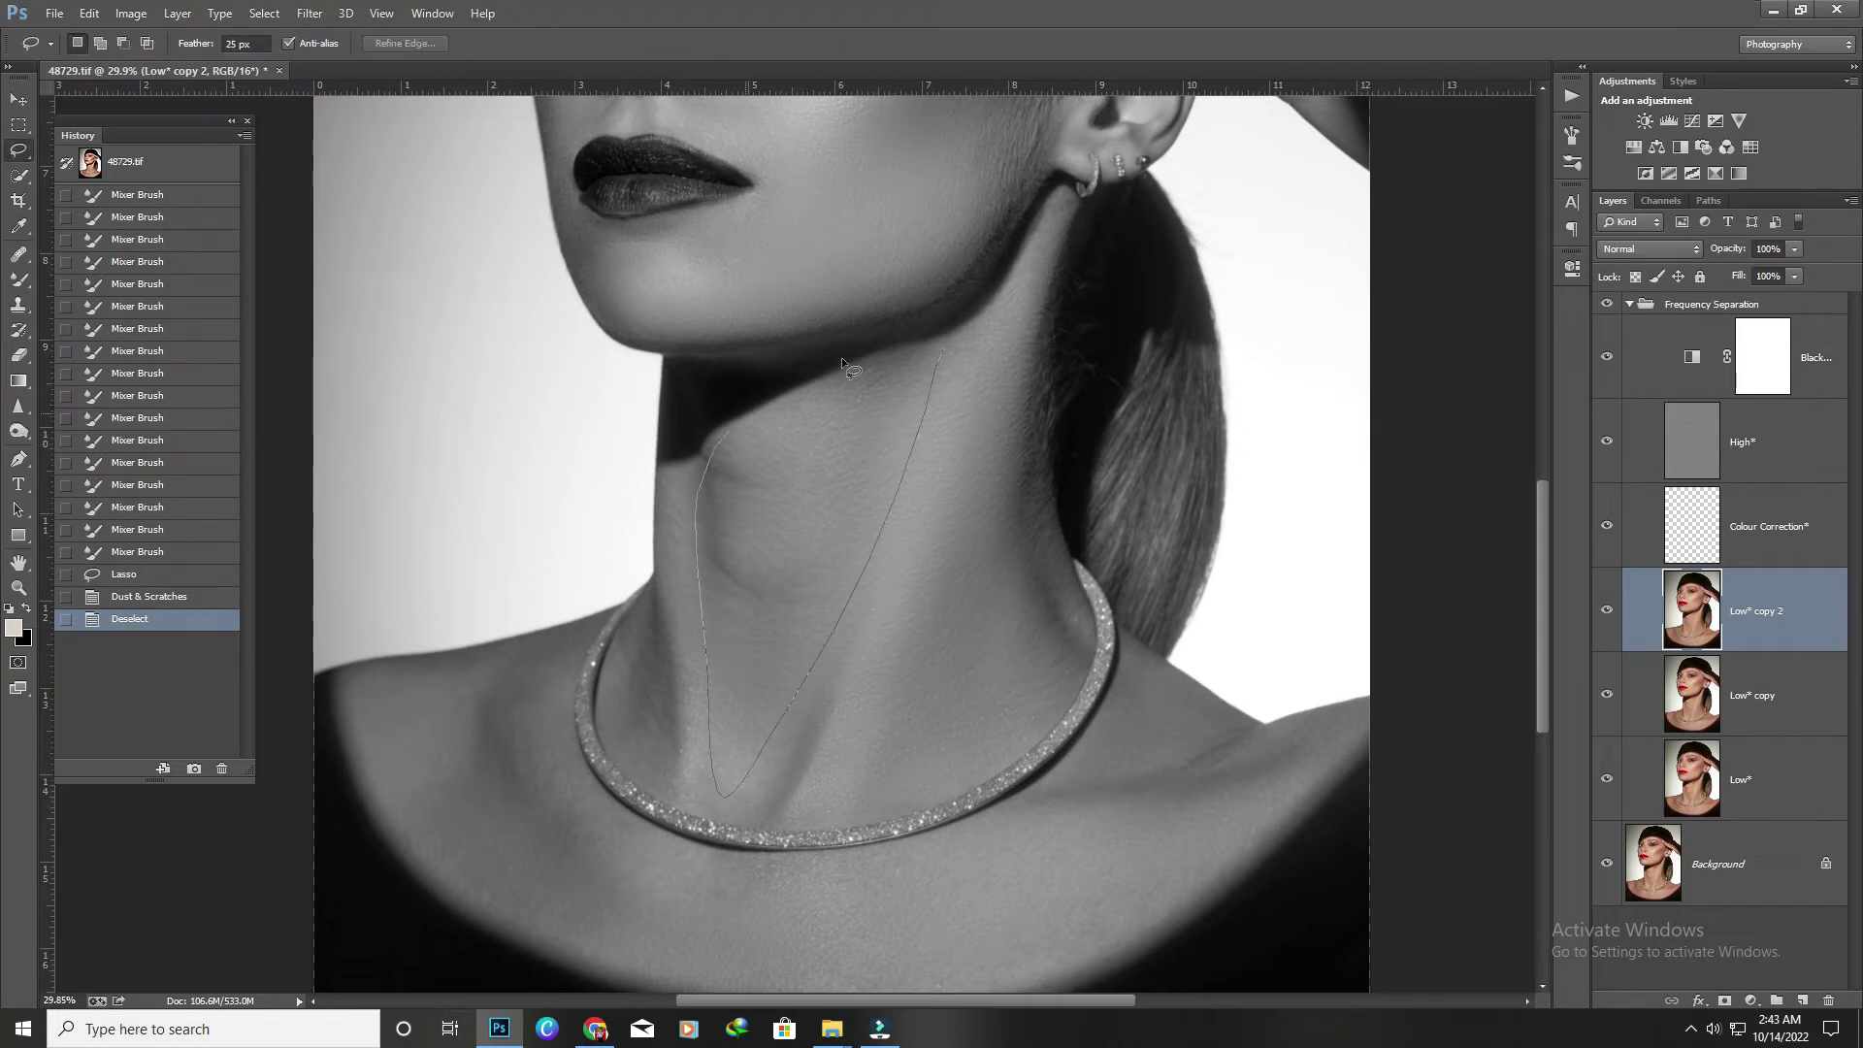
pyautogui.moveTo(843, 362); pyautogui.dragTo(939, 335)
pyautogui.click(310, 13)
pyautogui.moveTo(323, 264)
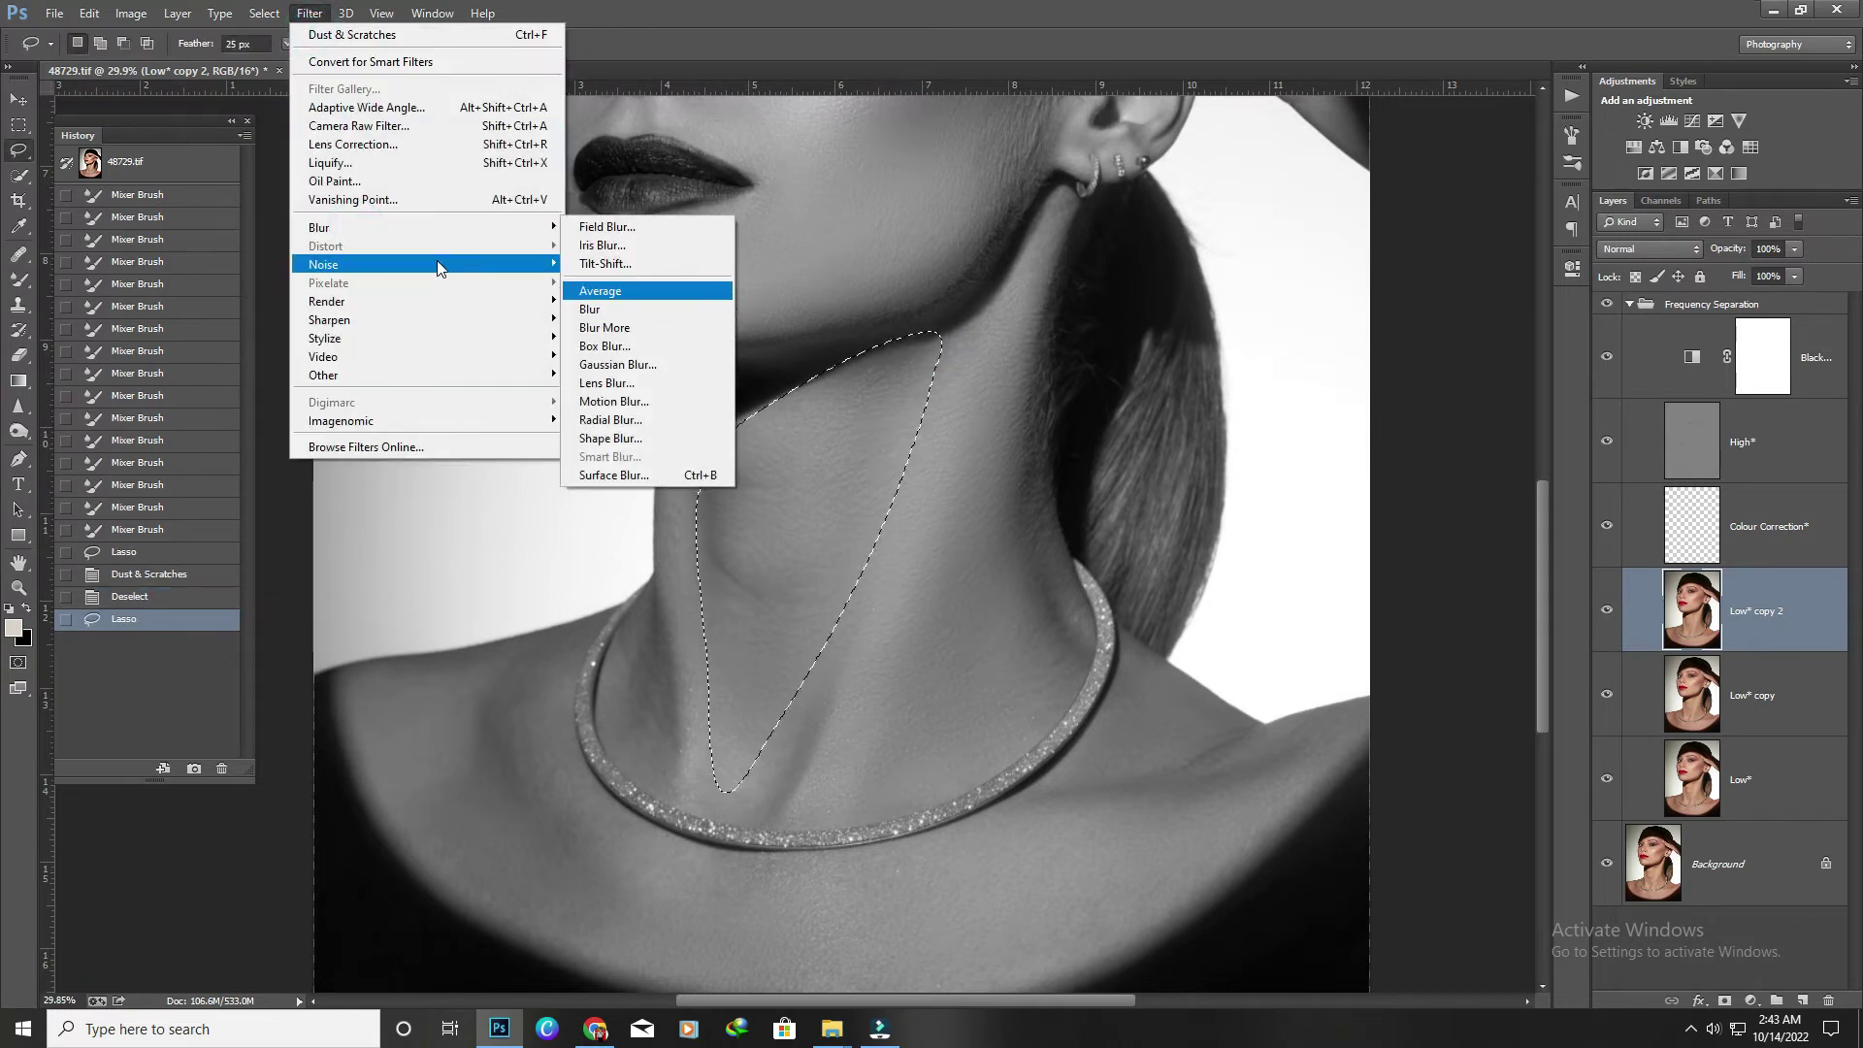
pyautogui.click(621, 302)
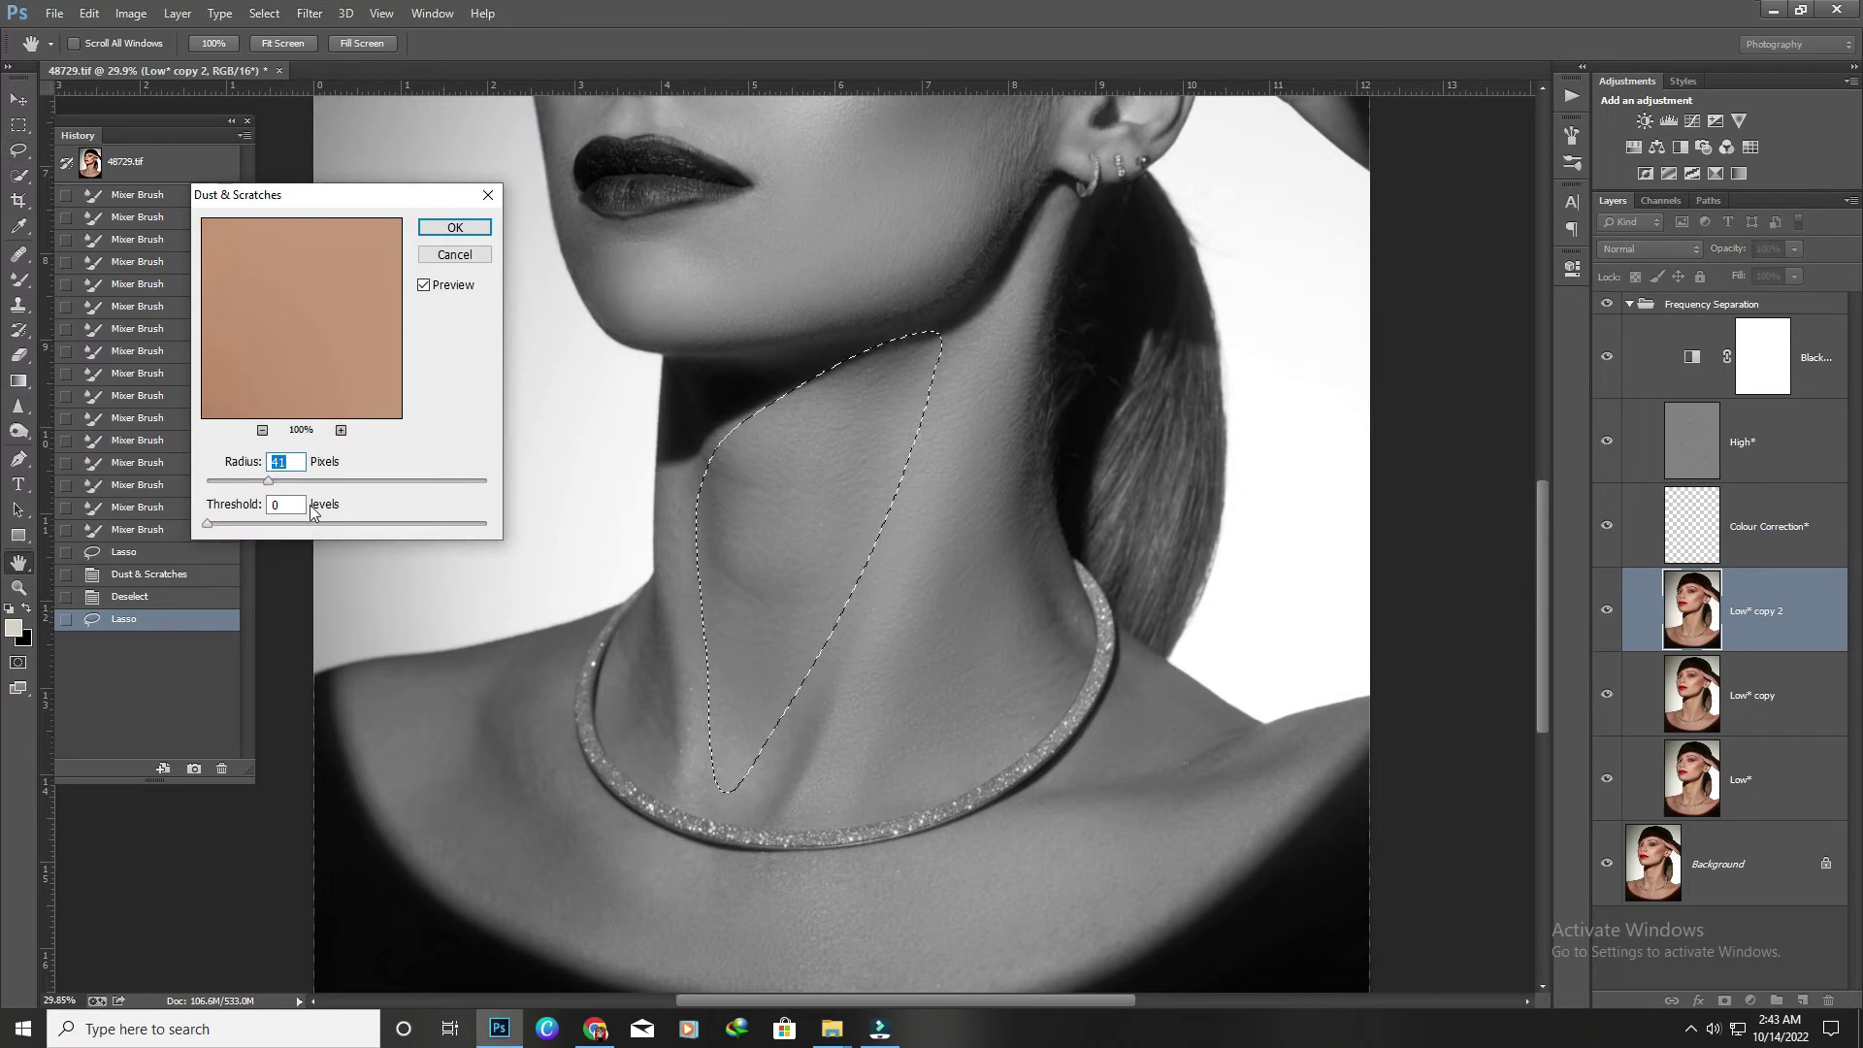
pyautogui.press('Return')
pyautogui.hotkey('ctrl', 'd')
# Smooth the left shoulder below the necklace with Dust & Scratches and deselect.
pyautogui.scroll(-2, 486, 424)
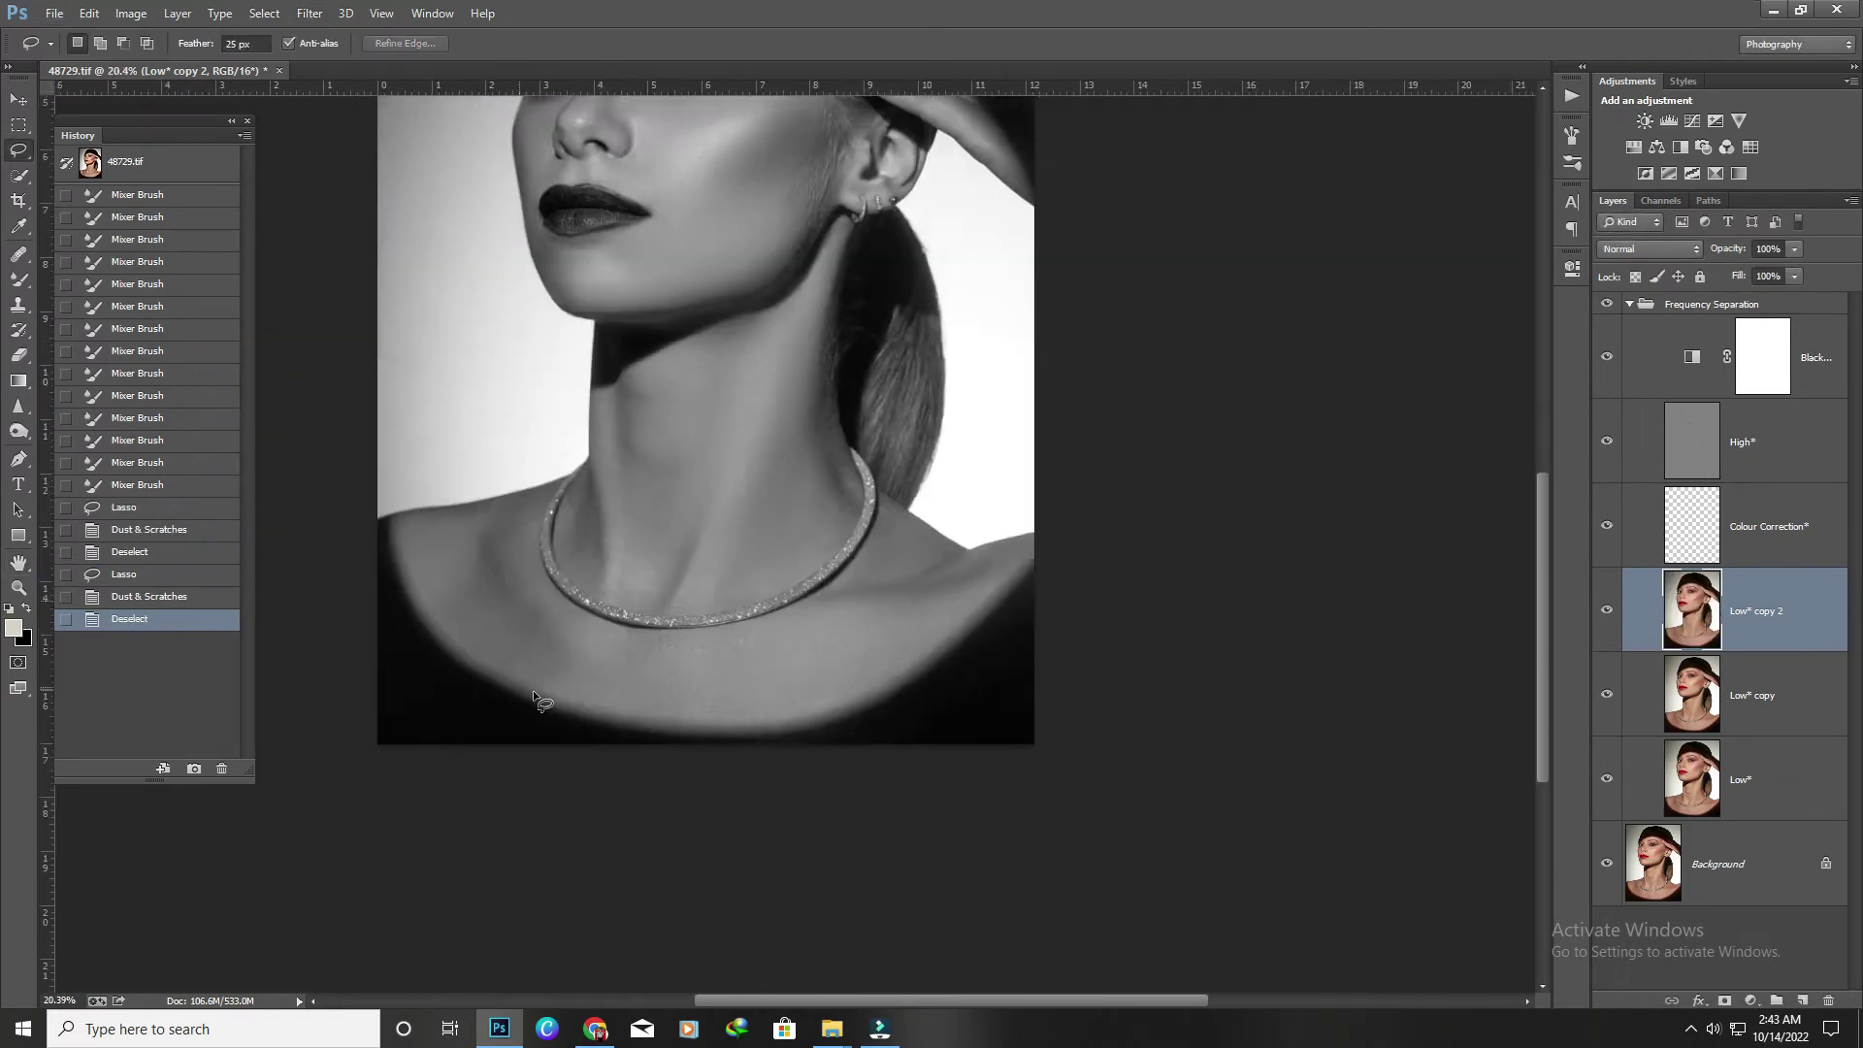
pyautogui.scroll(3, 533, 694)
pyautogui.moveTo(537, 449); pyautogui.dragTo(707, 611)
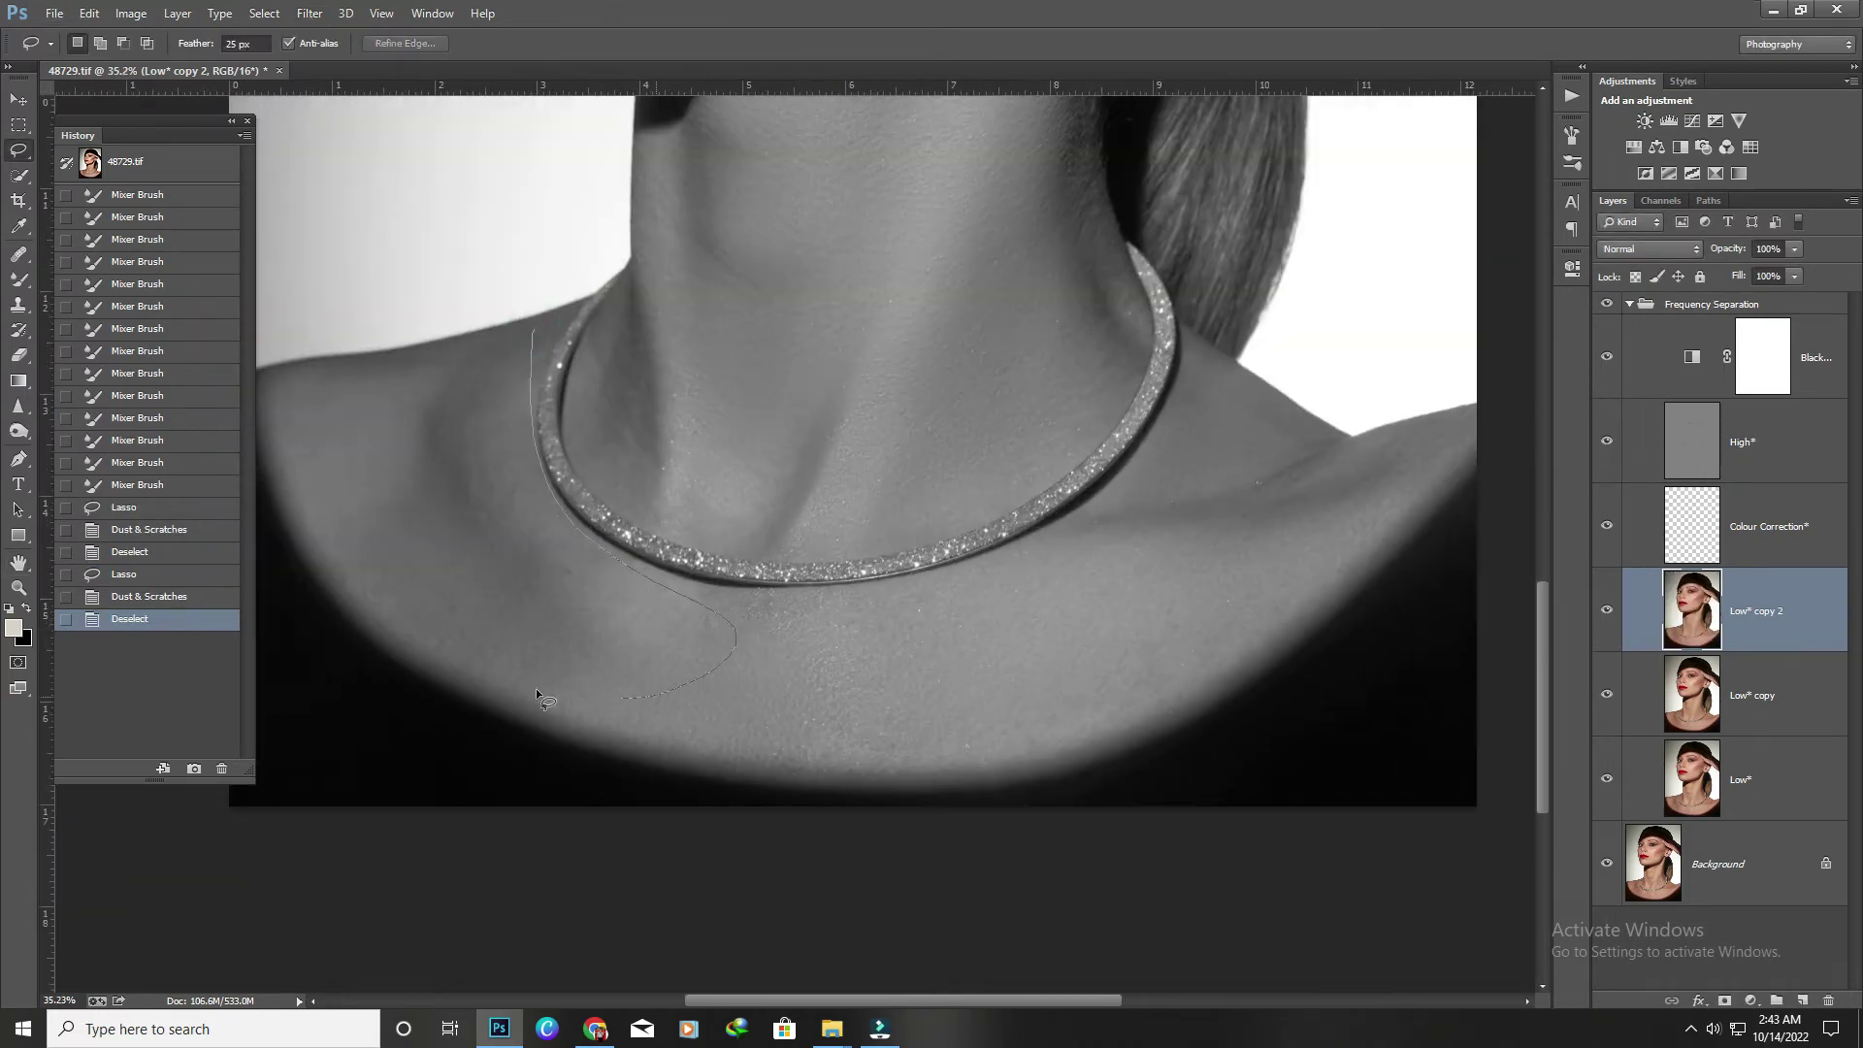
pyautogui.moveTo(542, 385); pyautogui.dragTo(535, 334)
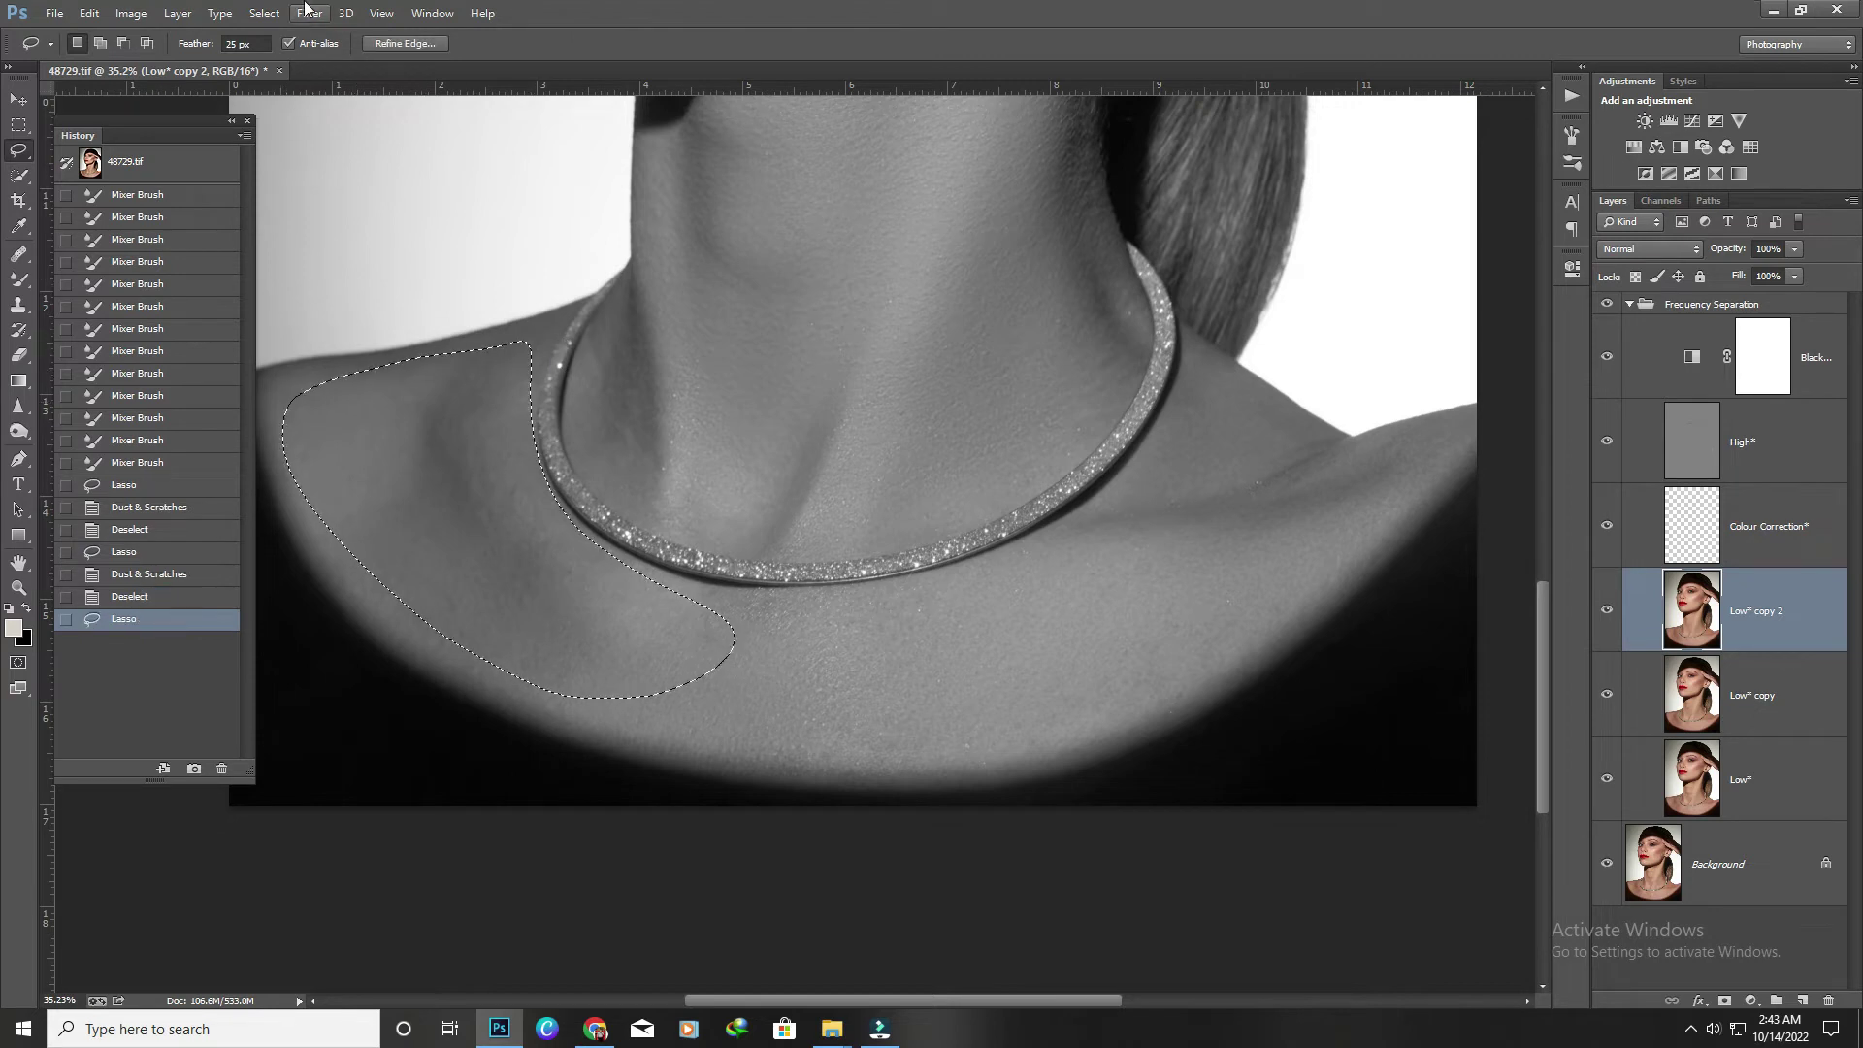
pyautogui.click(310, 14)
pyautogui.click(621, 300)
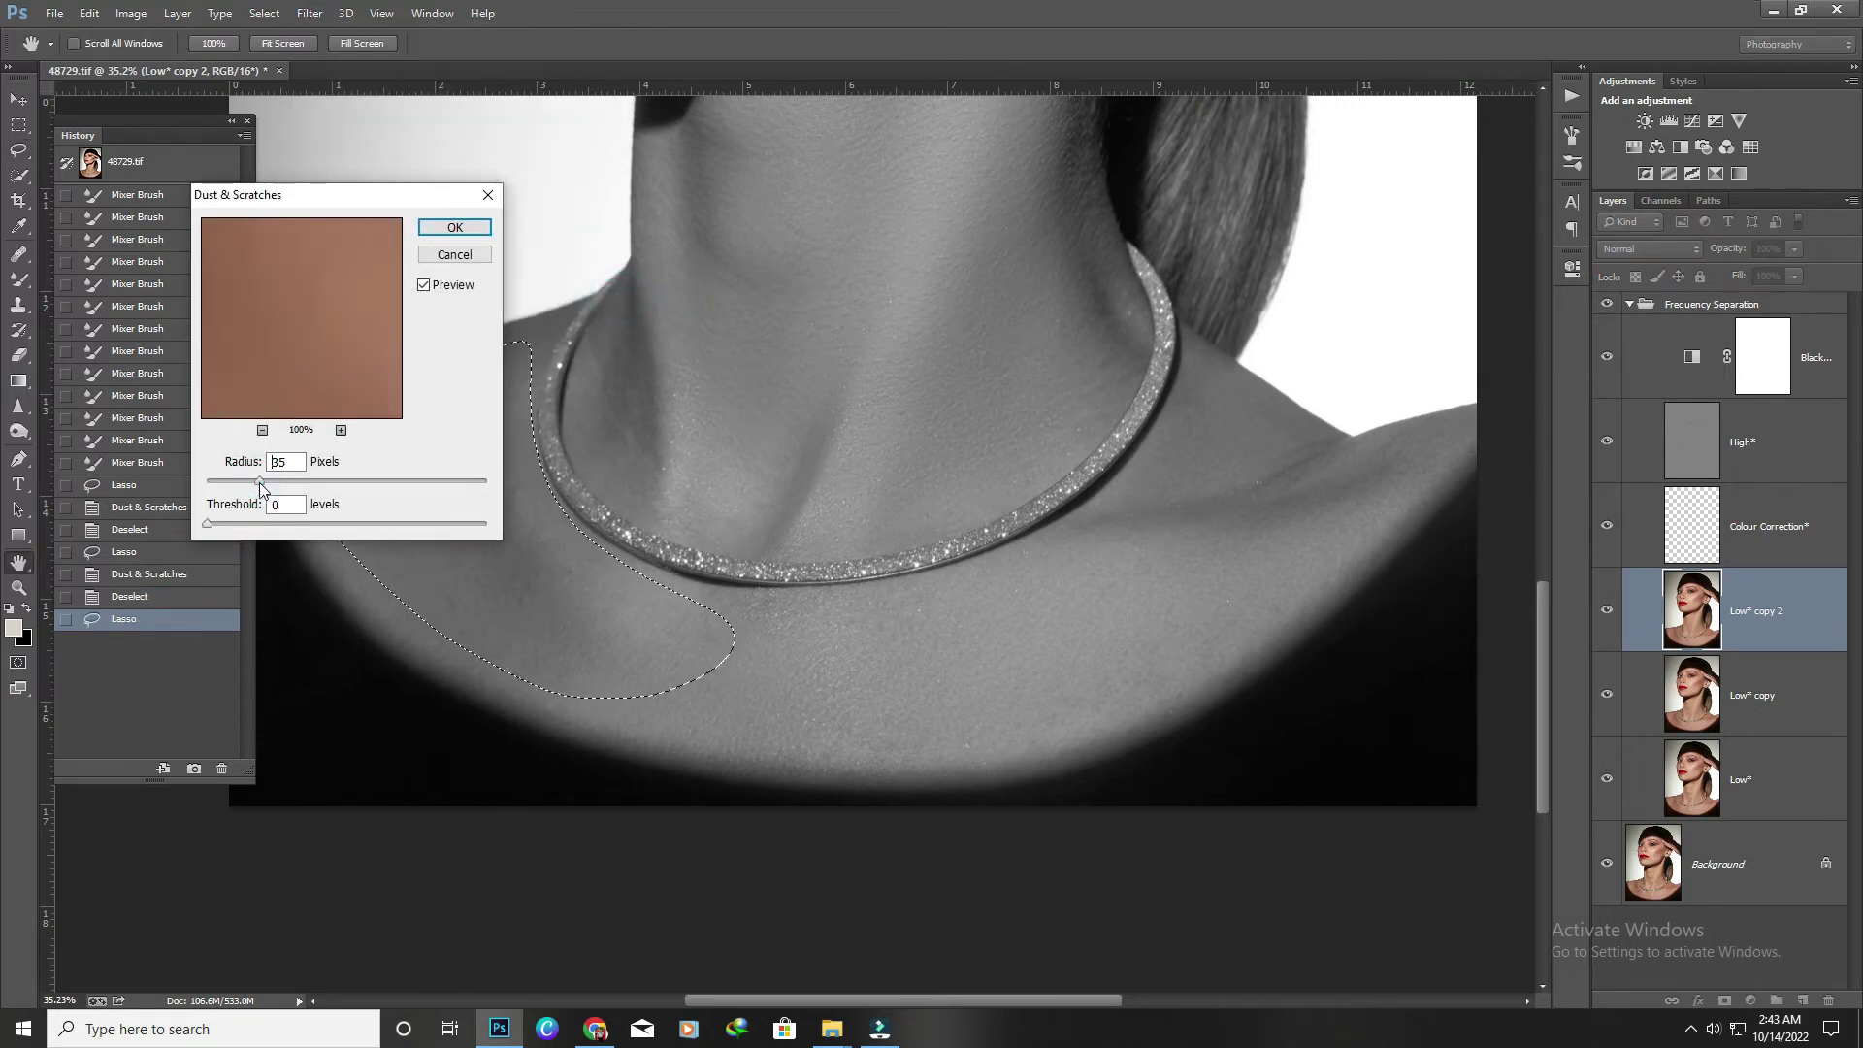
pyautogui.click(454, 227)
pyautogui.hotkey('ctrl', 'd')
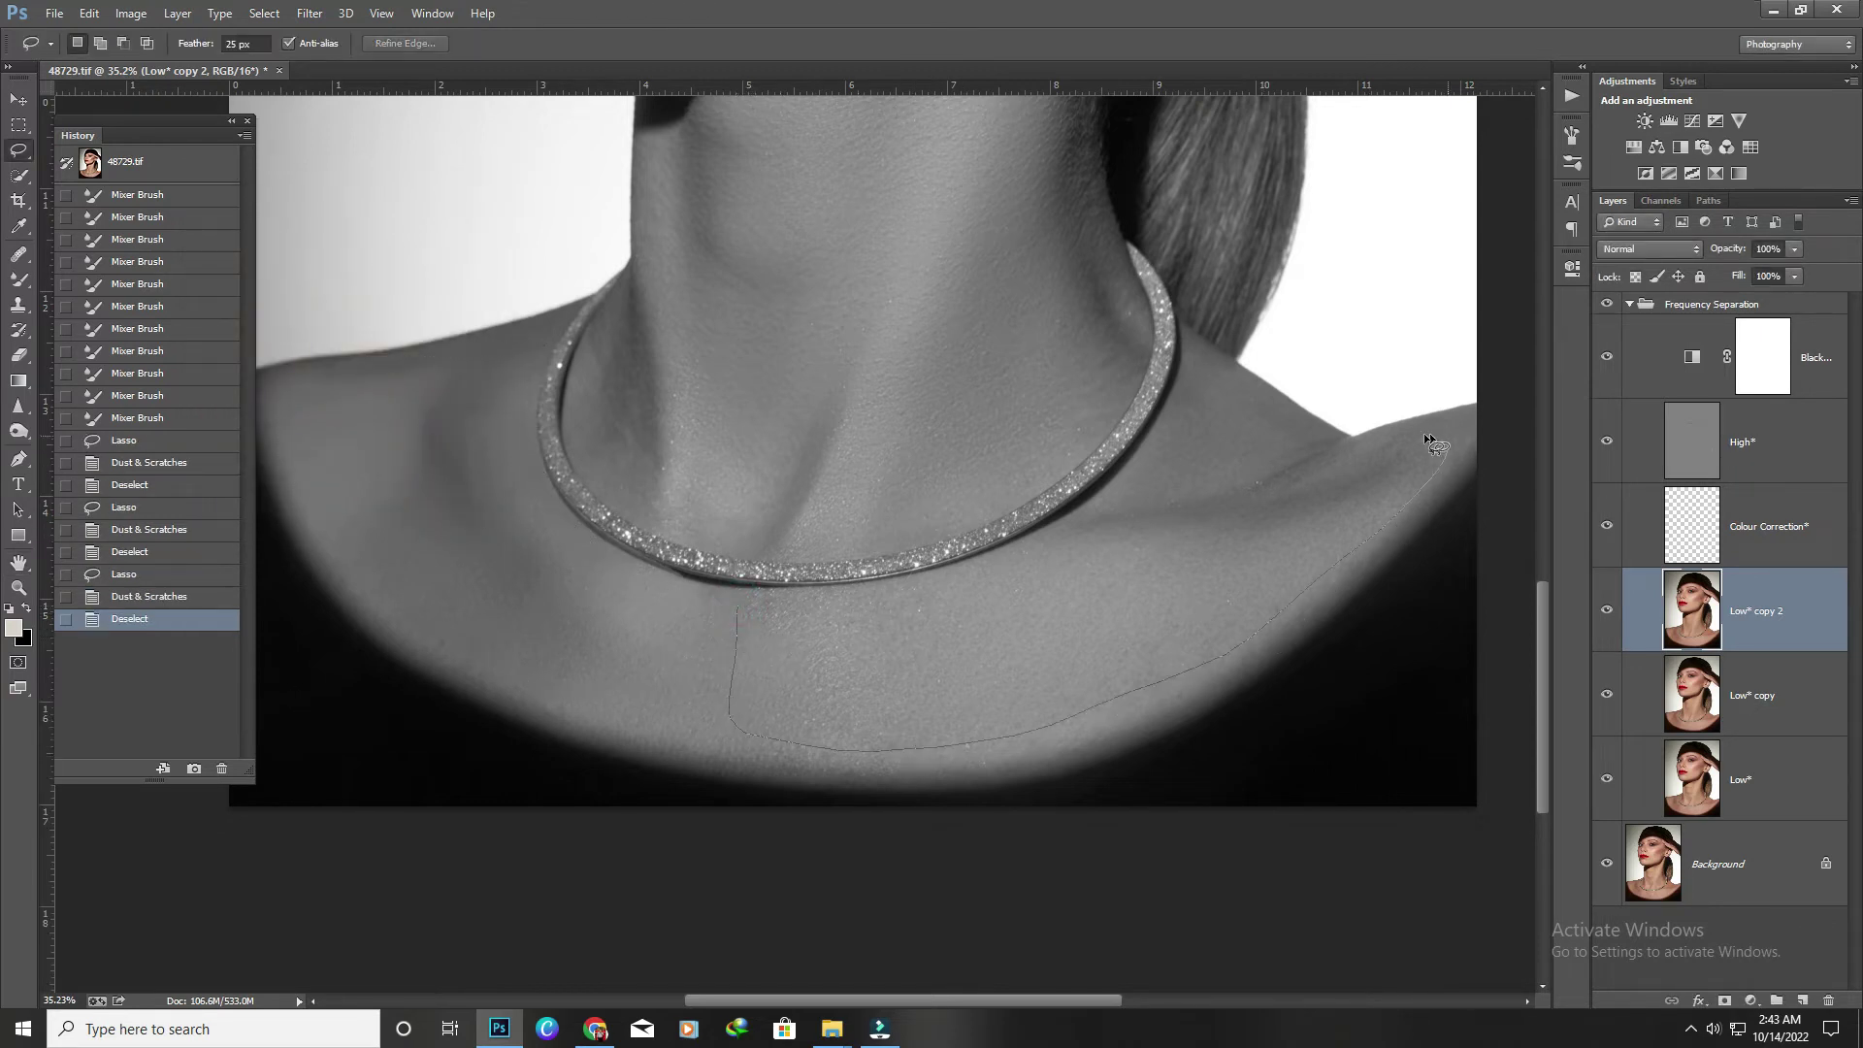
# Smooth the chest and right shoulder area with Dust & Scratches and deselect.
pyautogui.moveTo(767, 607); pyautogui.dragTo(742, 603)
pyautogui.click(310, 14)
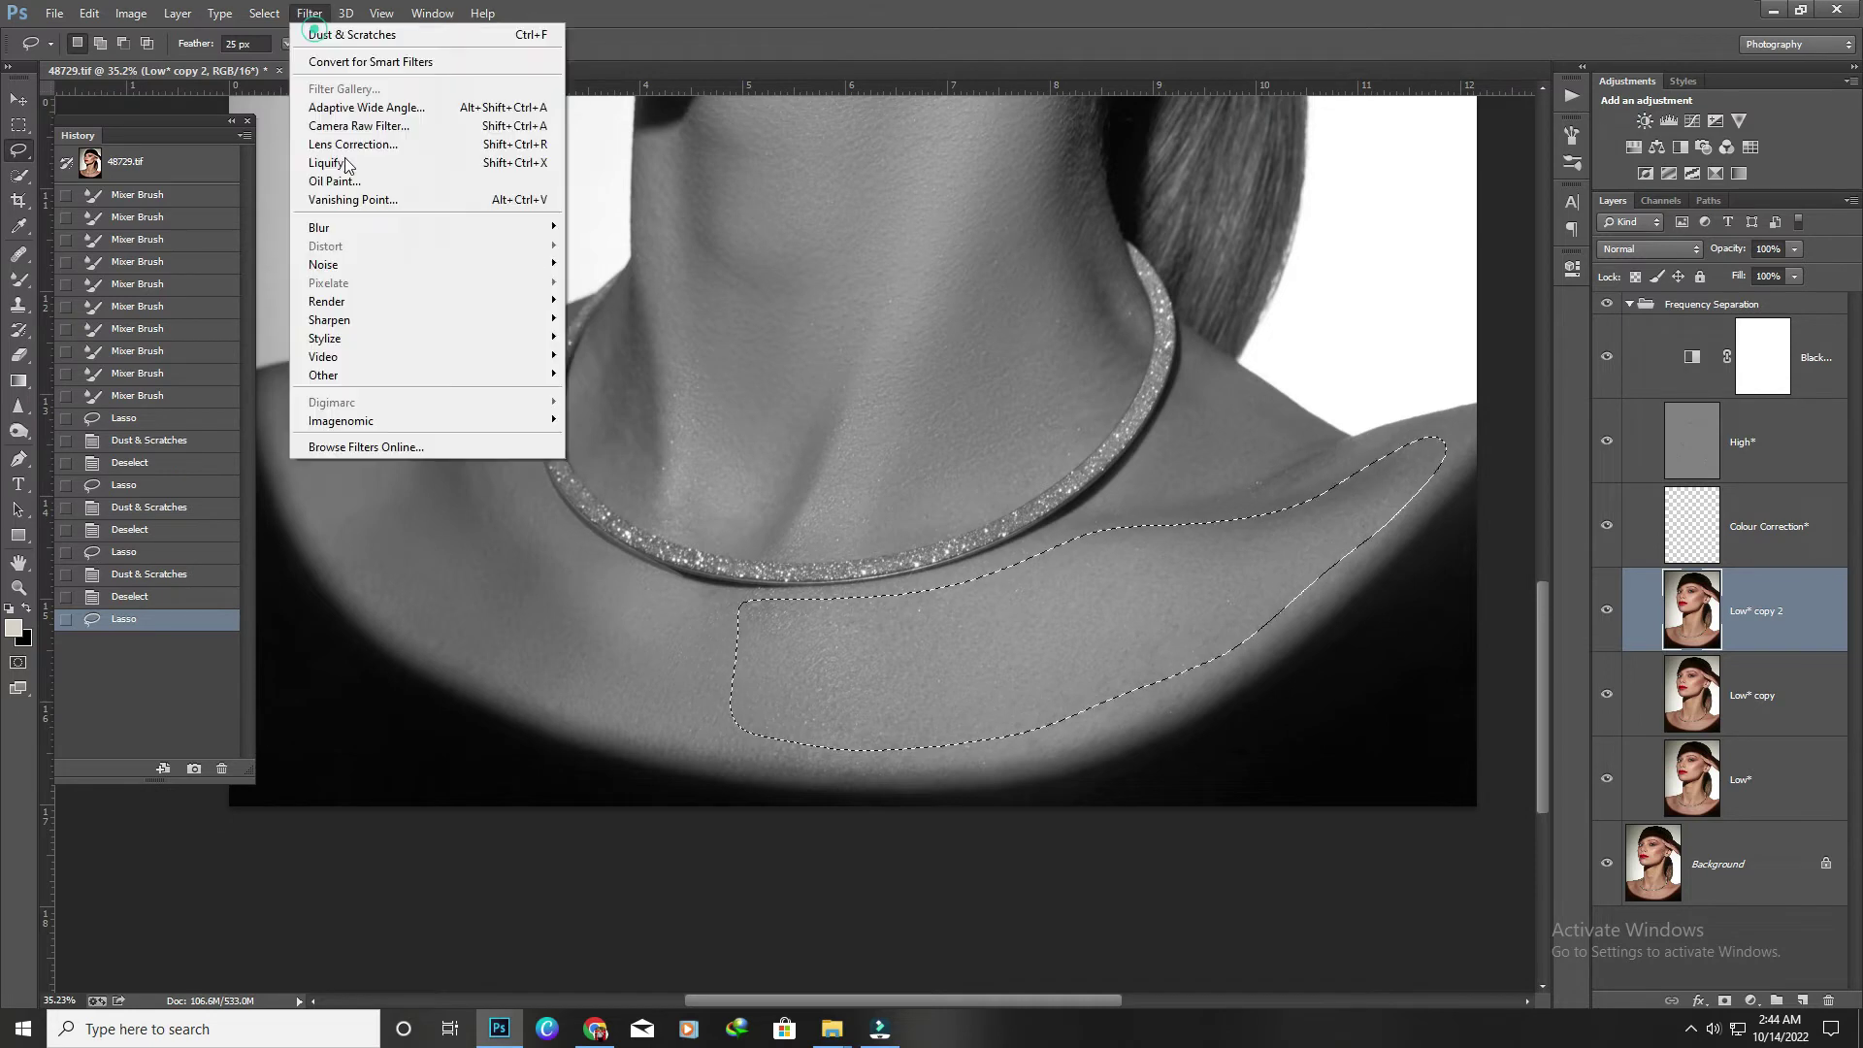
pyautogui.click(621, 300)
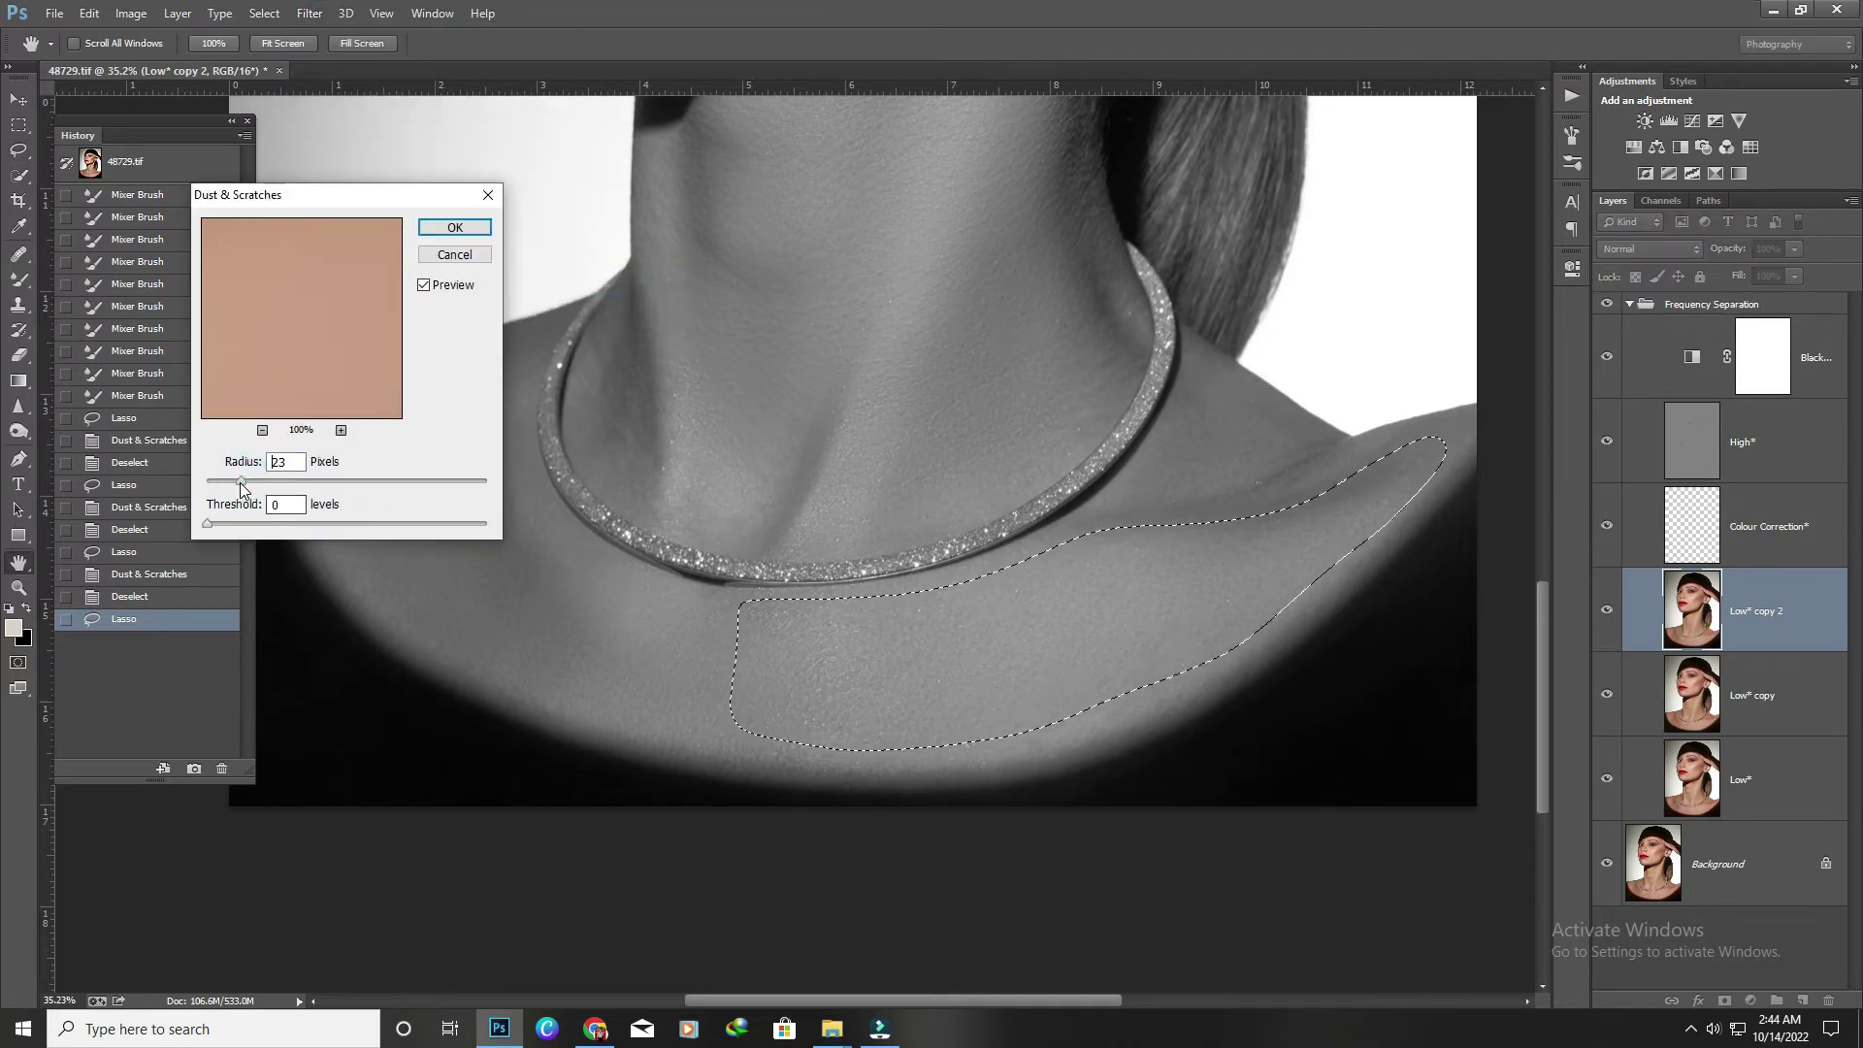
pyautogui.press('Return')
pyautogui.hotkey('ctrl', 'd')
pyautogui.scroll(-3, 716, 645)
# Hide and re-show the Black & White layer to compare colour, then activate High with the Healing Brush.
pyautogui.scroll(-2, 715, 644)
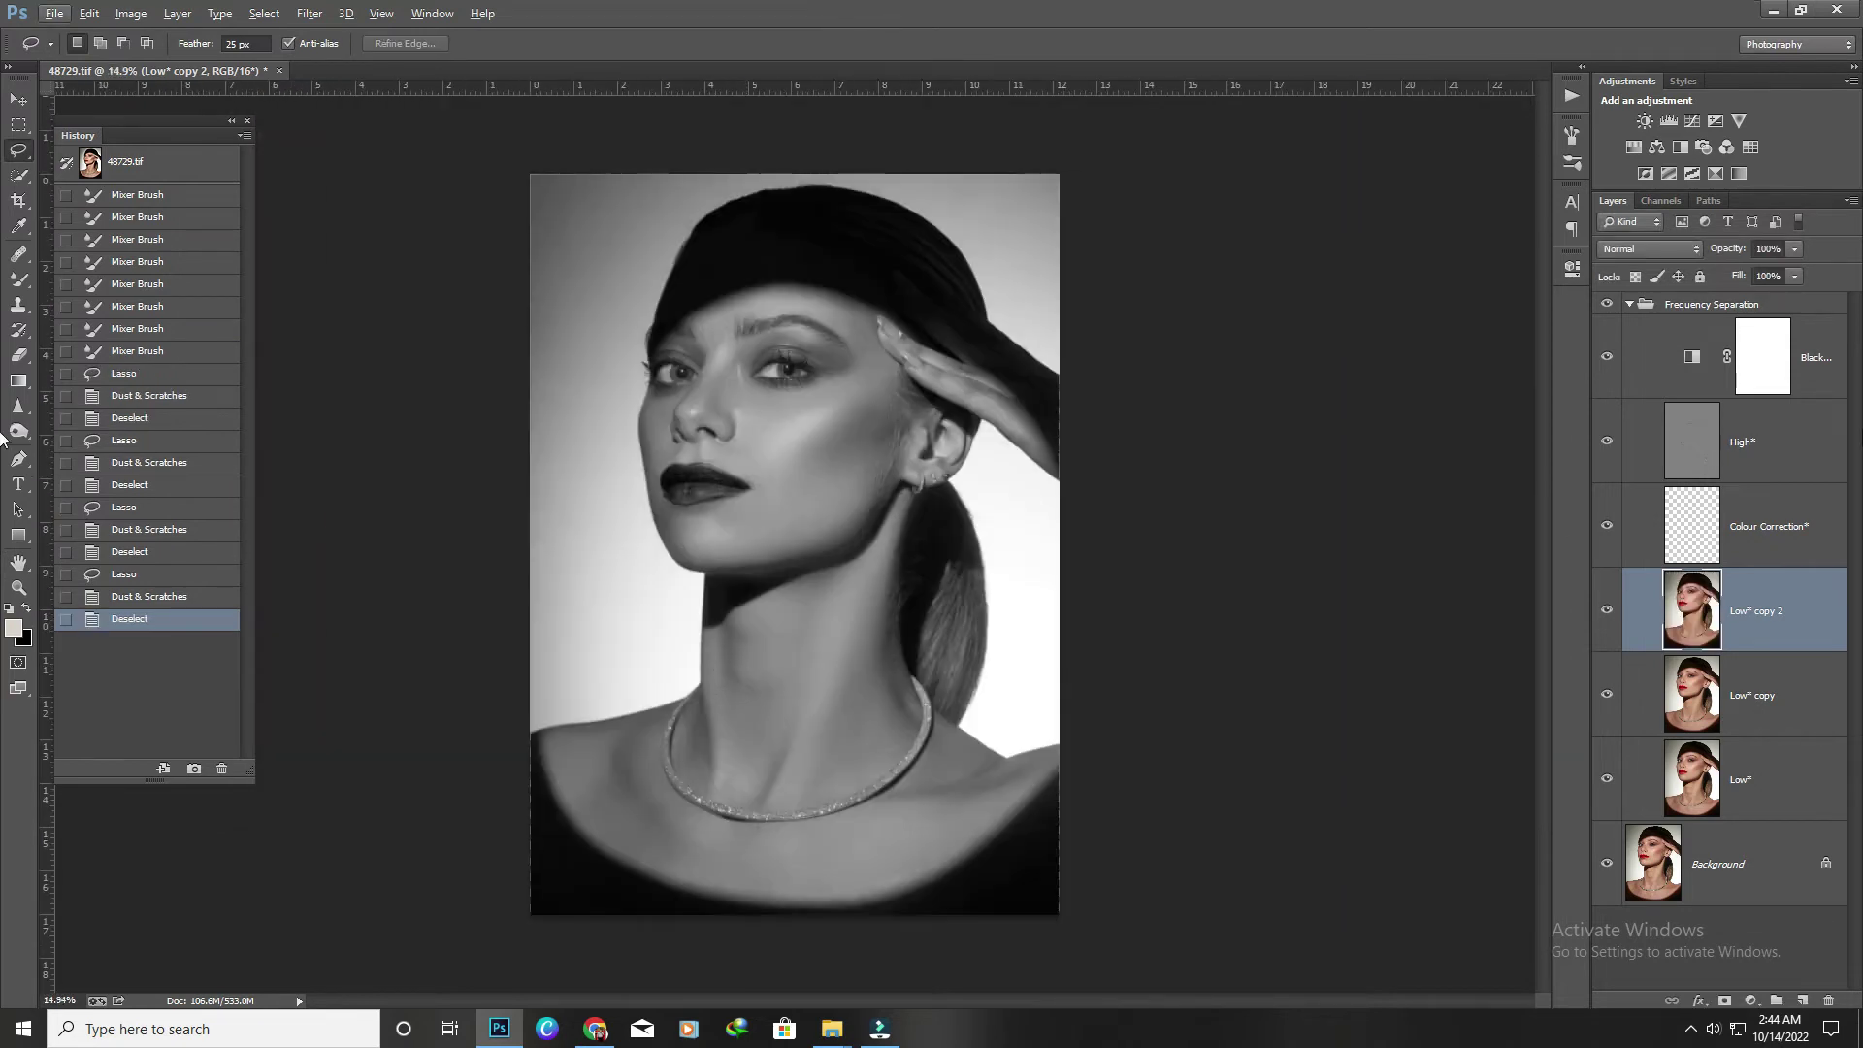
pyautogui.click(1607, 358)
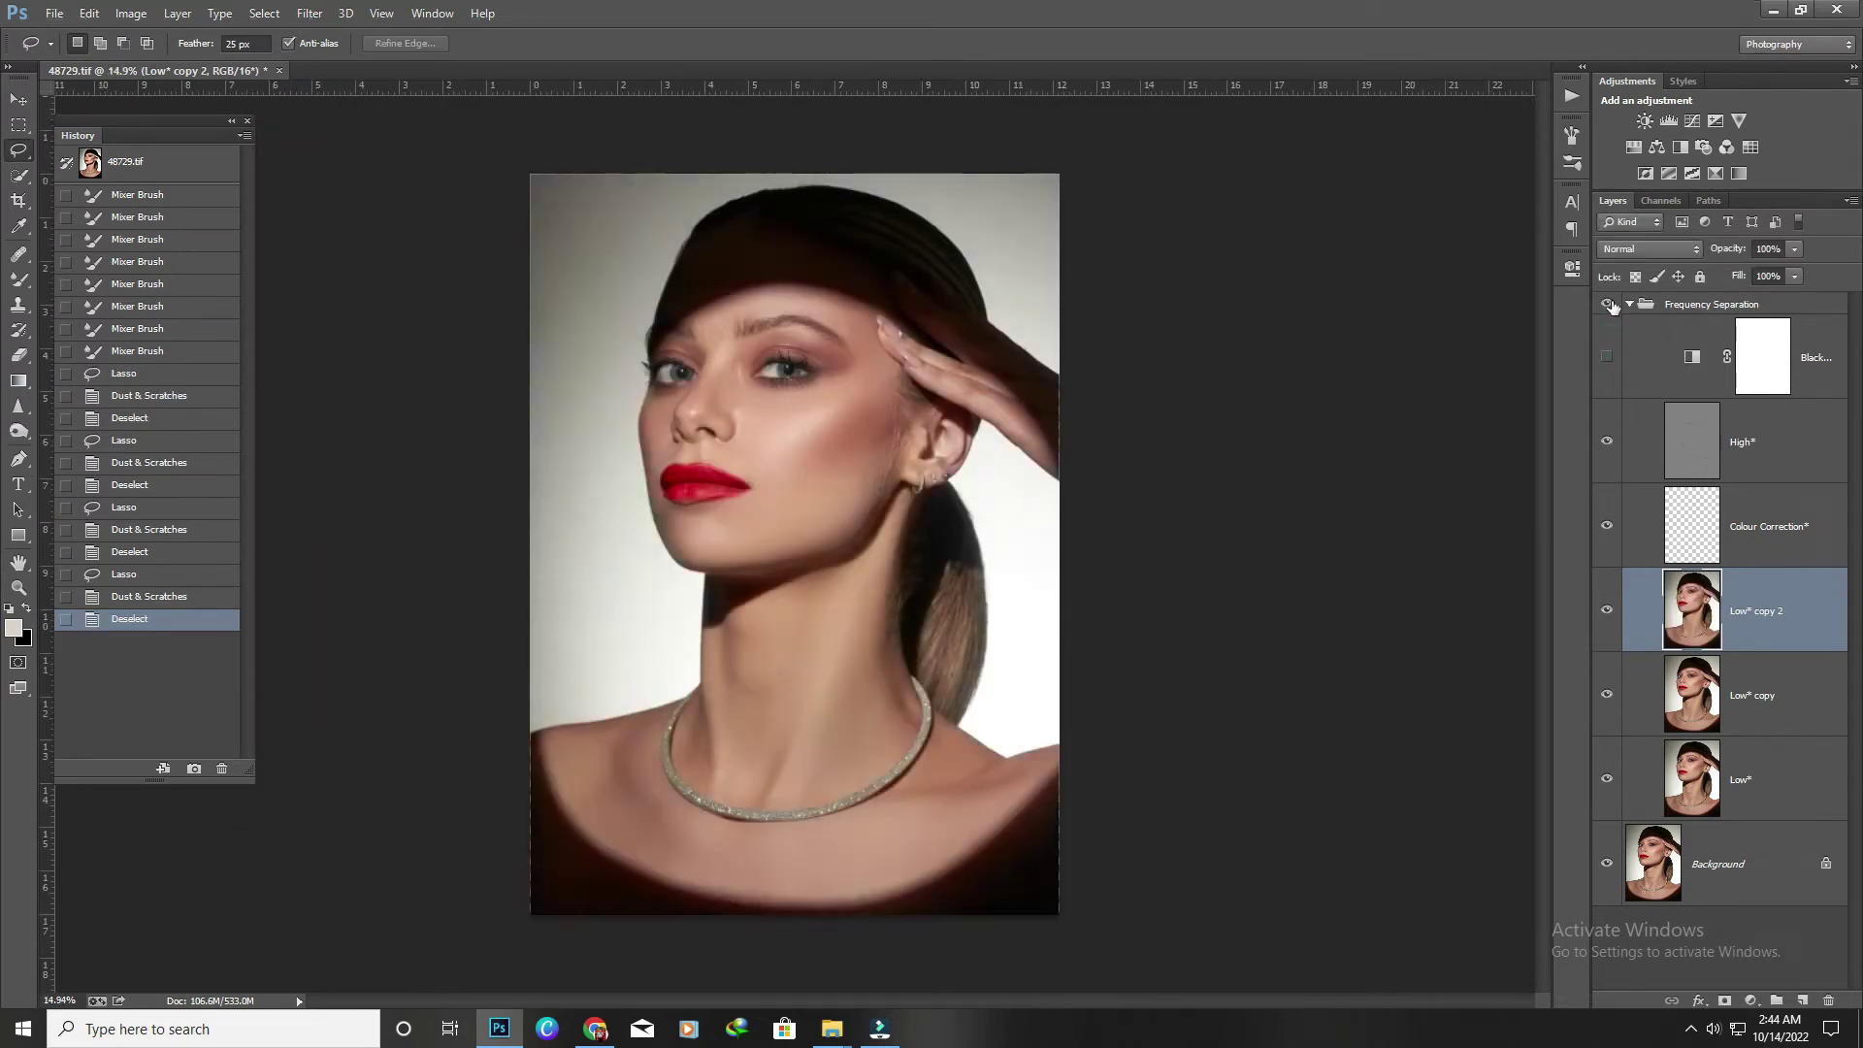
pyautogui.click(1609, 305)
pyautogui.scroll(5, 790, 415)
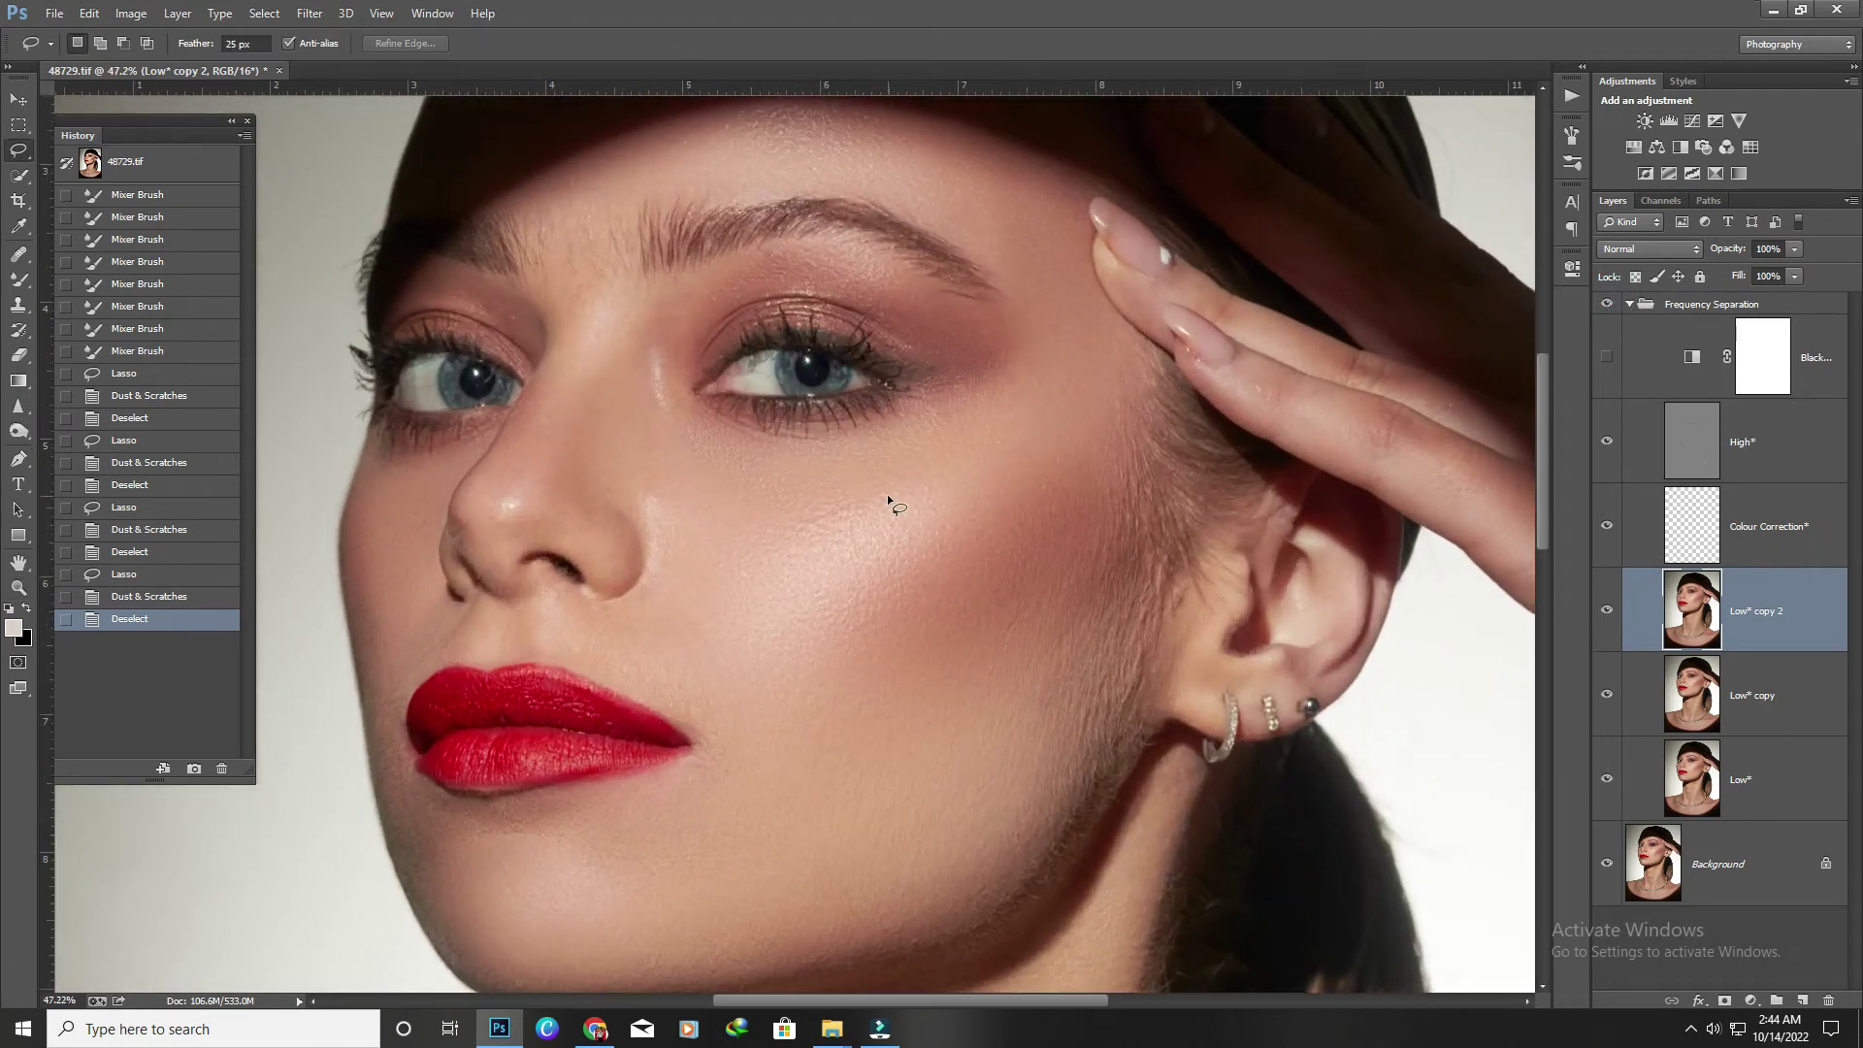
pyautogui.click(1607, 356)
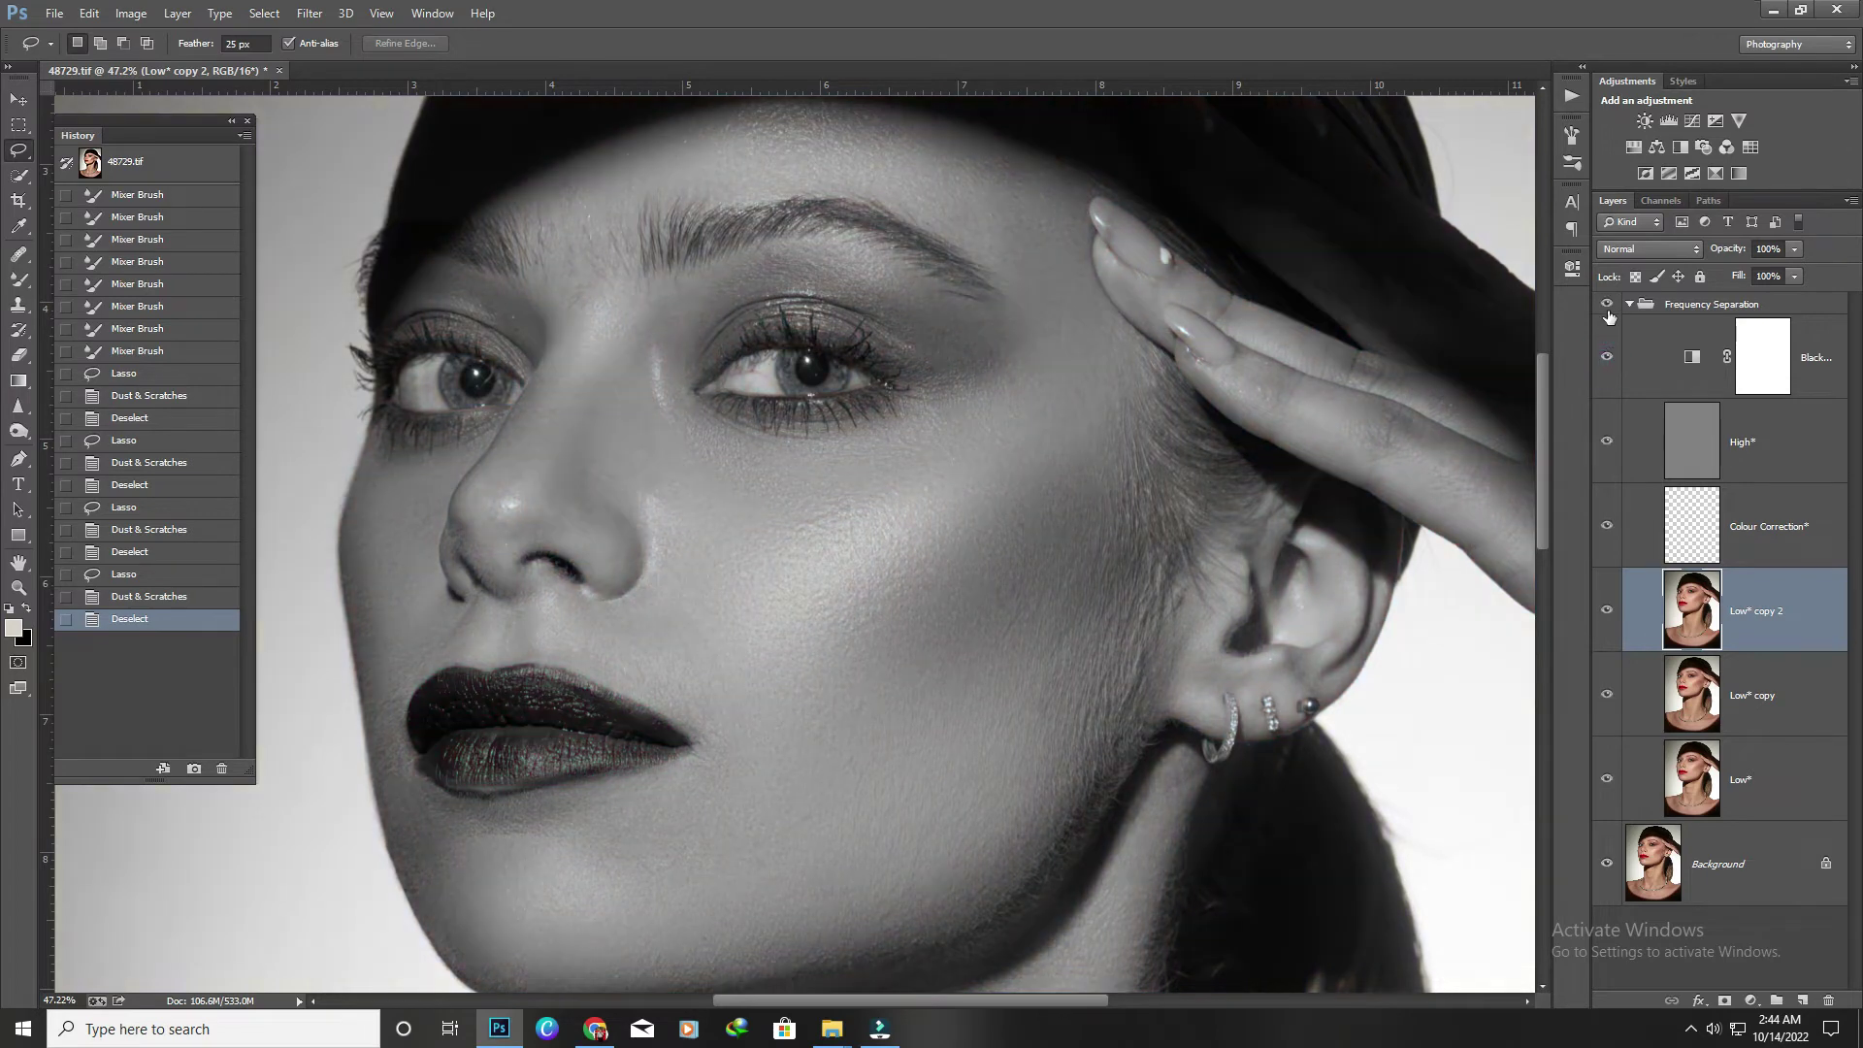
pyautogui.click(1691, 438)
pyautogui.click(18, 255)
# Set up the Clone Stamp with a clean cheek source at about 44% opacity.
pyautogui.scroll(2, 910, 673)
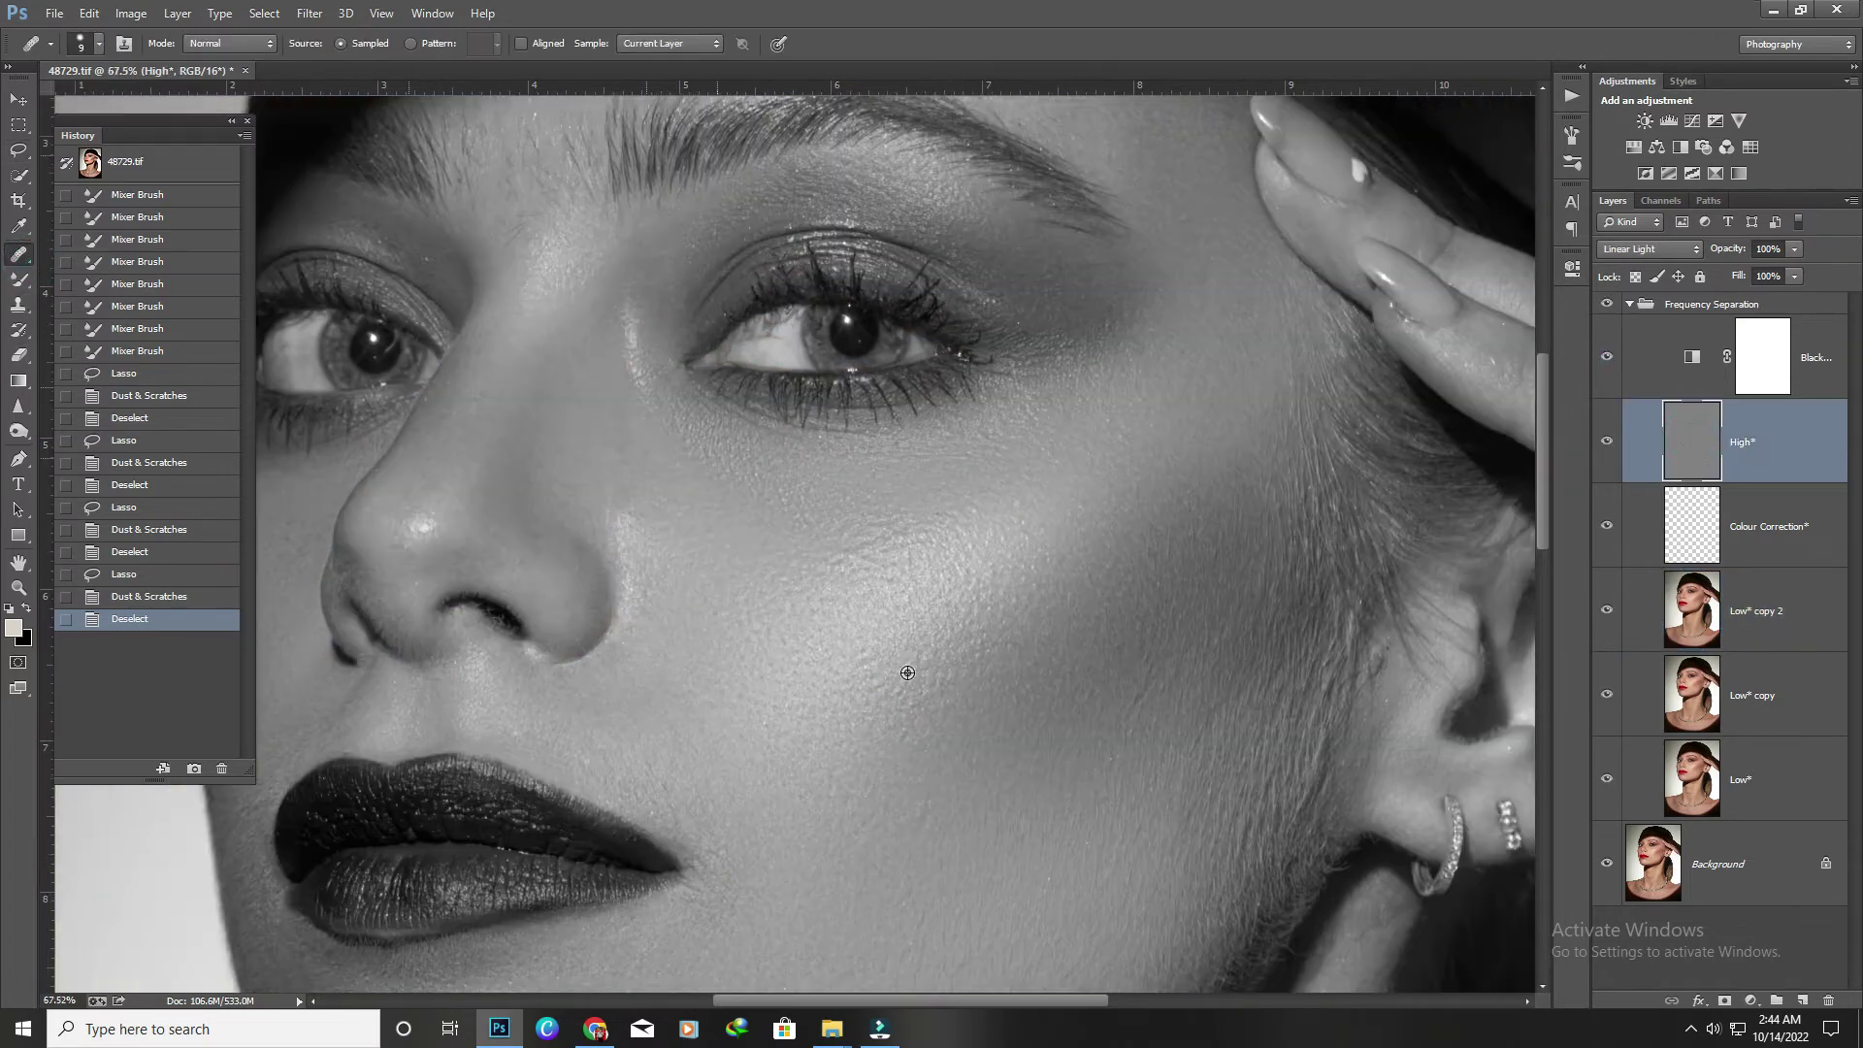
pyautogui.scroll(3, 910, 673)
pyautogui.press('s')
pyautogui.keyDown('alt'); pyautogui.click(910, 675); pyautogui.keyUp('alt')
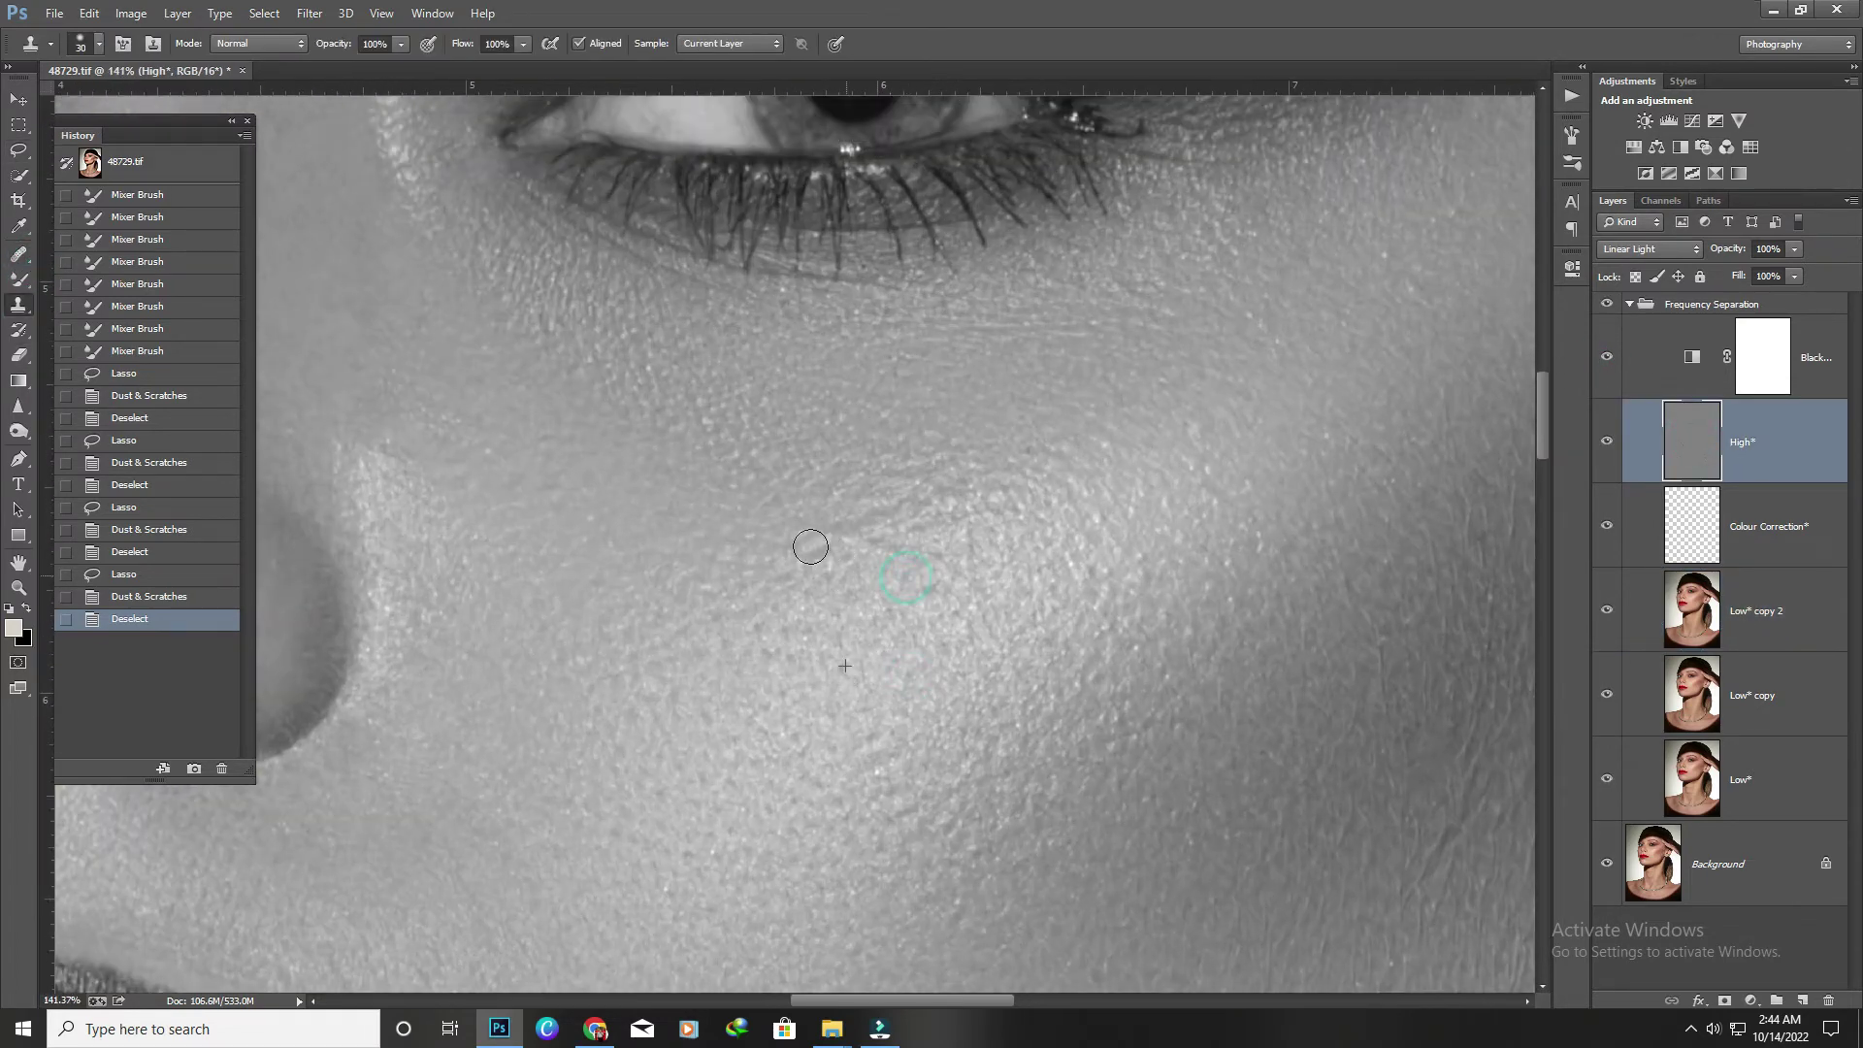
pyautogui.click(967, 586)
pyautogui.click(394, 44)
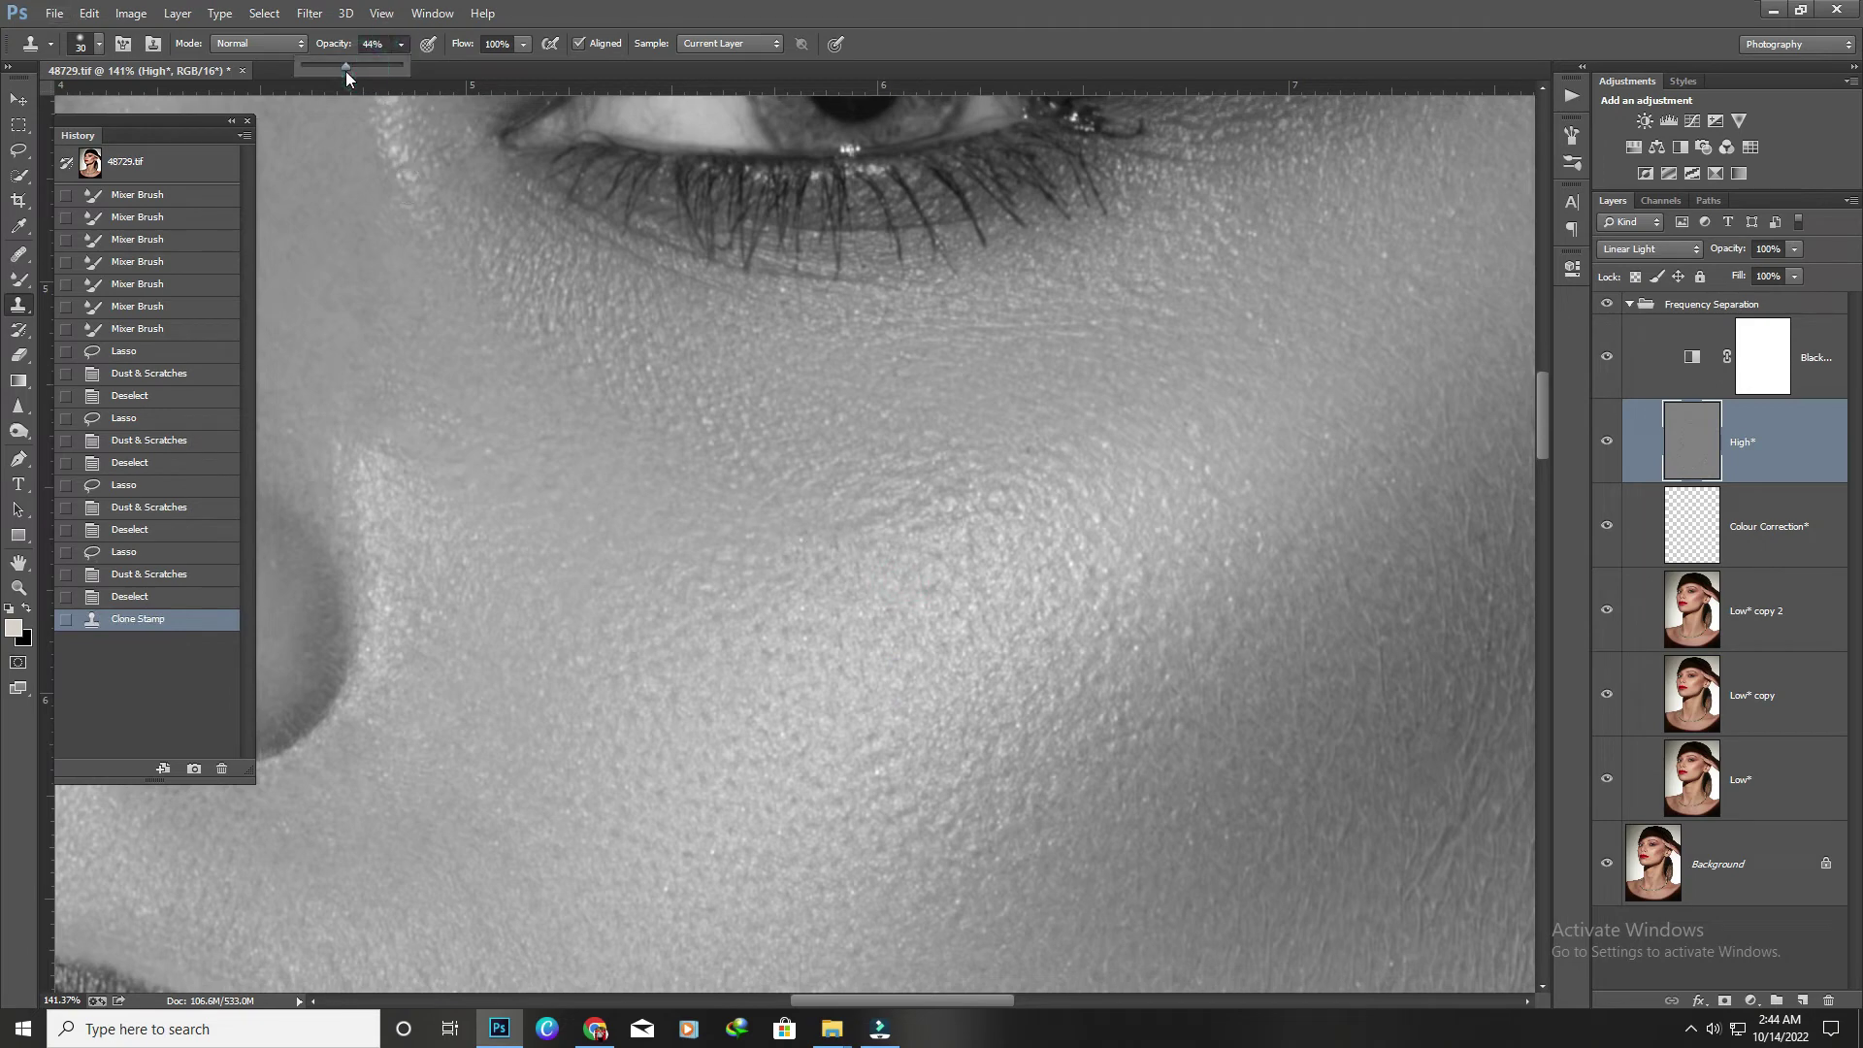
pyautogui.click(881, 527)
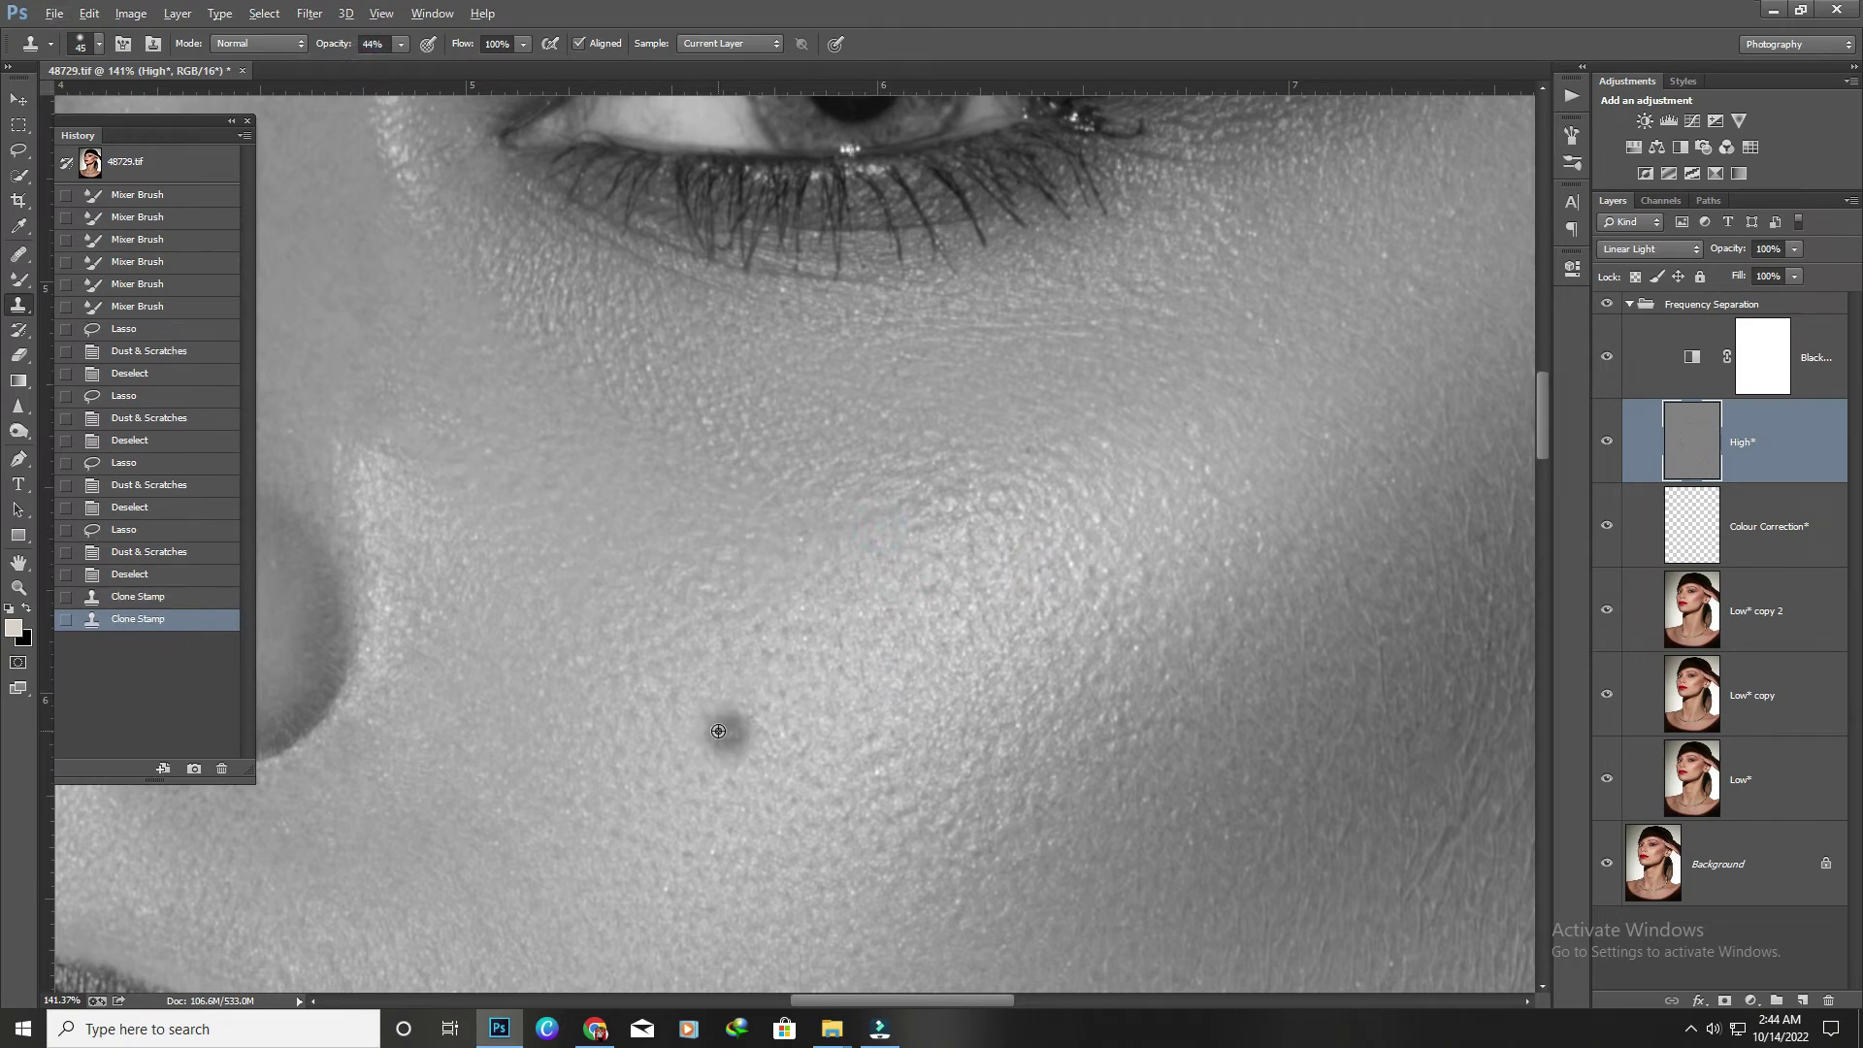
# Clone clean texture over several rough spots on the cheek.
pyautogui.keyDown('alt'); pyautogui.click(698, 603); pyautogui.keyUp('alt')
pyautogui.click(757, 636)
pyautogui.scroll(2, 1010, 708)
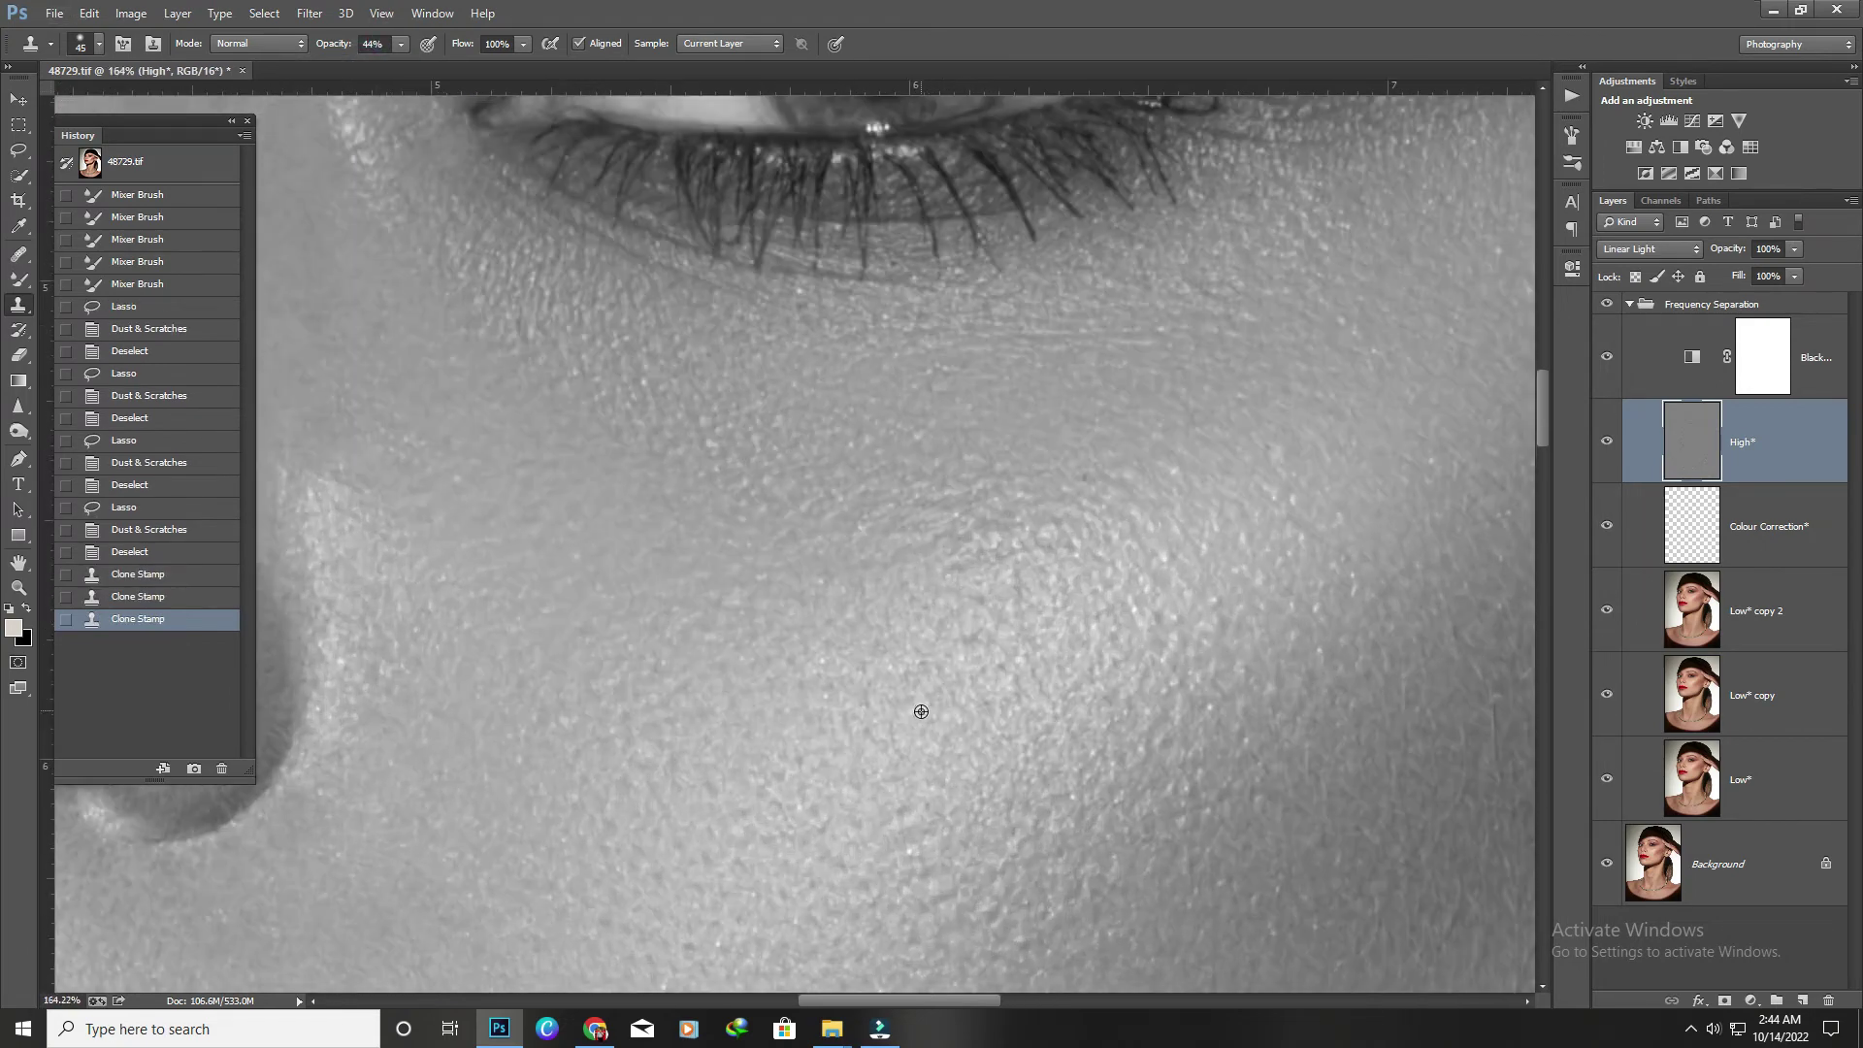
pyautogui.click(1004, 605)
pyautogui.click(1013, 496)
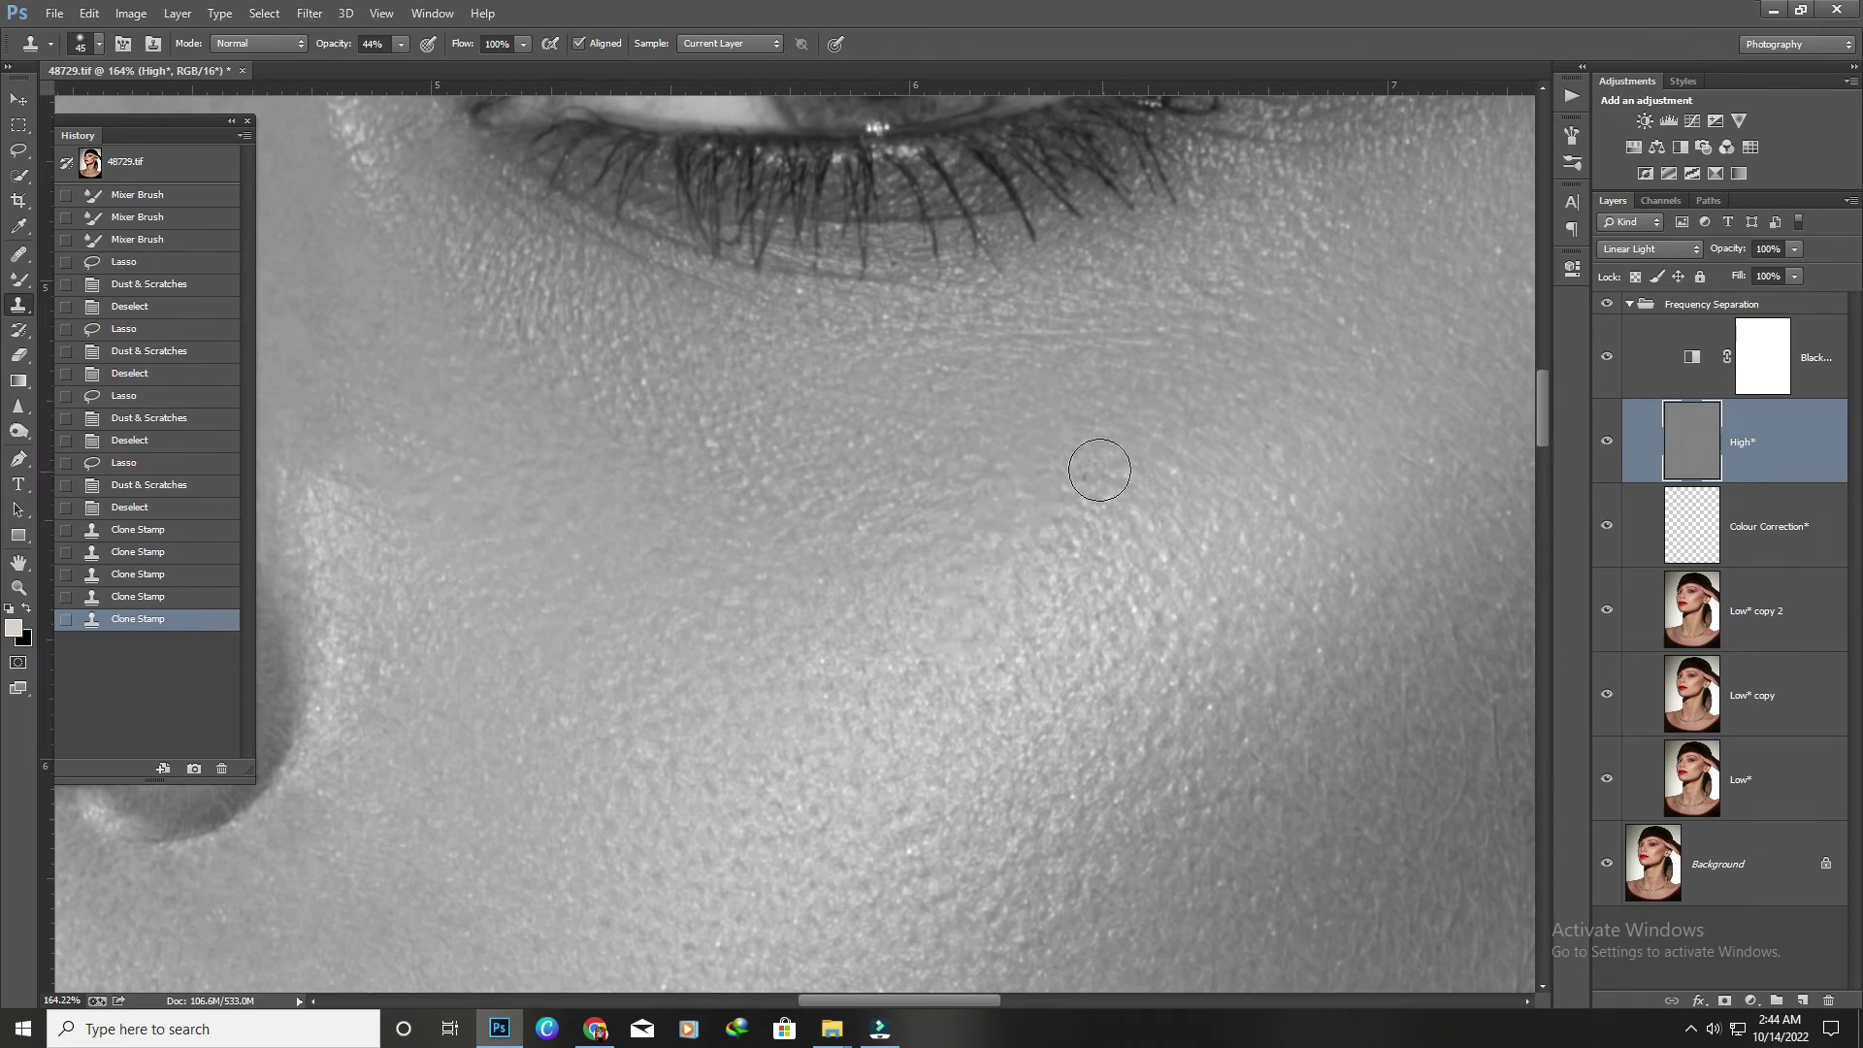
pyautogui.click(1067, 543)
pyautogui.scroll(-5, 906, 665)
pyautogui.scroll(-3, 915, 653)
pyautogui.scroll(3, 853, 777)
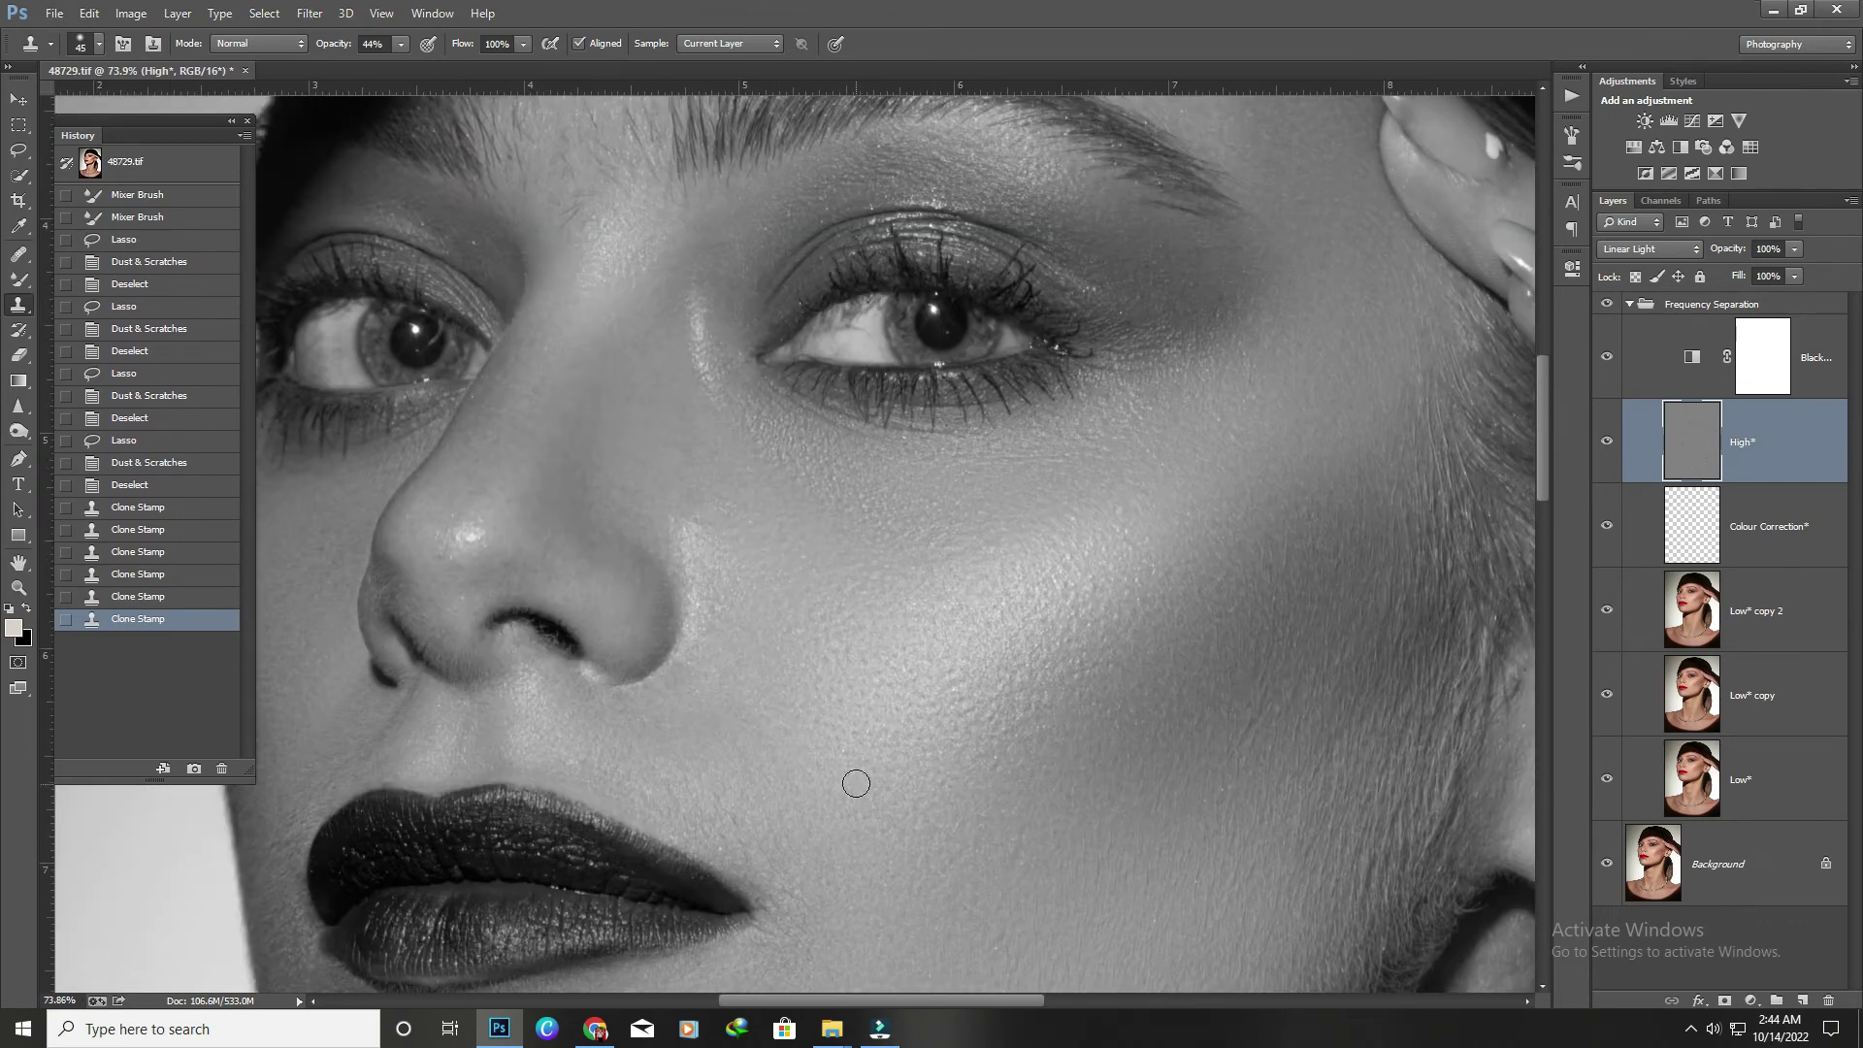
pyautogui.scroll(-1, 665, 624)
pyautogui.scroll(2, 666, 624)
pyautogui.scroll(1, 486, 591)
# Clone over spots beside the nostril and near the eye and temple.
pyautogui.keyDown('alt'); pyautogui.click(500, 606); pyautogui.keyUp('alt')
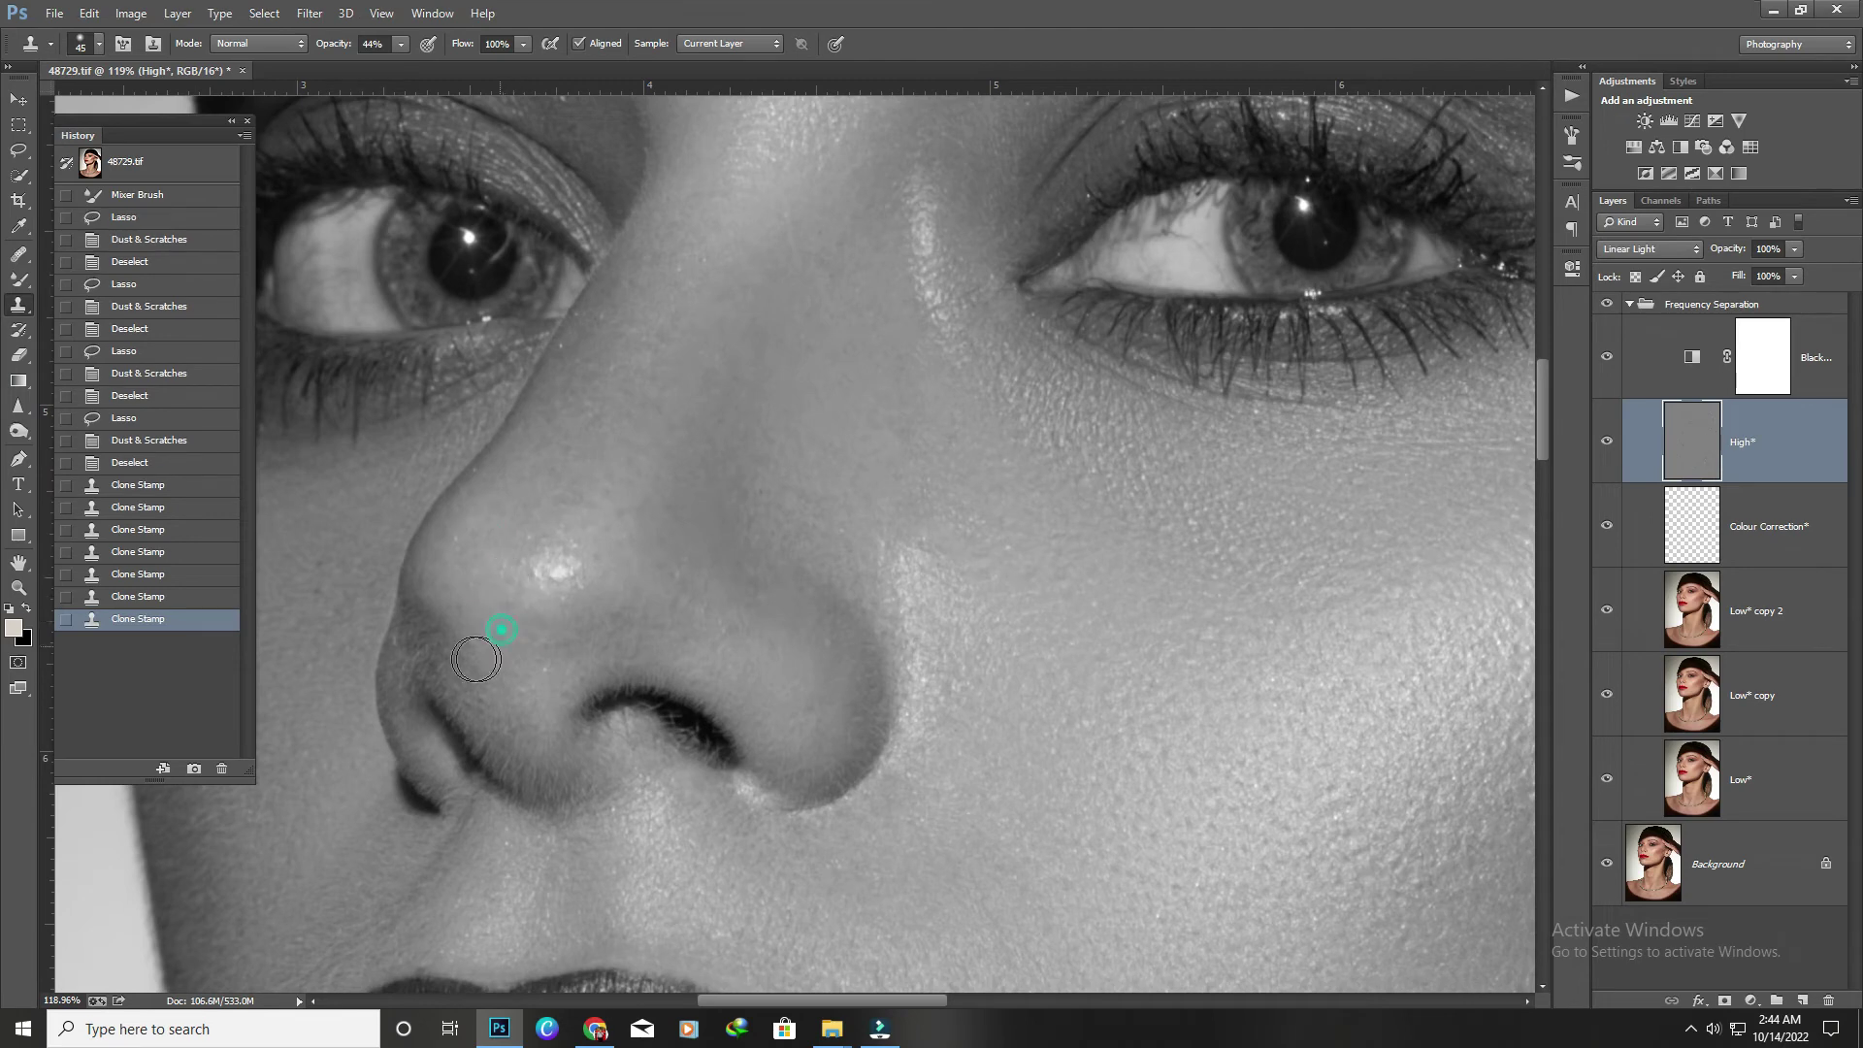
pyautogui.click(481, 665)
pyautogui.scroll(-2, 680, 660)
pyautogui.scroll(-1, 854, 645)
pyautogui.scroll(2, 1009, 601)
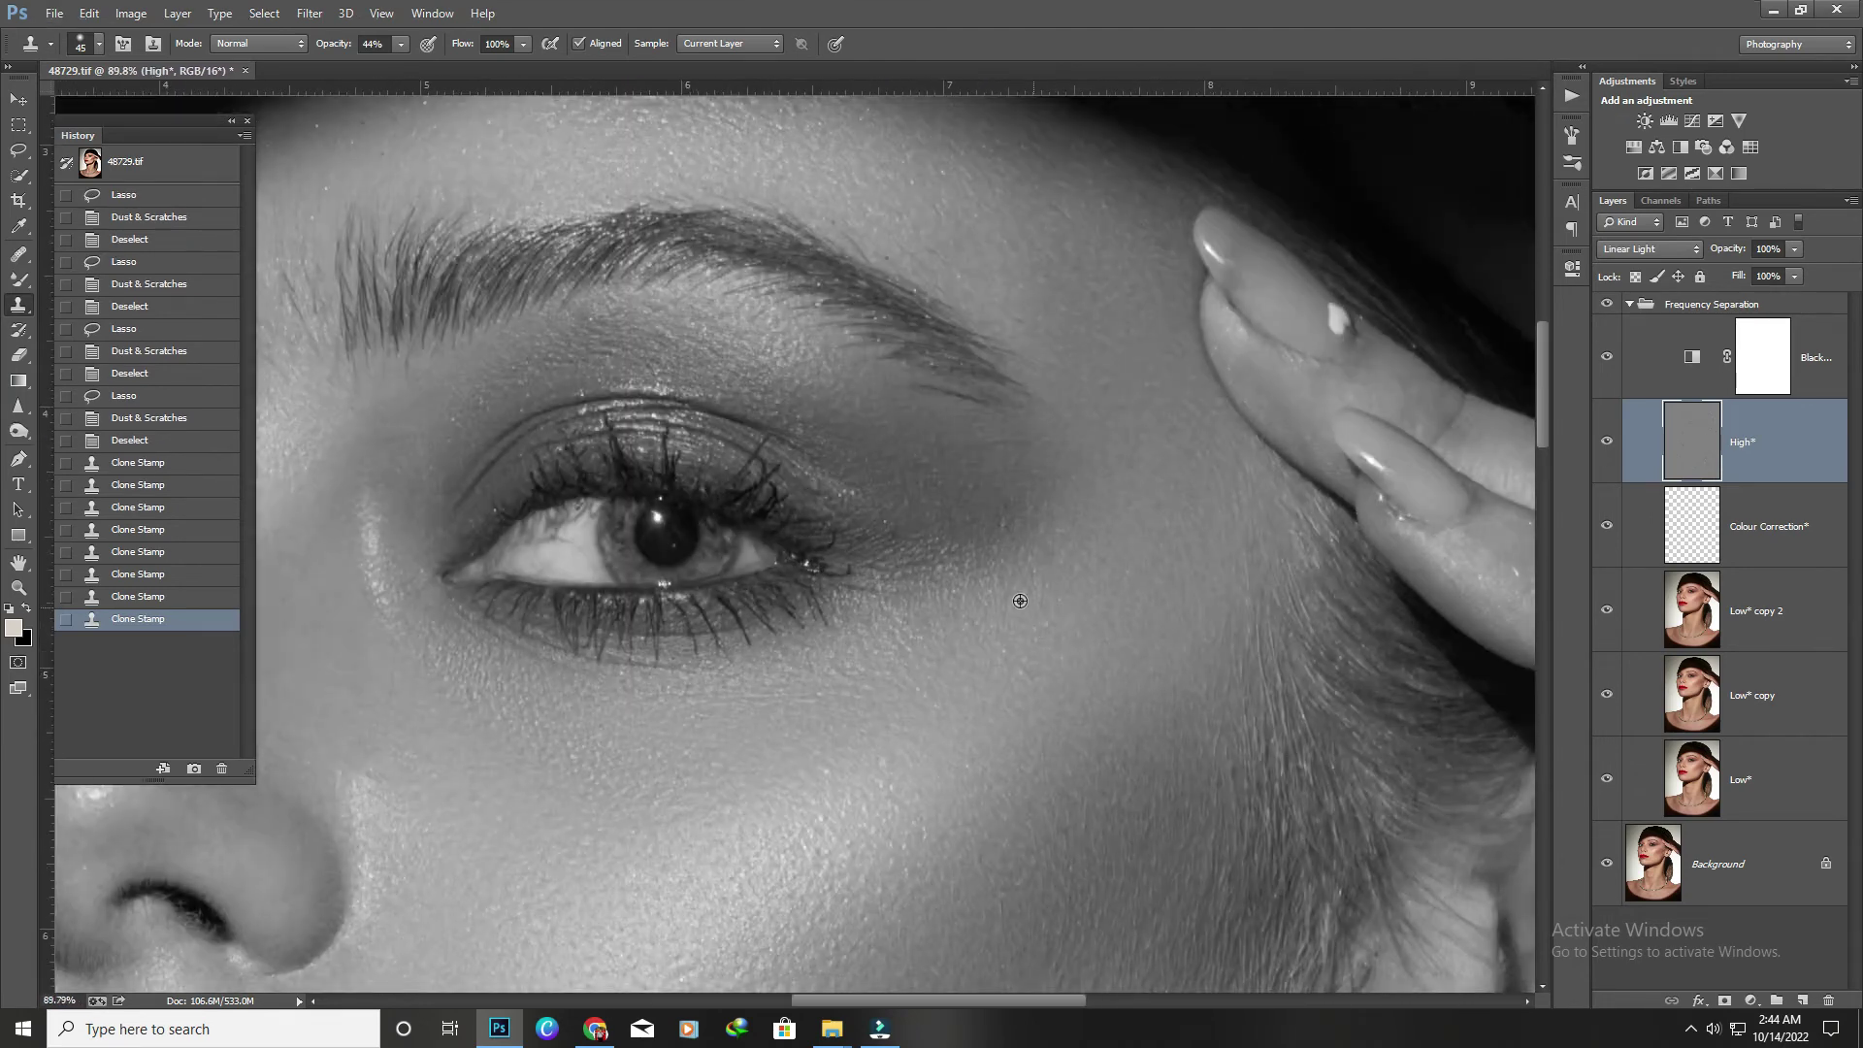
pyautogui.scroll(1, 851, 663)
pyautogui.keyDown('alt'); pyautogui.click(930, 652); pyautogui.keyUp('alt')
pyautogui.click(1019, 707)
pyautogui.click(1053, 626)
pyautogui.click(1082, 512)
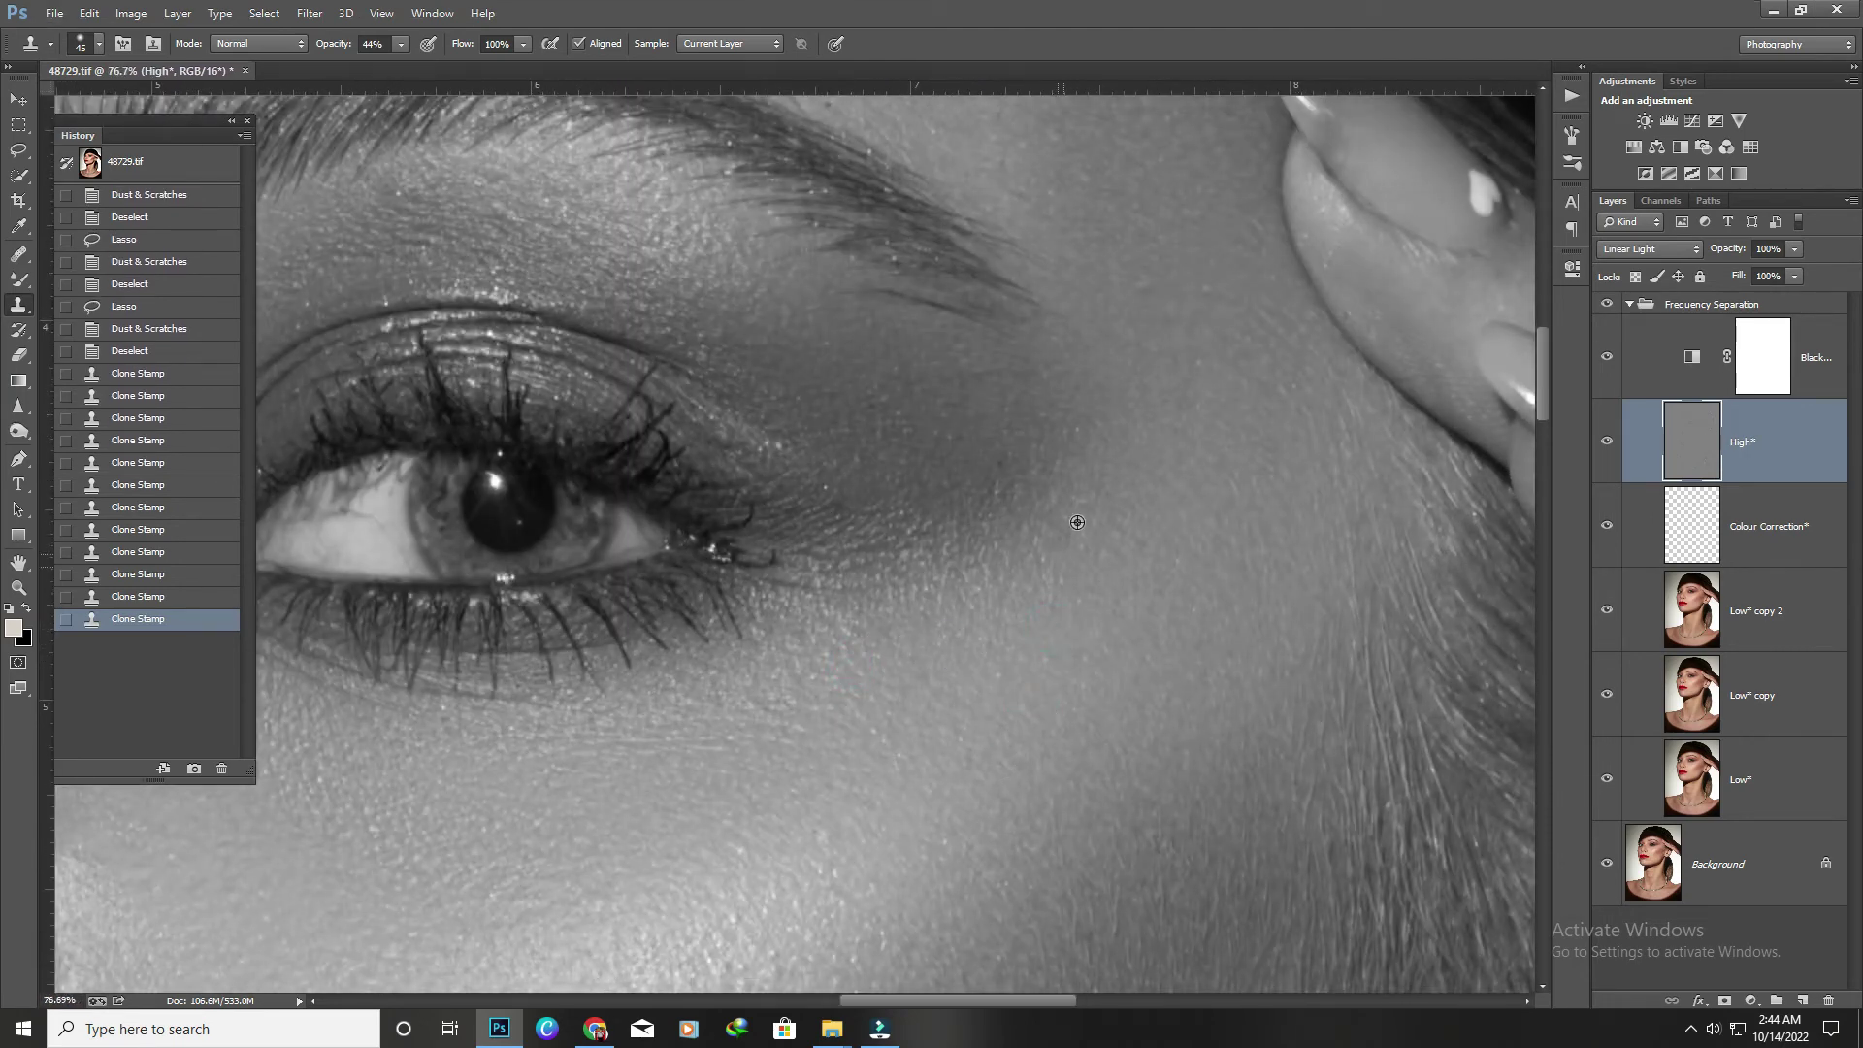
pyautogui.scroll(-5, 1073, 522)
pyautogui.scroll(-3, 937, 729)
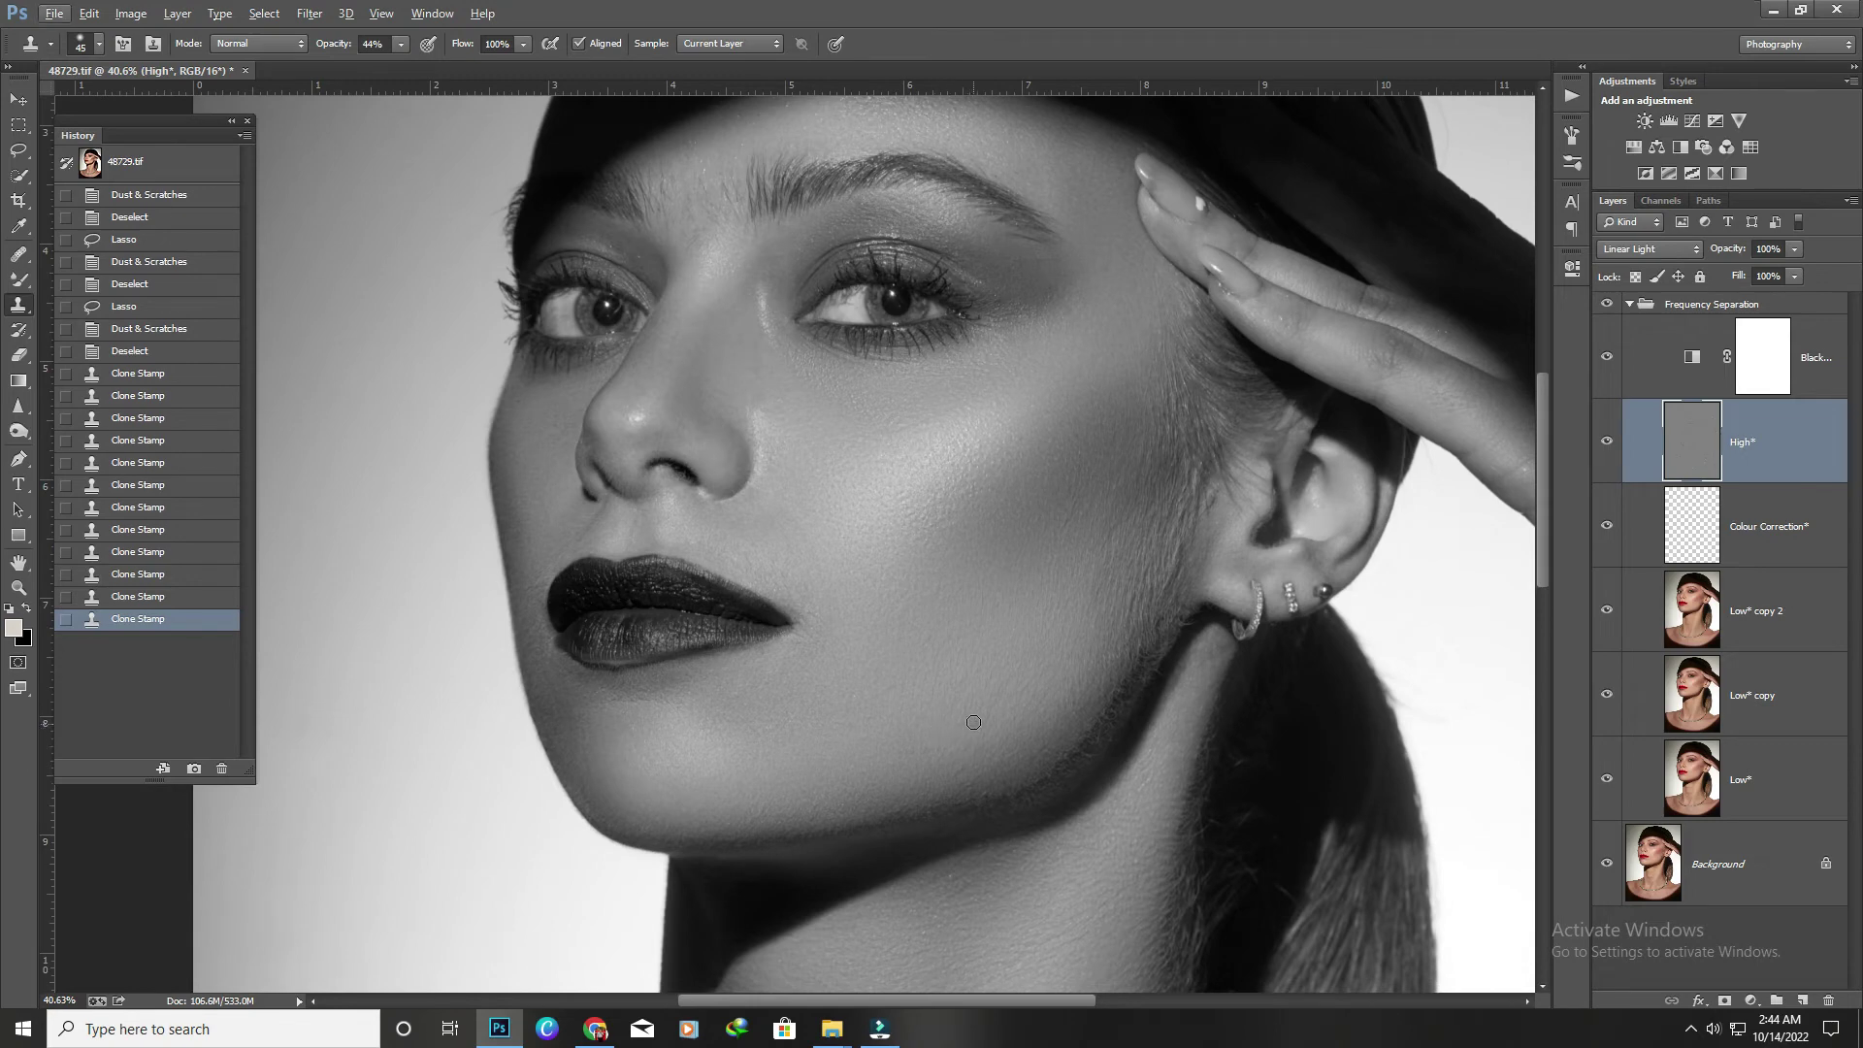
pyautogui.scroll(1, 973, 722)
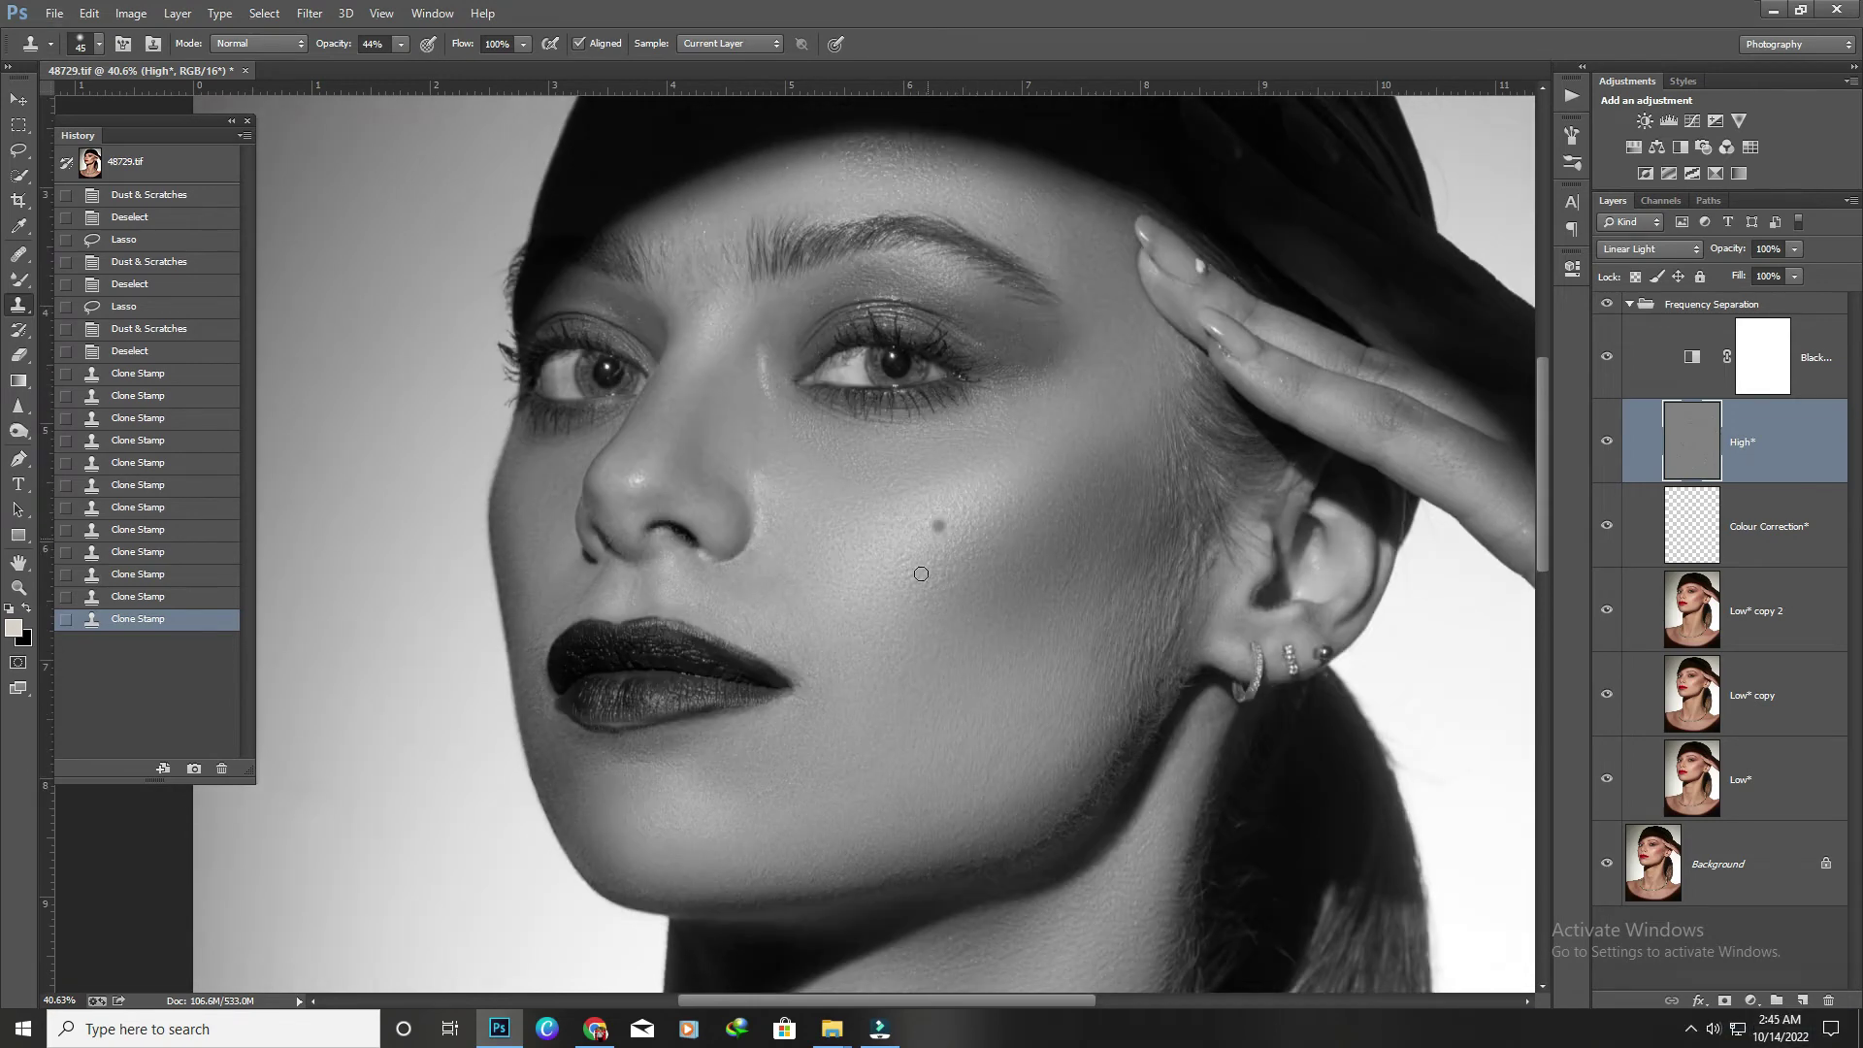
pyautogui.scroll(3, 737, 840)
# Stamp clean texture over the blemish below the lips, then zoom out.
pyautogui.keyDown('alt'); pyautogui.click(782, 666); pyautogui.keyUp('alt')
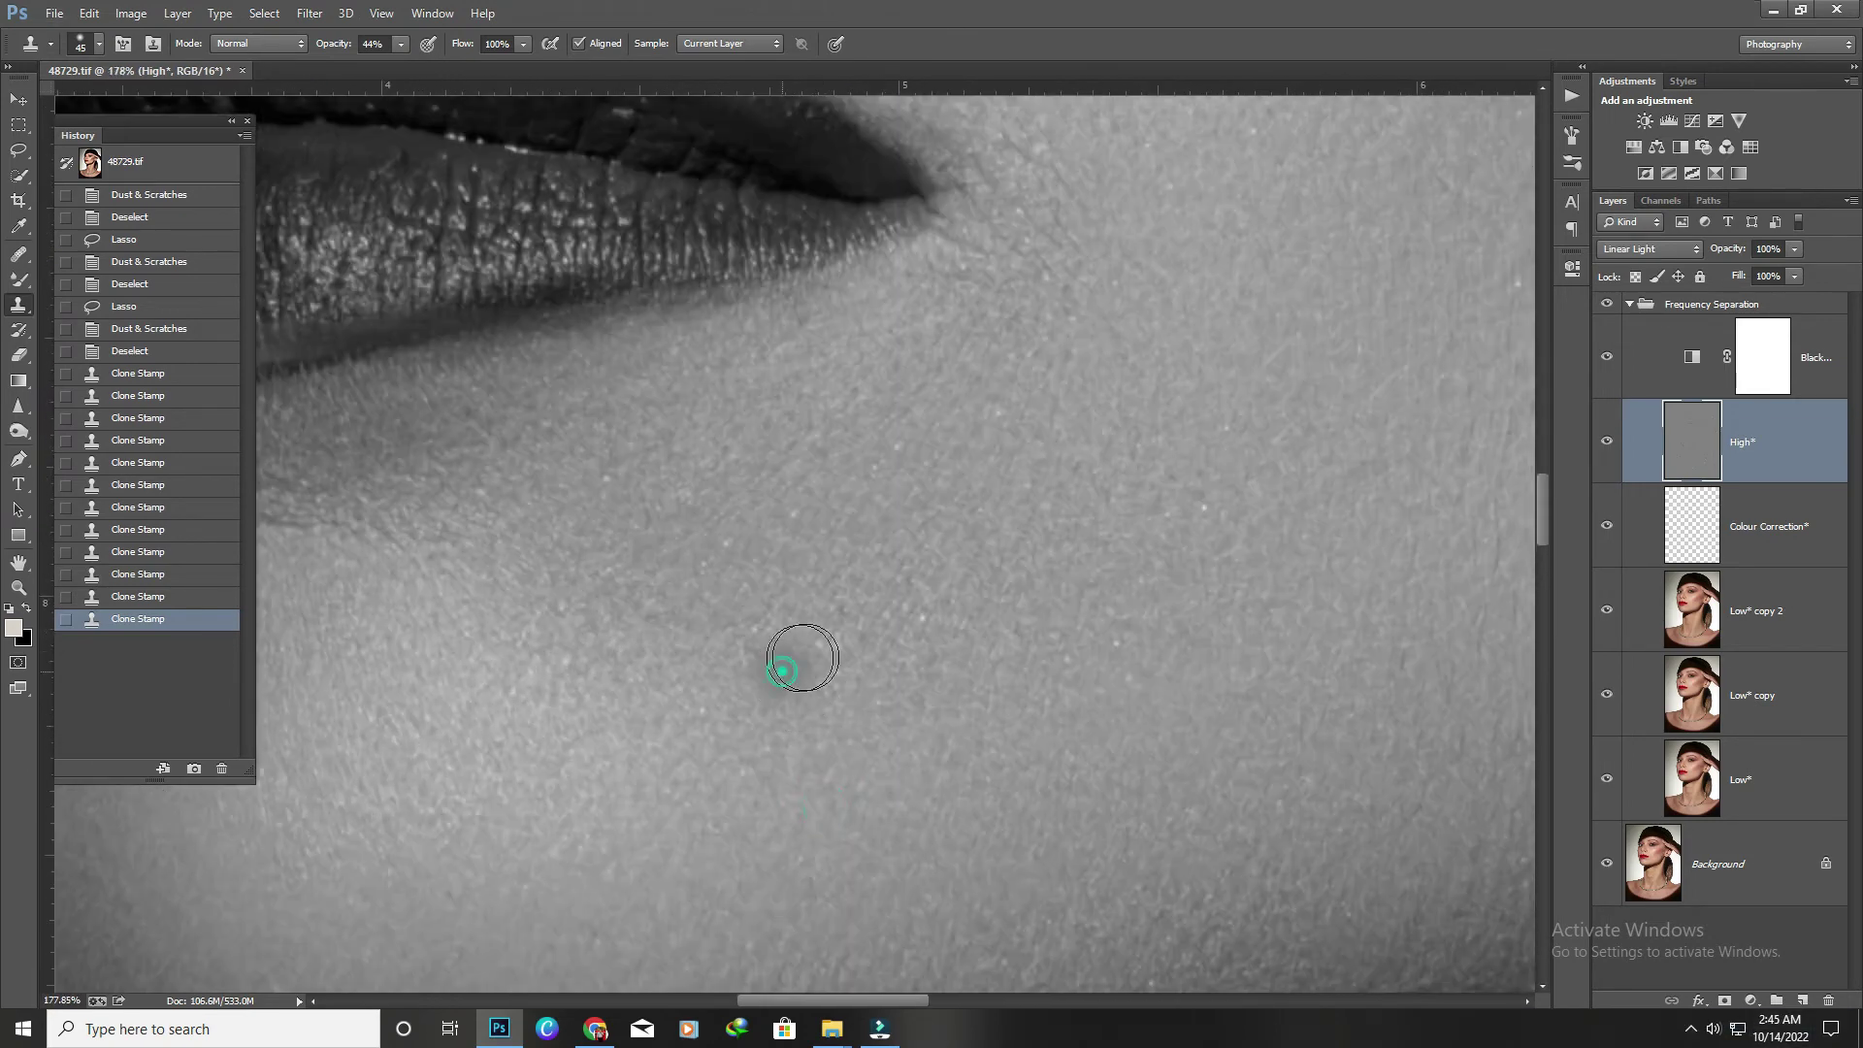
pyautogui.click(758, 632)
pyautogui.scroll(2, 741, 697)
pyautogui.scroll(-3, 741, 697)
pyautogui.scroll(-8, 776, 679)
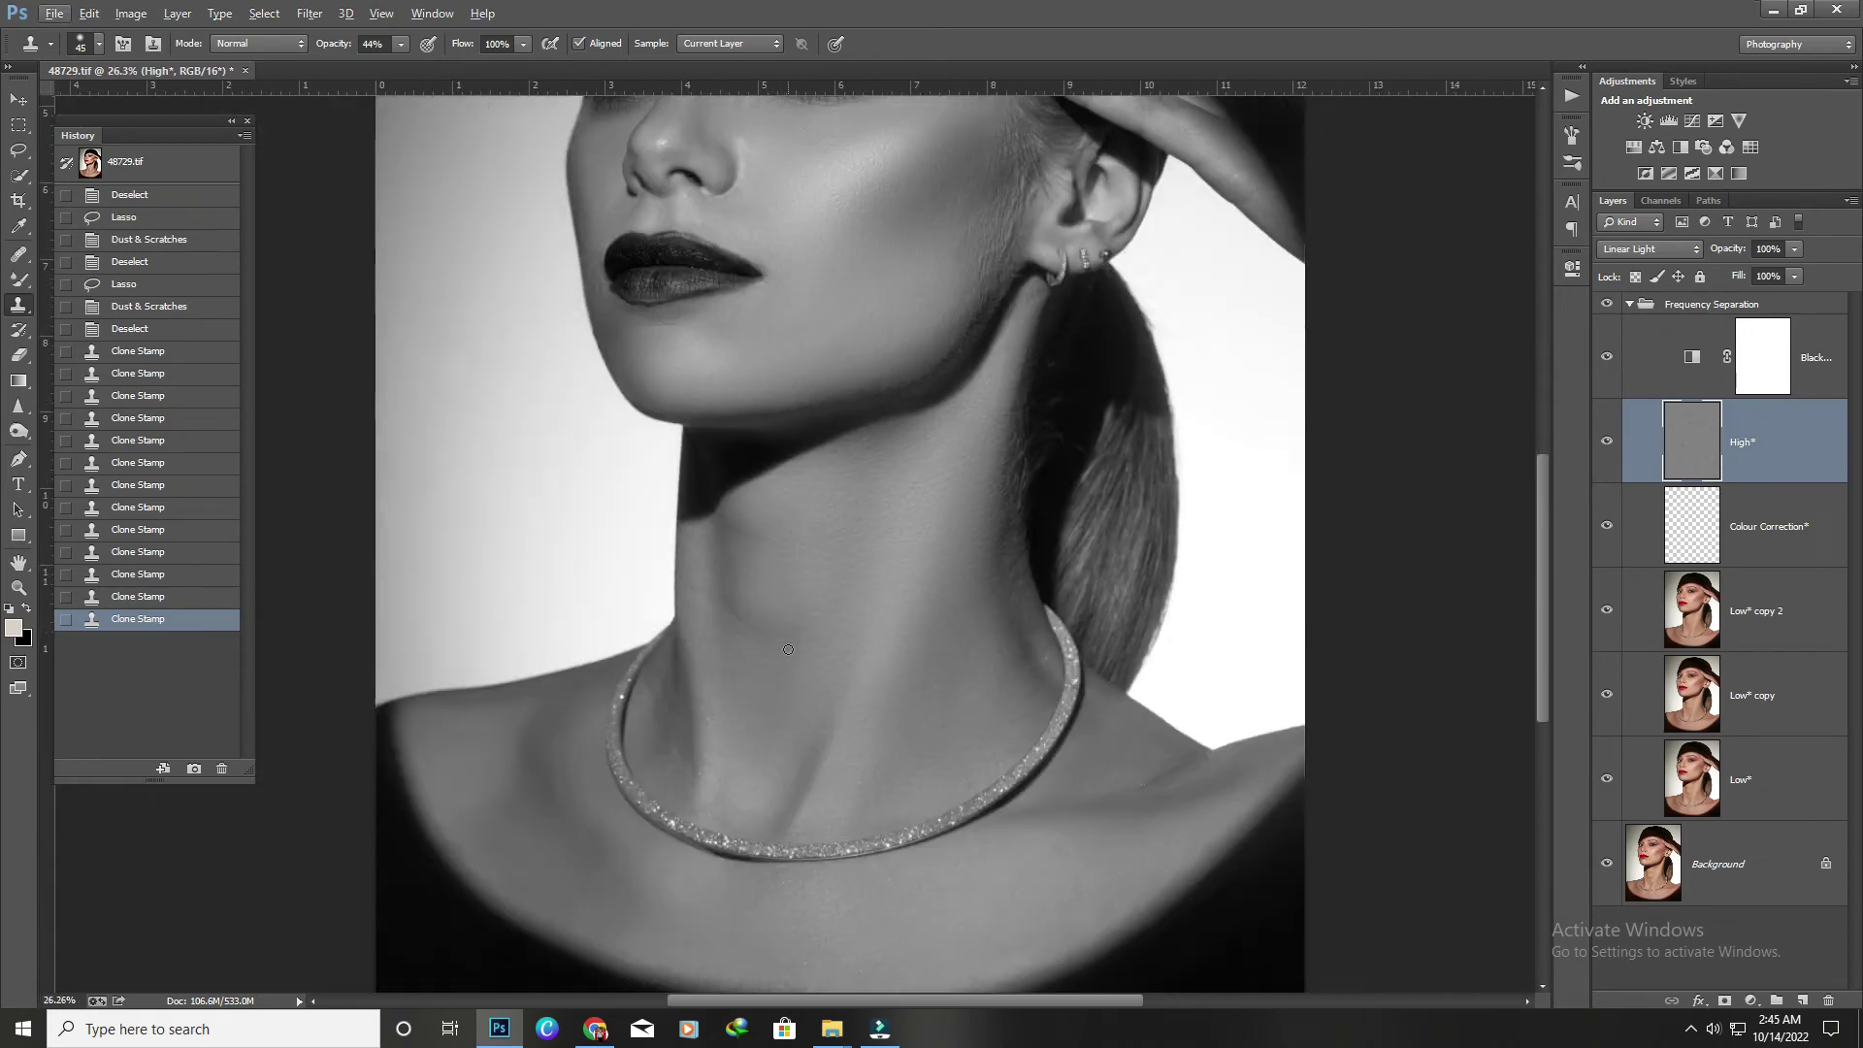
pyautogui.scroll(-1, 799, 663)
# Lasso the shadowed neck area above the necklace, cancelling an unwanted Gaussian Blur.
pyautogui.click(1788, 603)
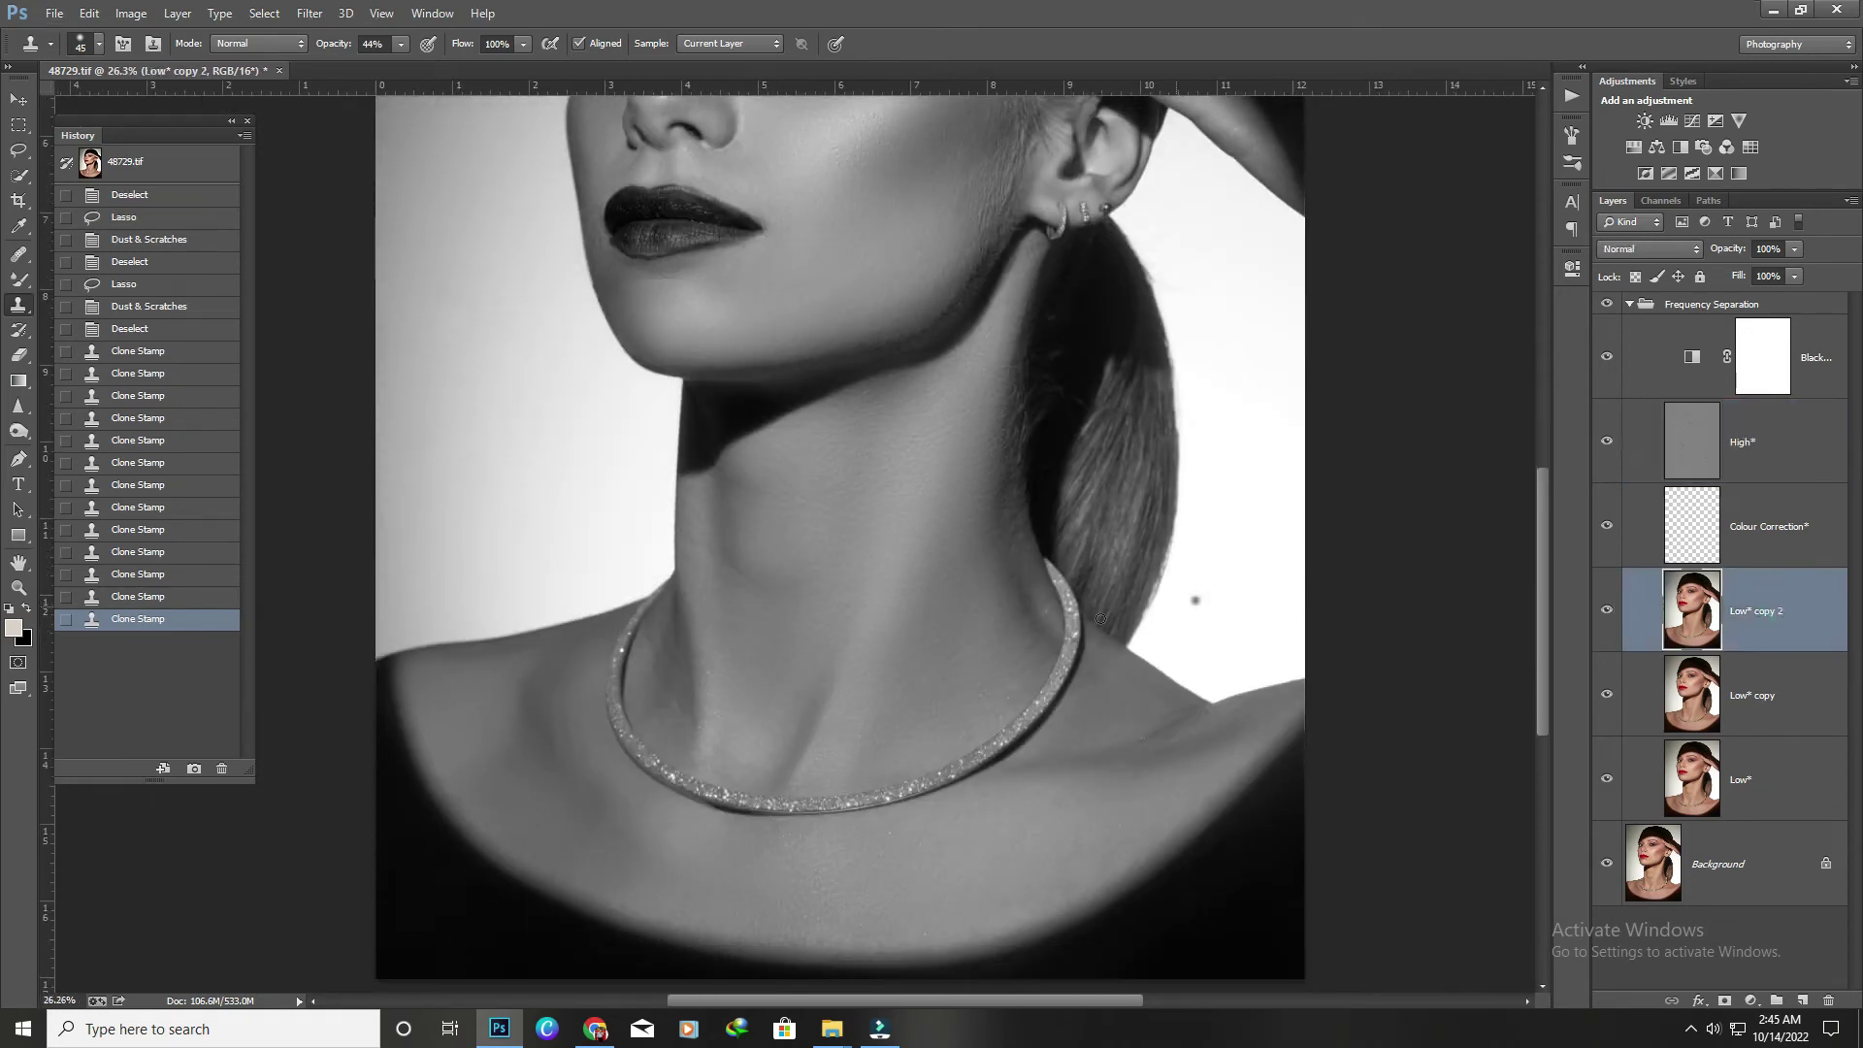
pyautogui.press('l')
pyautogui.scroll(3, 693, 544)
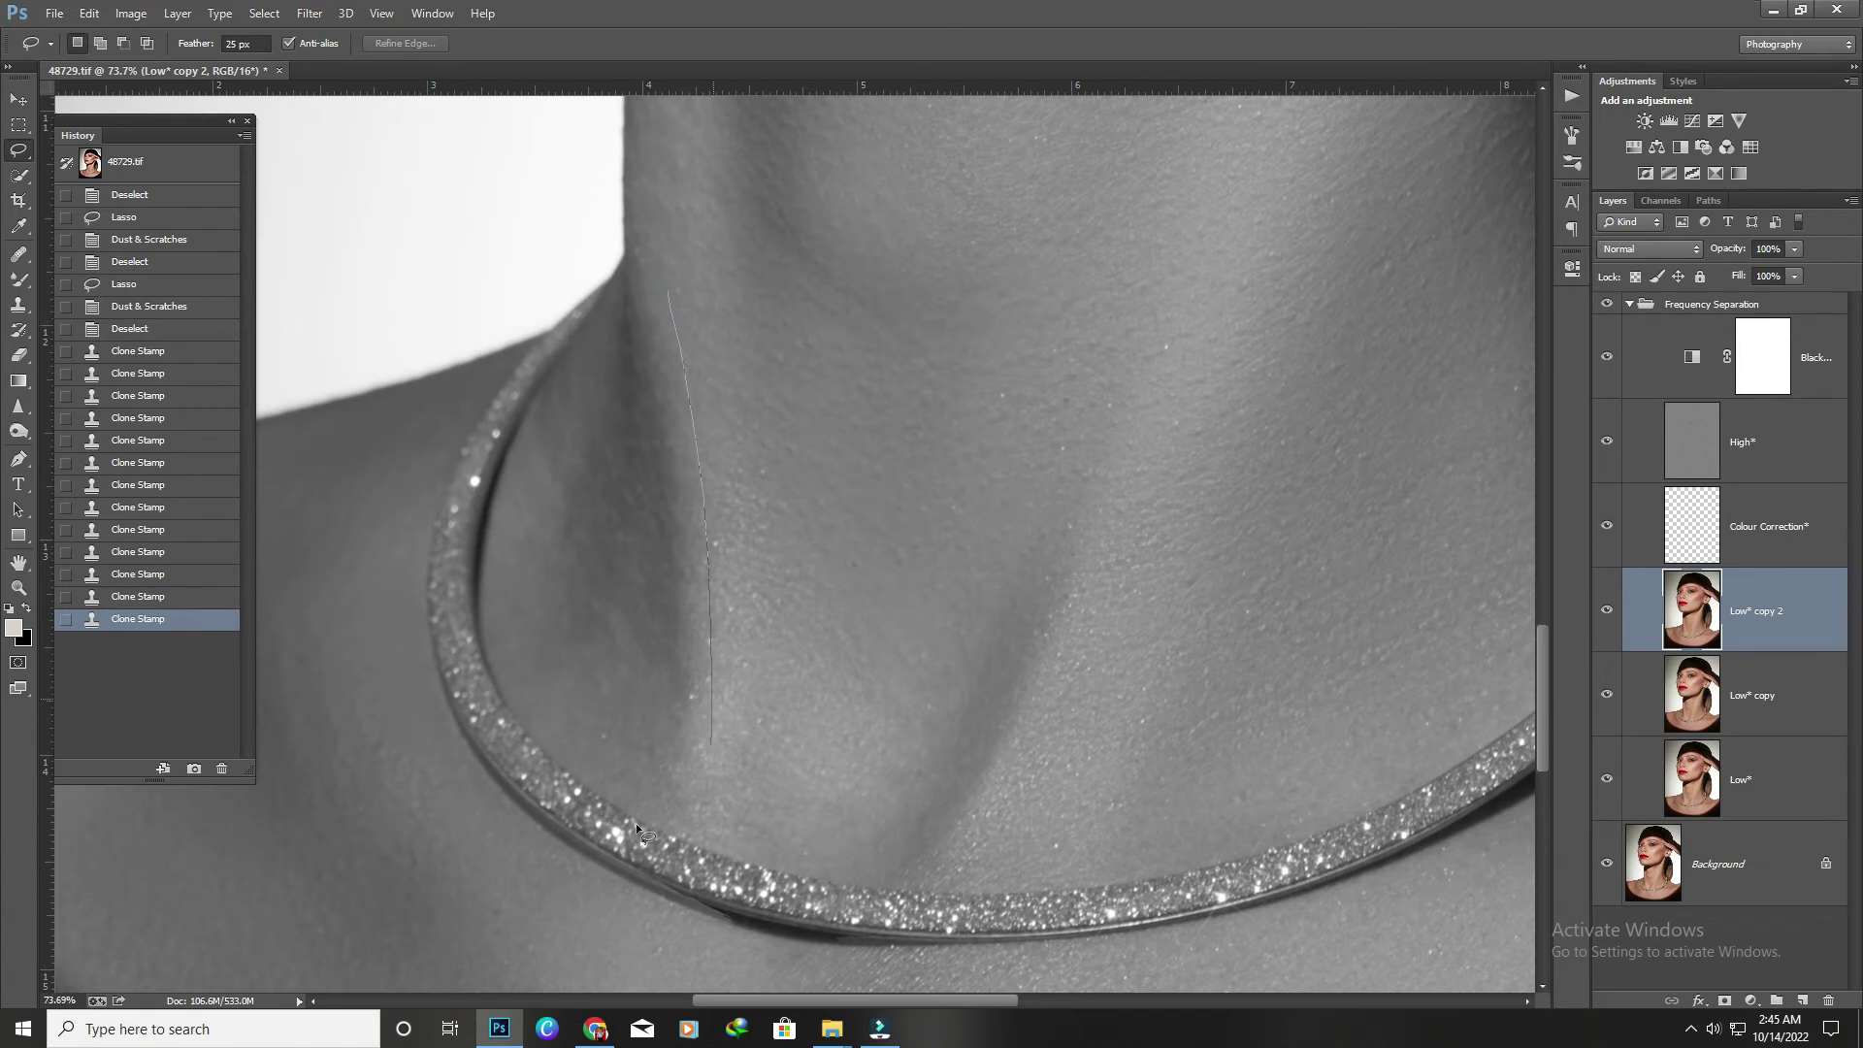
pyautogui.moveTo(580, 652)
pyautogui.mouseDown()
pyautogui.moveTo(673, 353)
pyautogui.moveTo(644, 363)
pyautogui.mouseUp()
pyautogui.hotkey('ctrl', 'z')
pyautogui.hotkey('alt', ']')
pyautogui.hotkey('alt', ']')
pyautogui.hotkey('ctrl', 'd')
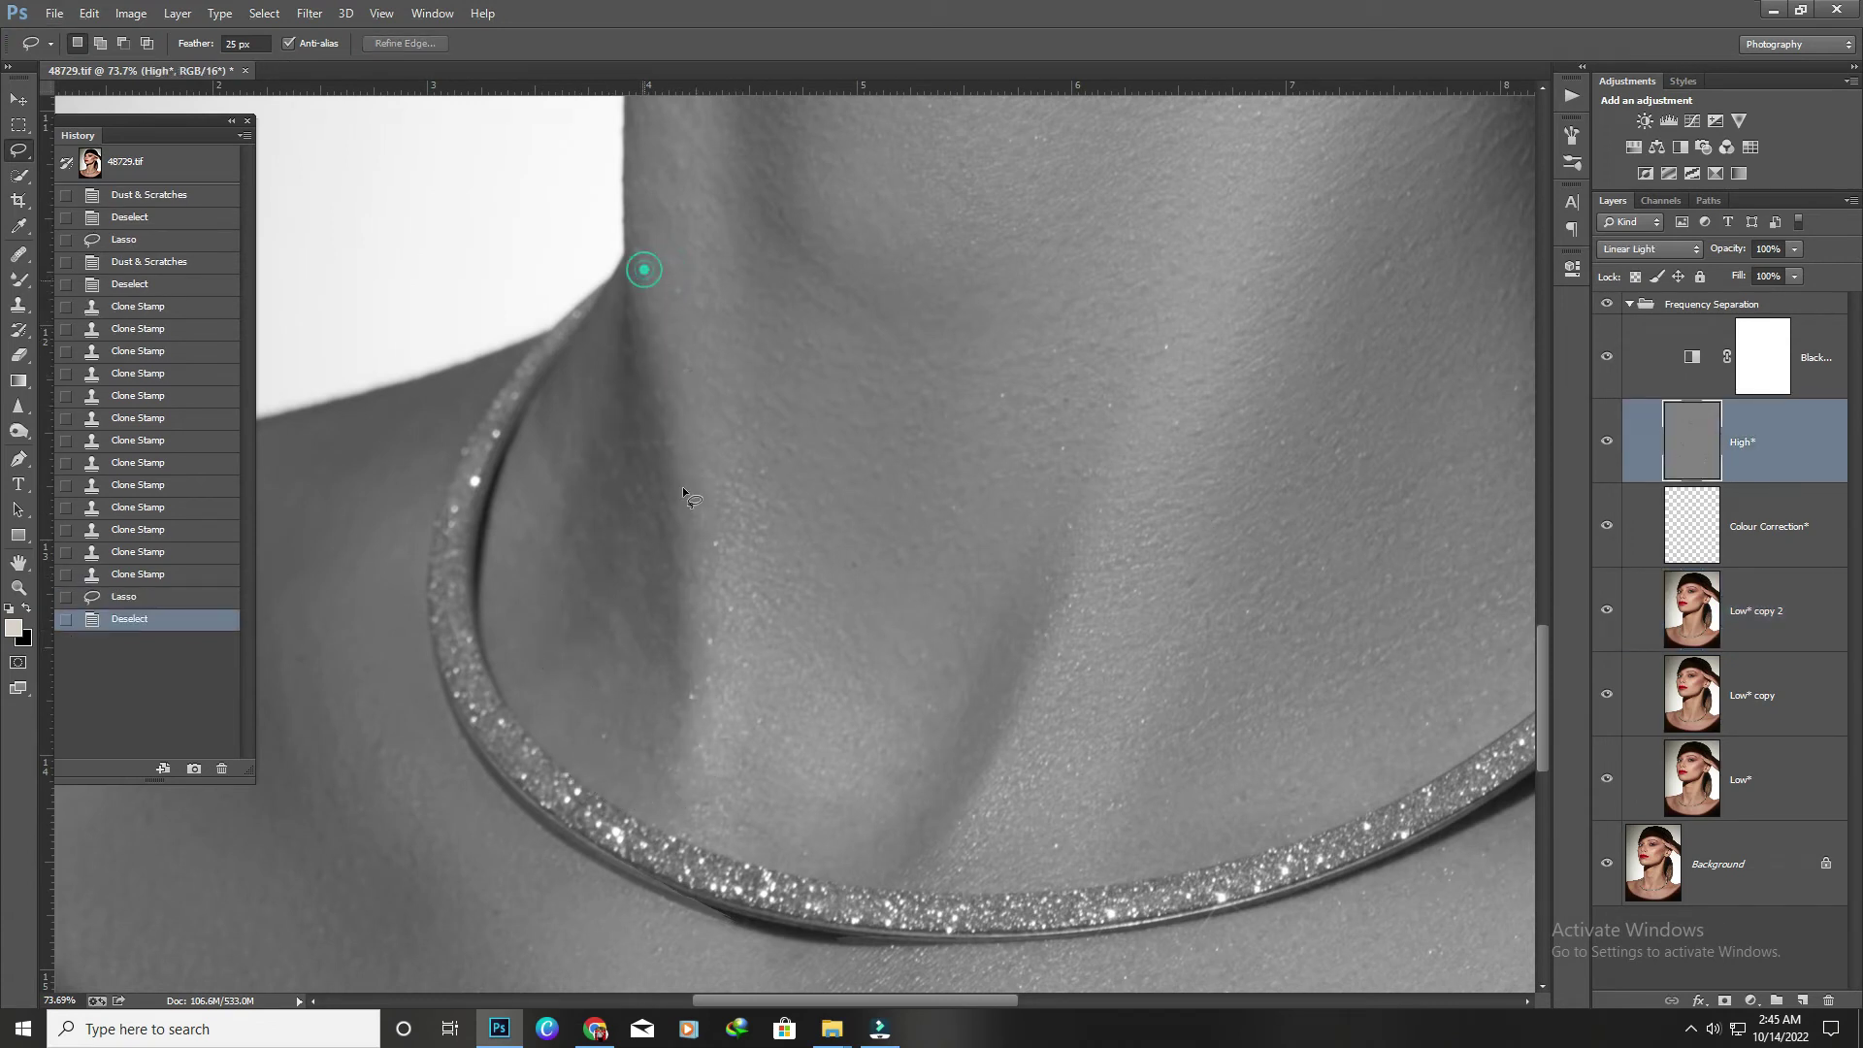
pyautogui.moveTo(635, 267); pyautogui.dragTo(635, 270)
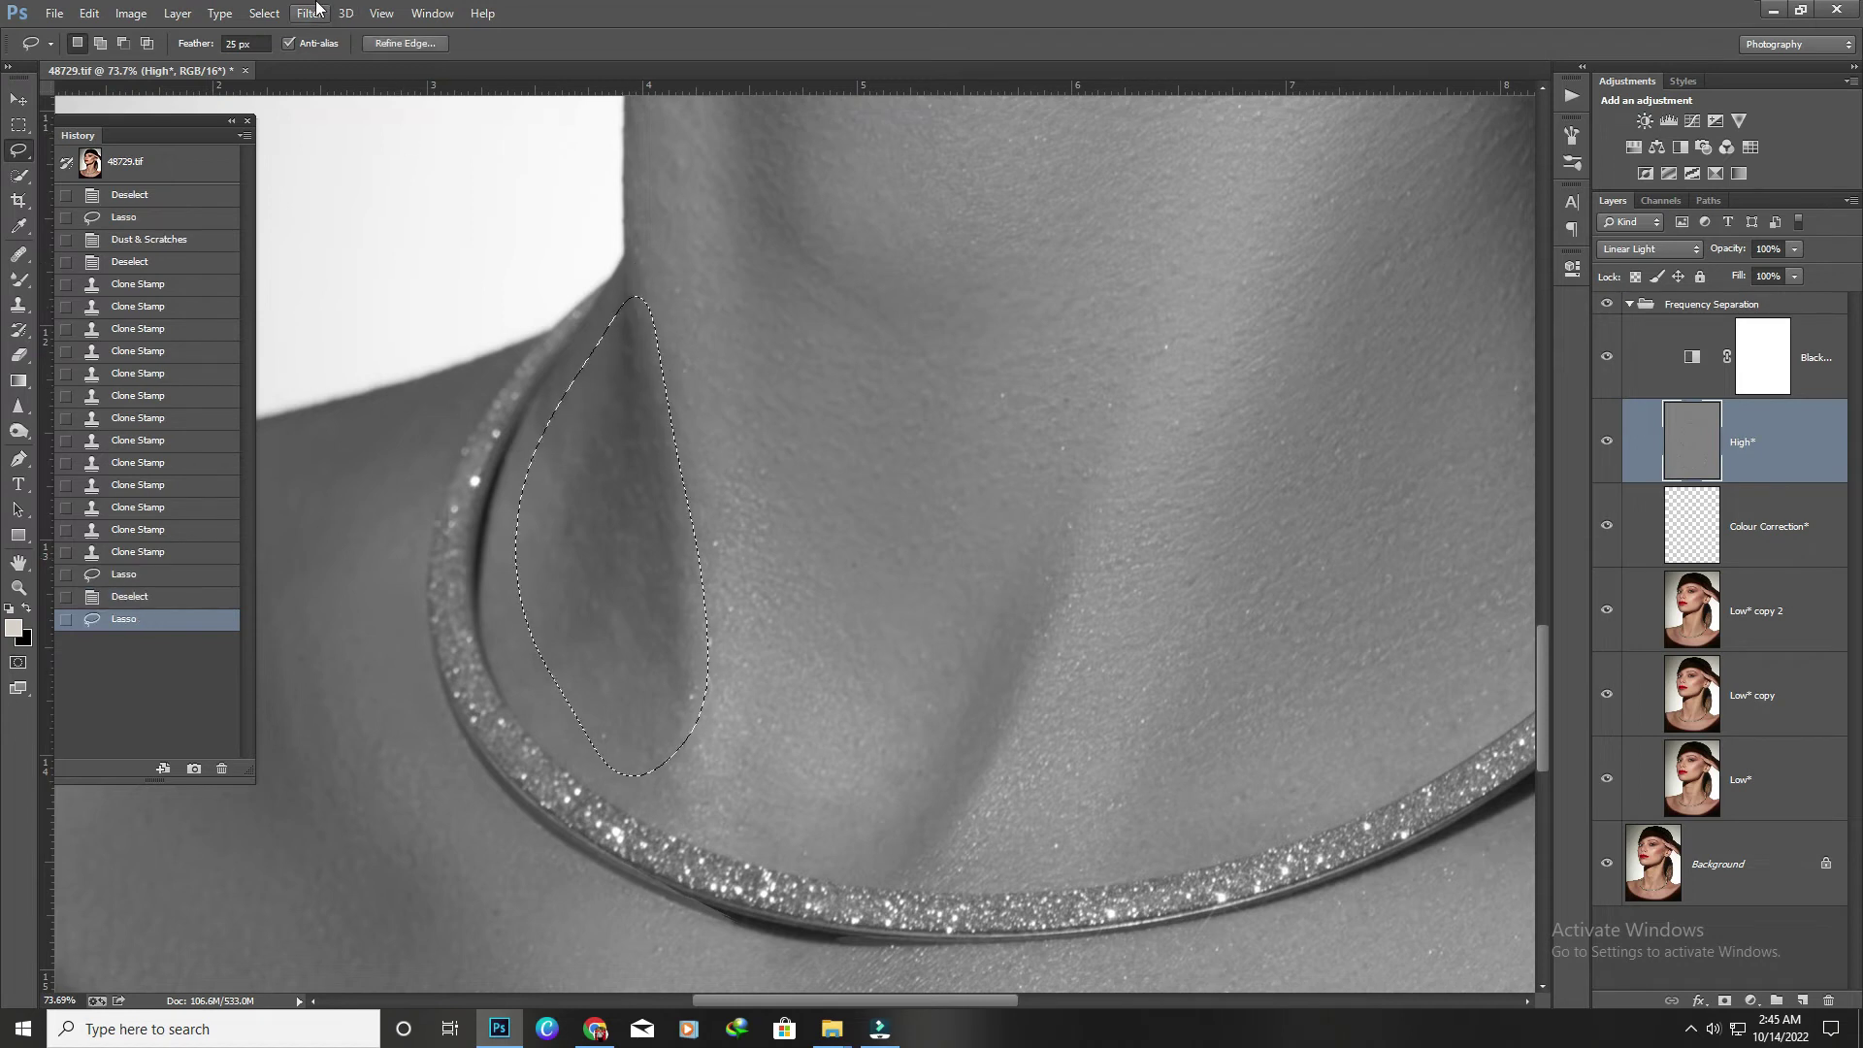
pyautogui.click(309, 13)
pyautogui.click(625, 364)
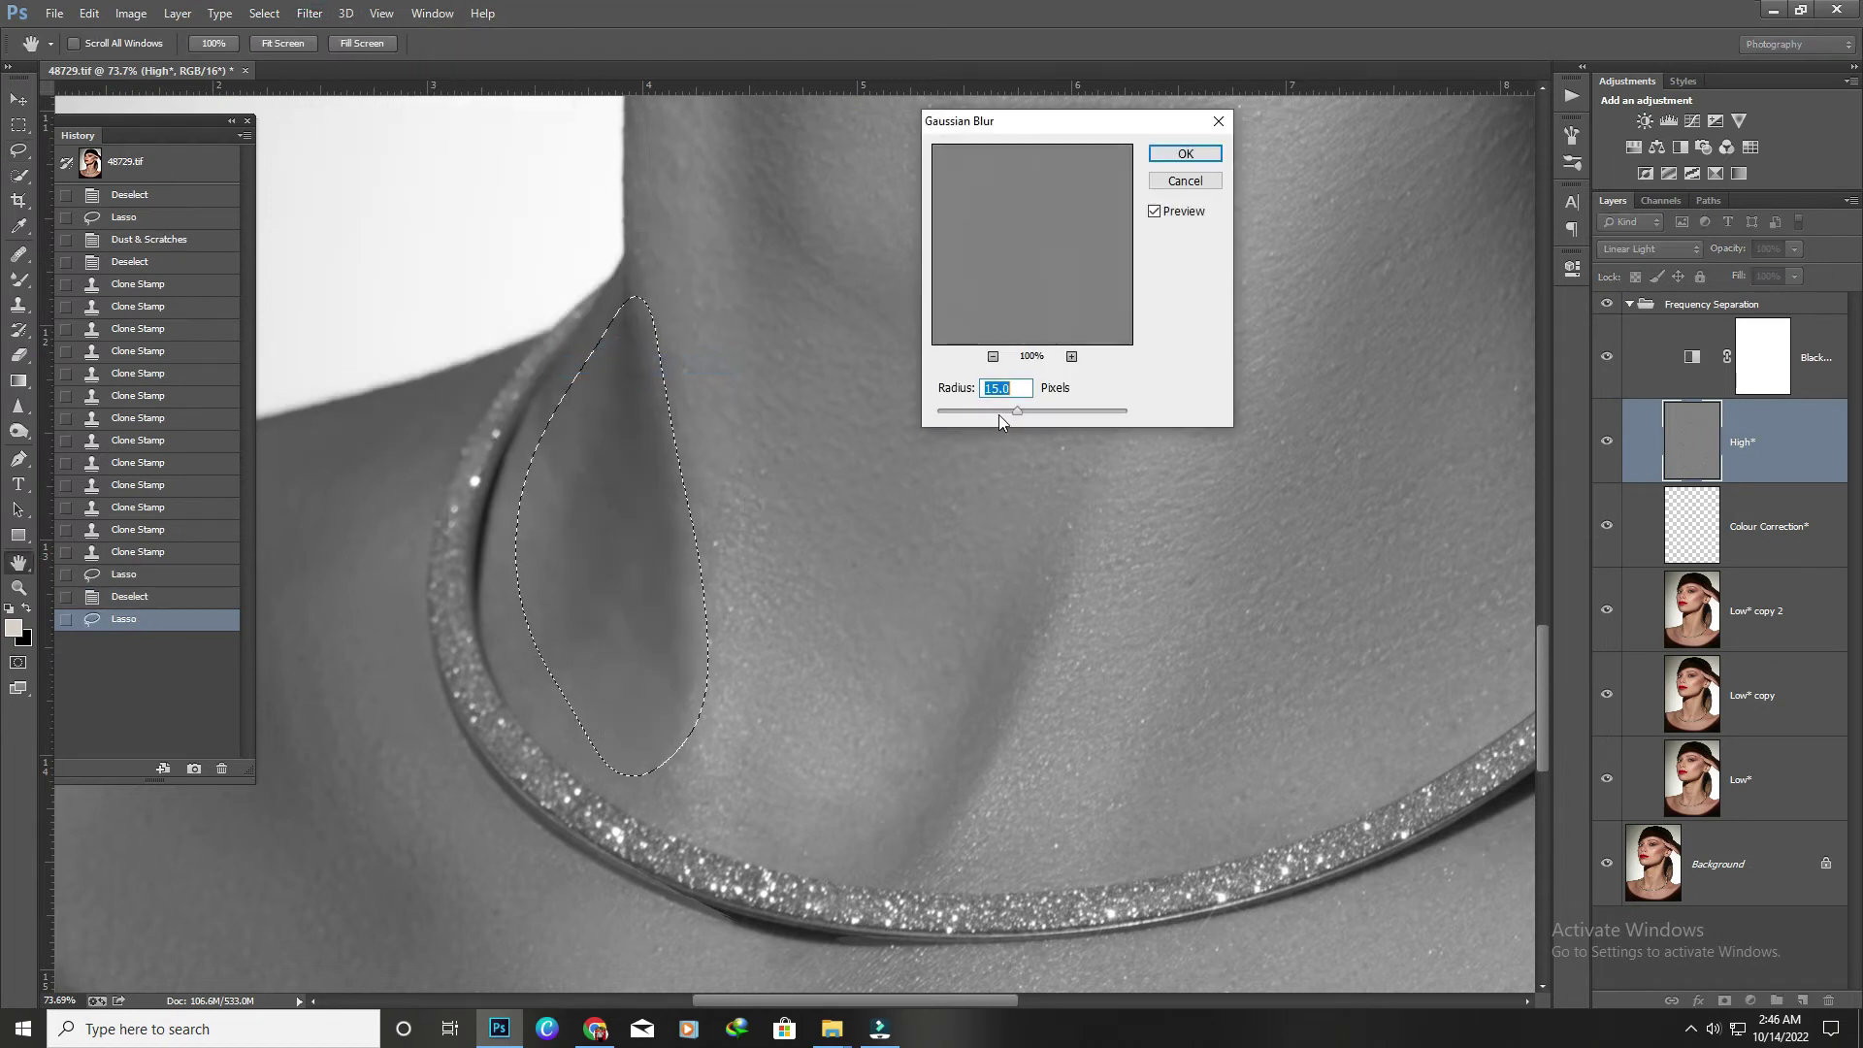
pyautogui.click(1198, 190)
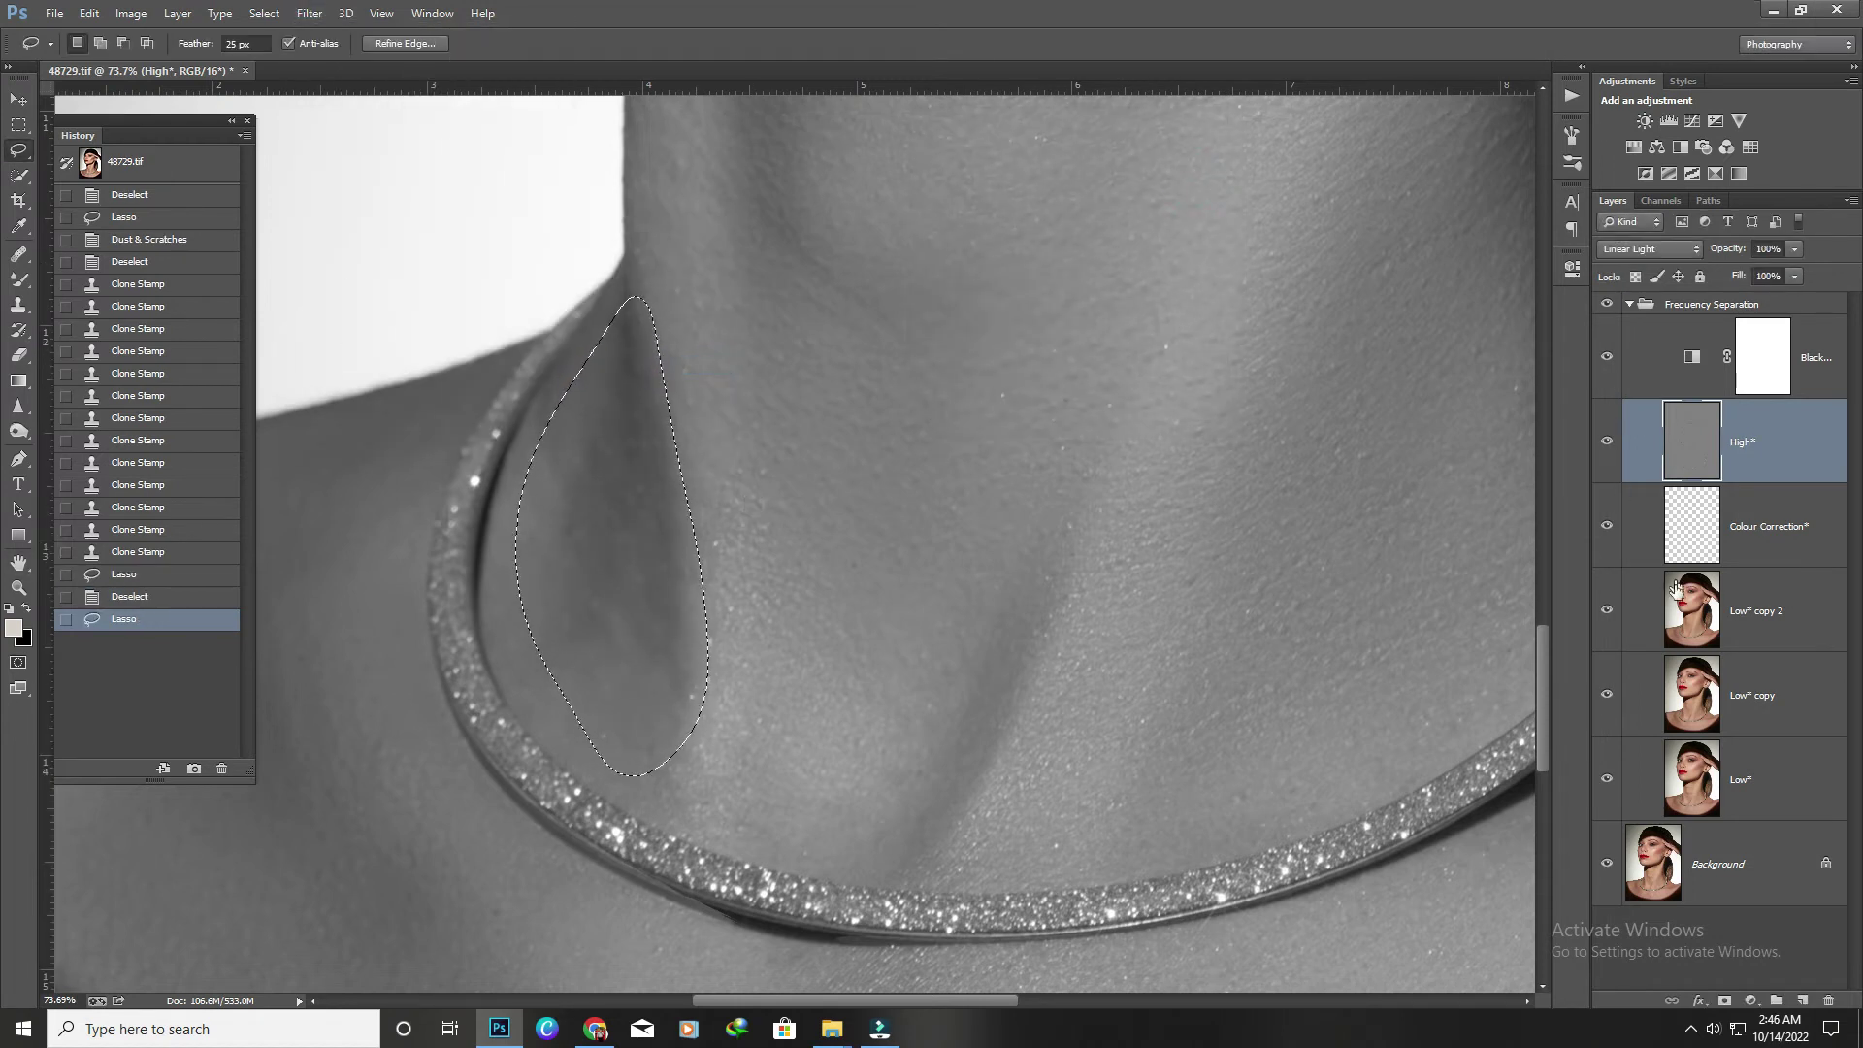
# Apply Dust & Scratches radius 34 on Low* copy 2, deselect, and blend one mixer-brush stroke.
pyautogui.click(1756, 611)
pyautogui.click(310, 13)
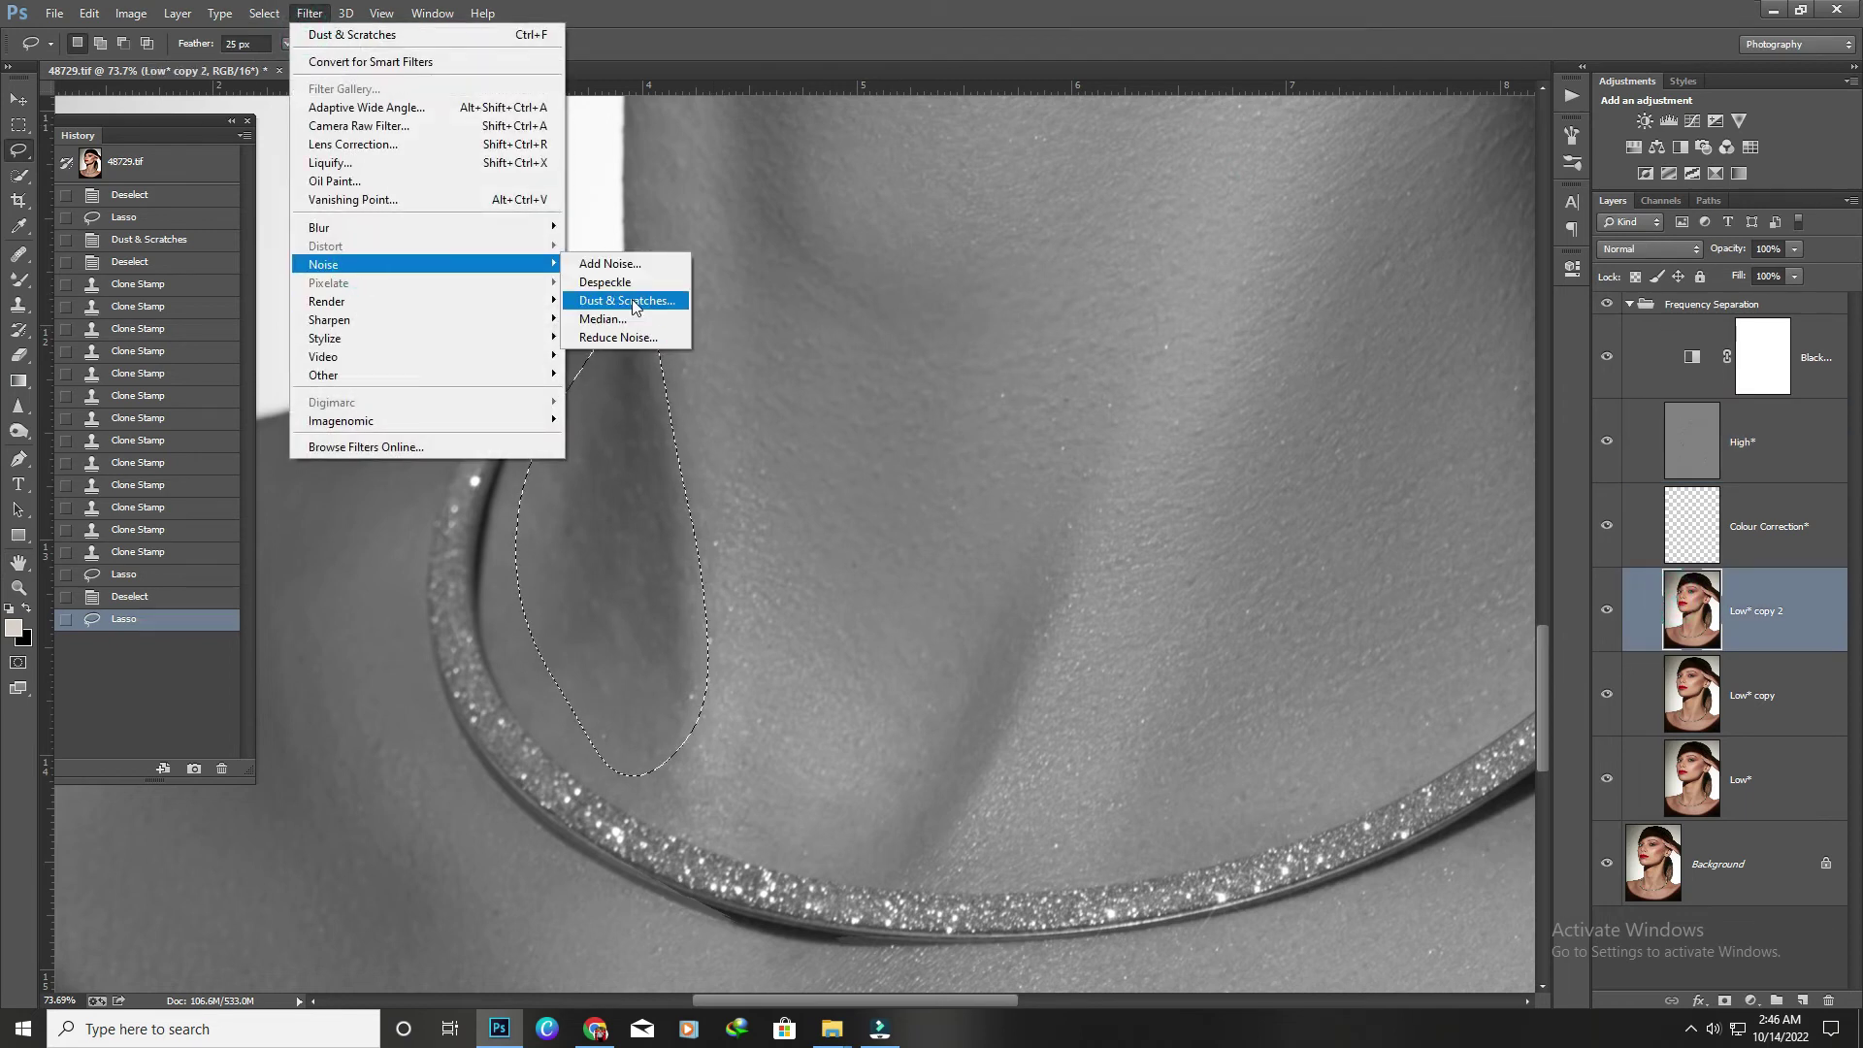
pyautogui.click(625, 301)
pyautogui.click(263, 482)
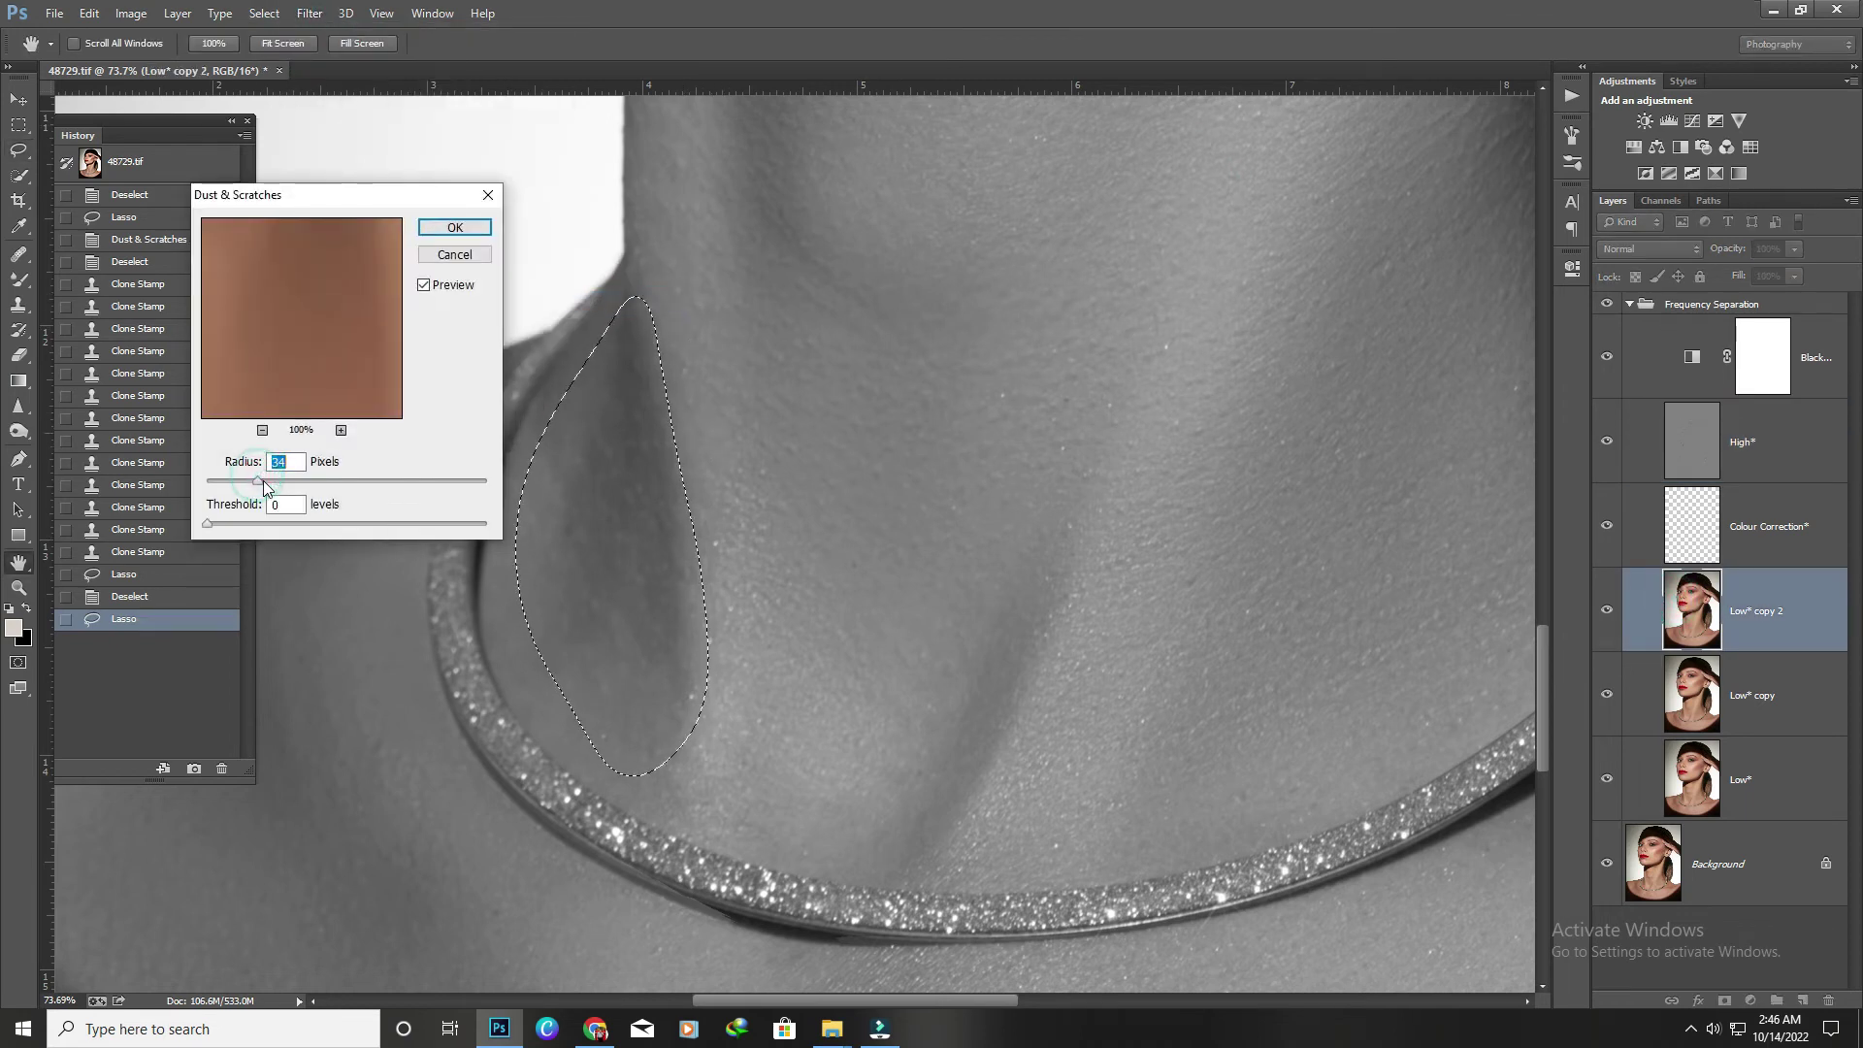
pyautogui.press('Return')
pyautogui.hotkey('ctrl', 'd')
pyautogui.press('b')
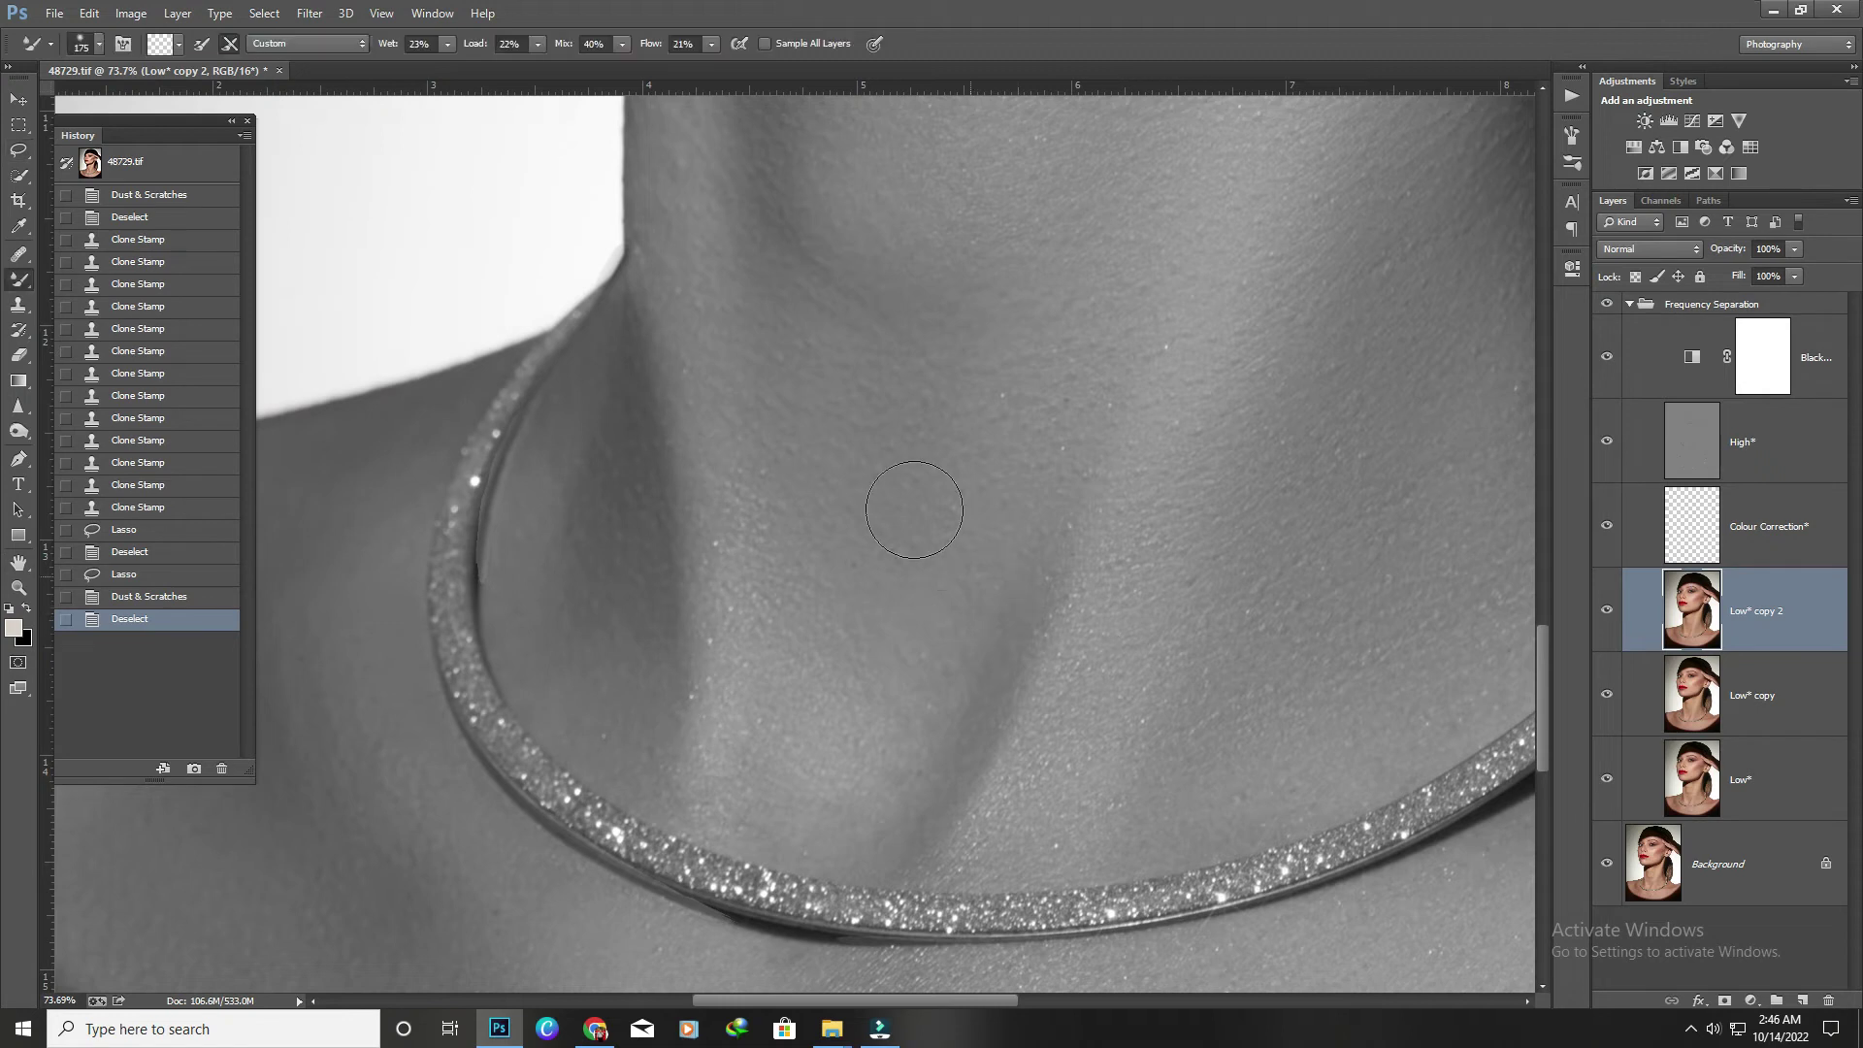
pyautogui.moveTo(628, 691); pyautogui.dragTo(603, 499)
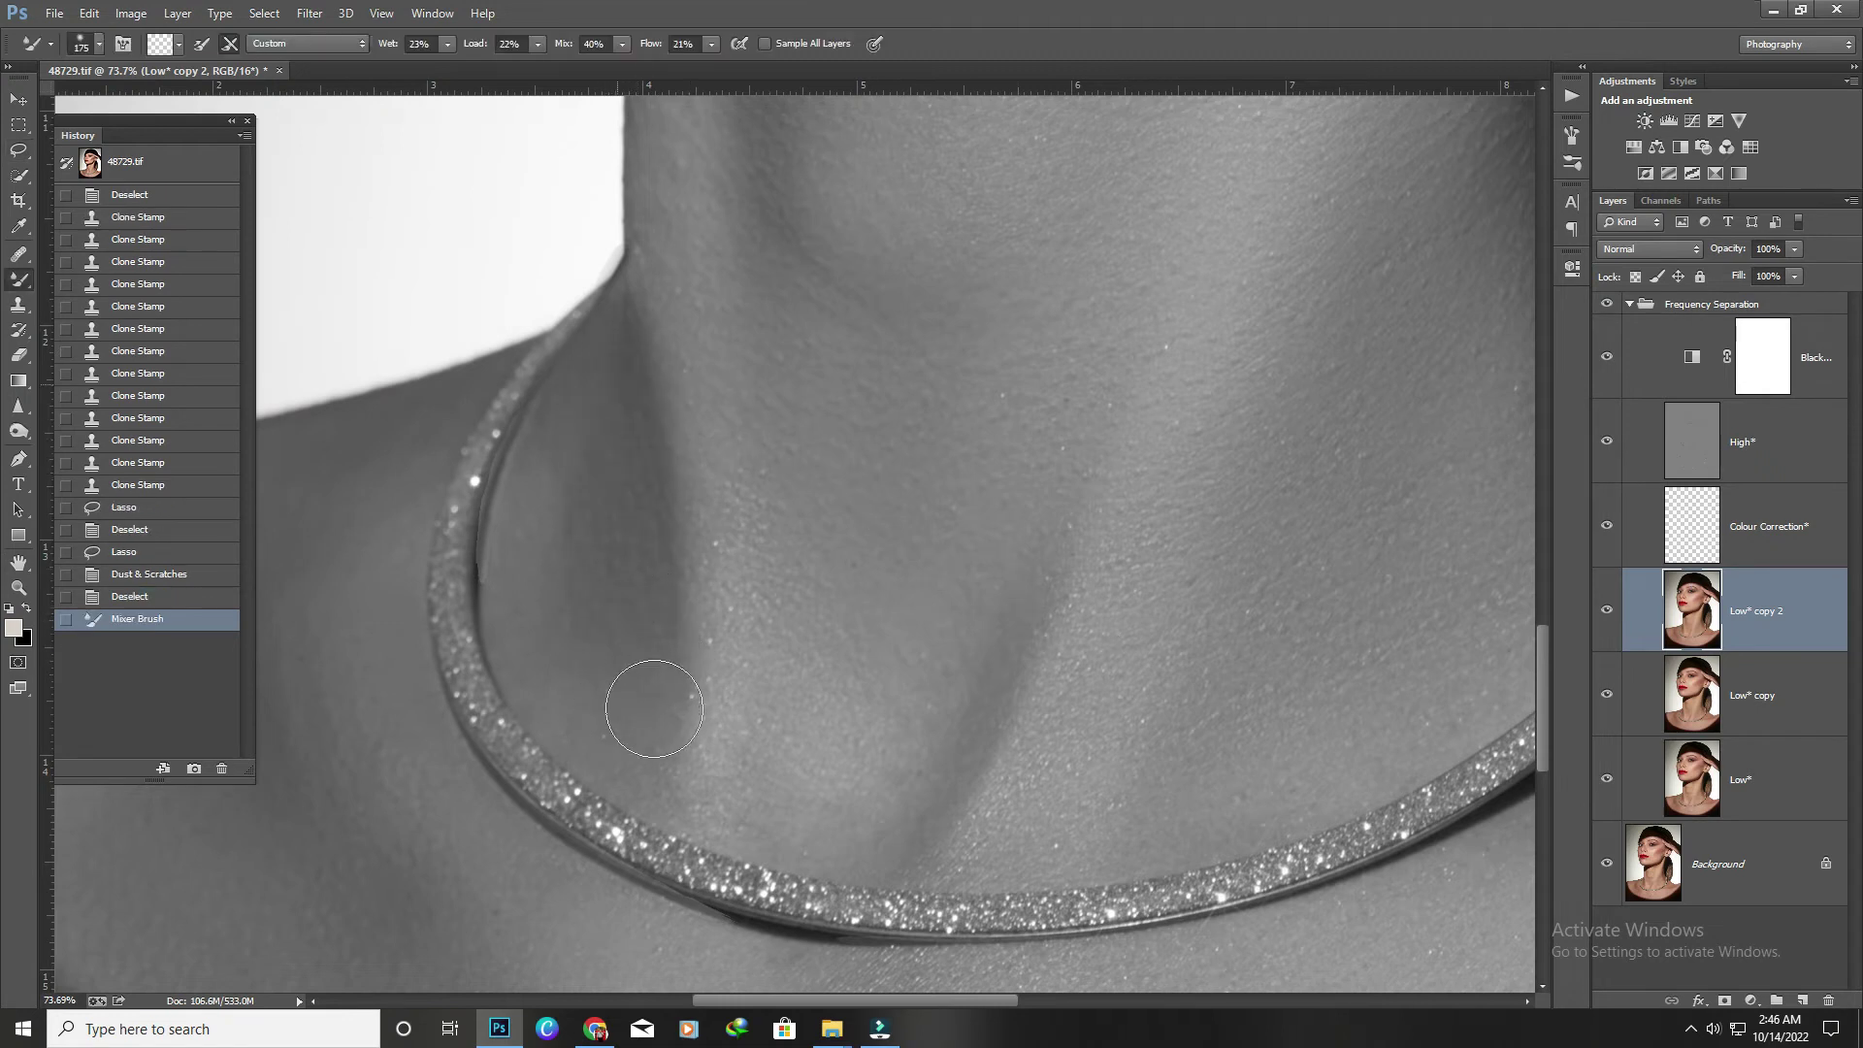
# Blend the skin tones up and down the neck with mixer-brush strokes.
pyautogui.moveTo(600, 419); pyautogui.dragTo(571, 607)
pyautogui.moveTo(638, 751)
pyautogui.mouseDown()
pyautogui.moveTo(615, 416)
pyautogui.moveTo(638, 379)
pyautogui.moveTo(707, 770)
pyautogui.moveTo(666, 420)
pyautogui.mouseUp()
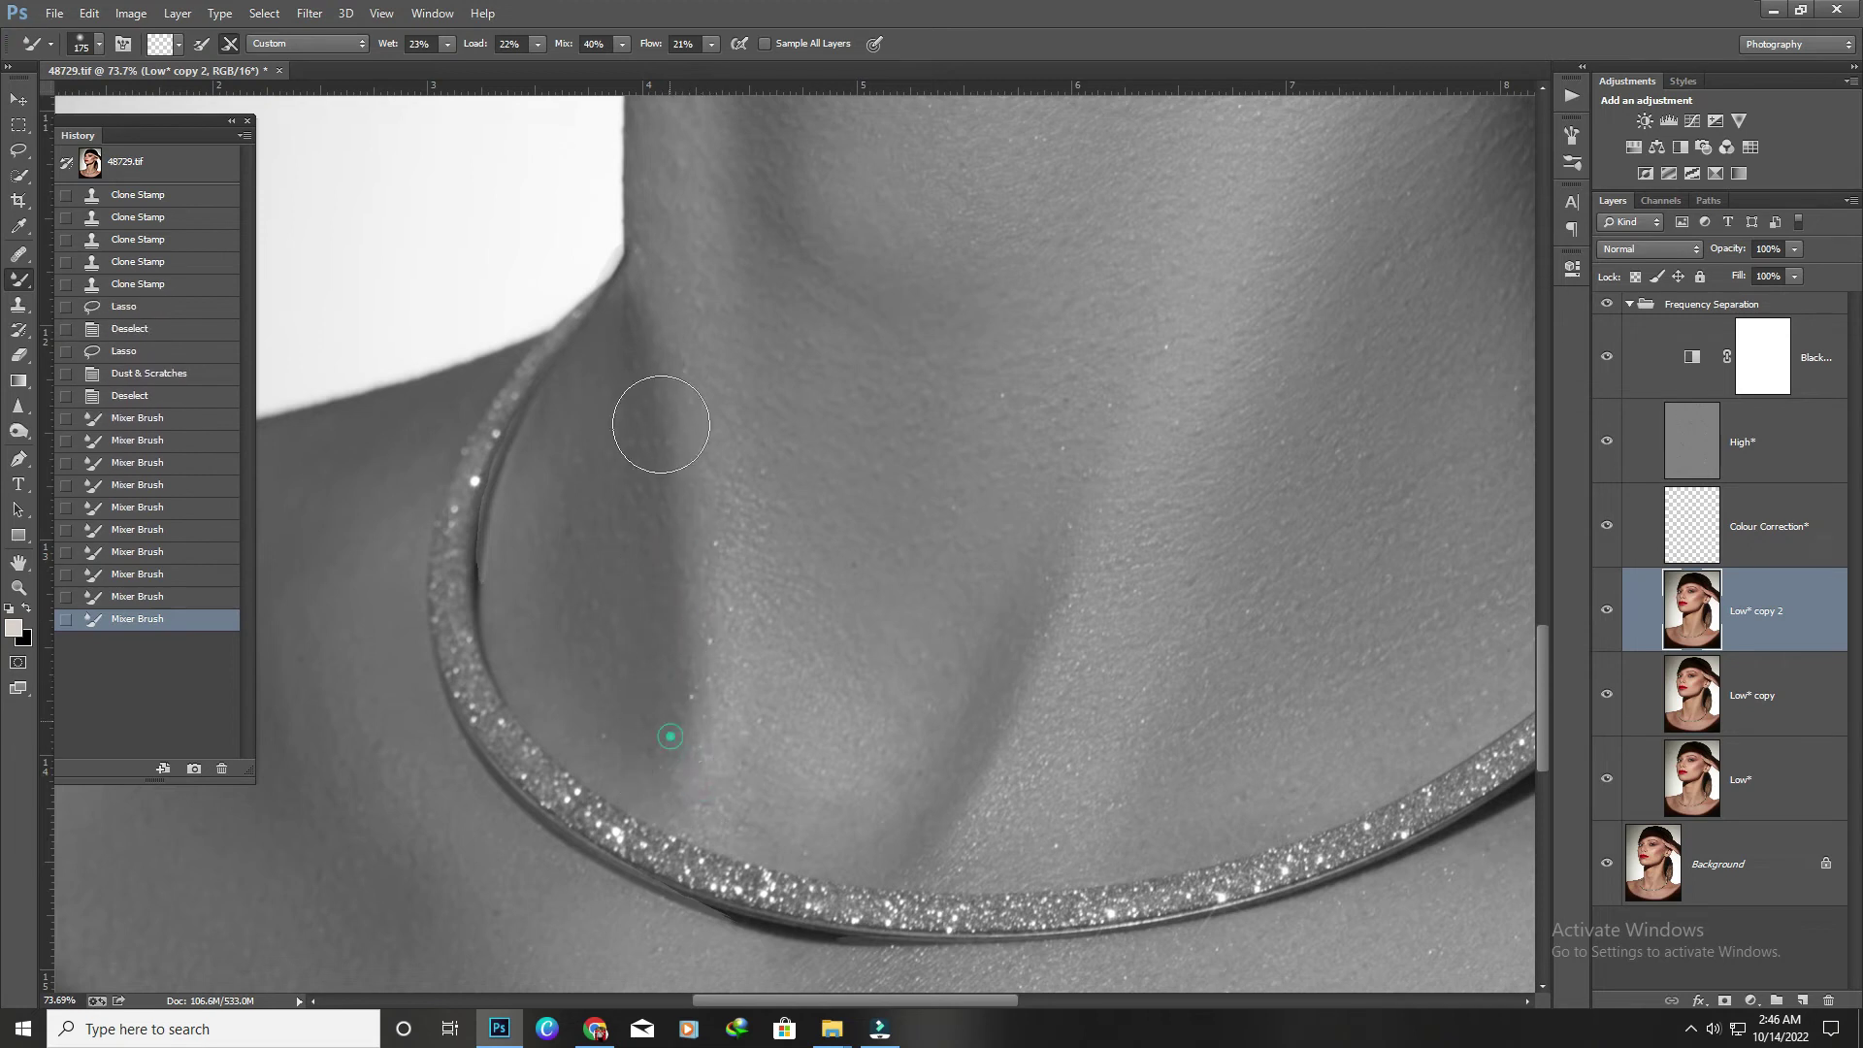
pyautogui.moveTo(669, 699); pyautogui.dragTo(644, 291)
pyautogui.moveTo(666, 630); pyautogui.dragTo(666, 760)
pyautogui.moveTo(679, 680)
pyautogui.mouseDown()
pyautogui.moveTo(672, 760)
pyautogui.moveTo(645, 433)
pyautogui.mouseUp()
pyautogui.scroll(-3, 385, 163)
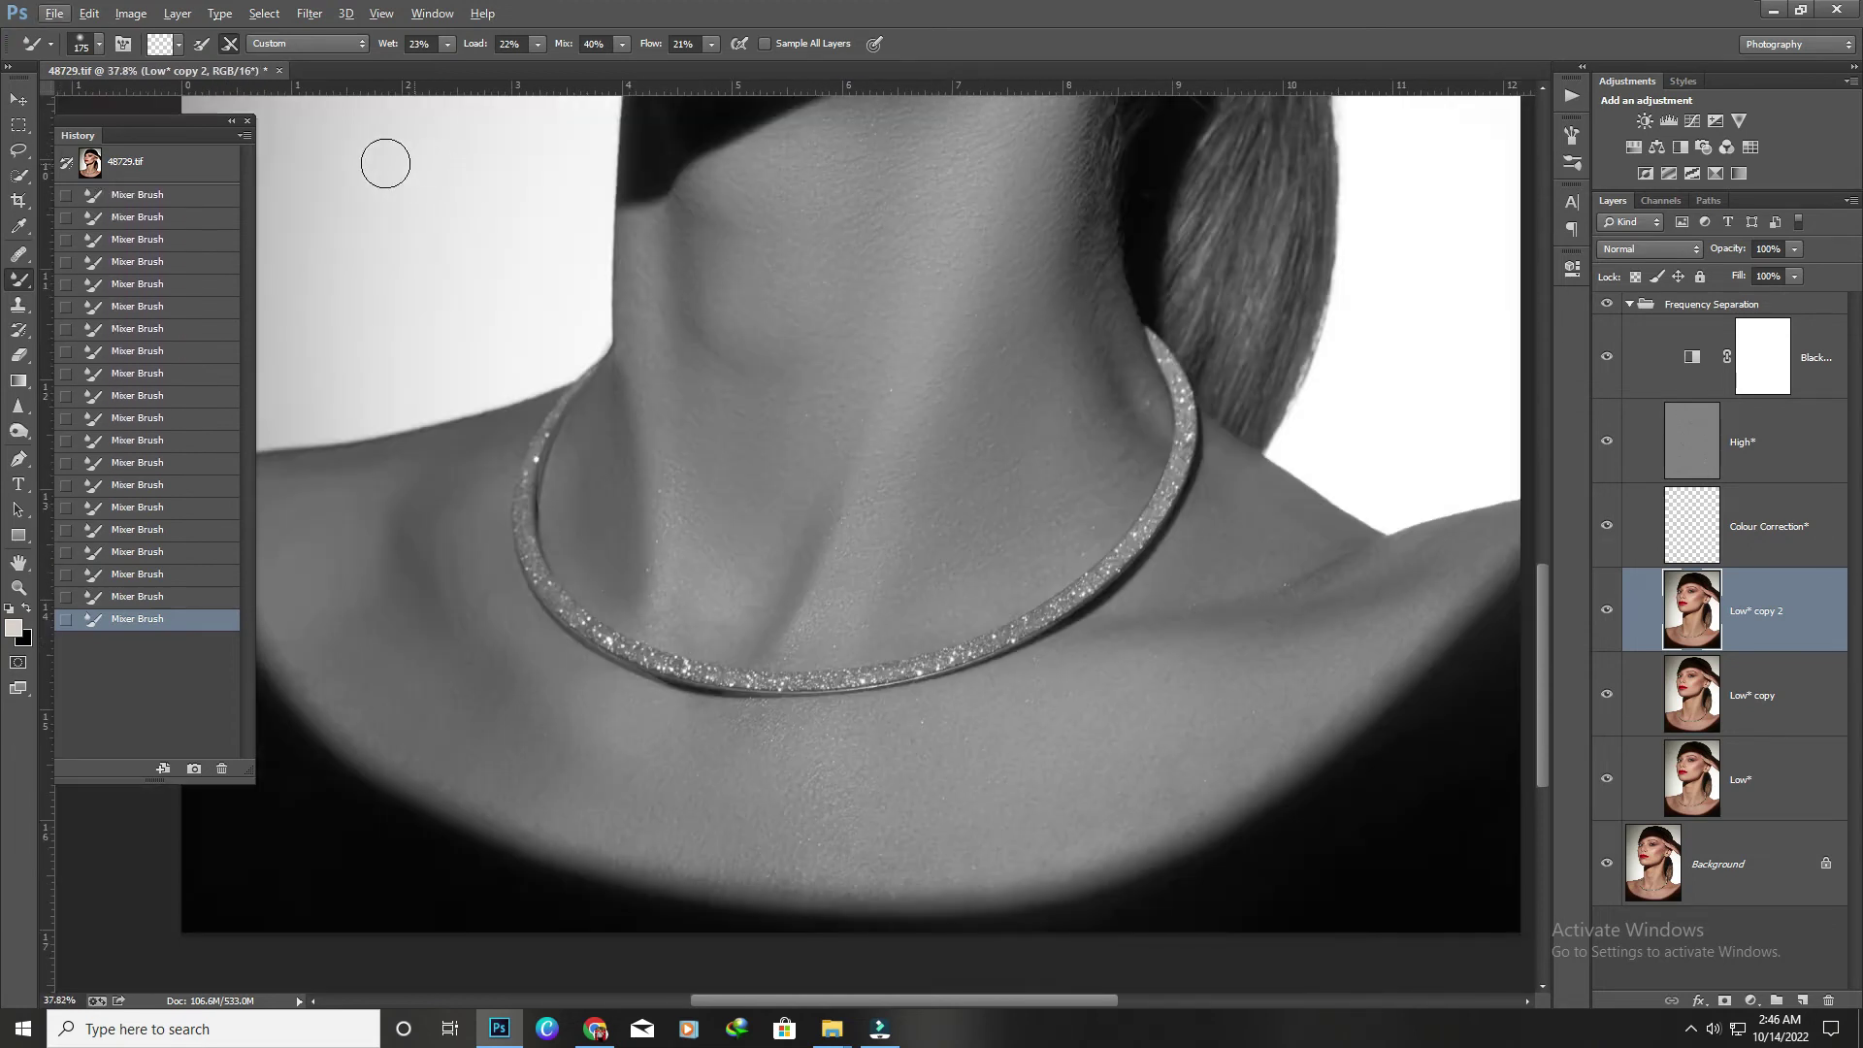
# Clean the mixer brush, review the neck, and make the High* layer active.
pyautogui.click(179, 44)
pyautogui.click(191, 100)
pyautogui.scroll(3, 783, 395)
pyautogui.scroll(-2, 757, 359)
pyautogui.scroll(3, 857, 437)
pyautogui.scroll(3, 970, 680)
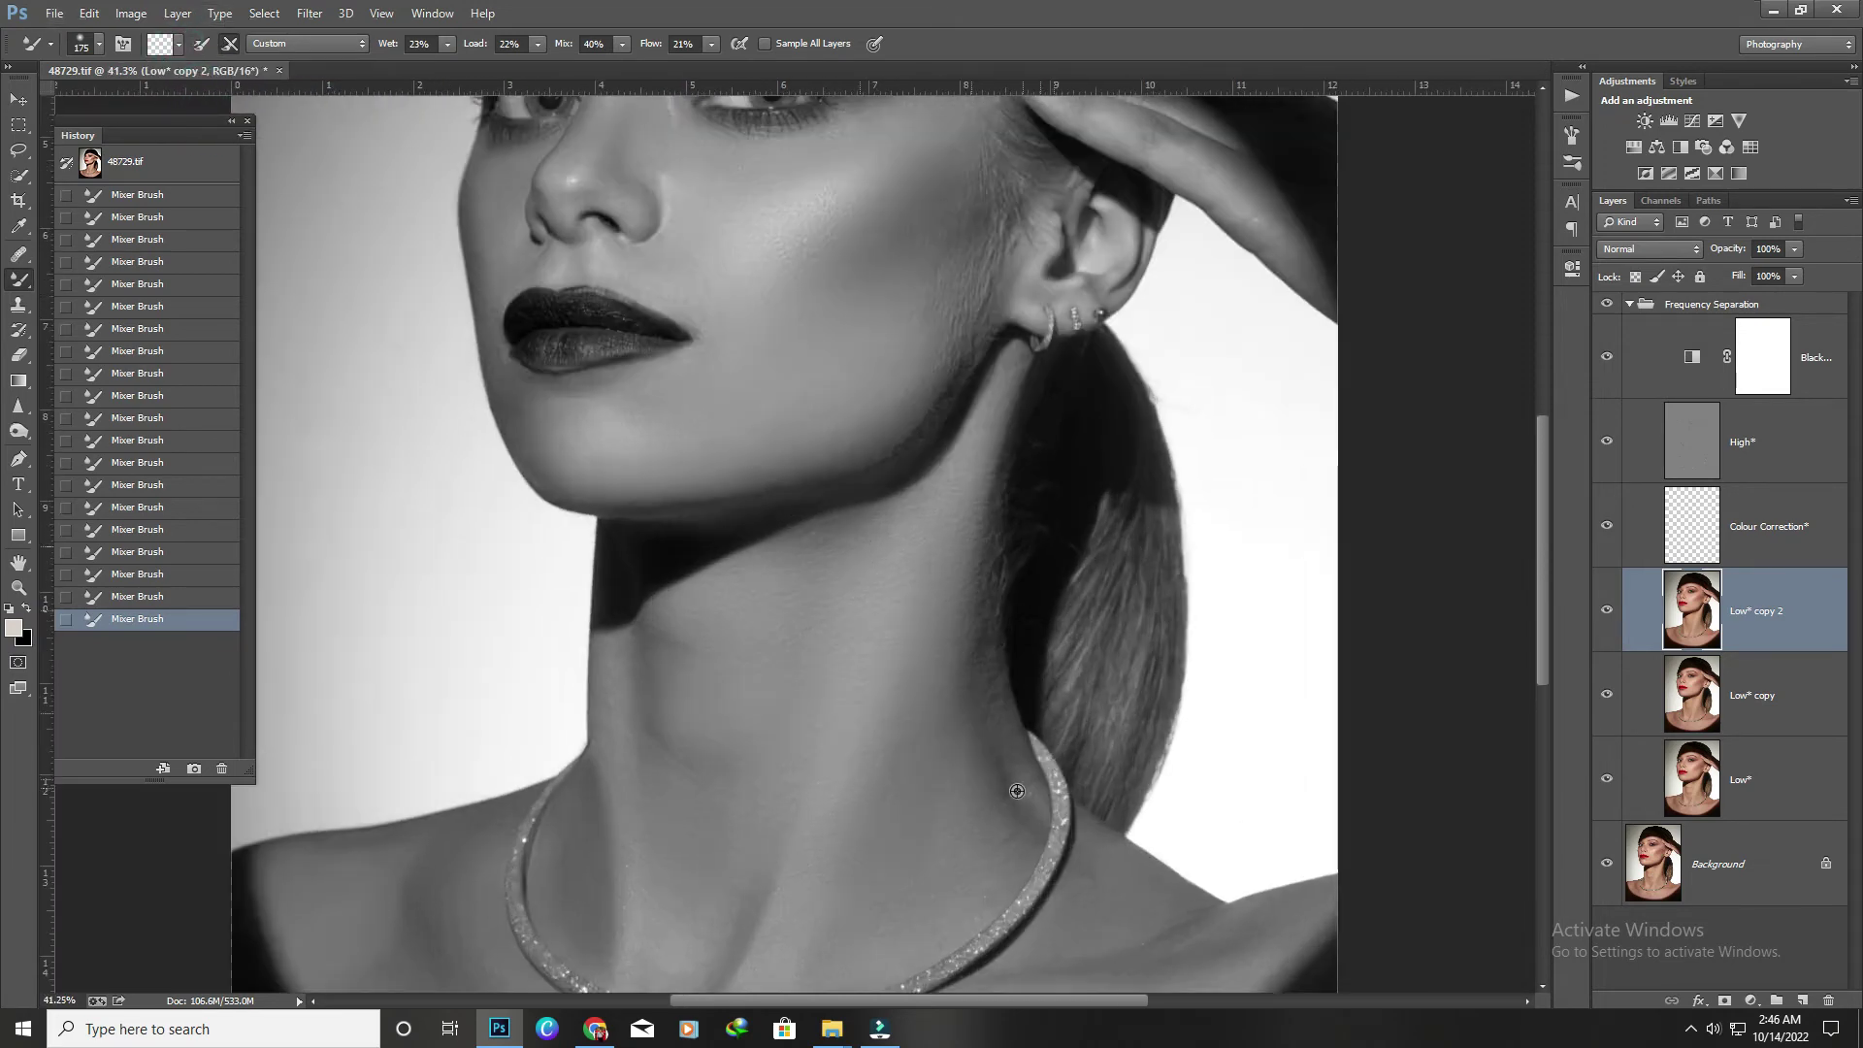
pyautogui.scroll(3, 925, 670)
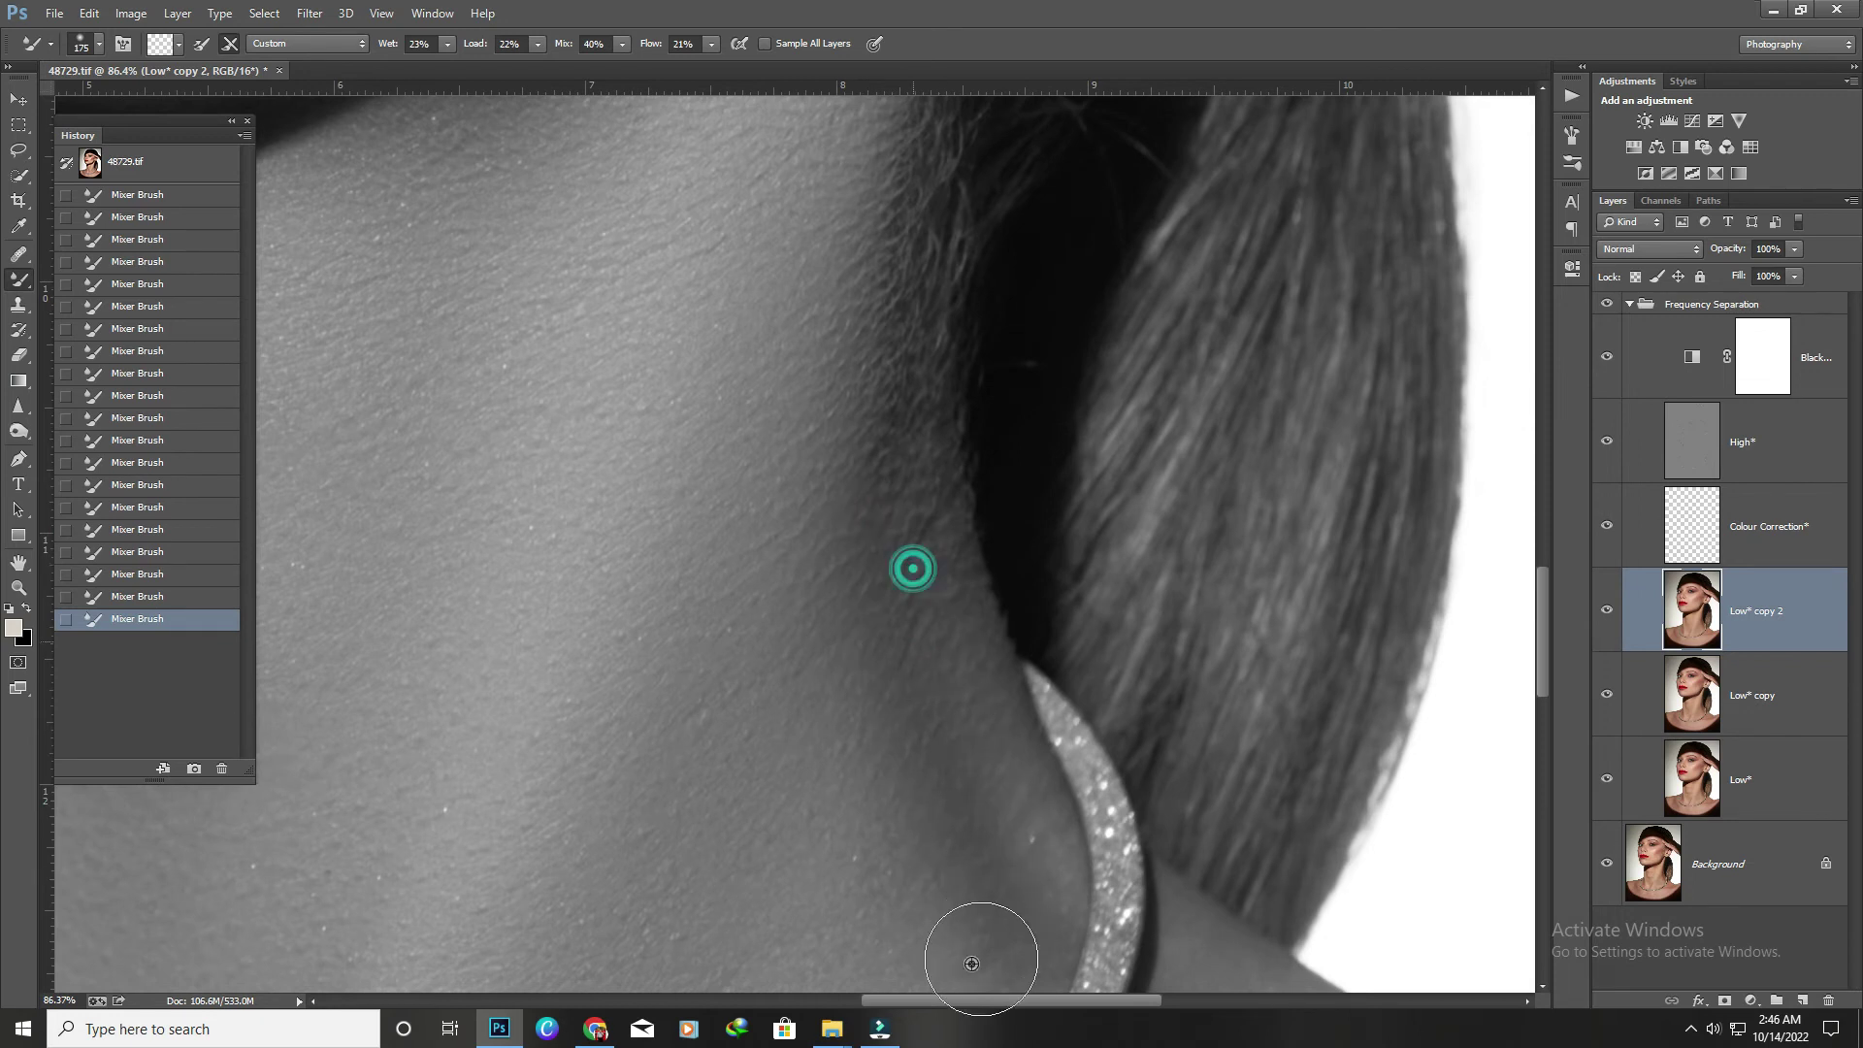
pyautogui.scroll(-2, 898, 582)
pyautogui.scroll(-2, 912, 641)
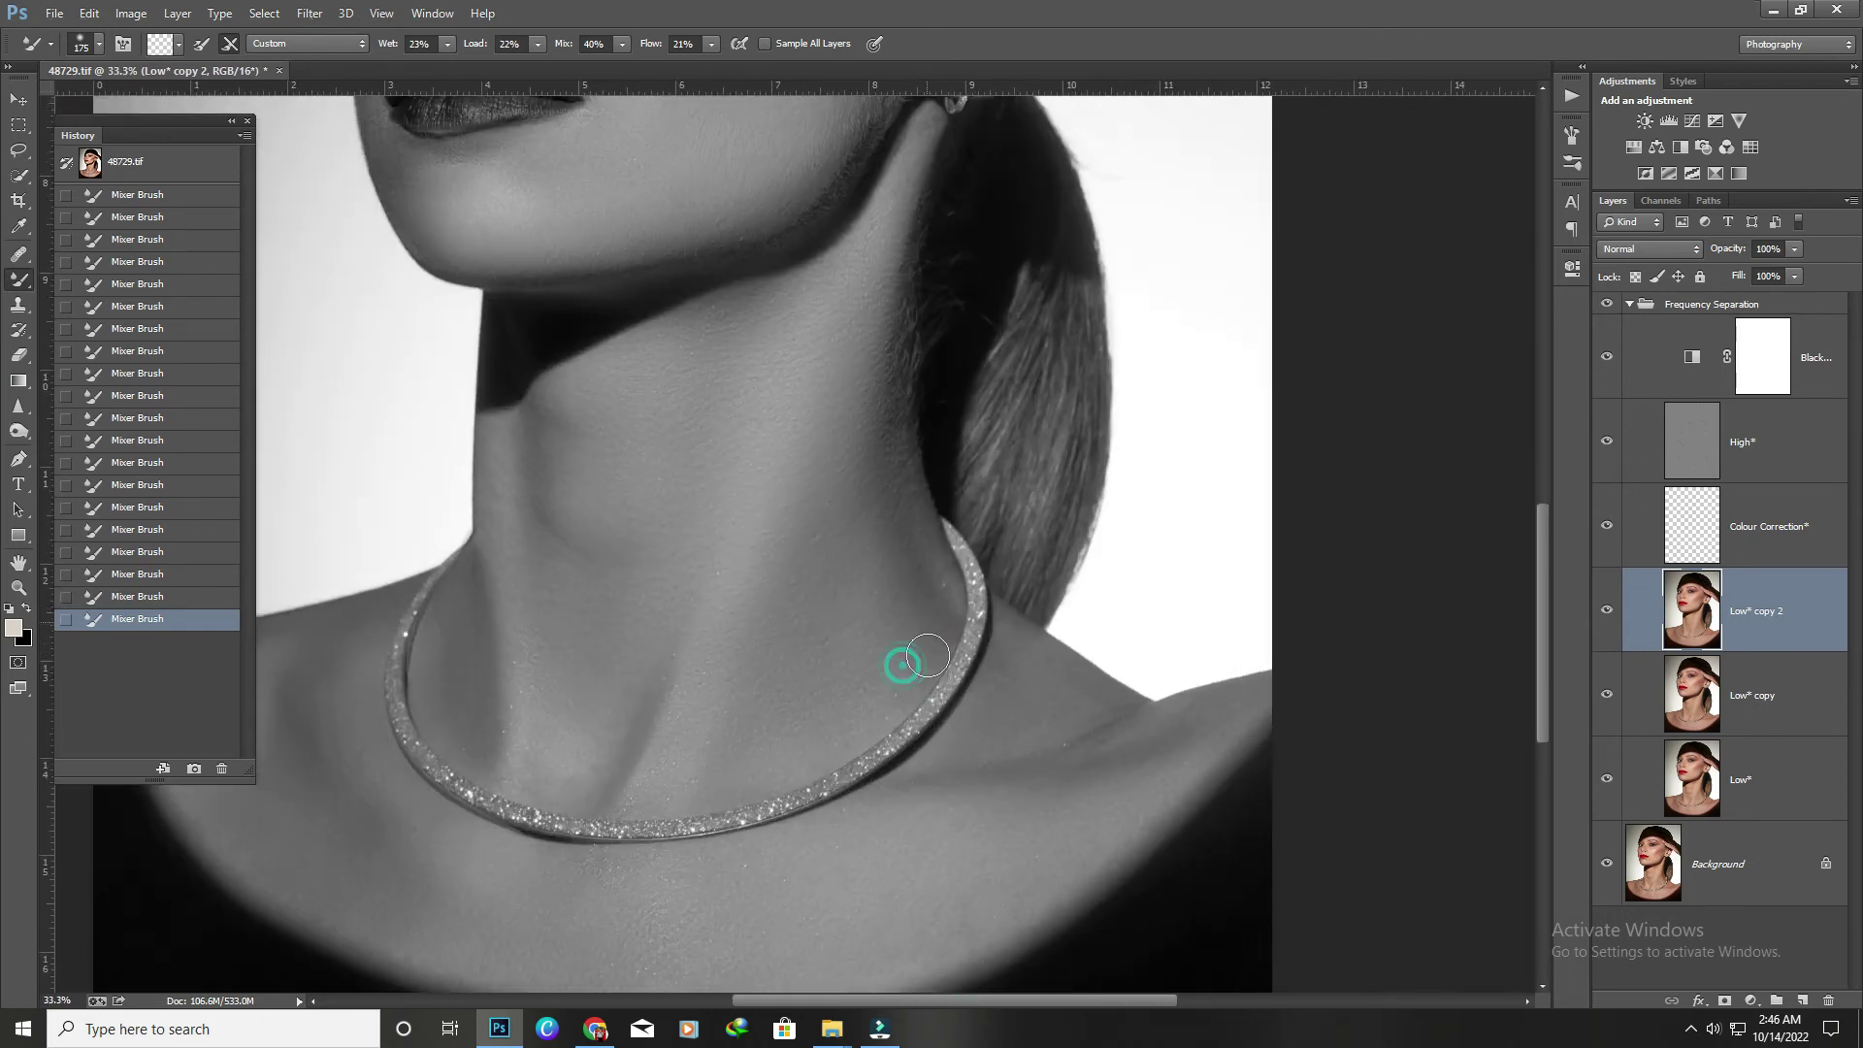
pyautogui.scroll(-3, 890, 366)
pyautogui.scroll(4, 760, 382)
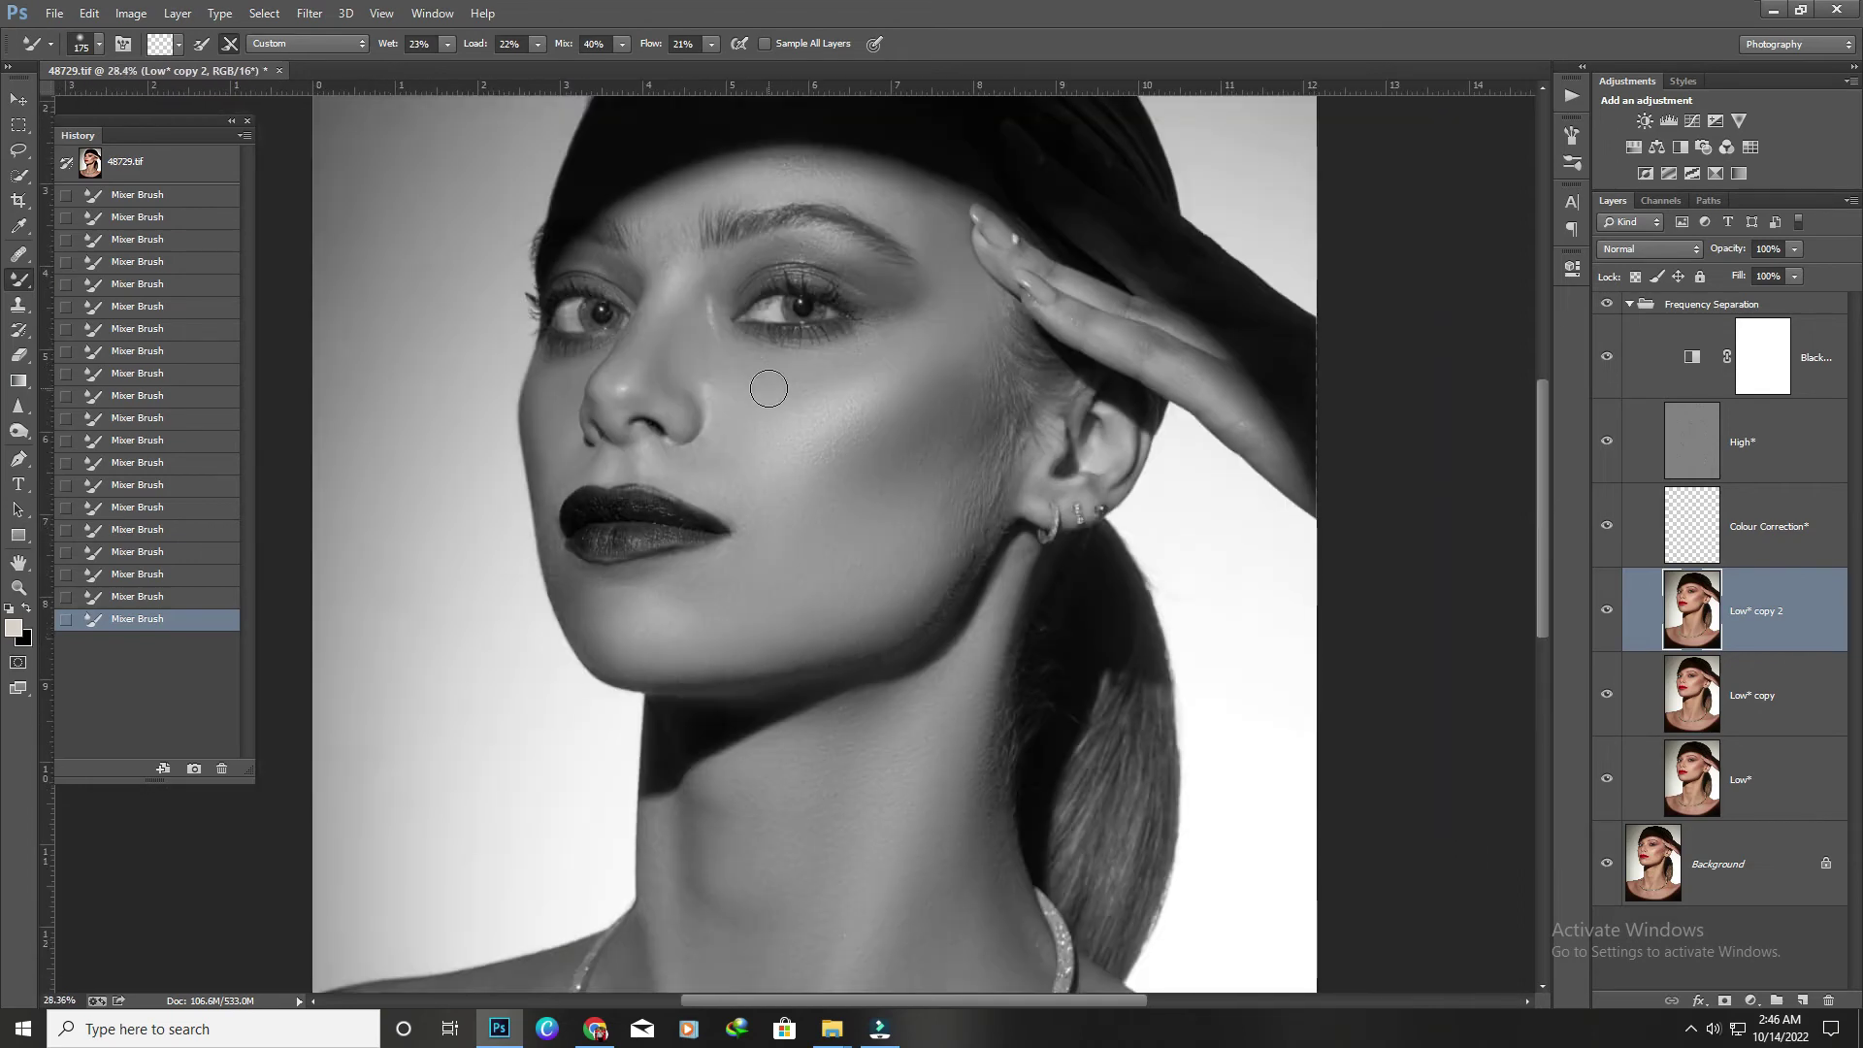
pyautogui.scroll(2, 760, 383)
pyautogui.scroll(1, 761, 382)
pyautogui.click(1766, 442)
# Clone Stamp over the small dark spot on the cheek beside the nose.
pyautogui.press('s')
pyautogui.scroll(2, 738, 457)
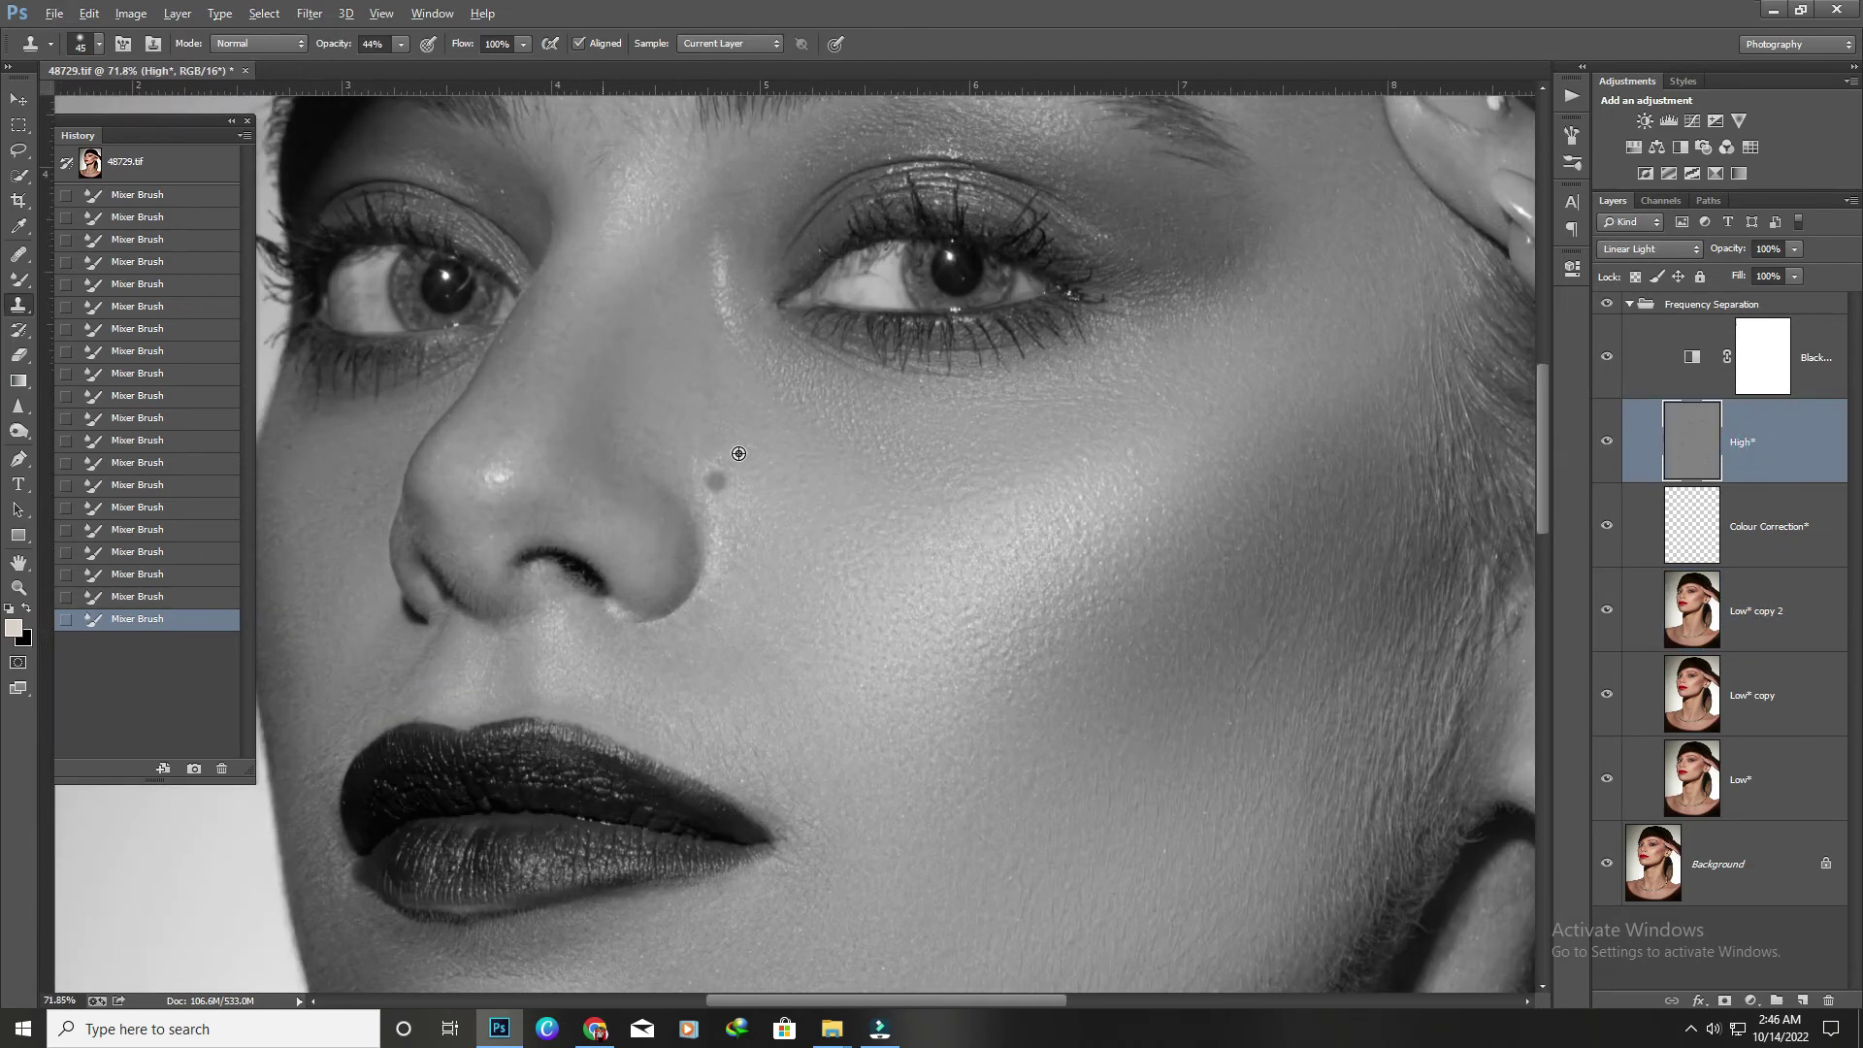
pyautogui.scroll(3, 698, 486)
pyautogui.moveTo(699, 486); pyautogui.dragTo(772, 481)
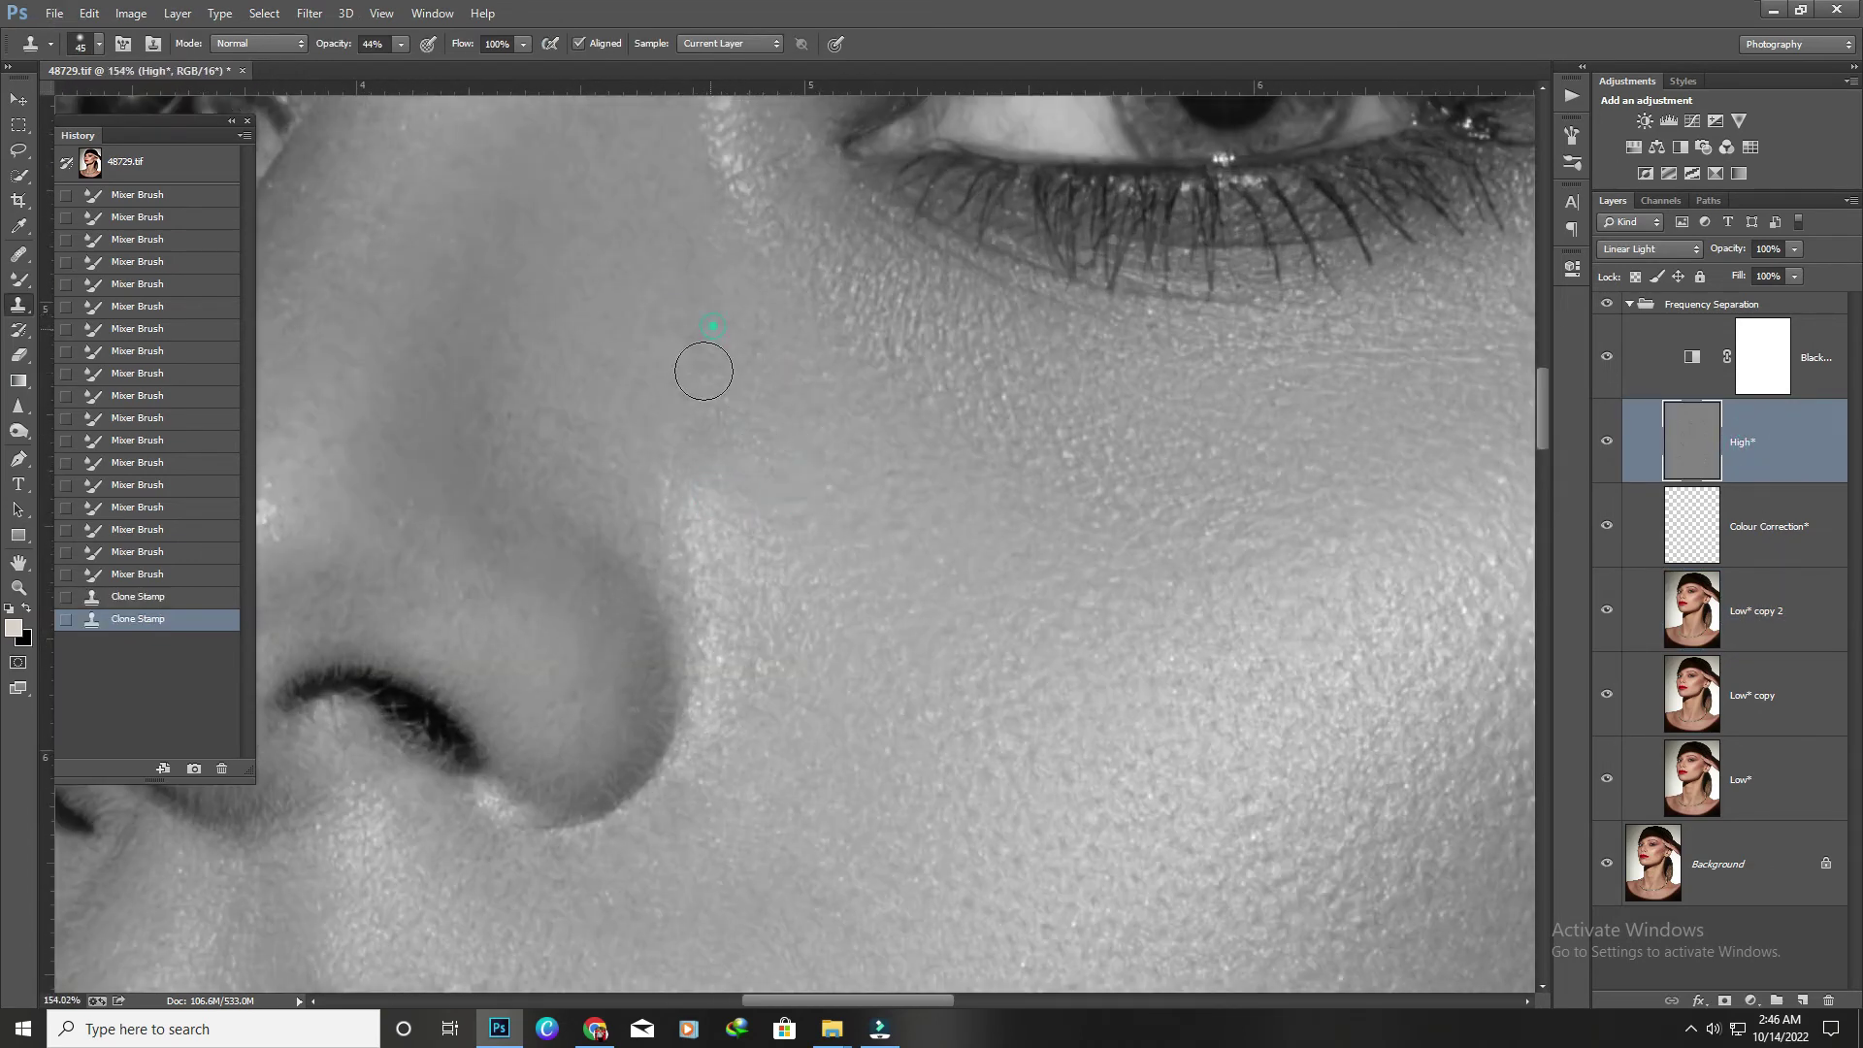
# With the Mixer Brush on the Colour Correction layer, blend the cheek tones beside the nose.
pyautogui.click(1766, 550)
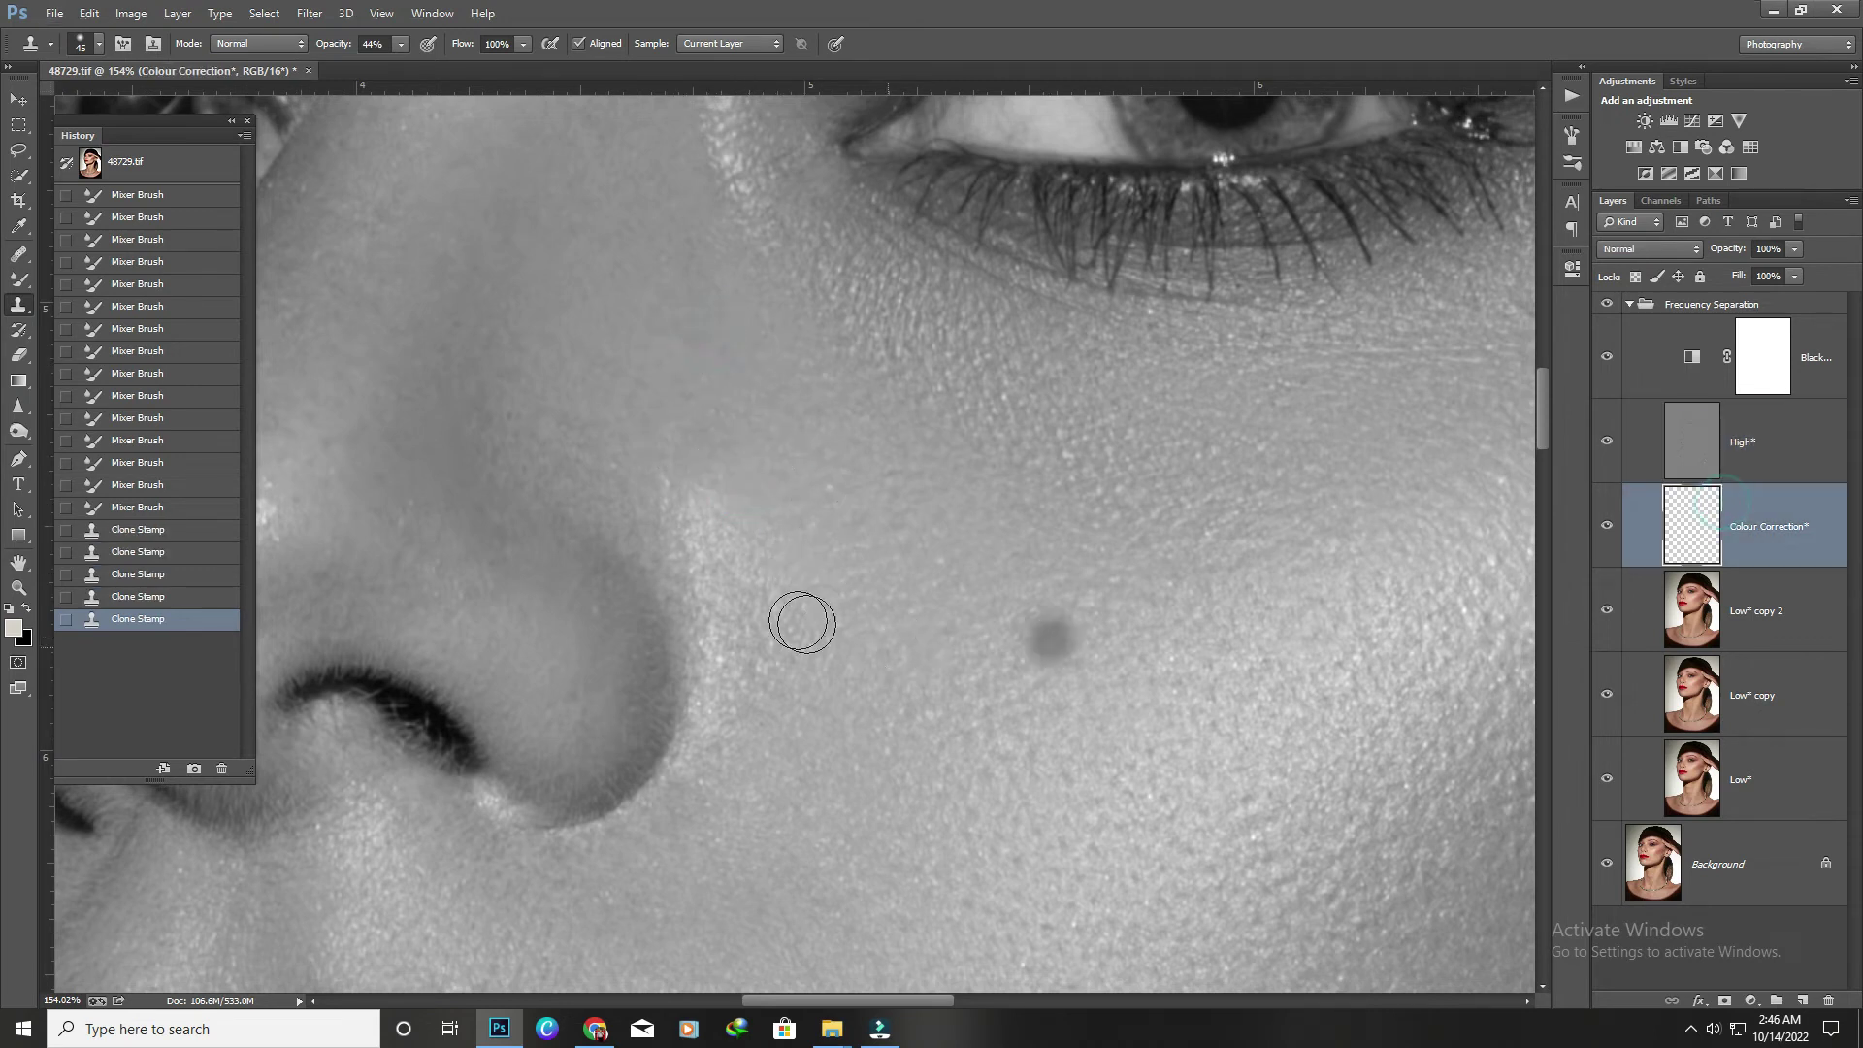
pyautogui.press('b')
pyautogui.moveTo(752, 561)
pyautogui.mouseDown()
pyautogui.moveTo(761, 611)
pyautogui.moveTo(715, 274)
pyautogui.moveTo(820, 459)
pyautogui.moveTo(678, 433)
pyautogui.moveTo(618, 335)
pyautogui.moveTo(789, 427)
pyautogui.moveTo(748, 457)
pyautogui.moveTo(731, 520)
pyautogui.moveTo(692, 429)
pyautogui.mouseUp()
pyautogui.scroll(-2, 631, 427)
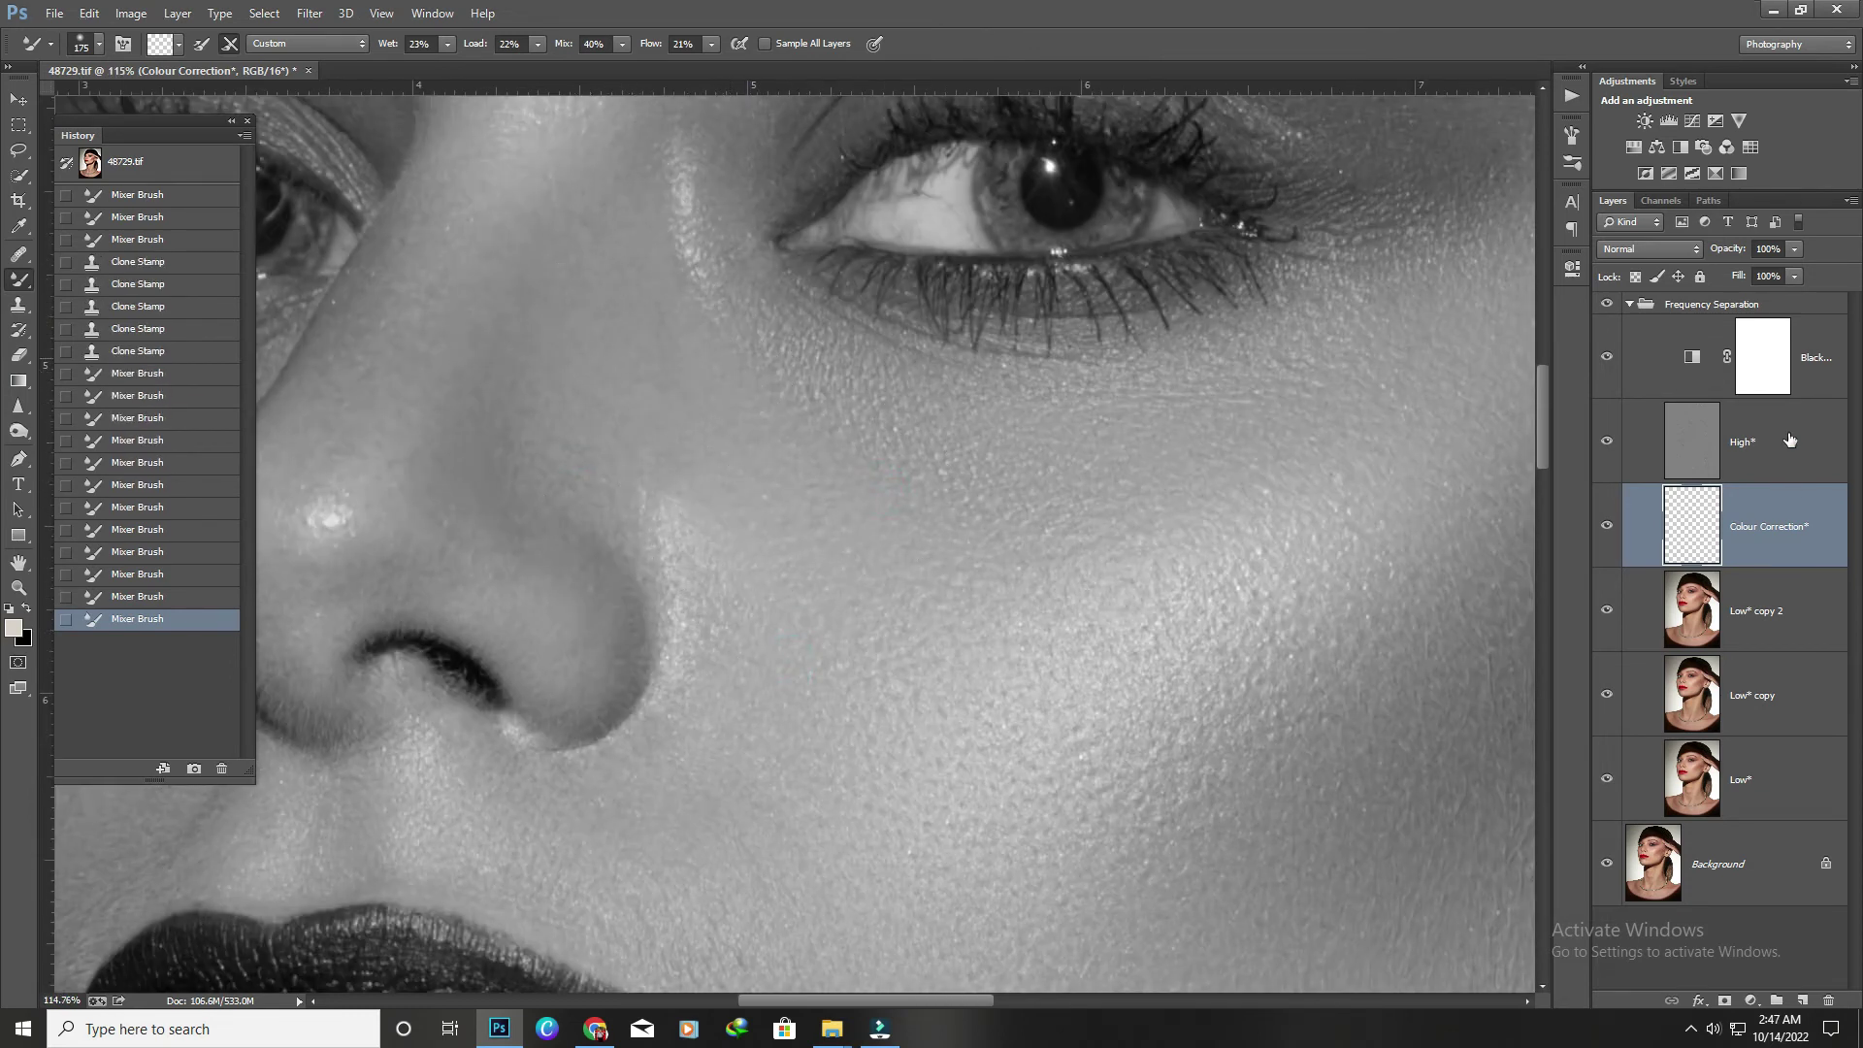
# Smooth the cheek beside the nose with mixer-brush strokes on the Low* copy 2 layer.
pyautogui.click(1746, 446)
pyautogui.click(1785, 612)
pyautogui.moveTo(790, 548)
pyautogui.mouseDown()
pyautogui.moveTo(715, 456)
pyautogui.moveTo(650, 427)
pyautogui.moveTo(660, 395)
pyautogui.moveTo(727, 574)
pyautogui.mouseUp()
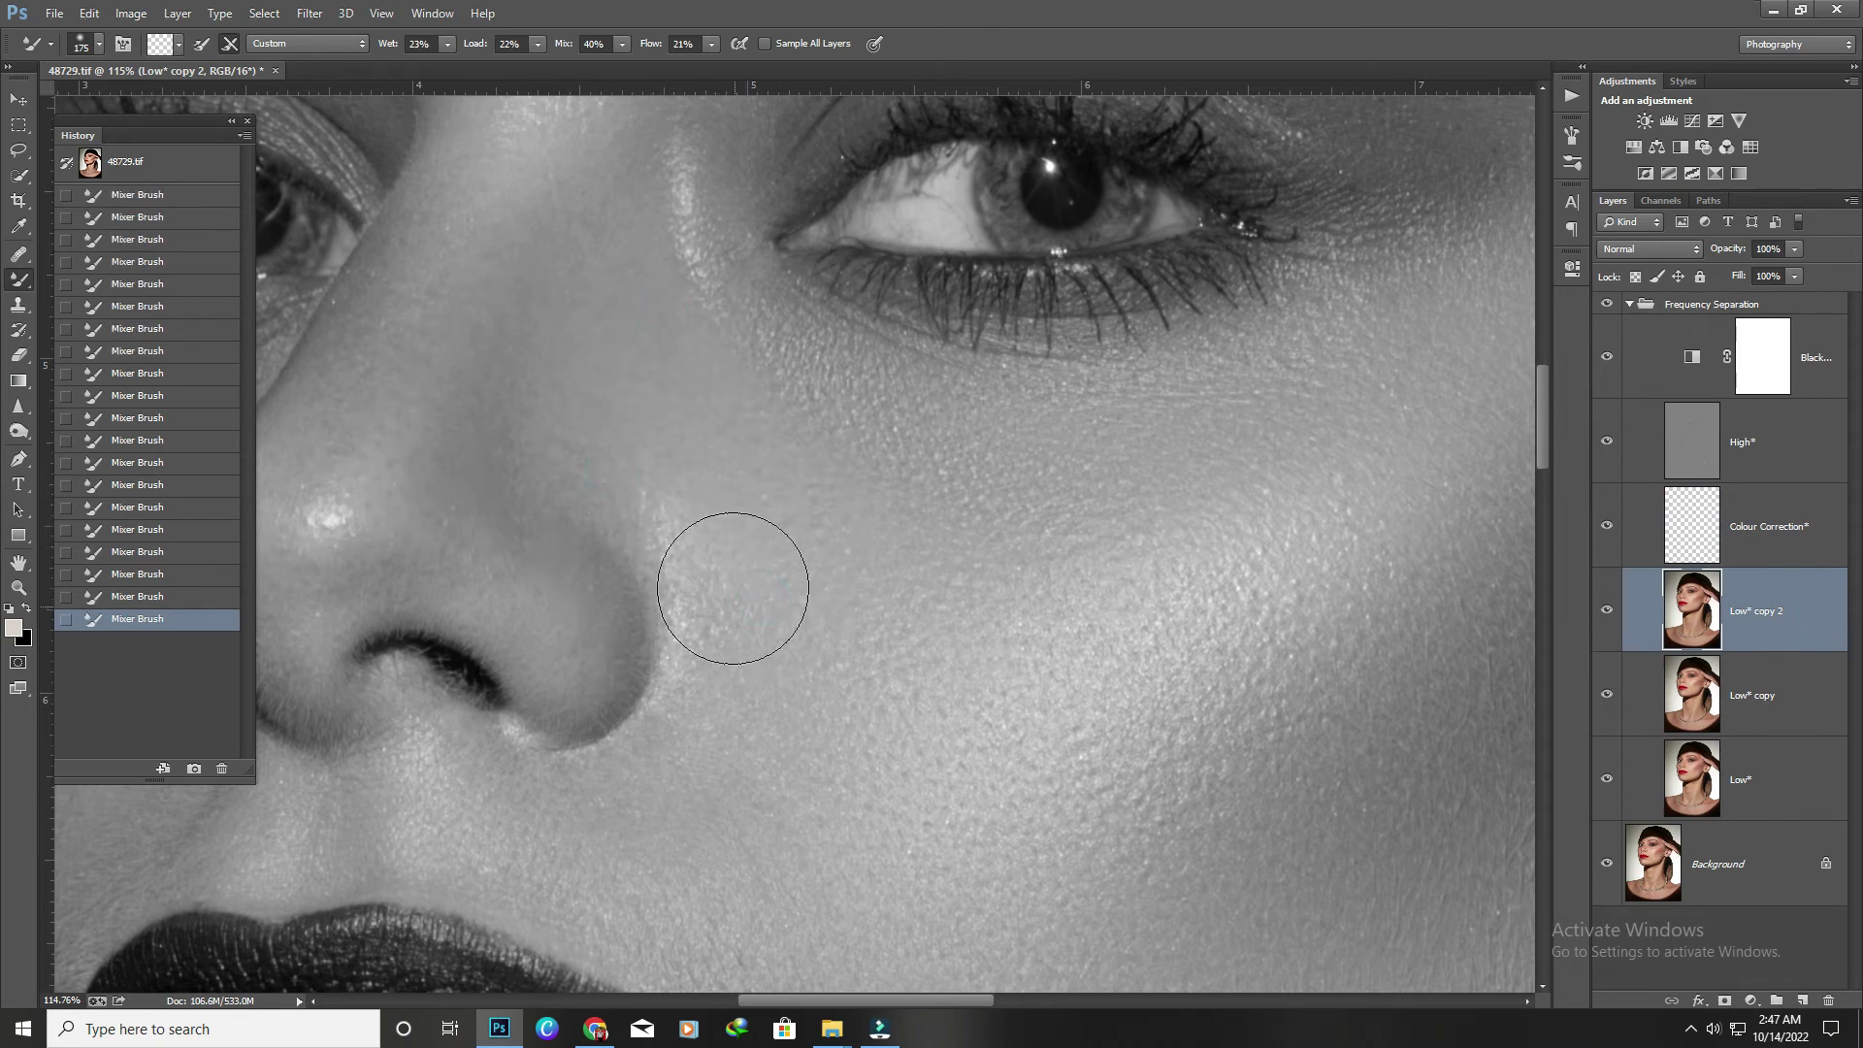
pyautogui.moveTo(852, 644); pyautogui.dragTo(774, 700)
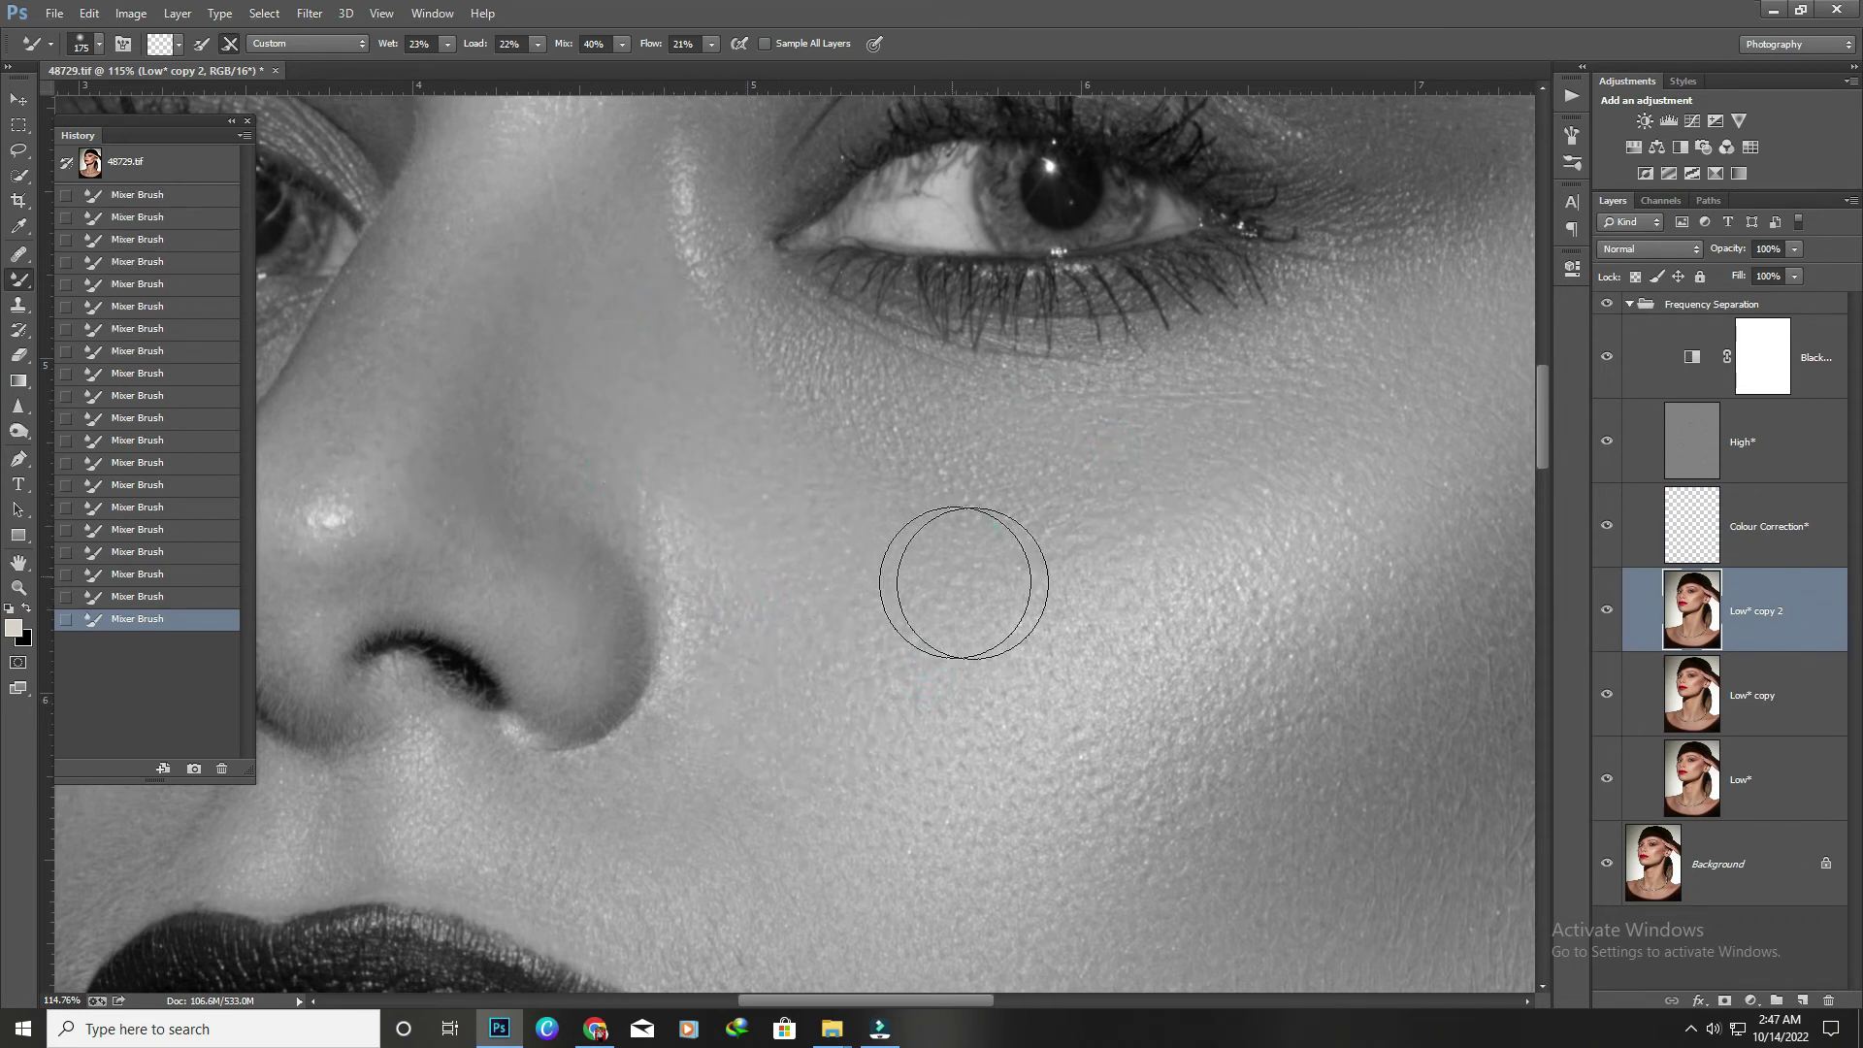
pyautogui.scroll(-5, 1145, 520)
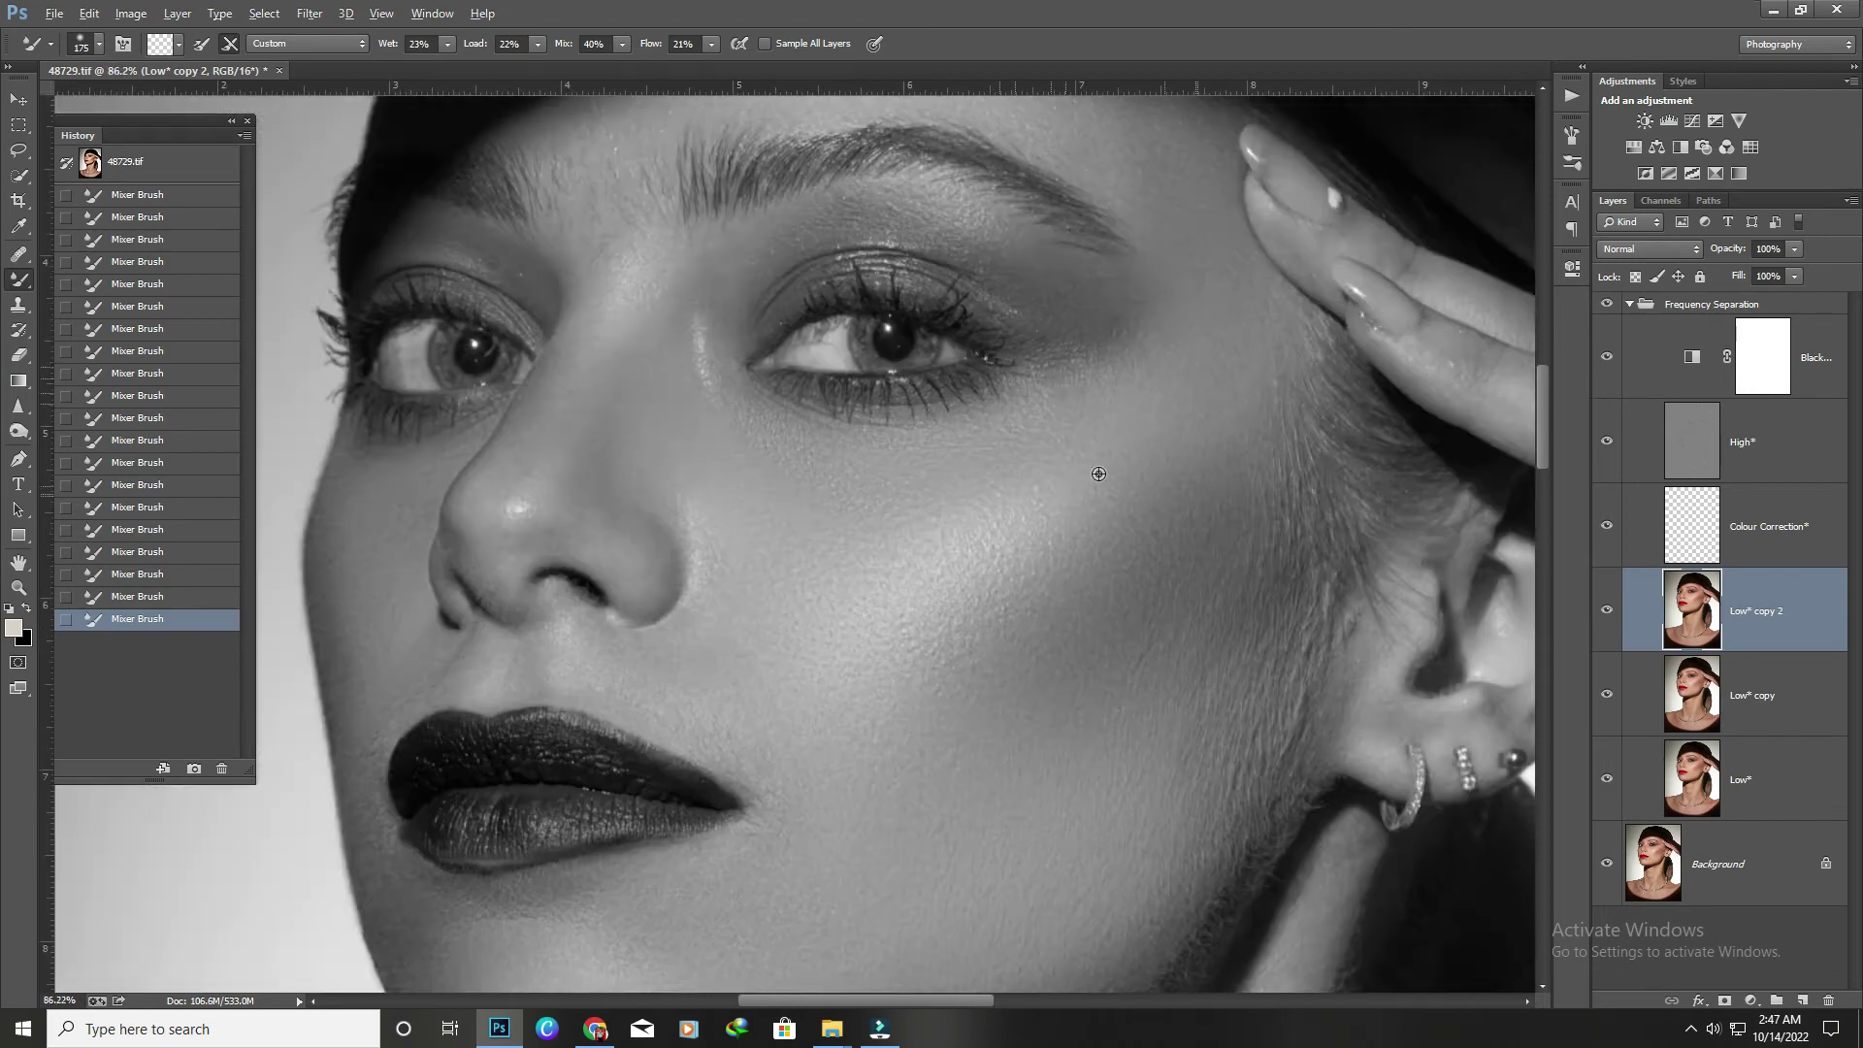
pyautogui.scroll(4, 915, 508)
pyautogui.click(942, 526)
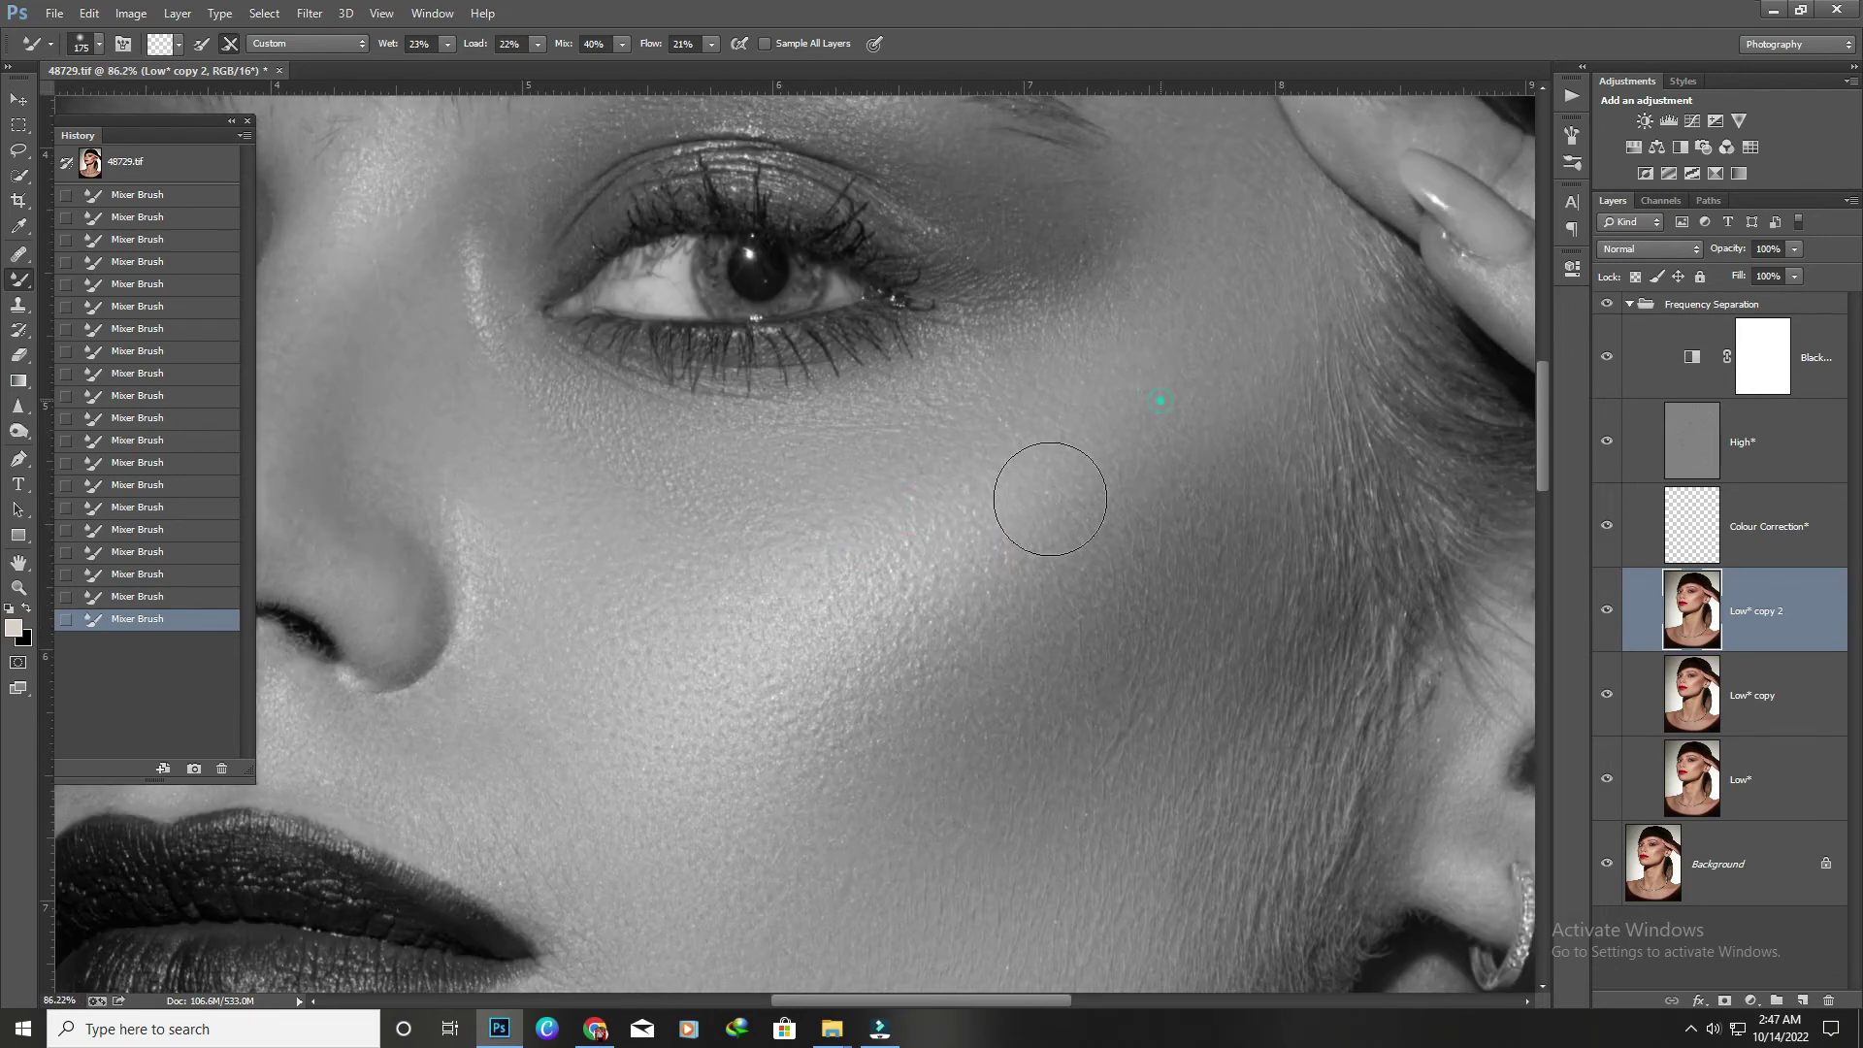
# Zoom out to review the evened-out cheek and jaw.
pyautogui.scroll(-3, 1106, 408)
pyautogui.scroll(-2, 970, 534)
pyautogui.scroll(4, 673, 653)
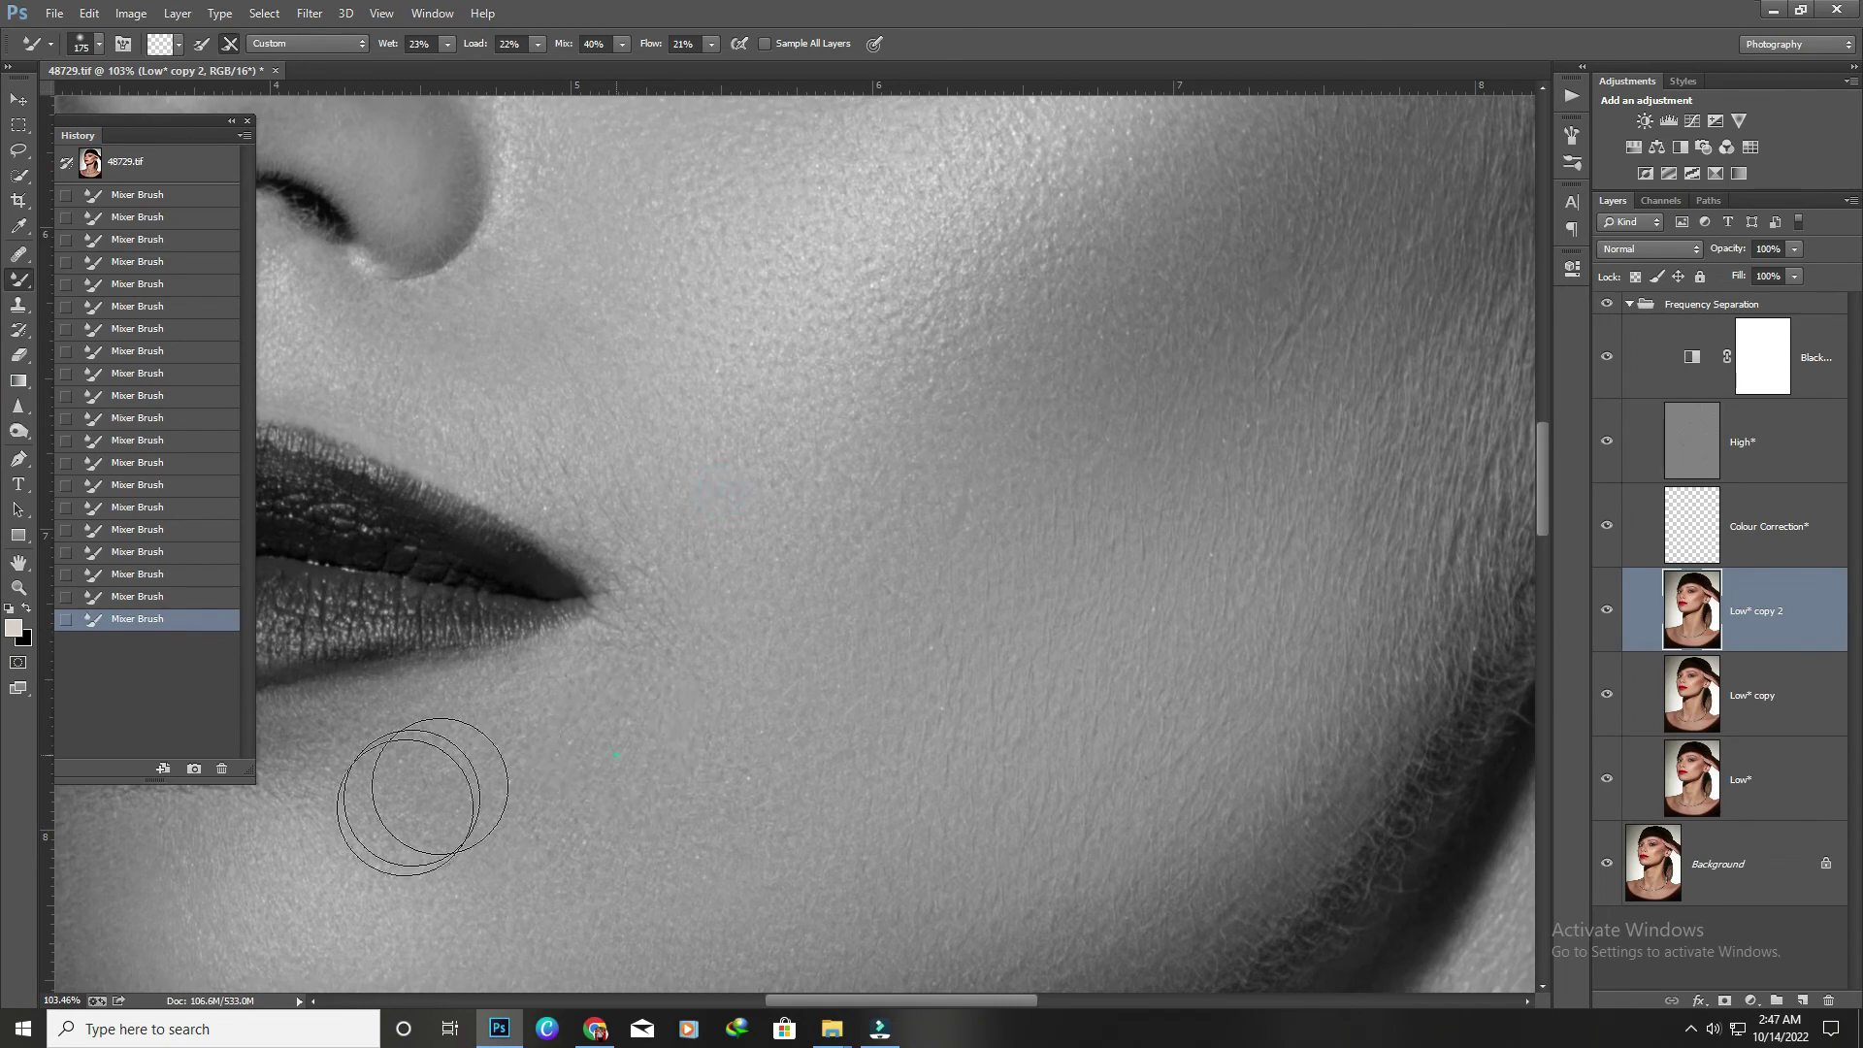
pyautogui.scroll(-2, 645, 687)
pyautogui.scroll(2, 646, 687)
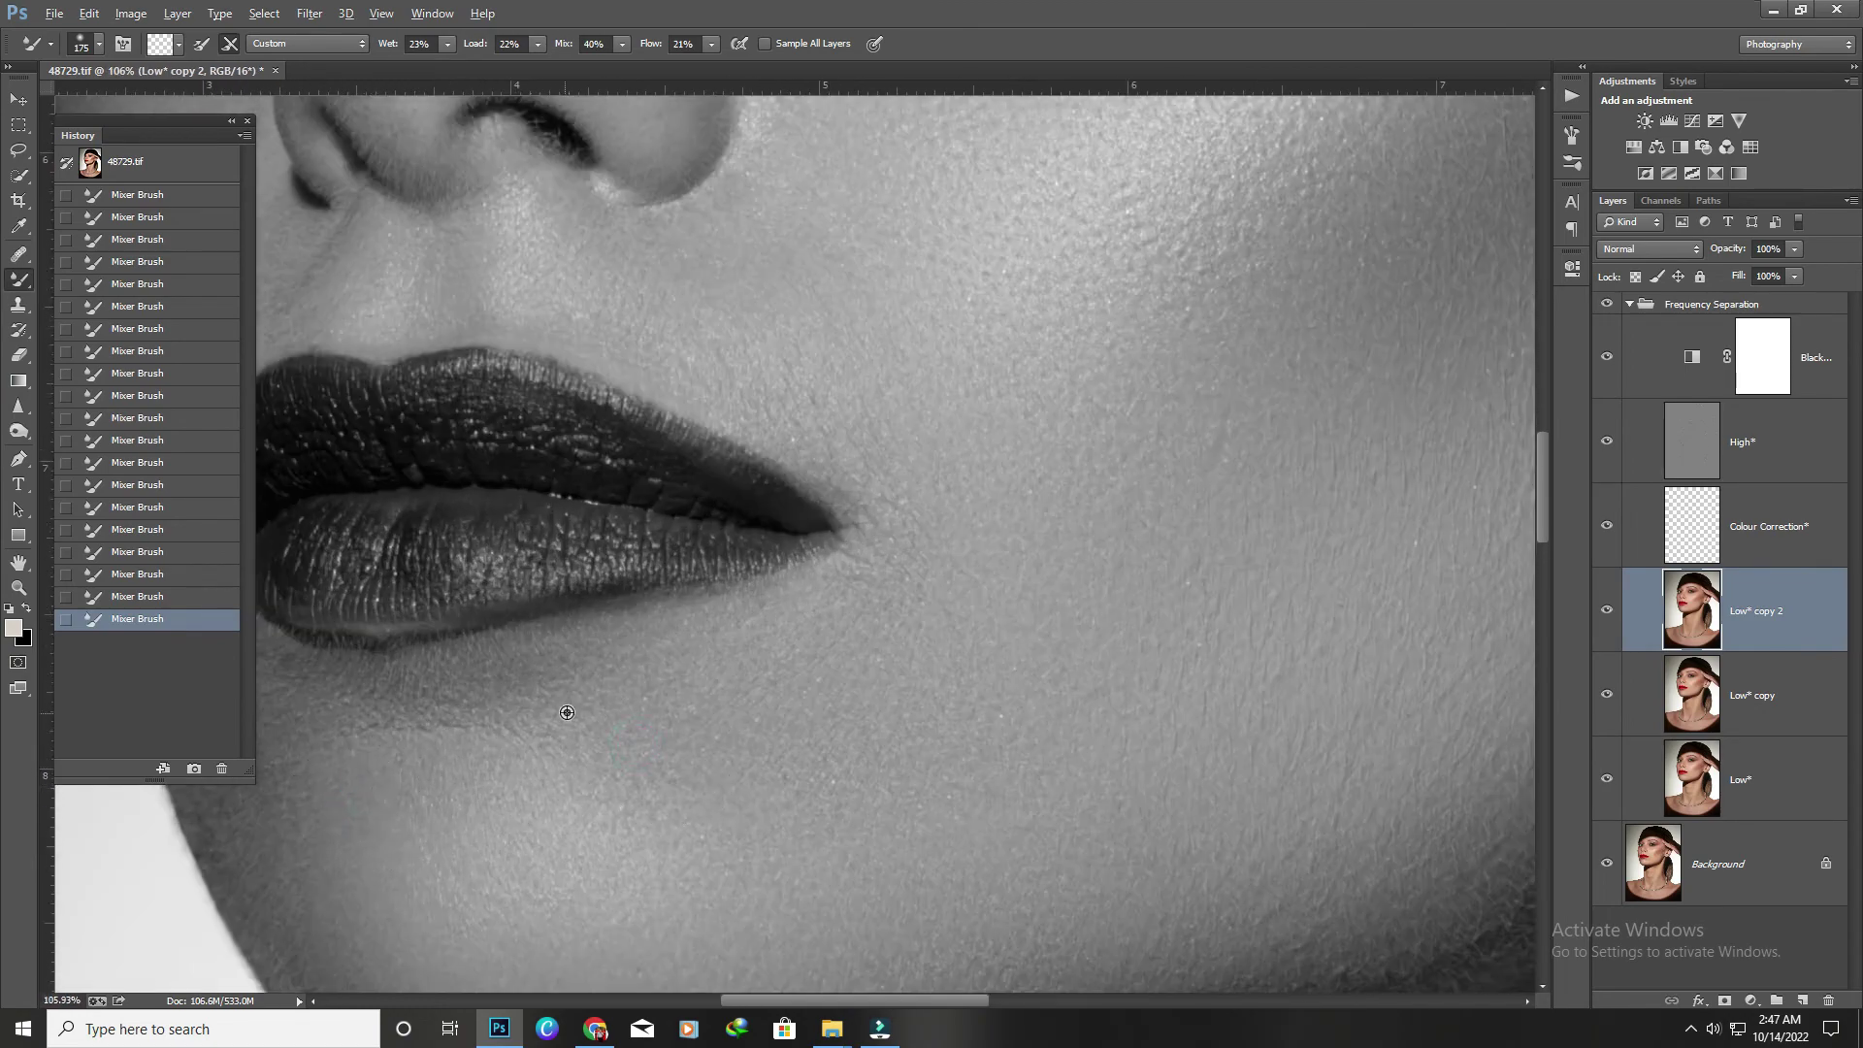
pyautogui.scroll(-3, 567, 712)
pyautogui.scroll(2, 728, 449)
pyautogui.scroll(-1, 887, 374)
pyautogui.scroll(-1, 757, 447)
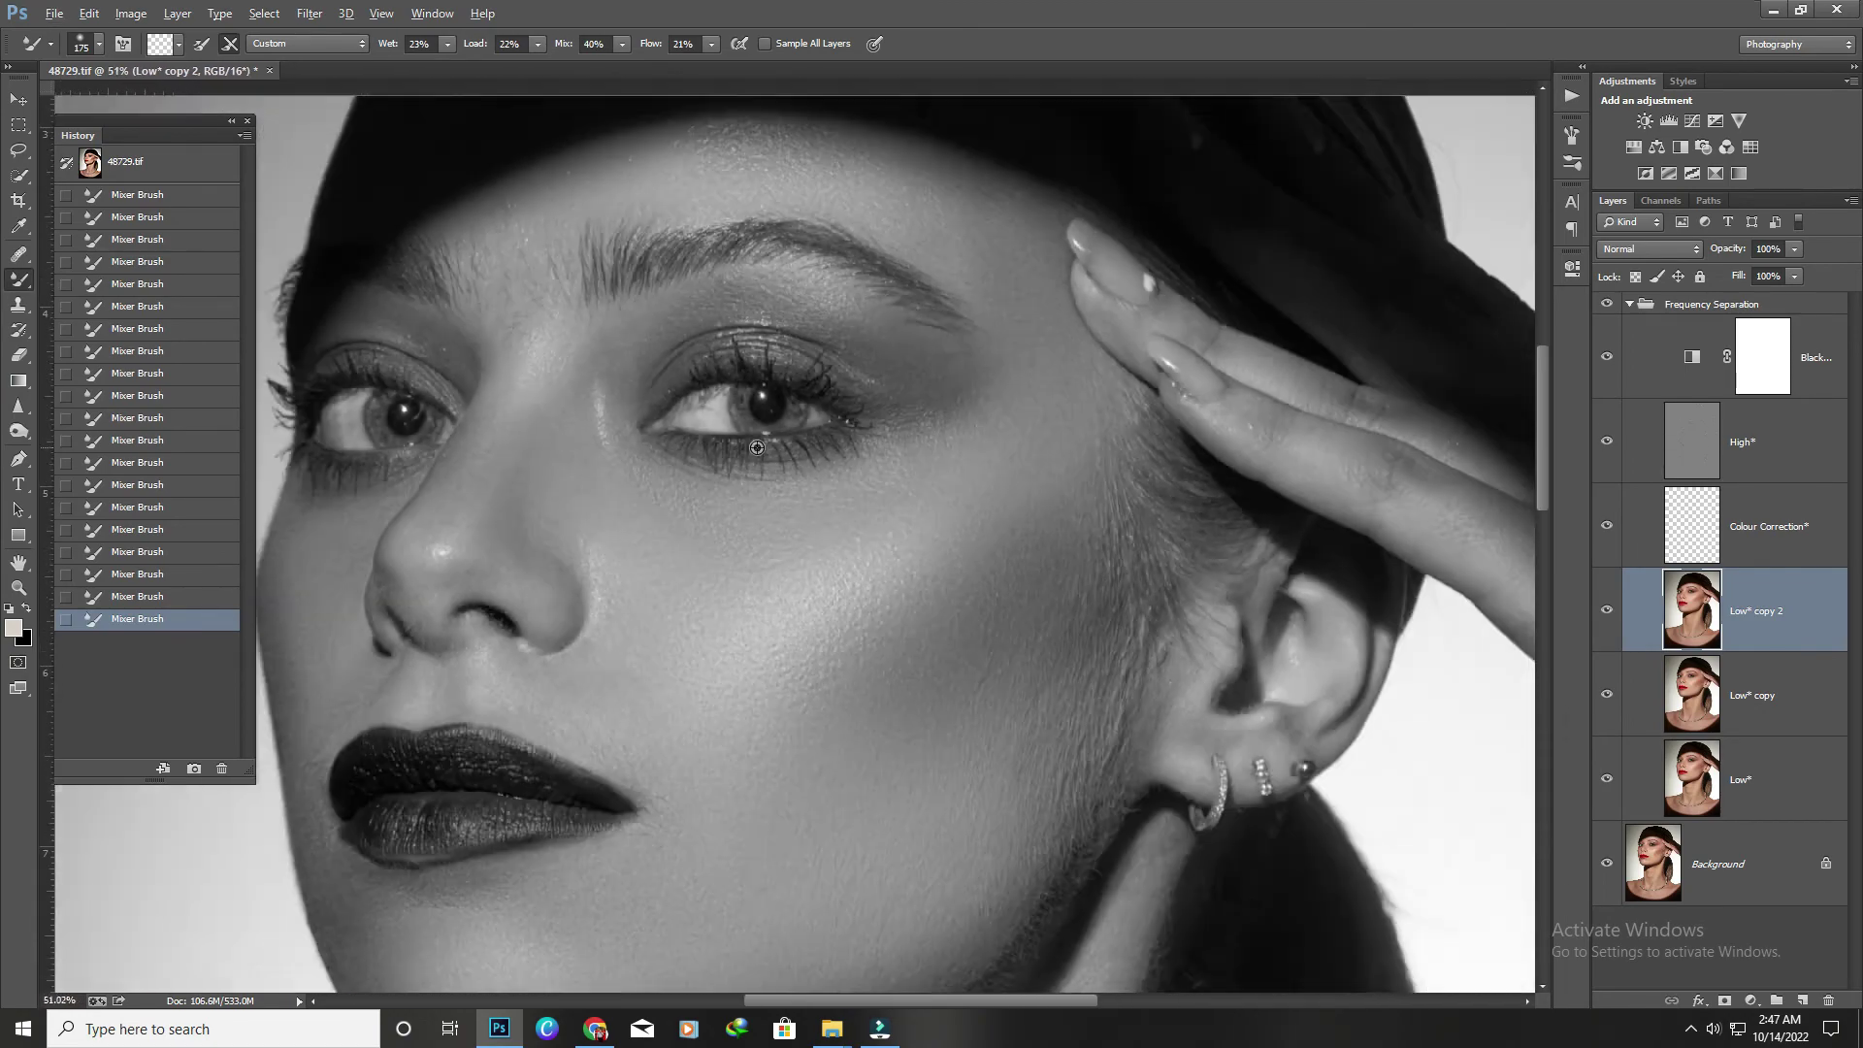
pyautogui.scroll(-3, 757, 447)
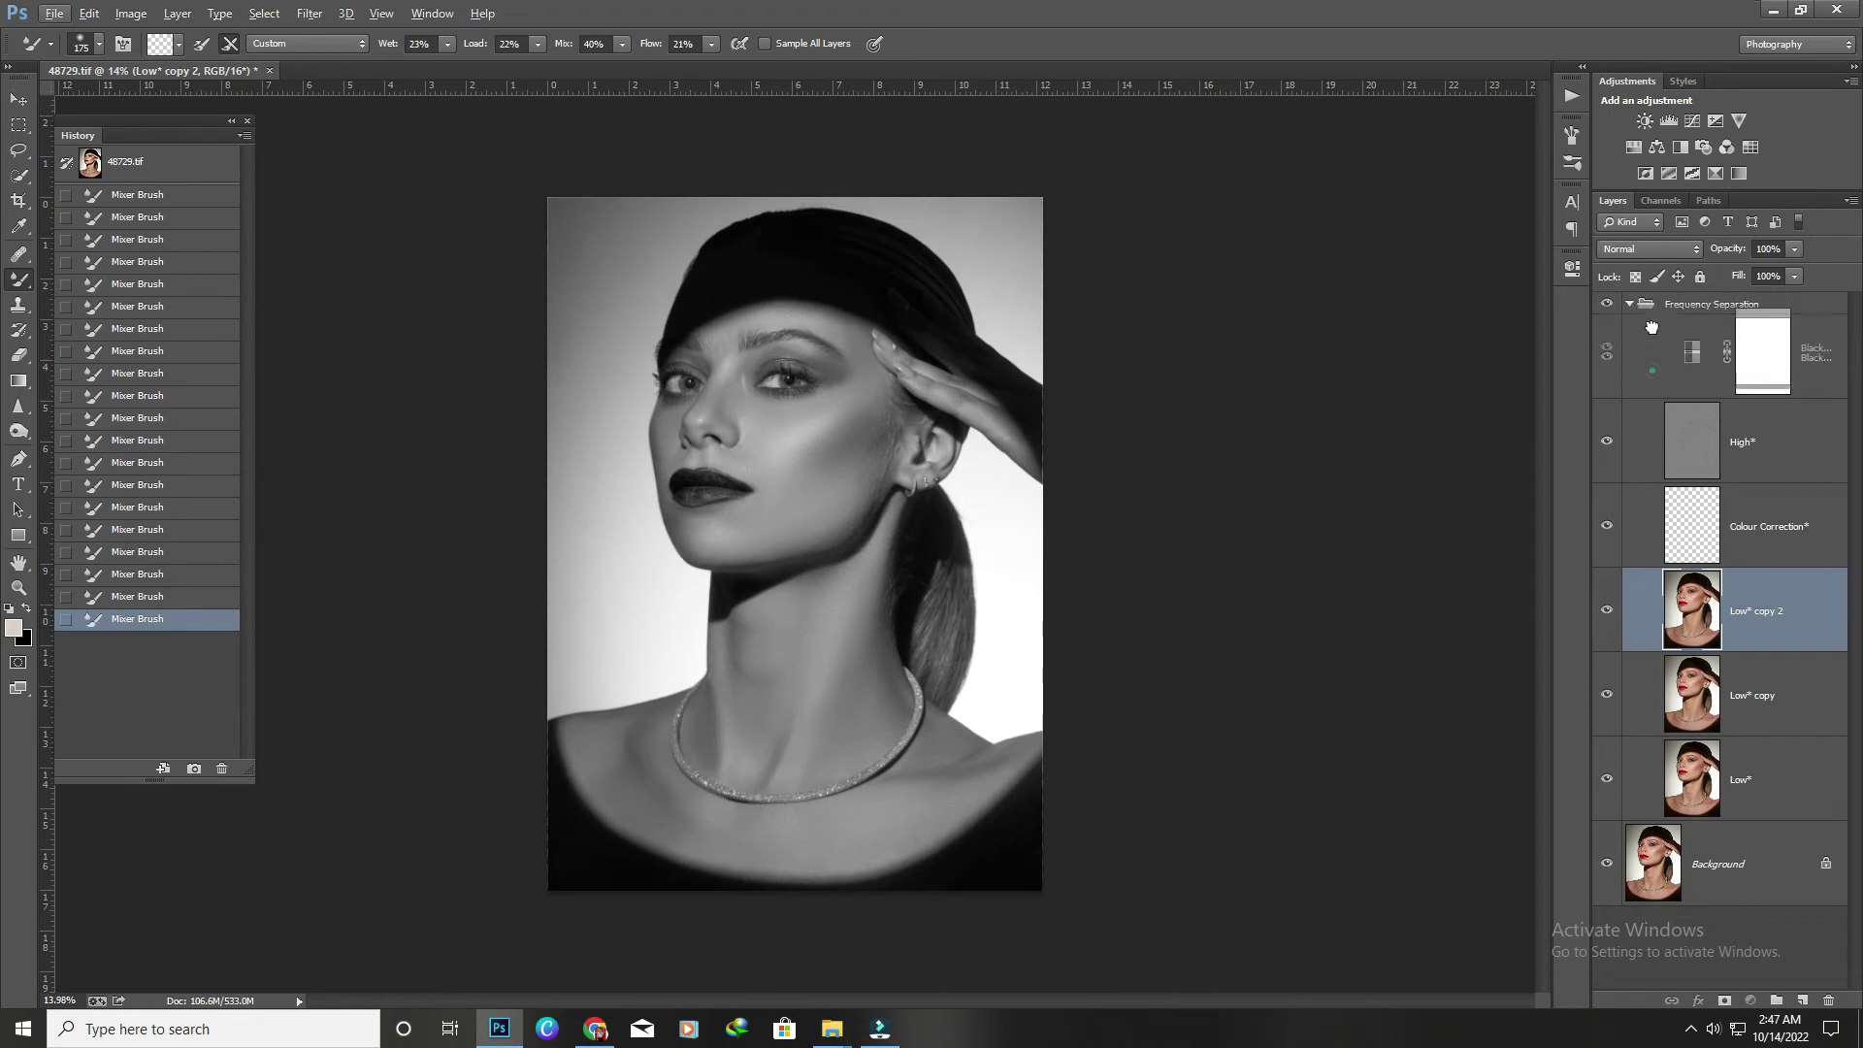
# Move Black & White 1 above the collapsed Frequency Separation group, hide it, and select the group.
pyautogui.moveTo(1649, 359); pyautogui.dragTo(1638, 300)
pyautogui.click(1630, 389)
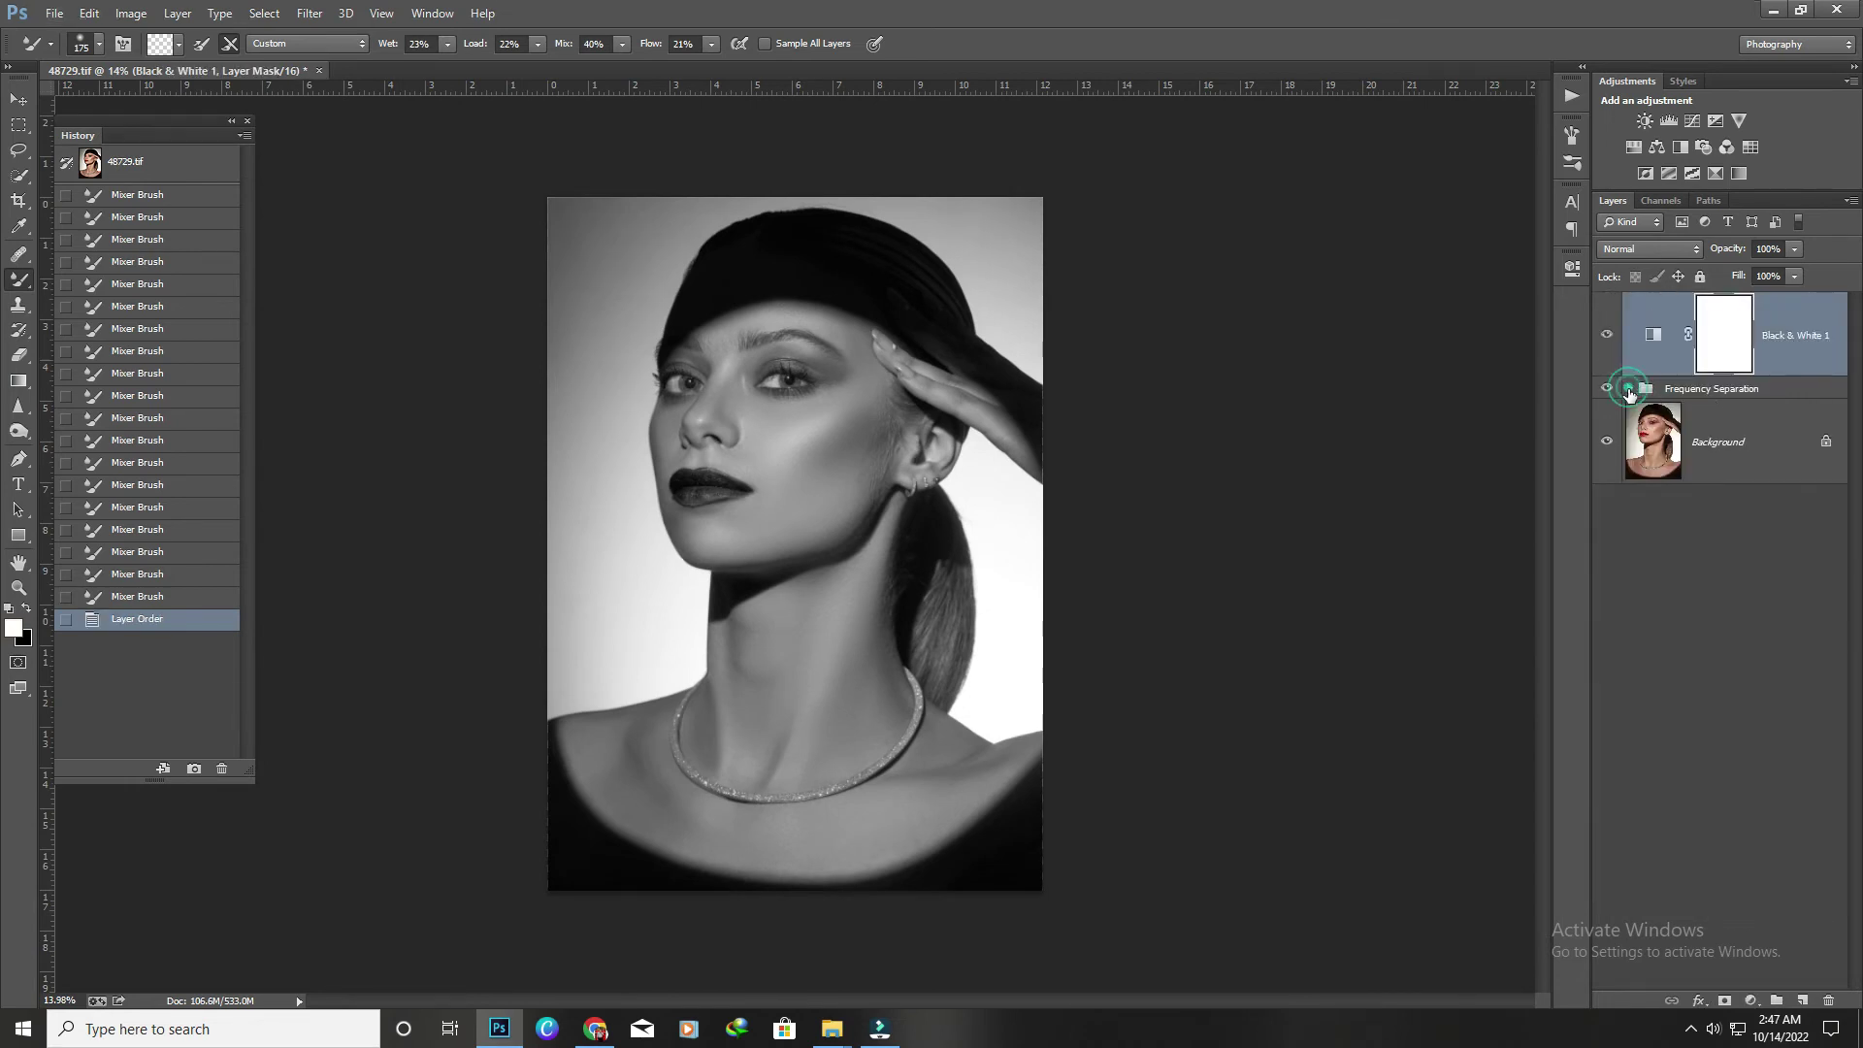
pyautogui.click(1606, 335)
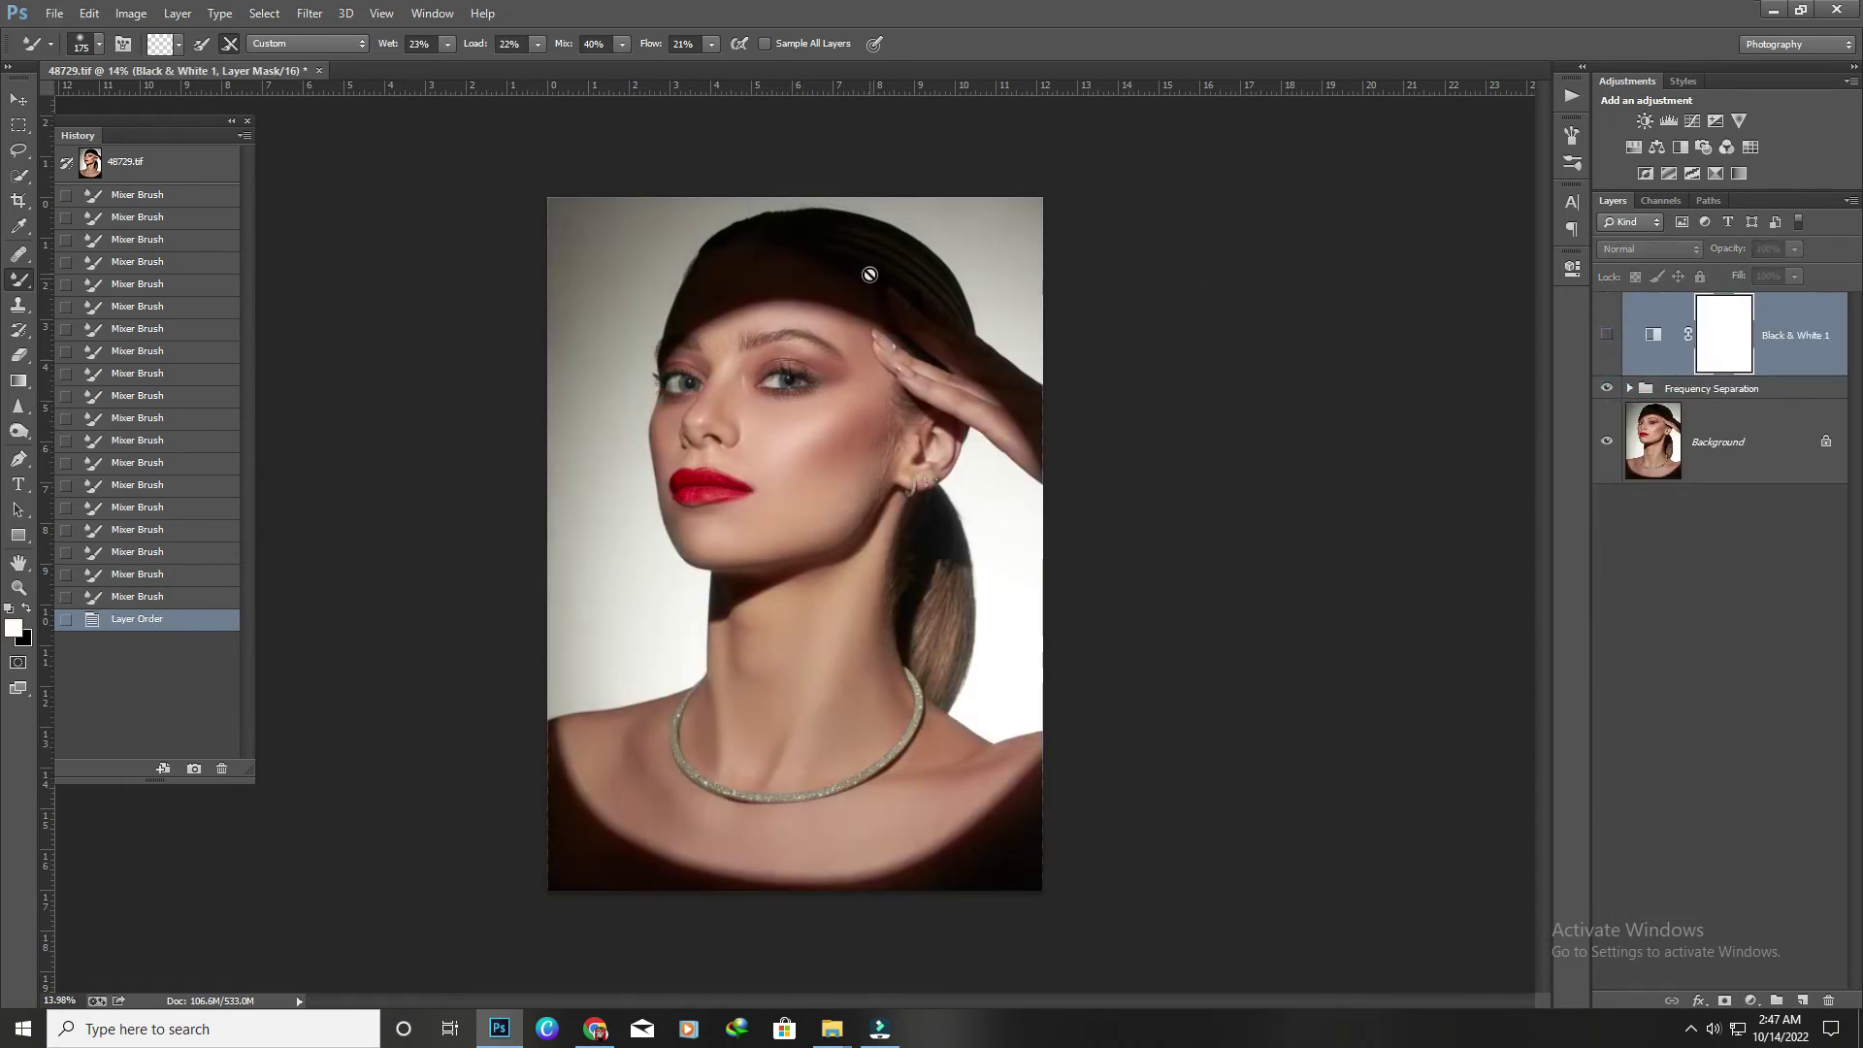
pyautogui.click(1744, 390)
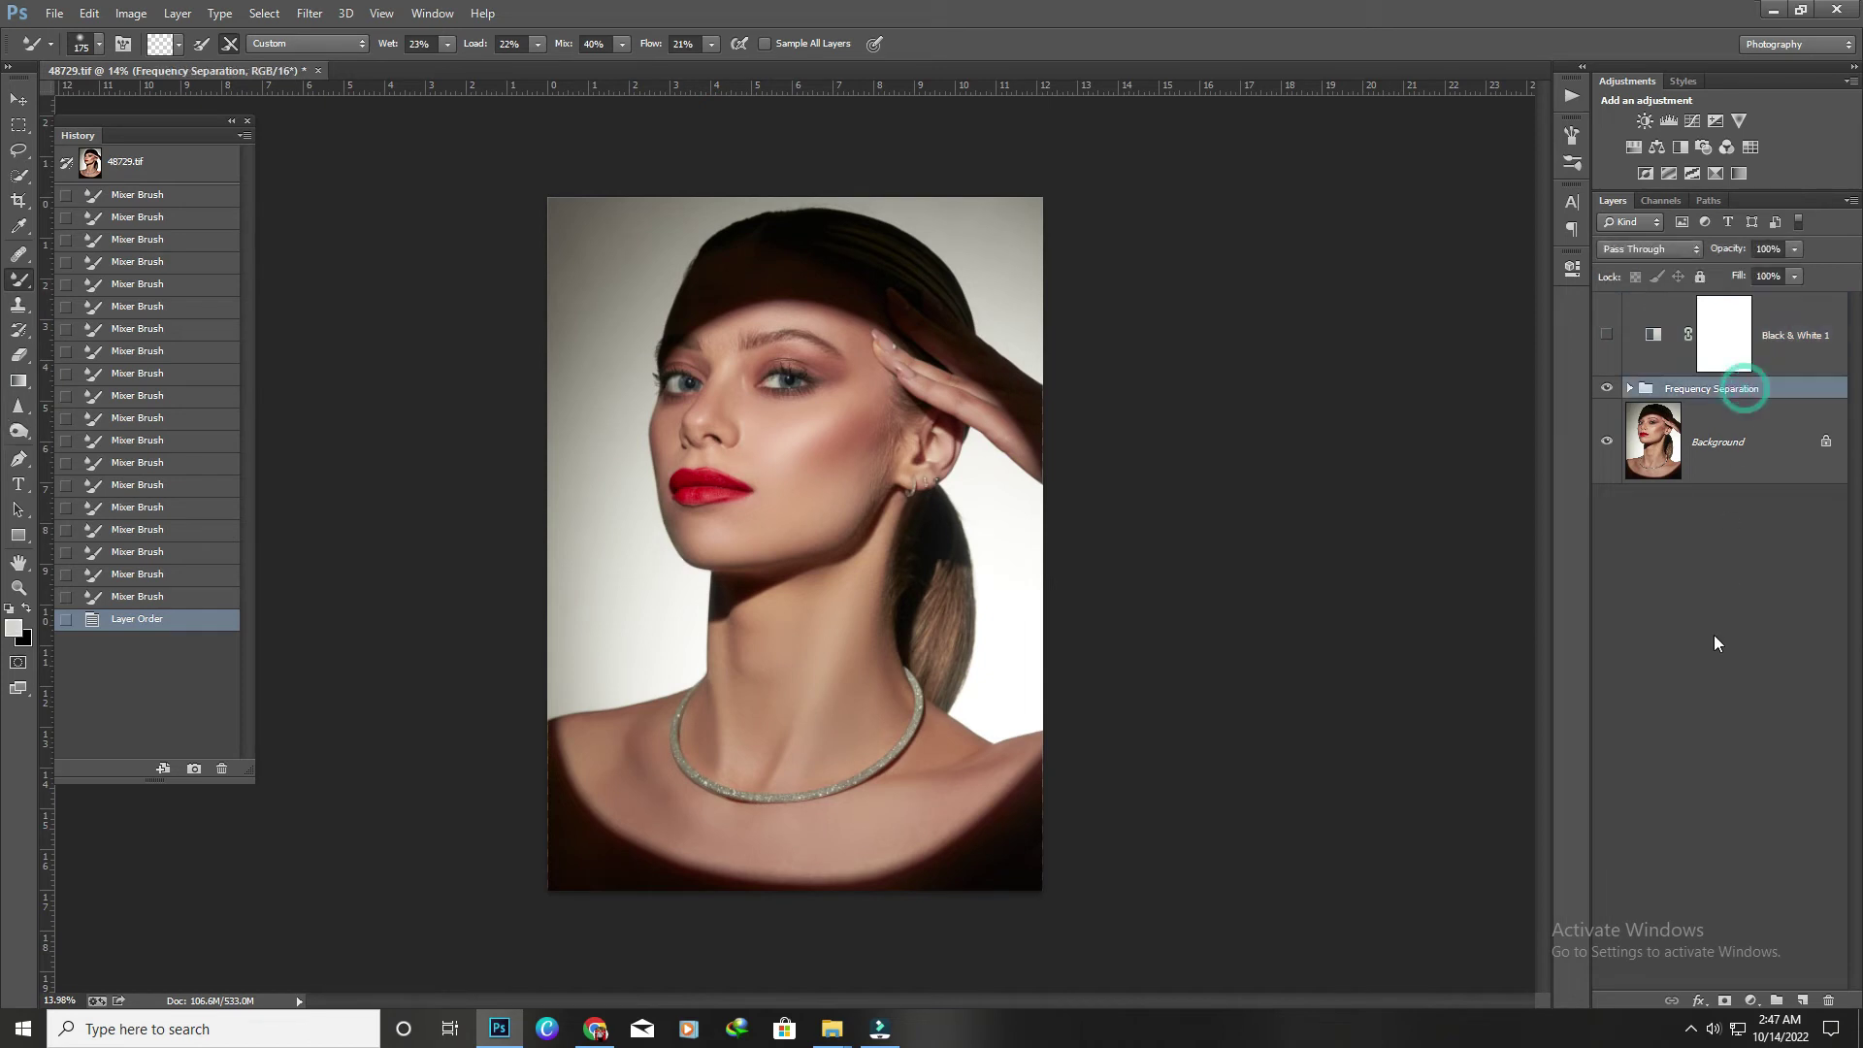
# Play the Brighten Eyes action from the Actions panel.
pyautogui.click(1571, 97)
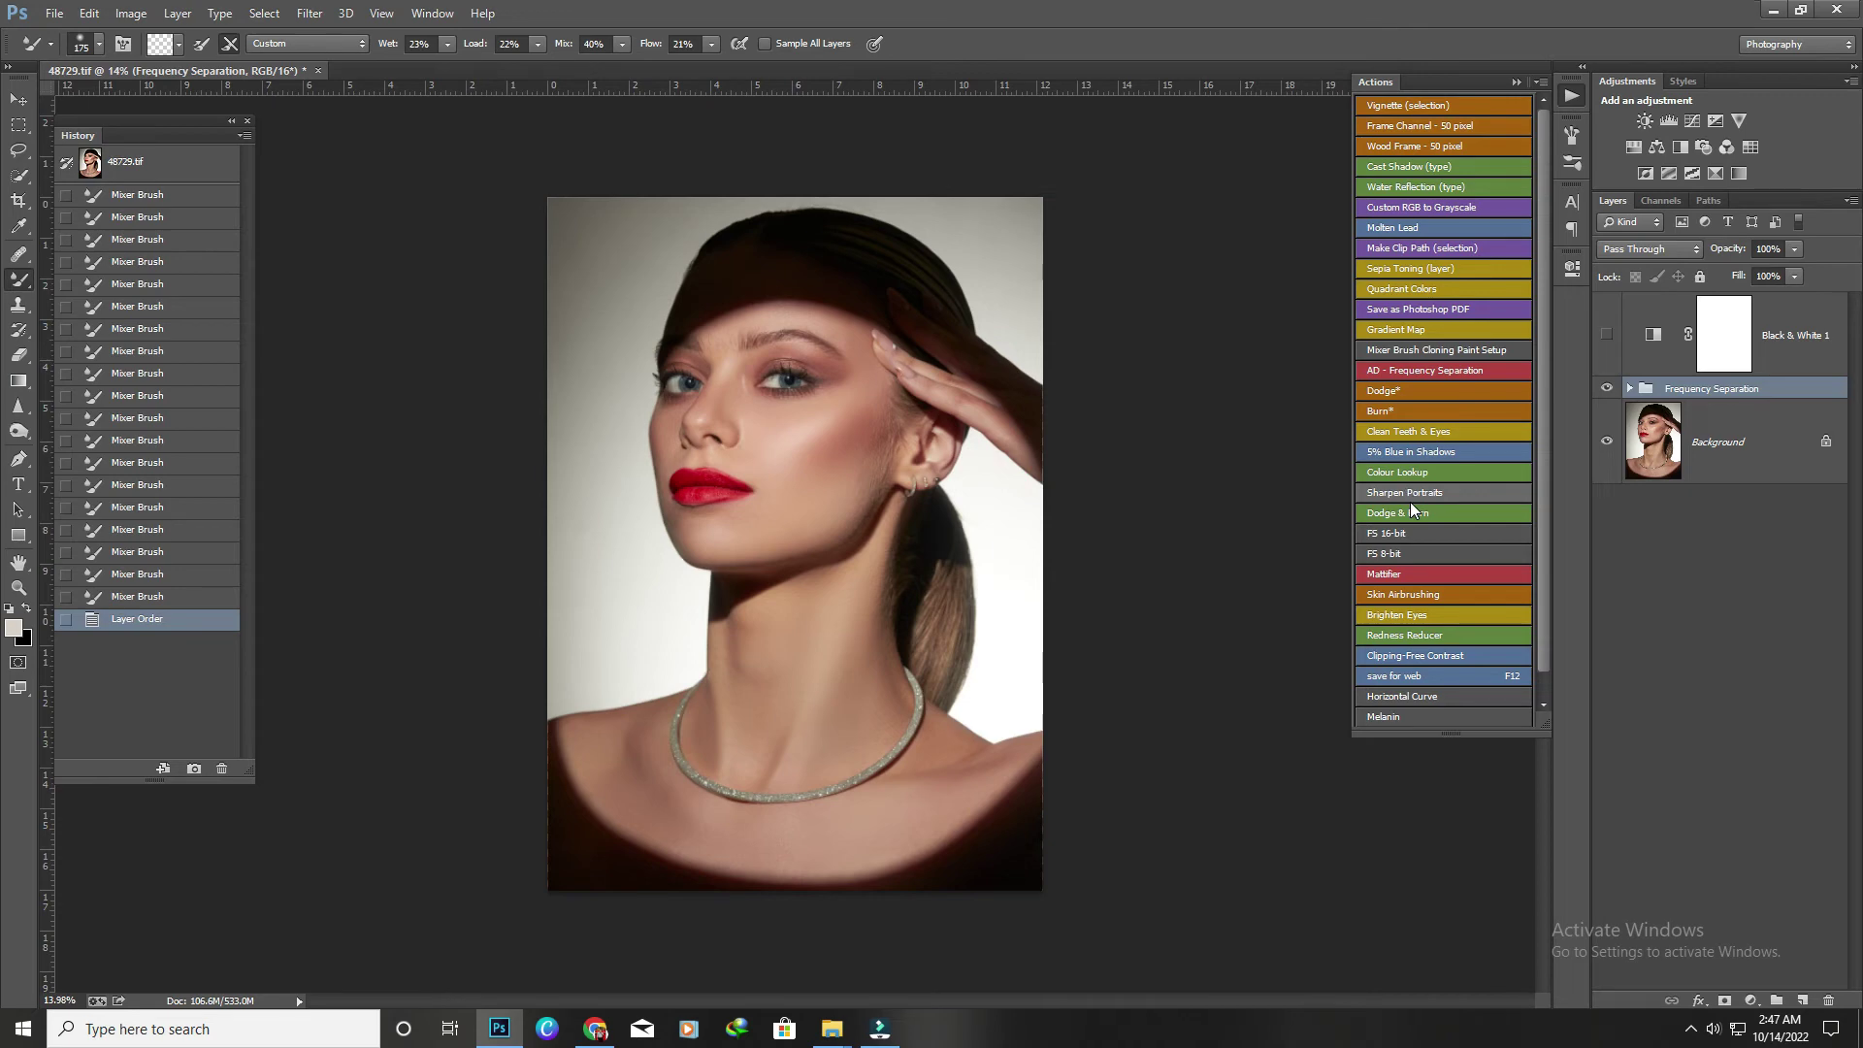
pyautogui.click(1413, 616)
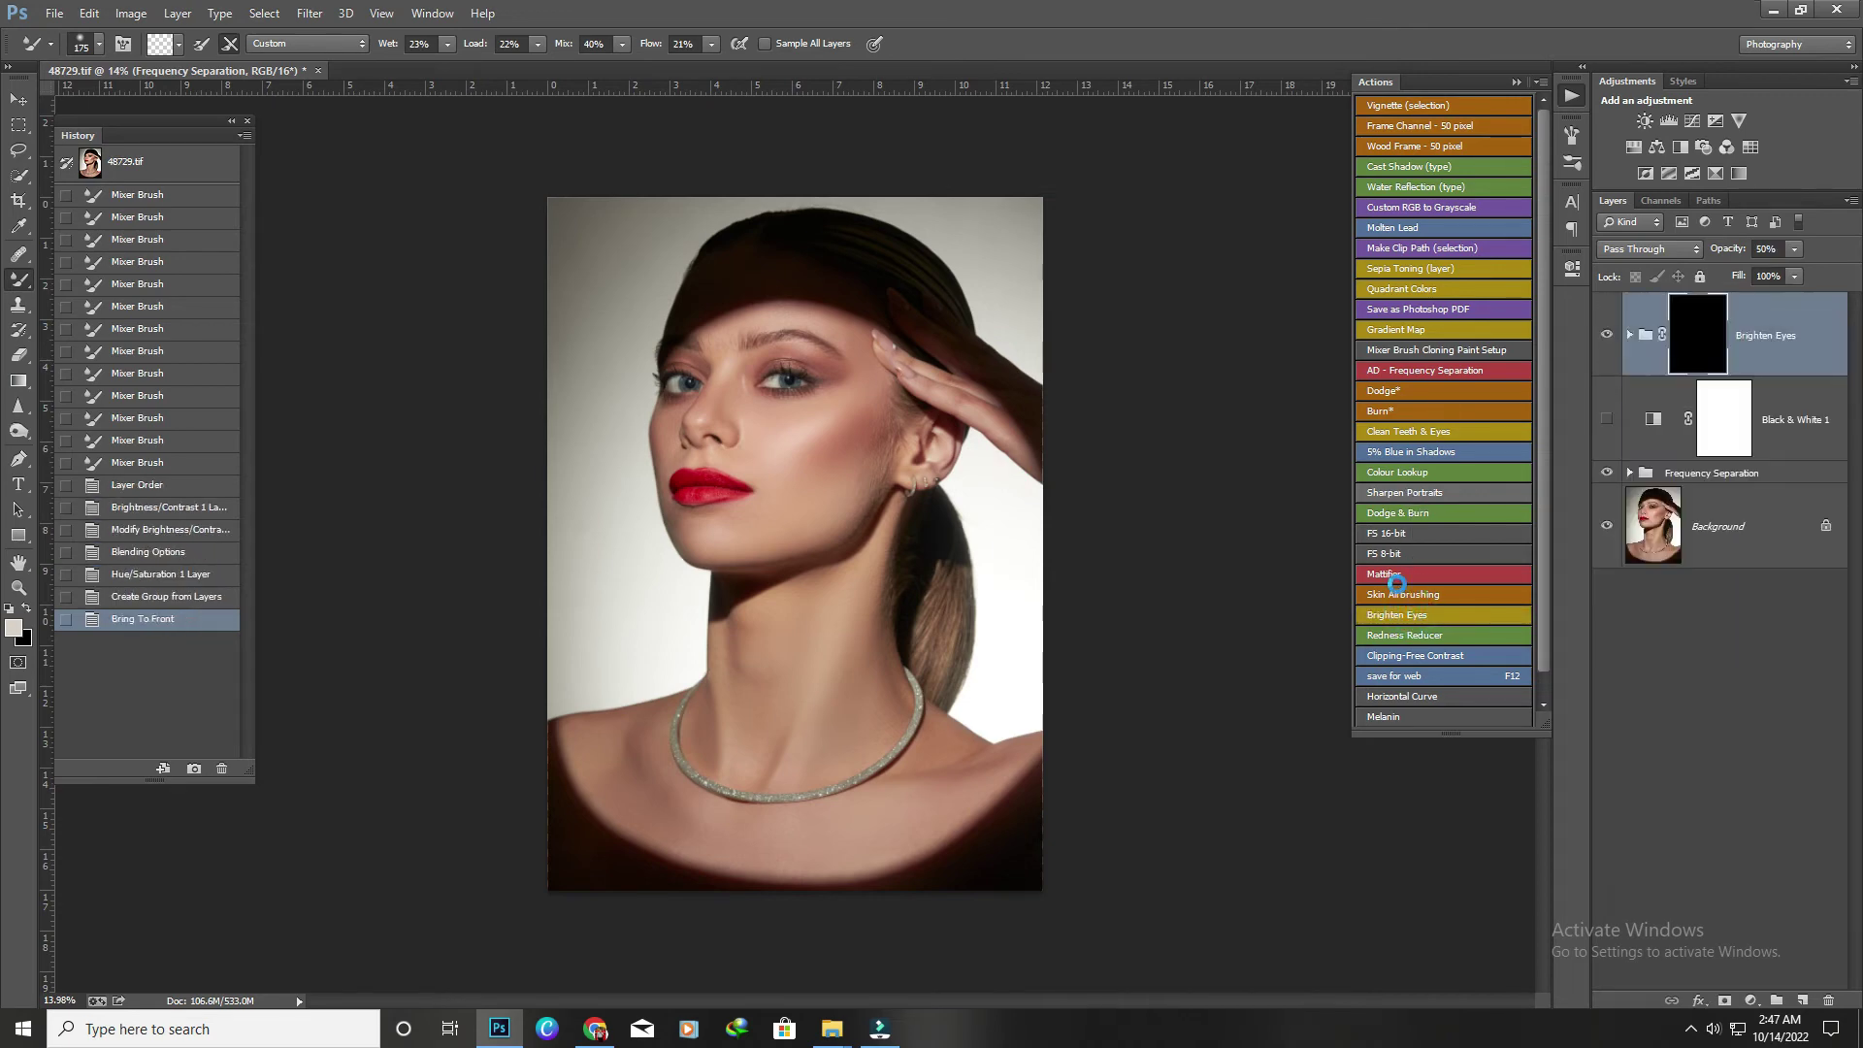
pyautogui.click(901, 386)
# Paint white on the Brighten Eyes mask over both eye whites and set group opacity to 52%.
pyautogui.press('[')
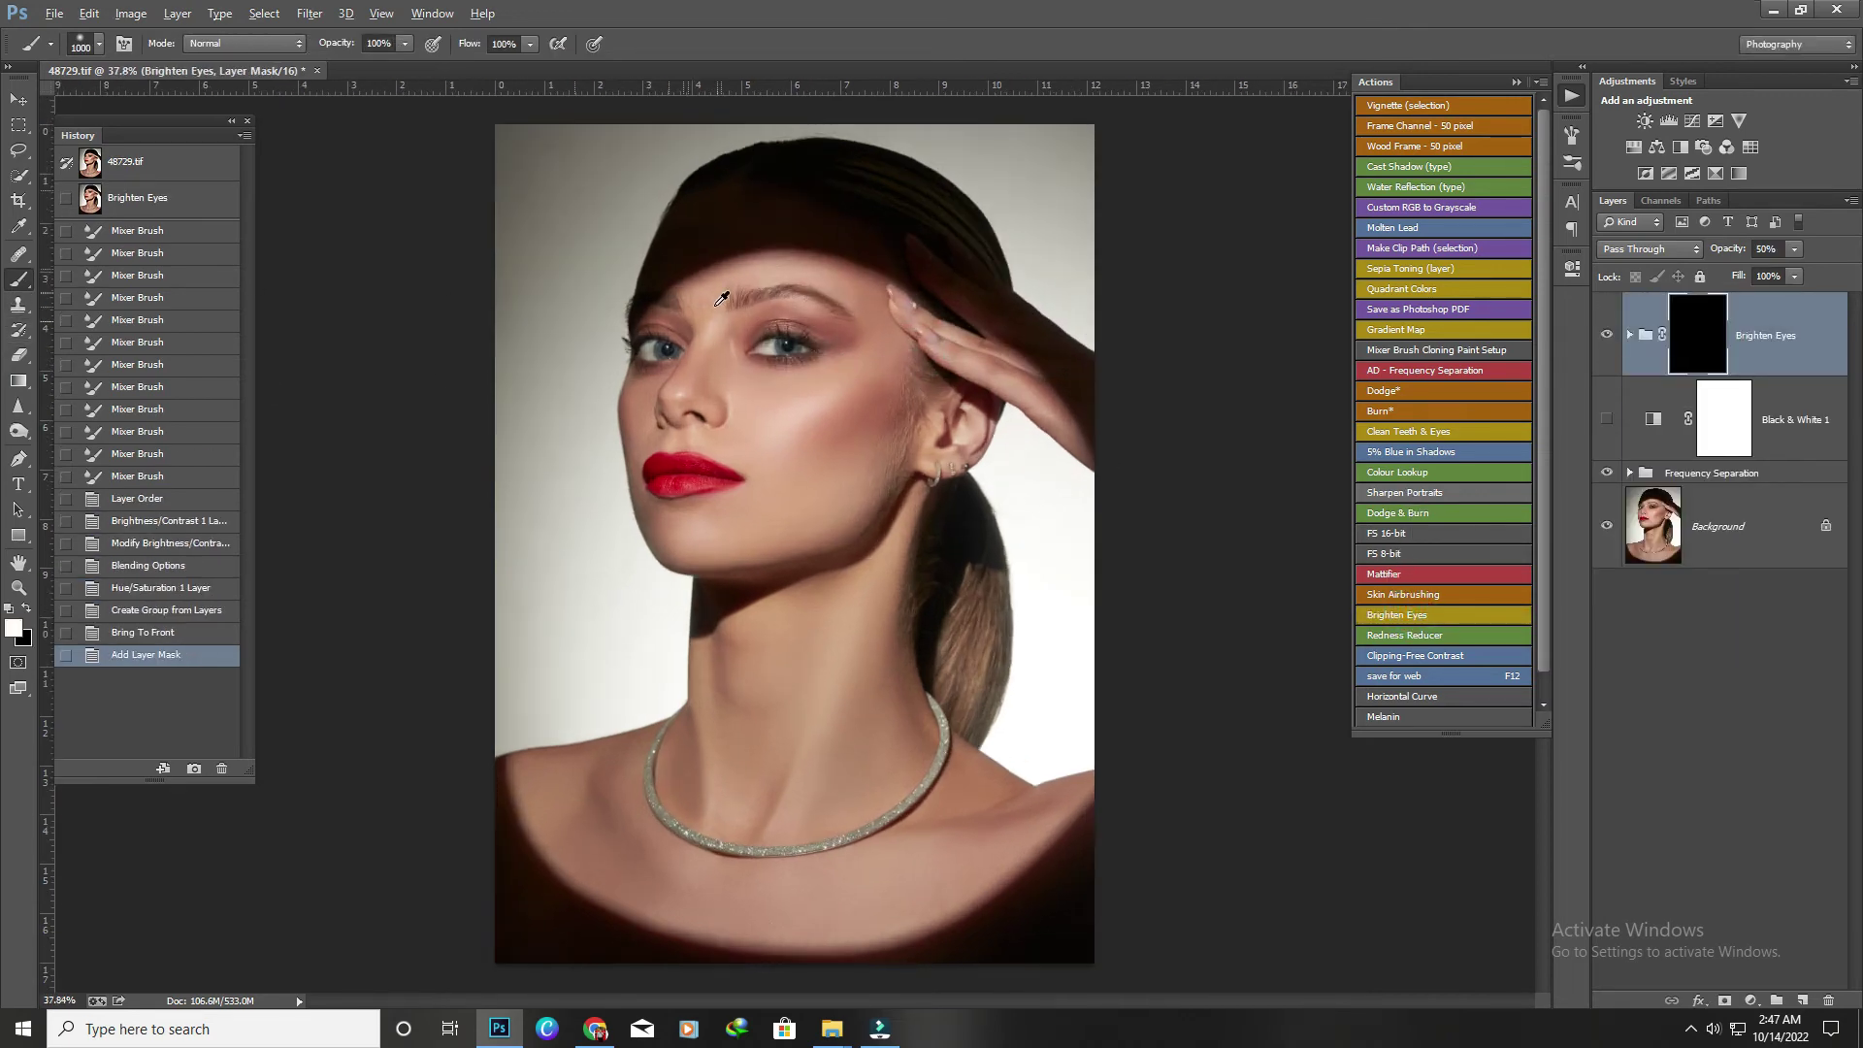
pyautogui.scroll(5, 1082, 516)
pyautogui.press('[')
pyautogui.press('[')
pyautogui.press('[')
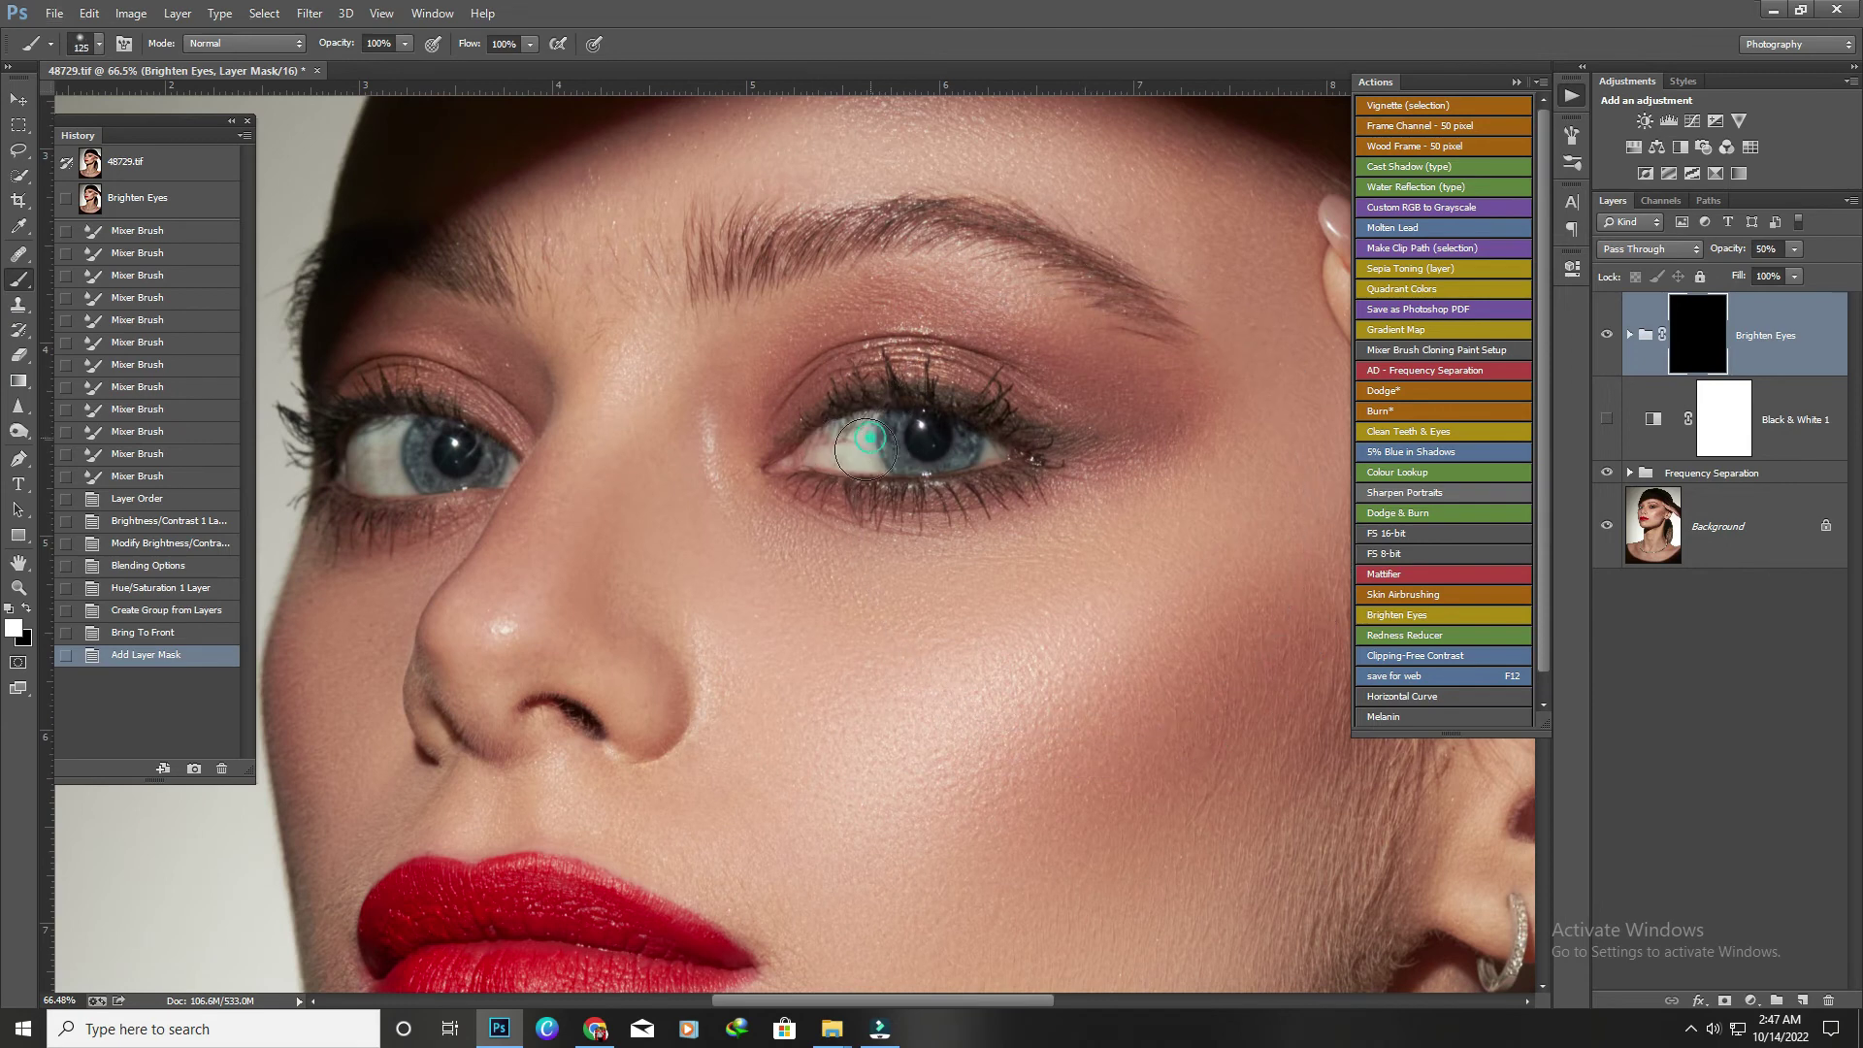
pyautogui.press('[')
pyautogui.moveTo(878, 438); pyautogui.dragTo(931, 442)
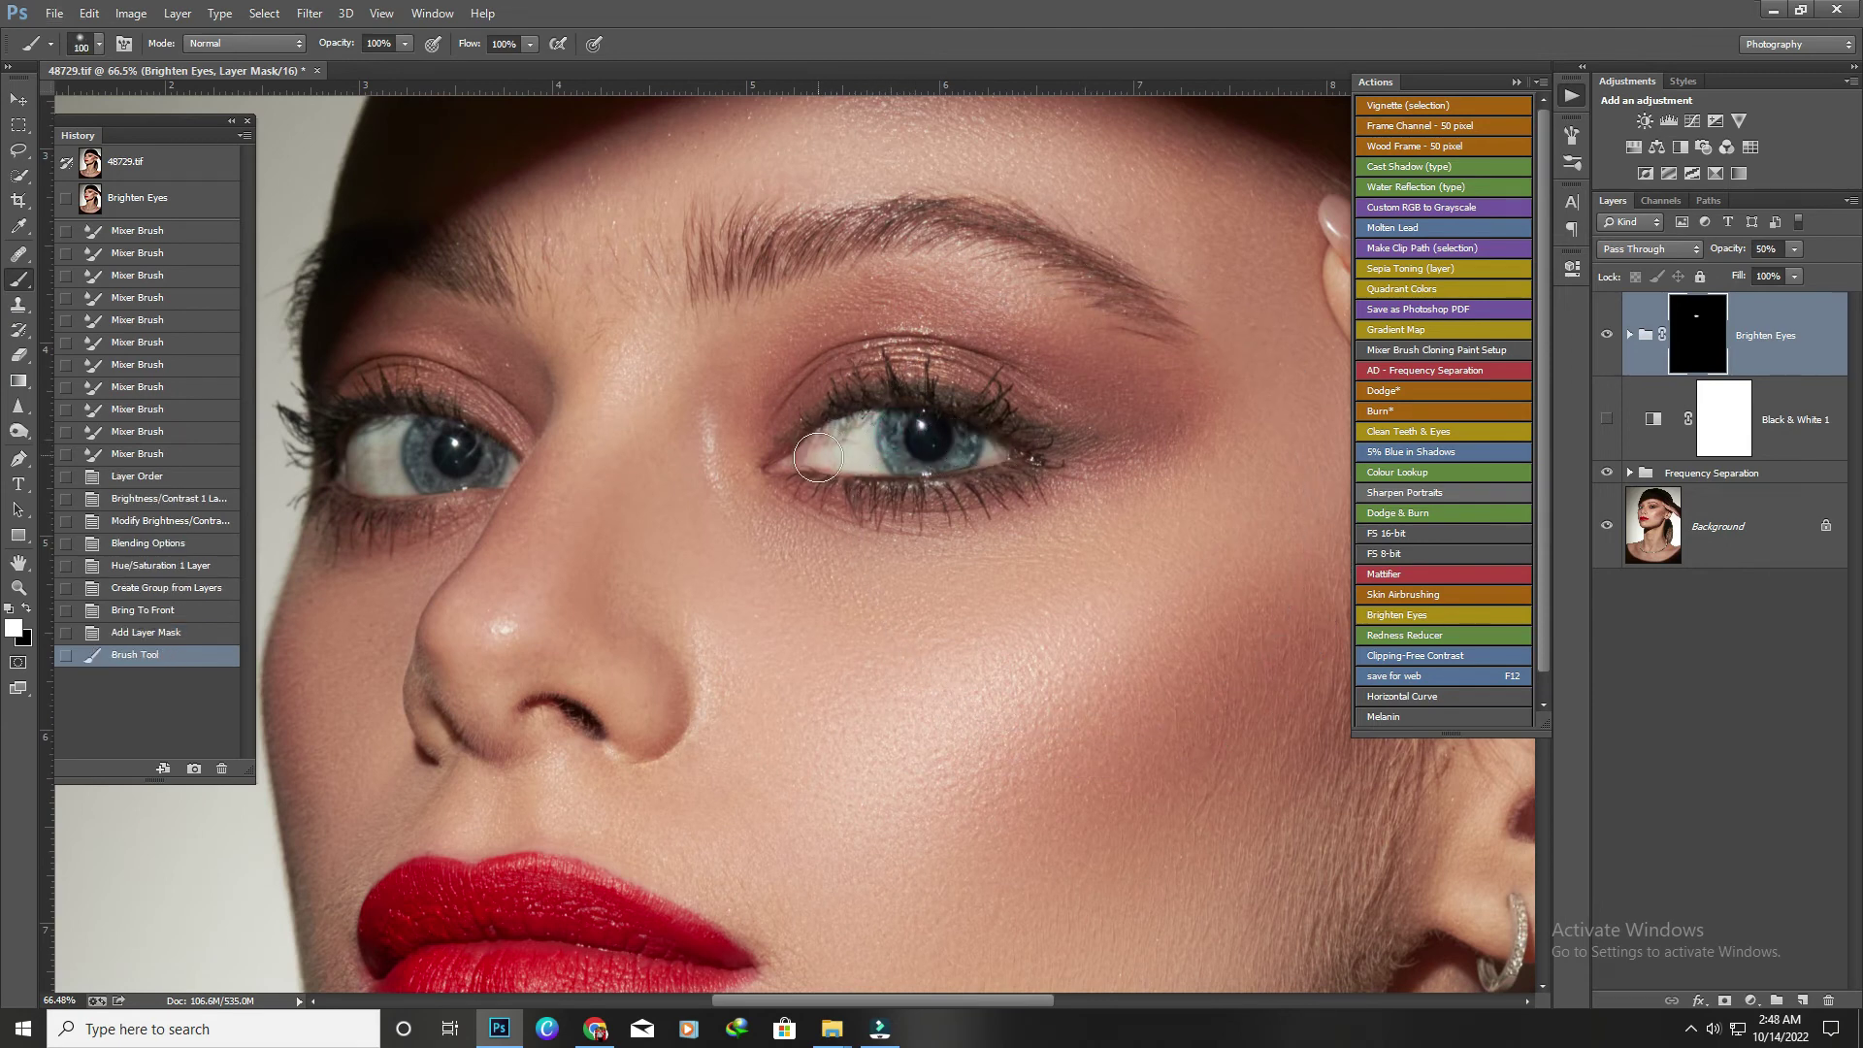
pyautogui.press(']')
pyautogui.moveTo(369, 461); pyautogui.dragTo(396, 446)
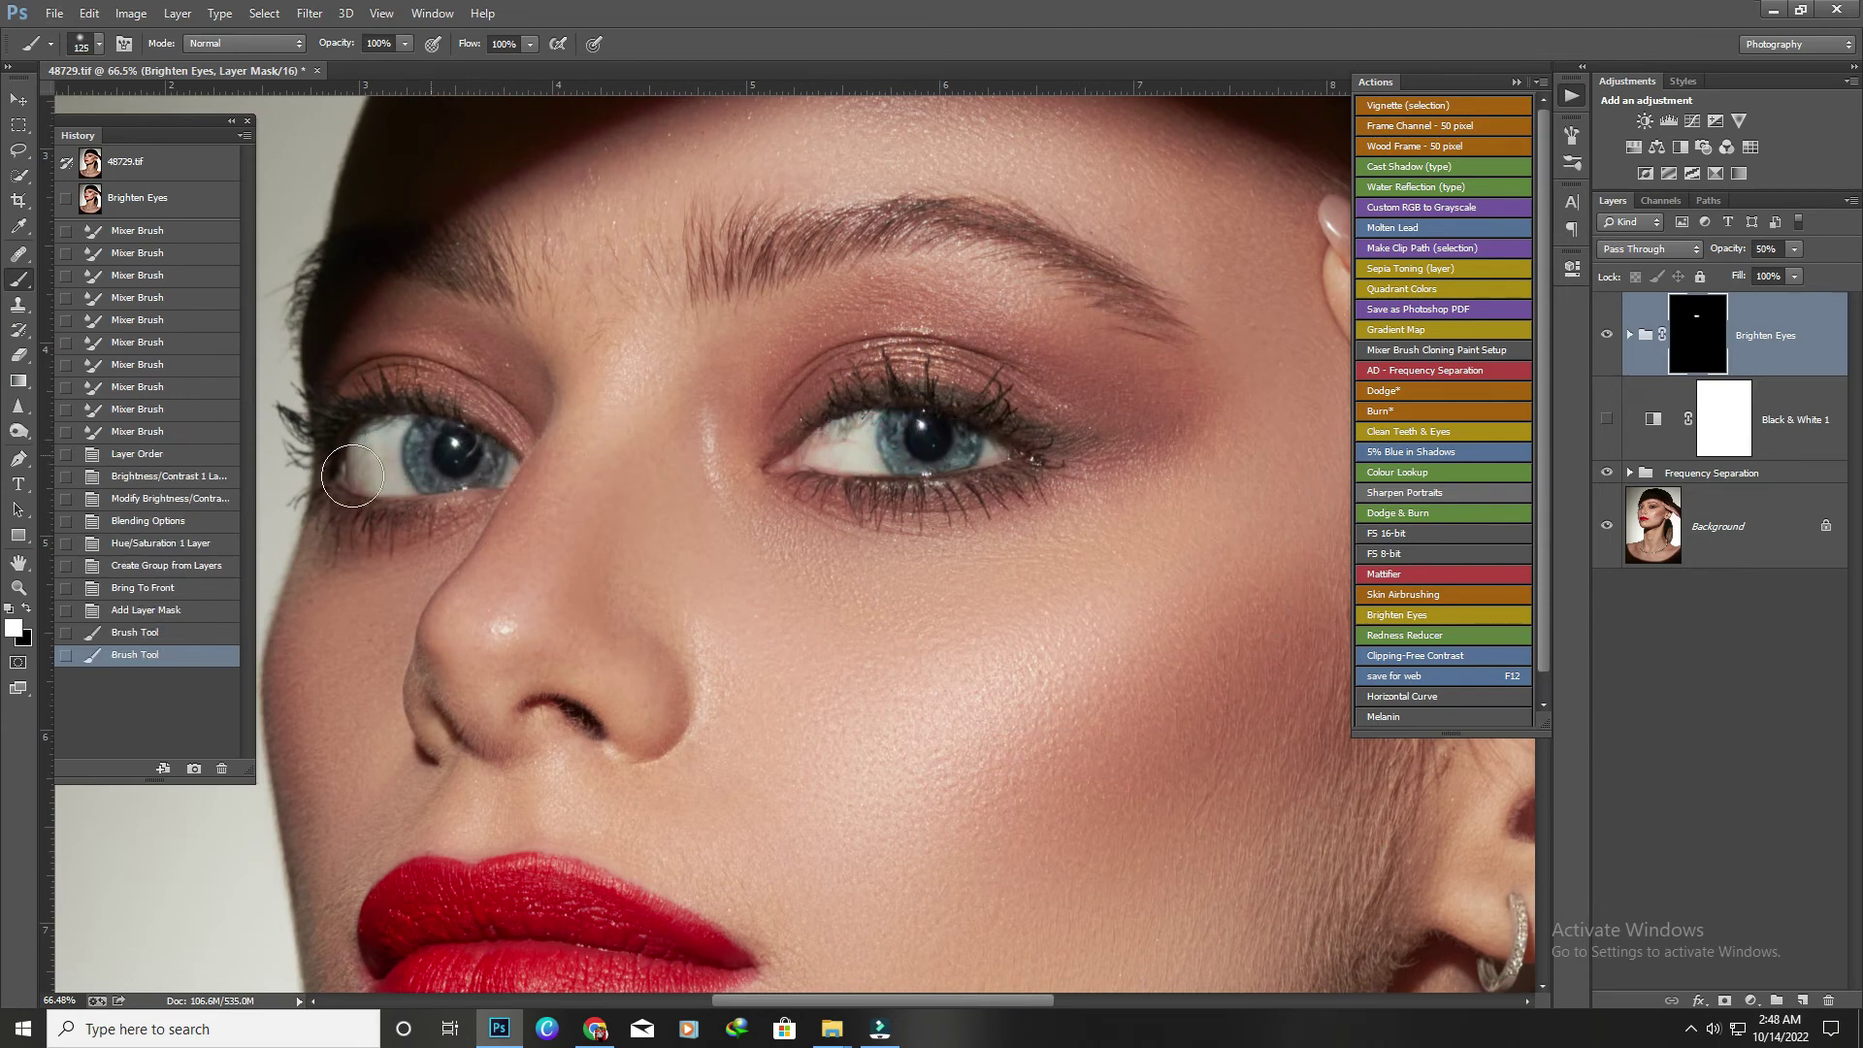
pyautogui.click(352, 476)
pyautogui.scroll(-2, 803, 386)
pyautogui.scroll(-4, 803, 386)
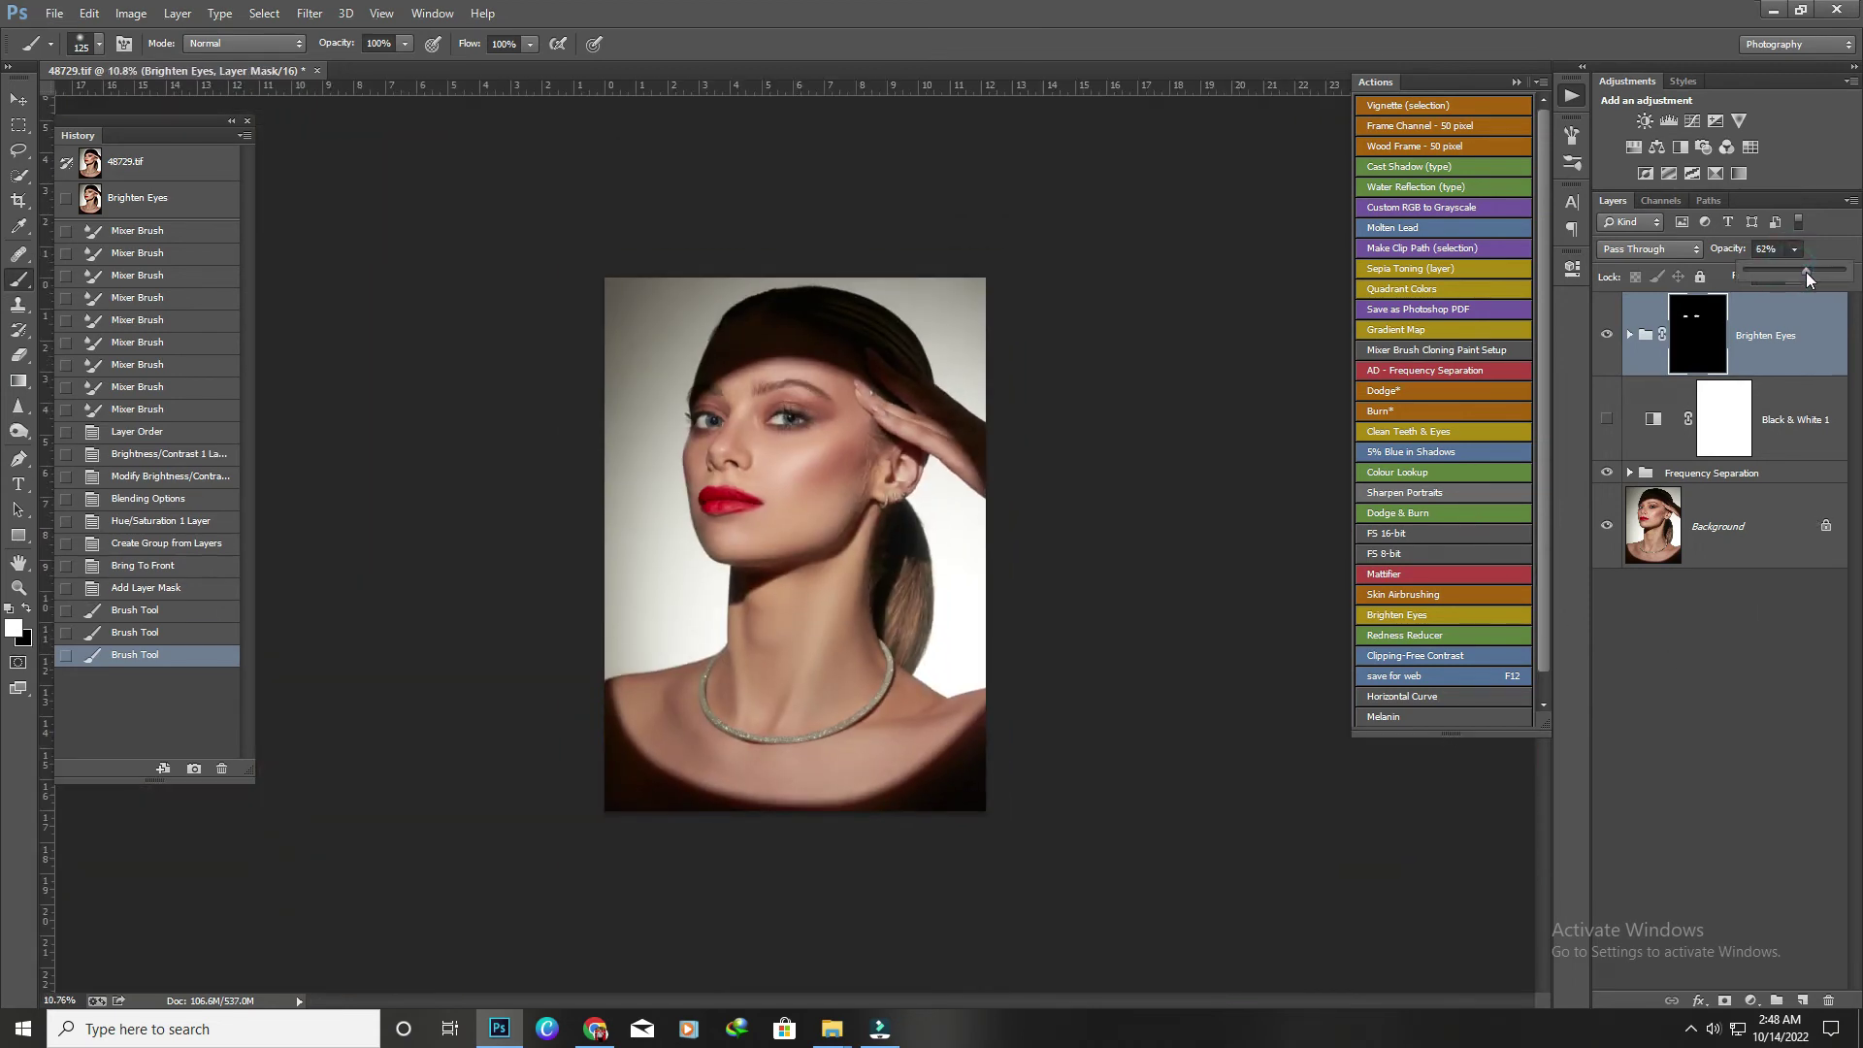
pyautogui.moveTo(1796, 274); pyautogui.dragTo(1796, 275)
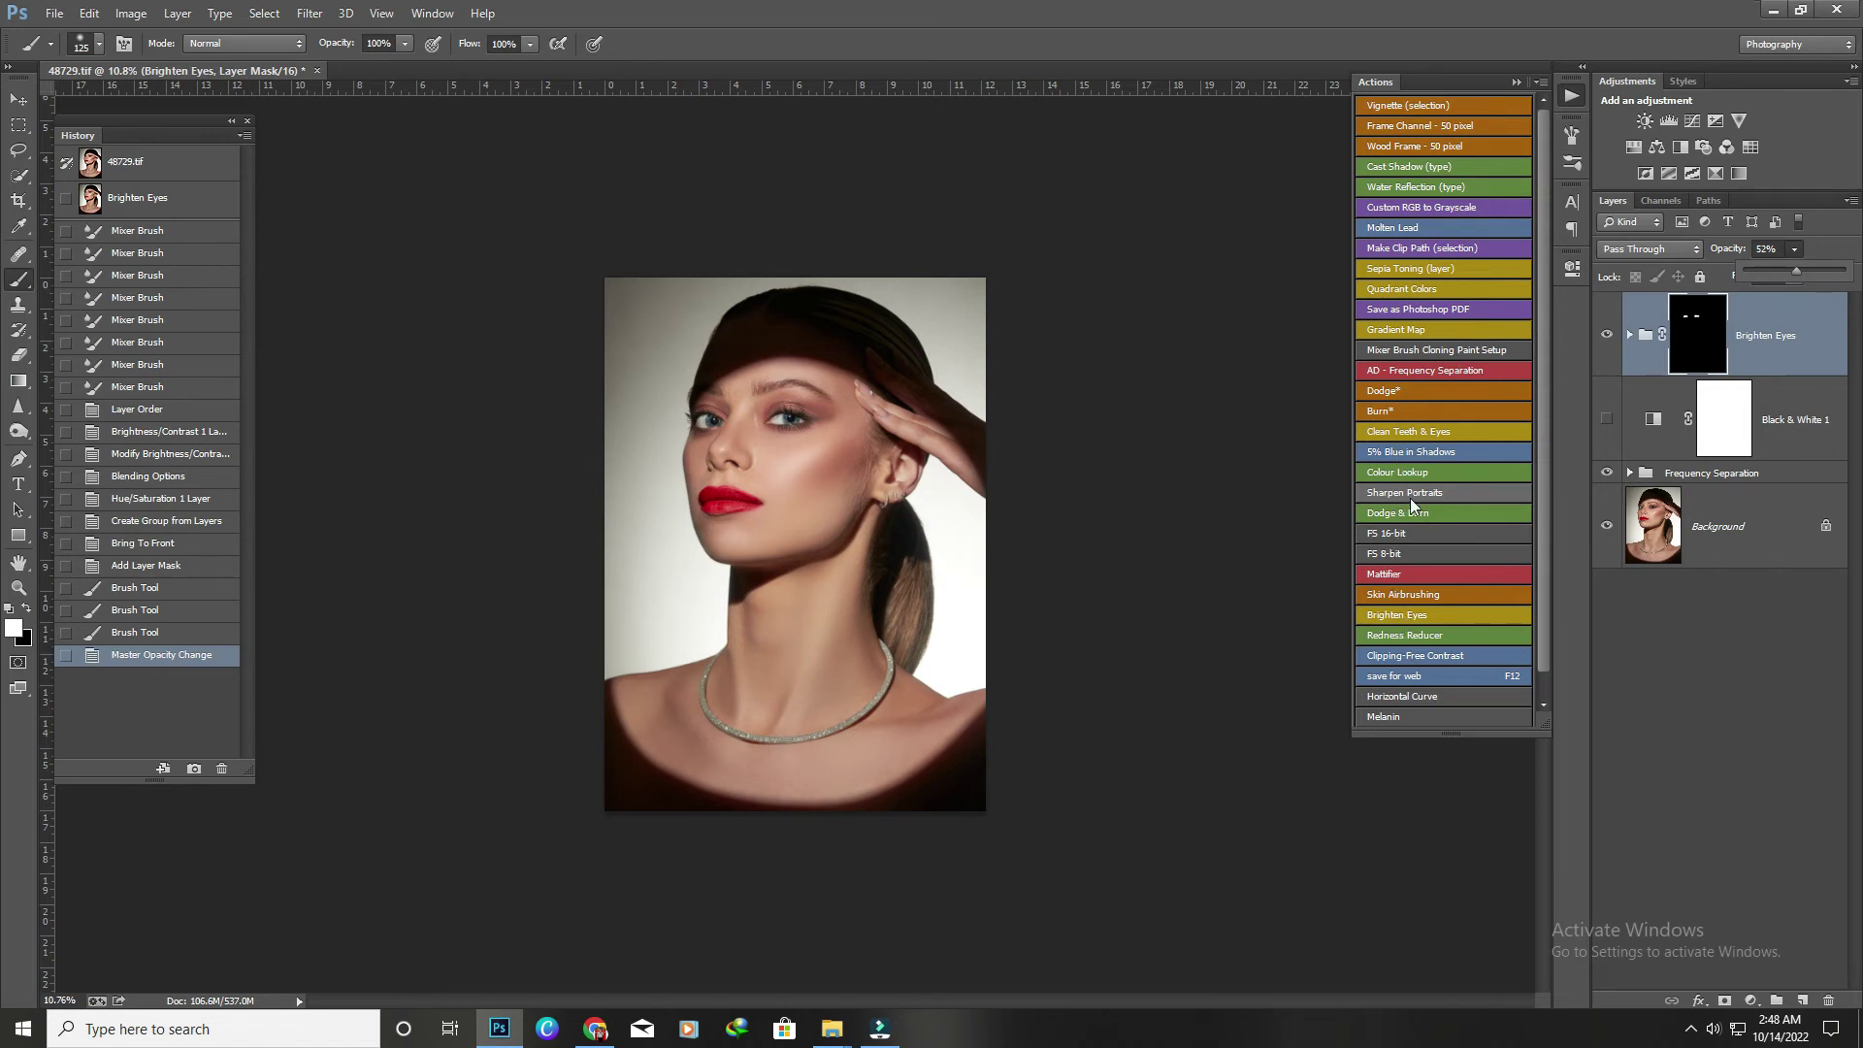
# Play the Burn* action, then move Black & White 1 above it and show it.
pyautogui.click(1407, 408)
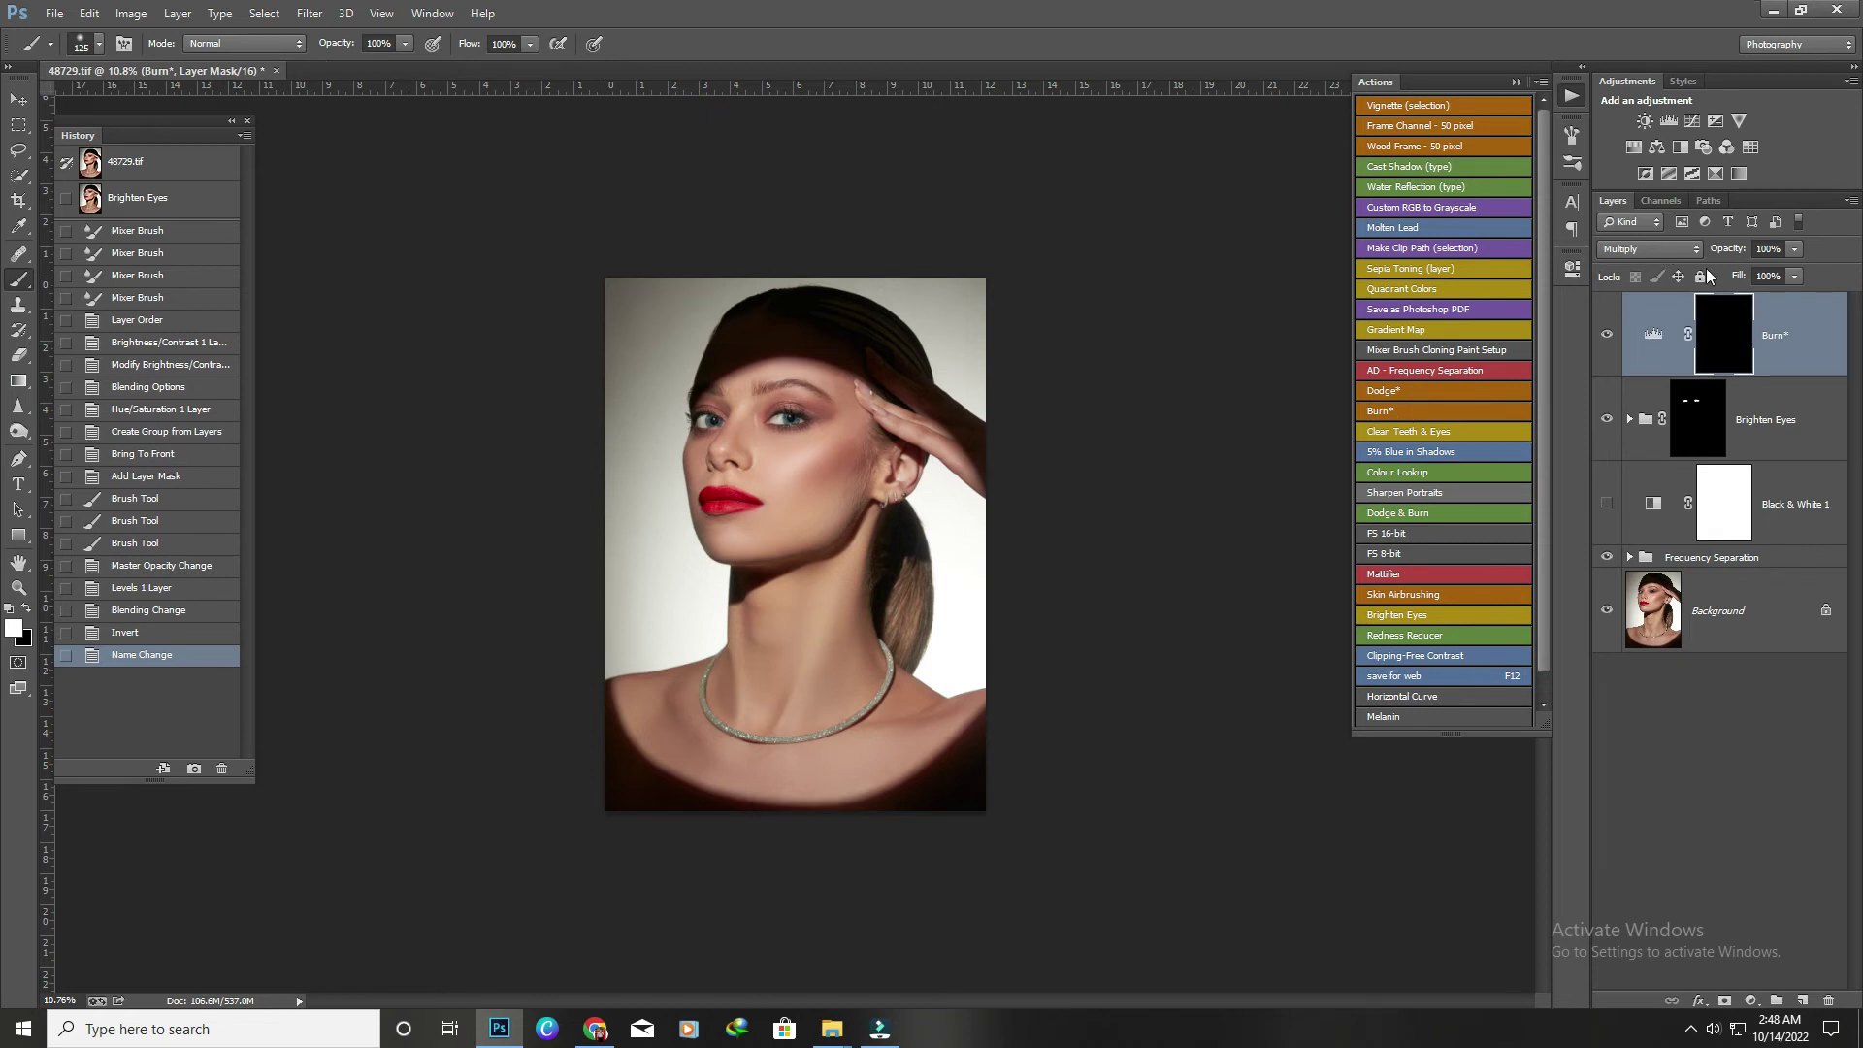
pyautogui.scroll(3, 798, 450)
pyautogui.scroll(1, 820, 507)
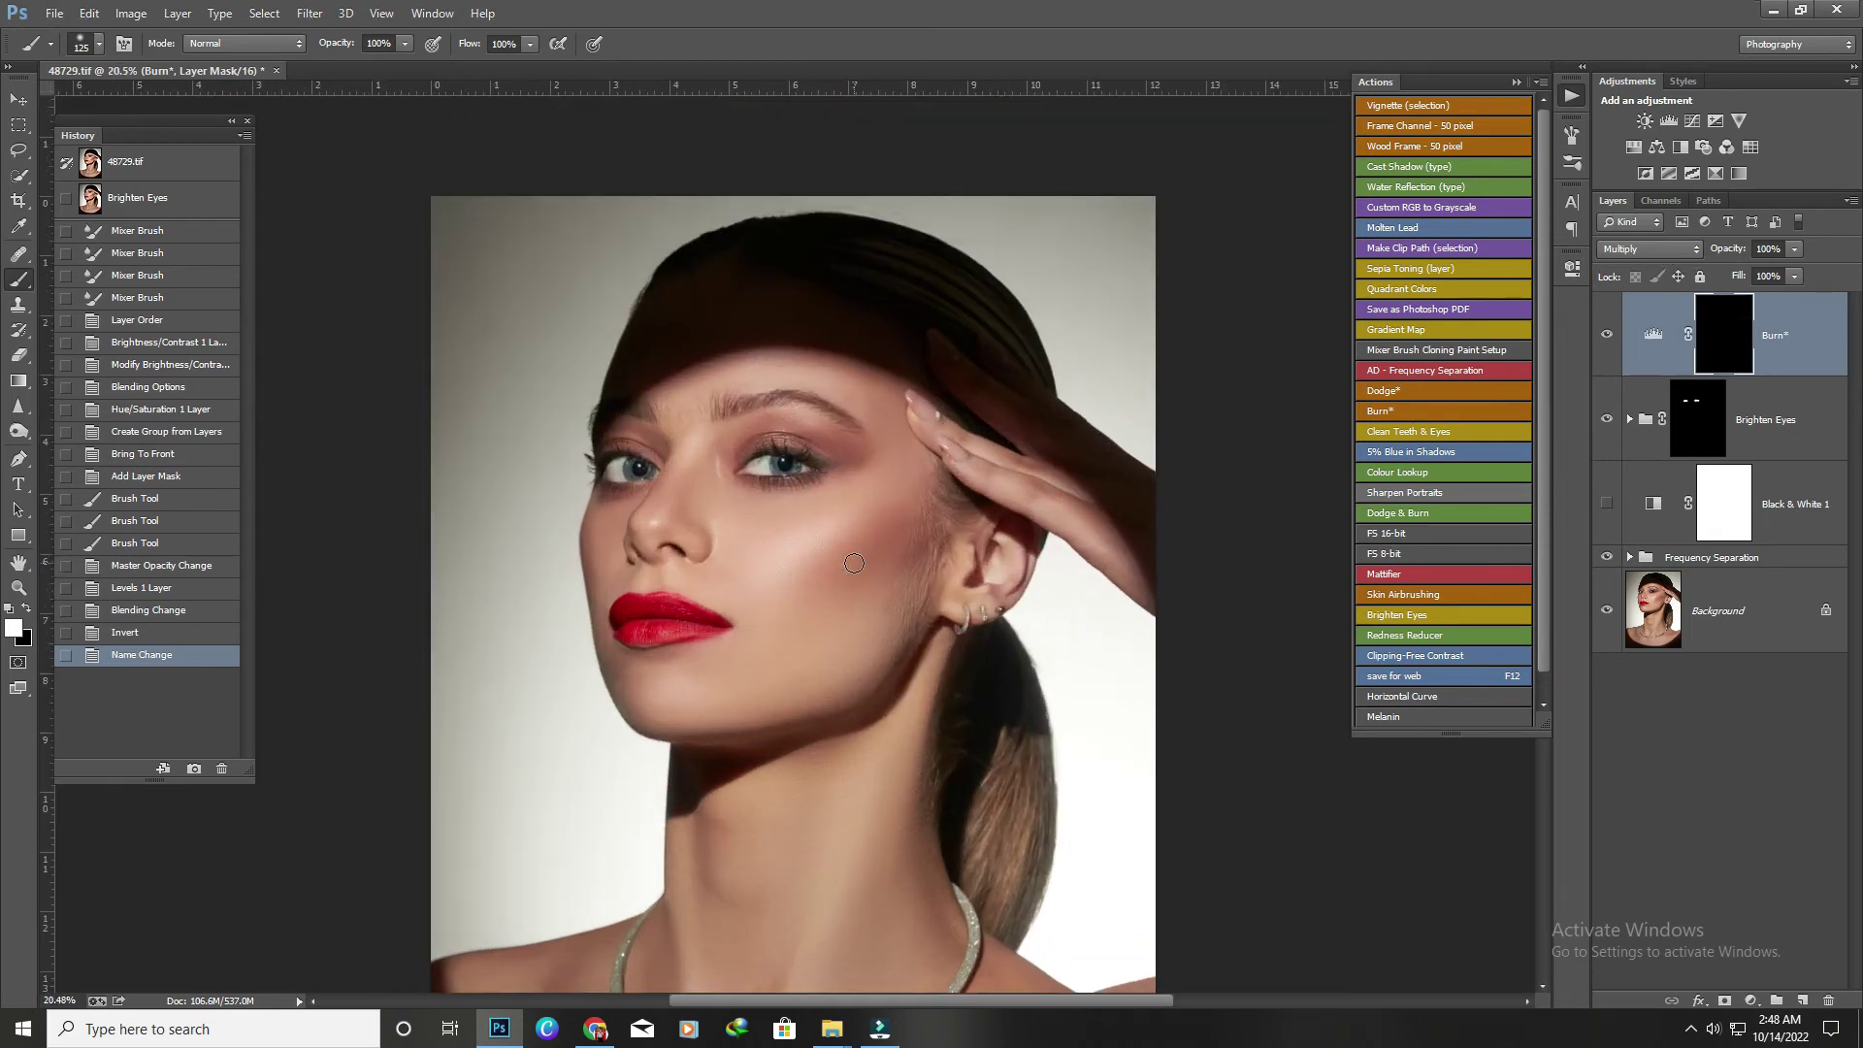
pyautogui.moveTo(1651, 504); pyautogui.dragTo(1651, 300)
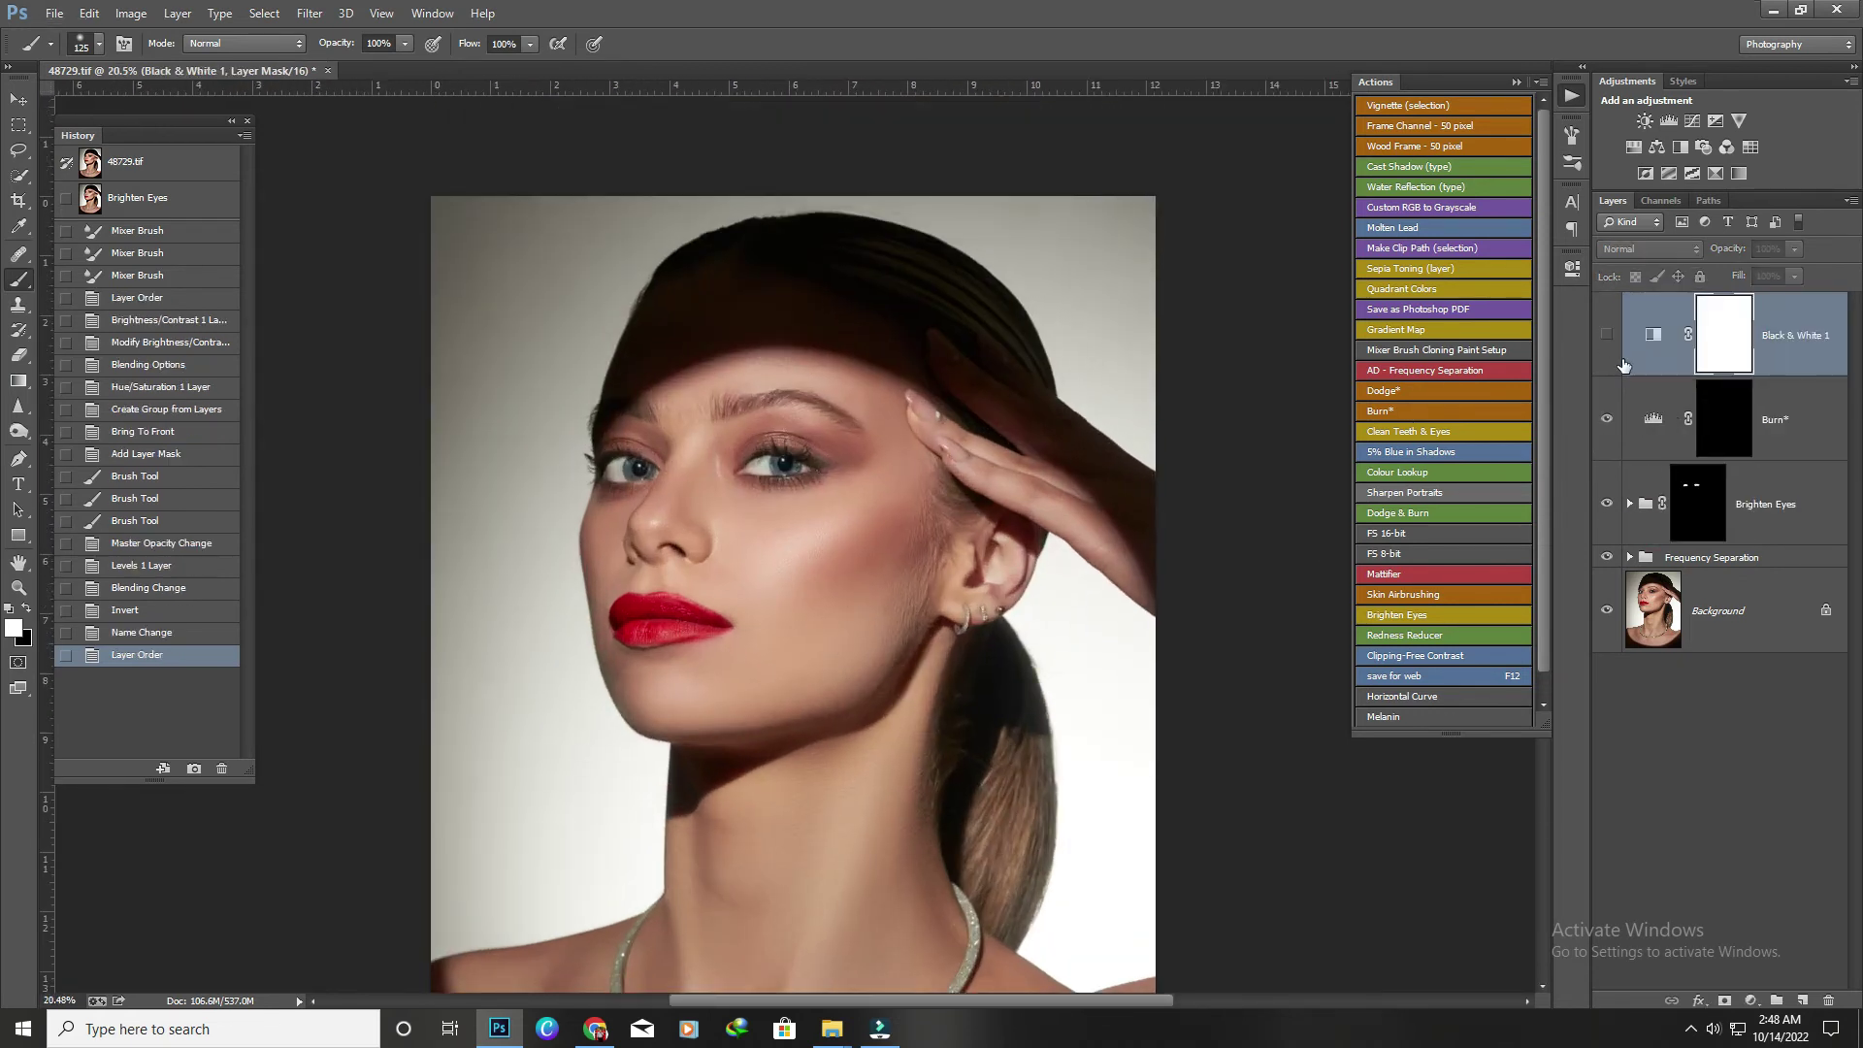
pyautogui.click(1607, 334)
# Try shading strokes along the chin and jaw, undoing the too-strong jaw stroke.
pyautogui.moveTo(847, 571); pyautogui.dragTo(912, 564)
pyautogui.press(']')
pyautogui.press(']')
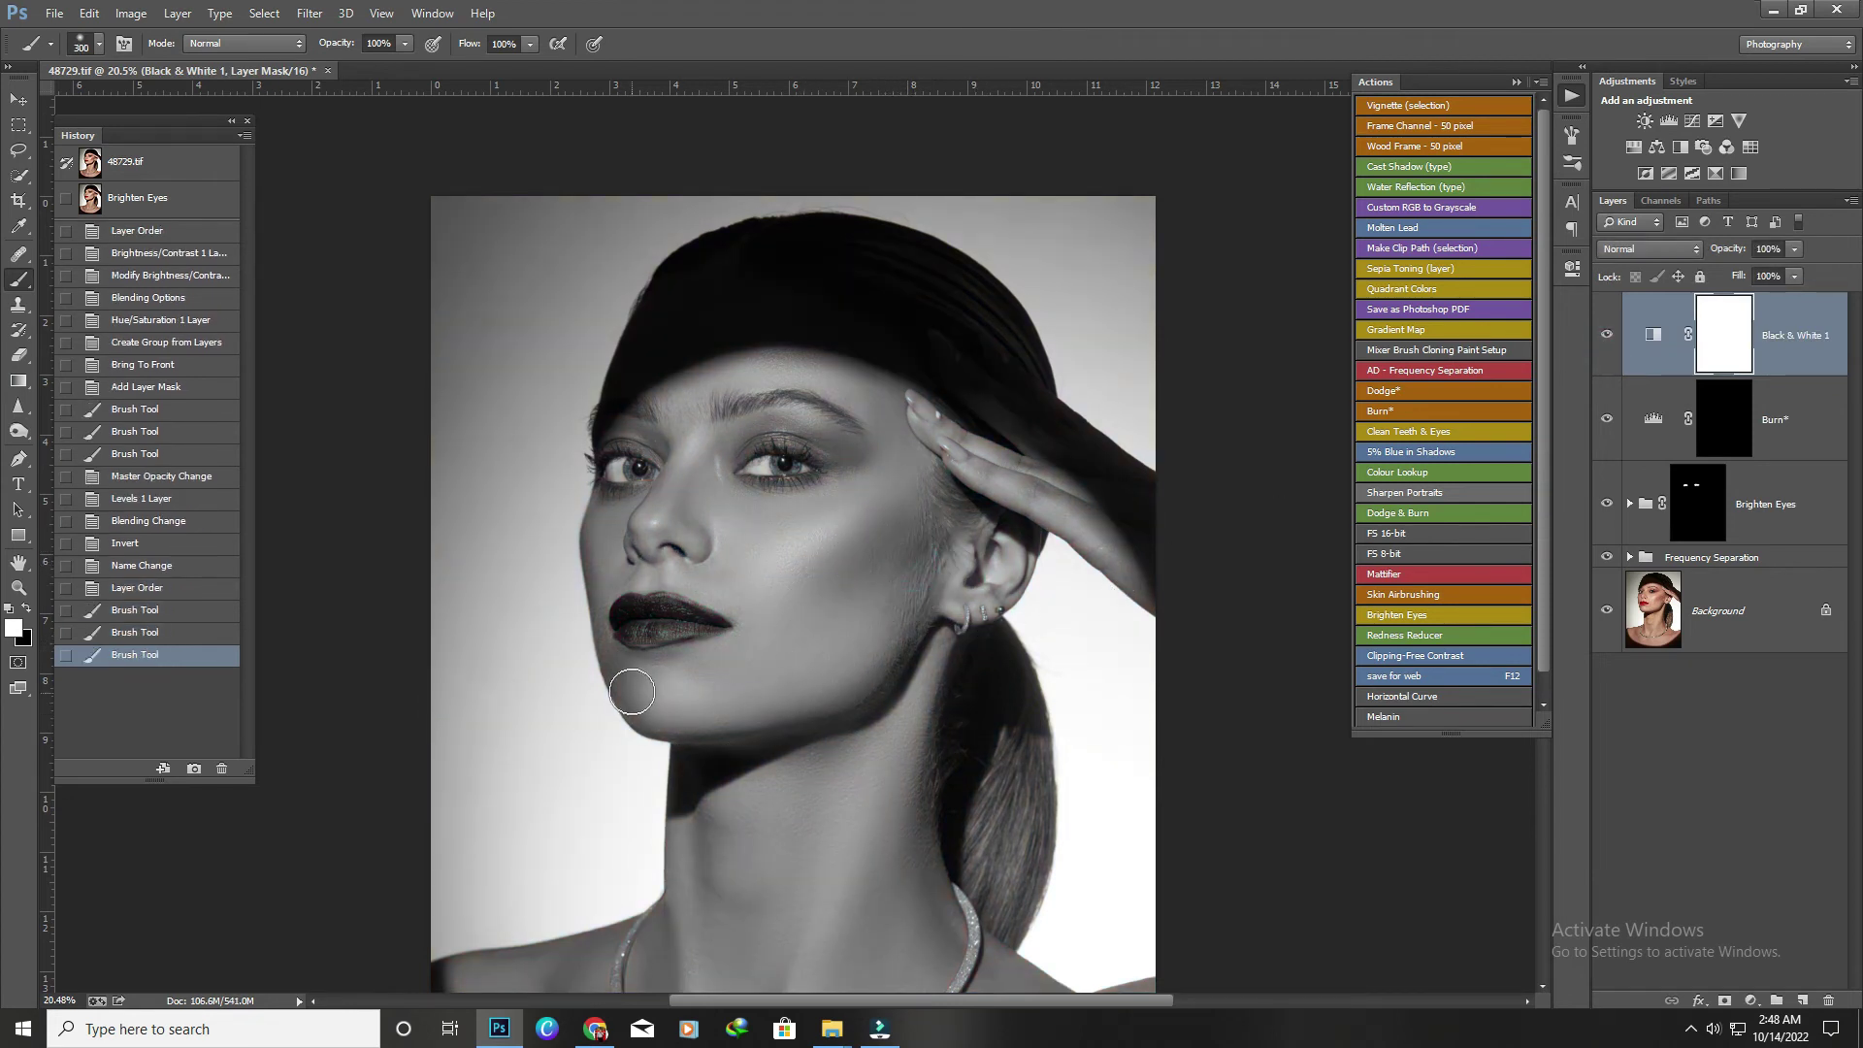
pyautogui.click(632, 691)
pyautogui.click(640, 696)
pyautogui.press('[')
pyautogui.scroll(3, 757, 728)
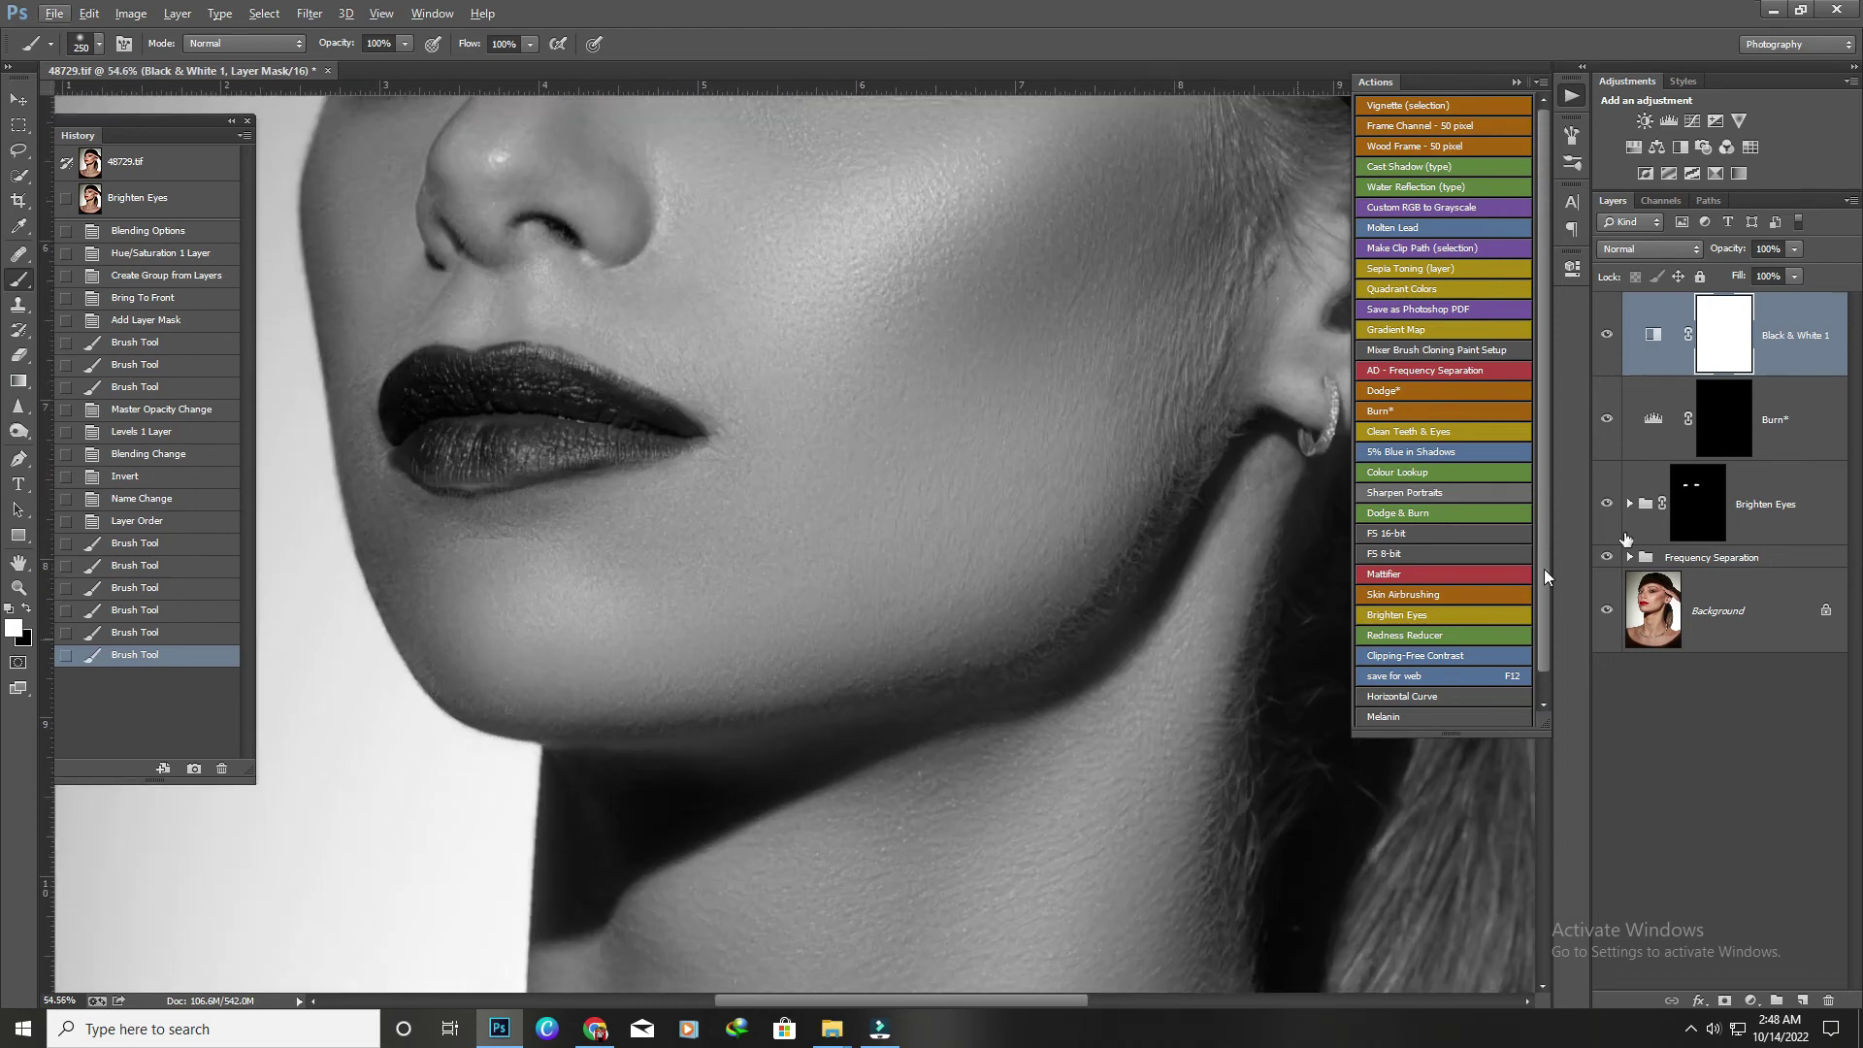
pyautogui.moveTo(1067, 572); pyautogui.dragTo(698, 728)
pyautogui.hotkey('ctrl', 'z')
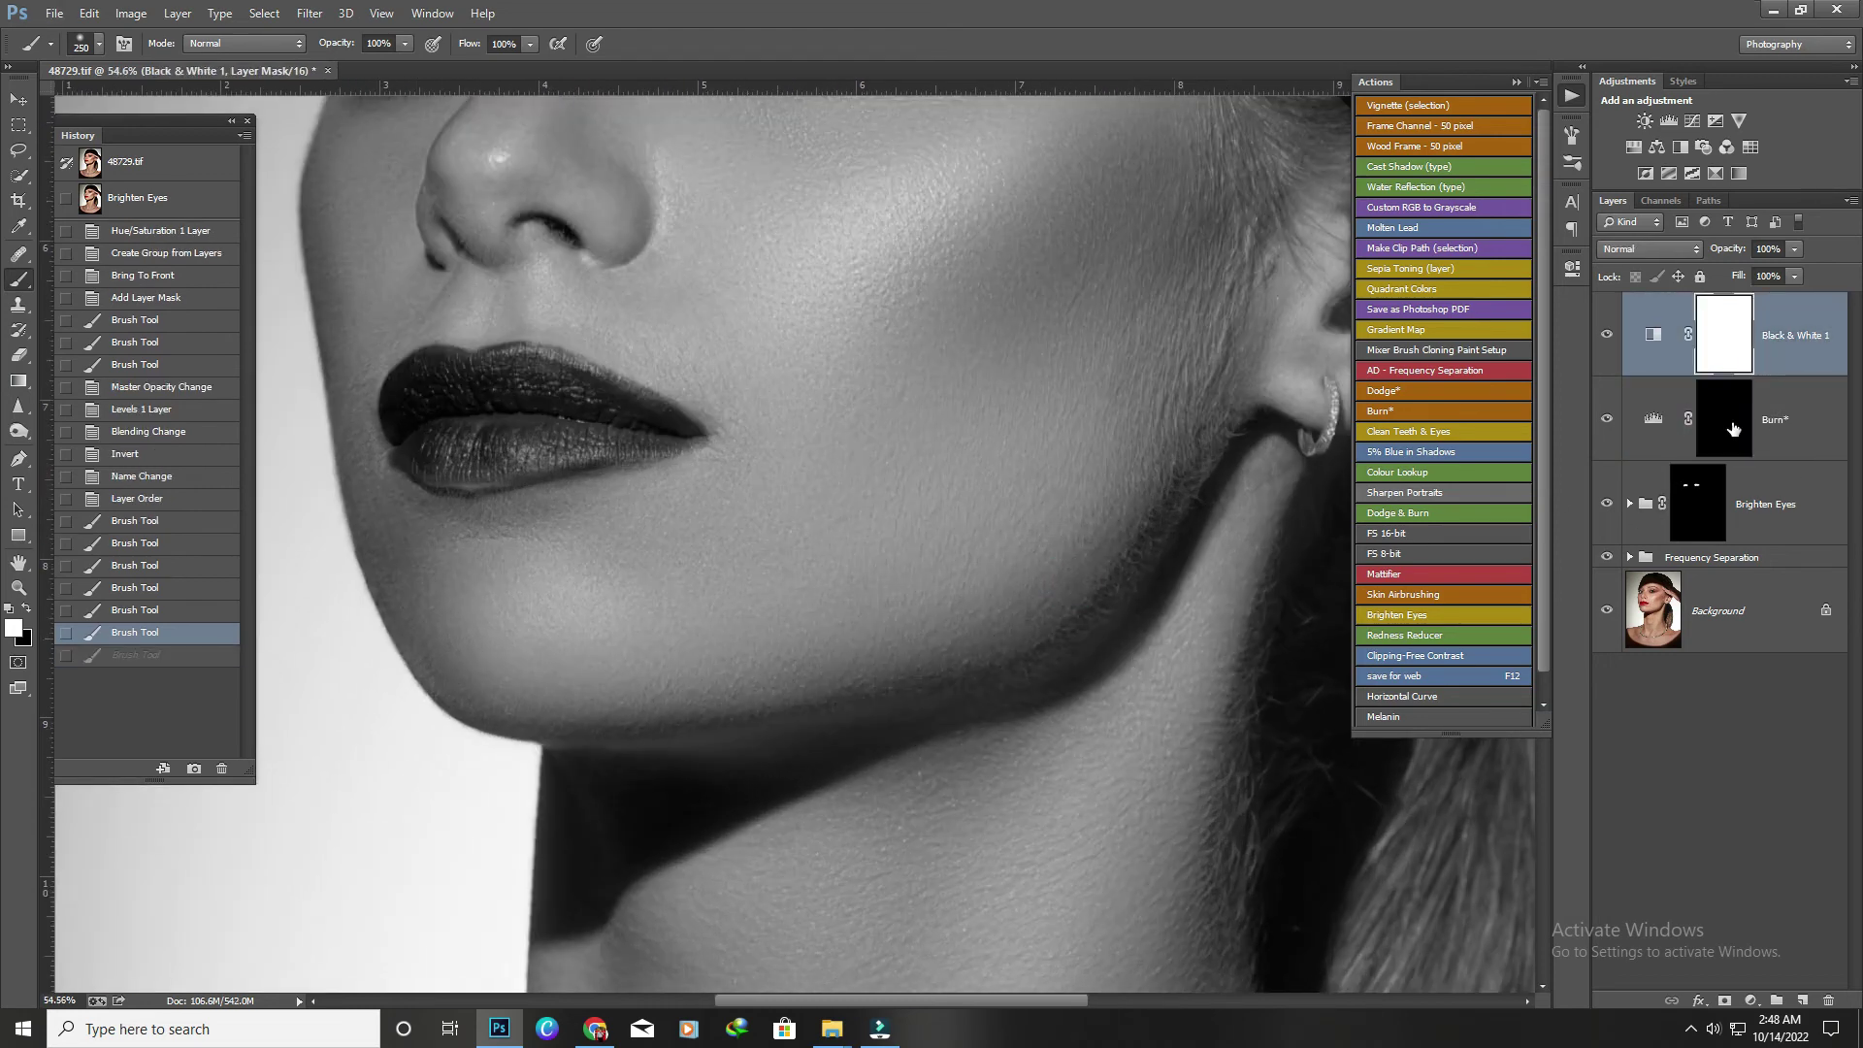
# Target the Burn* mask and lower the brush opacity to 9% after test jaw strokes.
pyautogui.click(1733, 428)
pyautogui.moveTo(970, 630)
pyautogui.mouseDown()
pyautogui.moveTo(708, 669)
pyautogui.moveTo(777, 684)
pyautogui.moveTo(679, 679)
pyautogui.mouseUp()
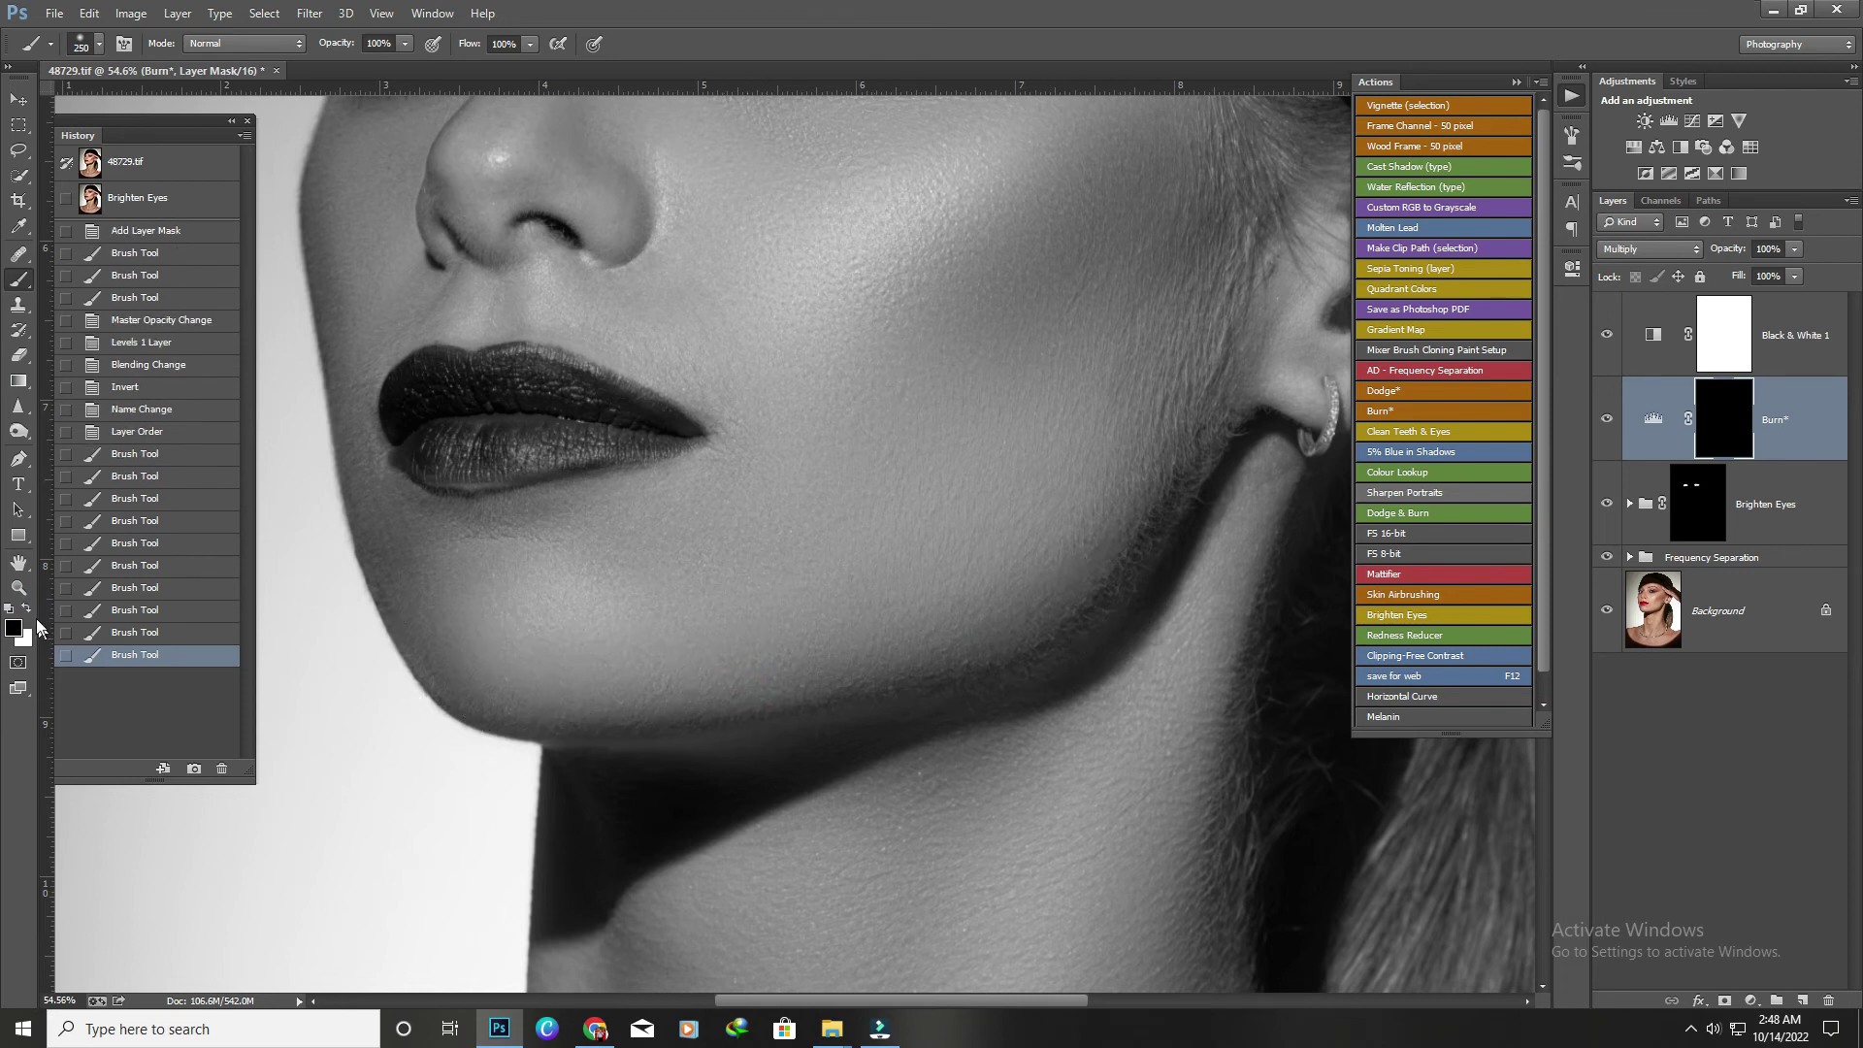
pyautogui.moveTo(980, 626); pyautogui.dragTo(811, 665)
pyautogui.hotkey('ctrl', 'z')
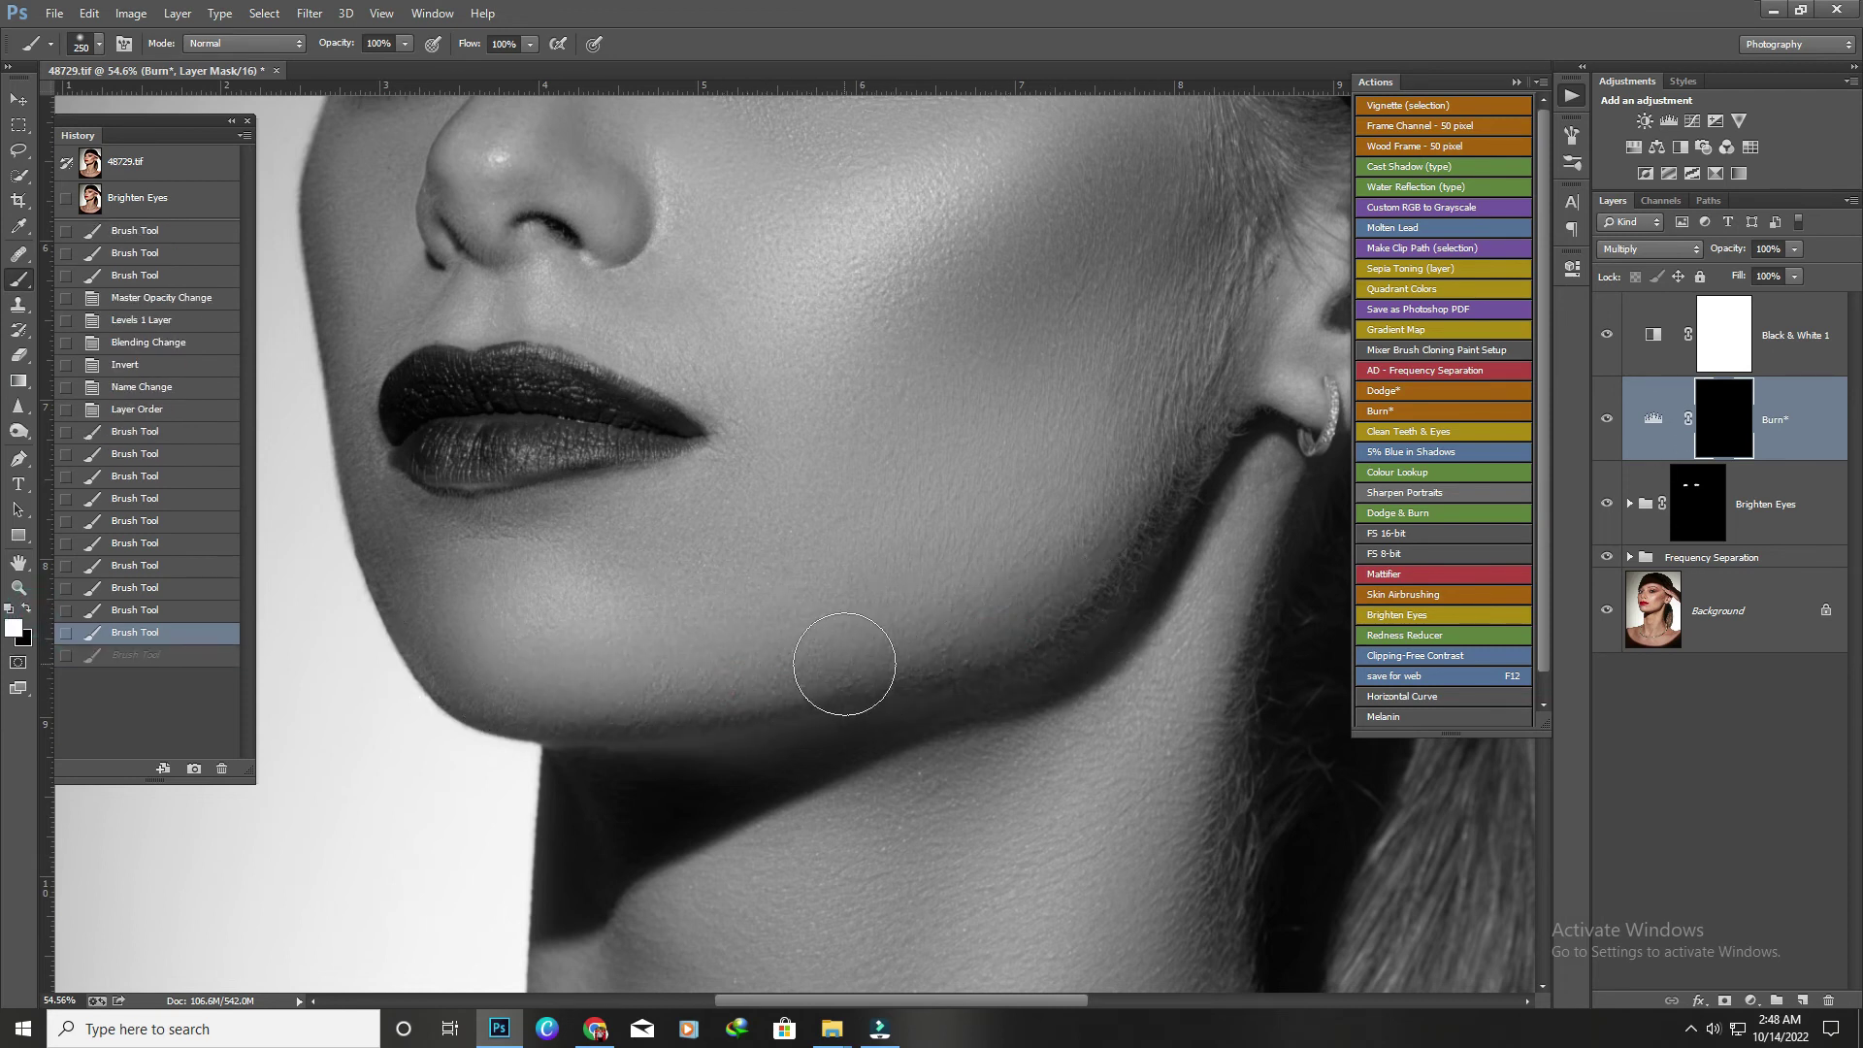
pyautogui.click(405, 54)
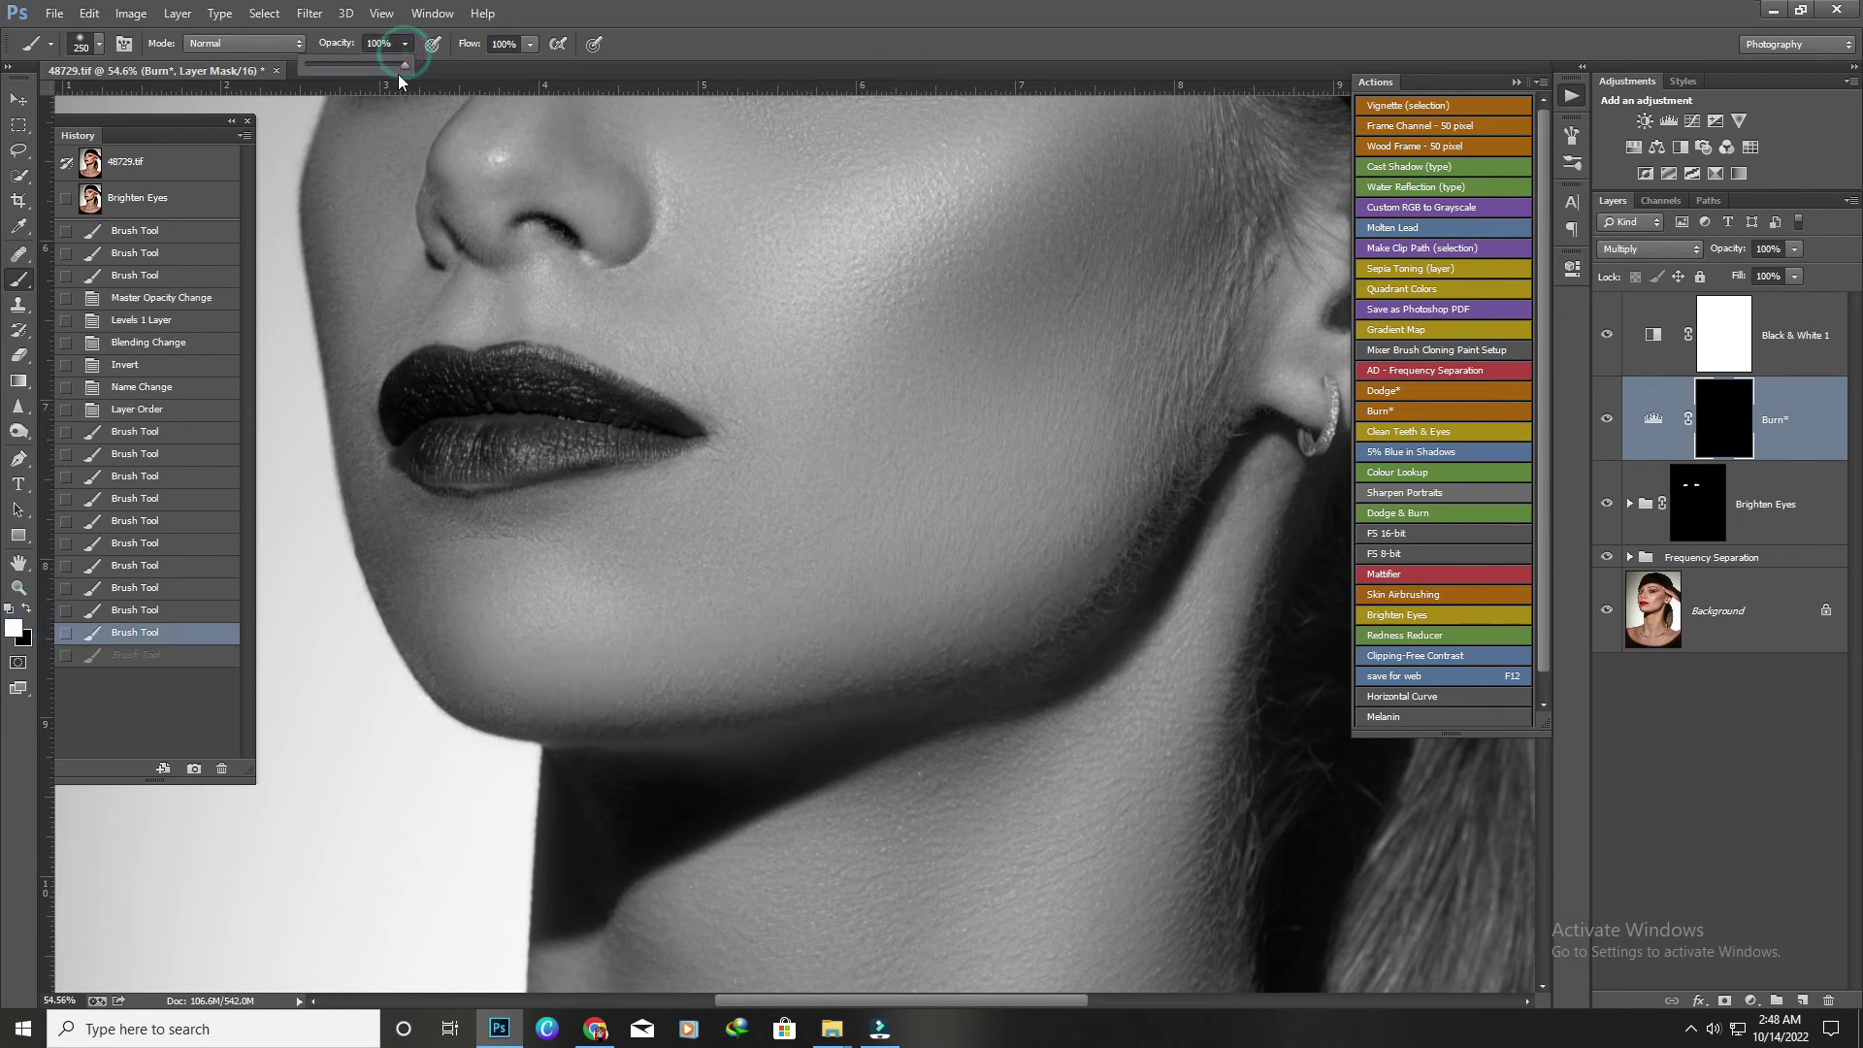
pyautogui.moveTo(1009, 606); pyautogui.dragTo(669, 679)
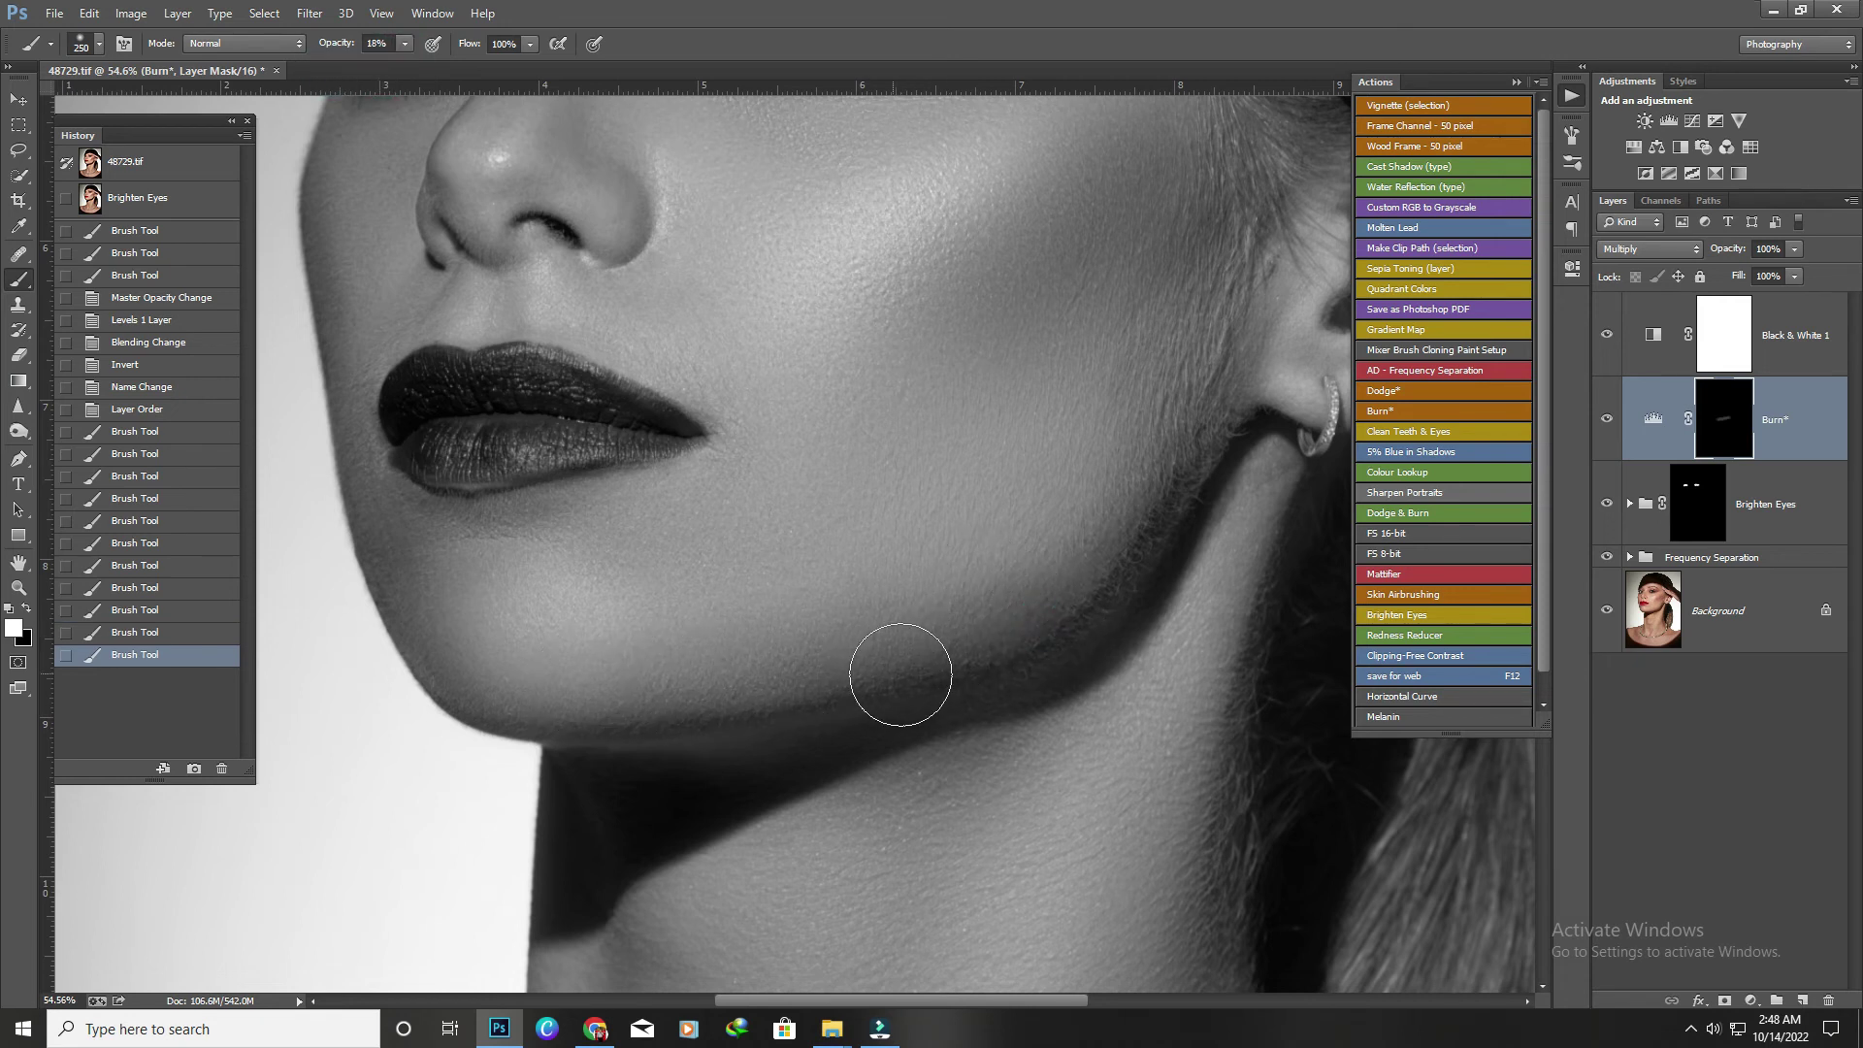
pyautogui.hotkey('ctrl', 'z')
pyautogui.click(405, 44)
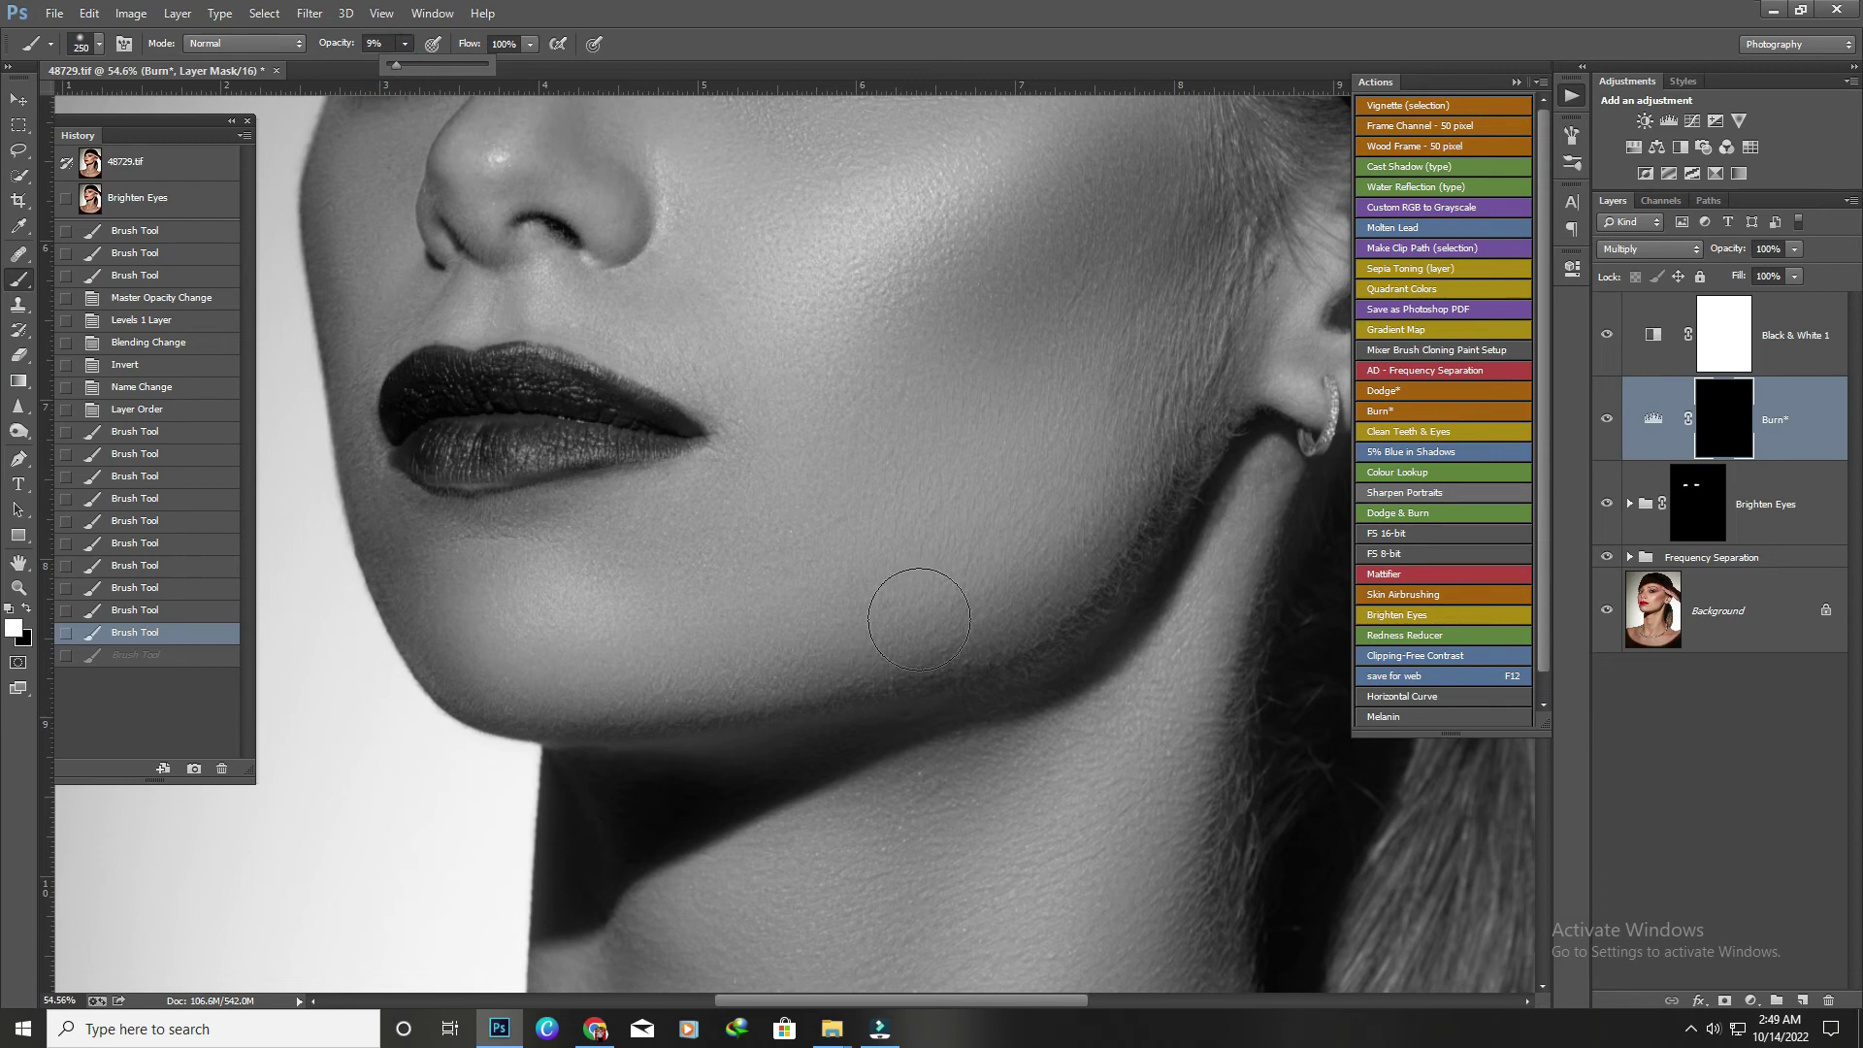
pyautogui.click(948, 678)
# Build up faint shadow along the jaw and under the jawline near the chin.
pyautogui.moveTo(616, 716); pyautogui.dragTo(533, 674)
pyautogui.moveTo(445, 565); pyautogui.dragTo(513, 664)
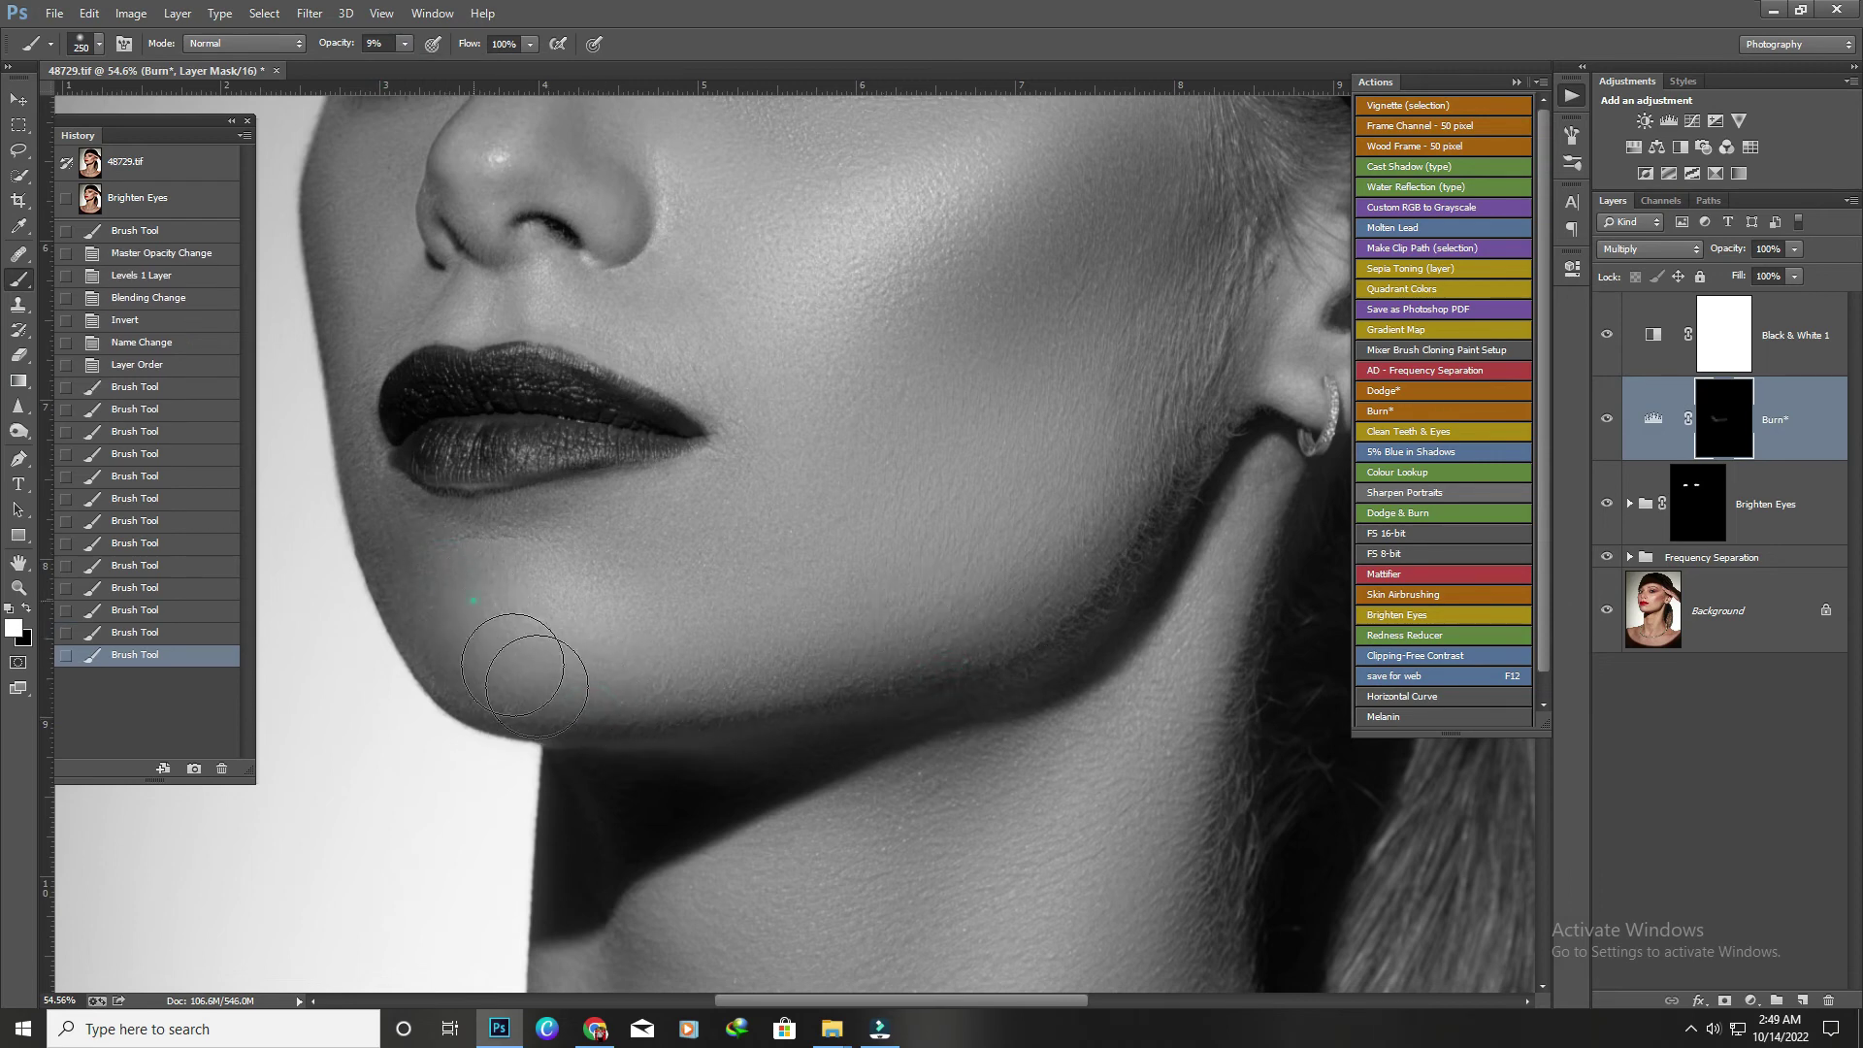
pyautogui.click(536, 686)
pyautogui.scroll(-2, 537, 687)
pyautogui.scroll(-2, 740, 632)
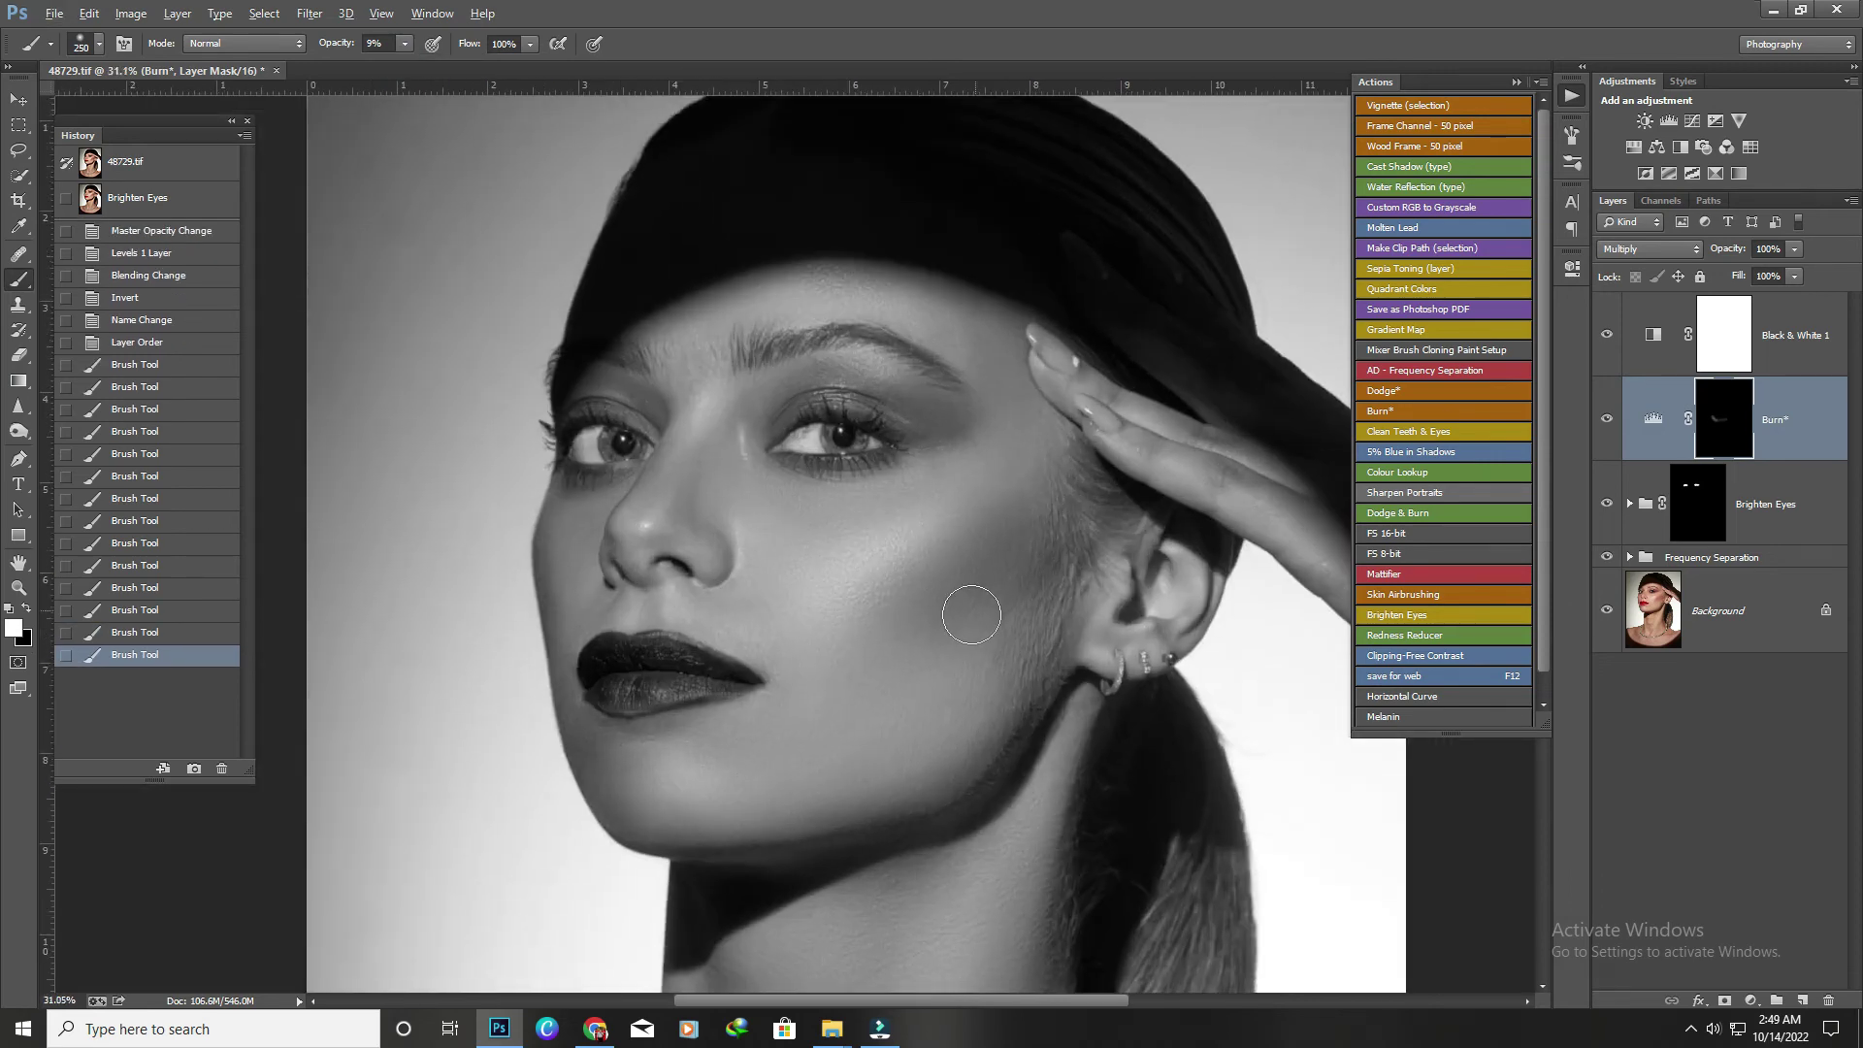
# Darken the cheek shadows and the area between the brows with resized brushes.
pyautogui.press(']')
pyautogui.moveTo(873, 582); pyautogui.dragTo(931, 586)
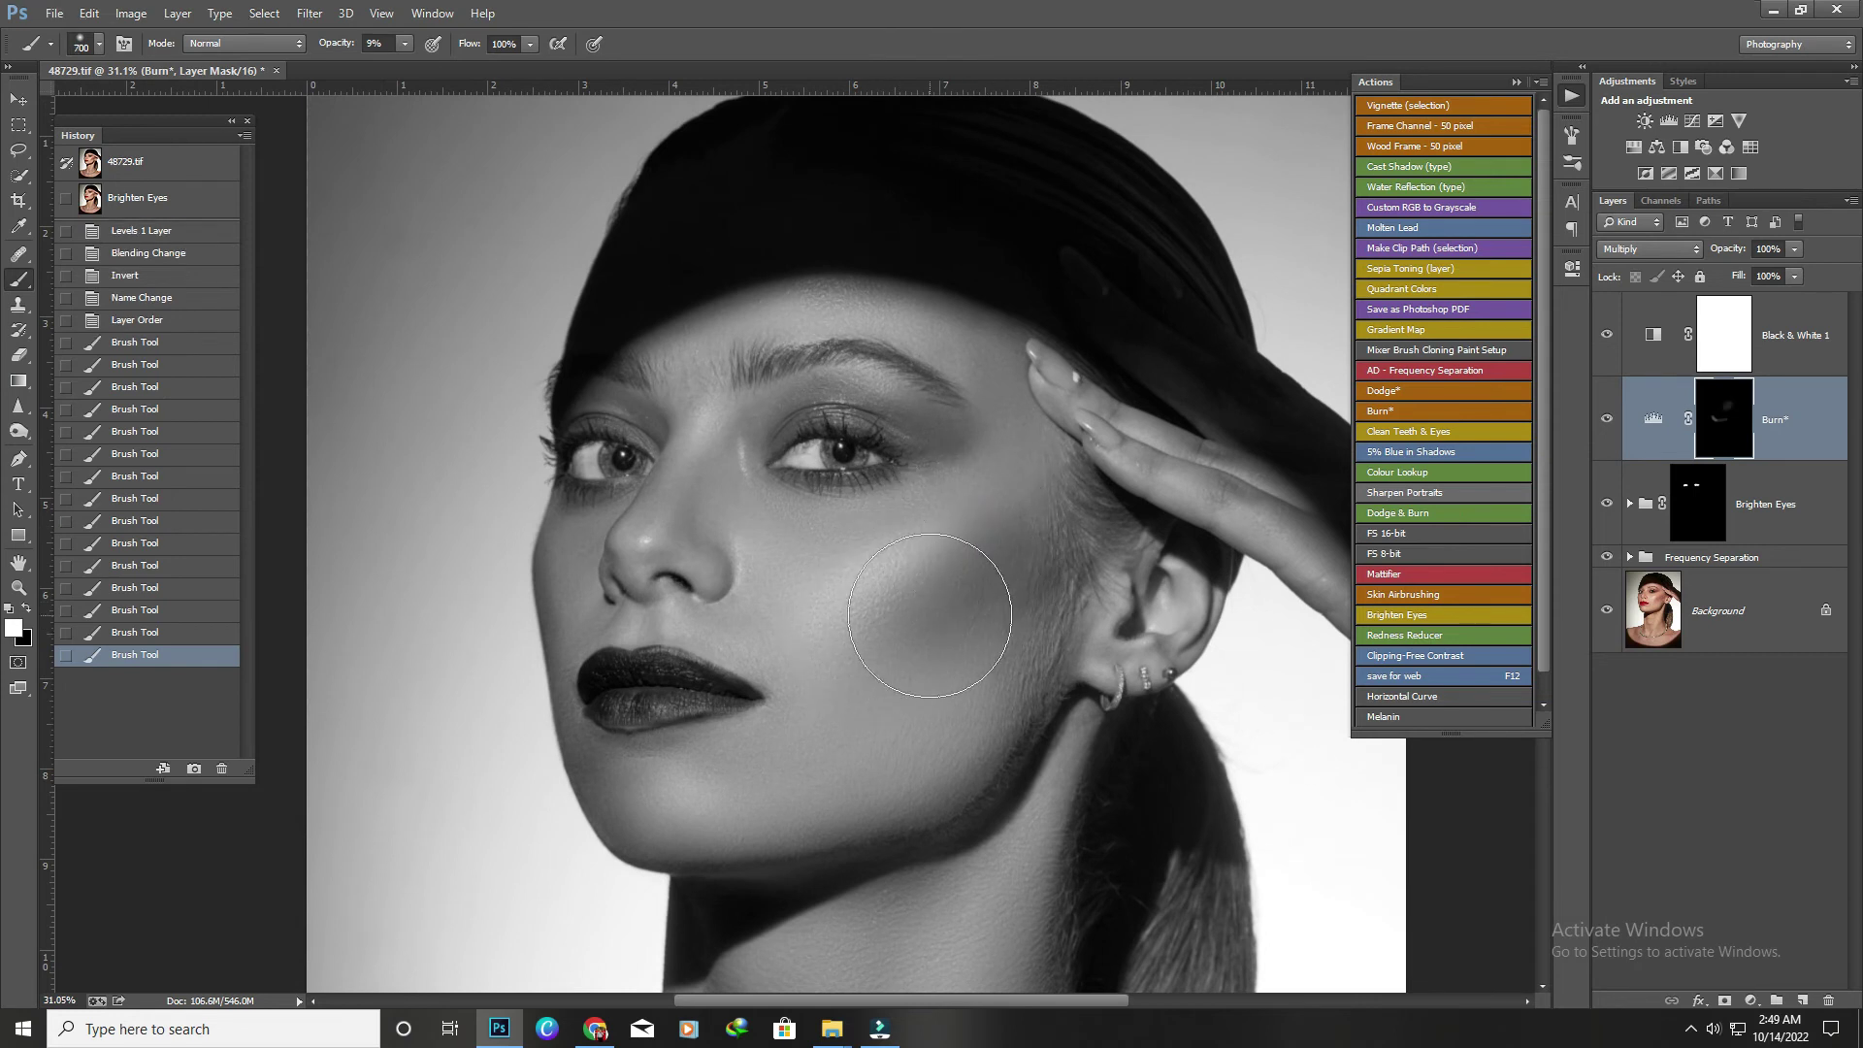
pyautogui.press('[')
pyautogui.moveTo(739, 622); pyautogui.dragTo(790, 527)
pyautogui.press(']')
pyautogui.scroll(1, 726, 504)
pyautogui.scroll(1, 726, 504)
pyautogui.press('[')
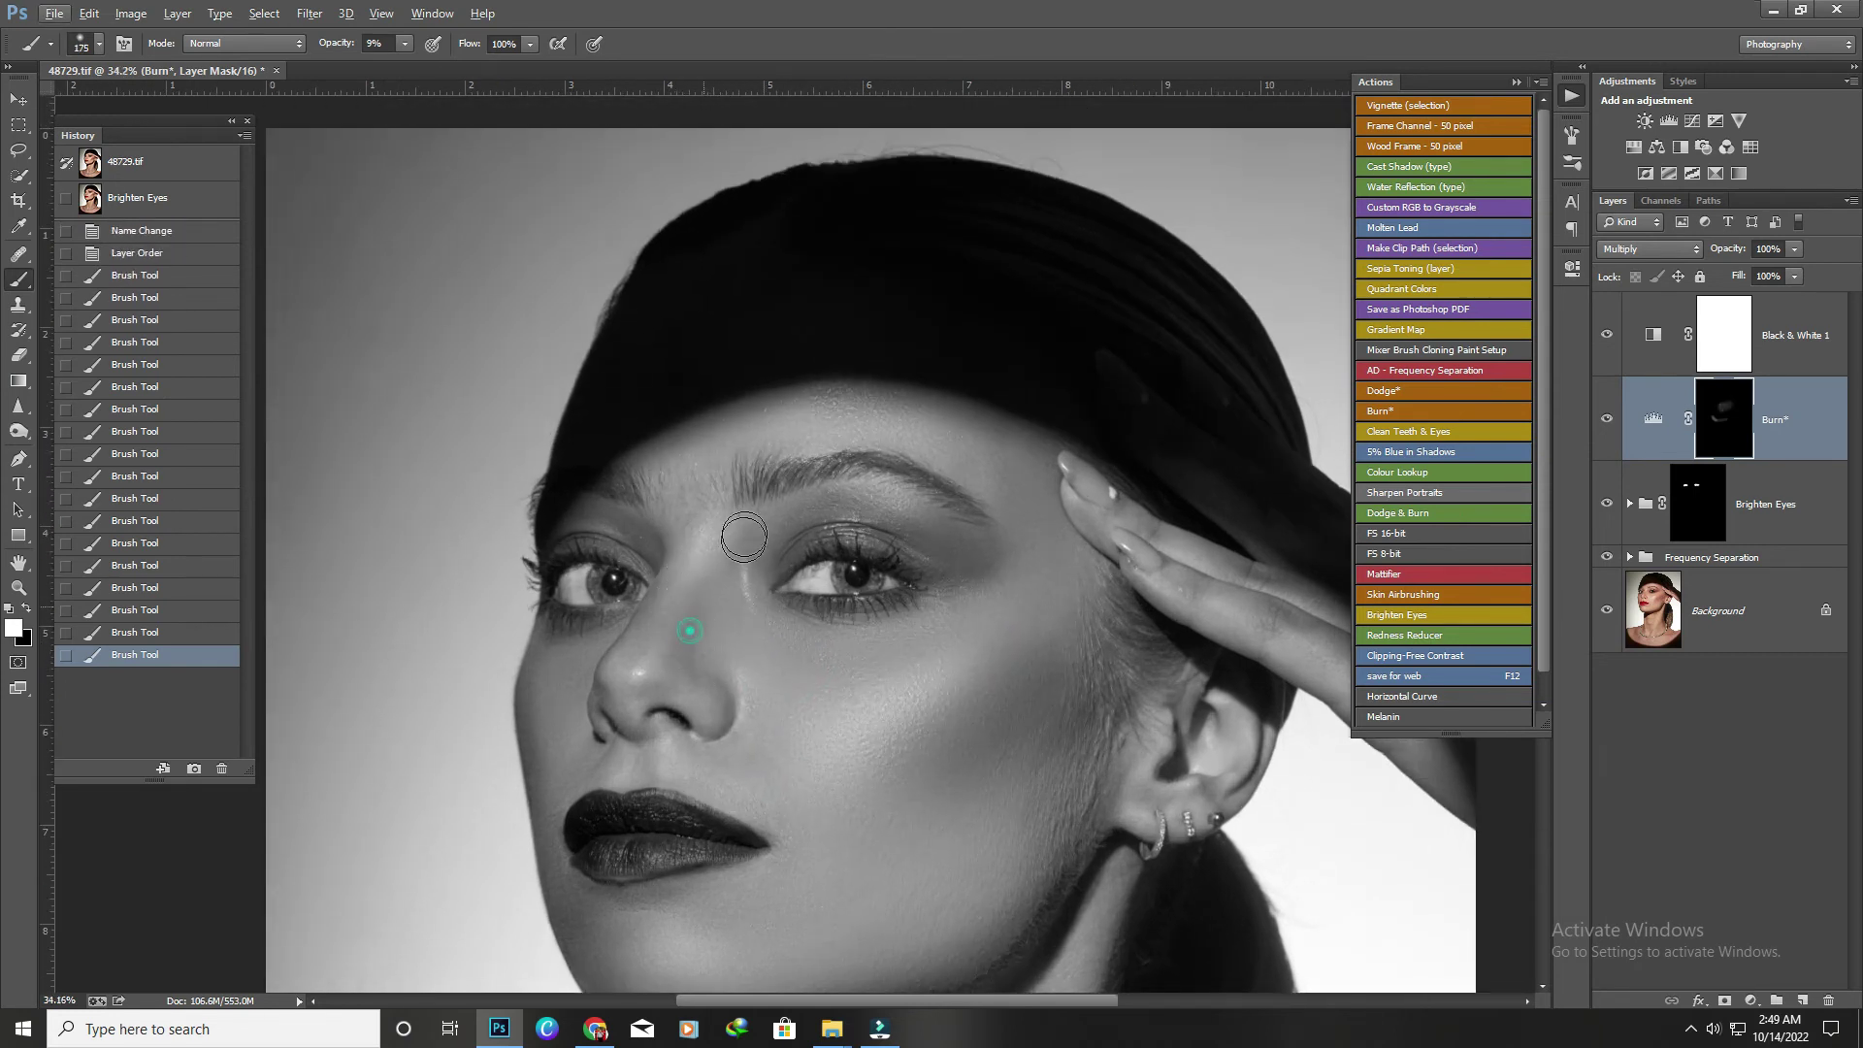
pyautogui.scroll(-1, 744, 535)
pyautogui.moveTo(699, 485); pyautogui.dragTo(776, 495)
# Enlarge the brush, zoom out, and undo the last burn strokes including a neck dab.
pyautogui.press(']')
pyautogui.press(']')
pyautogui.press(']')
pyautogui.scroll(-1, 842, 432)
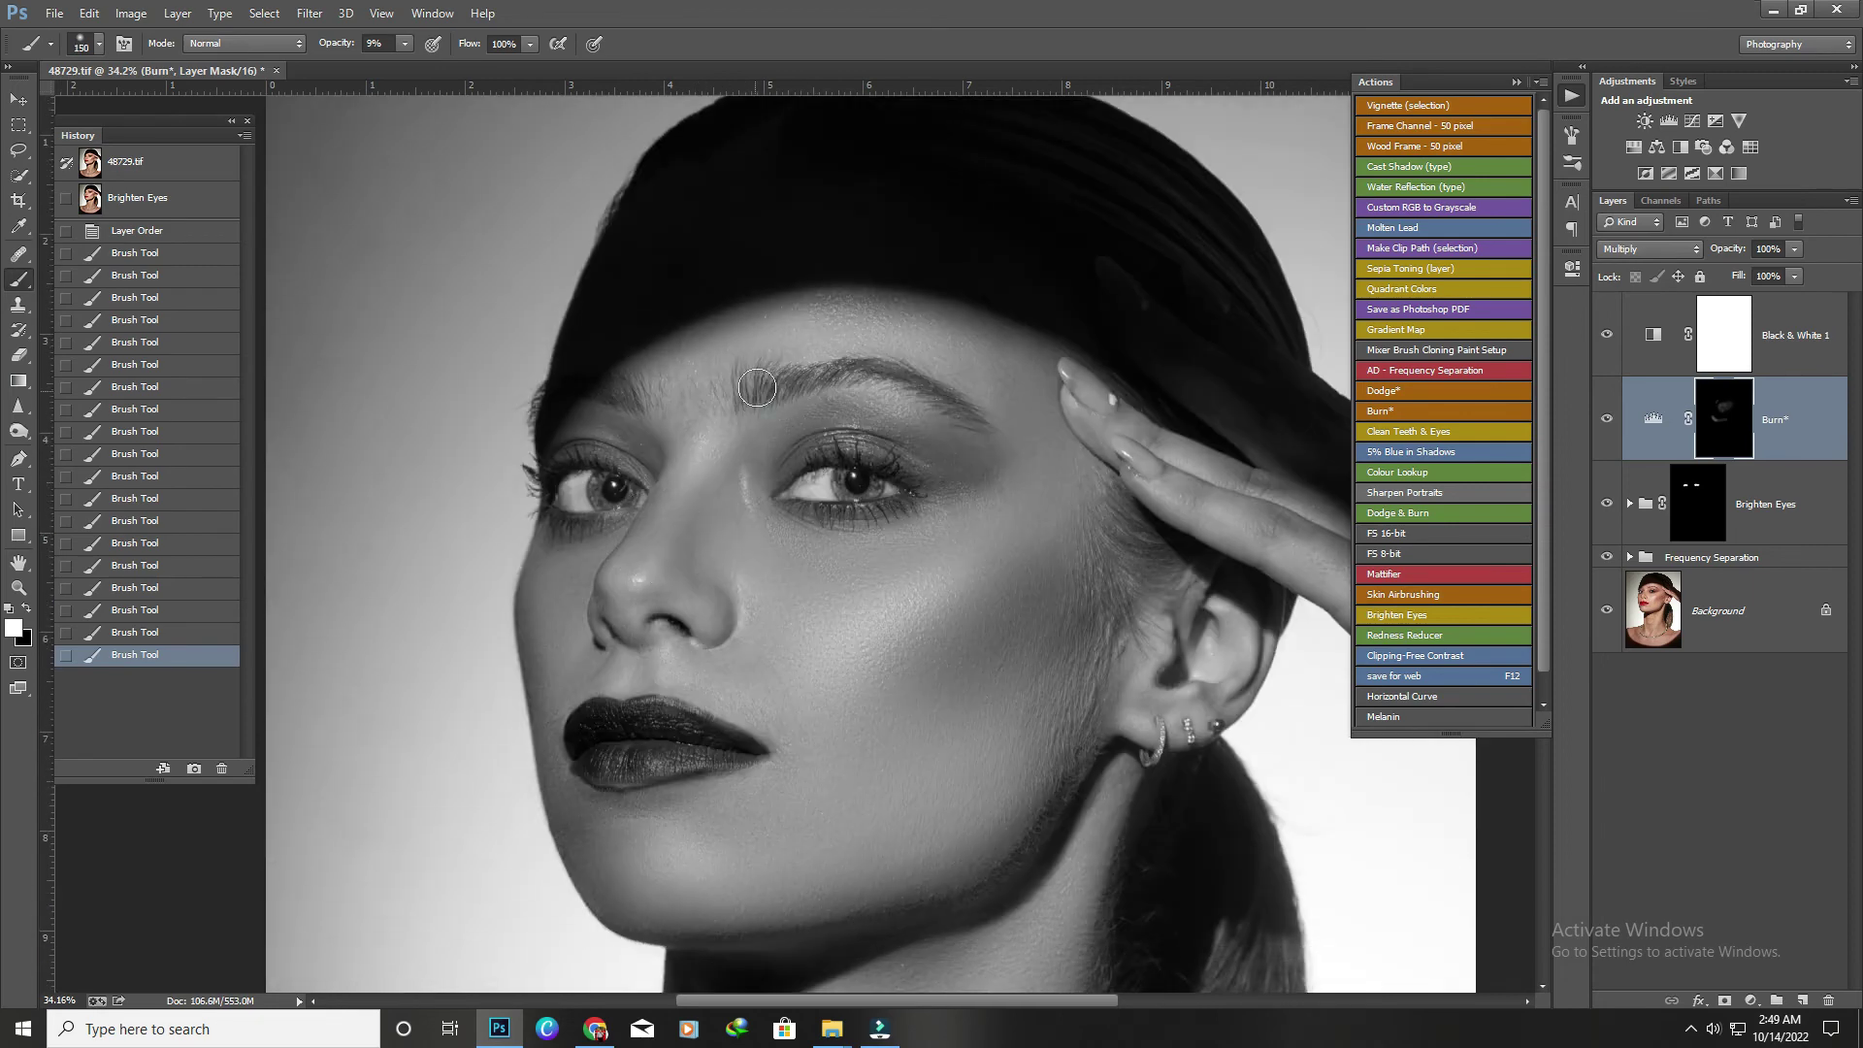
pyautogui.press(']')
pyautogui.press(']')
pyautogui.scroll(-1, 534, 447)
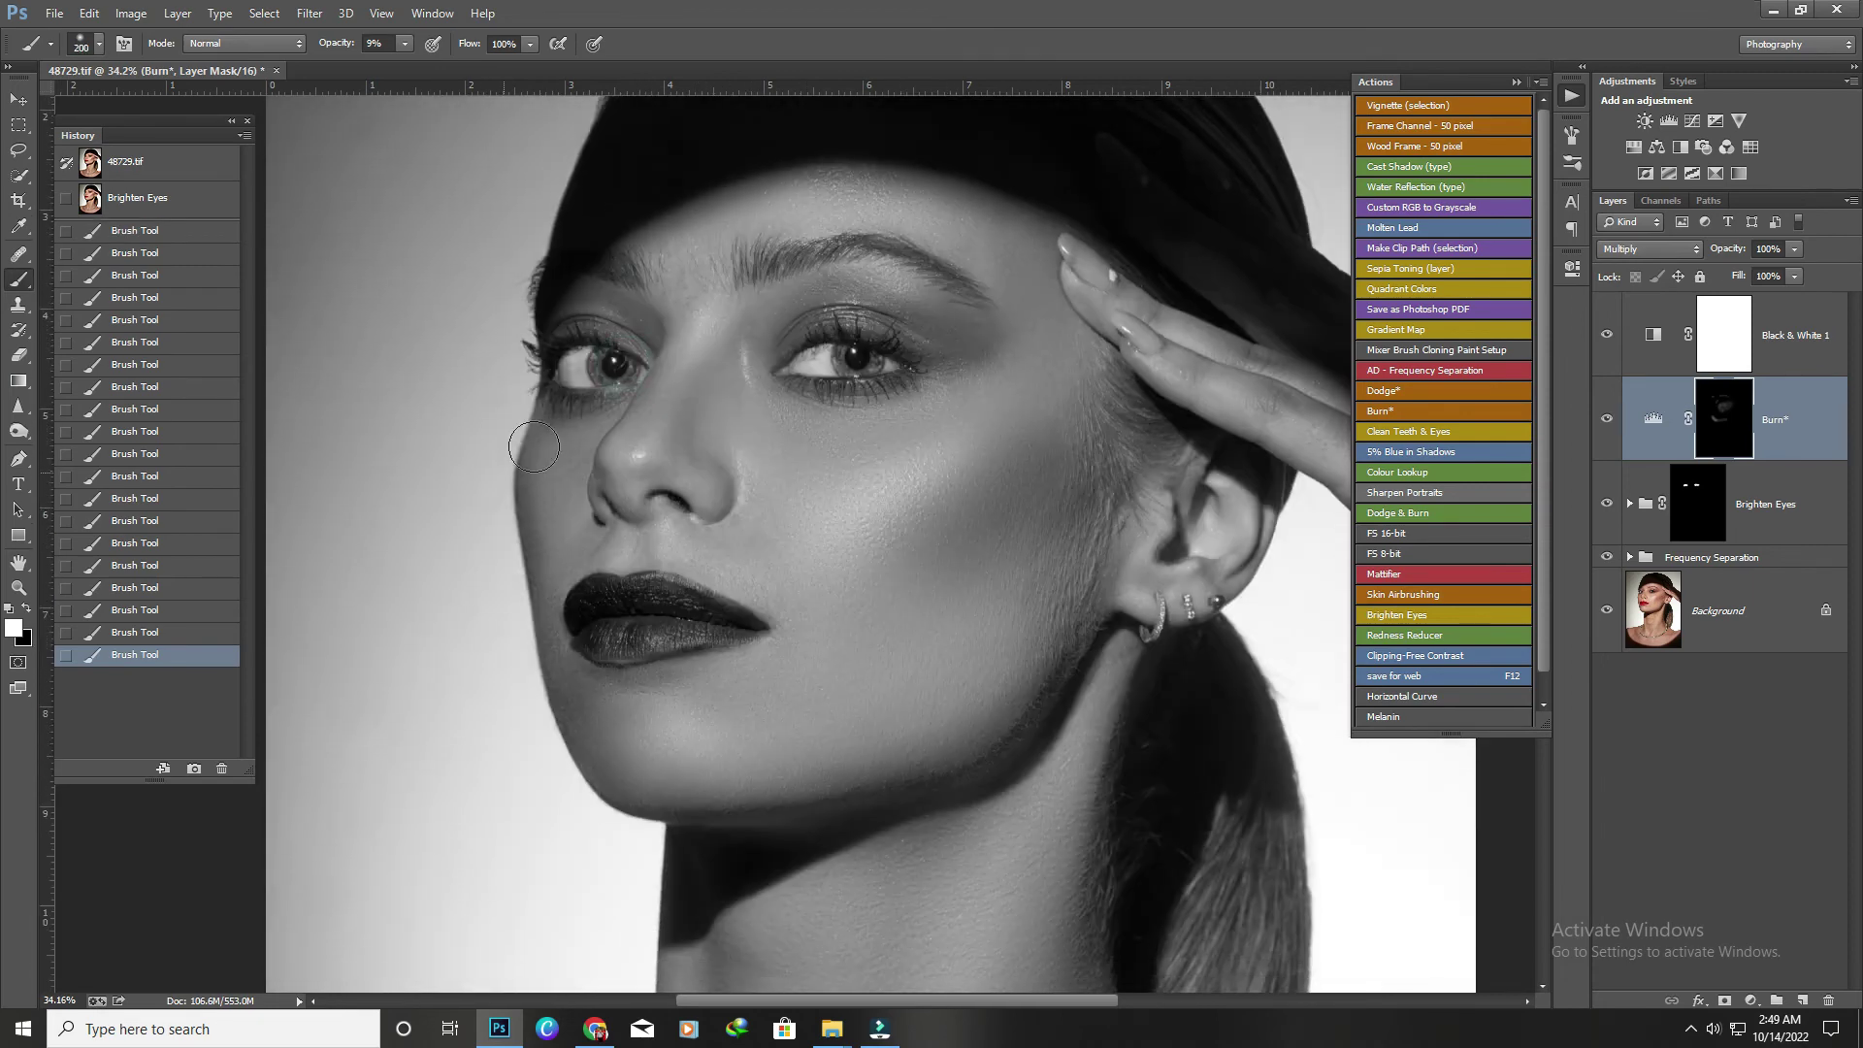
pyautogui.press(']')
pyautogui.scroll(-1, 601, 412)
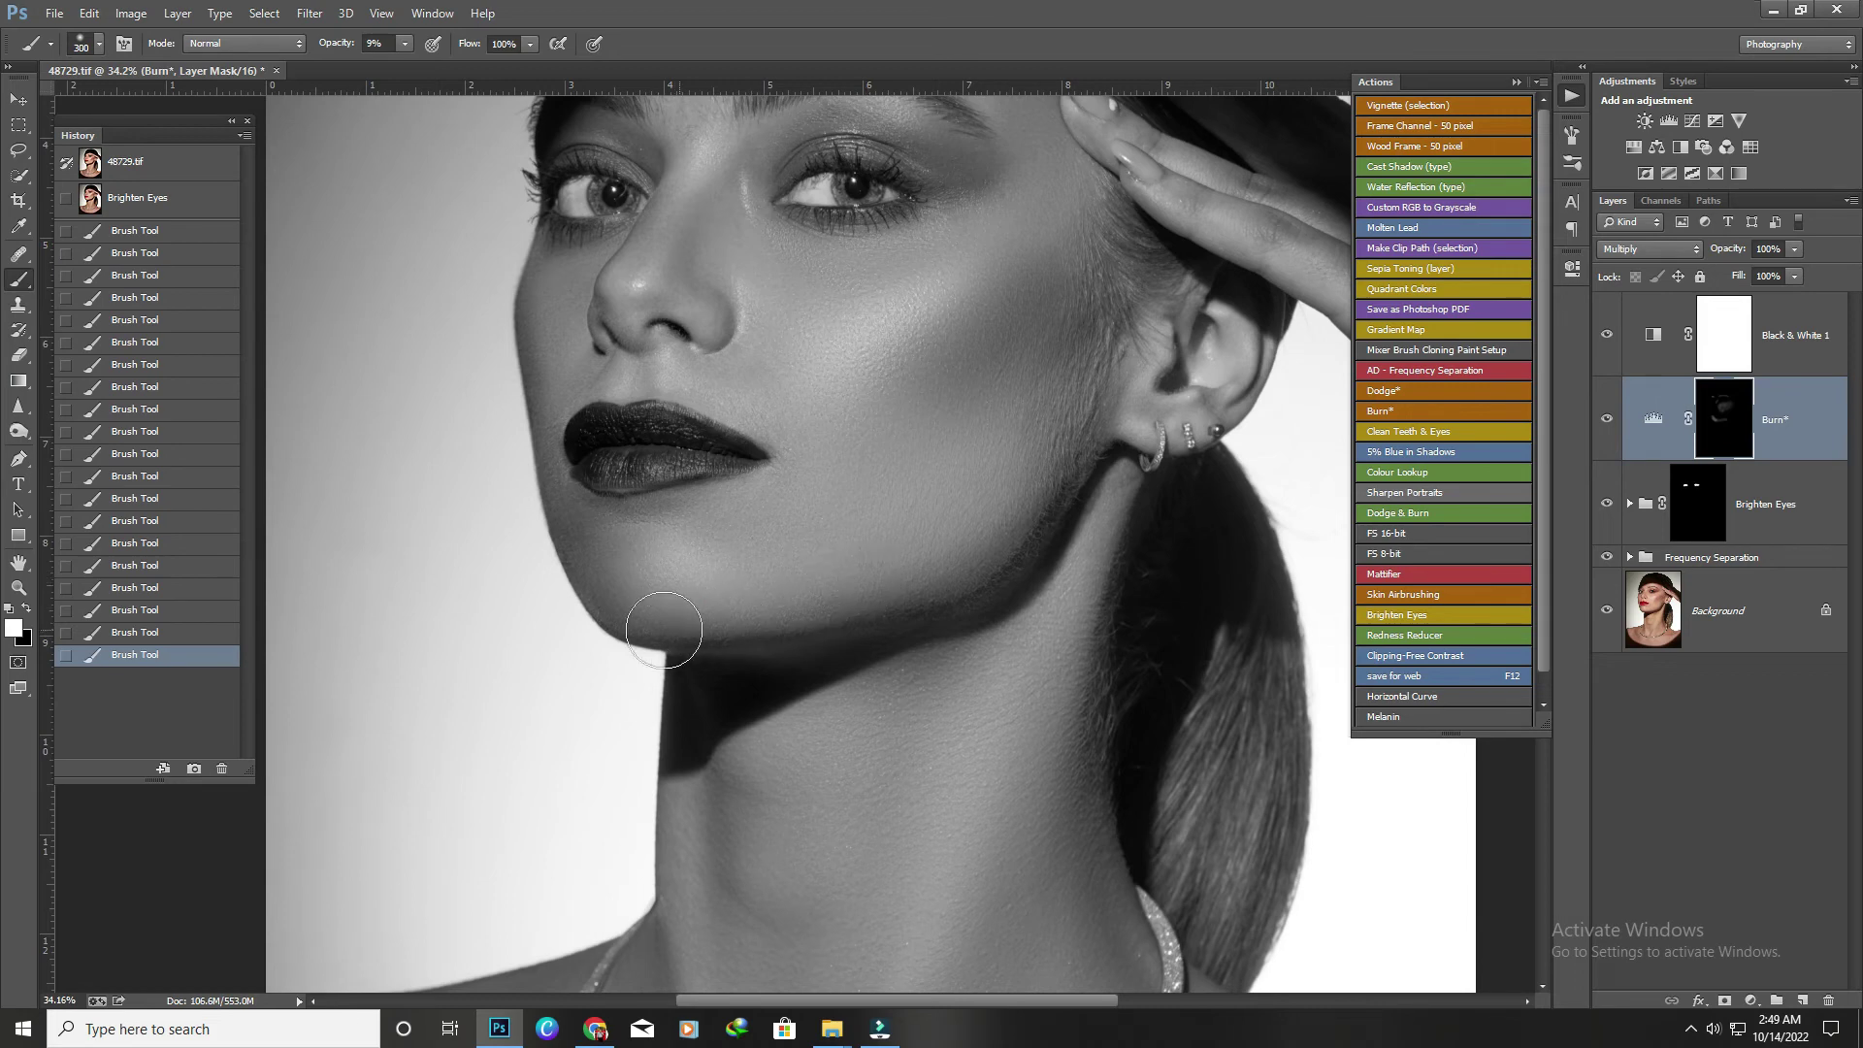
pyautogui.press(']')
pyautogui.scroll(-1, 932, 854)
pyautogui.scroll(-1, 956, 776)
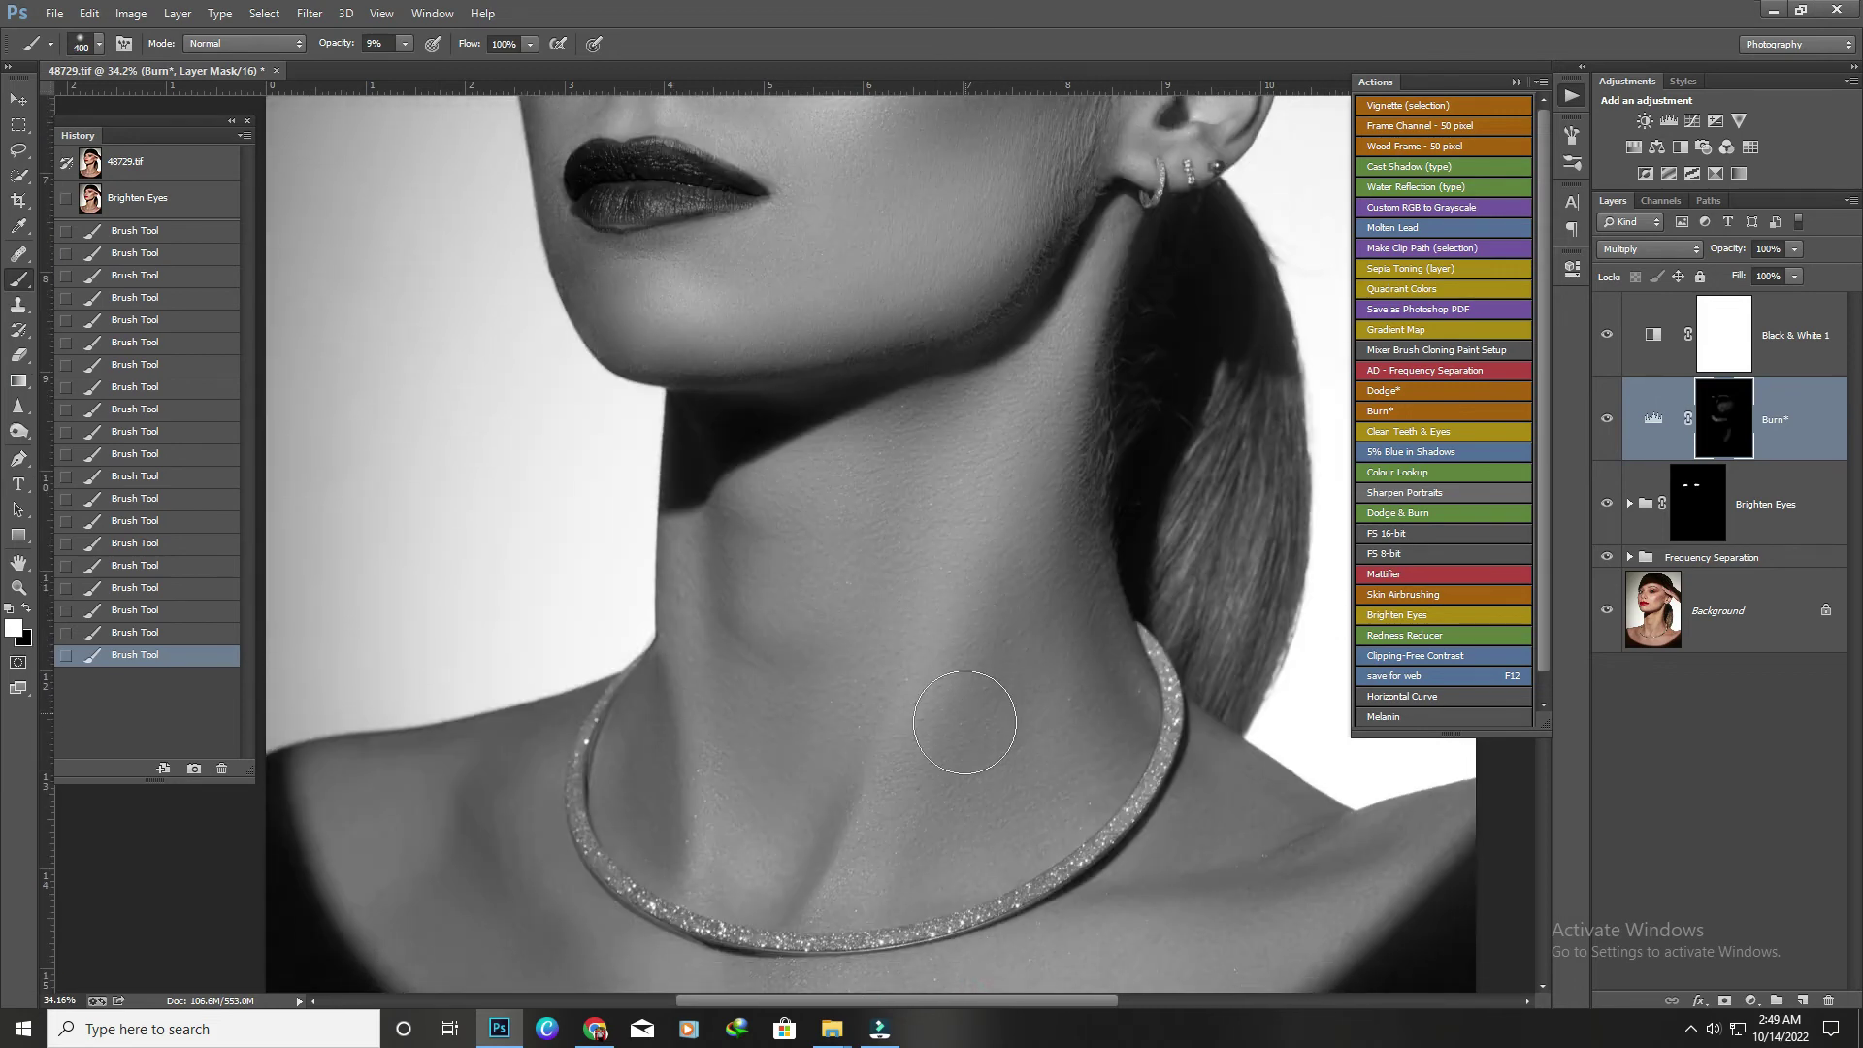
pyautogui.press('[')
pyautogui.scroll(-1, 970, 529)
pyautogui.hotkey('ctrl', 'alt', 'z')
pyautogui.hotkey('ctrl', 'alt', 'z')
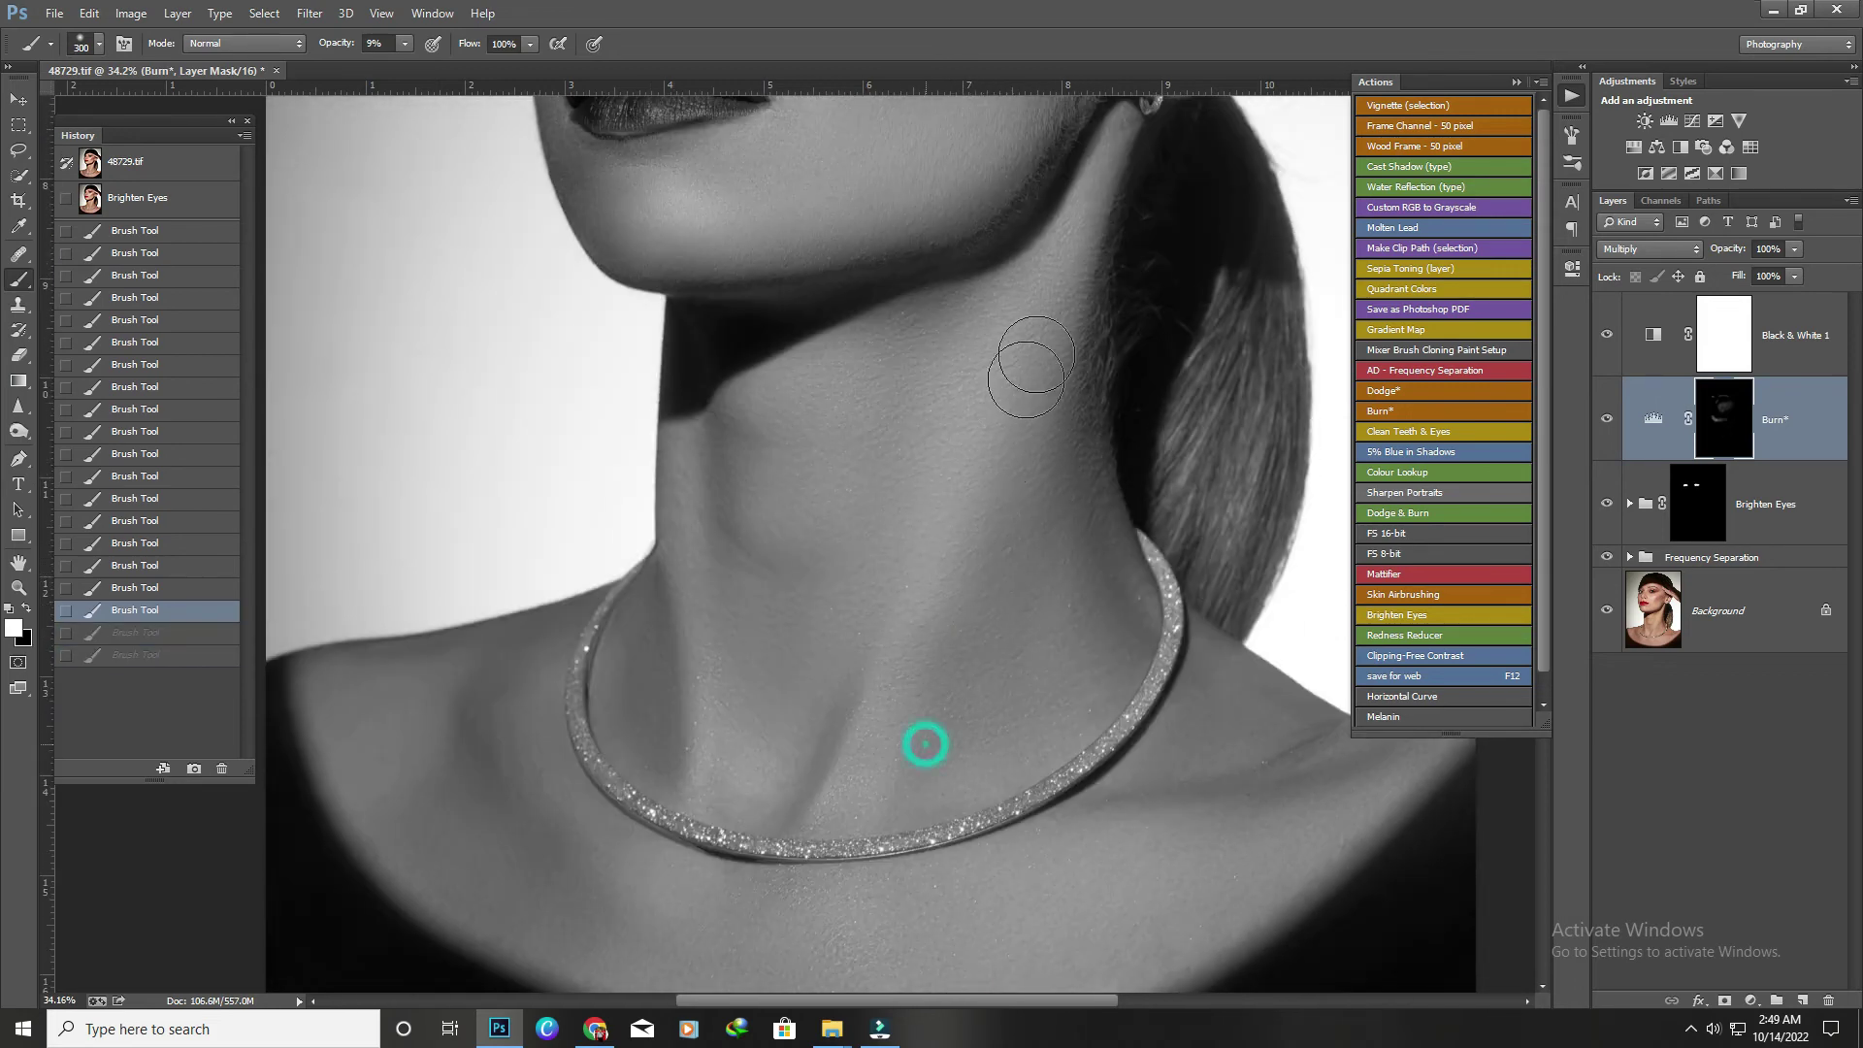
pyautogui.click(1031, 388)
pyautogui.hotkey('ctrl', 'alt', 'z')
pyautogui.hotkey('ctrl', 'alt', 'z')
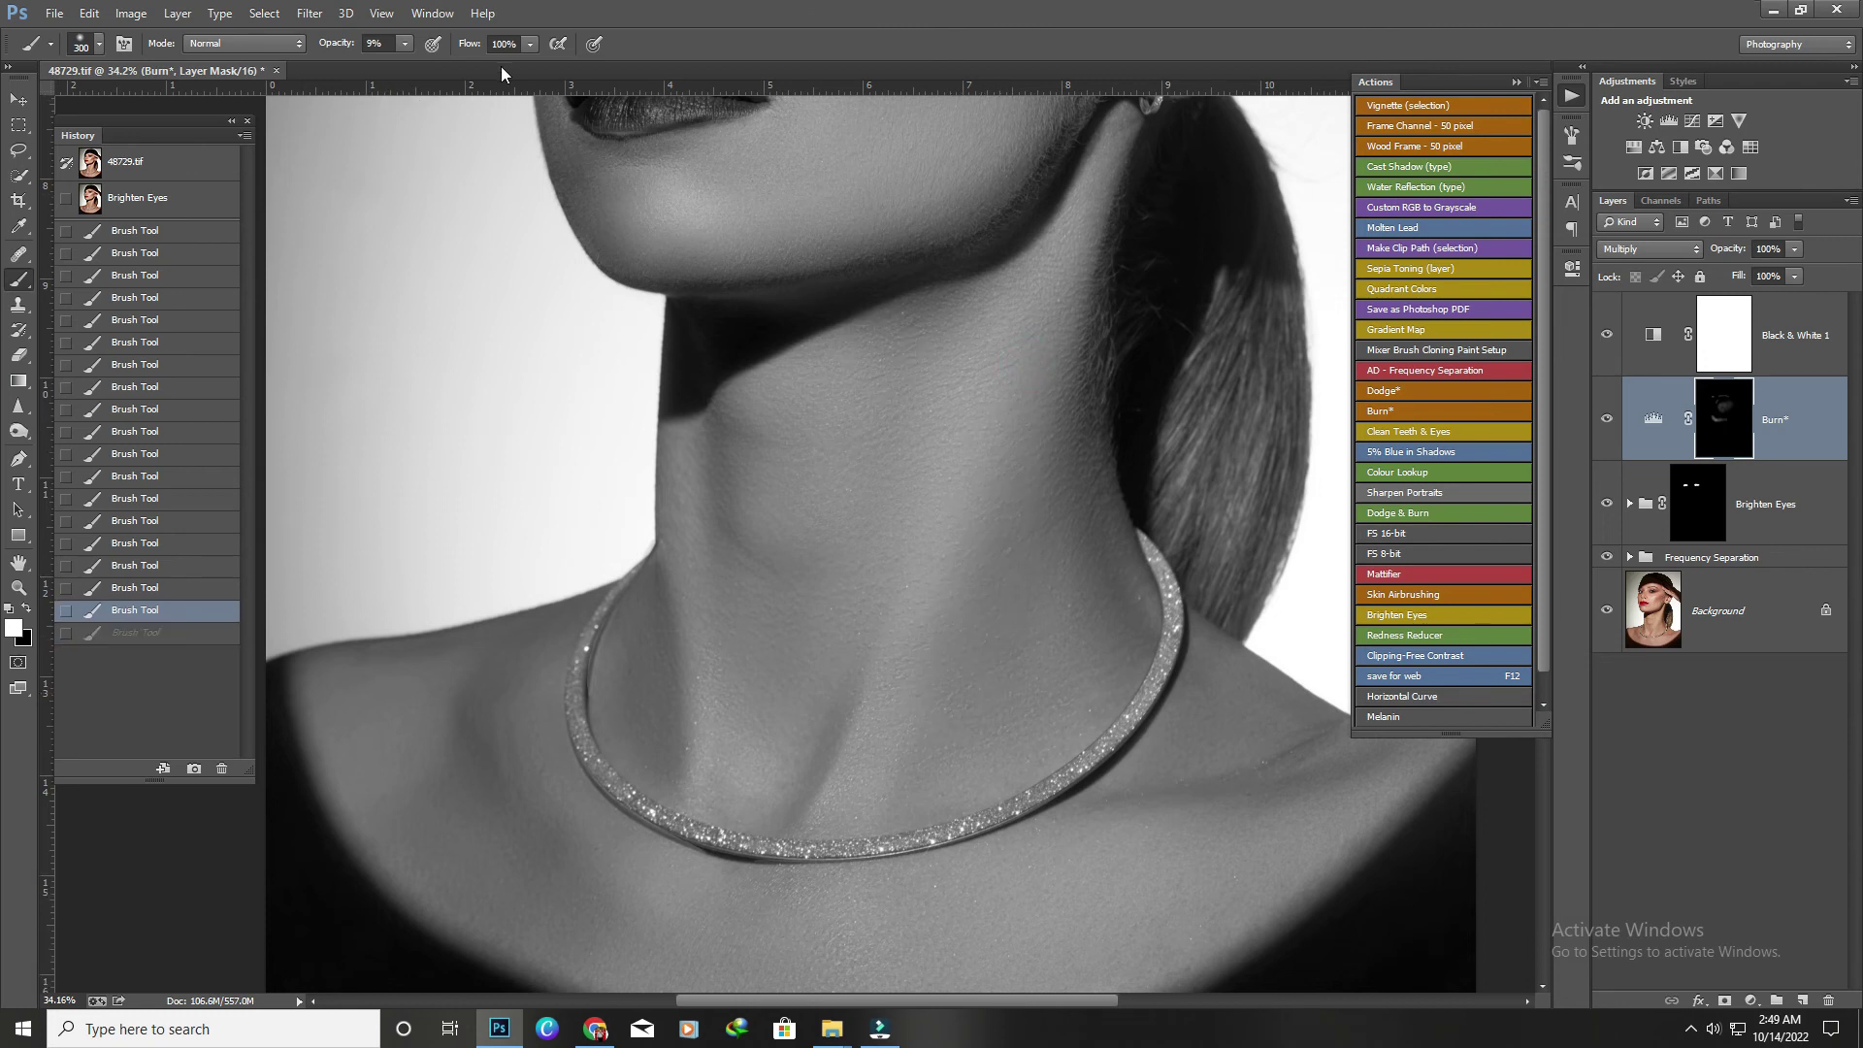
# Set brush flow to 47% and softly darken the neck shadows.
pyautogui.click(526, 44)
pyautogui.click(1019, 341)
pyautogui.click(974, 532)
pyautogui.moveTo(790, 781); pyautogui.dragTo(805, 732)
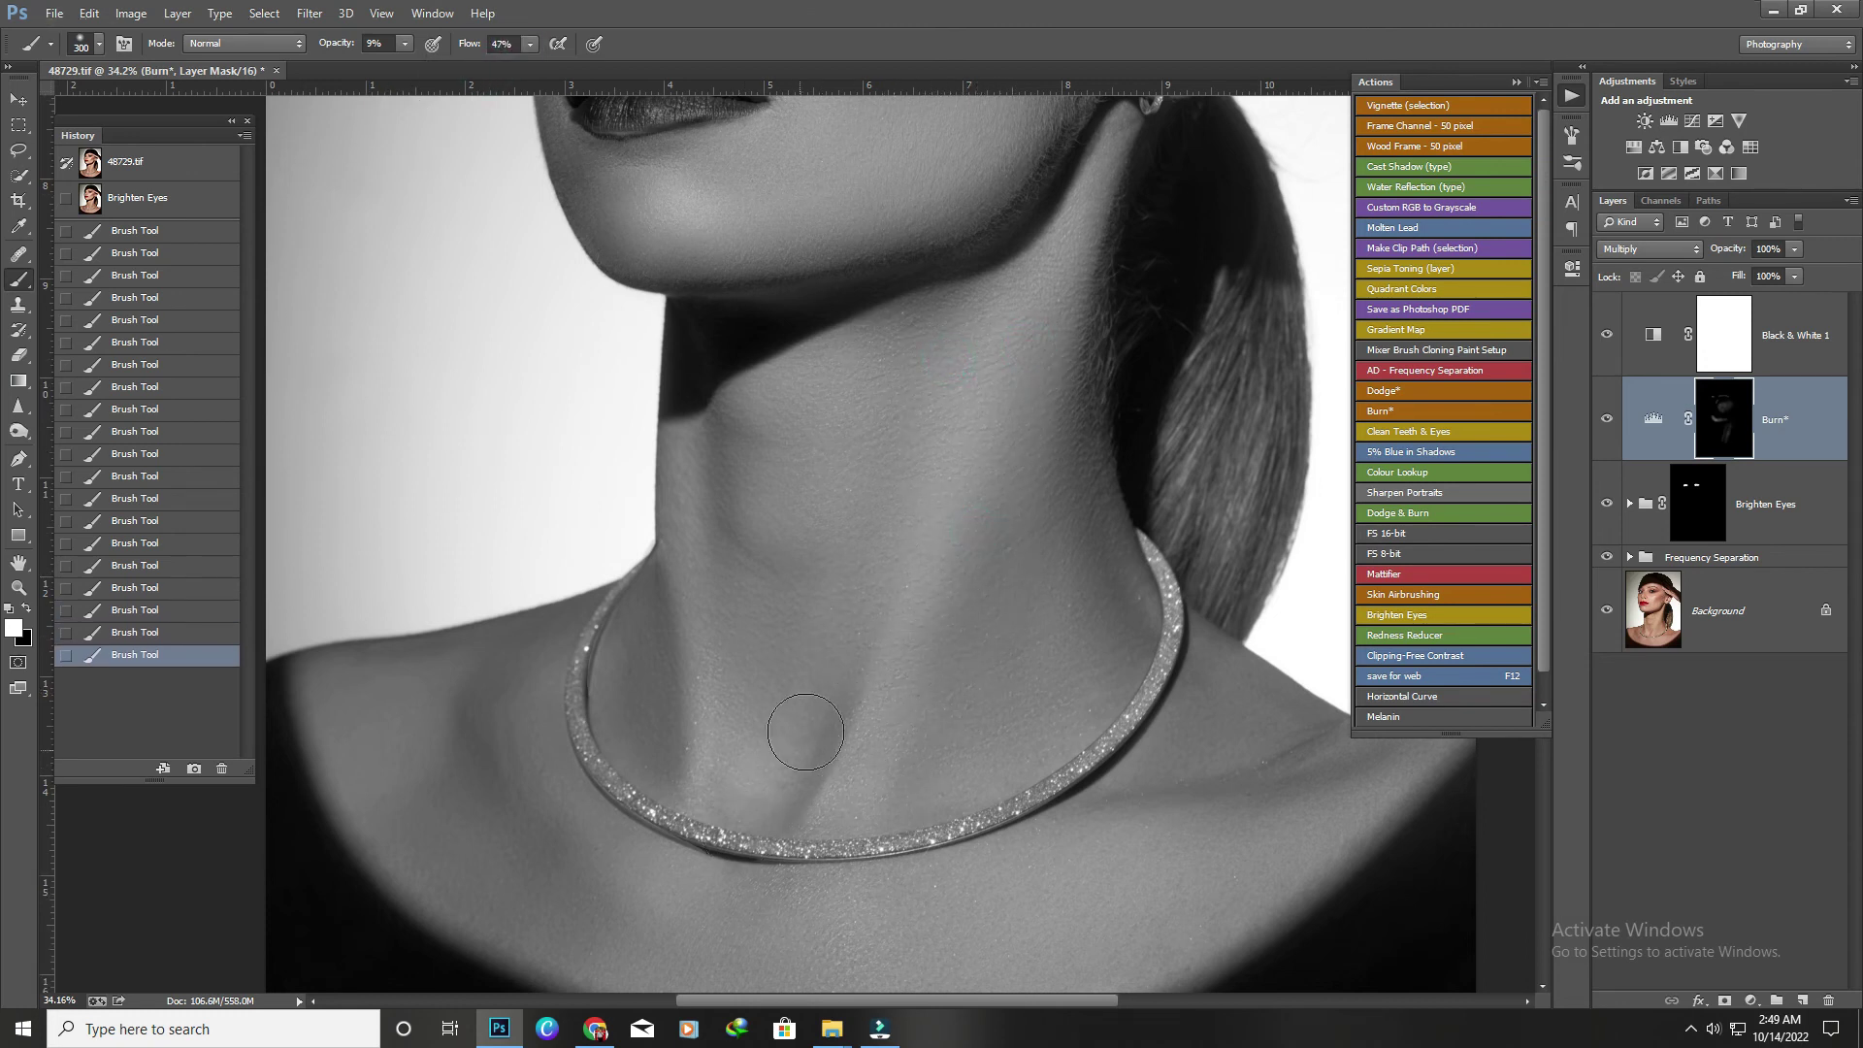
pyautogui.hotkey('ctrl', 'z')
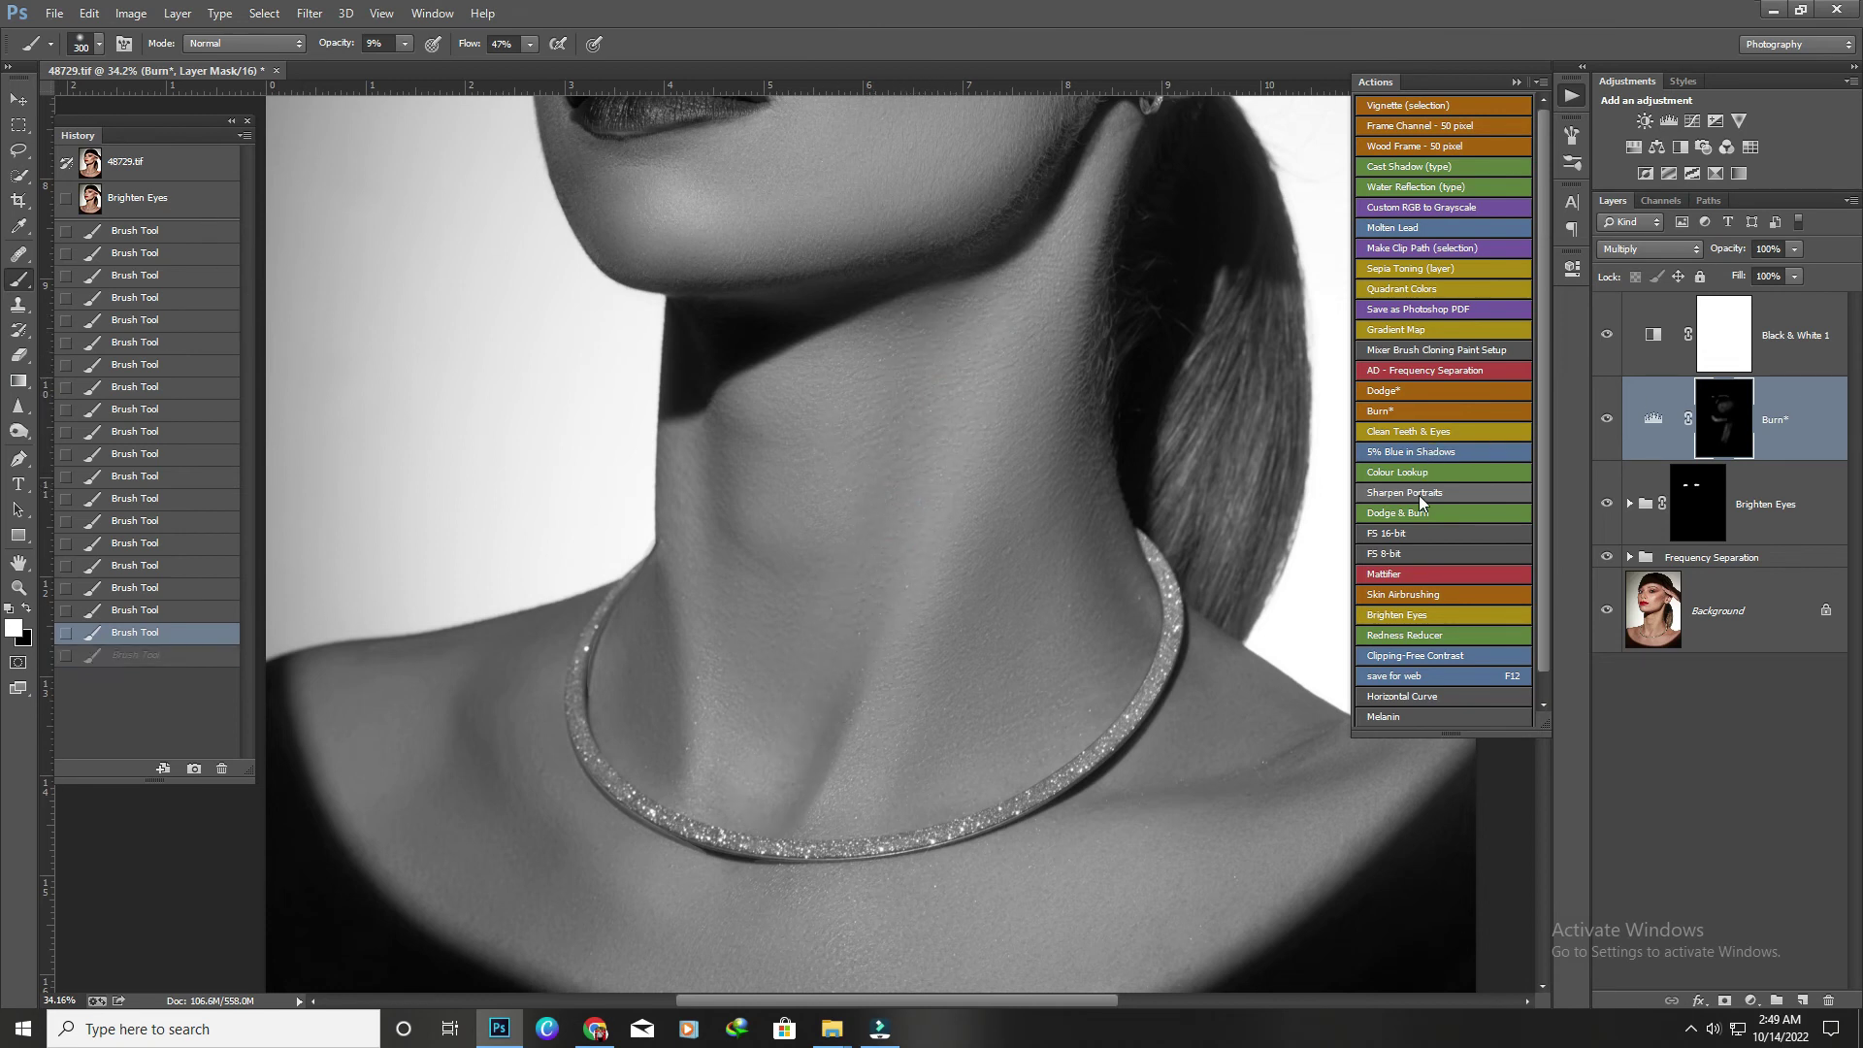
# Run the Dodge* action and paint dodge strokes along the neck and onto the cheek.
pyautogui.click(1422, 390)
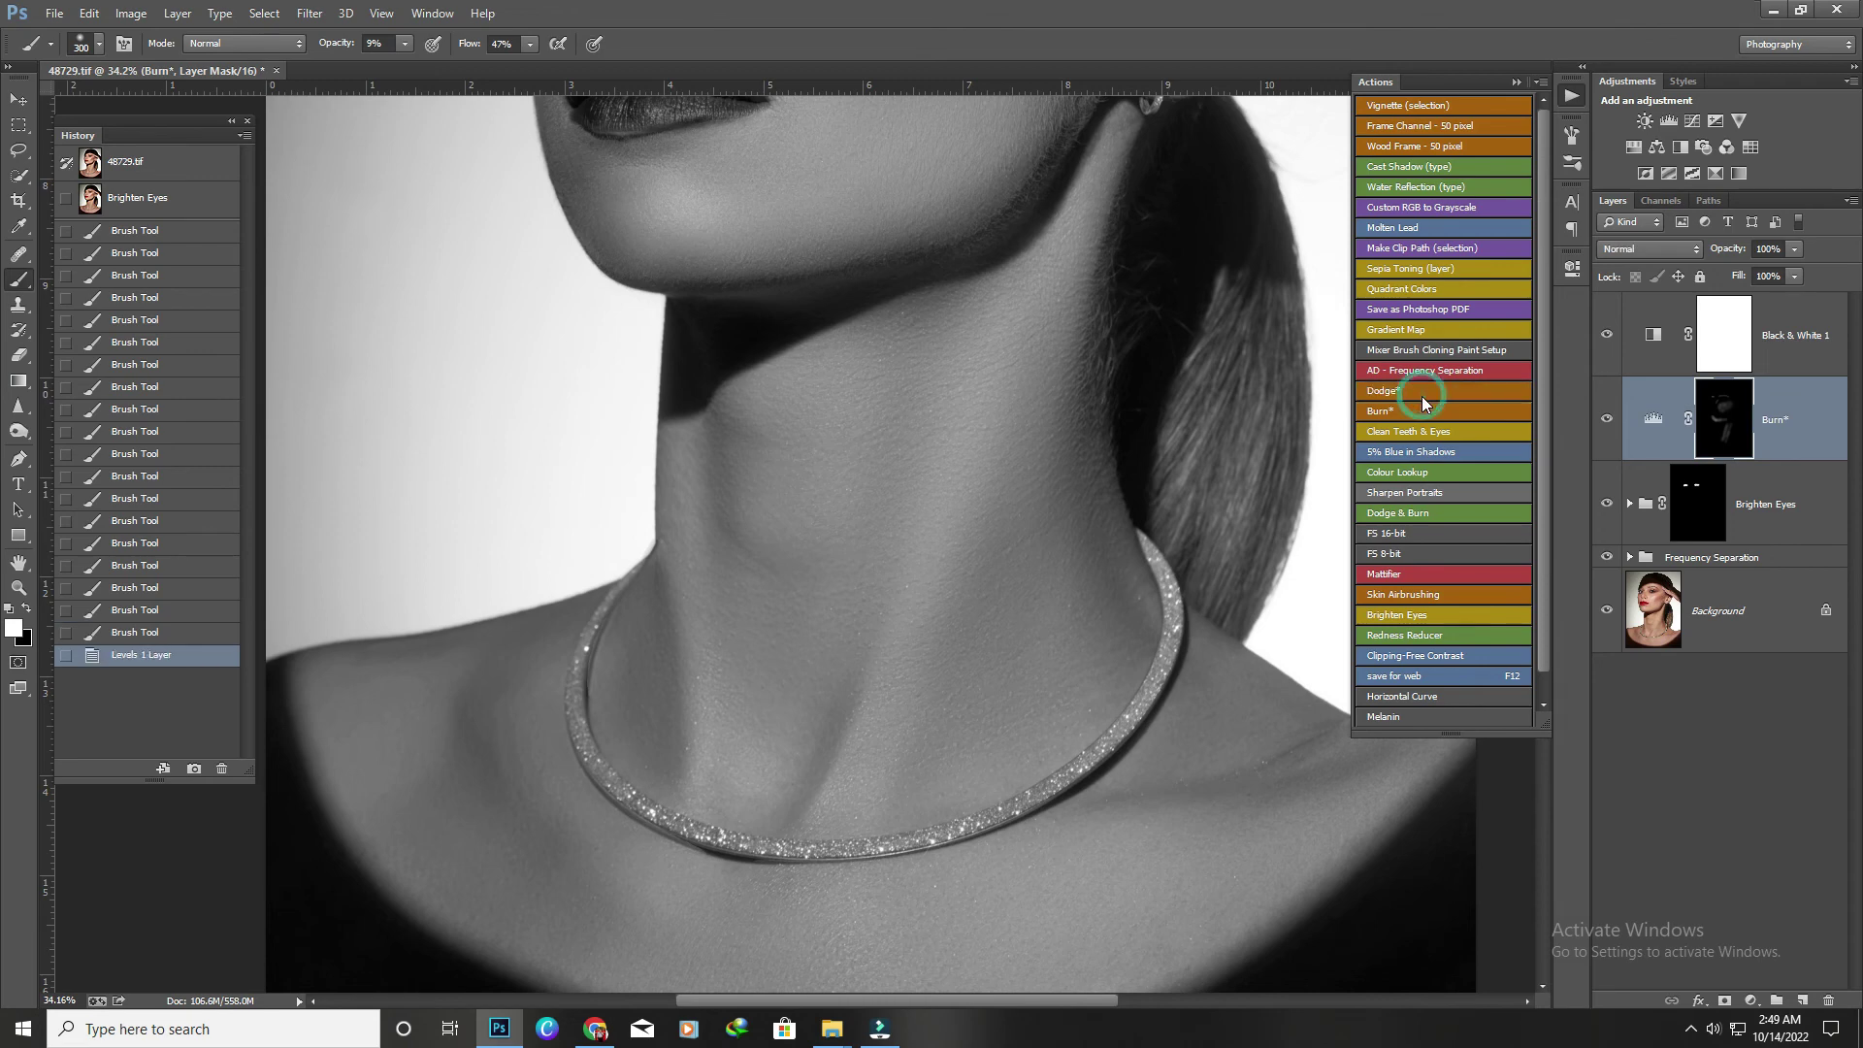
pyautogui.scroll(-1, 1422, 396)
pyautogui.scroll(3, 1002, 570)
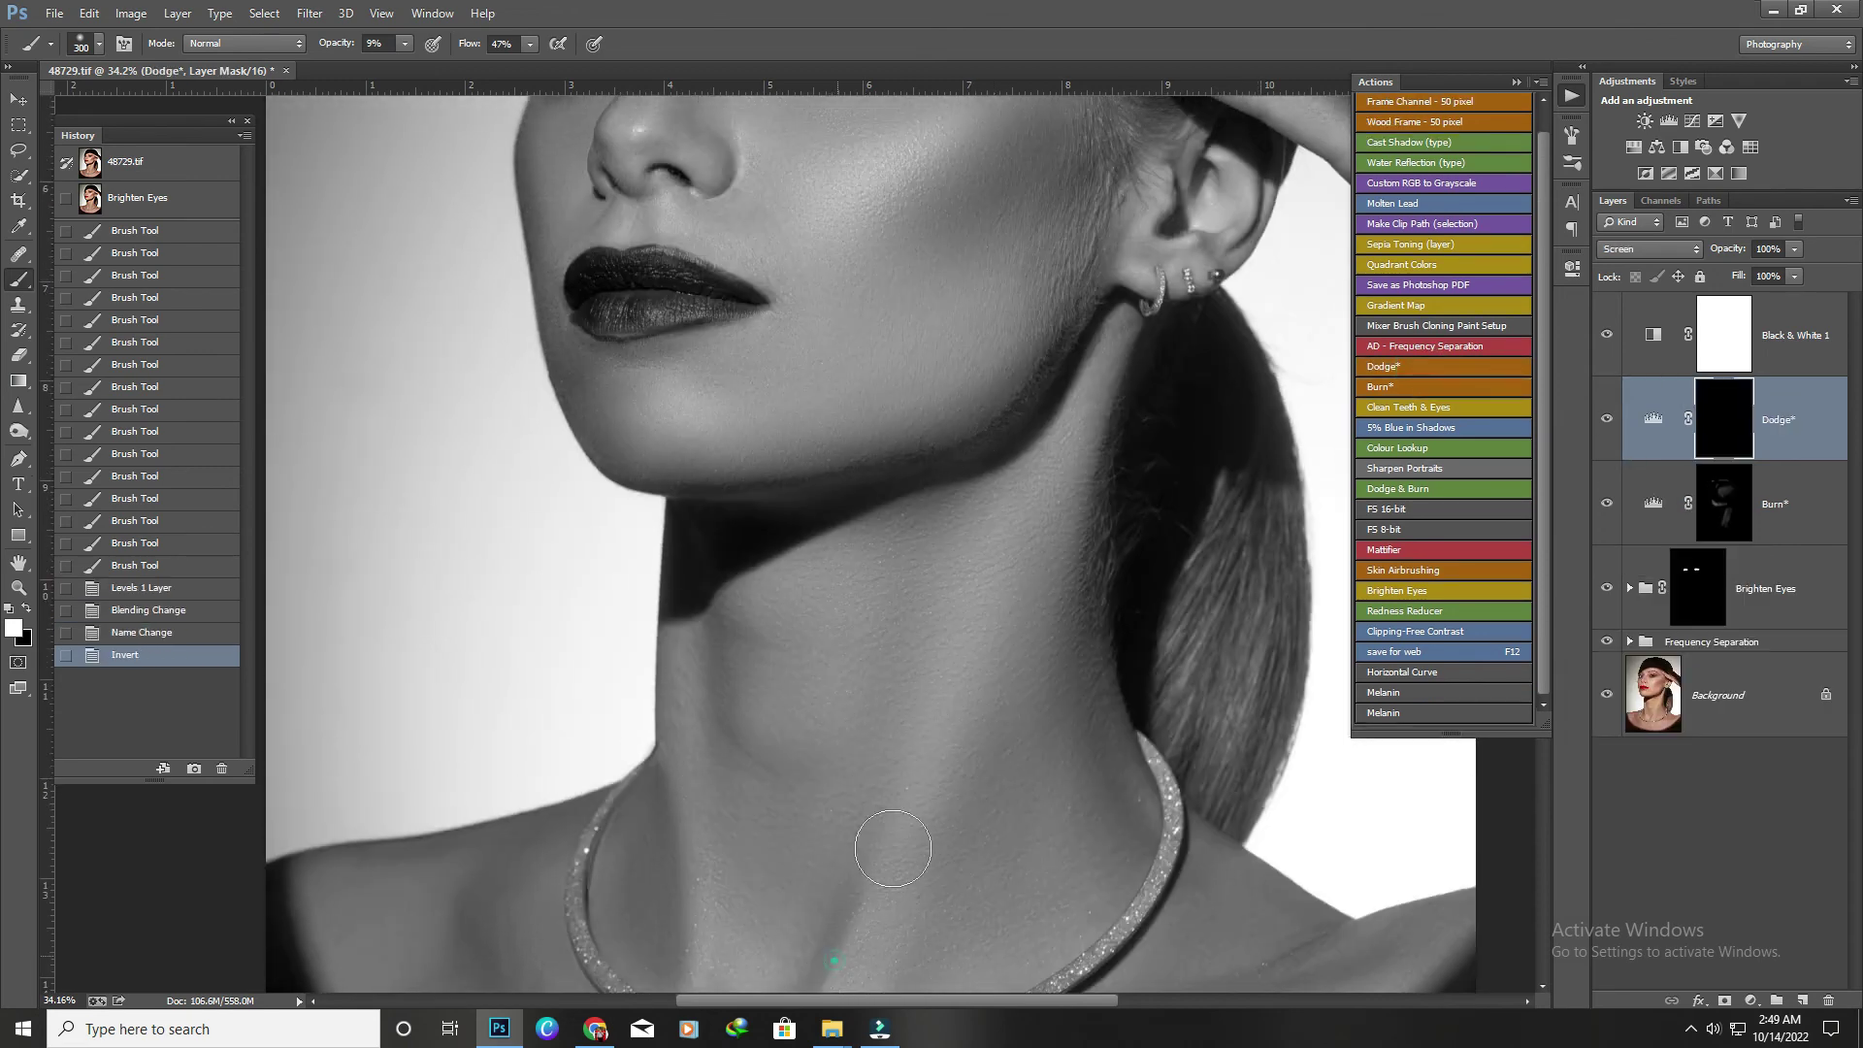
pyautogui.moveTo(892, 847); pyautogui.dragTo(877, 853)
pyautogui.scroll(-2, 960, 637)
pyautogui.moveTo(784, 818); pyautogui.dragTo(758, 737)
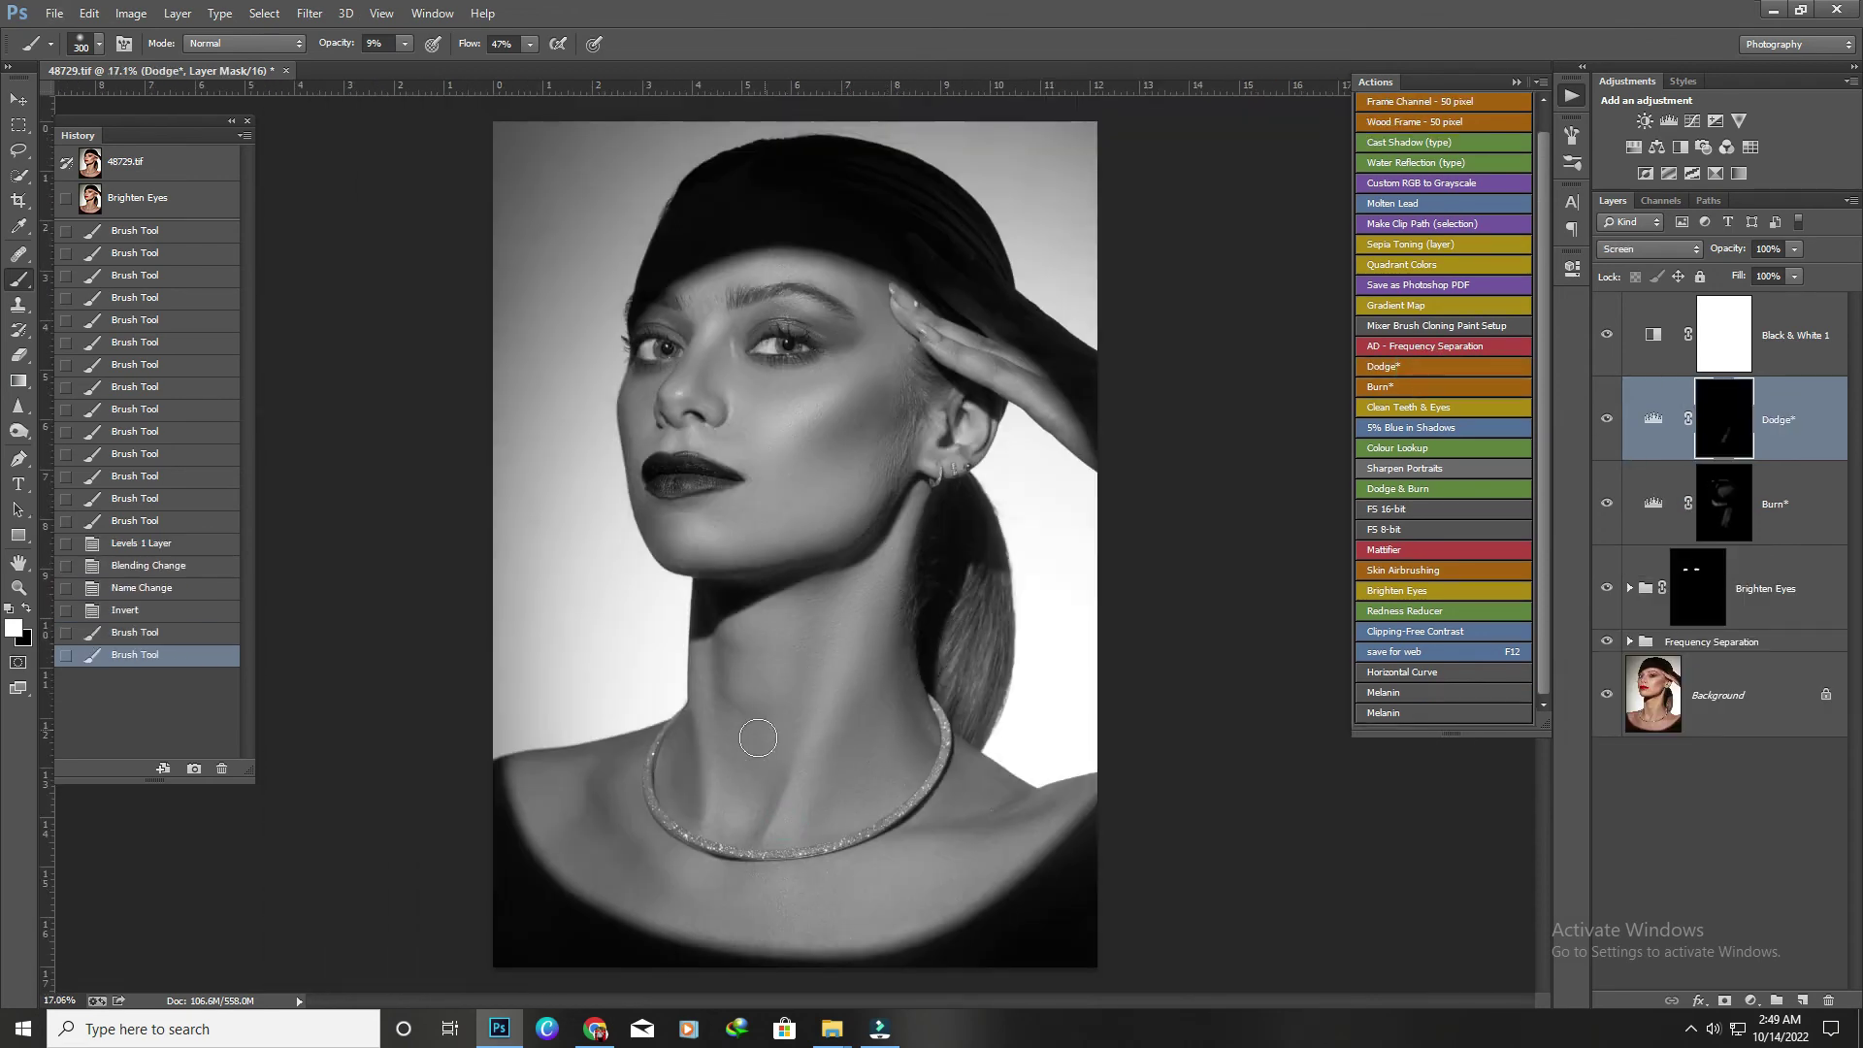
pyautogui.moveTo(708, 660)
pyautogui.mouseDown()
pyautogui.moveTo(737, 689)
pyautogui.moveTo(761, 636)
pyautogui.moveTo(752, 669)
pyautogui.mouseUp()
pyautogui.moveTo(748, 679); pyautogui.dragTo(737, 651)
pyautogui.click(737, 651)
# Dodge the nose bridge and under the eye with a slightly smaller brush.
pyautogui.scroll(1, 814, 482)
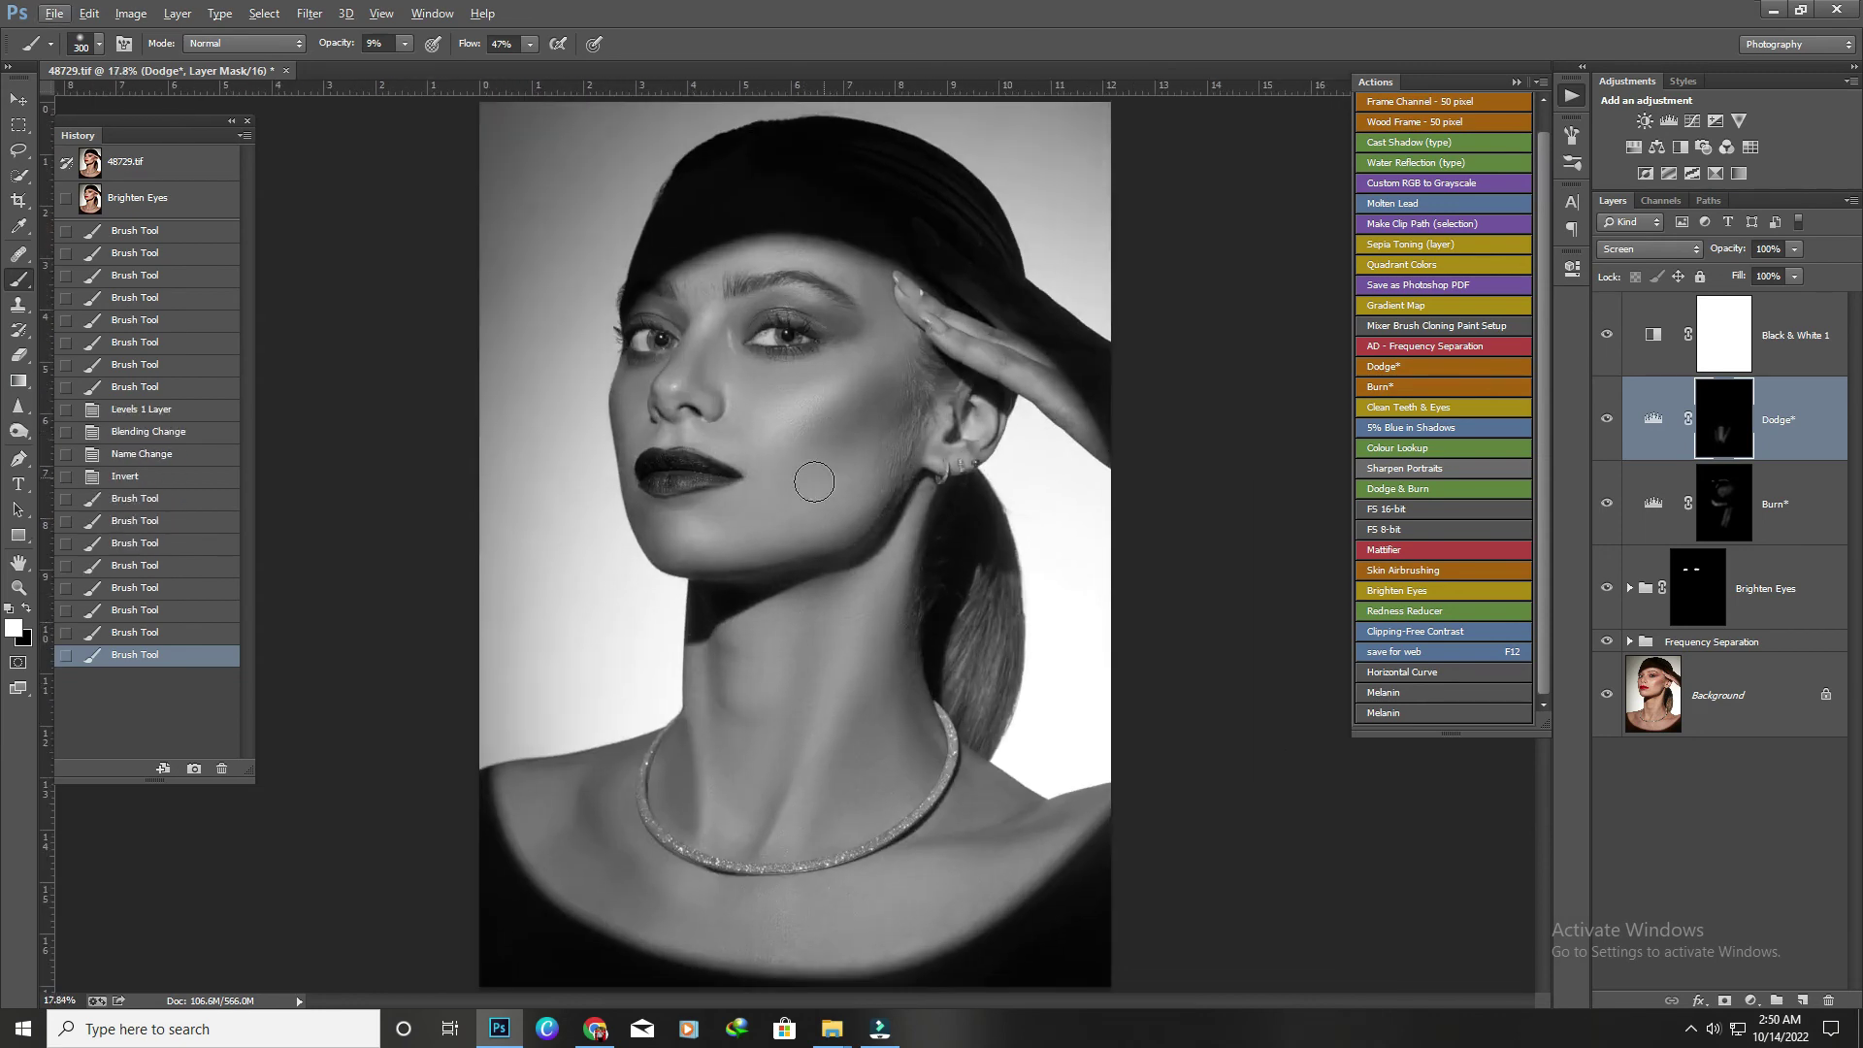
pyautogui.click(786, 419)
pyautogui.scroll(3, 693, 436)
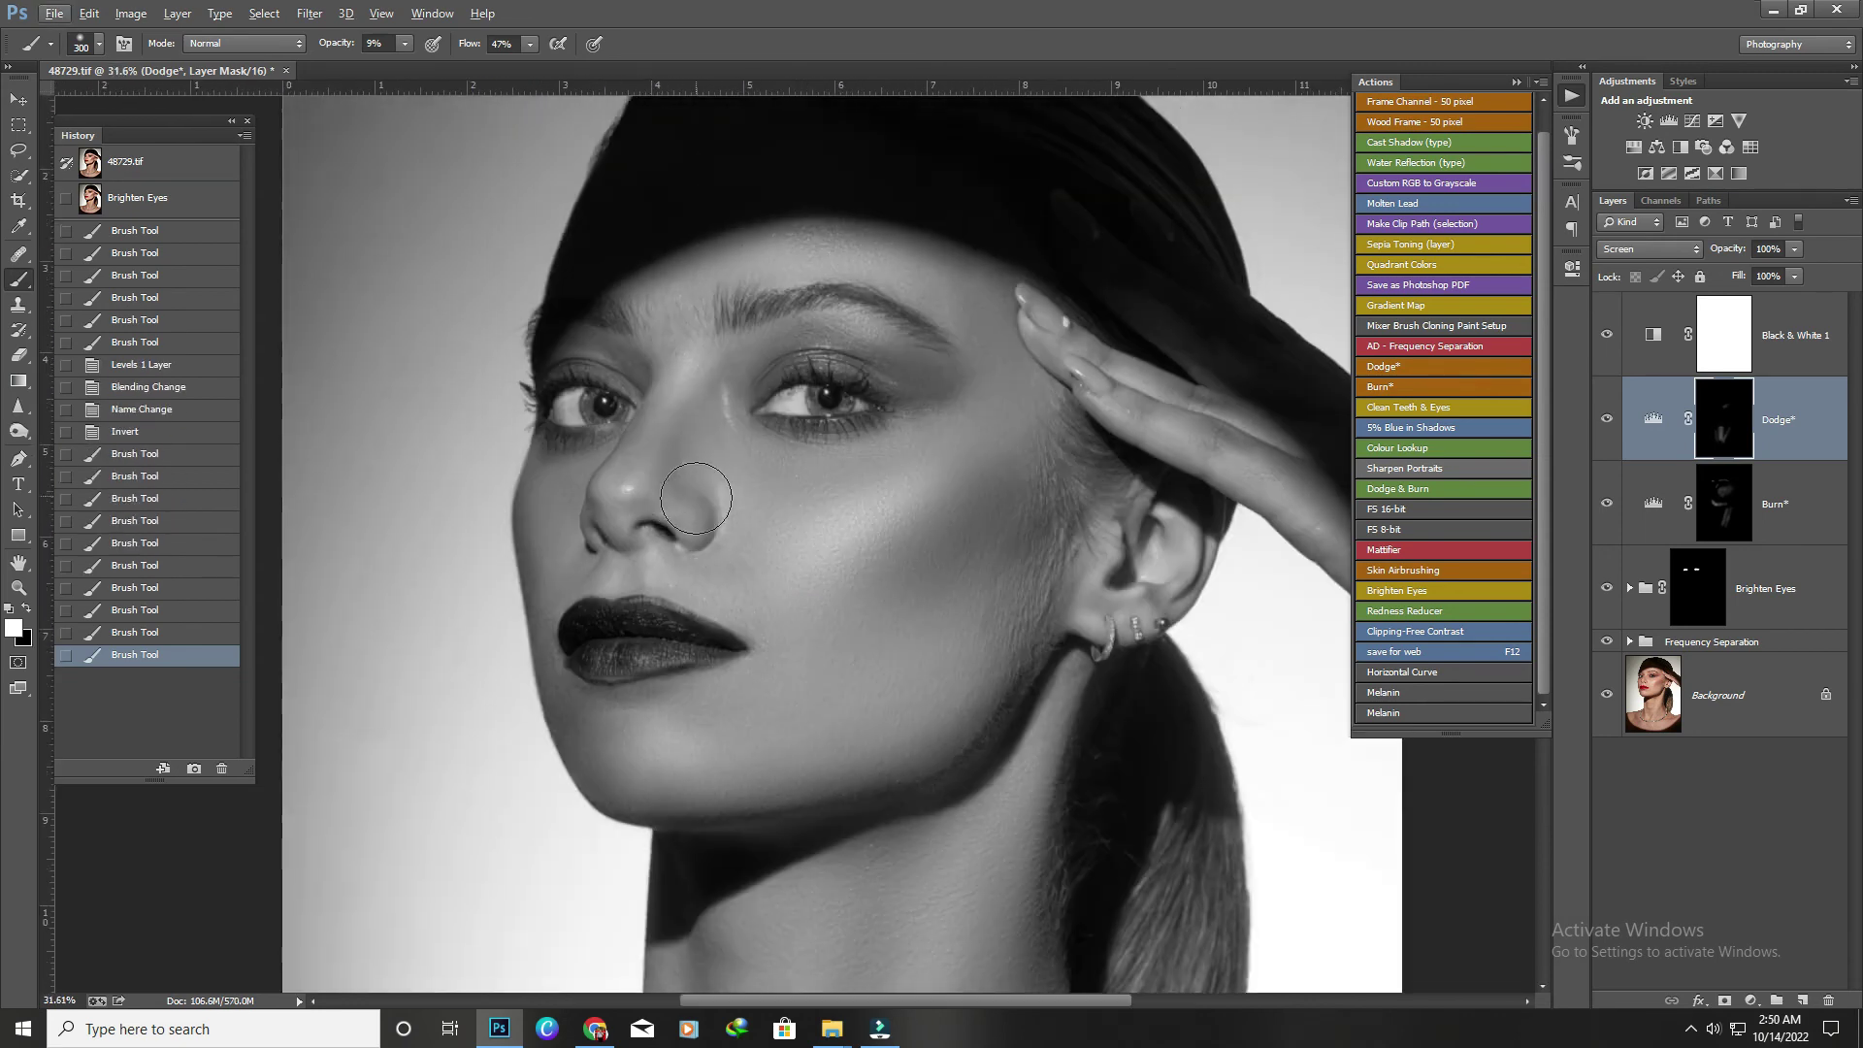
pyautogui.press('[')
pyautogui.moveTo(694, 437); pyautogui.dragTo(631, 524)
pyautogui.click(627, 545)
pyautogui.click(668, 475)
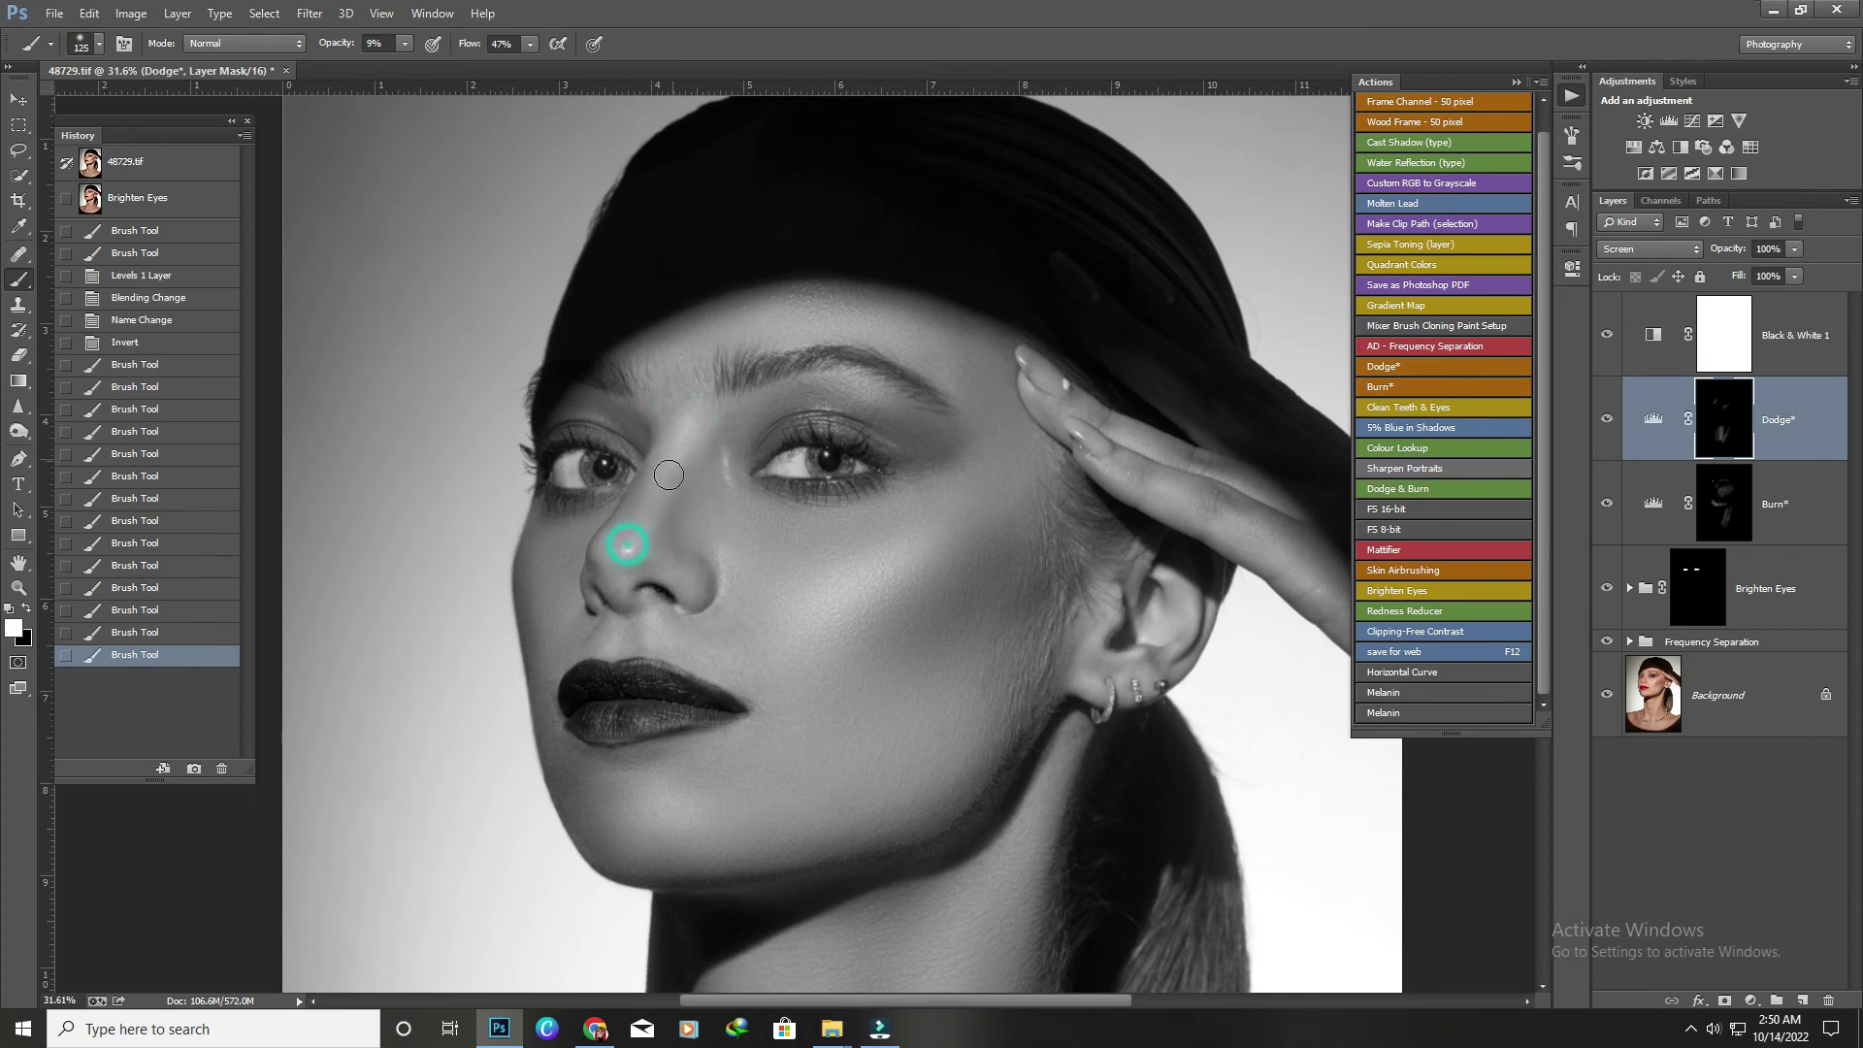
pyautogui.click(640, 539)
pyautogui.click(693, 439)
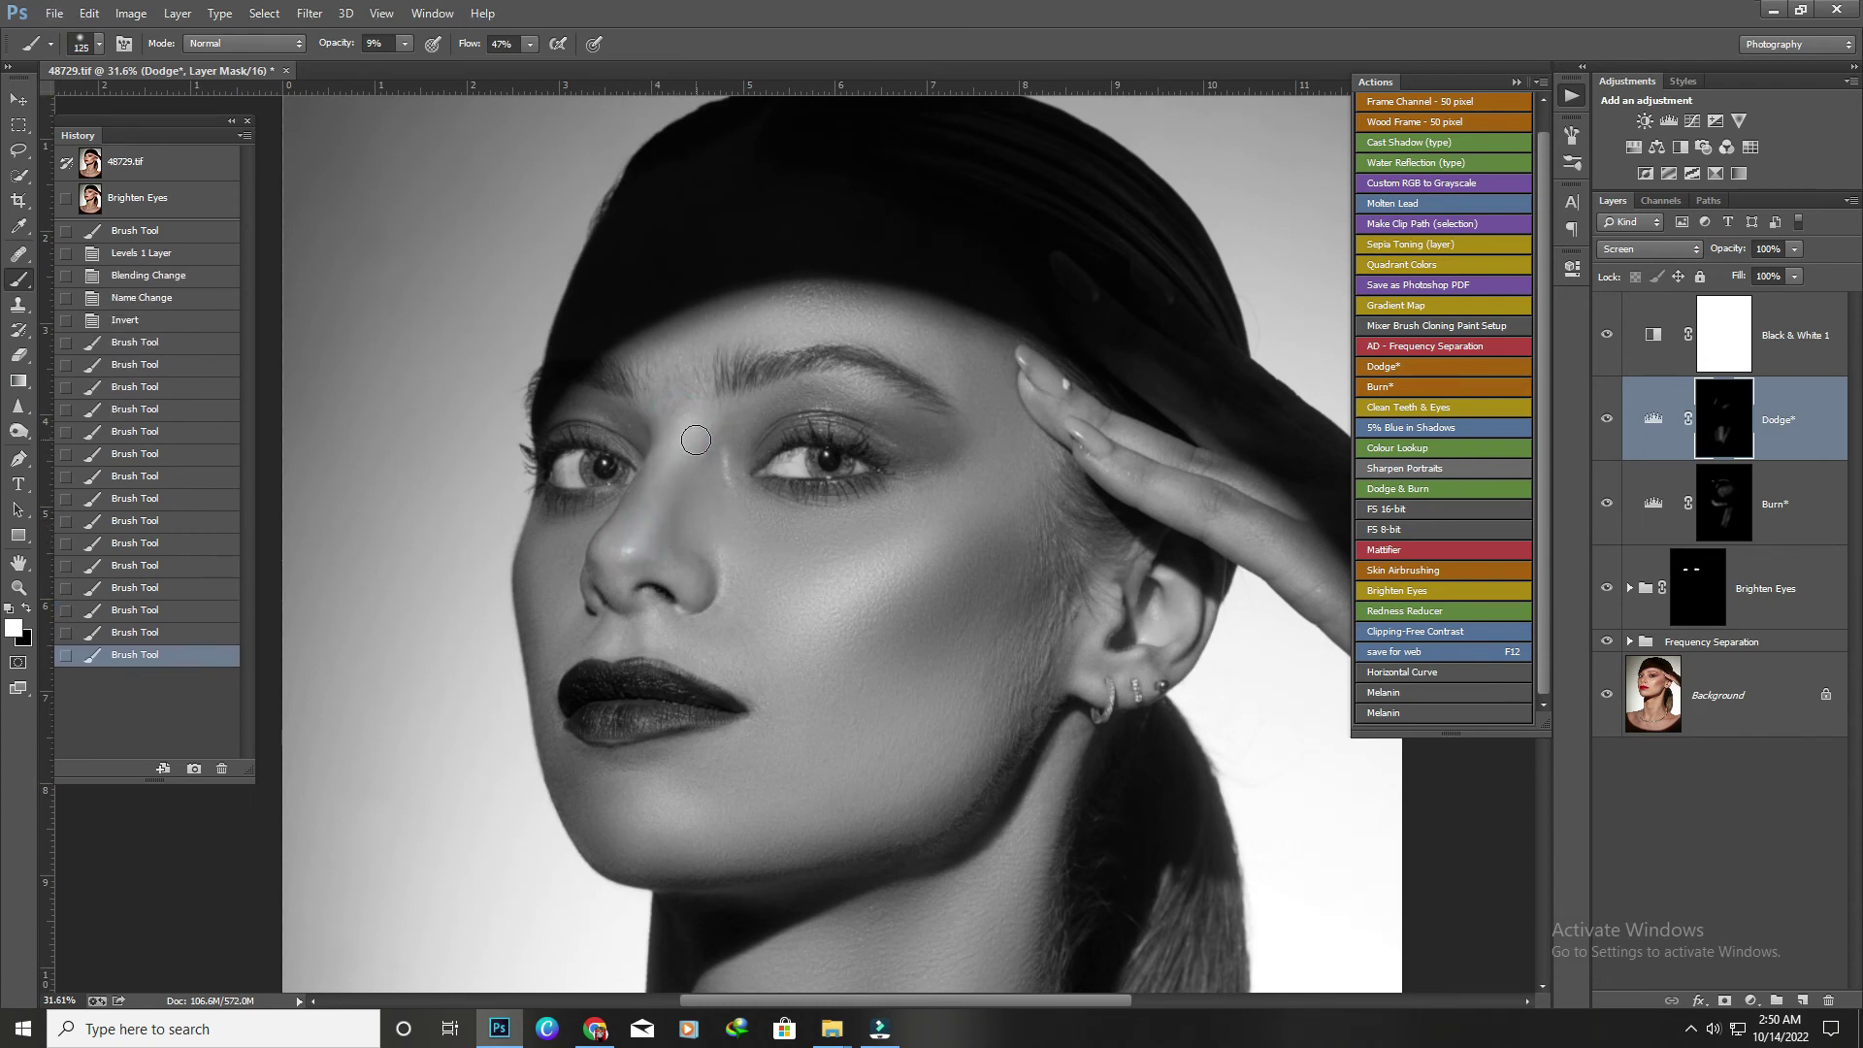
pyautogui.scroll(2, 809, 546)
pyautogui.click(791, 546)
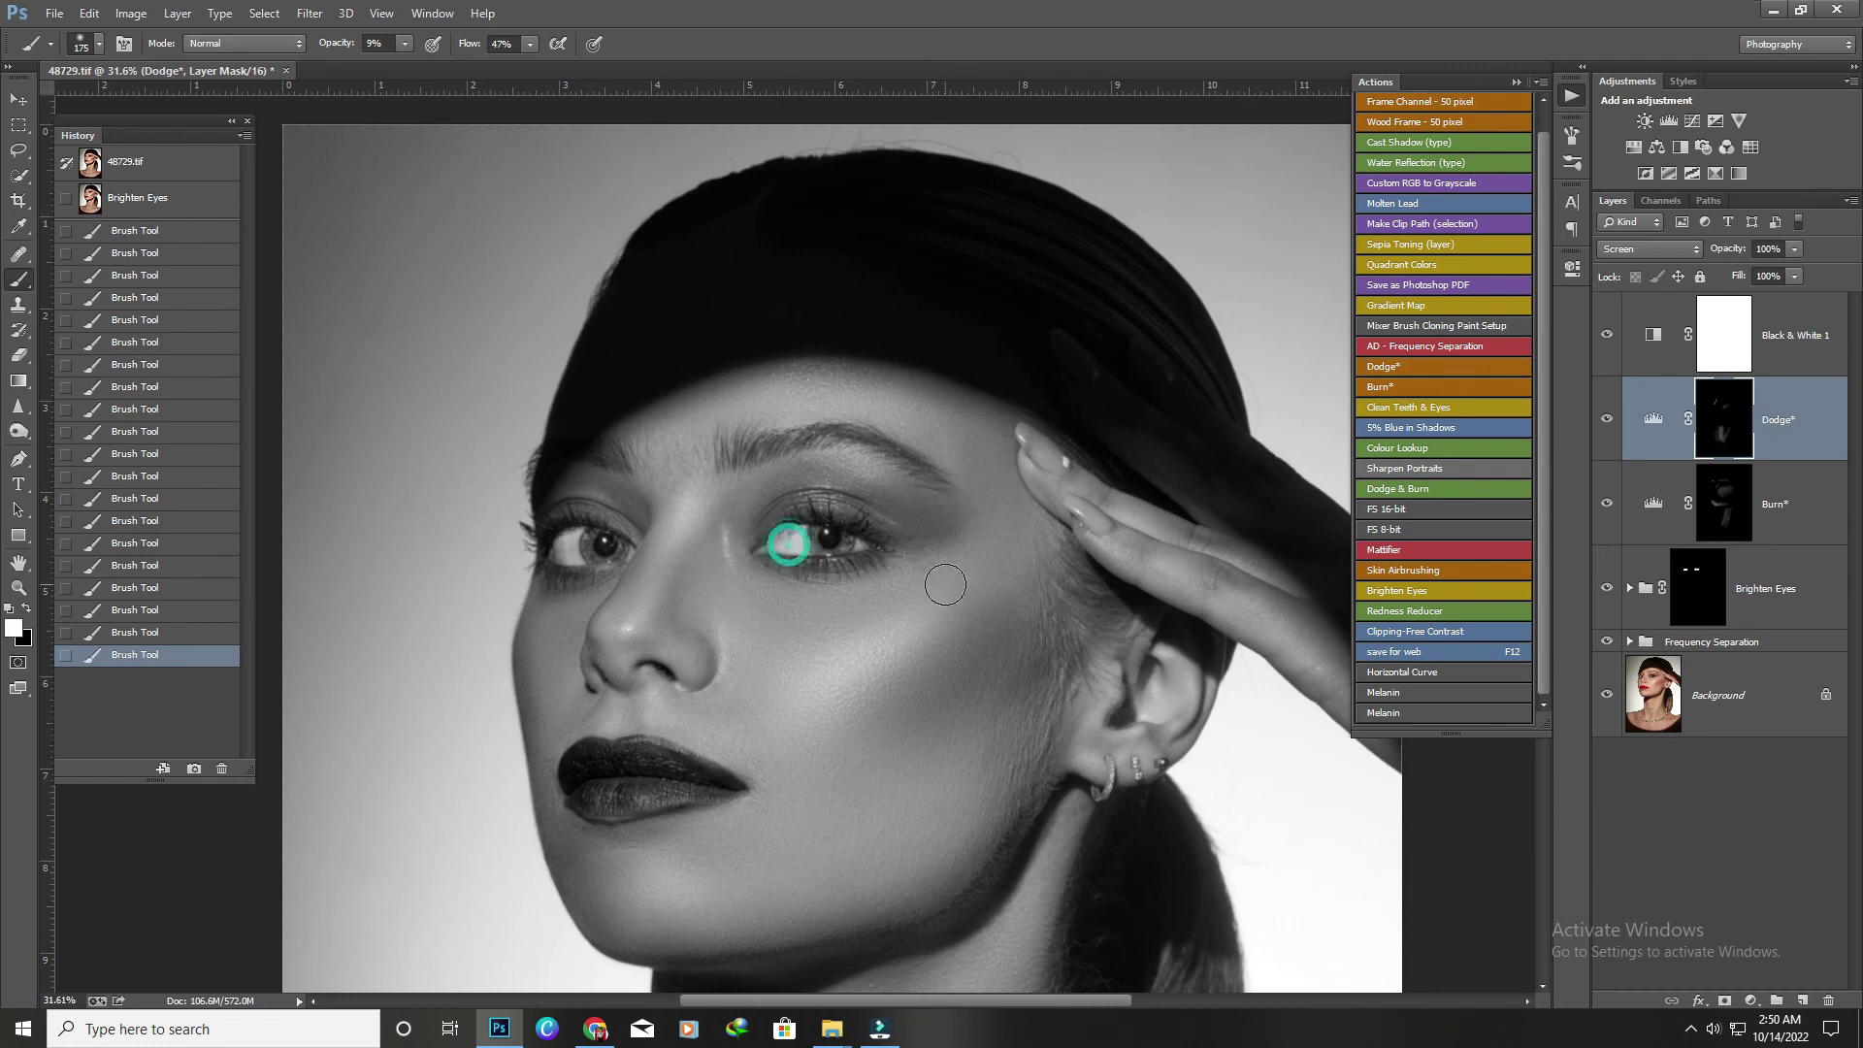
# Enlarge the brush and dodge the cheek below the cheekbone.
pyautogui.scroll(-2, 948, 582)
pyautogui.scroll(3, 948, 687)
pyautogui.press(']')
pyautogui.press(']')
pyautogui.press(']')
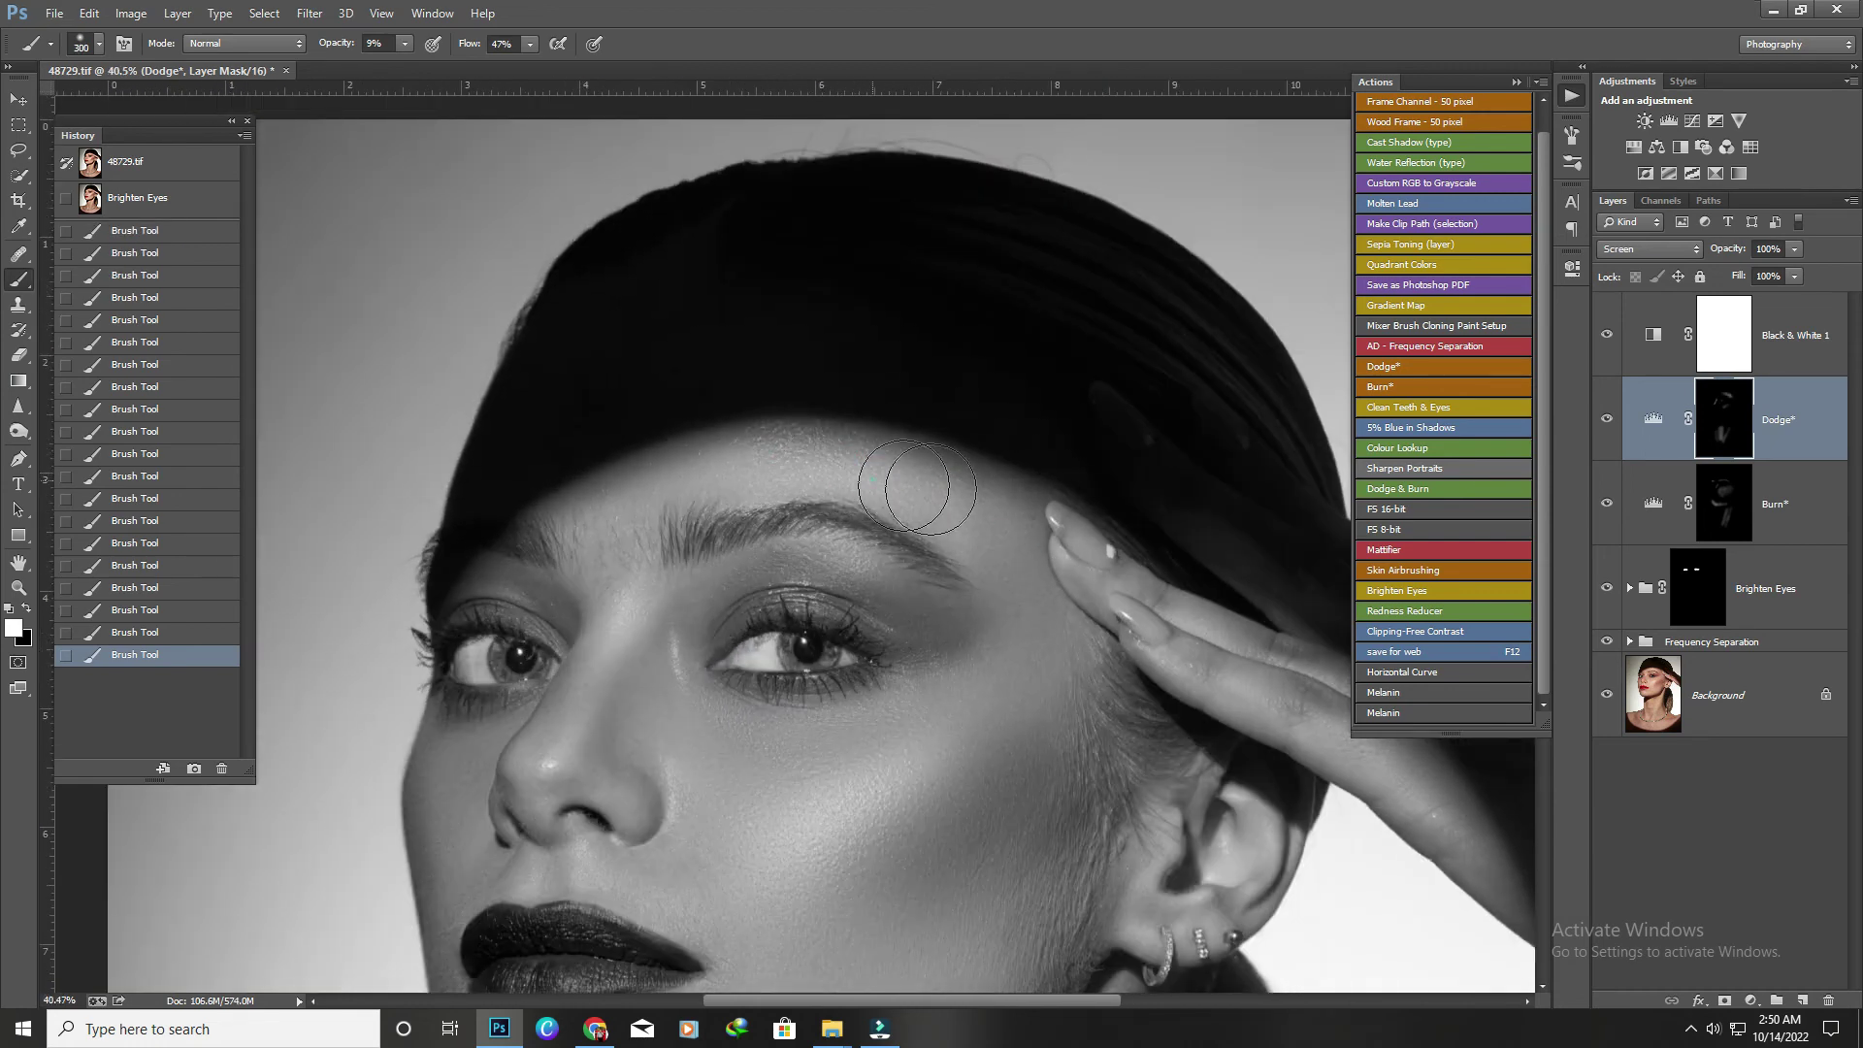
pyautogui.scroll(-3, 1010, 546)
pyautogui.scroll(-2, 874, 679)
pyautogui.hscroll(-1, 874, 680)
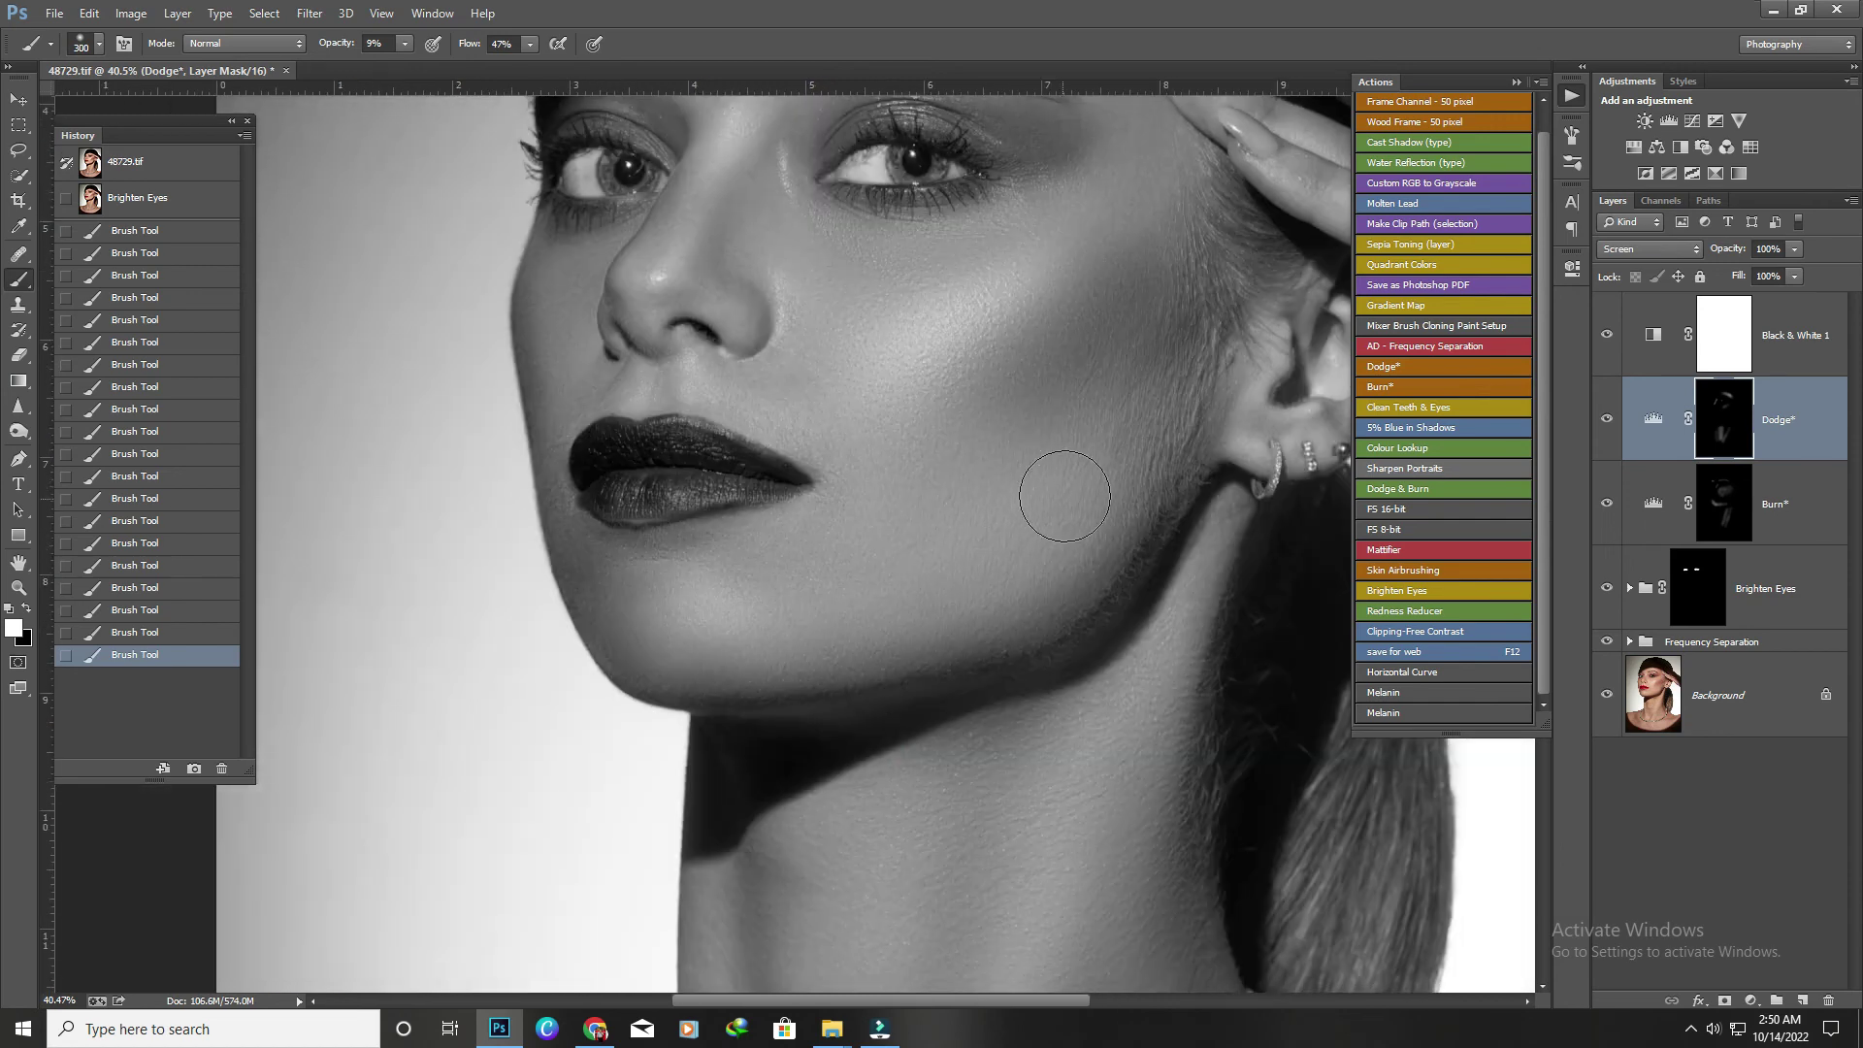
pyautogui.press(']')
pyautogui.press(']')
pyautogui.scroll(-3, 854, 563)
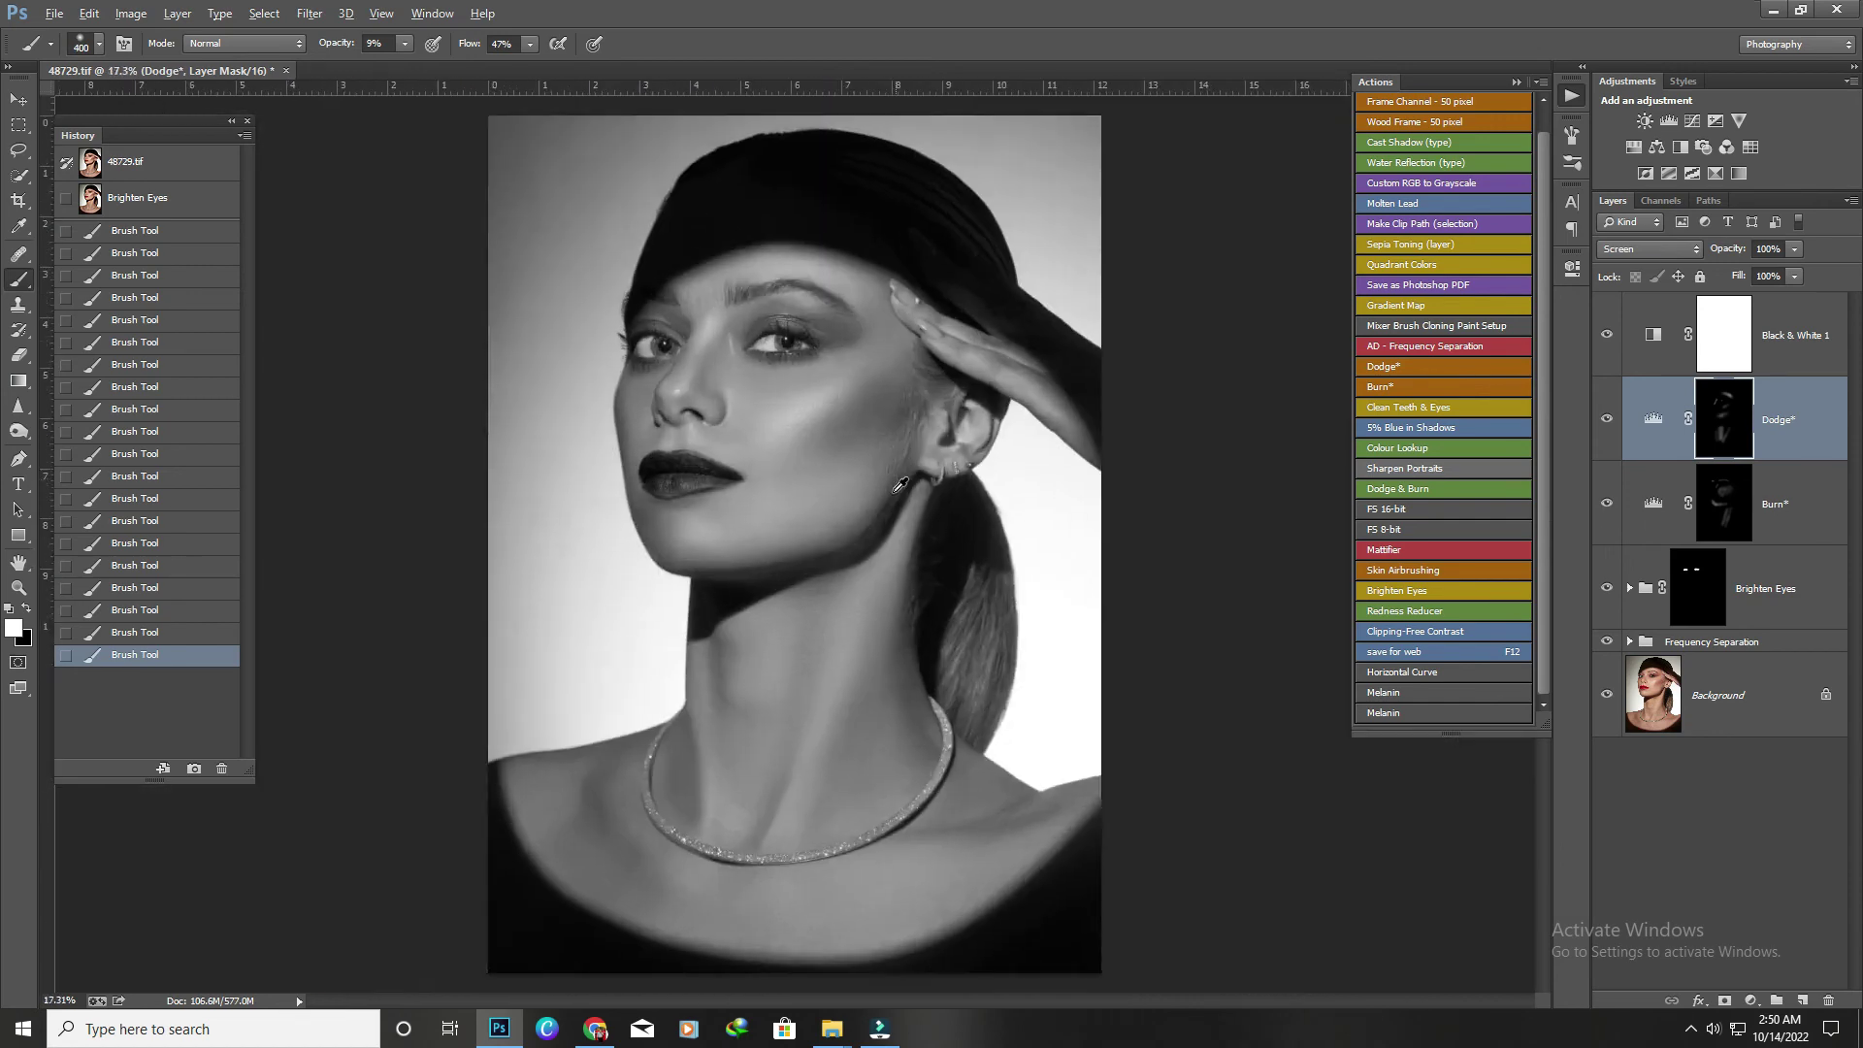
pyautogui.scroll(2, 729, 460)
pyautogui.hotkey('ctrl', 'z')
pyautogui.hotkey('ctrl', 'z')
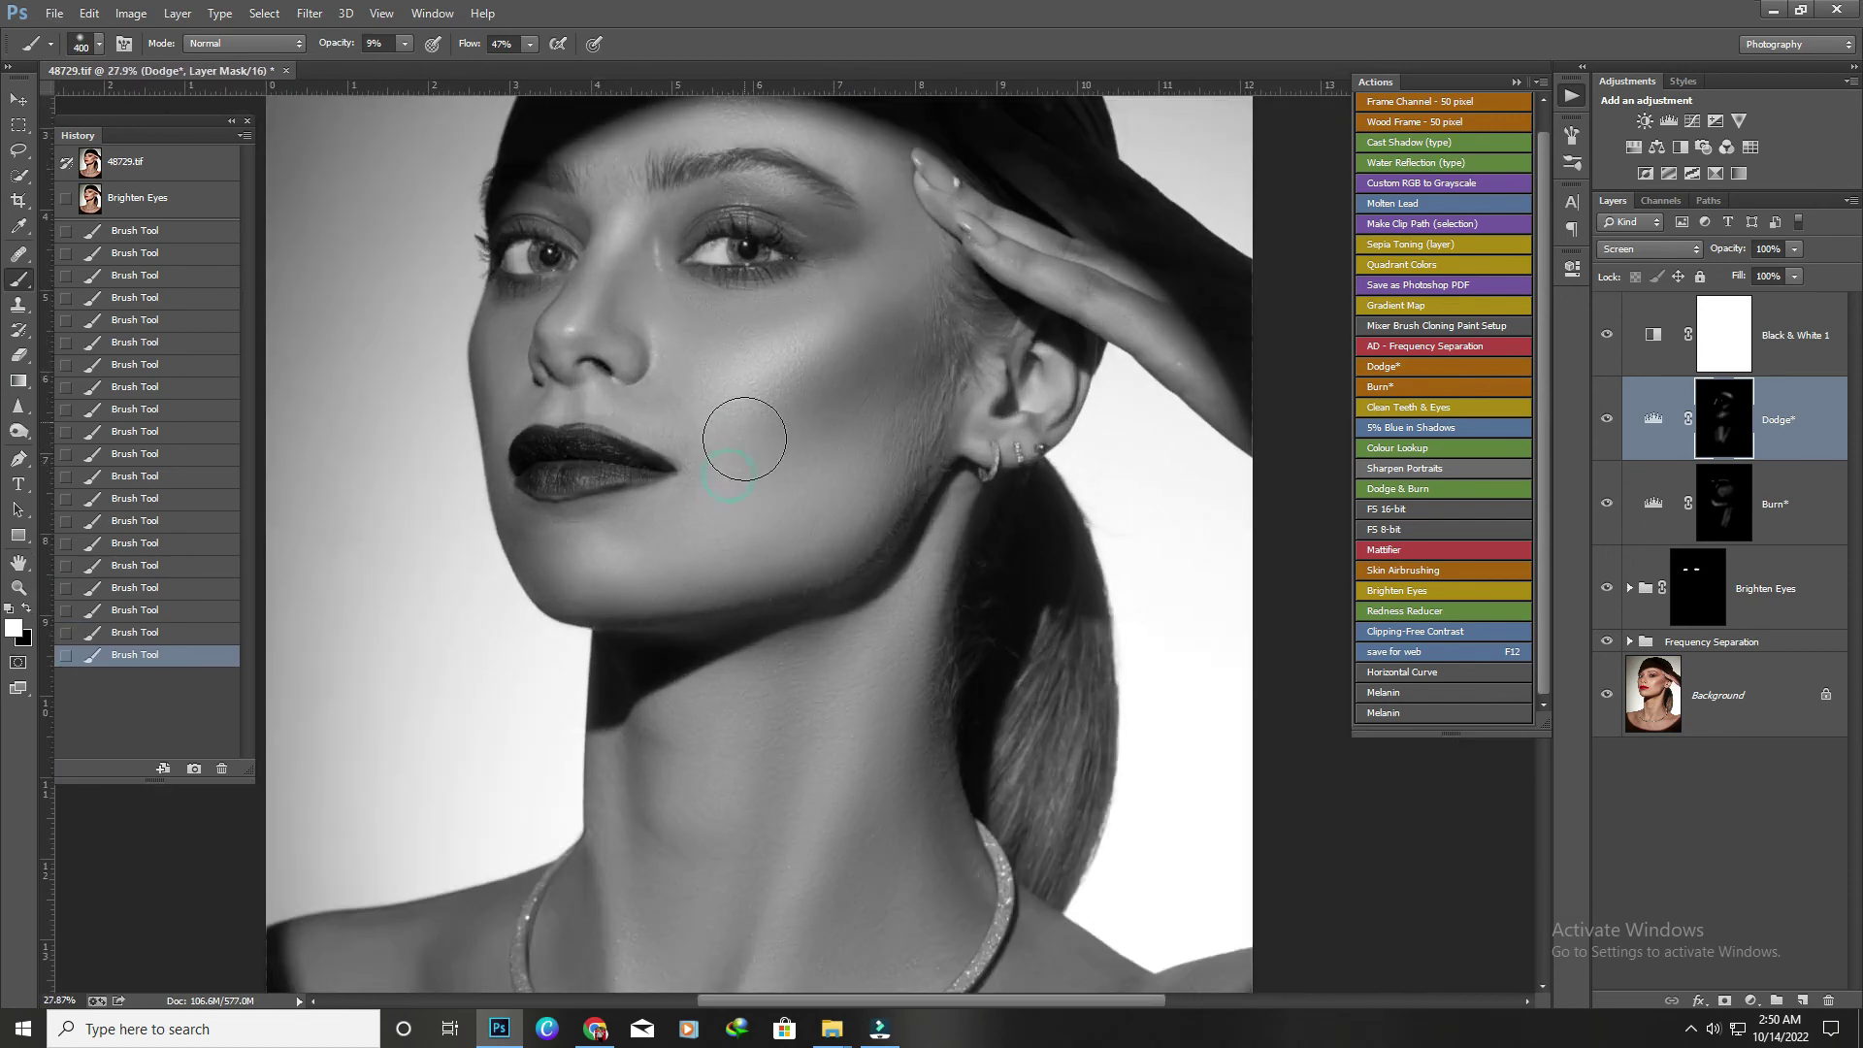
pyautogui.moveTo(742, 434); pyautogui.dragTo(728, 514)
pyautogui.scroll(-2, 727, 514)
# Lower the Dodge layer opacity to 46% and hide the Black & White 1 layer.
pyautogui.click(1793, 249)
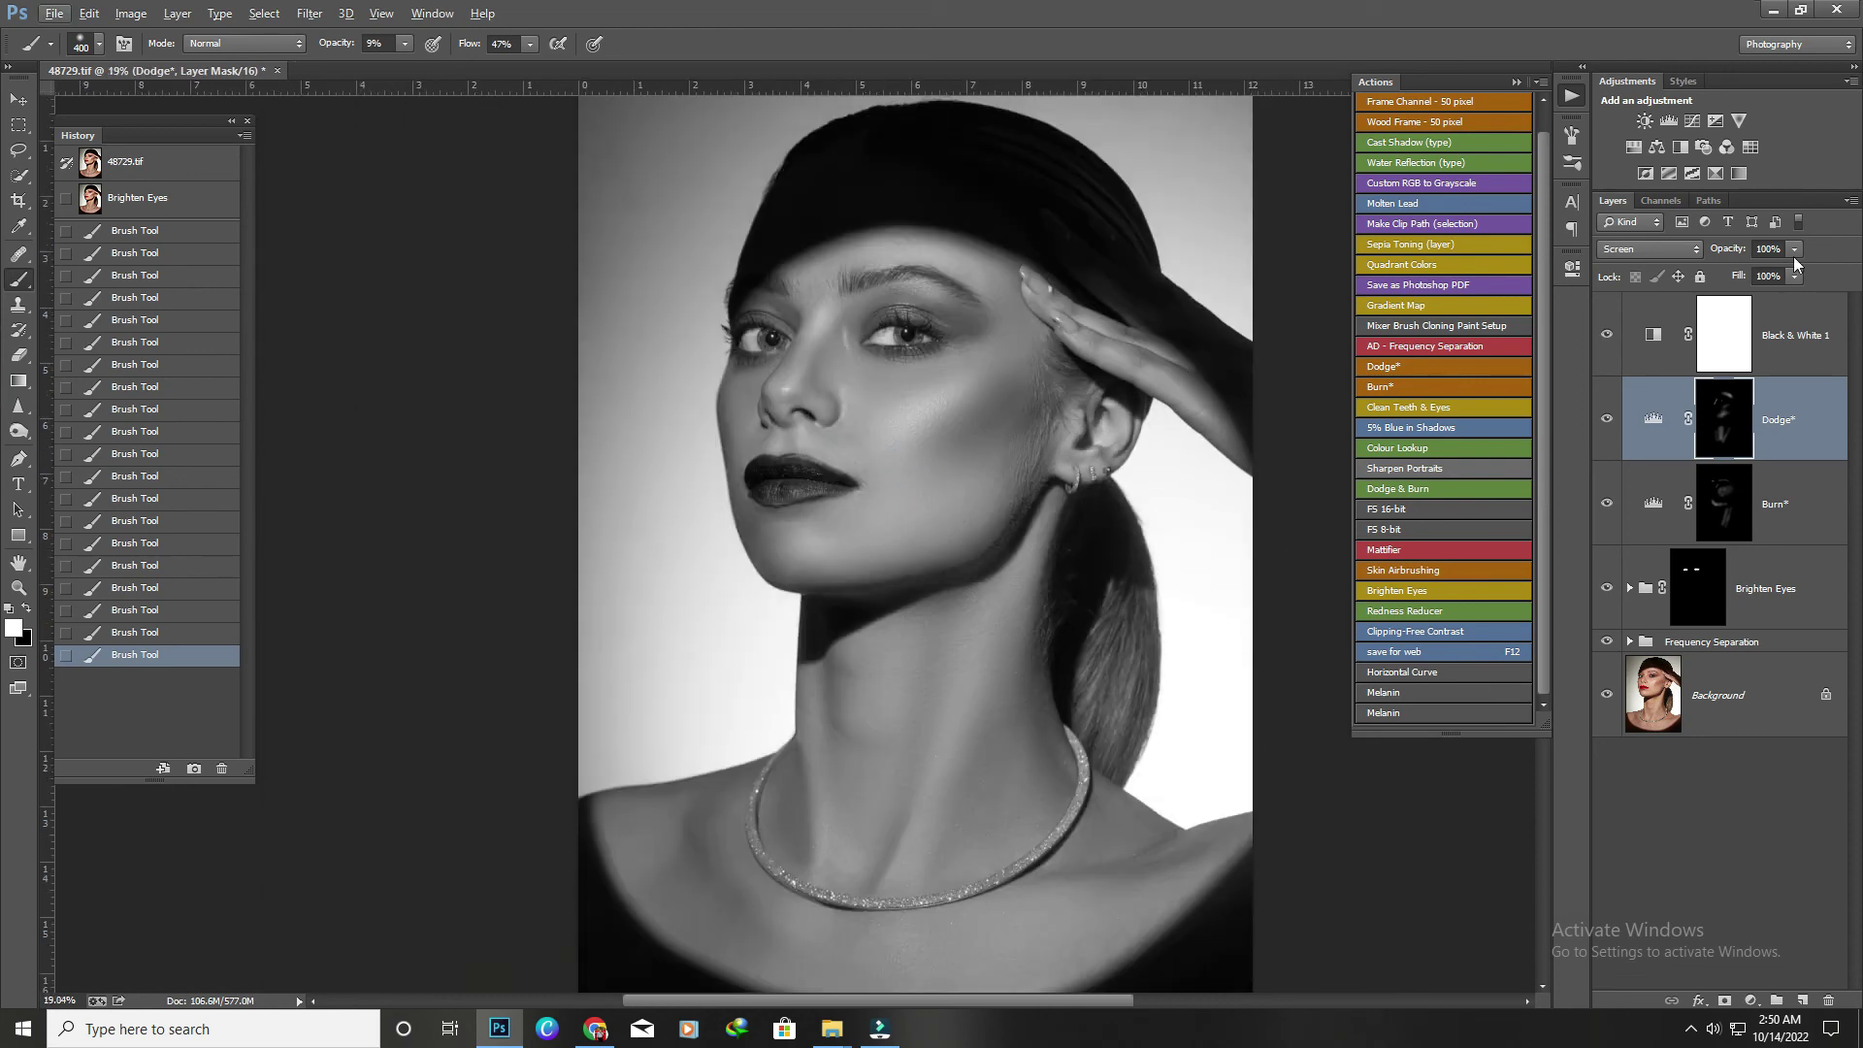
pyautogui.moveTo(1798, 272); pyautogui.dragTo(1742, 283)
pyautogui.scroll(-4, 1083, 456)
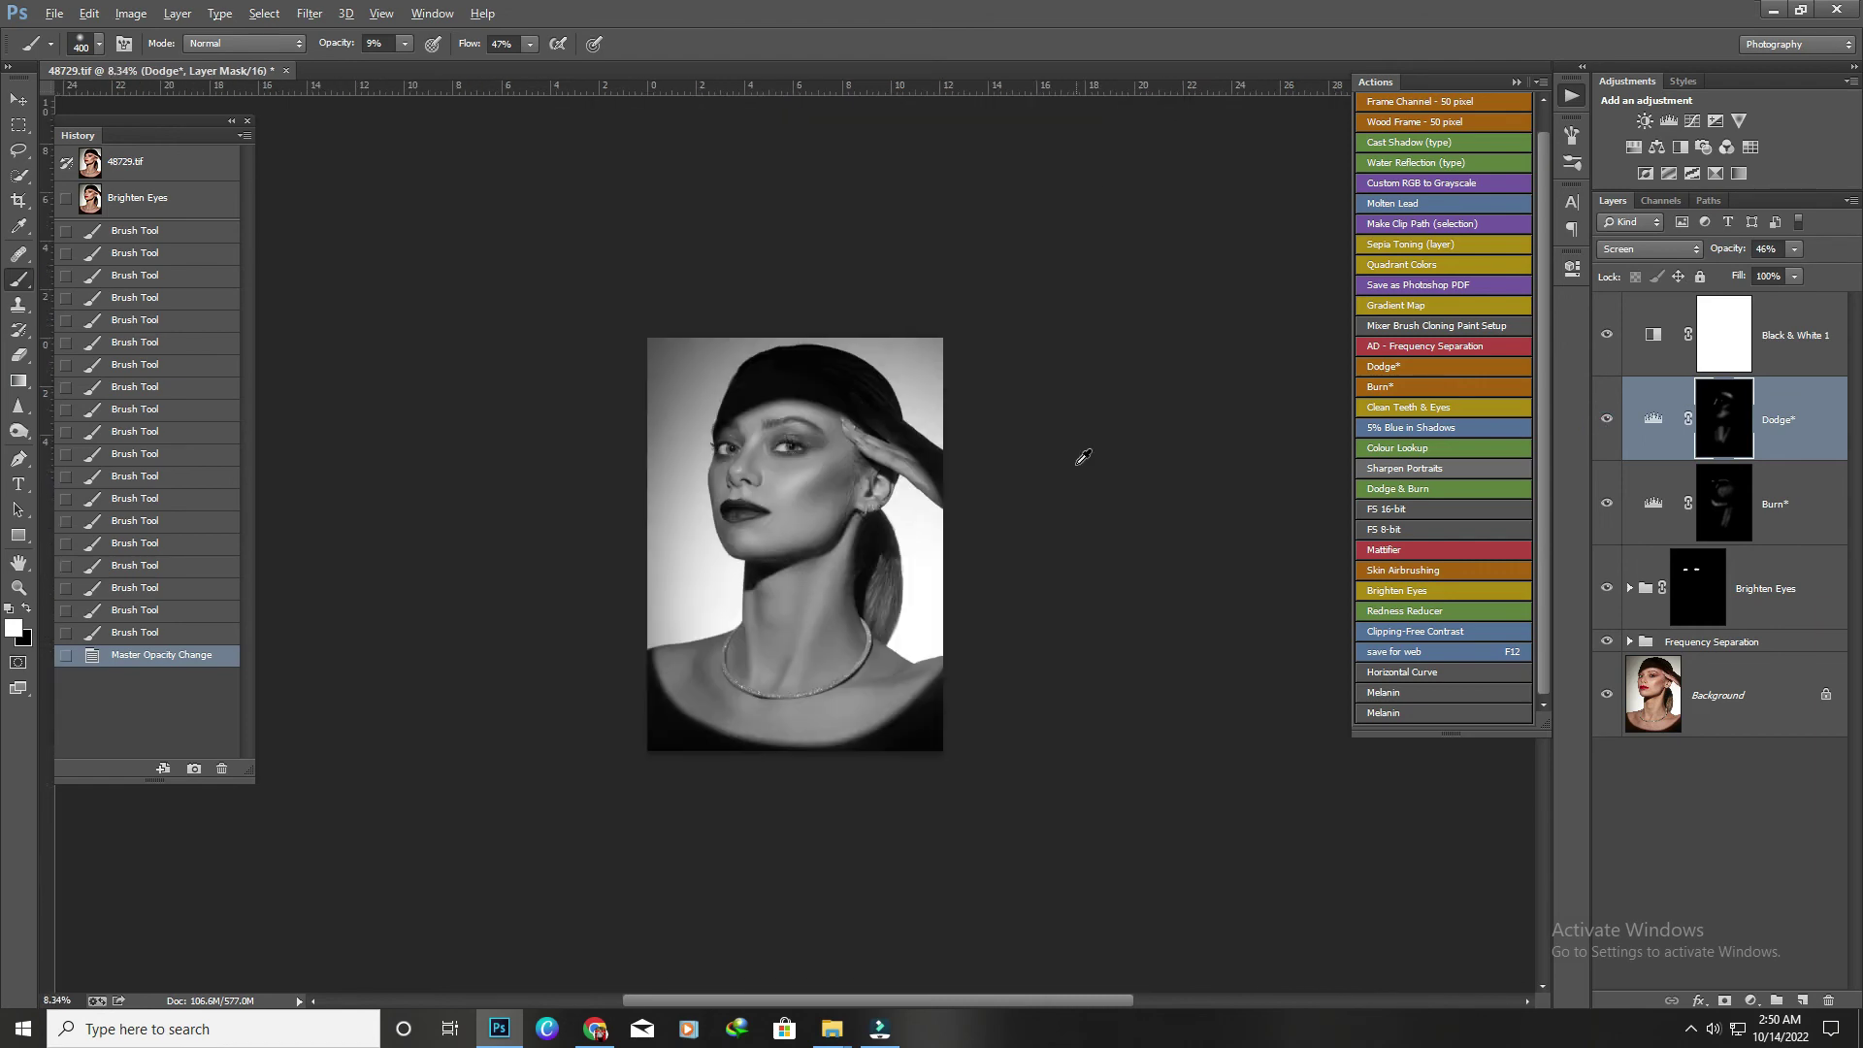
pyautogui.click(1607, 334)
# Group the Dodge and Burn layers and set the group opacity to 77%.
pyautogui.scroll(3, 1135, 538)
pyautogui.keyDown('shift'); pyautogui.click(1788, 514); pyautogui.keyUp('shift')
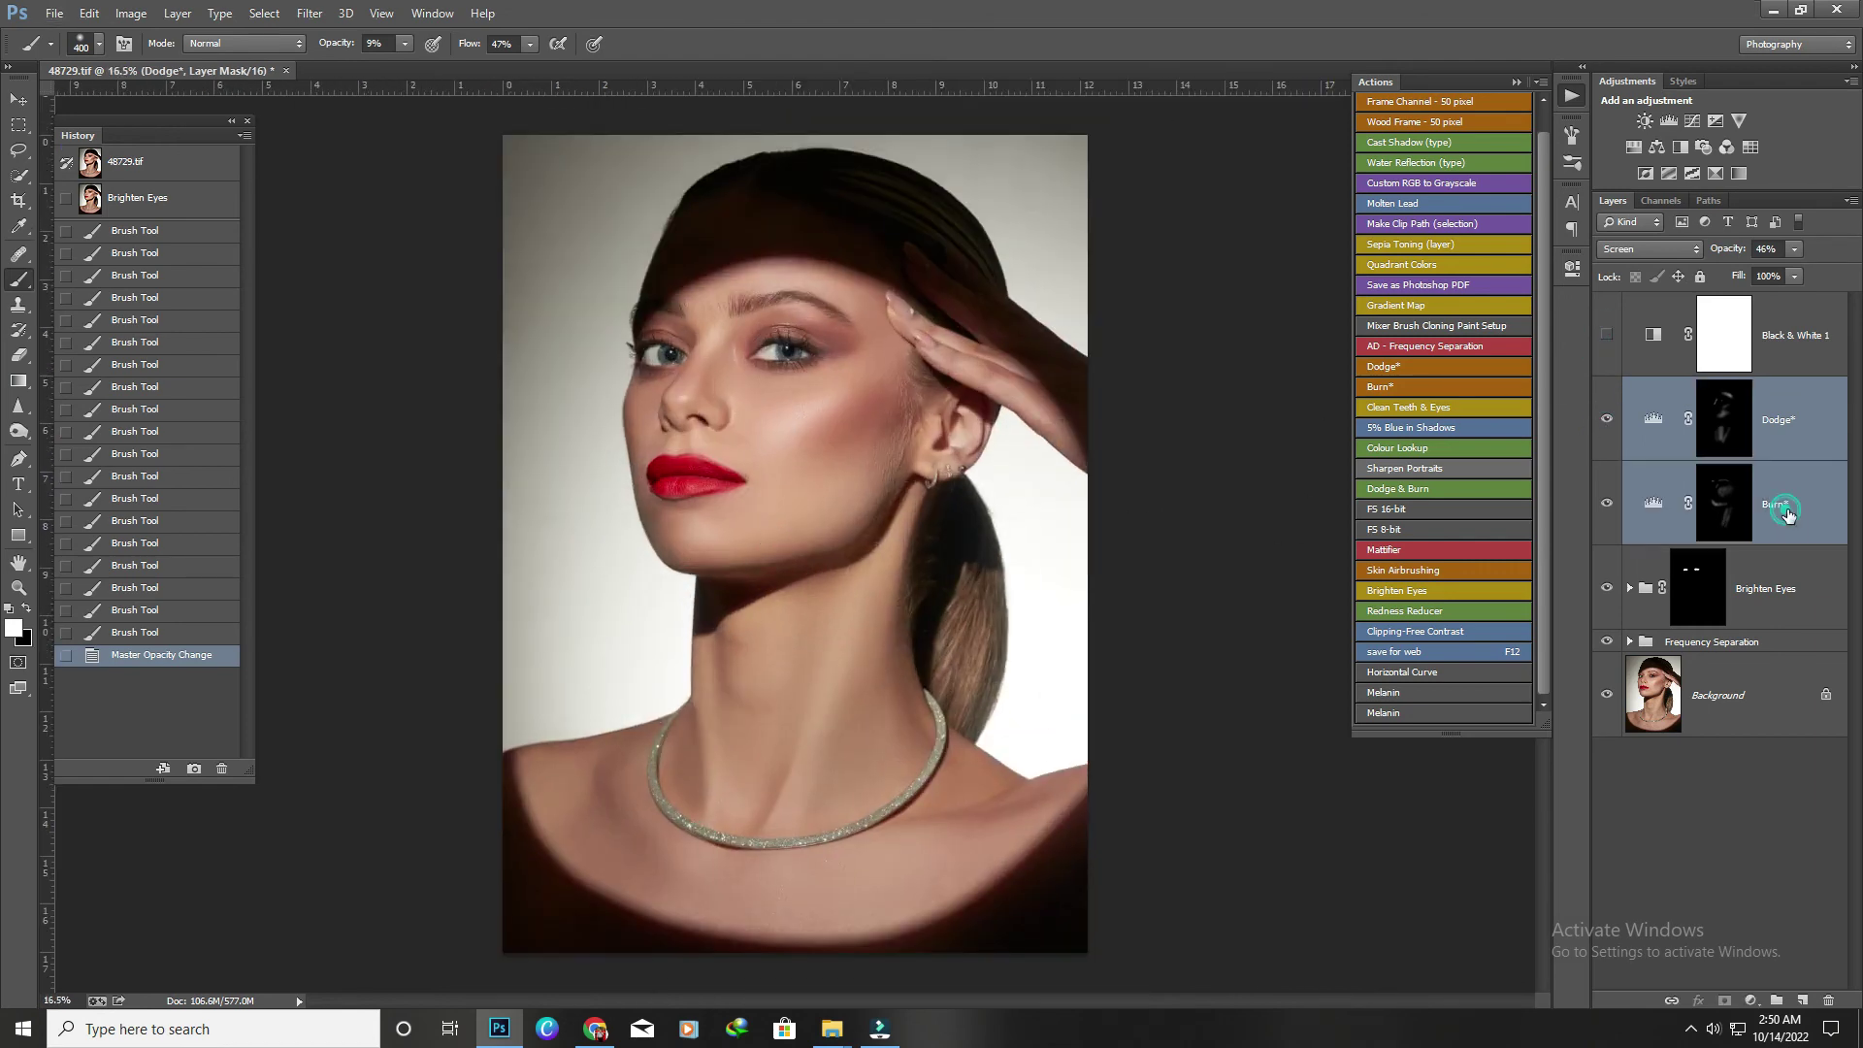
pyautogui.hotkey('ctrl', 'g')
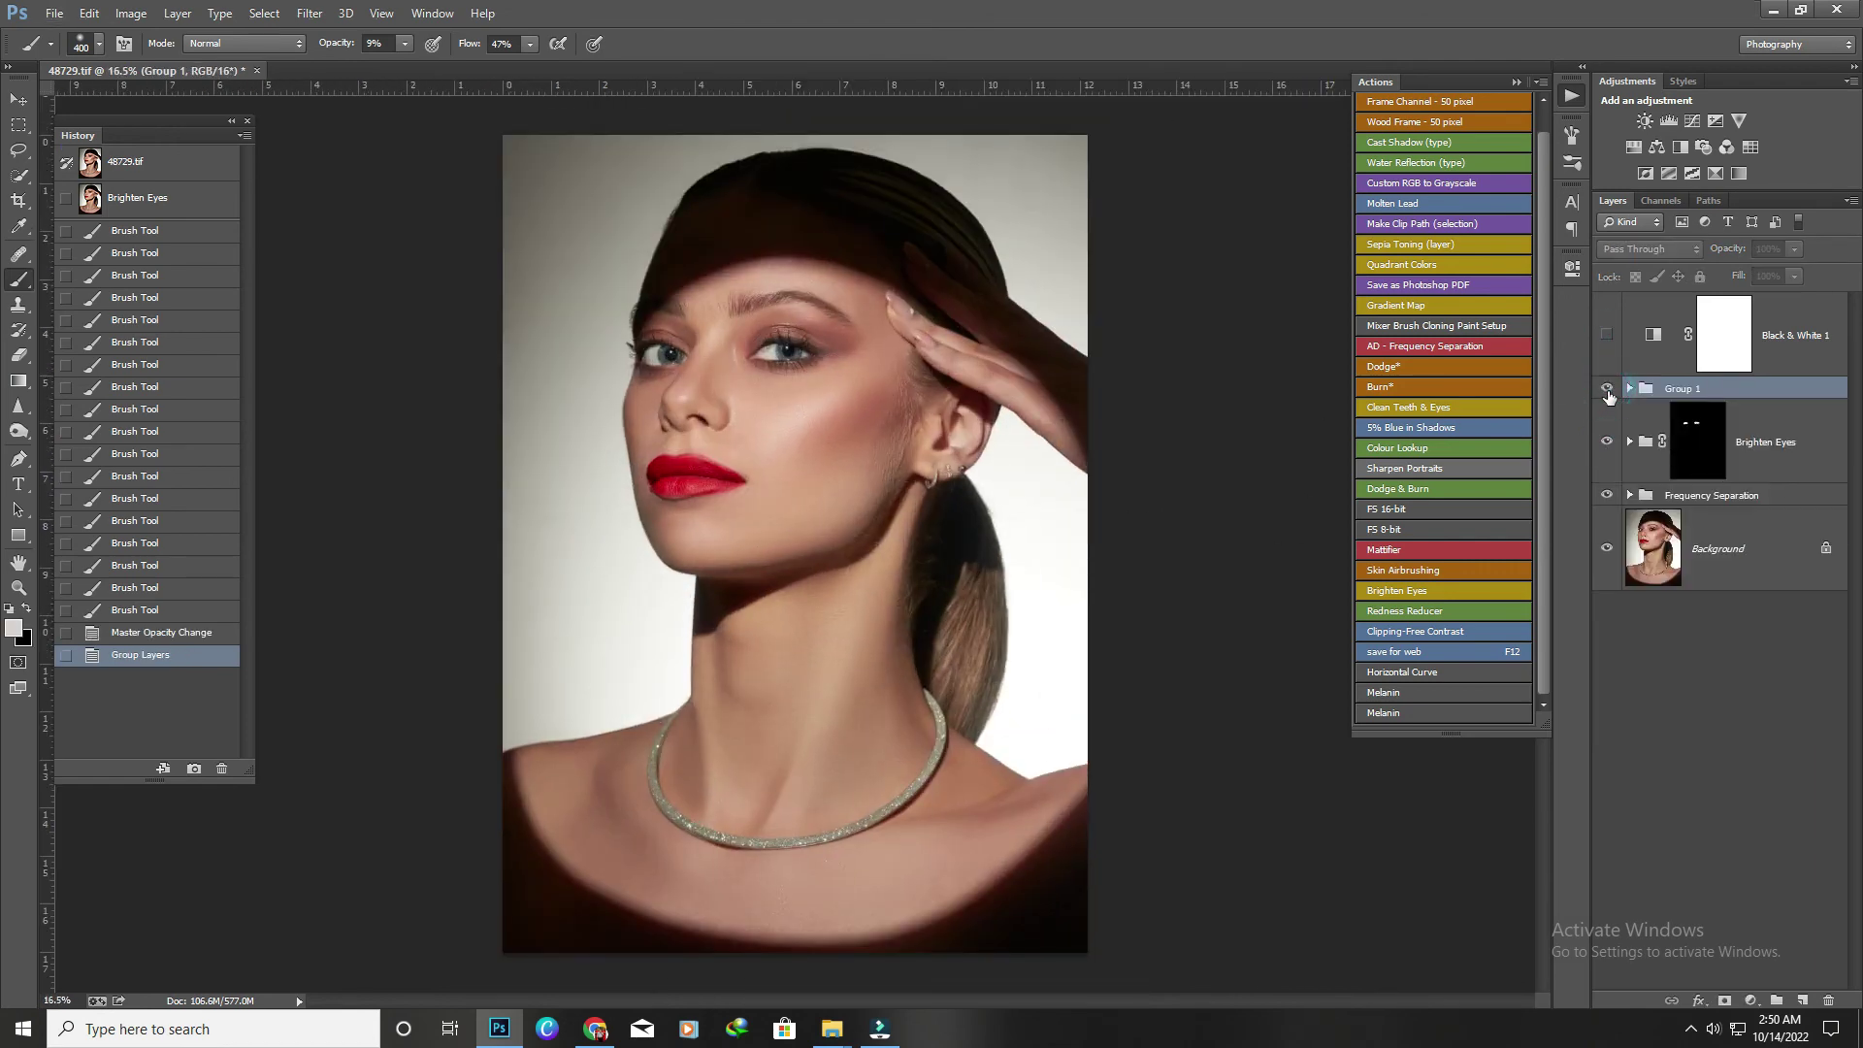
pyautogui.scroll(-2, 1058, 456)
pyautogui.scroll(1, 1034, 458)
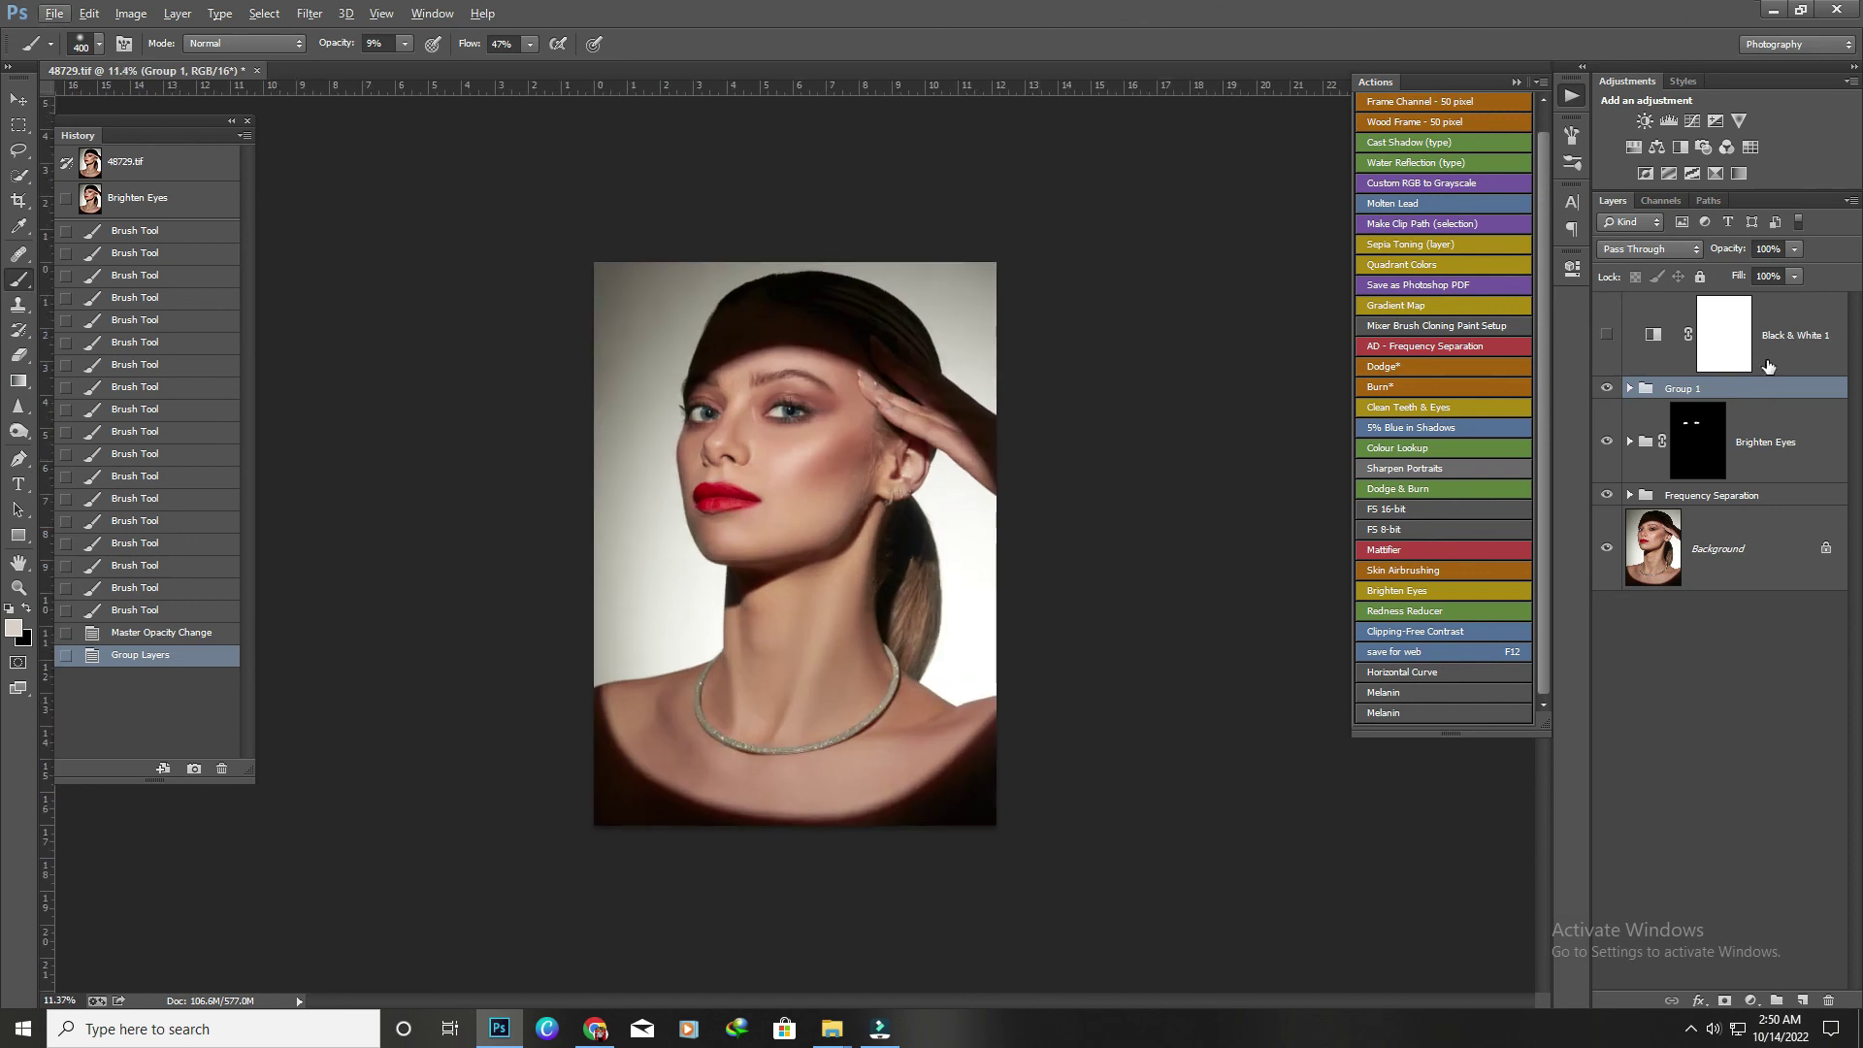
pyautogui.click(1792, 251)
pyautogui.moveTo(1772, 275); pyautogui.dragTo(1772, 274)
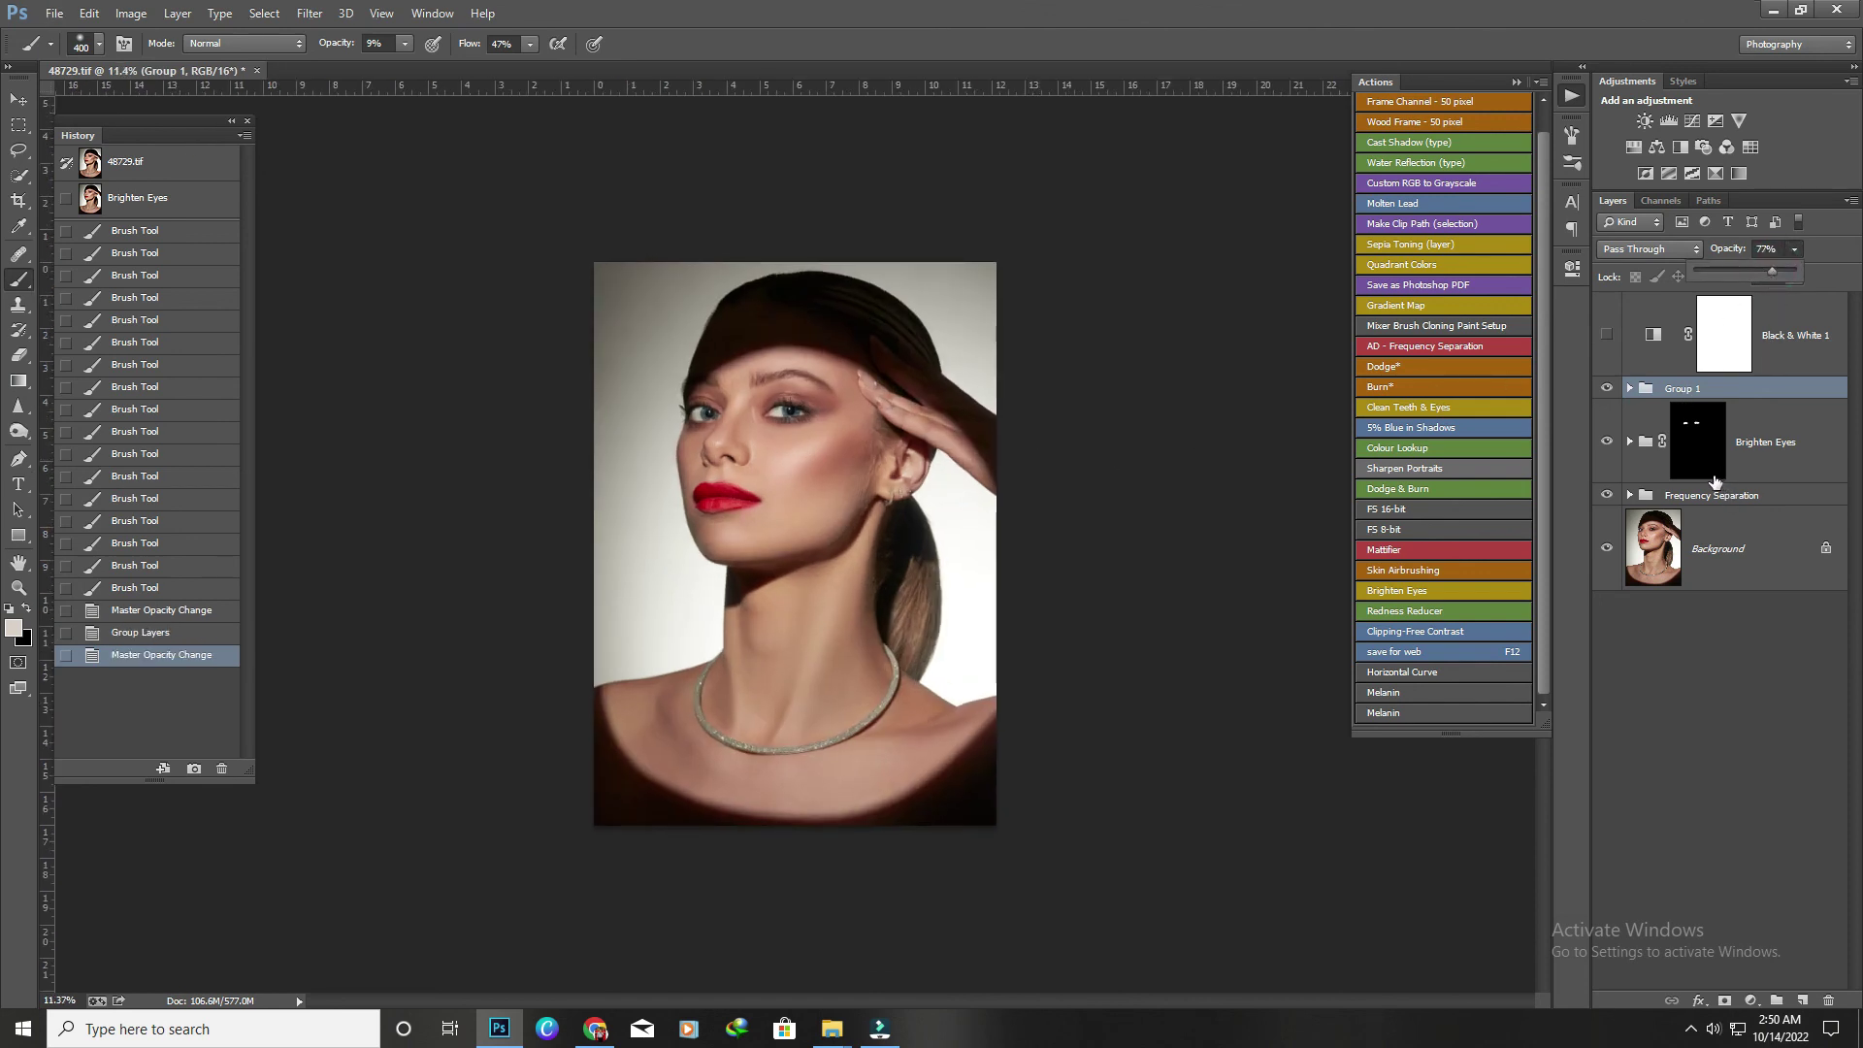
# Open the other PSD and copy its skin toner group into 48729.tif.
pyautogui.click(832, 1028)
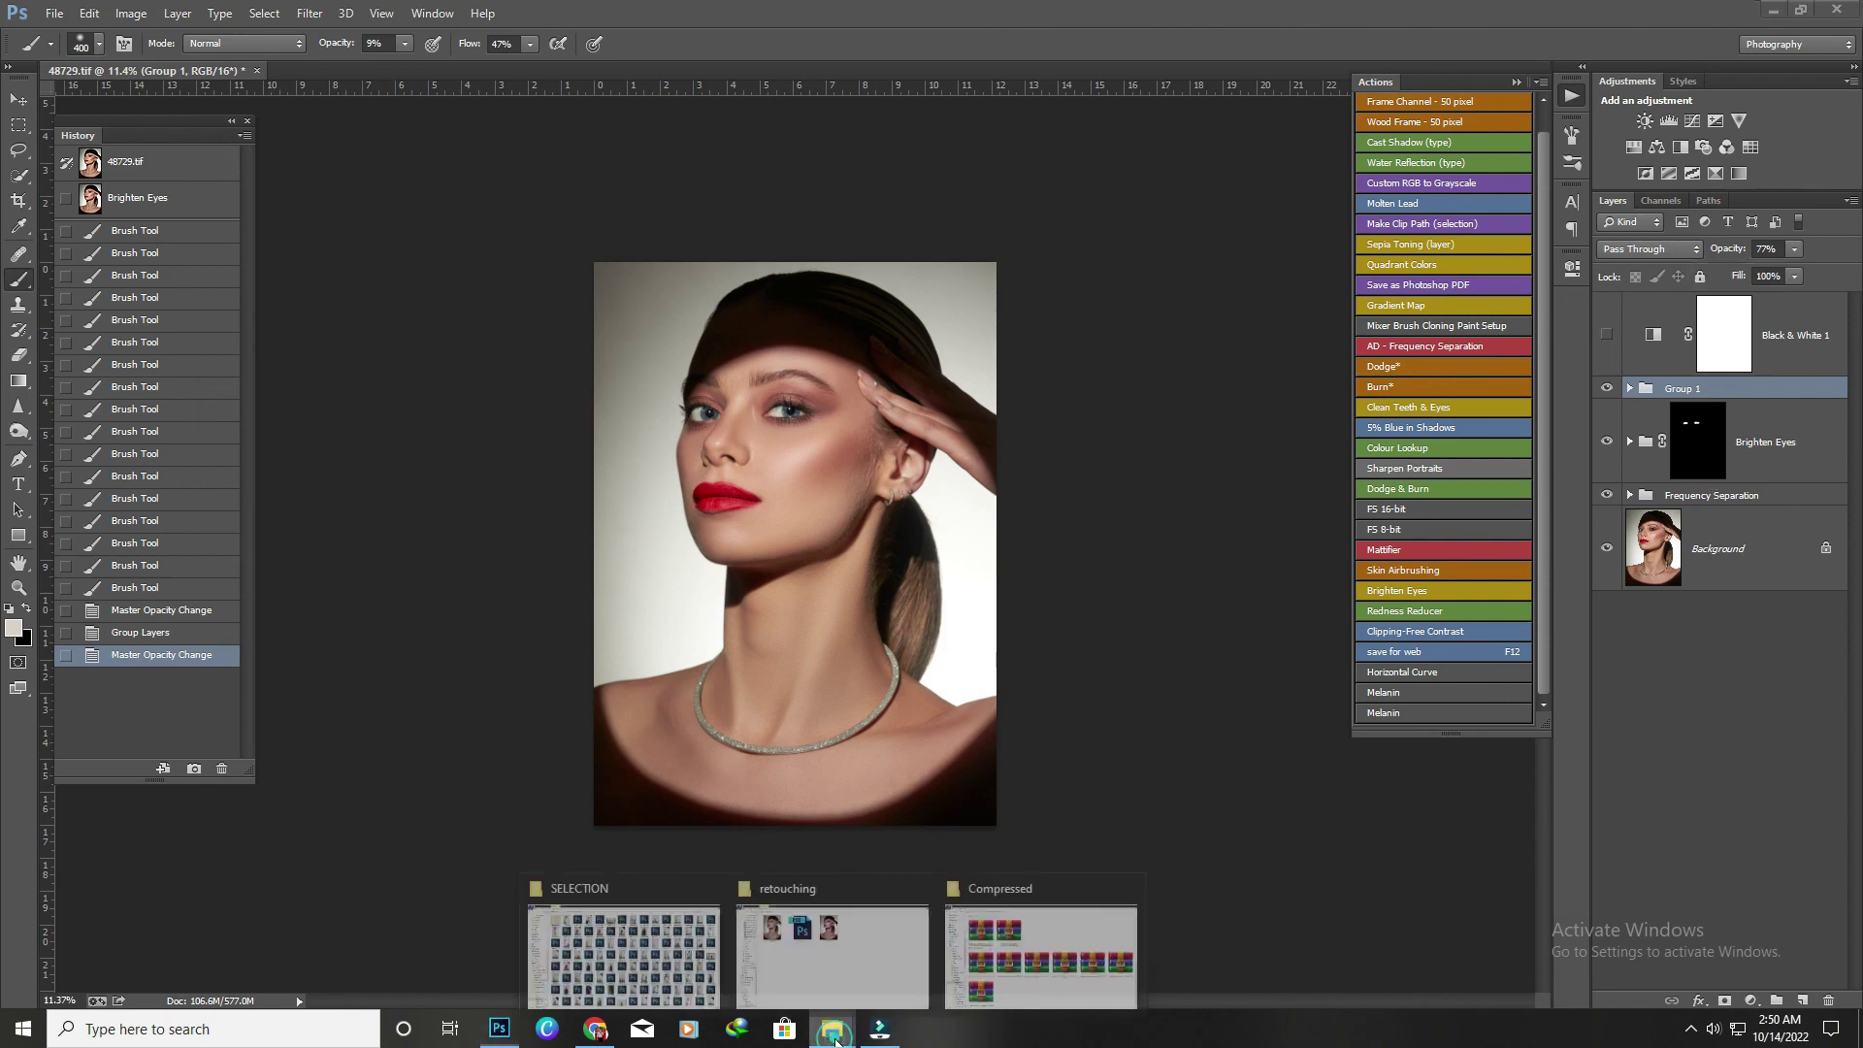
pyautogui.click(847, 966)
pyautogui.hotkey('alt', 'Tab')
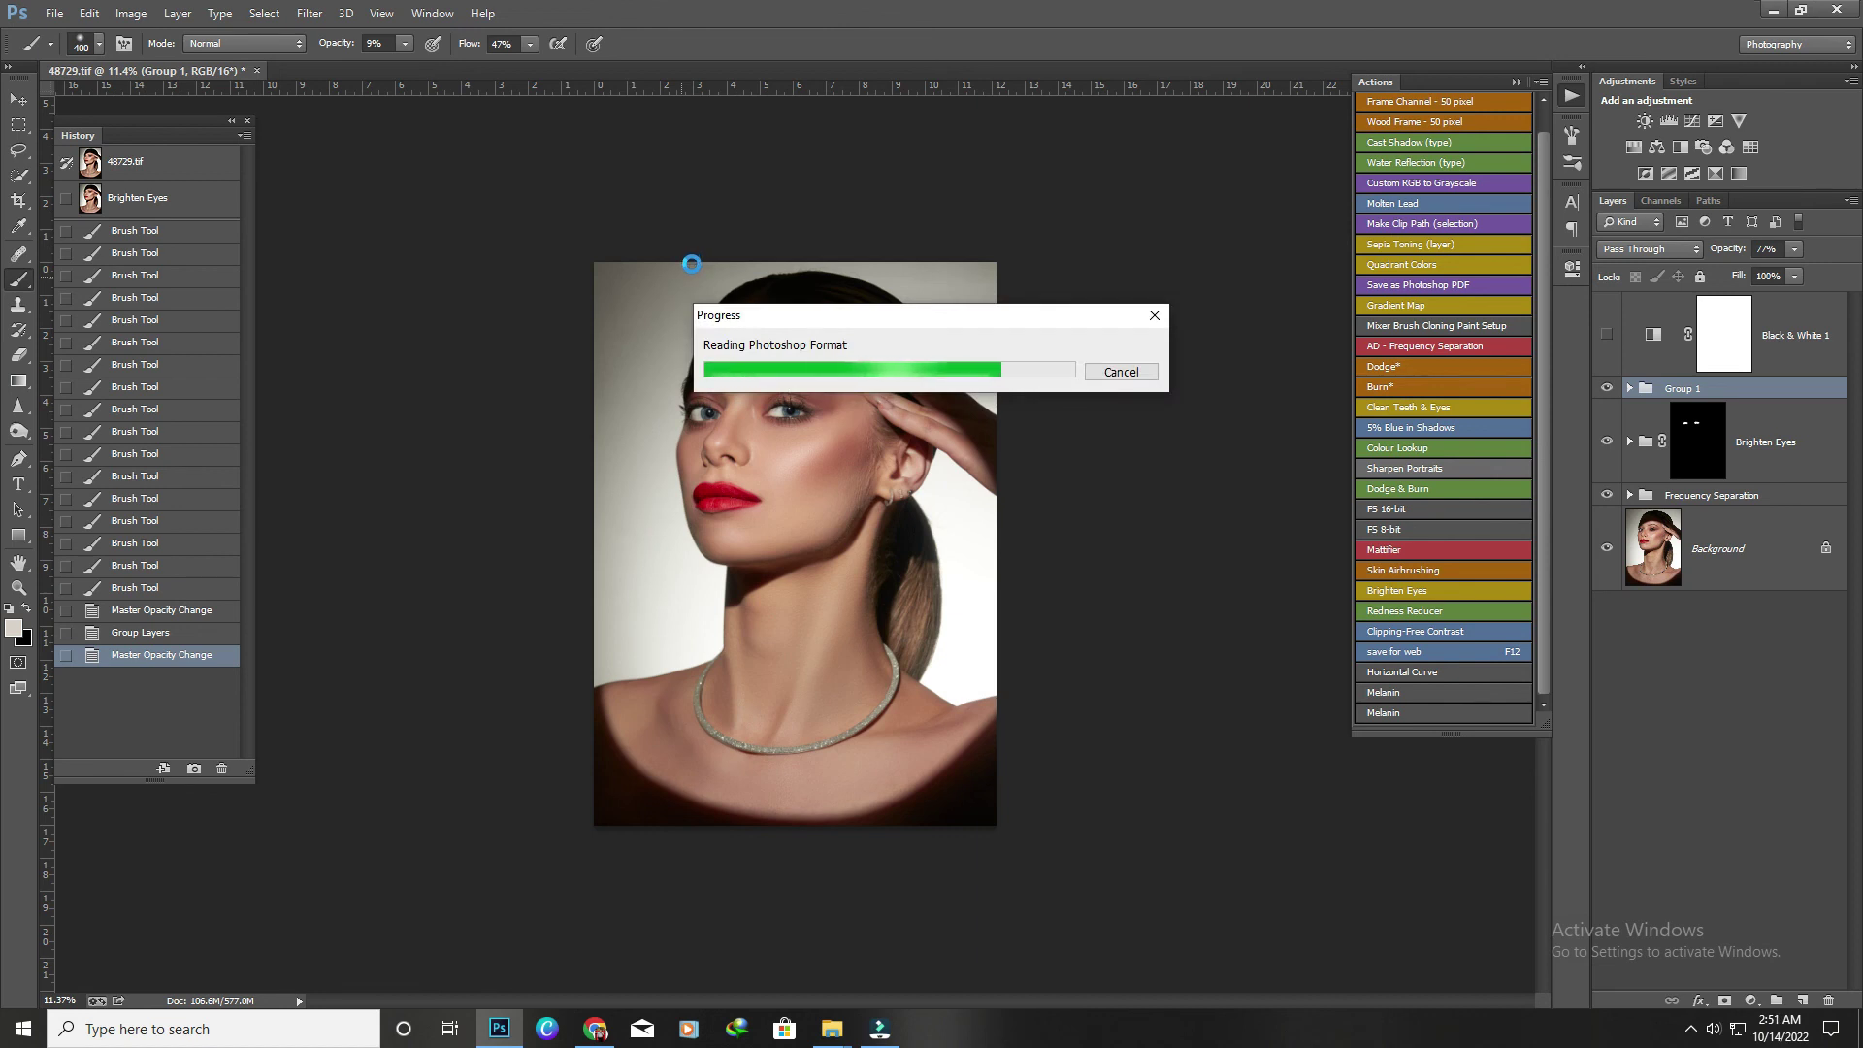
pyautogui.moveTo(485, 73); pyautogui.dragTo(1485, 797)
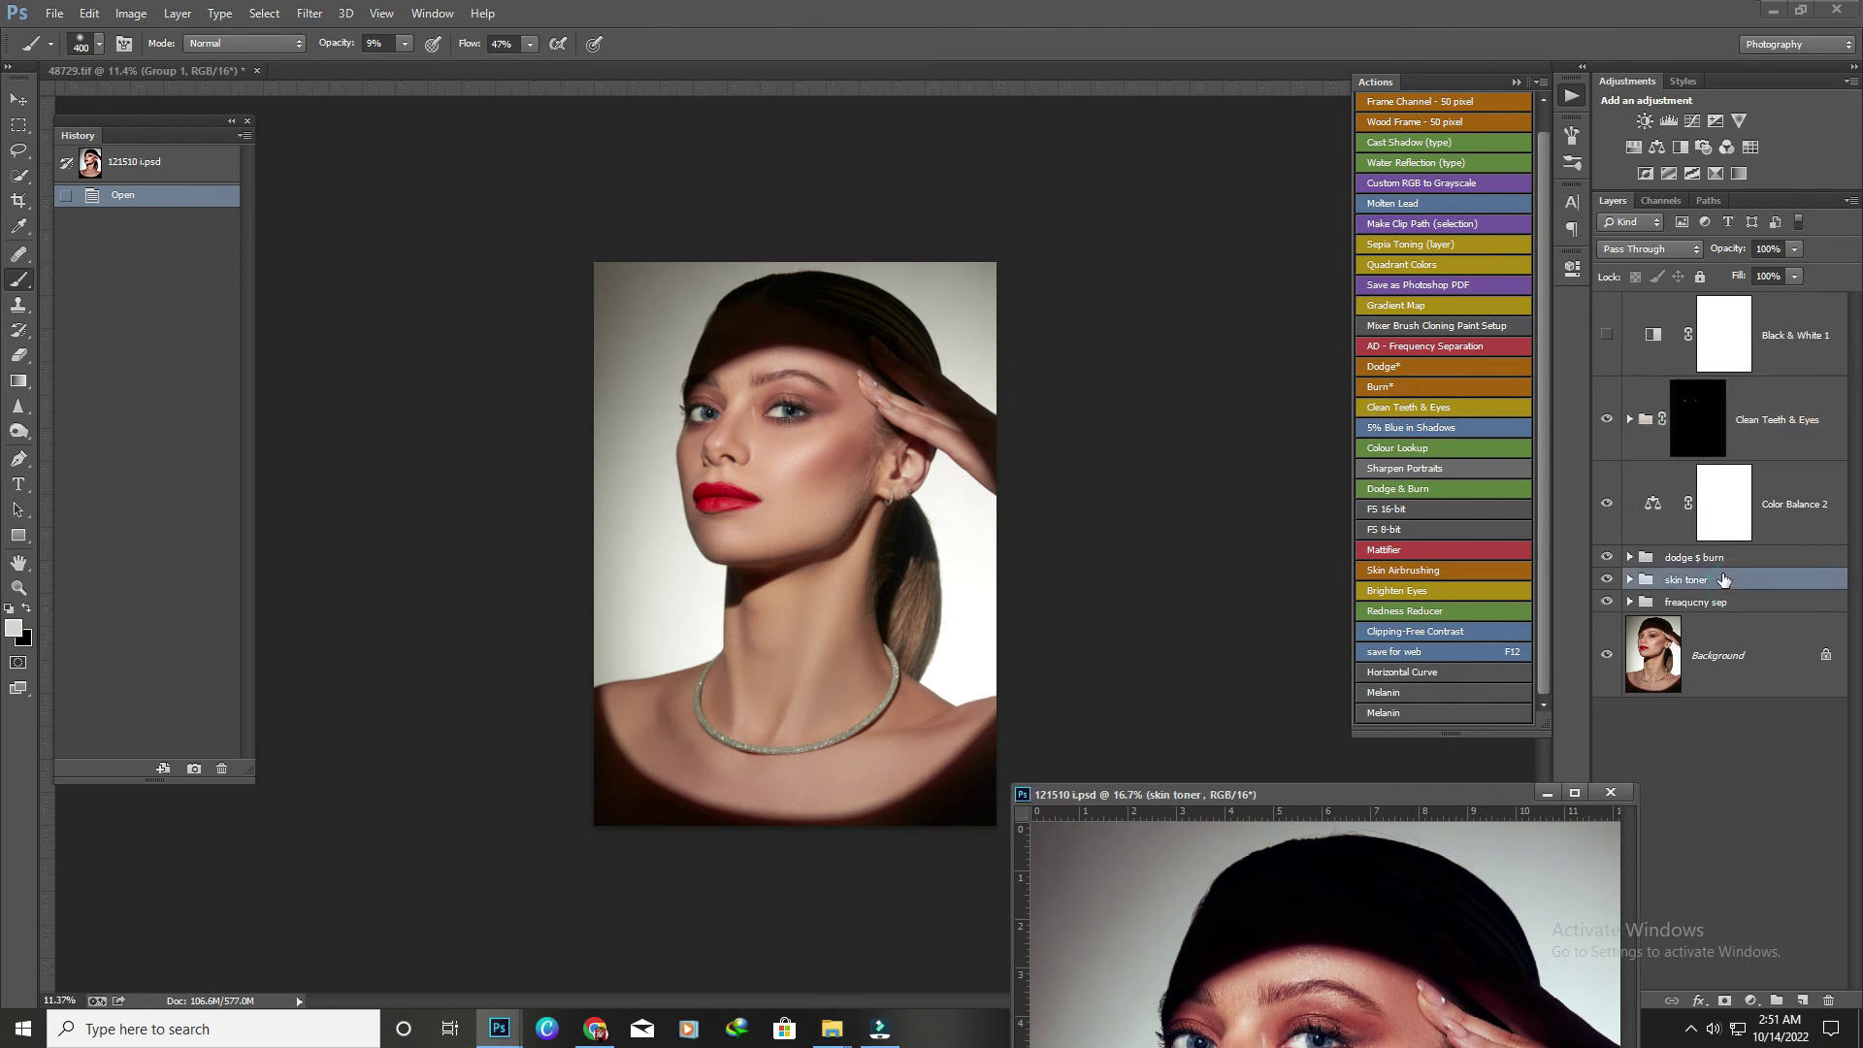
pyautogui.moveTo(1737, 588); pyautogui.dragTo(1023, 580)
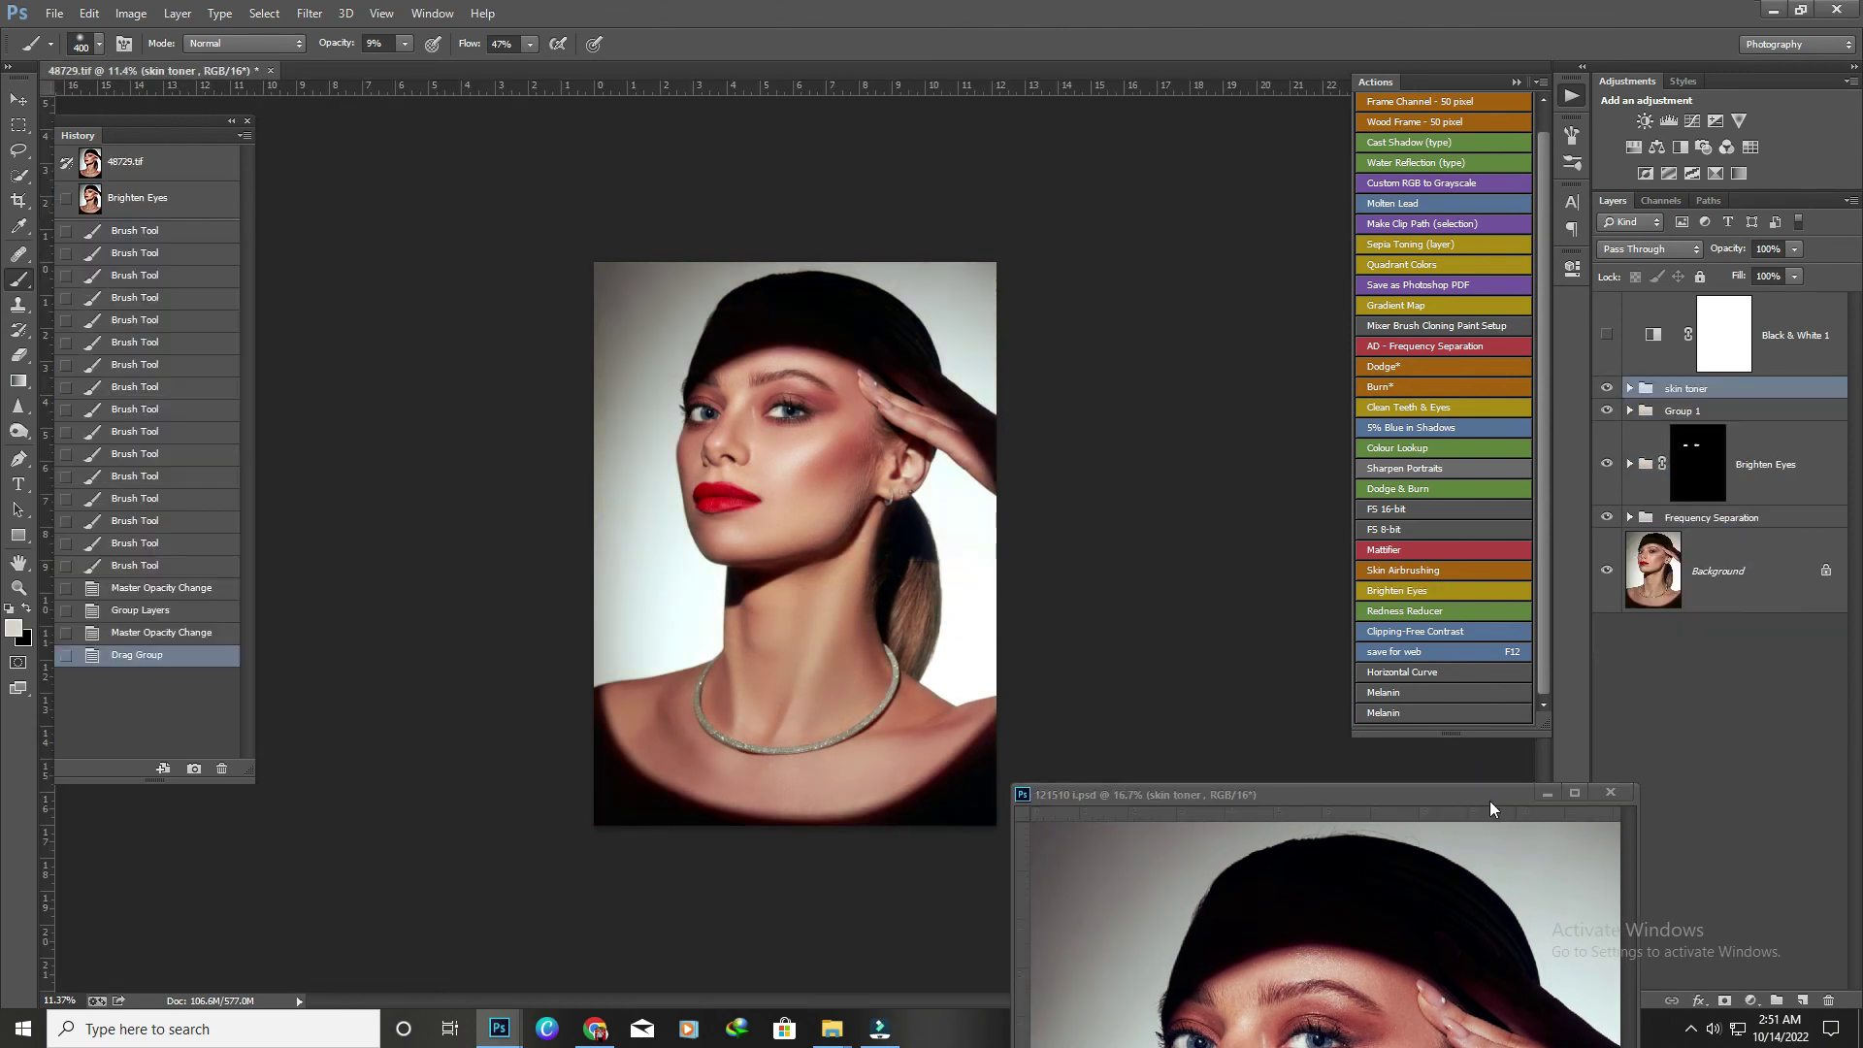
pyautogui.click(1550, 794)
# Group all retouch layers above the Background into one group.
pyautogui.scroll(2, 886, 615)
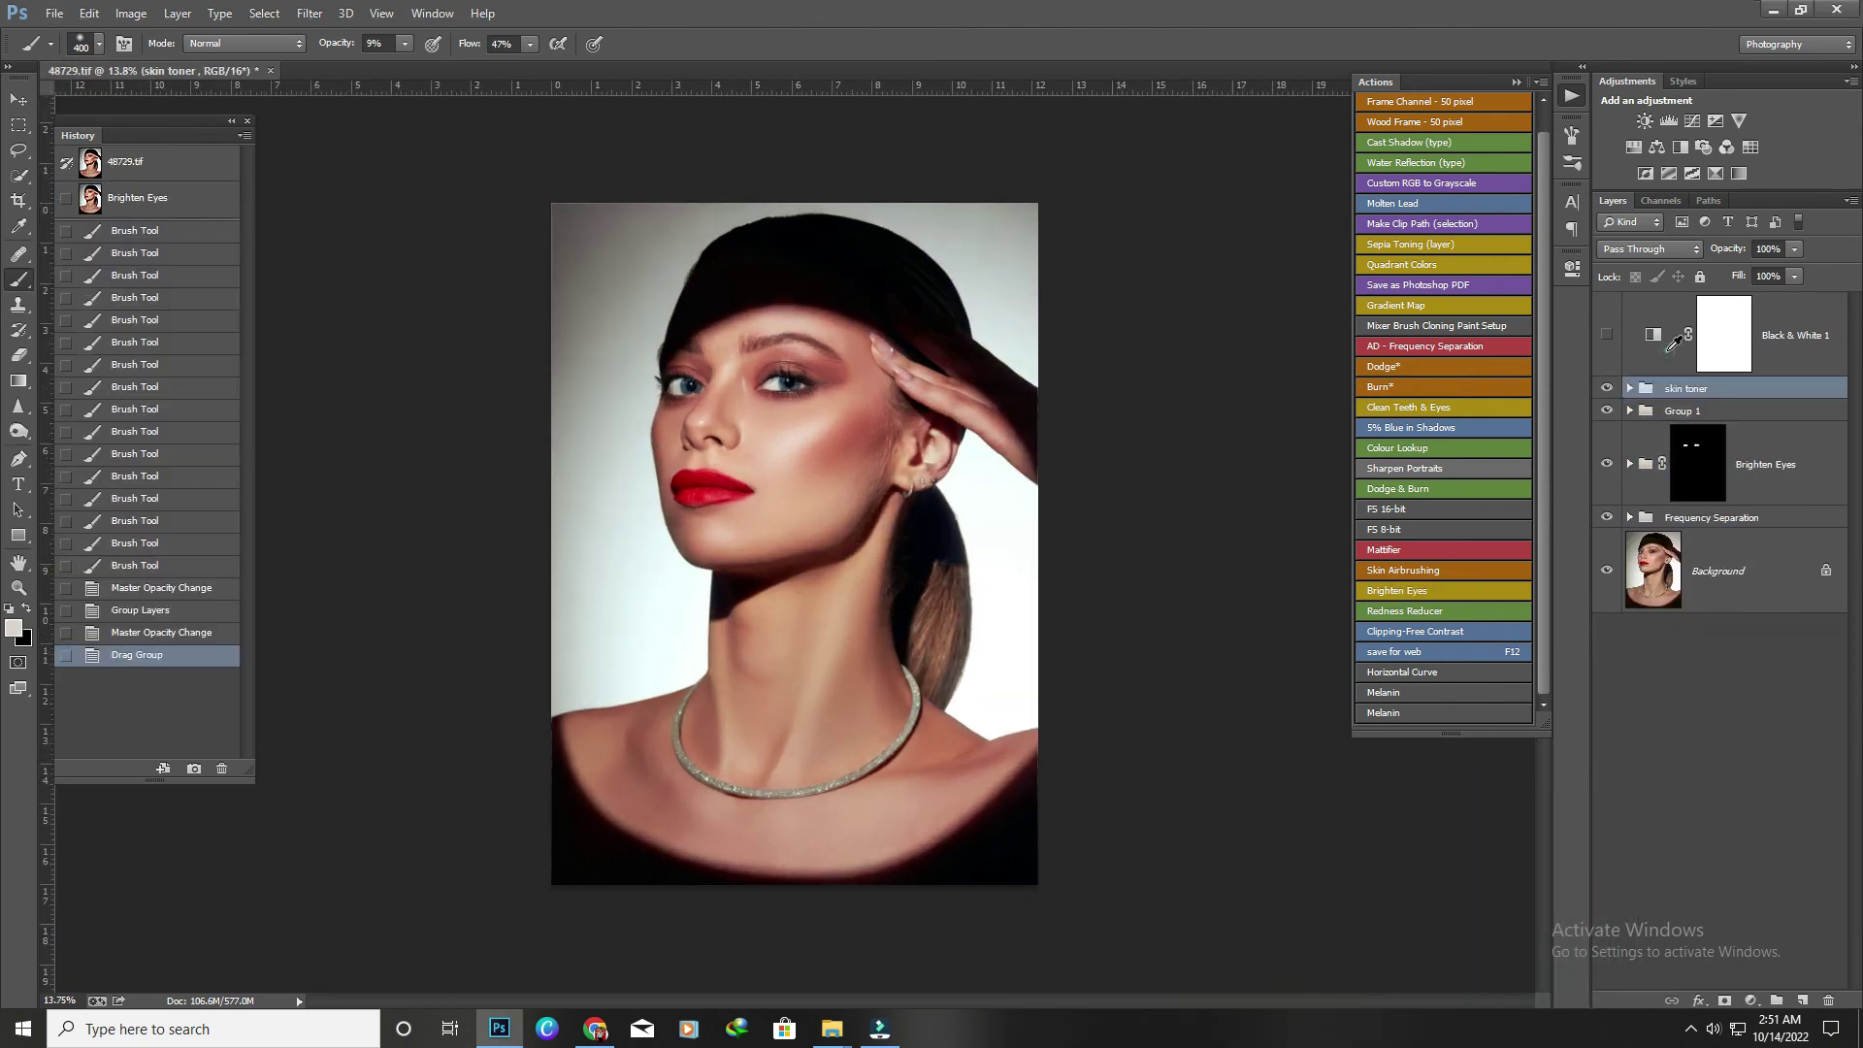
pyautogui.click(1723, 334)
pyautogui.scroll(7, 771, 452)
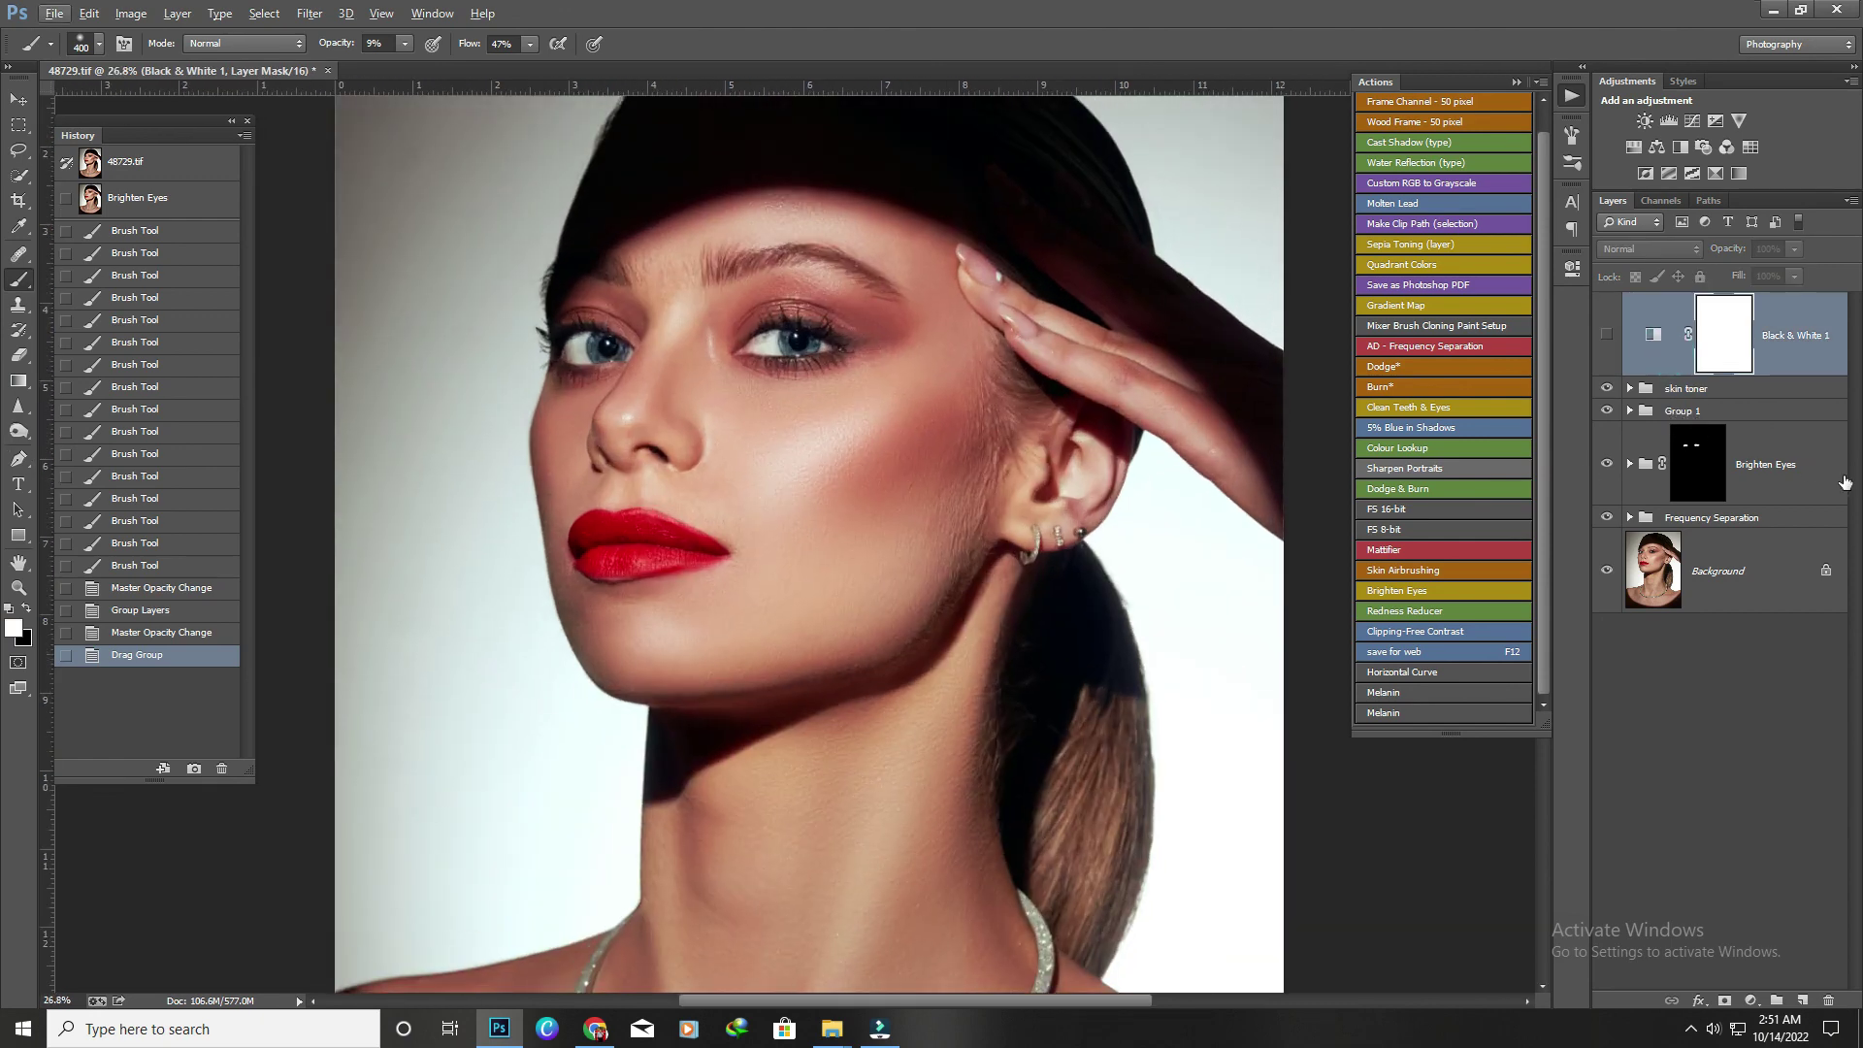
pyautogui.click(1795, 520)
pyautogui.keyDown('shift'); pyautogui.click(1777, 334); pyautogui.keyUp('shift')
pyautogui.hotkey('ctrl', 'g')
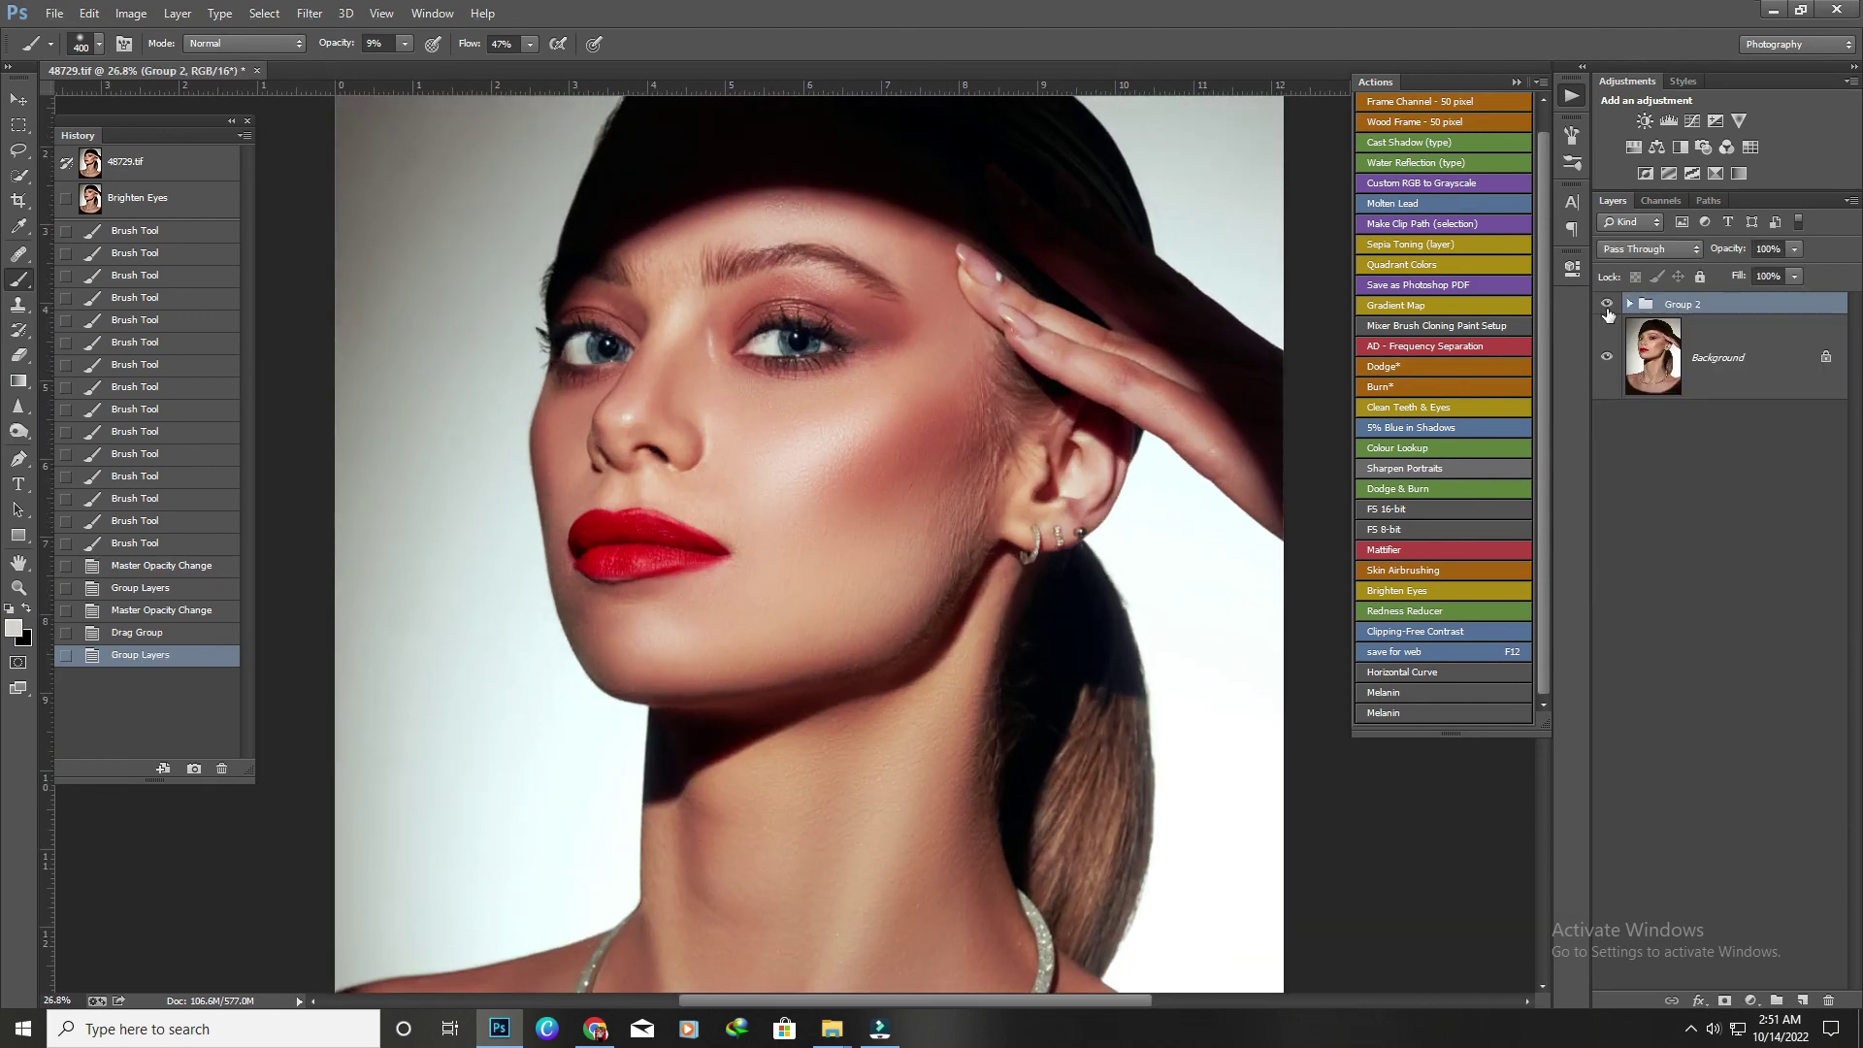
# Toggle the retouch group's visibility to compare before and after, then save the document.
pyautogui.click(1607, 303)
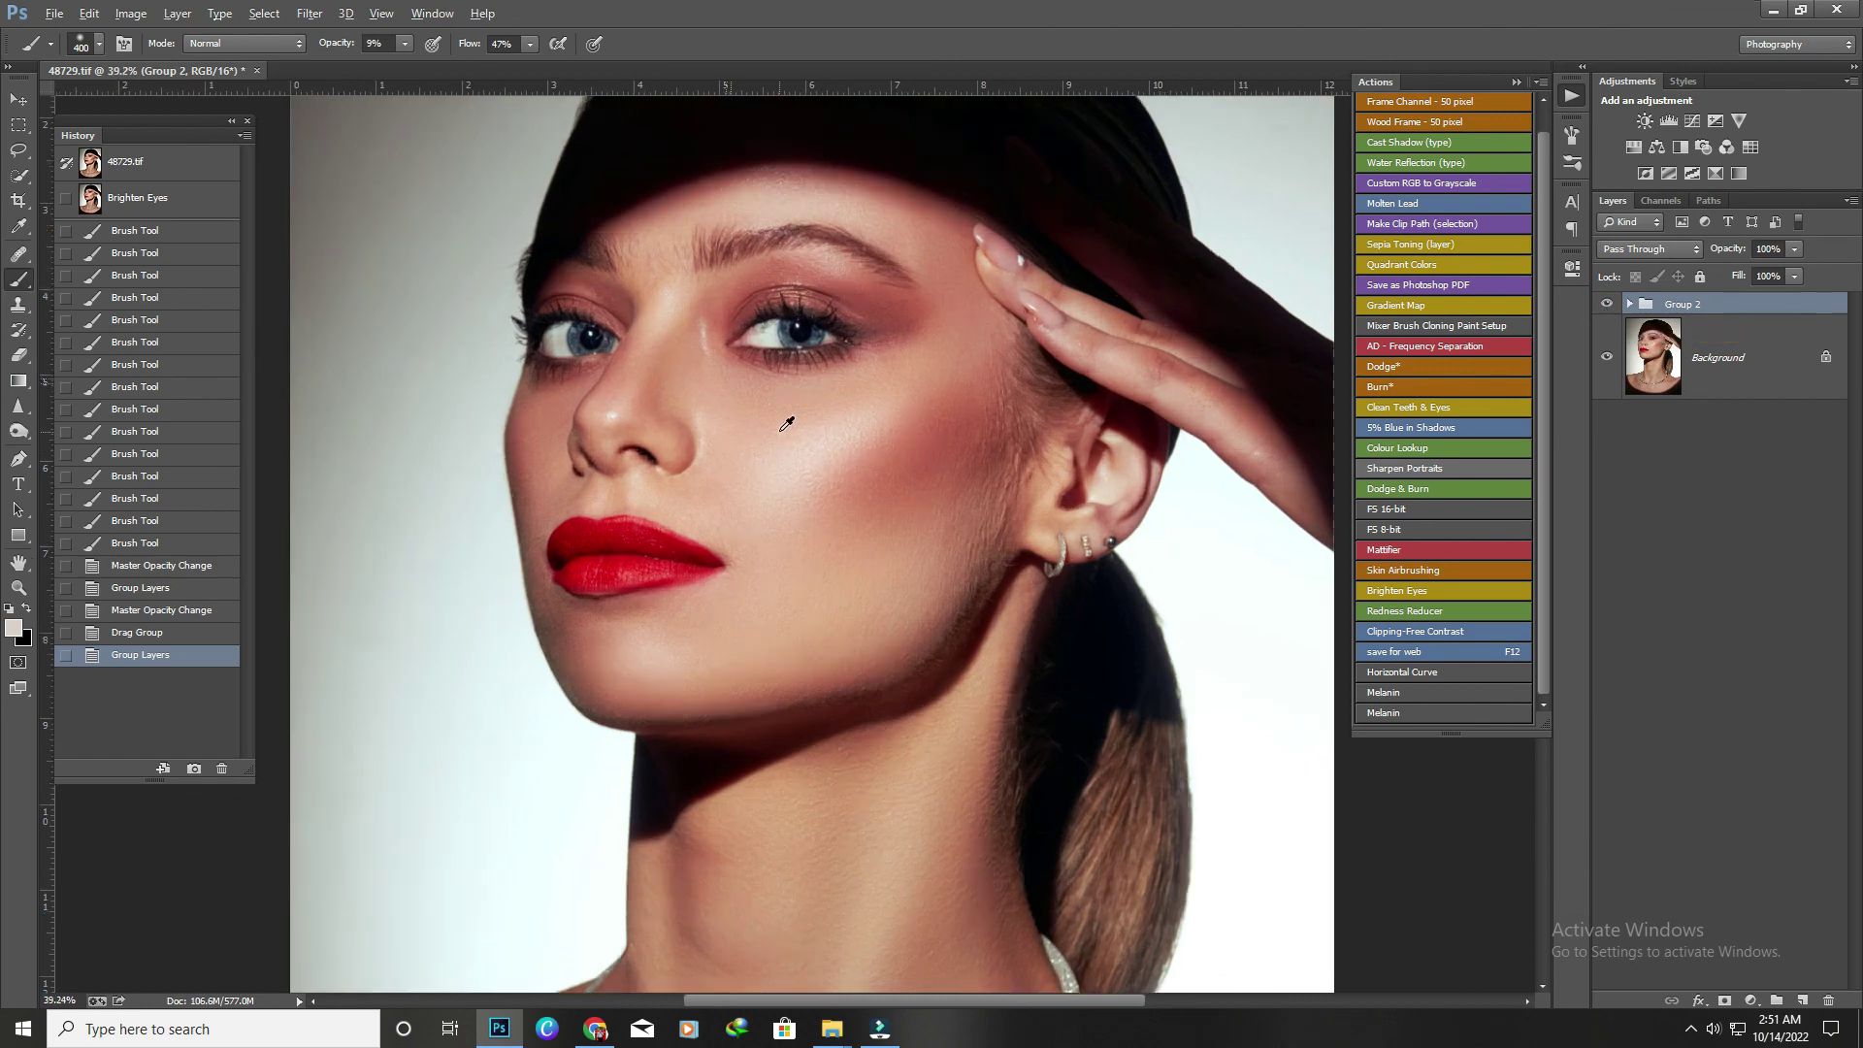
pyautogui.scroll(5, 782, 416)
pyautogui.click(1607, 304)
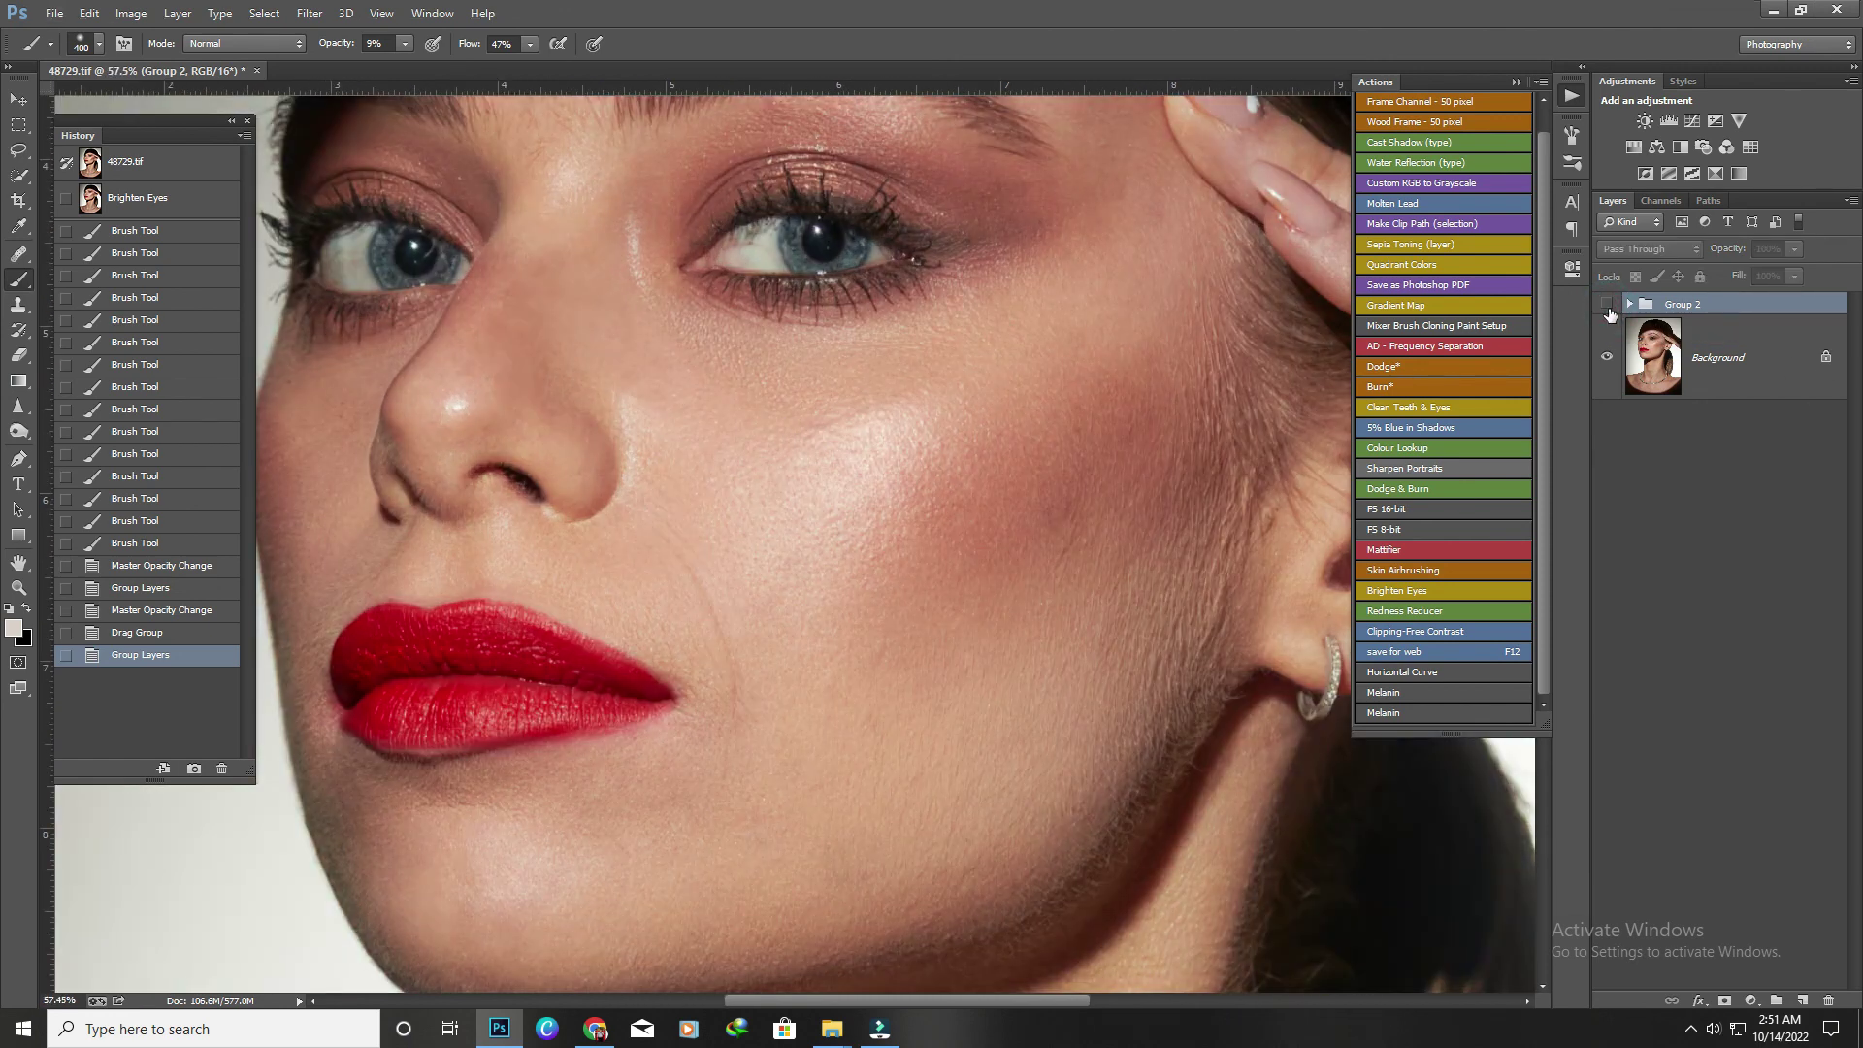
pyautogui.scroll(-3, 864, 451)
pyautogui.scroll(-2, 865, 451)
pyautogui.scroll(-1, 865, 451)
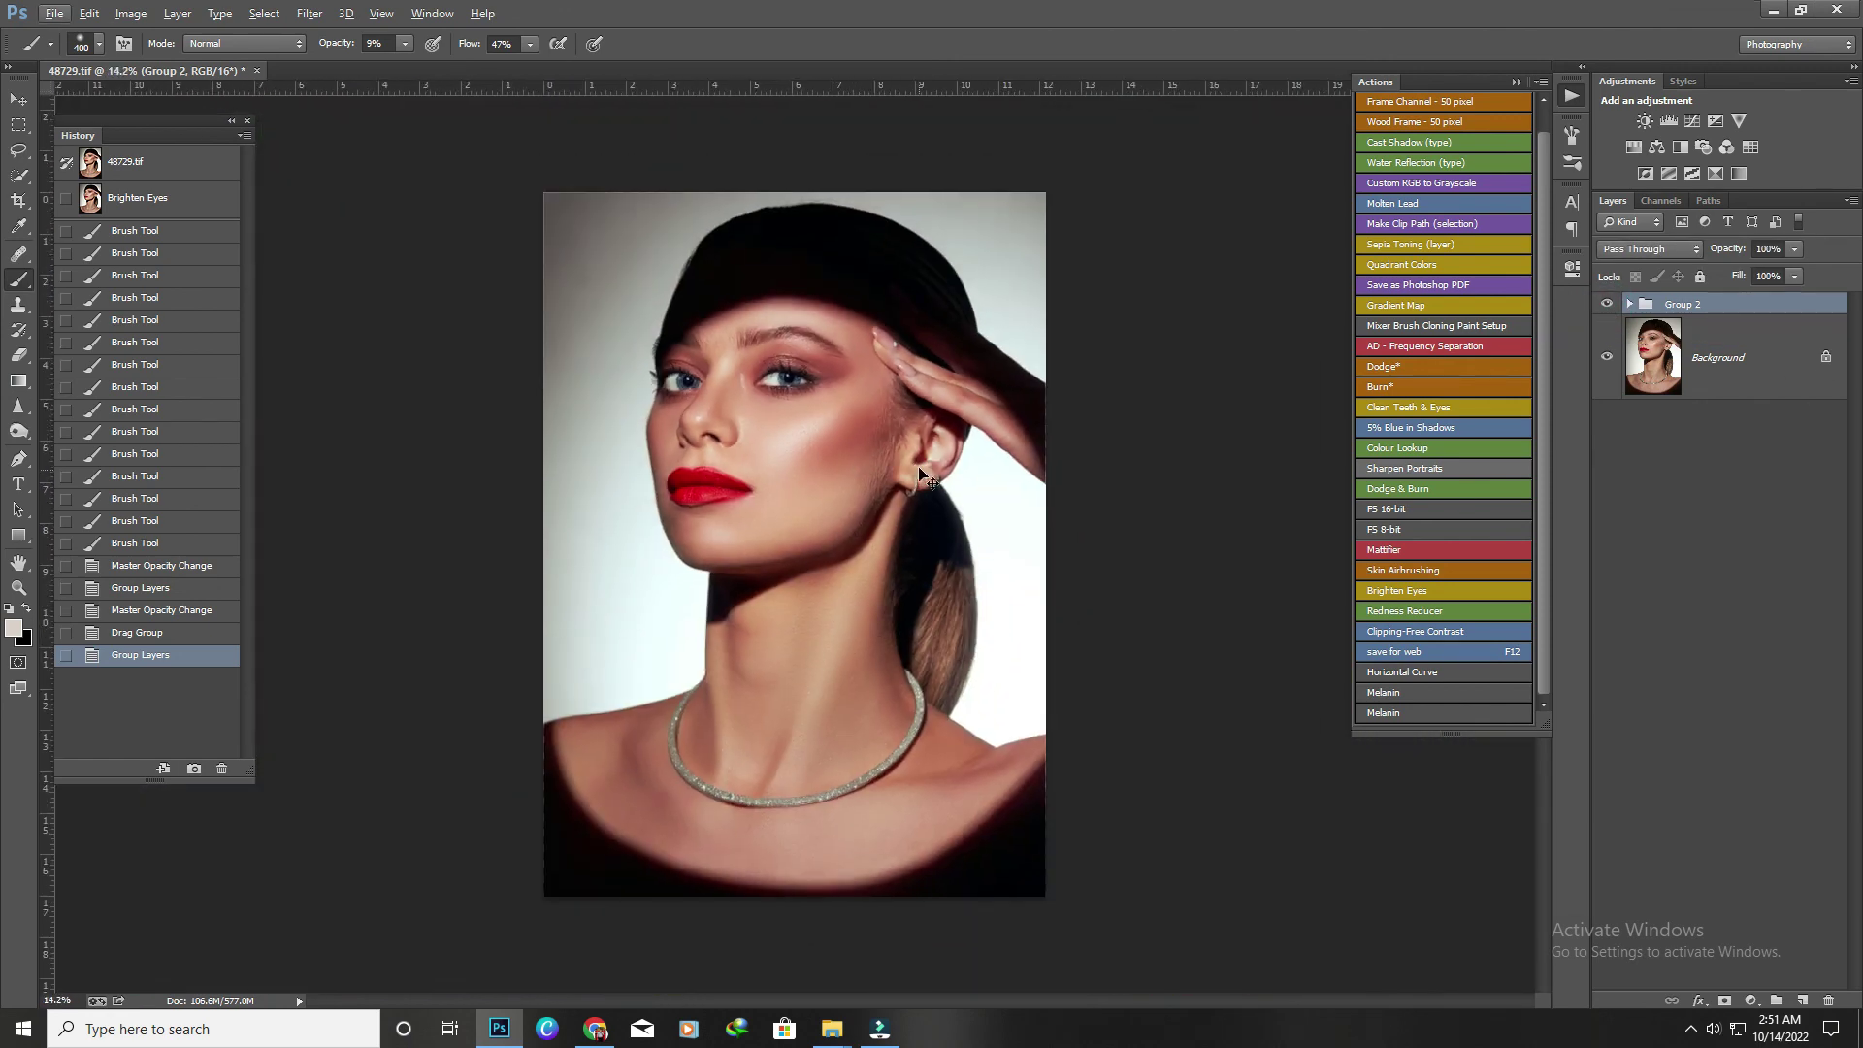
pyautogui.hotkey('ctrl', 's')
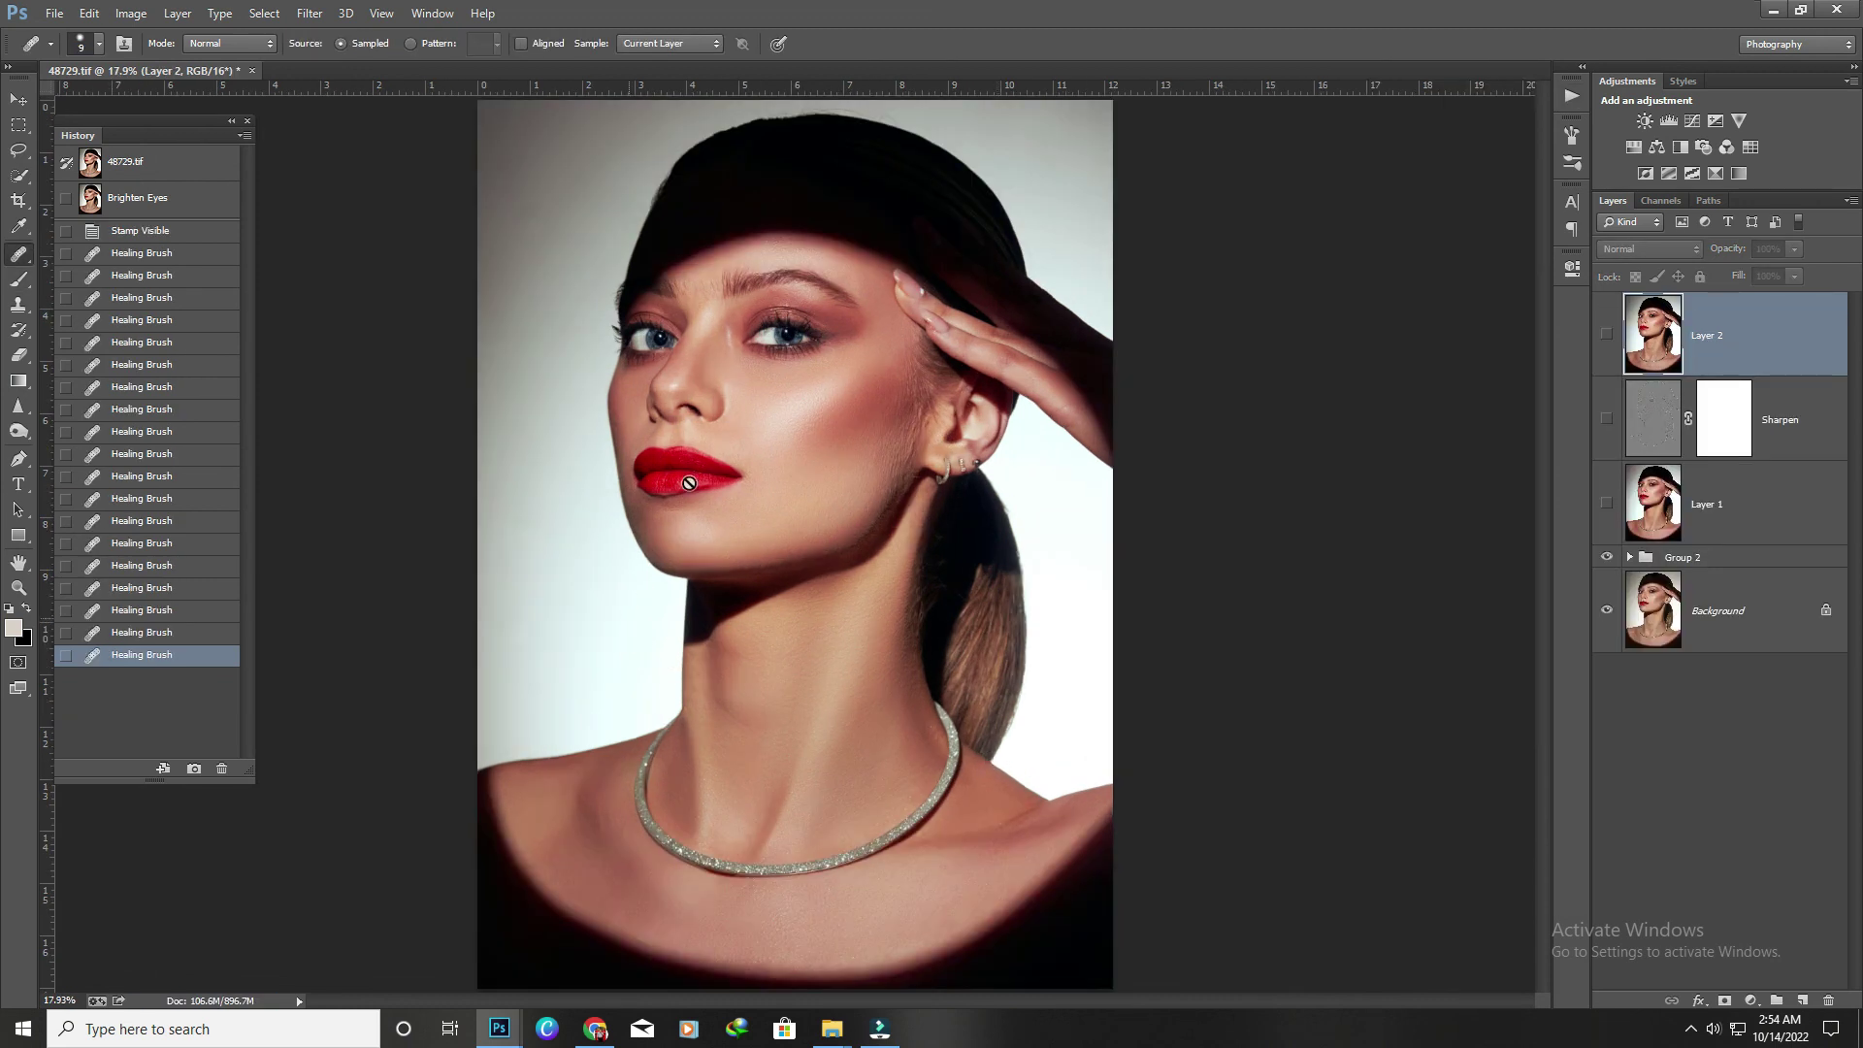
# Show the merged layer and toggle Group 2's visibility to compare before and after.
pyautogui.scroll(1, 744, 419)
pyautogui.scroll(2, 753, 375)
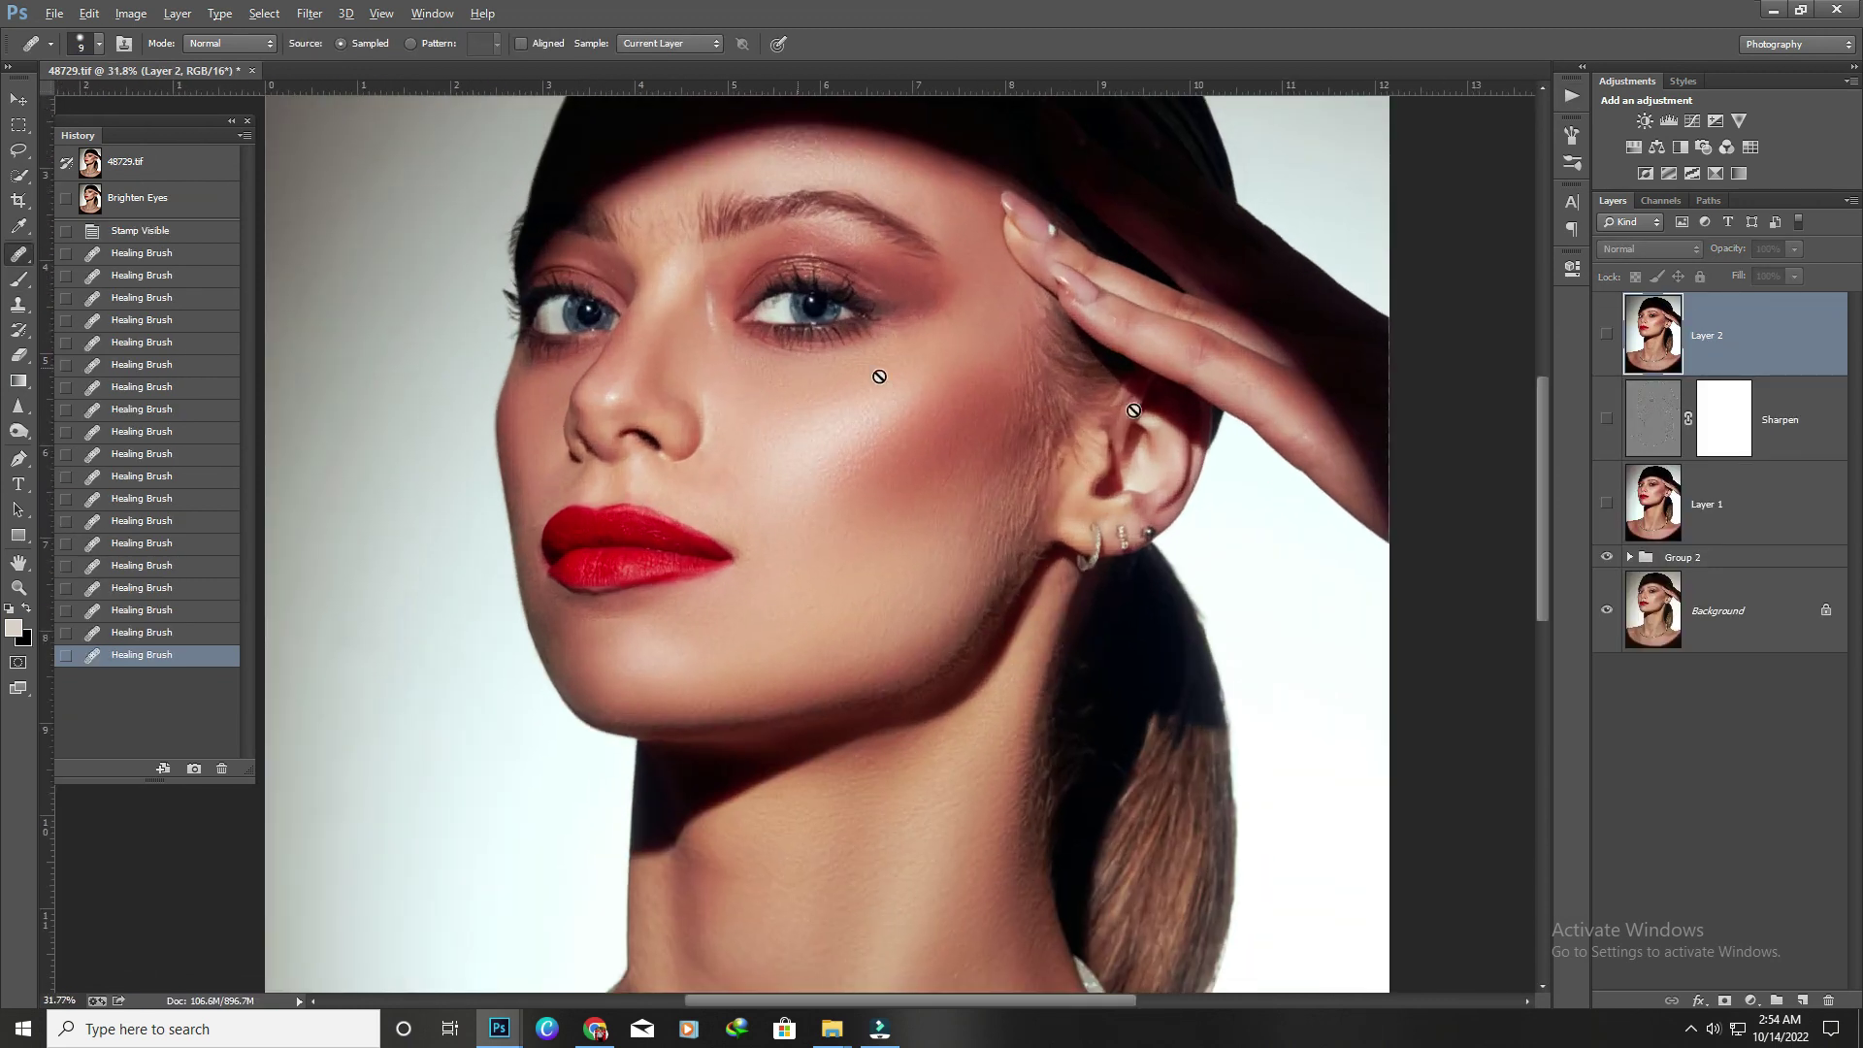
pyautogui.click(1606, 334)
pyautogui.click(1610, 558)
pyautogui.scroll(1, 1009, 371)
pyautogui.scroll(4, 1009, 371)
pyautogui.click(1607, 559)
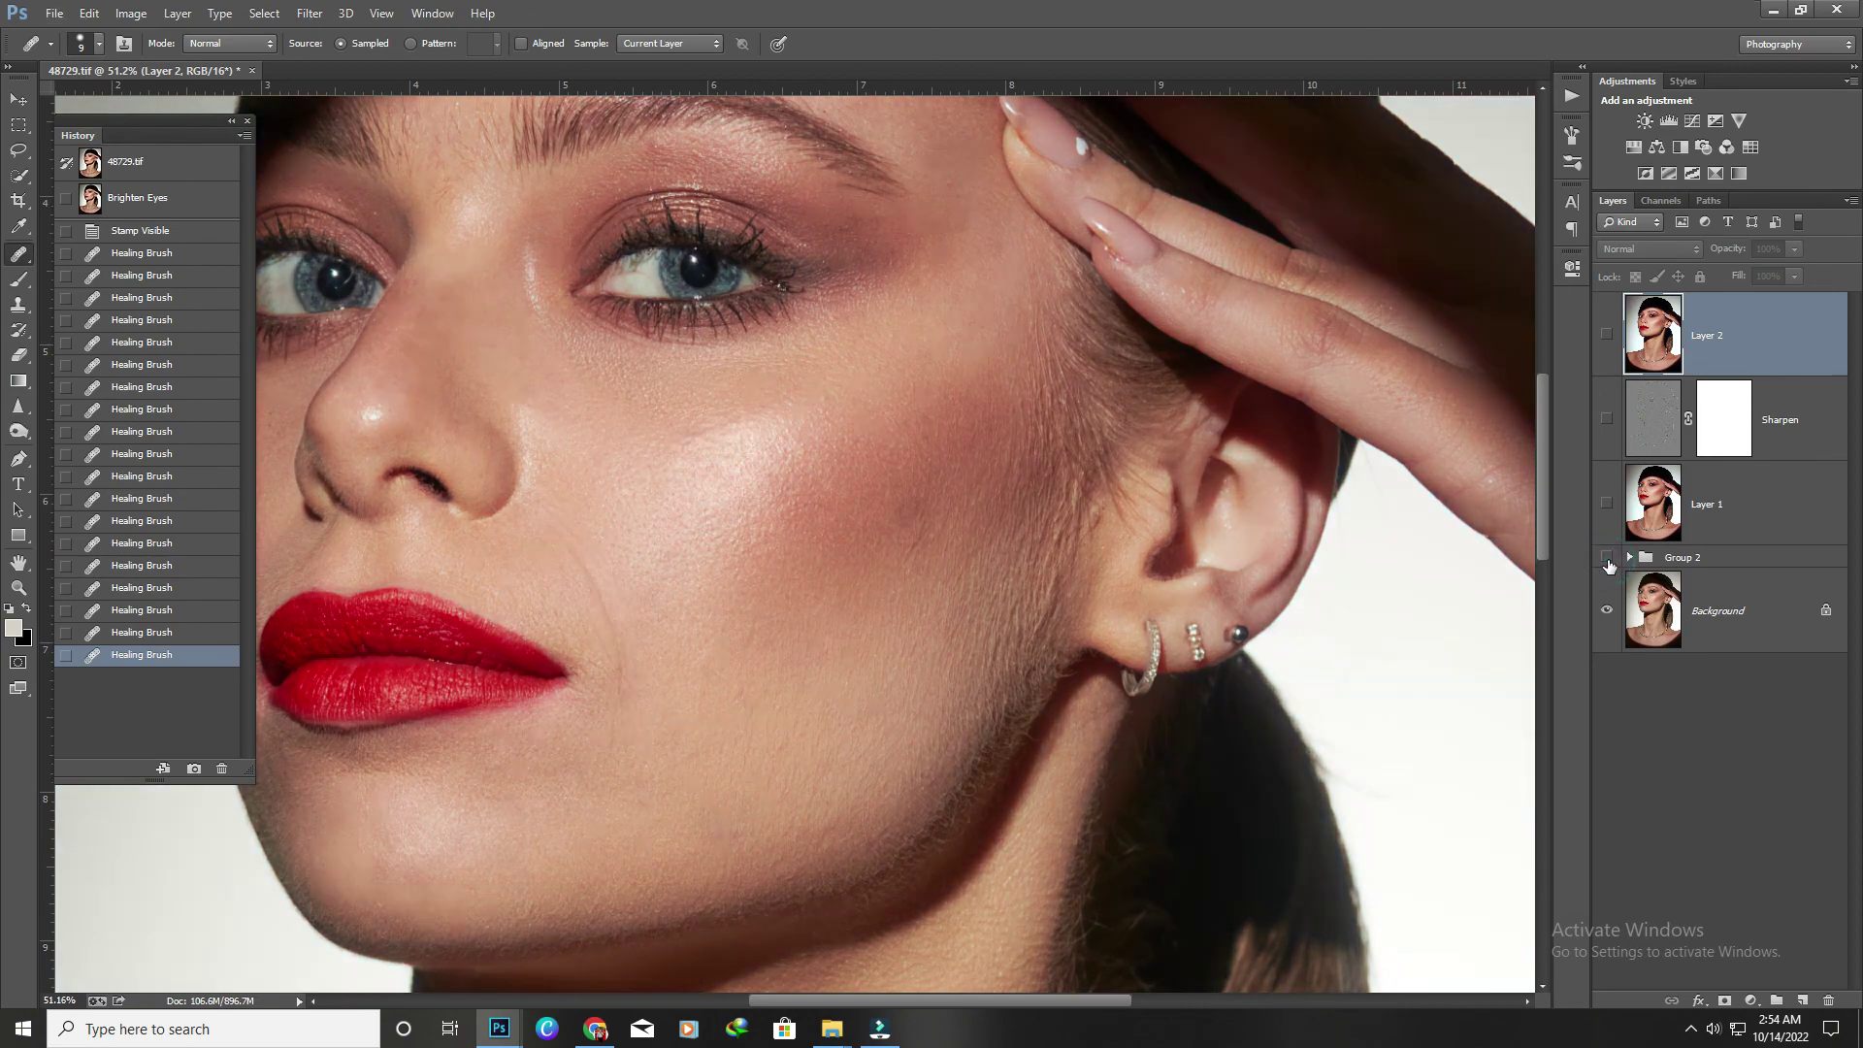